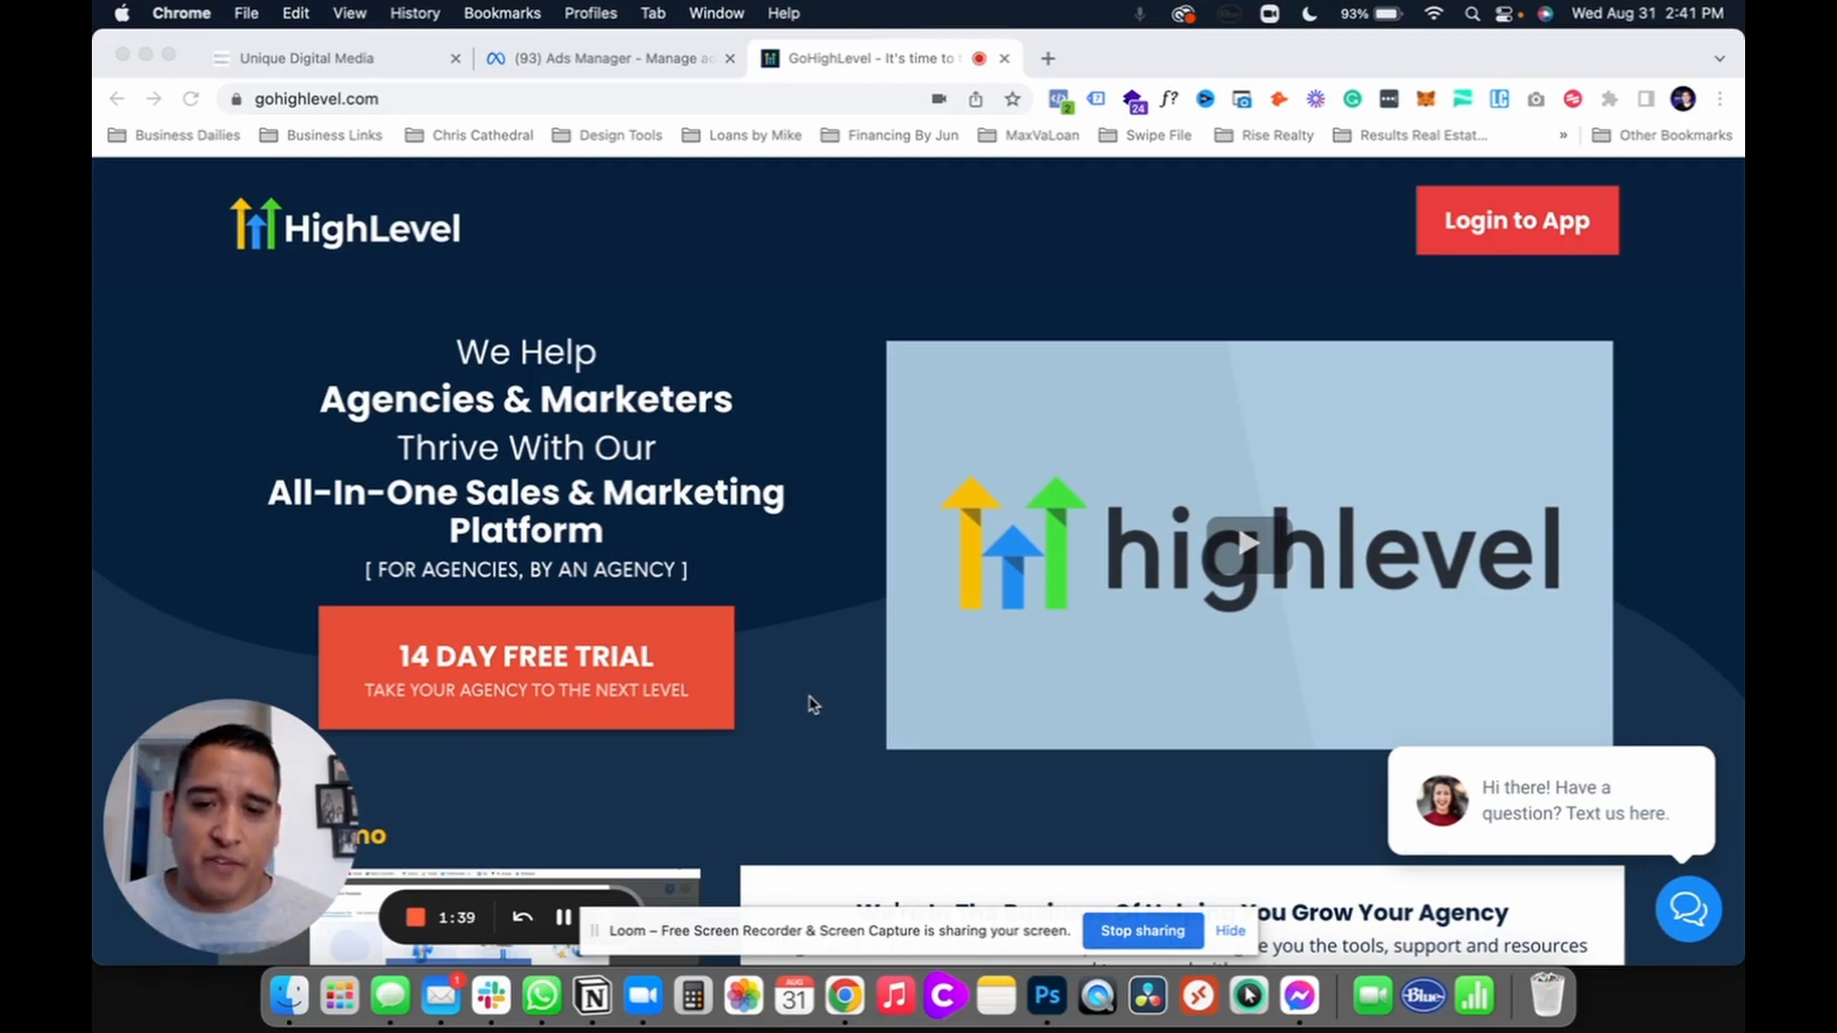
Step: Scroll the GoHighLevel homepage down to the tool comparison table priced against $297 per month
scroll(811, 704, "down", 15)
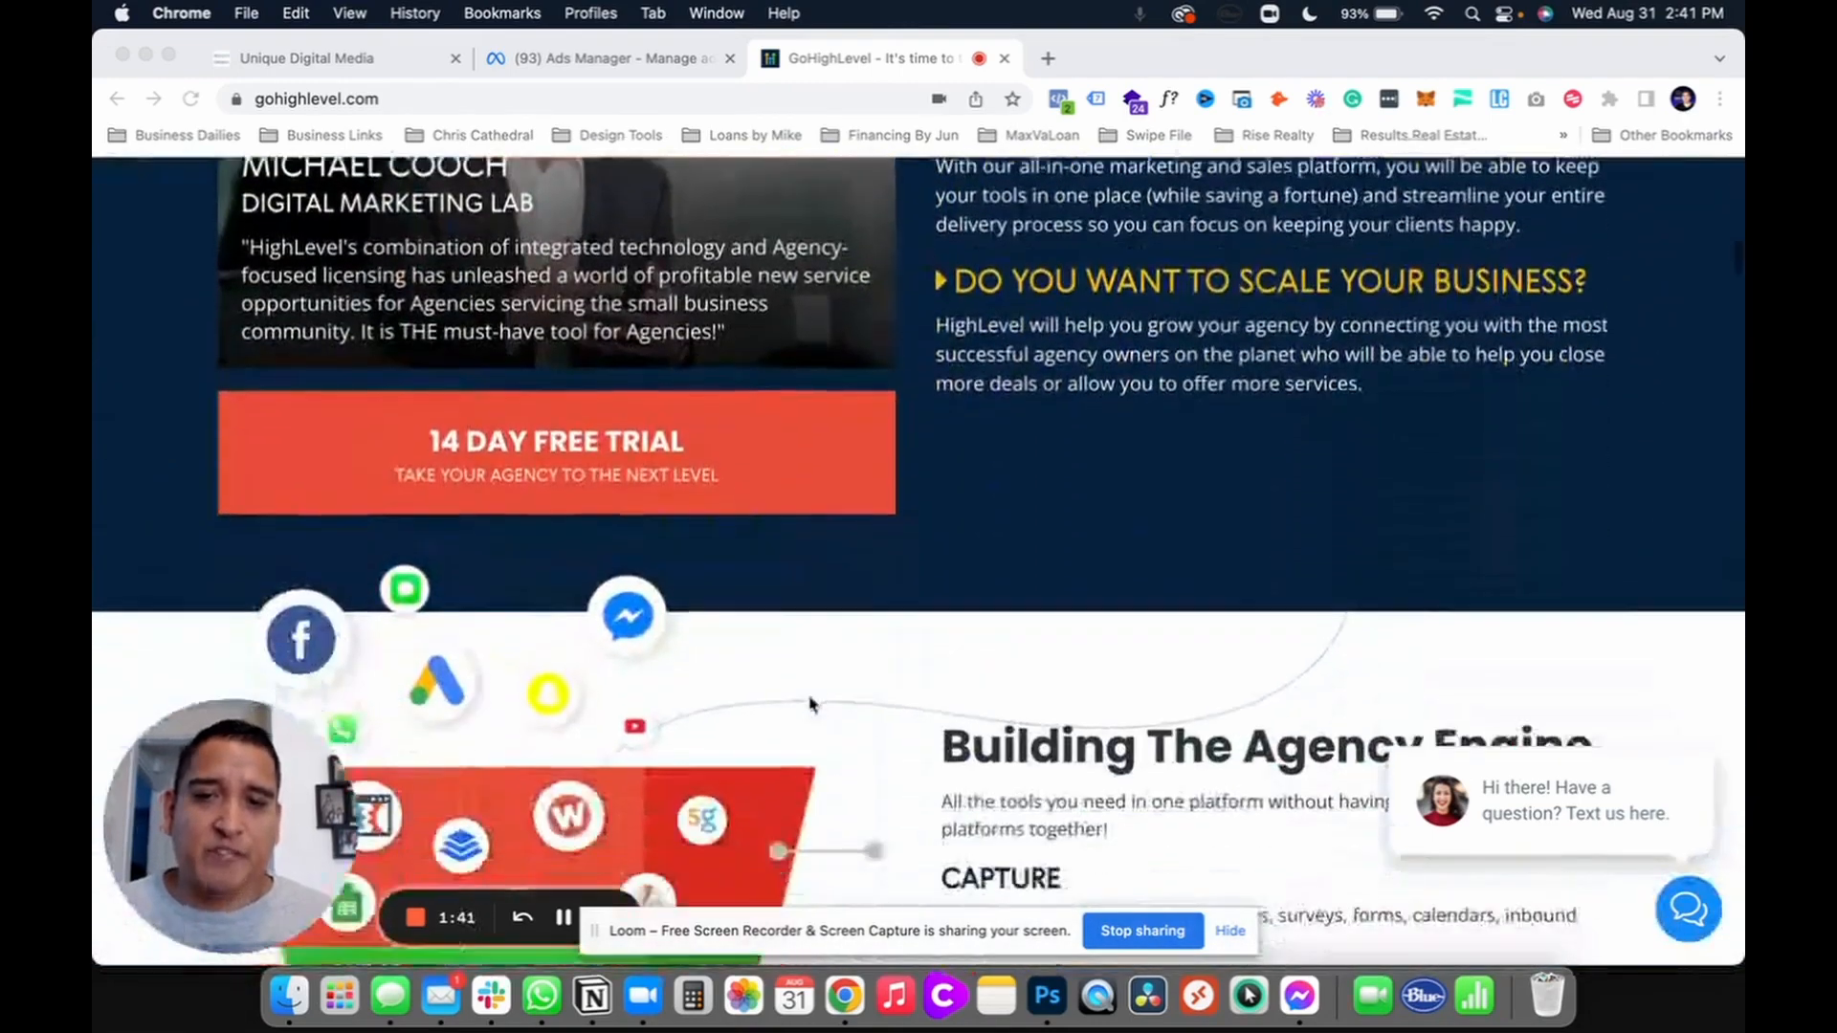
scroll(811, 705, "down", 15)
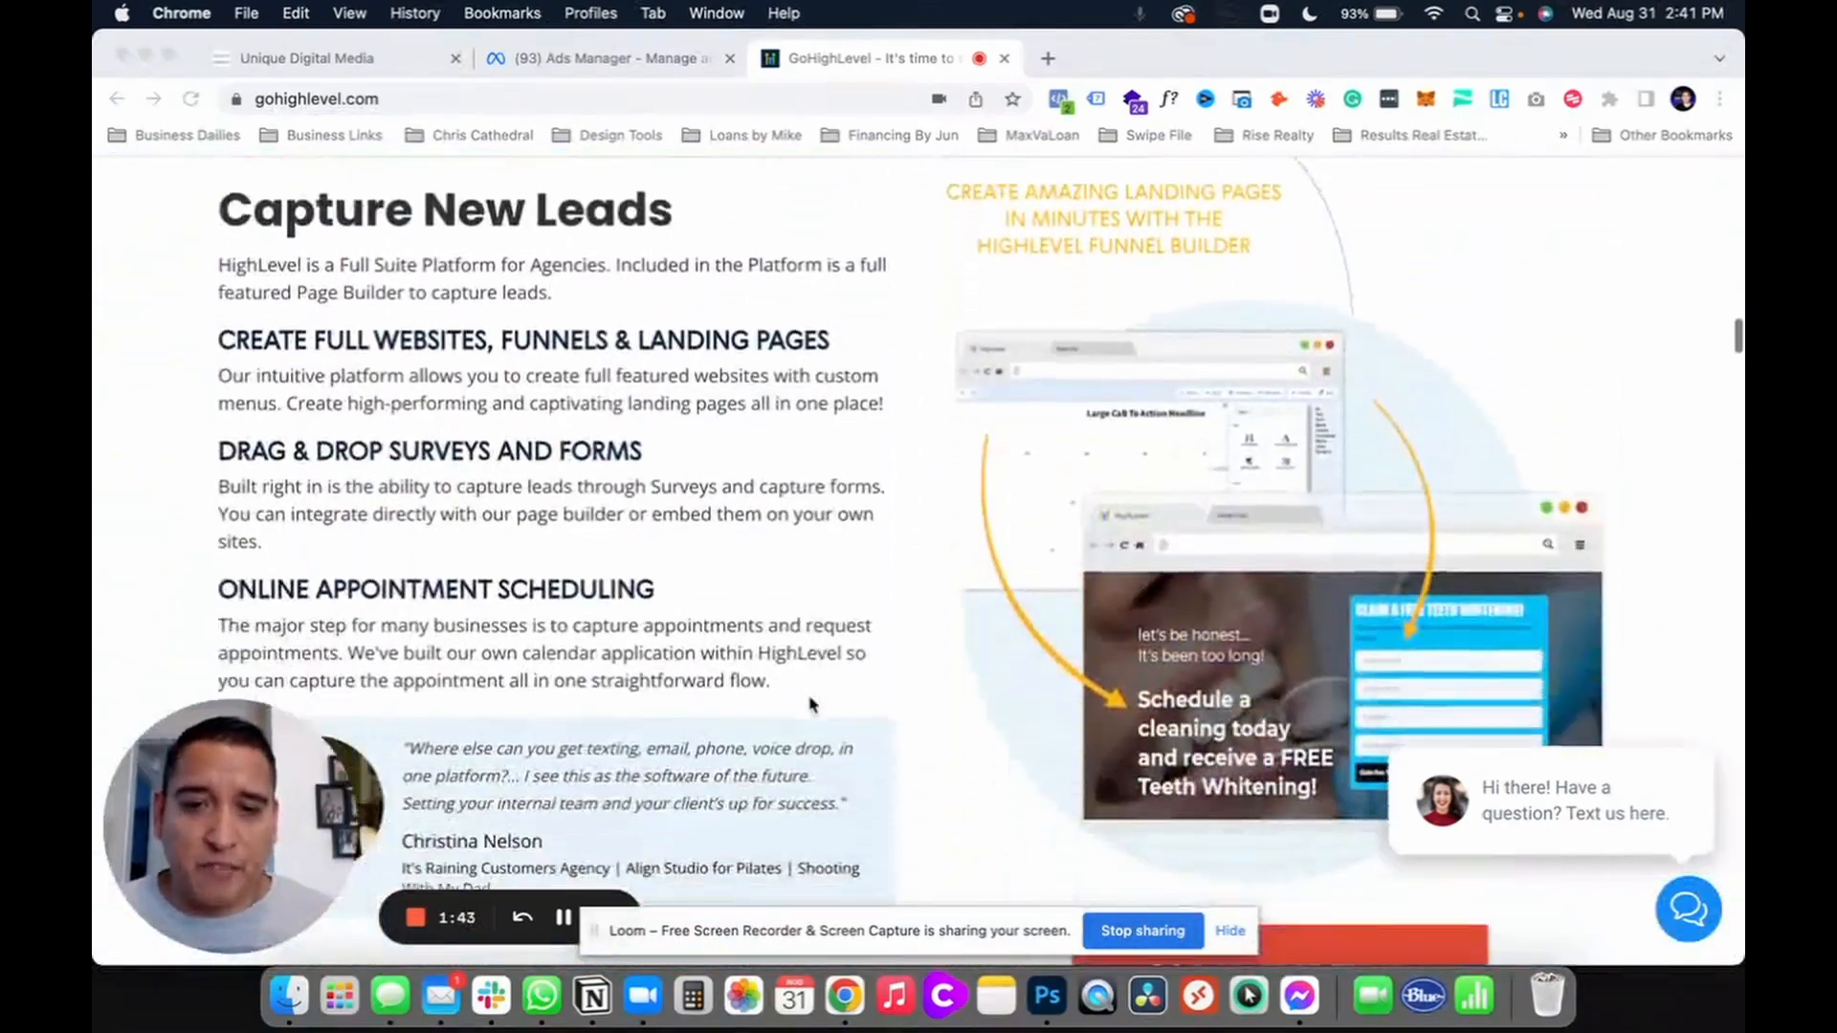
scroll(812, 704, "down", 15)
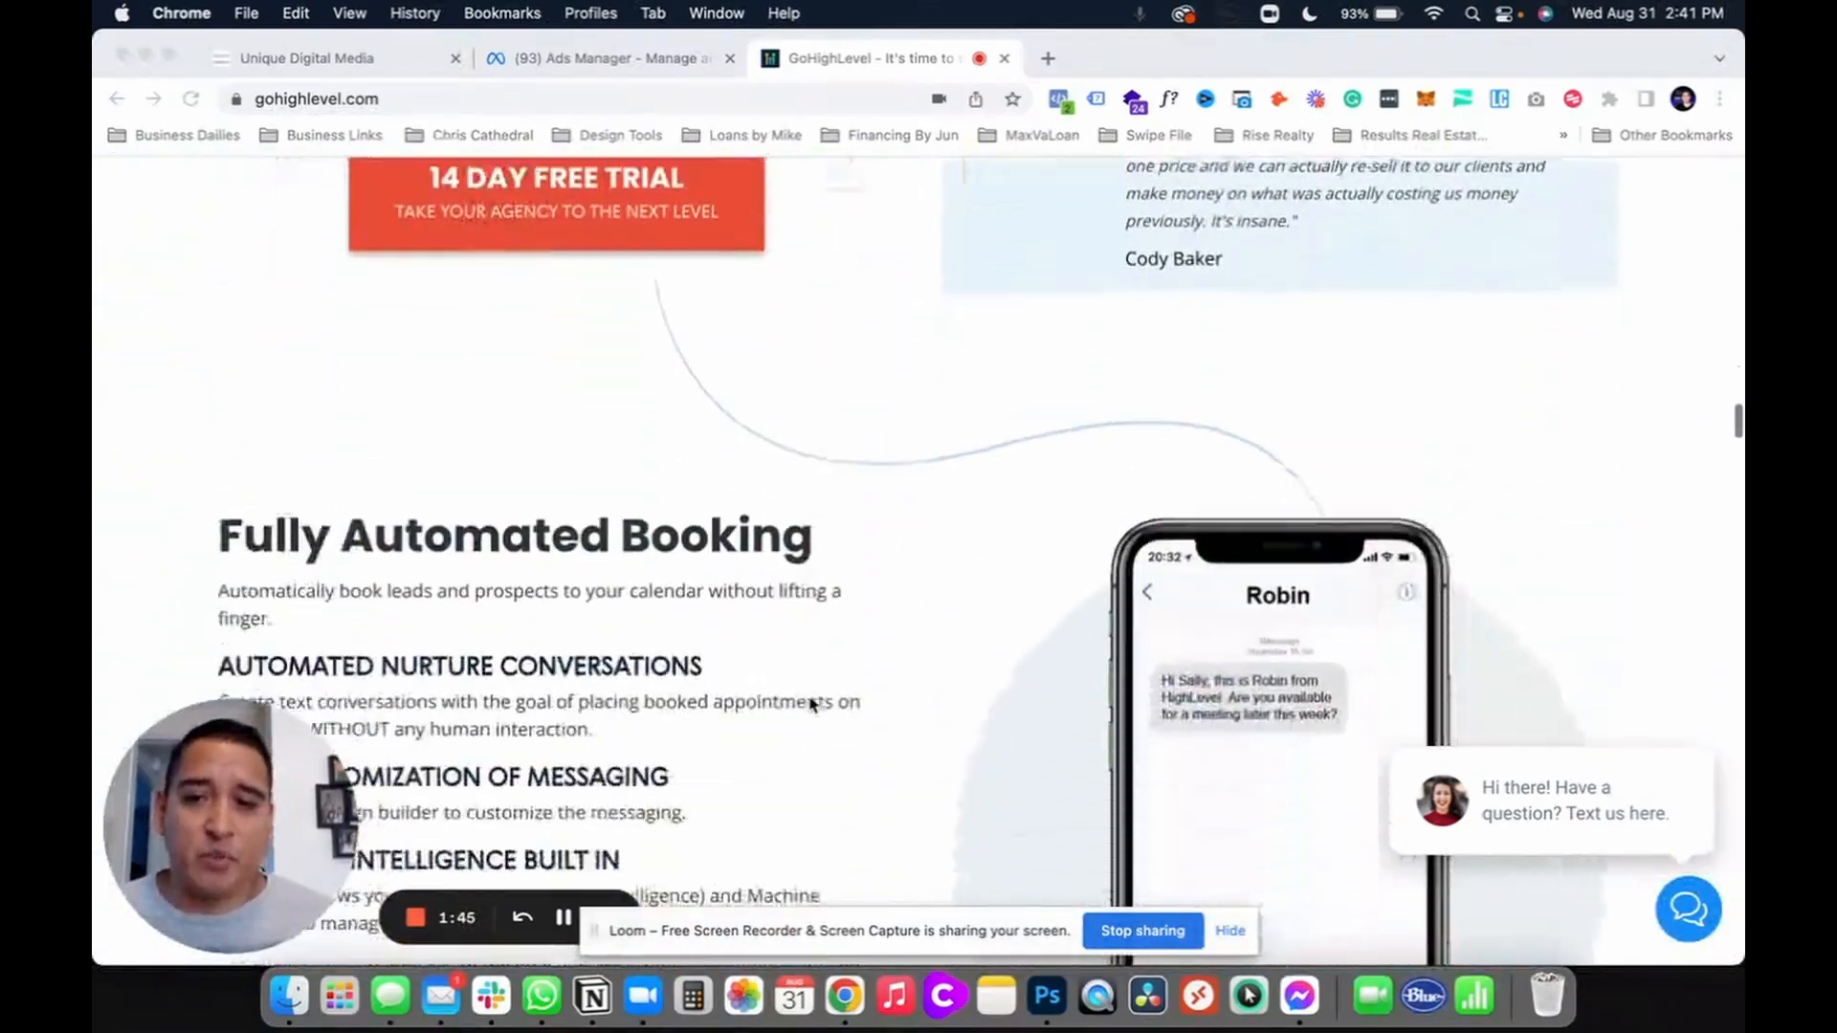
scroll(812, 704, "down", 15)
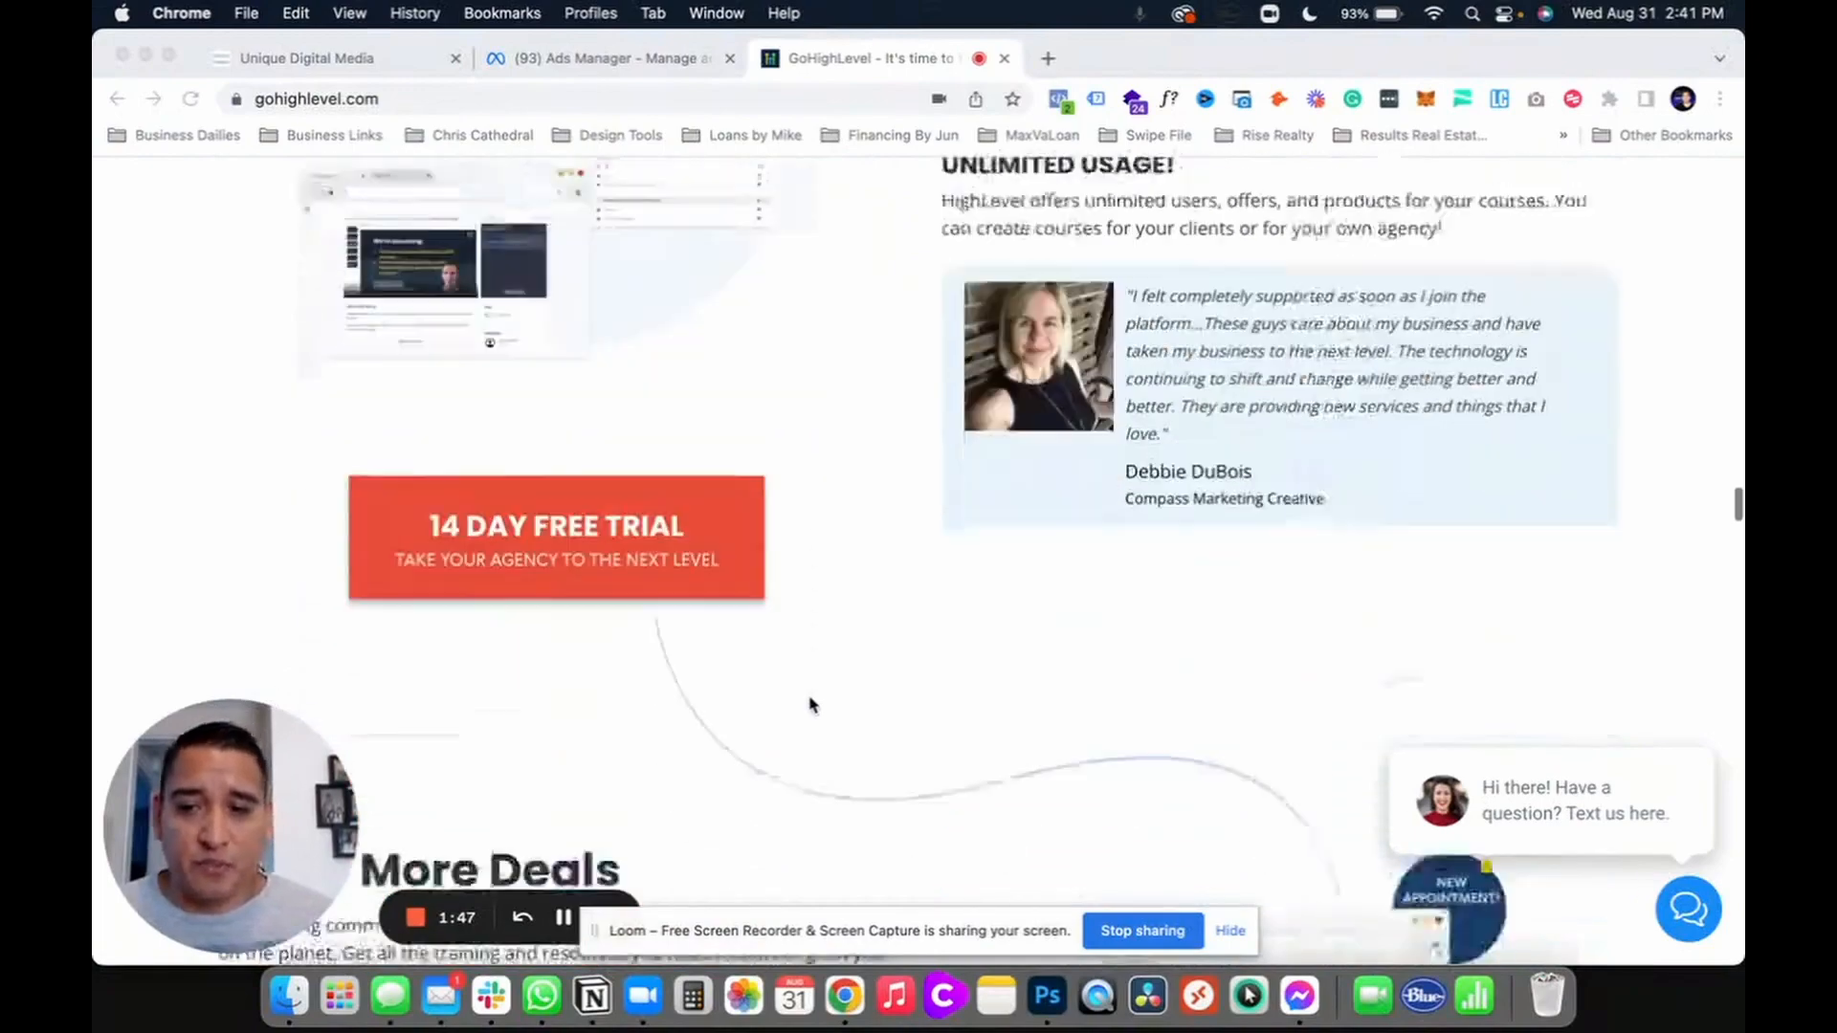
scroll(812, 704, "down", 15)
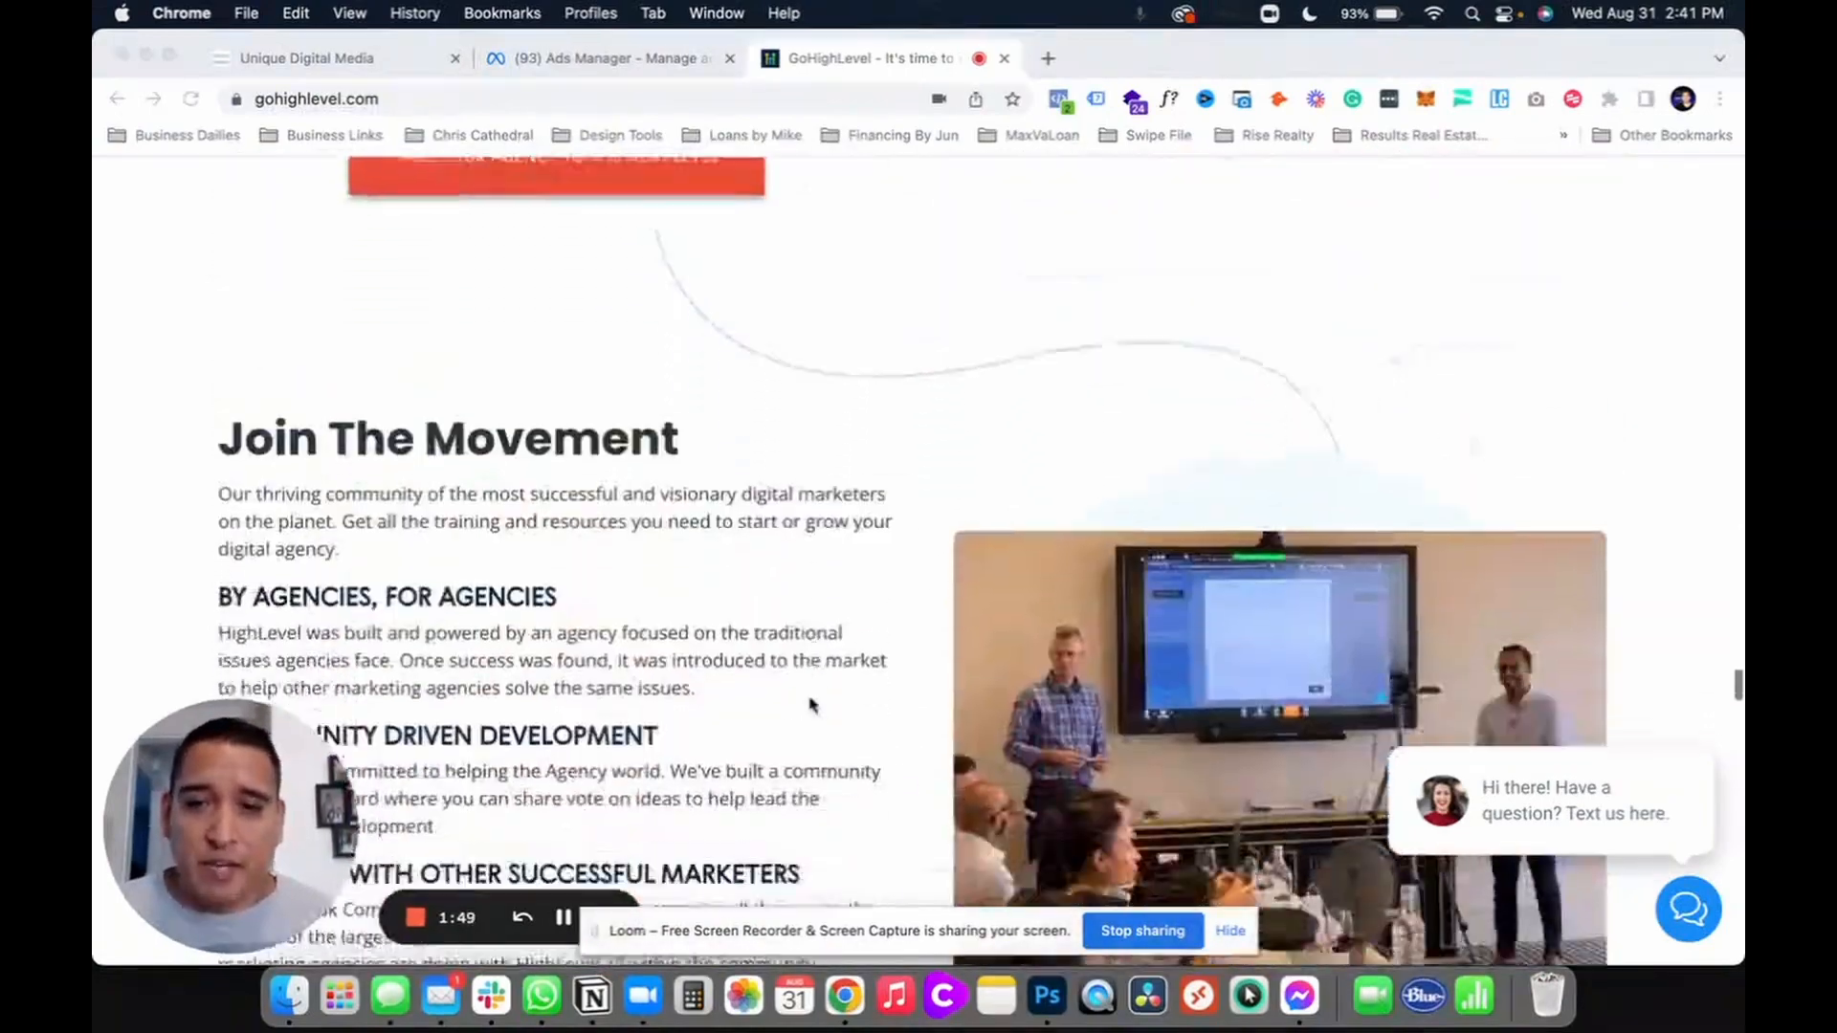
scroll(811, 704, "down", 15)
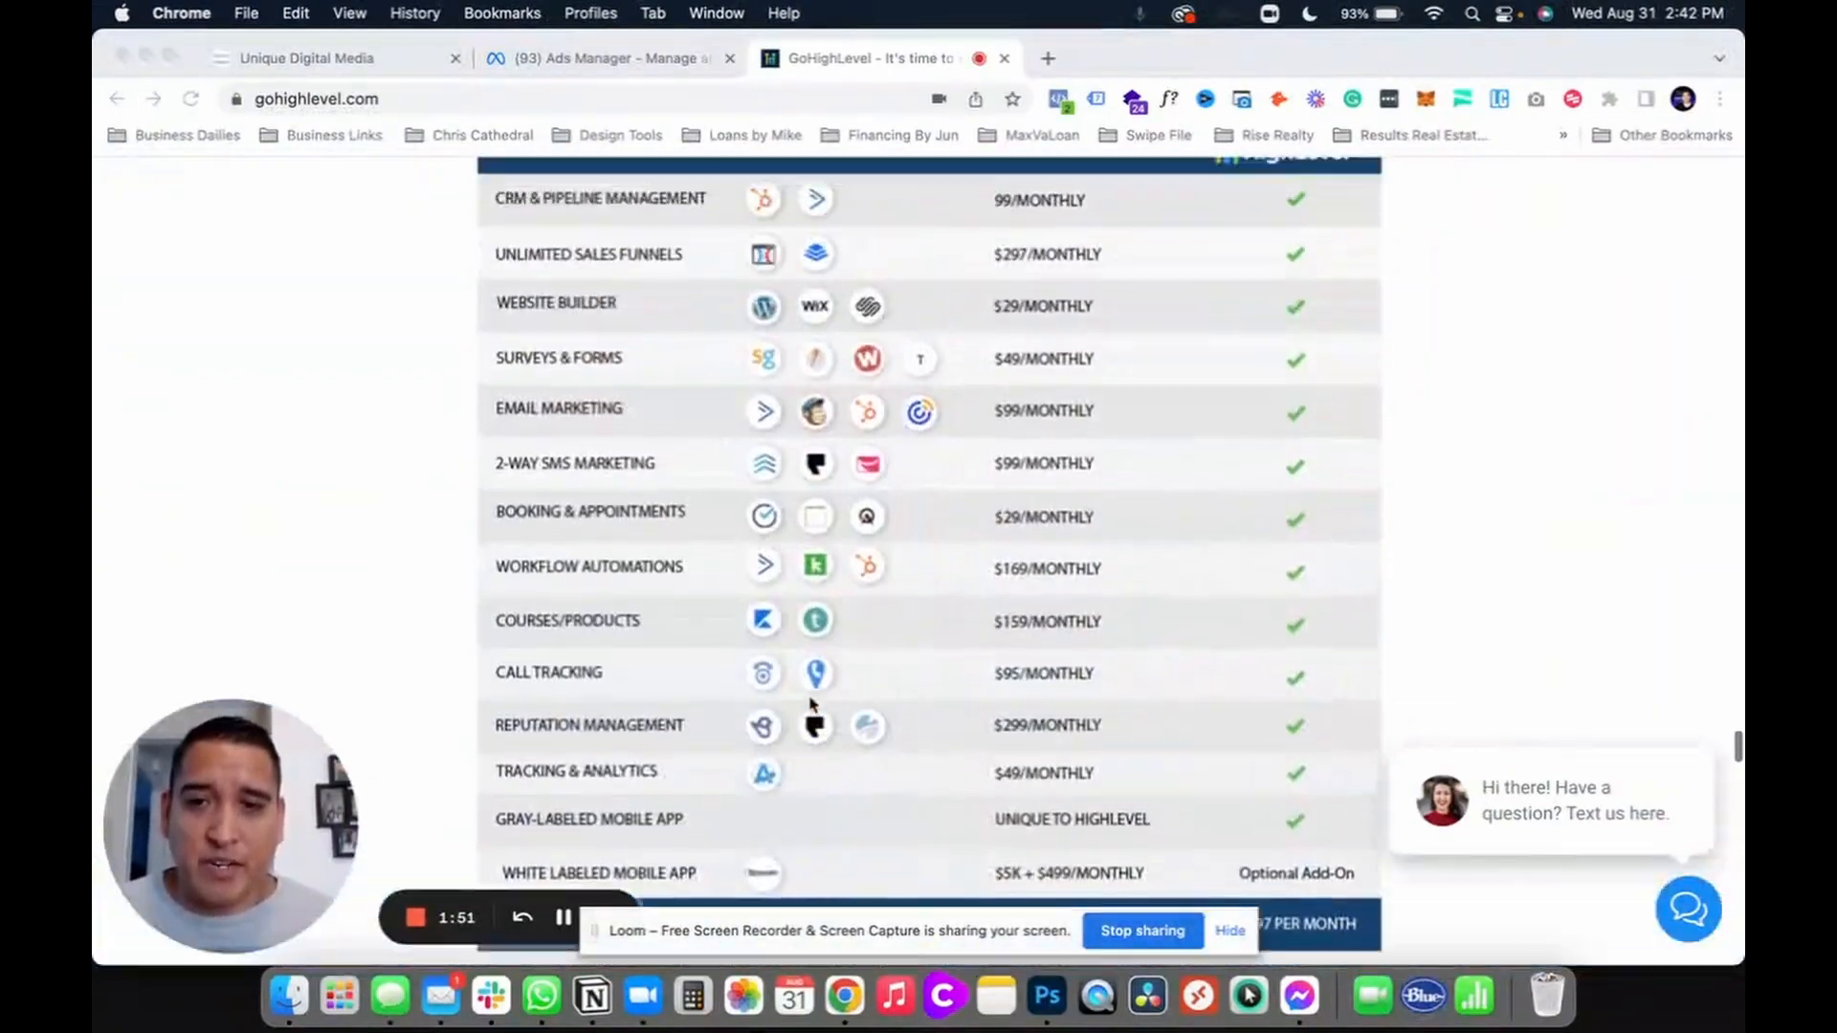
scroll(812, 704, "up", 1)
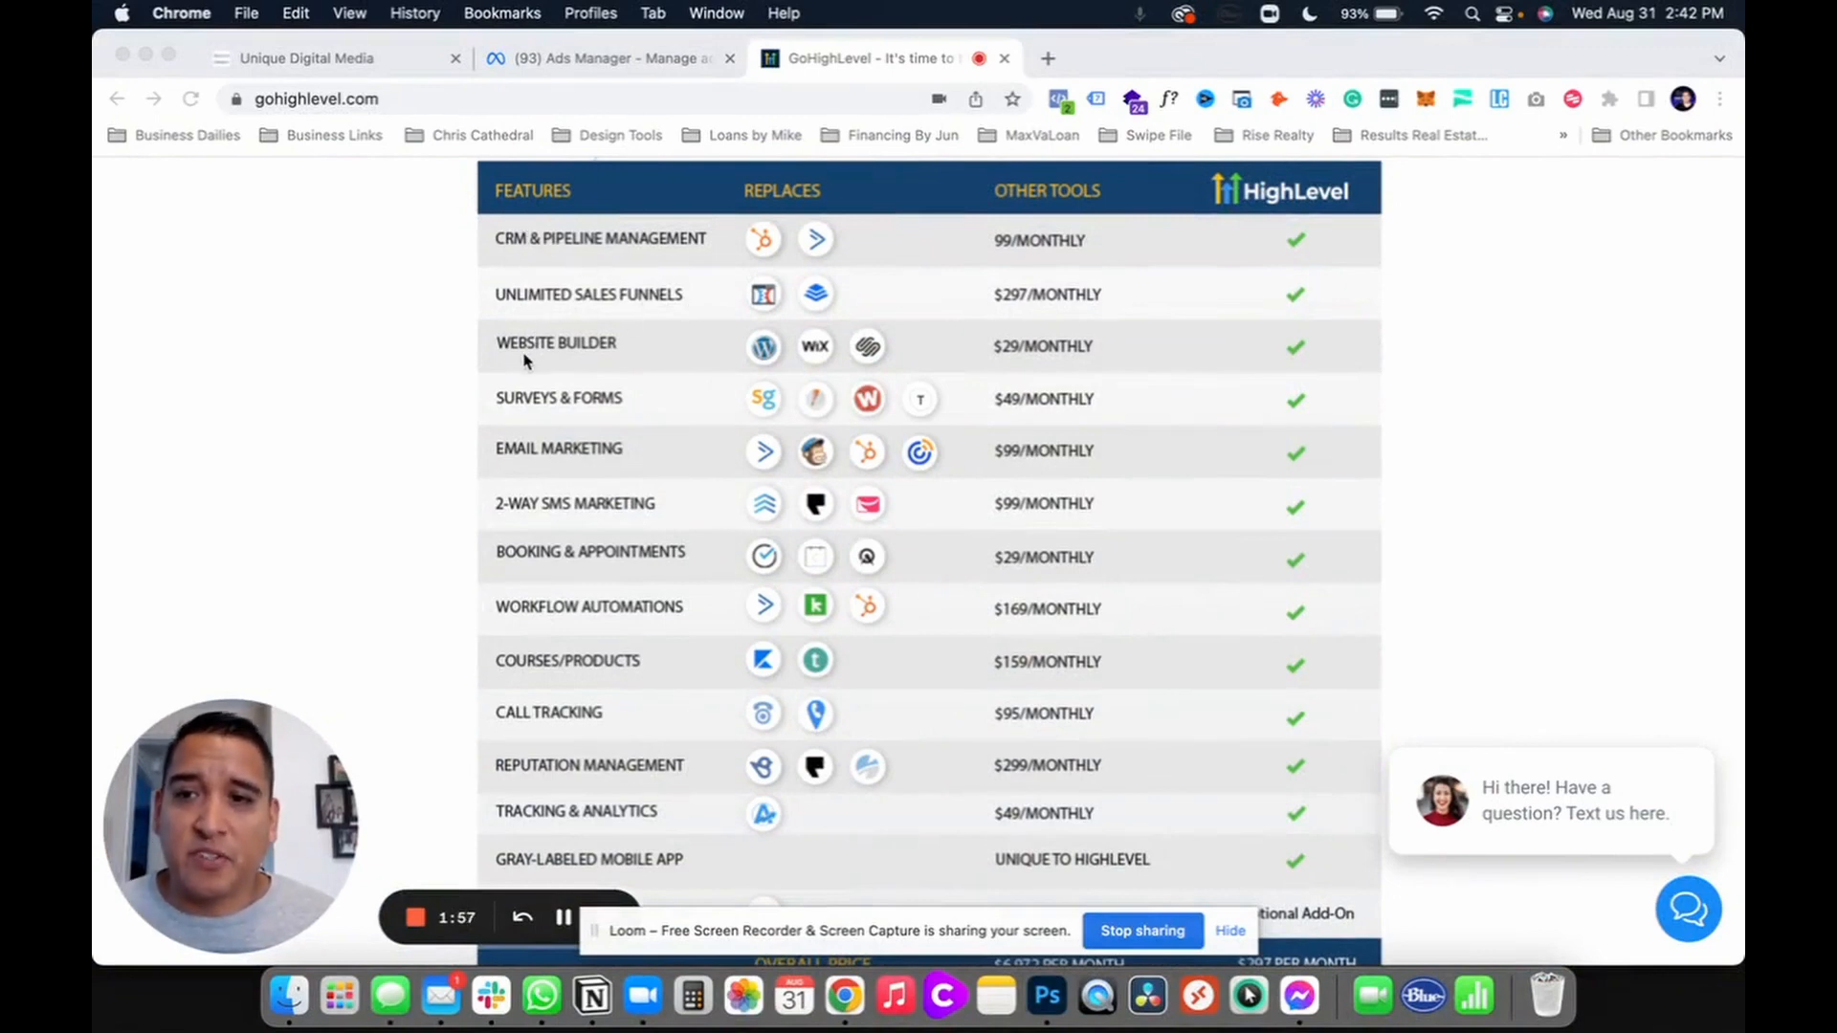
scroll(526, 360, "down", 1)
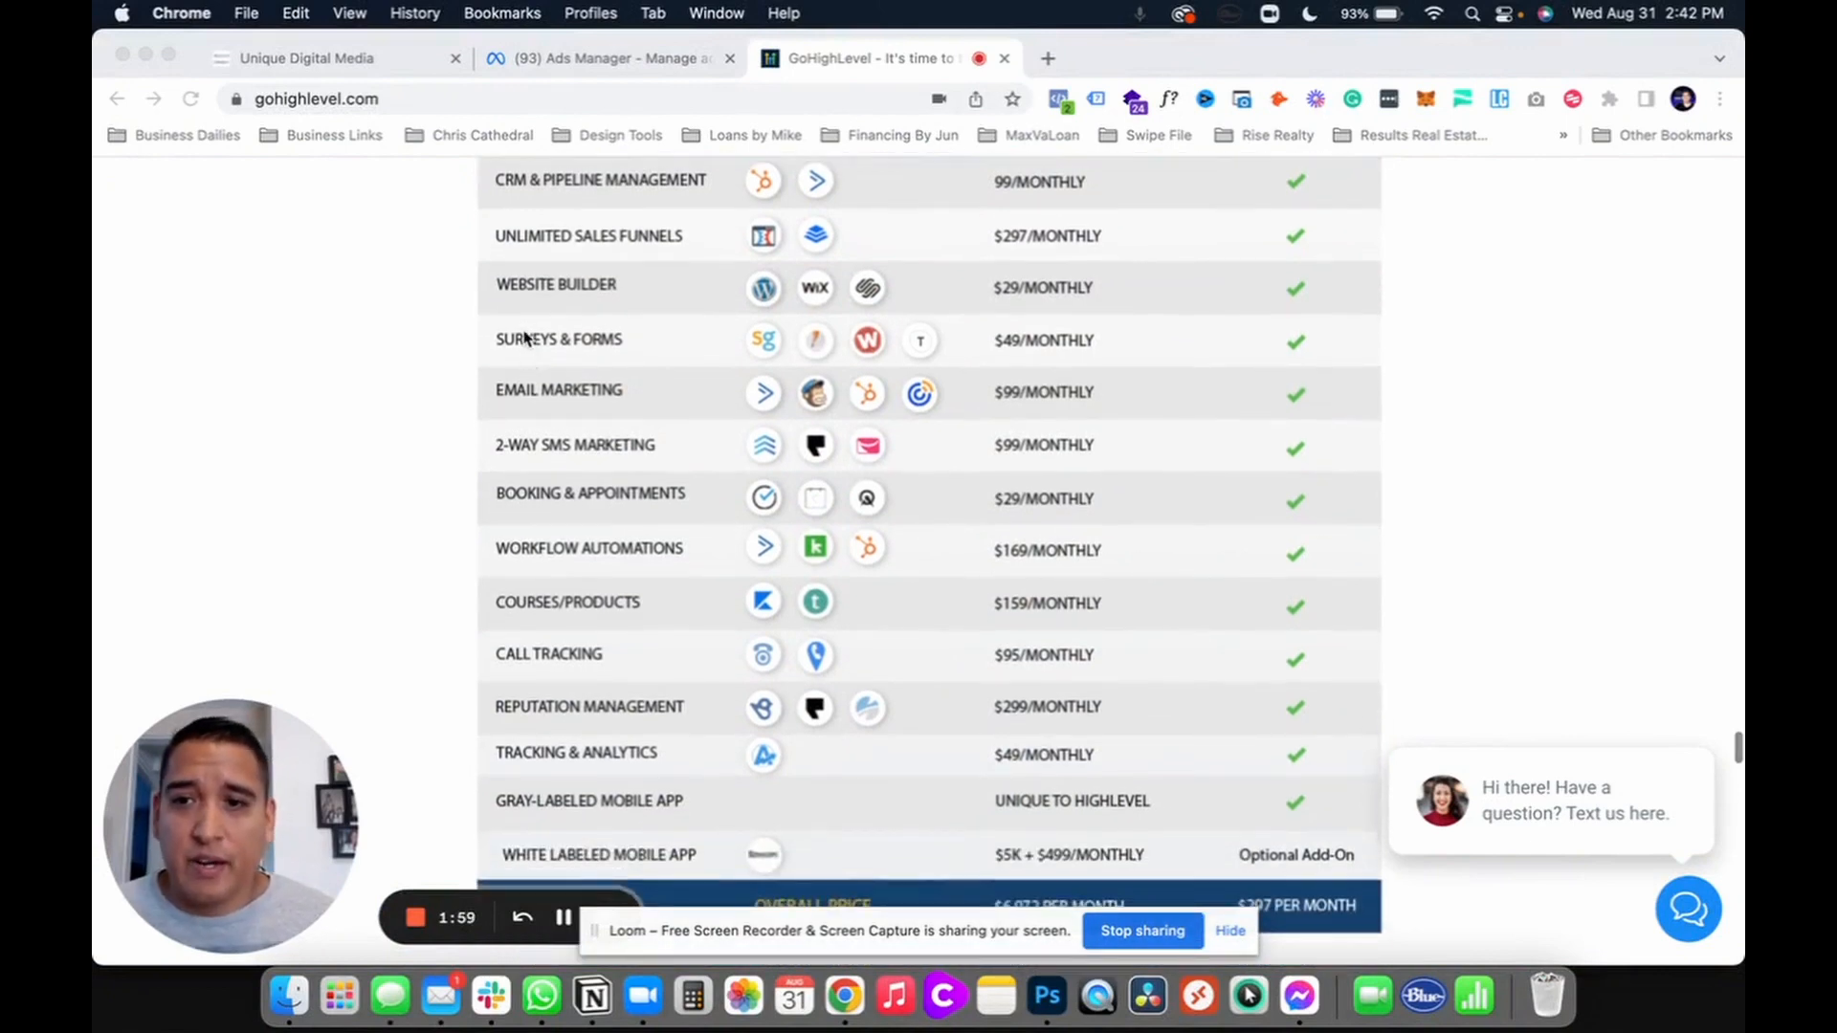
left_click(615, 346)
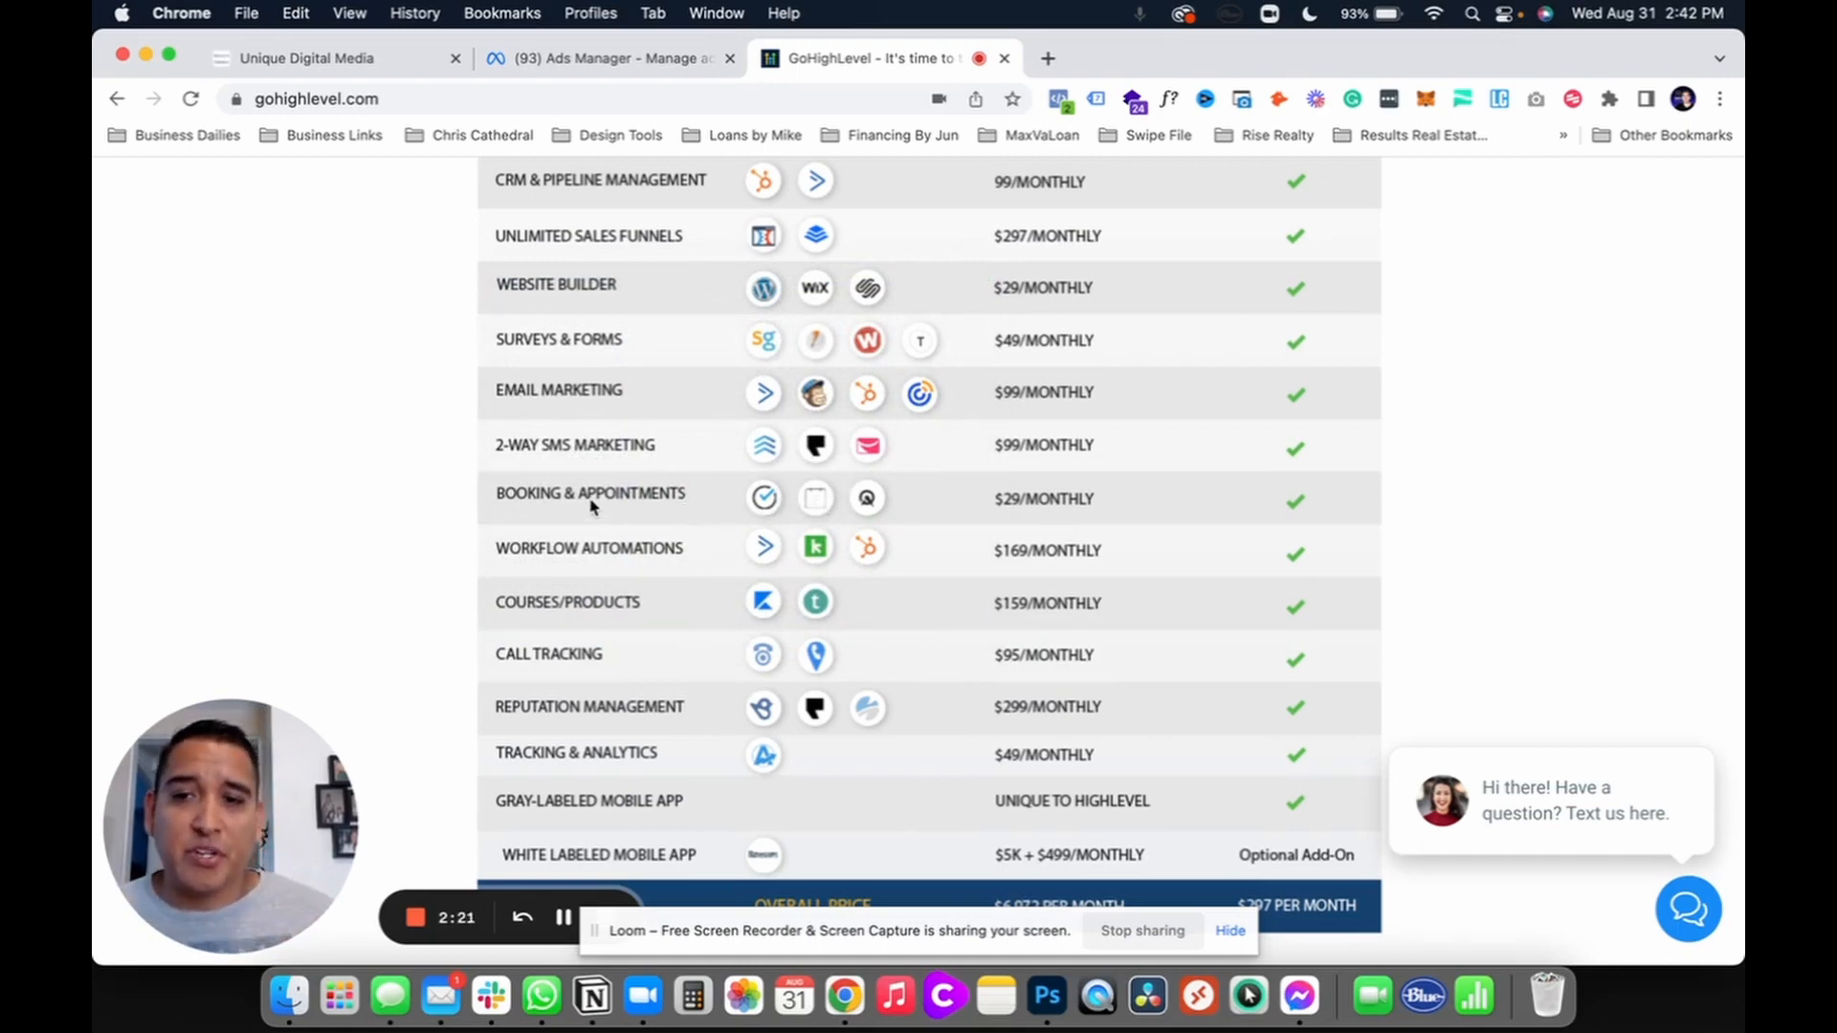
Step: Look over the comparison table, then return to the 14 Day Free Trial hero section
scroll(592, 504, "down", 1)
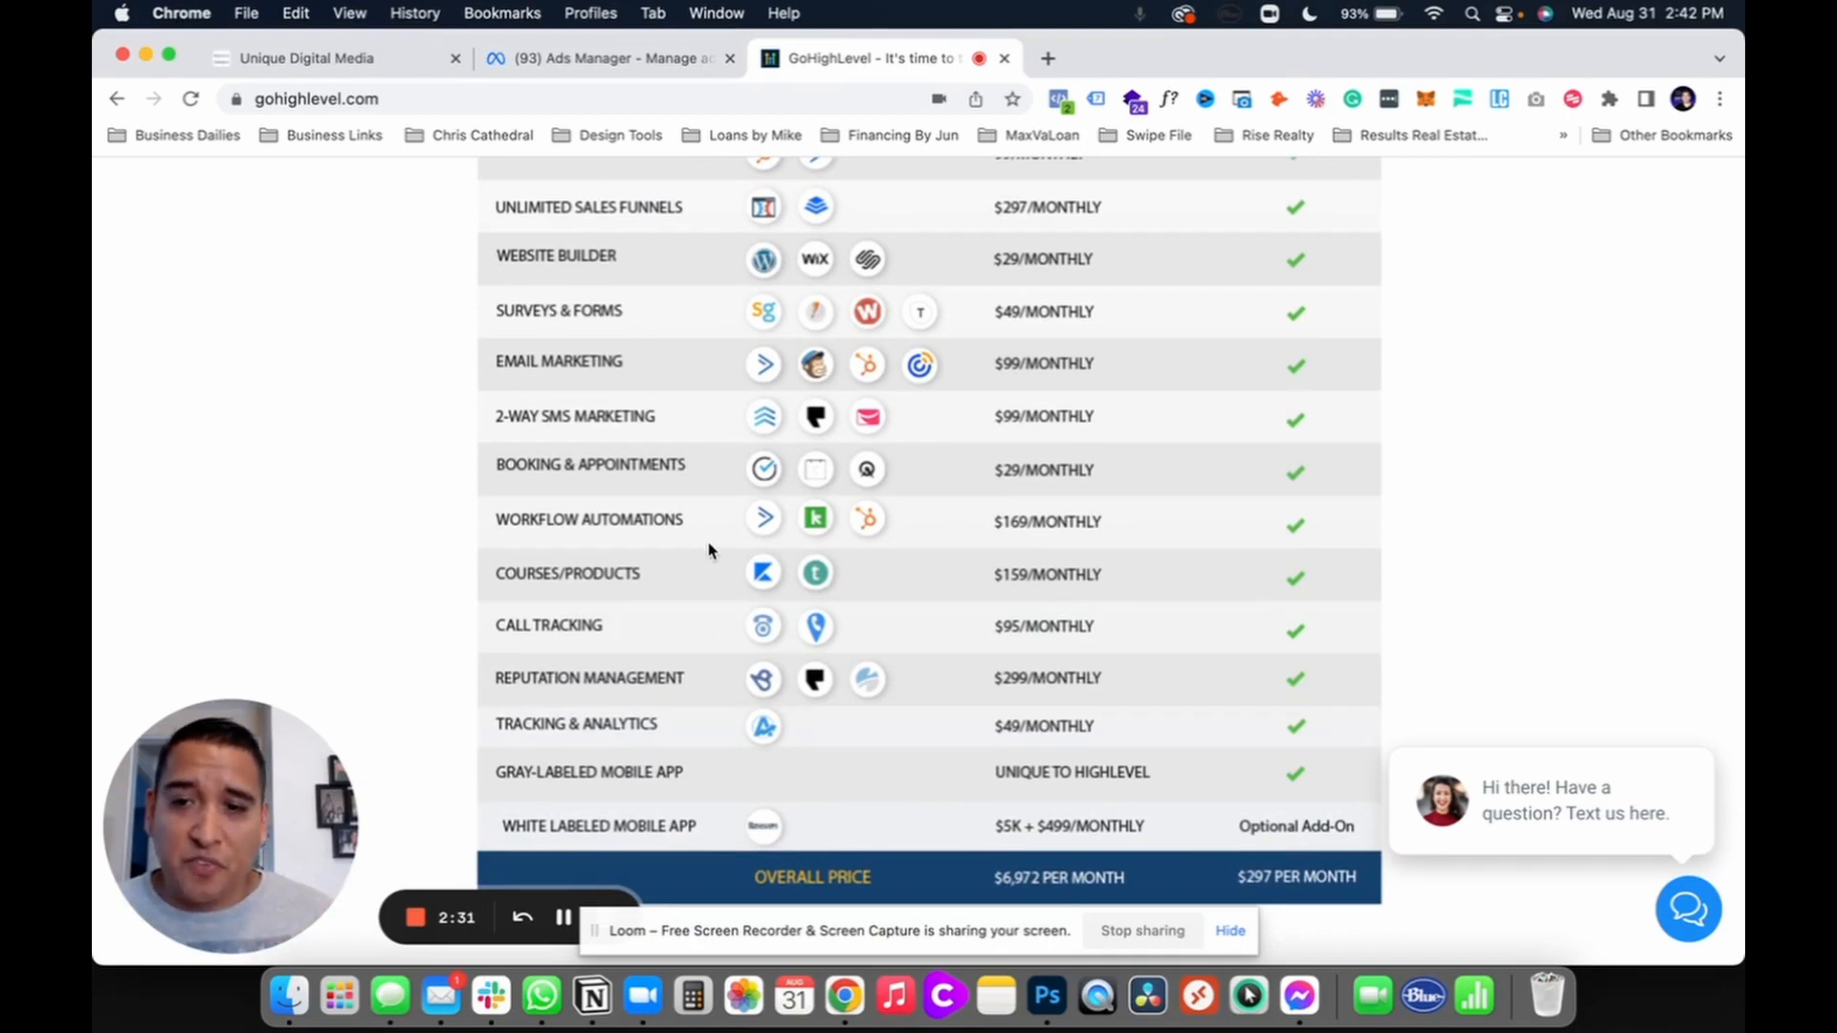
scroll(703, 600, "down", 1)
scroll(703, 600, "down", 1)
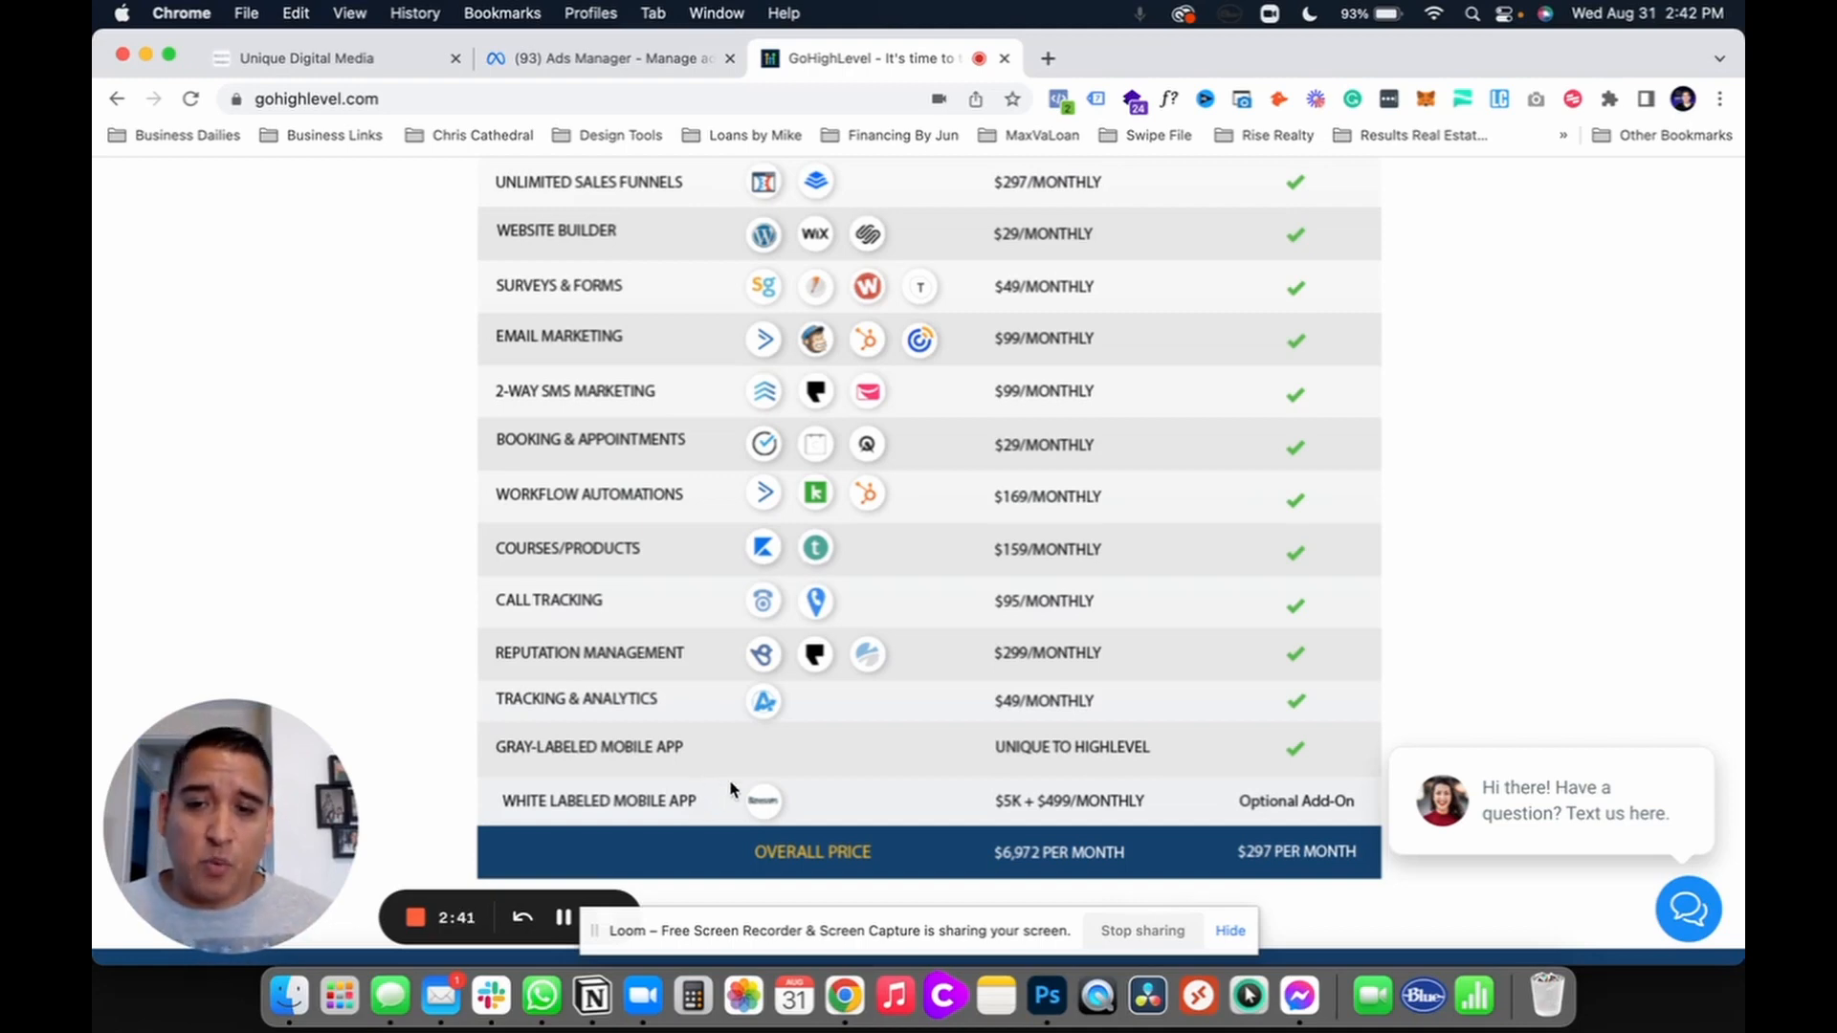
scroll(730, 789, "up", 5)
scroll(730, 789, "down", 2)
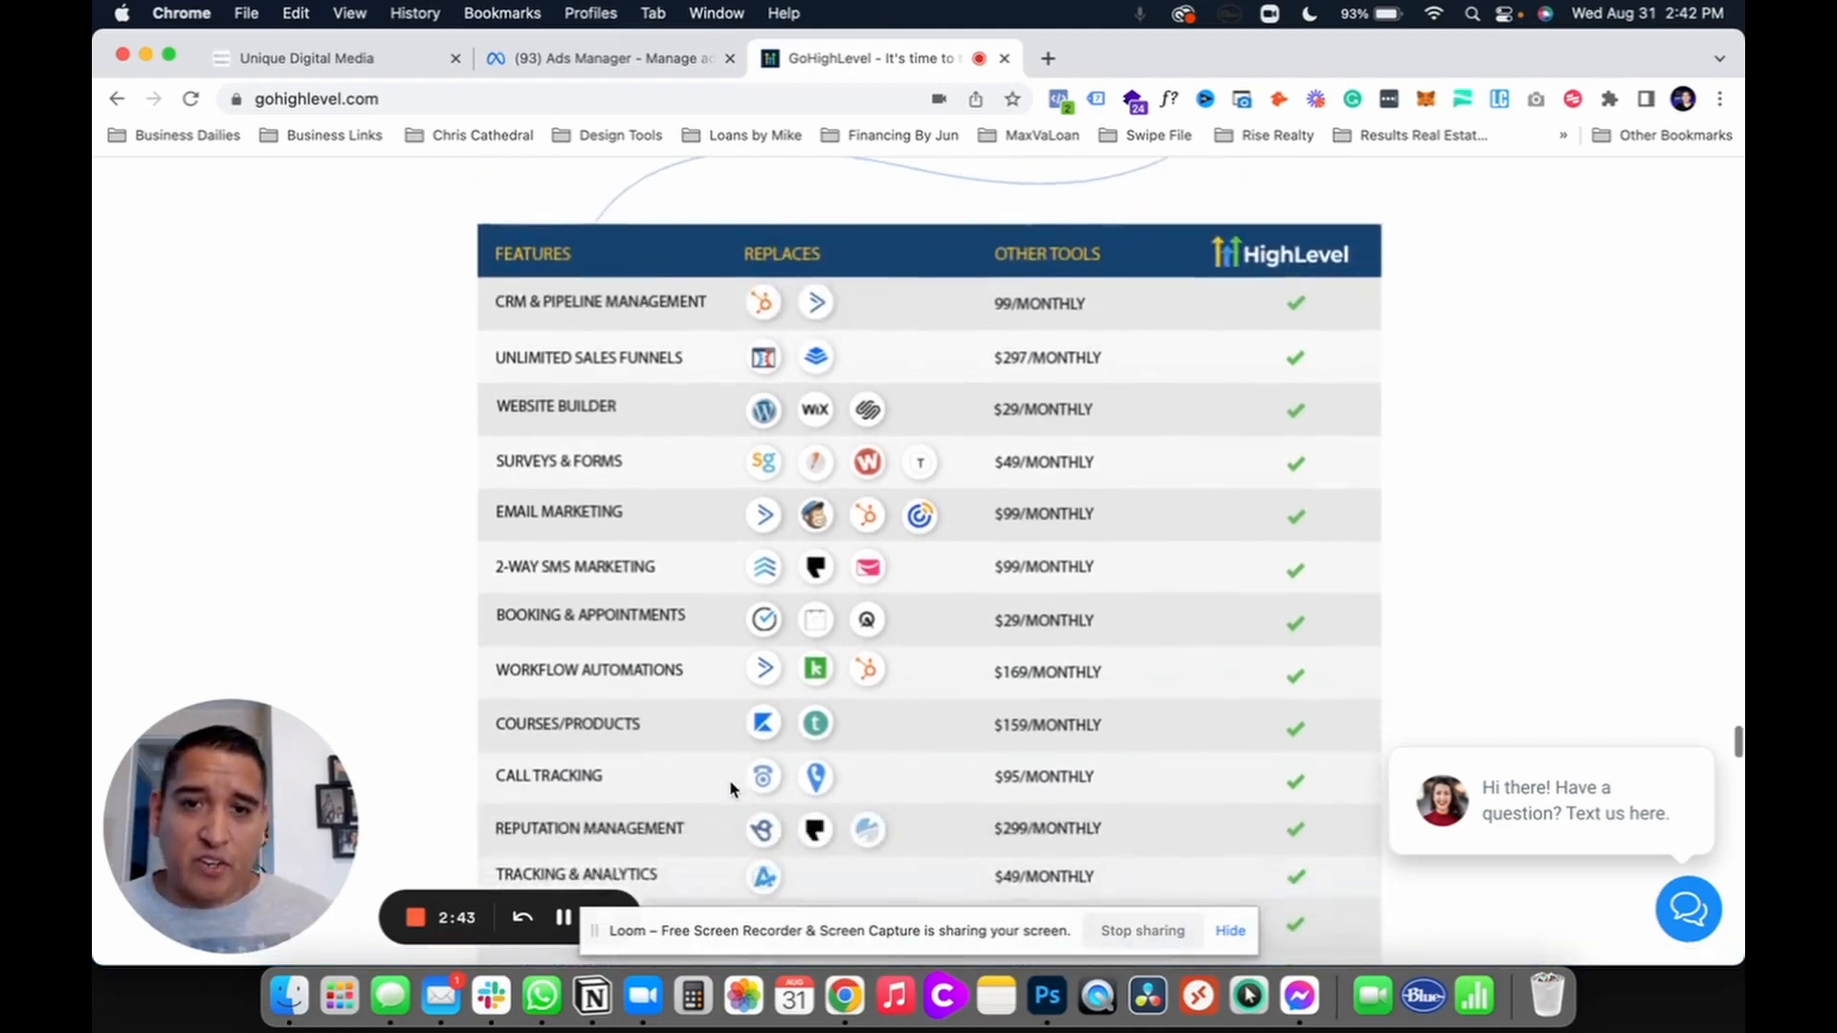
scroll(731, 789, "down", 1)
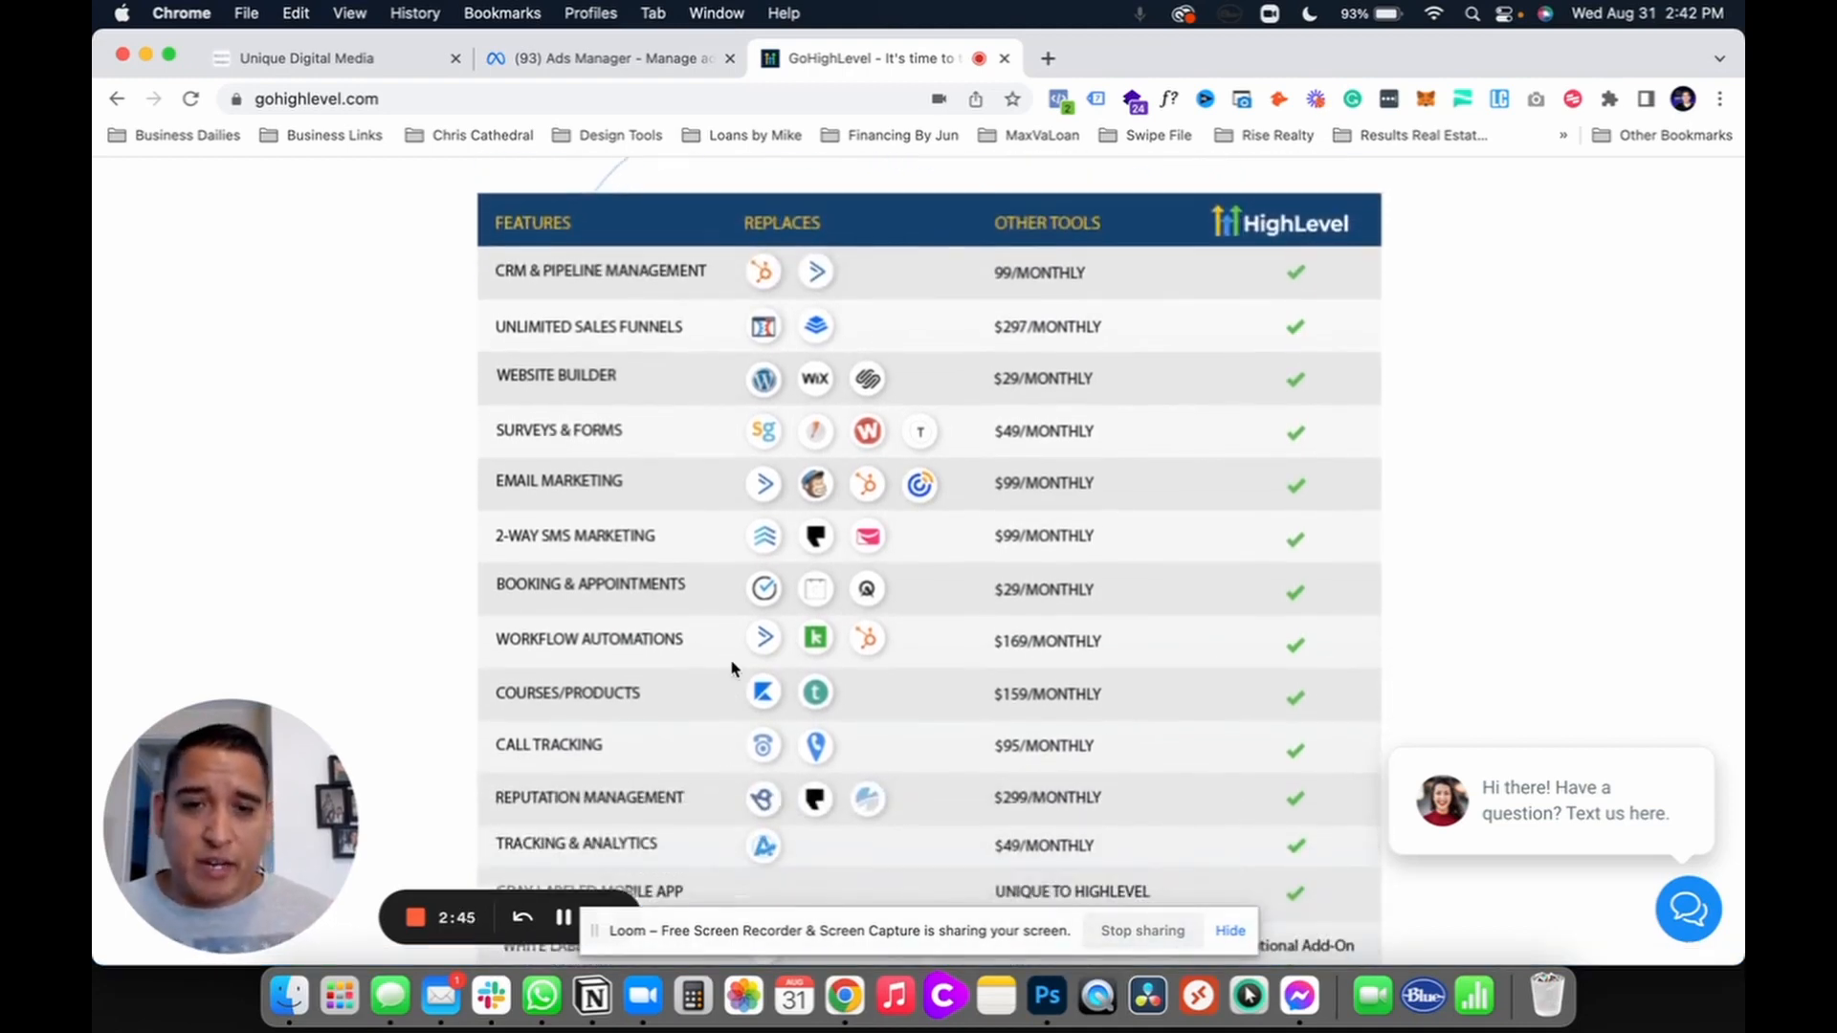
scroll(733, 667, "up", 3)
scroll(733, 668, "down", 20)
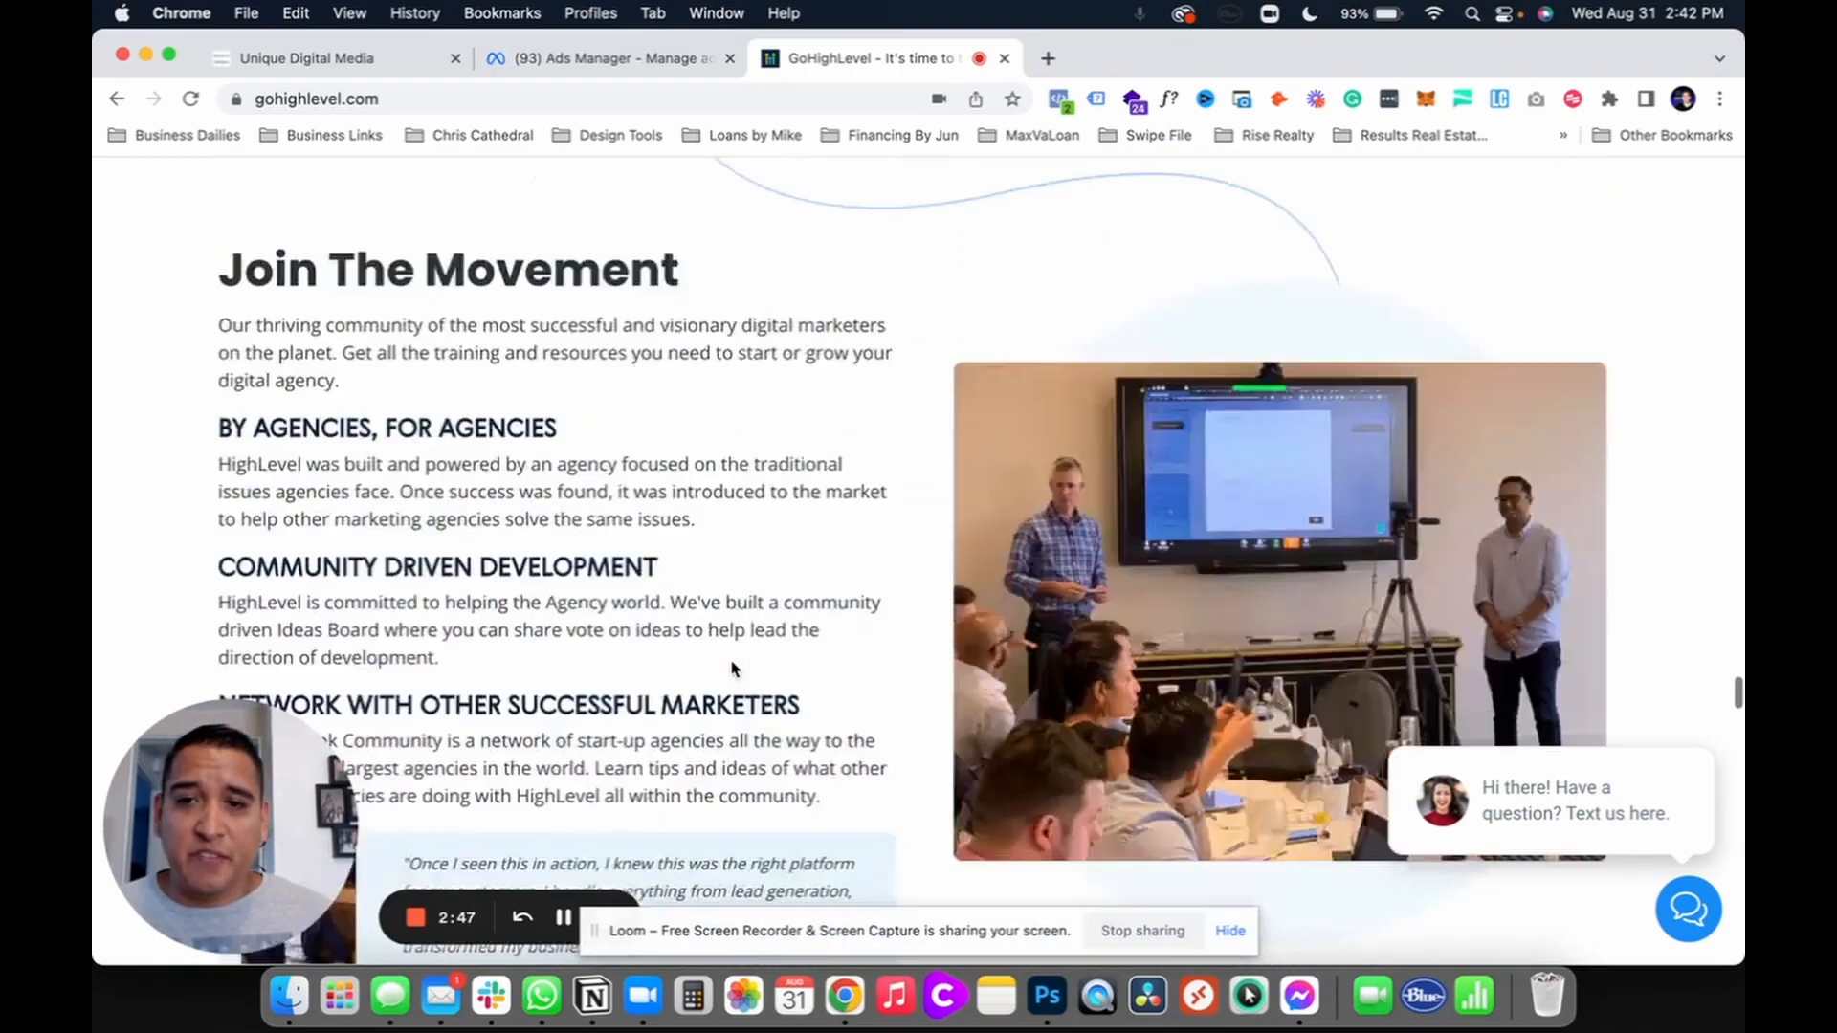
scroll(733, 668, "up", 20)
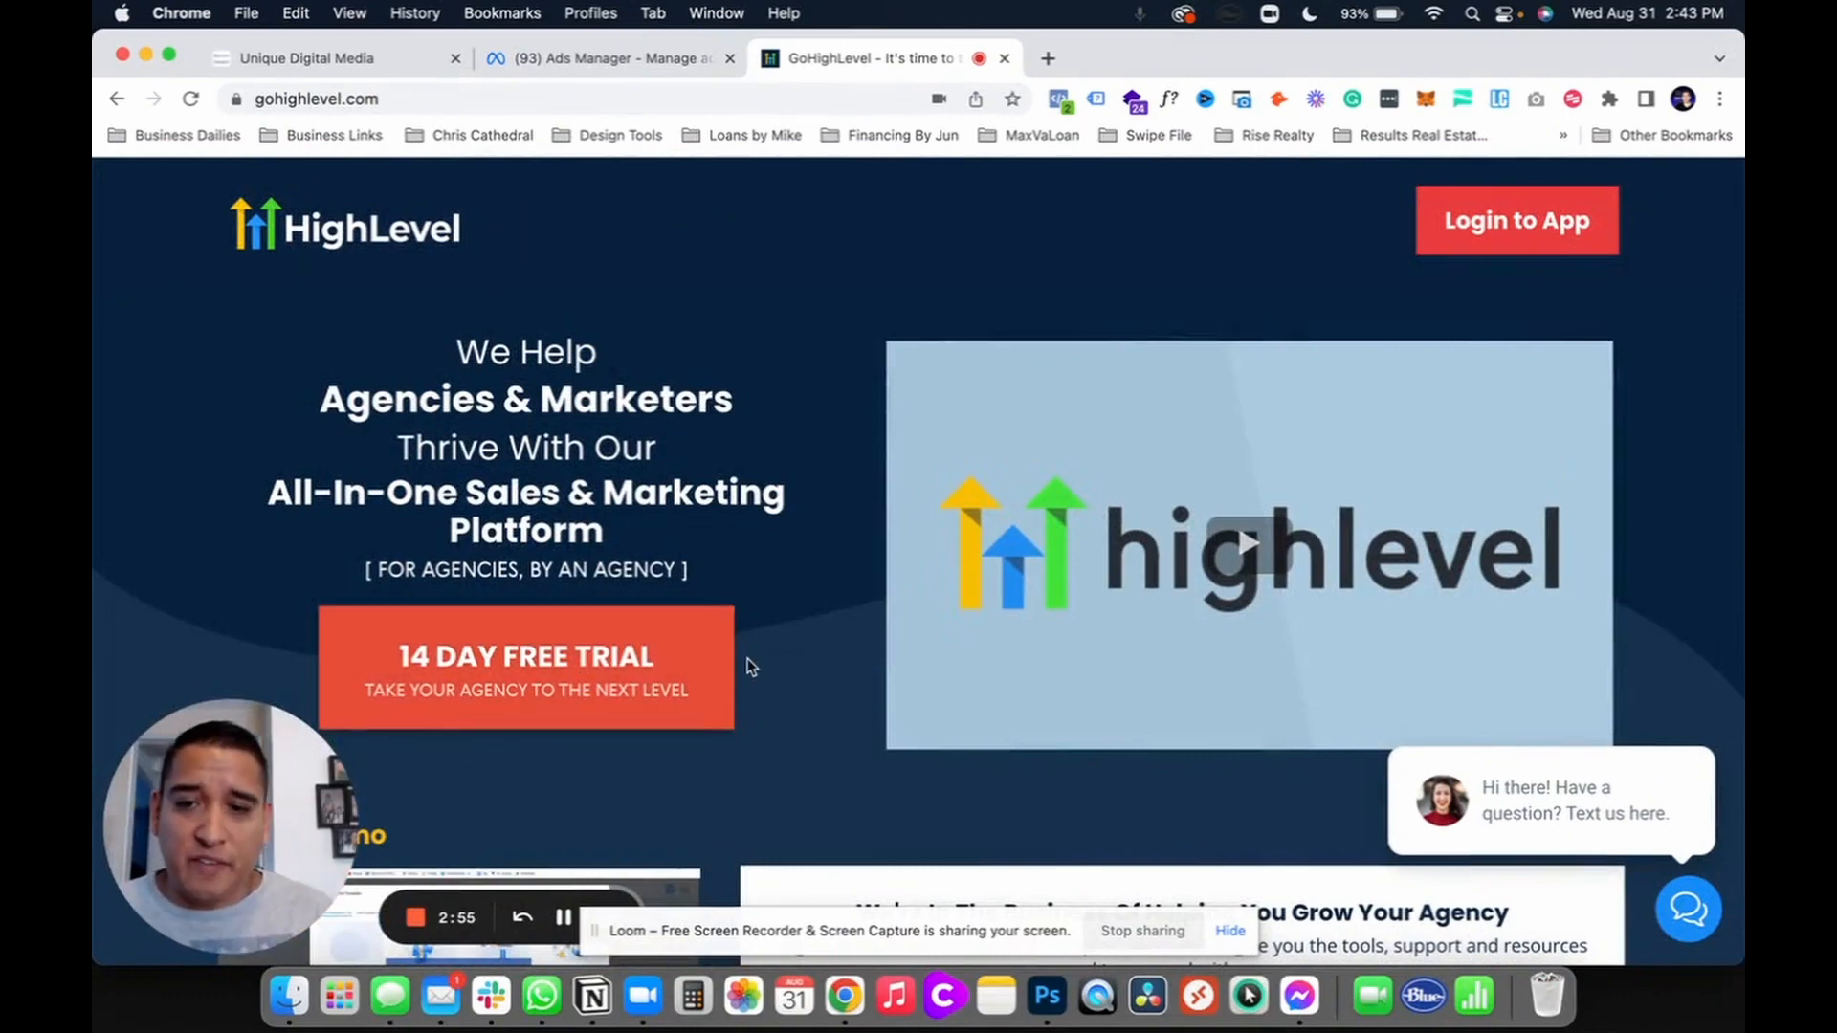
Step: Switch to the Ads Manager campaigns page and start creating a new campaign
left_click(623, 59)
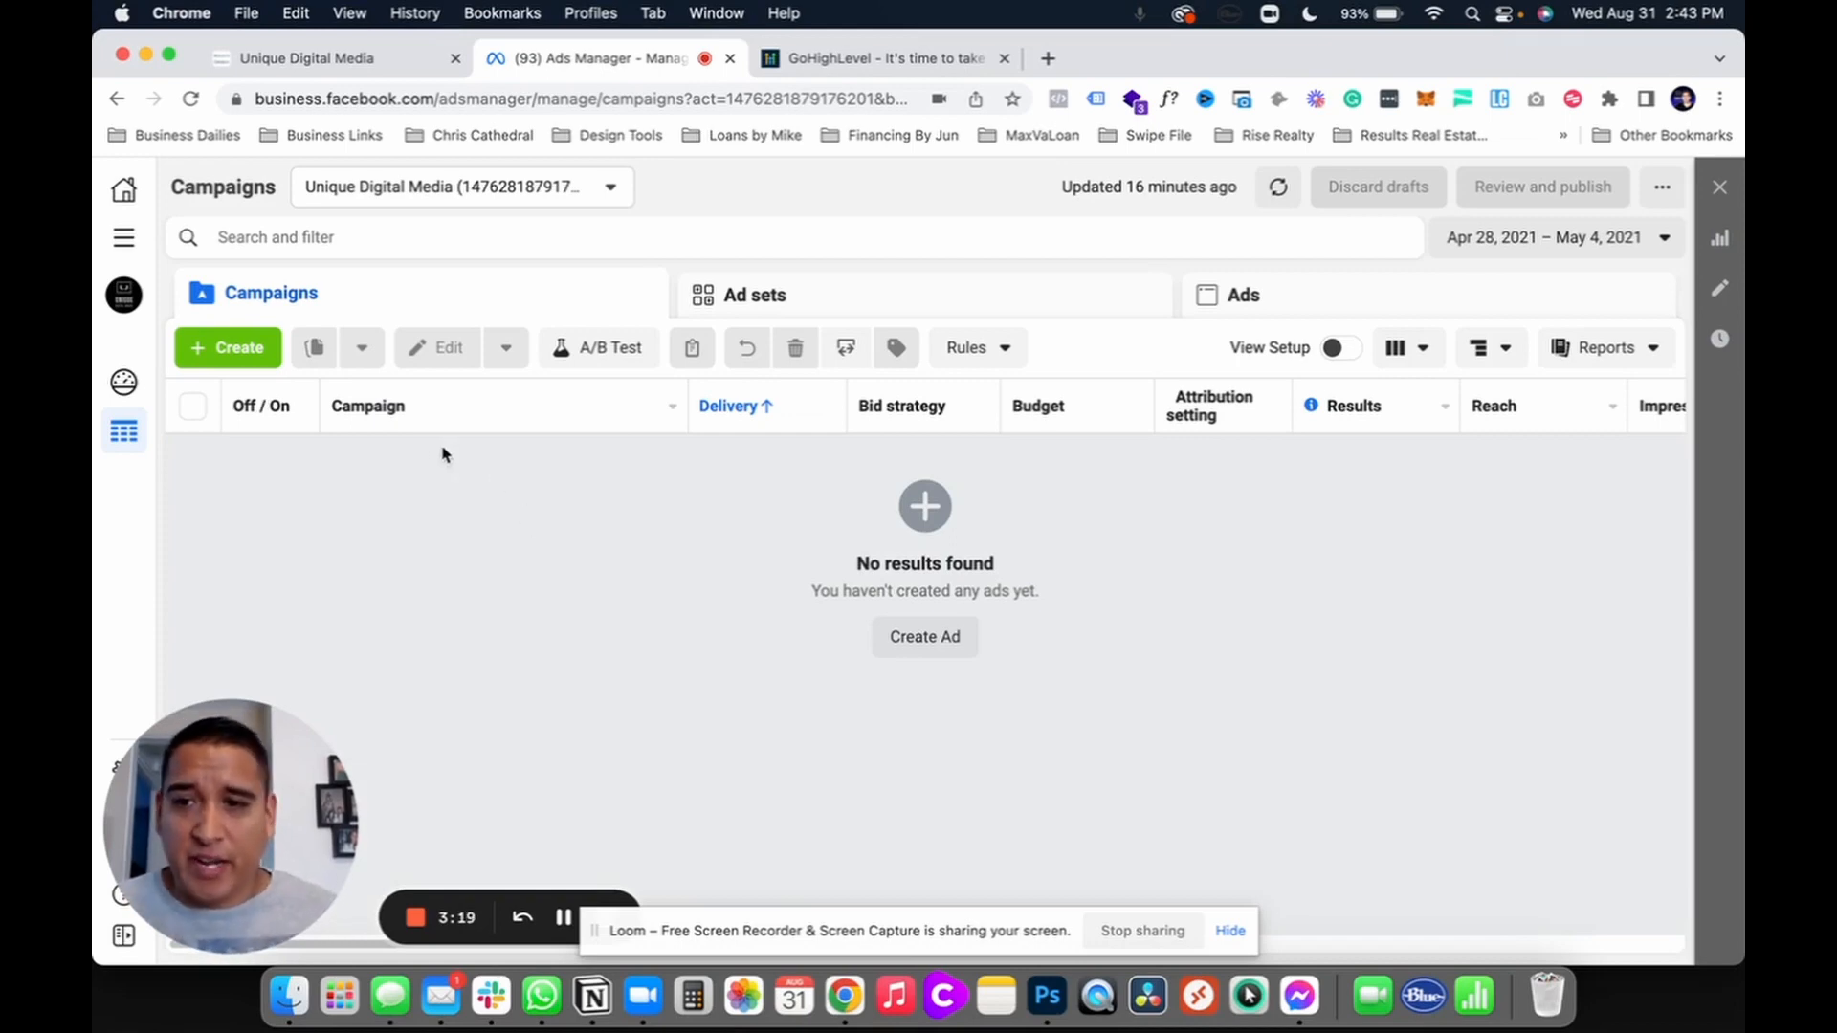
left_click(235, 350)
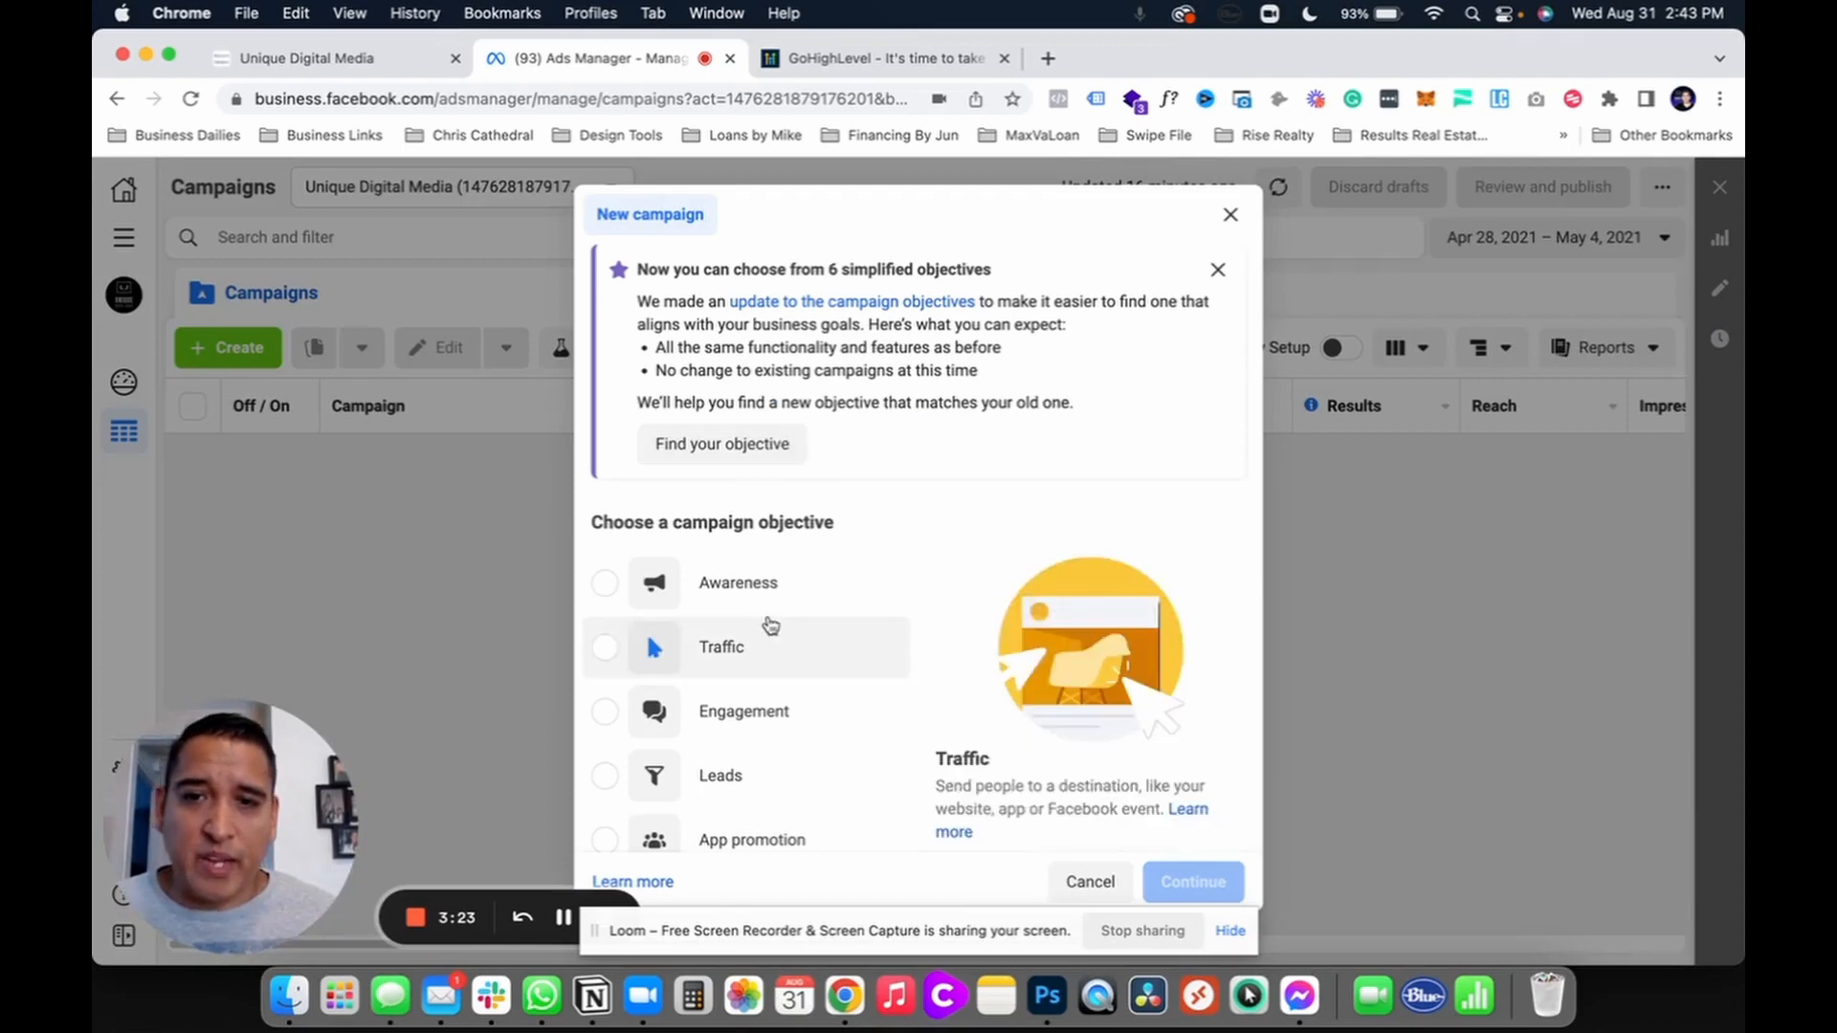
scroll(995, 483, "down", 2)
scroll(995, 480, "down", 4)
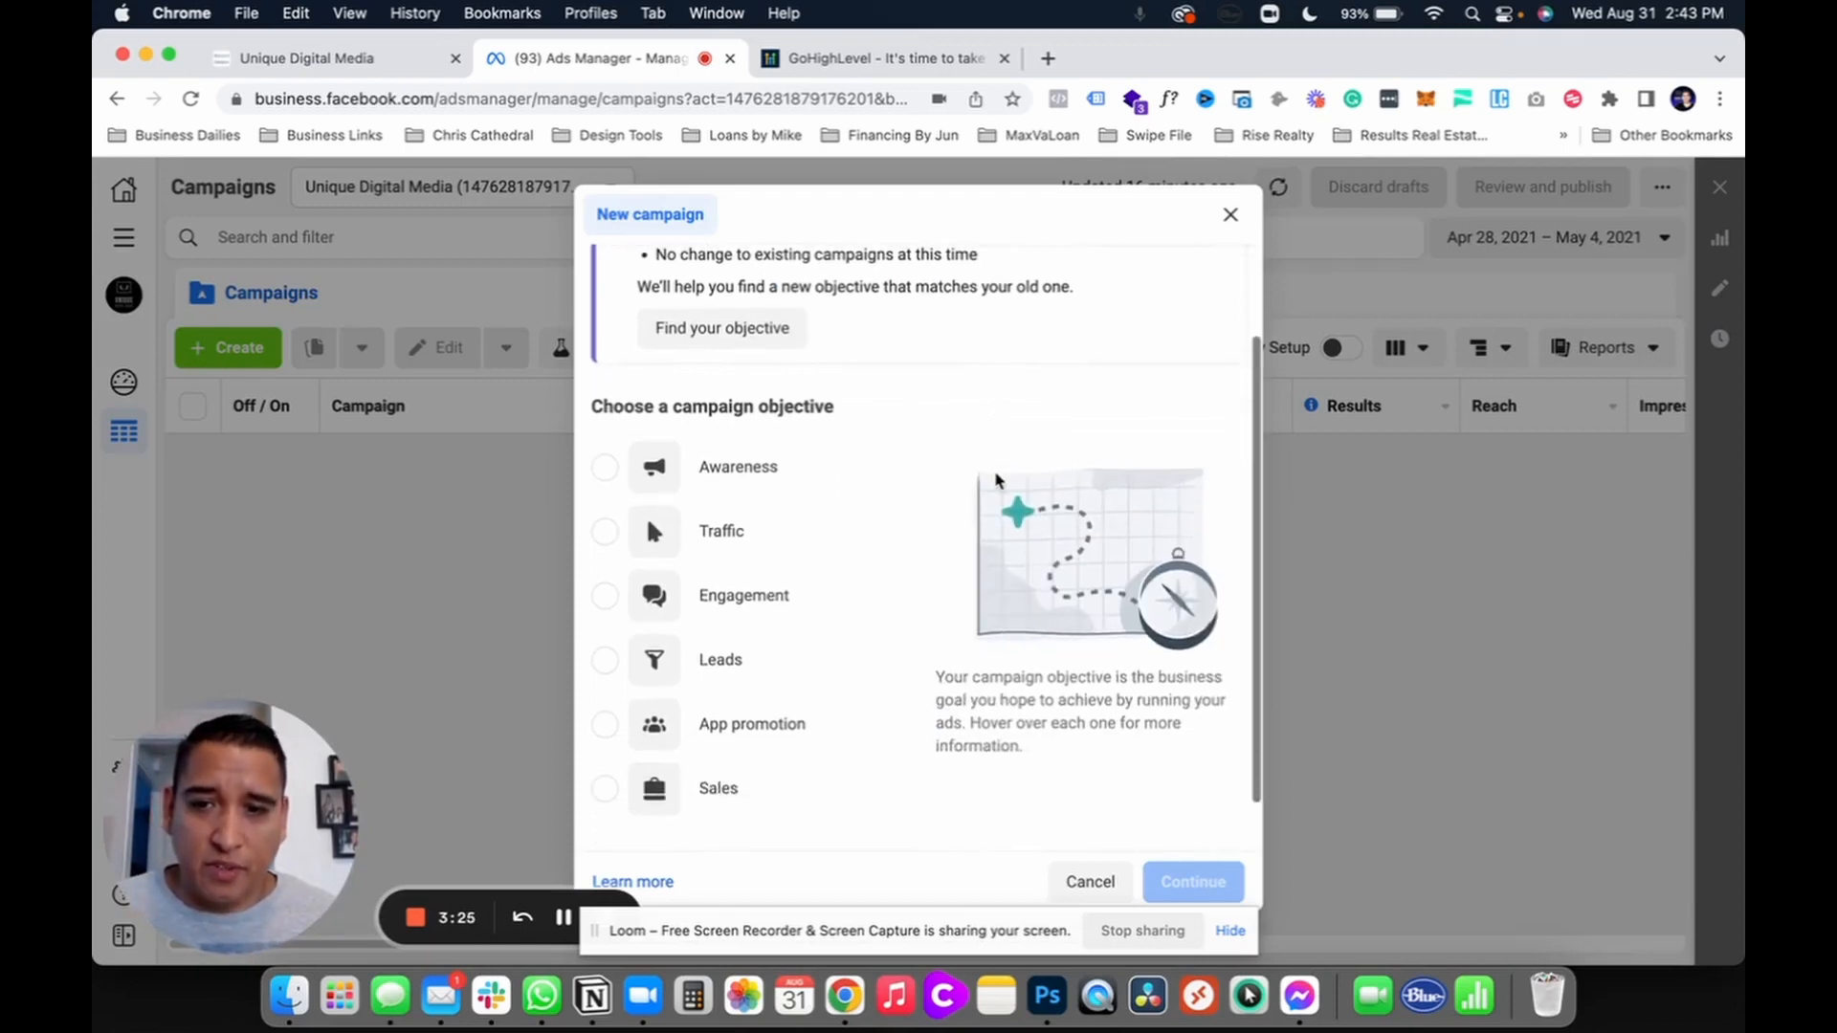
scroll(913, 543, "up", 5)
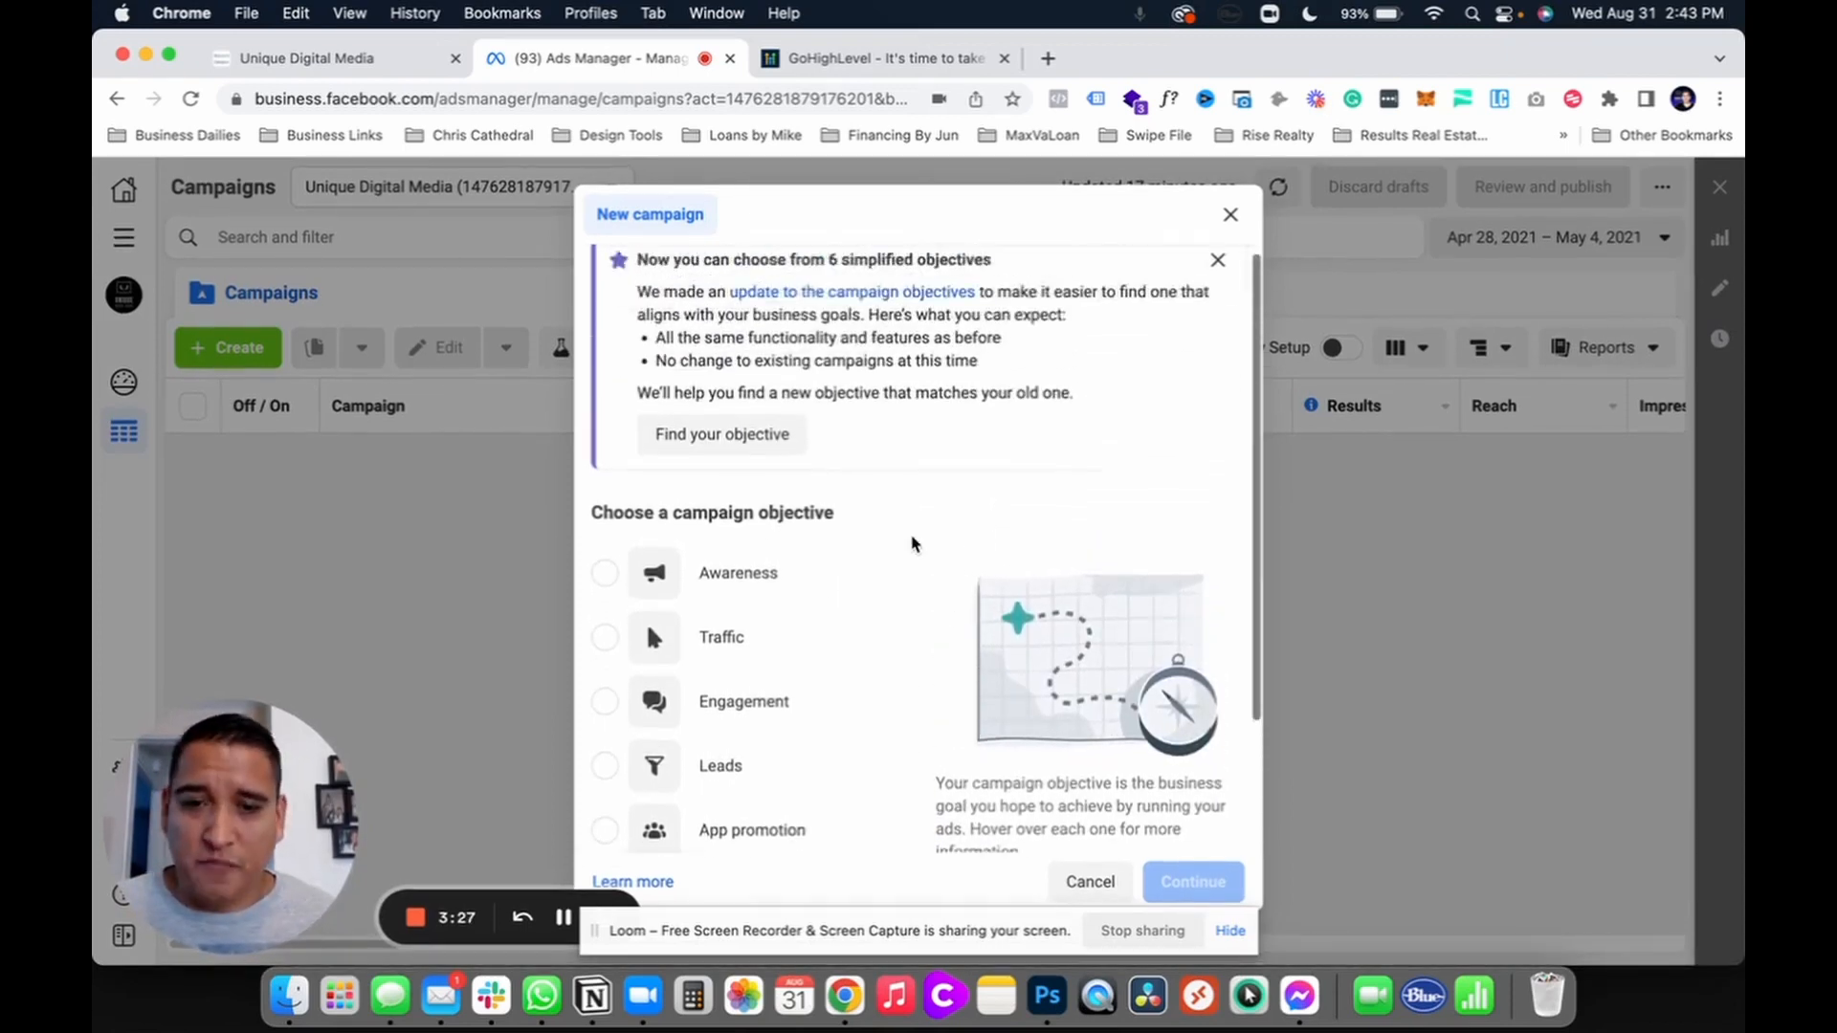
scroll(913, 543, "down", 2)
scroll(913, 543, "down", 4)
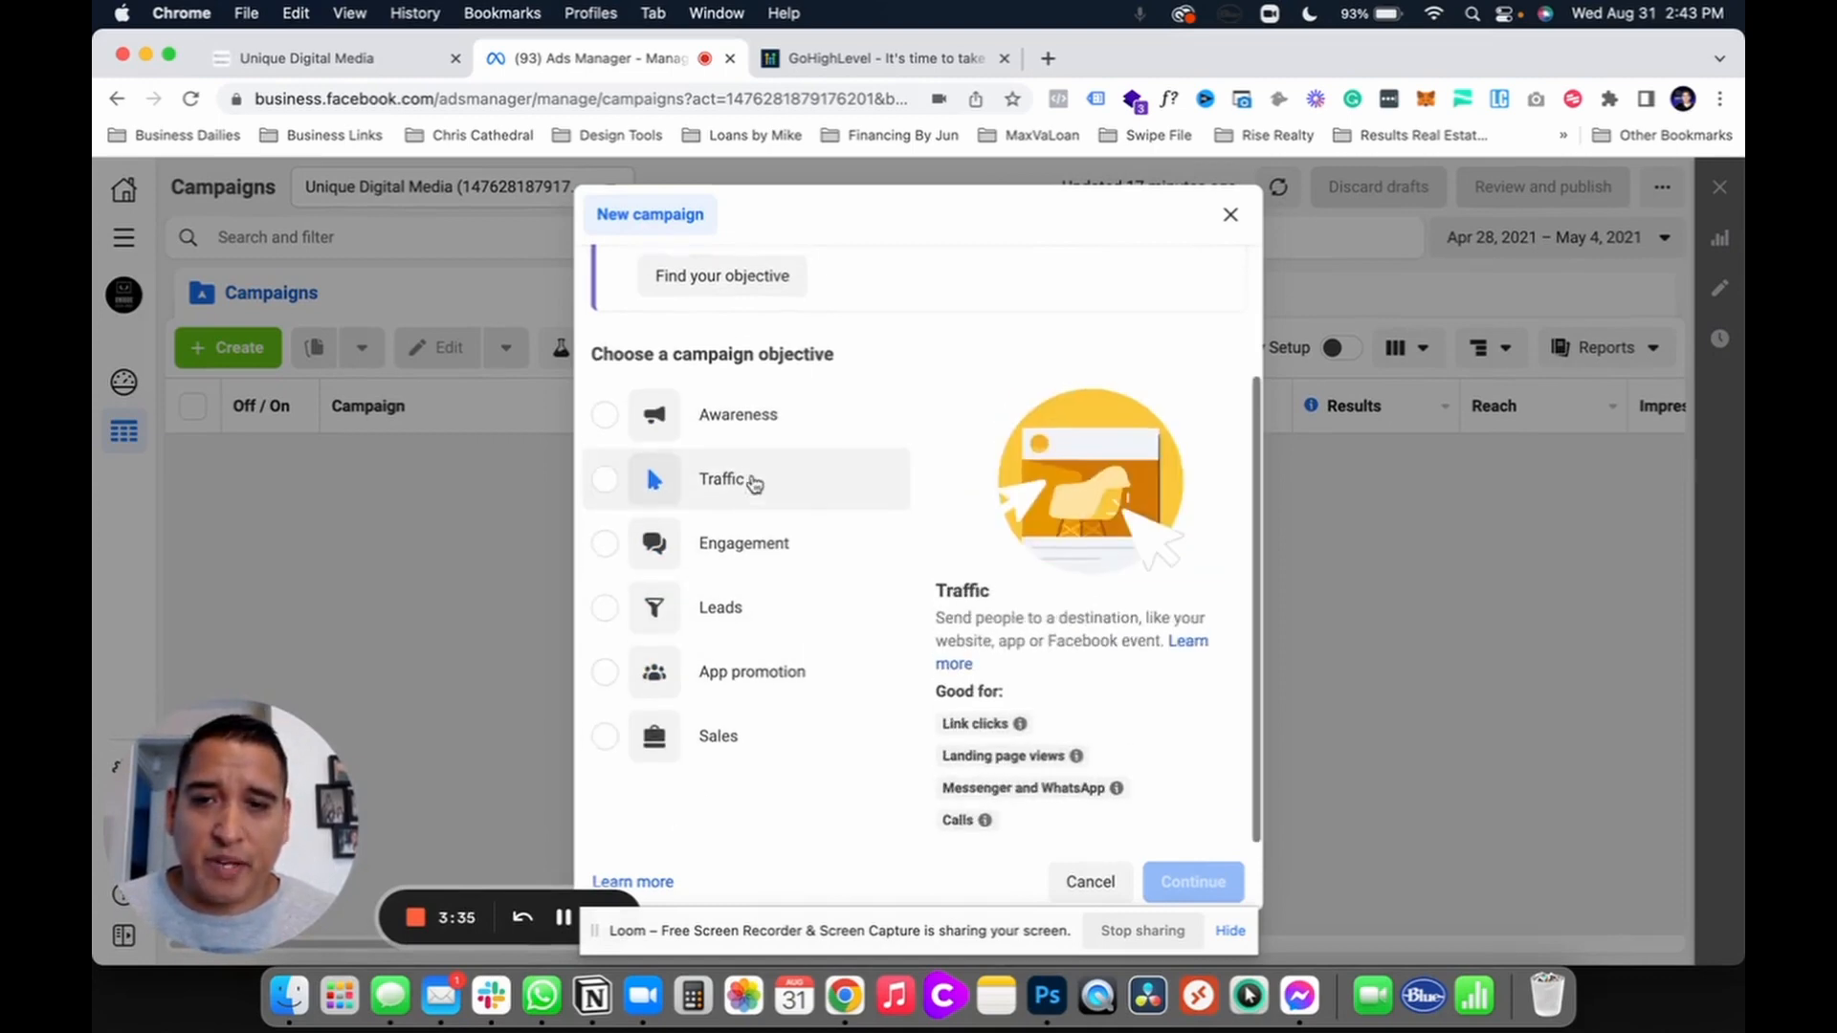
scroll(750, 481, "up", 5)
scroll(1085, 779, "down", 5)
scroll(1086, 780, "up", 5)
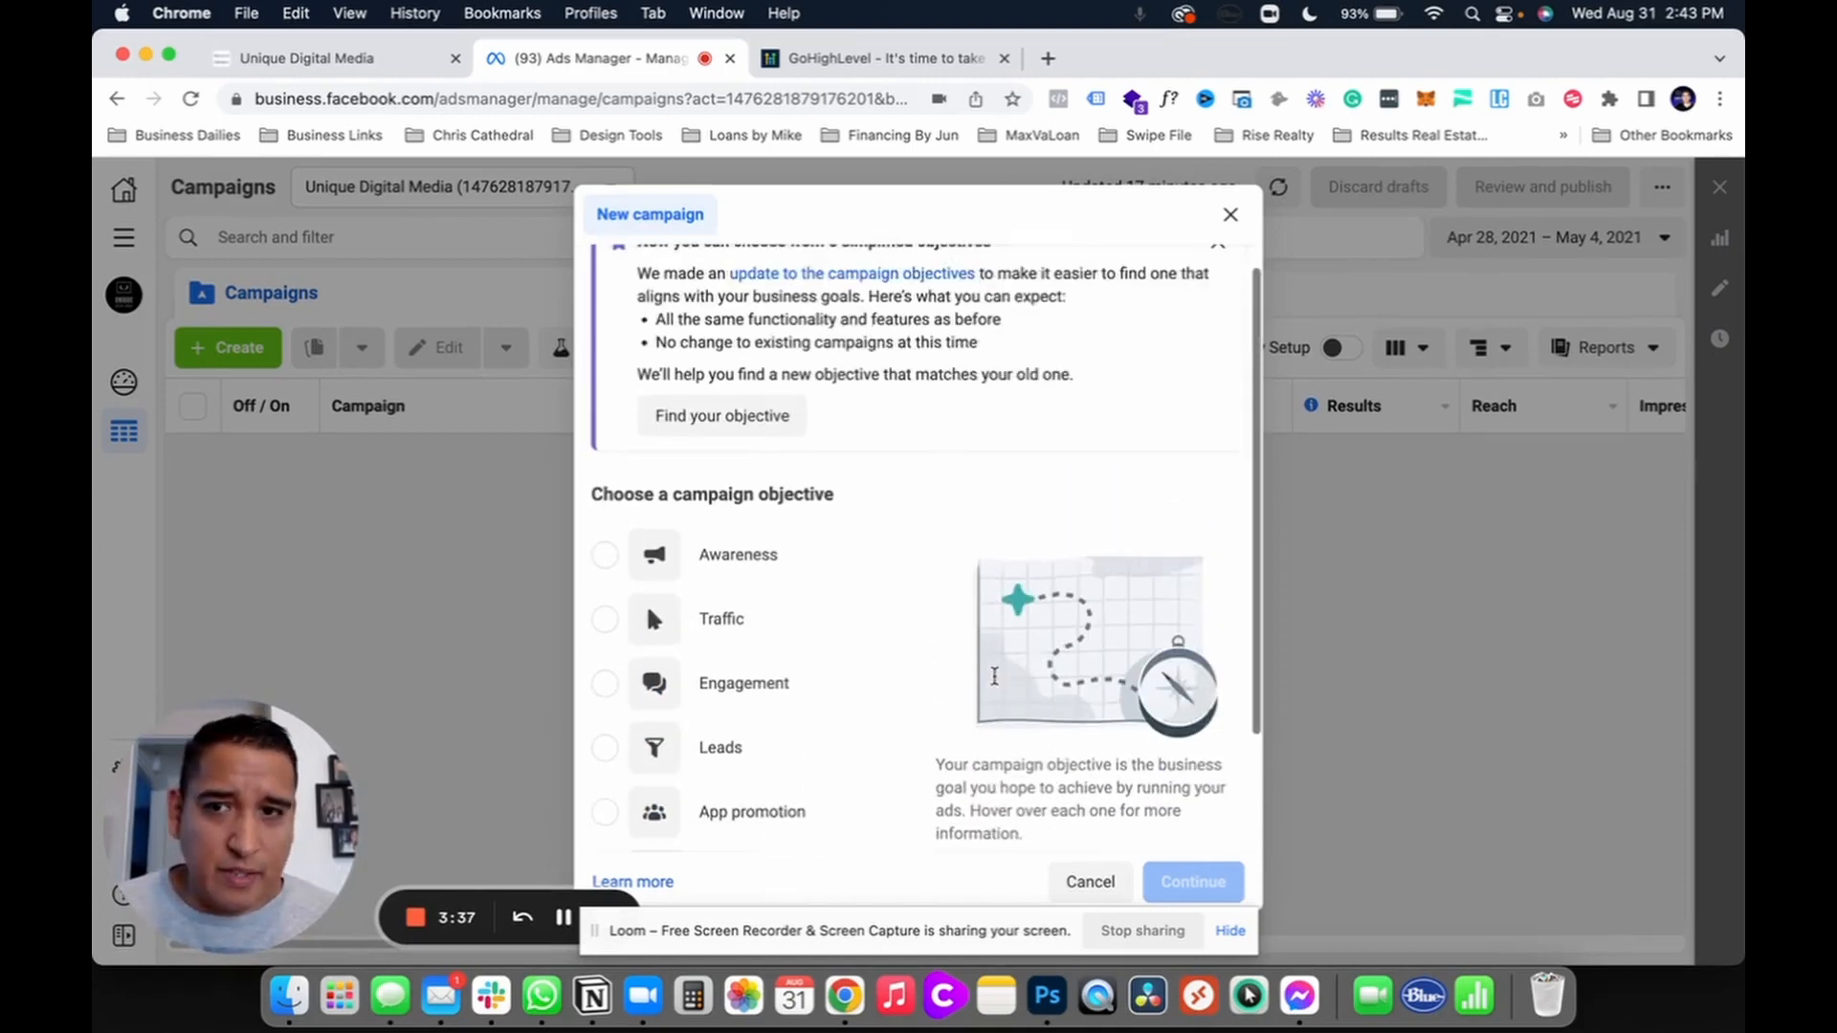
Step: Dismiss the objectives notice, choose Leads as the objective and create the campaign
left_click(1213, 272)
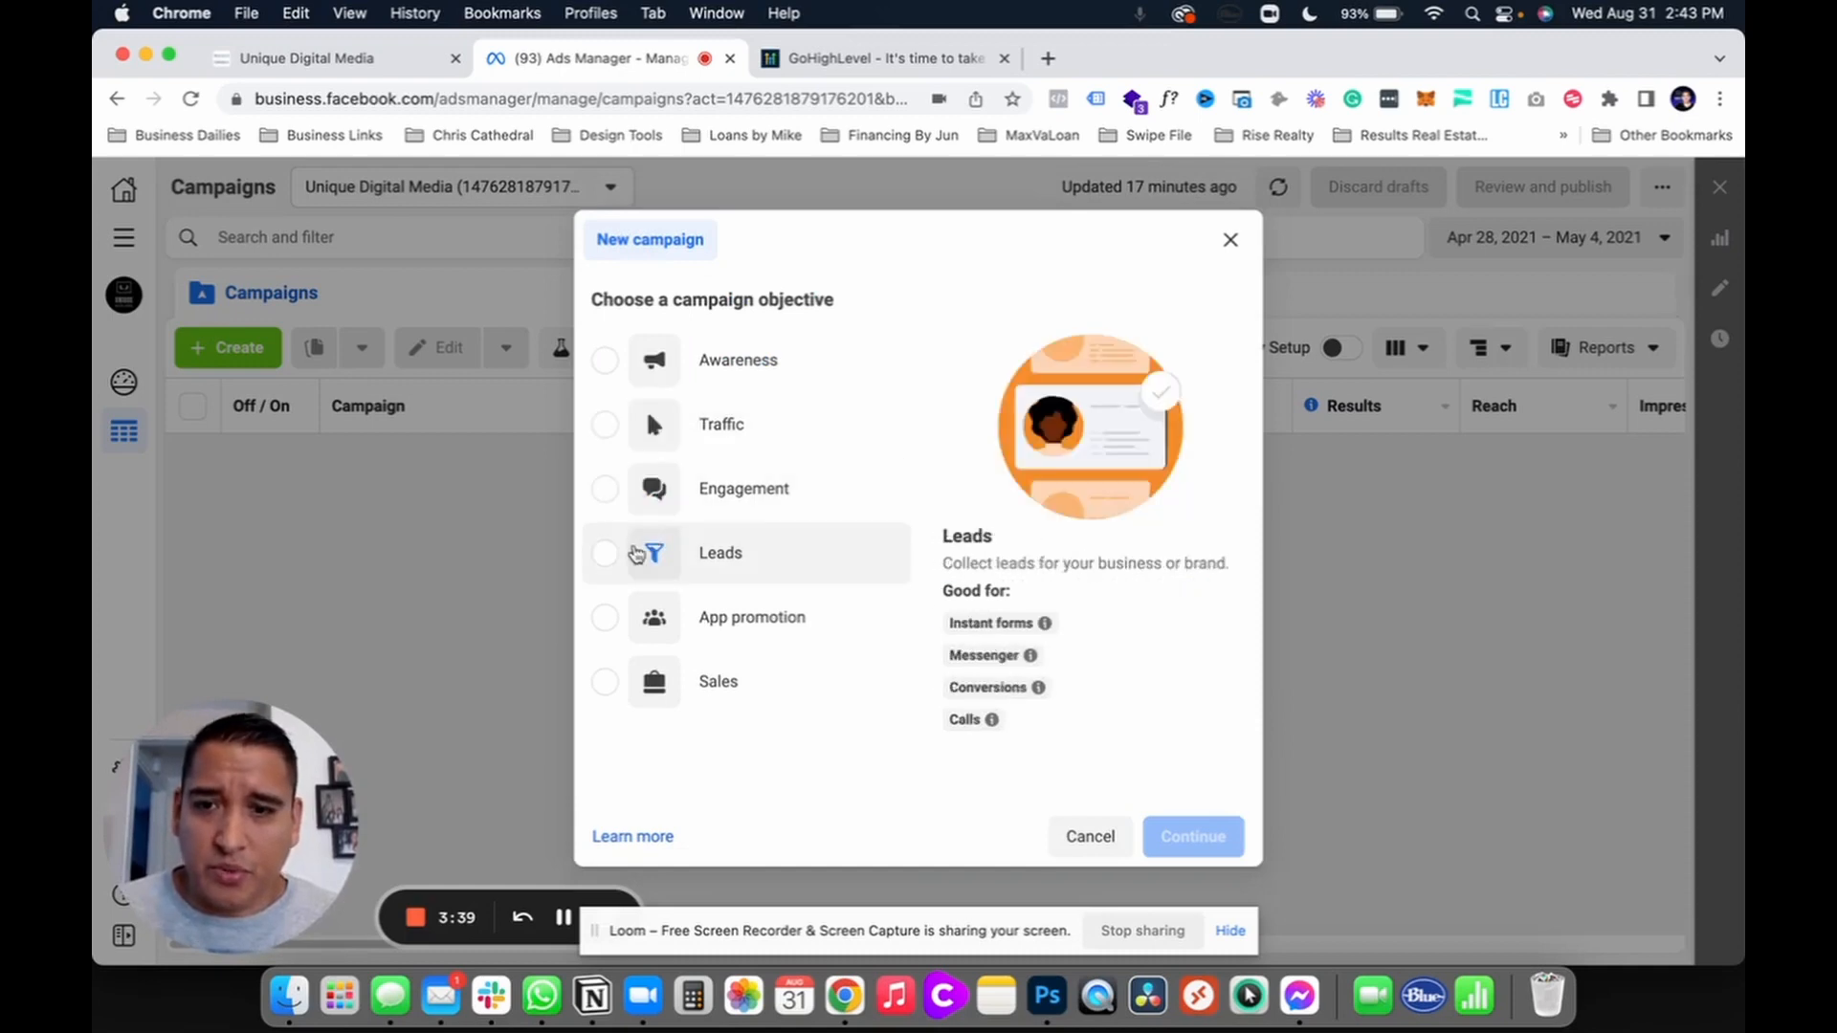
left_click(604, 555)
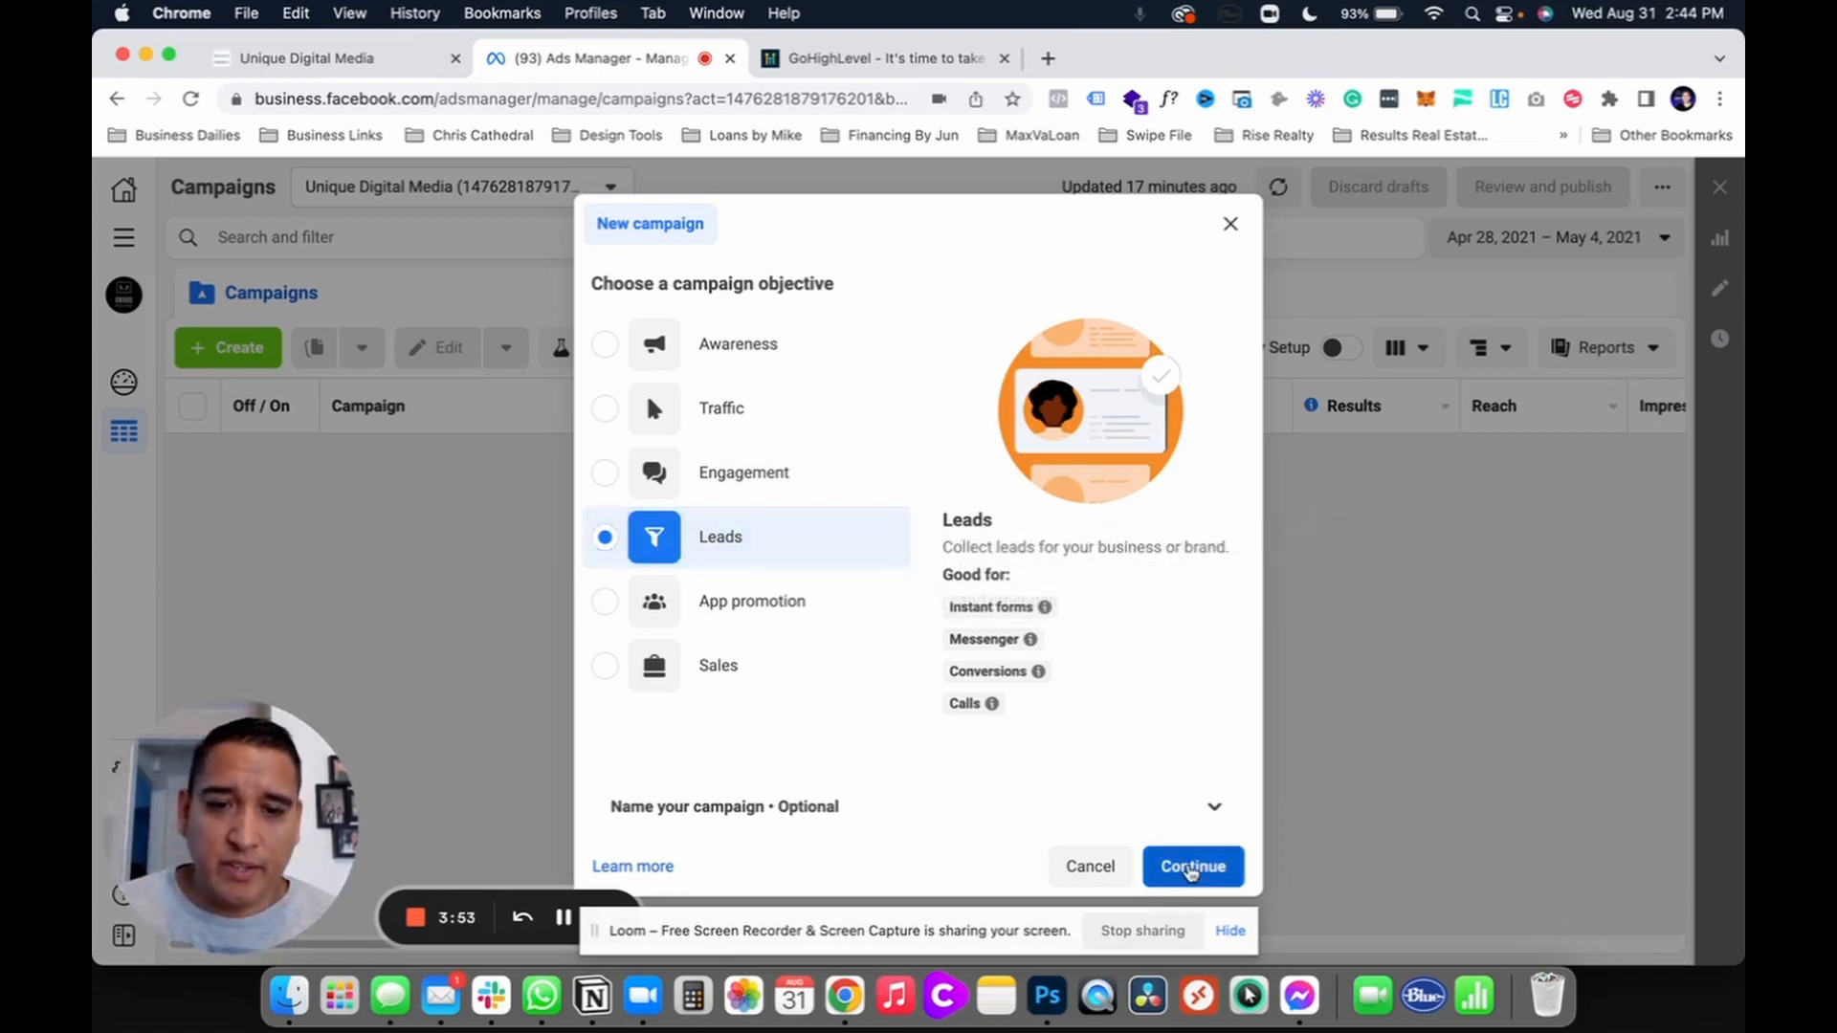
left_click(1191, 868)
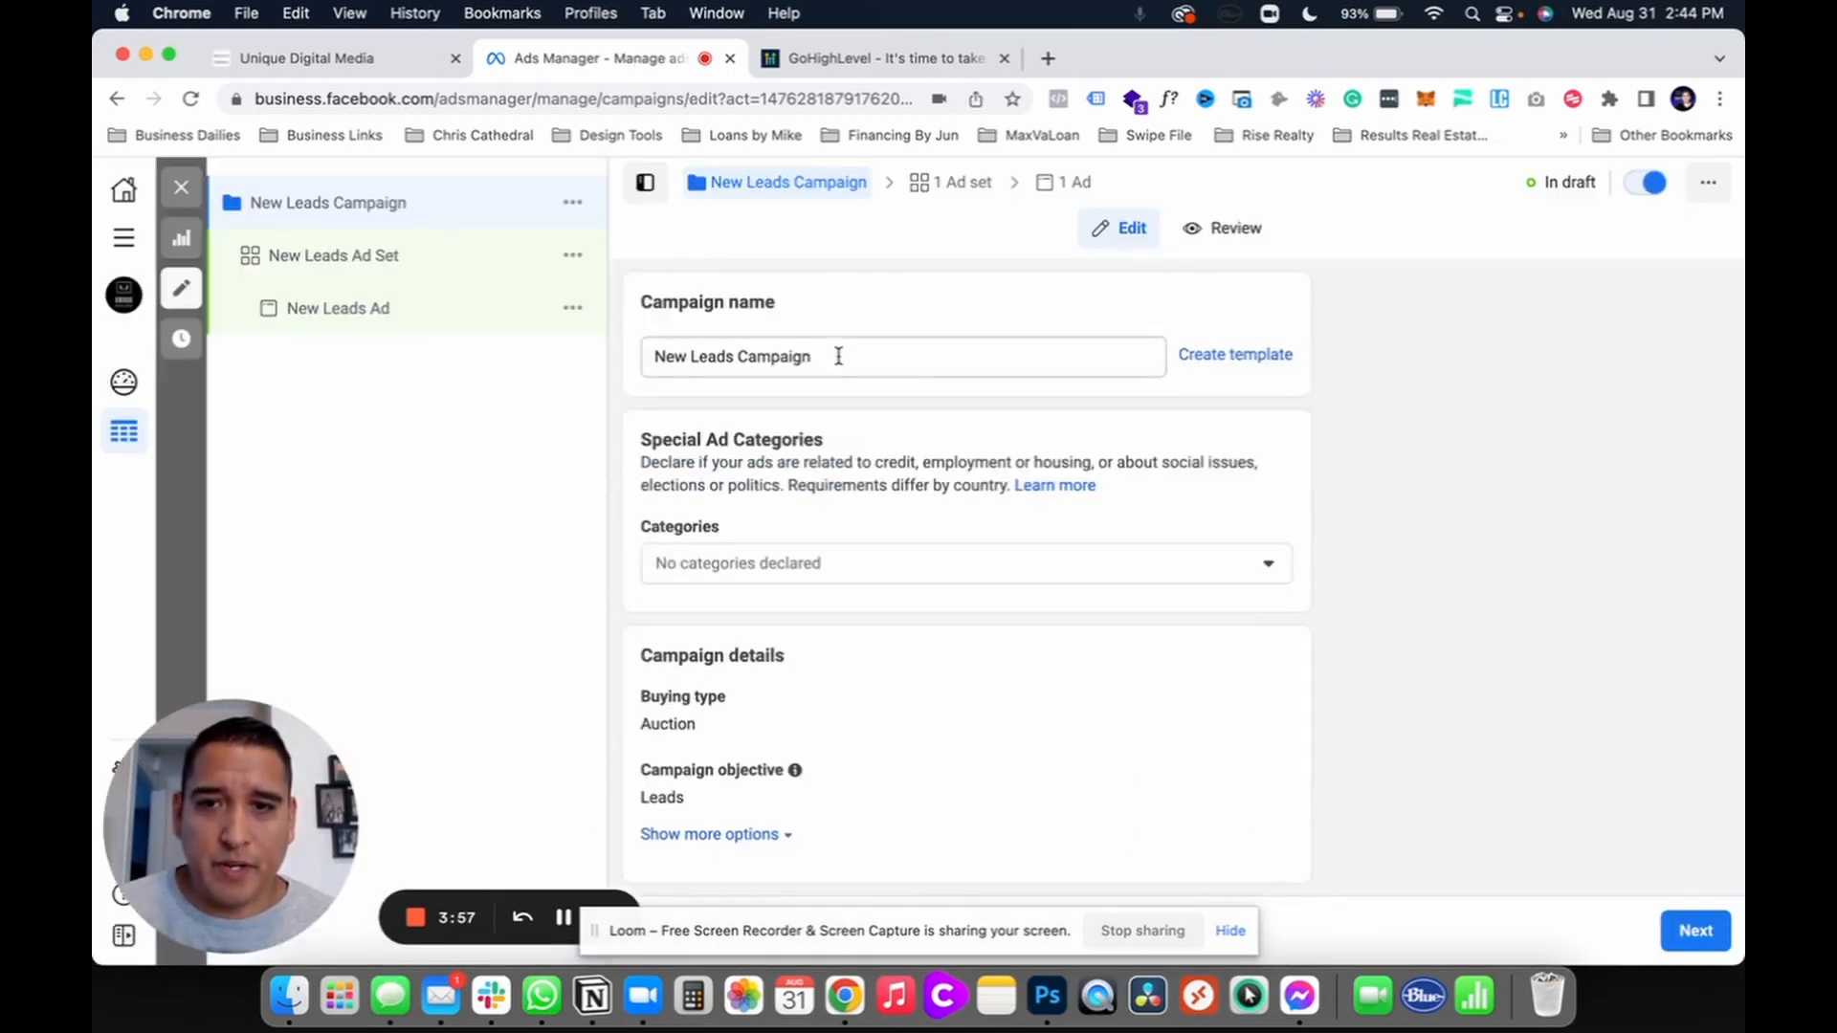
Step: Rename the campaign to 'LL | Buyer Lead Campaign 8-30'
left_click_drag(832, 356, 654, 357)
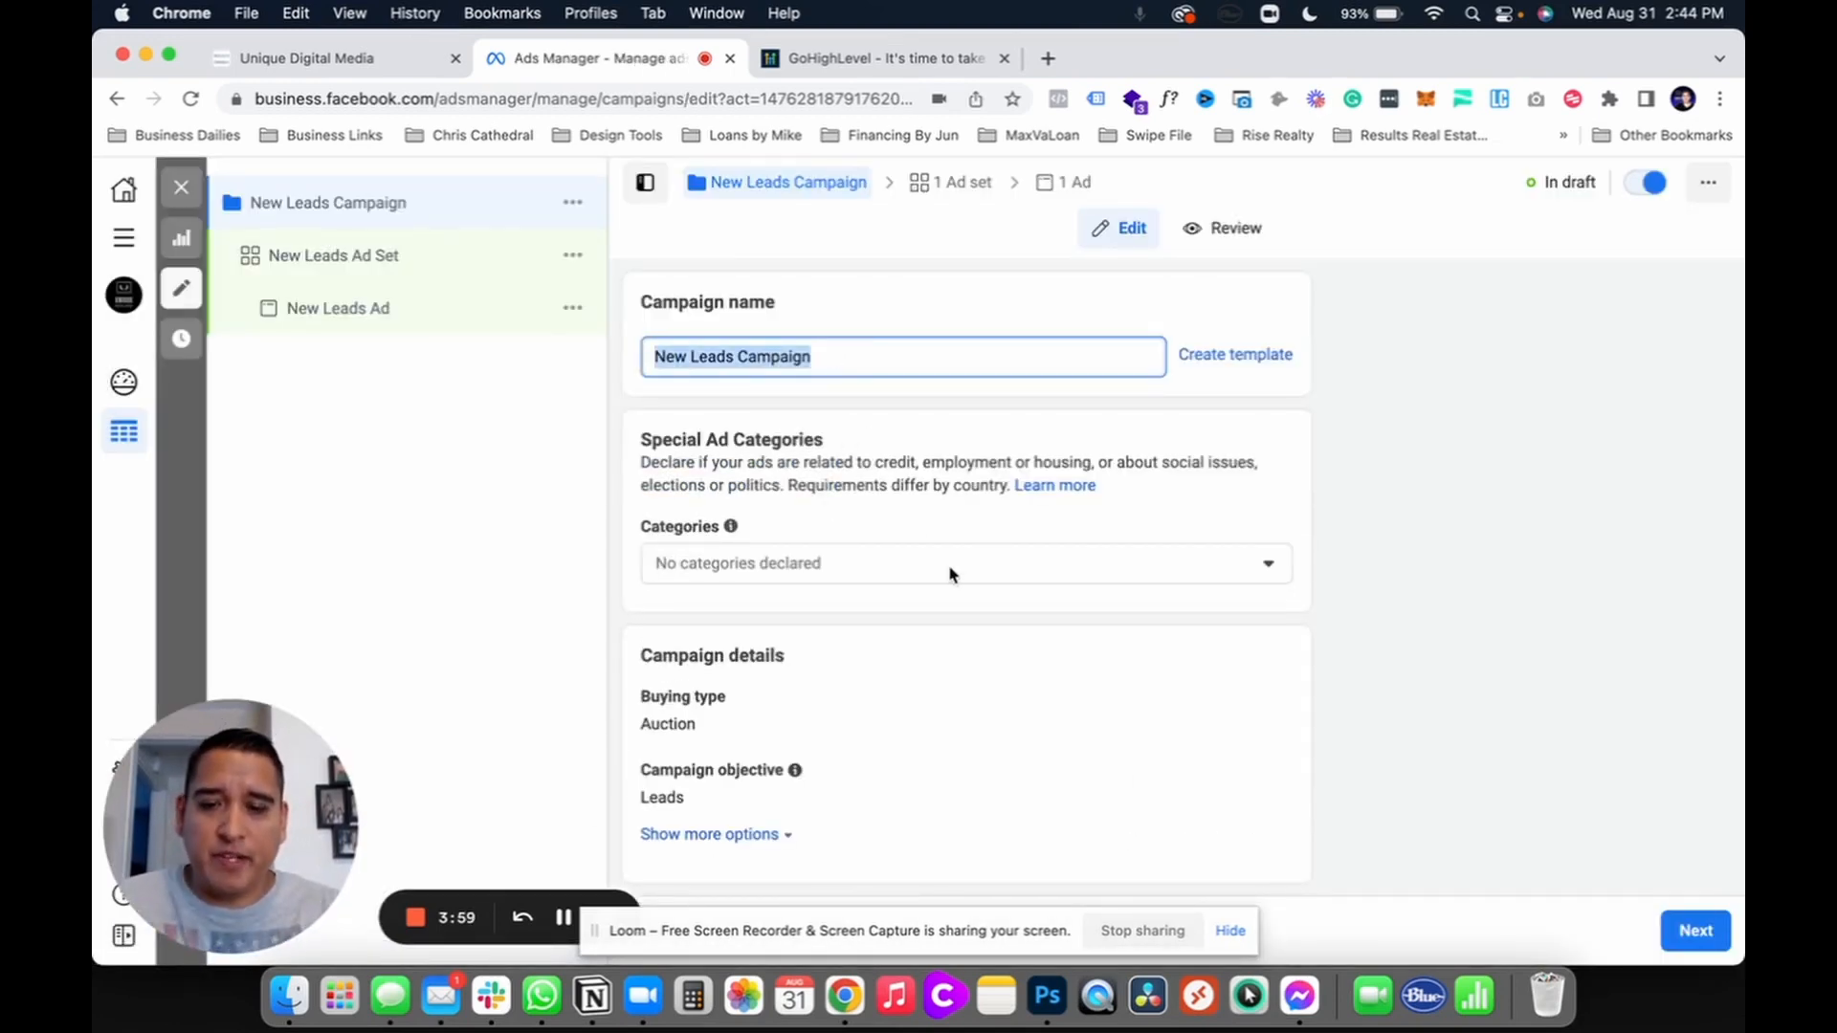
type("LL")
key("BackSpace")
key("BackSpace")
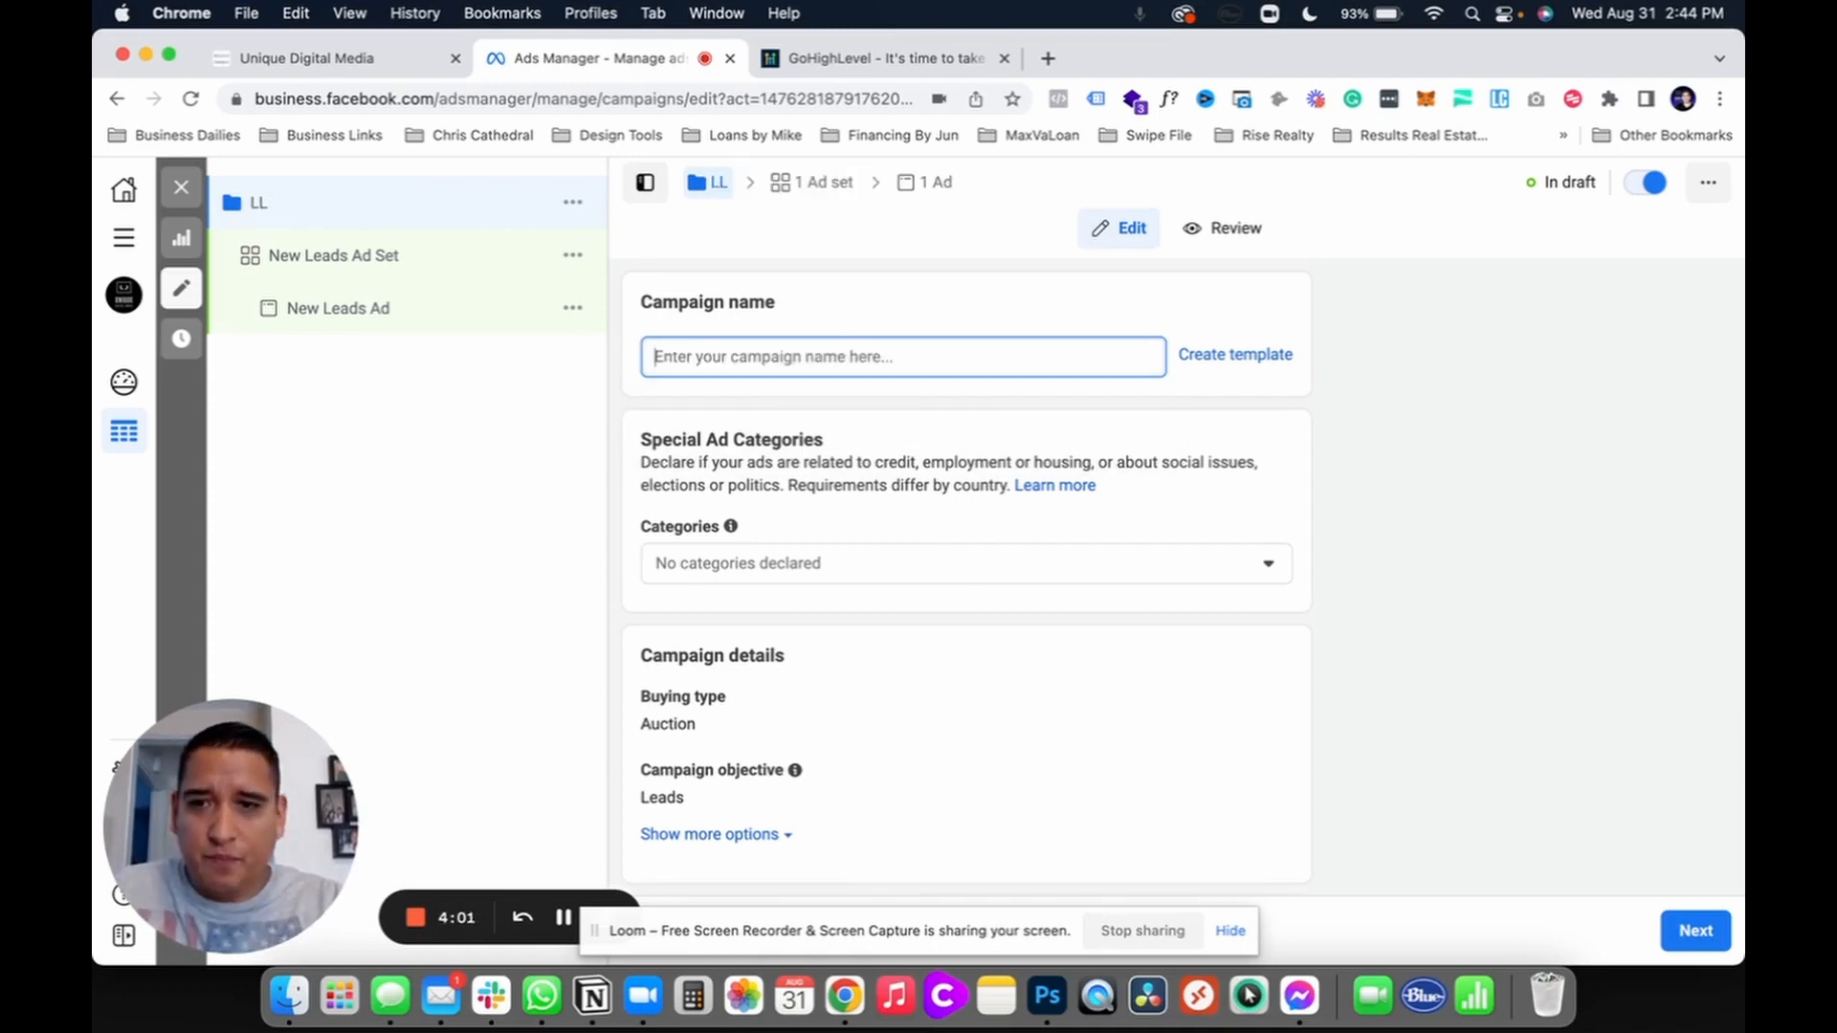
type("LL |")
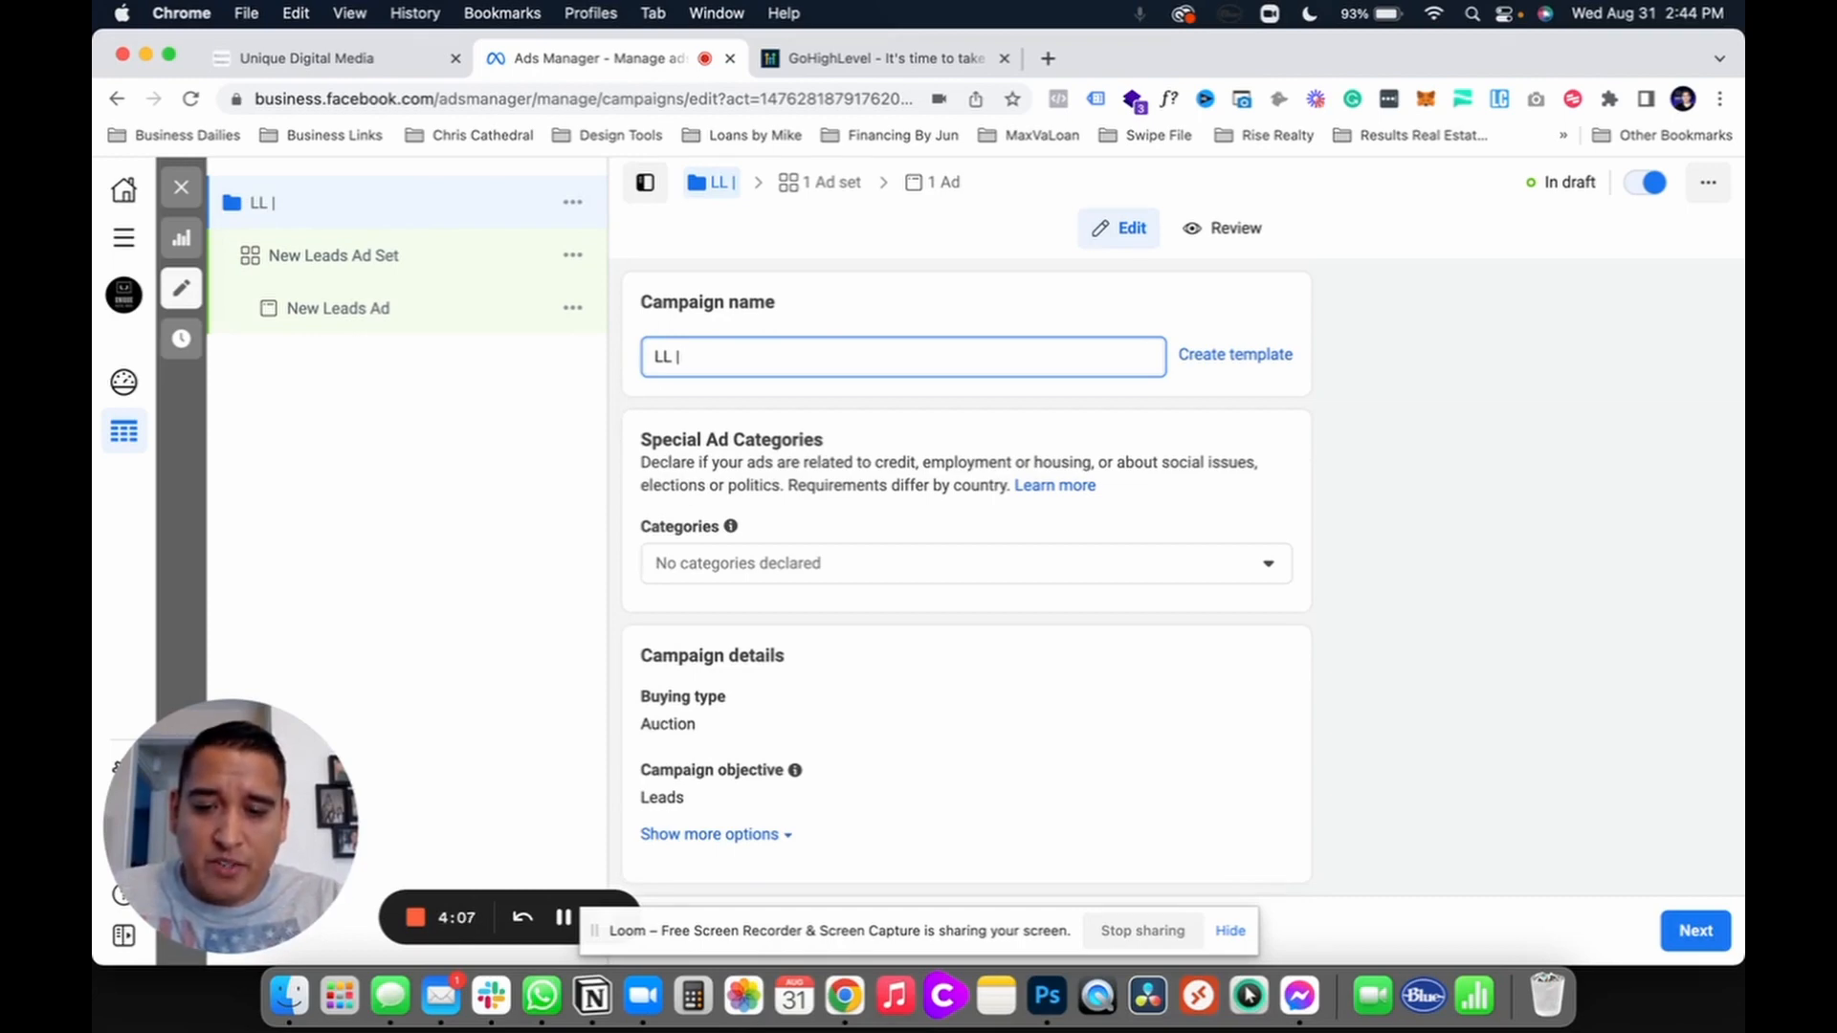
type(" Buyer")
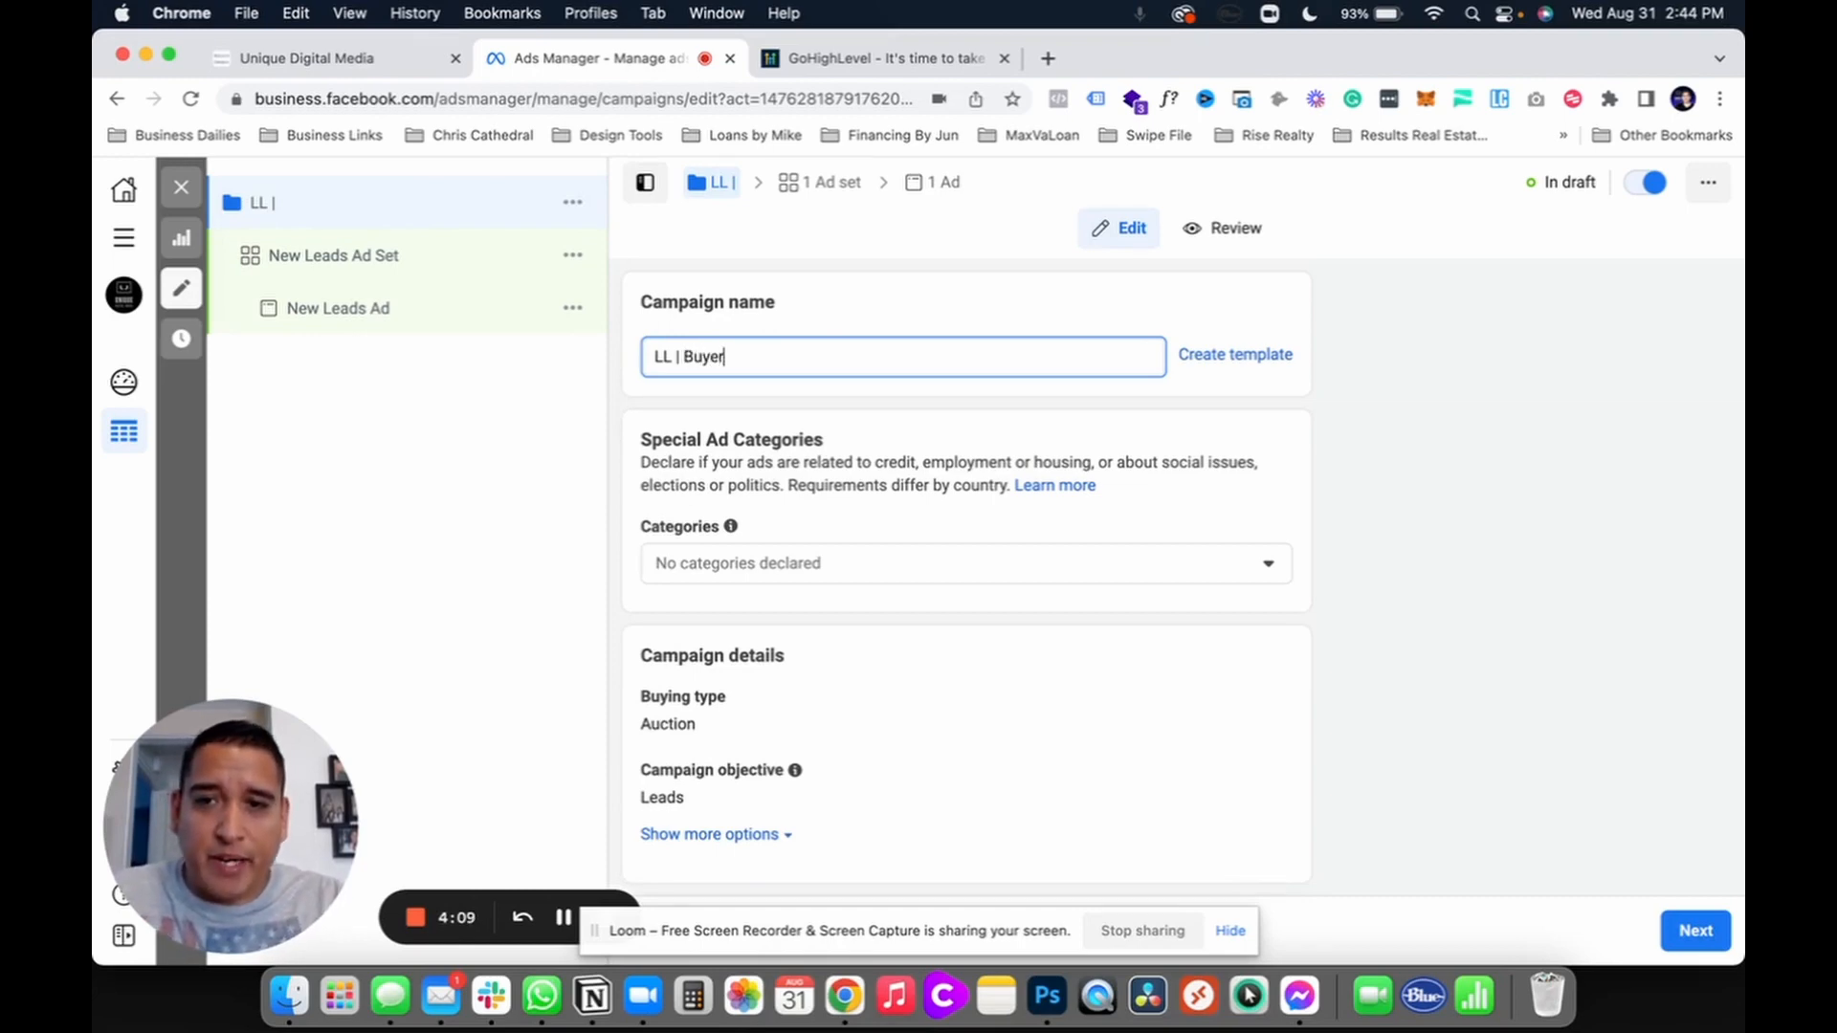
type(" Leads")
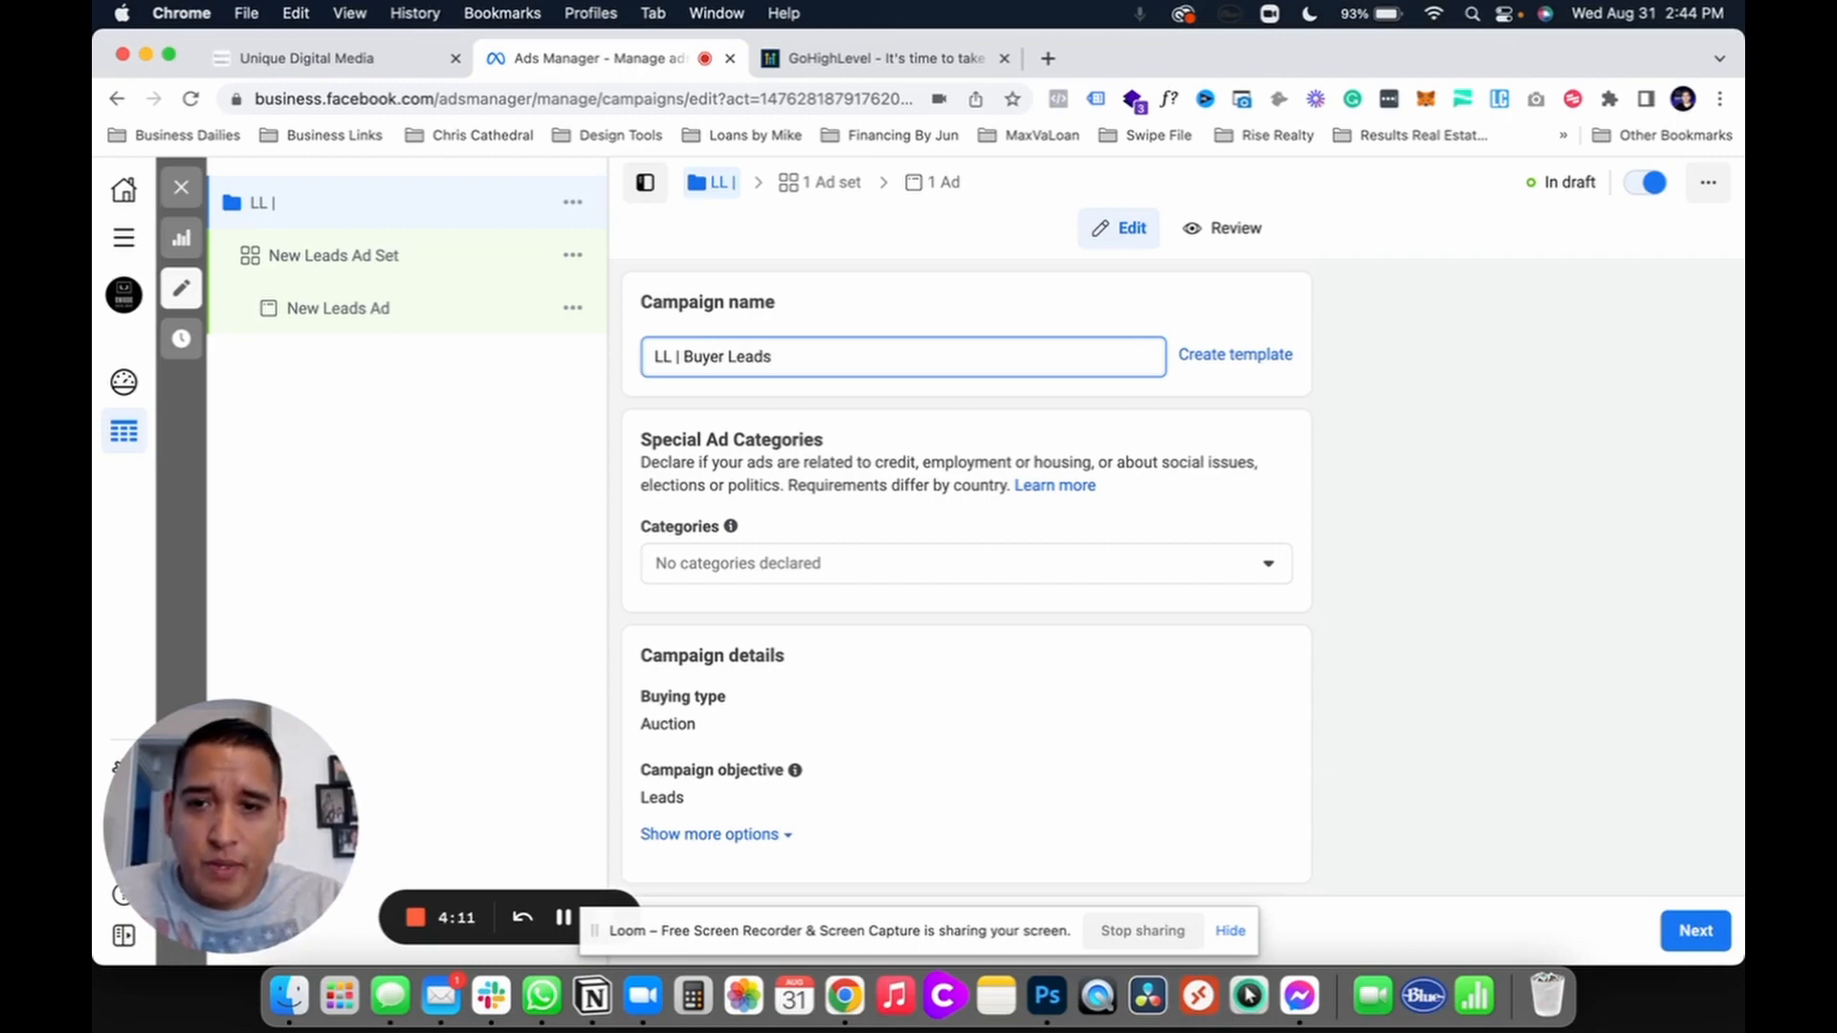
key("BackSpace")
type("Campaign")
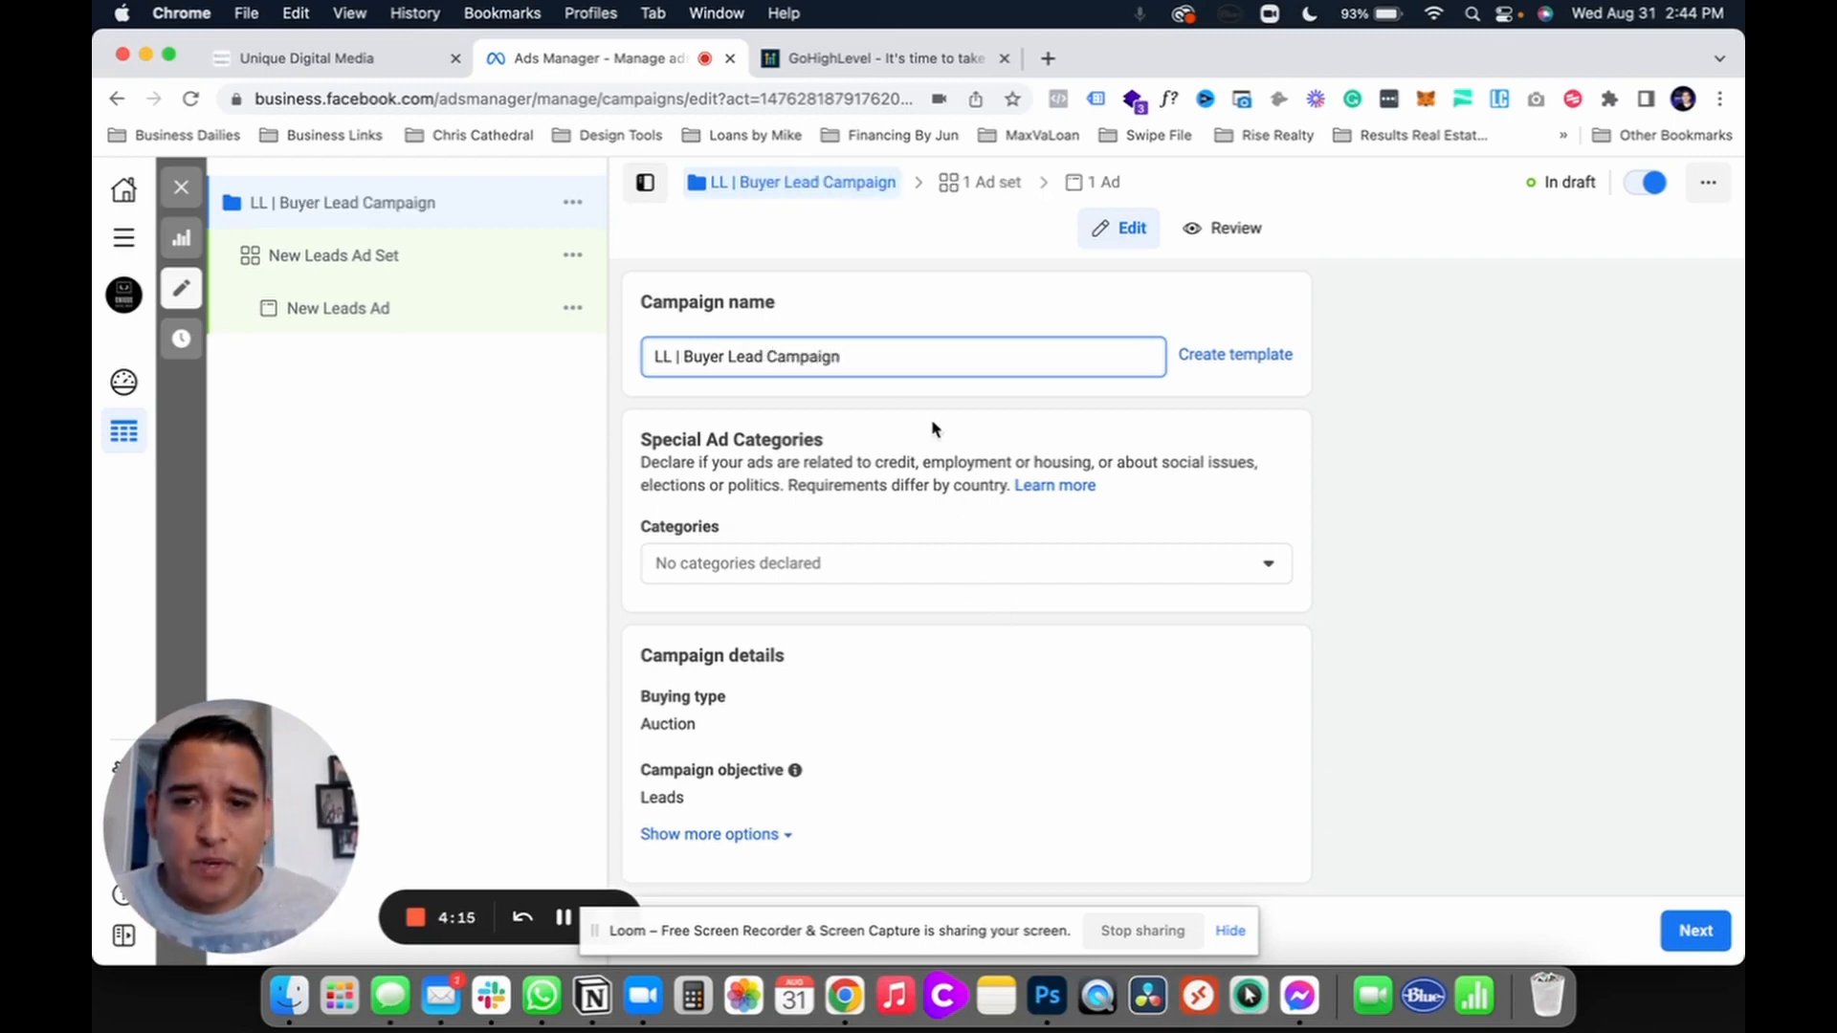
type(" 8")
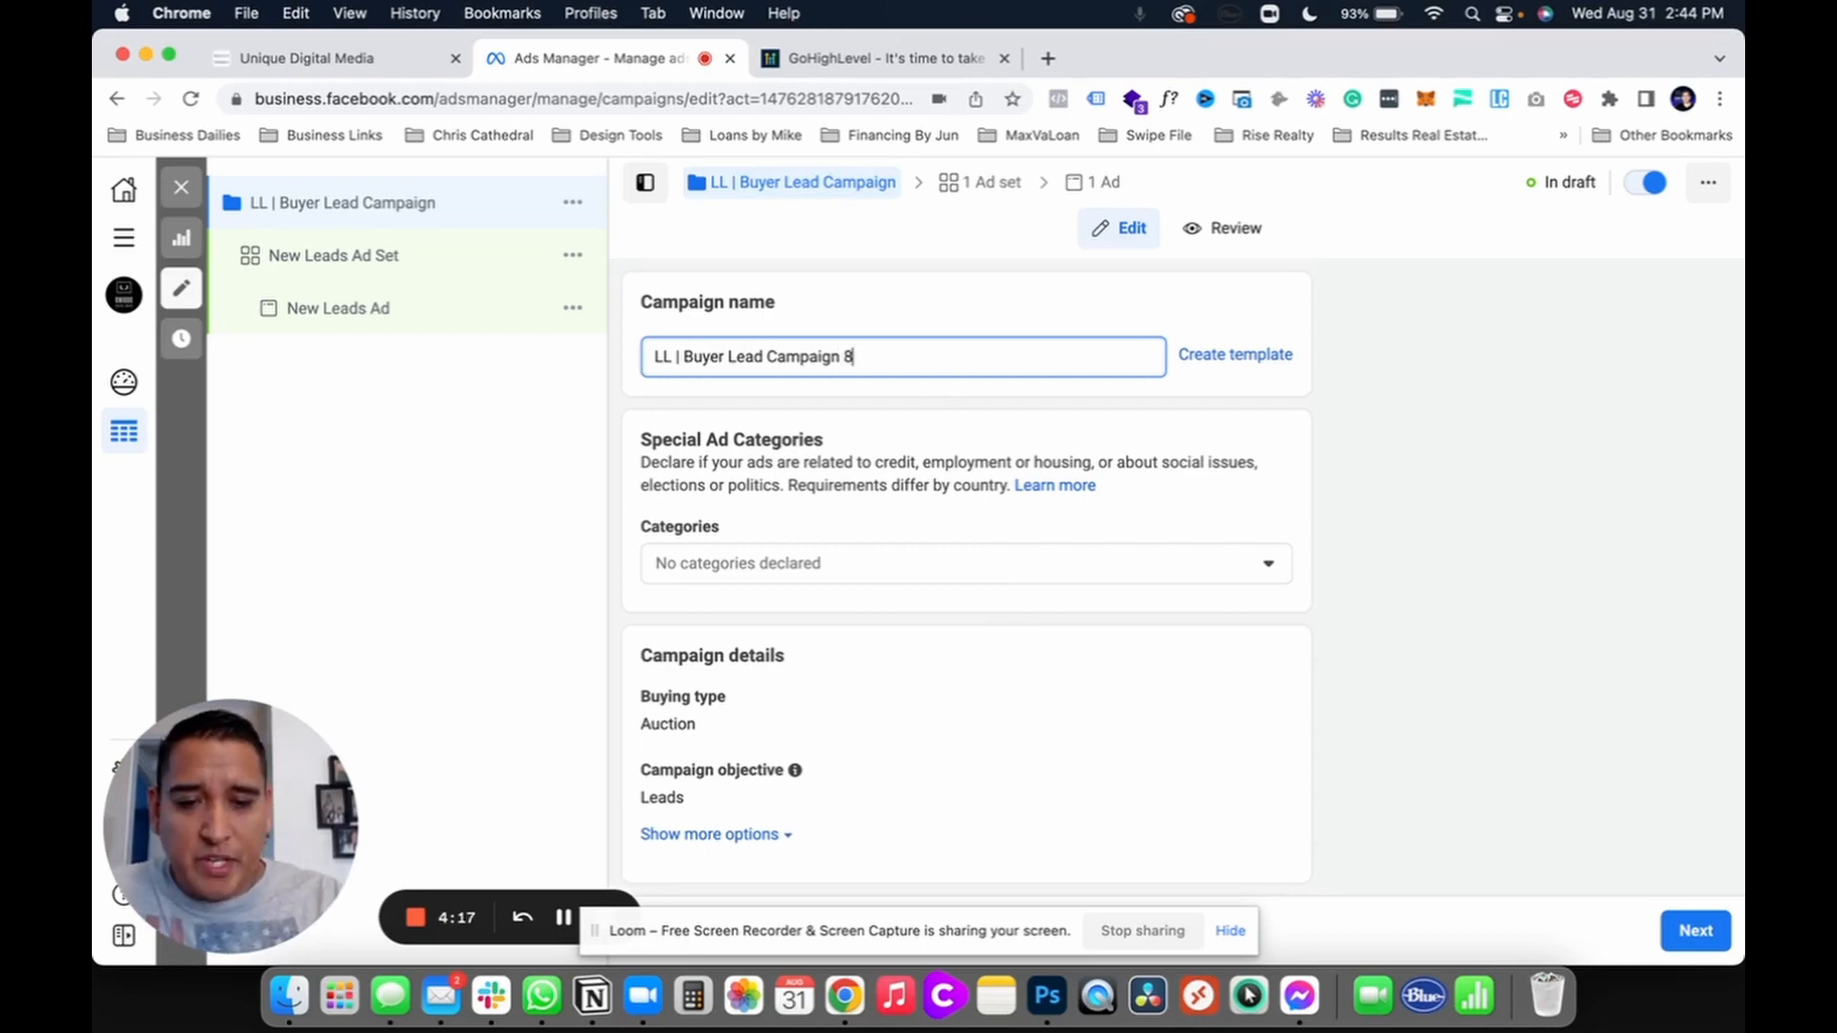
type("-30")
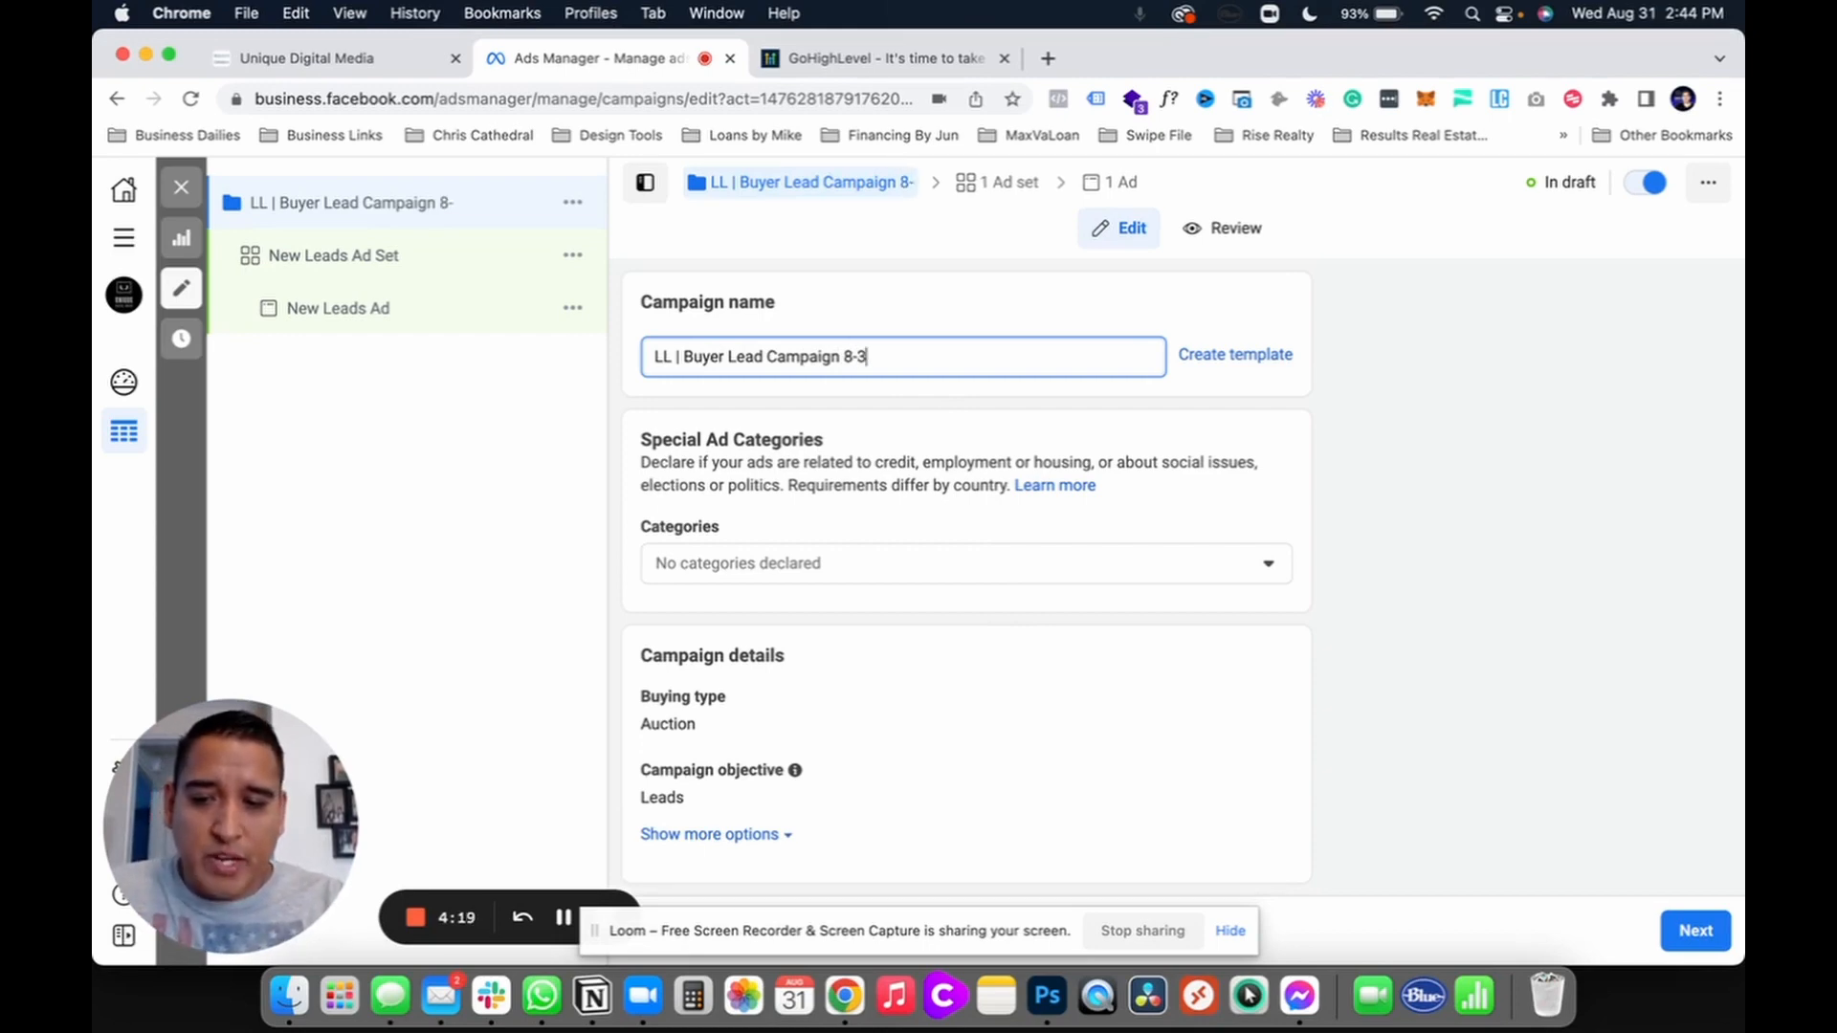
left_click(975, 422)
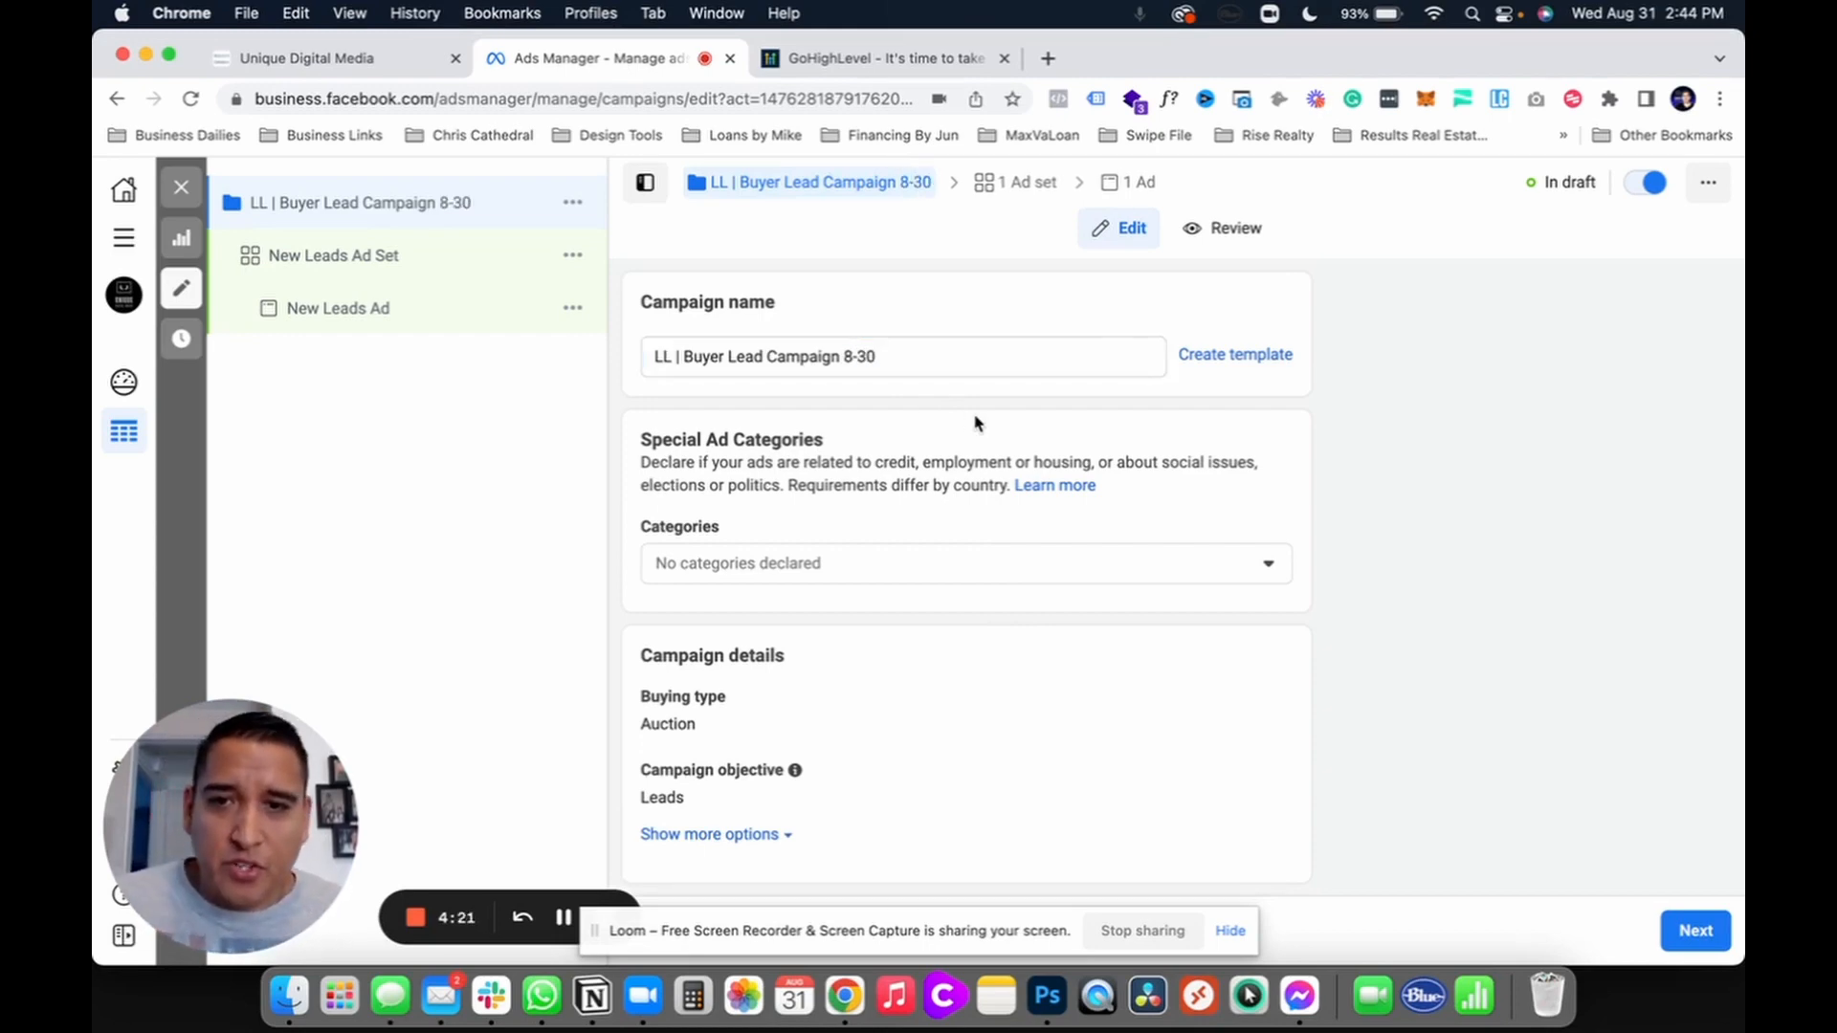
left_click(878, 358)
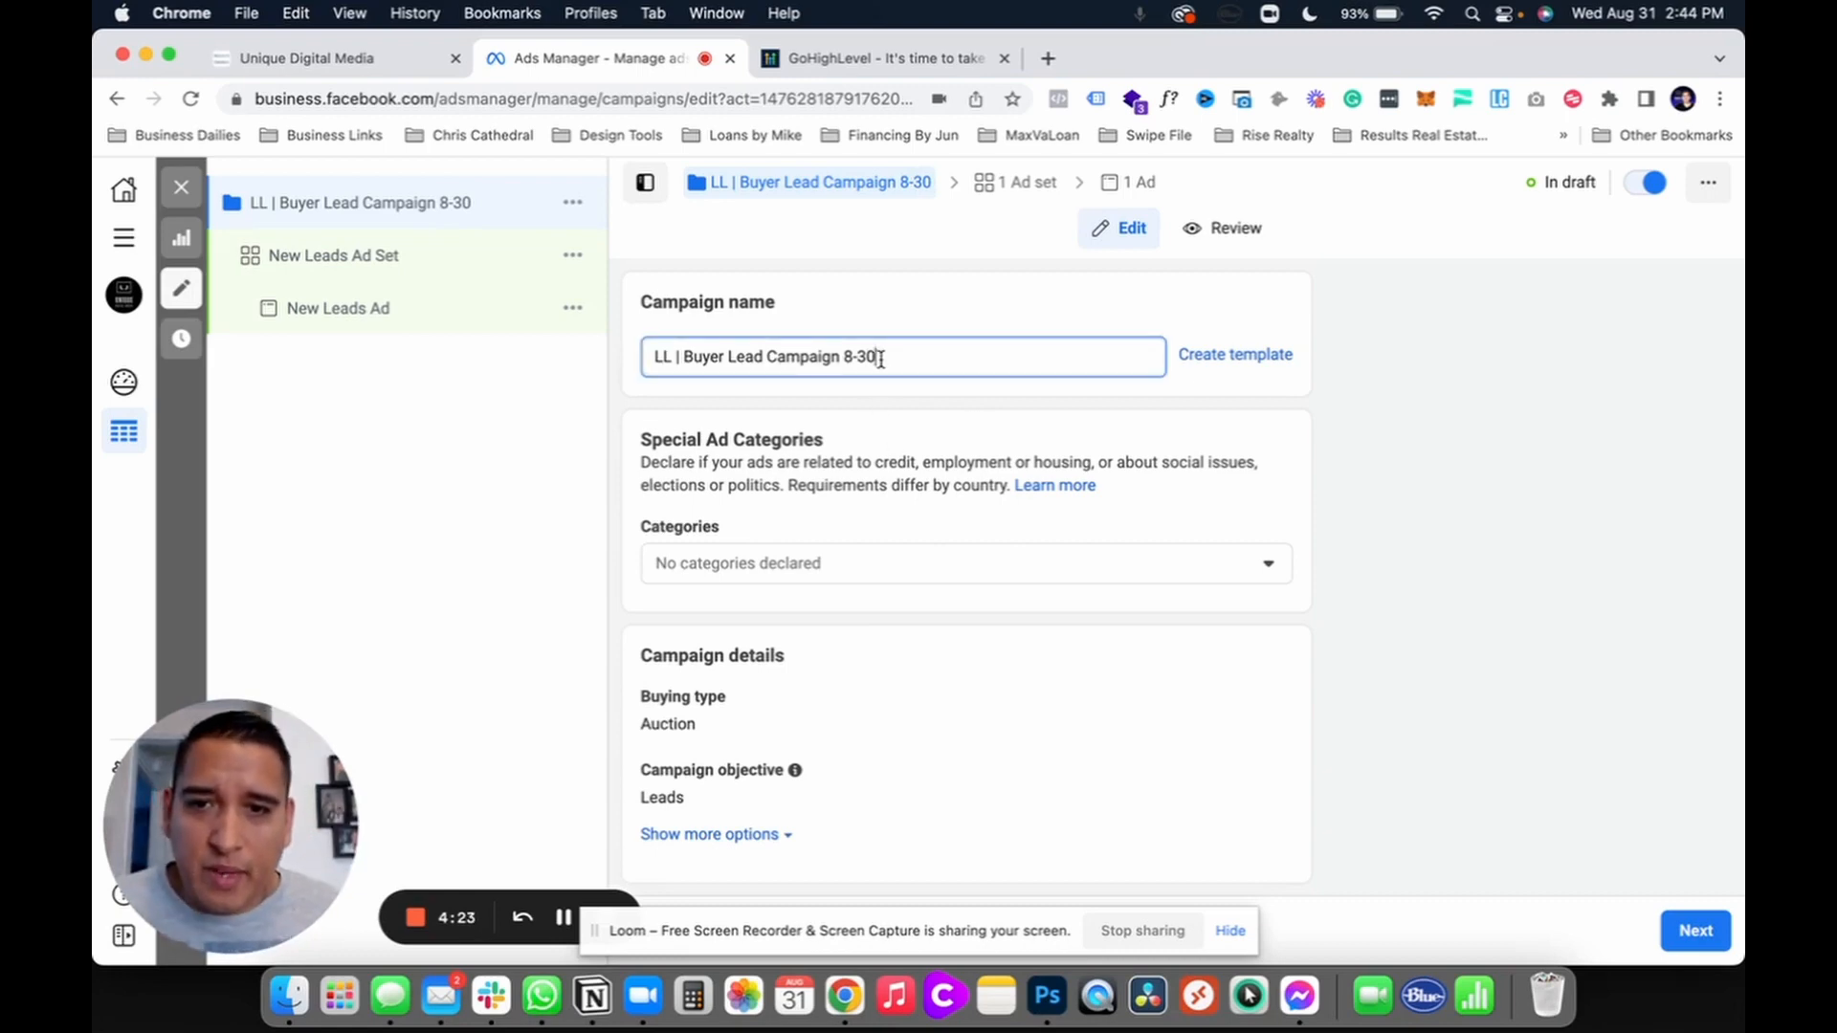
scroll(861, 359, "down", 2)
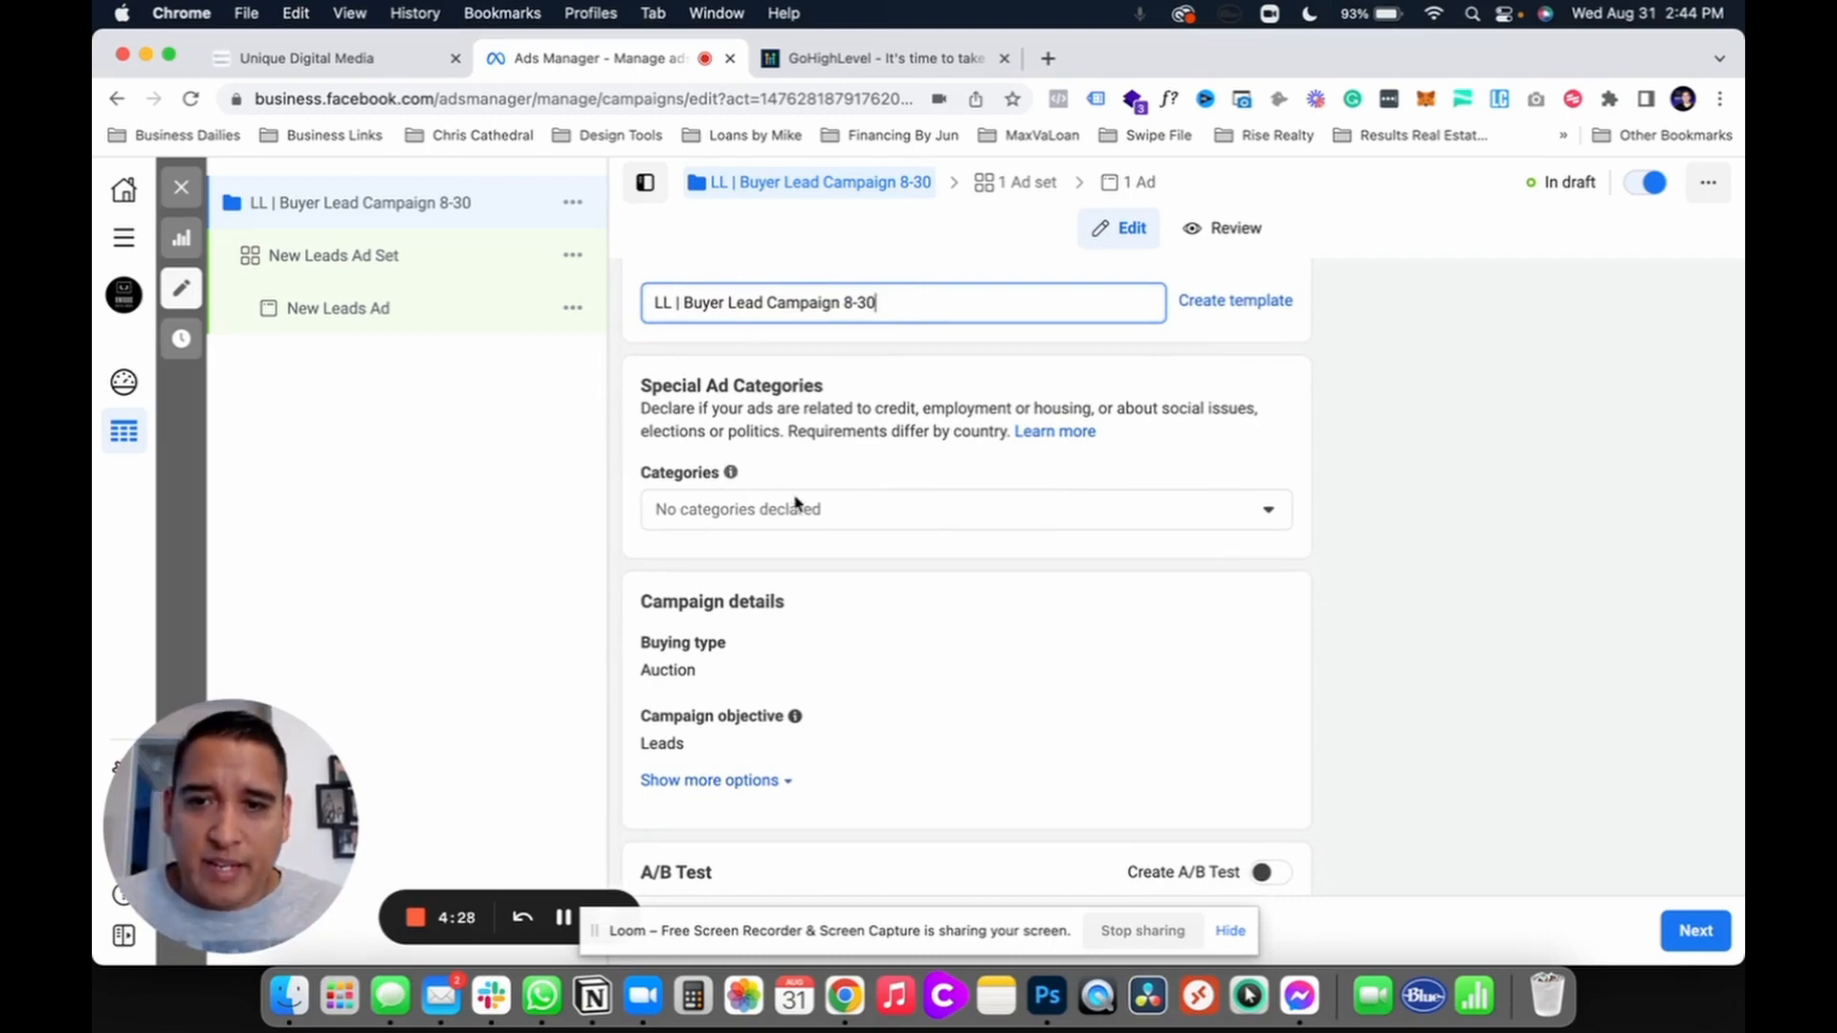
left_click(880, 519)
Step: Declare Housing as the special ad category, with United States as the country
scroll(881, 519, "down", 4)
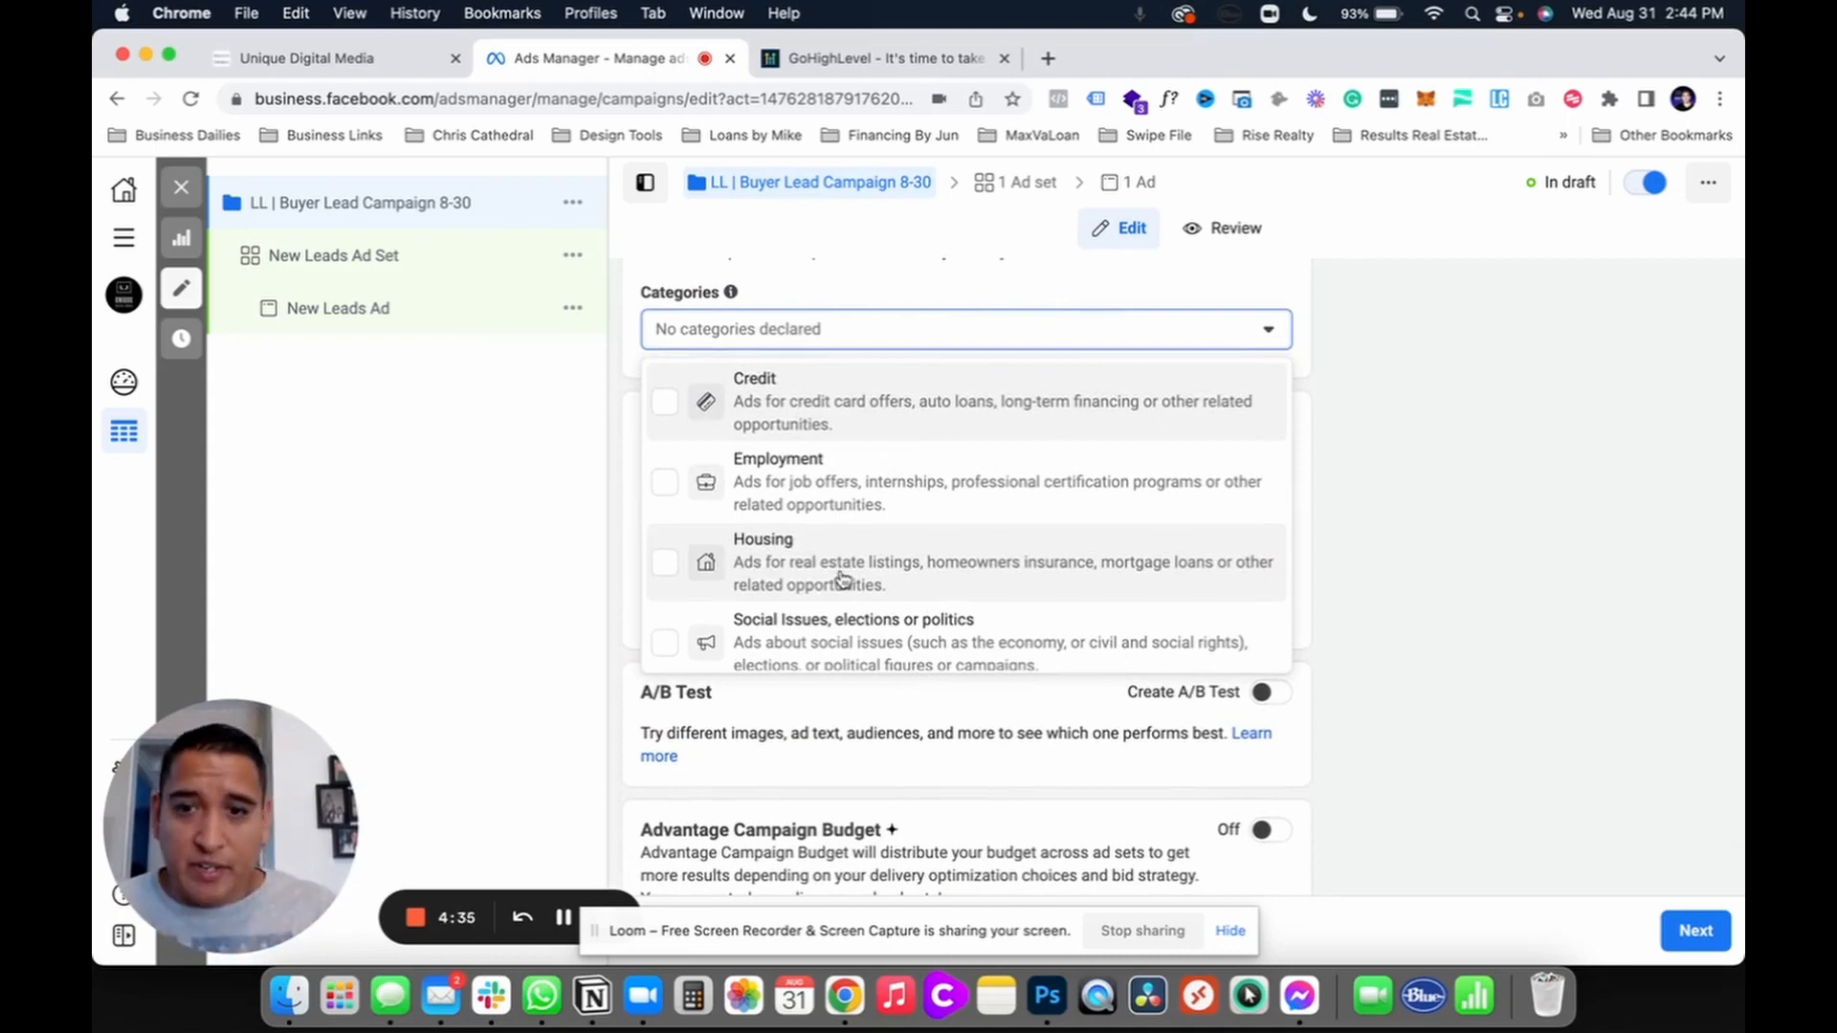
left_click(832, 572)
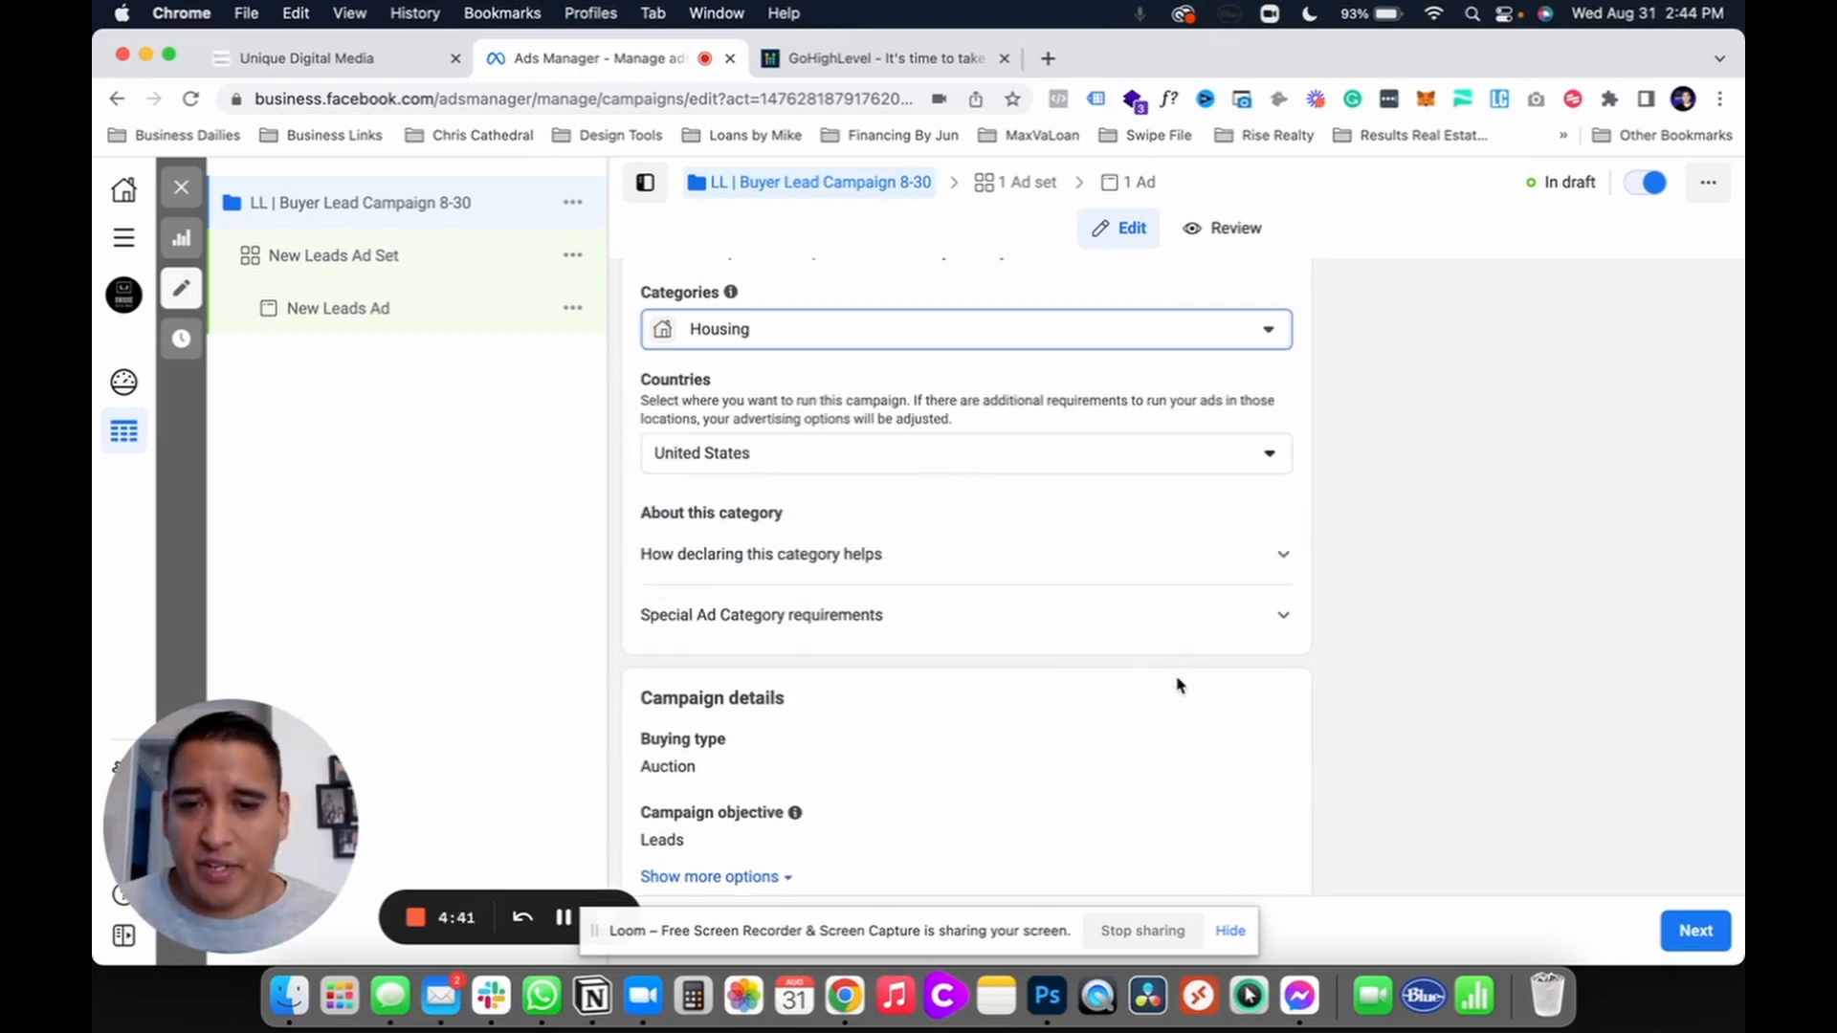
scroll(1180, 685, "down", 3)
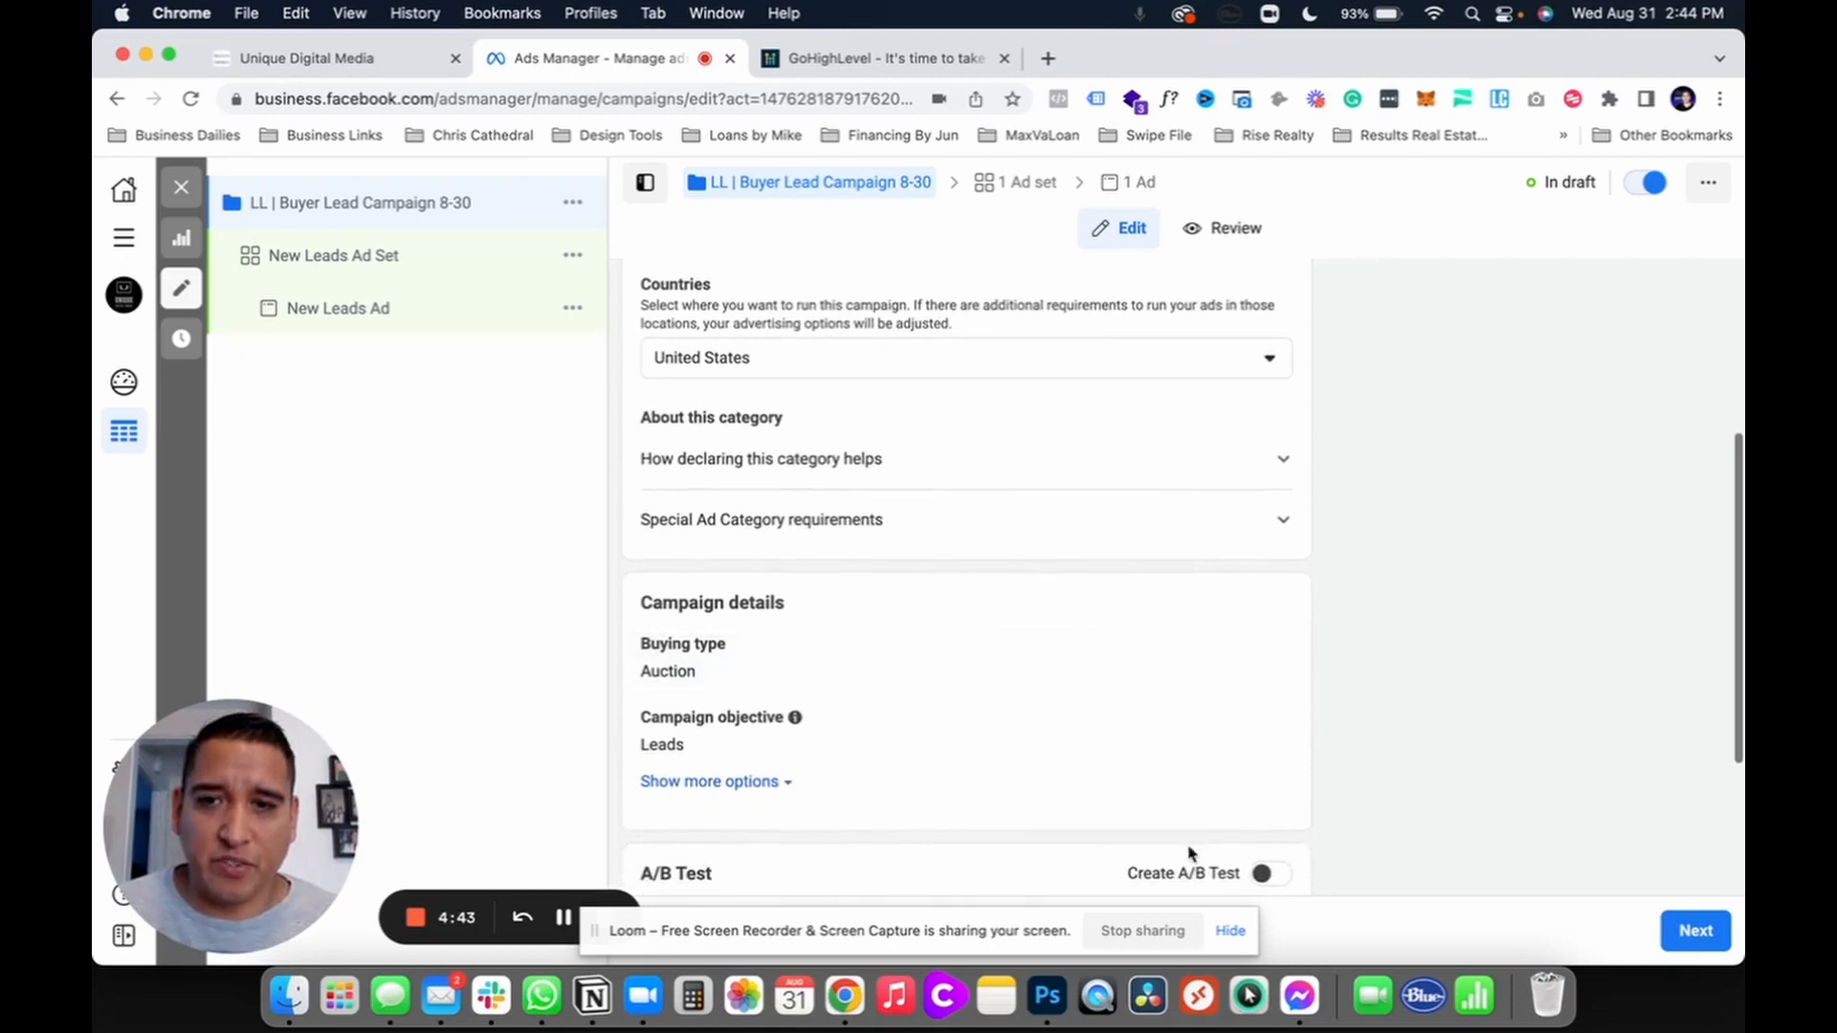
scroll(957, 450, "up", 4)
scroll(1006, 668, "down", 6)
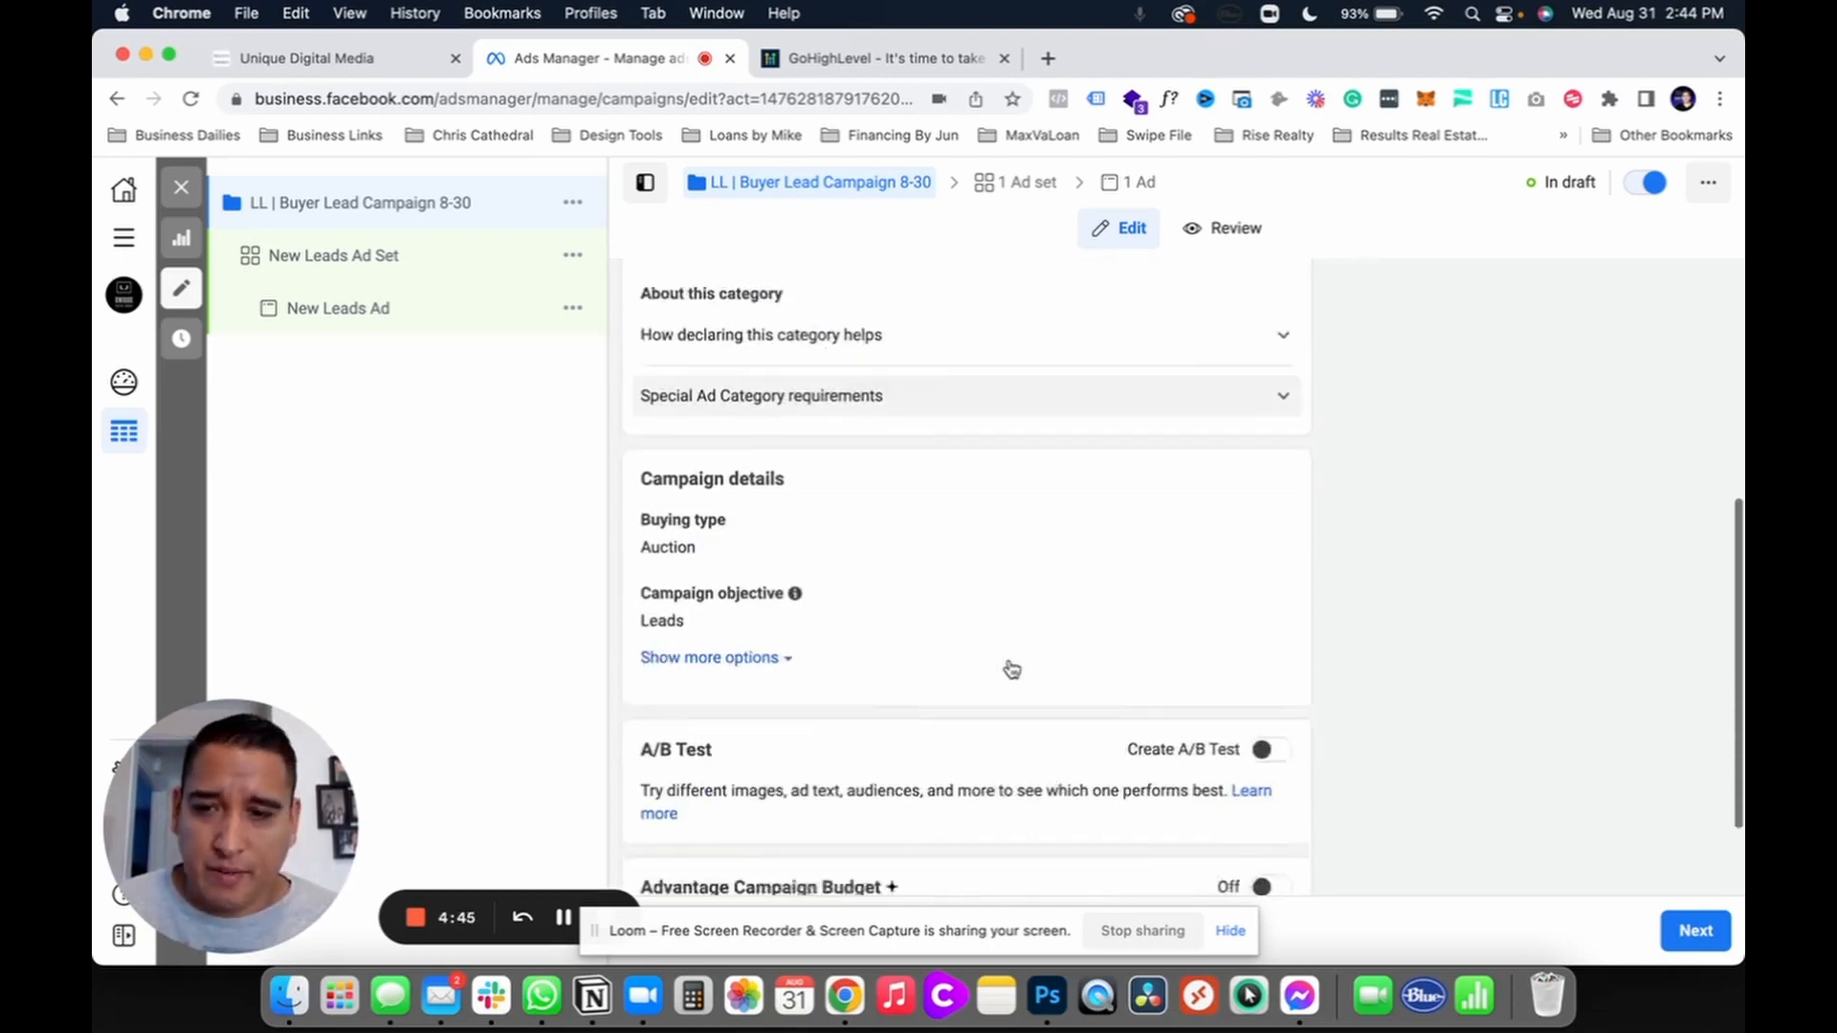
scroll(1011, 669, "down", 3)
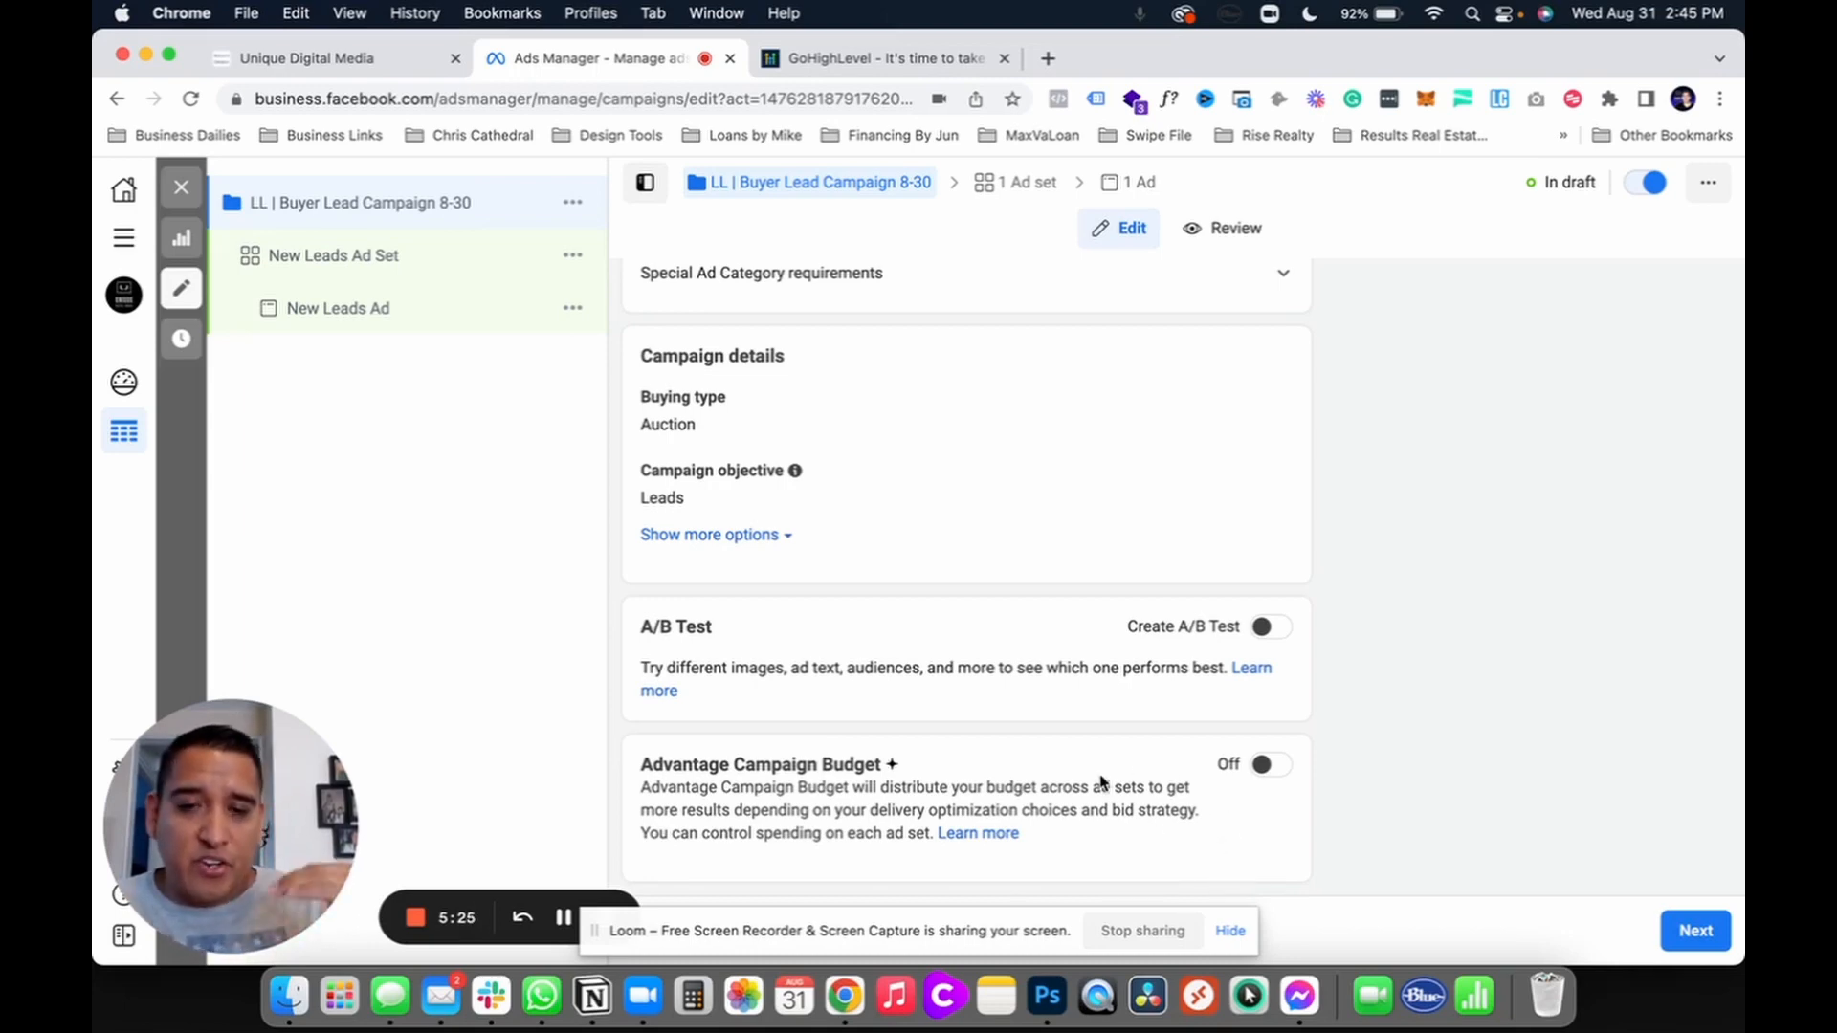
Step: Switch on Advantage Campaign Budget and change the daily budget from $20.00 to $10.00
left_click(1271, 766)
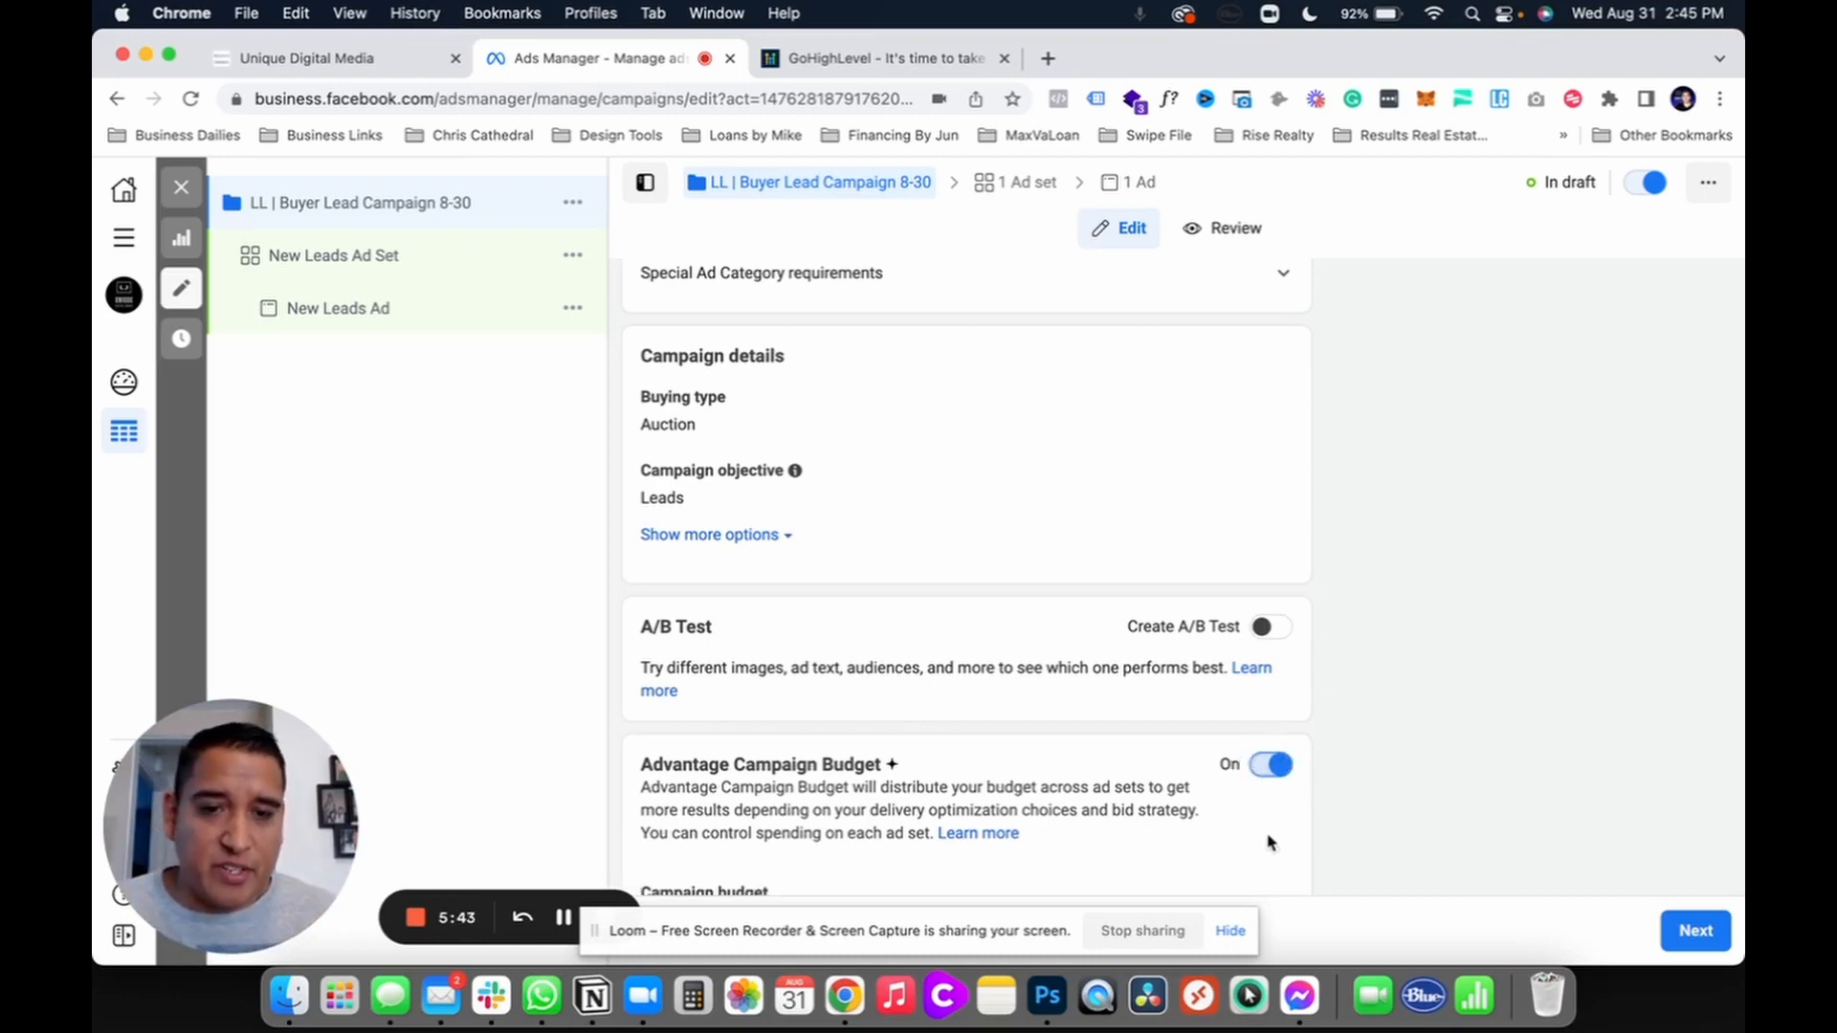
scroll(1272, 841, "down", 5)
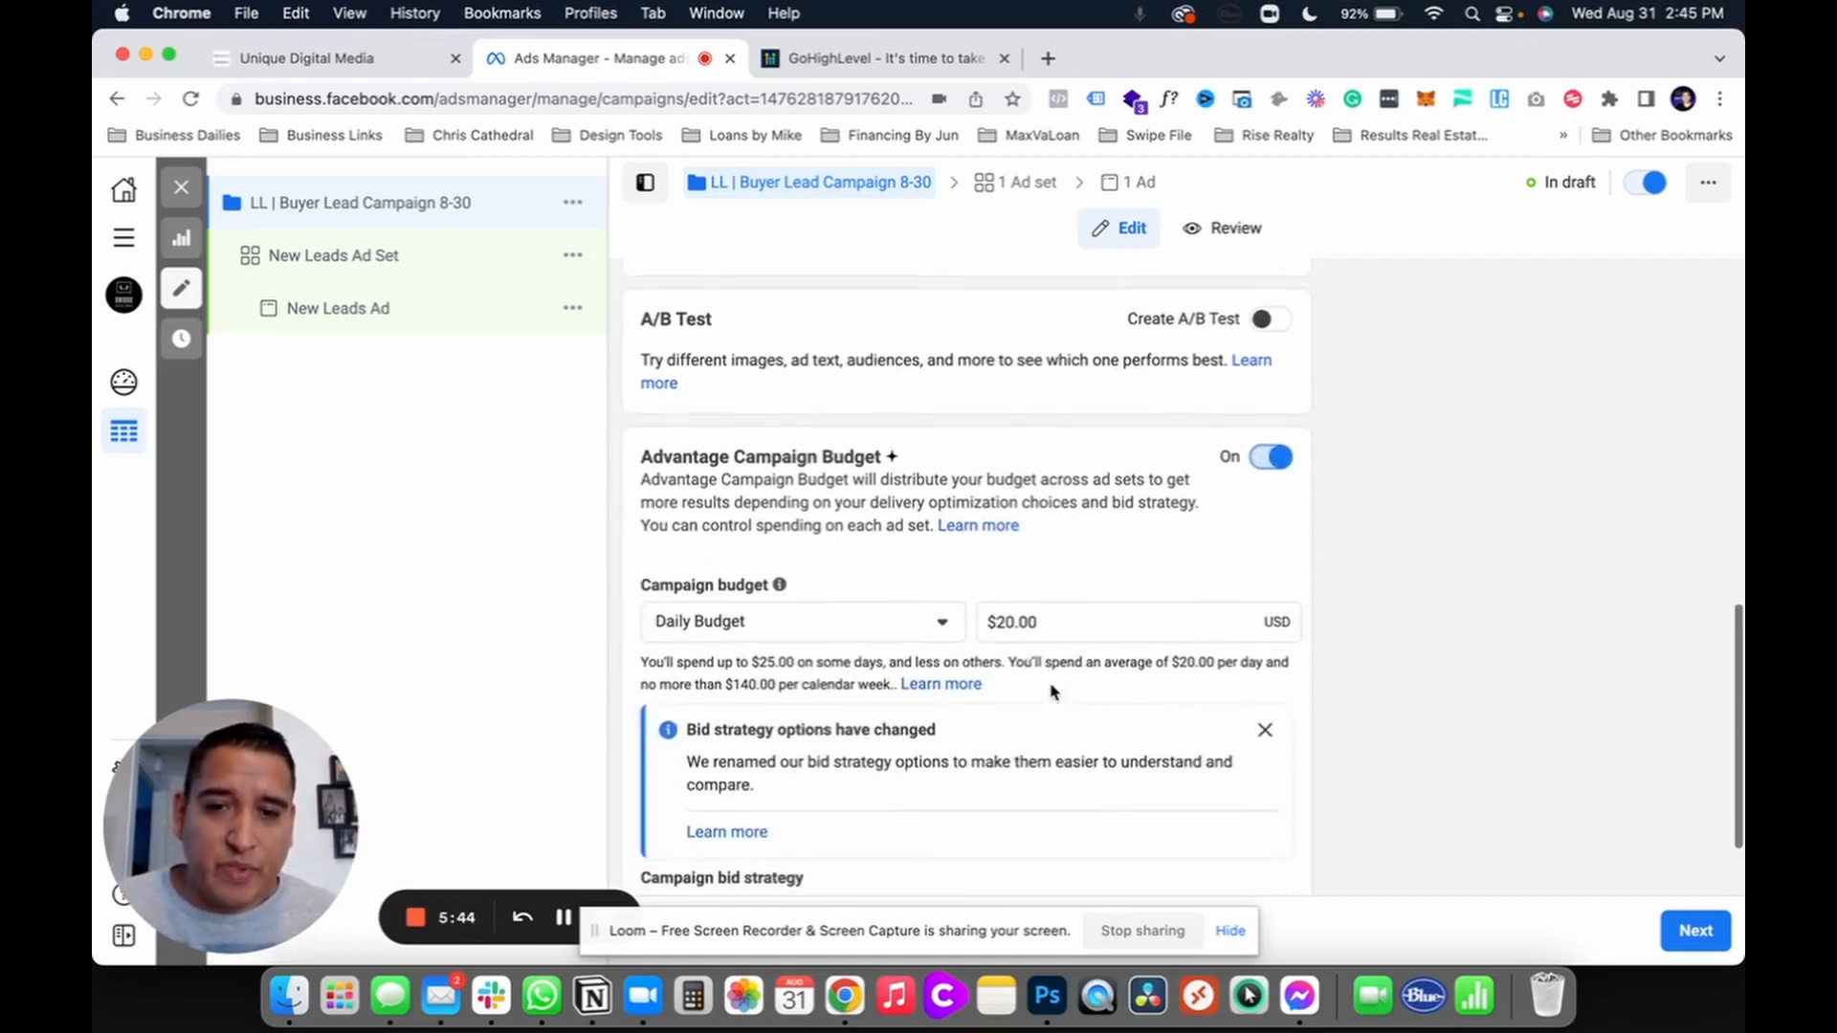
left_click(1006, 622)
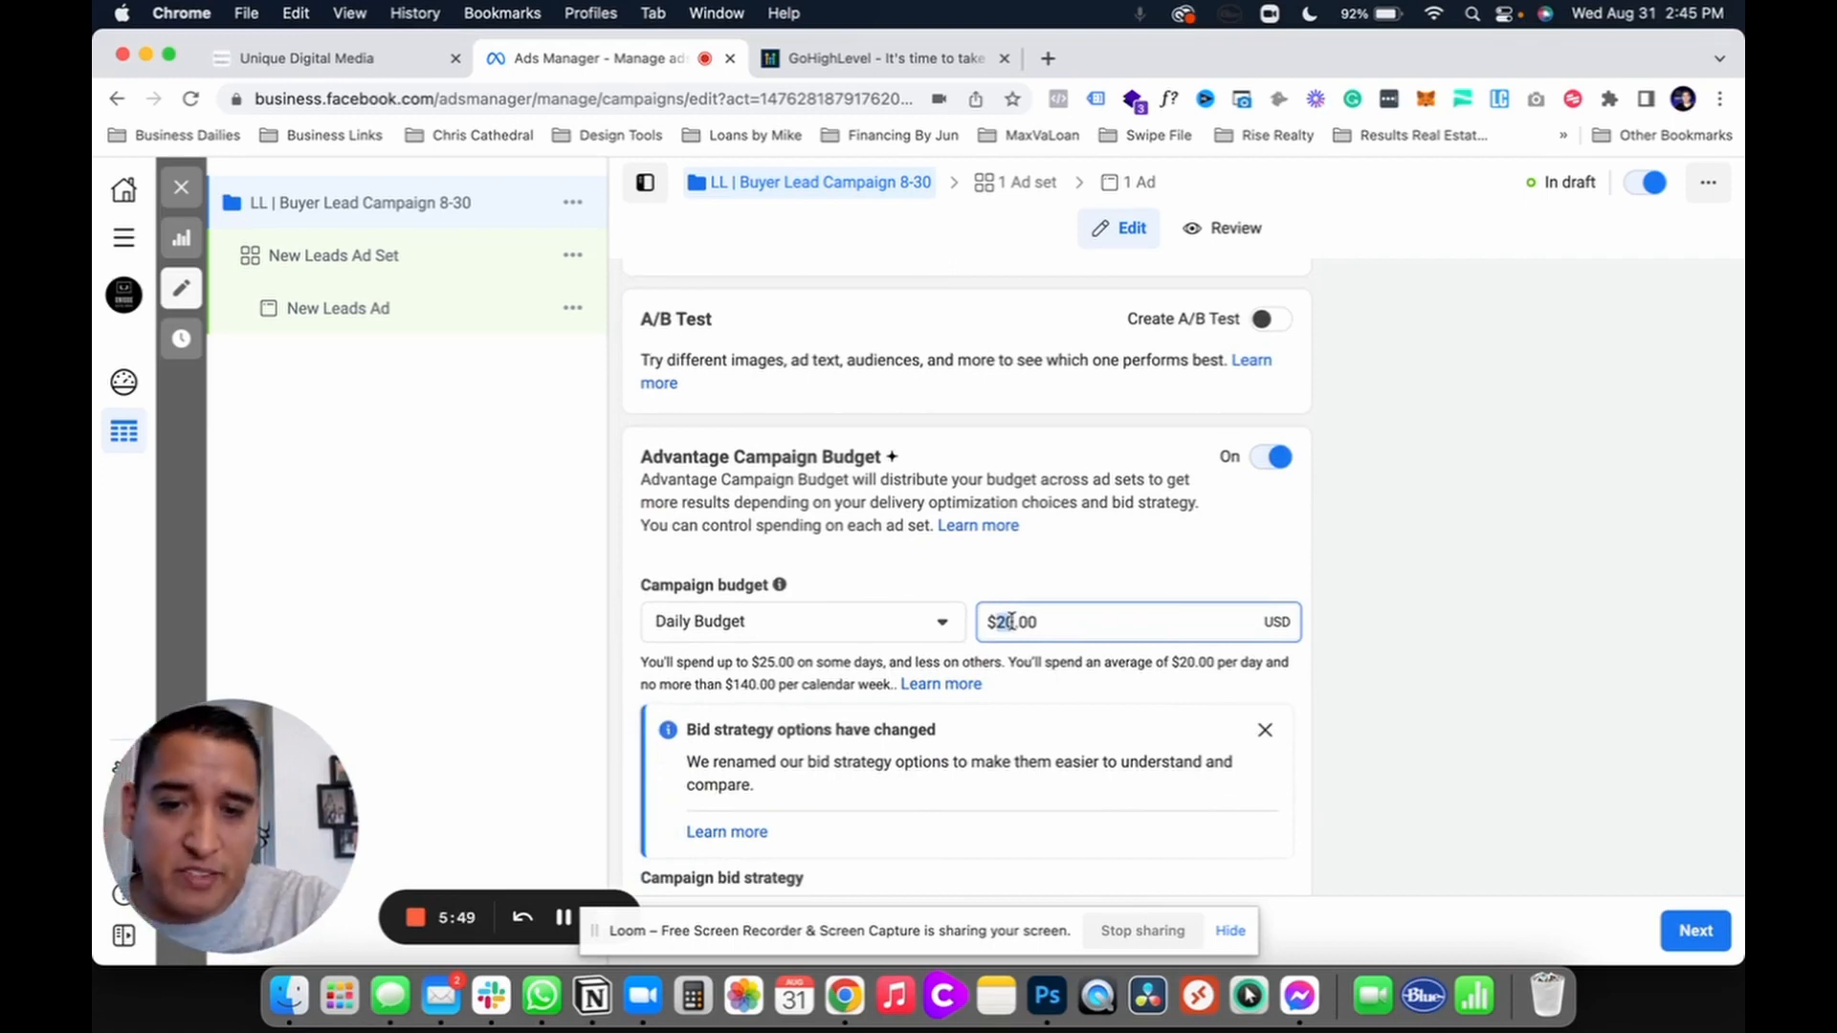
type("1")
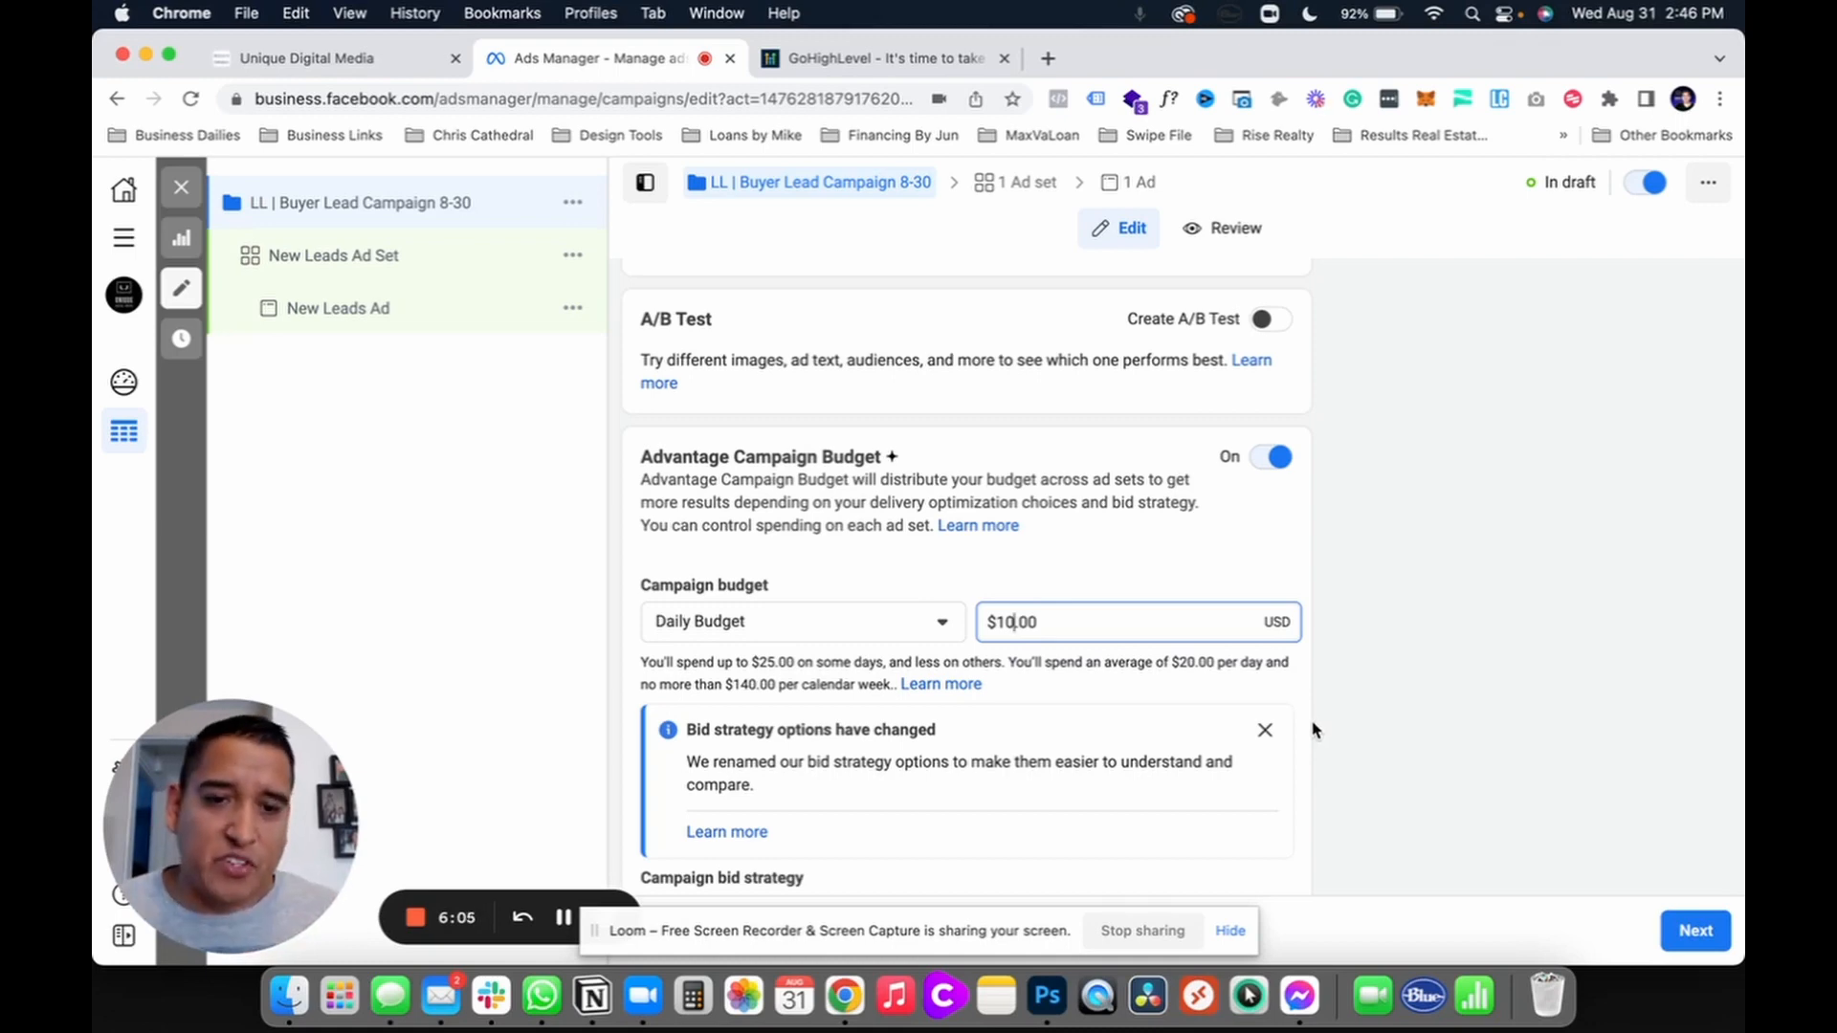
scroll(1314, 730, "down", 3)
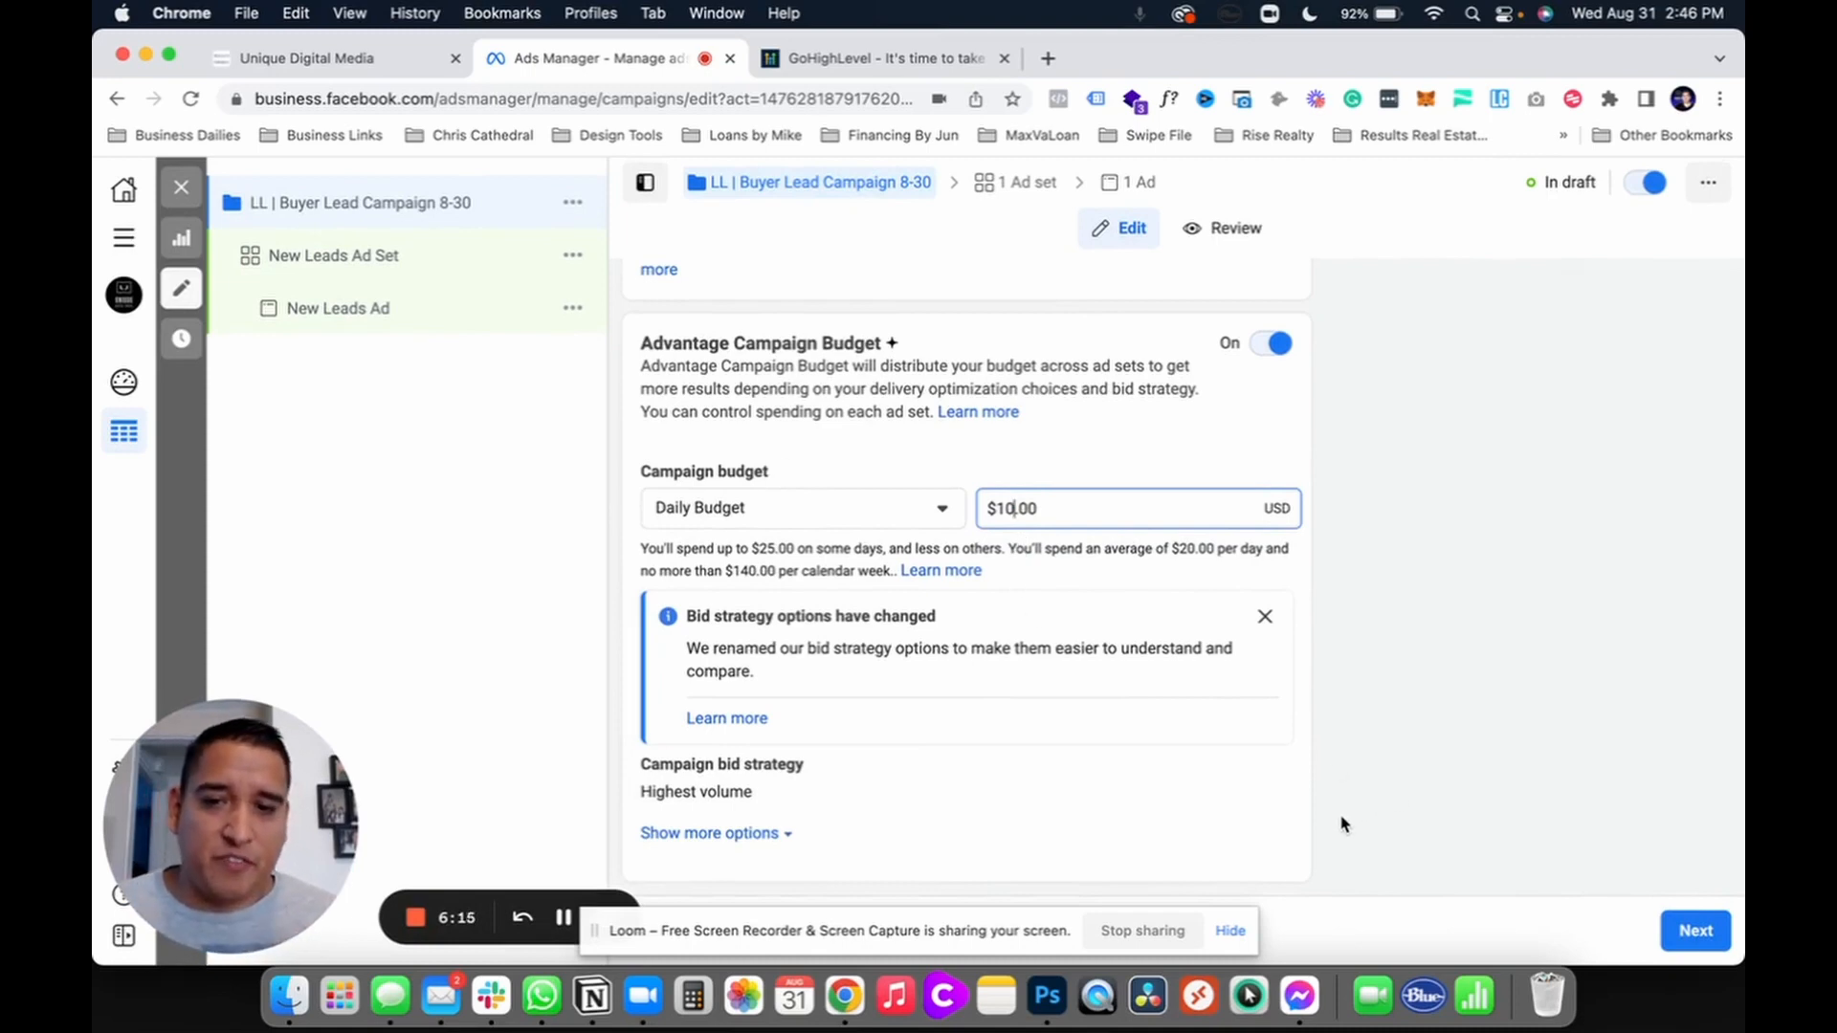
Step: Go on to the ad set settings and rename the ad set 'Anaheim'
left_click(1684, 938)
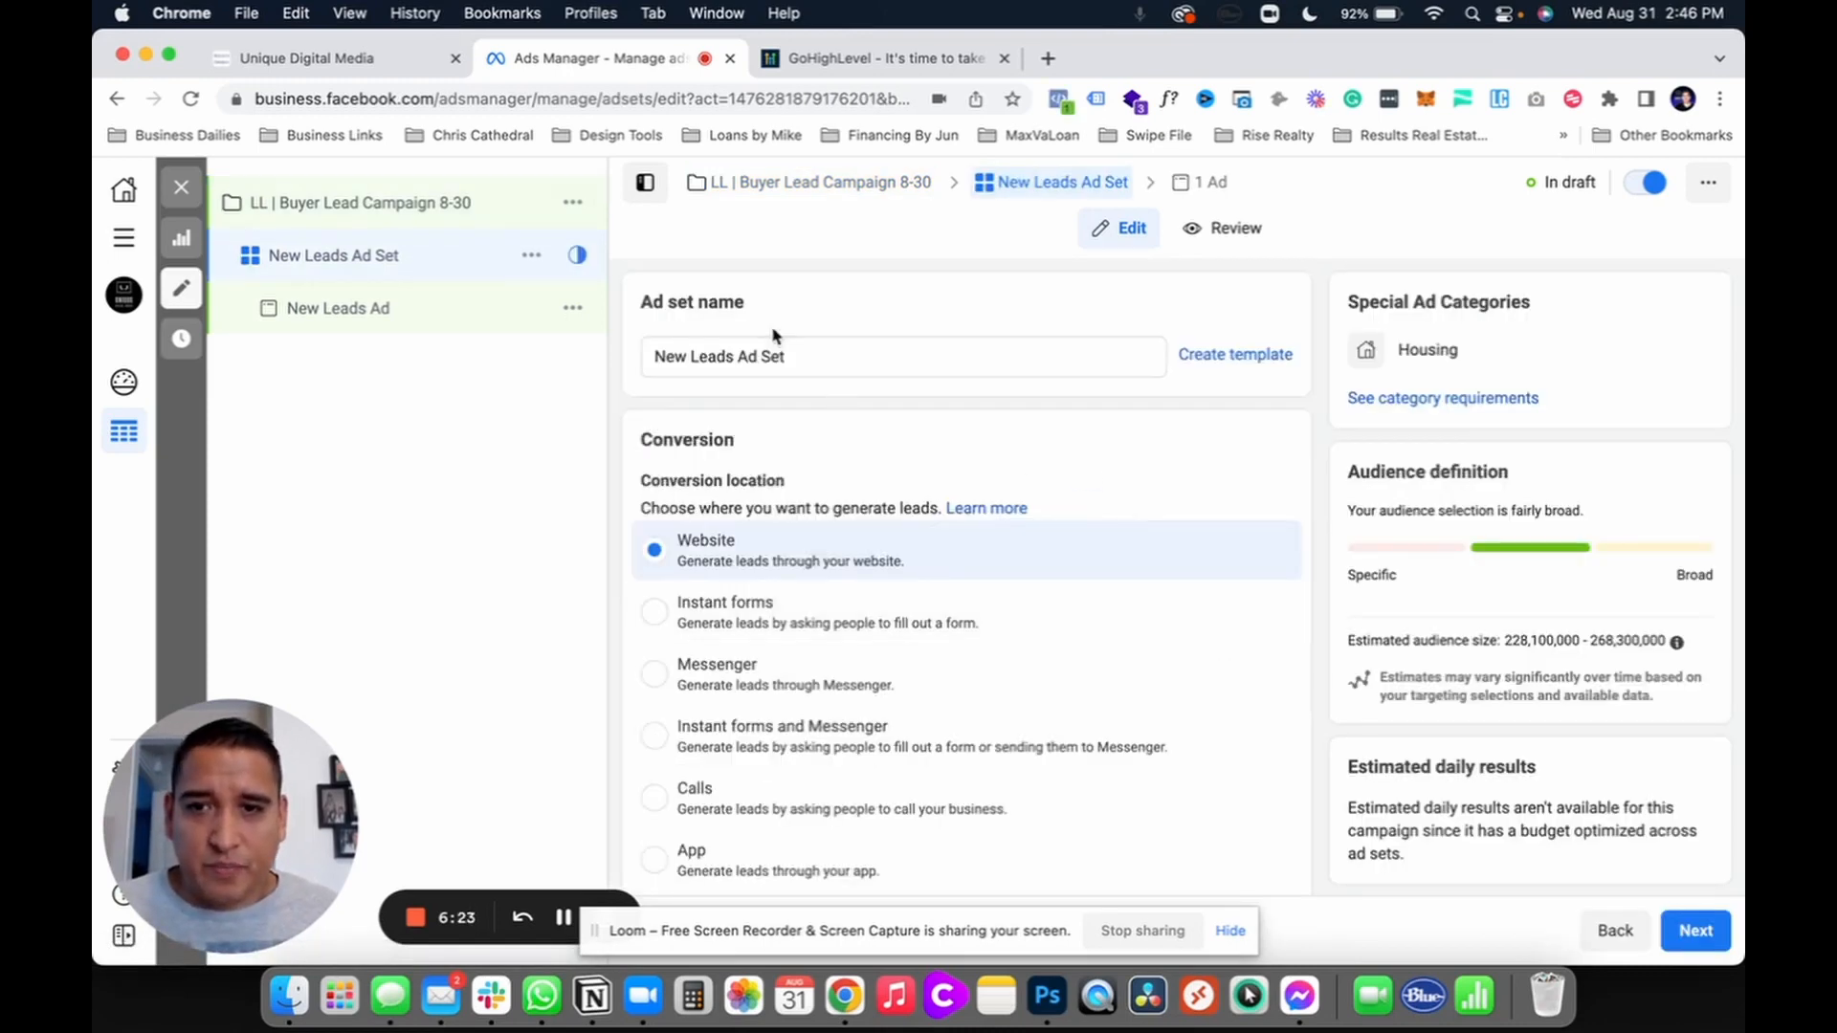
triple_click(787, 356)
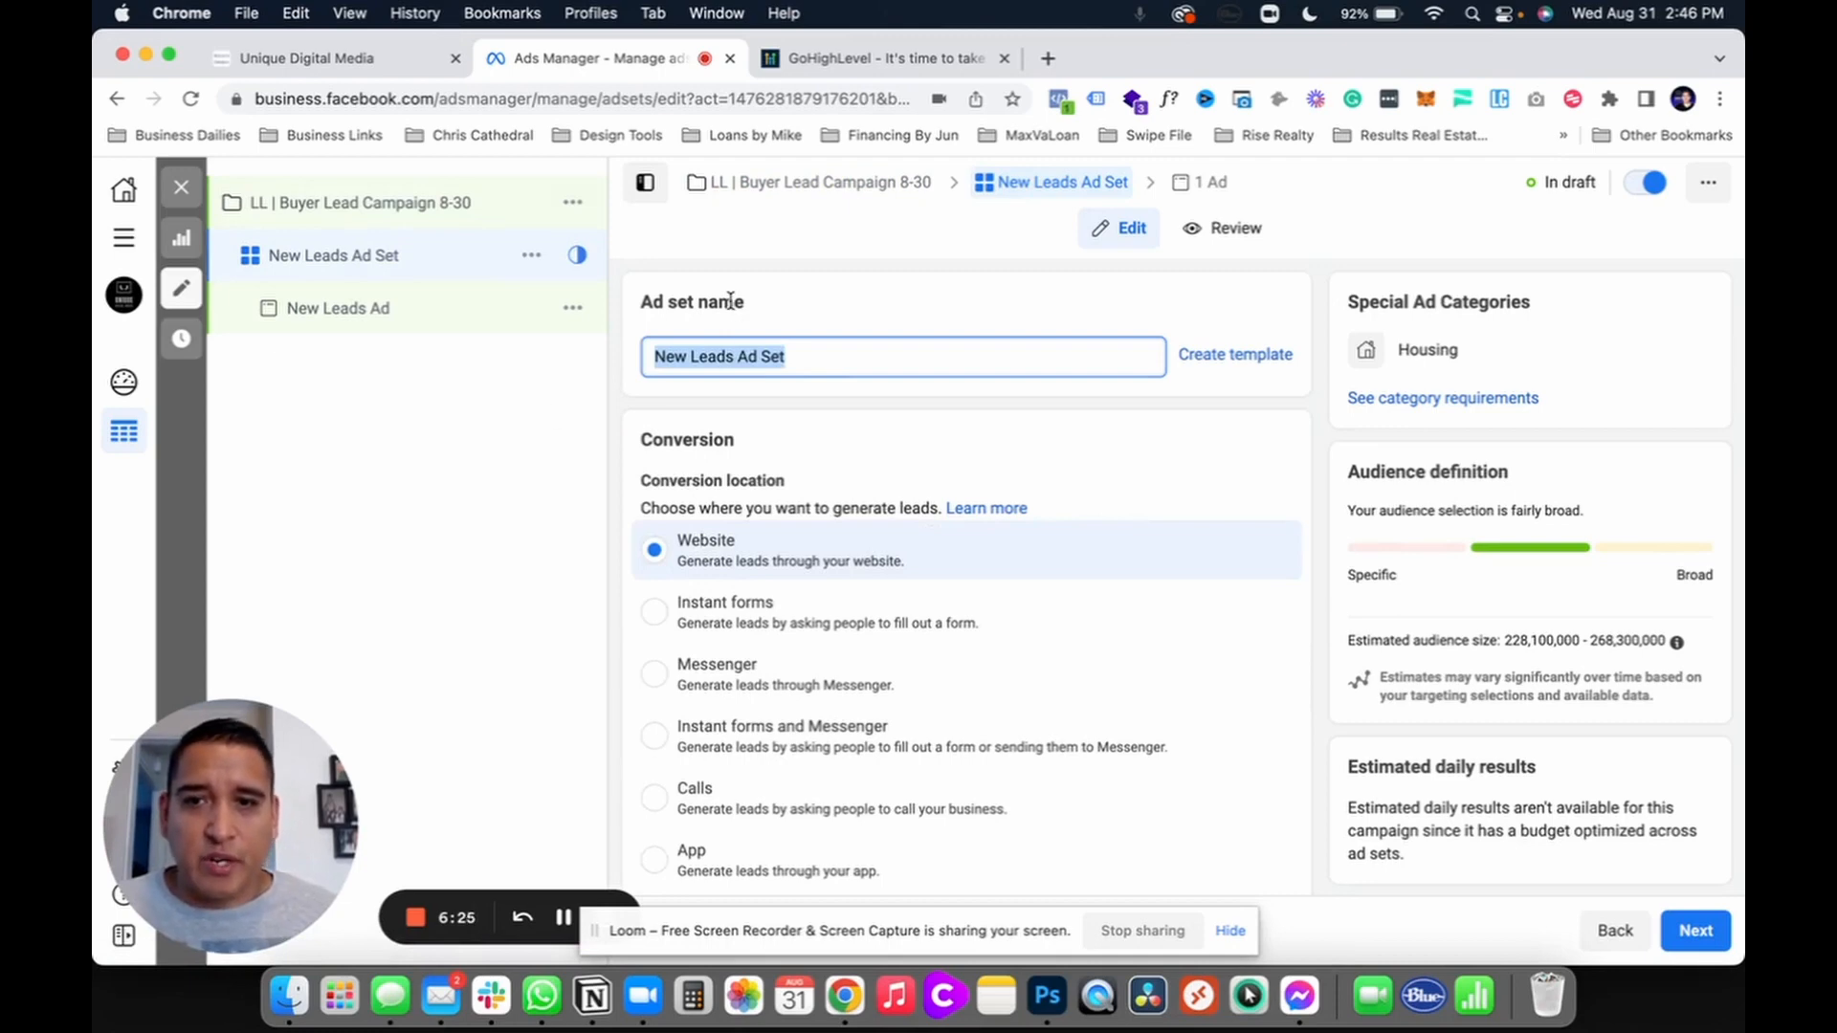
left_click(638, 308)
left_click_drag(638, 308, 762, 316)
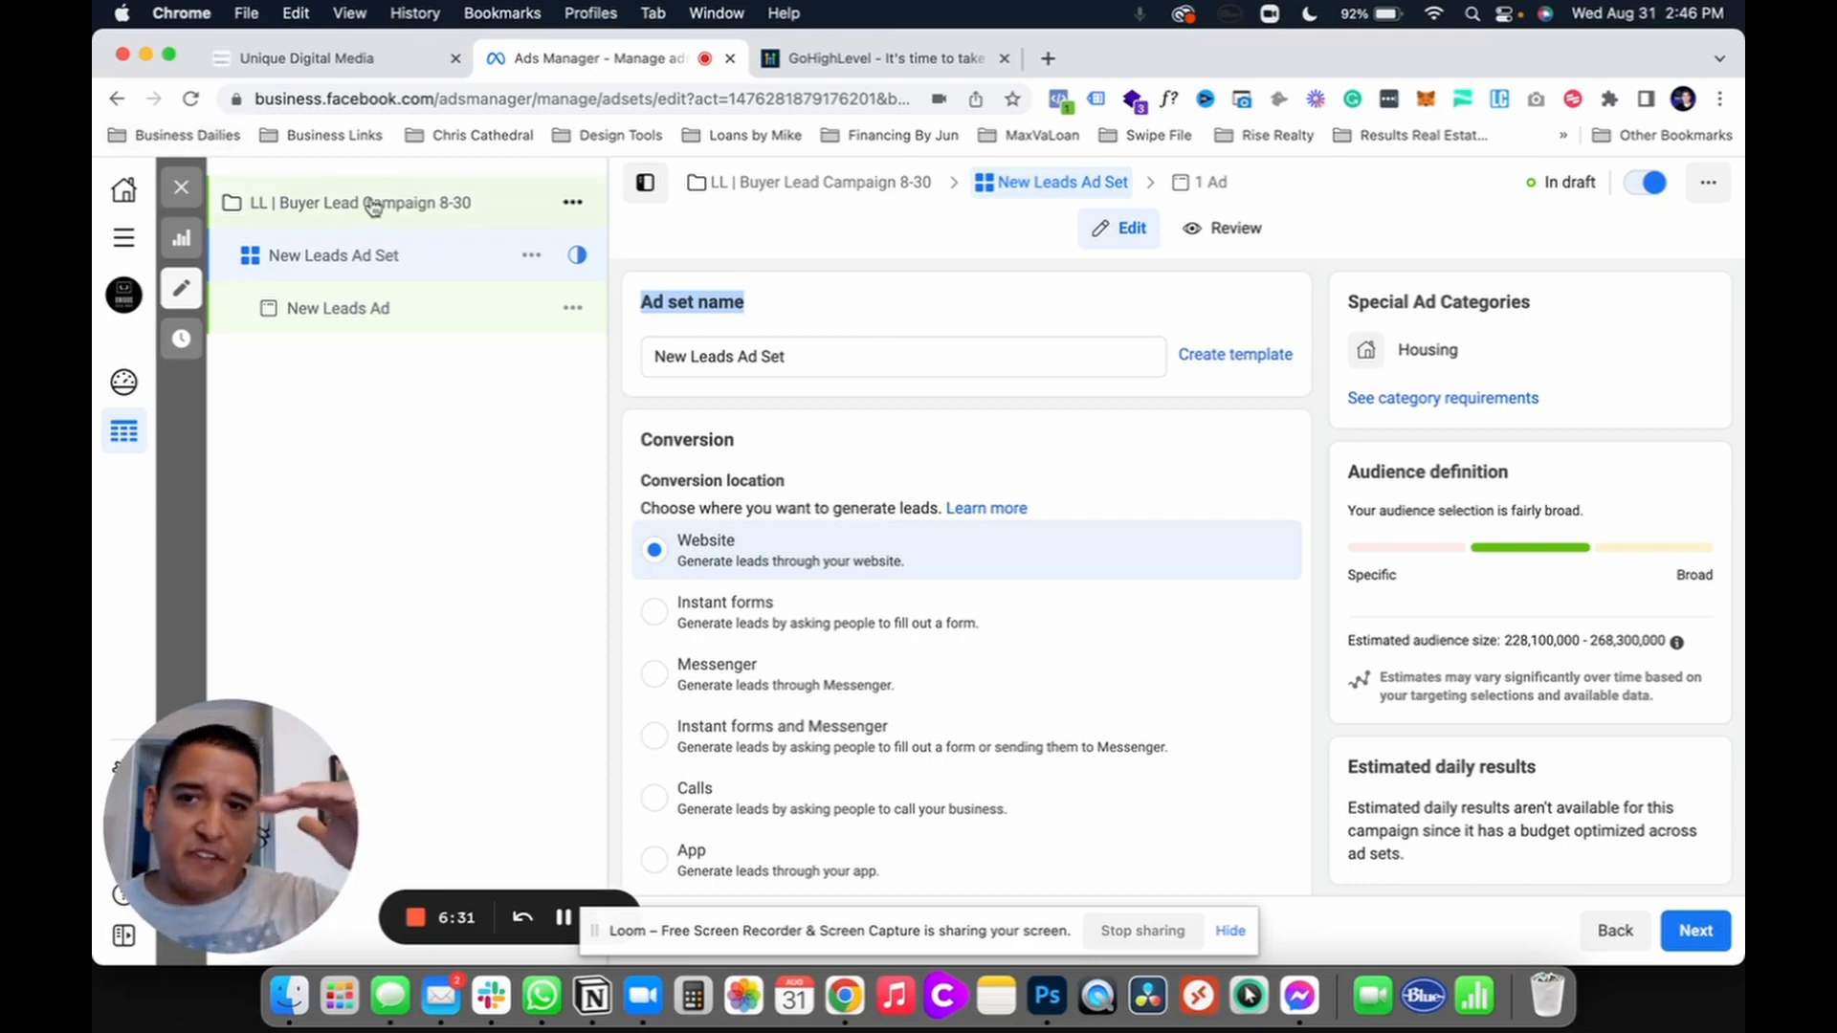
left_click_drag(861, 373, 644, 363)
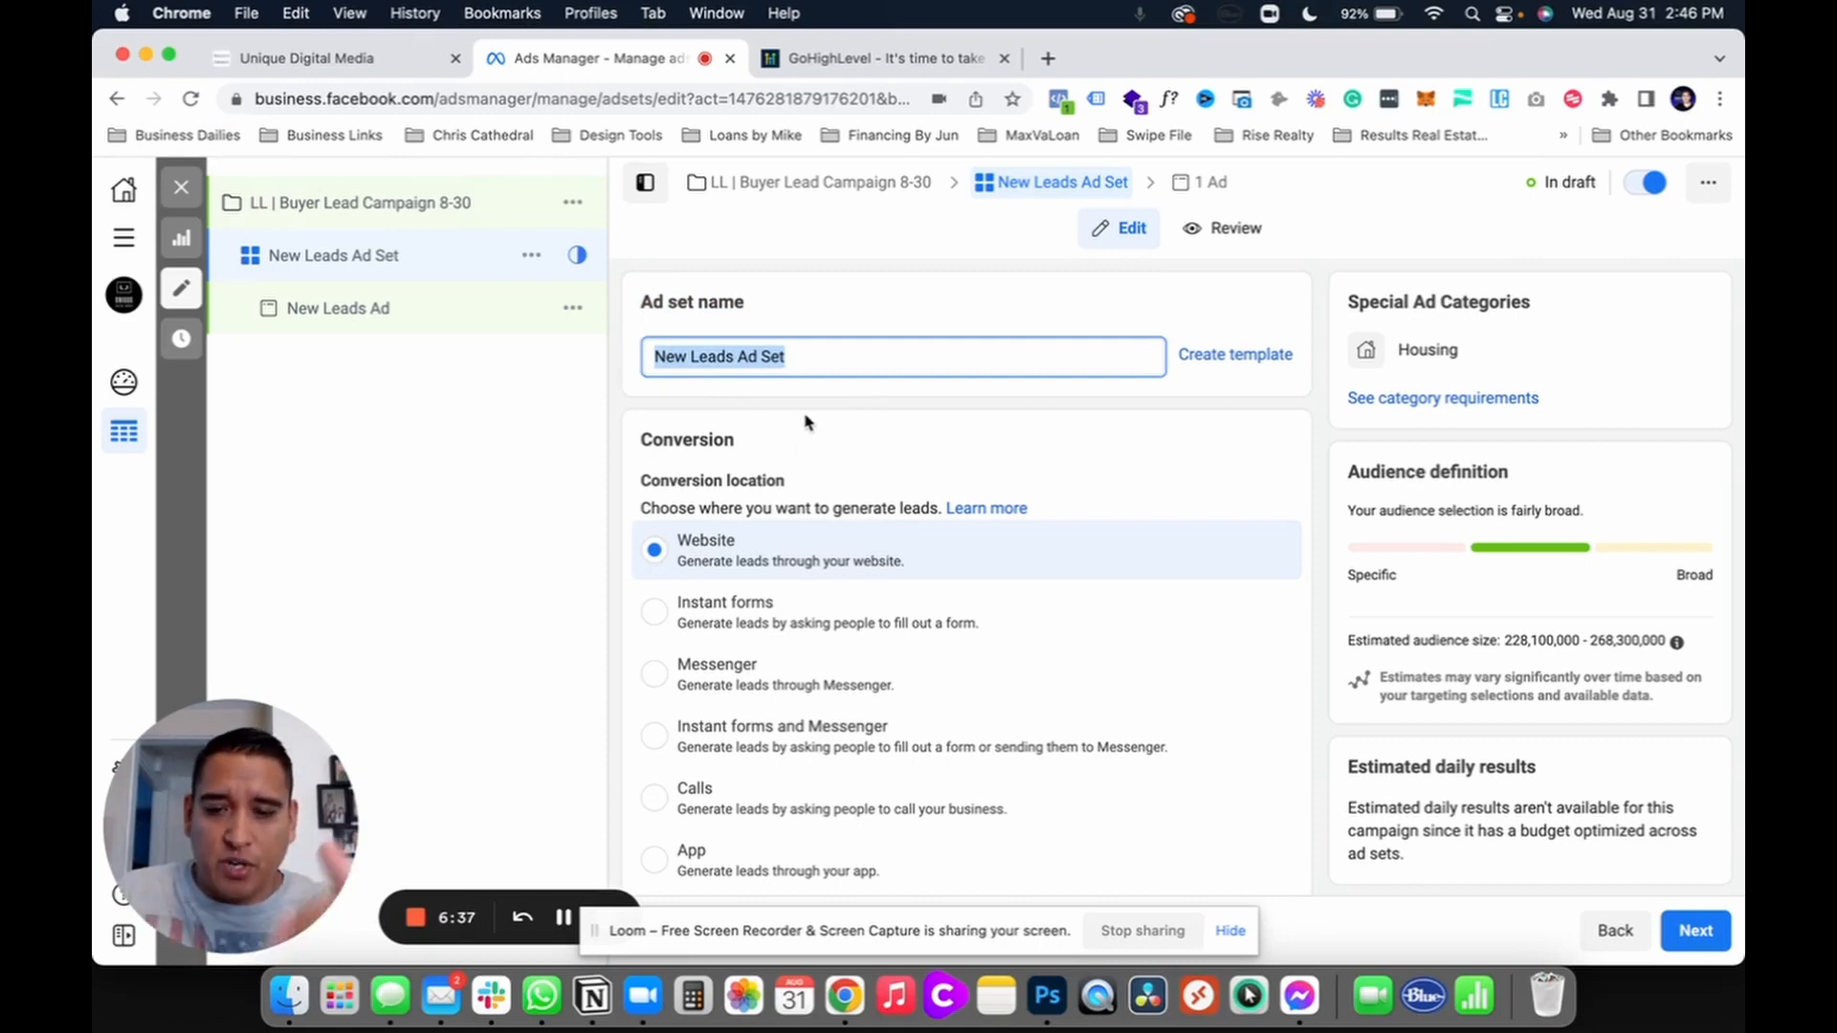
type("Anaheim")
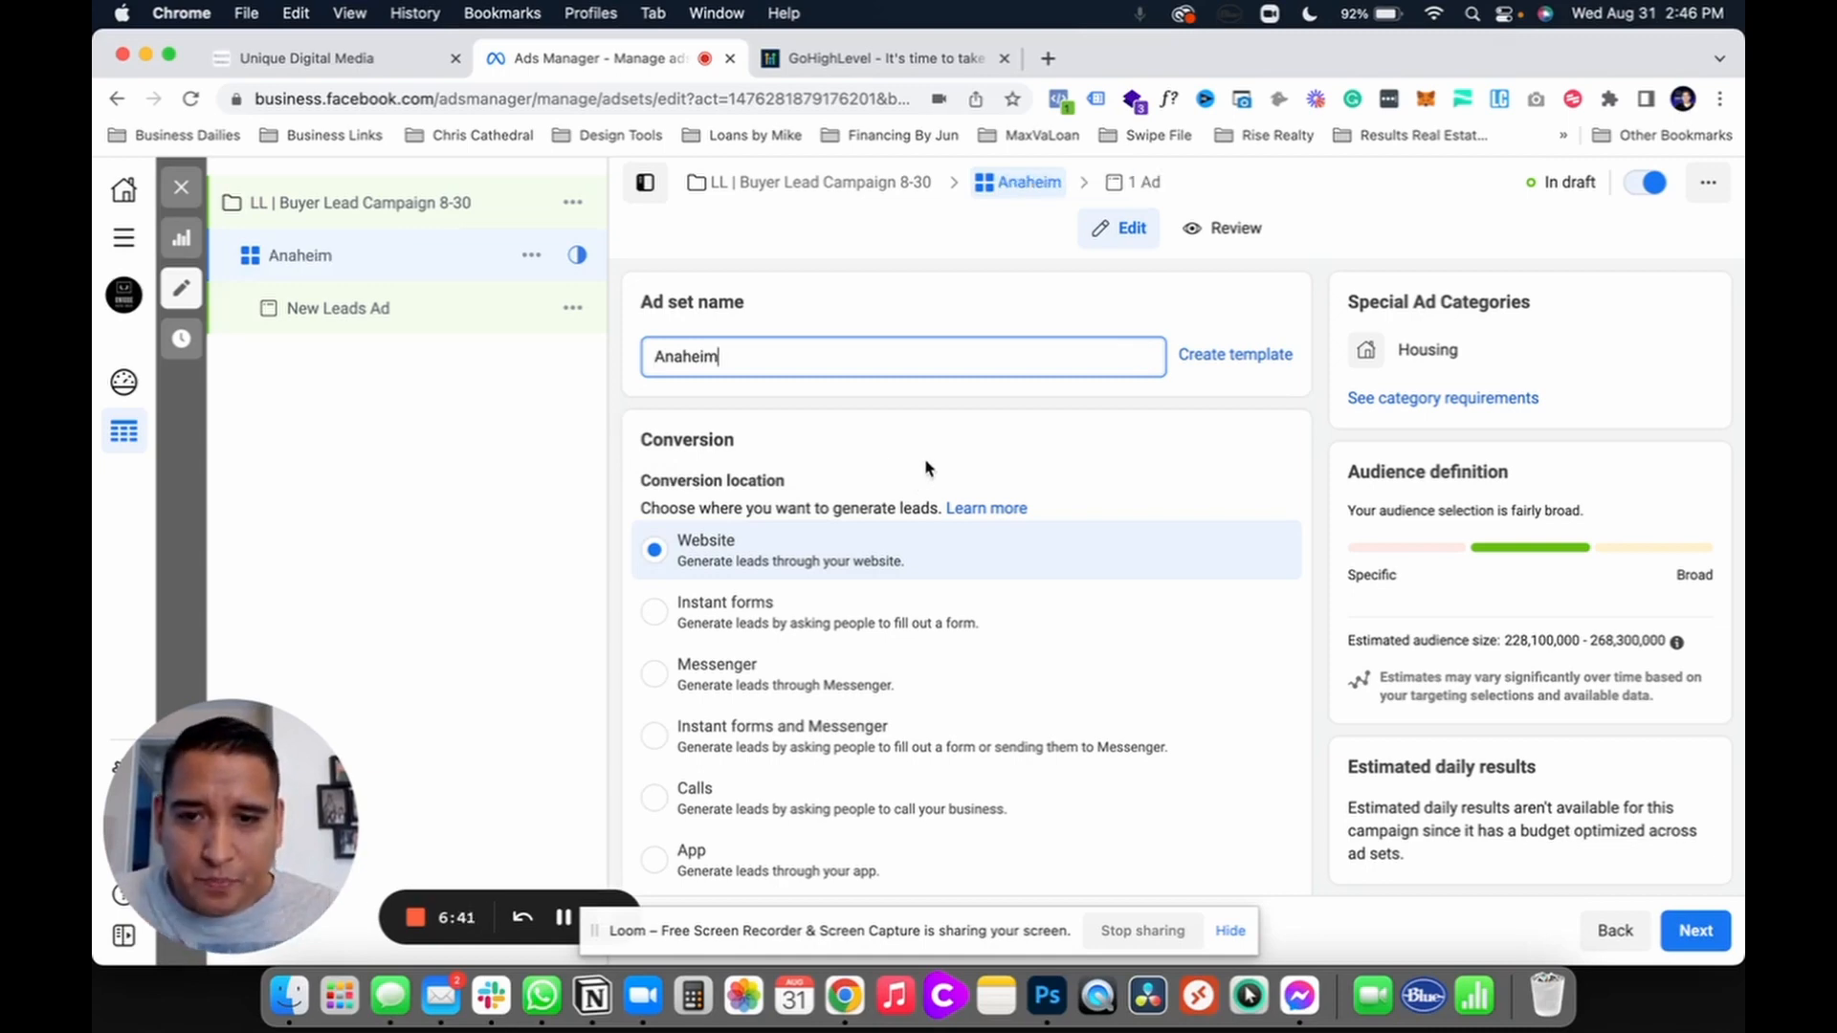
scroll(925, 469, "down", 3)
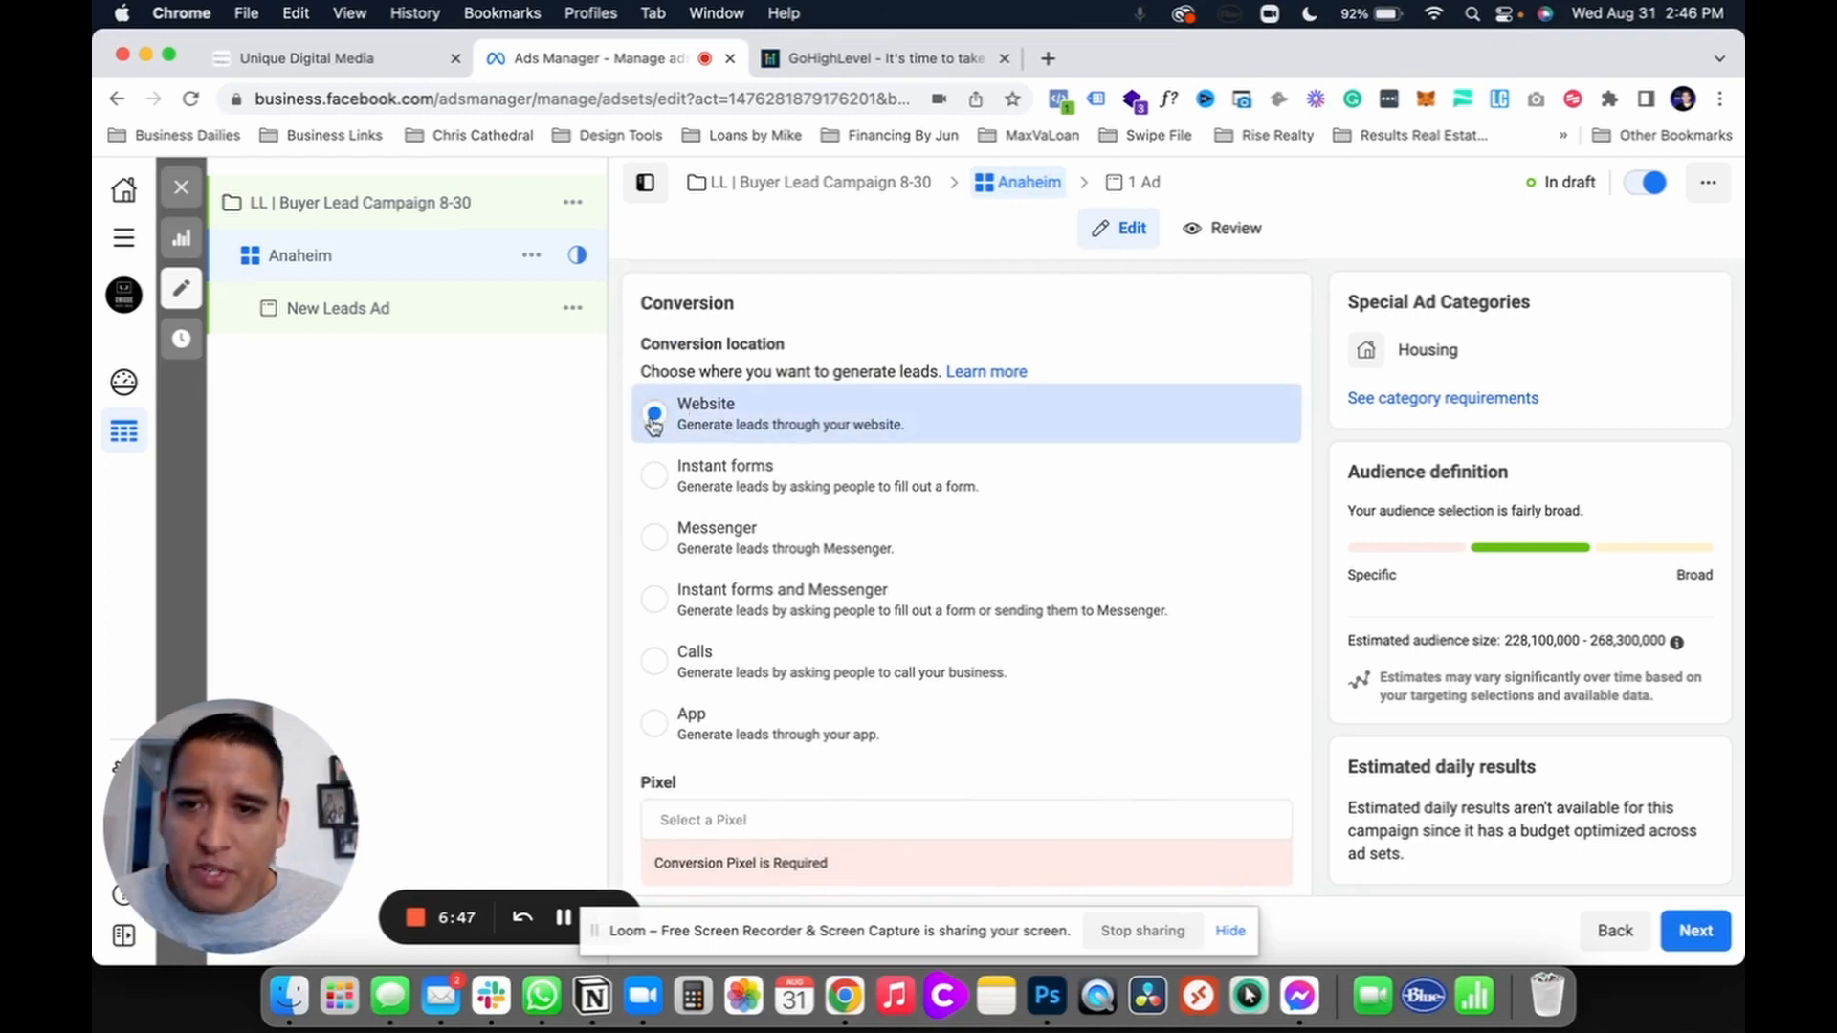
Step: Set the conversion location to Instant forms and choose the Unique Digital Media Page
left_click(655, 484)
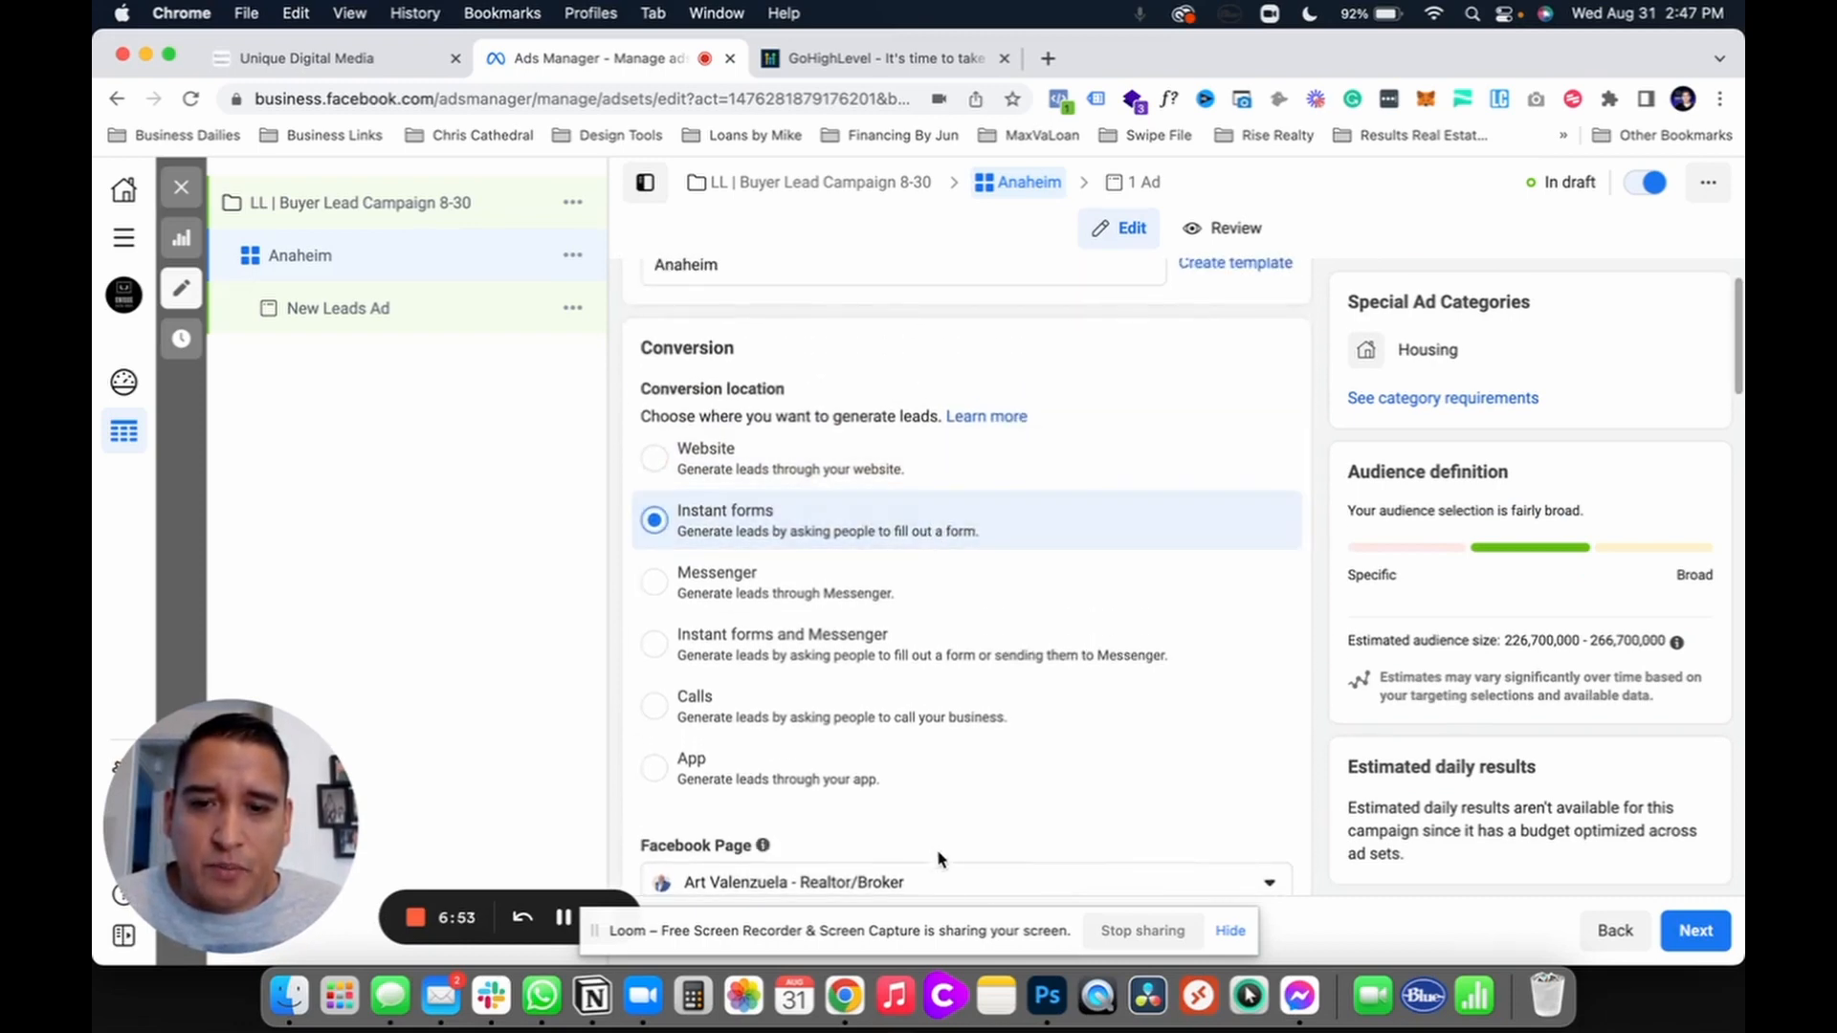
left_click(942, 880)
scroll(907, 754, "down", 5)
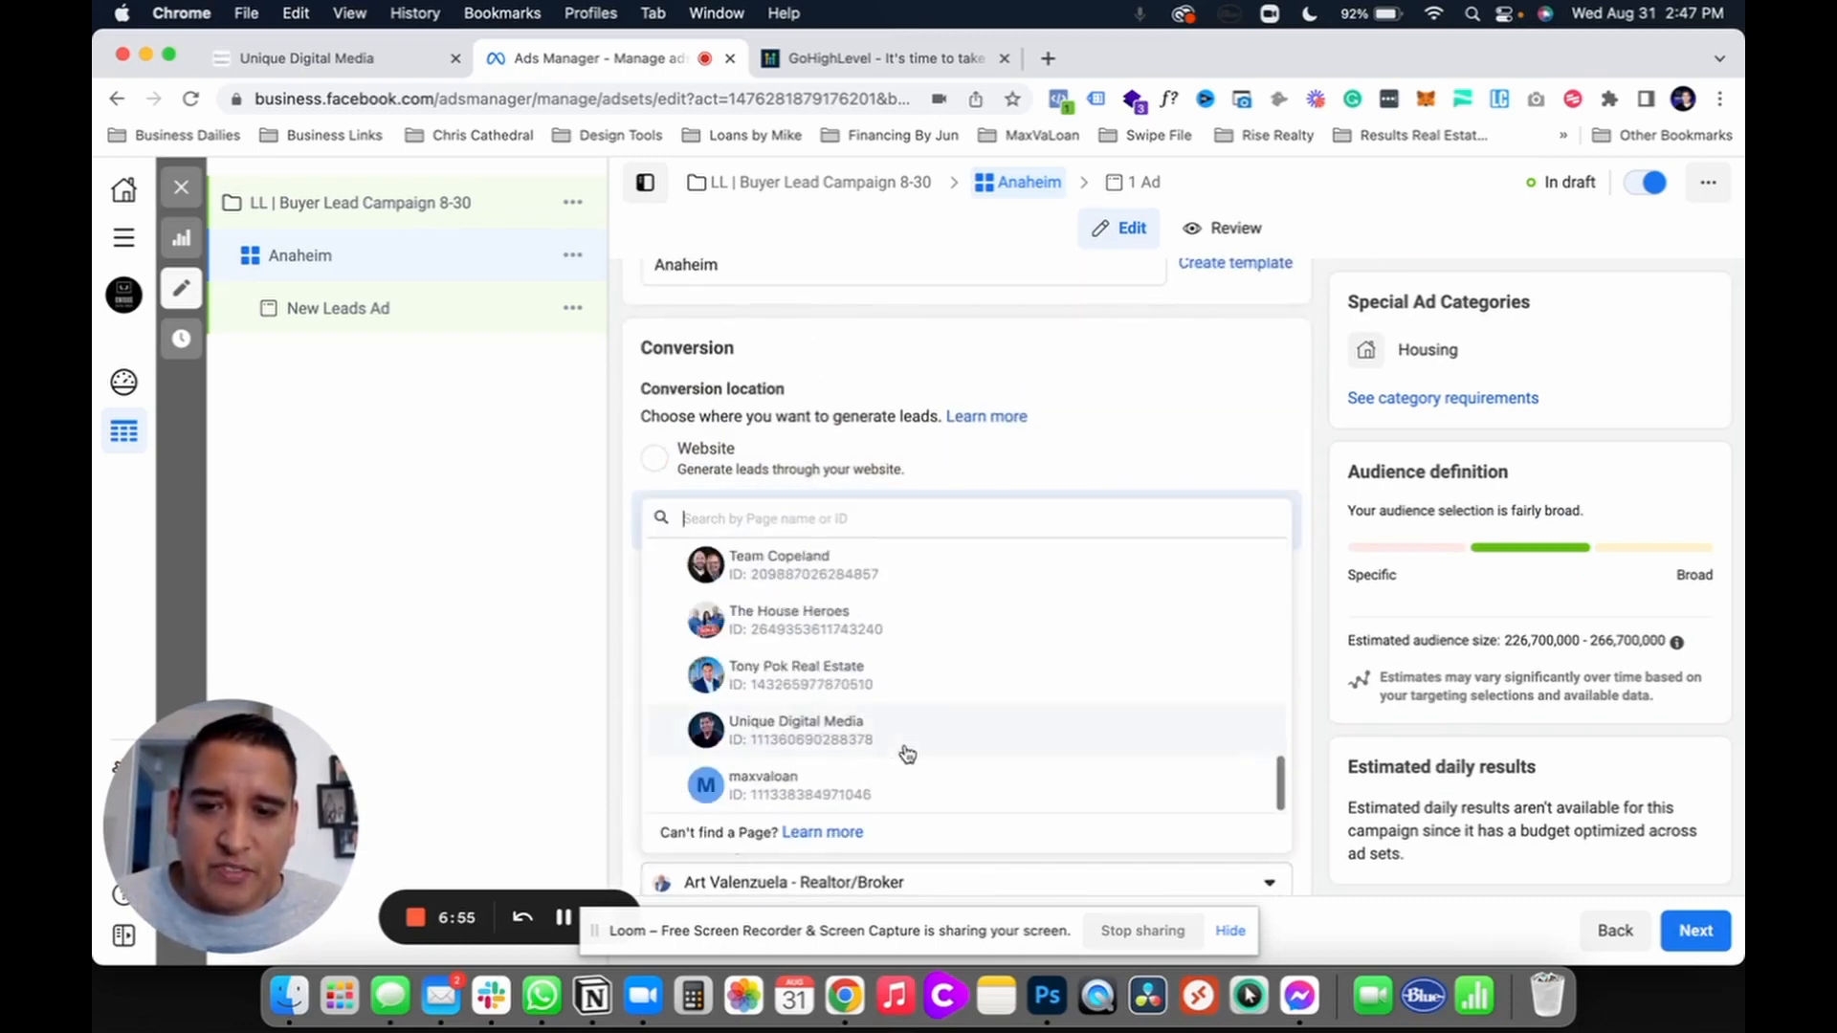
left_click(880, 741)
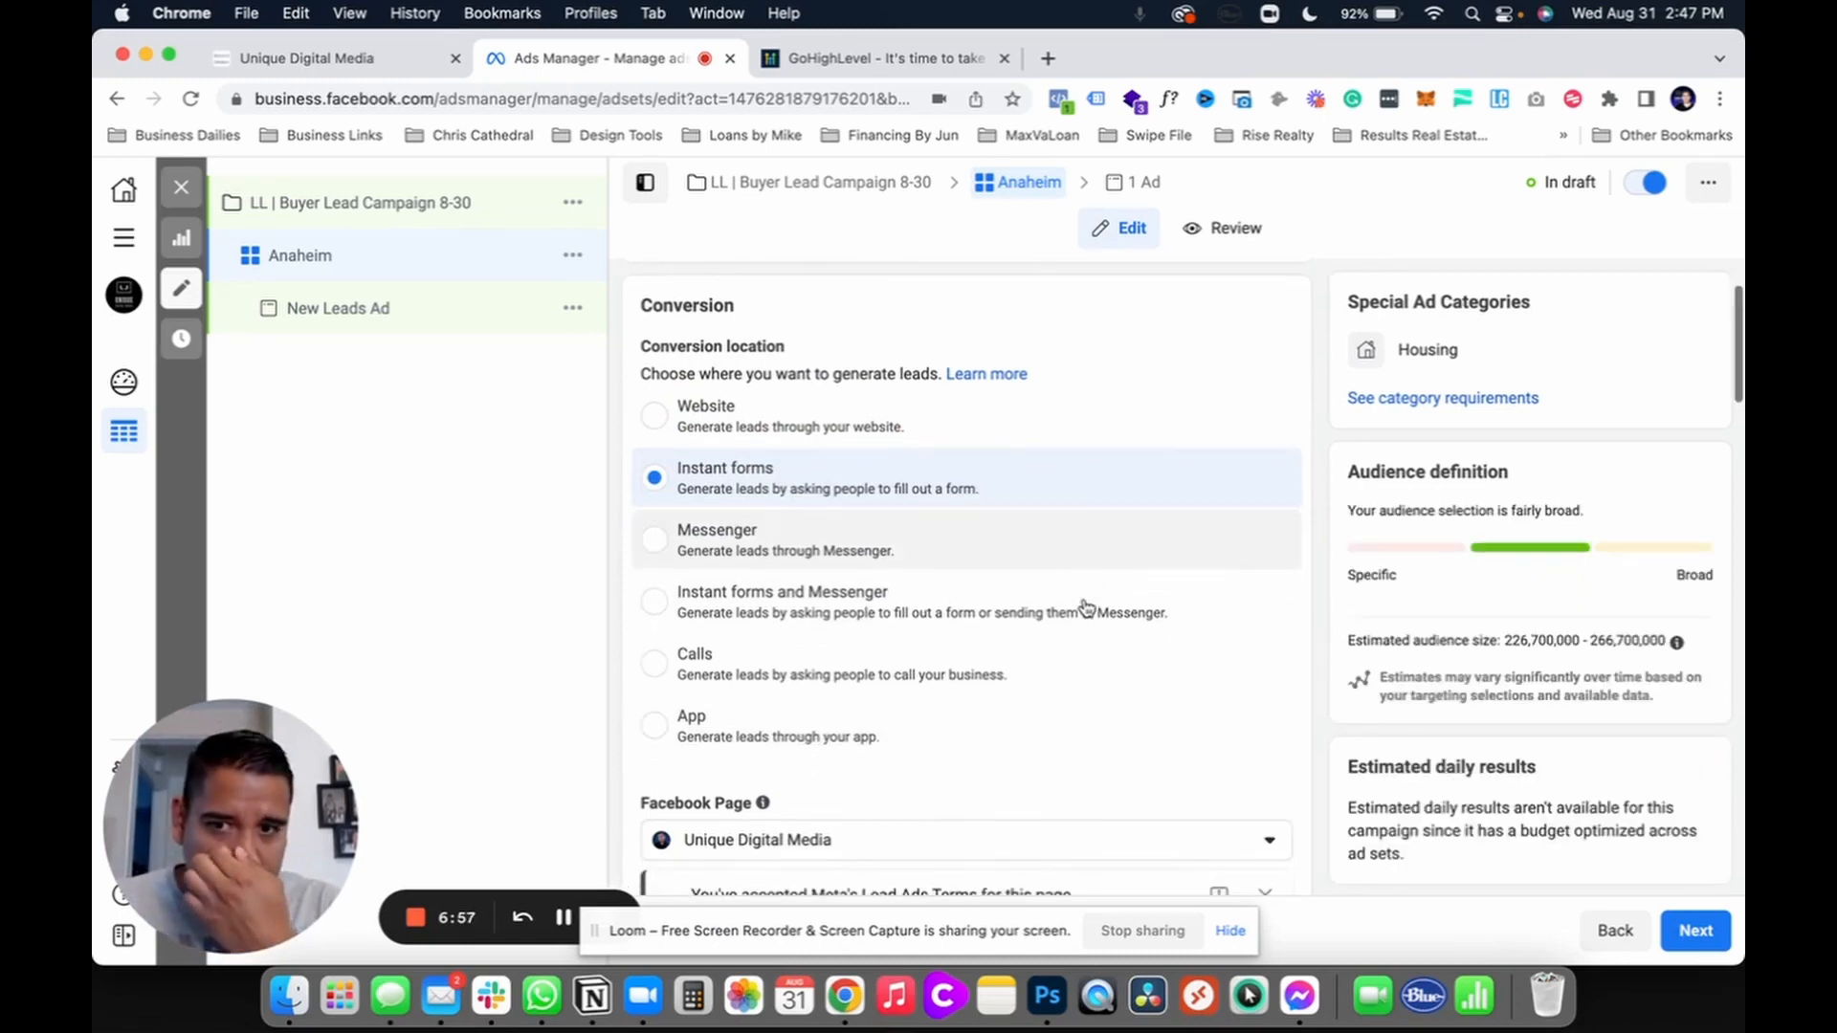
scroll(1086, 607, "down", 3)
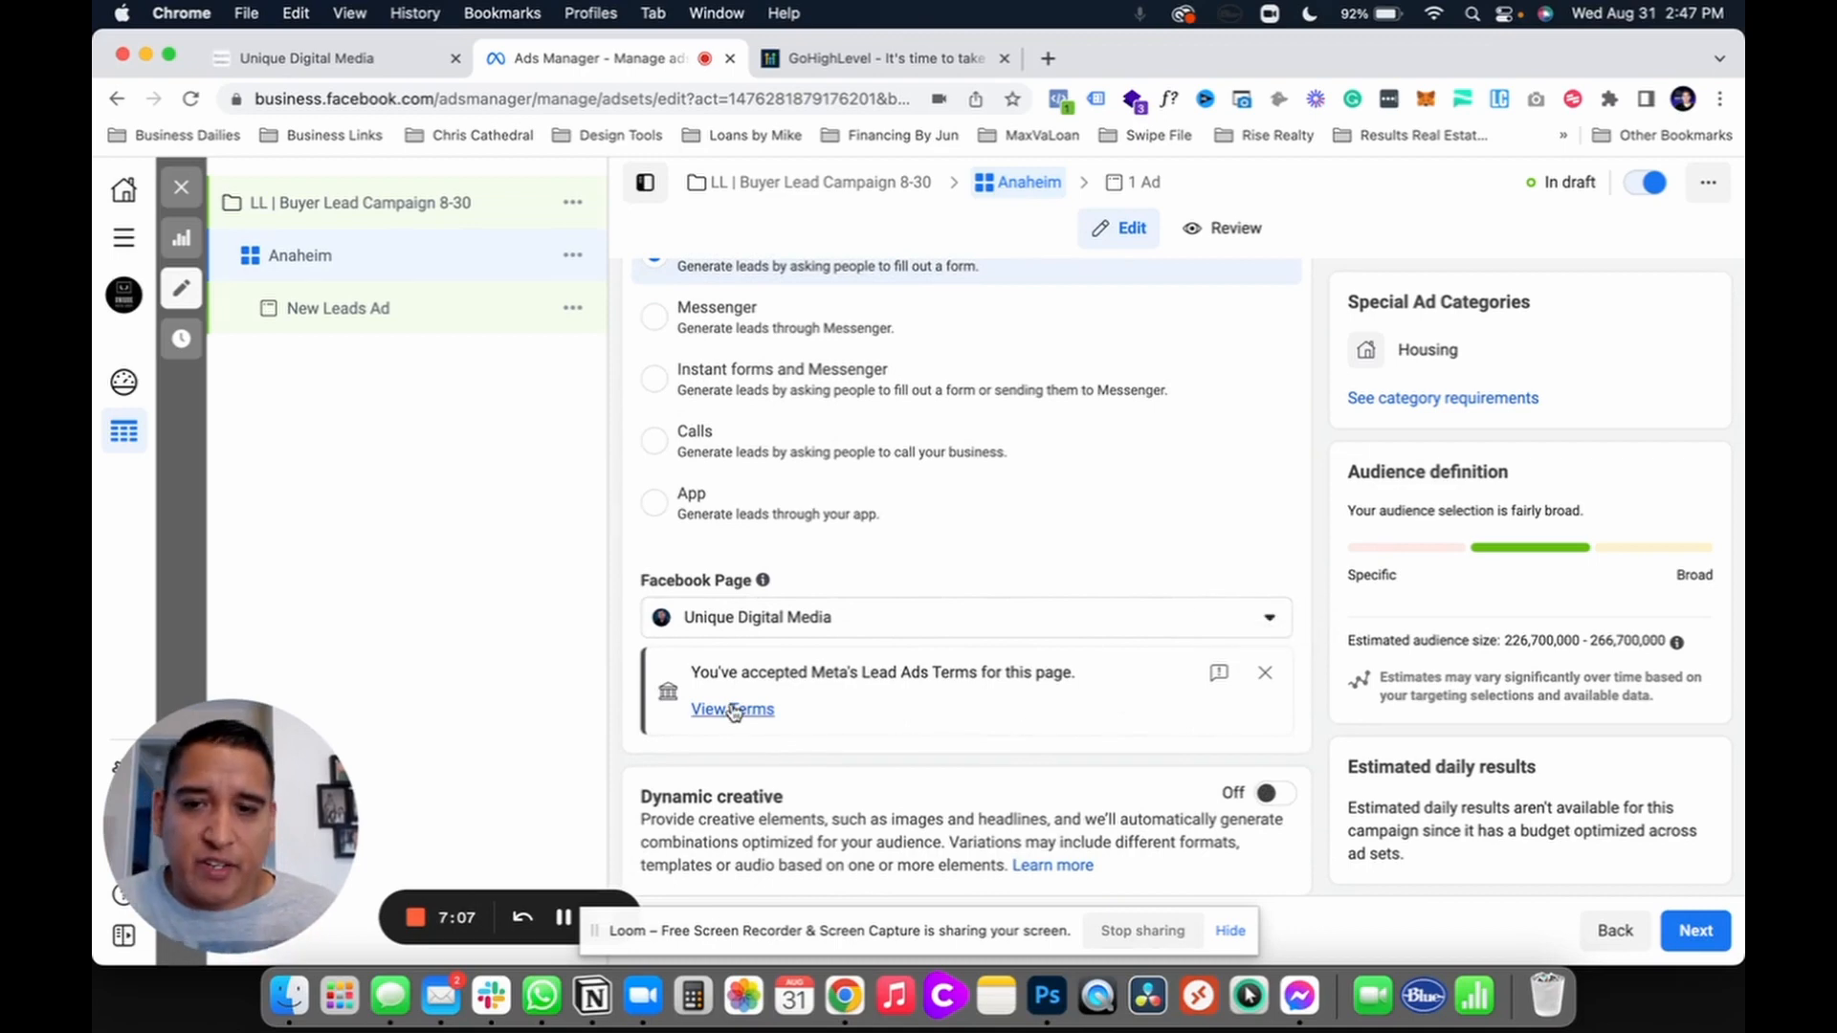
scroll(1025, 725, "down", 5)
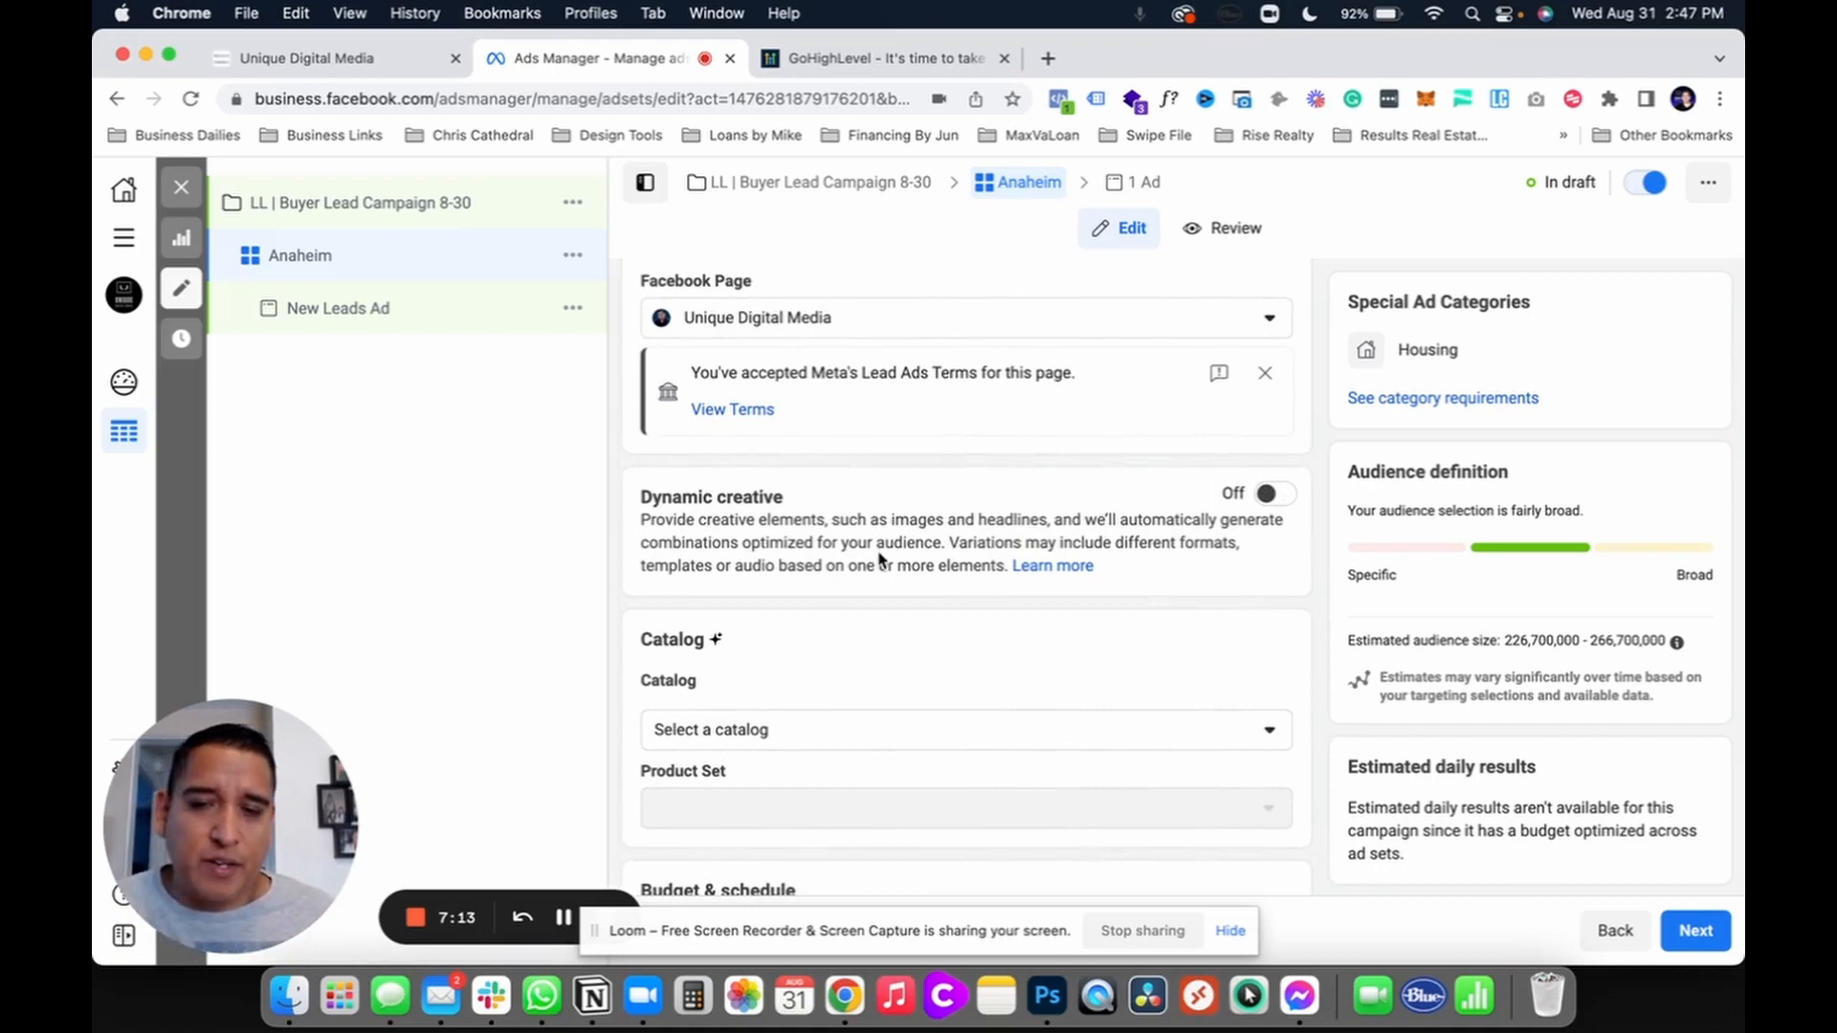
scroll(880, 560, "down", 1)
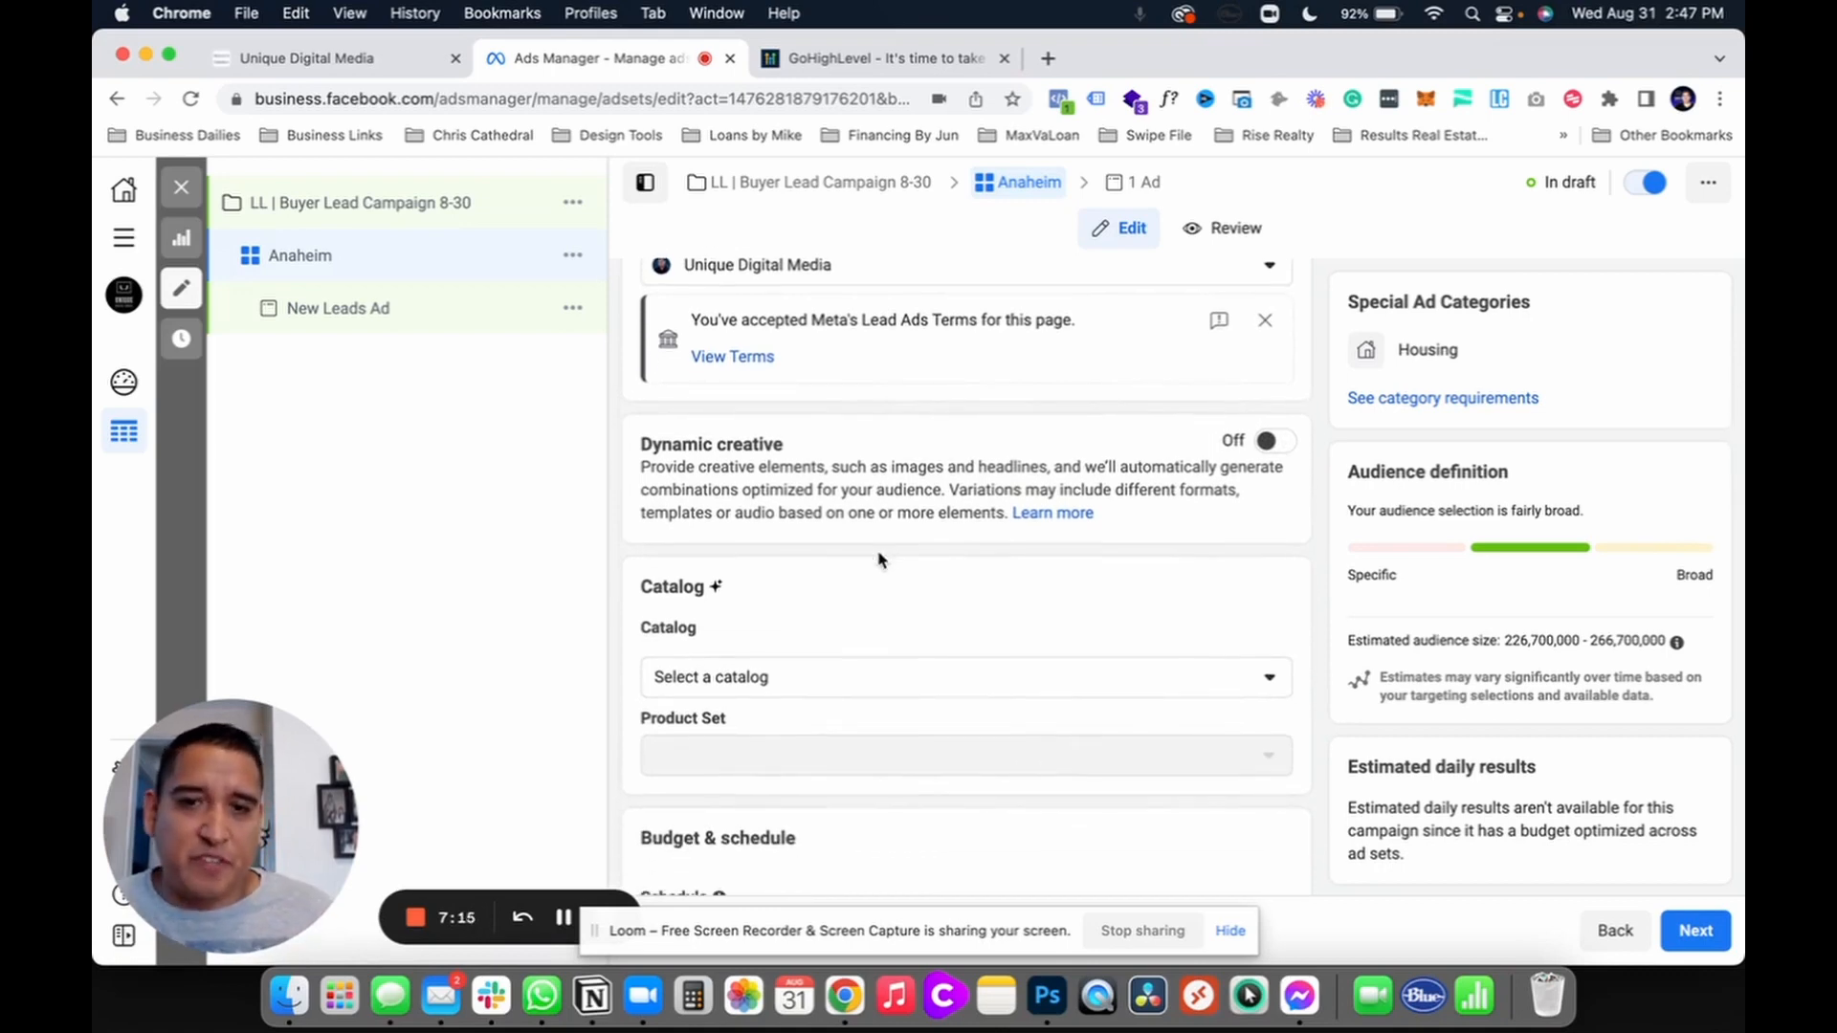
scroll(880, 559, "down", 1)
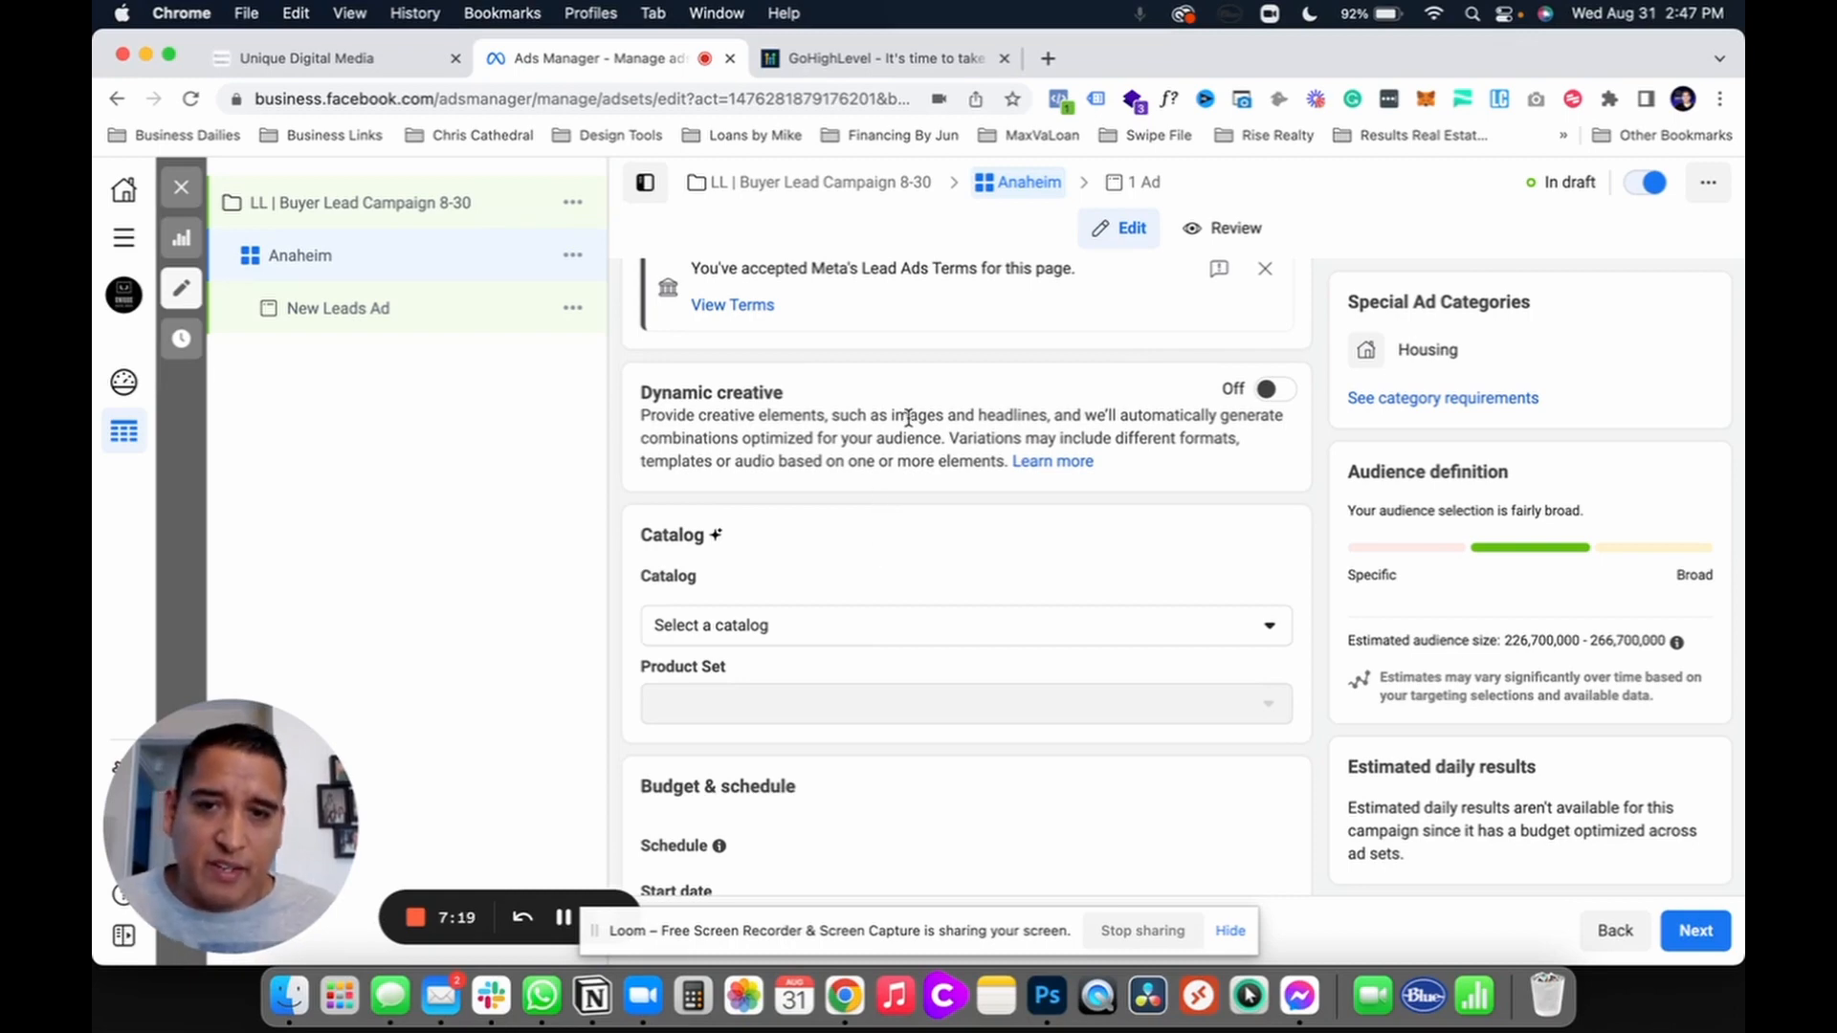
scroll(906, 418, "down", 2)
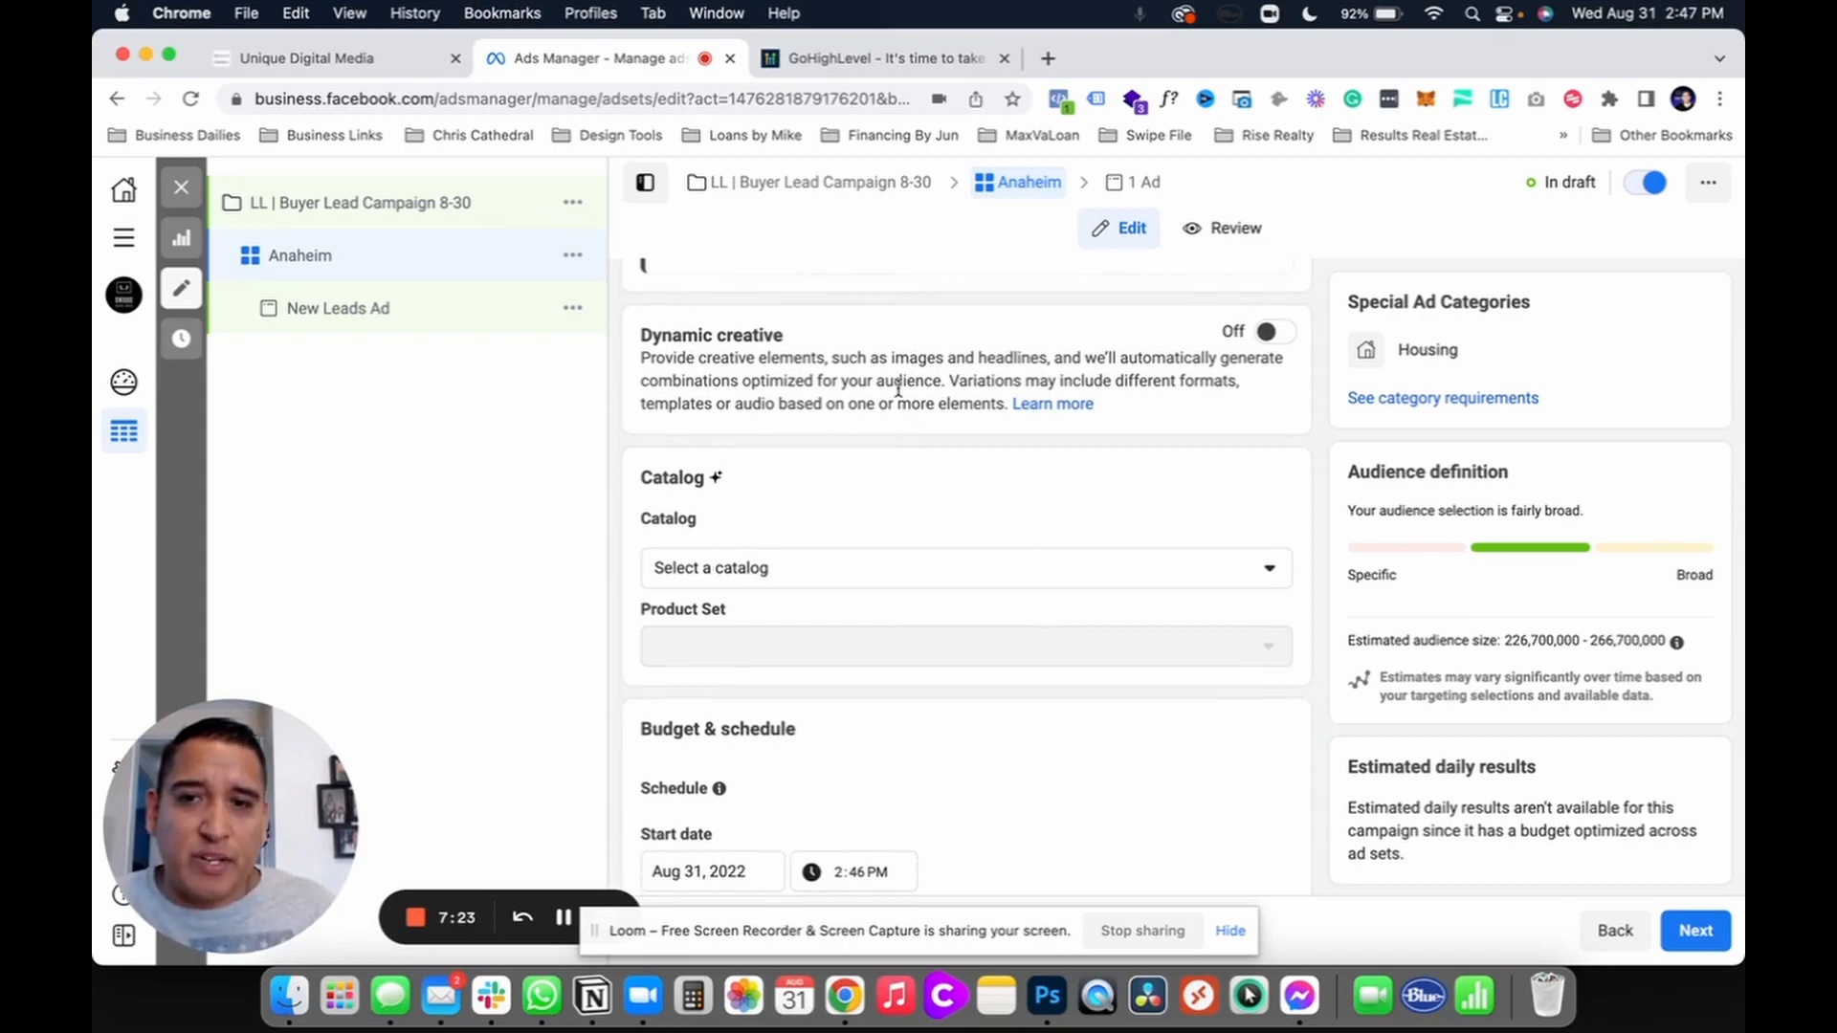
left_click_drag(643, 337, 781, 334)
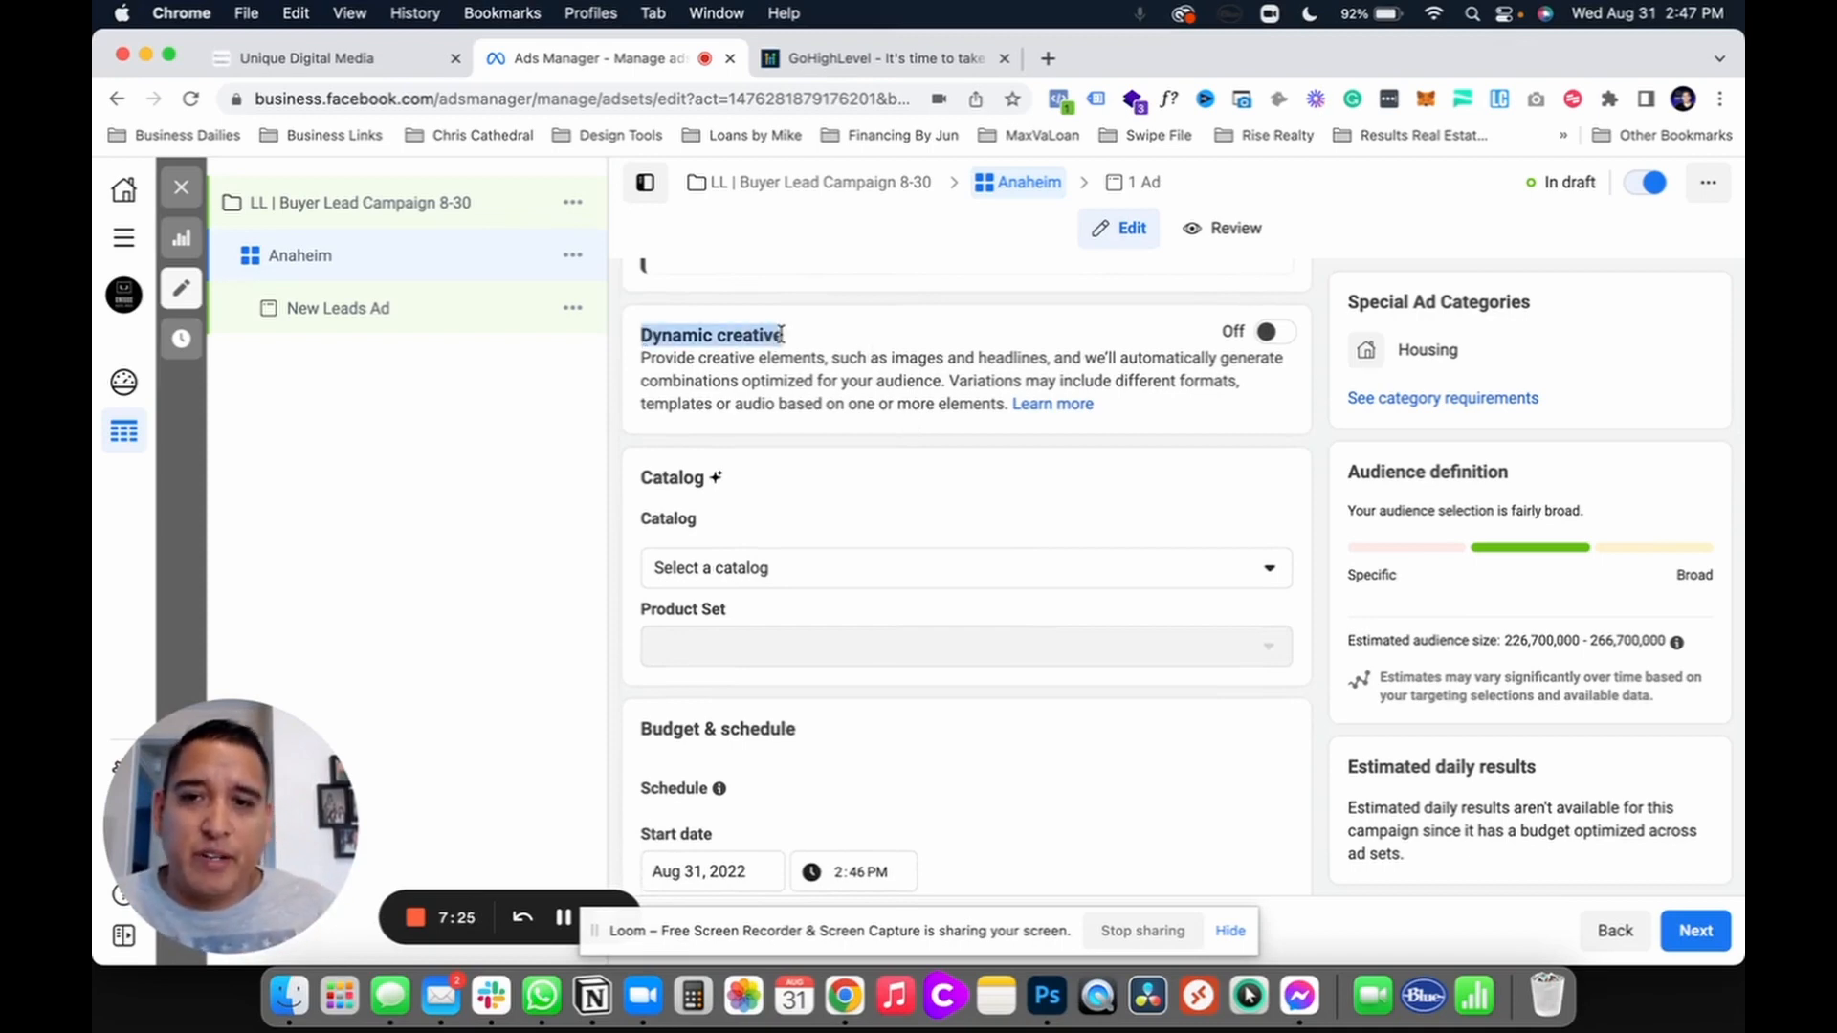
left_click(780, 334)
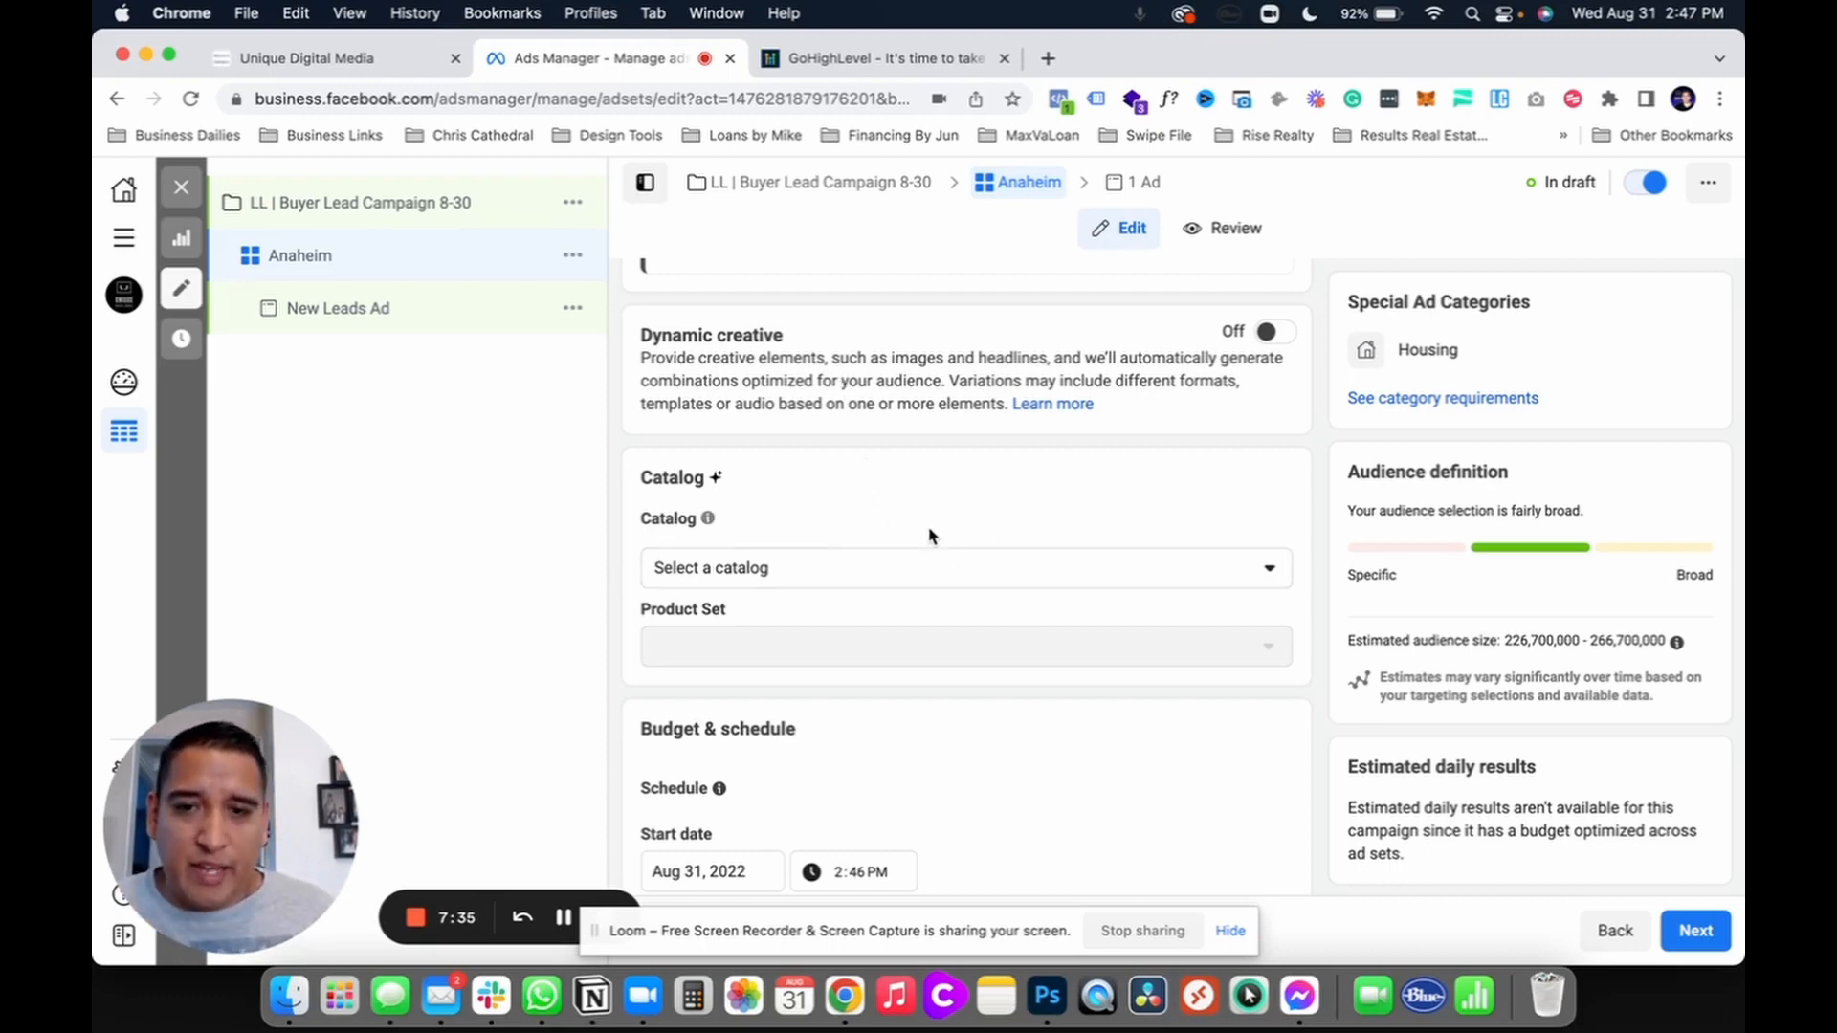
left_click(945, 570)
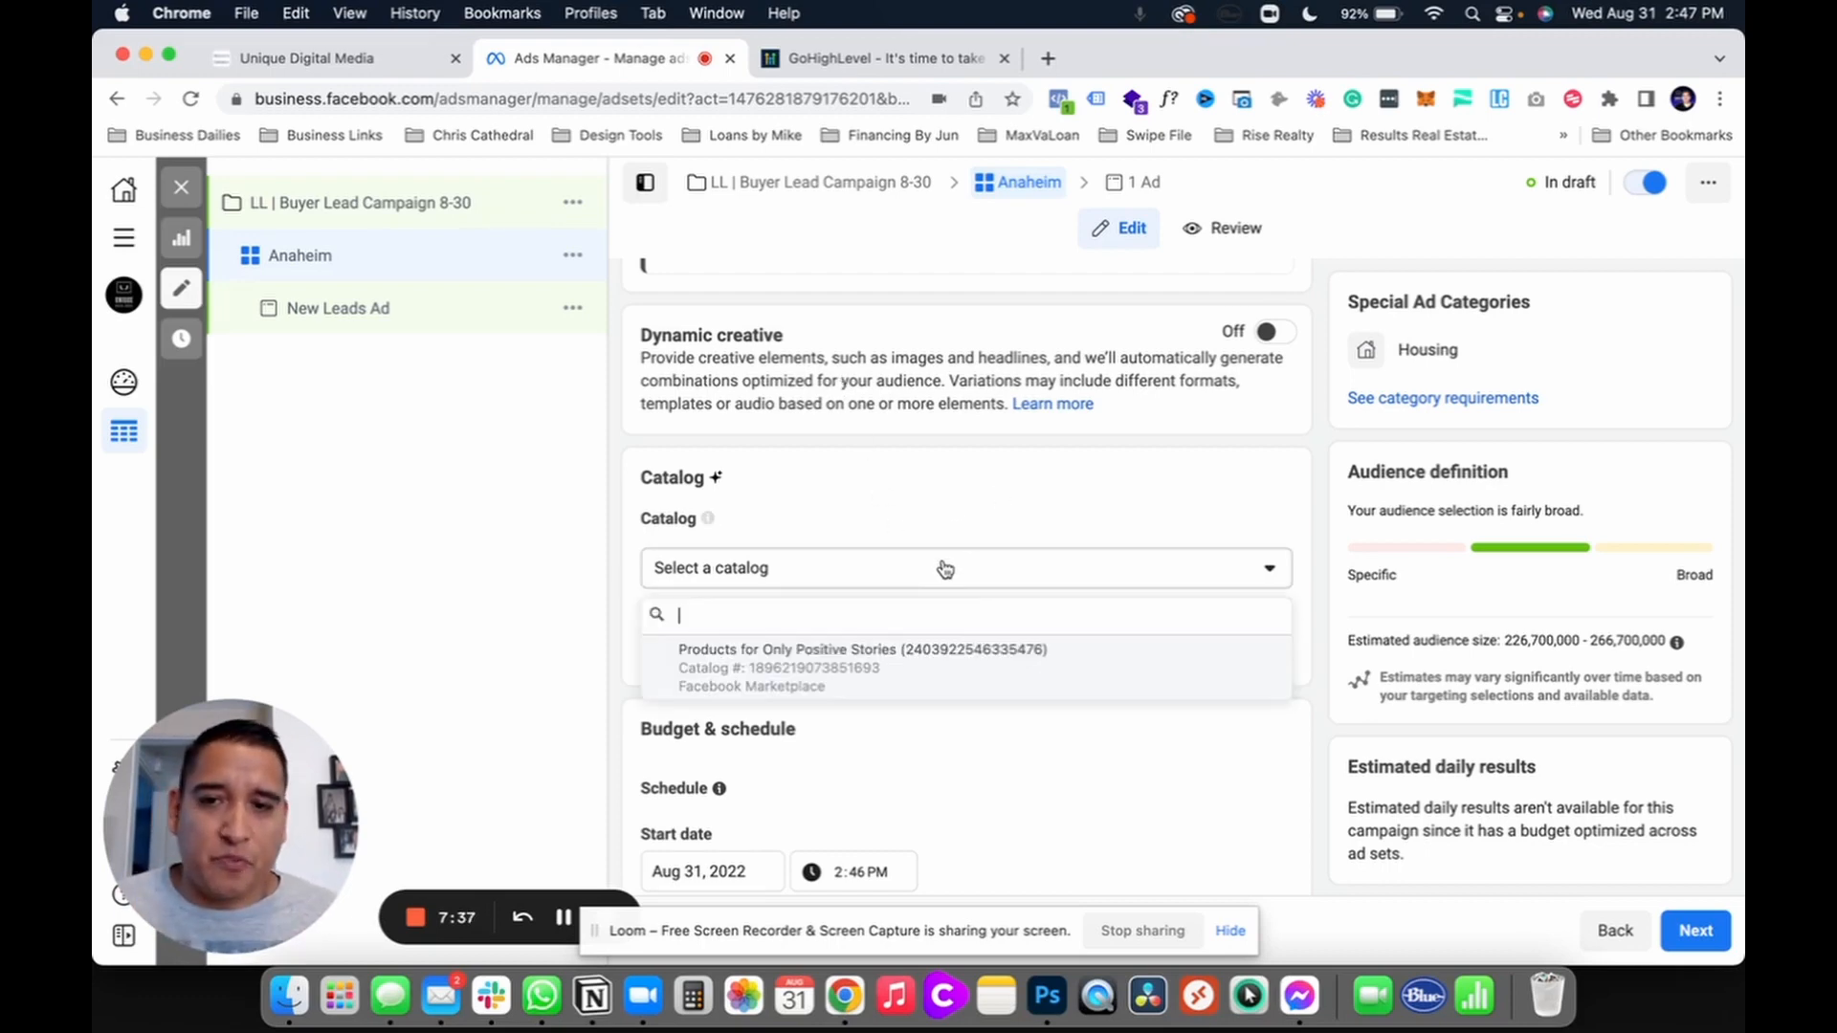
left_click(779, 574)
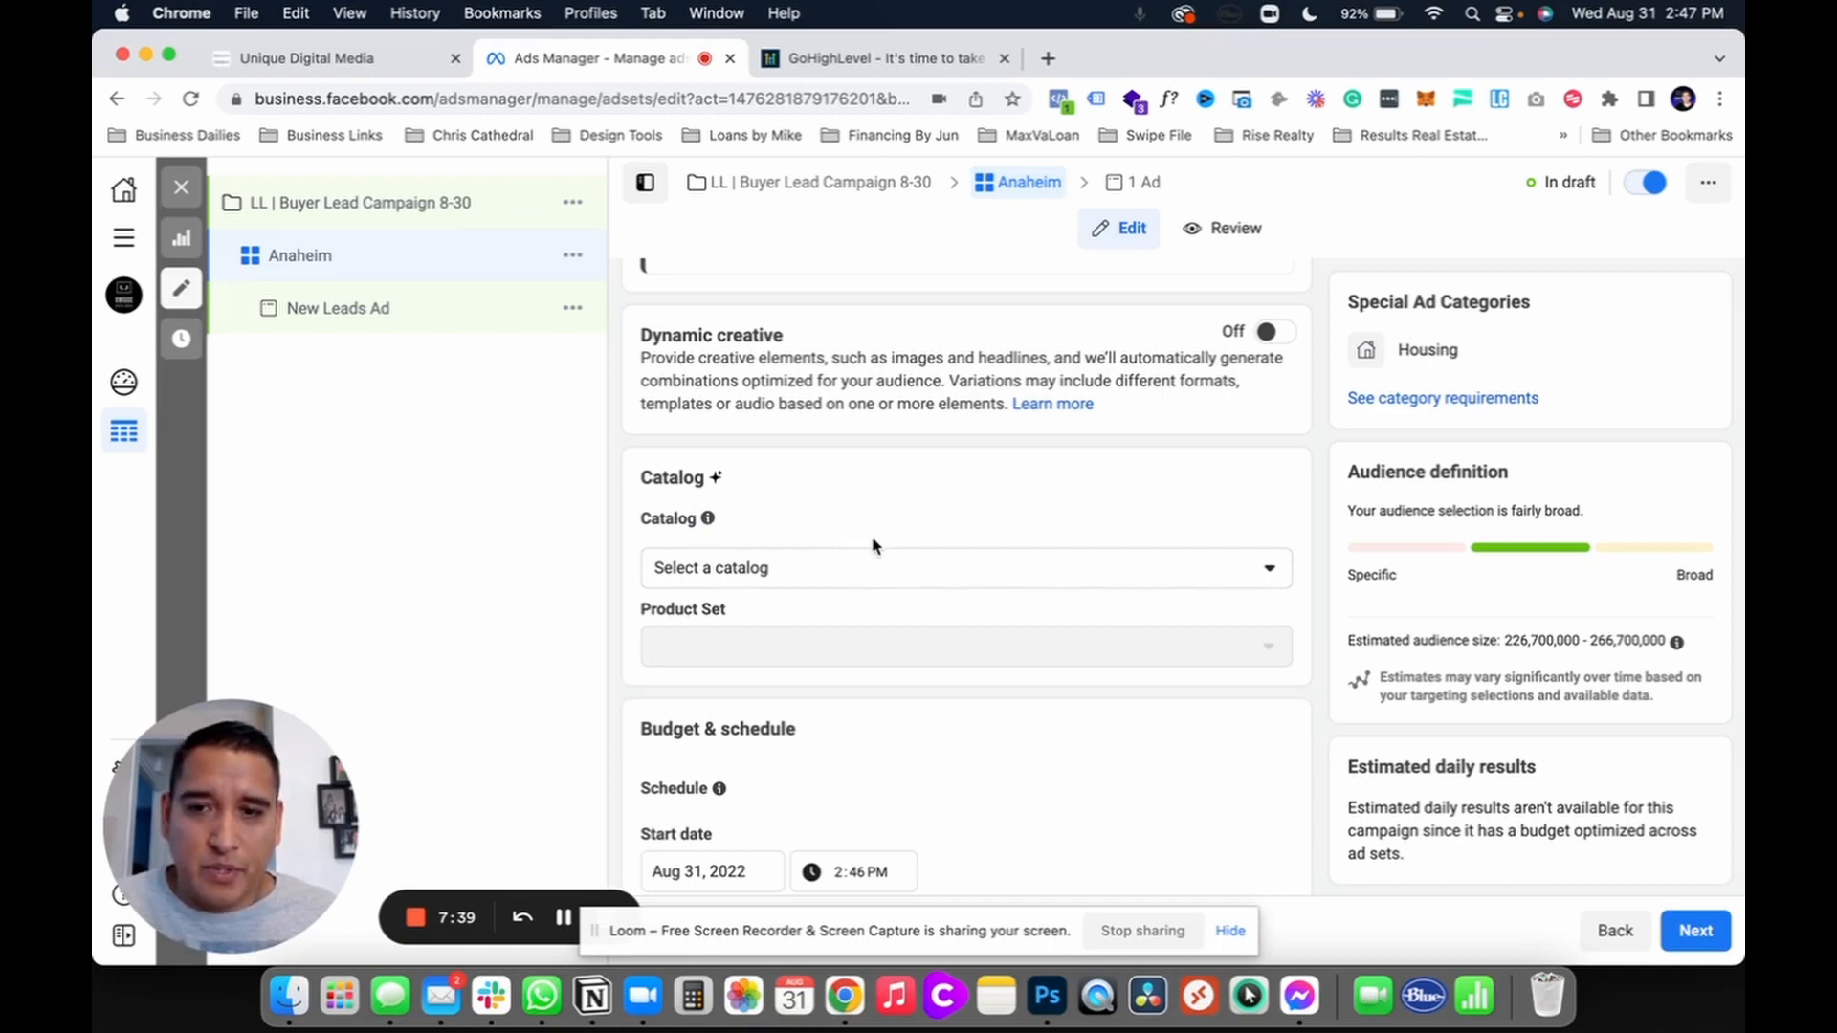
scroll(873, 546, "down", 5)
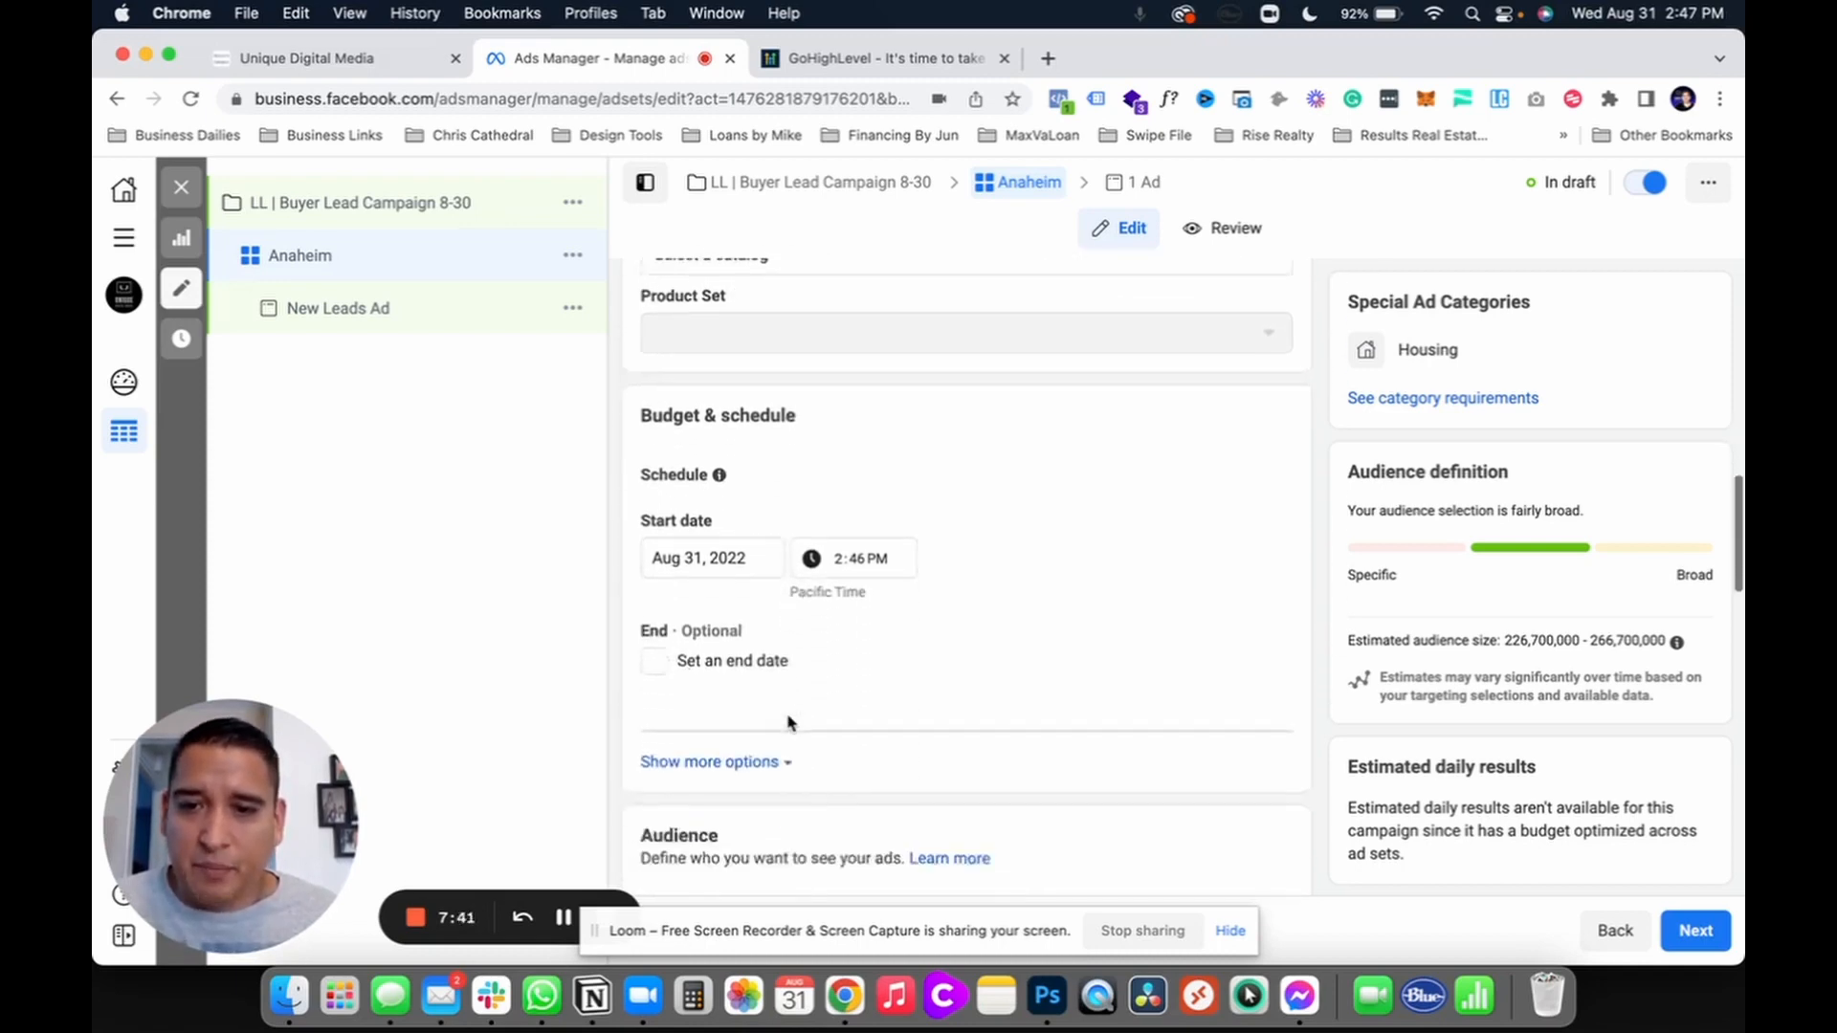
scroll(789, 722, "down", 4)
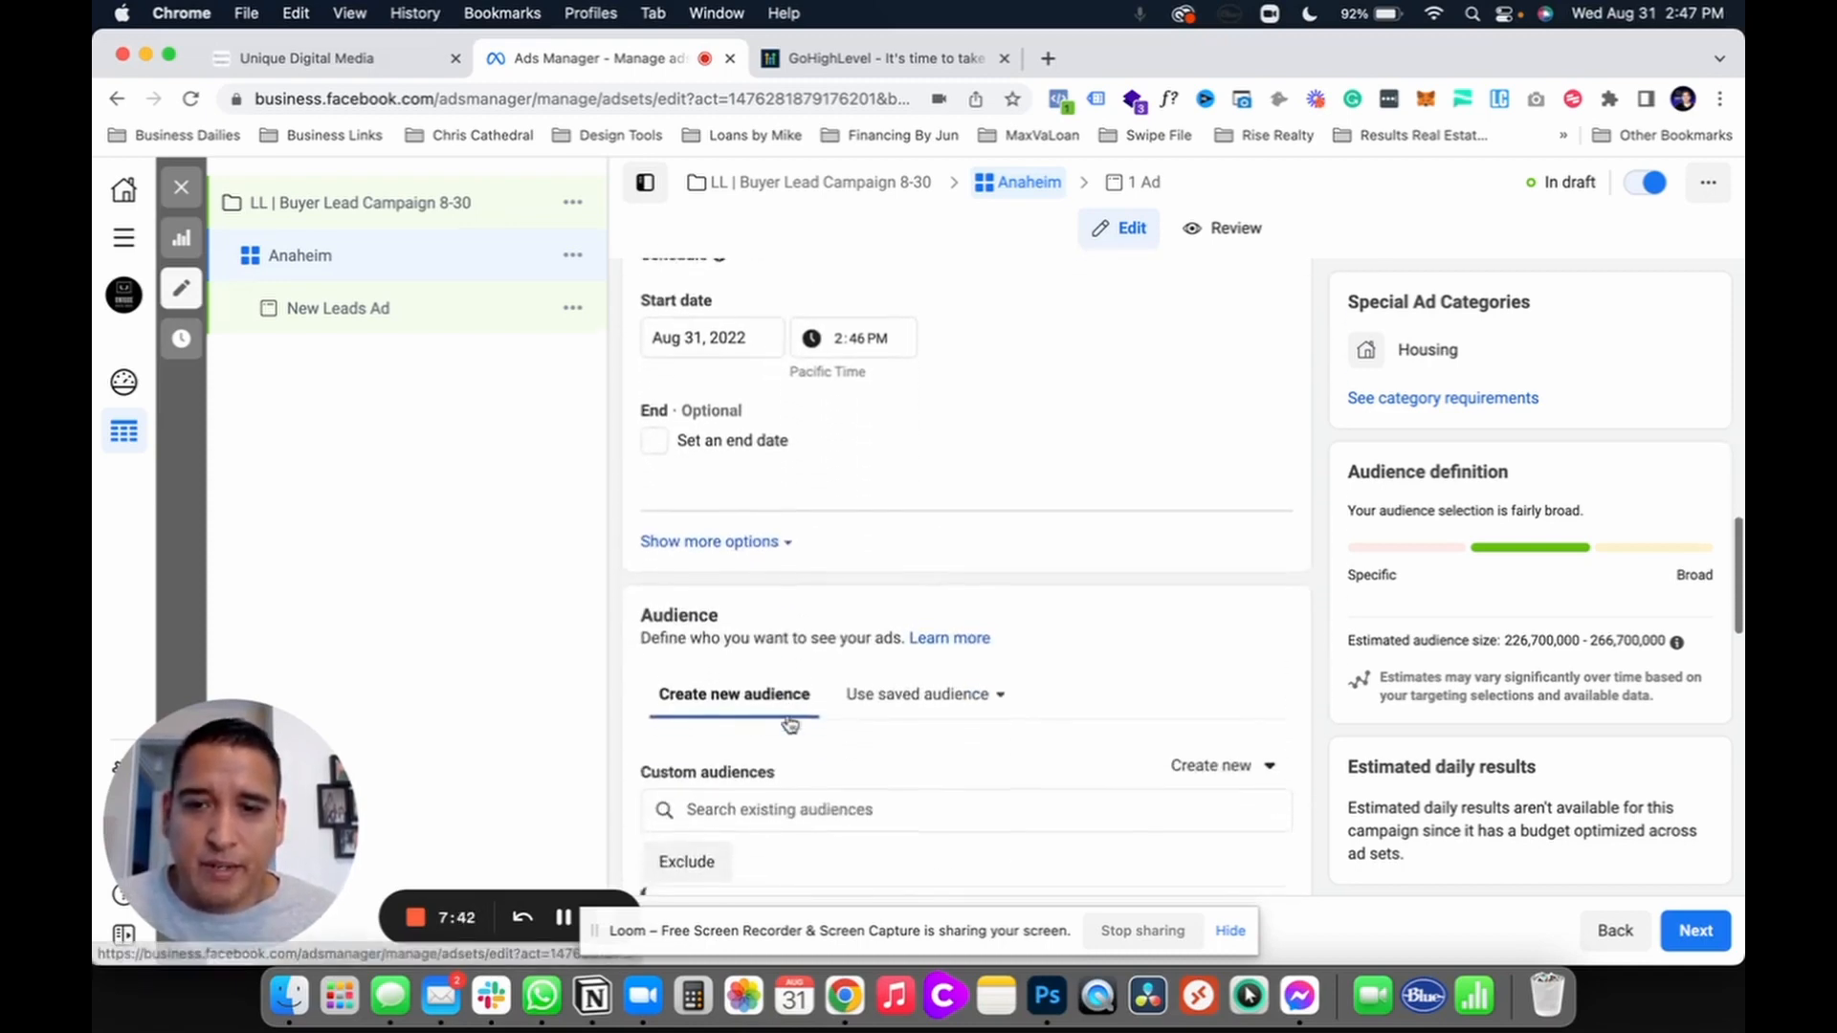
Step: Leave the ad set without an end date or custom audience, then edit its Locations
left_click(656, 433)
left_click(656, 434)
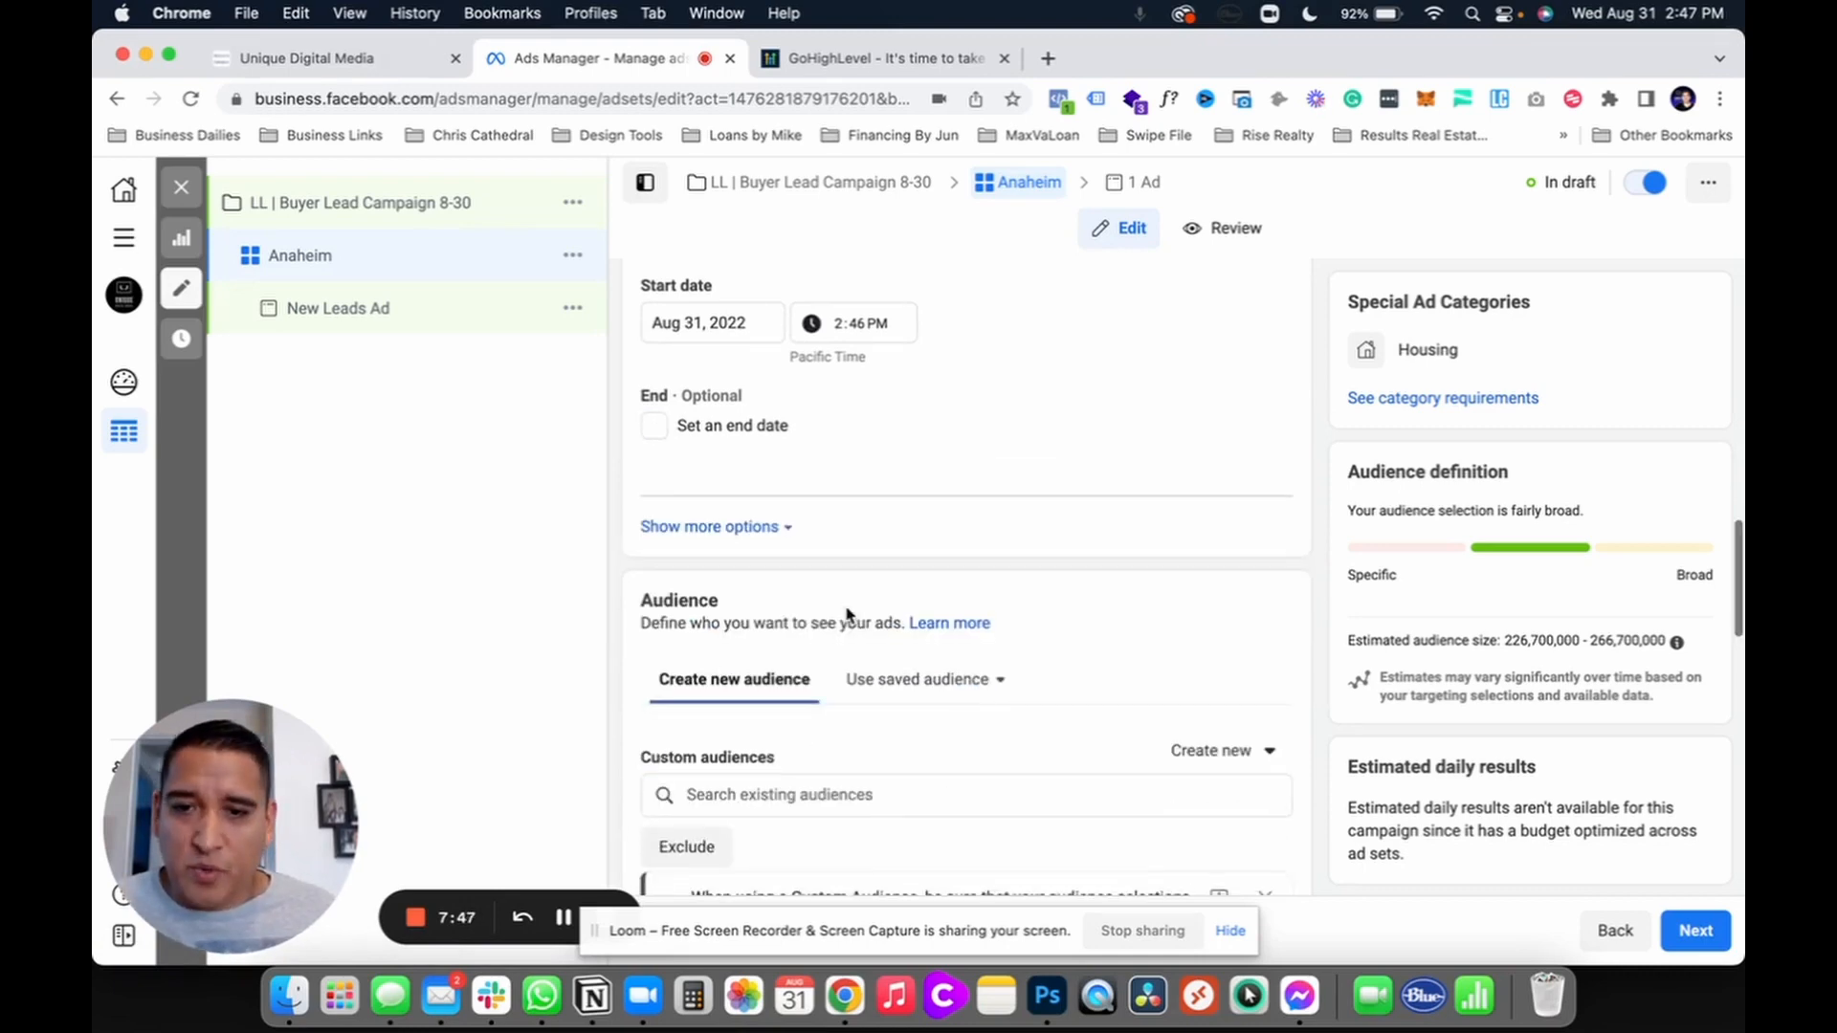
scroll(845, 614, "down", 3)
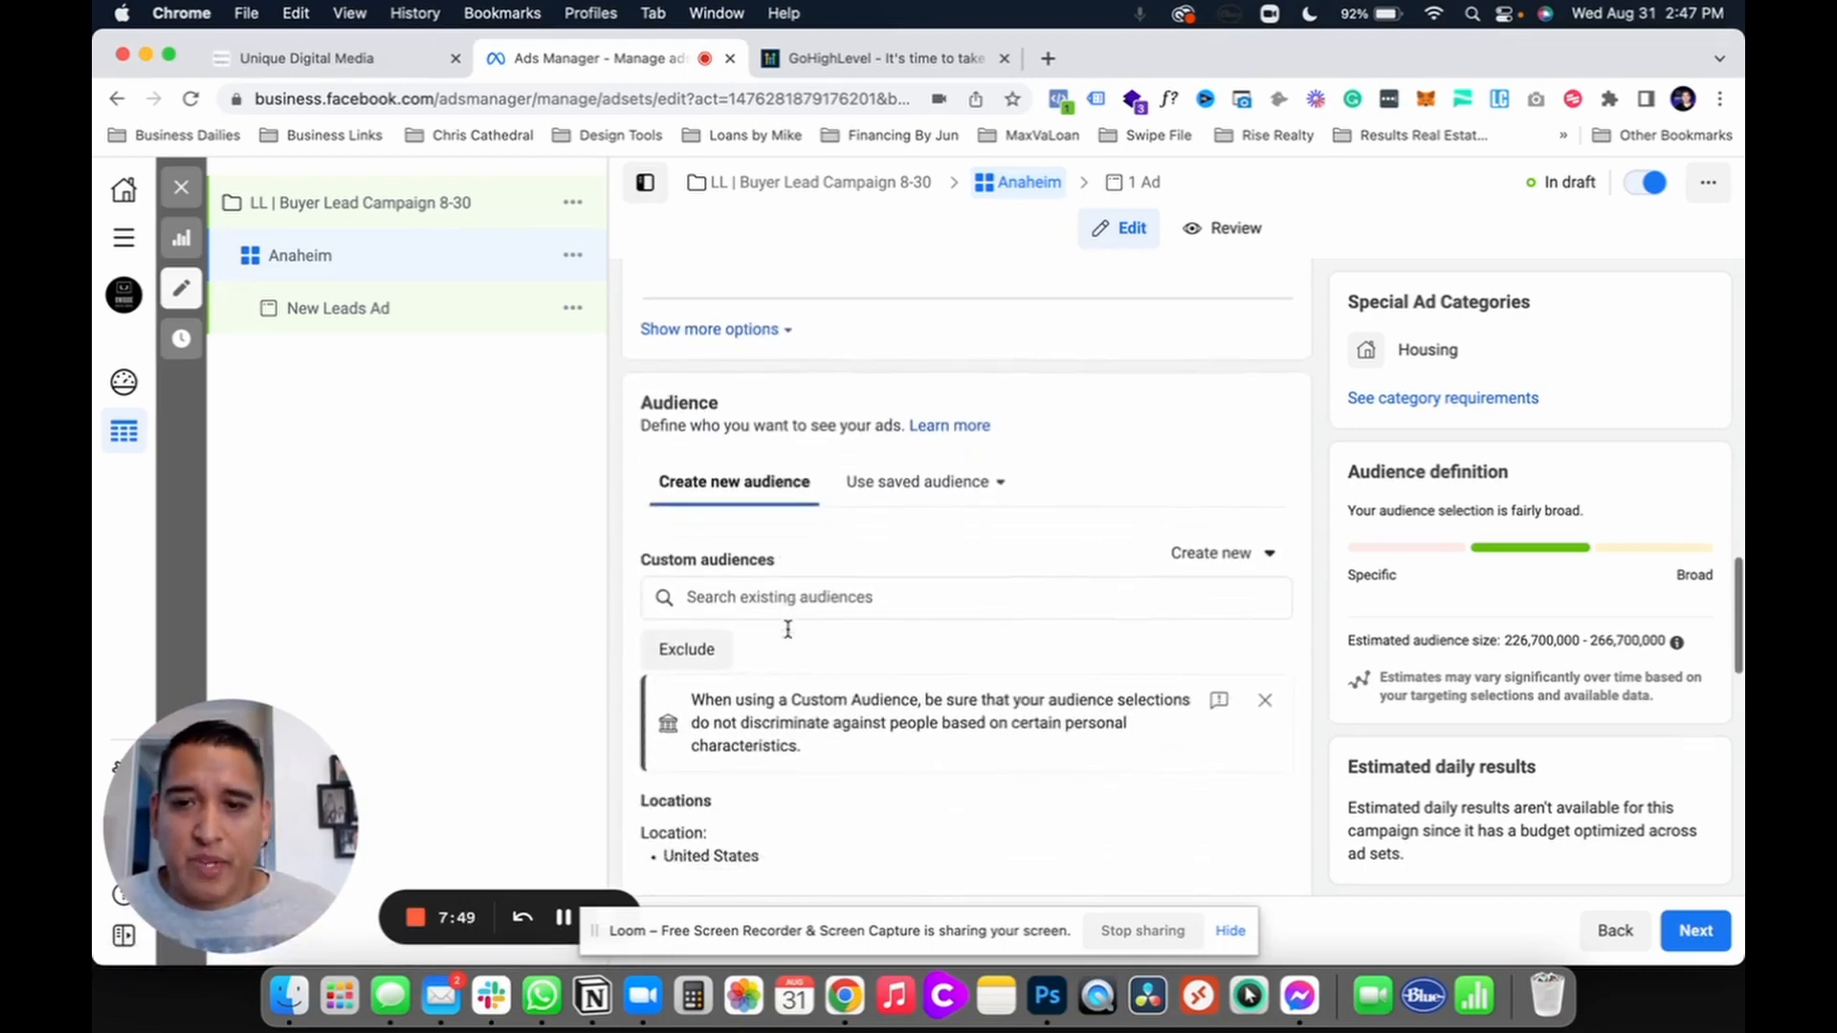
scroll(787, 629, "down", 2)
left_click(740, 463)
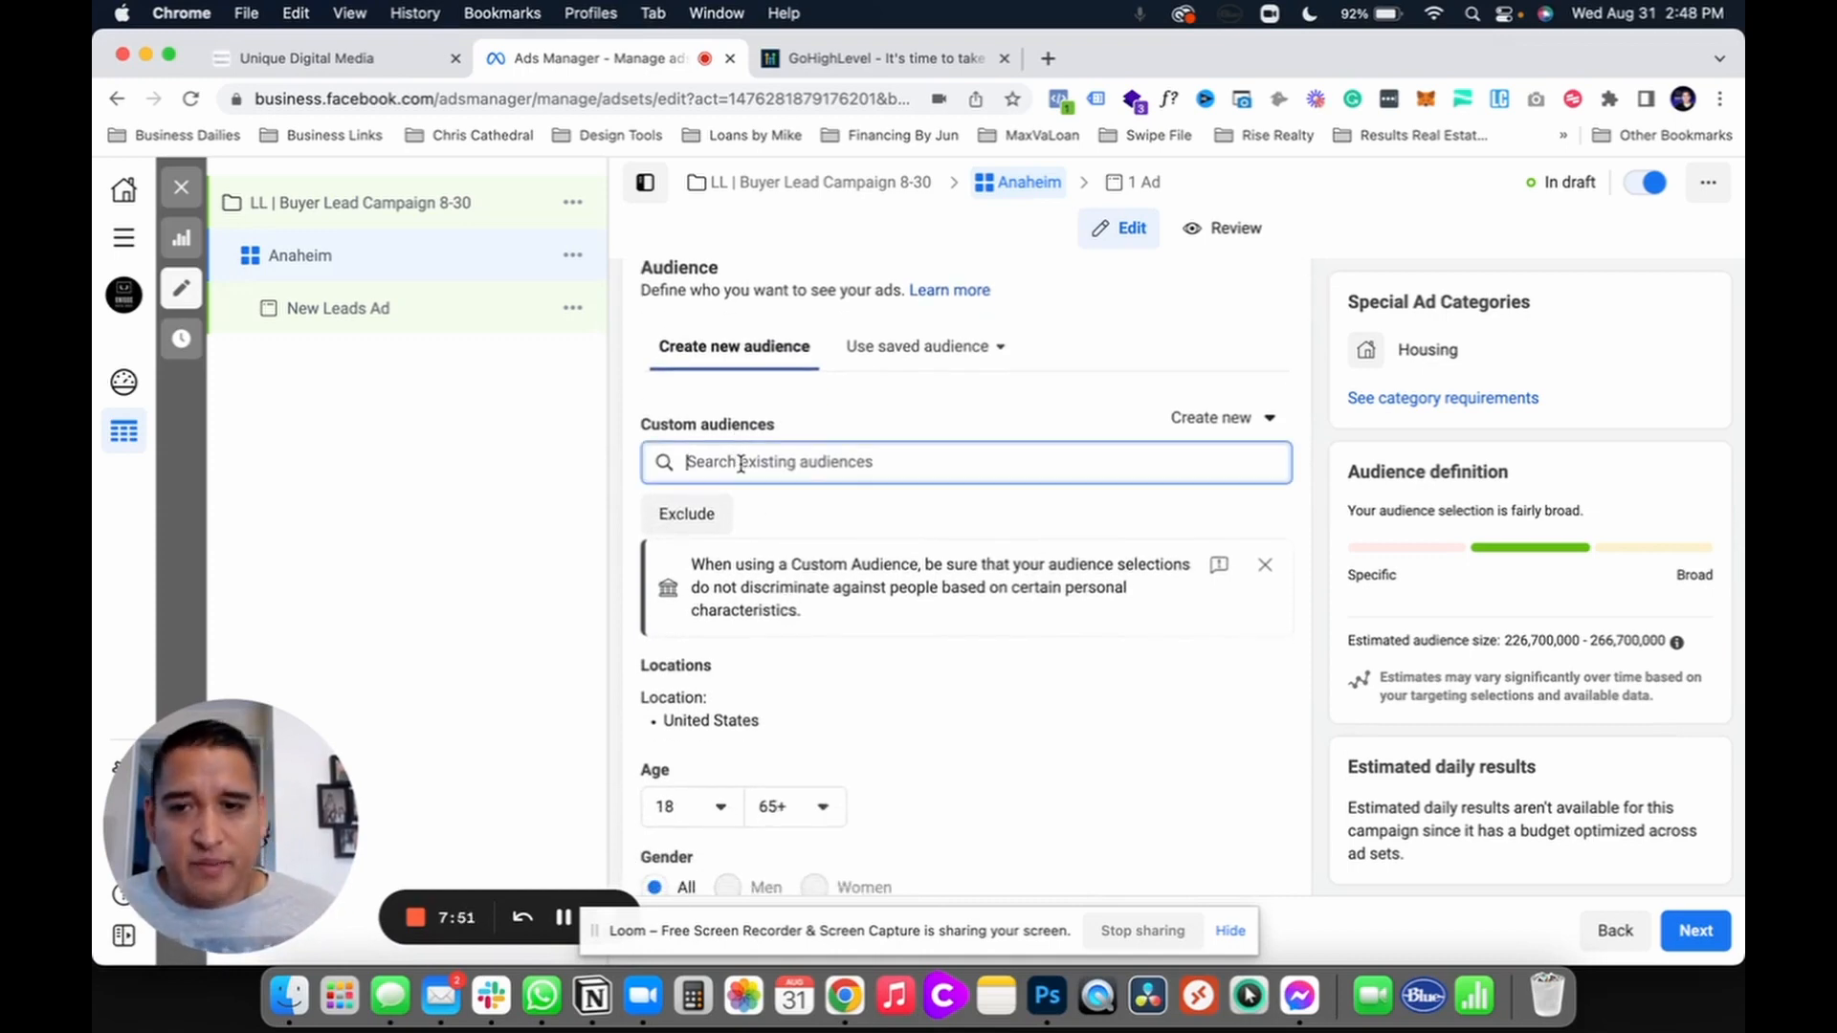
left_click(629, 466)
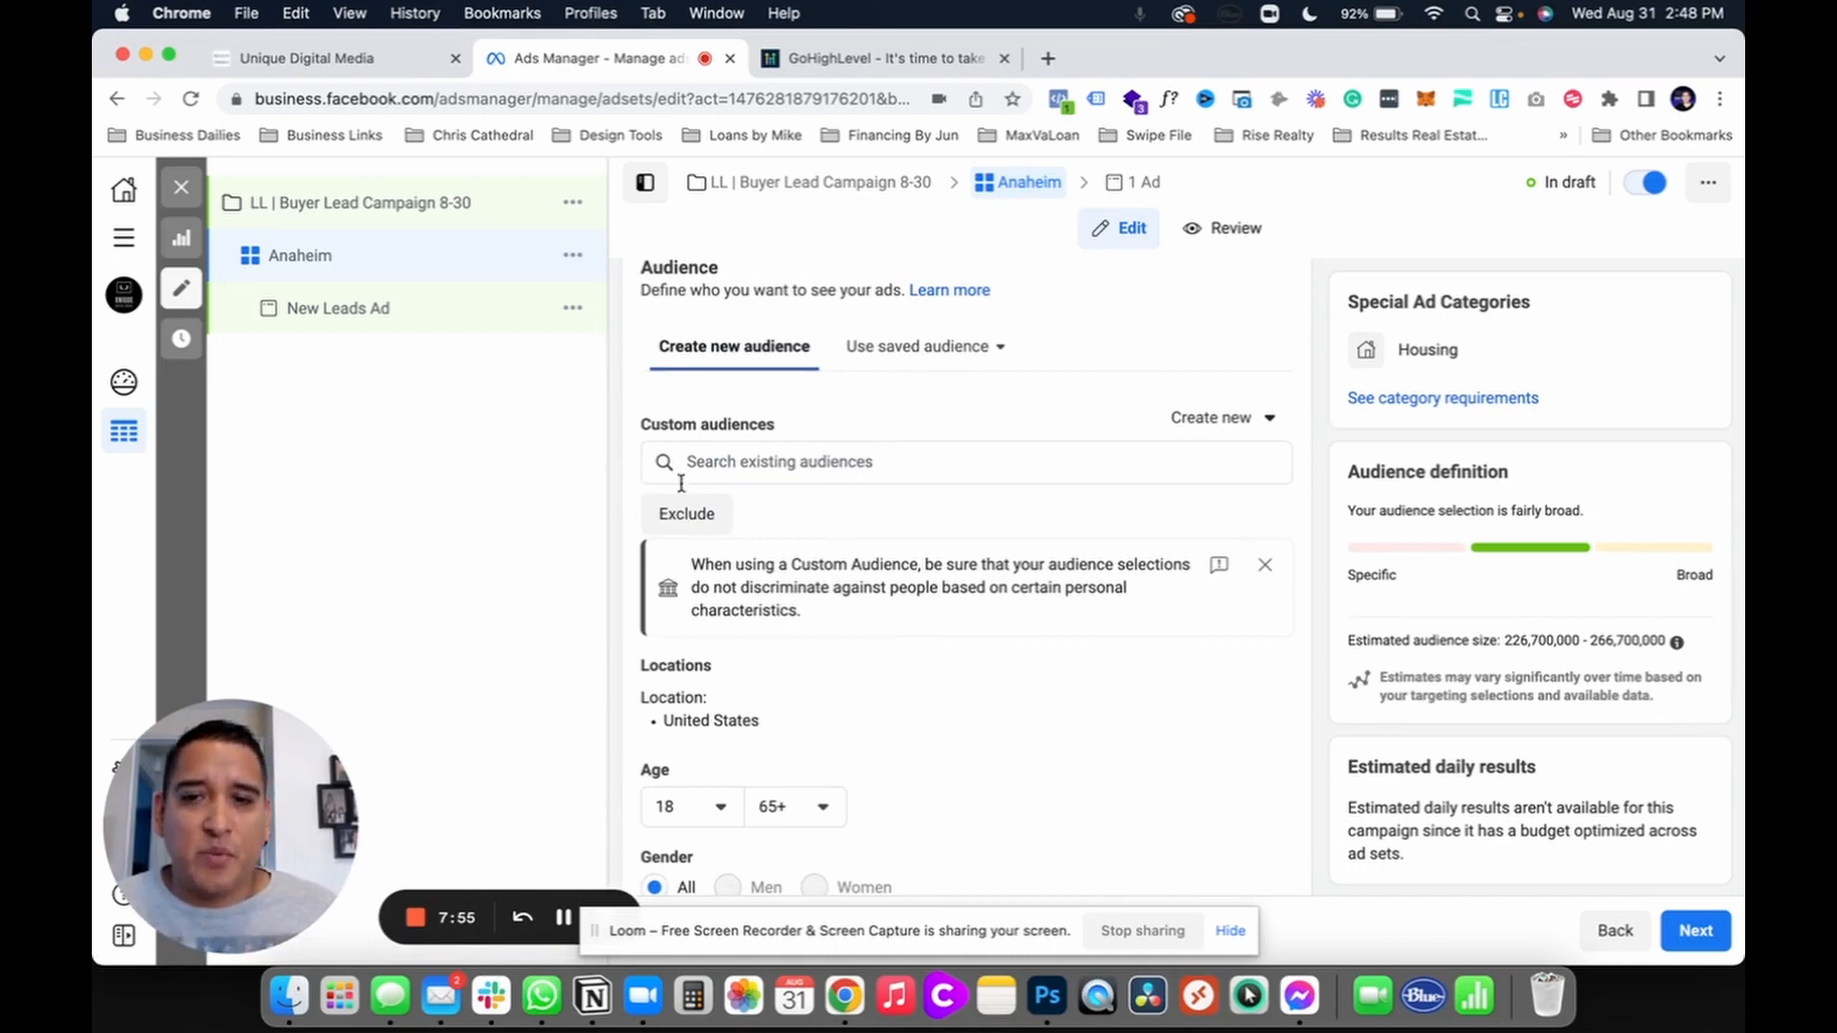
scroll(922, 578, "down", 4)
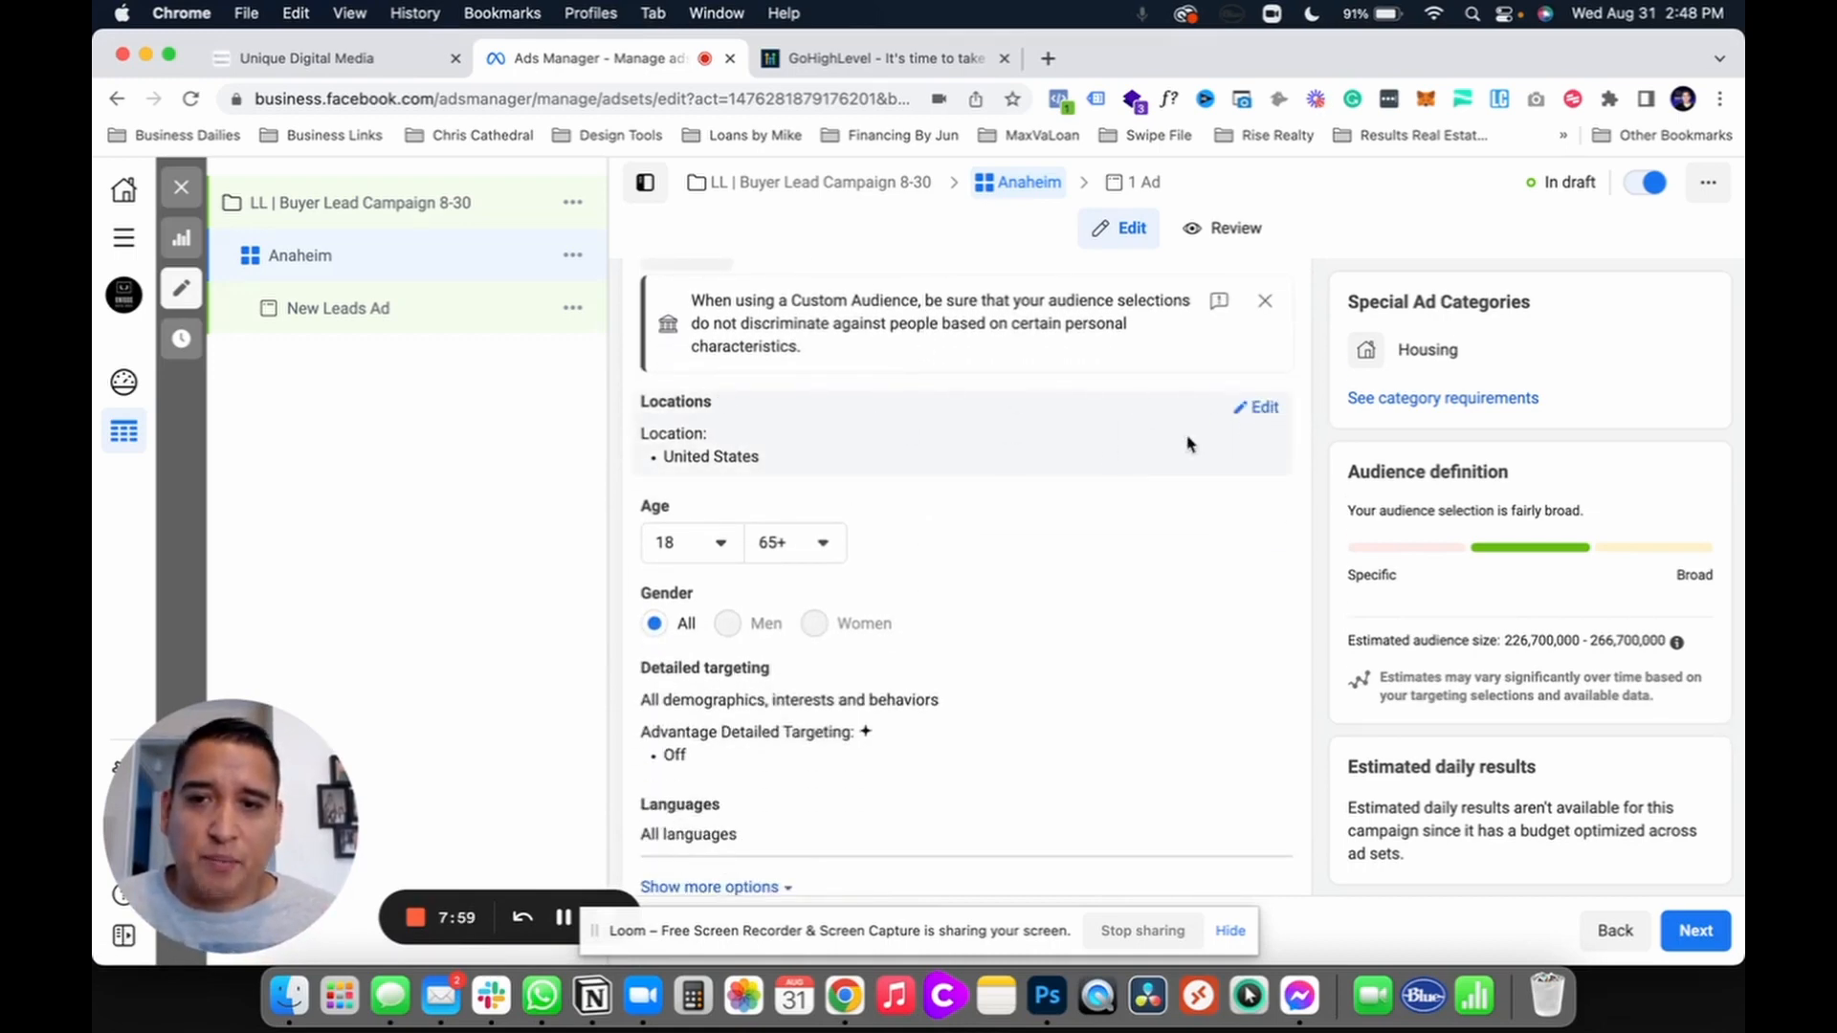
left_click(1265, 409)
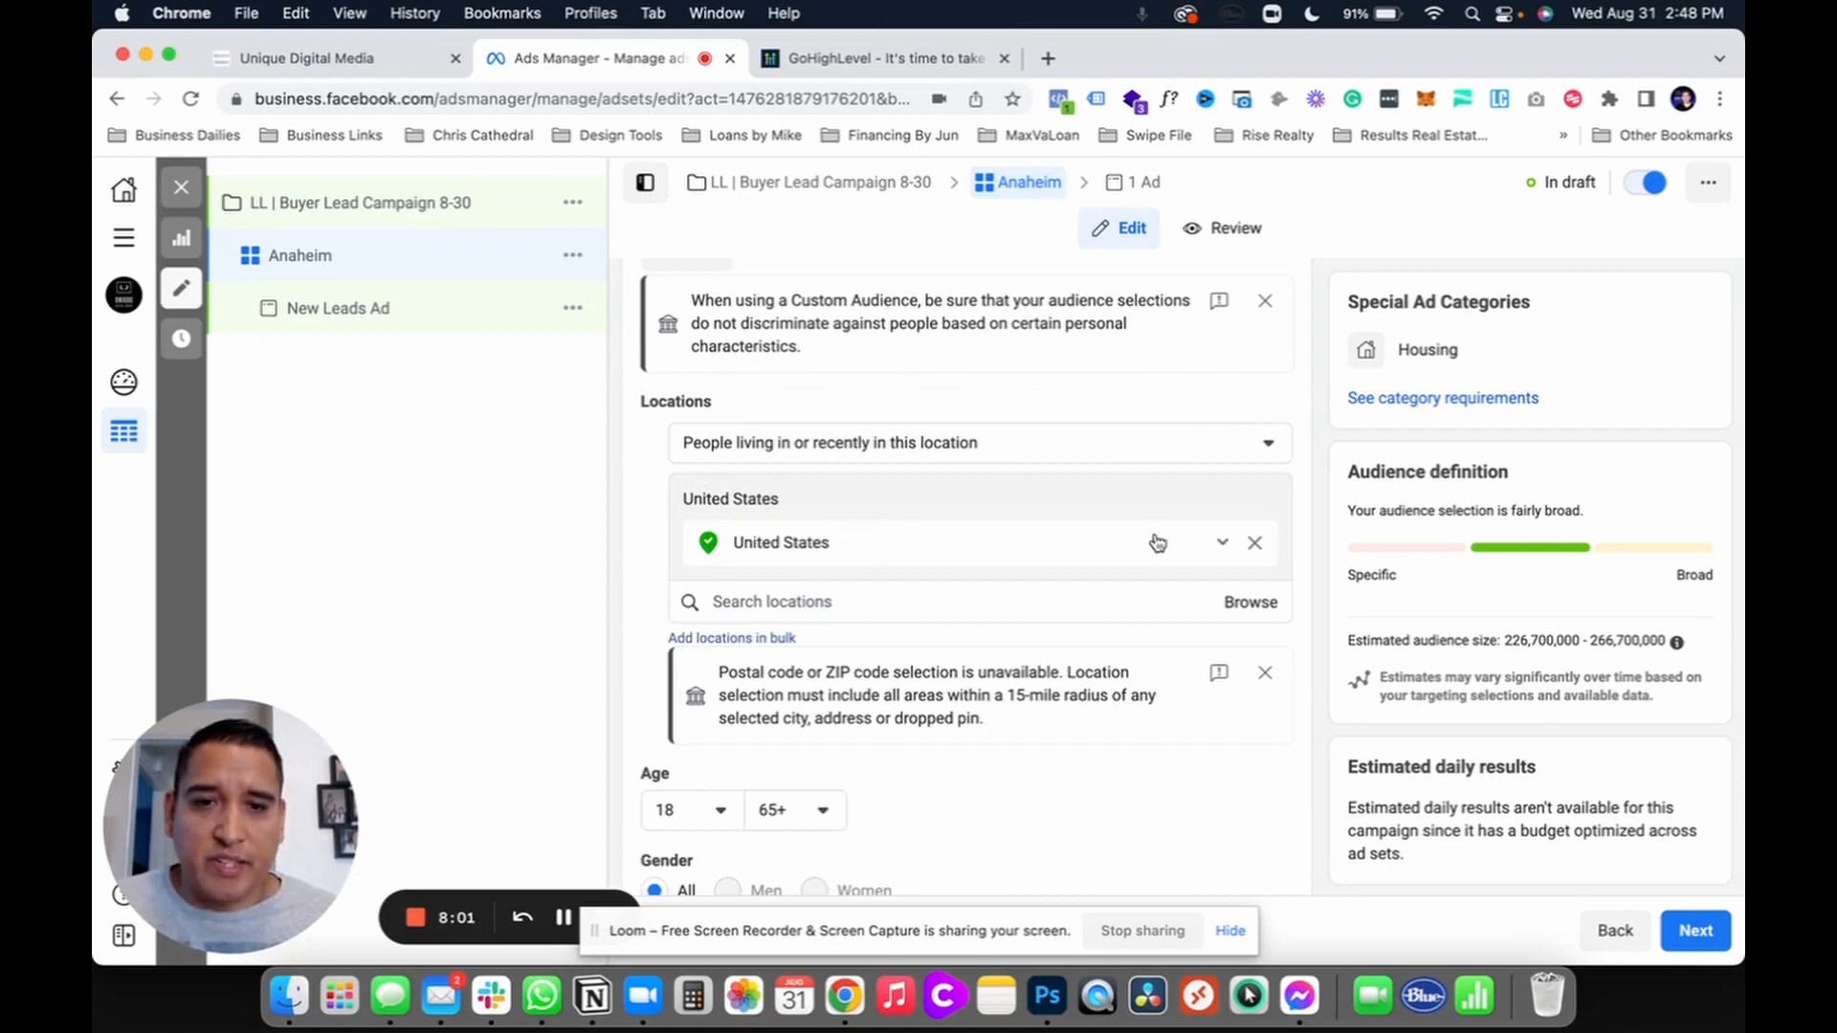
Step: Replace United States with Anaheim, California as the target location
left_click(1255, 542)
left_click(807, 568)
type("anaheim")
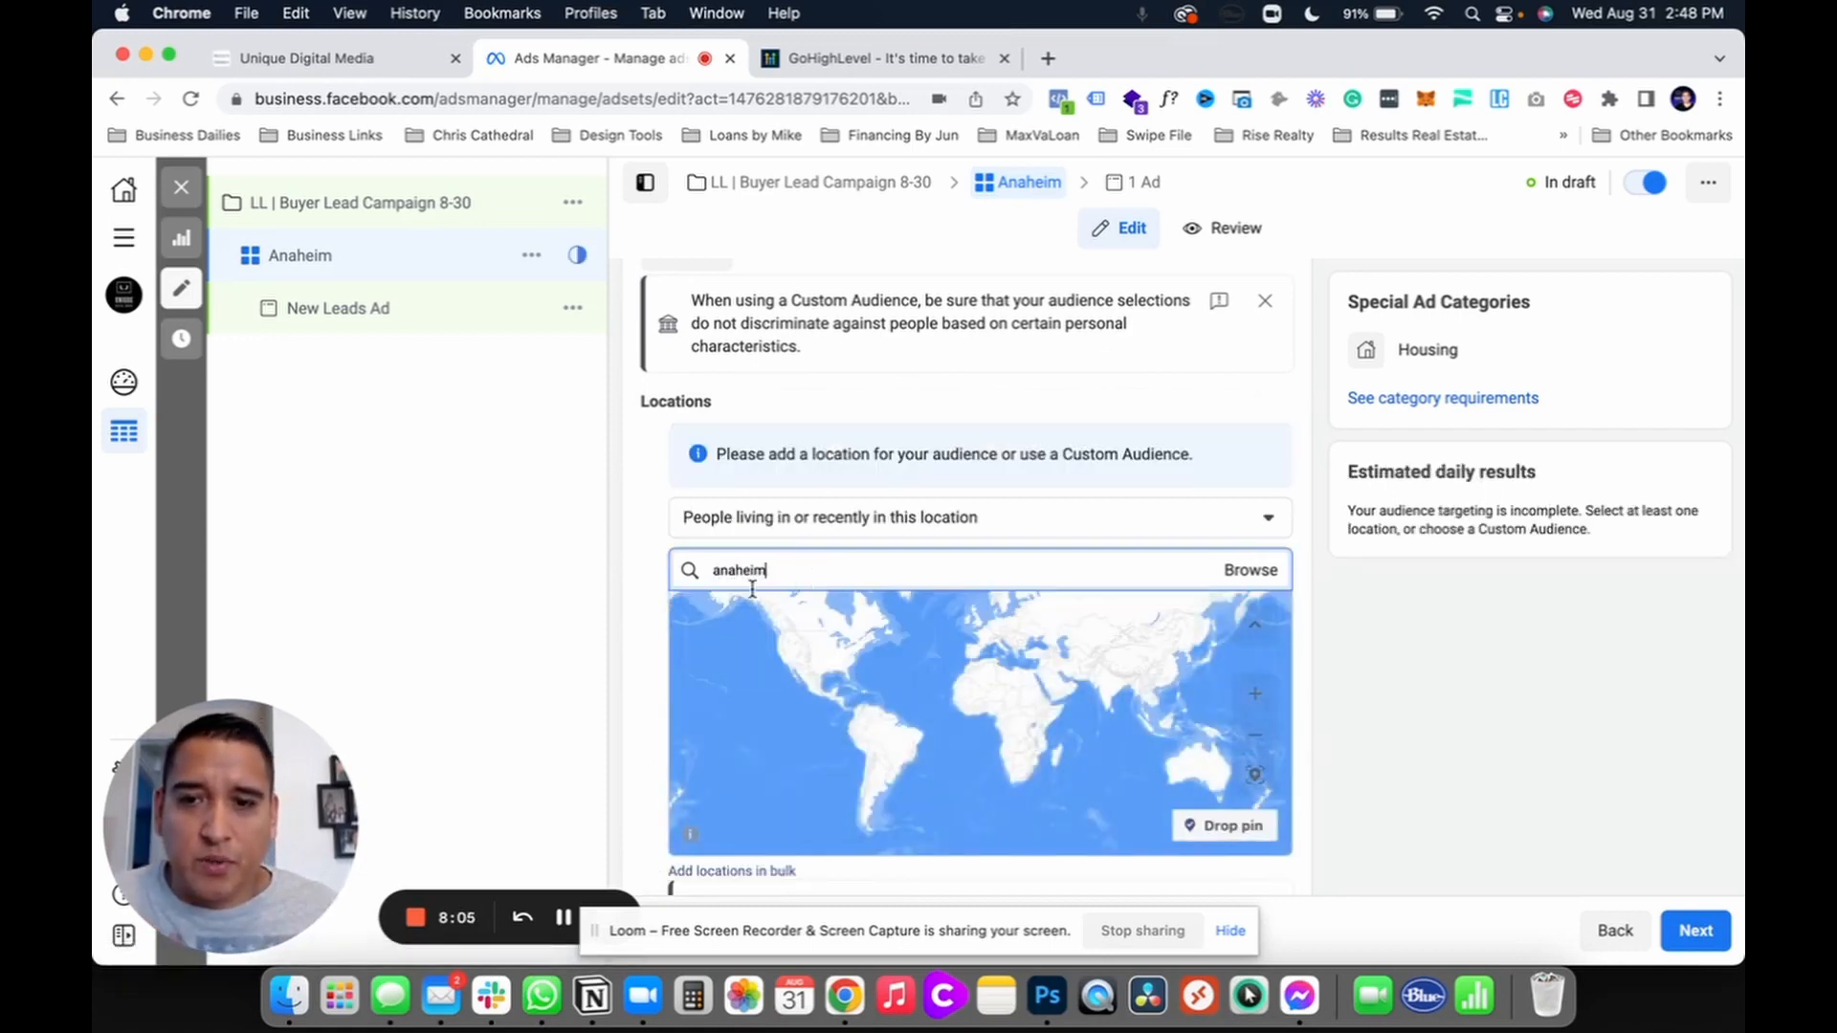
left_click(780, 616)
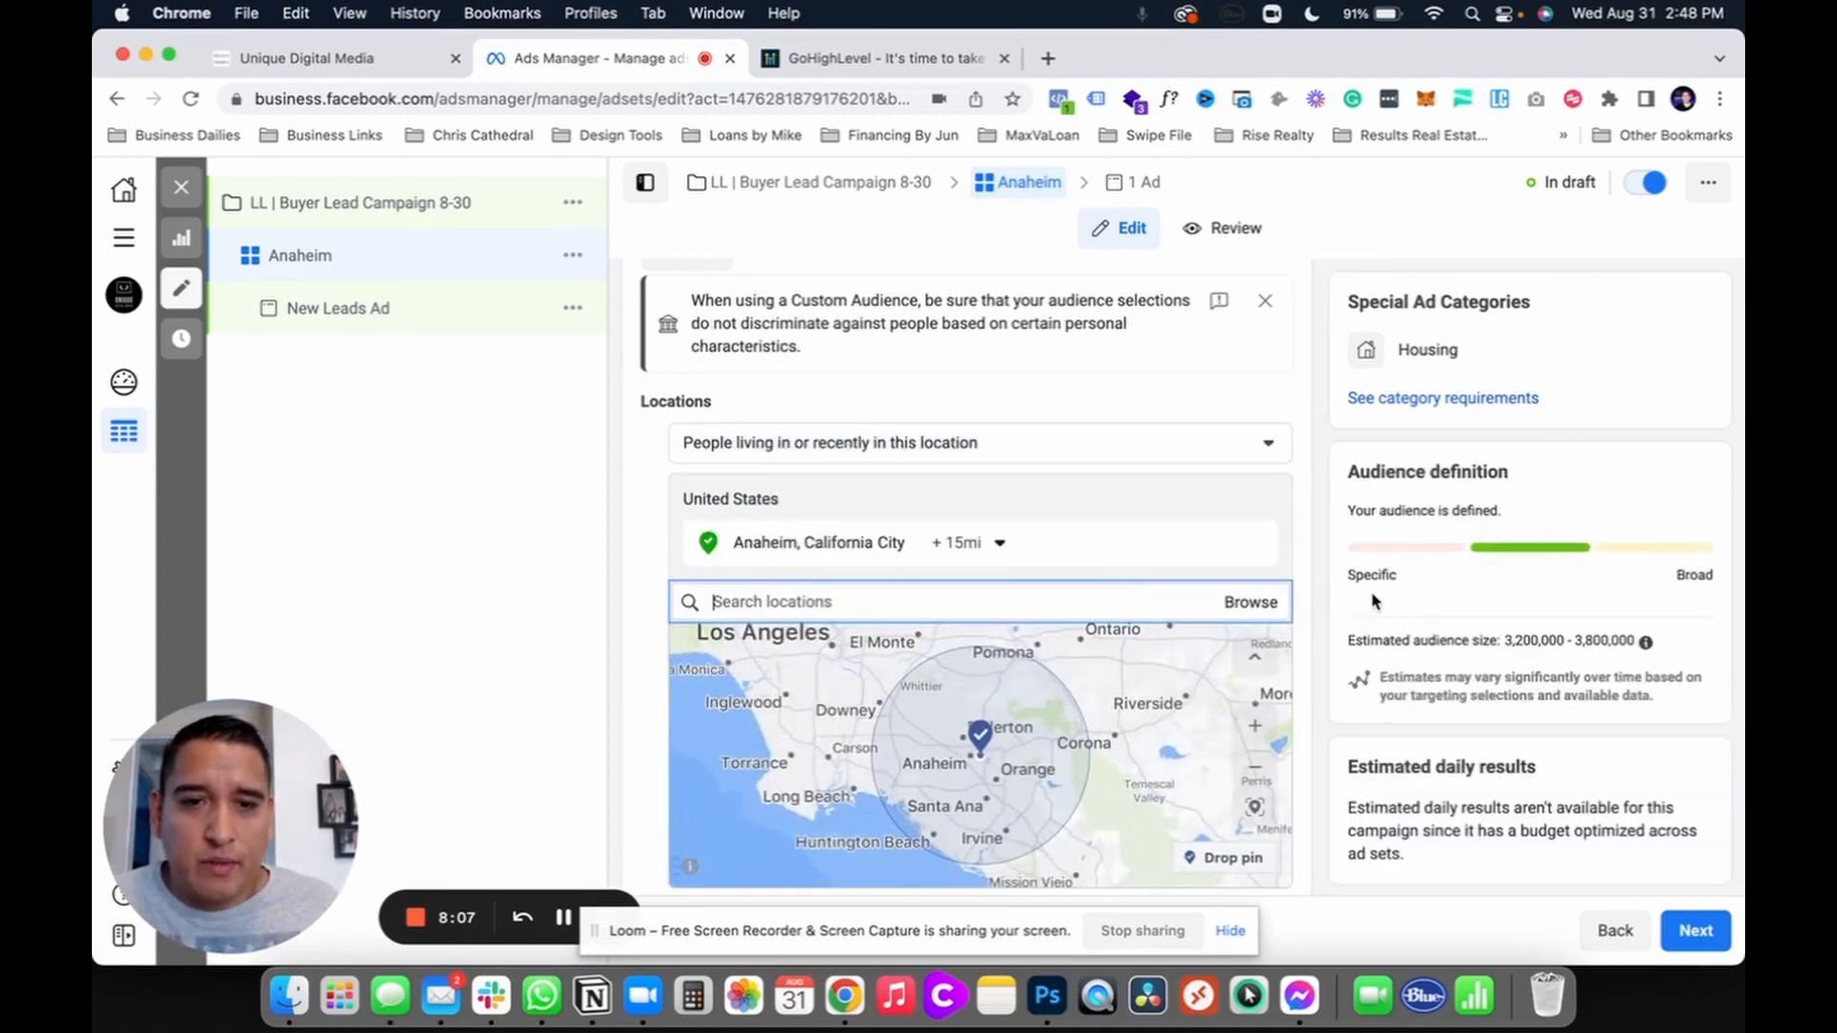
Step: Keep the 15-mile radius around Anaheim and review the audience's ages 18–65+ and all genders
scroll(1307, 634, "down", 2)
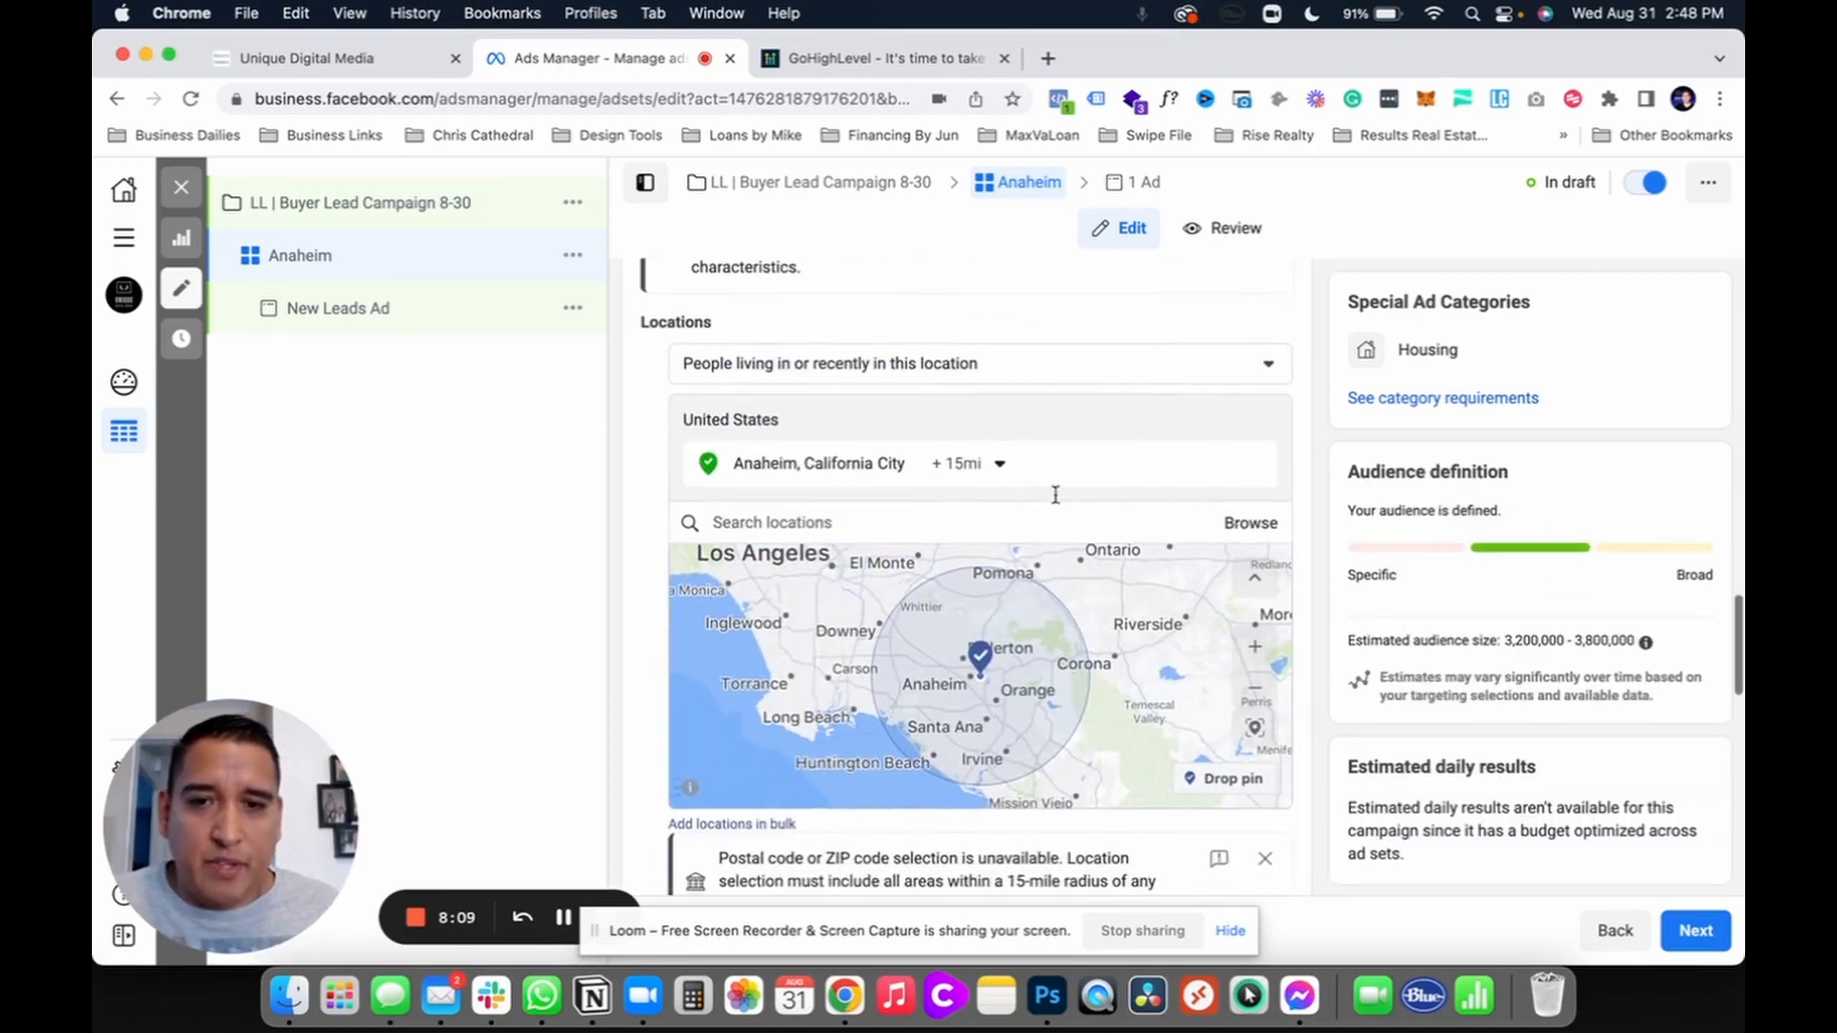
left_click(998, 465)
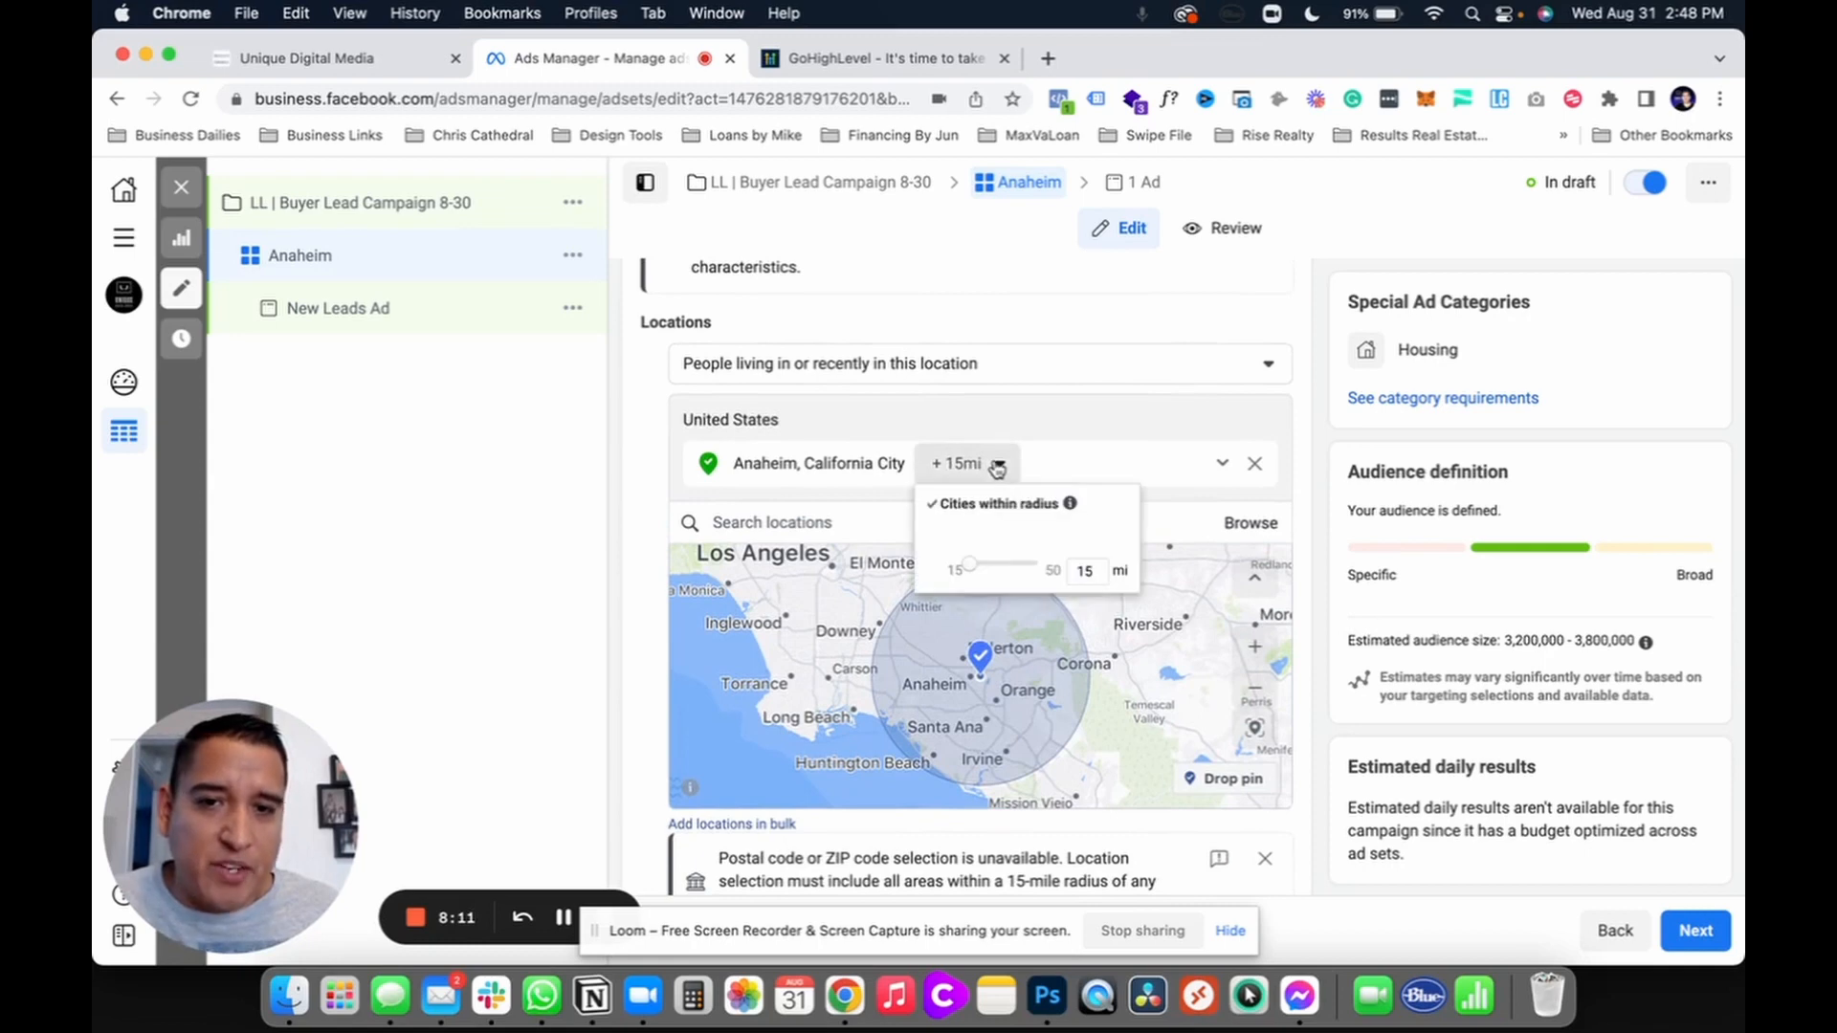
left_click(998, 465)
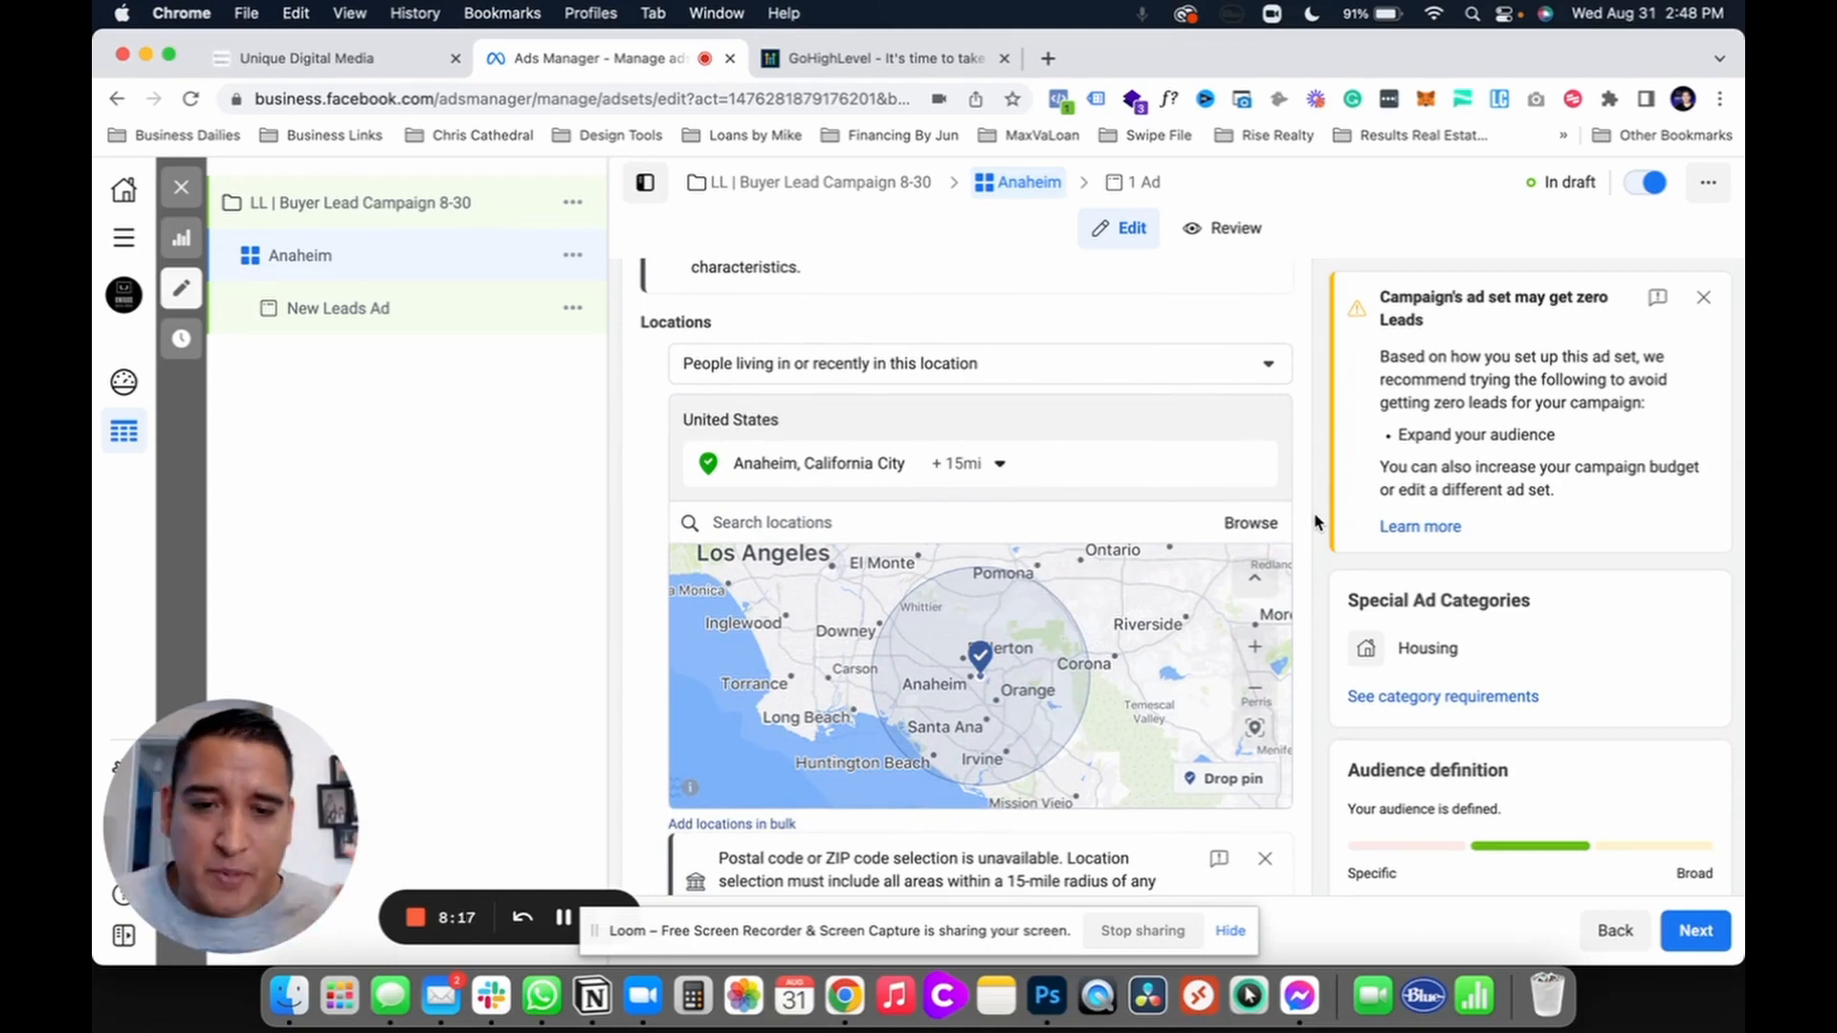
scroll(1316, 529, "down", 4)
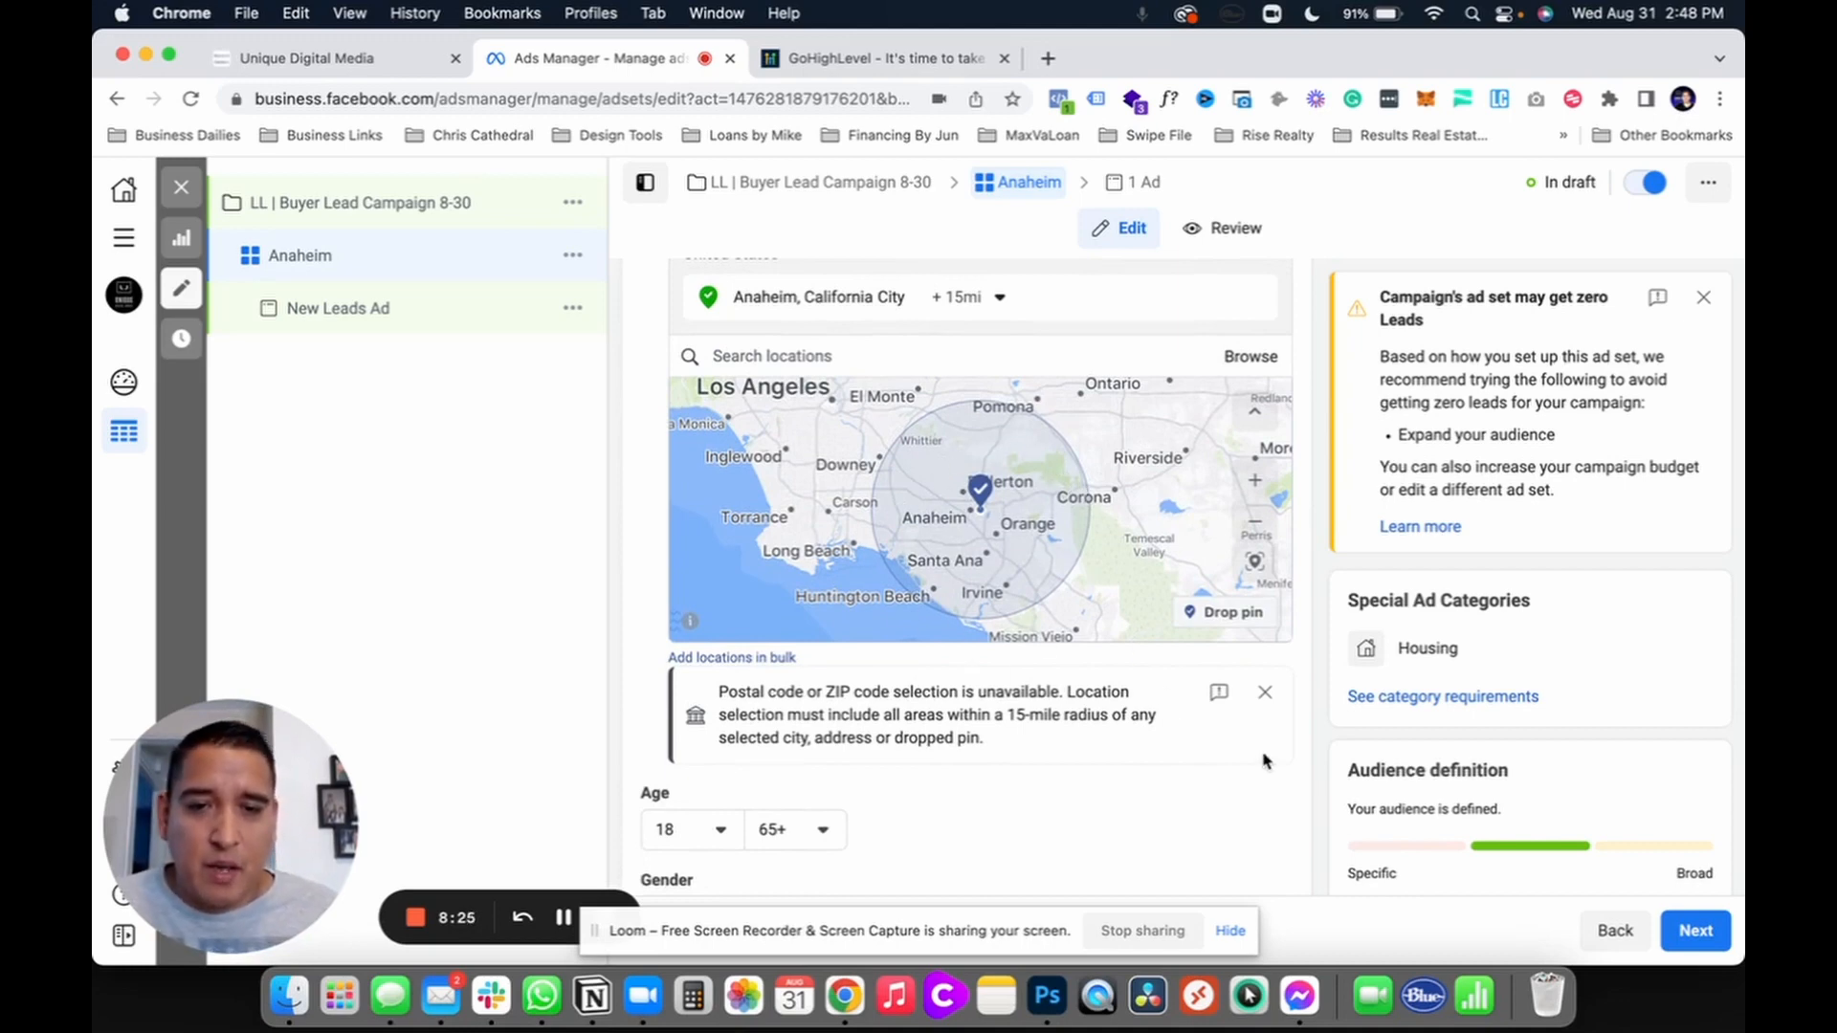
scroll(1298, 774, "down", 2)
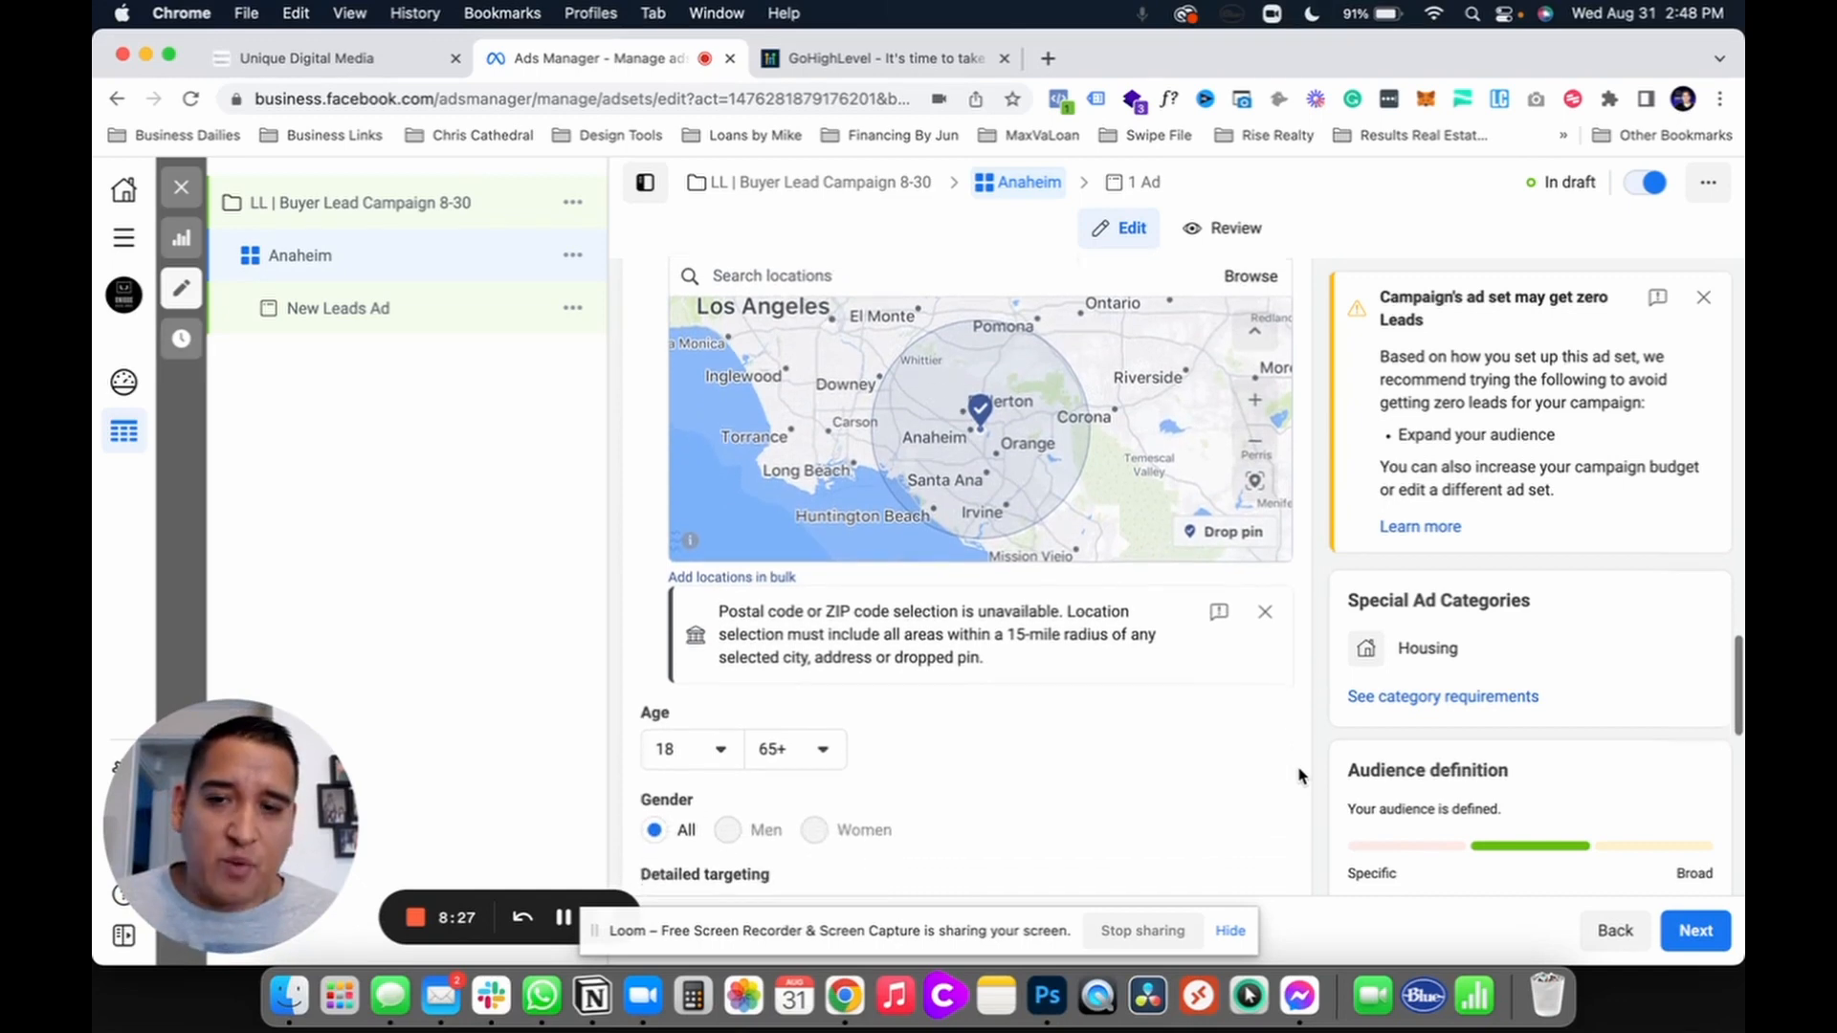
scroll(1298, 775, "down", 1)
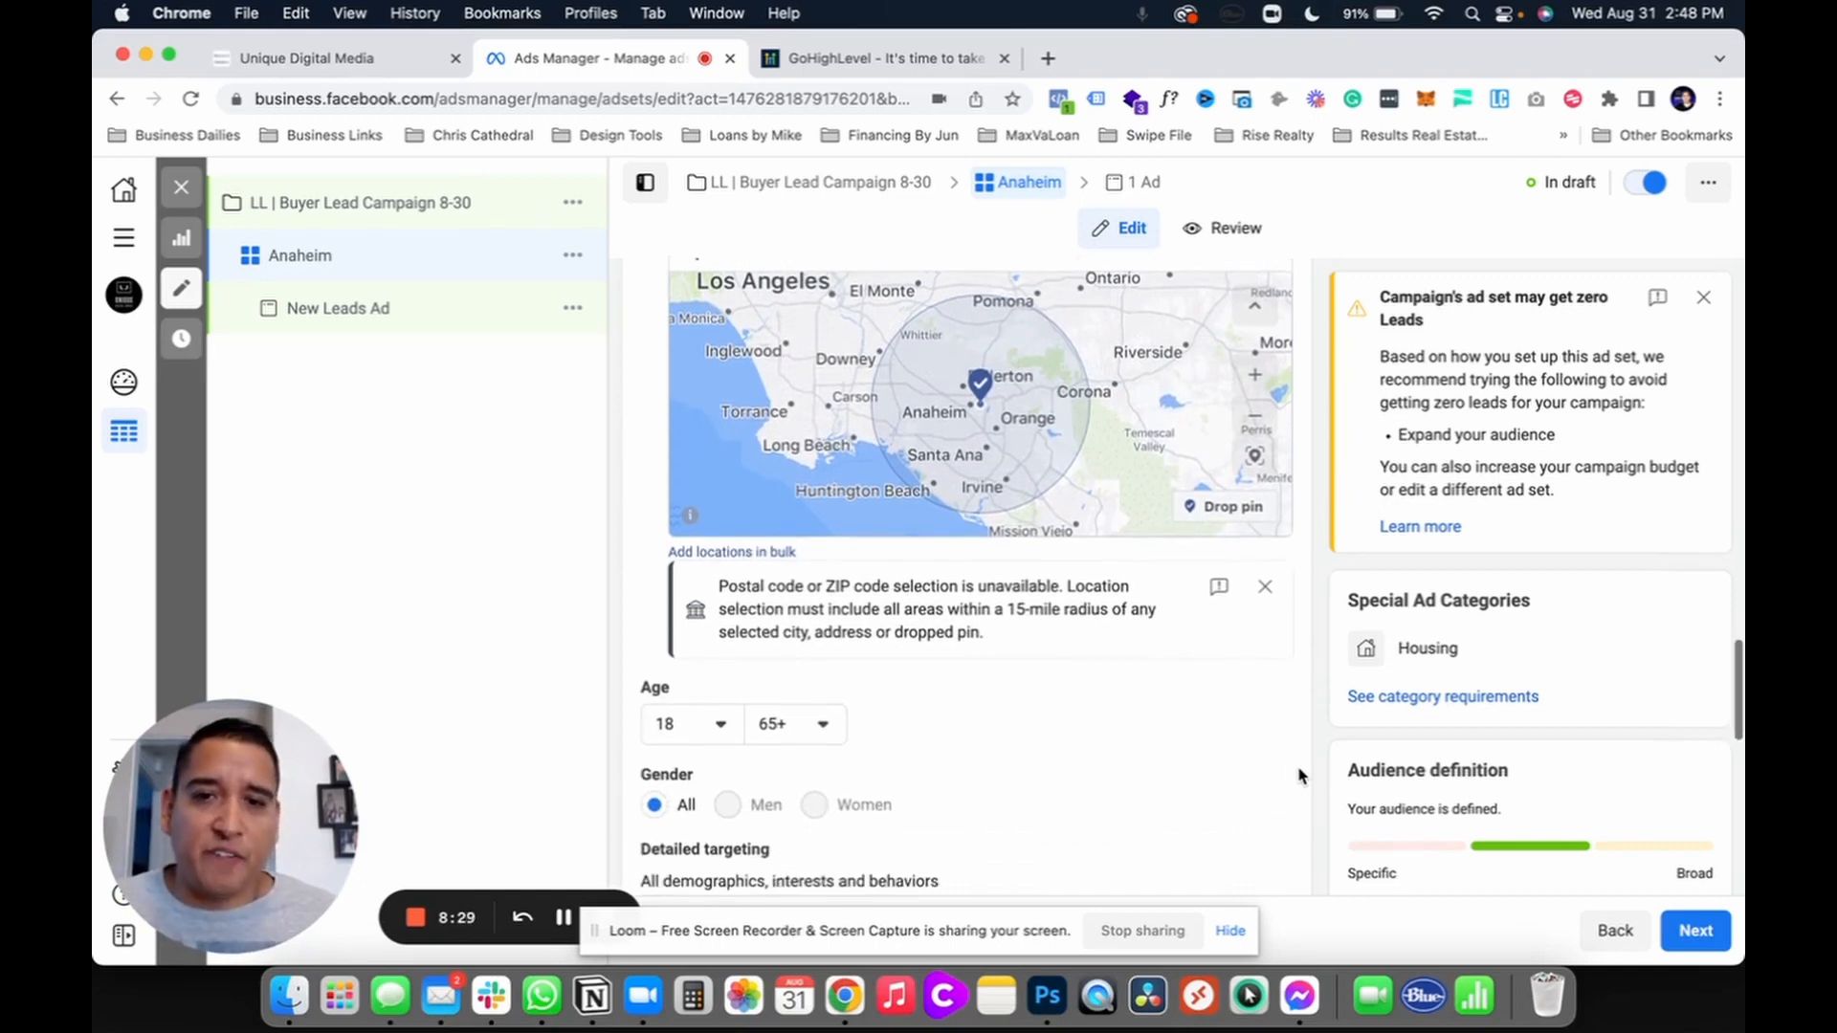
scroll(1298, 775, "down", 5)
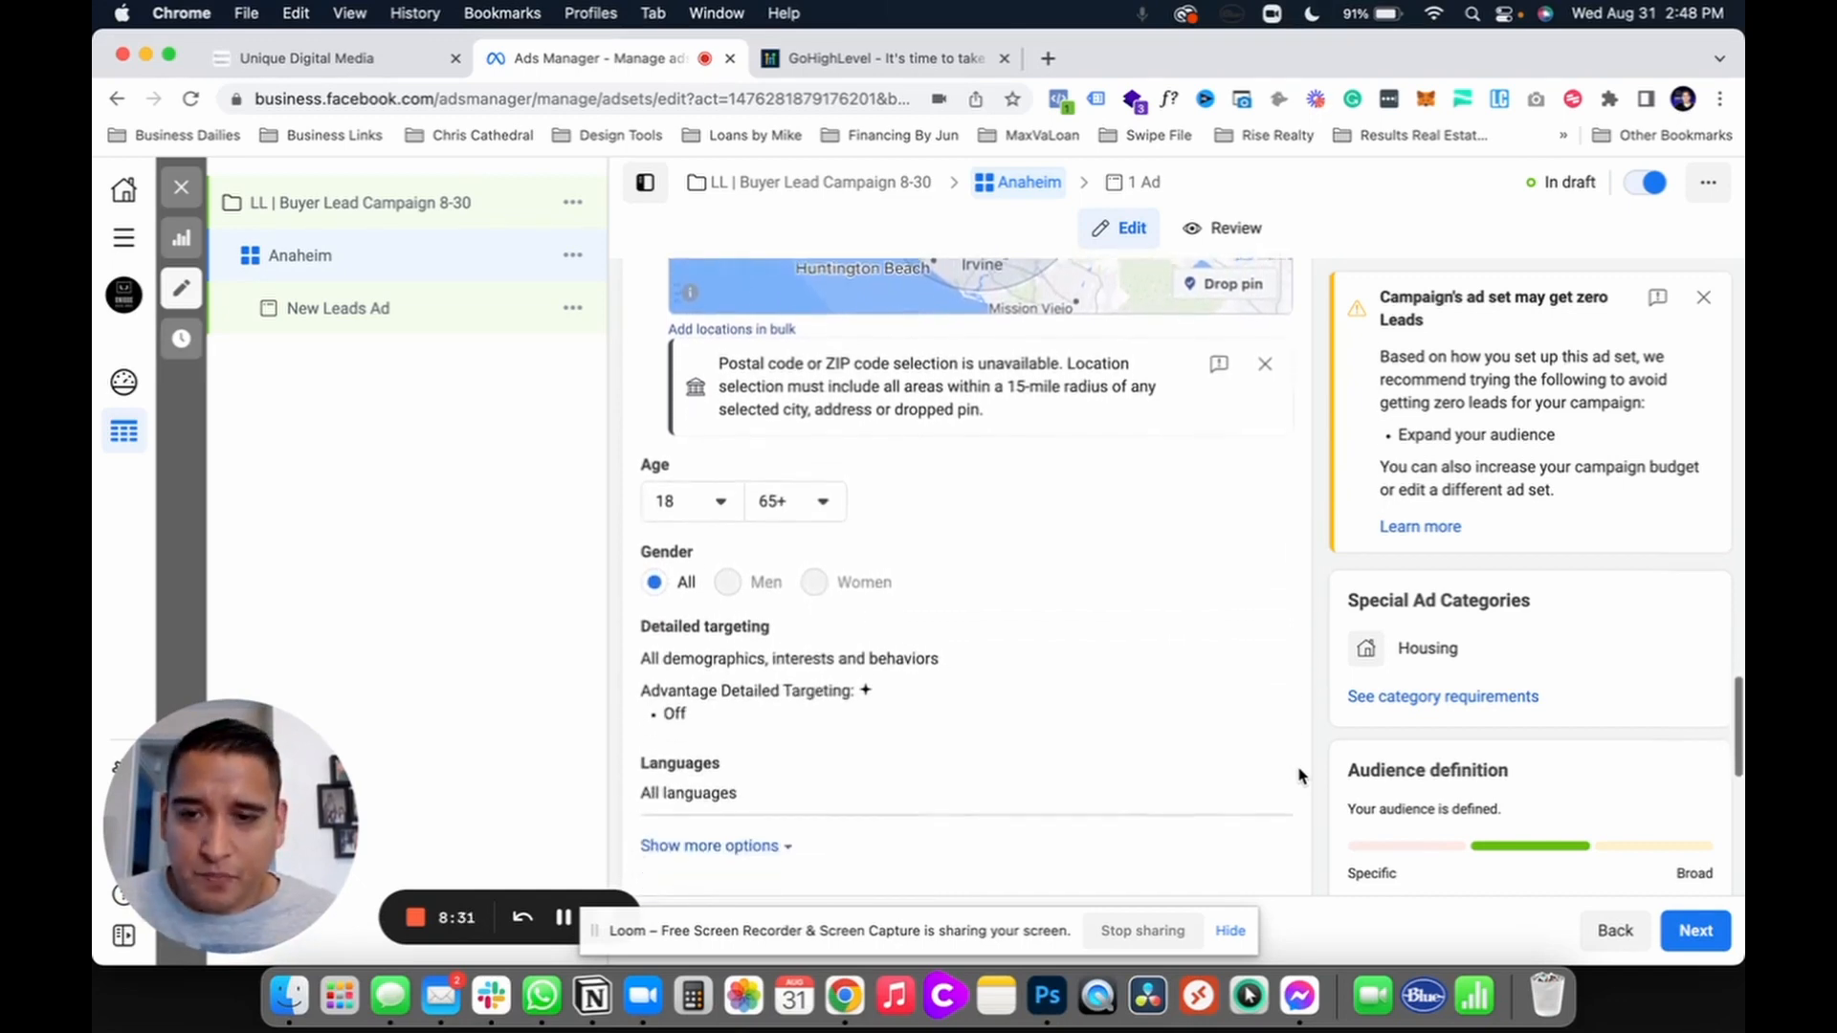
scroll(1298, 775, "up", 7)
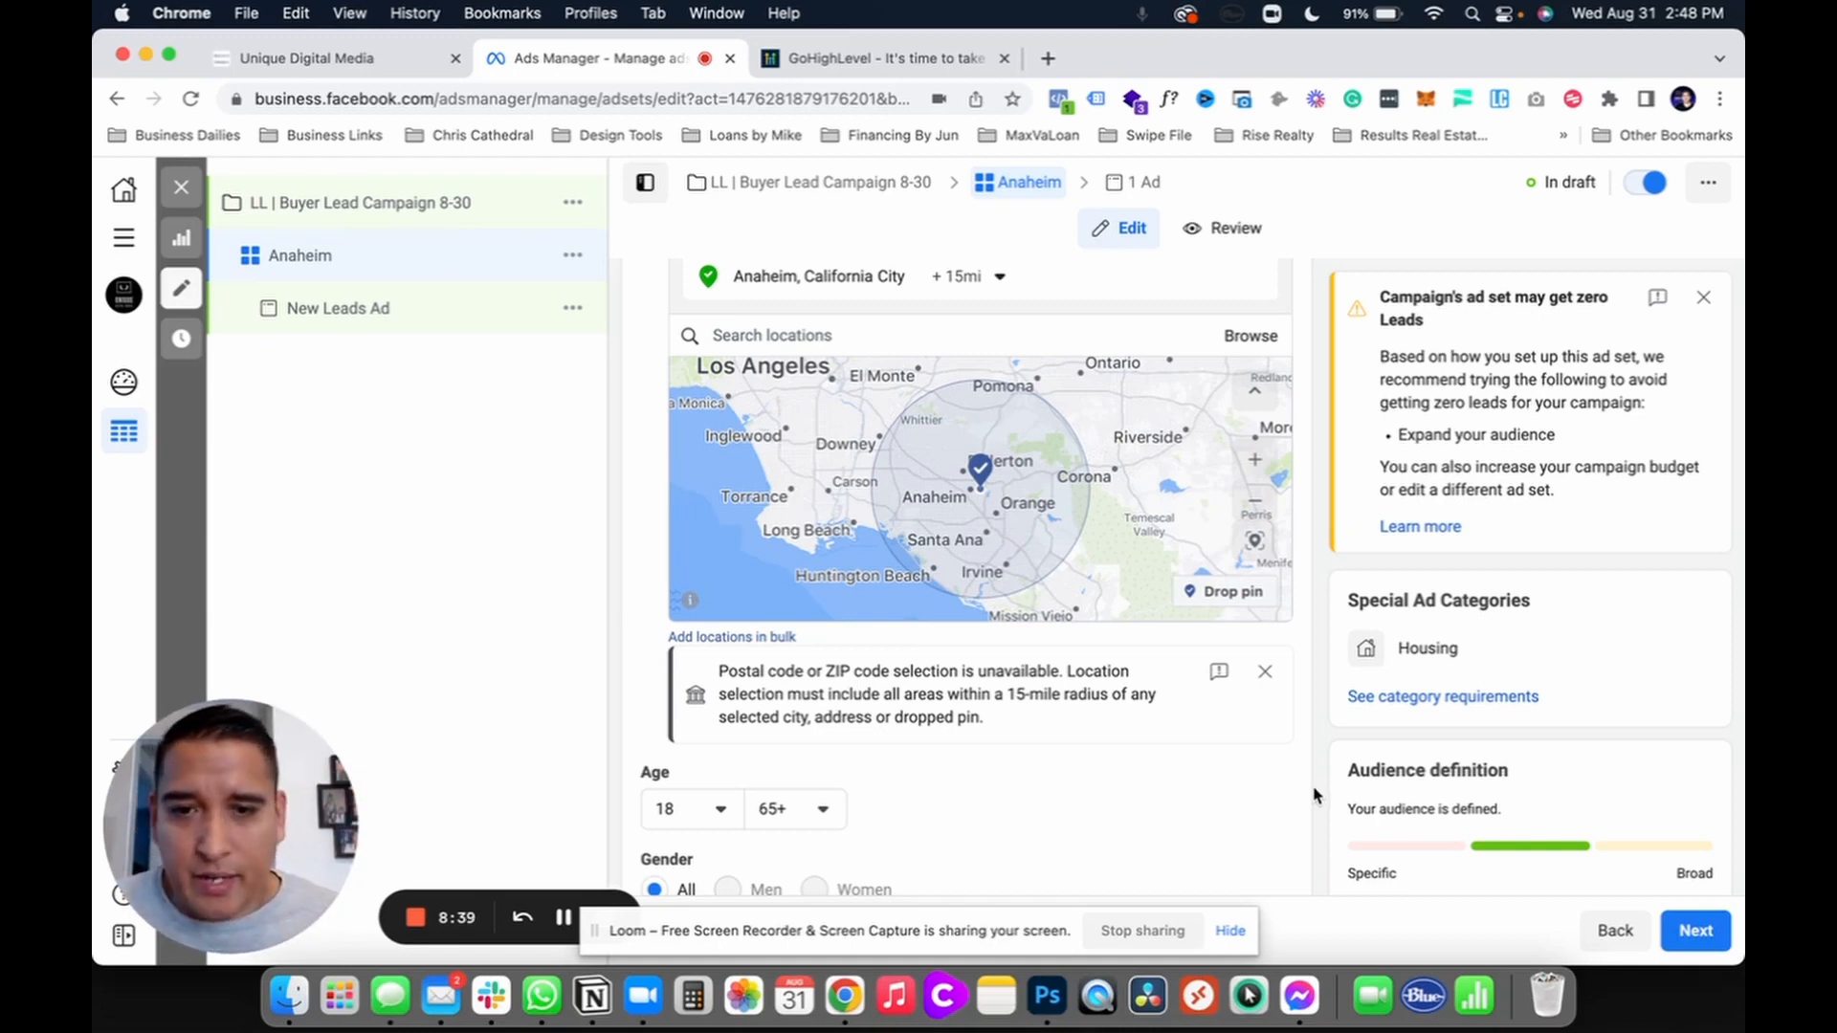
scroll(1314, 794, "down", 8)
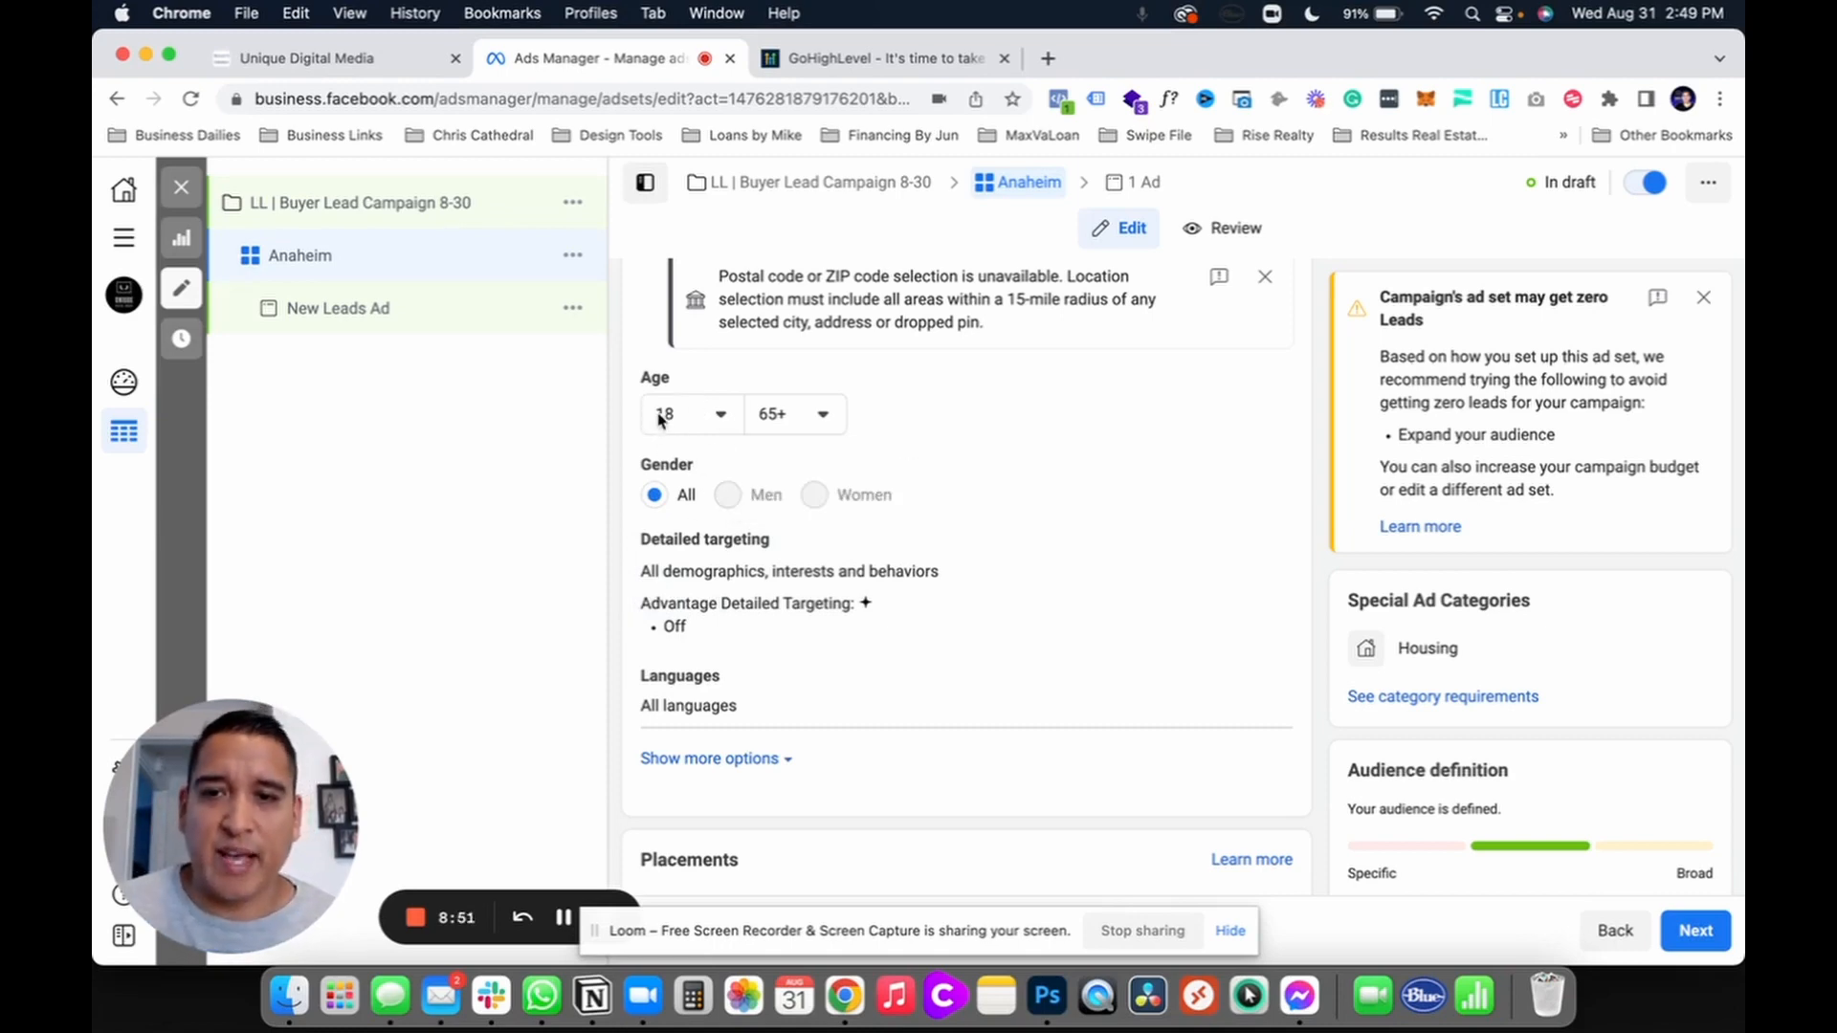
left_click(718, 418)
left_click(718, 418)
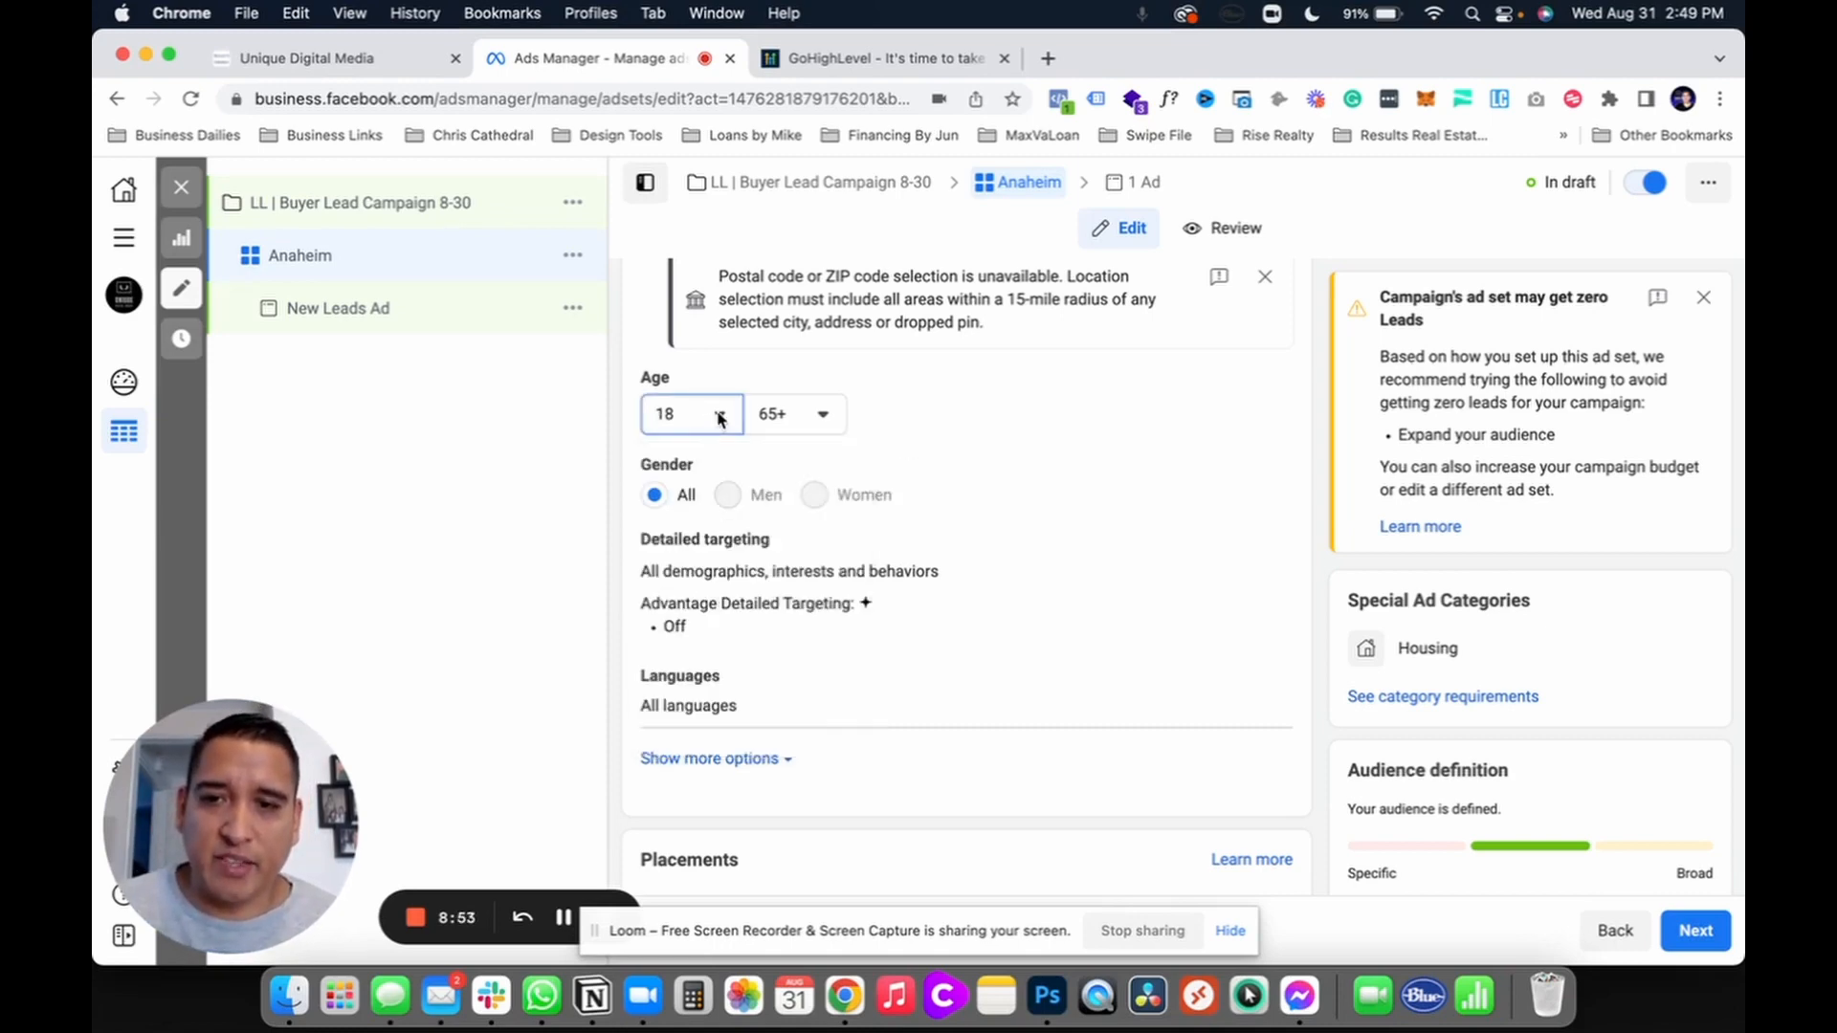
left_click(813, 418)
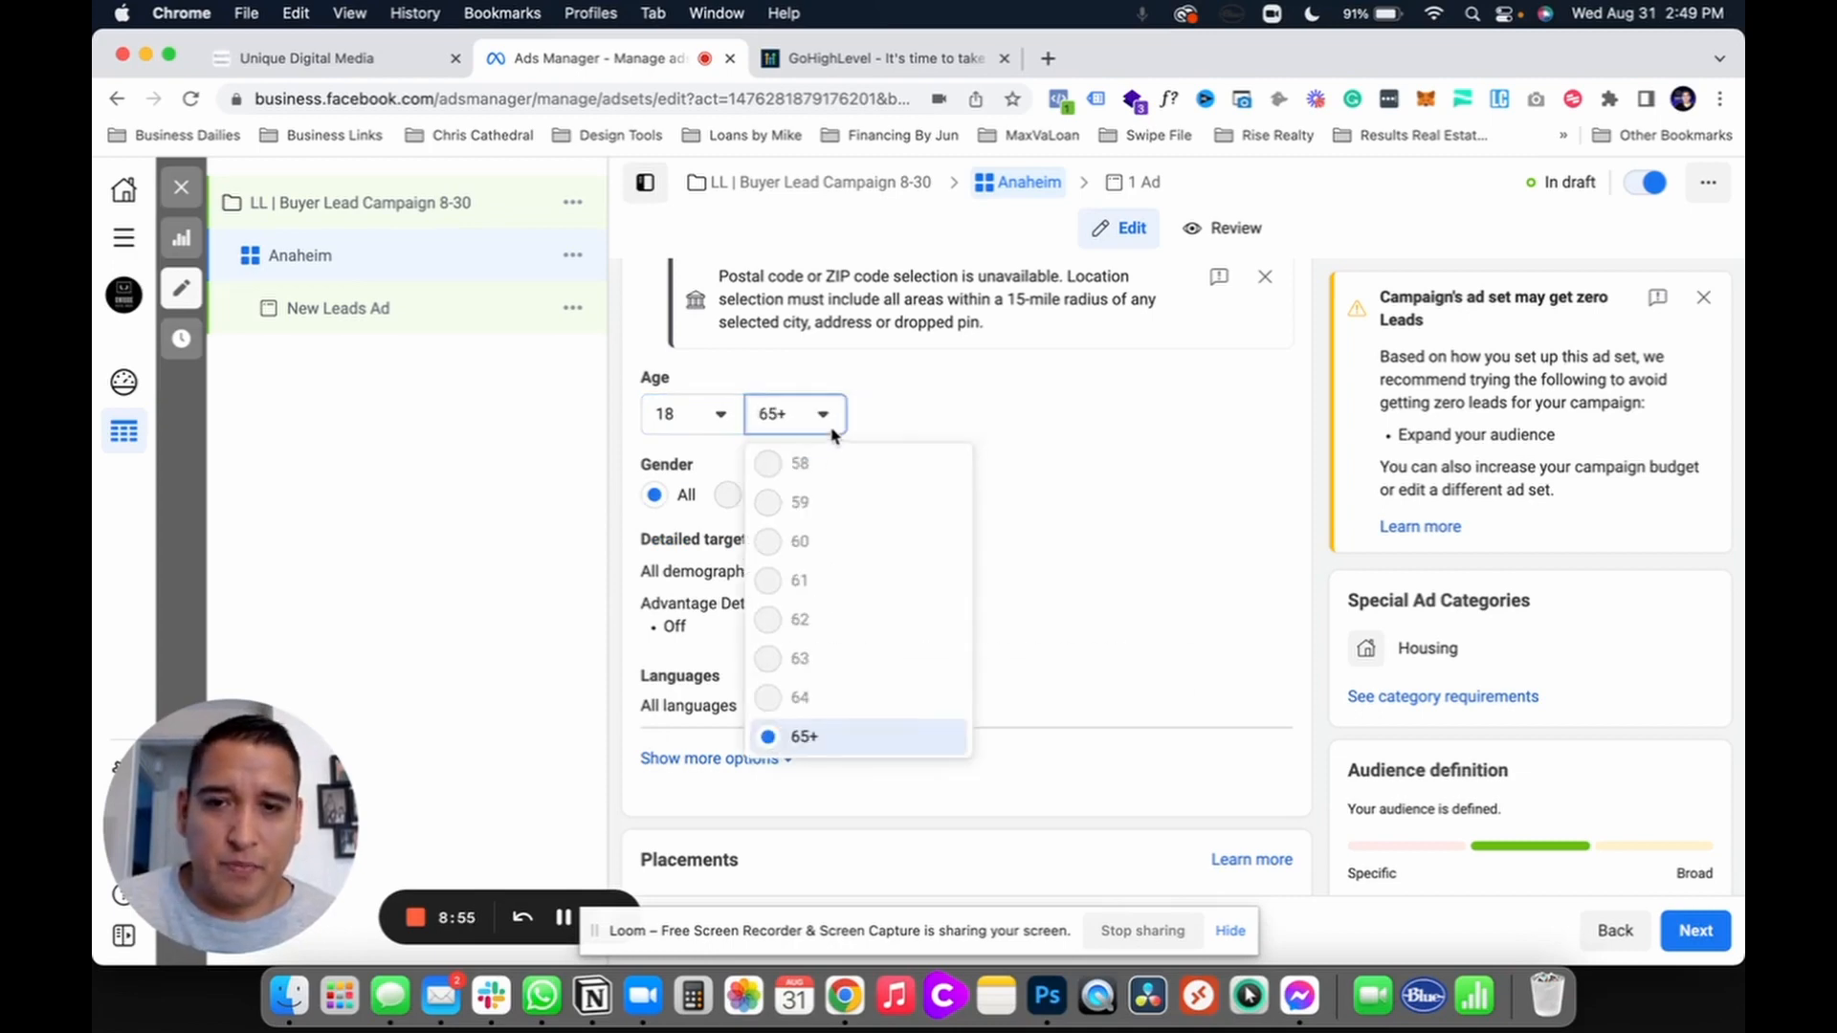
left_click(825, 414)
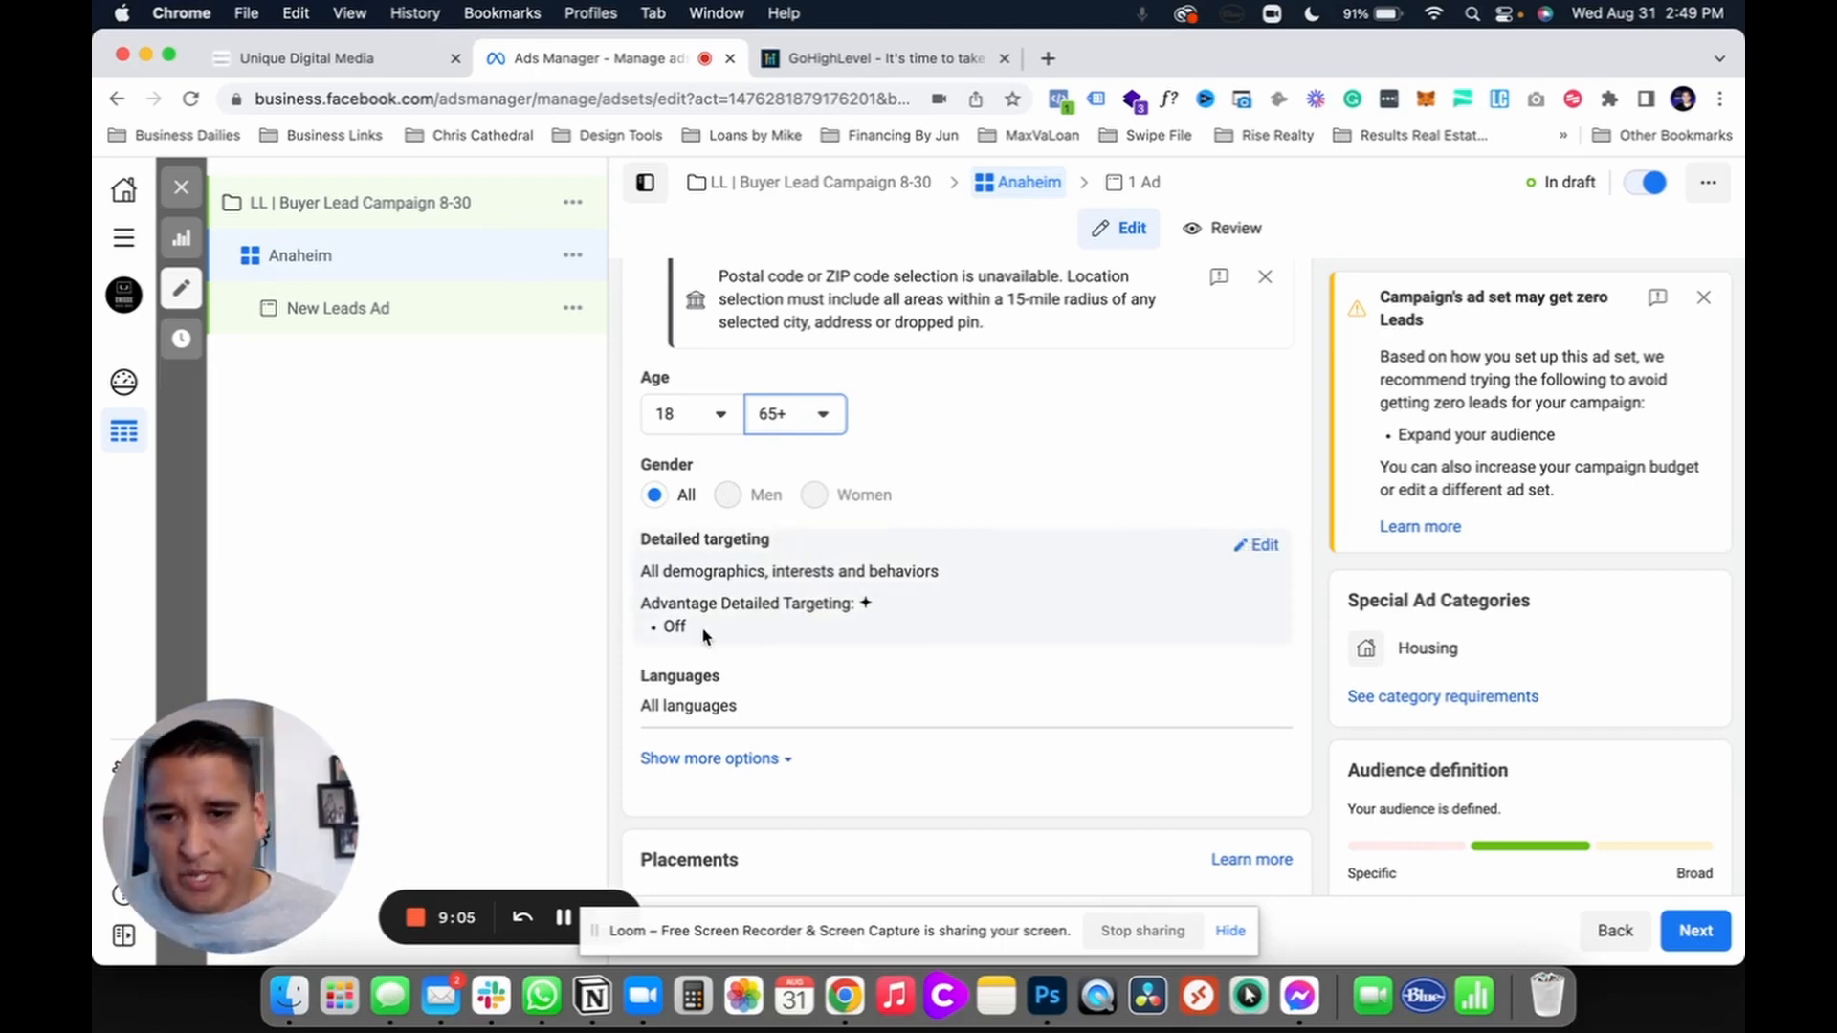
Step: Add Zillow, Trulia and realtor.com as detailed targeting interests
left_click(1264, 547)
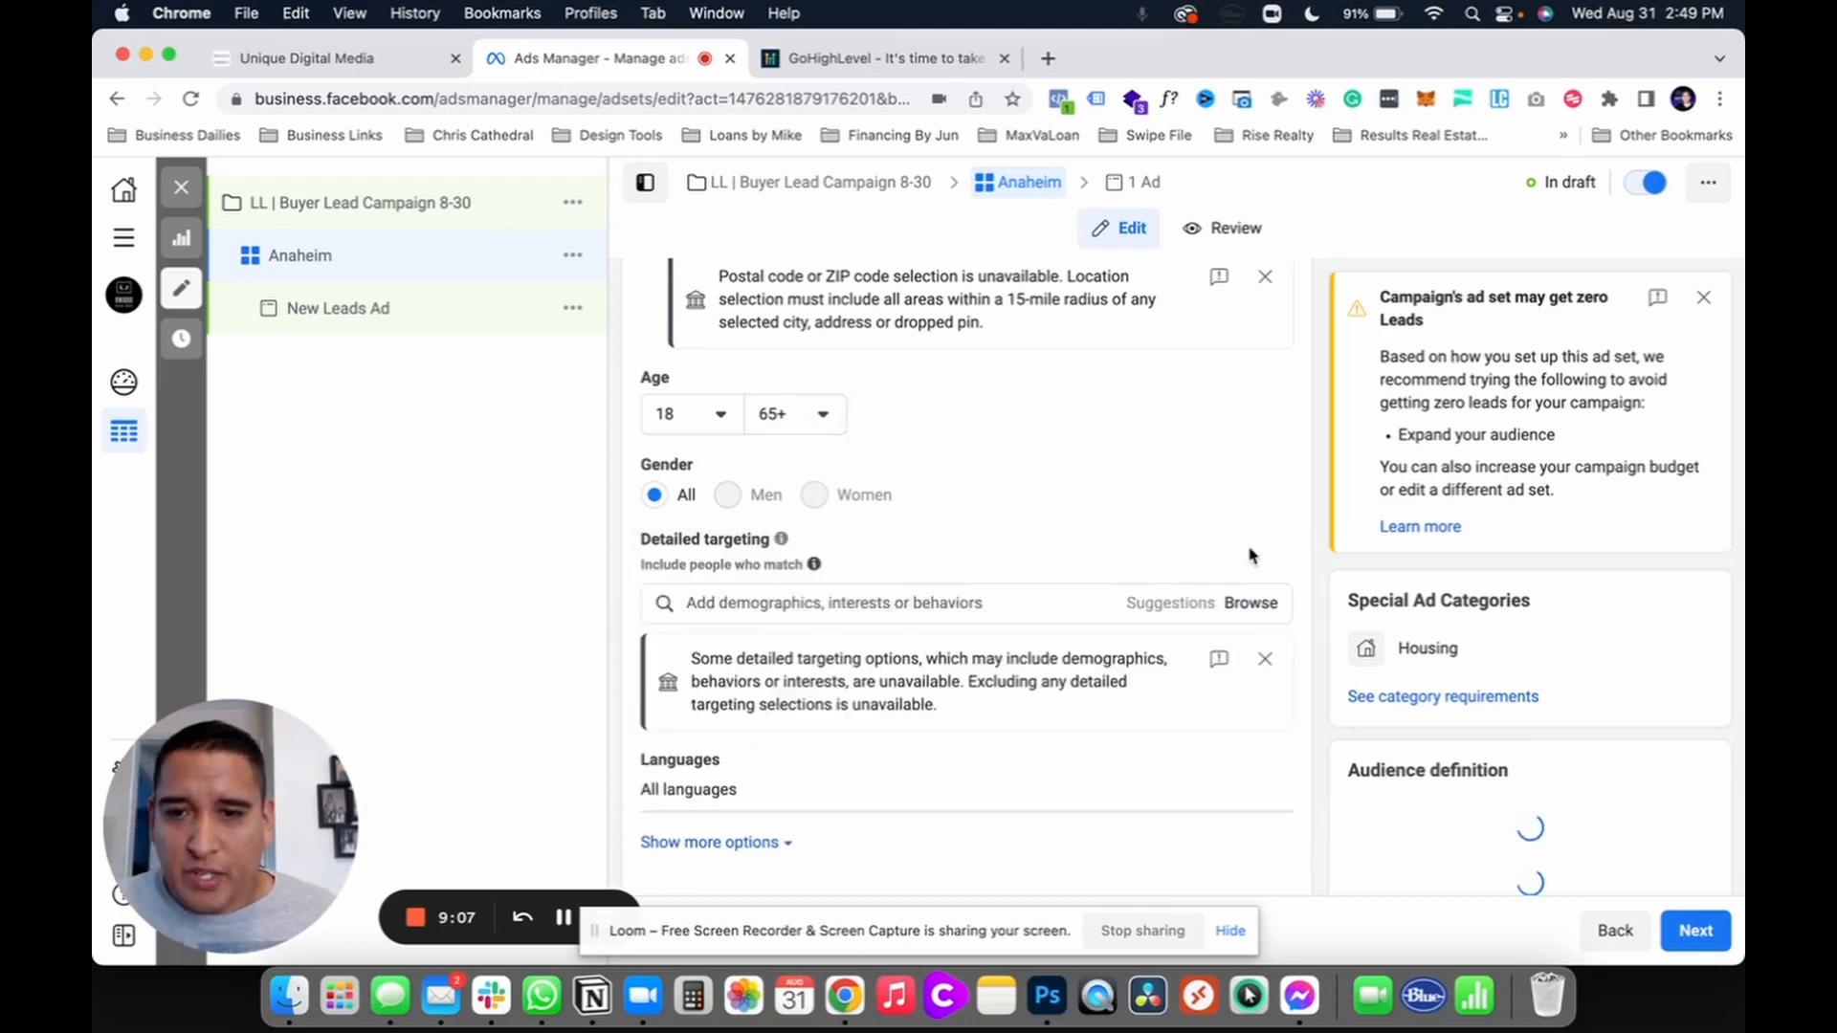
left_click(807, 612)
type("zillow")
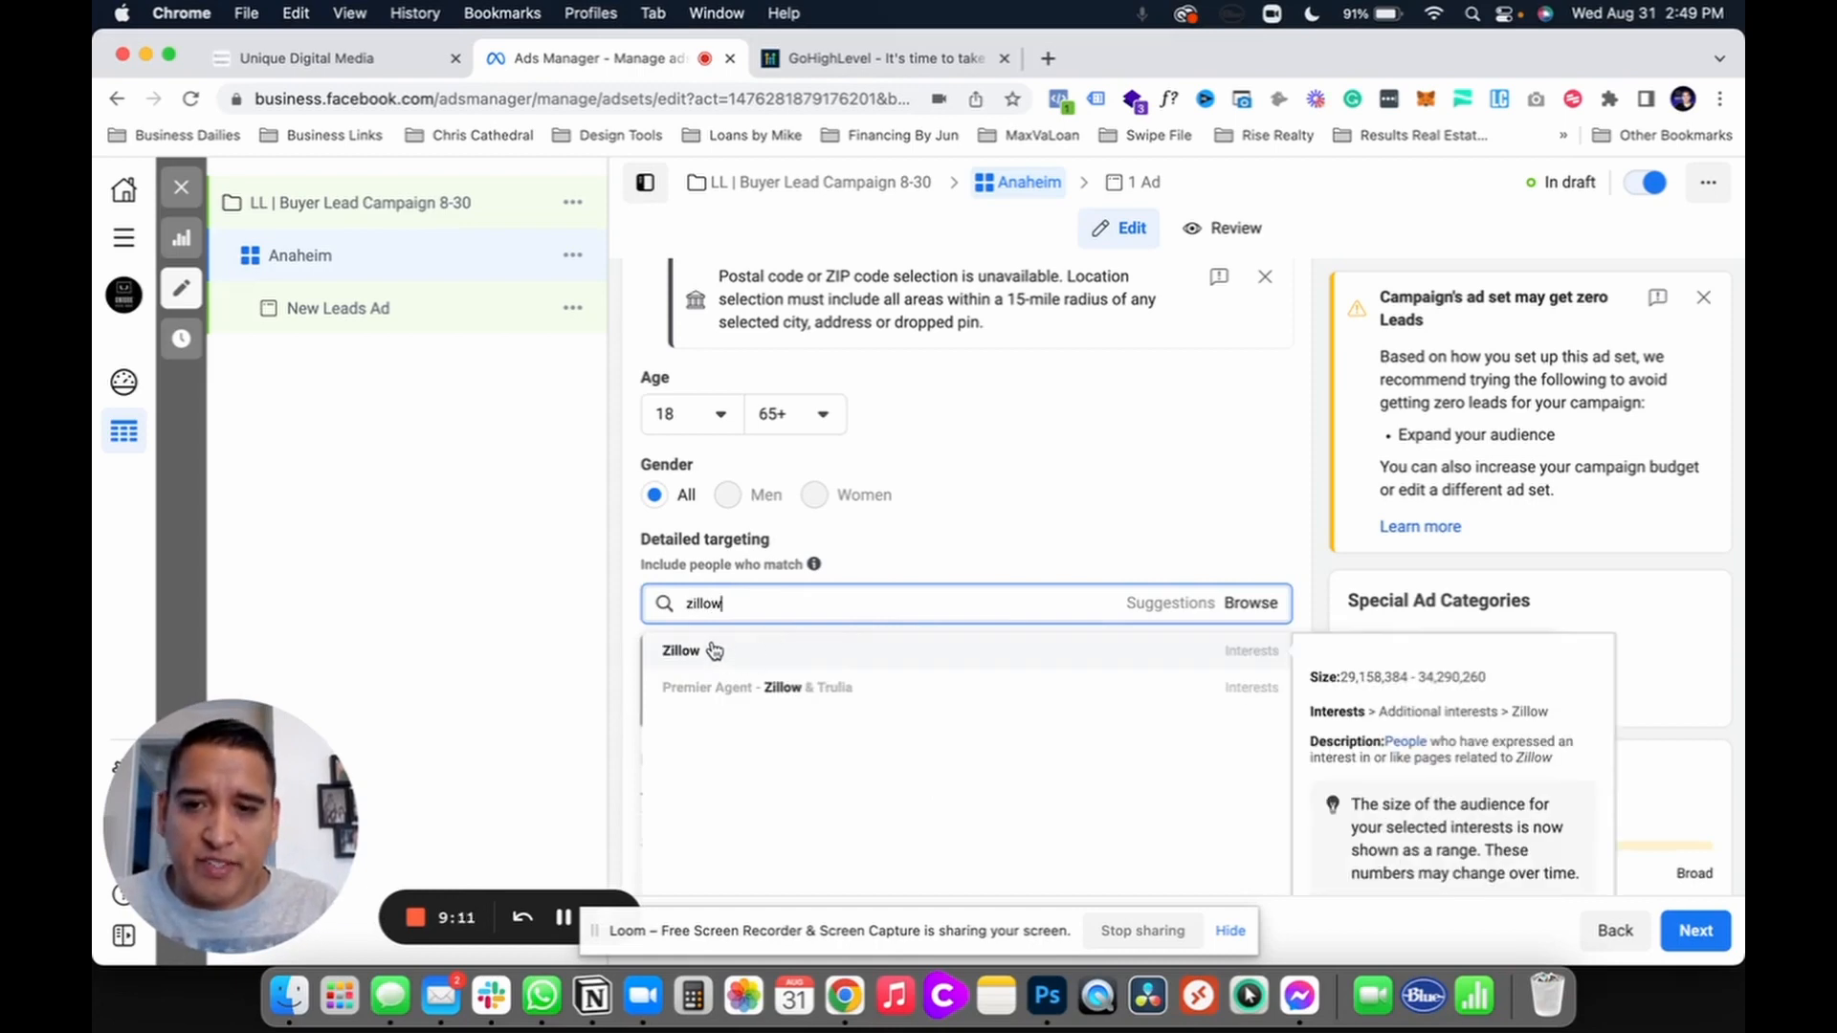
left_click(709, 647)
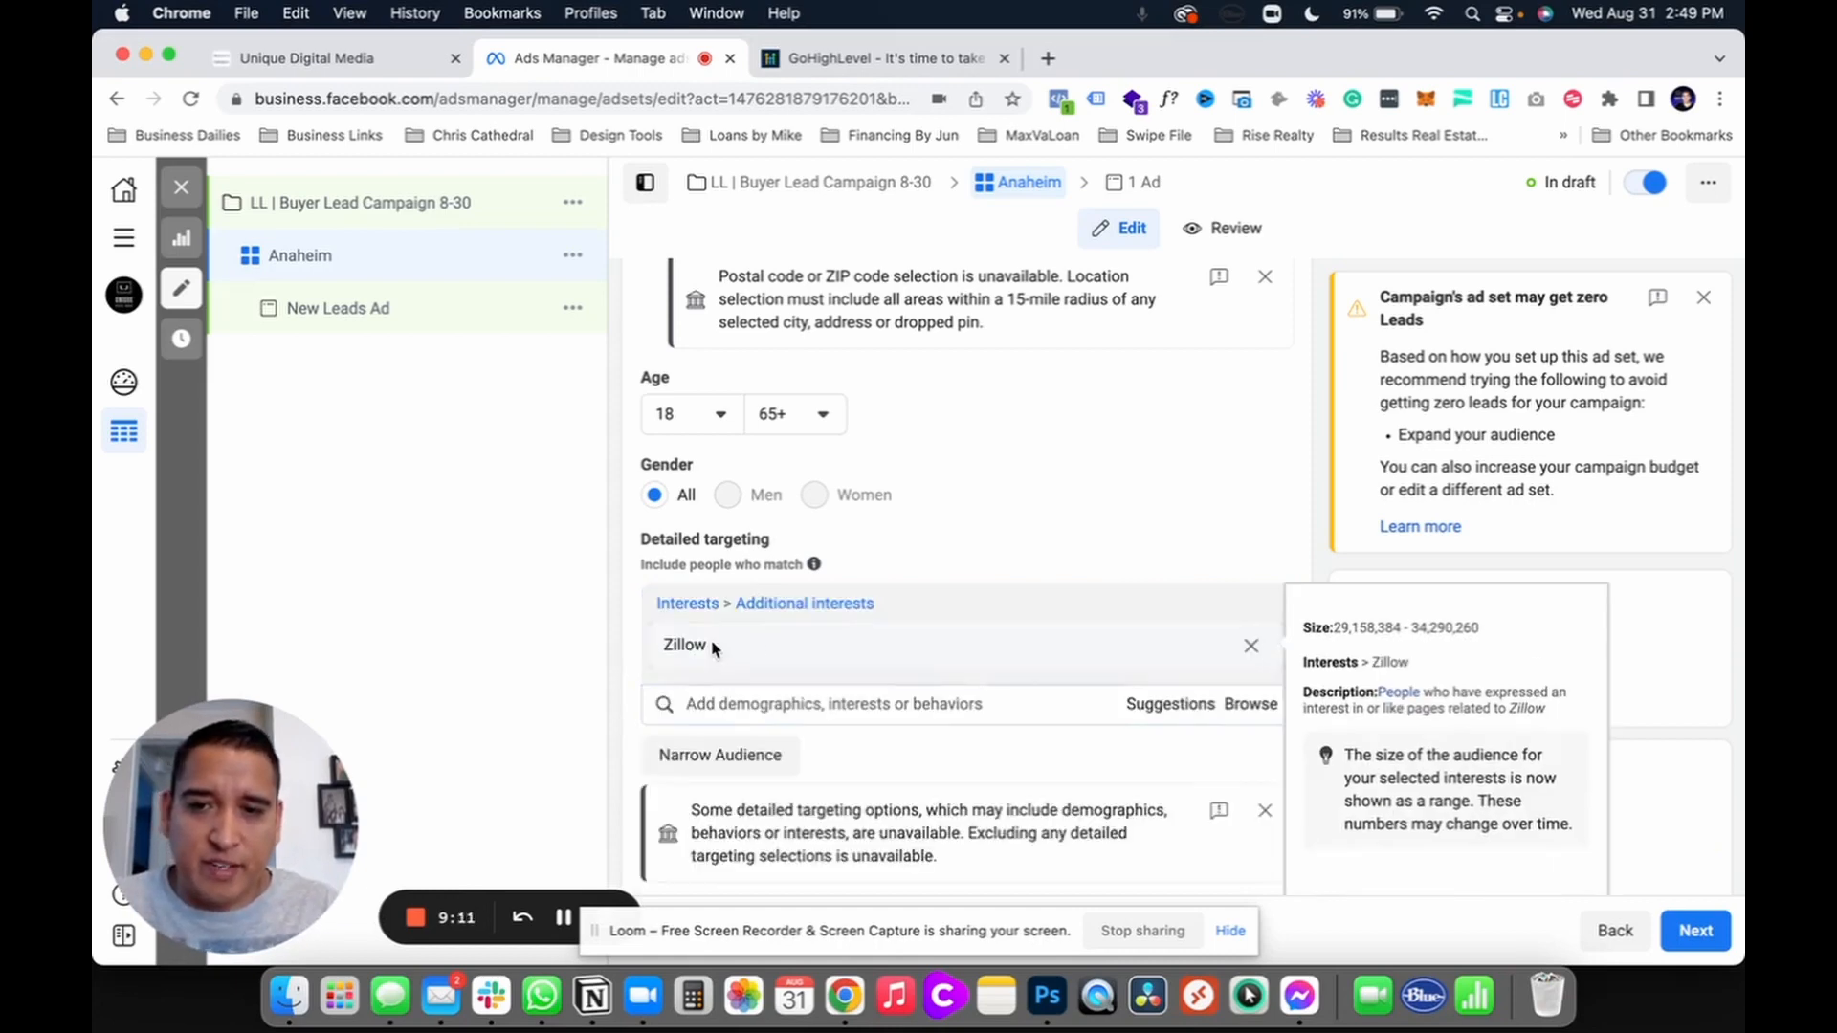
type("trulia")
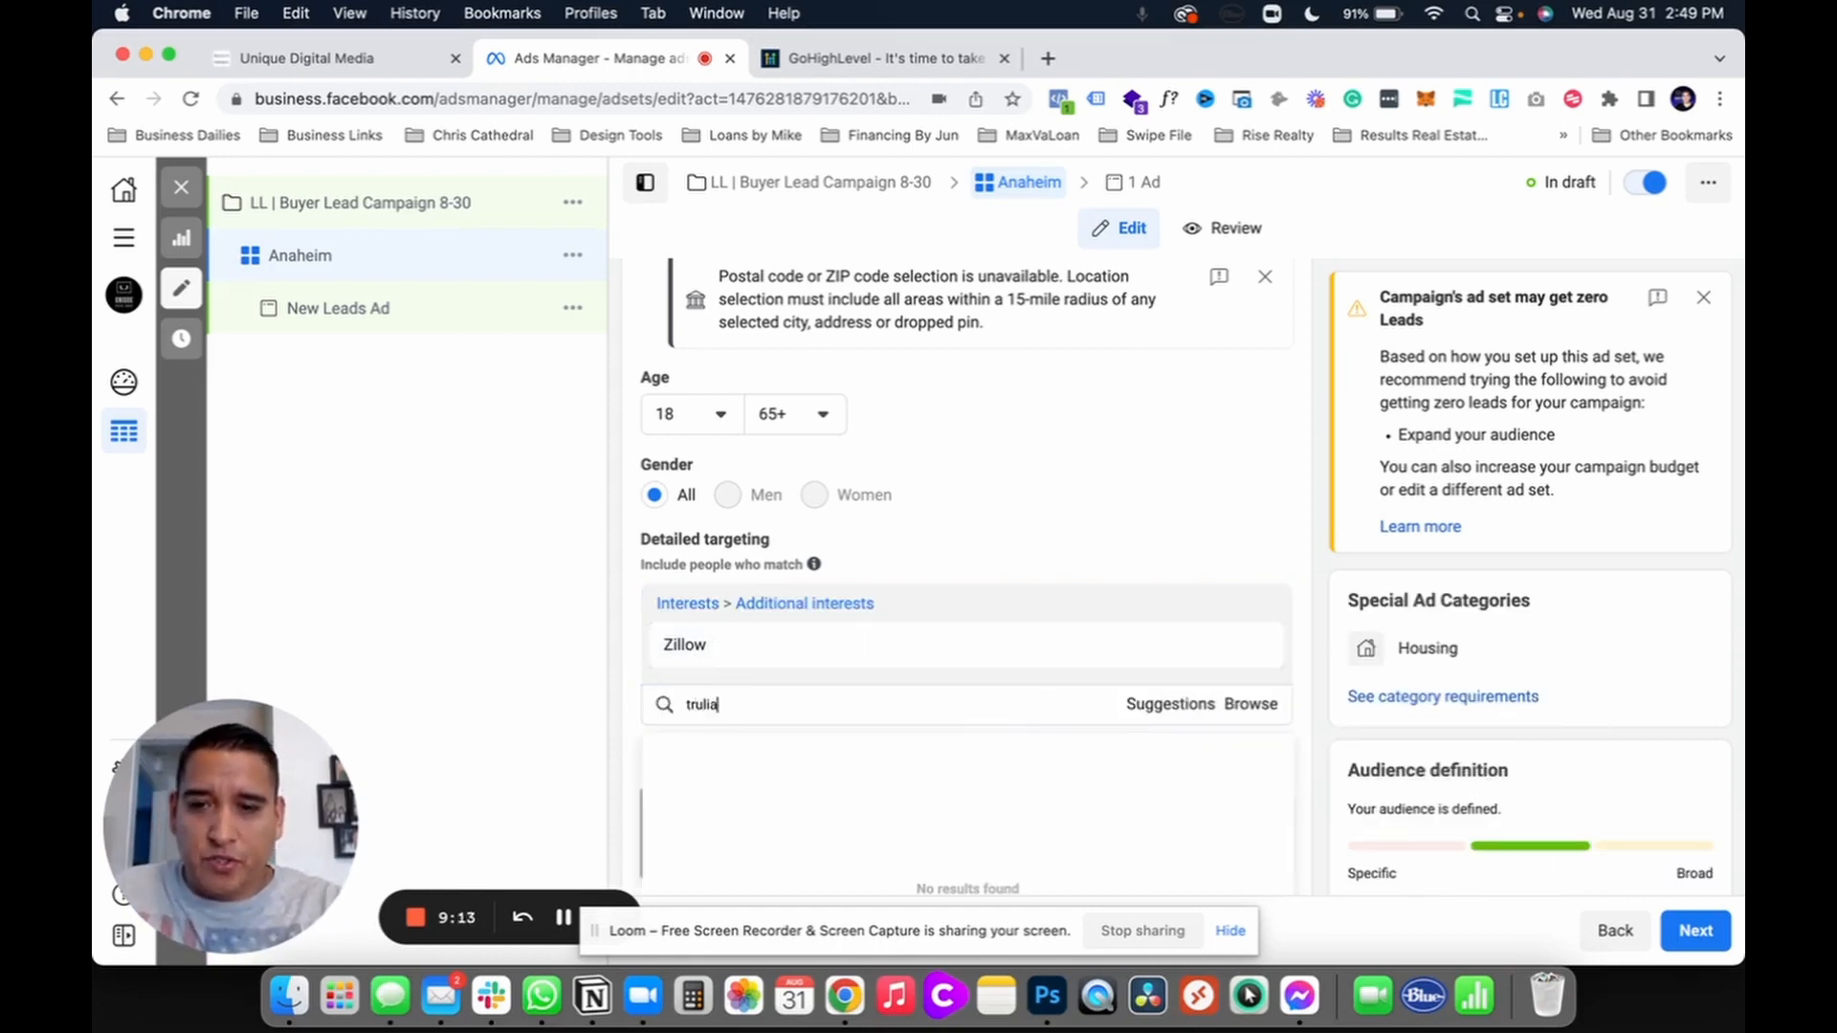
left_click(718, 752)
type("realtor")
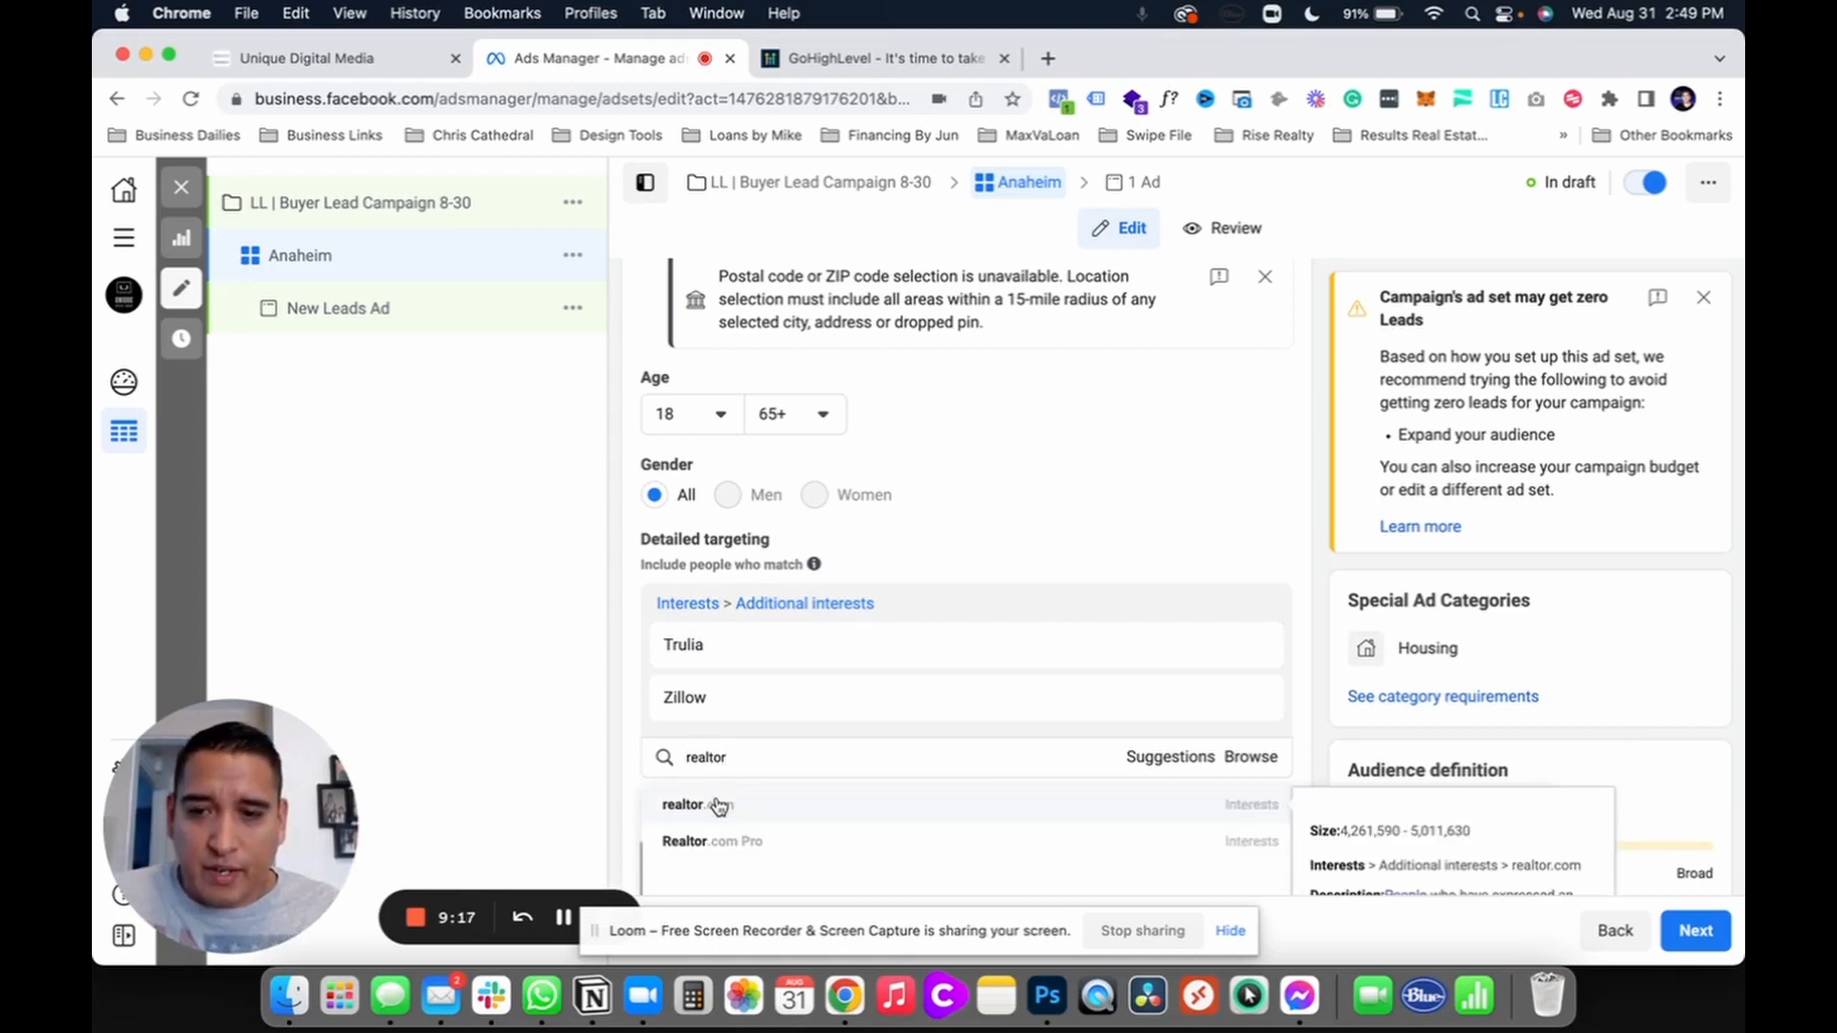
left_click(717, 803)
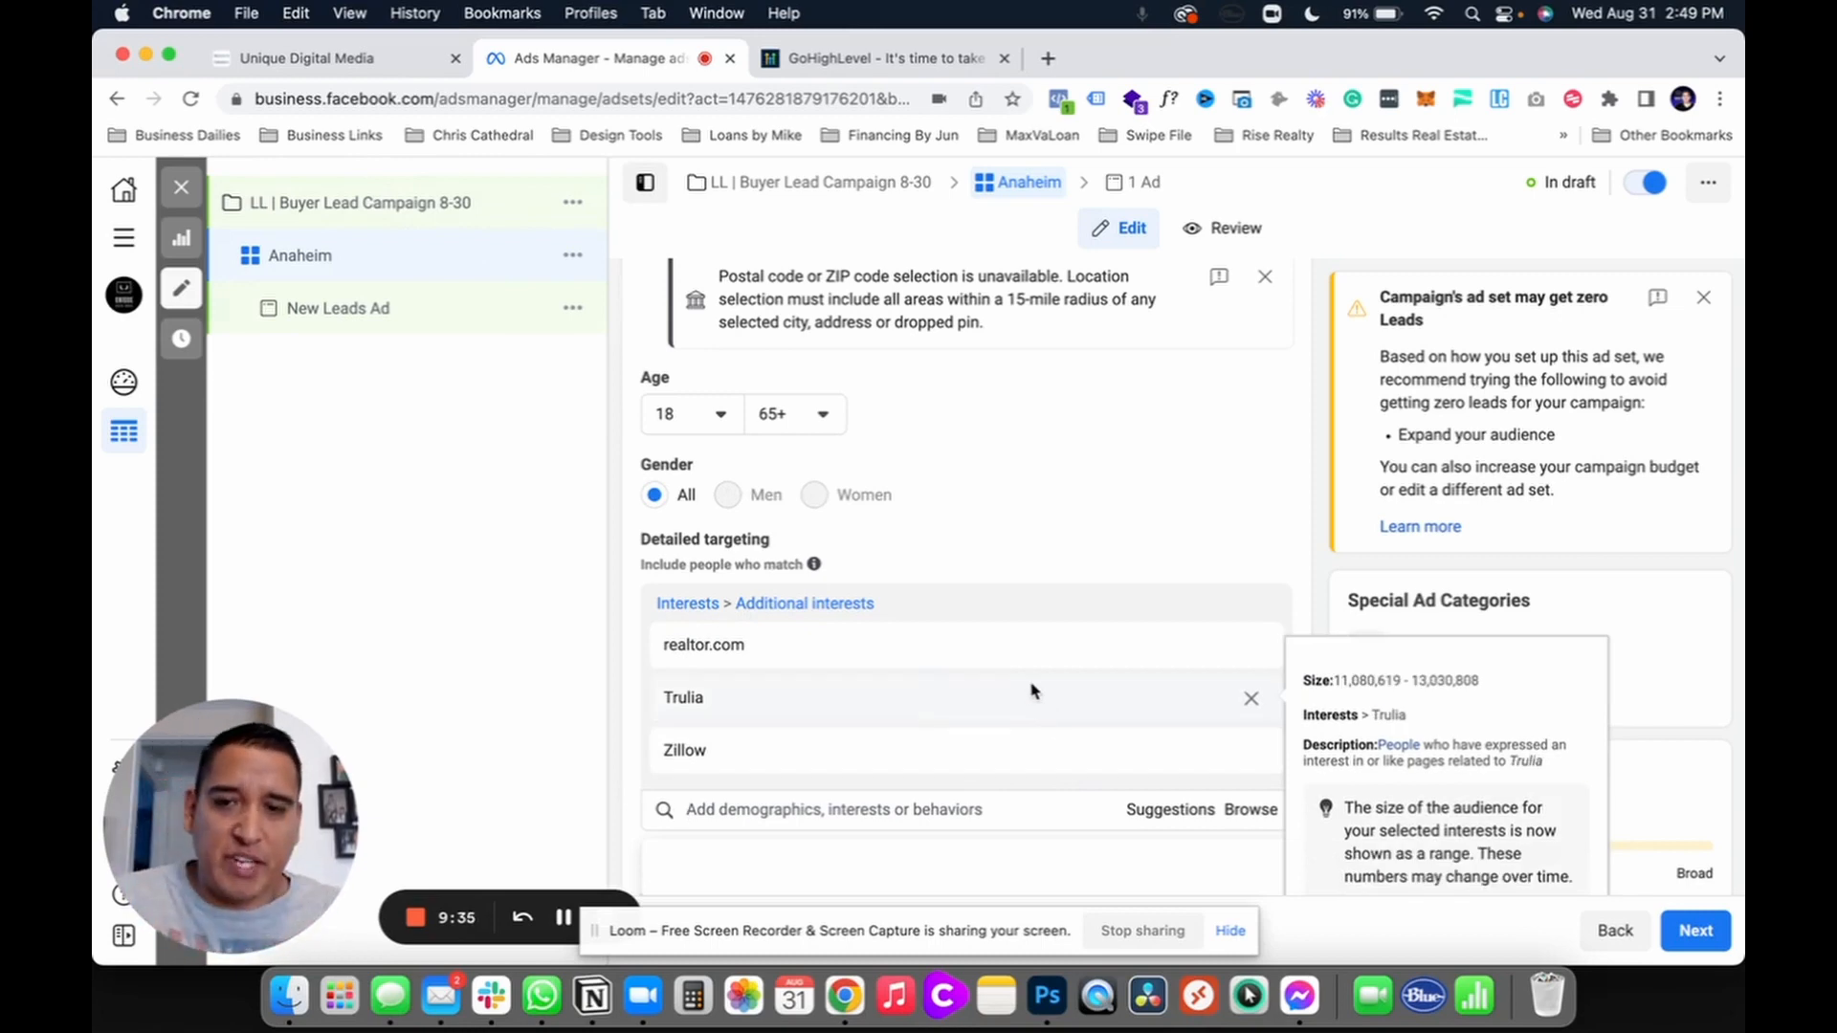
Step: Remove realtor.com, Trulia and Zillow so no detailed targeting interests remain
left_click(1251, 645)
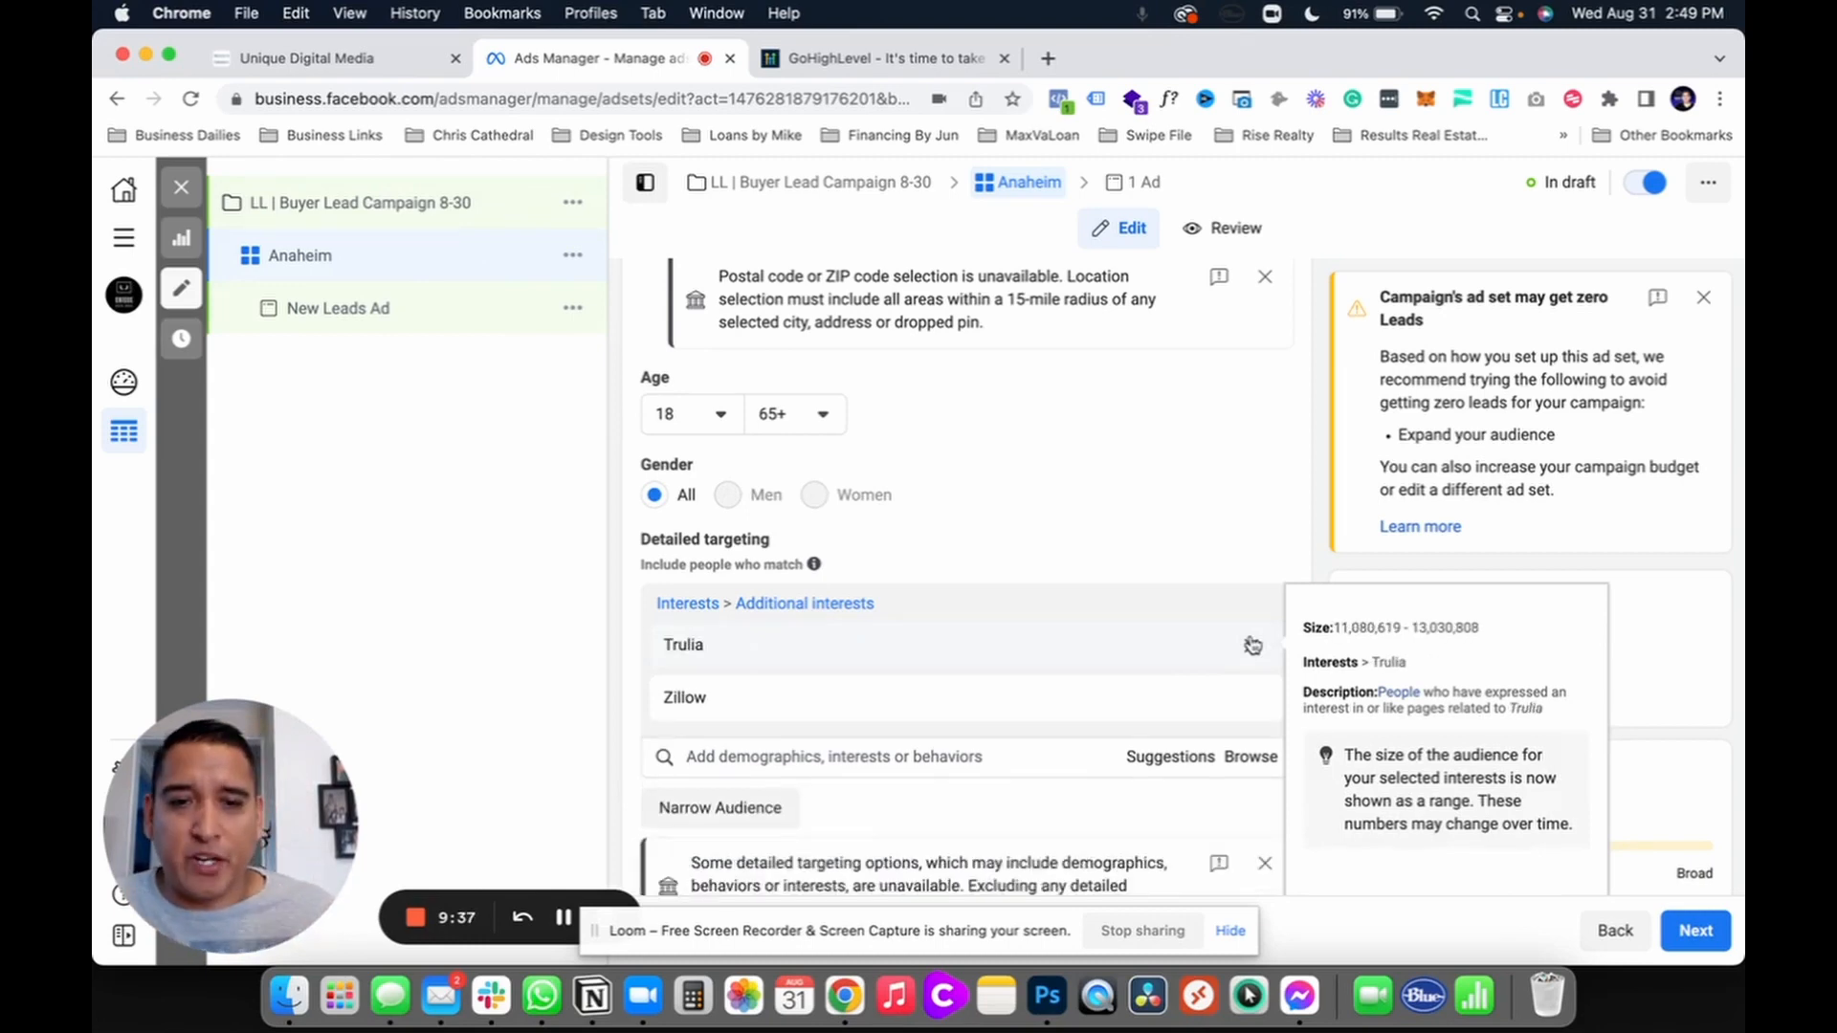
left_click(1251, 645)
left_click(1251, 648)
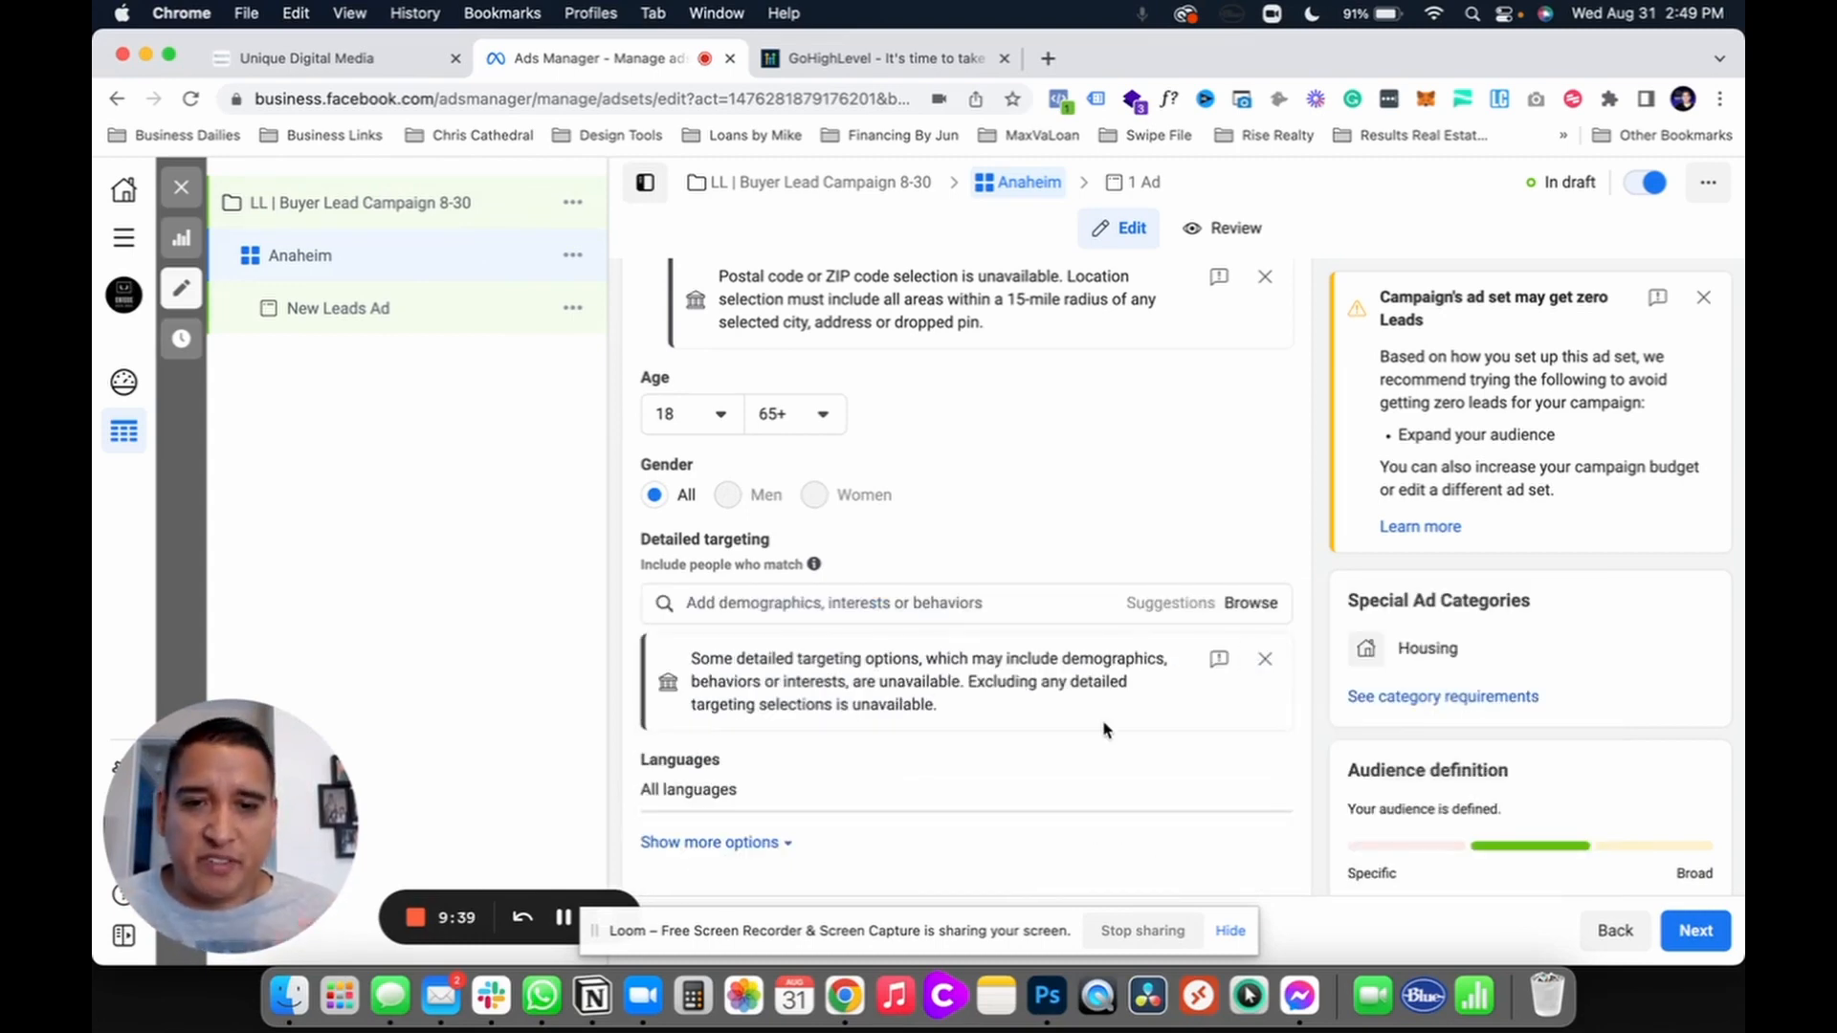
Step: Search Languages for 'spa', then clear it and leave the ad set with no language added
scroll(1102, 725, "down", 4)
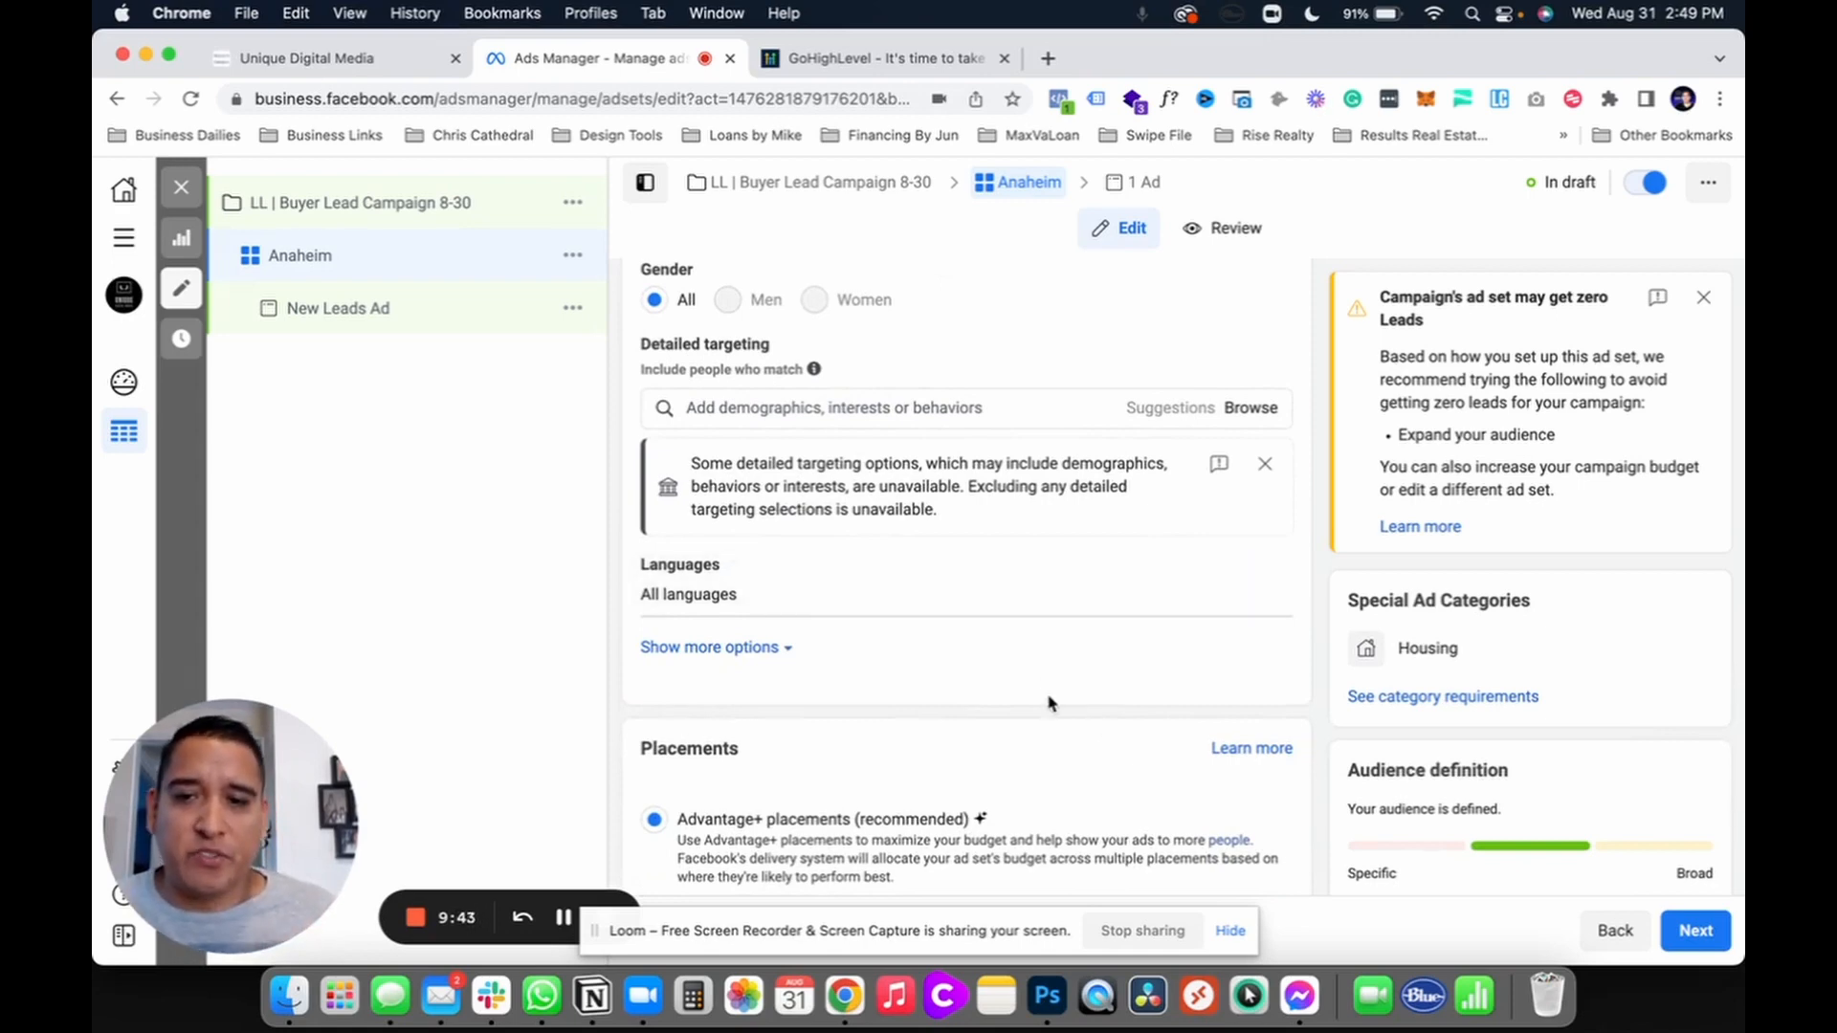
scroll(1052, 705, "down", 2)
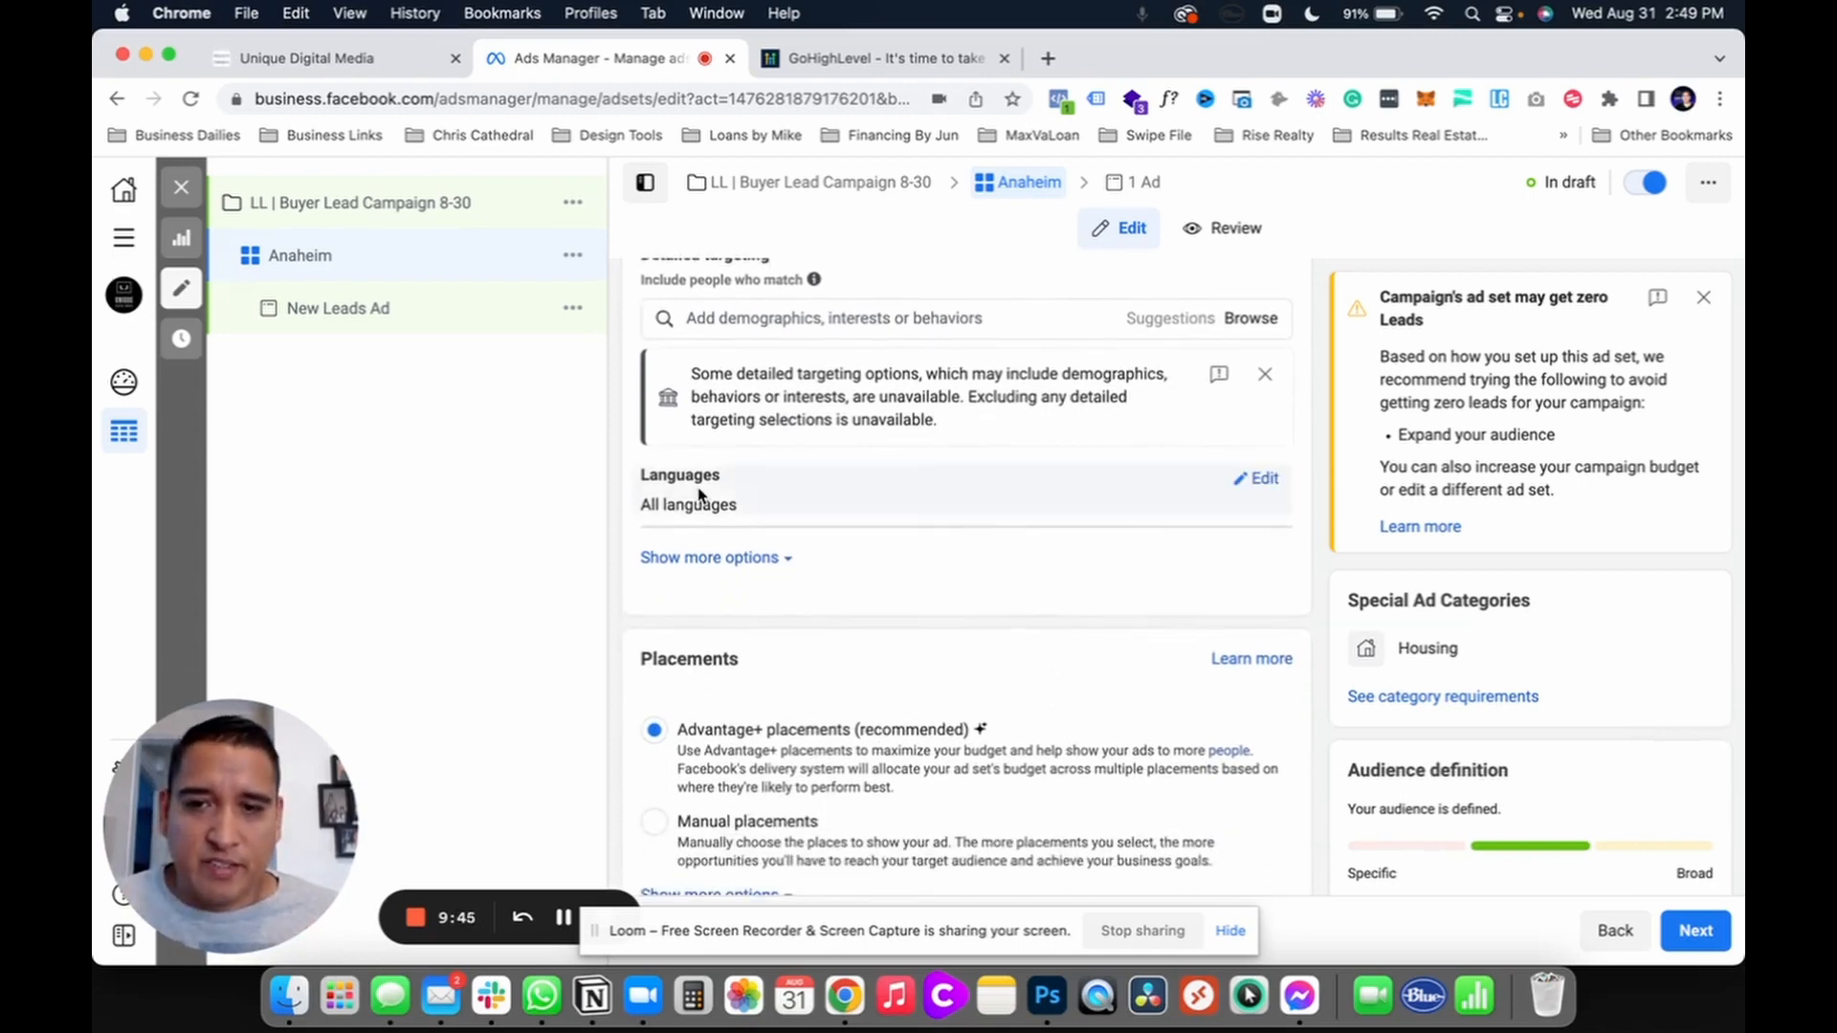
left_click(1265, 482)
left_click(758, 512)
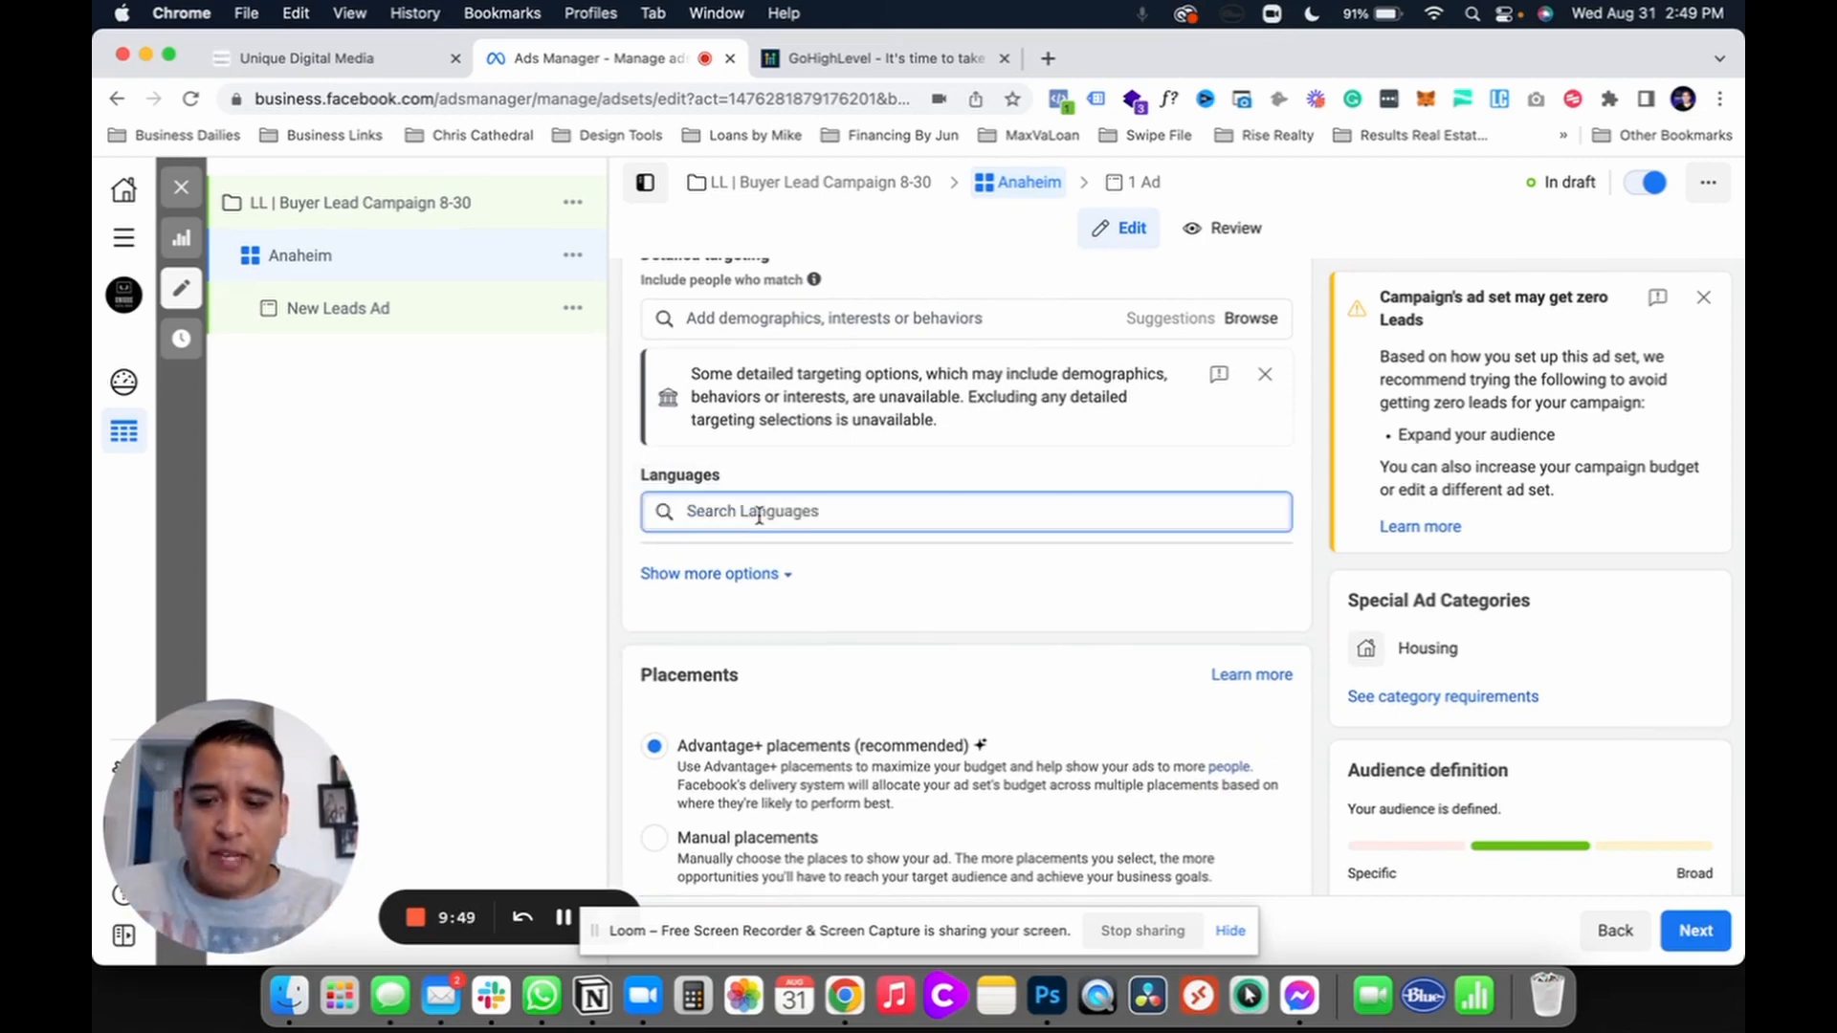
type("spa")
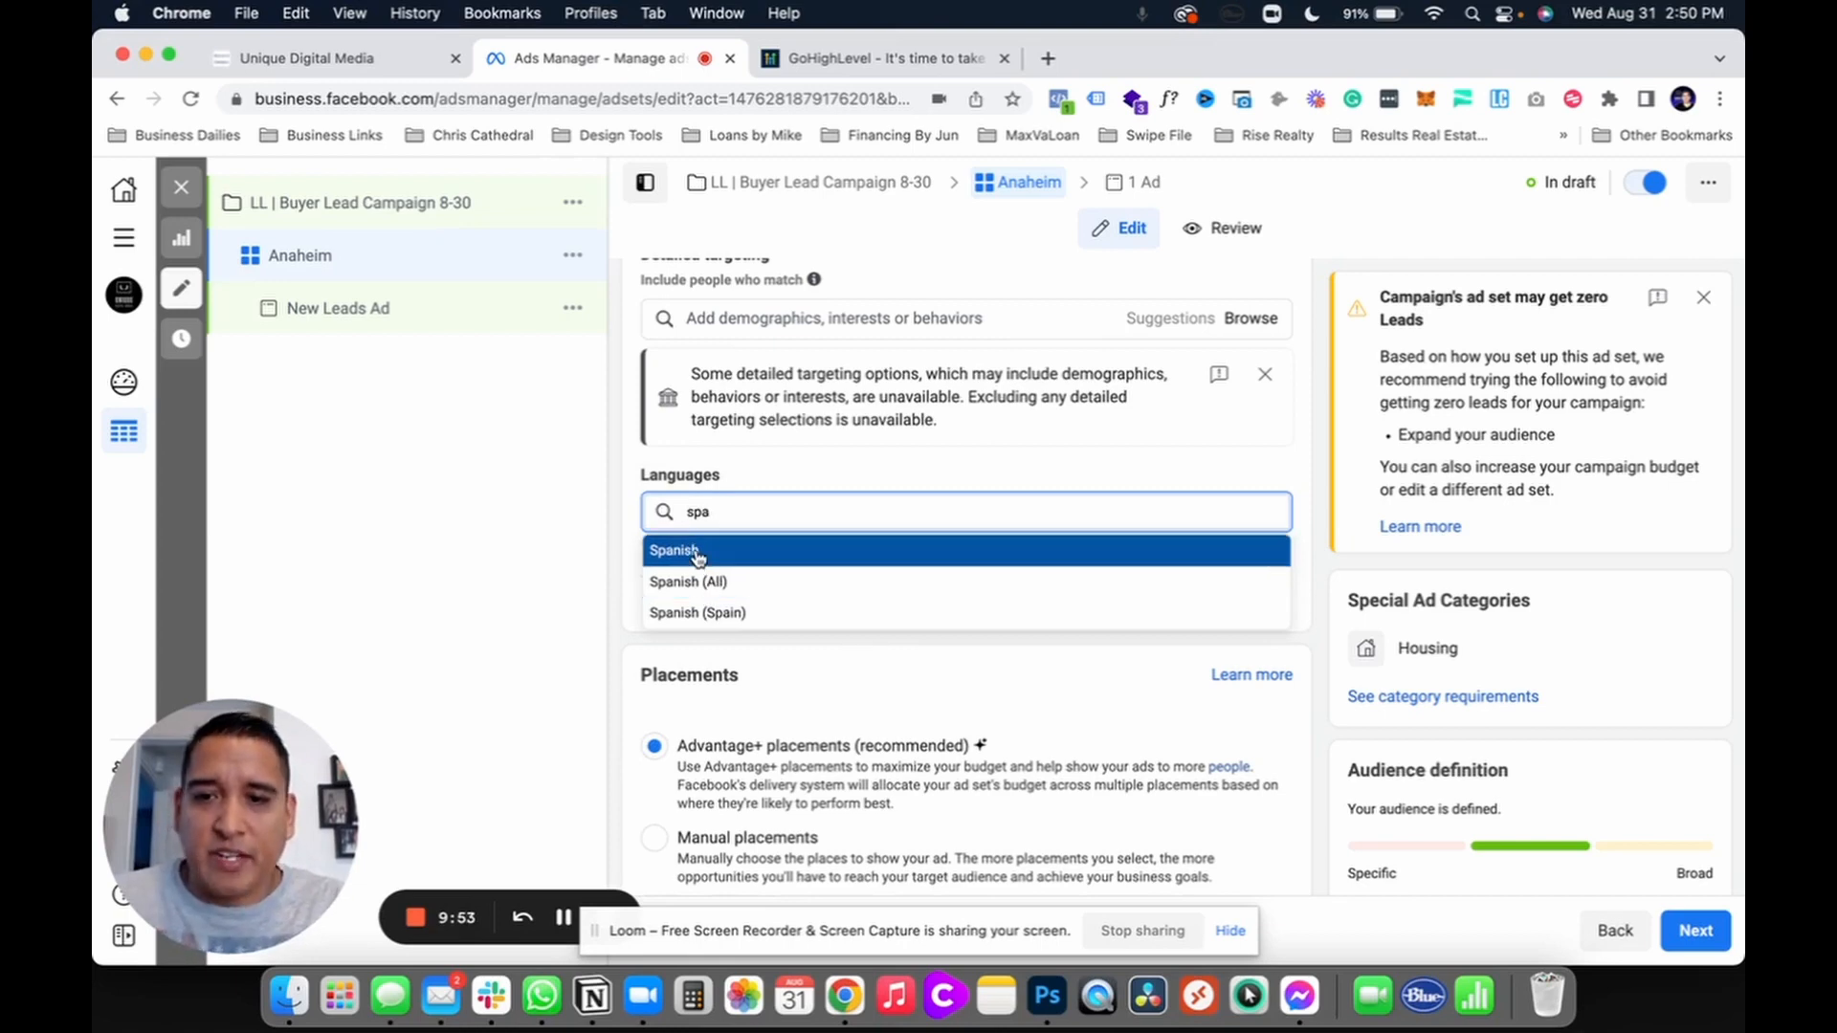
key("BackSpace")
key("BackSpace")
key("BackSpace")
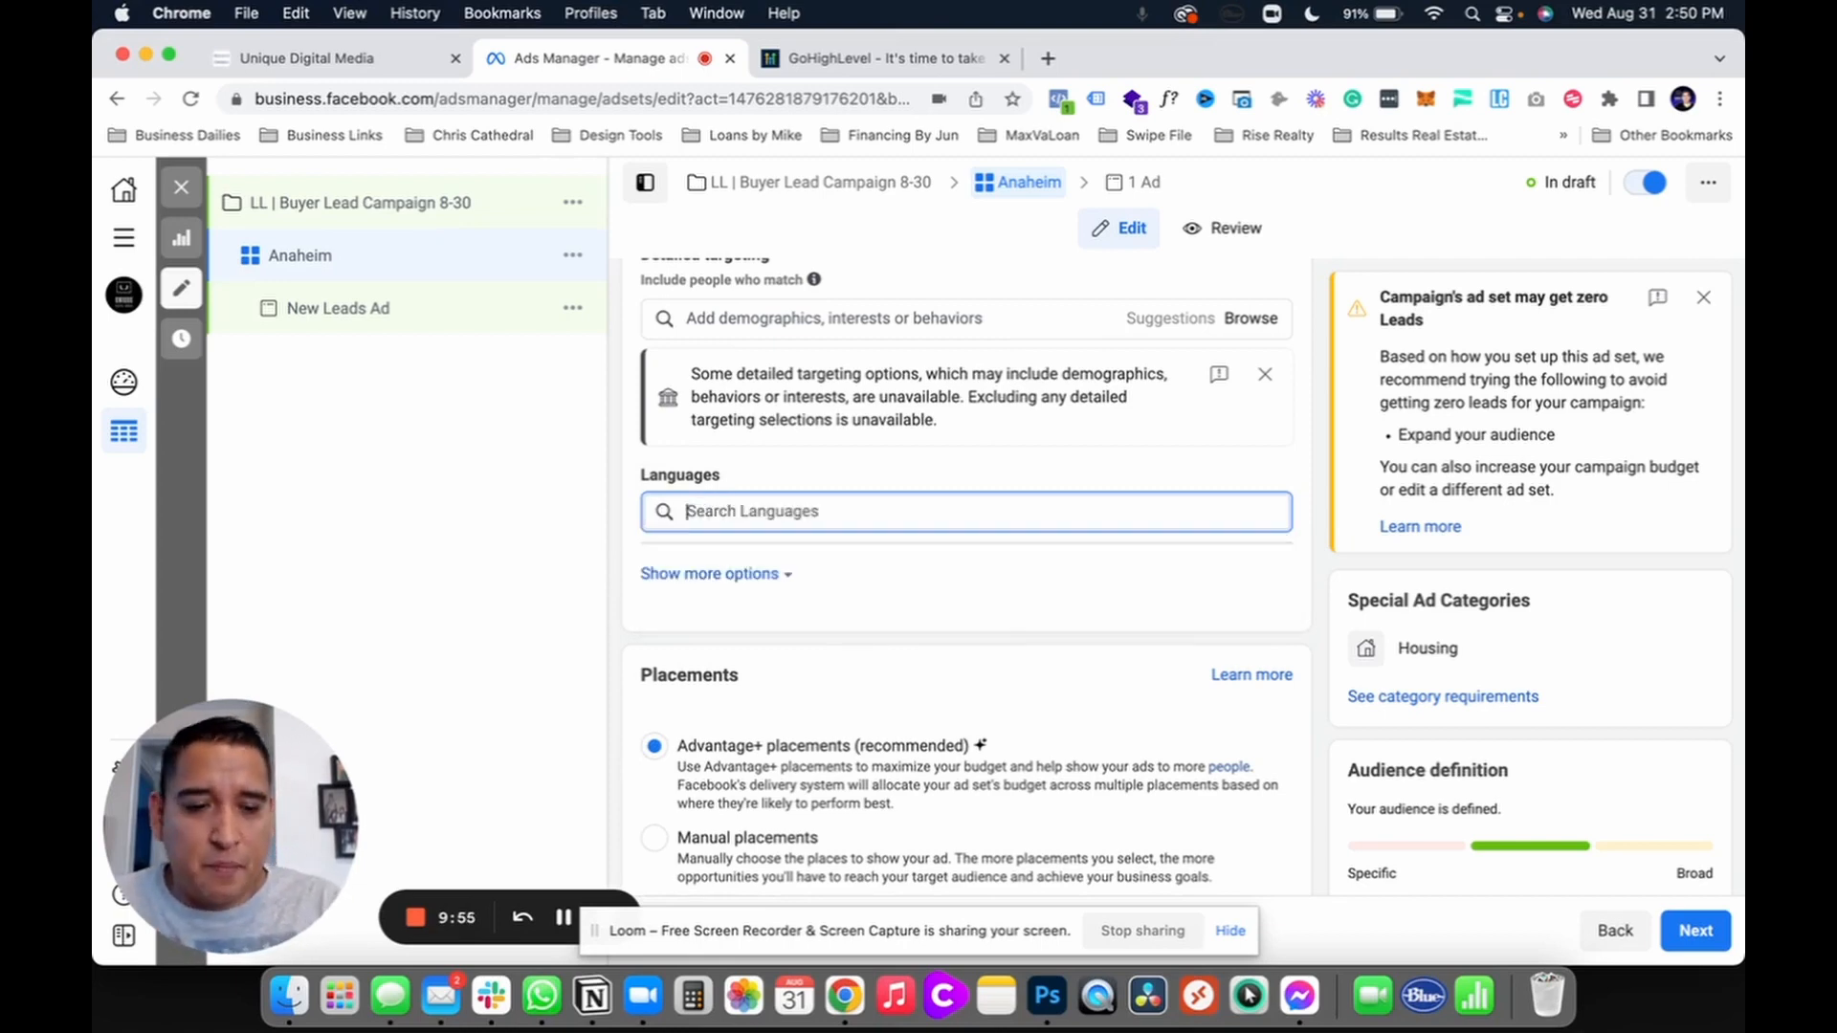
left_click(1305, 513)
scroll(1291, 611, "down", 5)
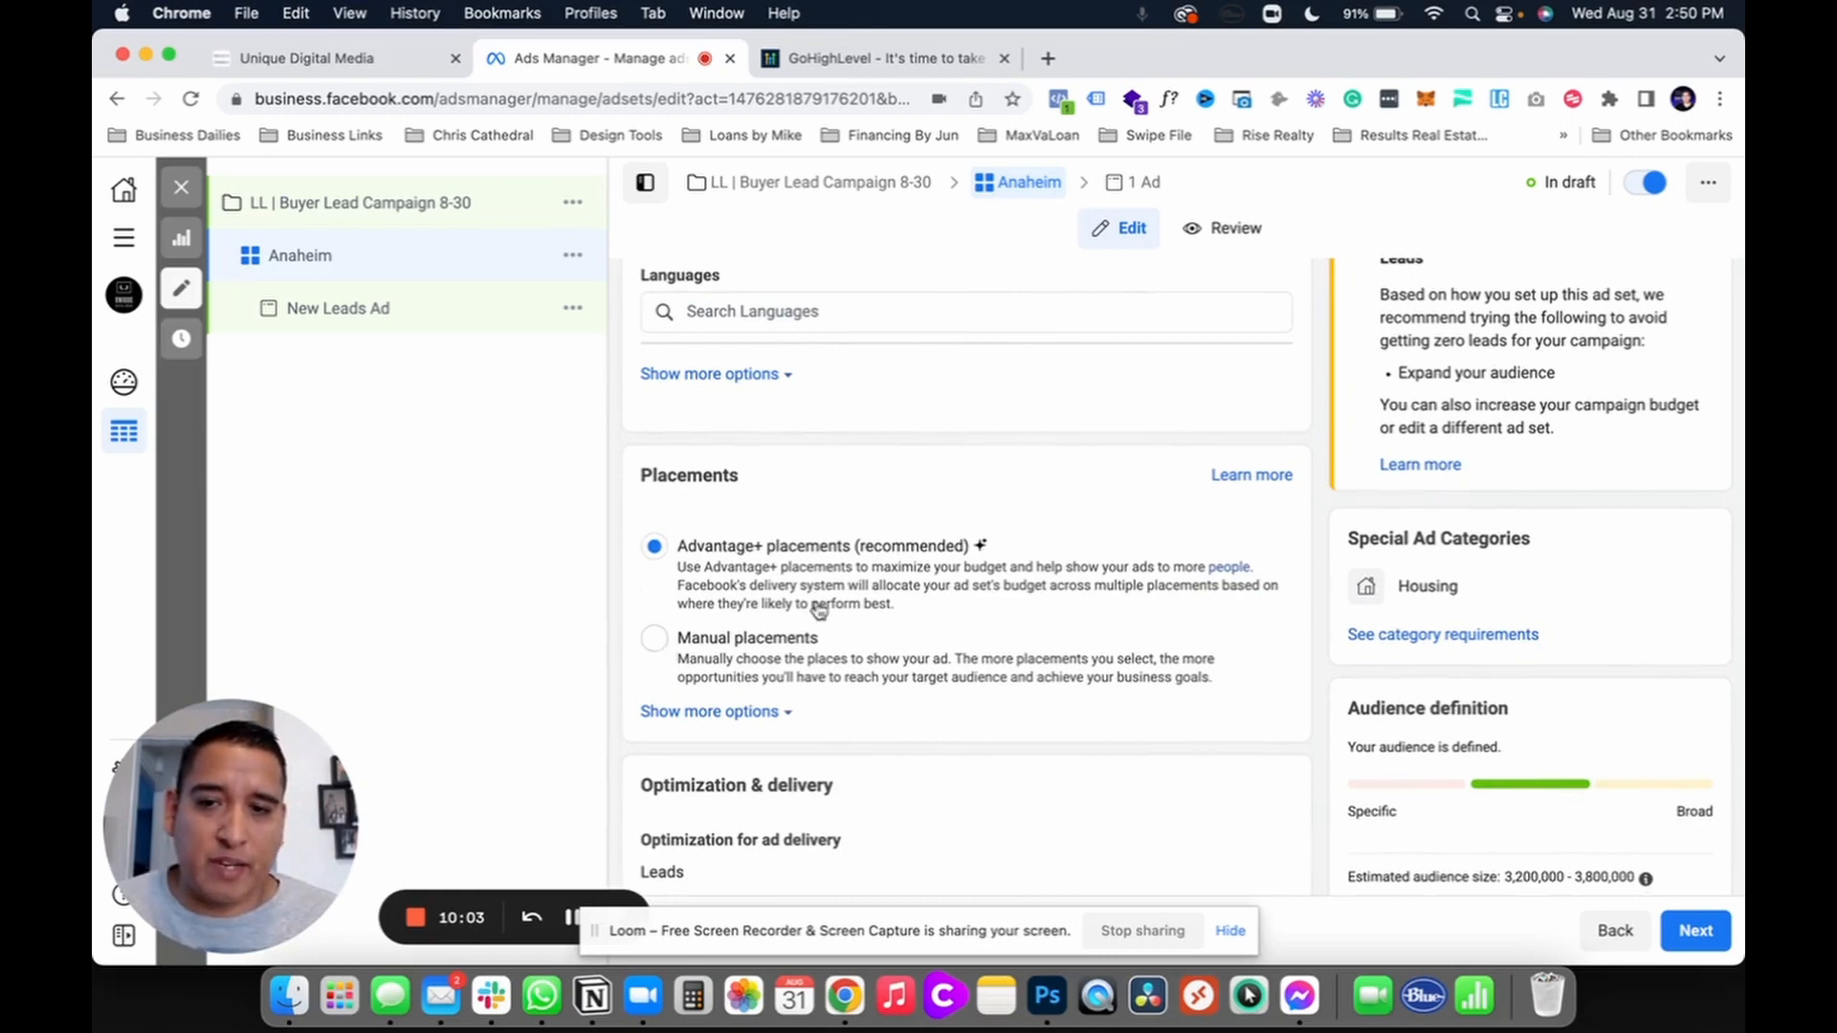
Step: Switch to manual placements and uncheck Facebook video feeds and Instagram Explore under Feeds
scroll(818, 607, "down", 4)
left_click(654, 466)
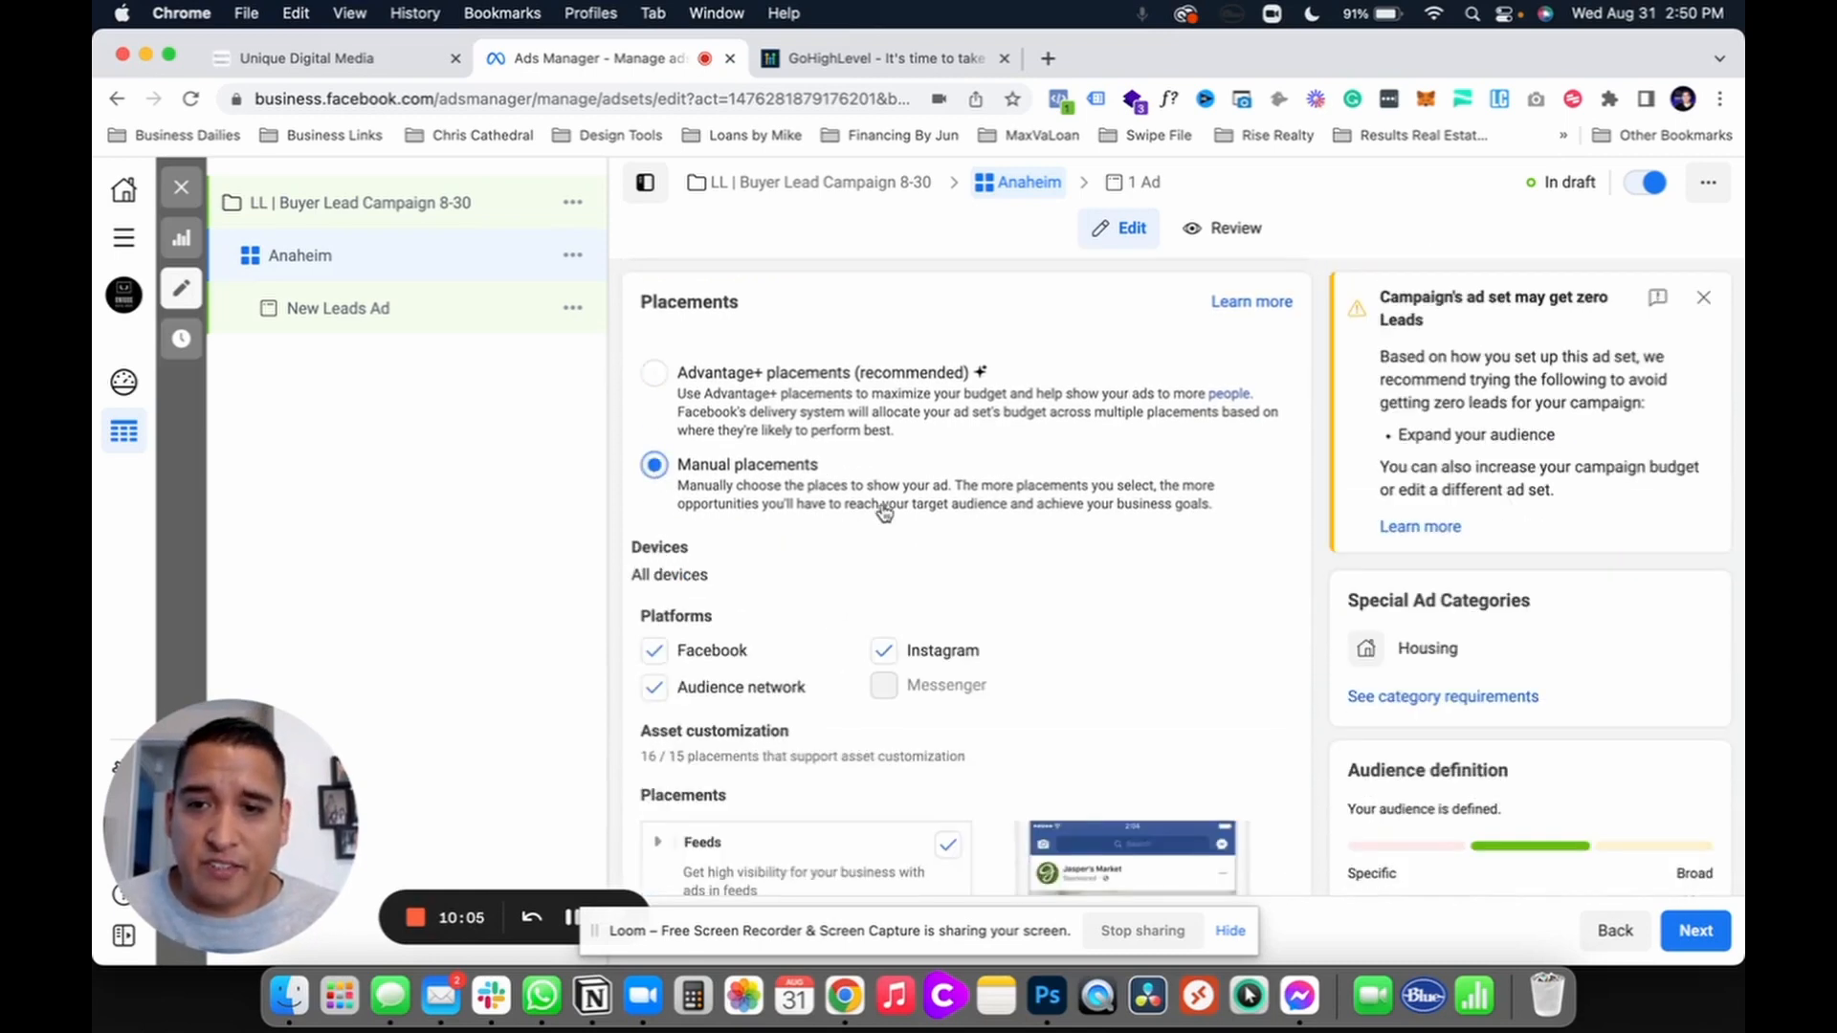
scroll(882, 512, "down", 1)
scroll(771, 647, "down", 8)
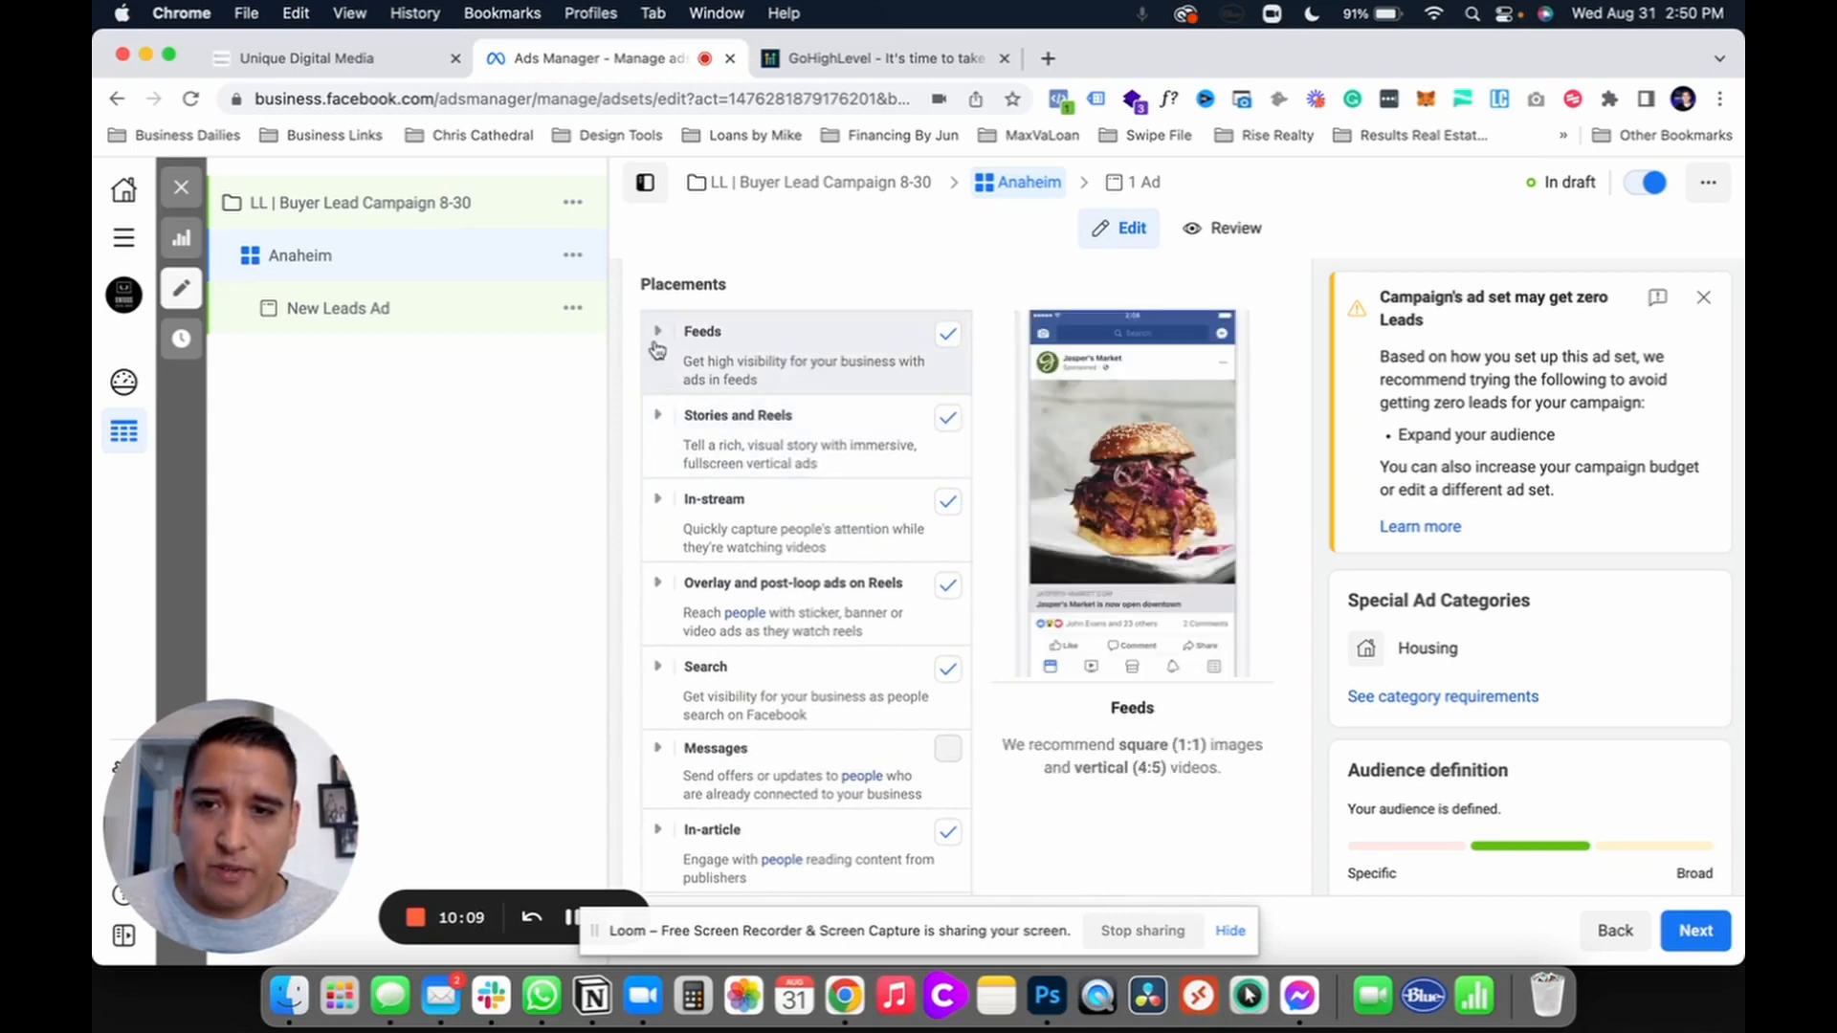
left_click(663, 382)
left_click(947, 536)
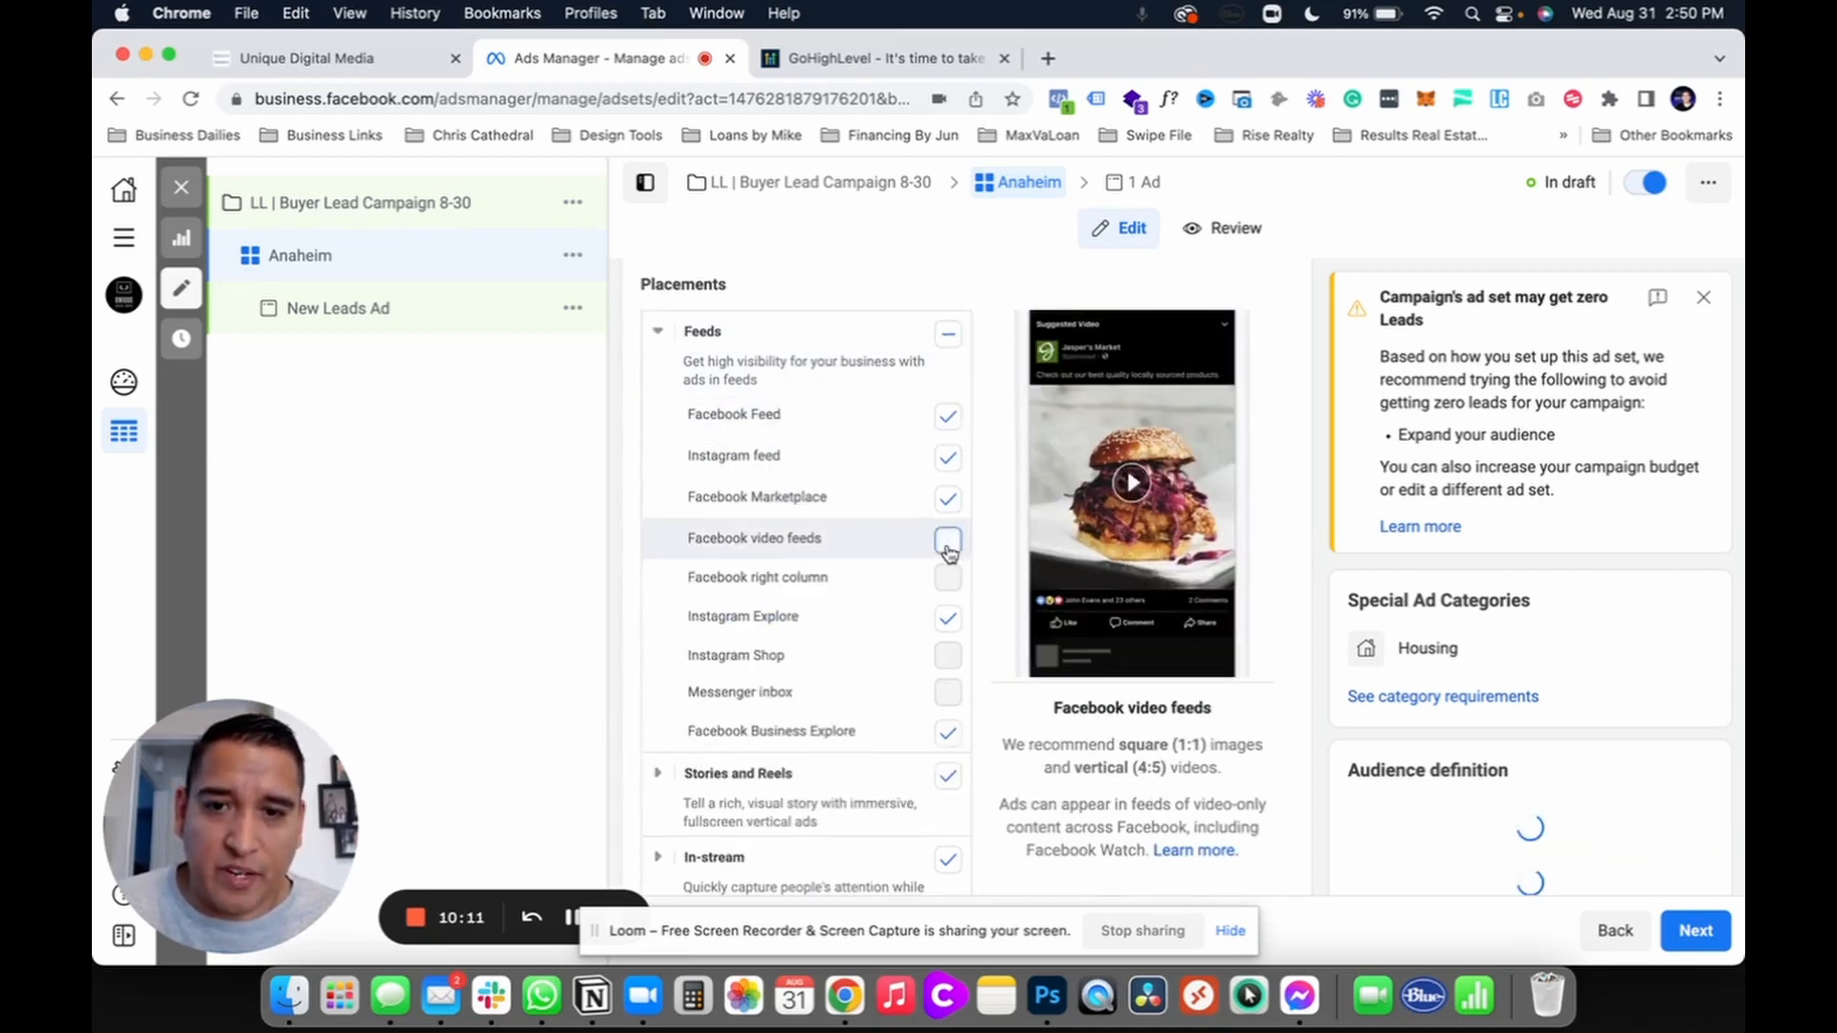
left_click(947, 621)
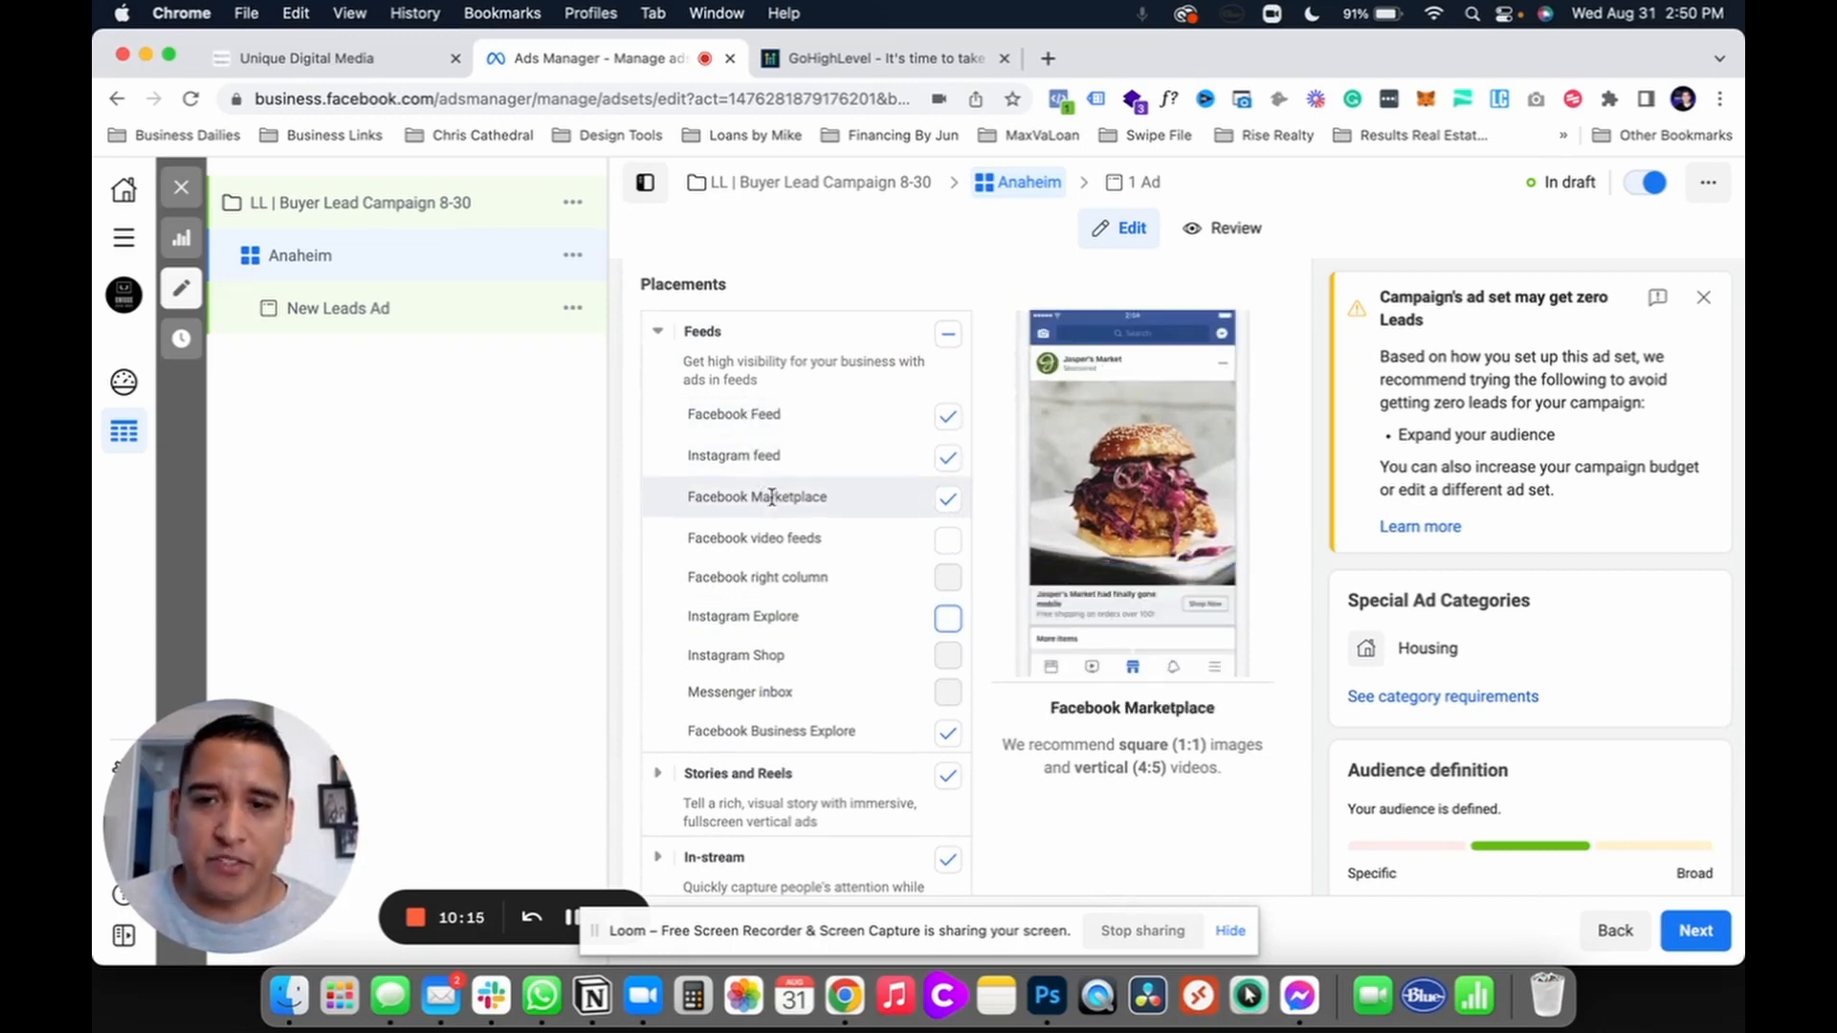
Step: Uncheck Business Explore, Stories and Reels, In-stream, Overlay and post-loop, Search and In-article placements
scroll(943, 574, "down", 3)
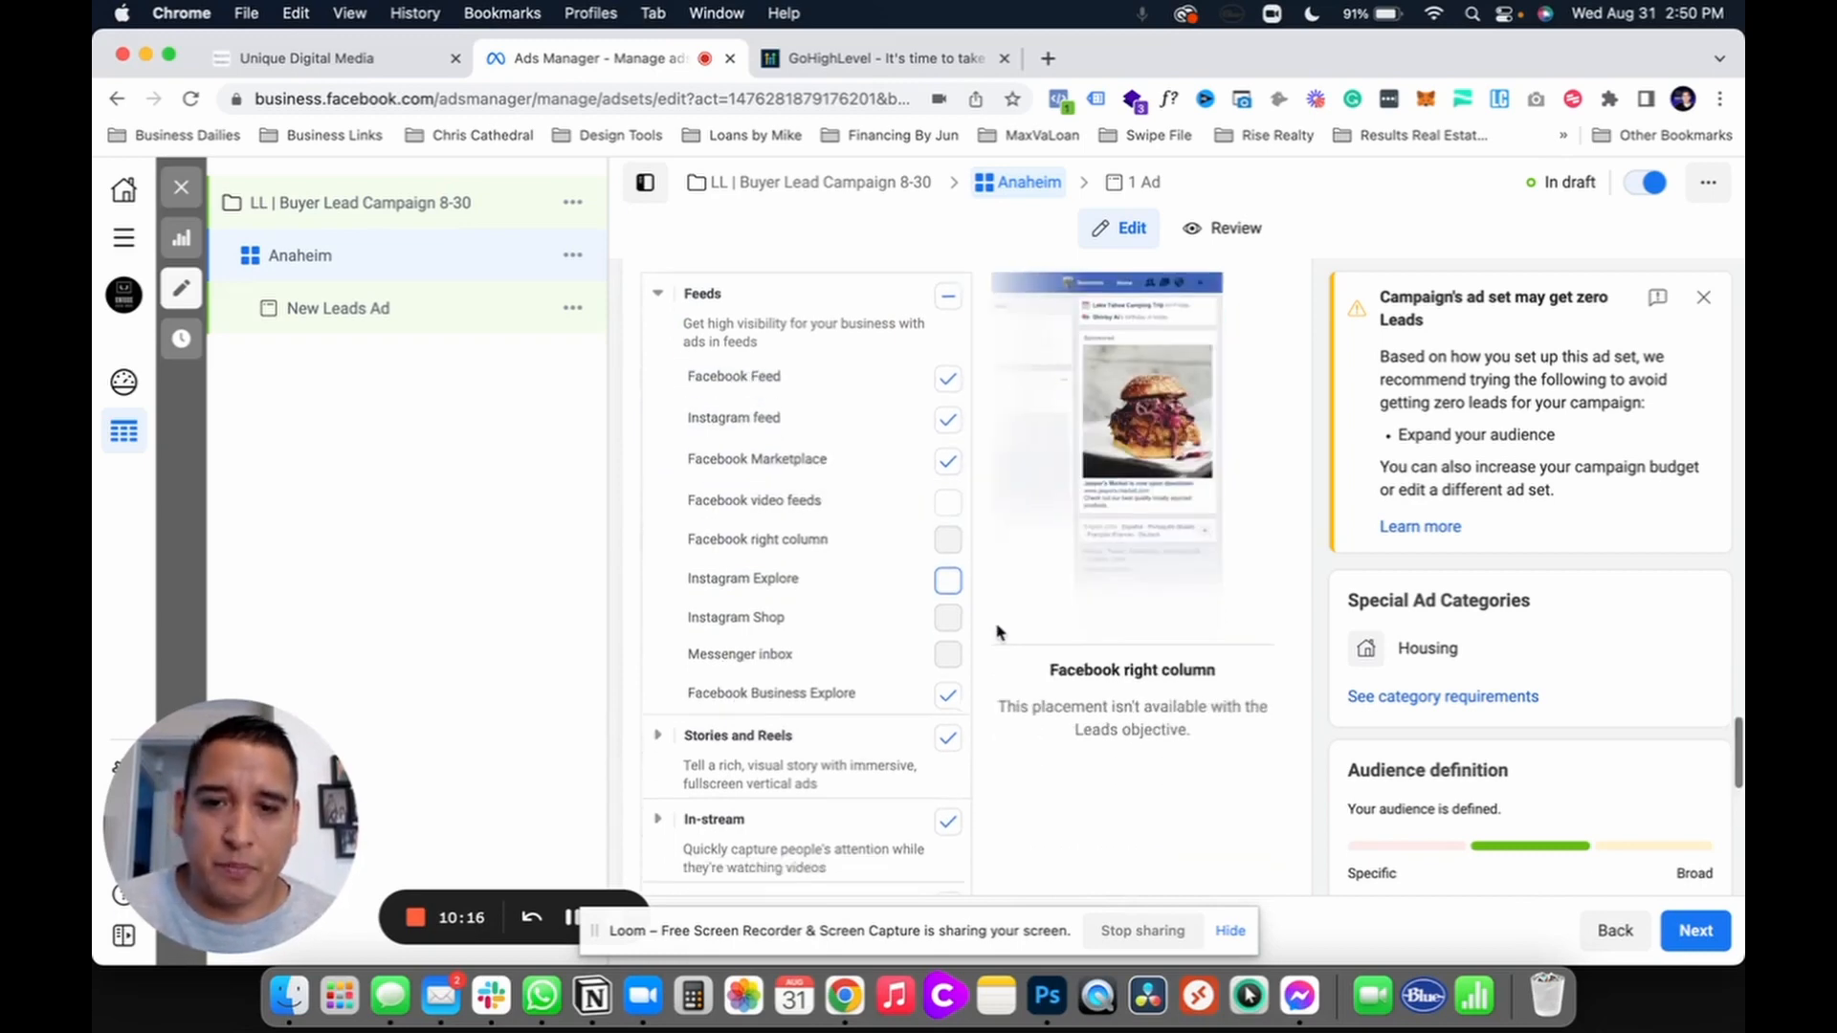
left_click(947, 534)
left_click(948, 576)
left_click(947, 660)
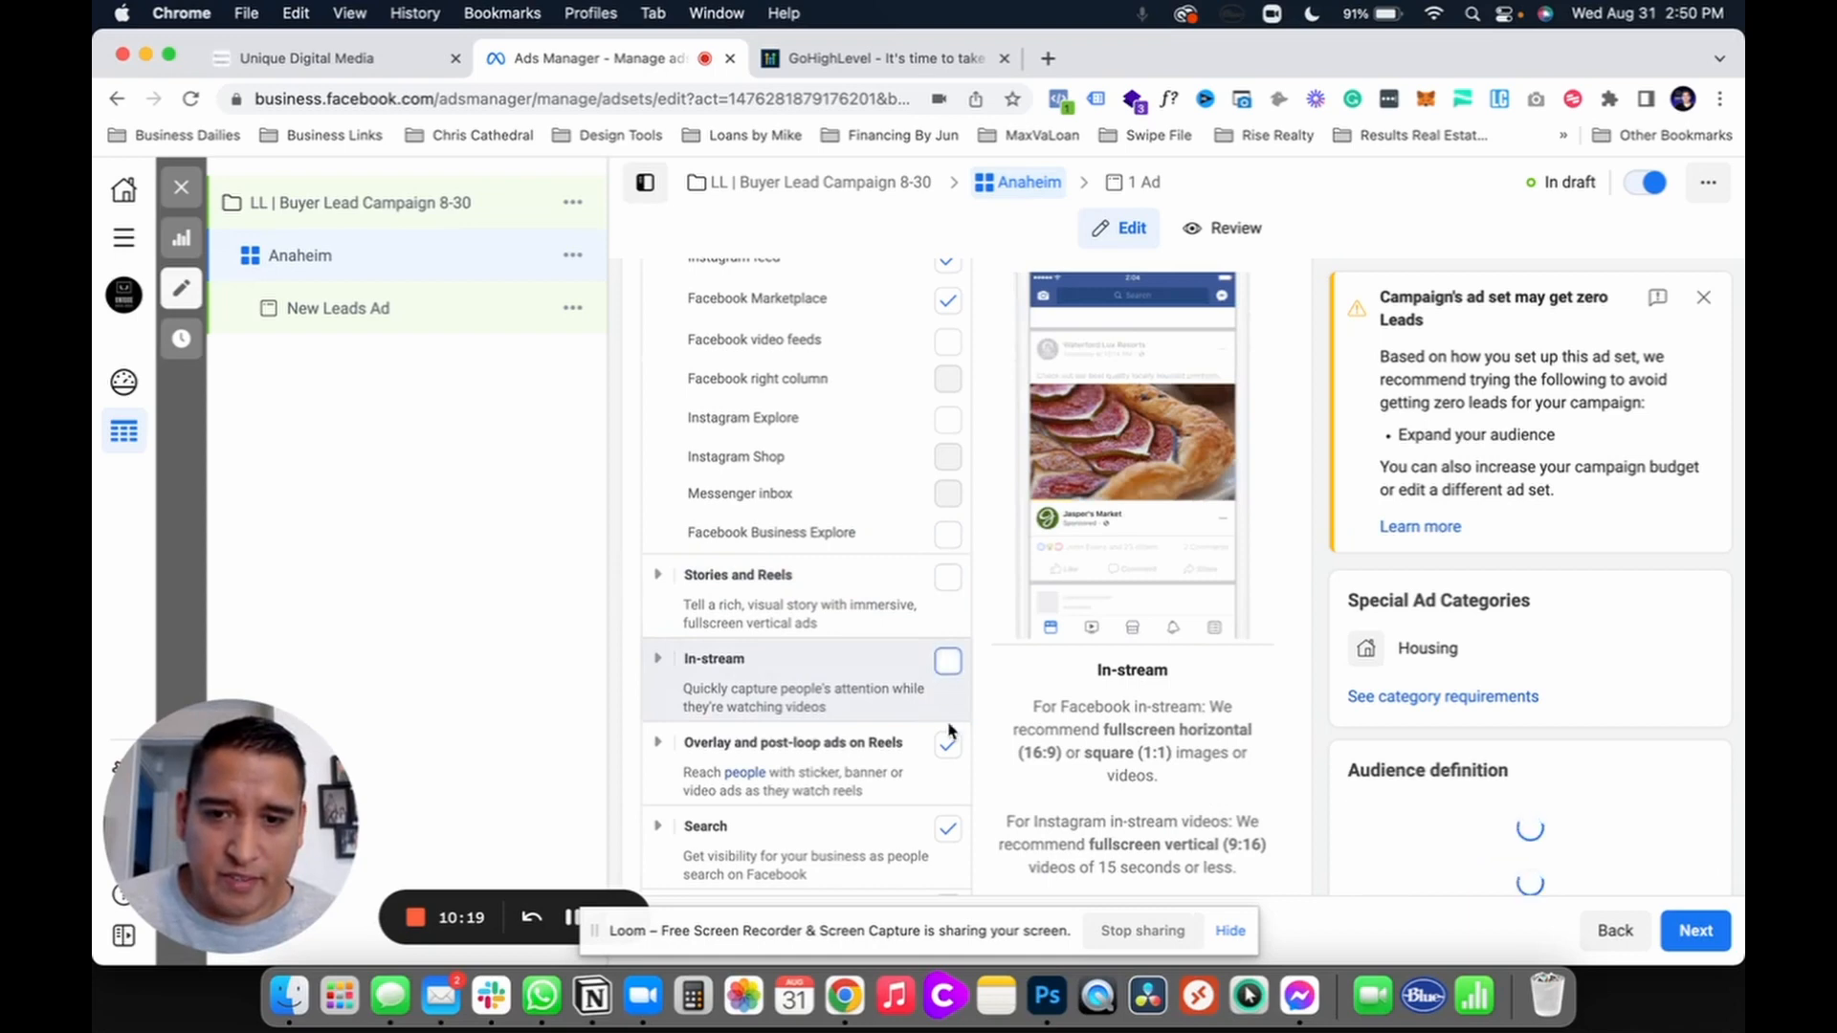
left_click(947, 744)
scroll(947, 746, "down", 3)
left_click(947, 620)
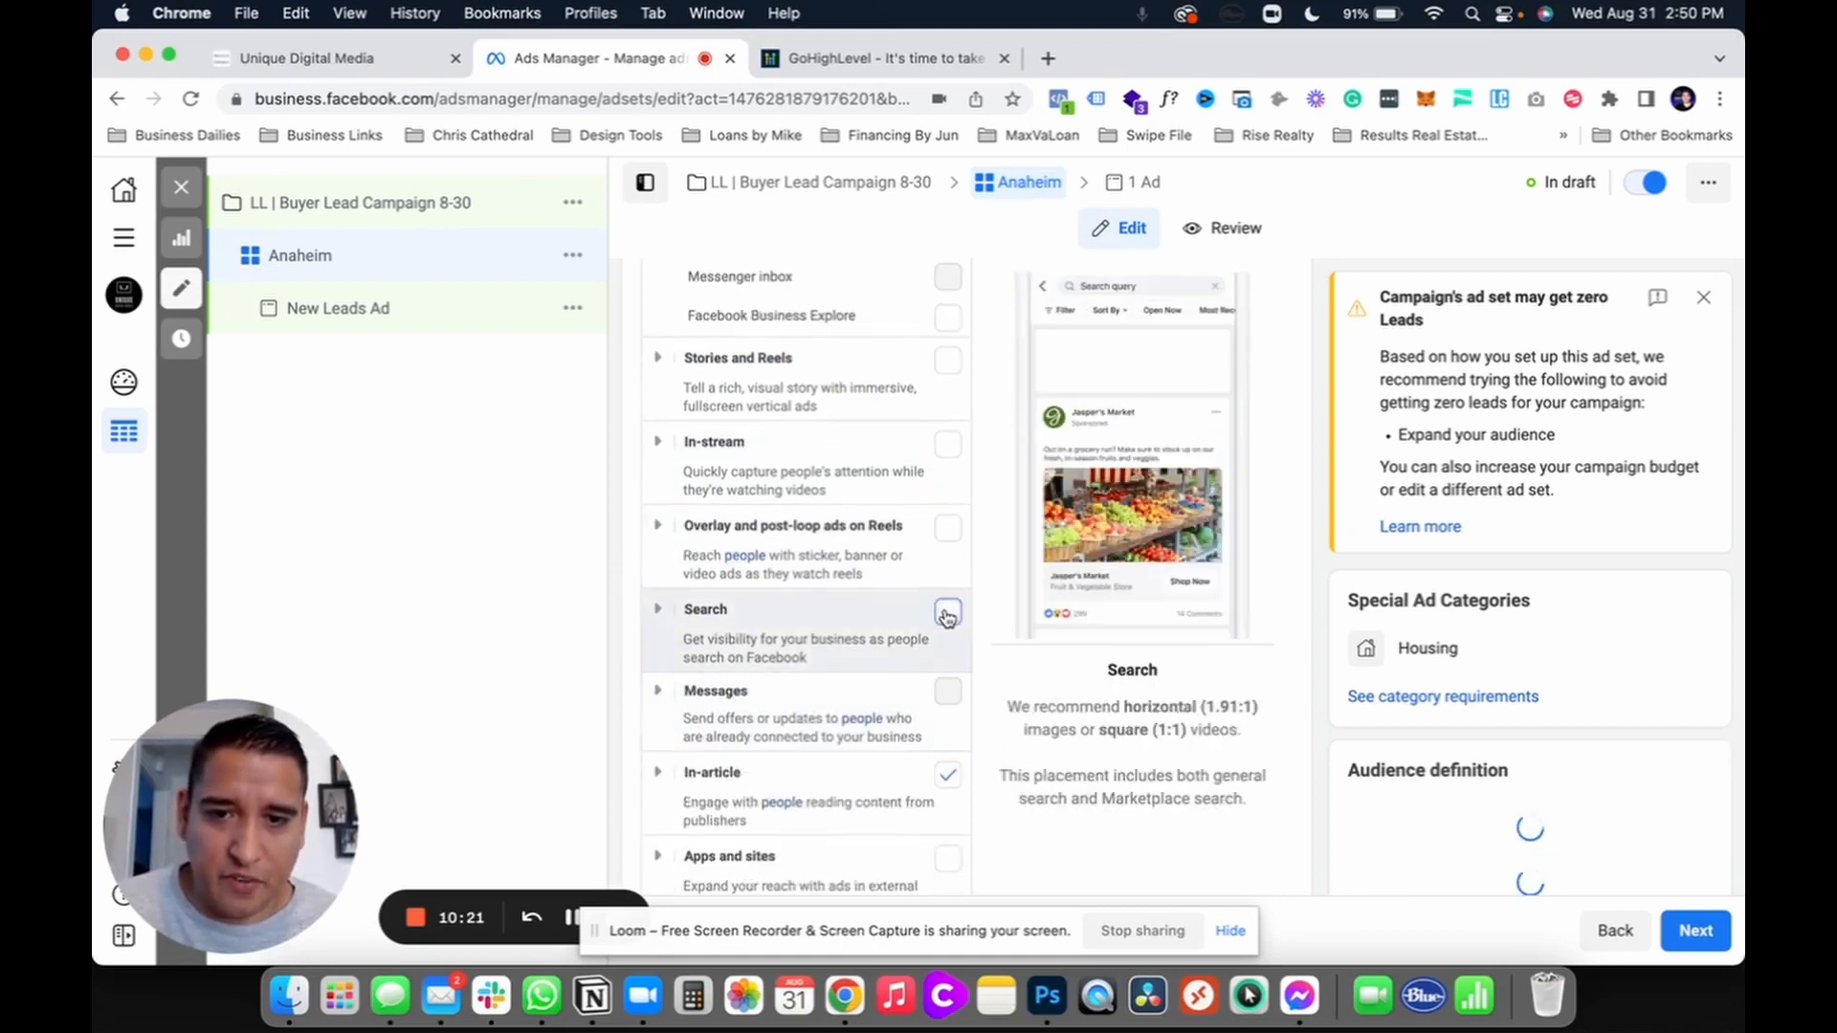
left_click(947, 777)
scroll(947, 782, "down", 5)
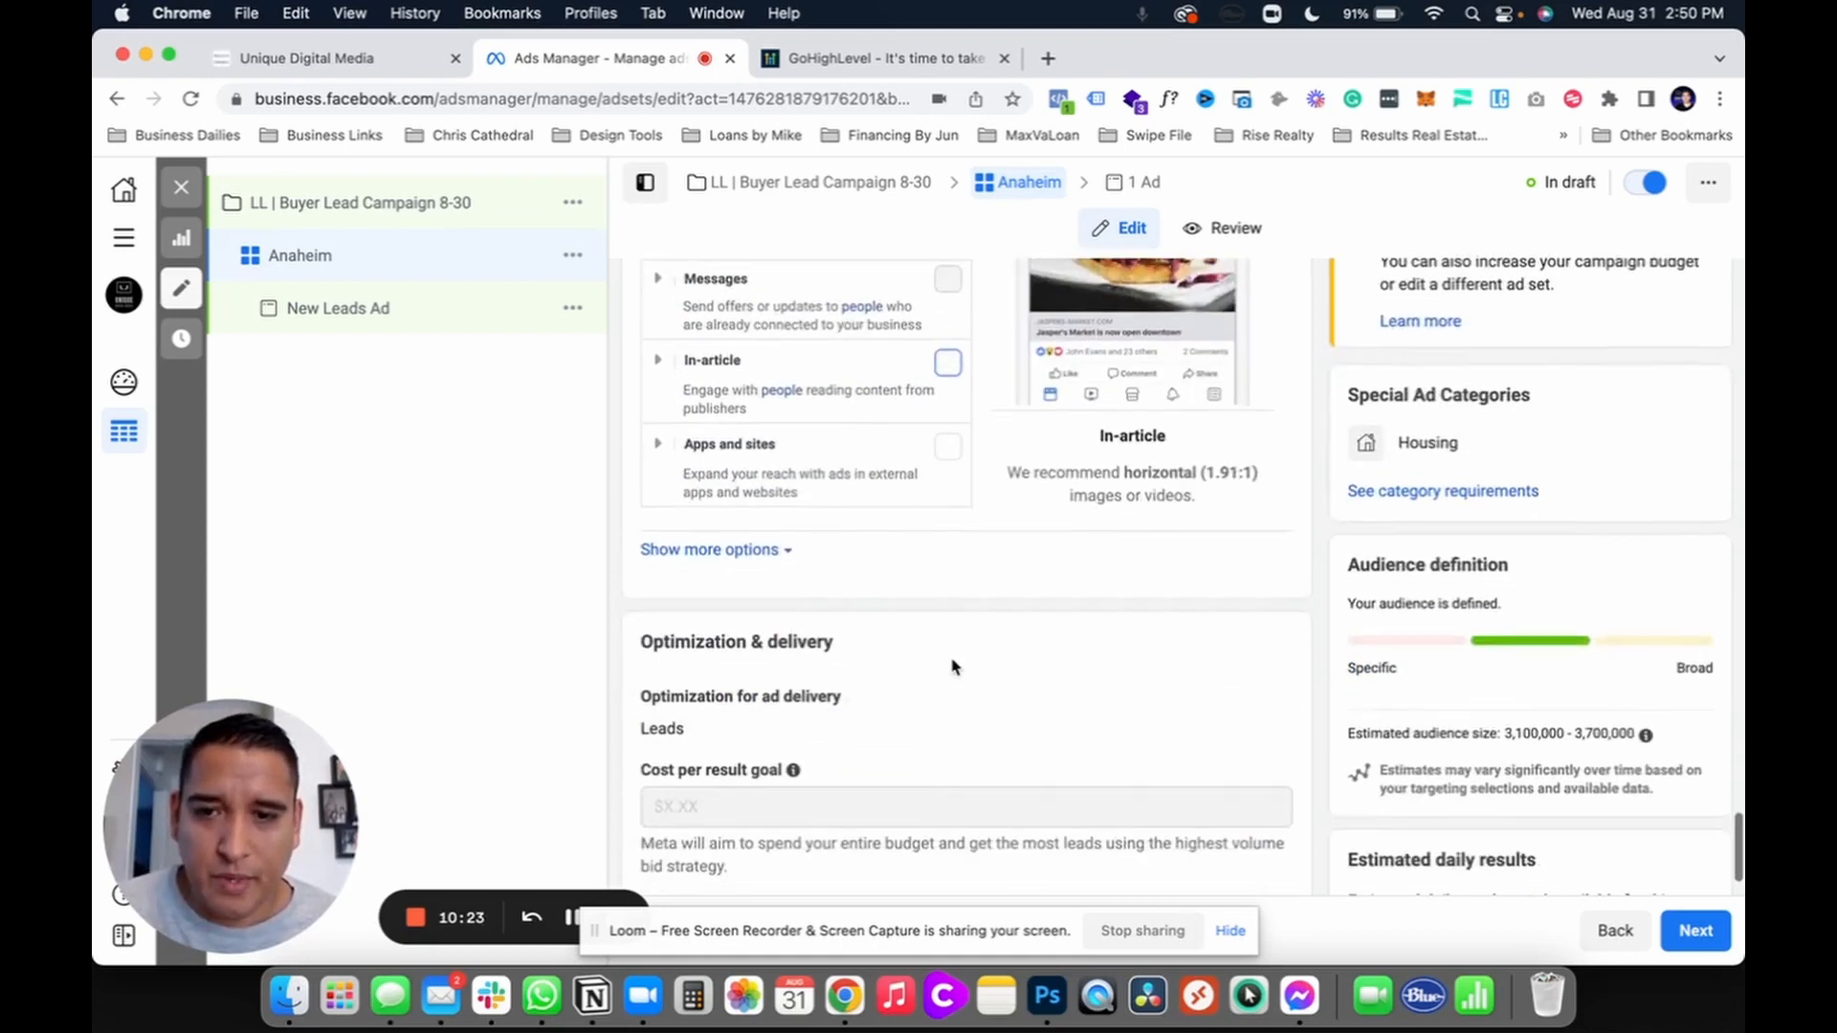
scroll(947, 727, "up", 6)
scroll(952, 681, "up", 4)
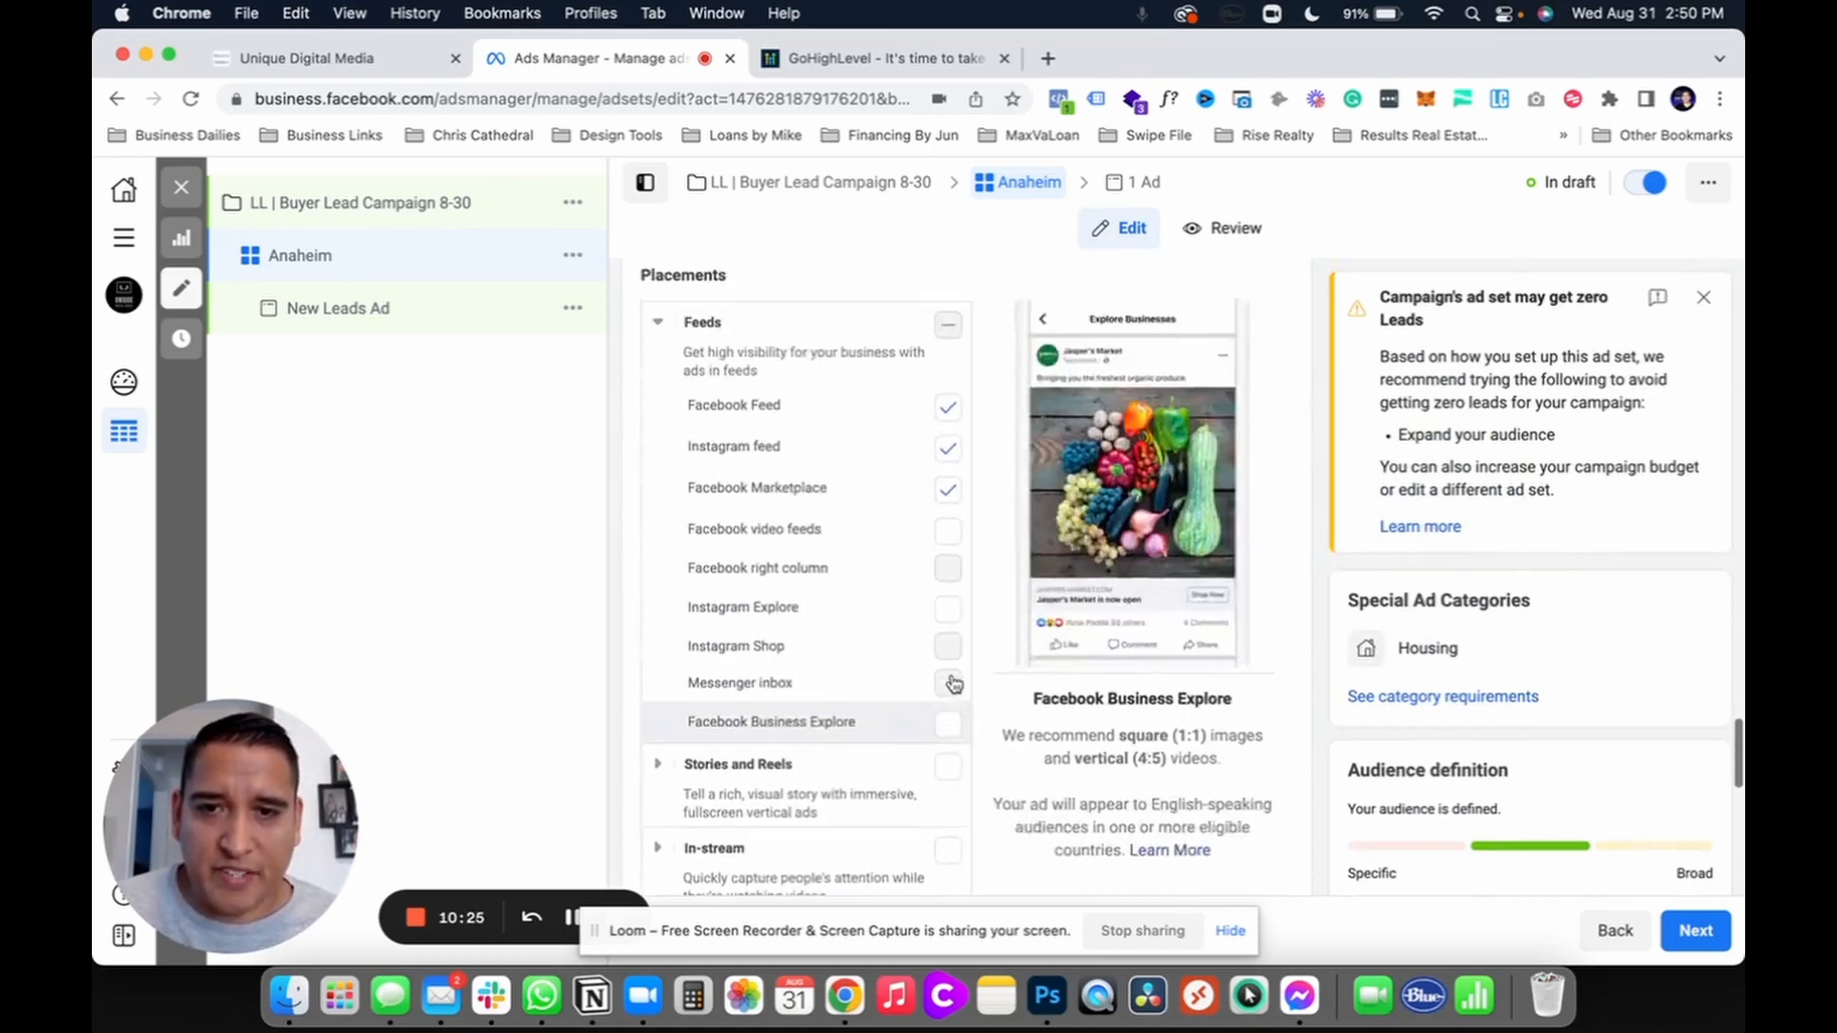
scroll(1064, 807, "down", 10)
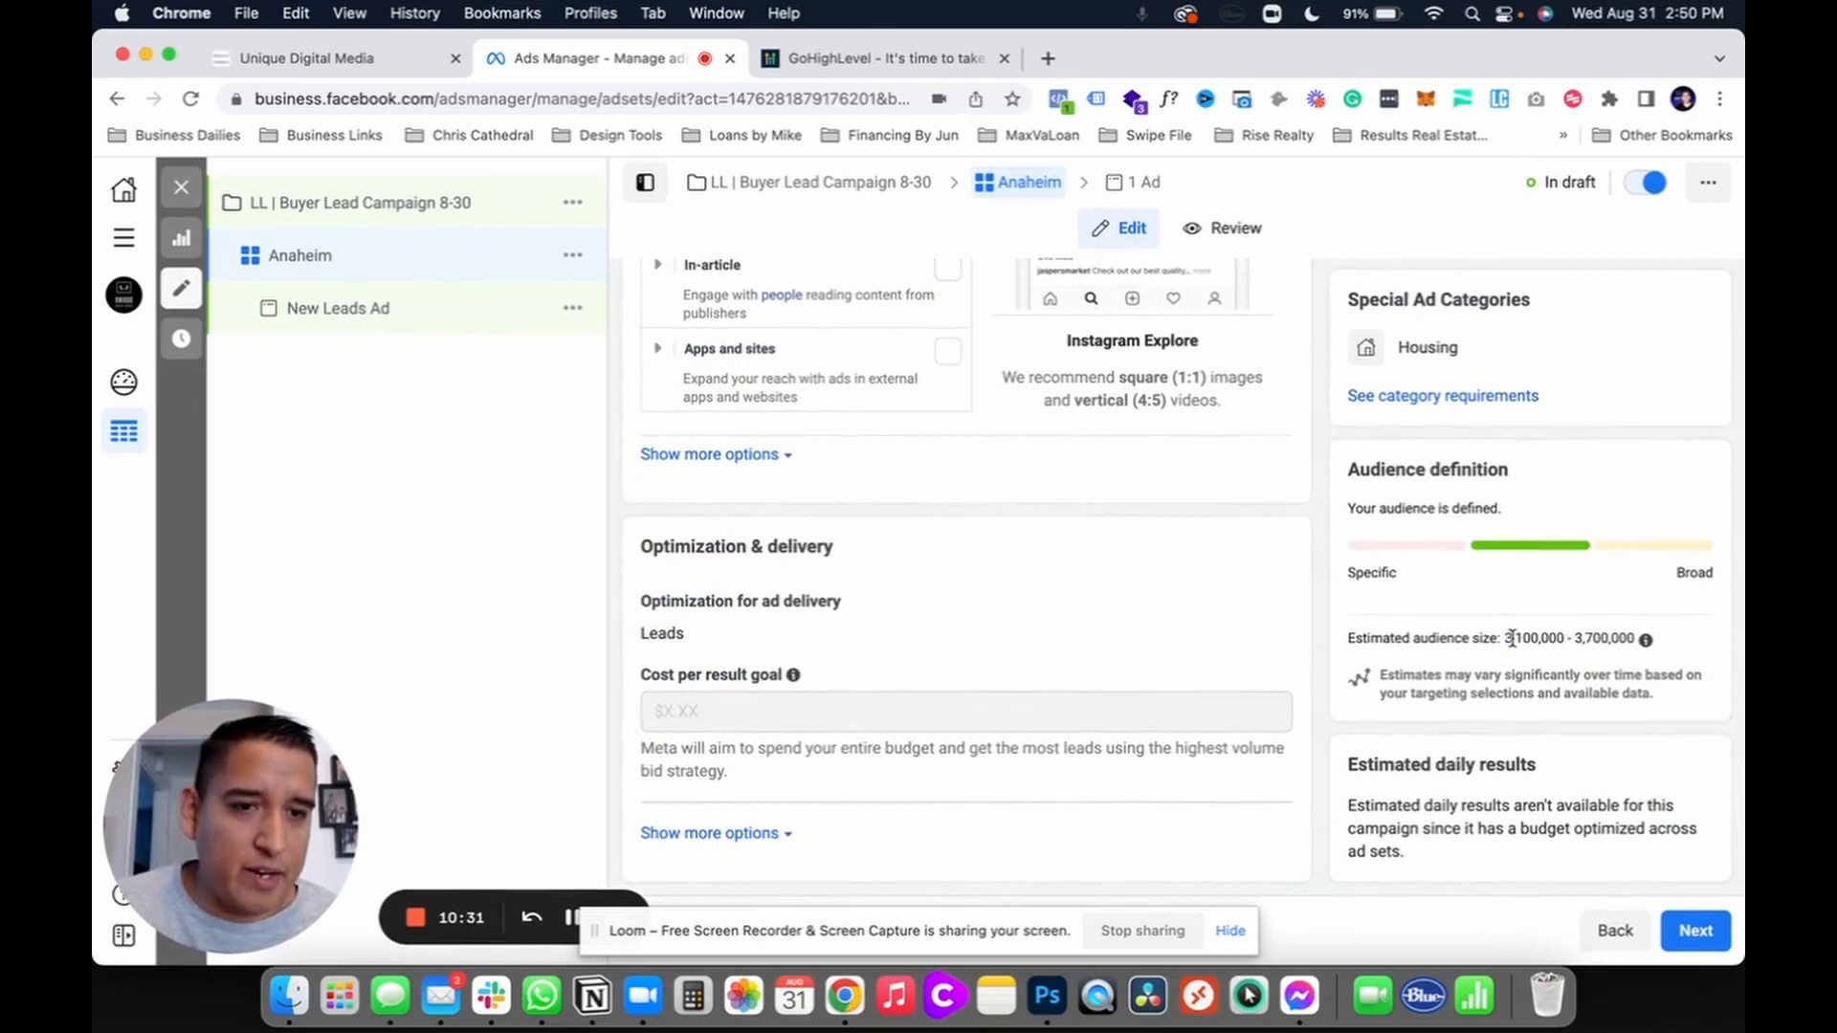
Step: Review the estimated audience size, then advance from the ad set to the ad editor
left_click_drag(1502, 641, 1636, 655)
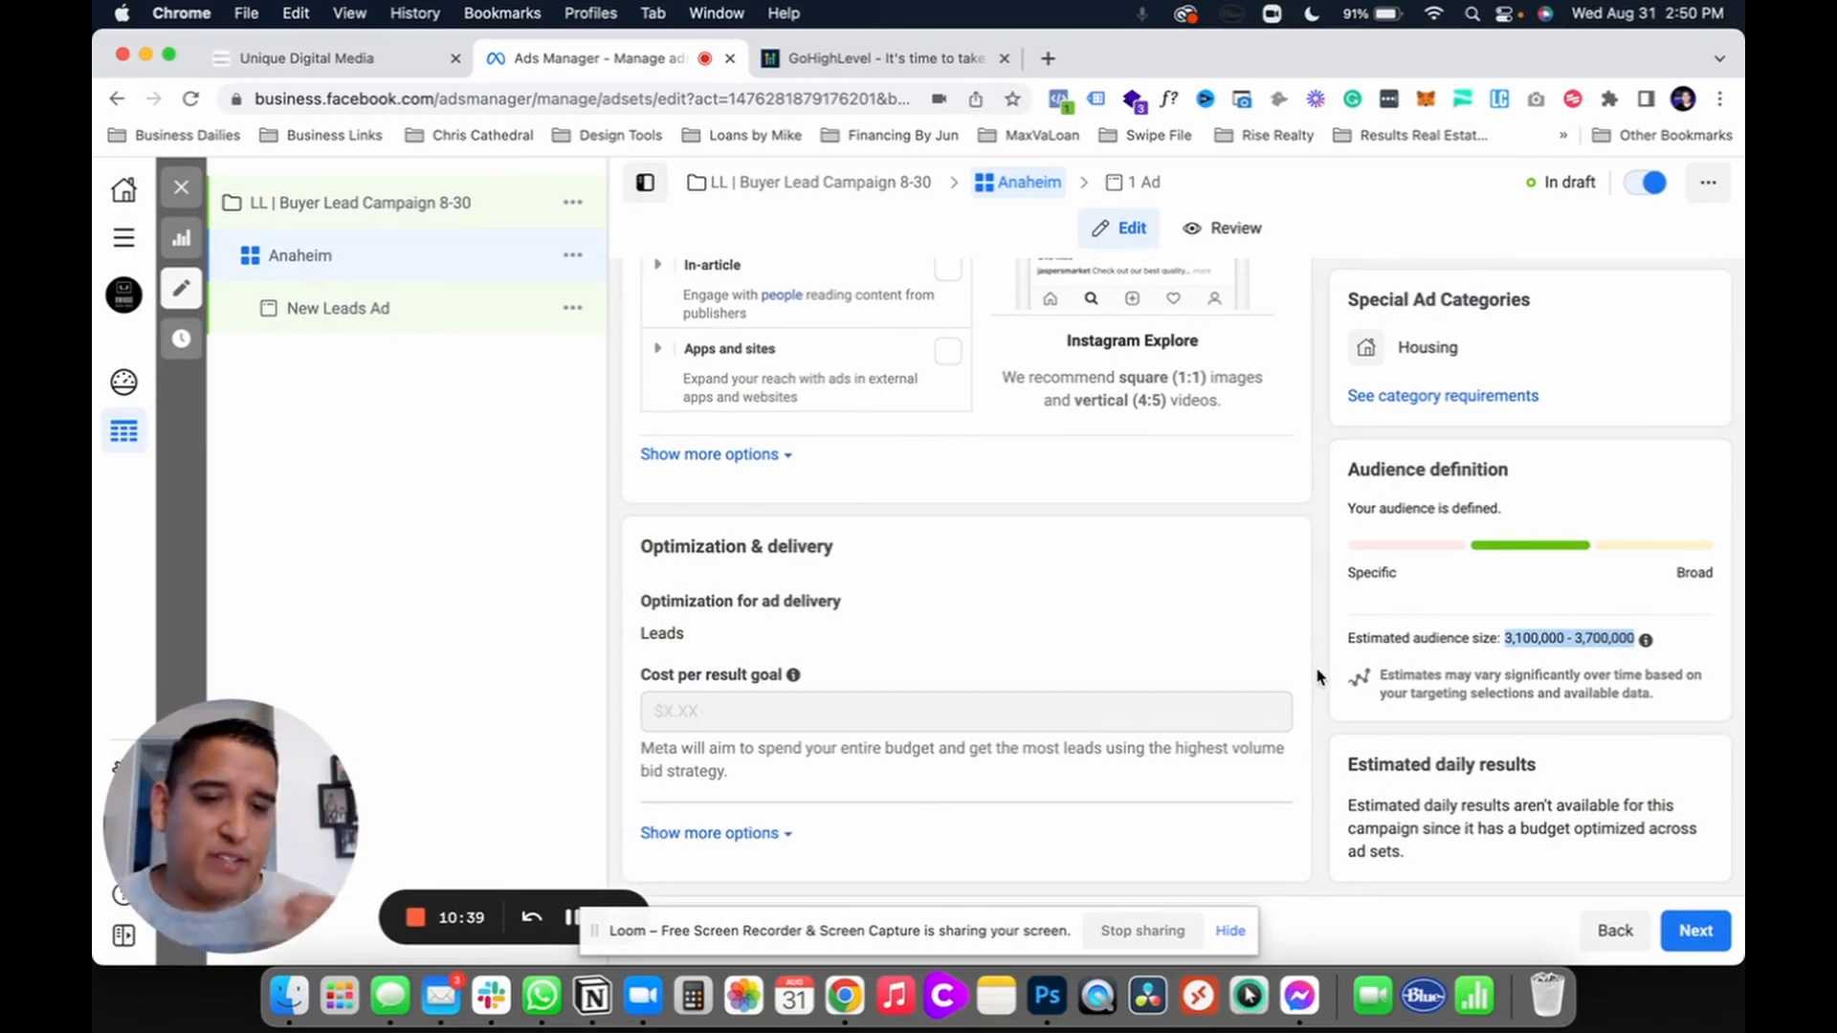
scroll(1320, 676, "up", 1)
scroll(1320, 676, "down", 1)
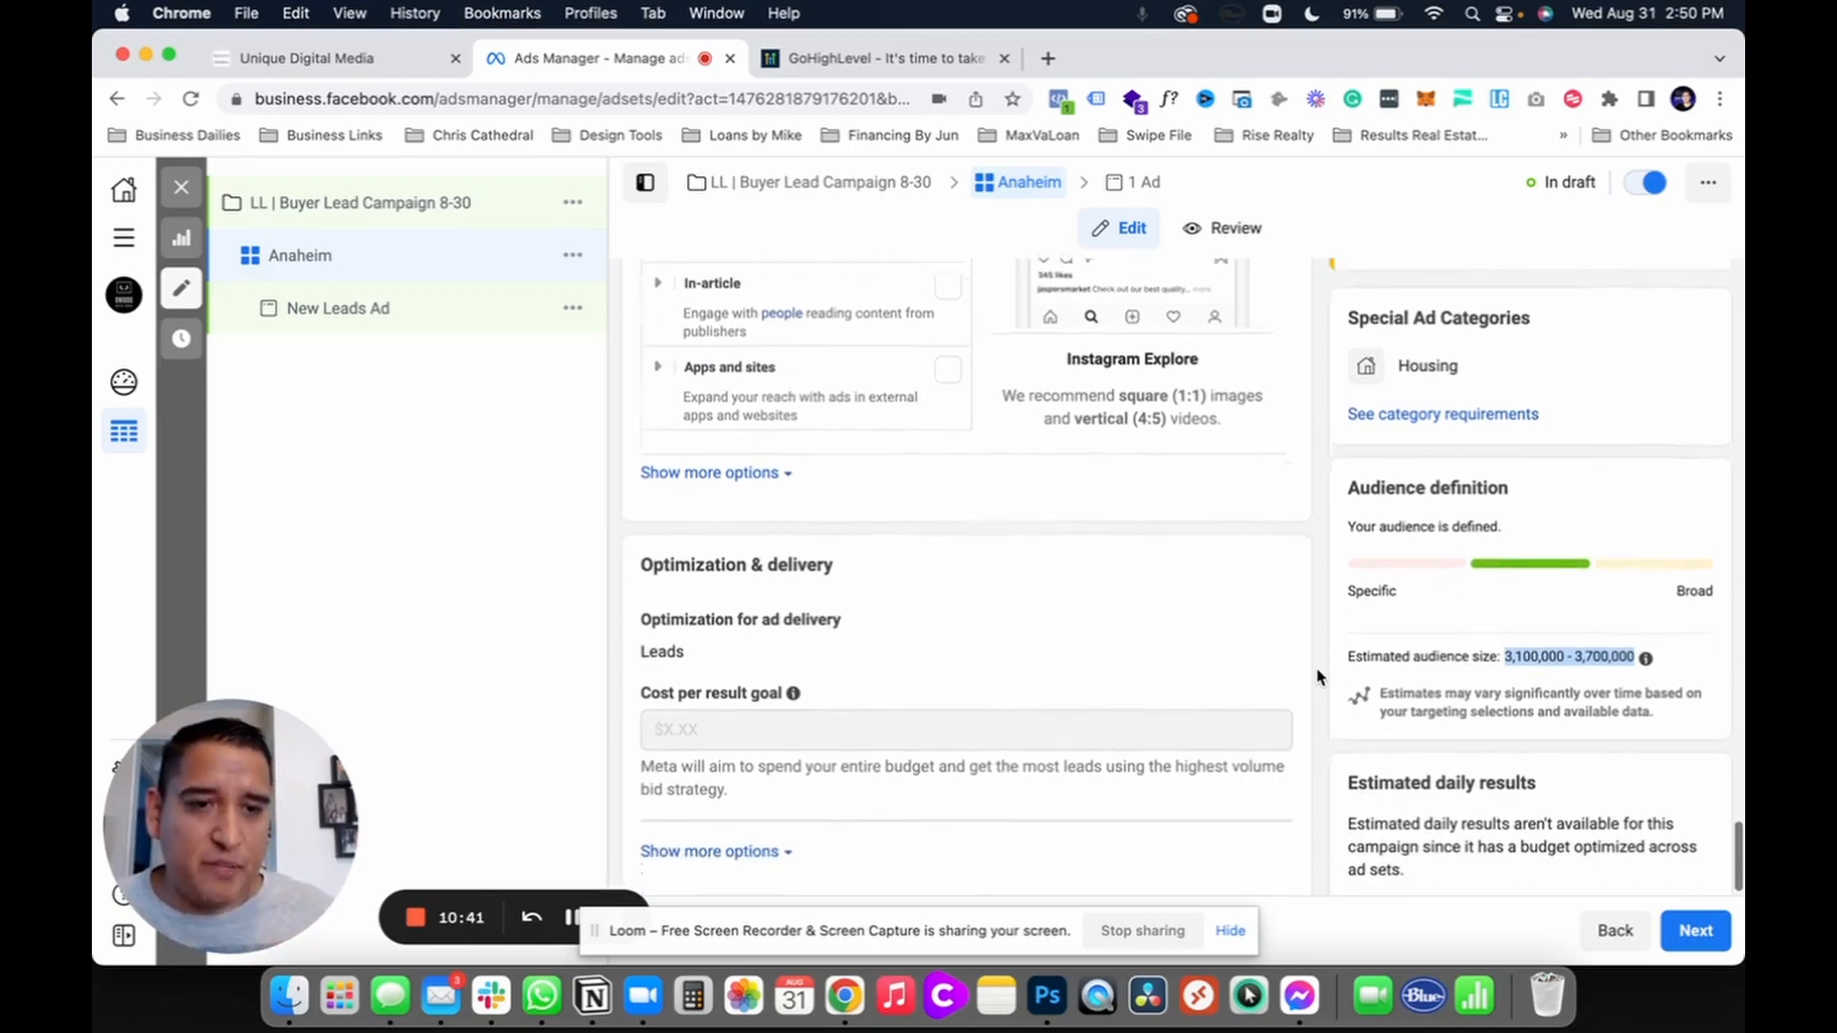
left_click(1521, 639)
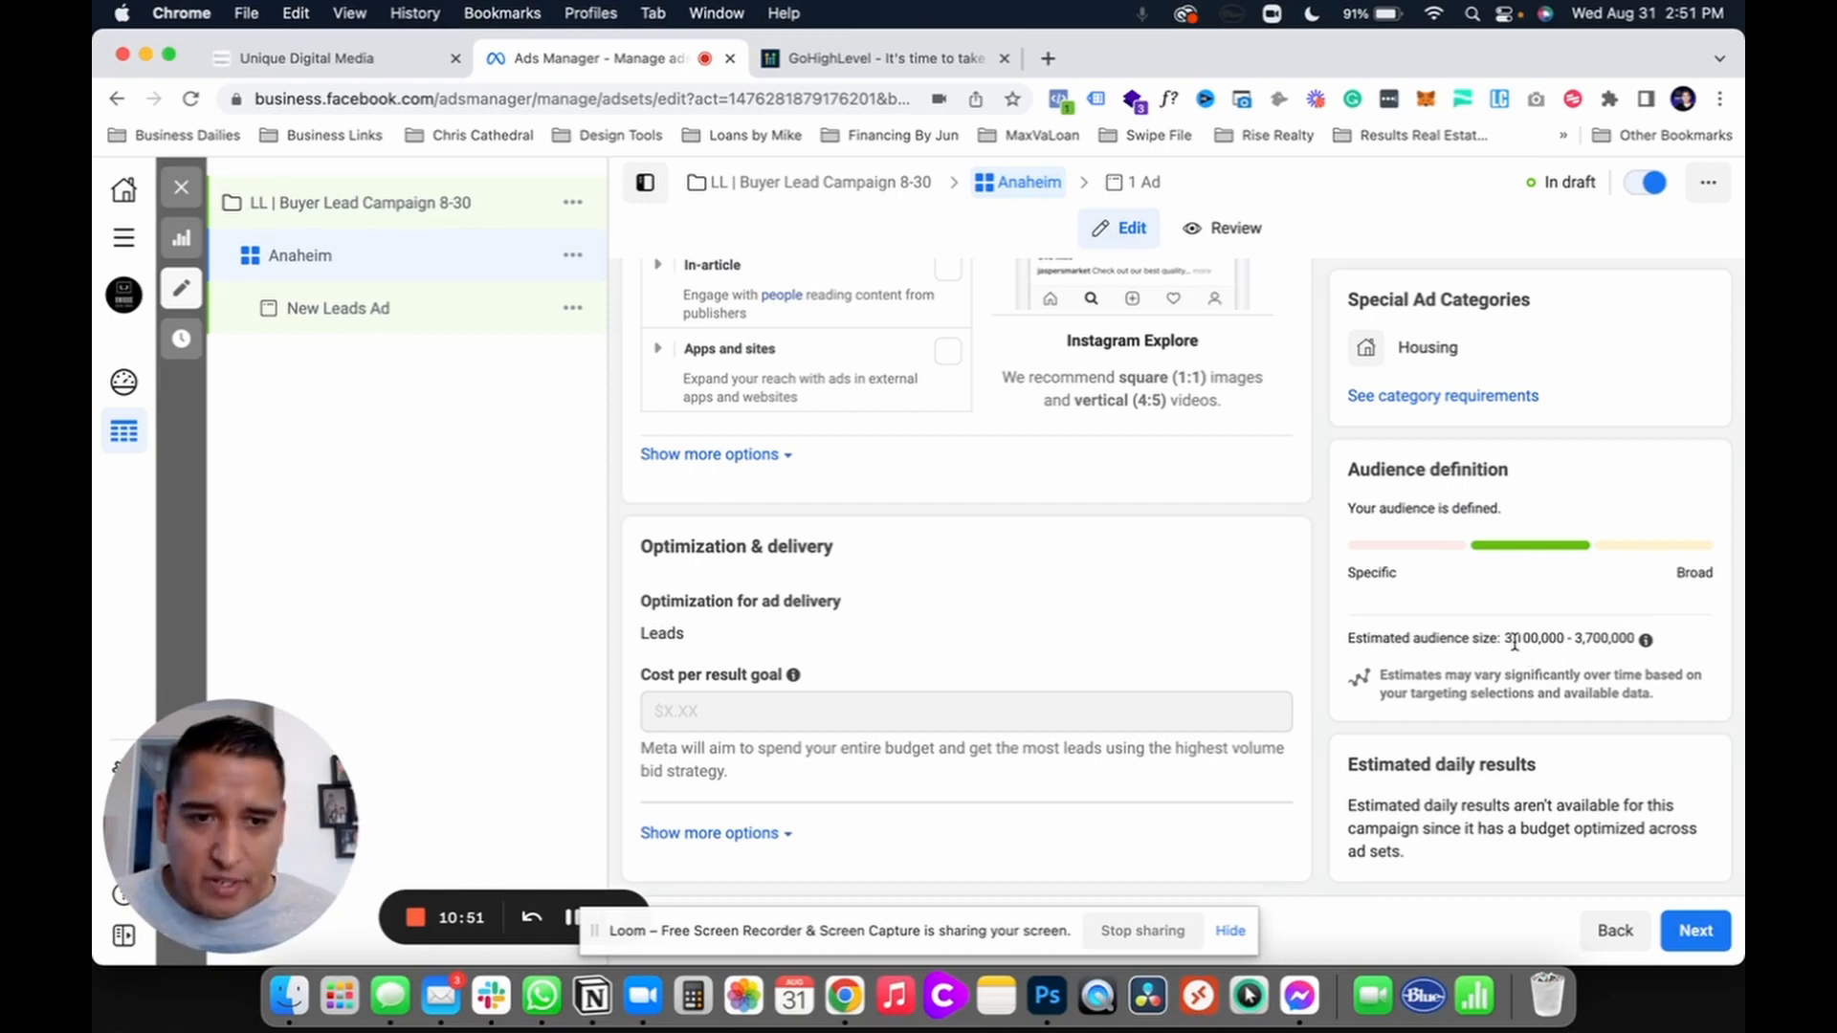
left_click_drag(1500, 639, 1625, 640)
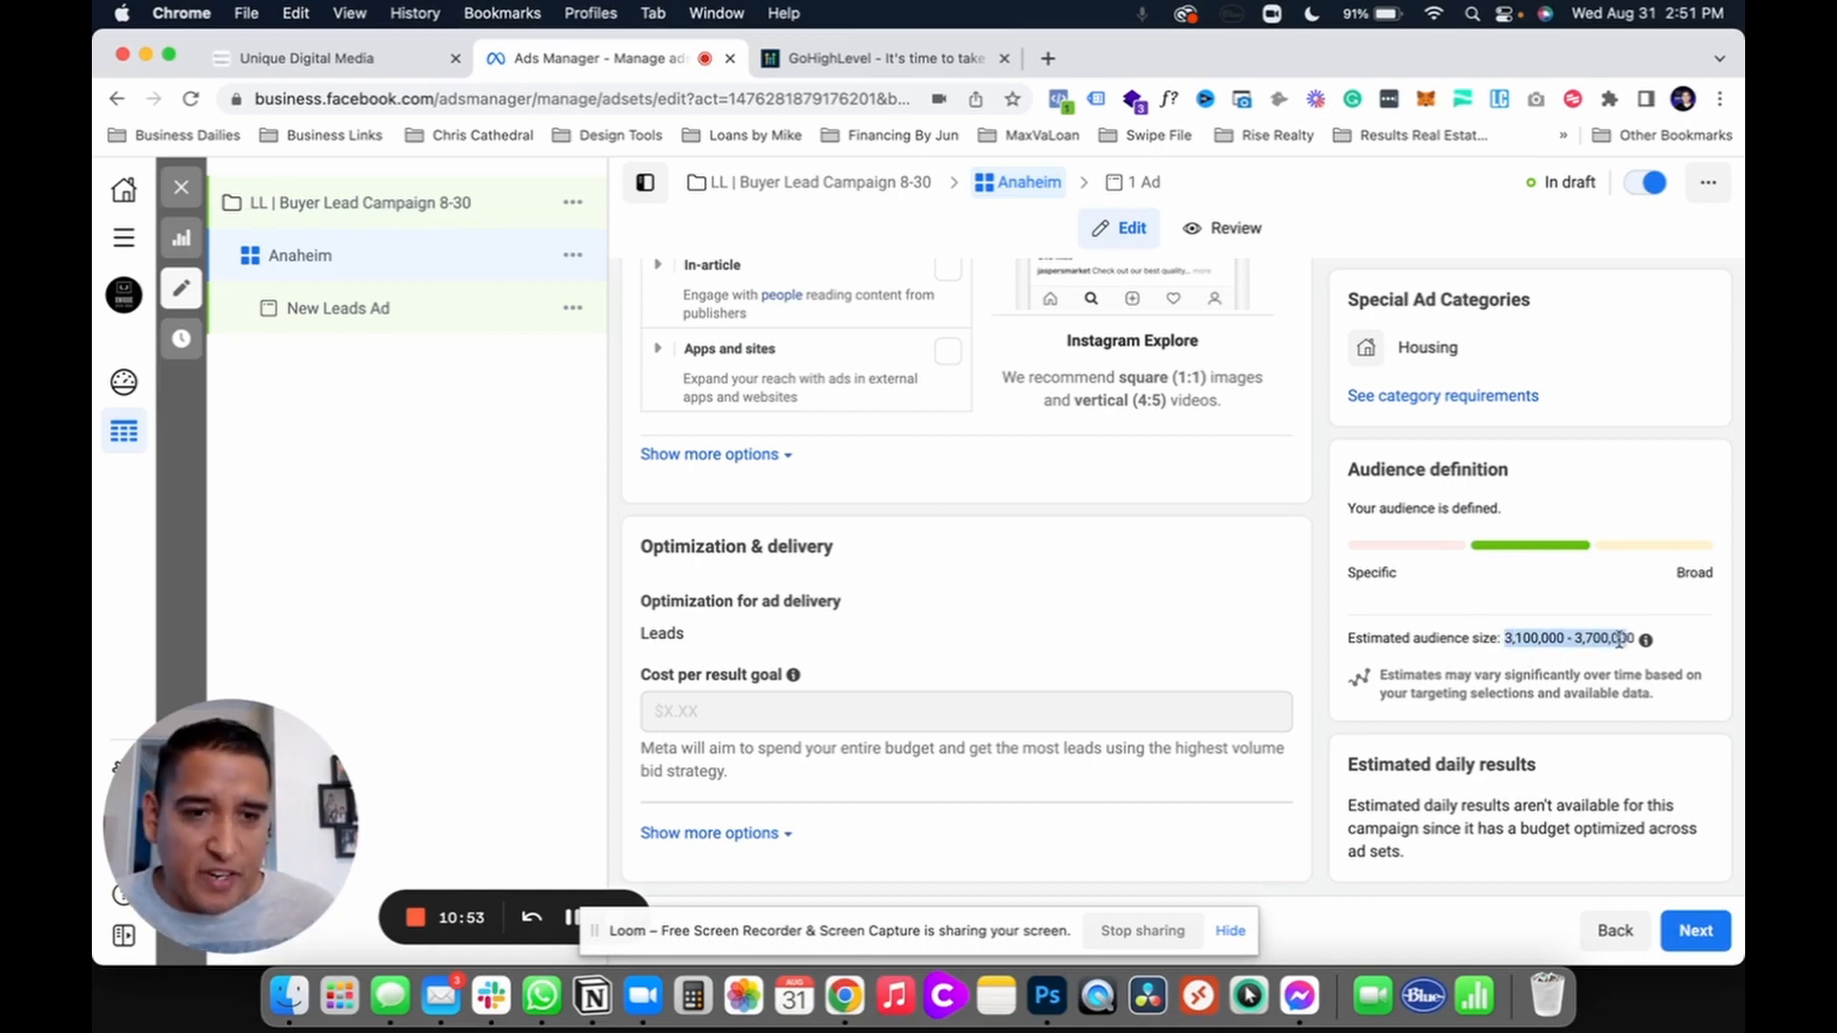
left_click(1679, 933)
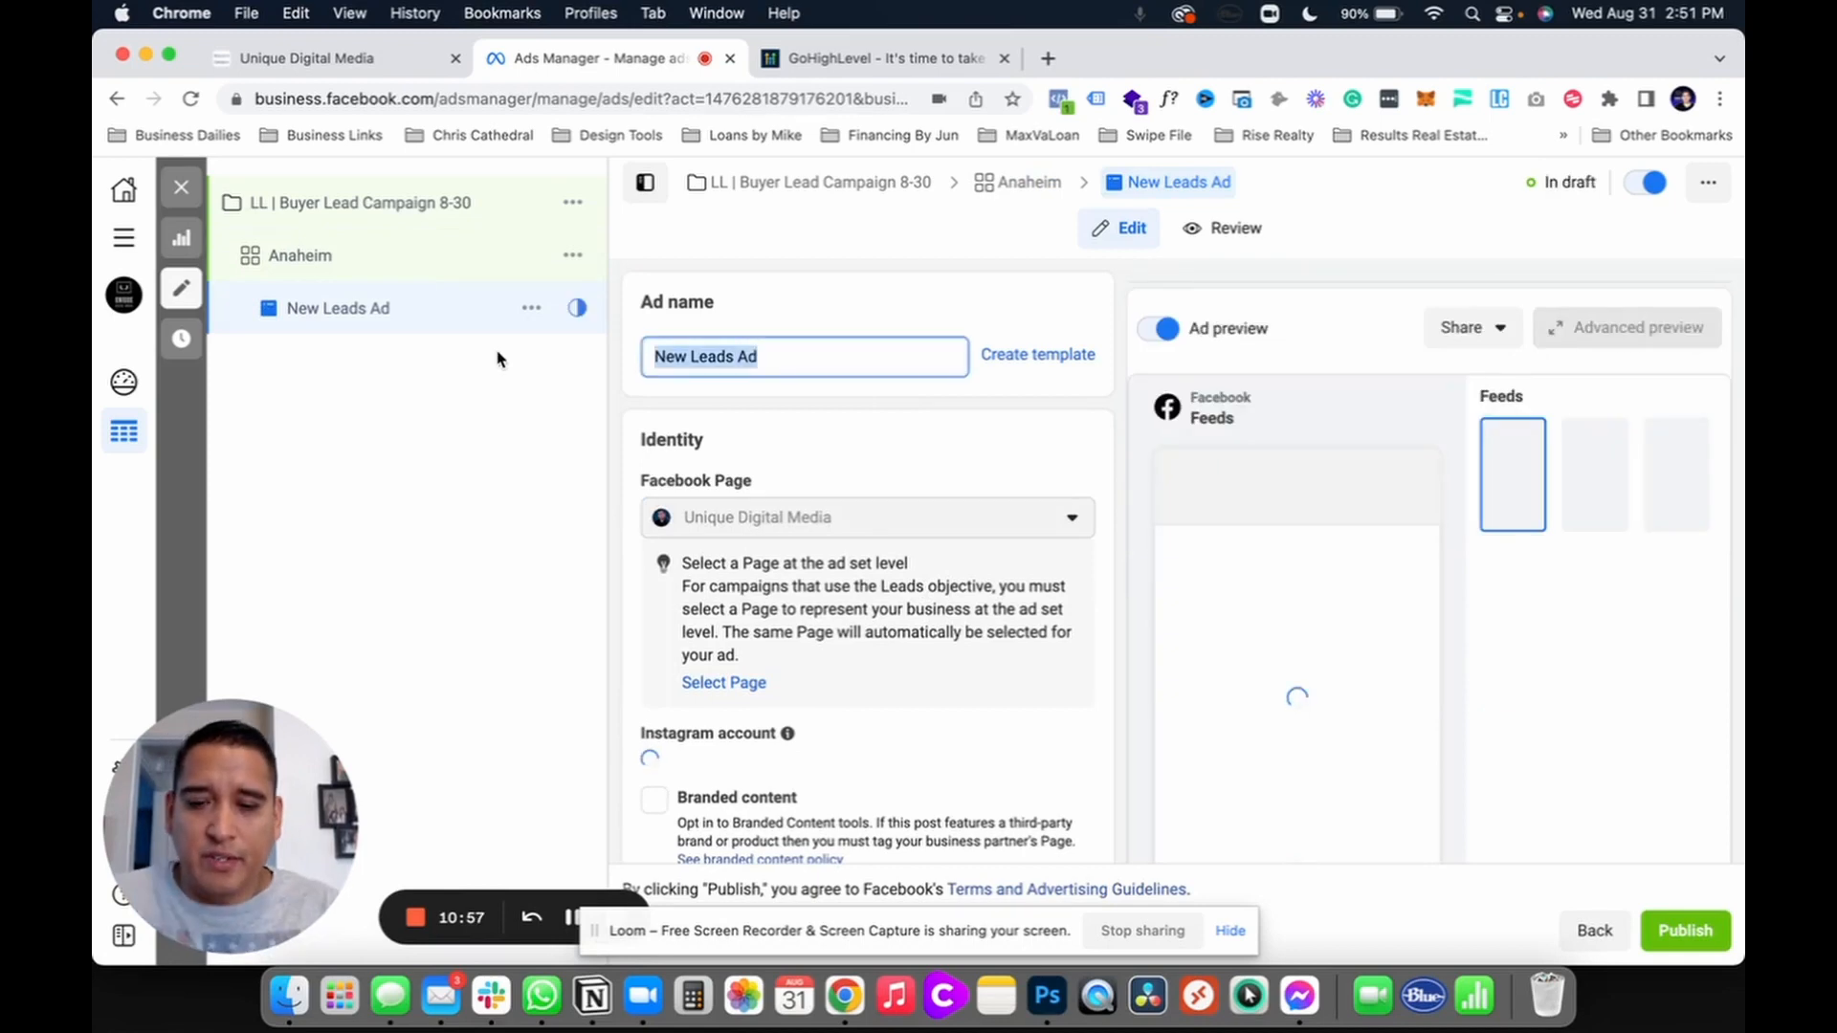
Step: Name the ad 'Image 1' and select the Instagram account to represent it
type("Image 1")
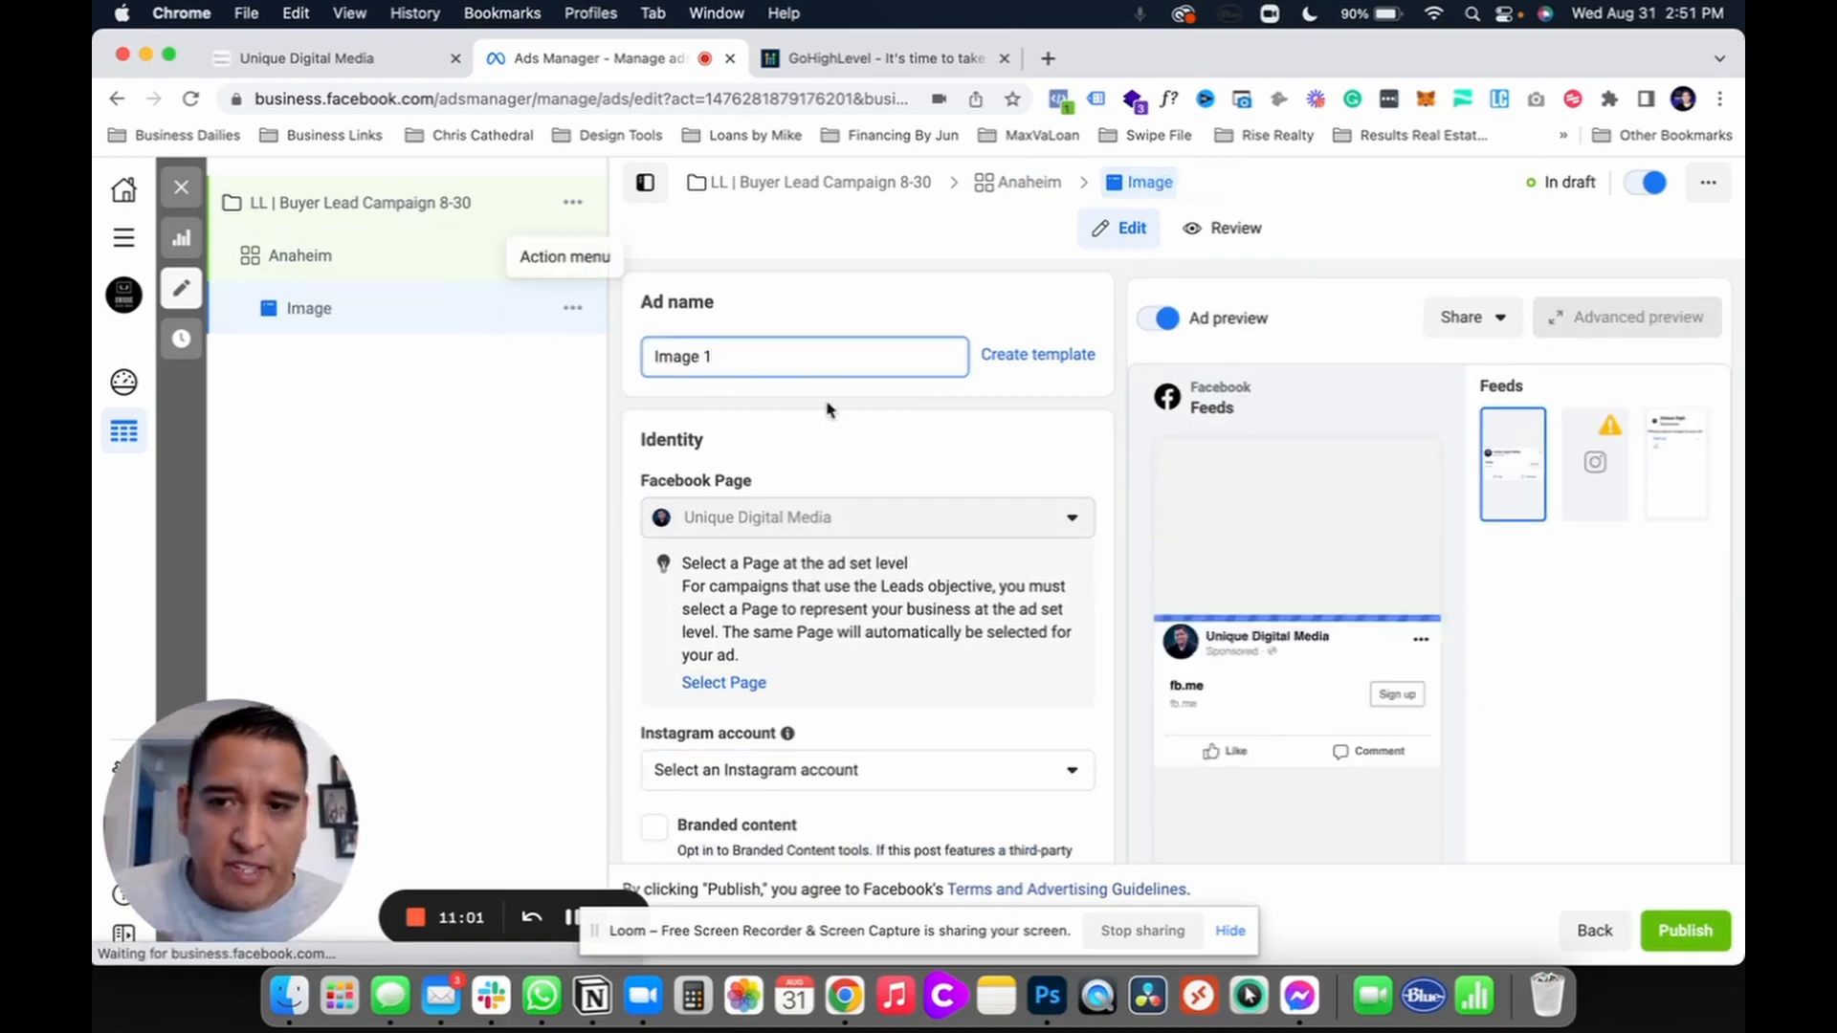
left_click(772, 786)
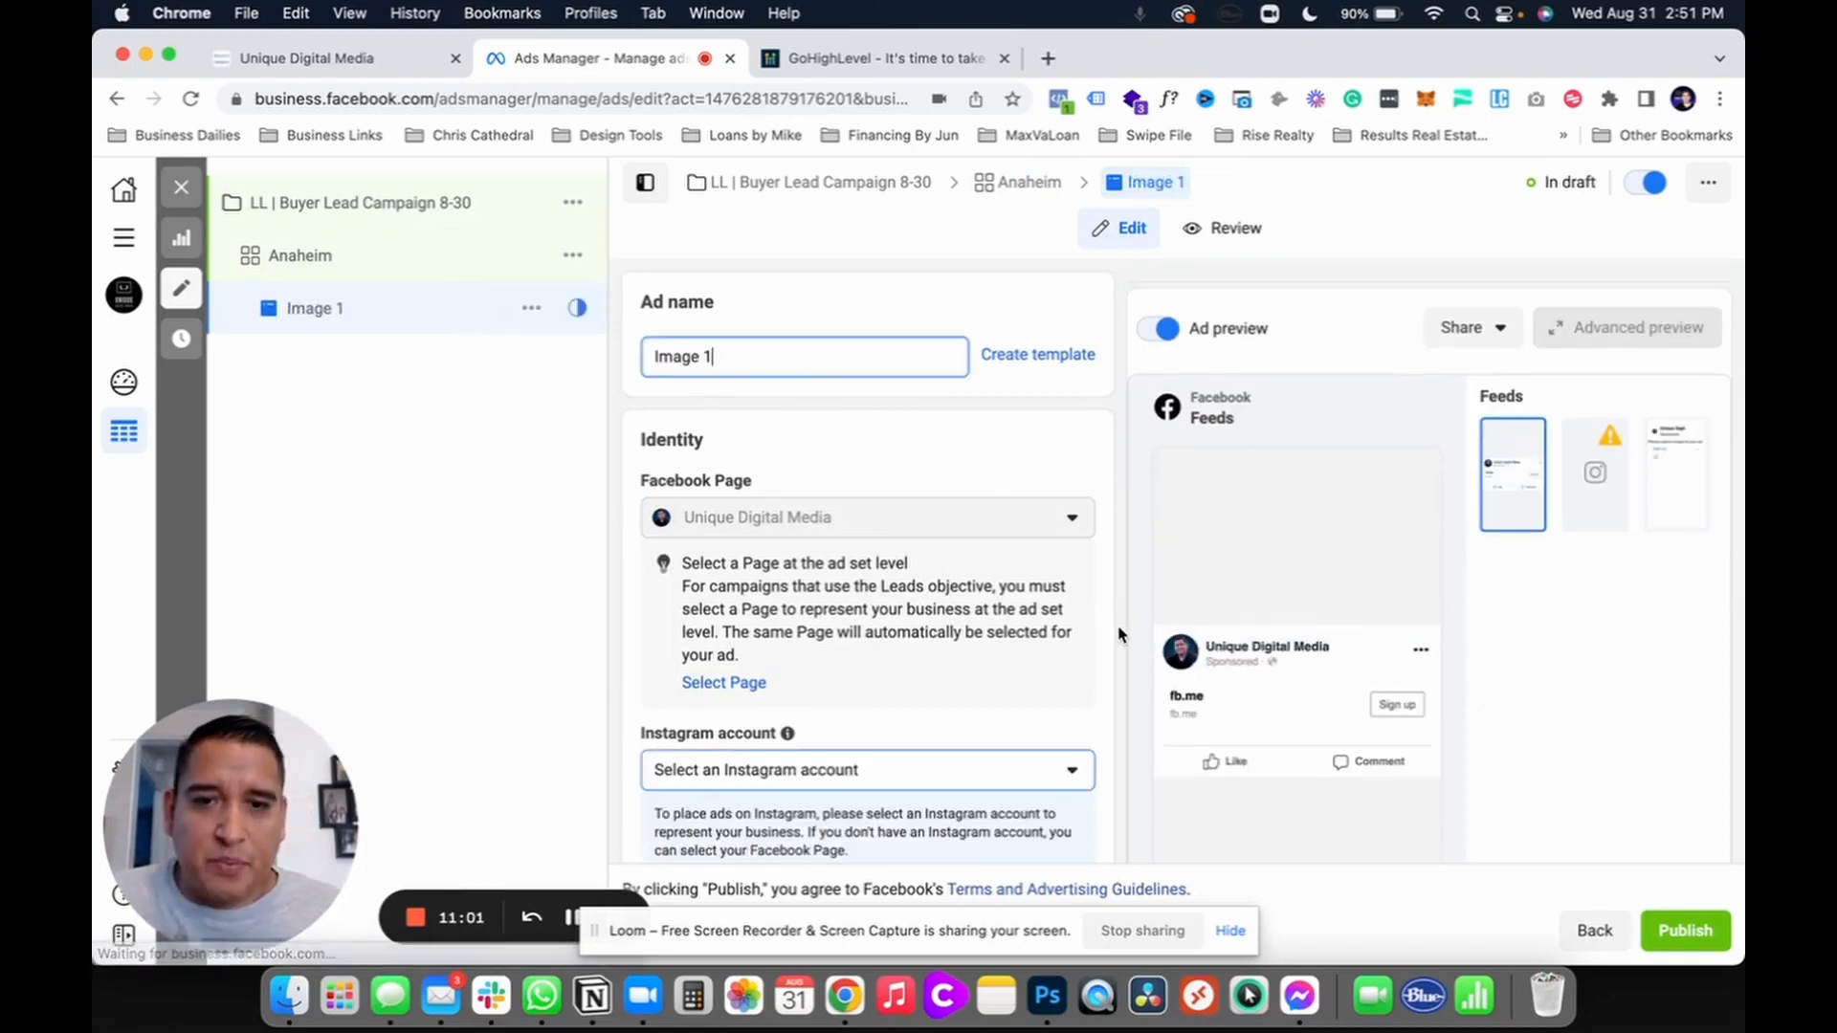
left_click(755, 858)
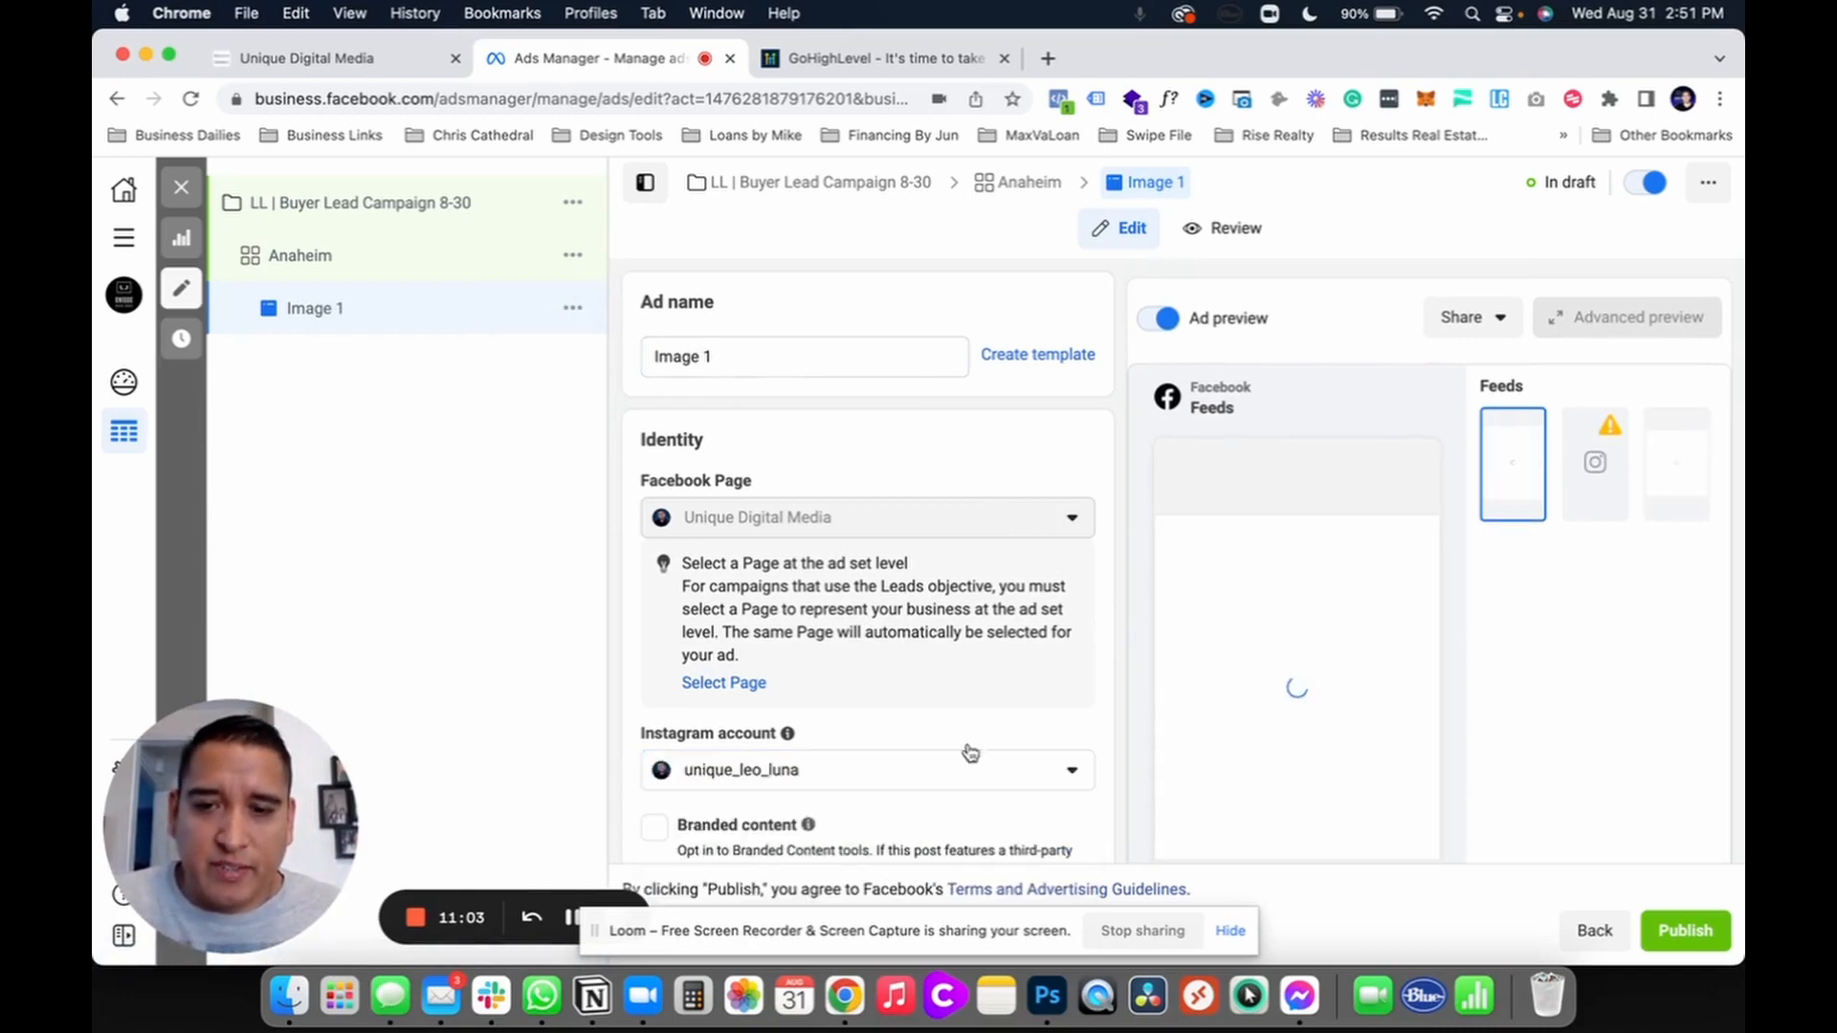
Step: Look at the ad creative's media options, closing them without adding anything
scroll(1105, 742, "down", 4)
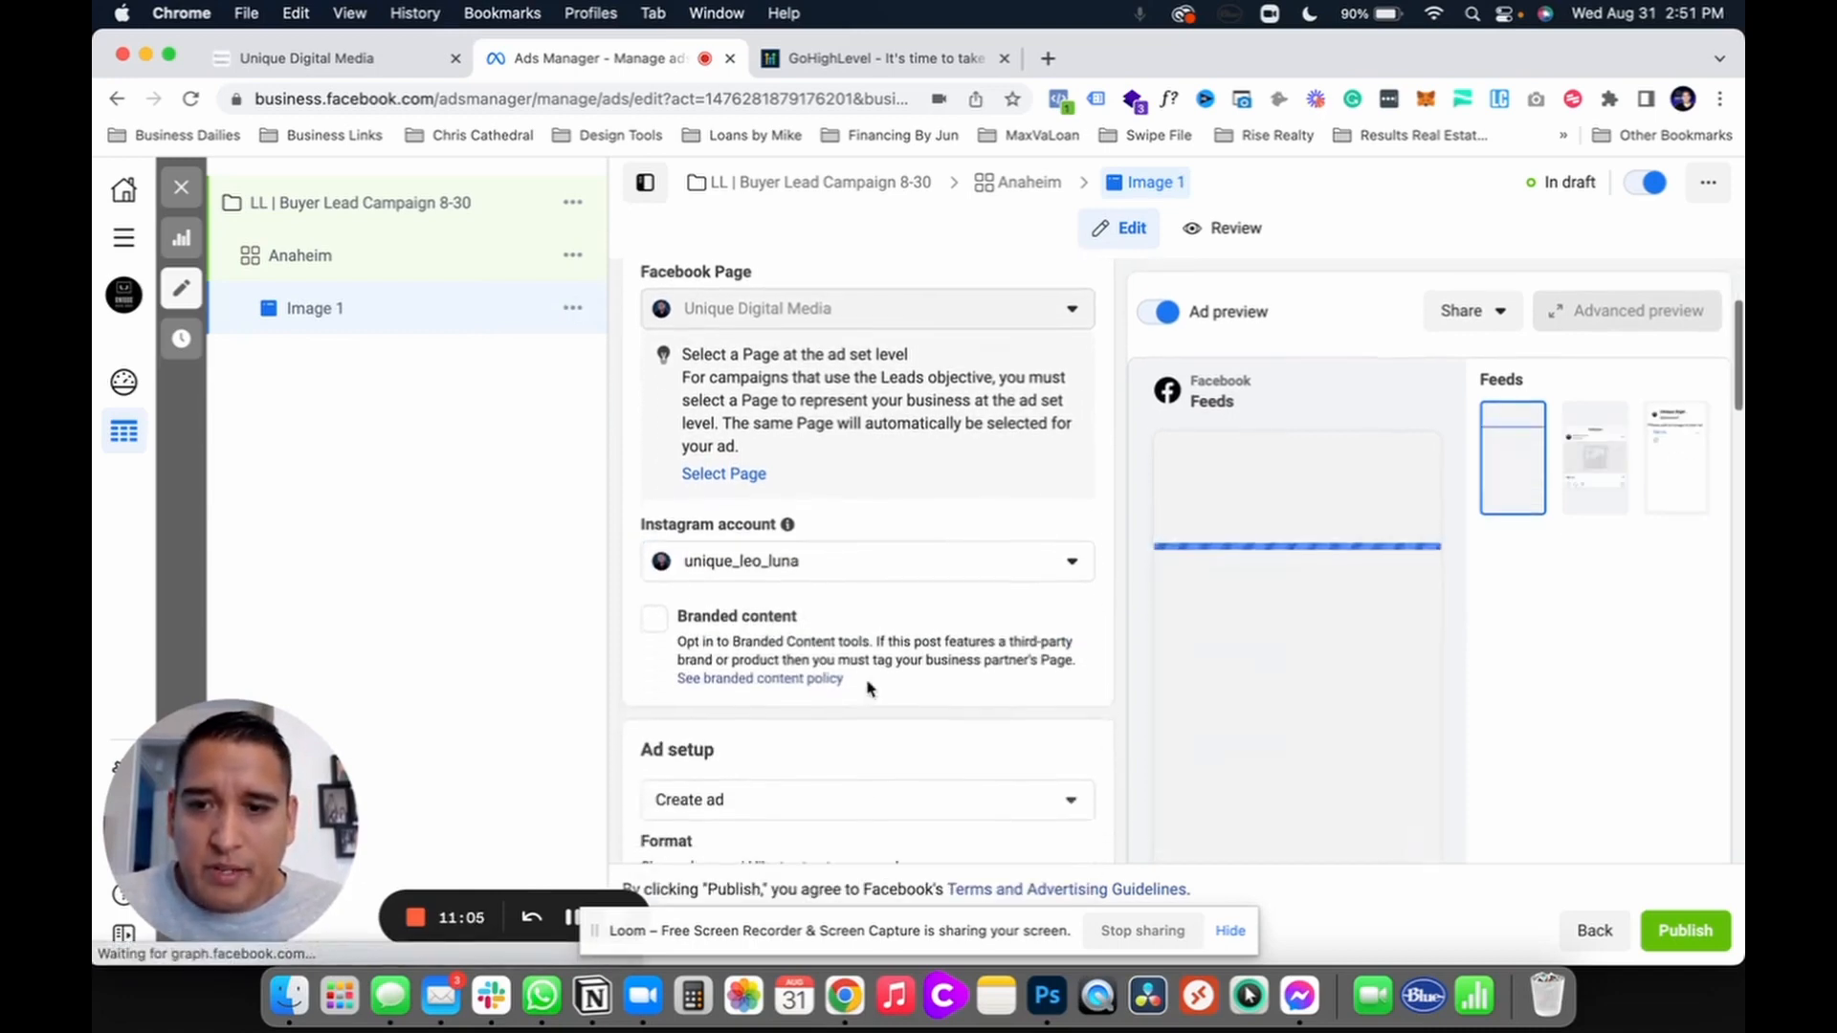
scroll(1054, 737, "down", 10)
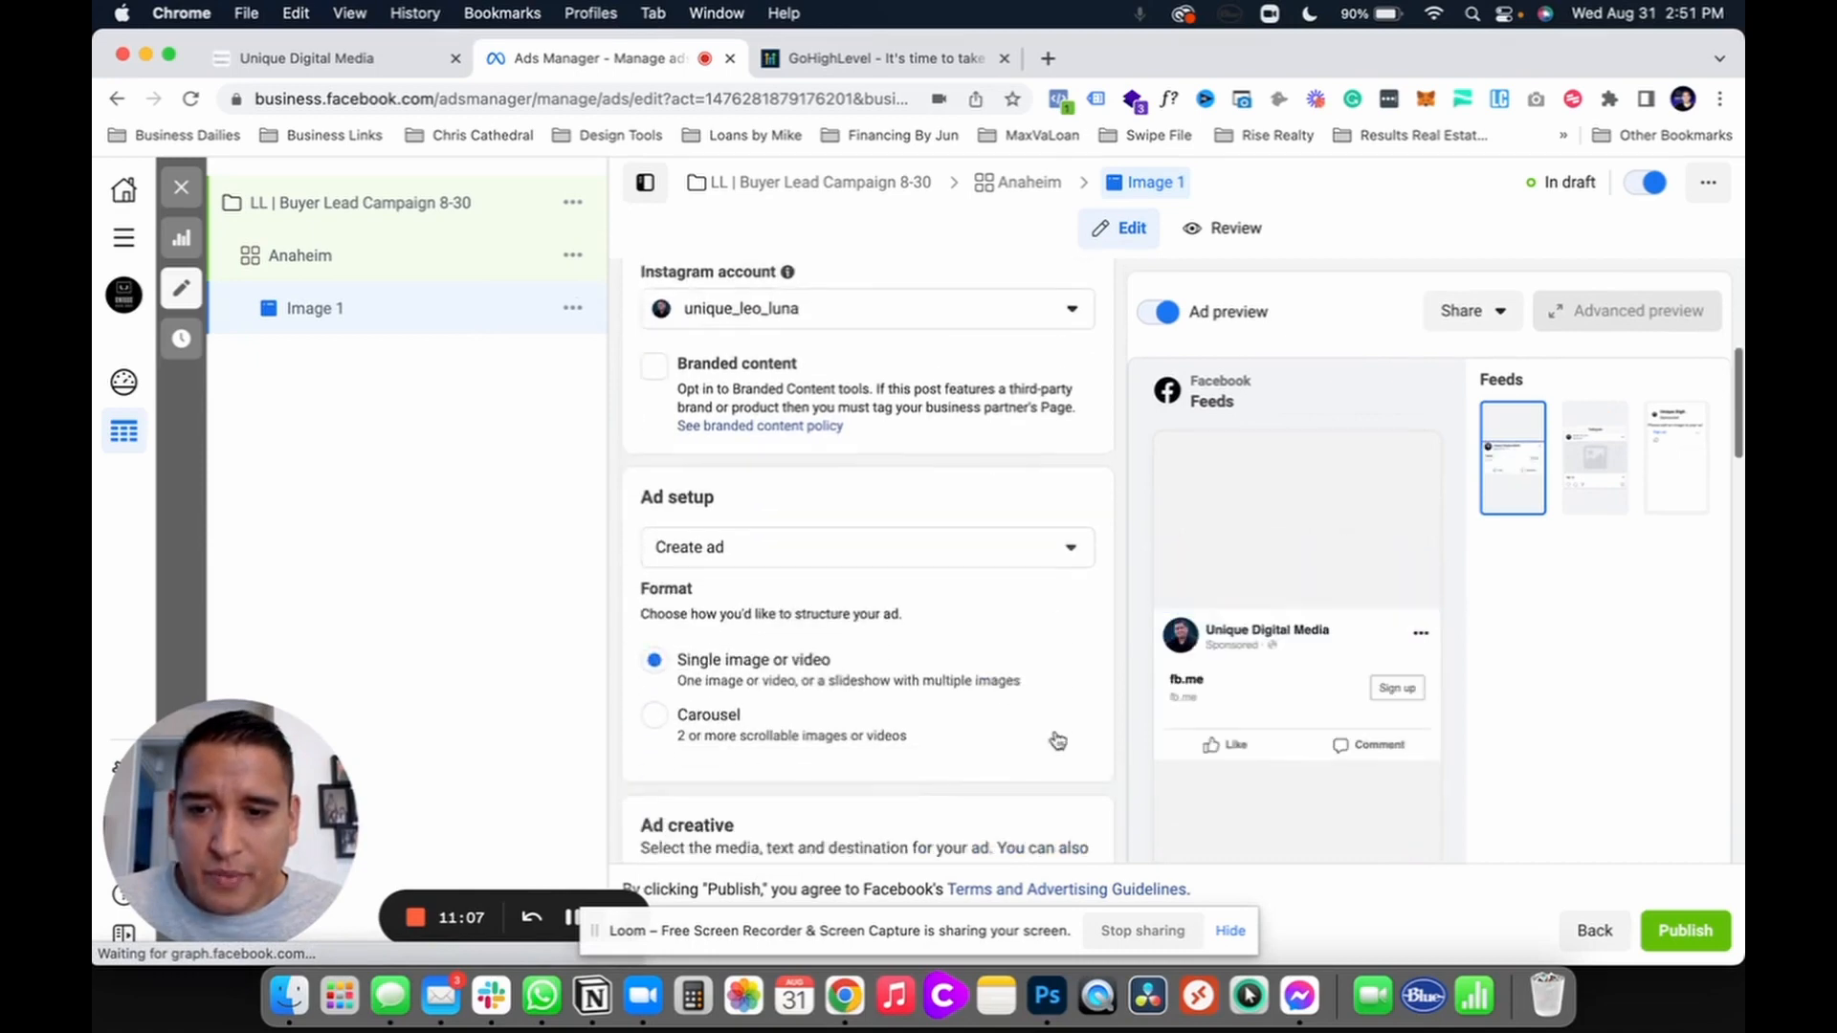
scroll(1057, 735, "down", 1)
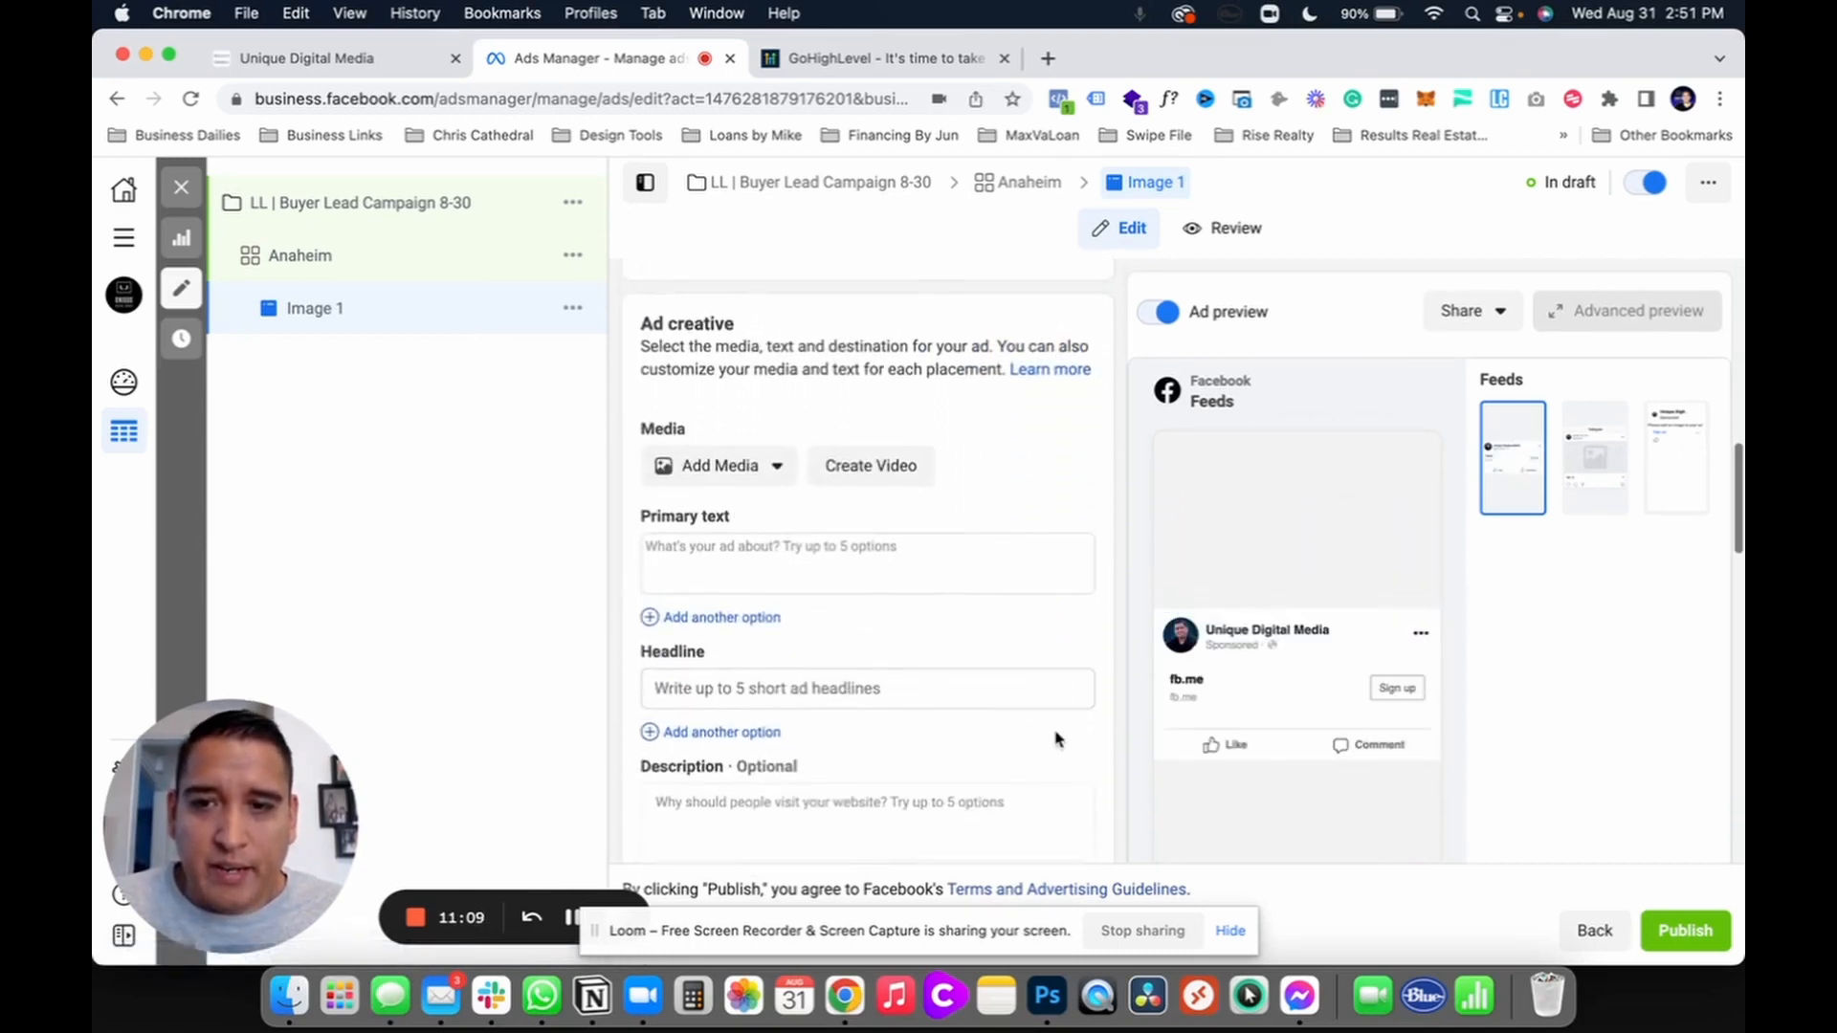
left_click(721, 557)
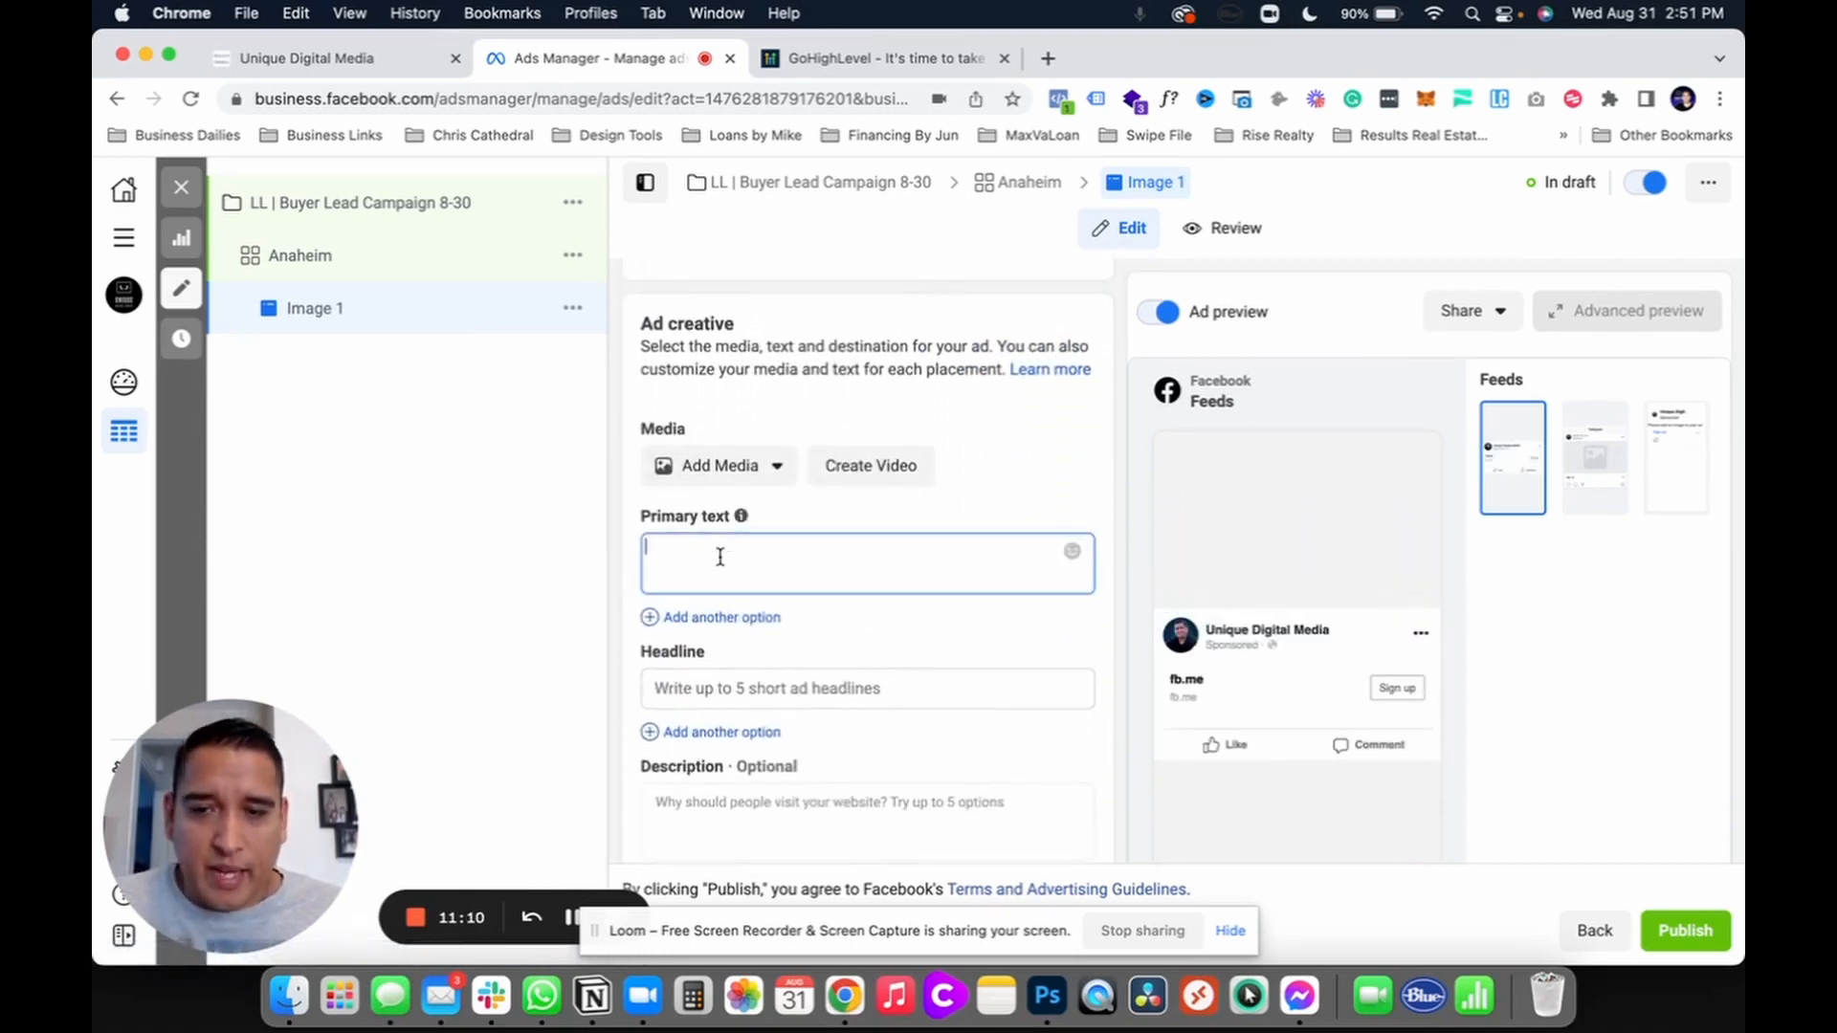
left_click(708, 469)
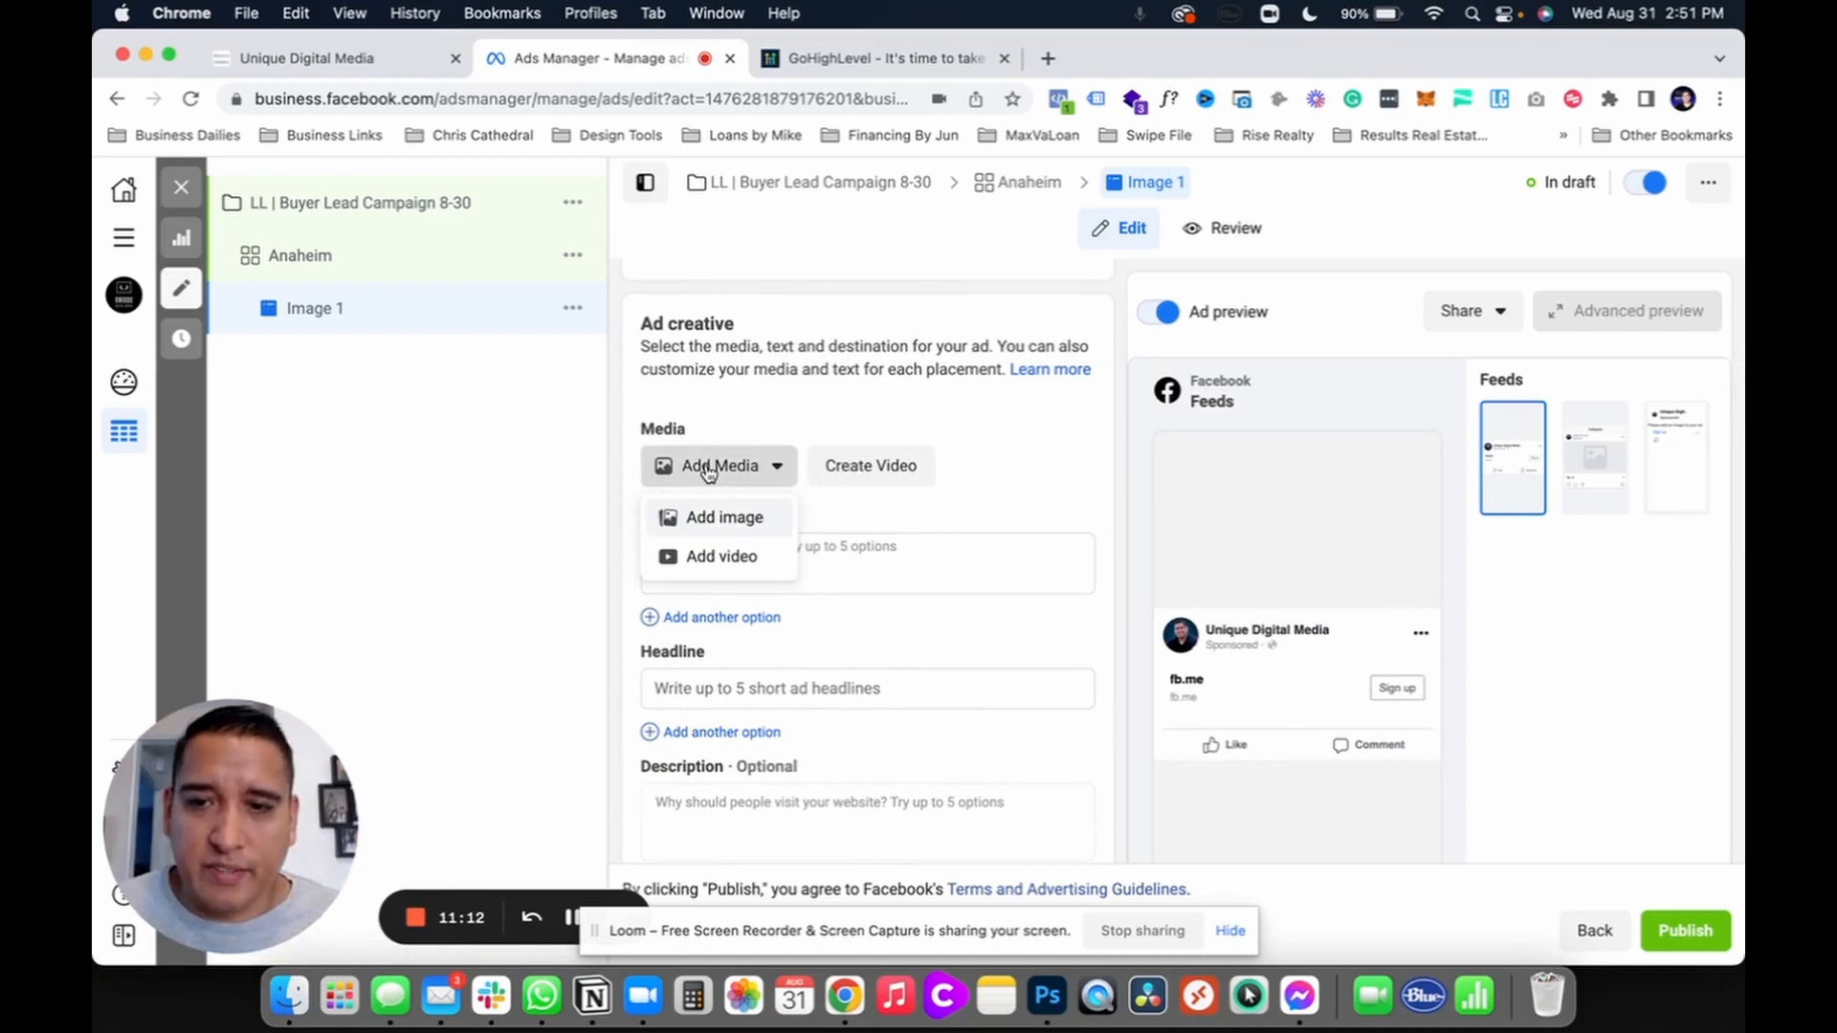
left_click(938, 551)
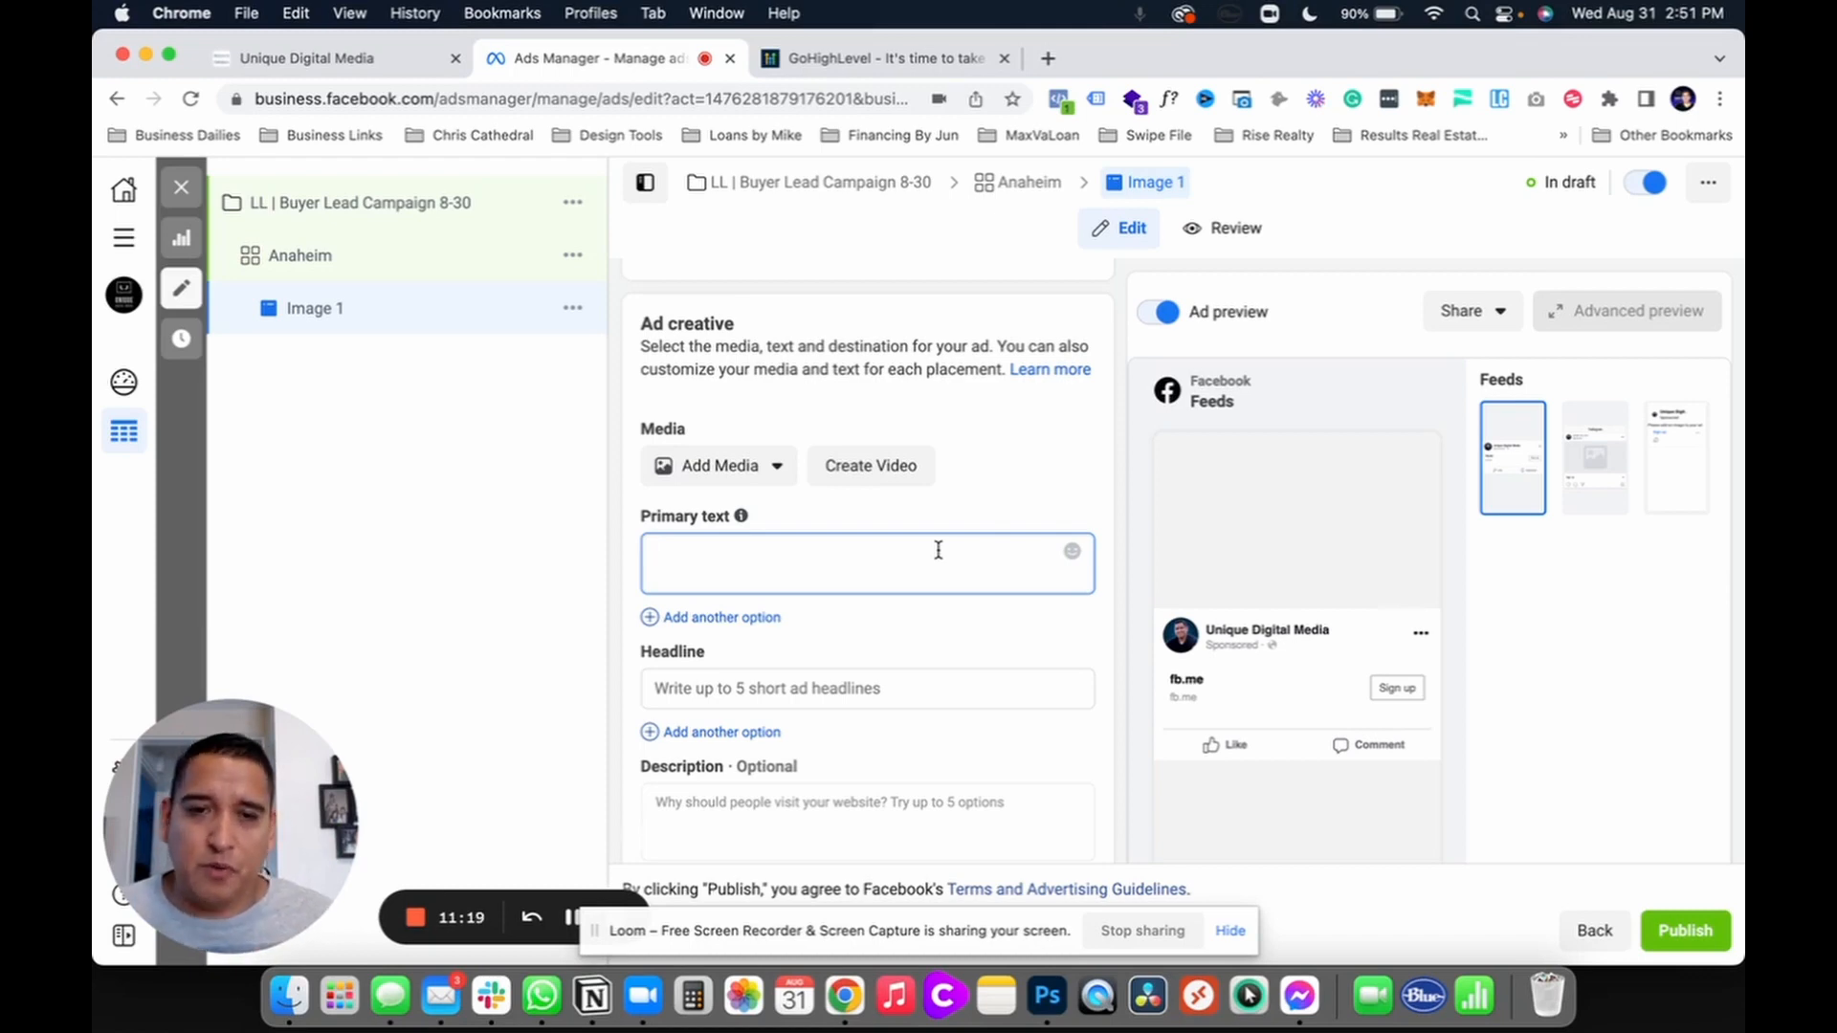
Step: Add the three-house Buyer ad example image as the ad media, keeping the Original crop
left_click(760, 466)
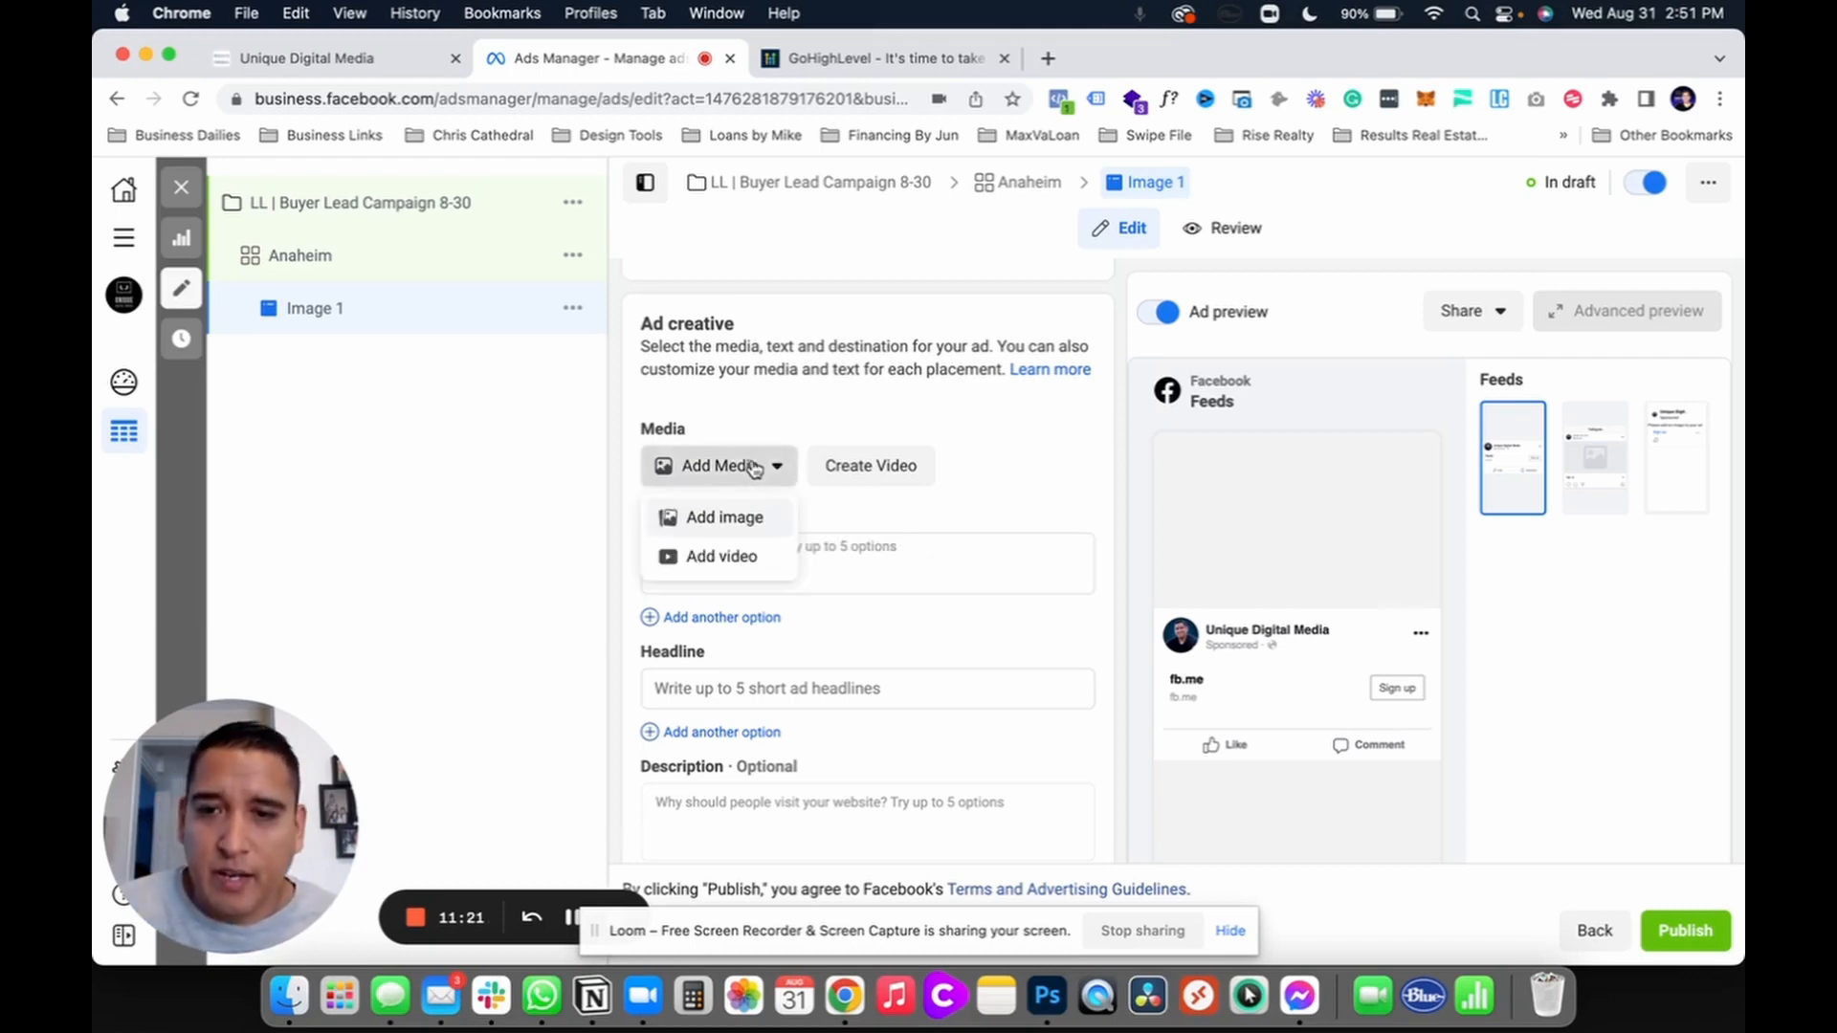
left_click(717, 520)
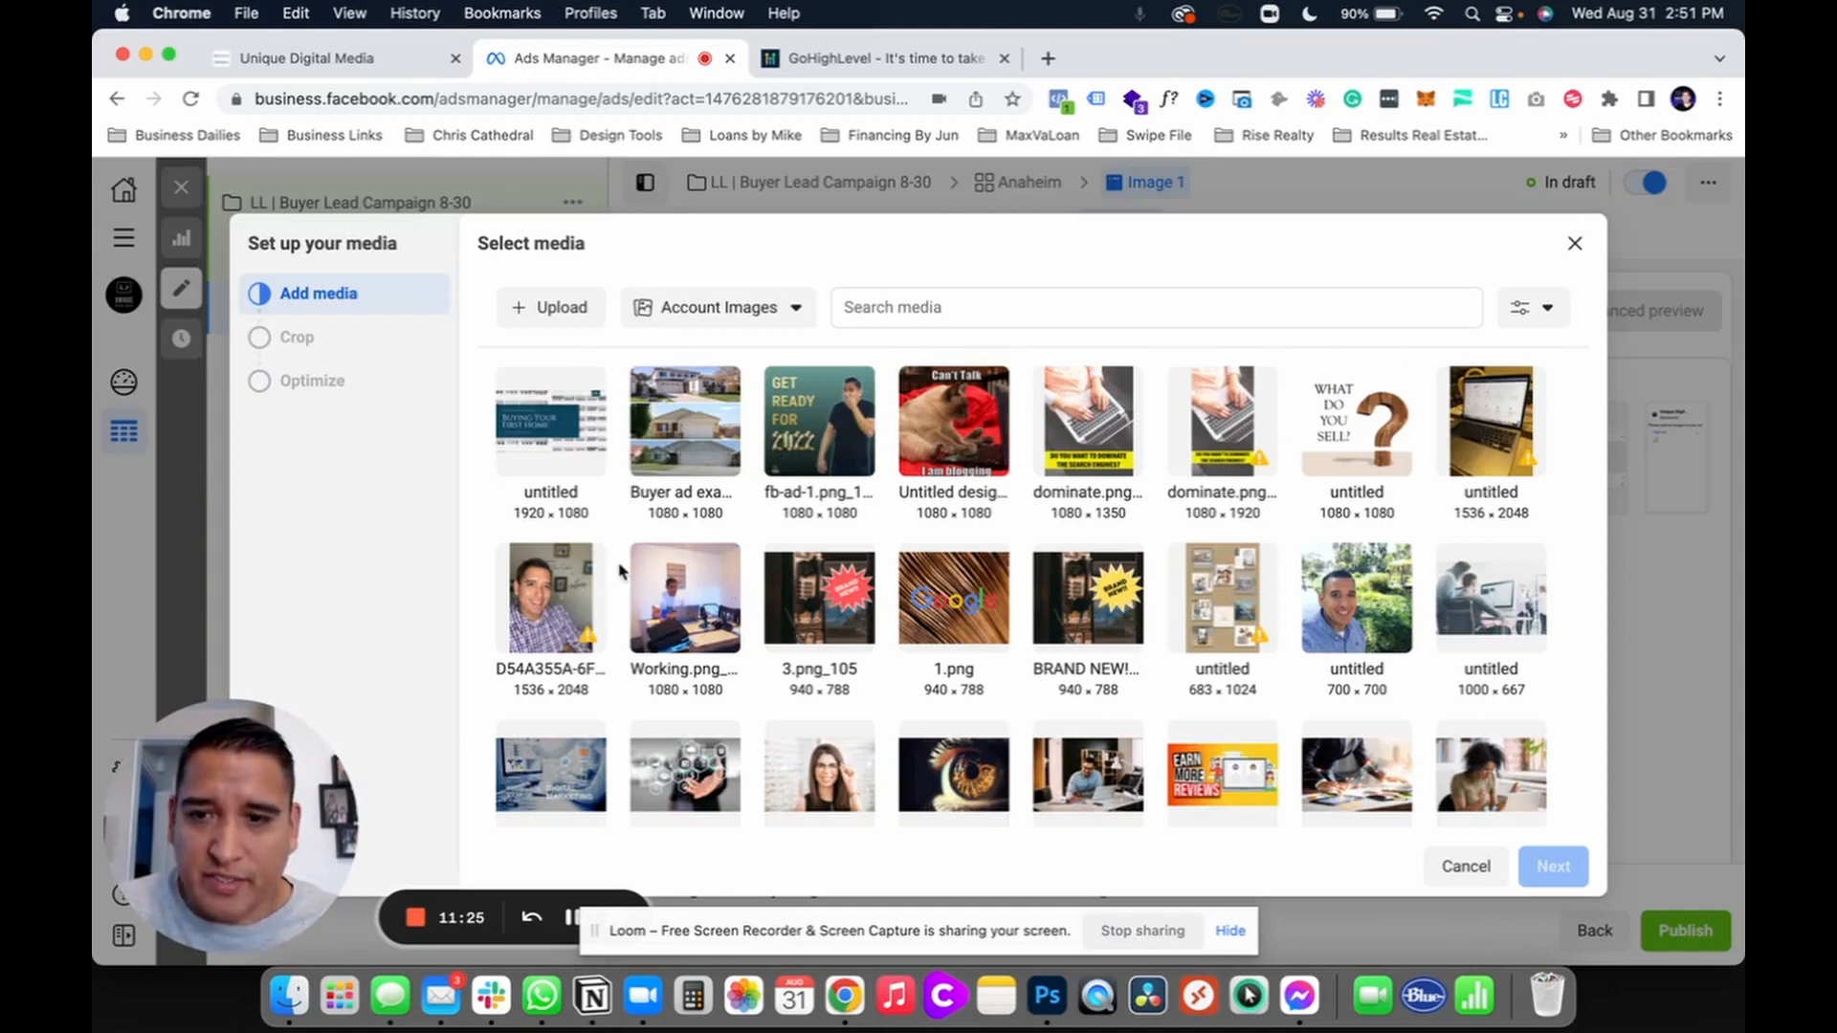
left_click(660, 473)
left_click(1553, 865)
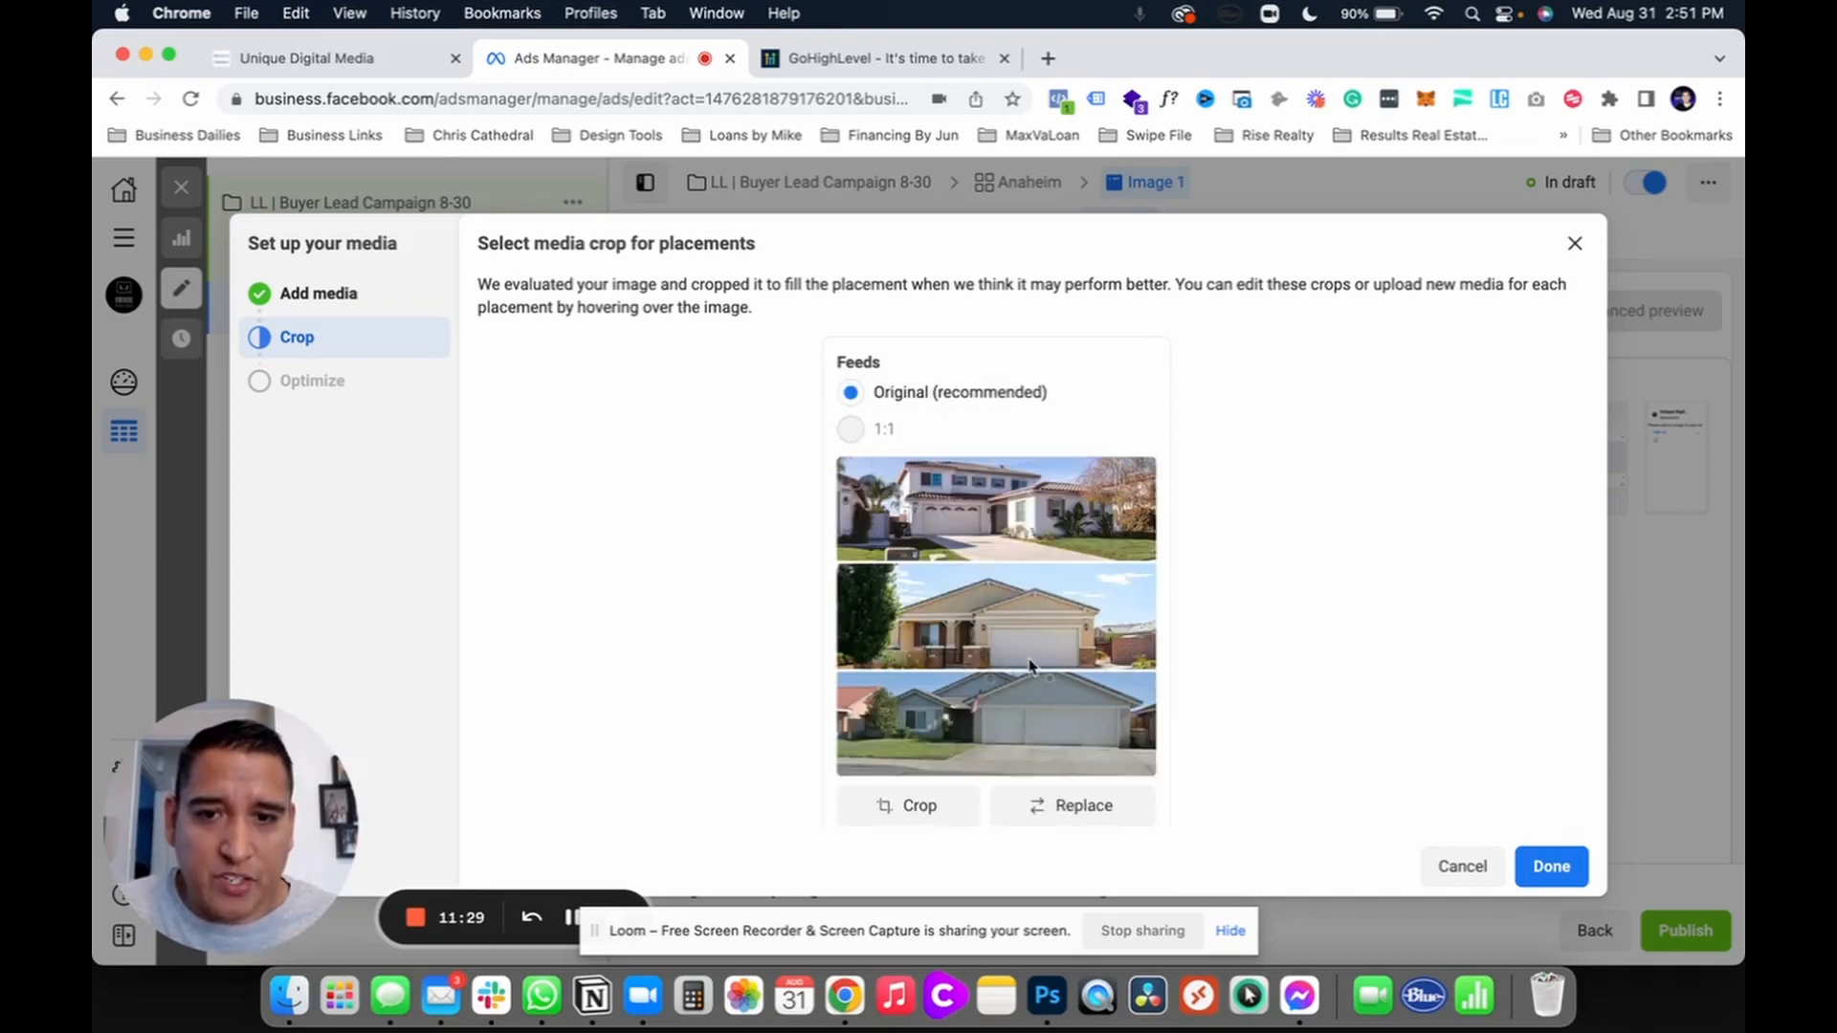
left_click(1542, 868)
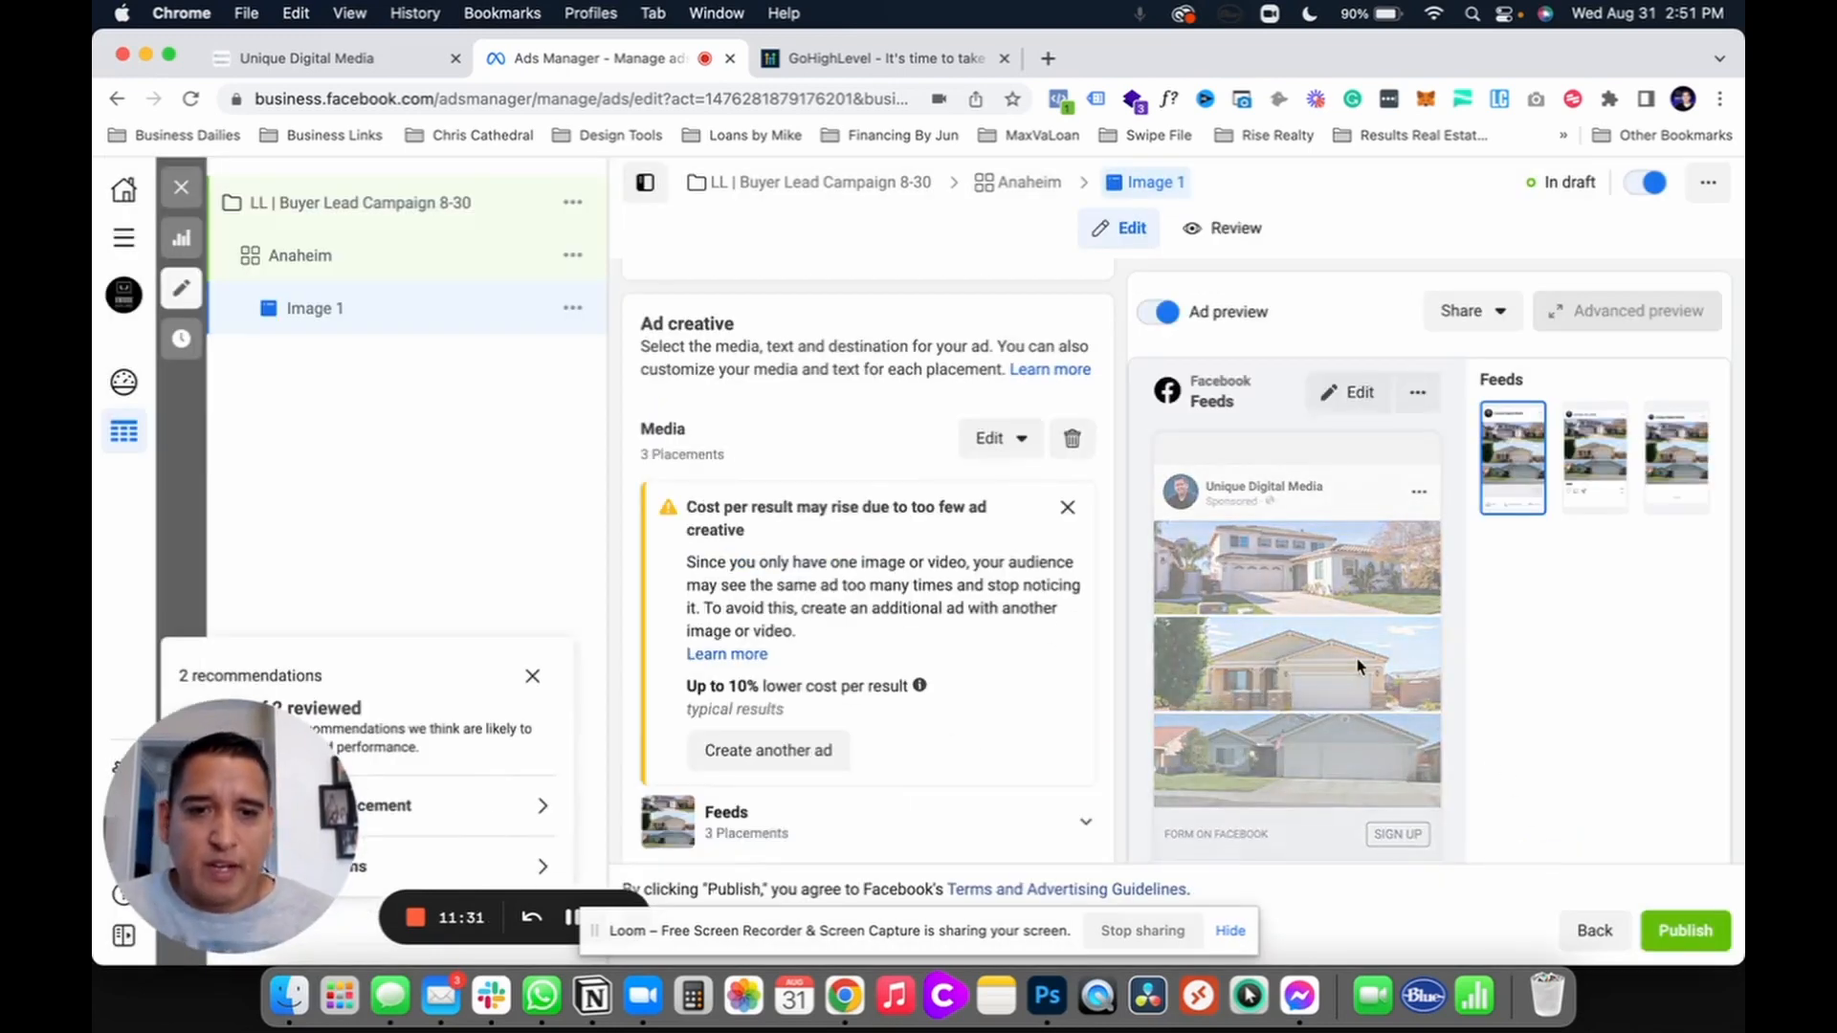
Step: Dismiss the cost-per-result warning, draft primary text 'Get exclusive home sent inbox', then select it all
left_click(1070, 503)
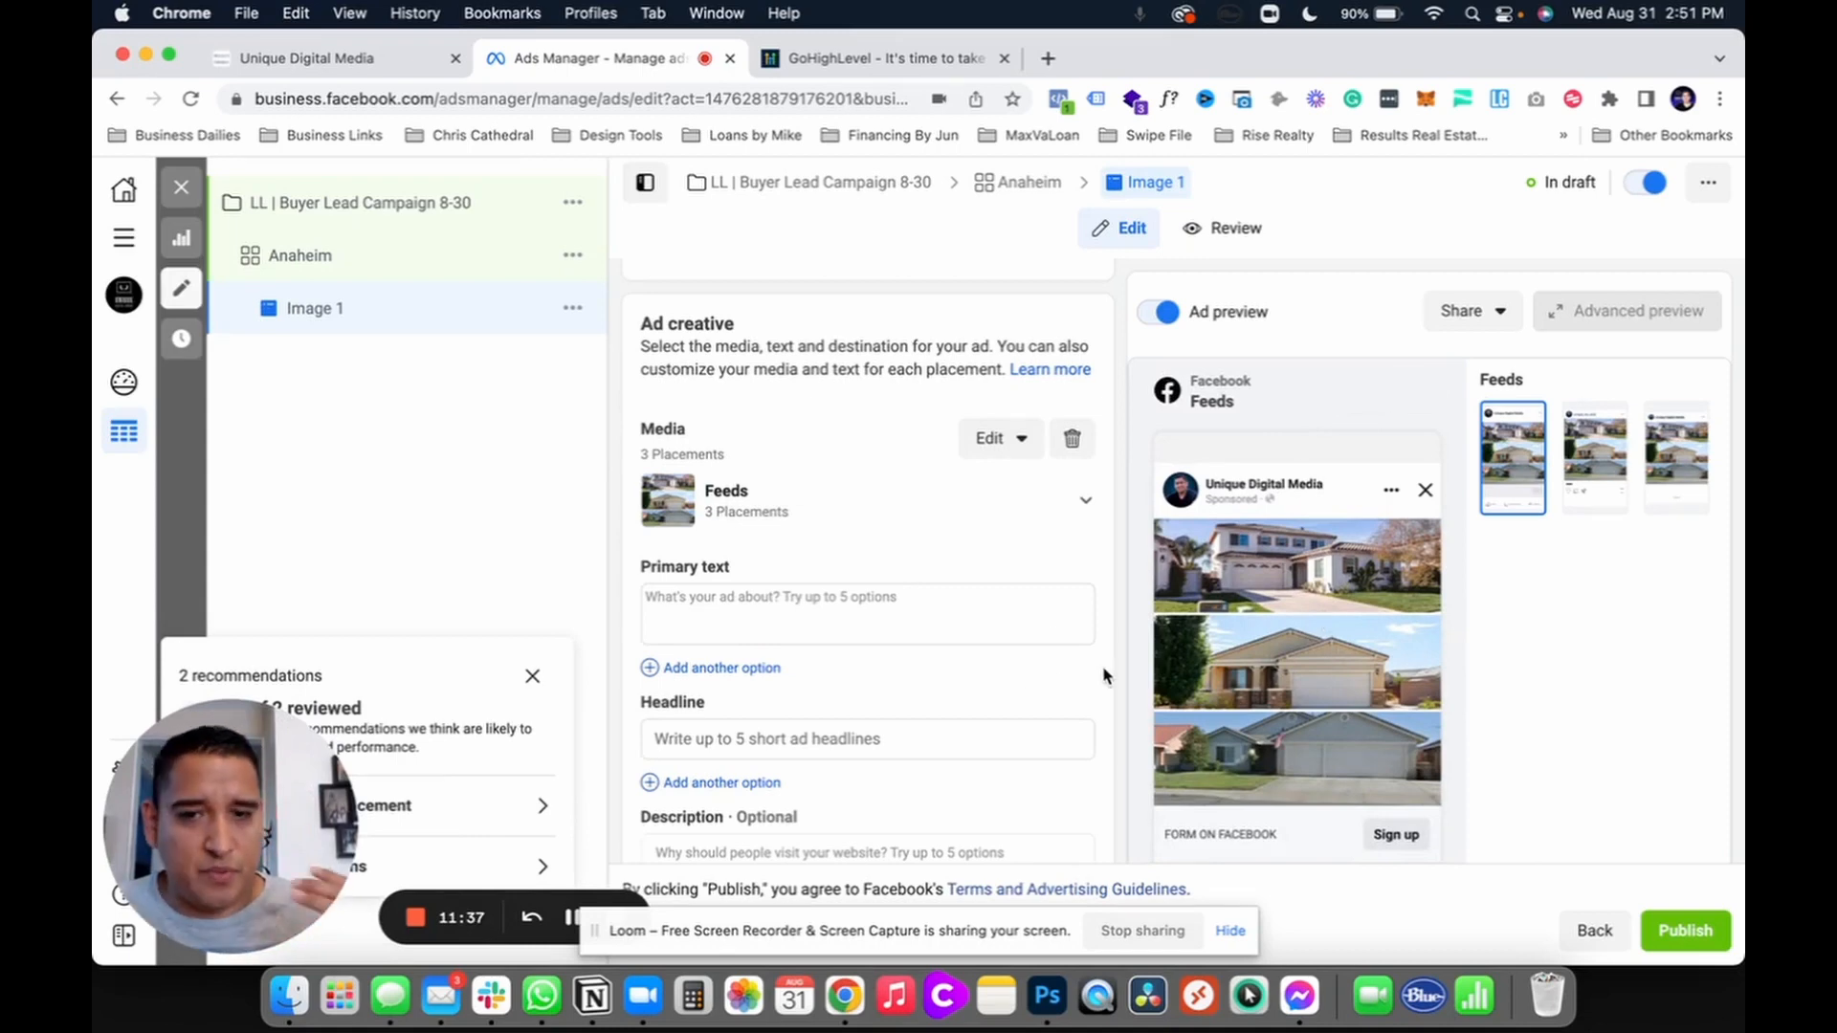
left_click(940, 612)
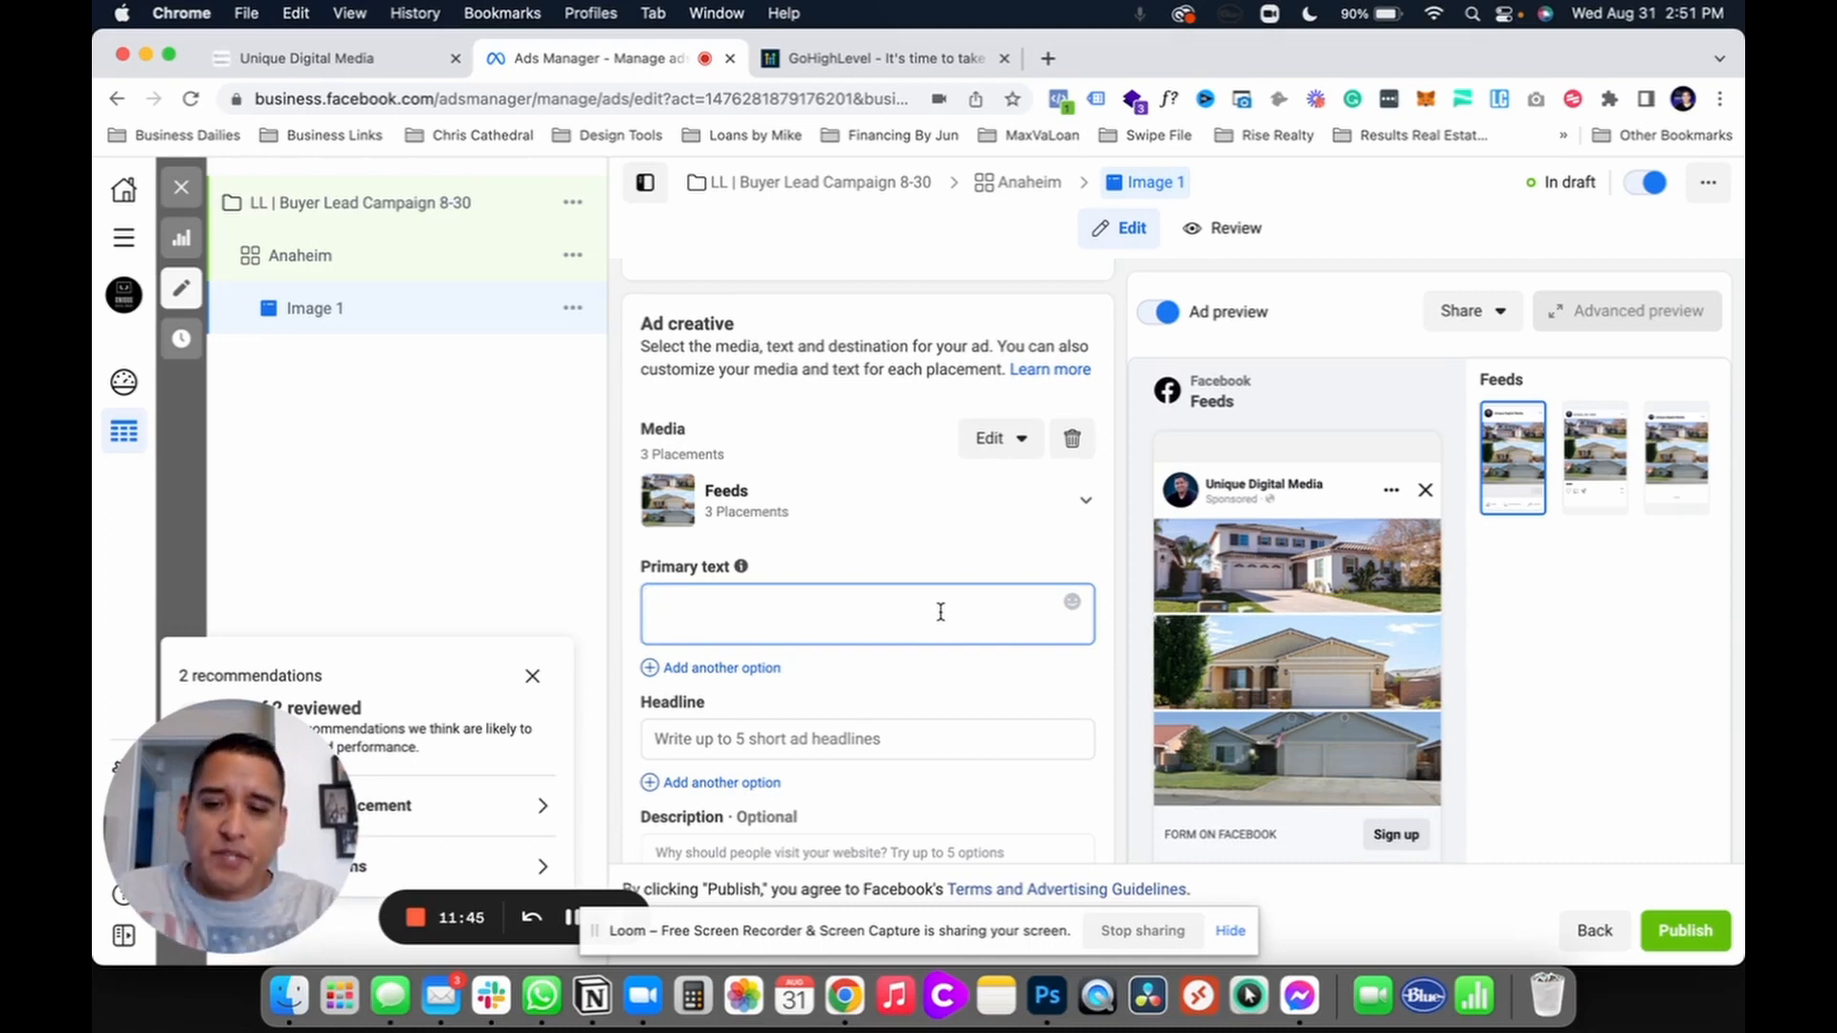
type("Get excl")
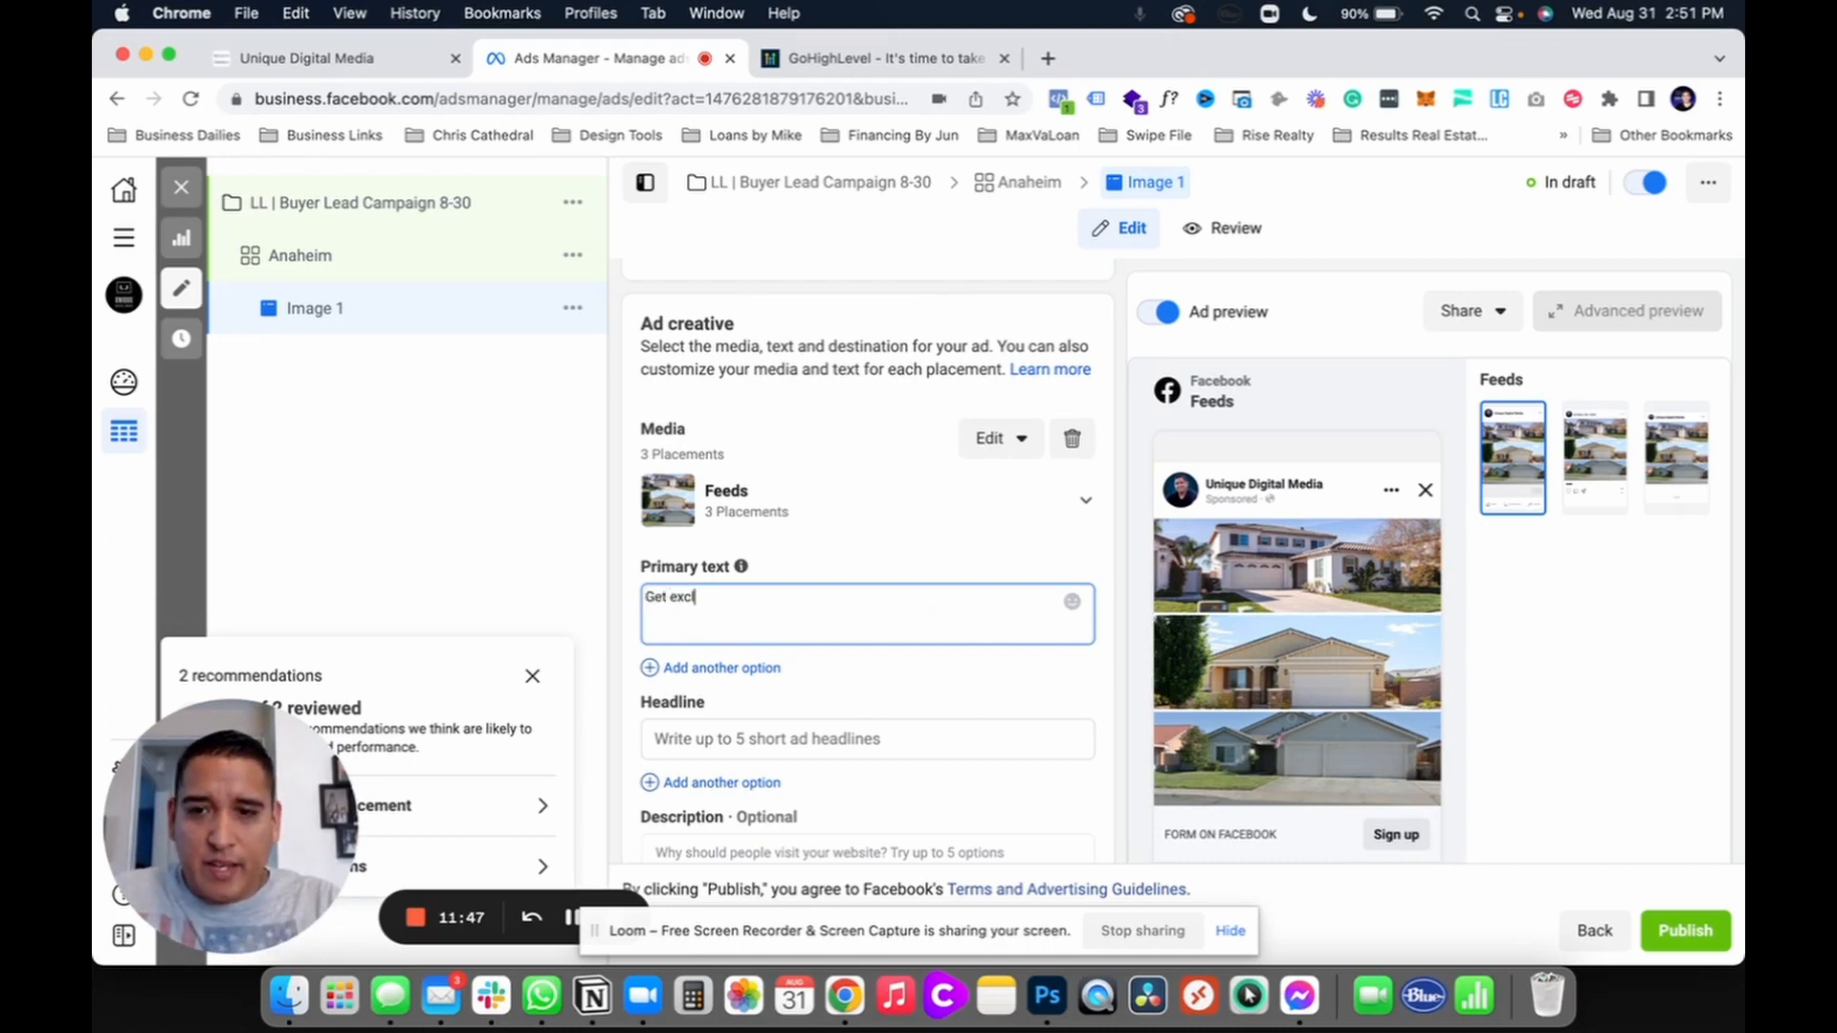
type("usive h")
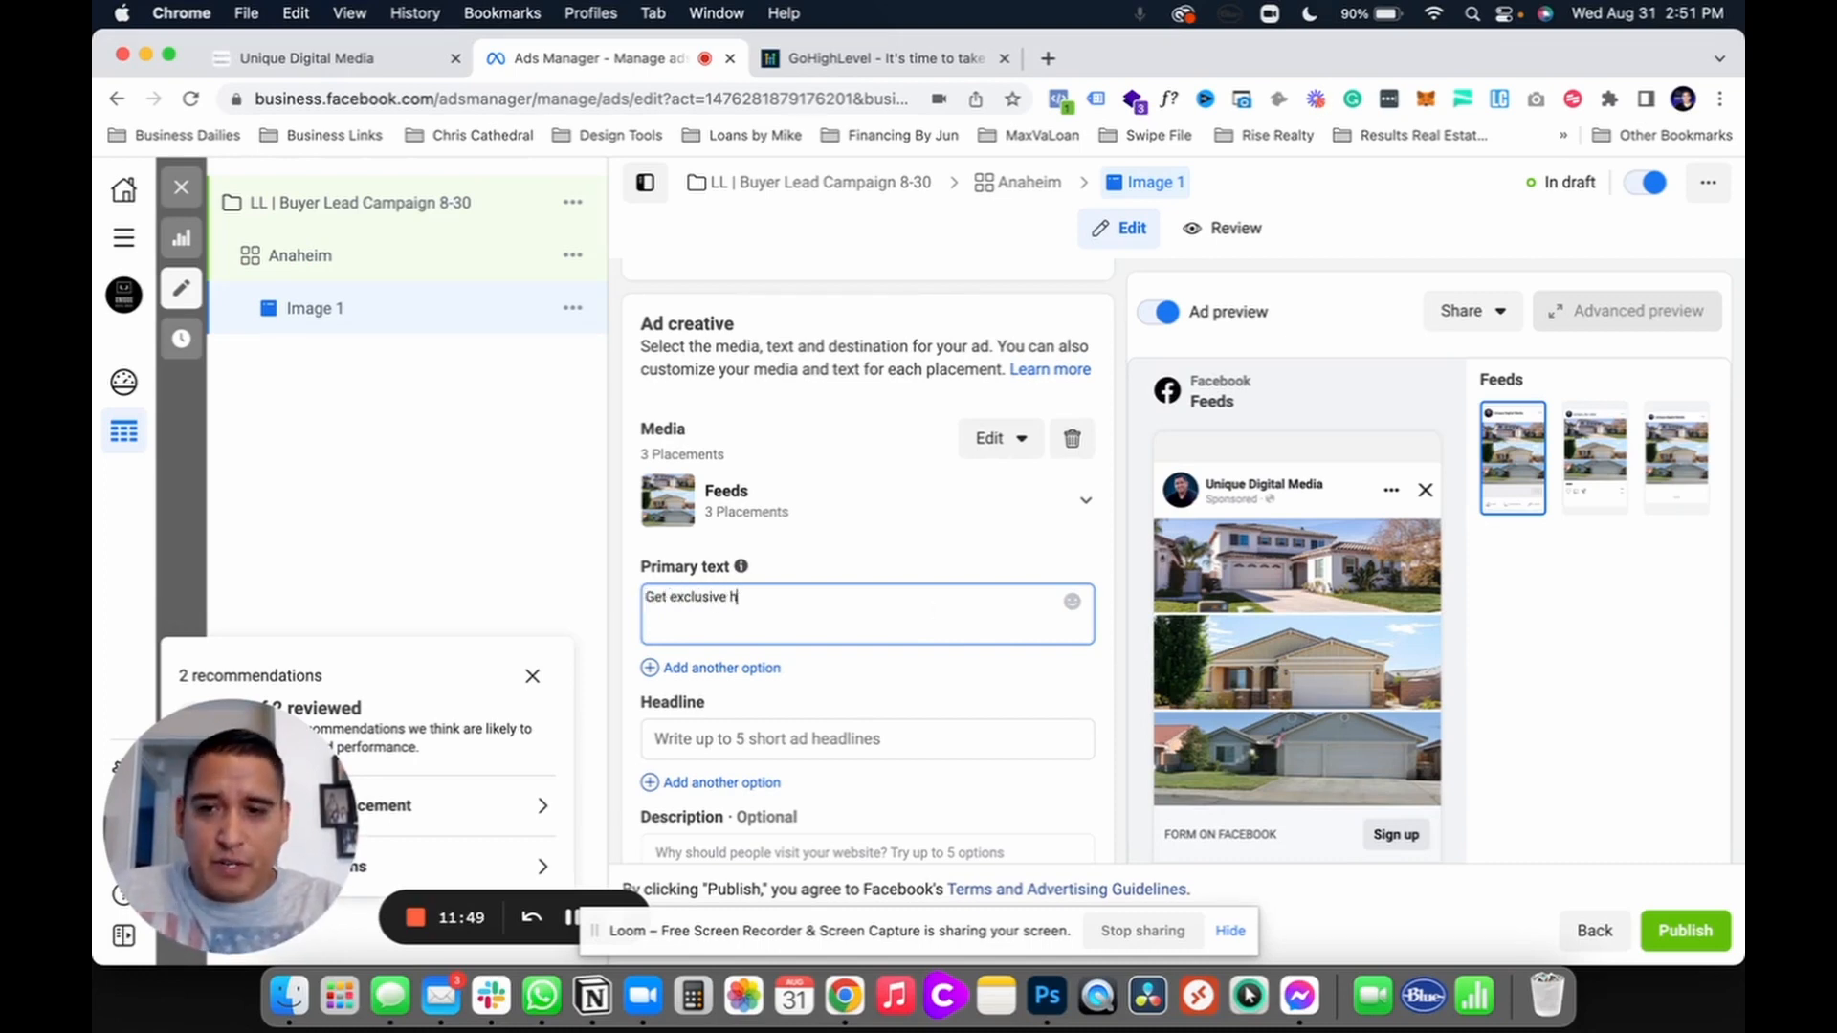
type("ome se")
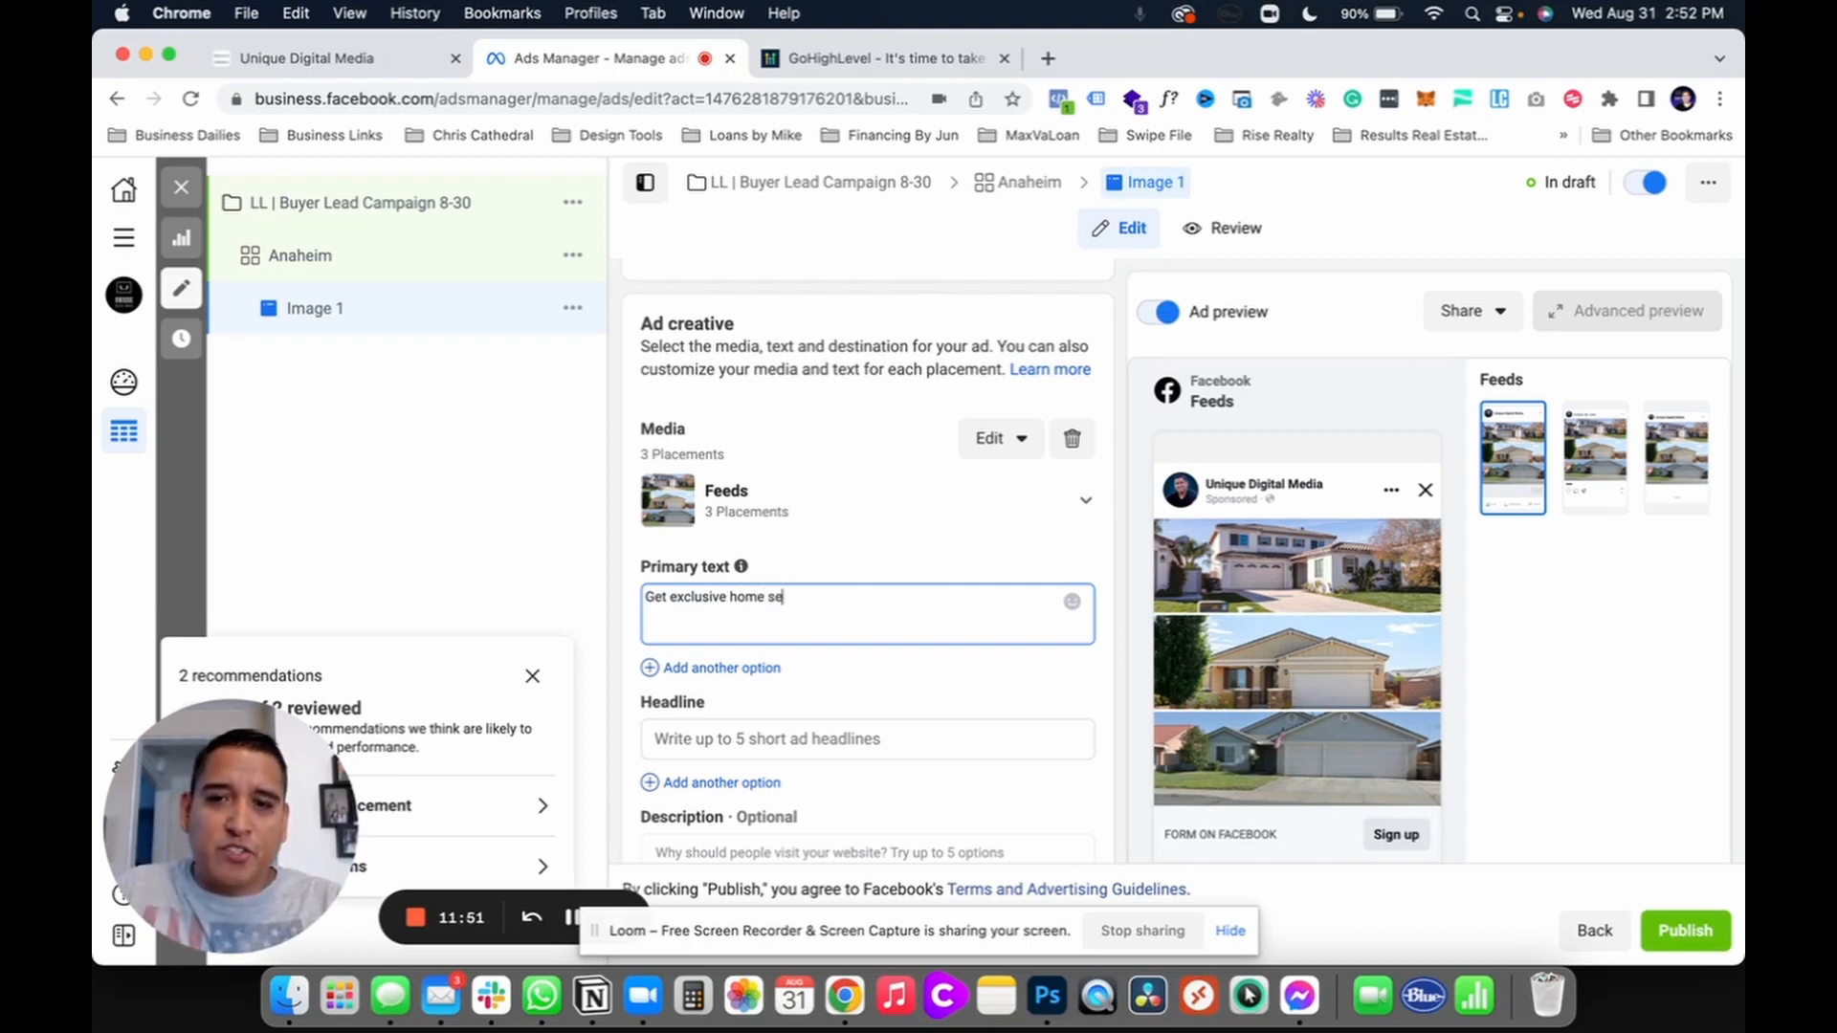
type("nt inb")
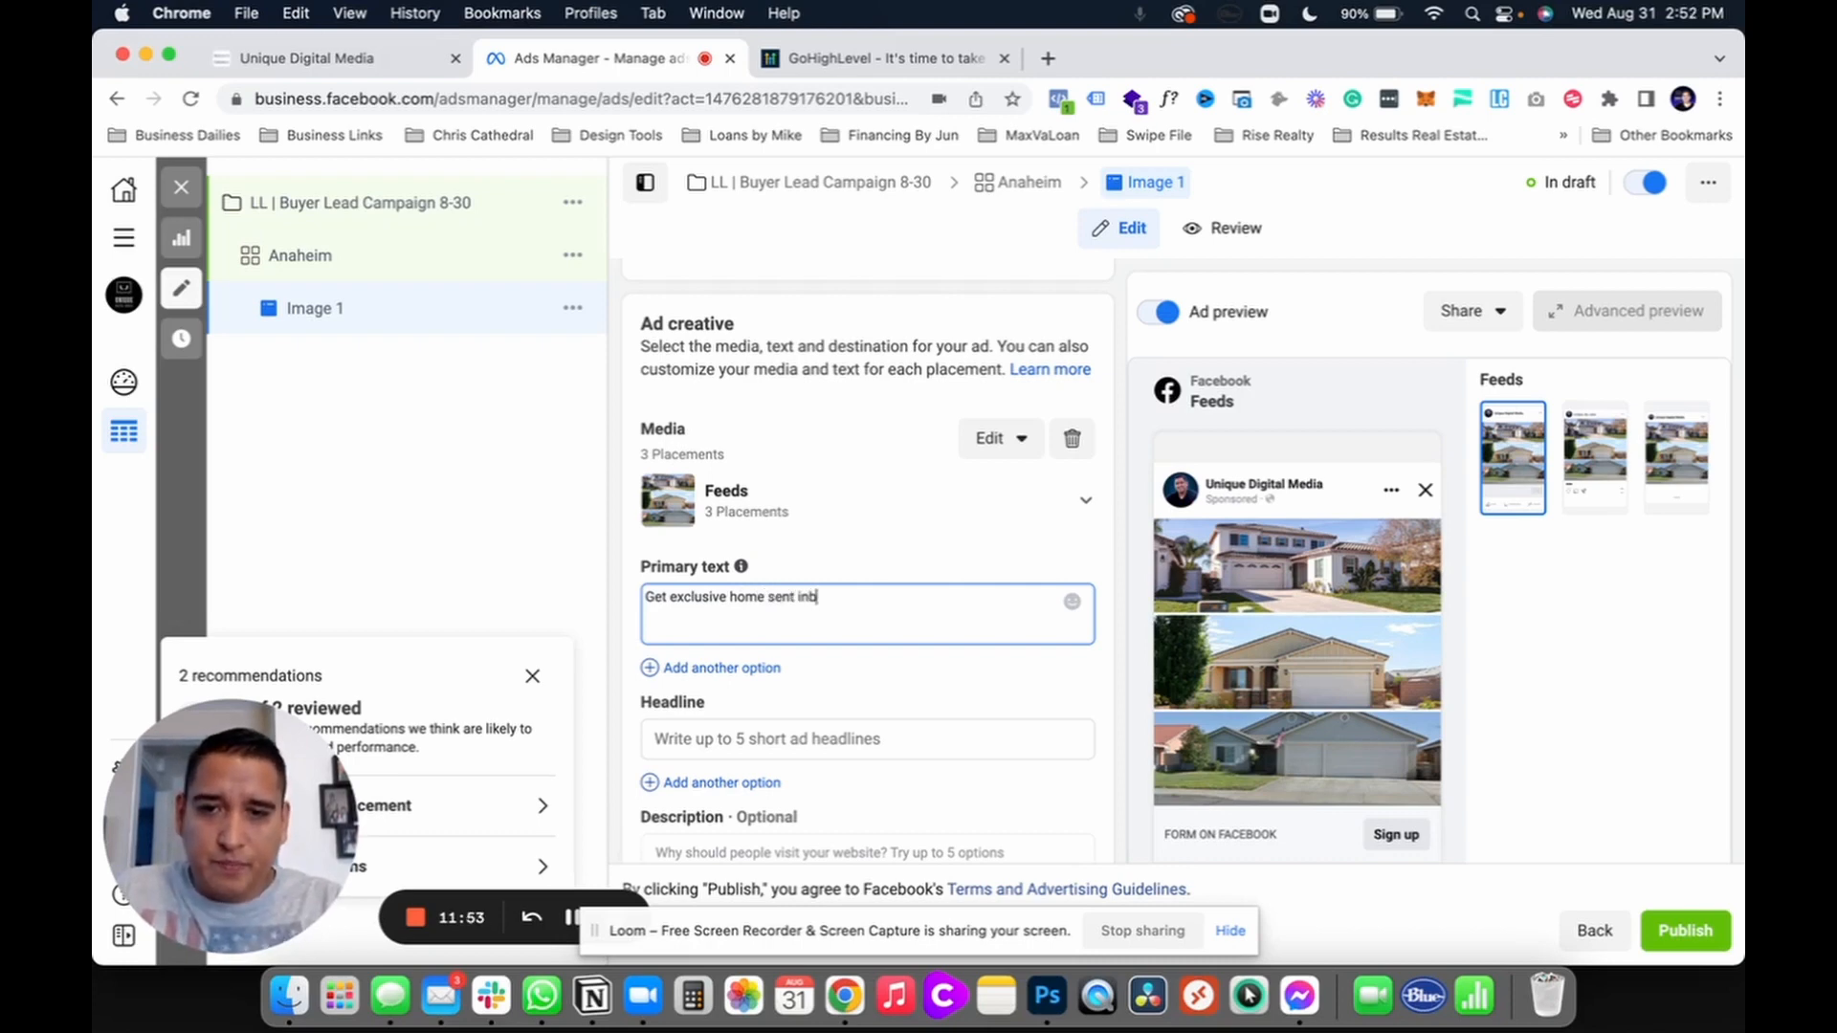
type("ox")
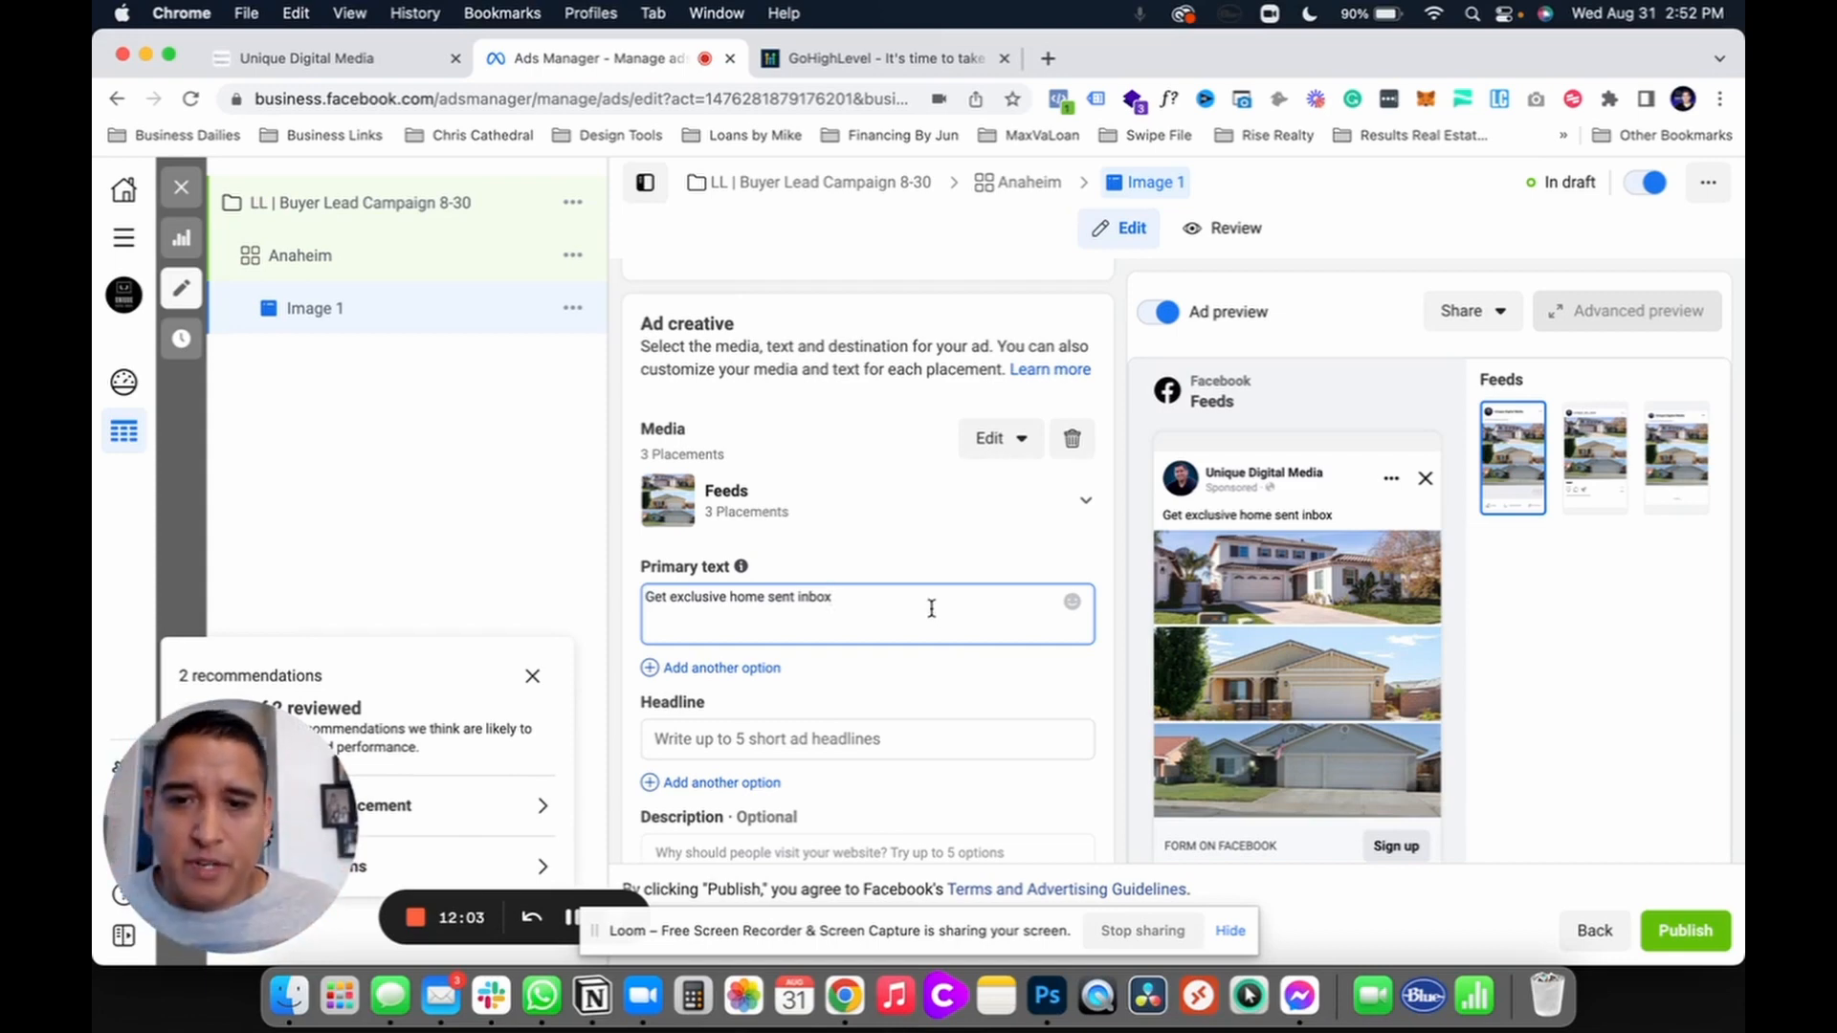
left_click(643, 595)
left_click(816, 604)
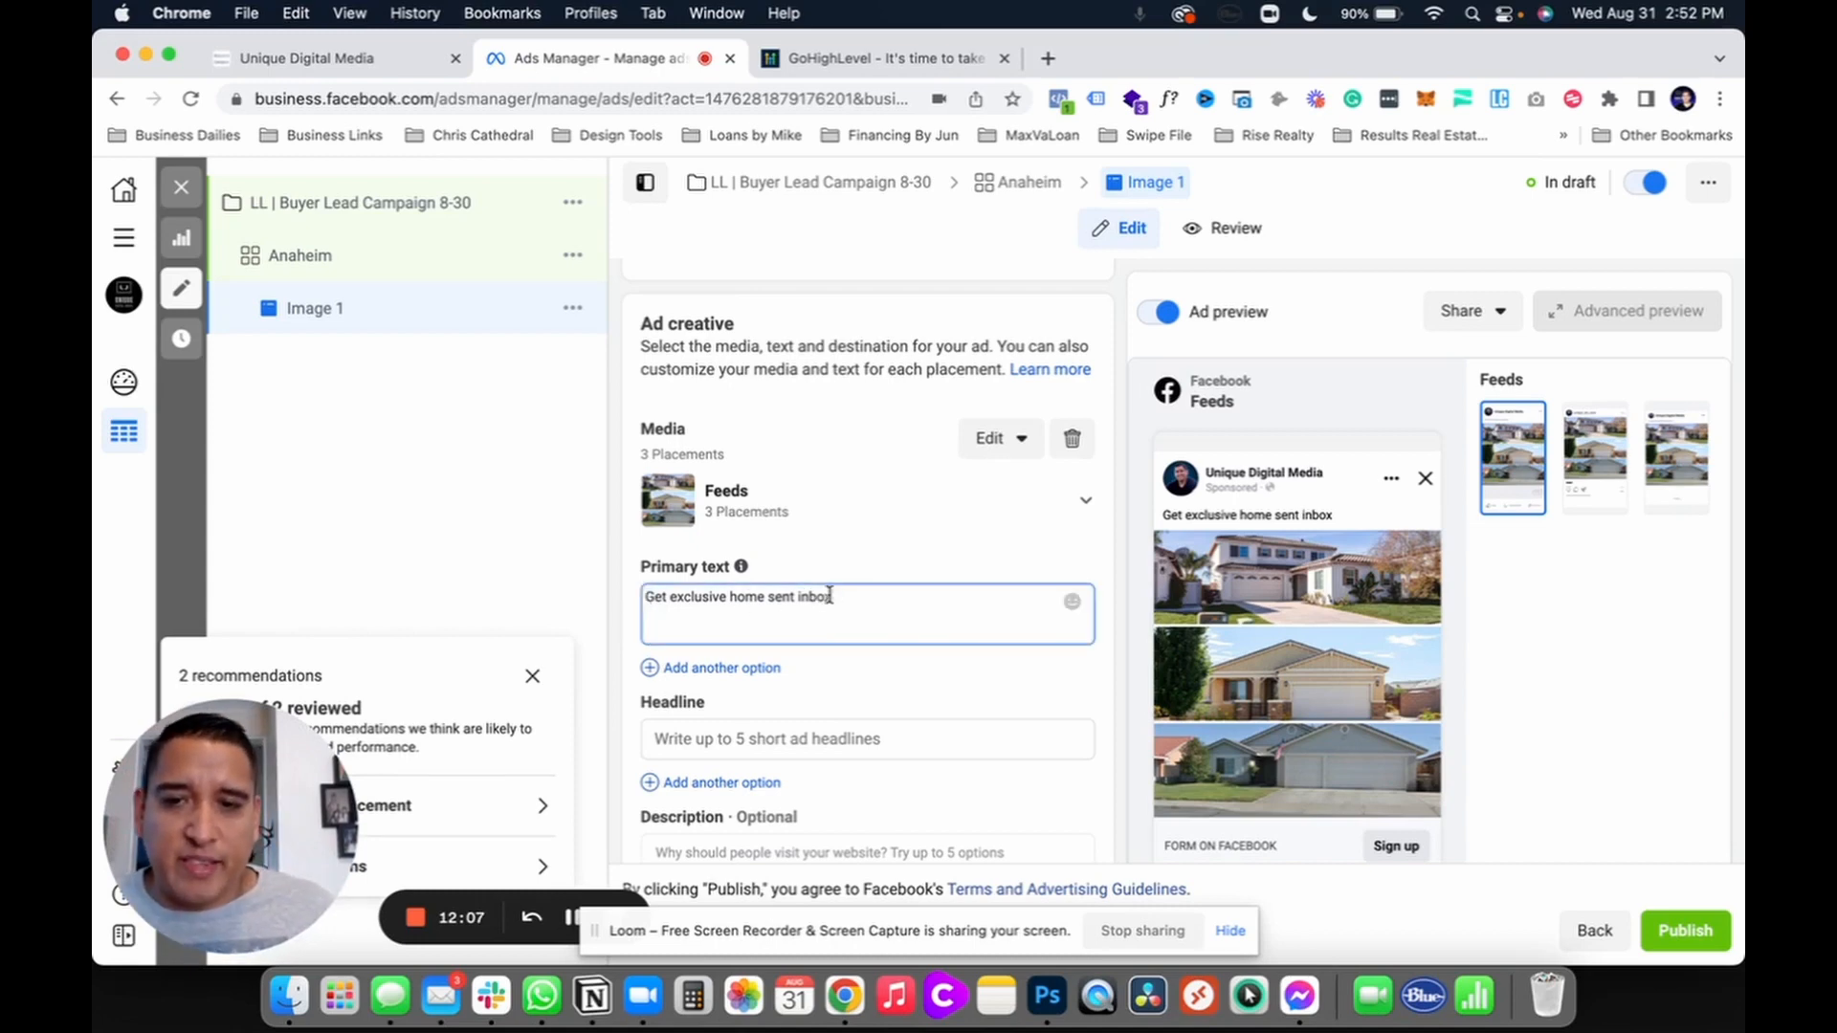
left_click_drag(828, 595, 596, 600)
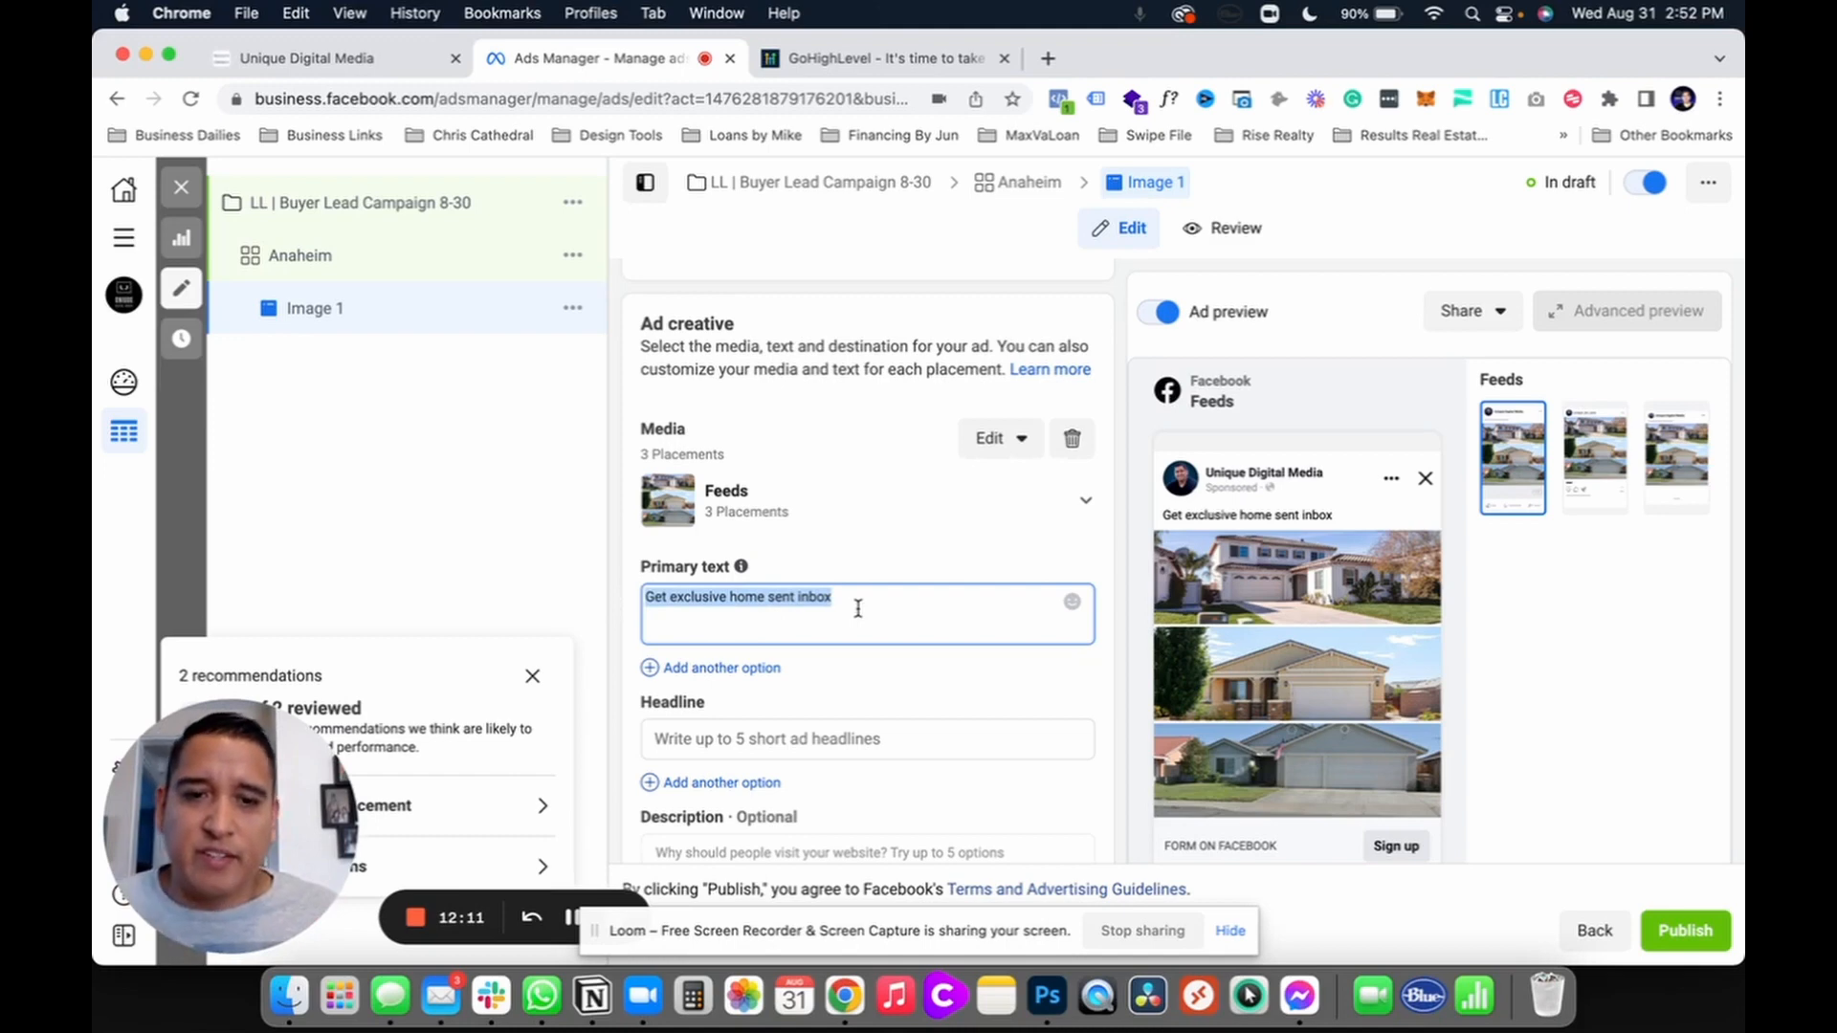
Step: Replace the primary text with 'Attention Anaheim Homebuyers!!' and 'Get exclusive access to the hottest properties on the market daily!'
type("Atten")
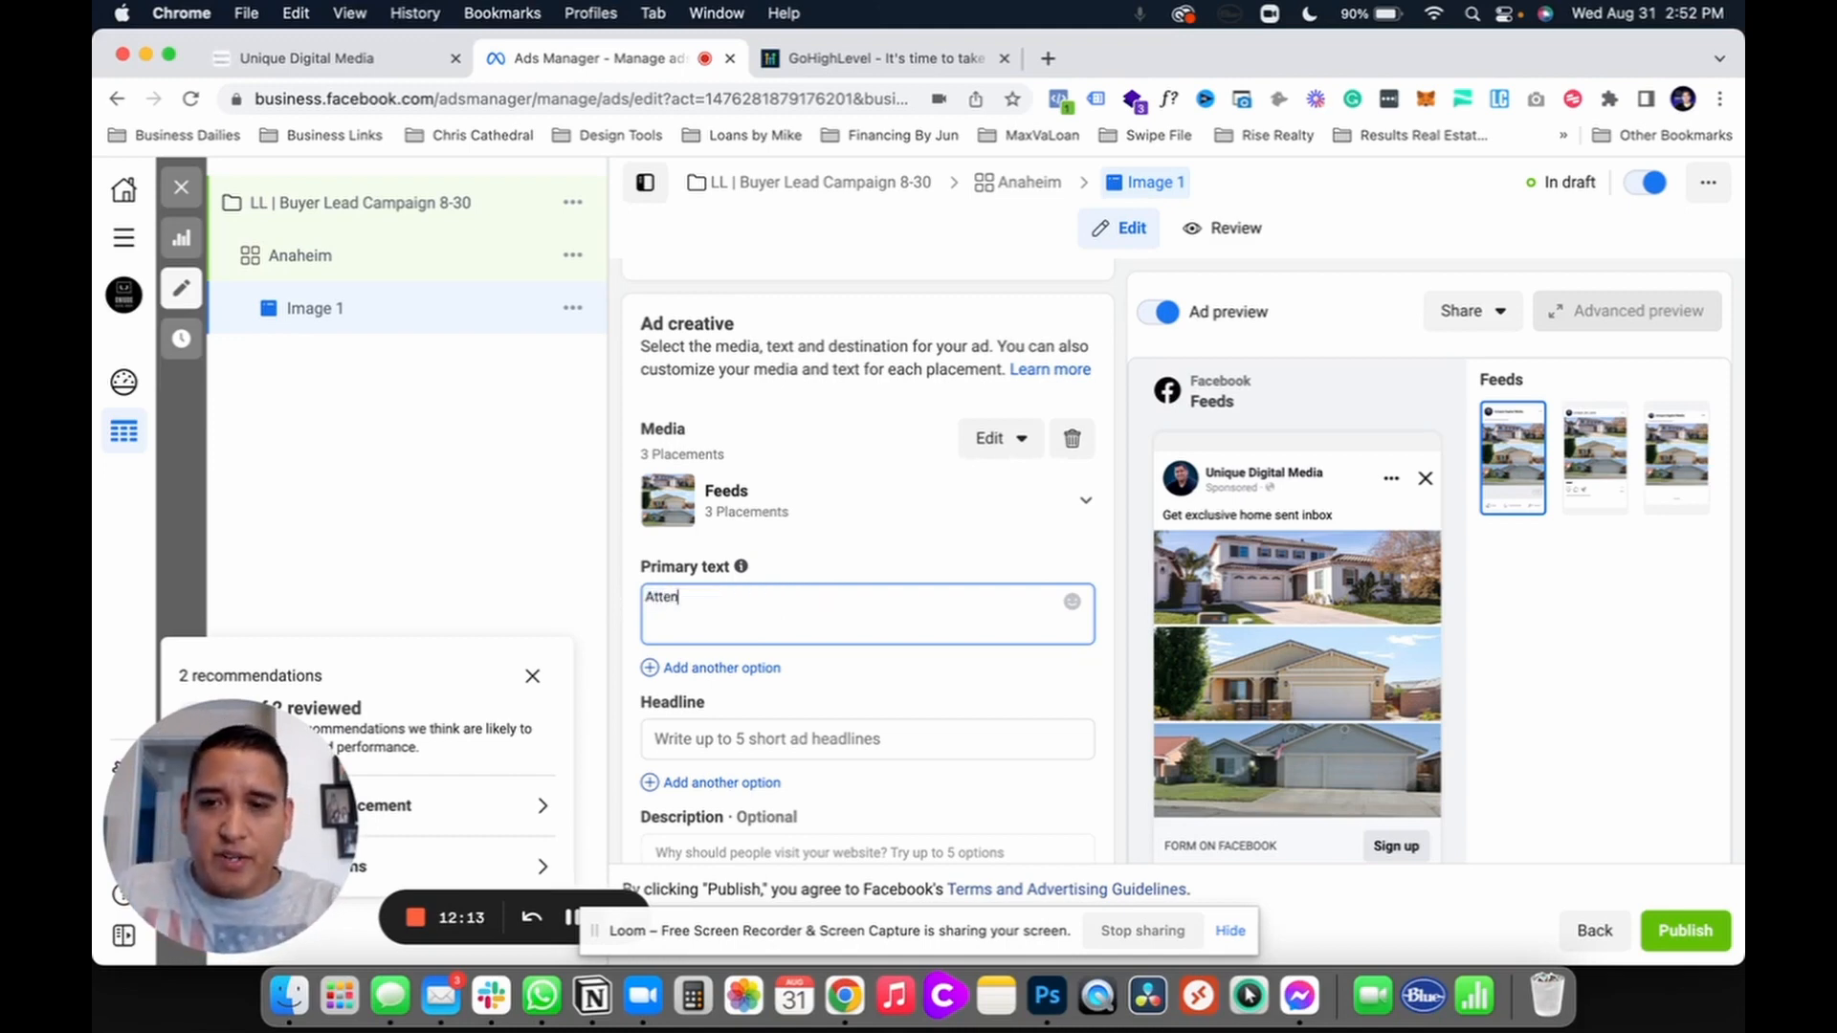
type("tion Anaheim")
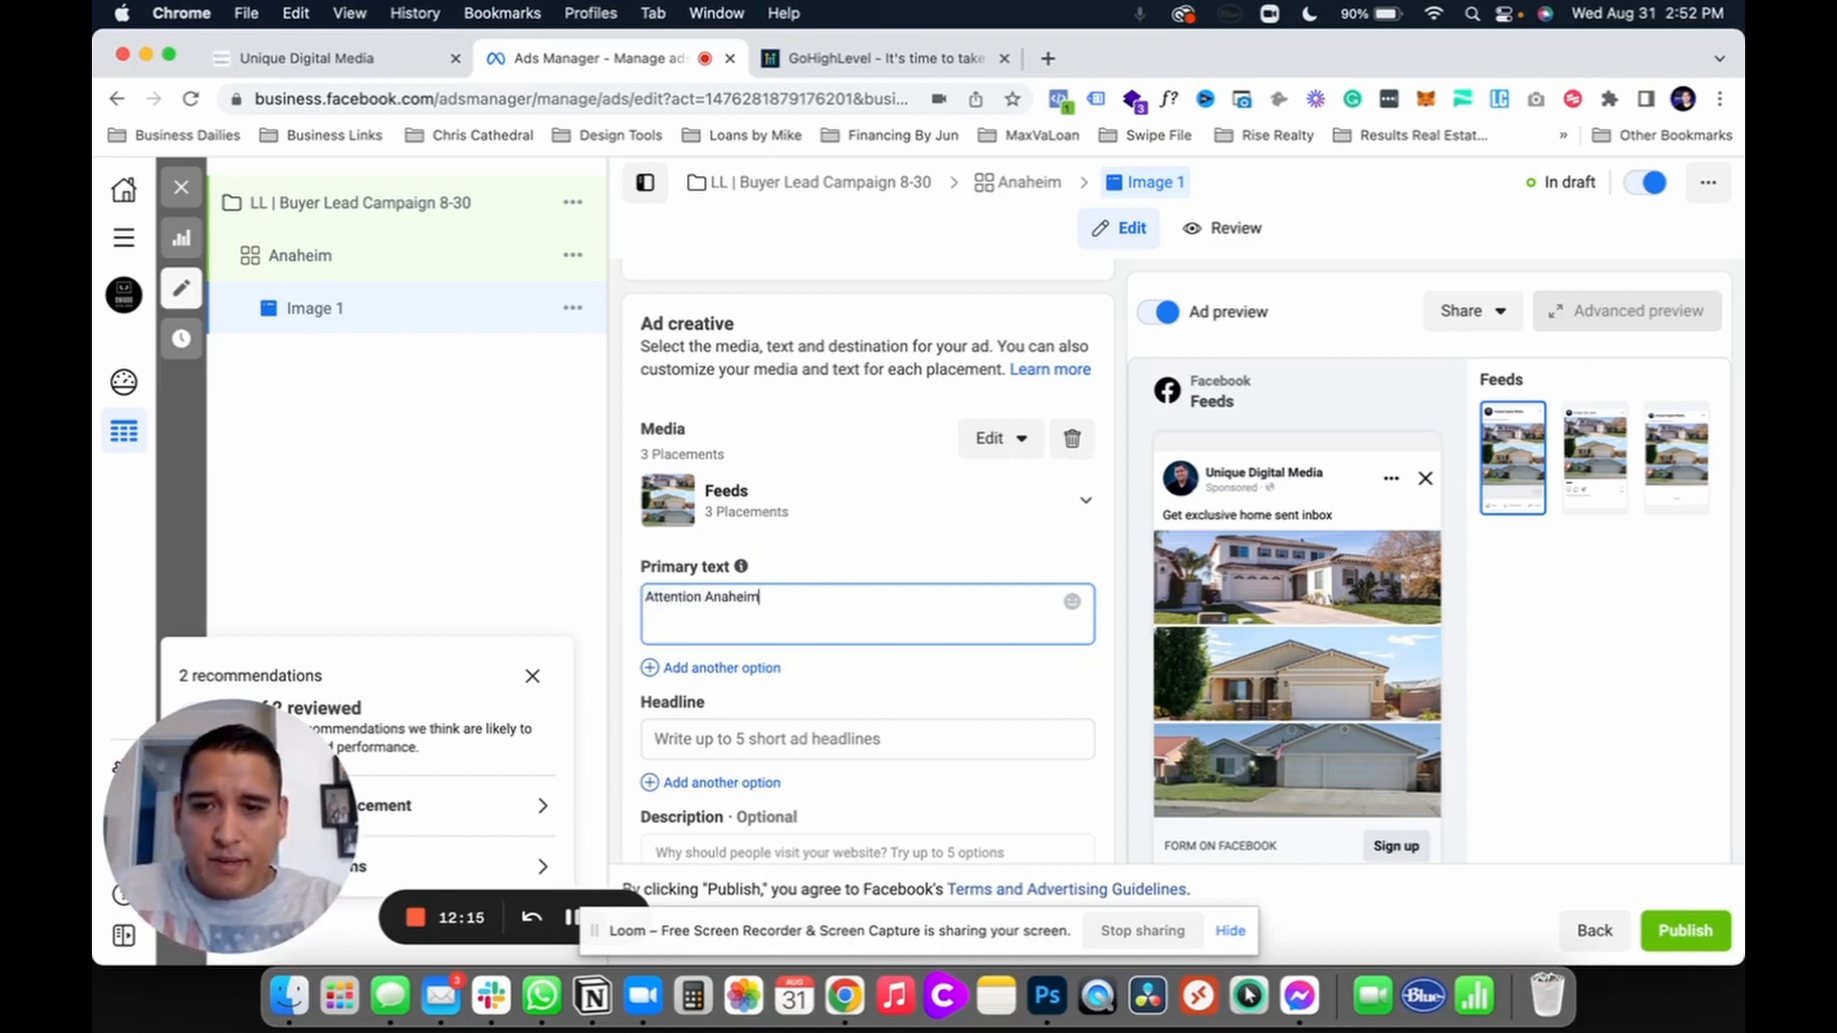
type(" Homeown")
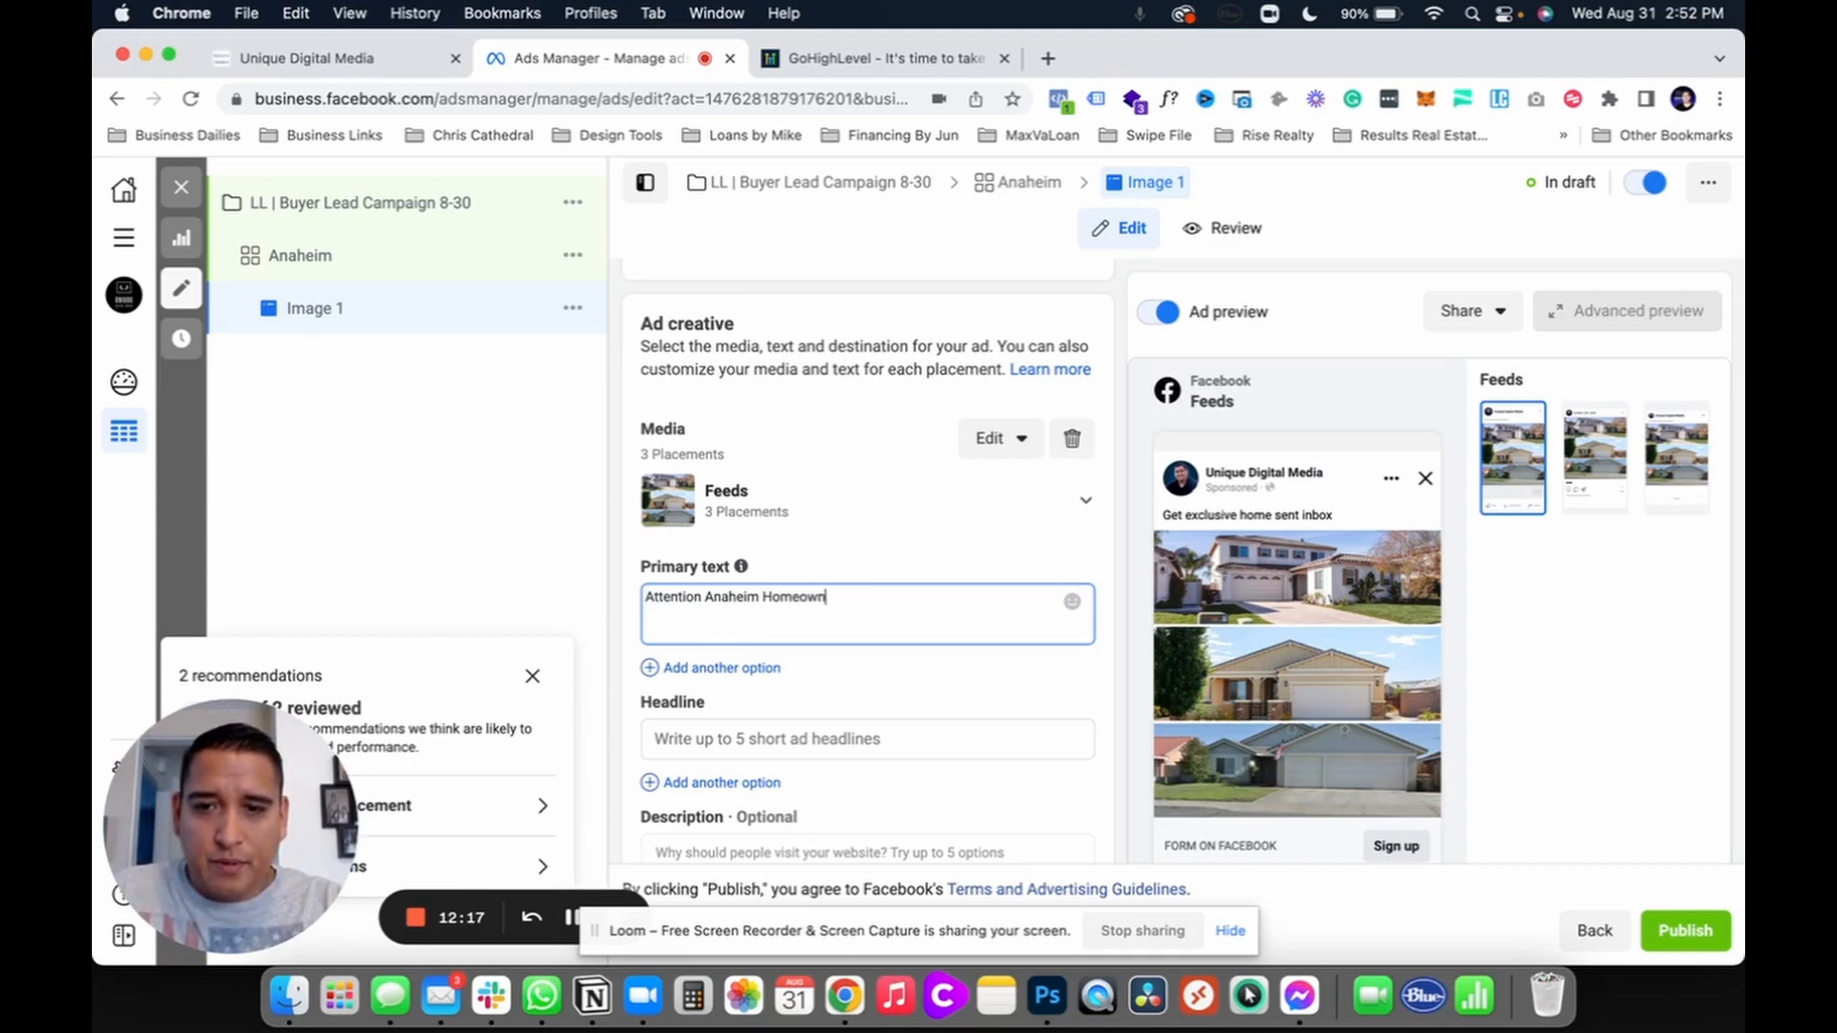
key("BackSpace")
key("BackSpace")
key("BackSpace")
key("BackSpace")
key("BackSpace")
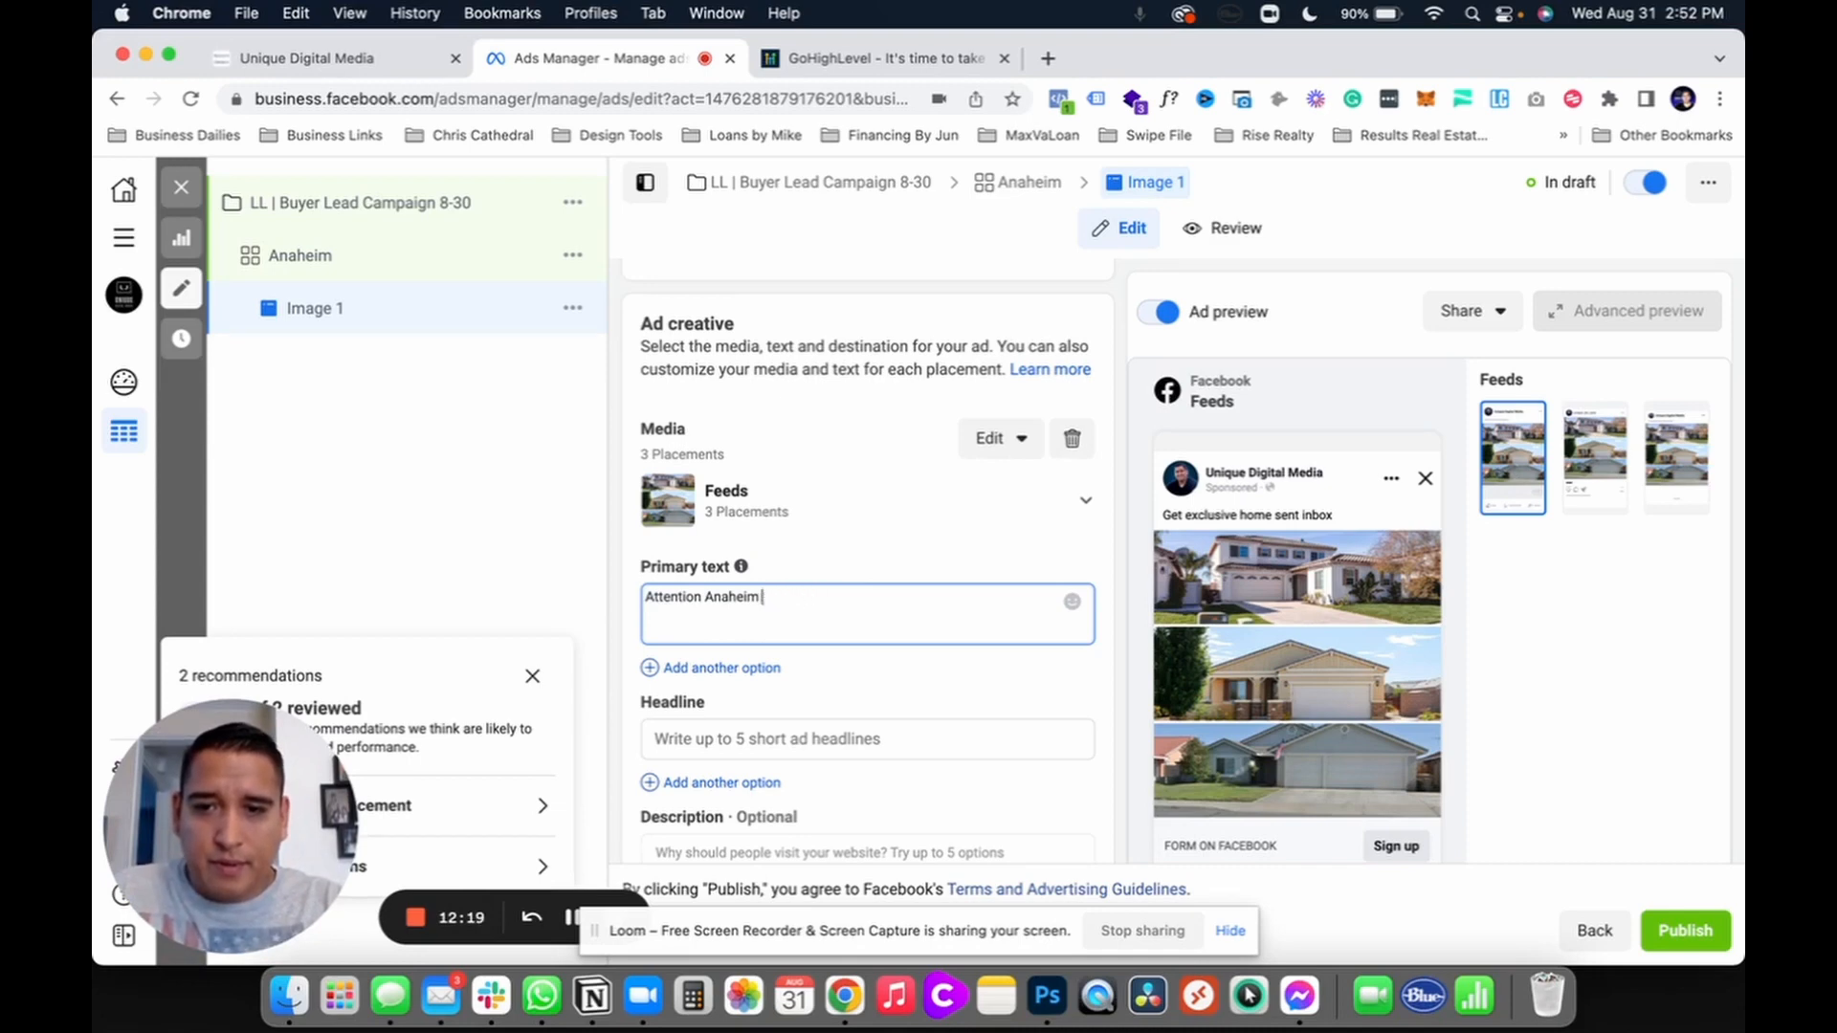
type("Home")
key("BackSpace")
key("BackSpace")
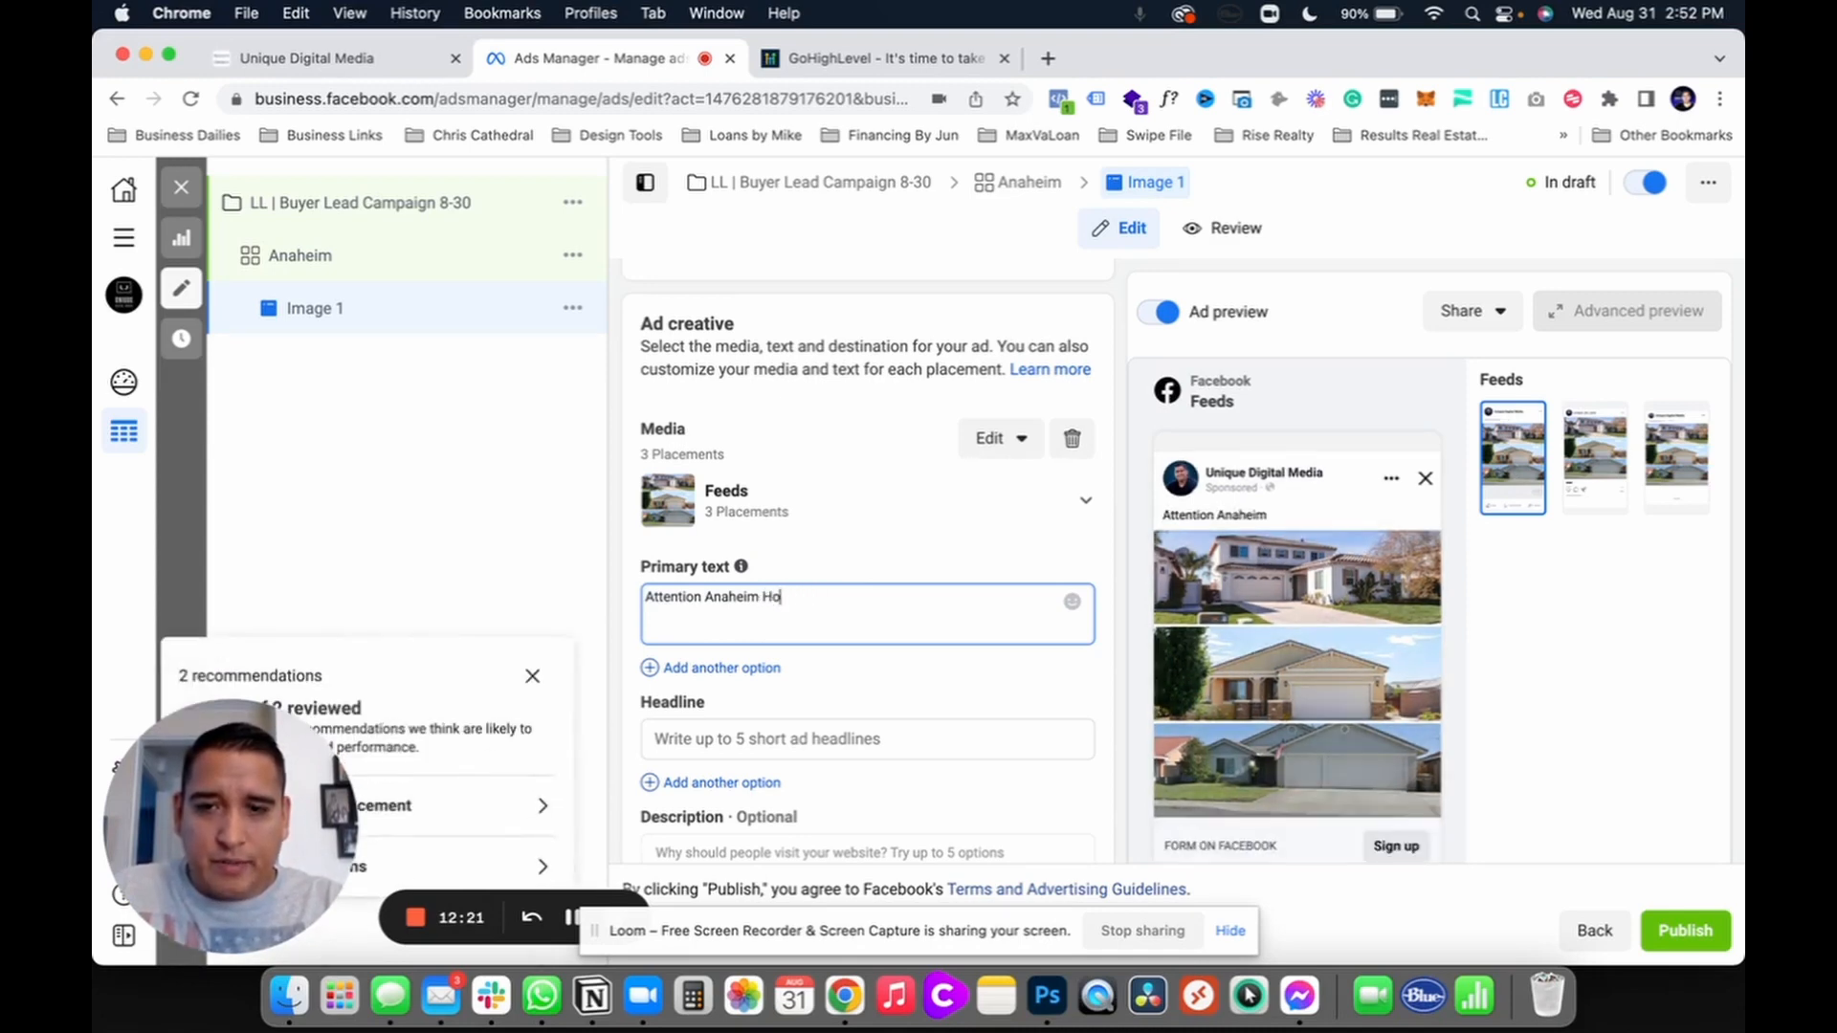
type("mebu")
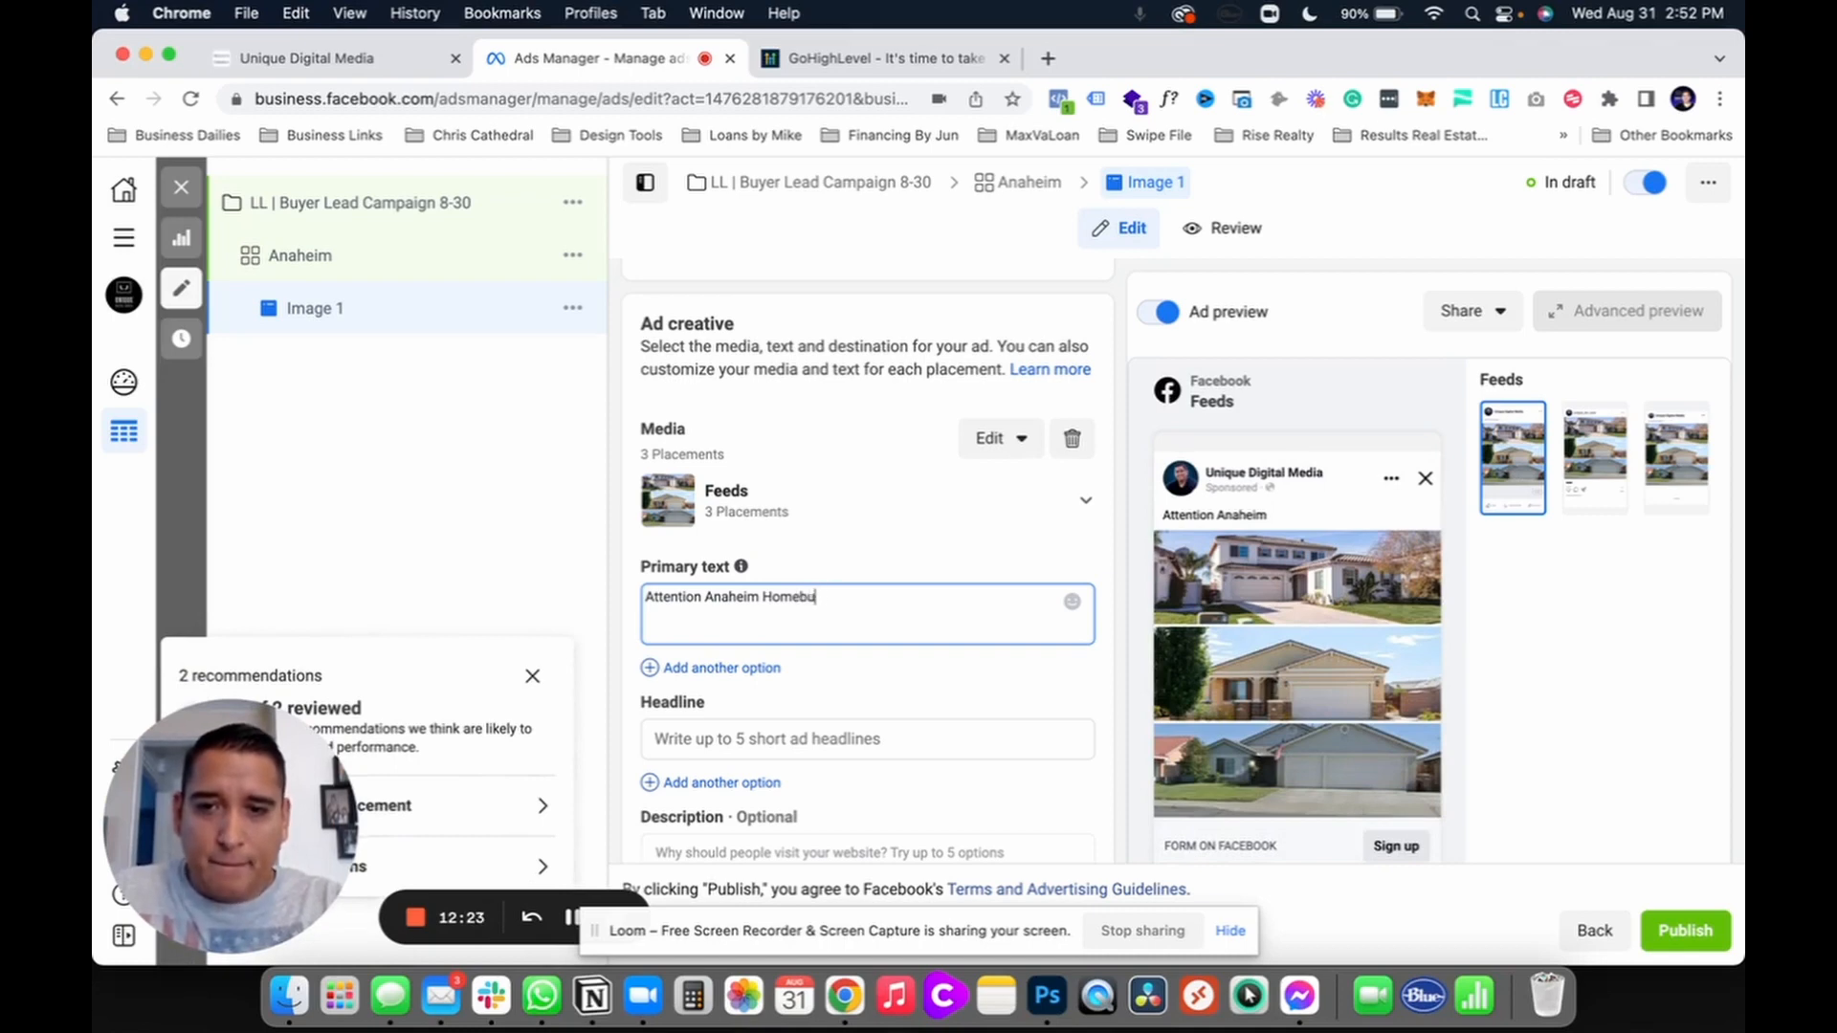
type("yers!!")
key("Return")
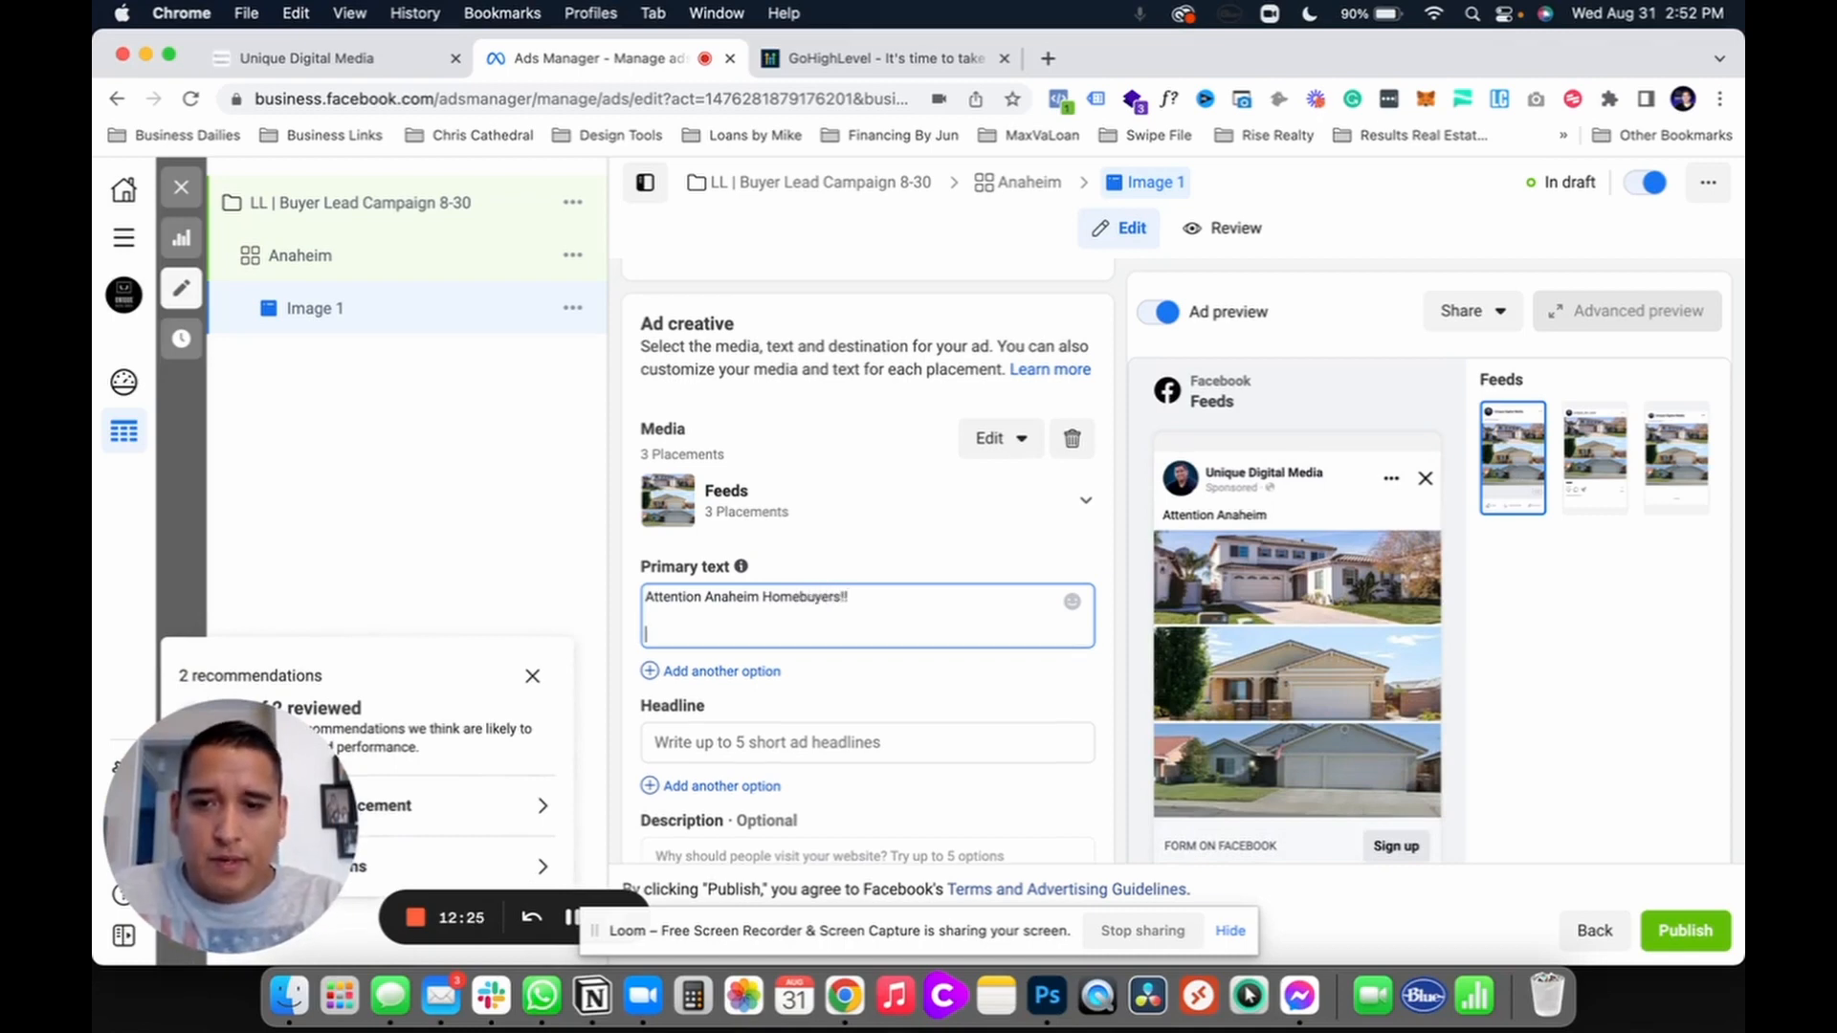
key("Return")
type("Get ed")
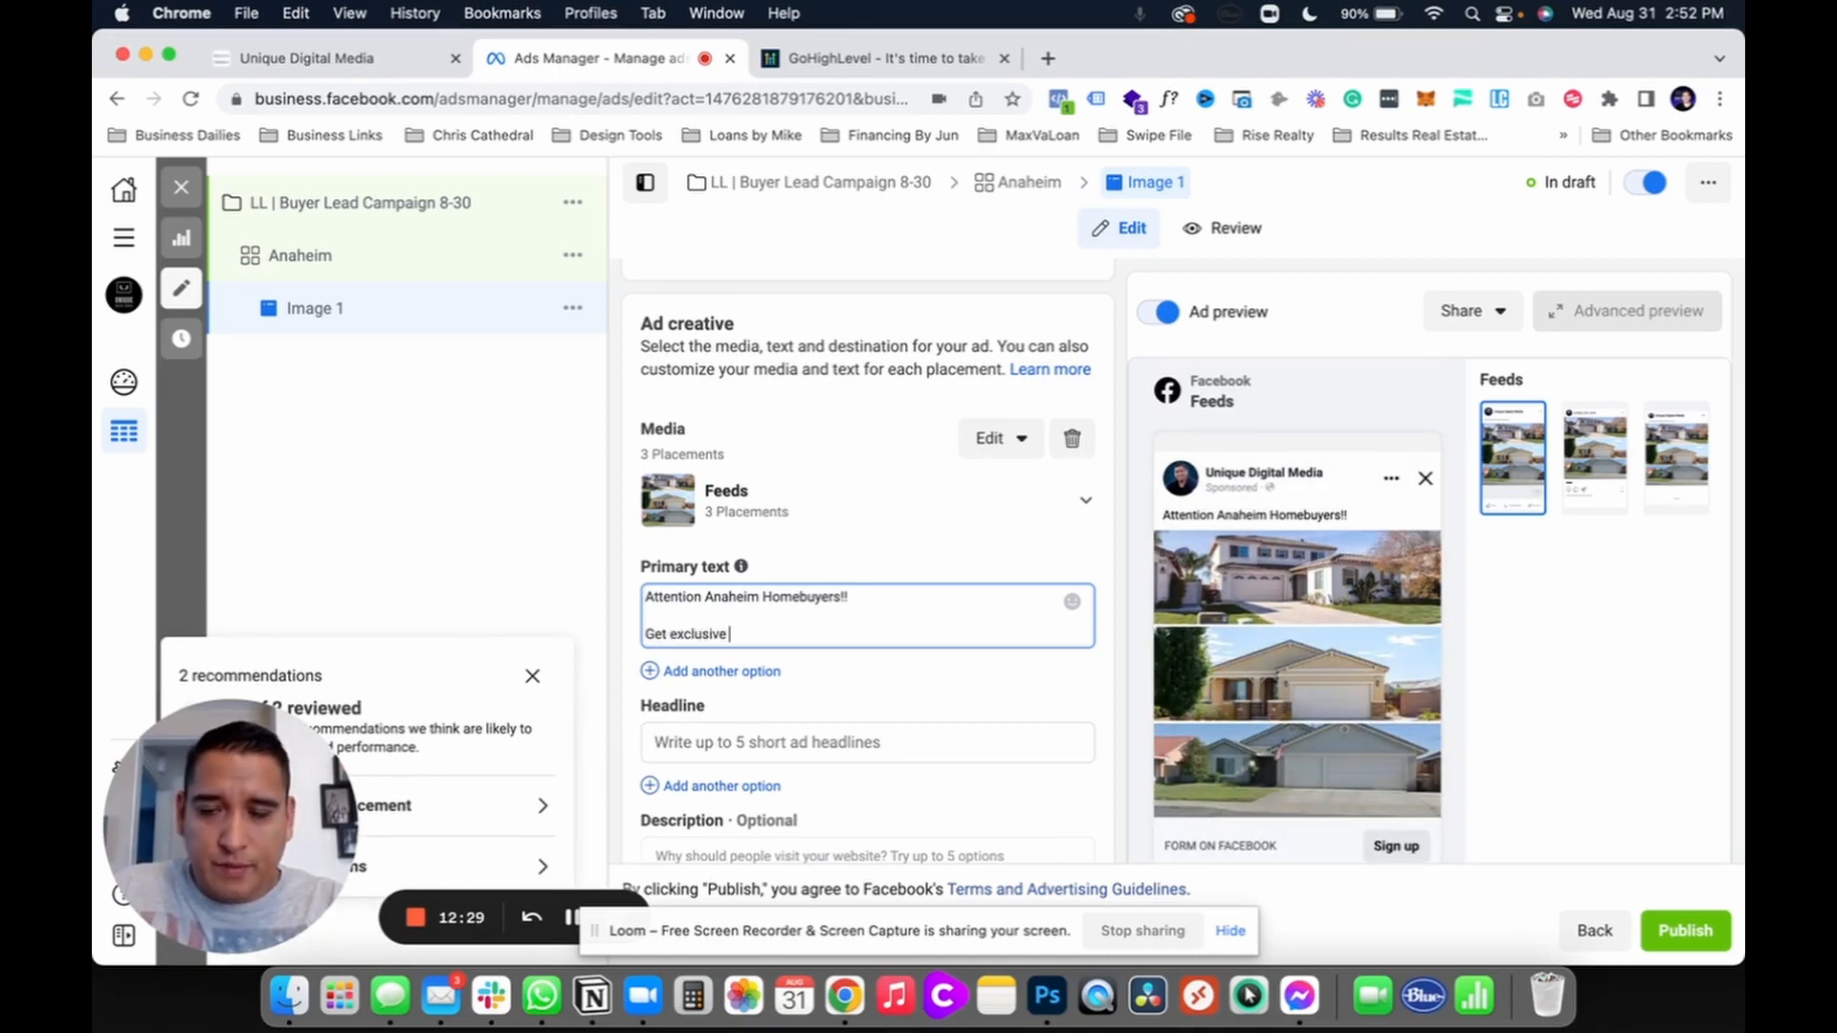
type("clusive access to ")
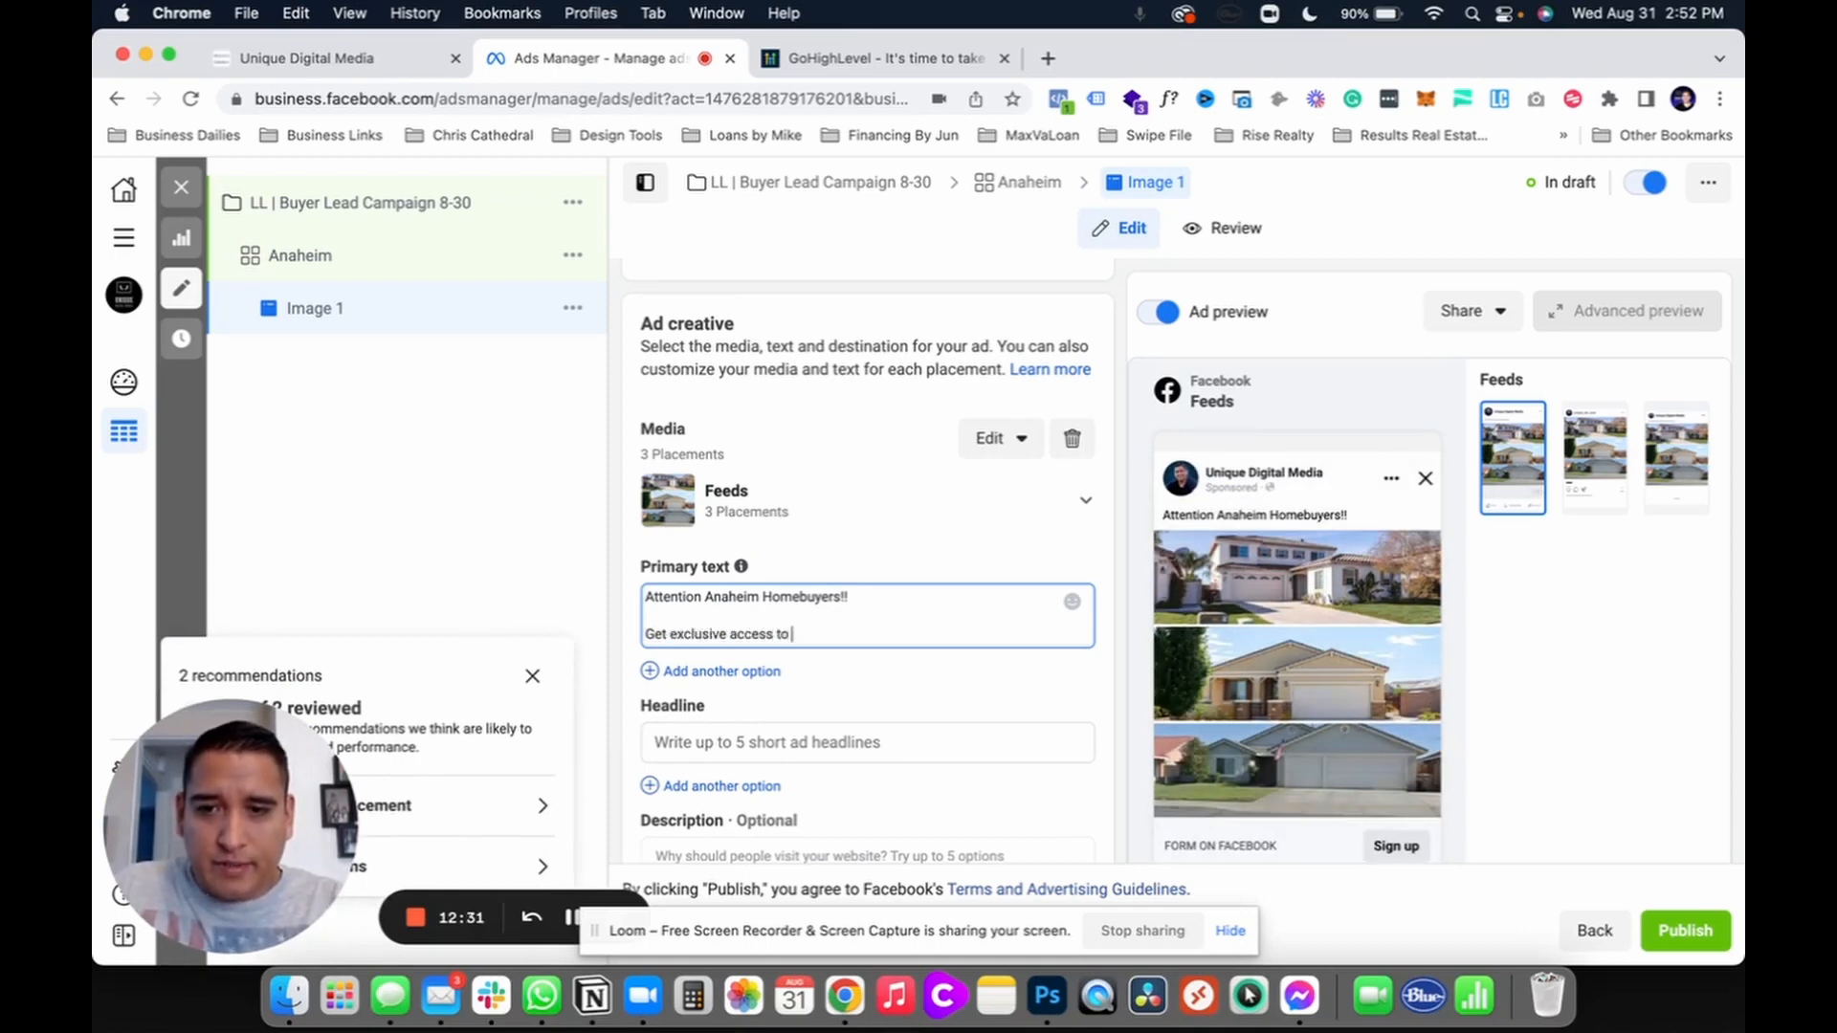
type("the hottest prop")
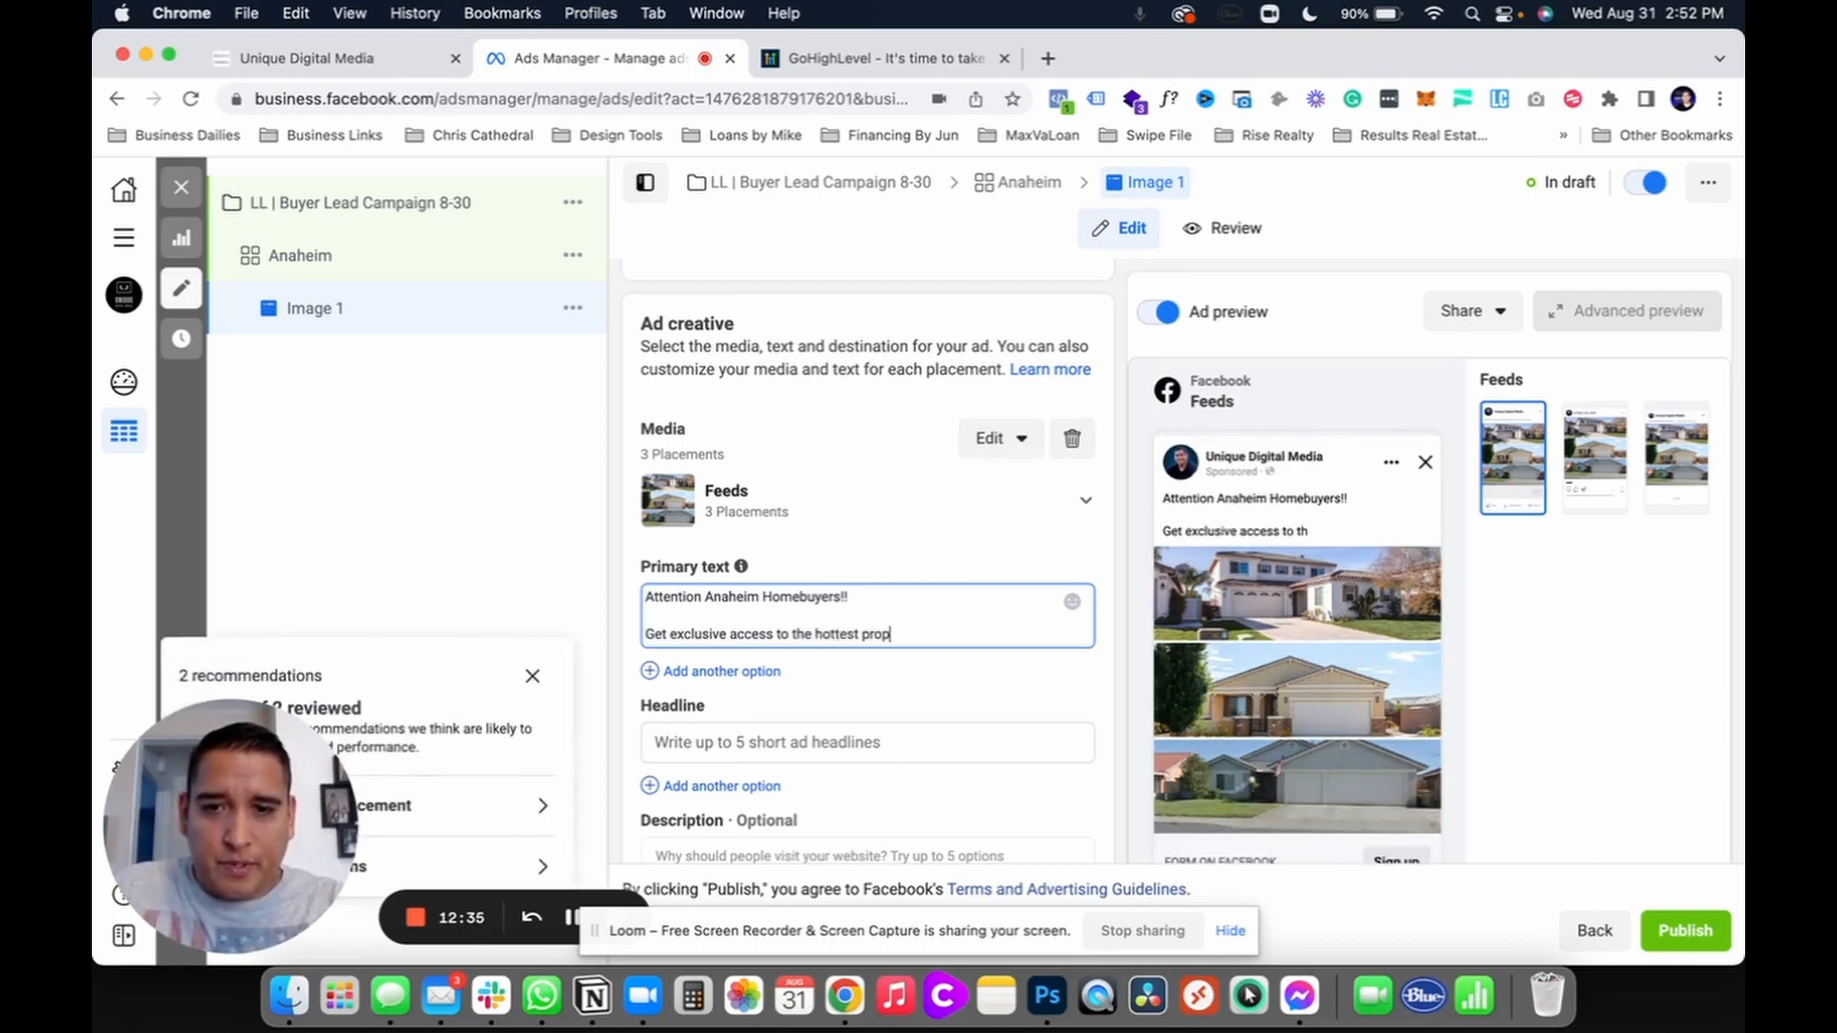
type("erties")
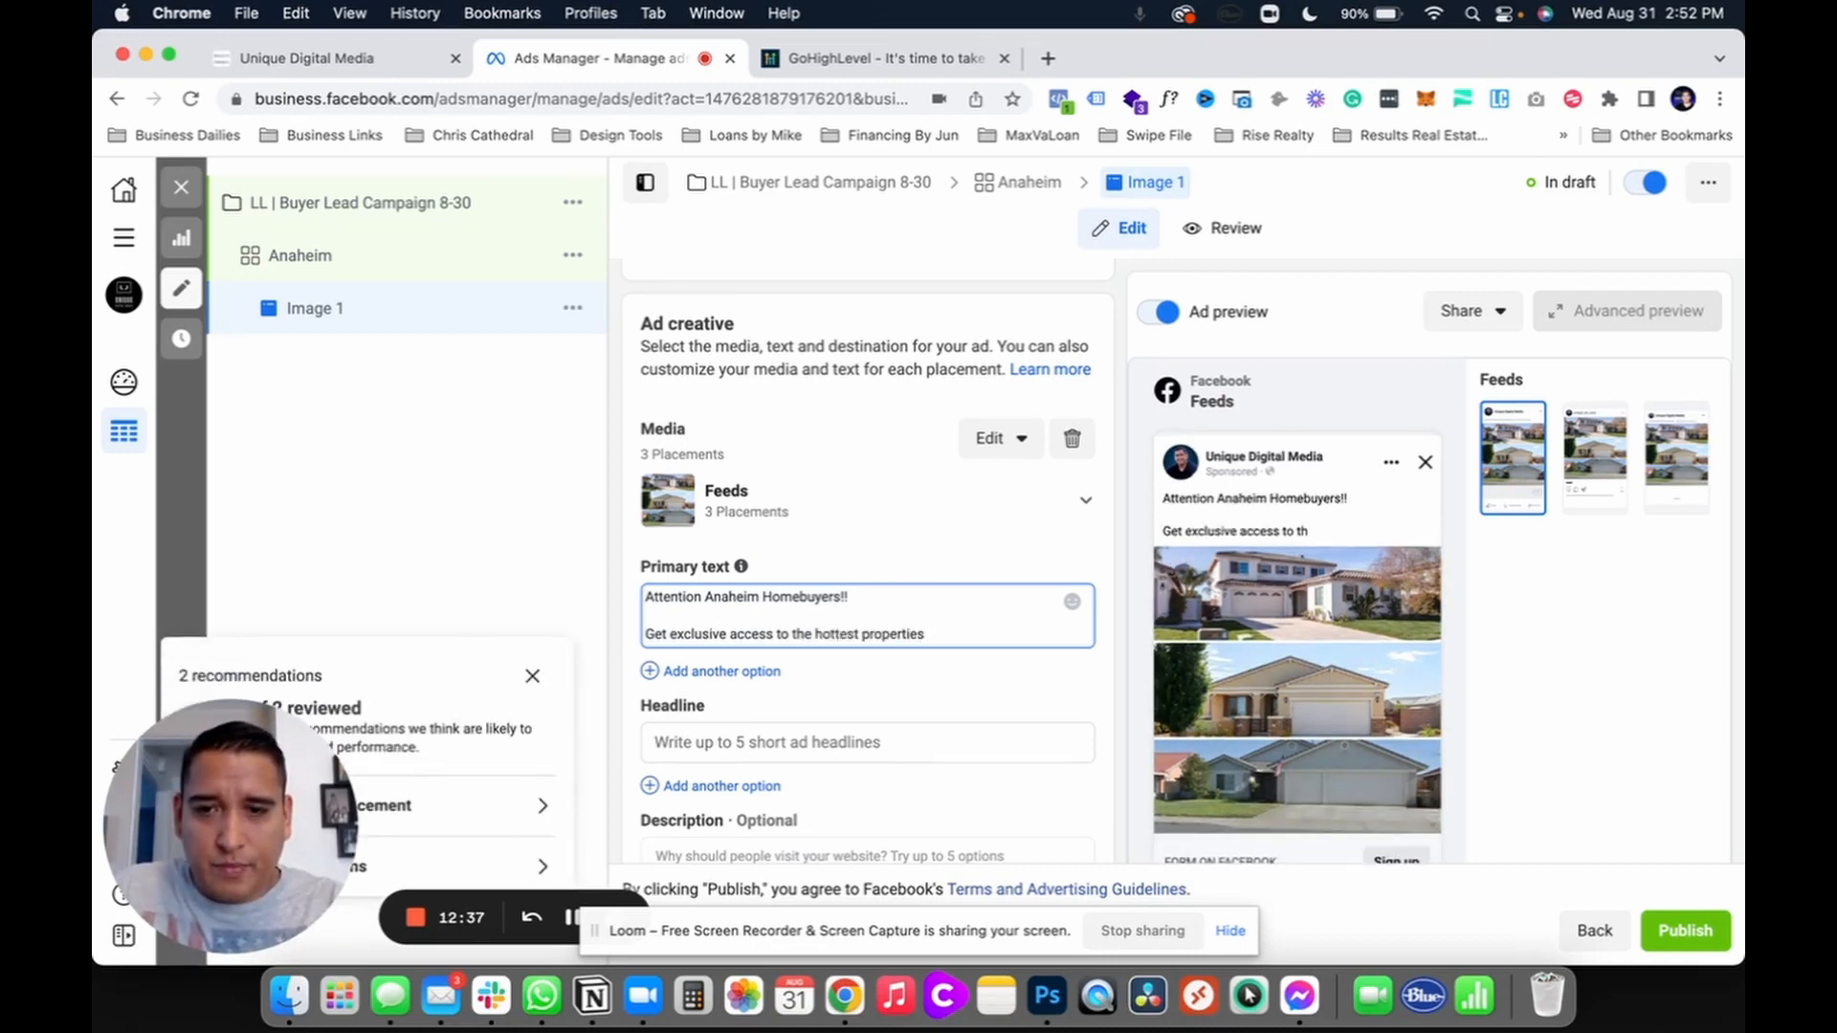
type(" on the market")
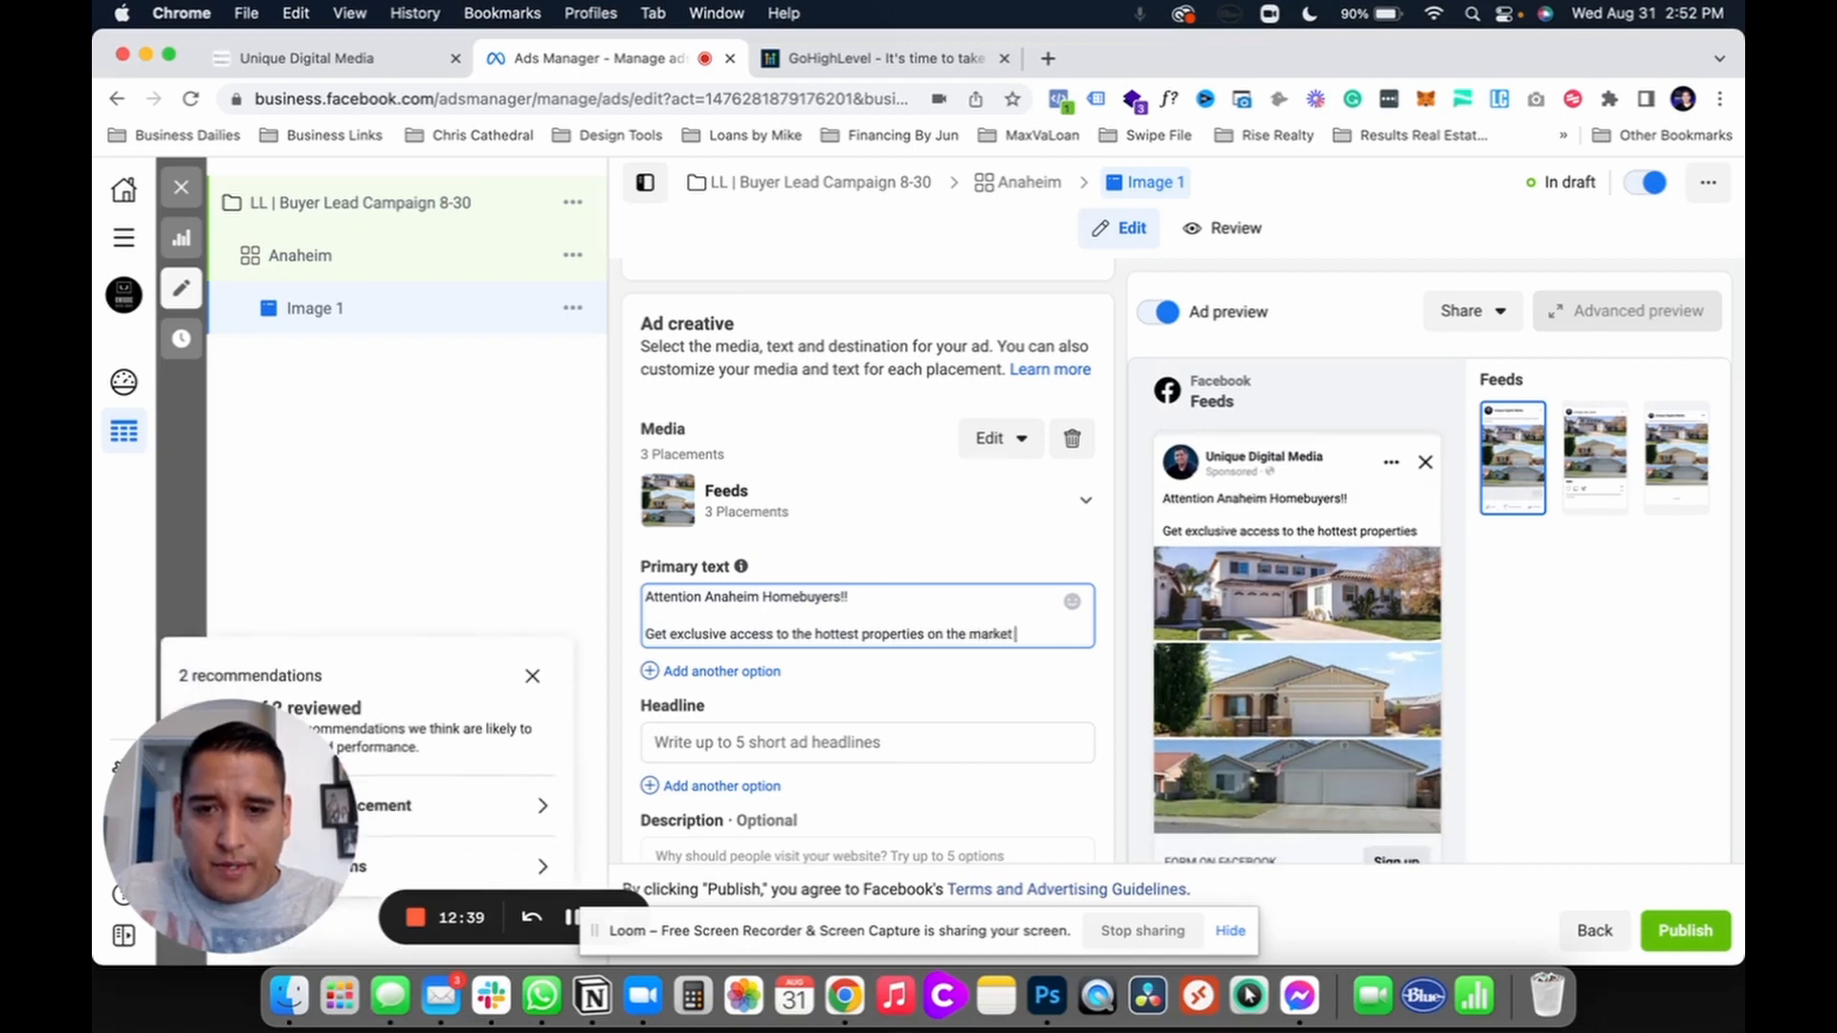
type(" daily")
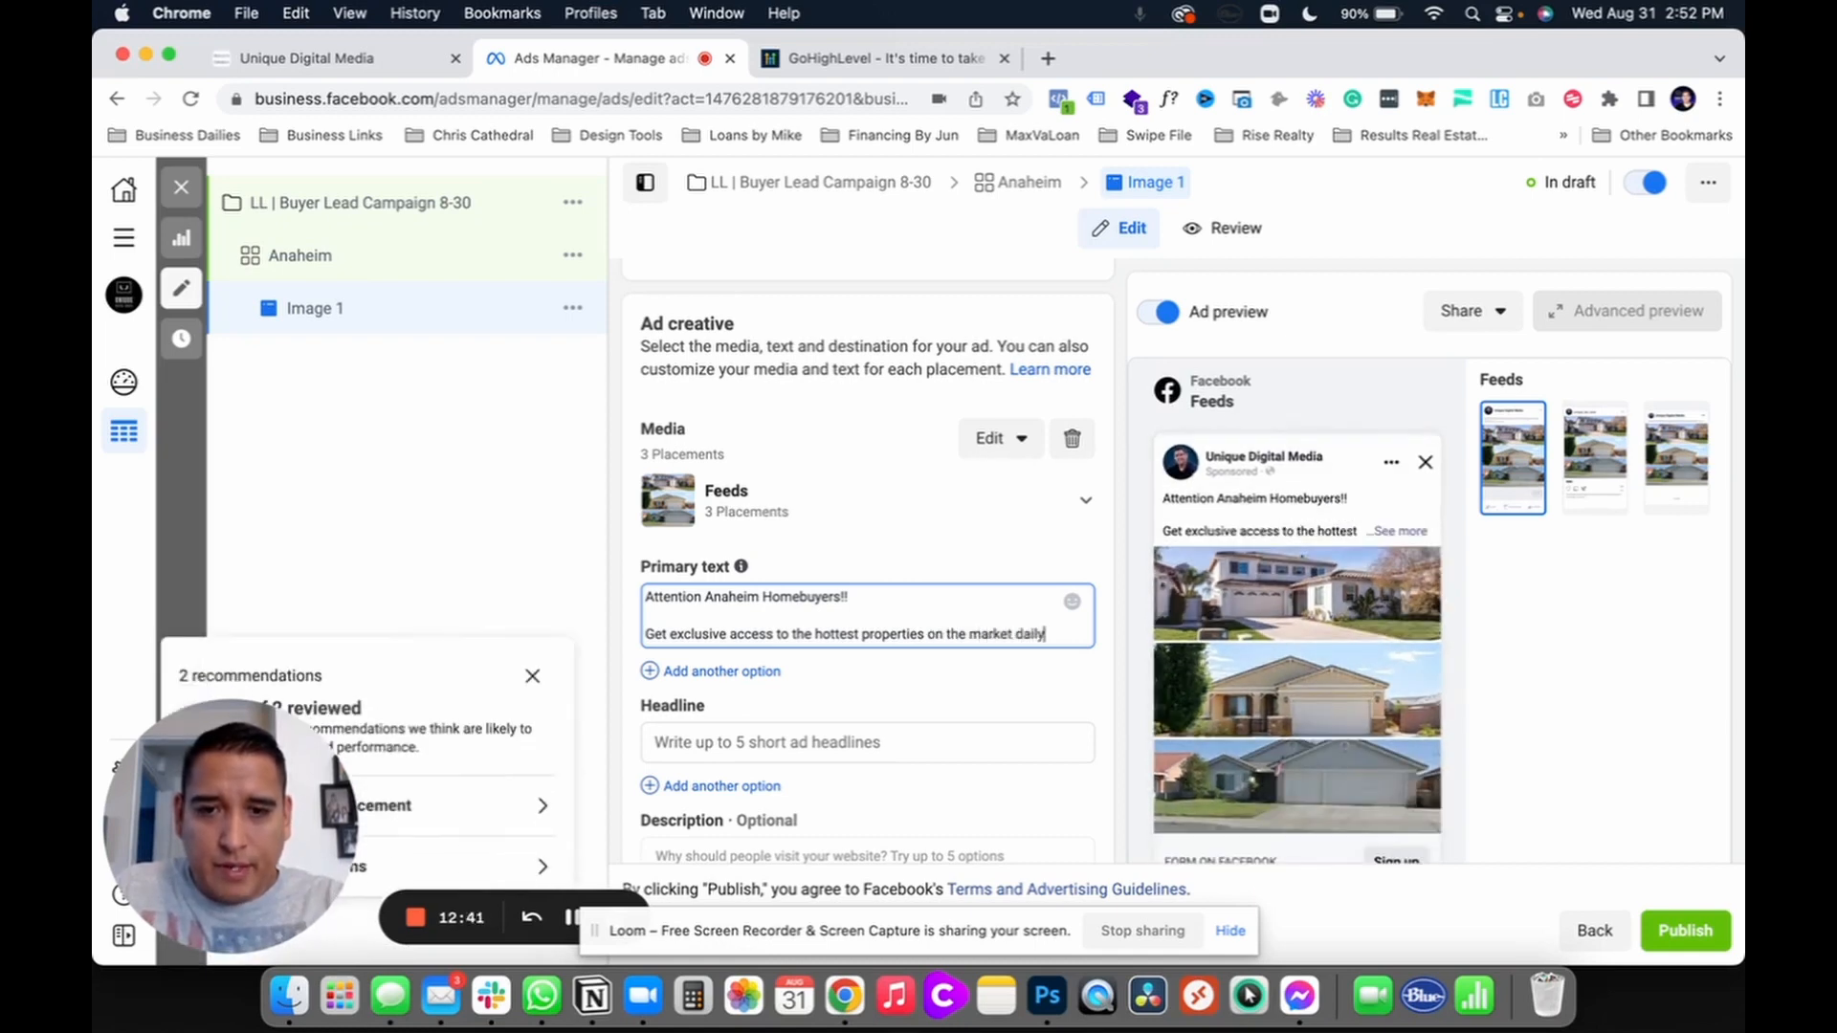
type("!")
key("Return")
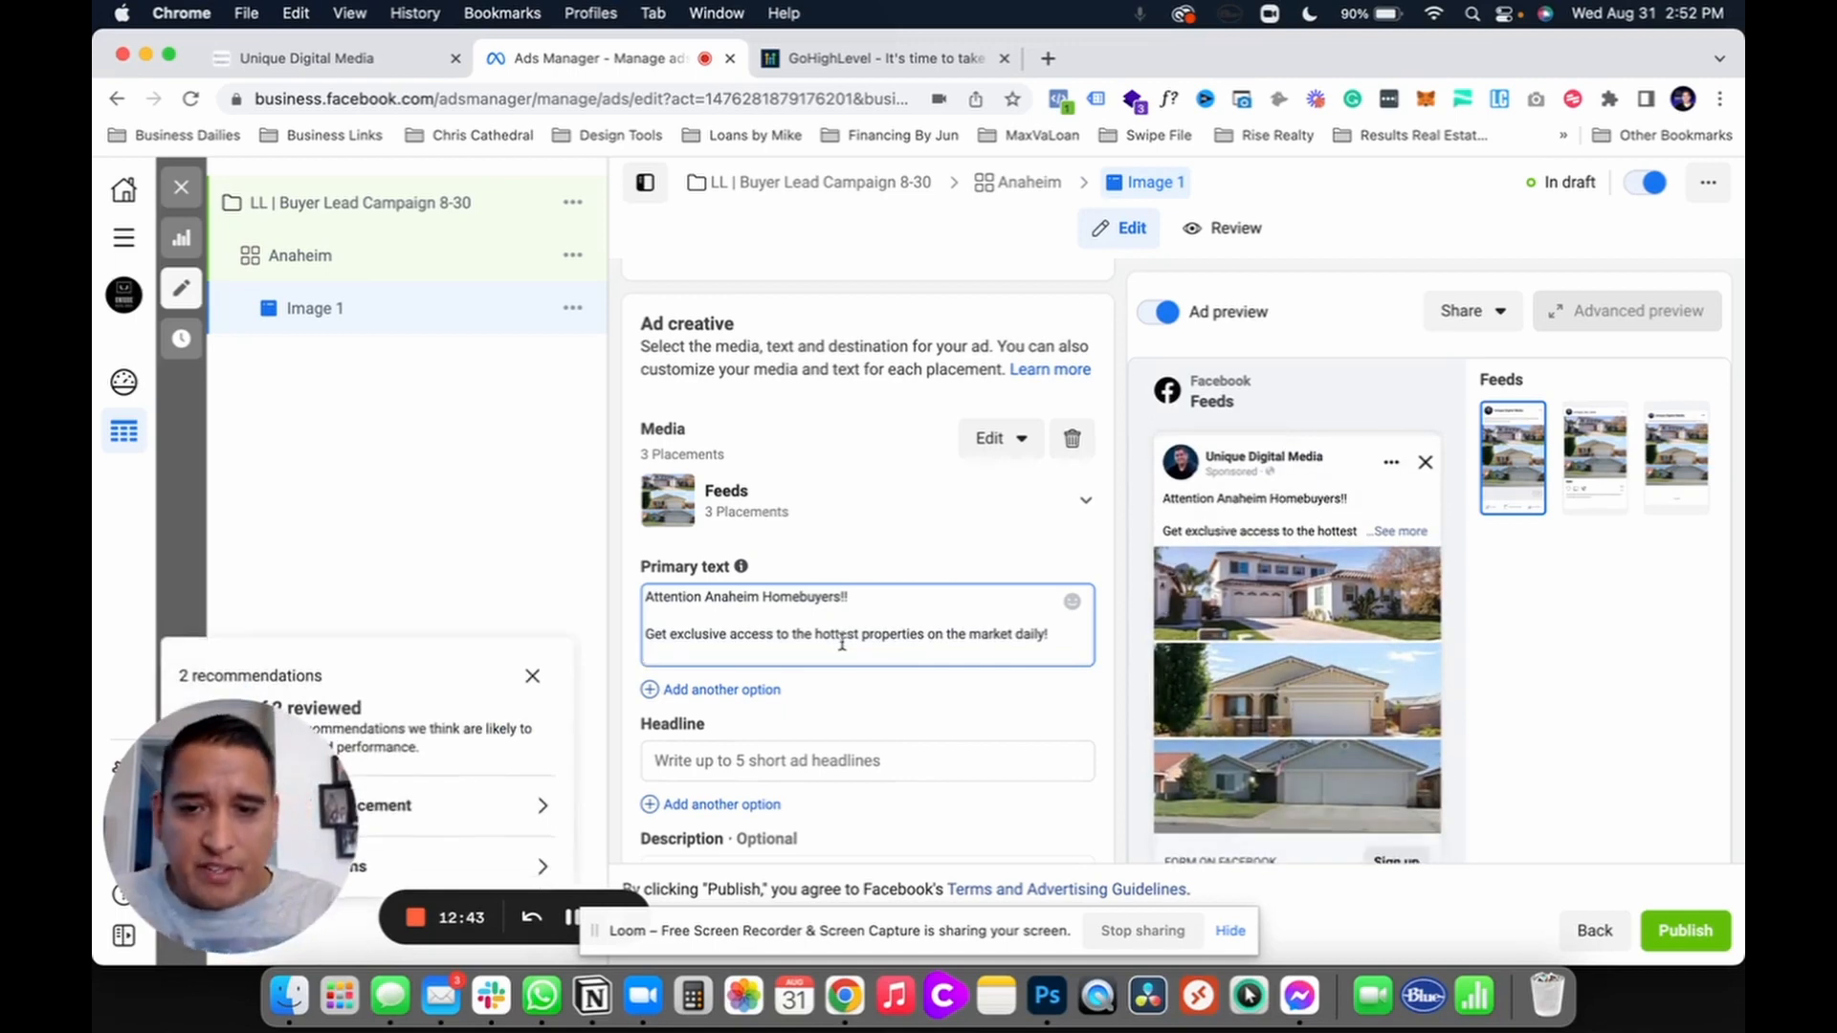
scroll(838, 646, "down", 2)
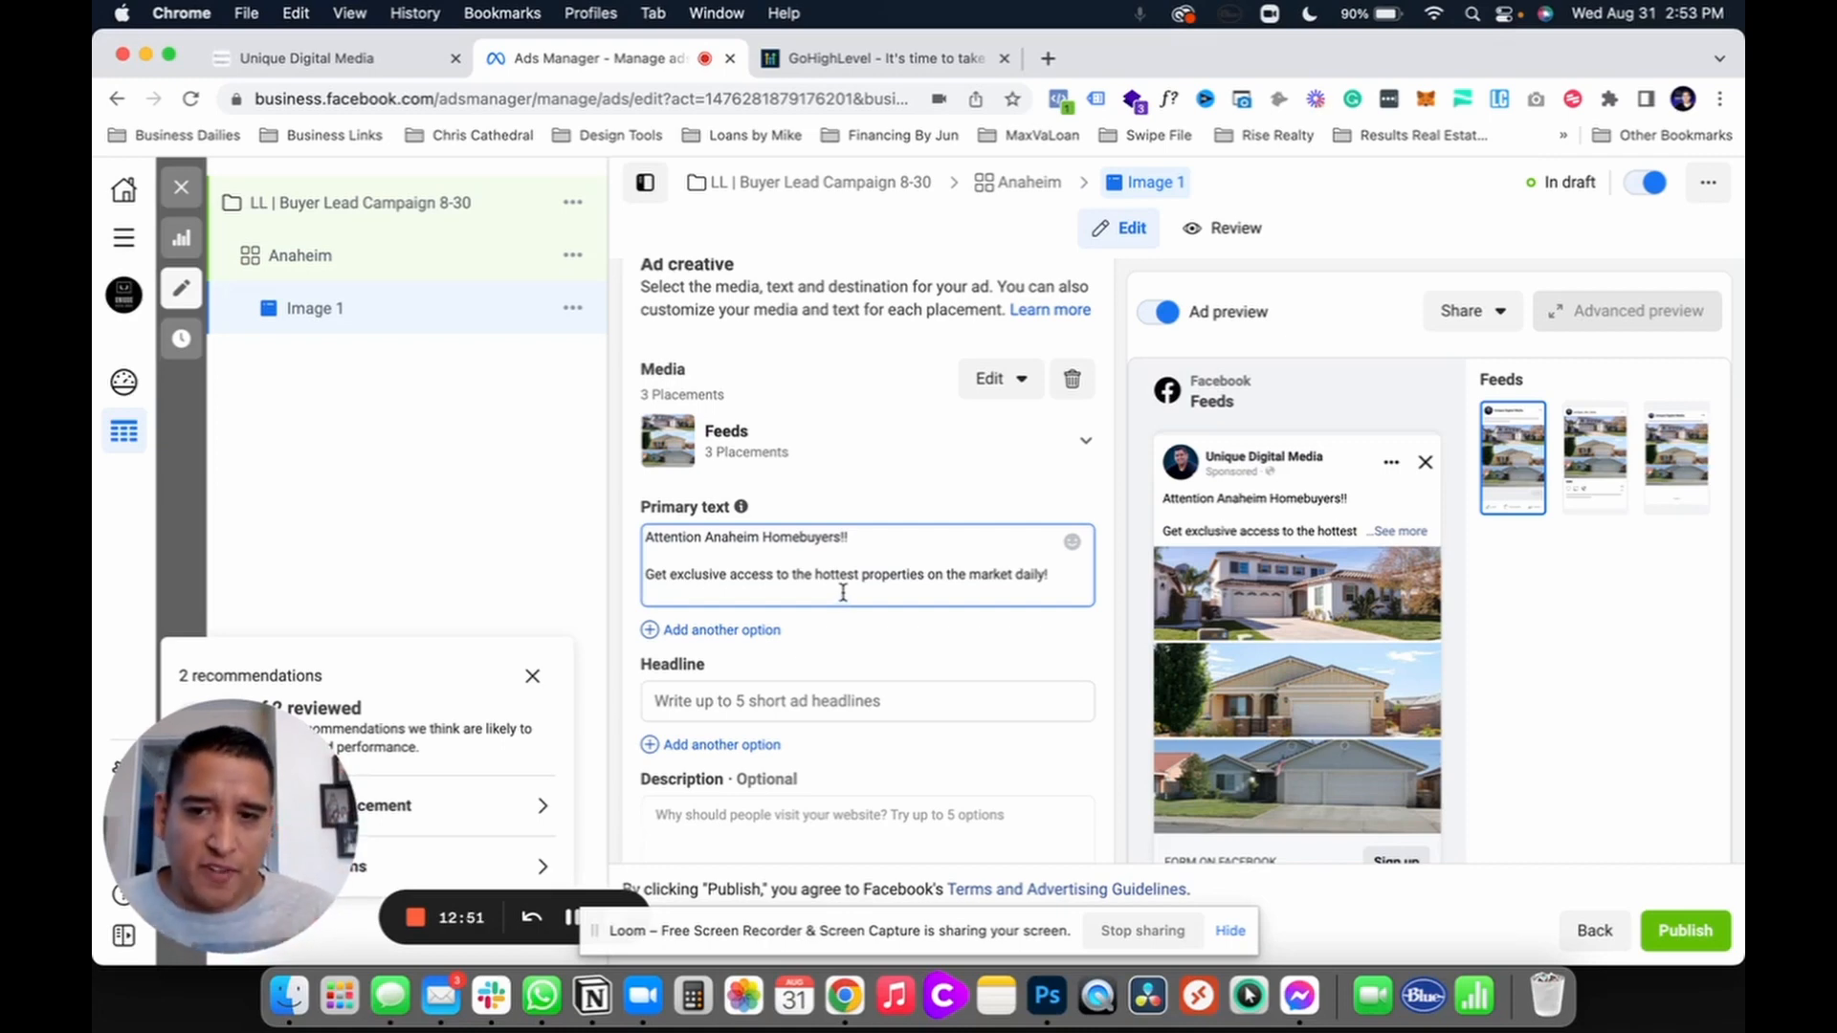
scroll(843, 592, "down", 2)
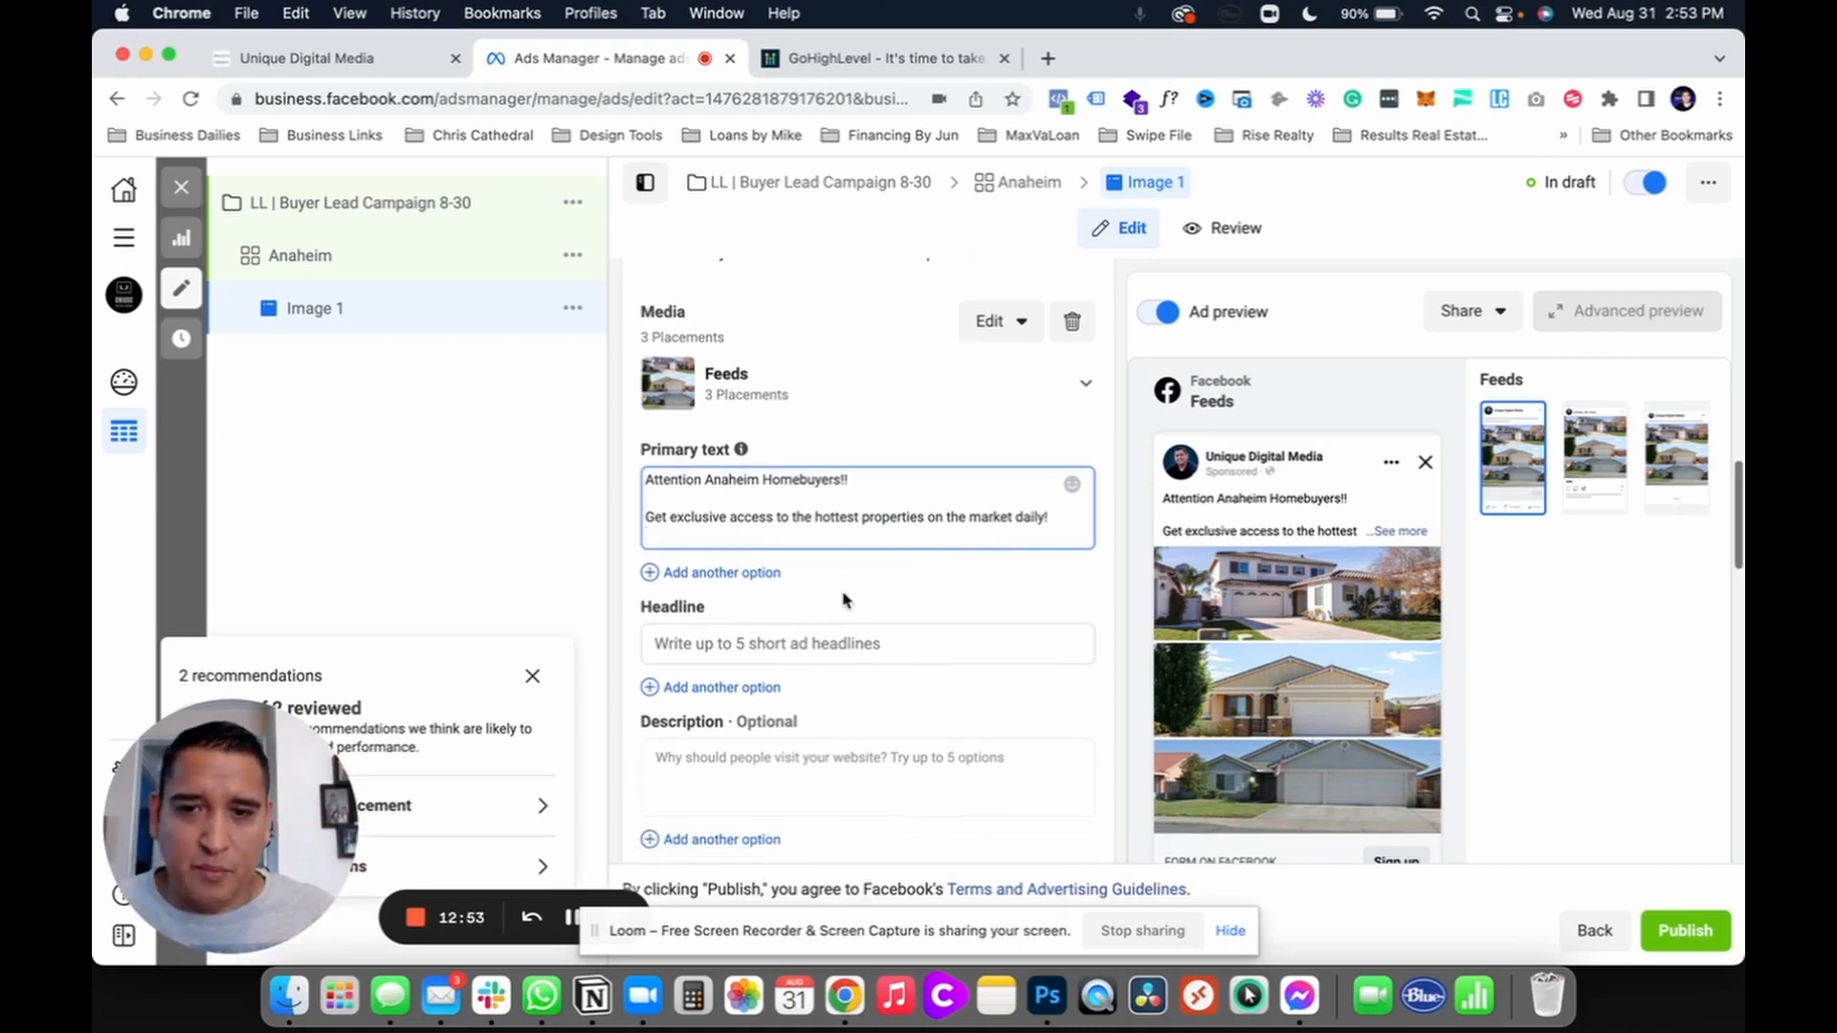
Step: Enter the headline 'Stop Paying Rent'
left_click(783, 645)
type("Ex")
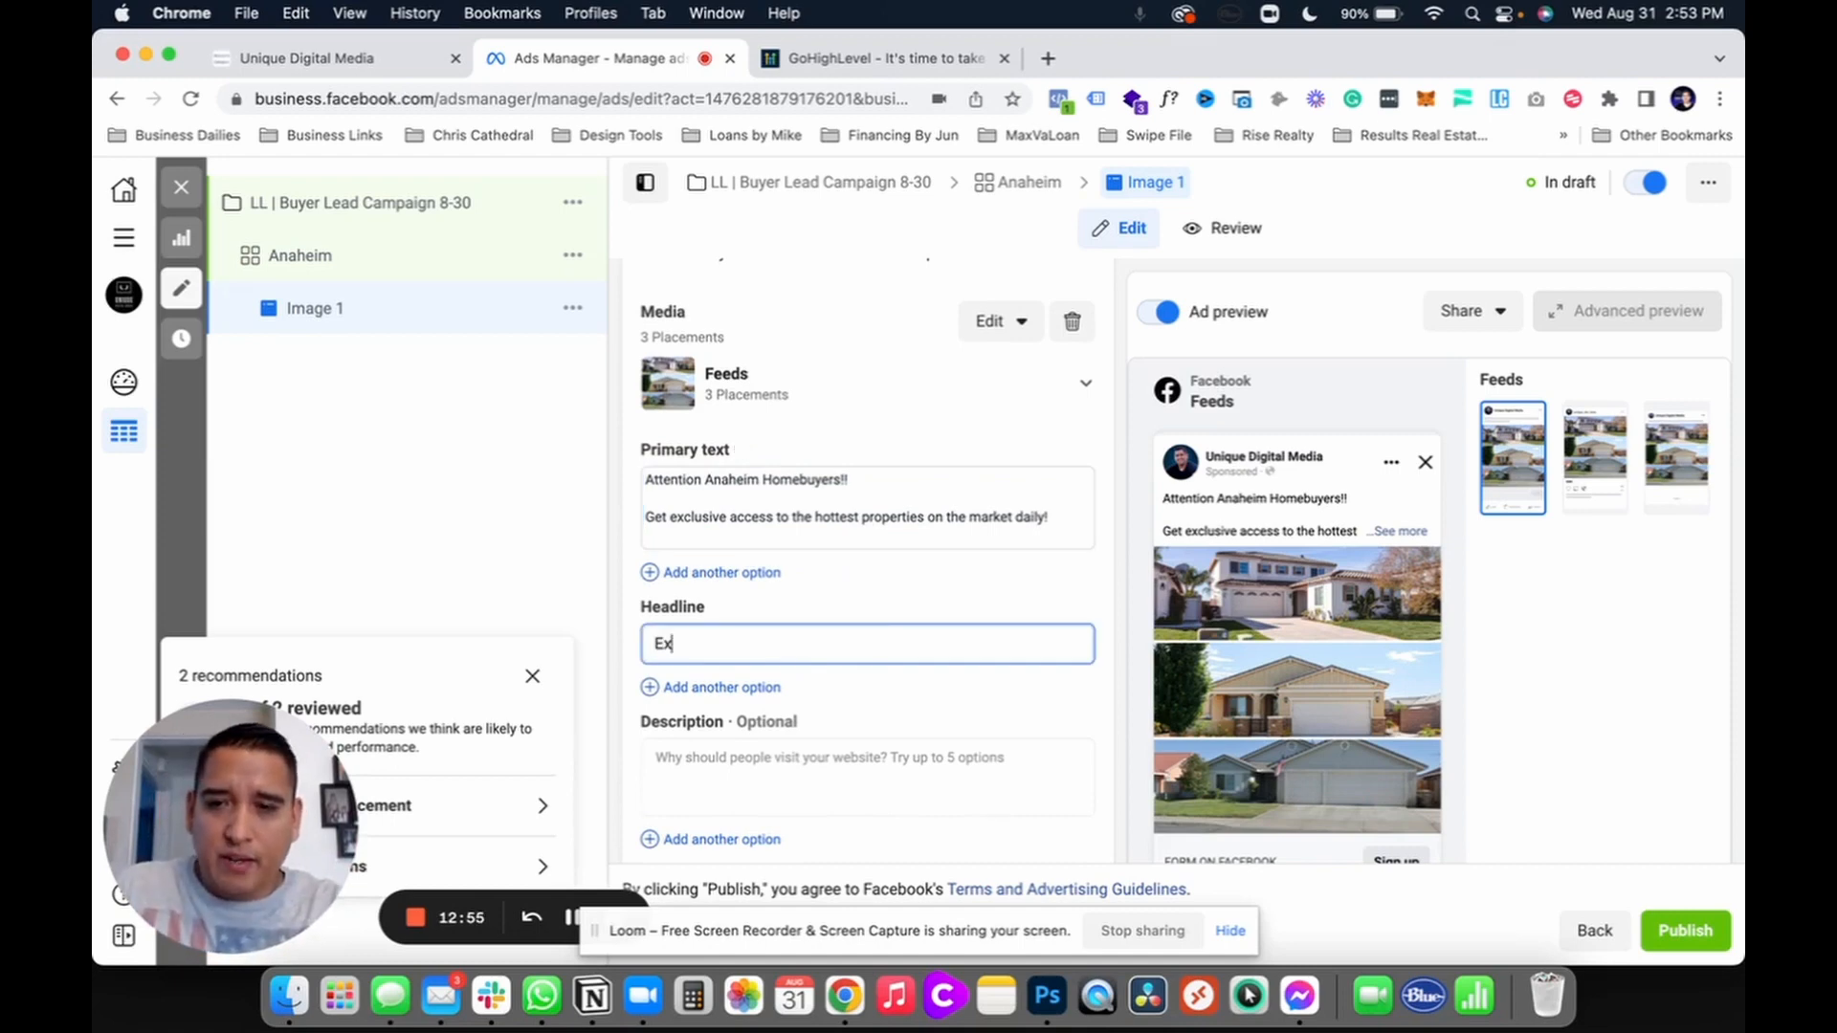
type("cu")
key("BackSpace")
key("BackSpace")
key("BackSpace")
key("BackSpace")
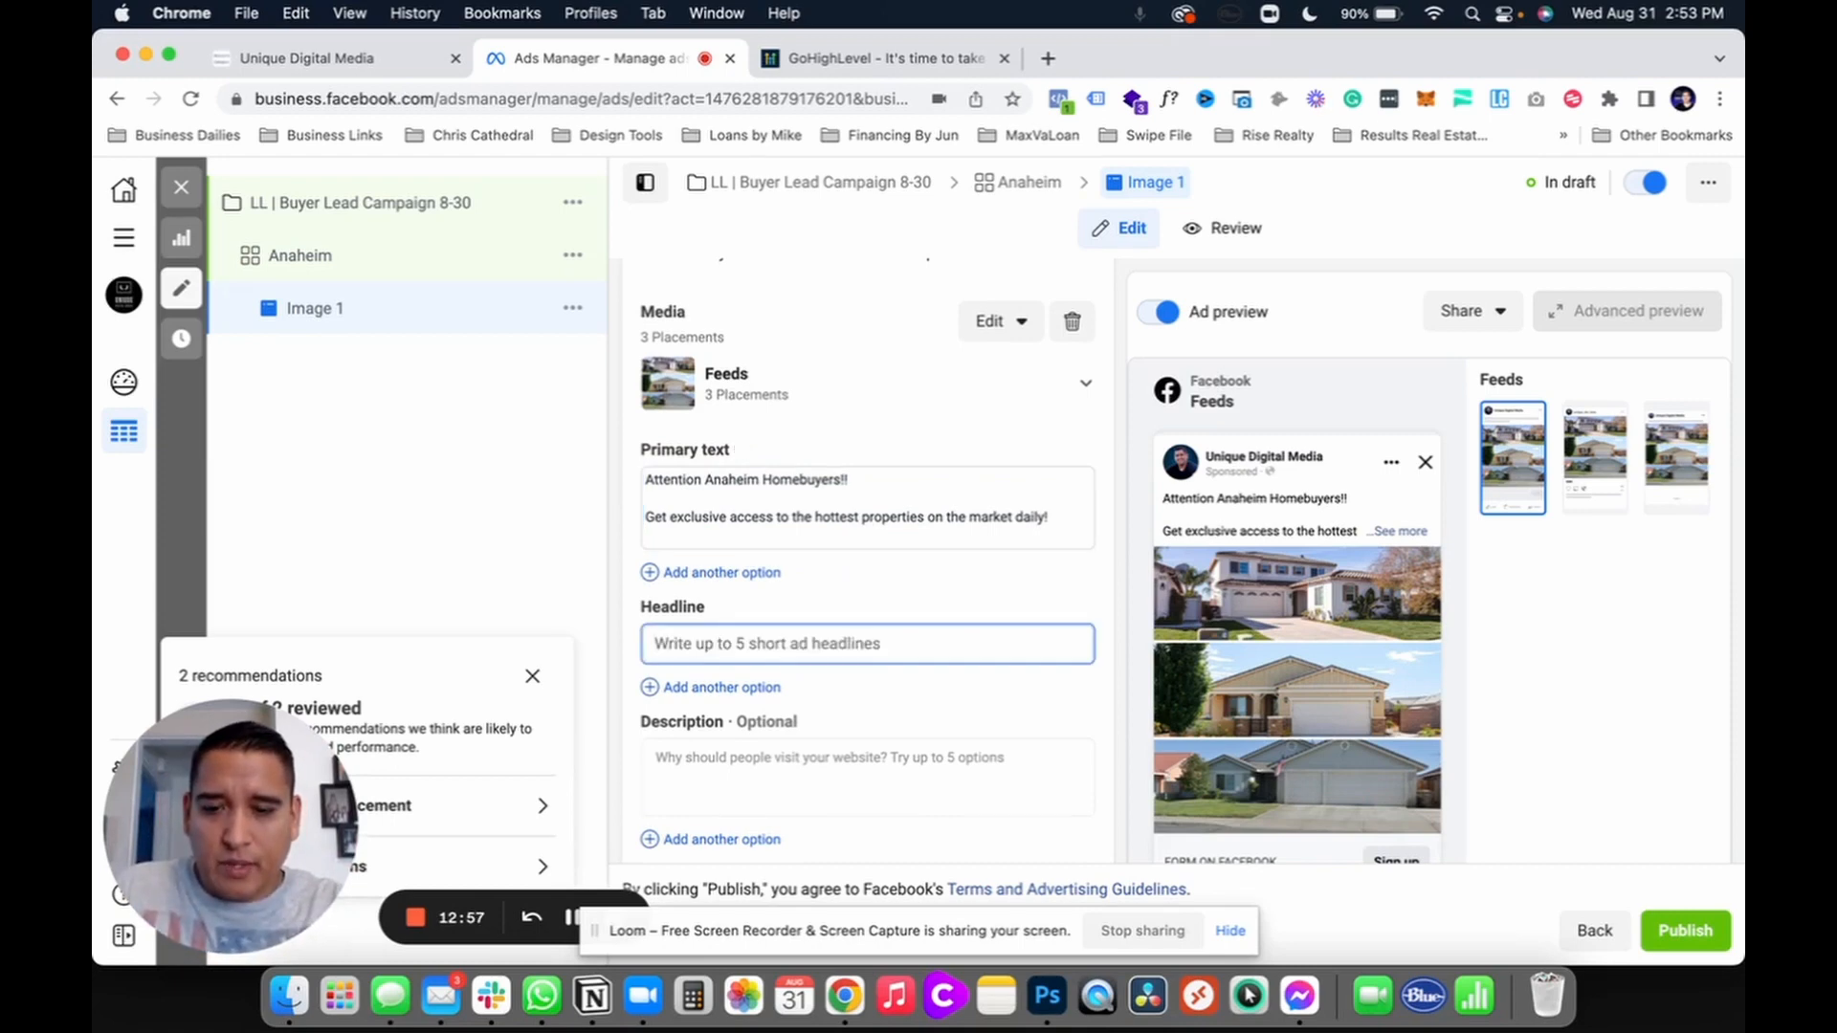
type("Stop Paying Rent")
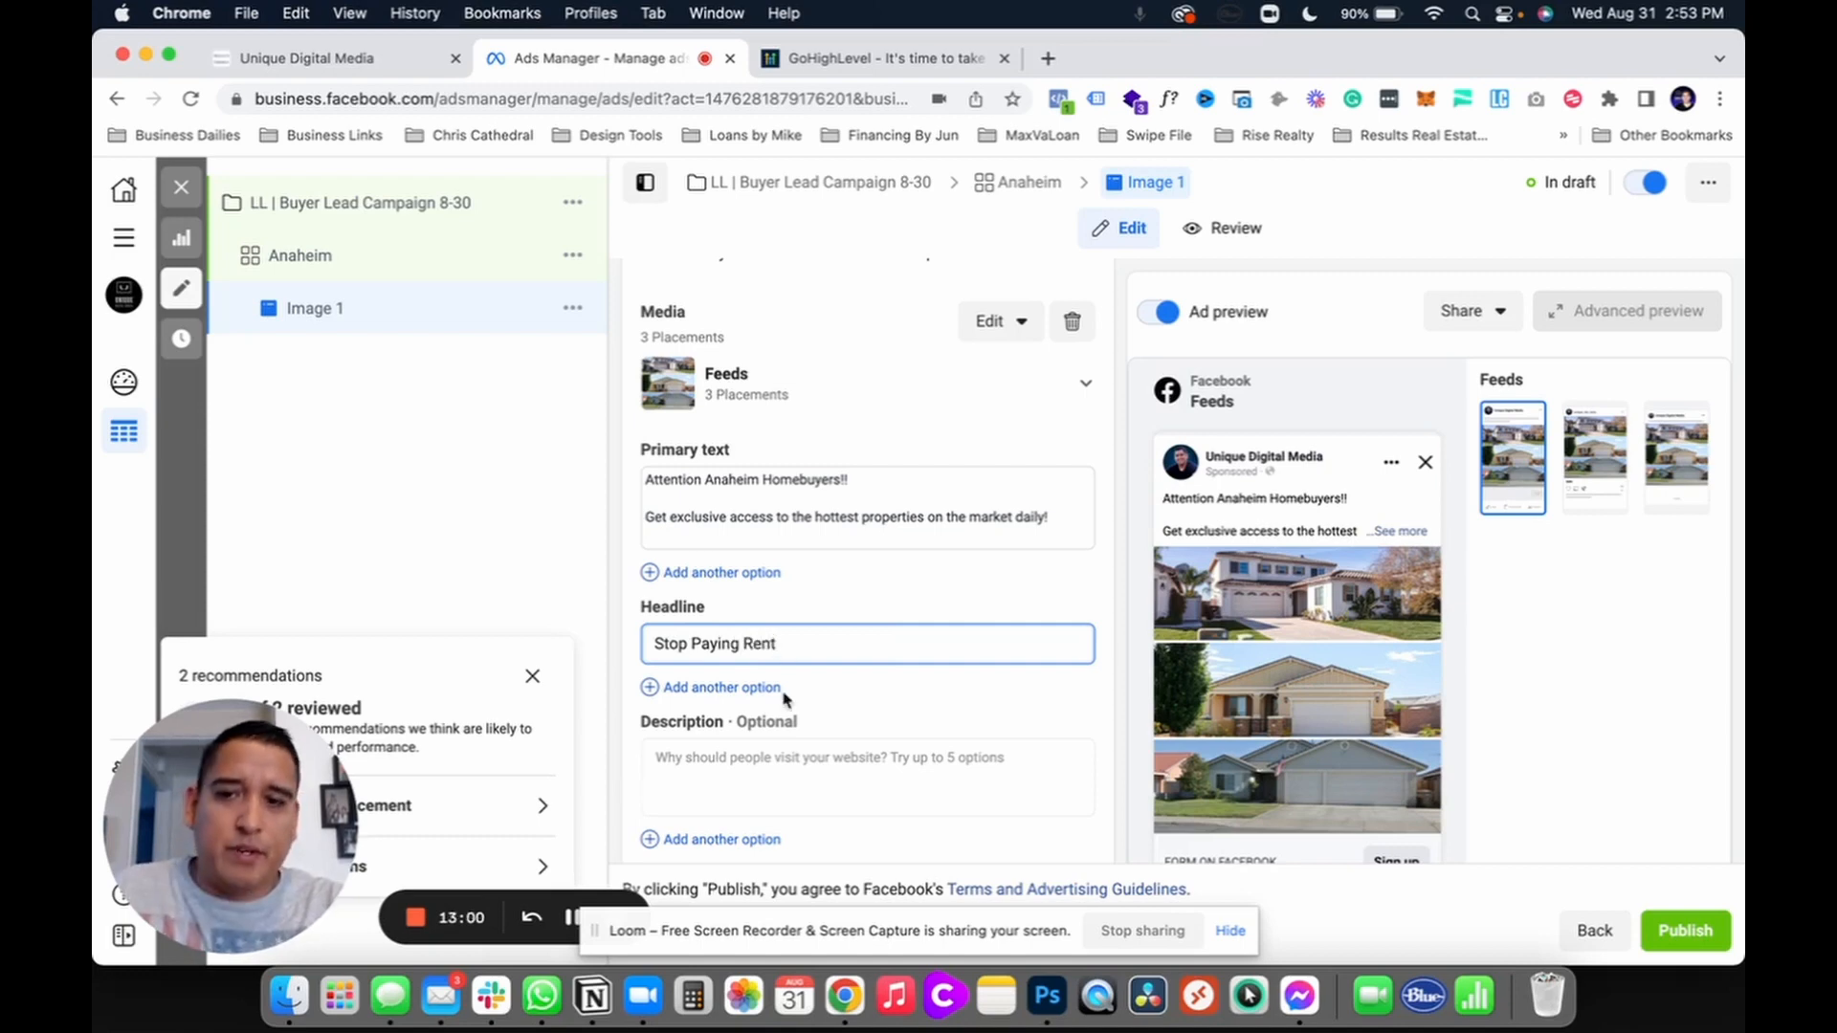
Step: Add extra option slots under Headline and Primary text, leaving them empty
left_click(758, 689)
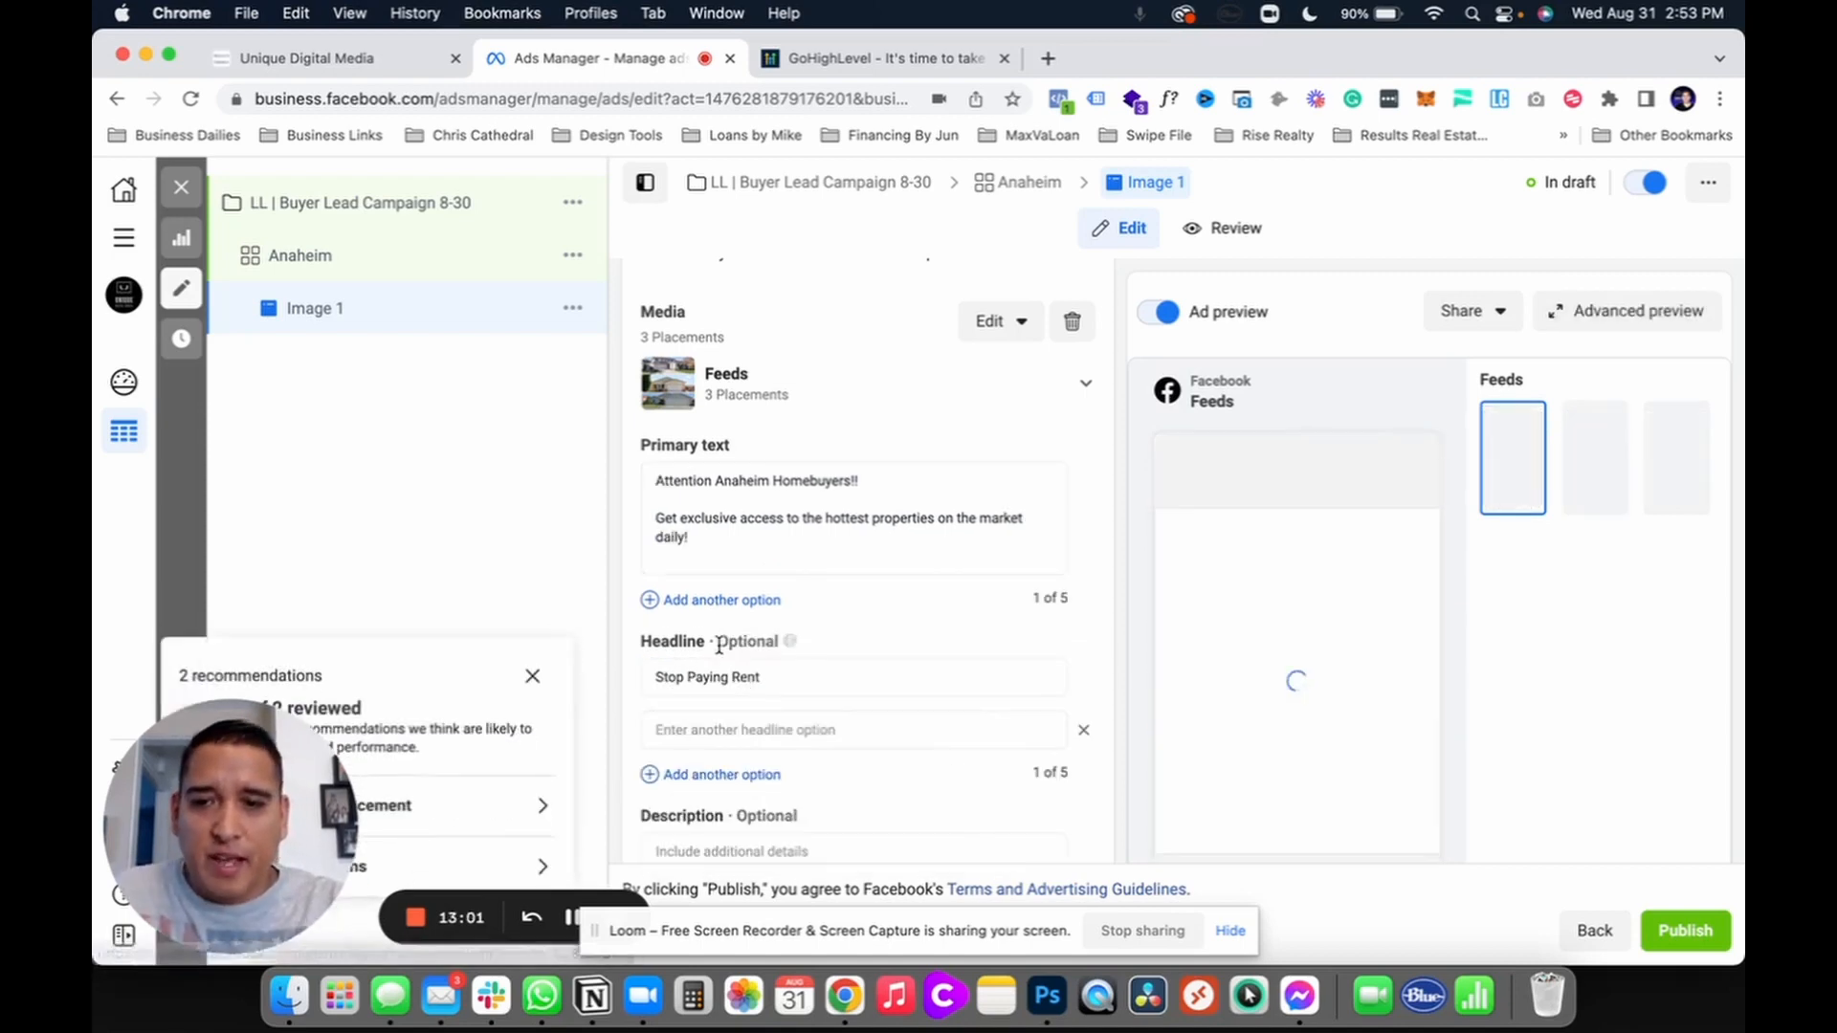
left_click(715, 603)
left_click(716, 603)
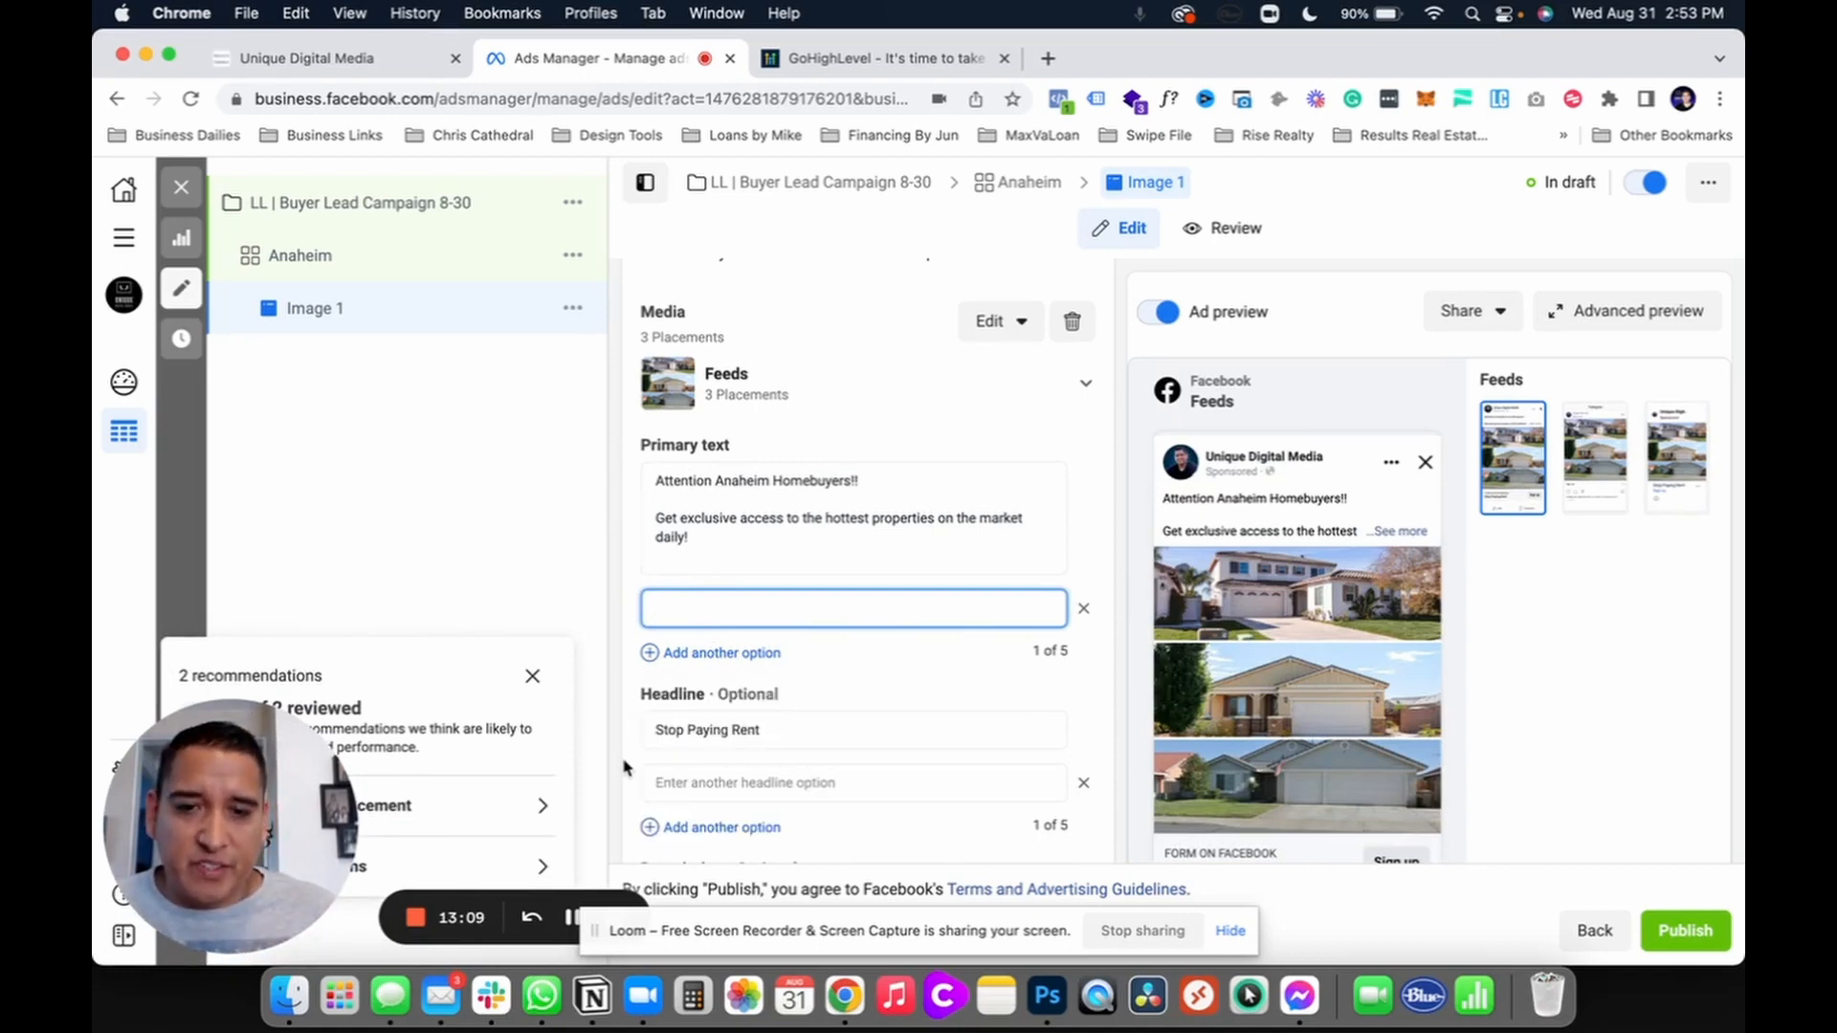
scroll(620, 718, "down", 3)
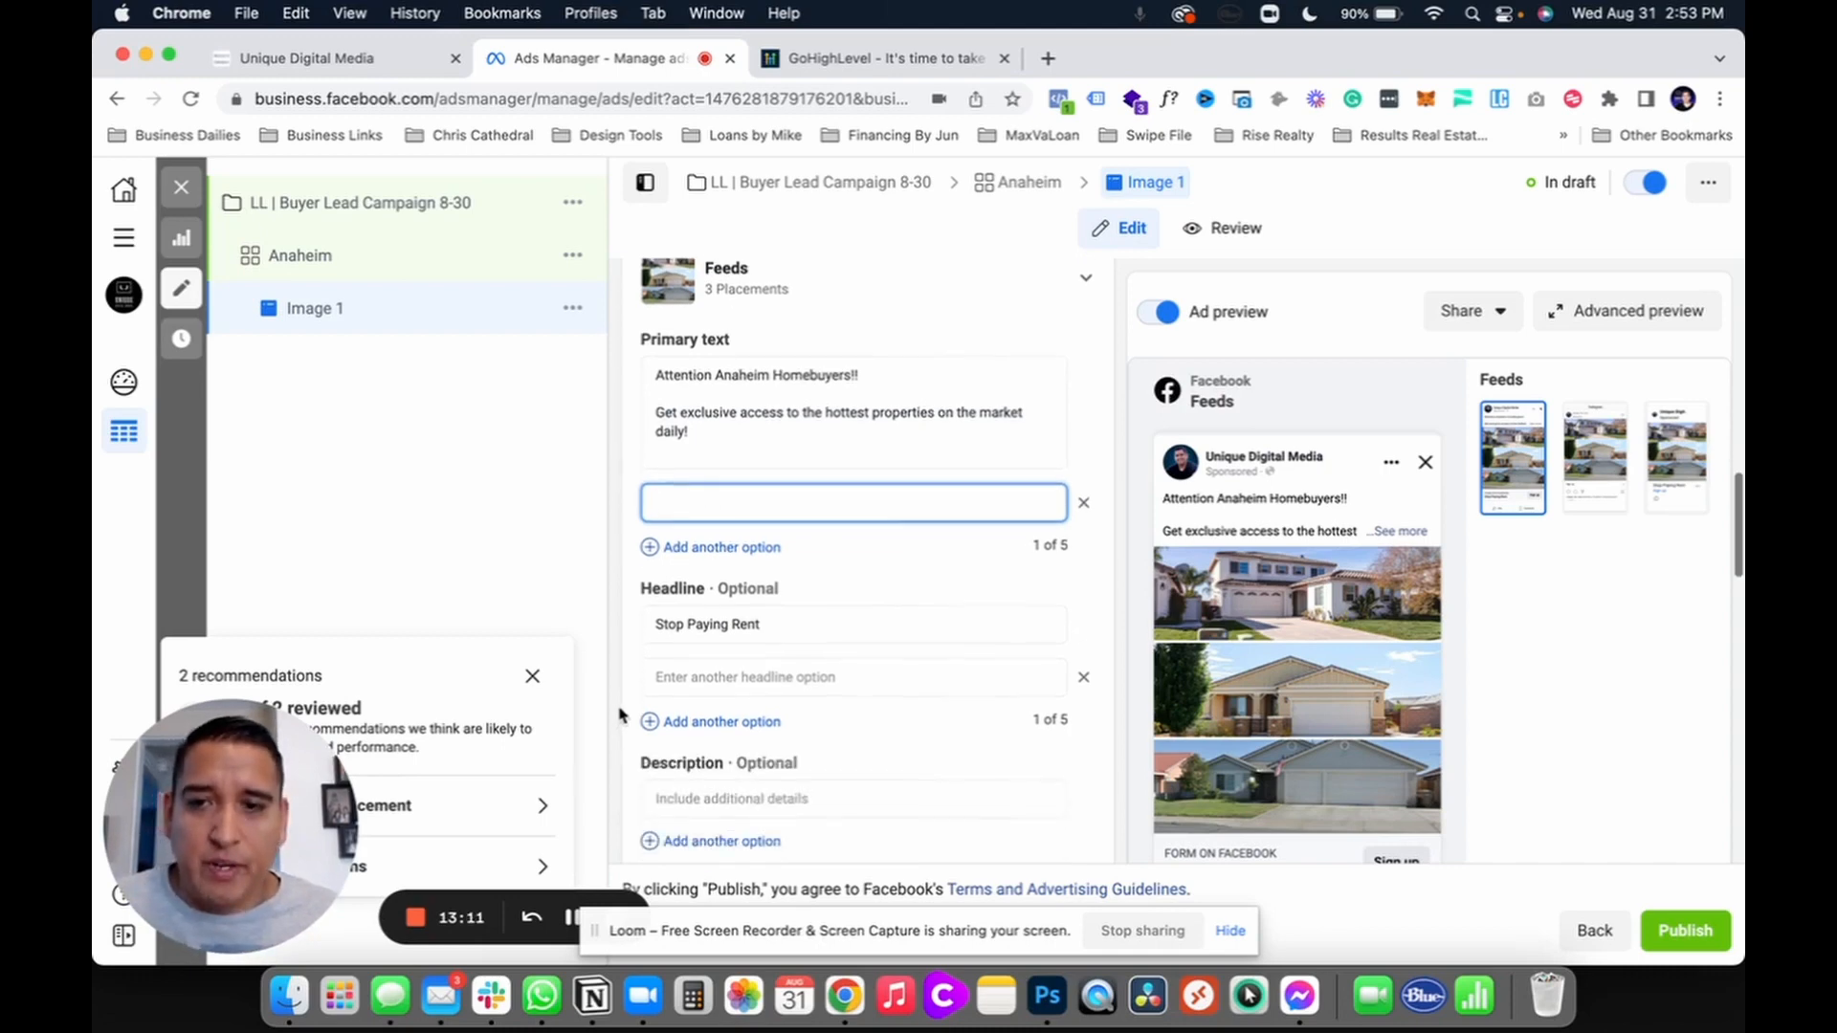
left_click(631, 626)
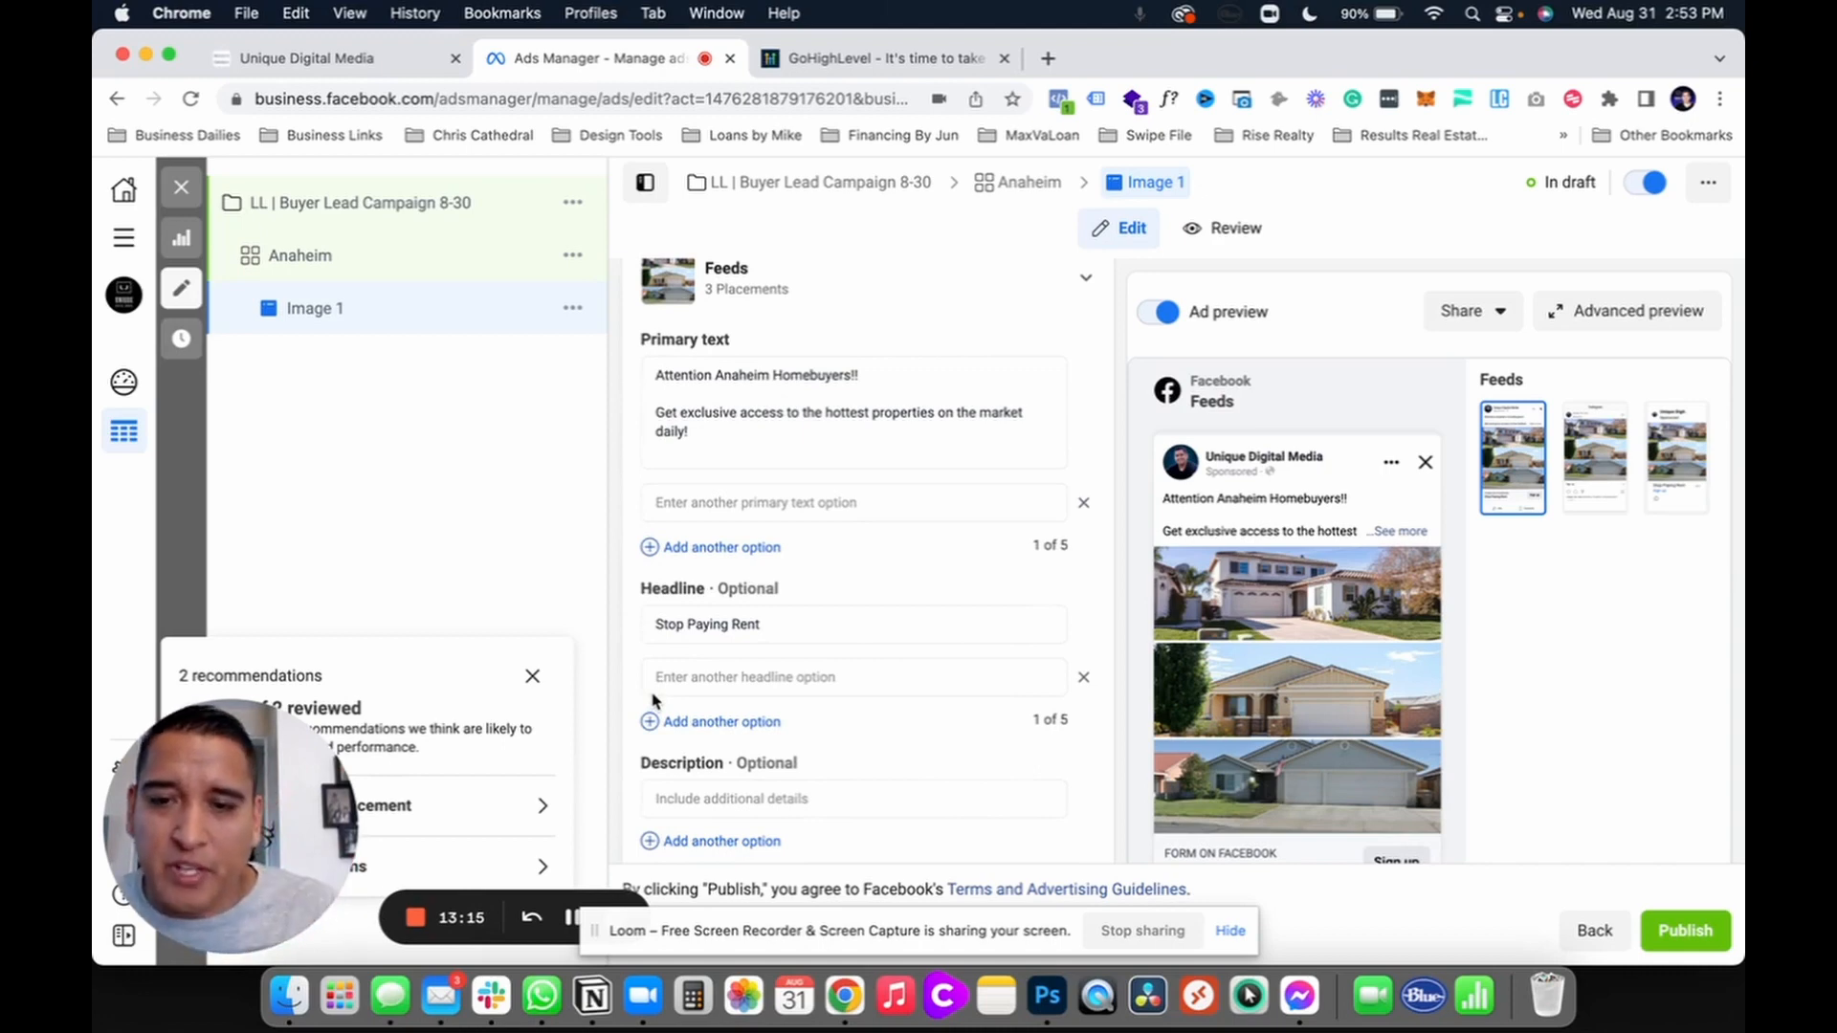
Step: Set the ad's call to action to Learn more
scroll(632, 699, "down", 4)
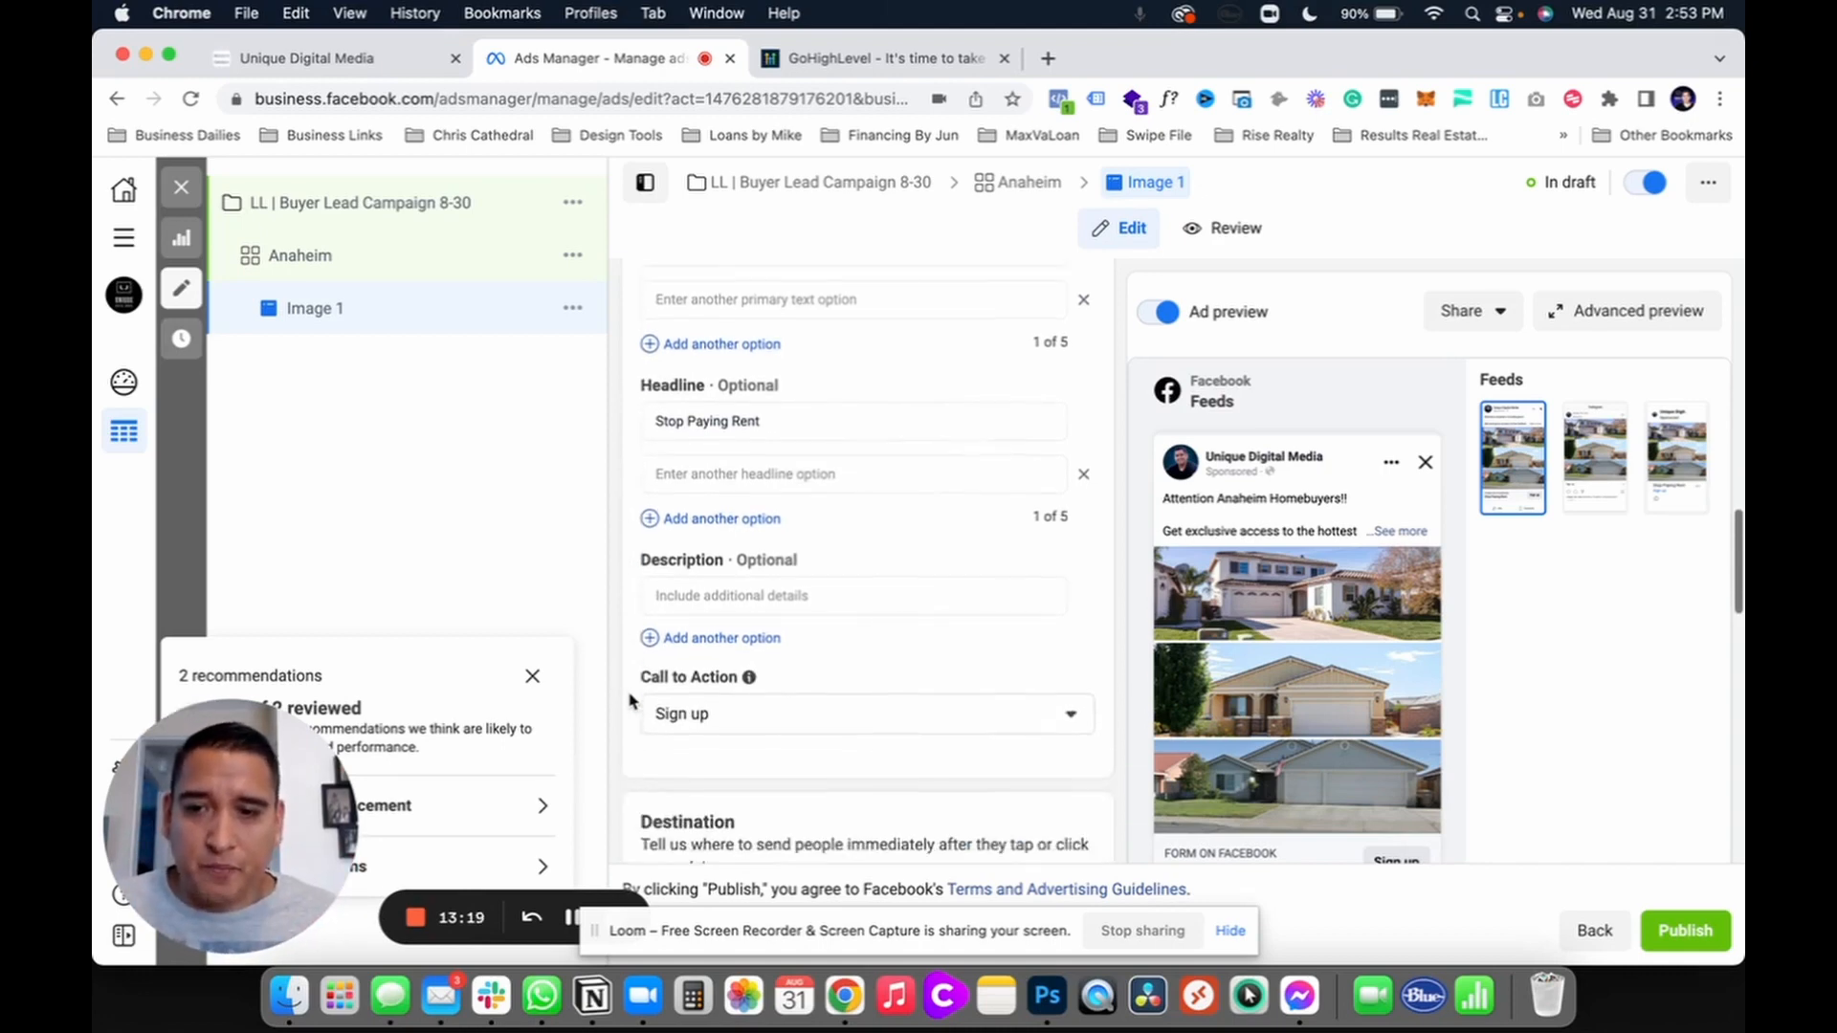
left_click(790, 709)
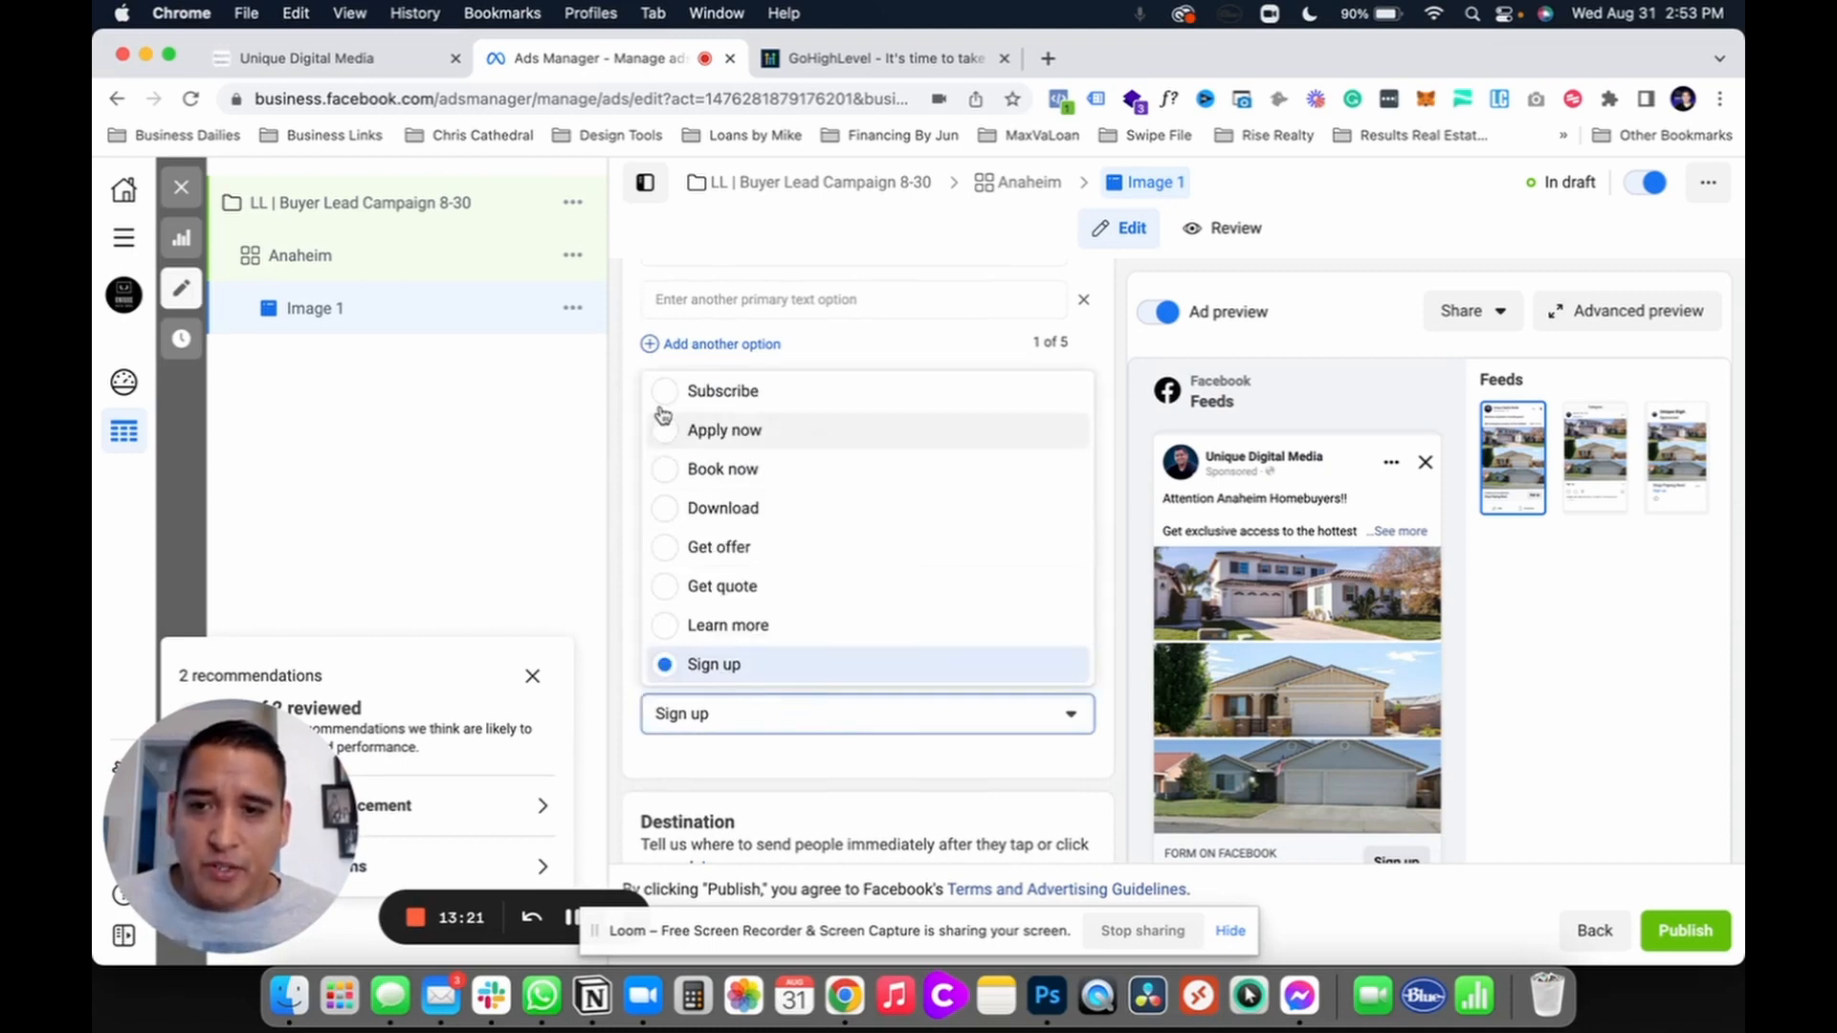
left_click(681, 627)
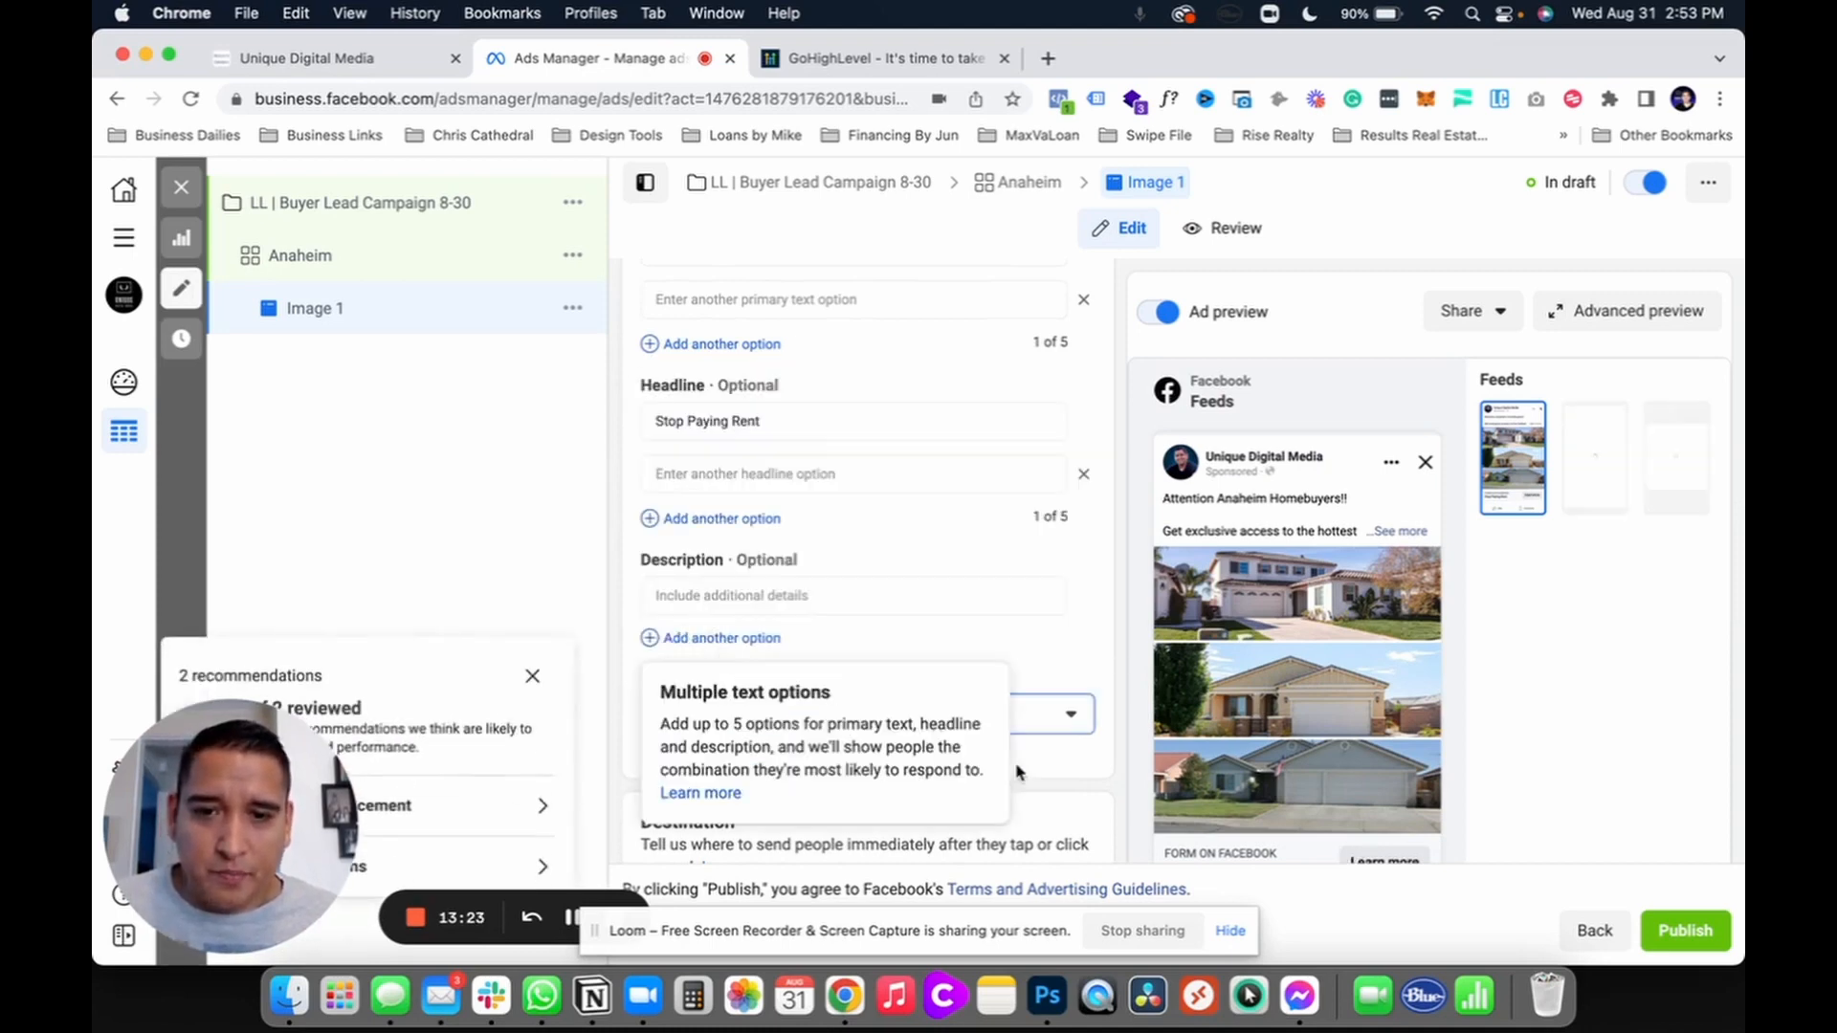
Step: Duplicate the Buyer Leads Anaheim instant form to edit a copy
scroll(1098, 727, "down", 8)
scroll(1098, 727, "down", 7)
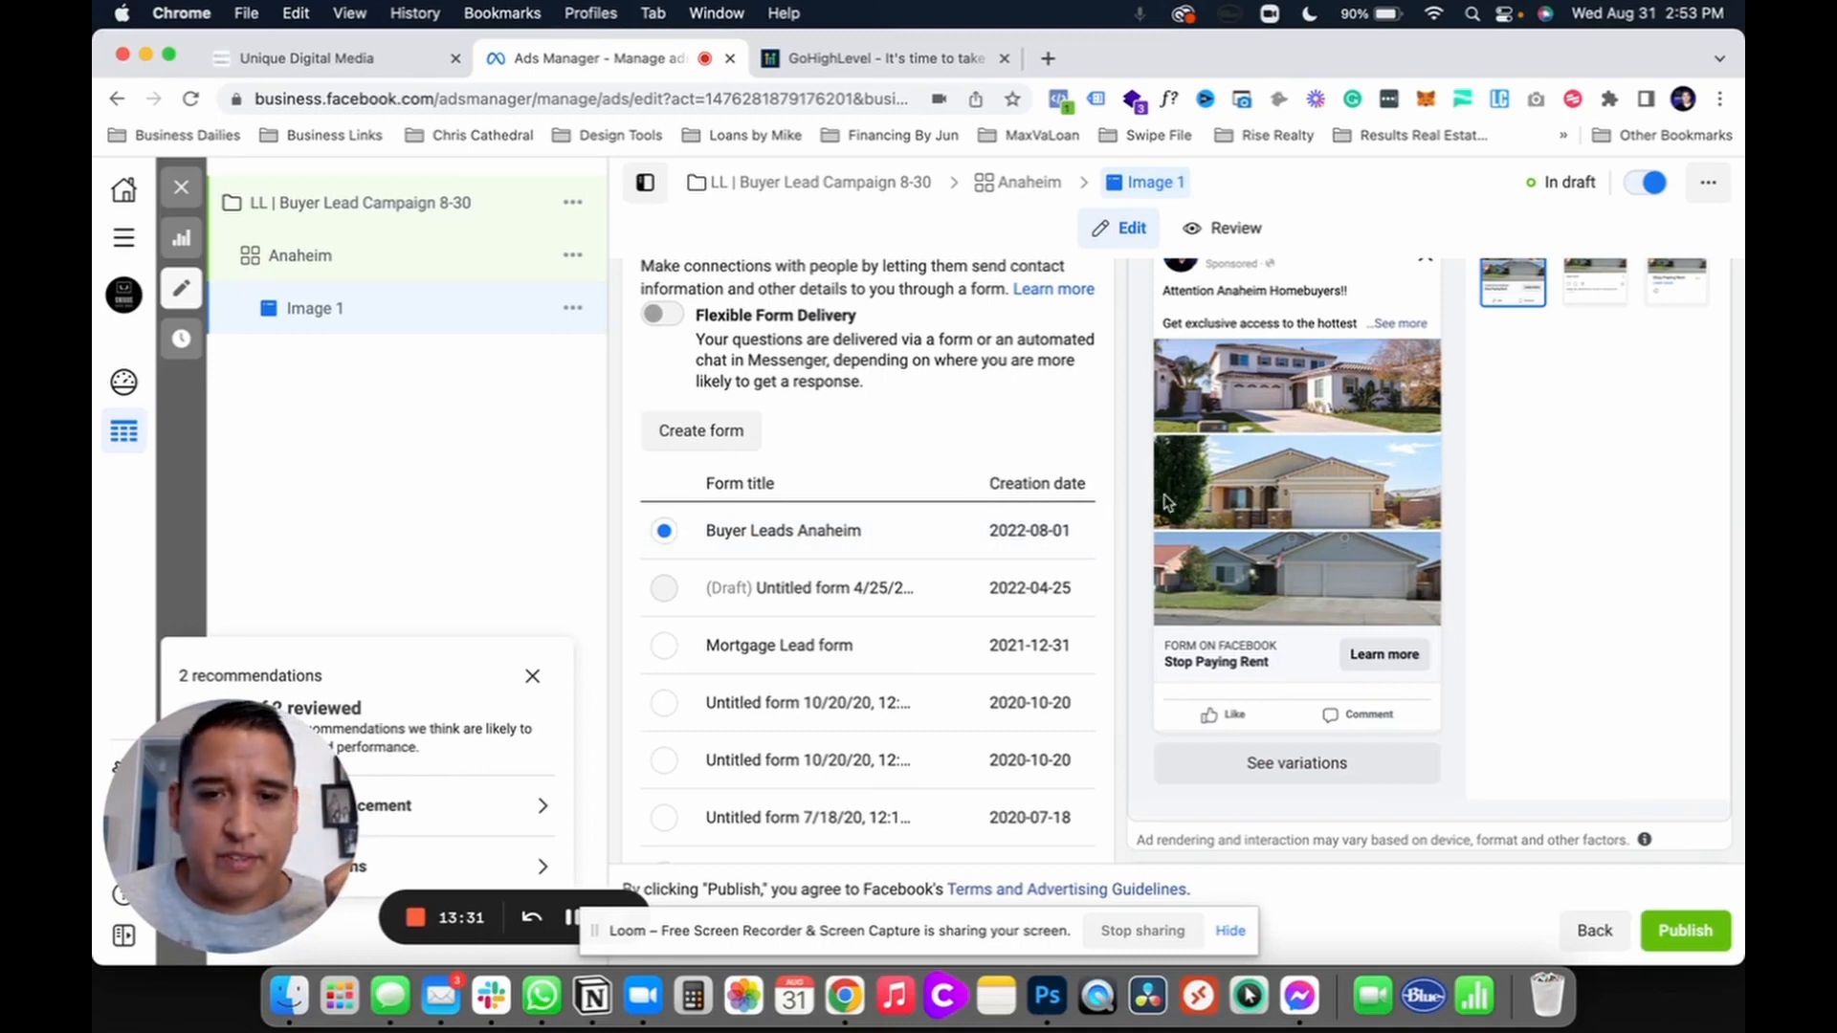
scroll(1115, 536, "up", 1)
scroll(1114, 536, "down", 2)
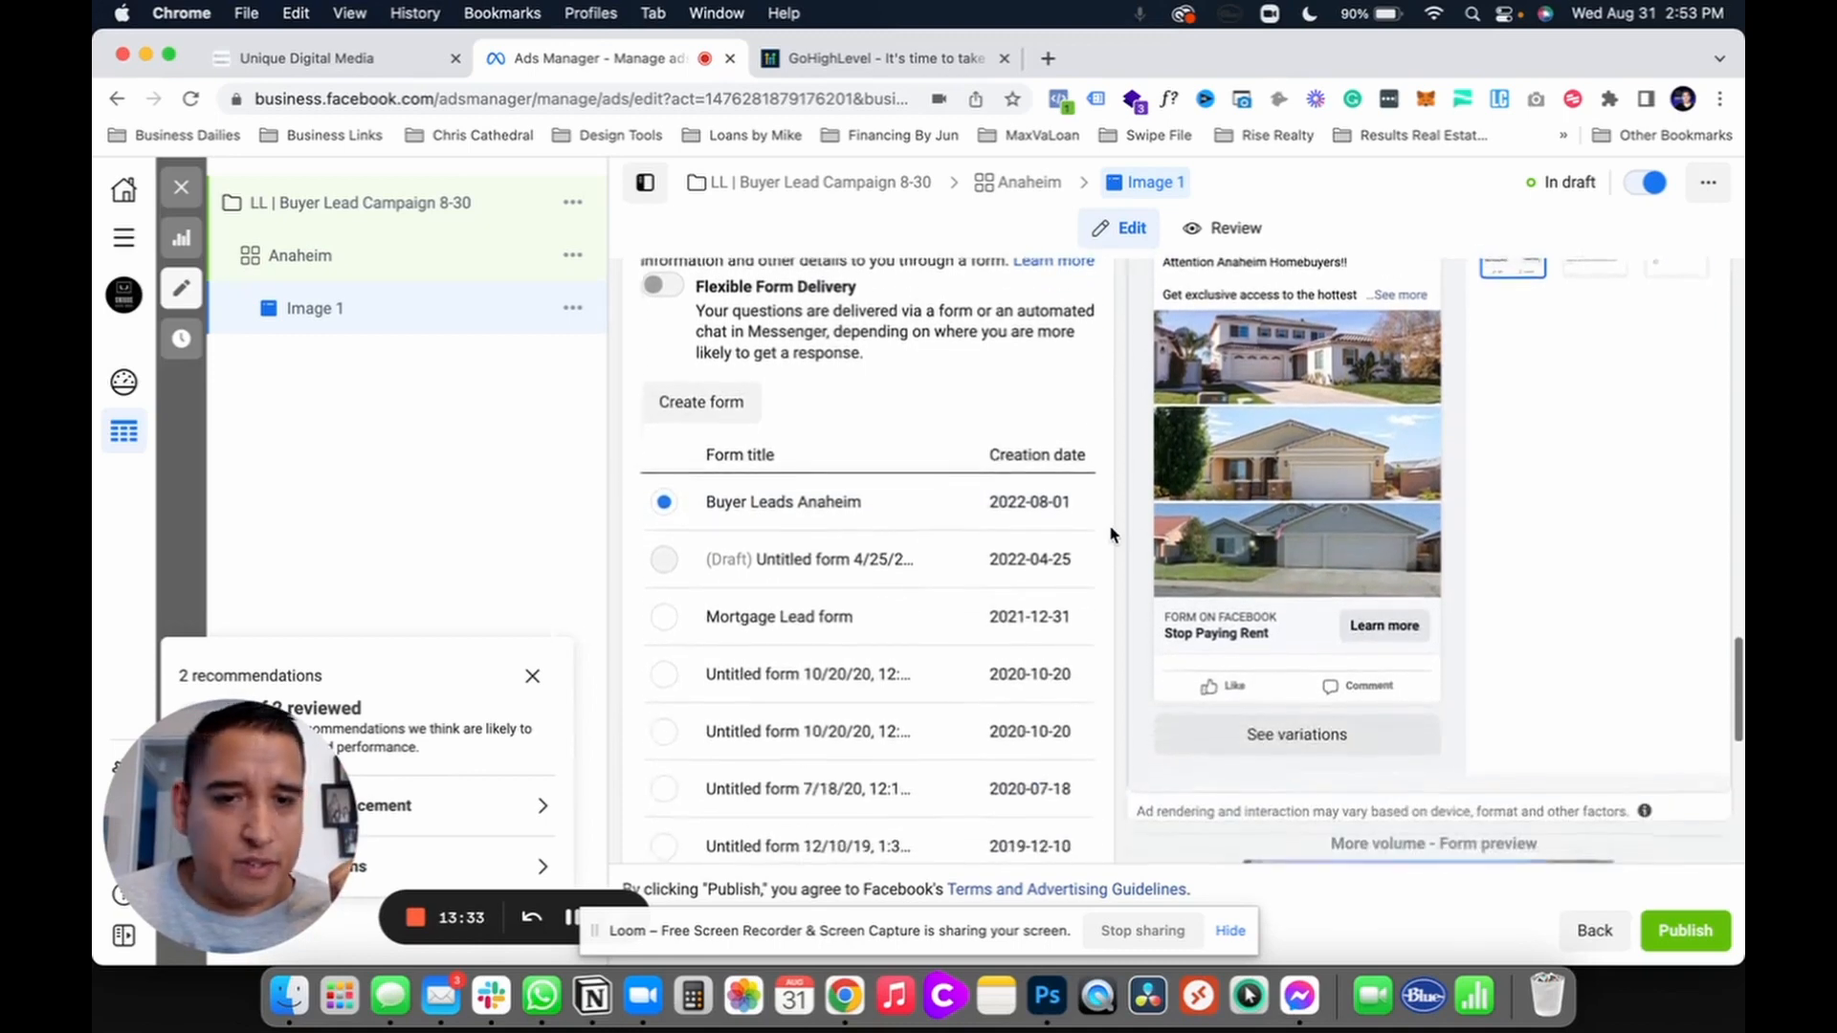
left_click(946, 503)
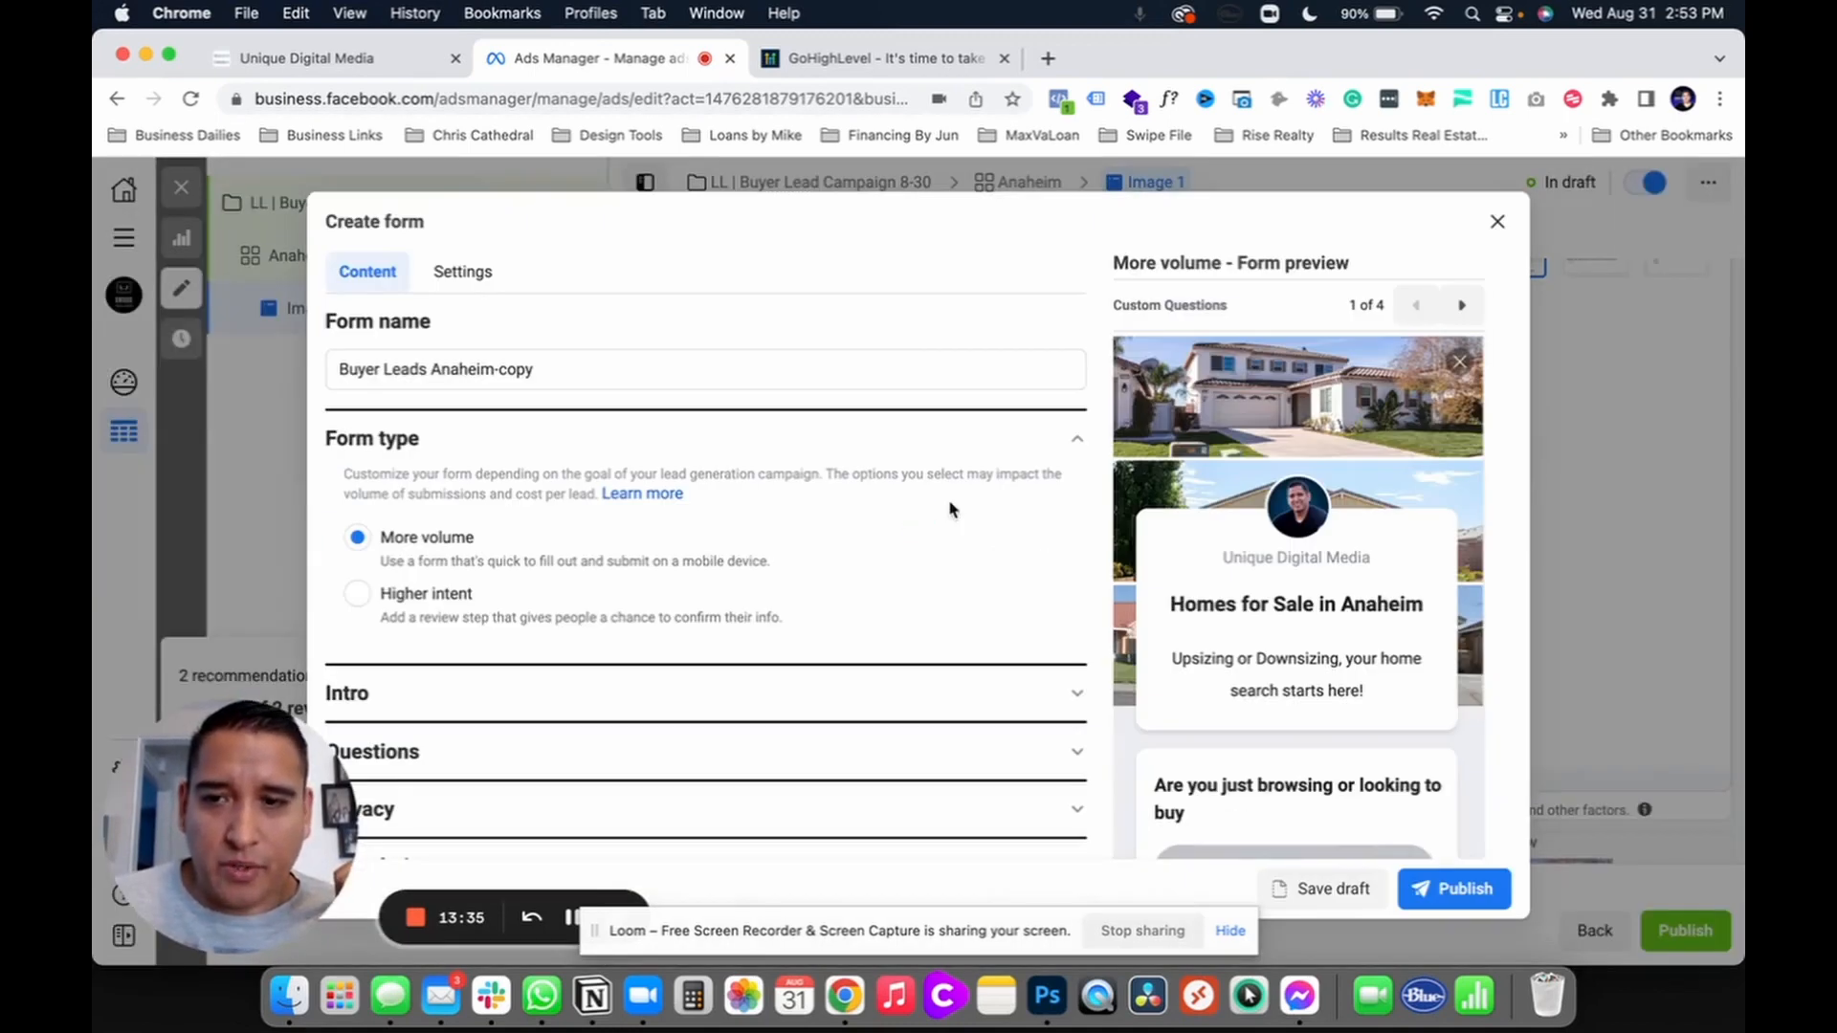
Step: Delete the '-copy' suffix so the lead form name reads 'Buyer Leads Anaheim'
left_click(551, 371)
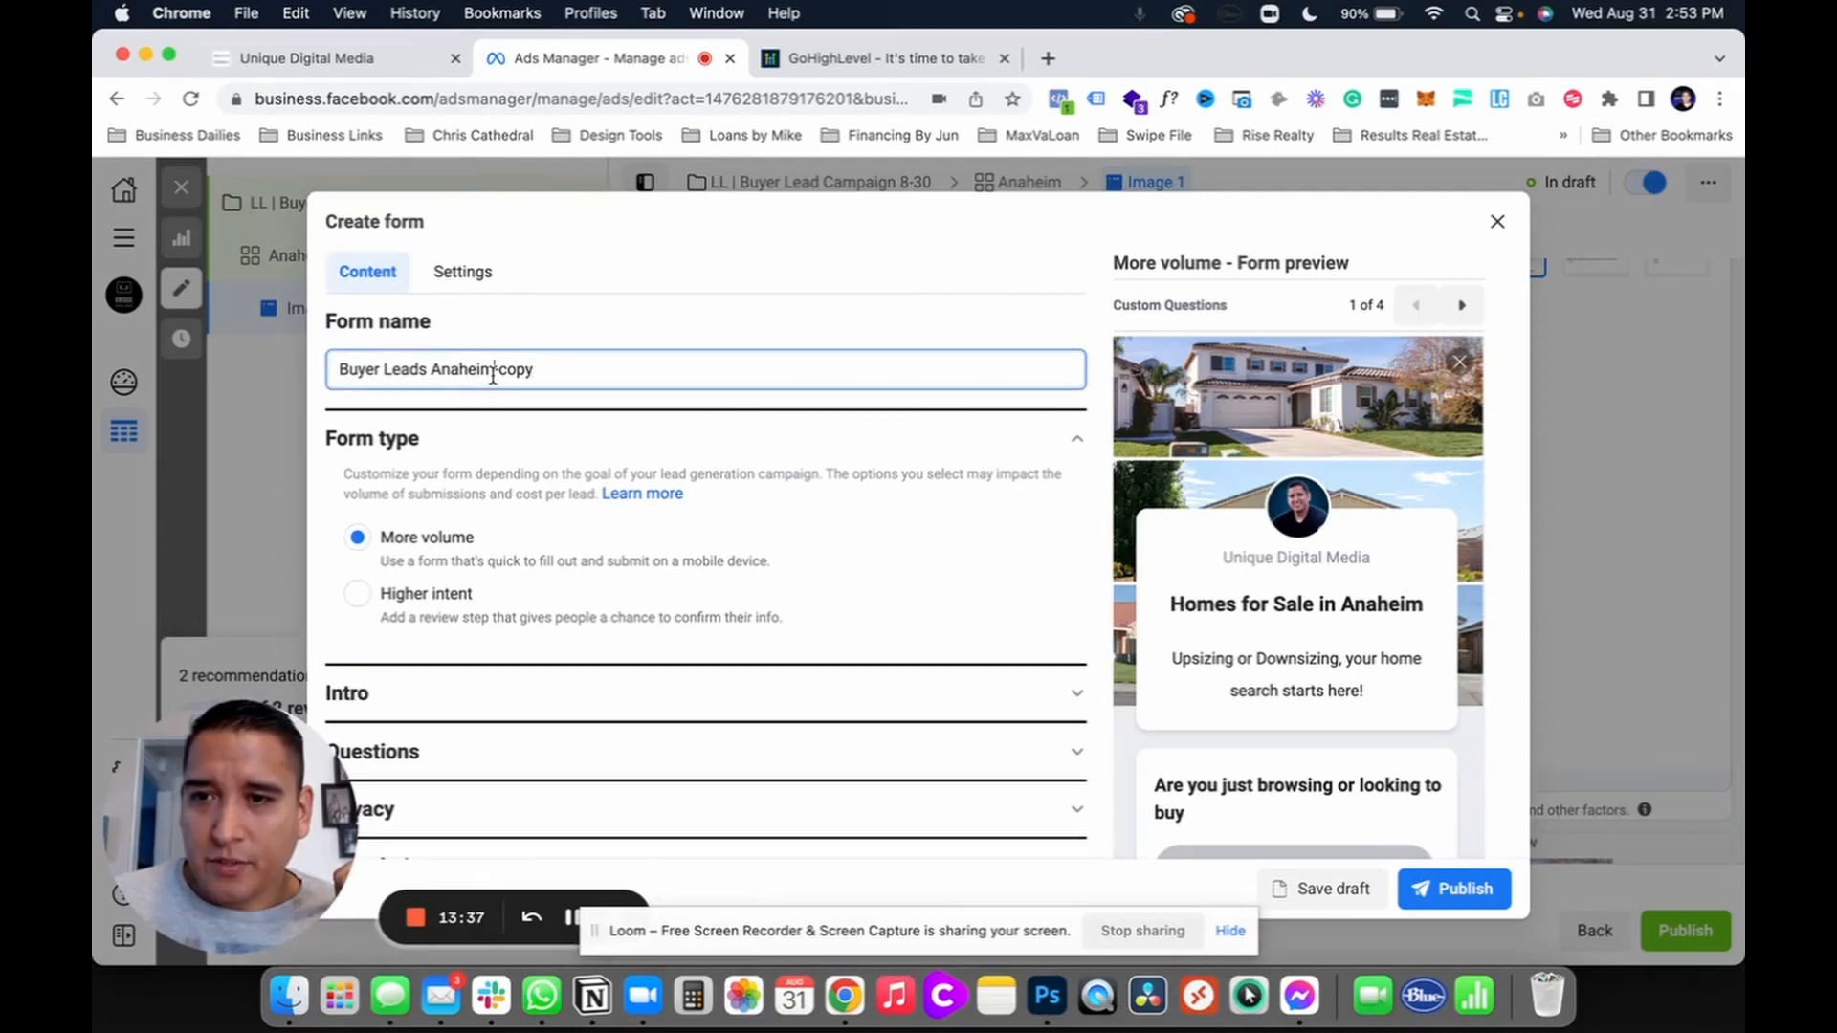
left_click_drag(494, 369, 592, 370)
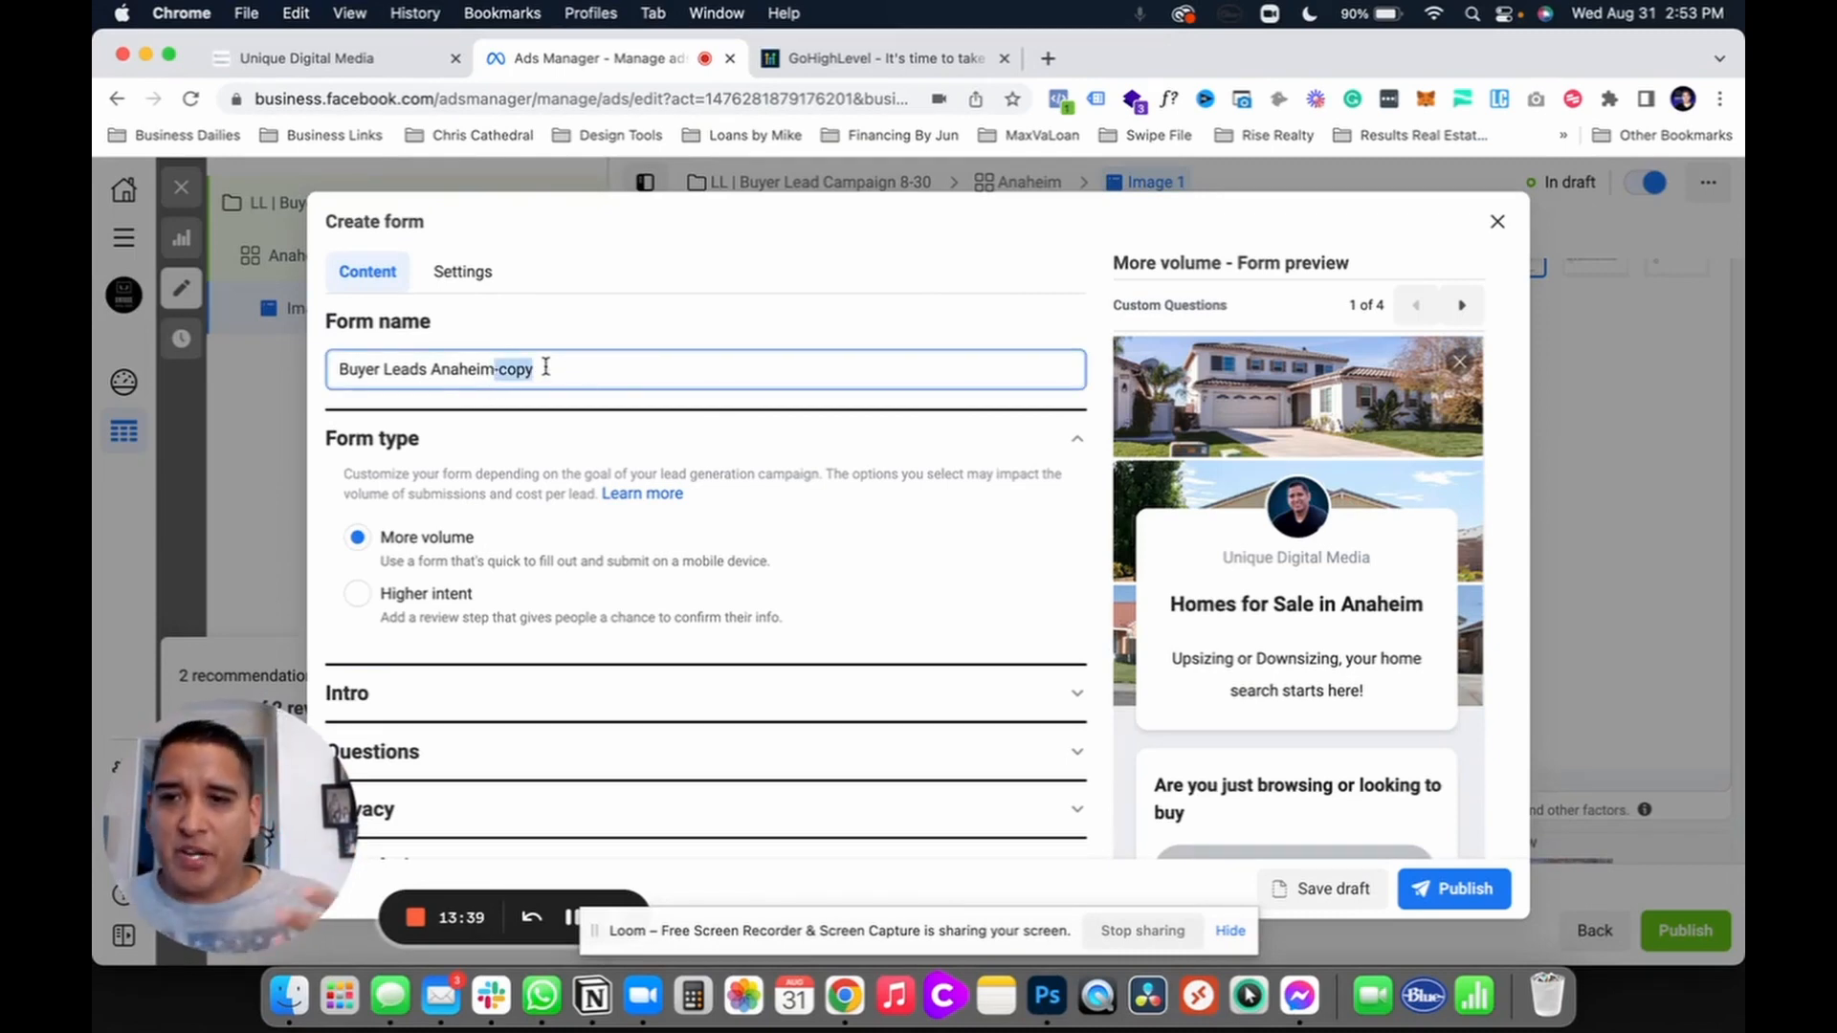
key("BackSpace")
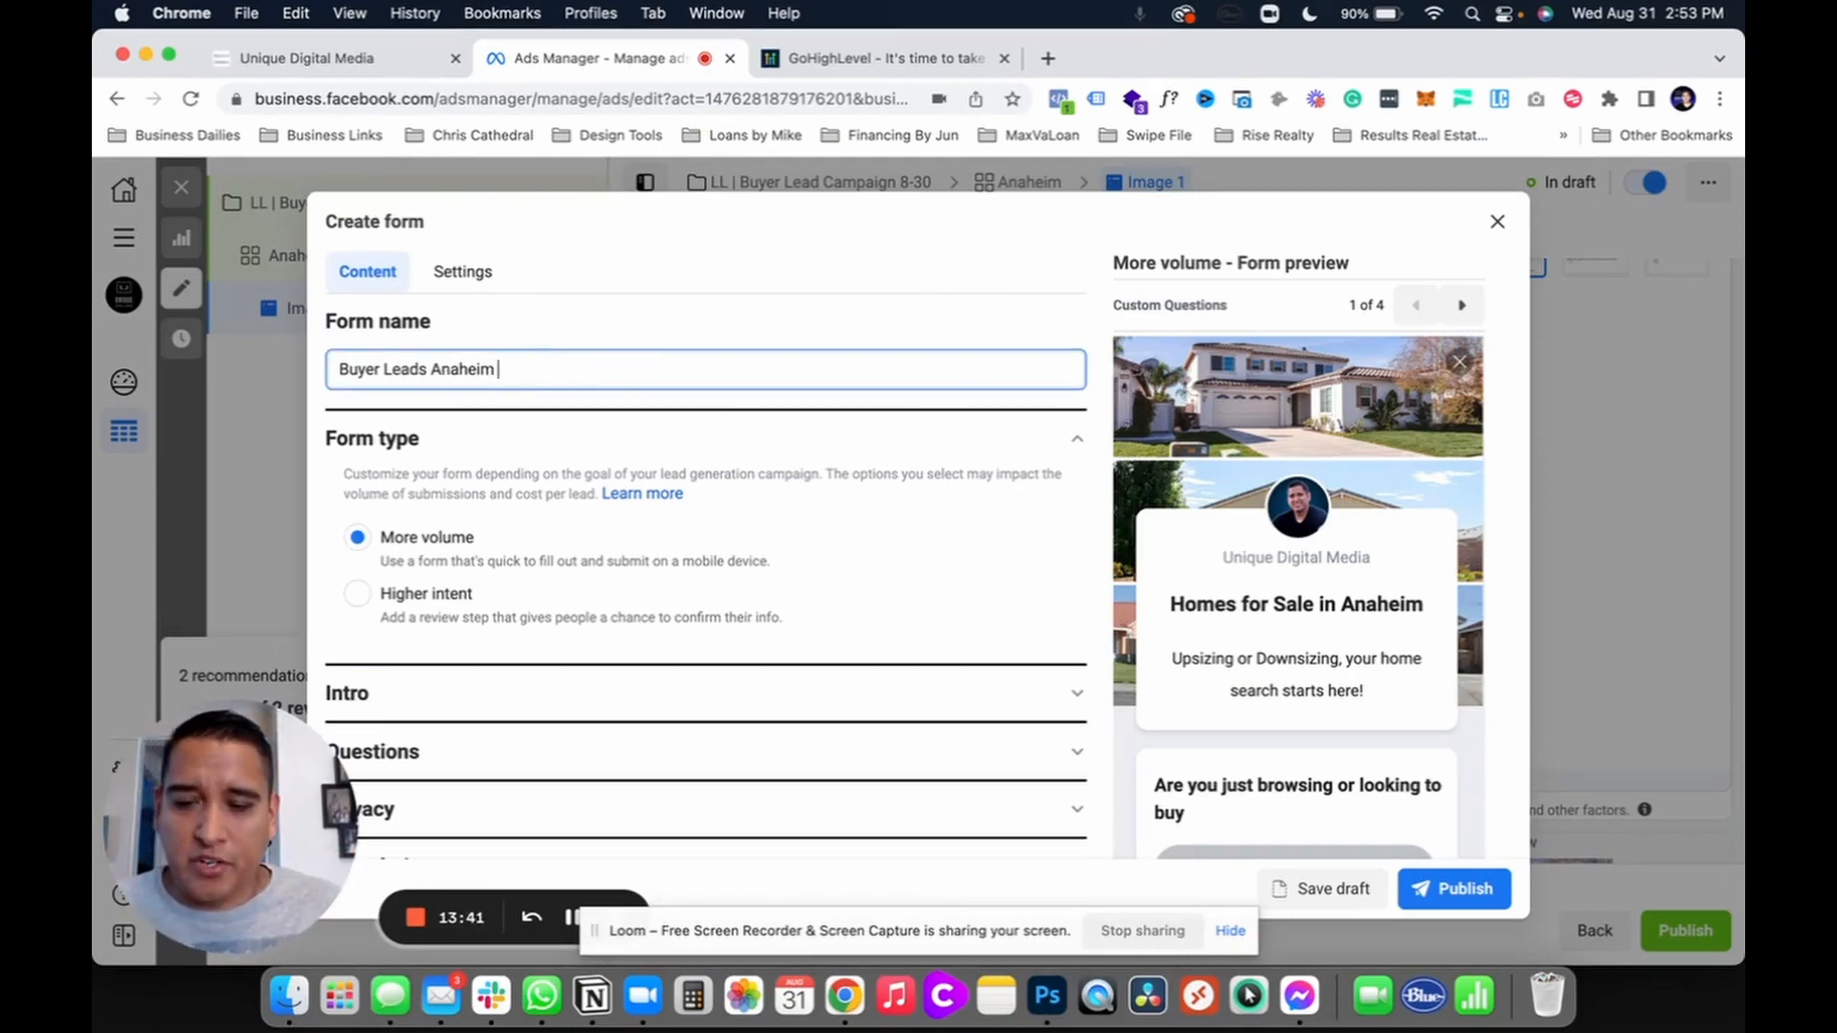
left_click_drag(524, 368, 350, 365)
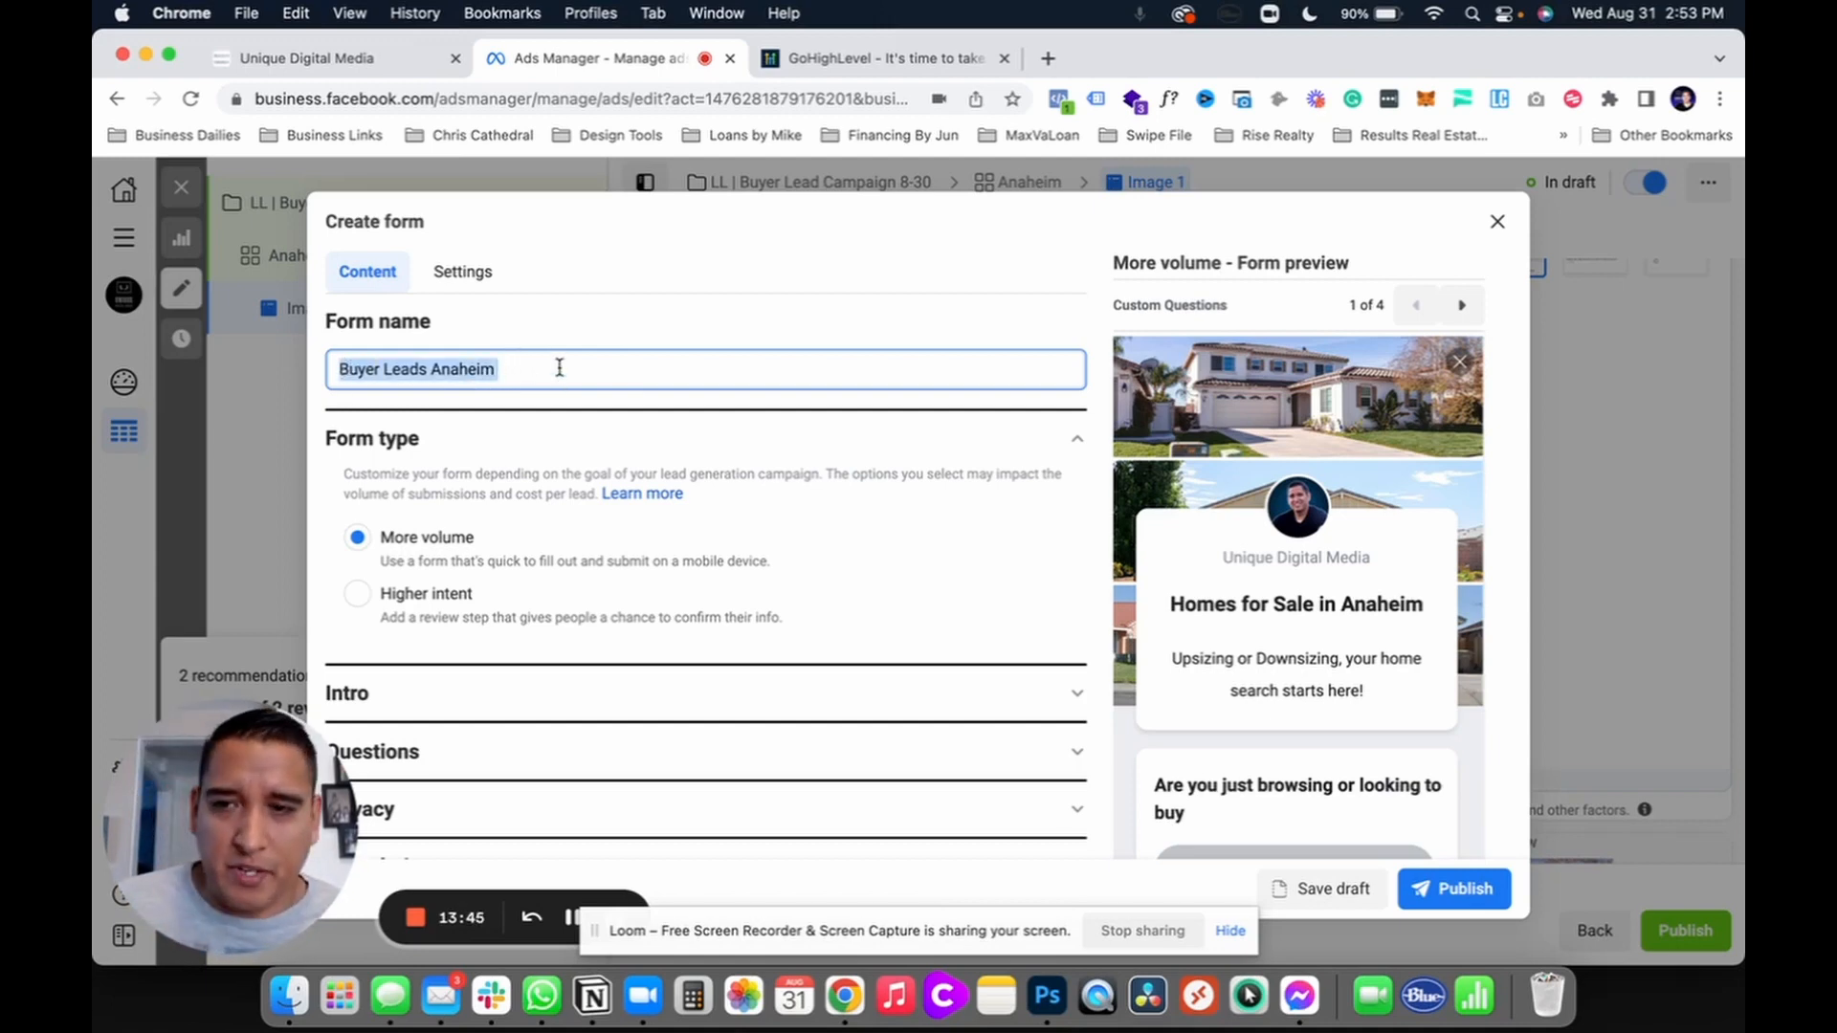
scroll(586, 469, "down", 1)
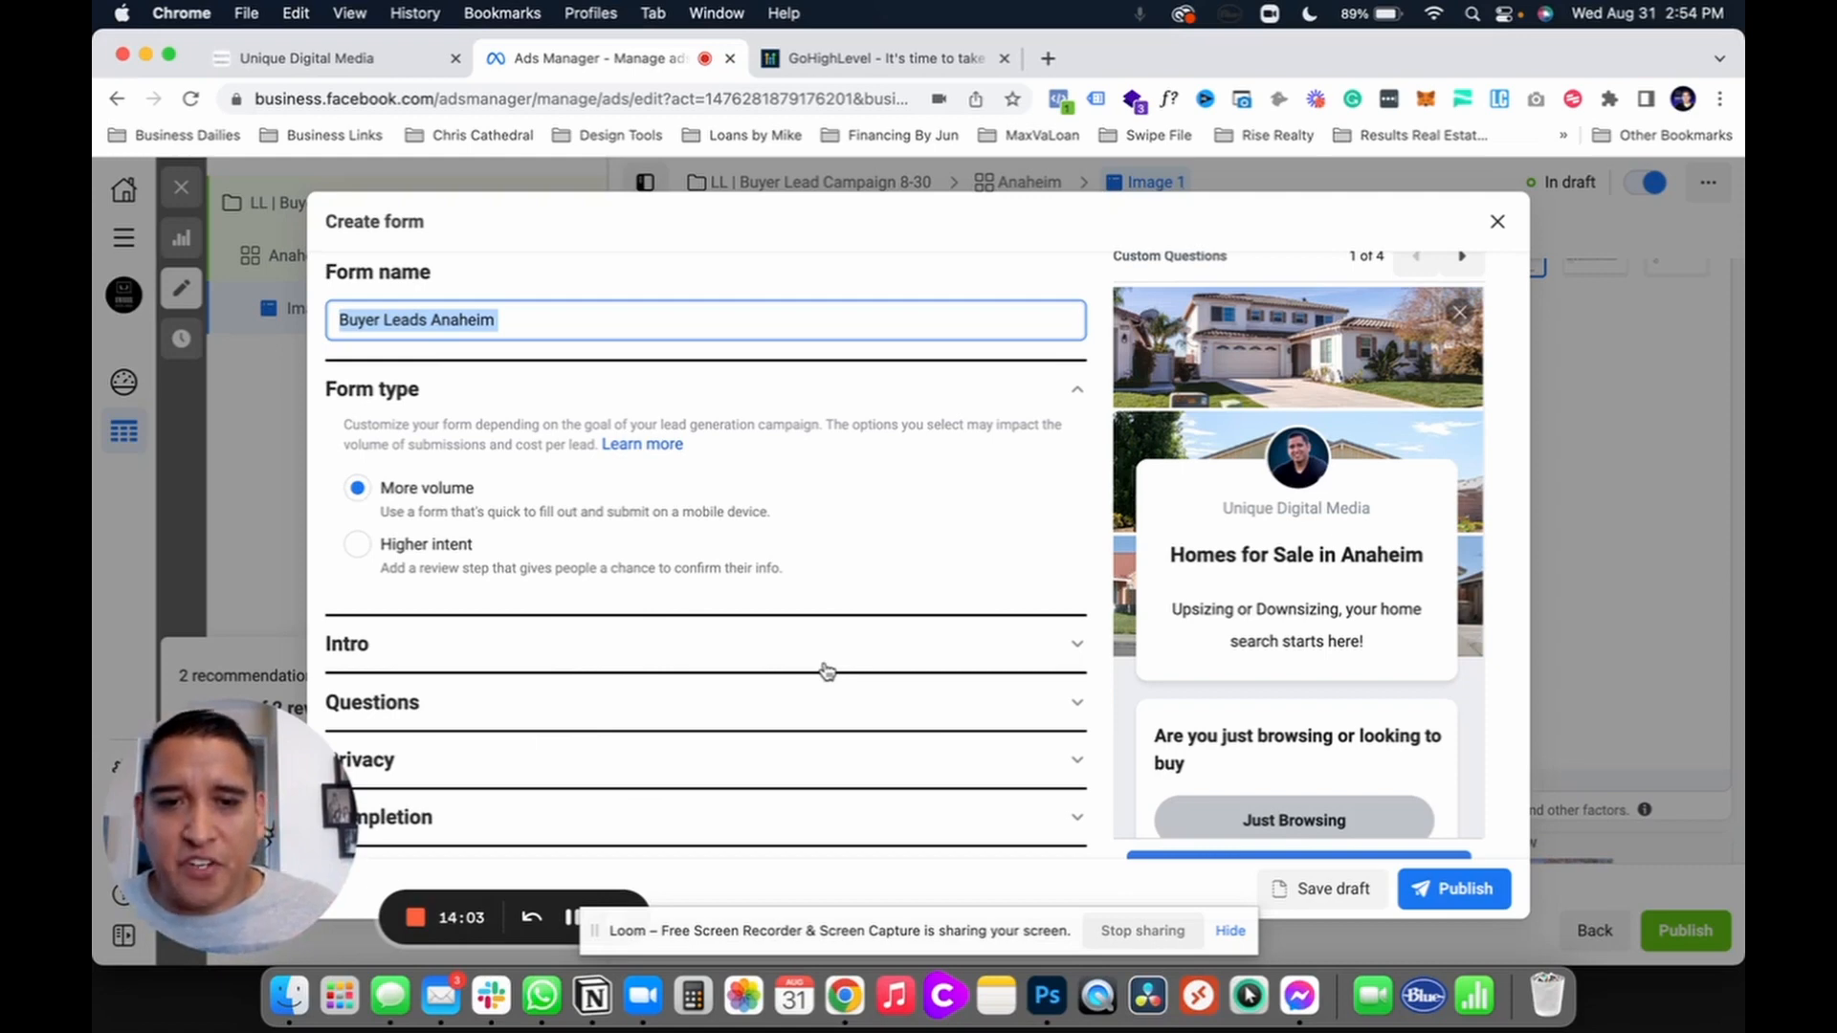
scroll(603, 603, "down", 2)
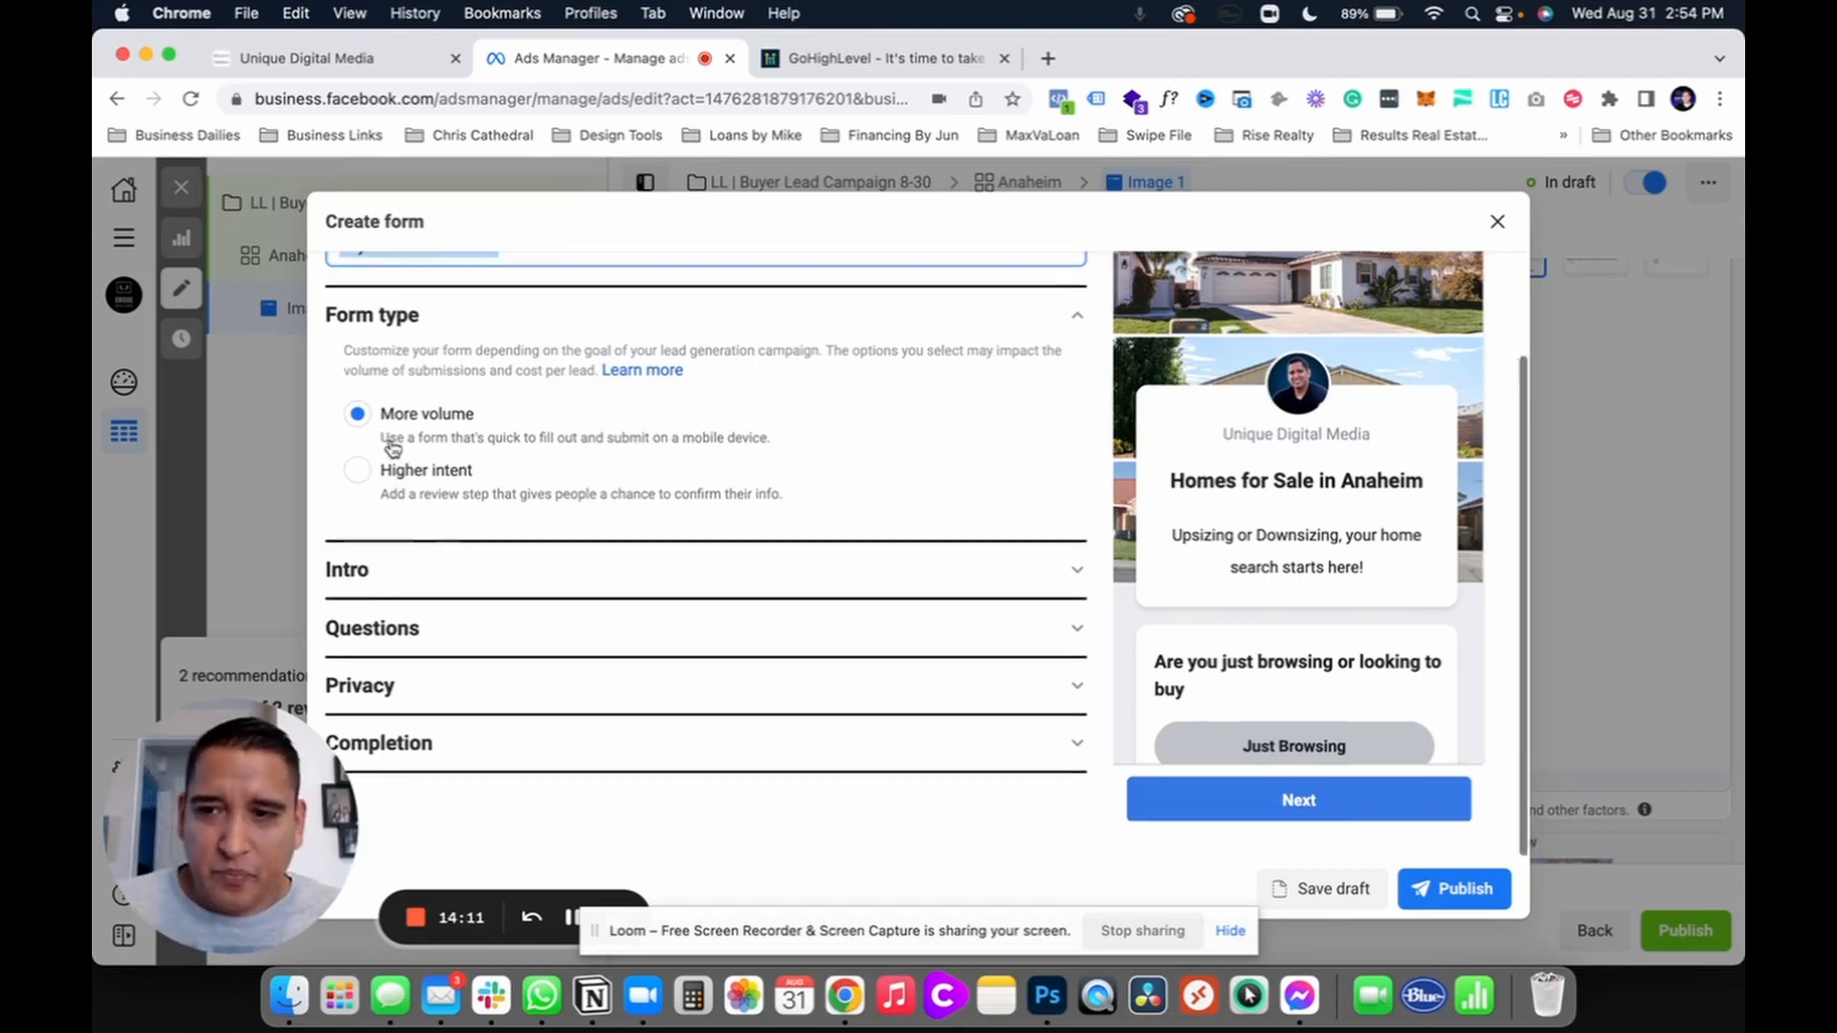
scroll(378, 440, "up", 2)
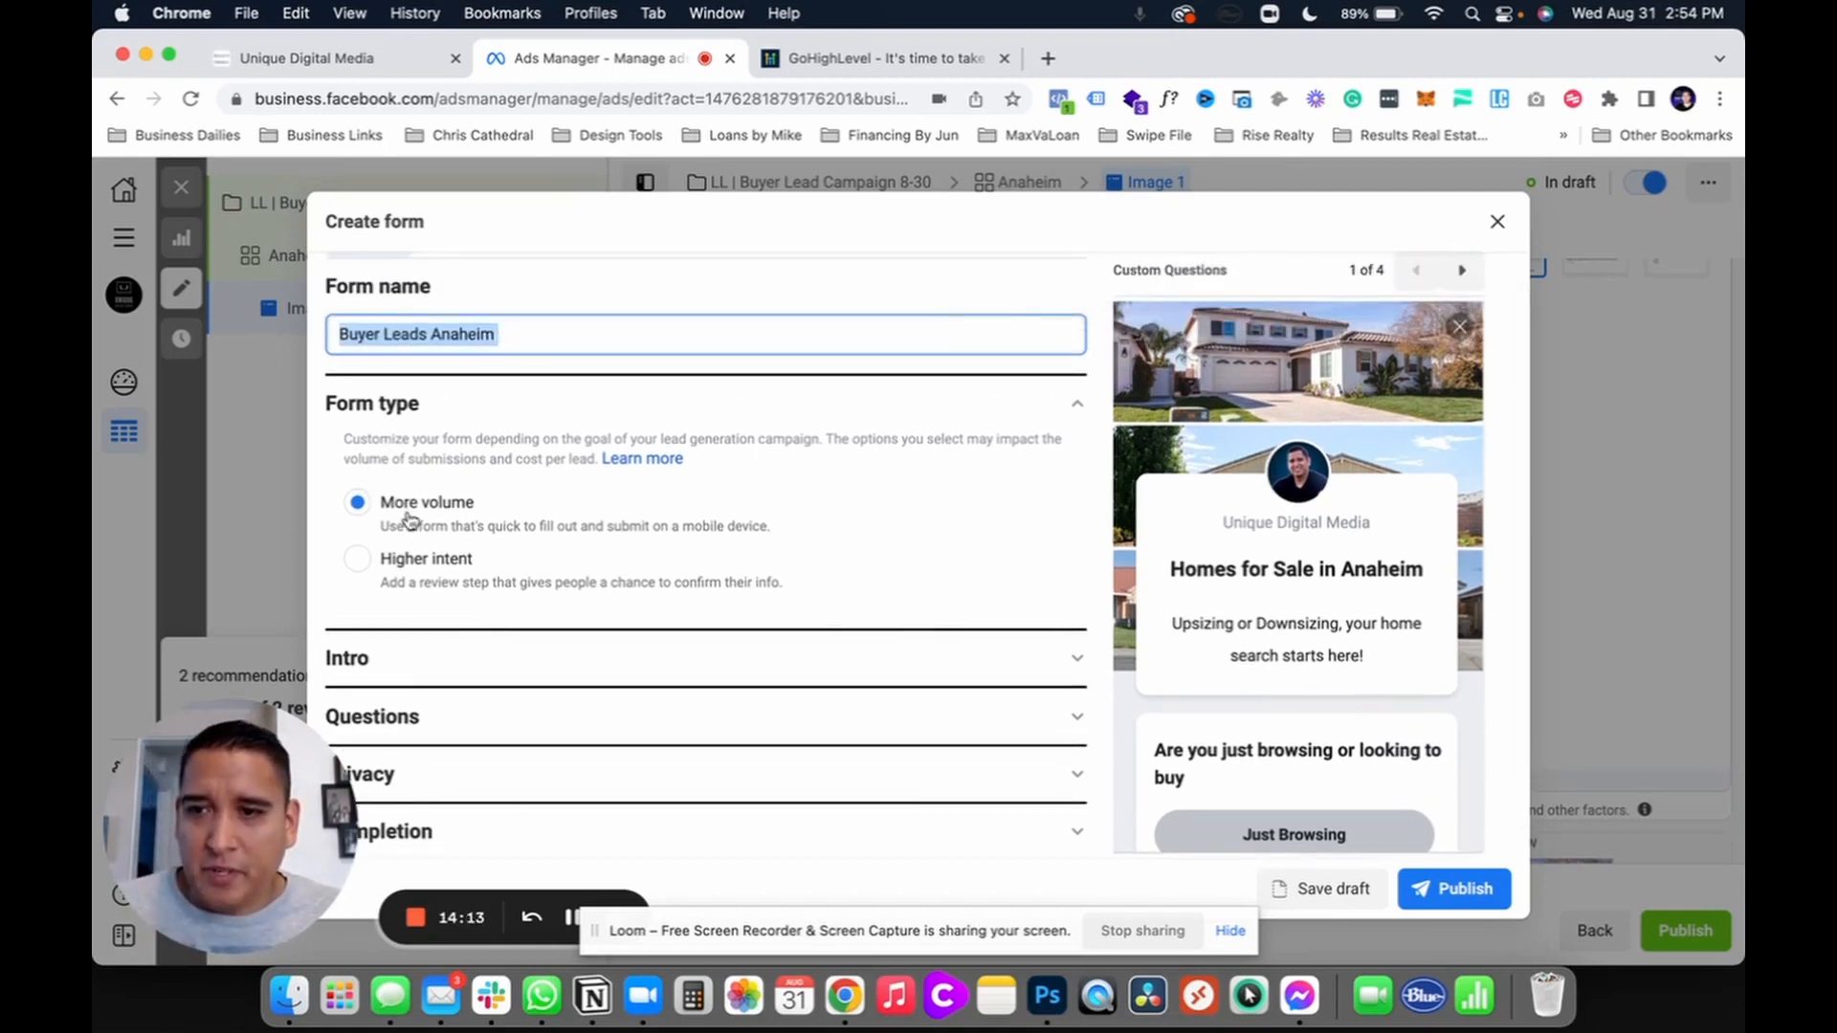
left_click(392, 660)
Step: Review the greeting headline 'Homes for Sale in Anaheim' and its description, leaving both unchanged
scroll(520, 651, "down", 2)
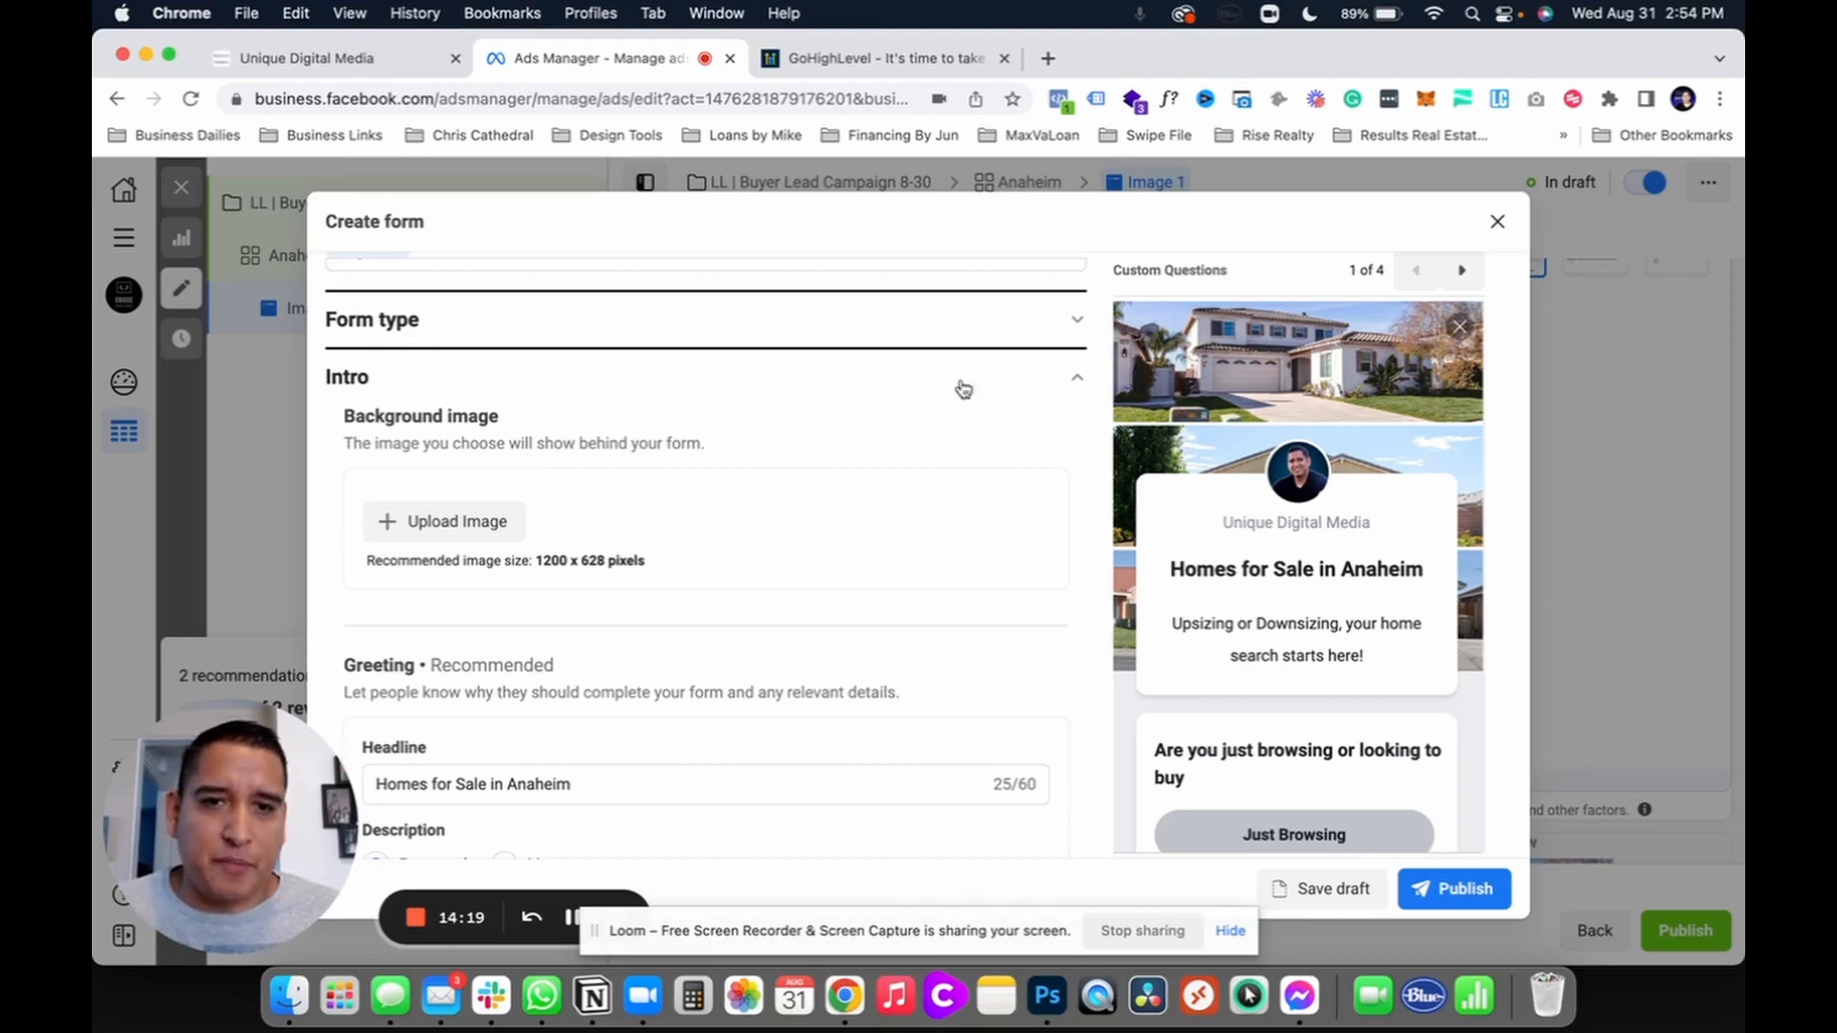
scroll(574, 594, "down", 2)
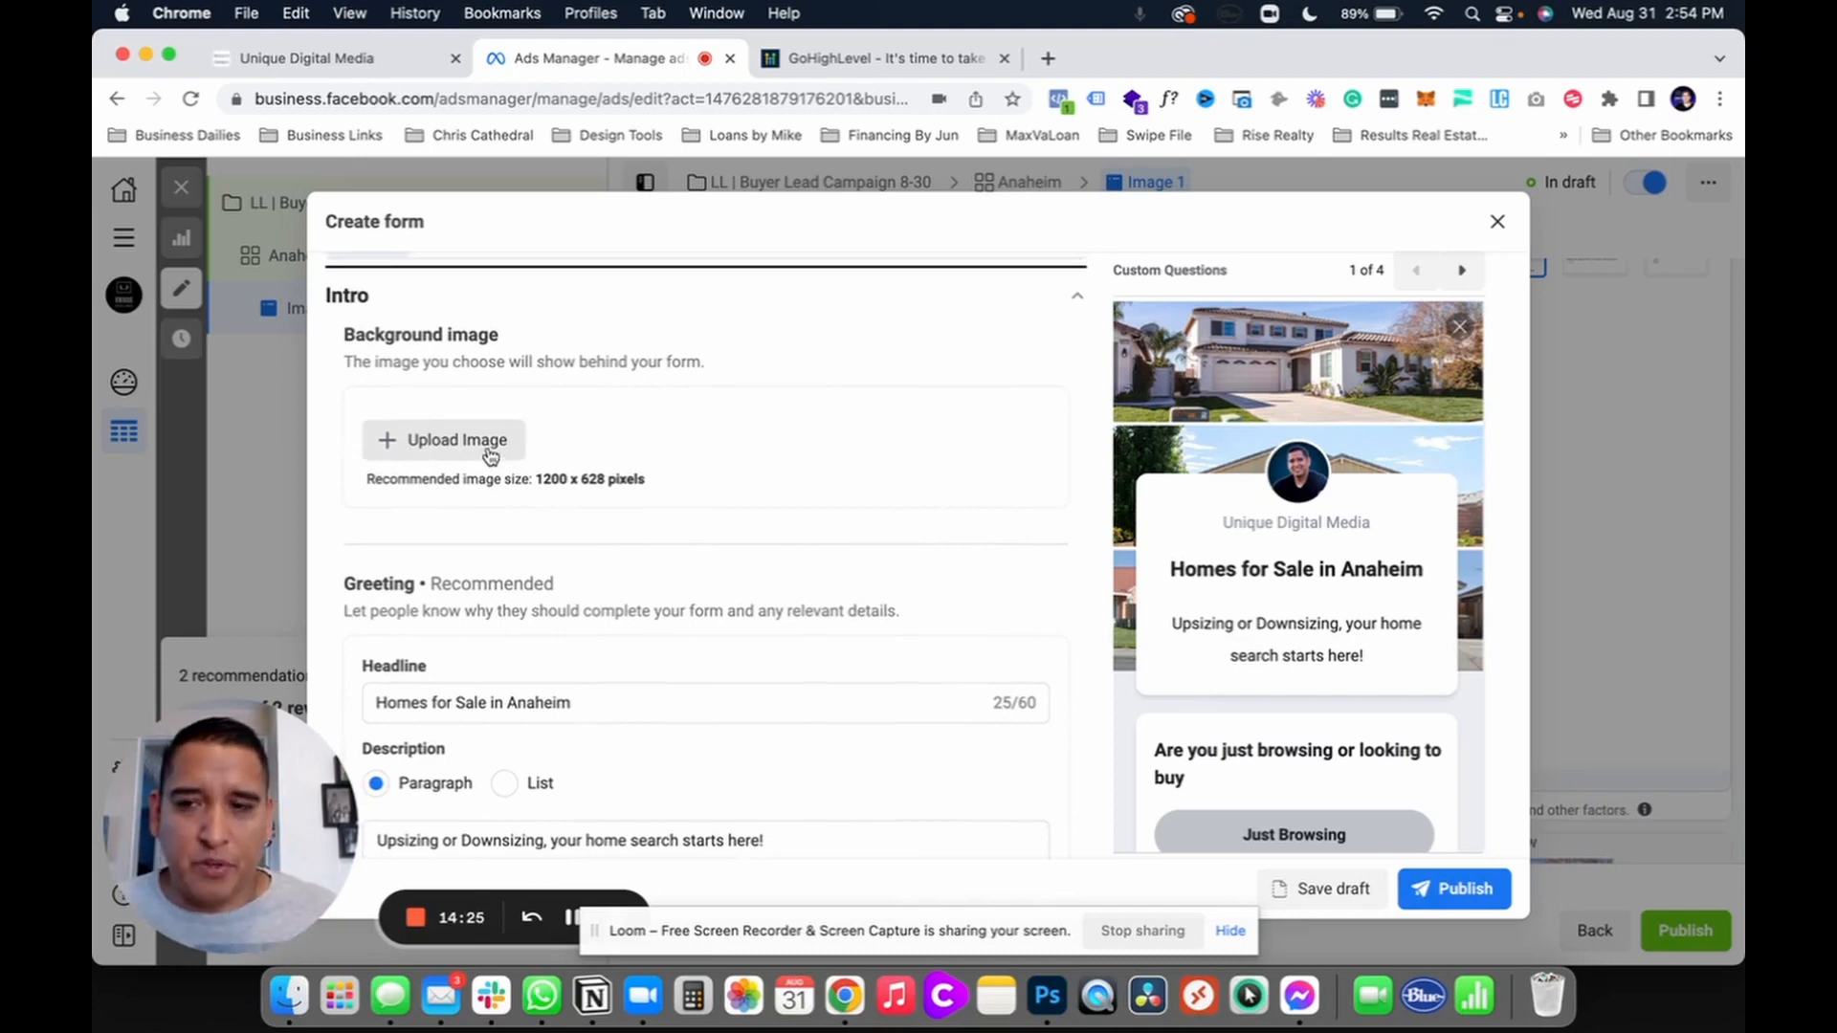
scroll(689, 565, "down", 3)
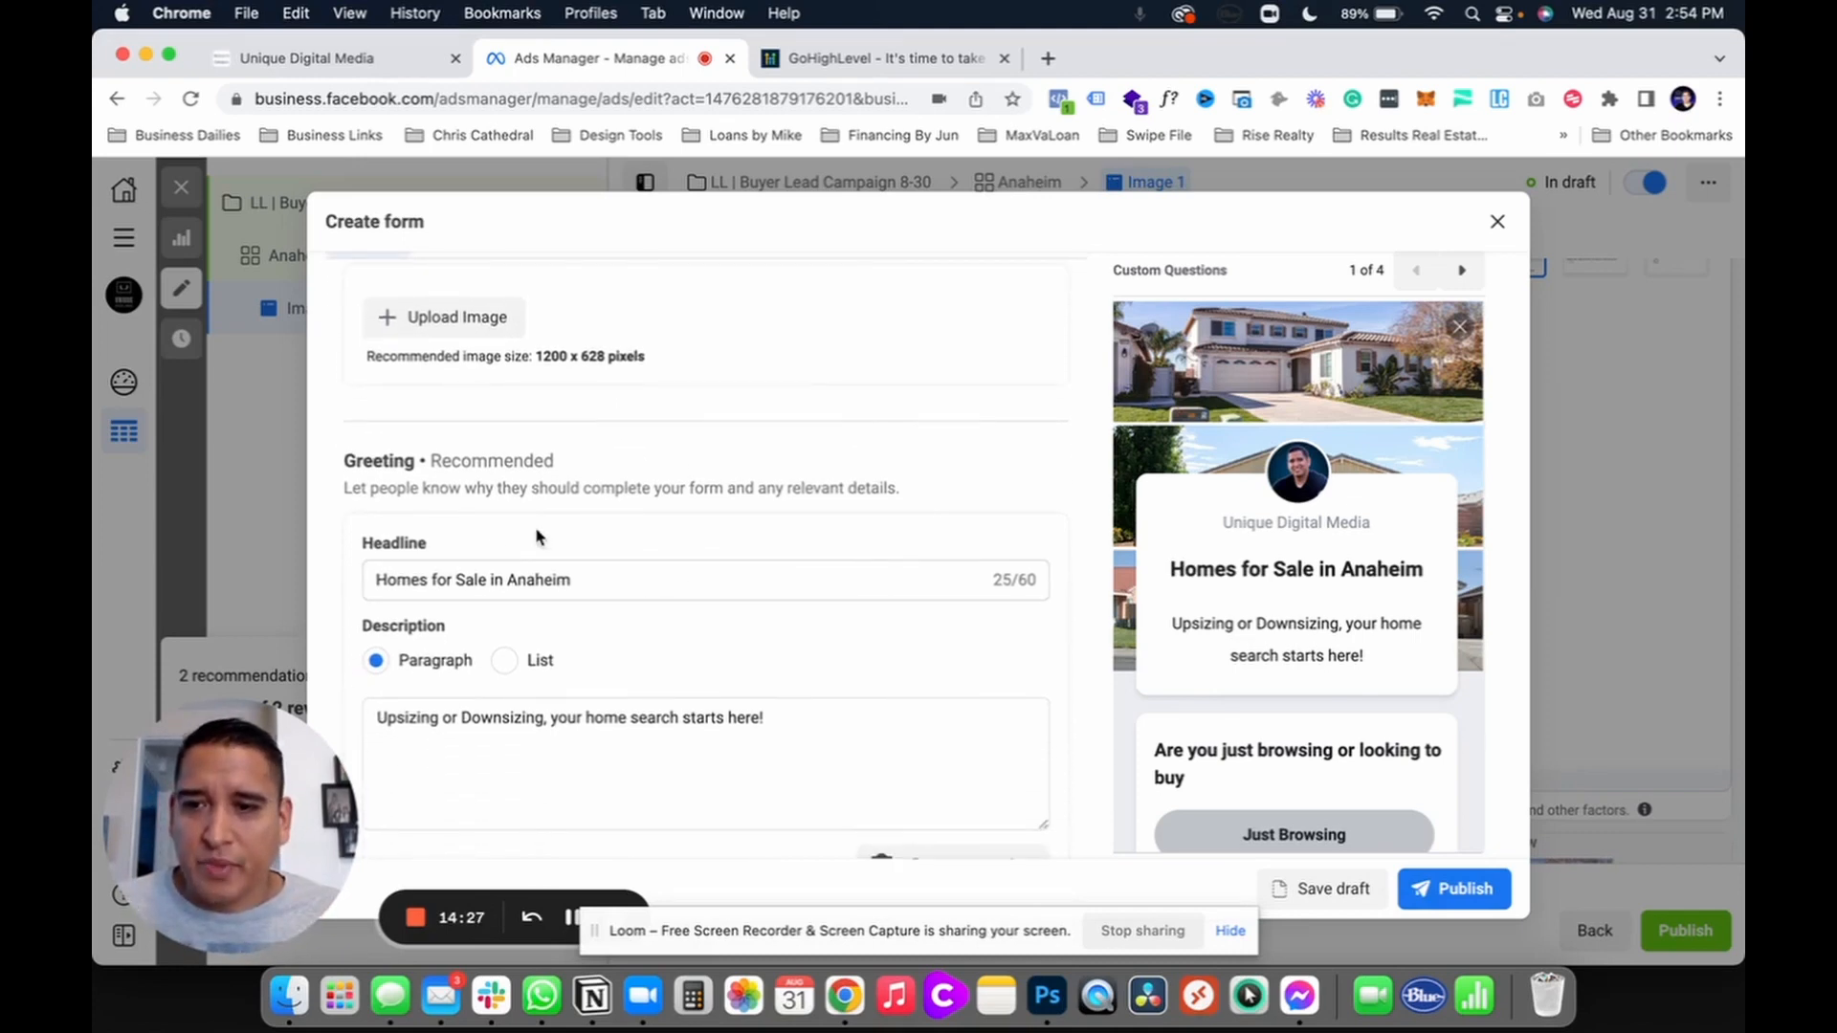
left_click(416, 574)
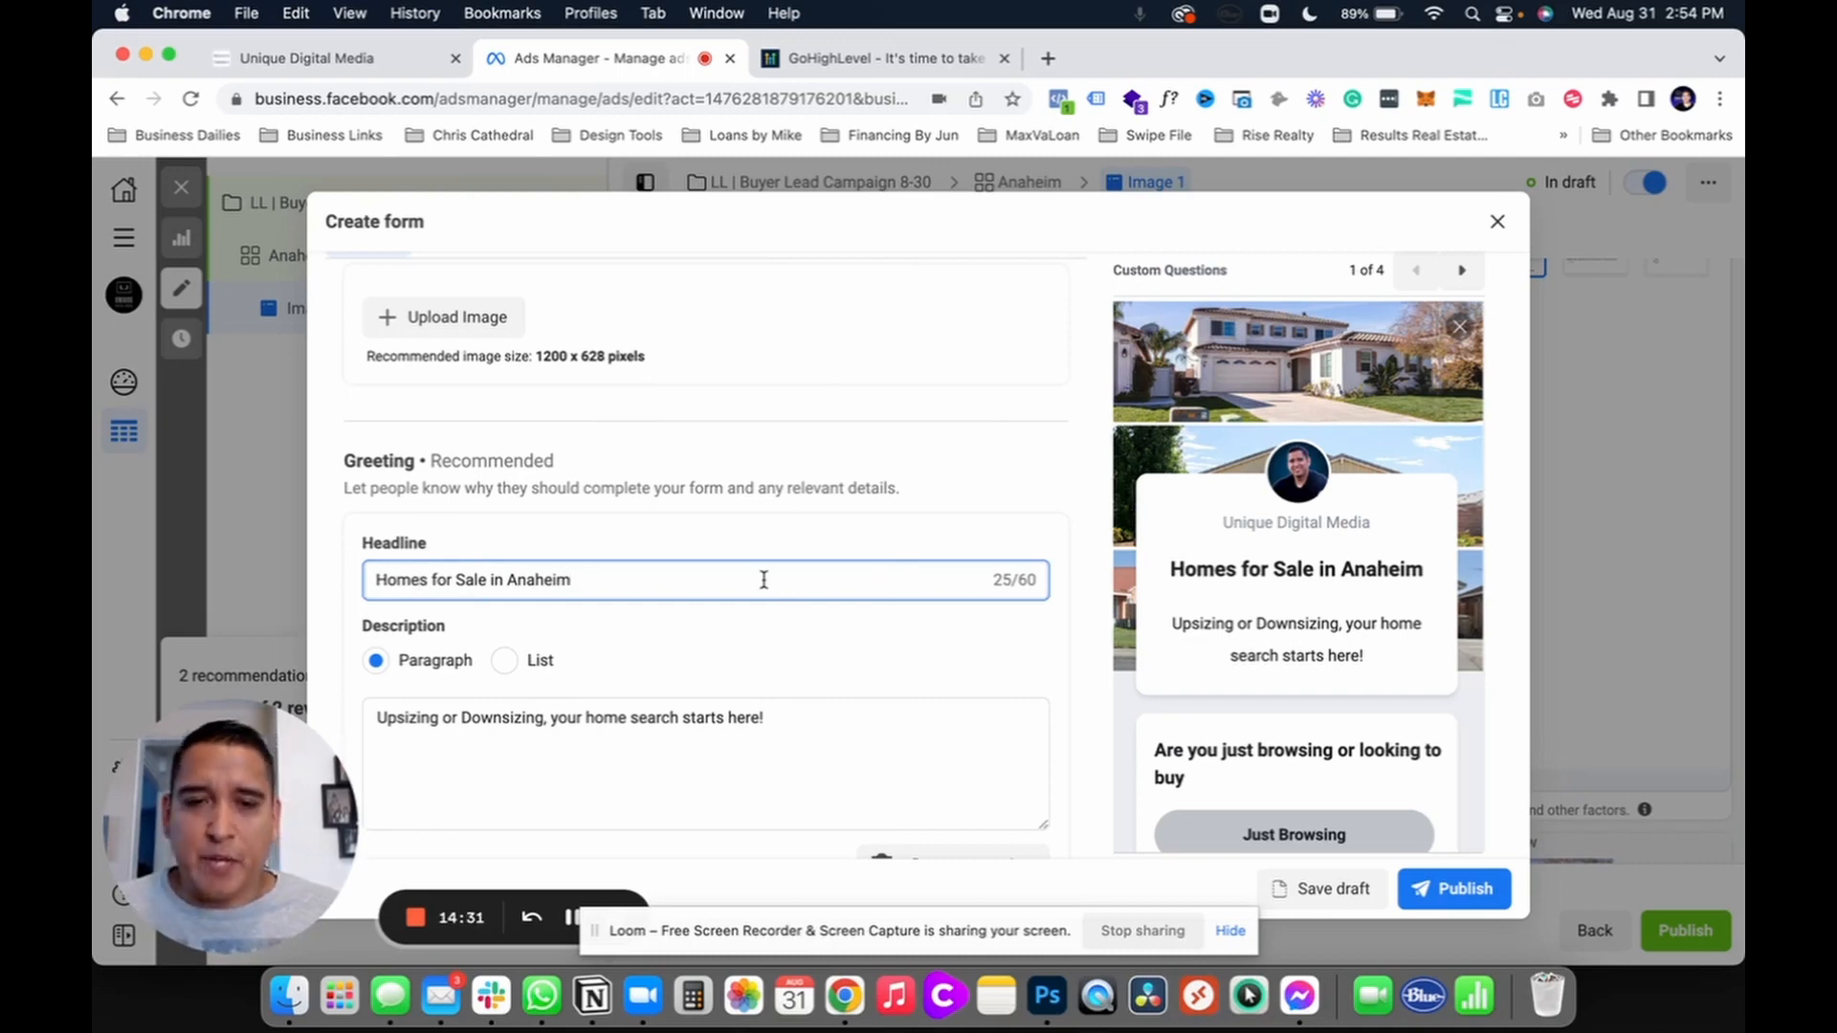
scroll(764, 580, "down", 3)
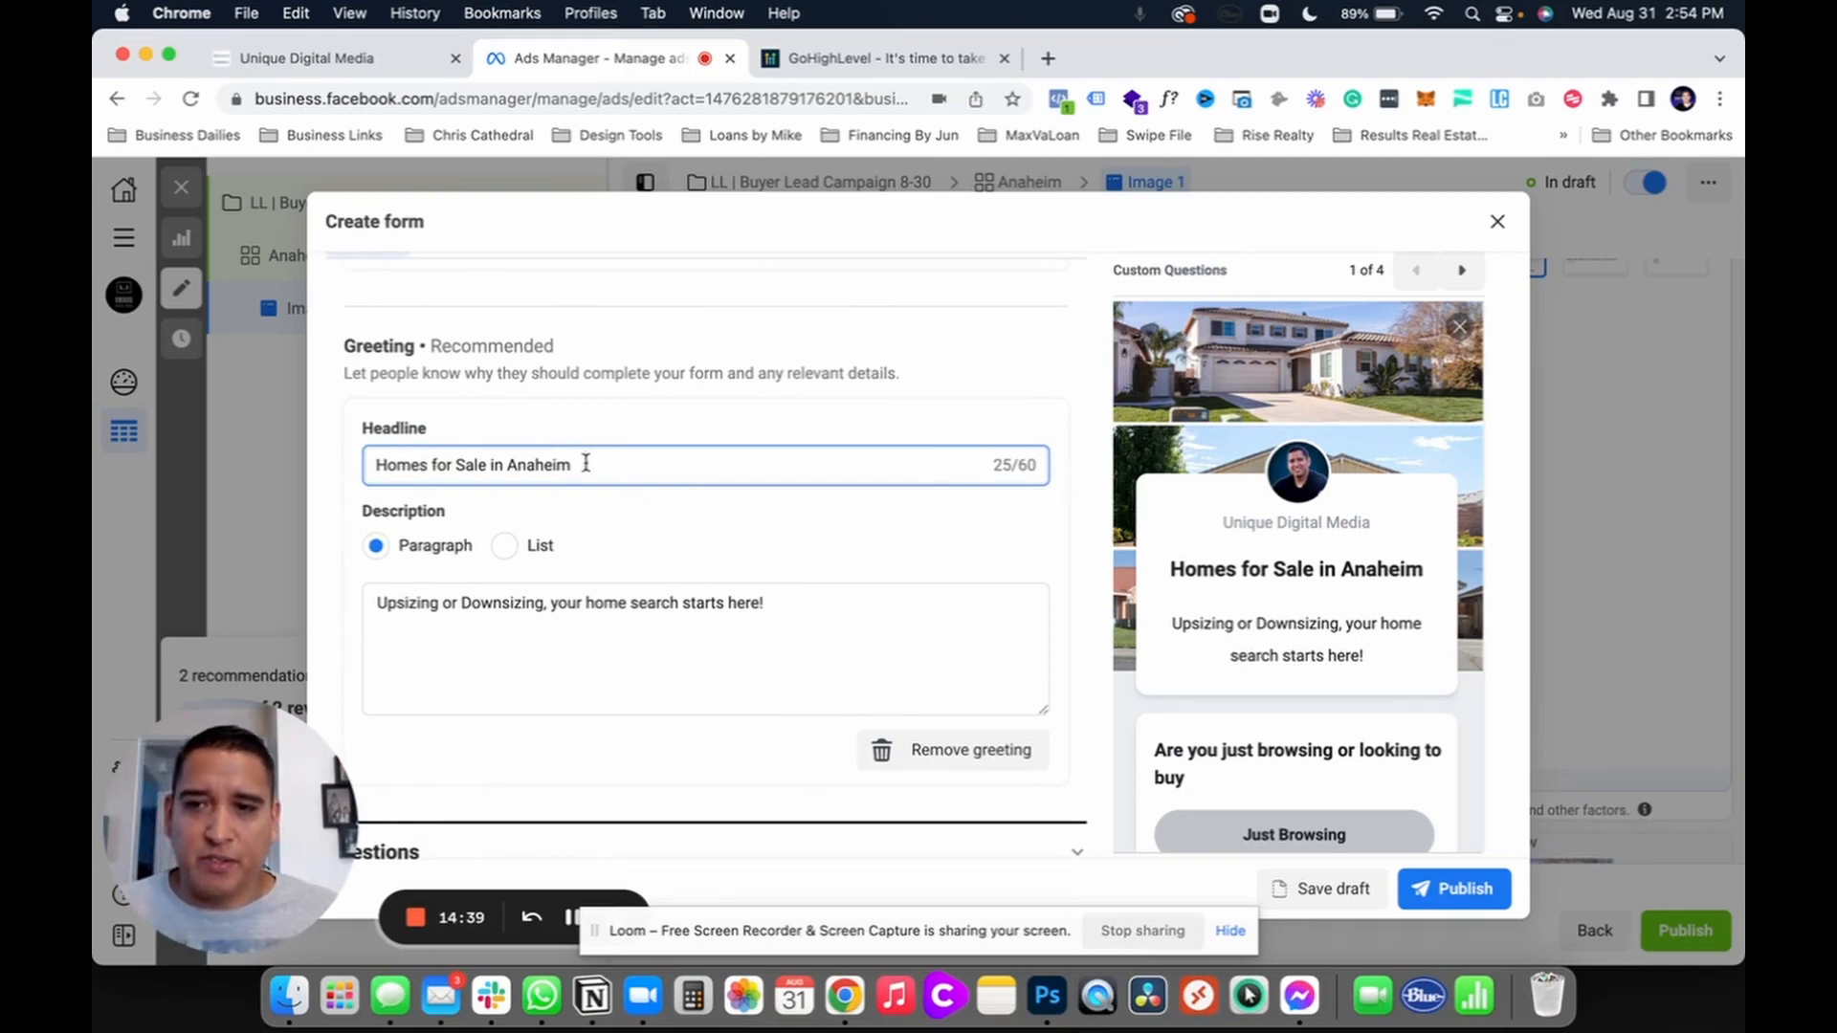
left_click_drag(579, 464, 373, 467)
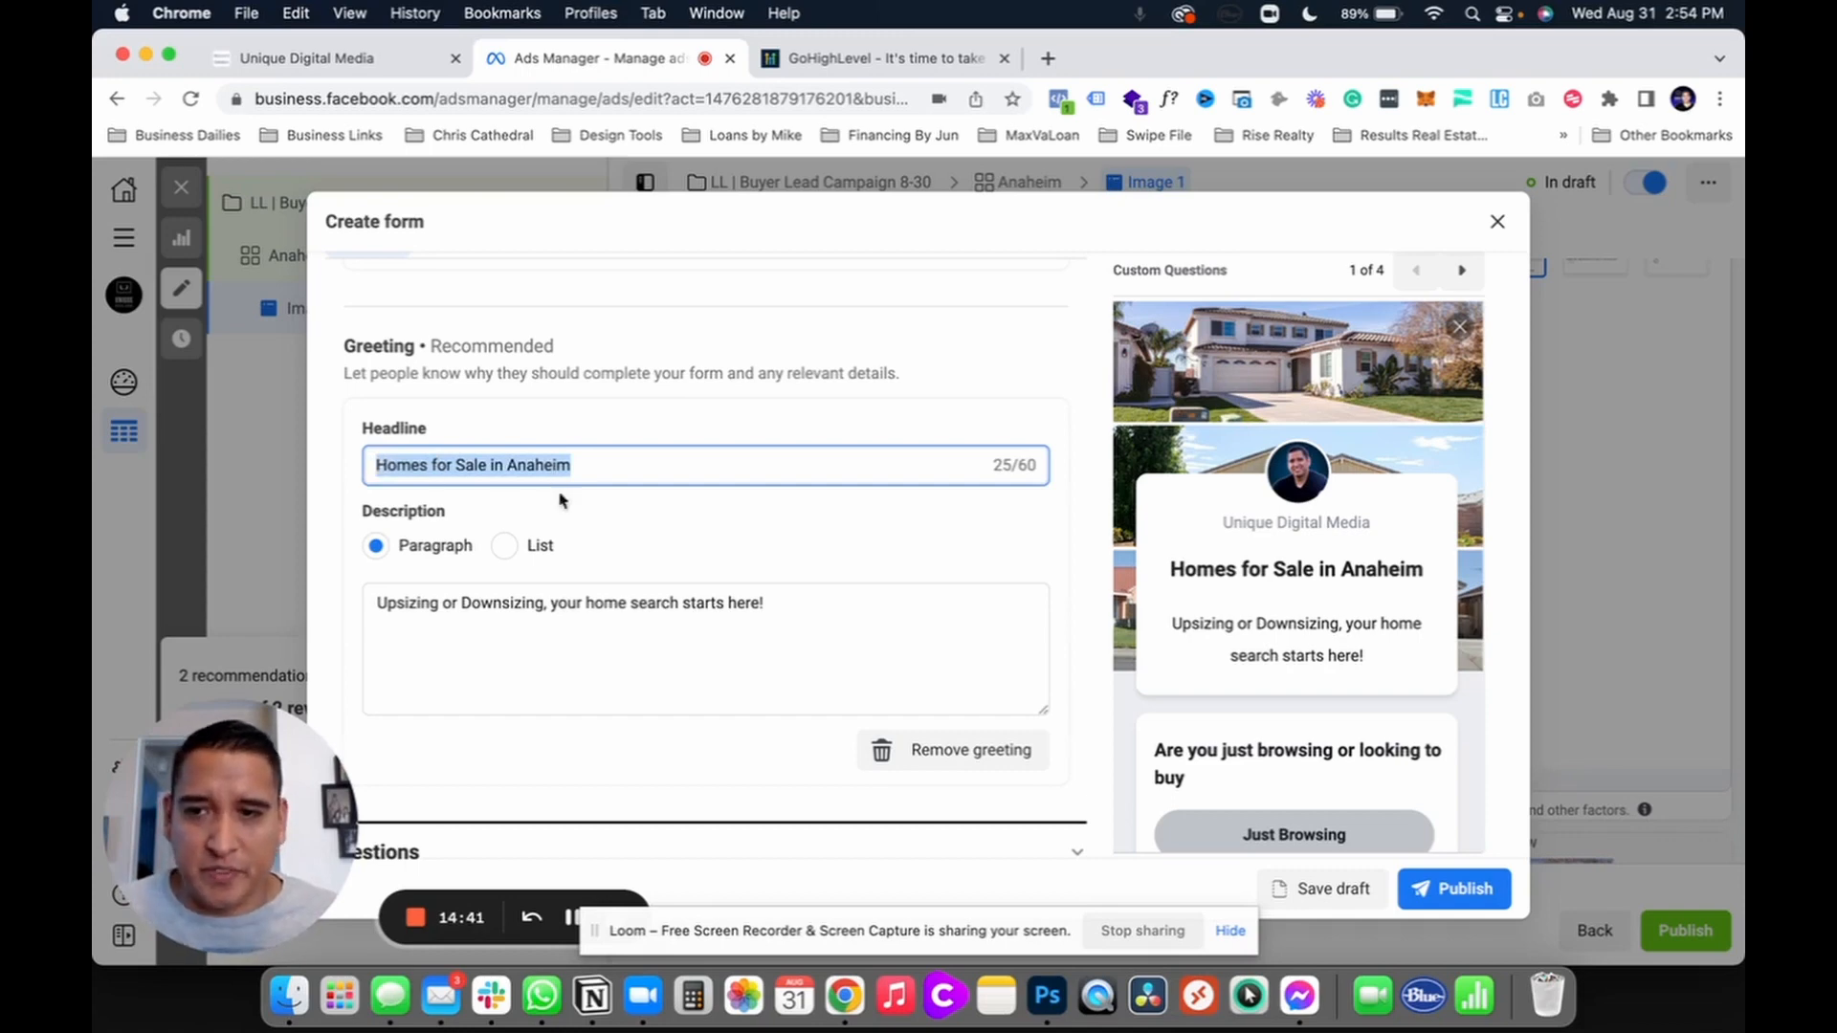
left_click(481, 603)
scroll(741, 599, "down", 1)
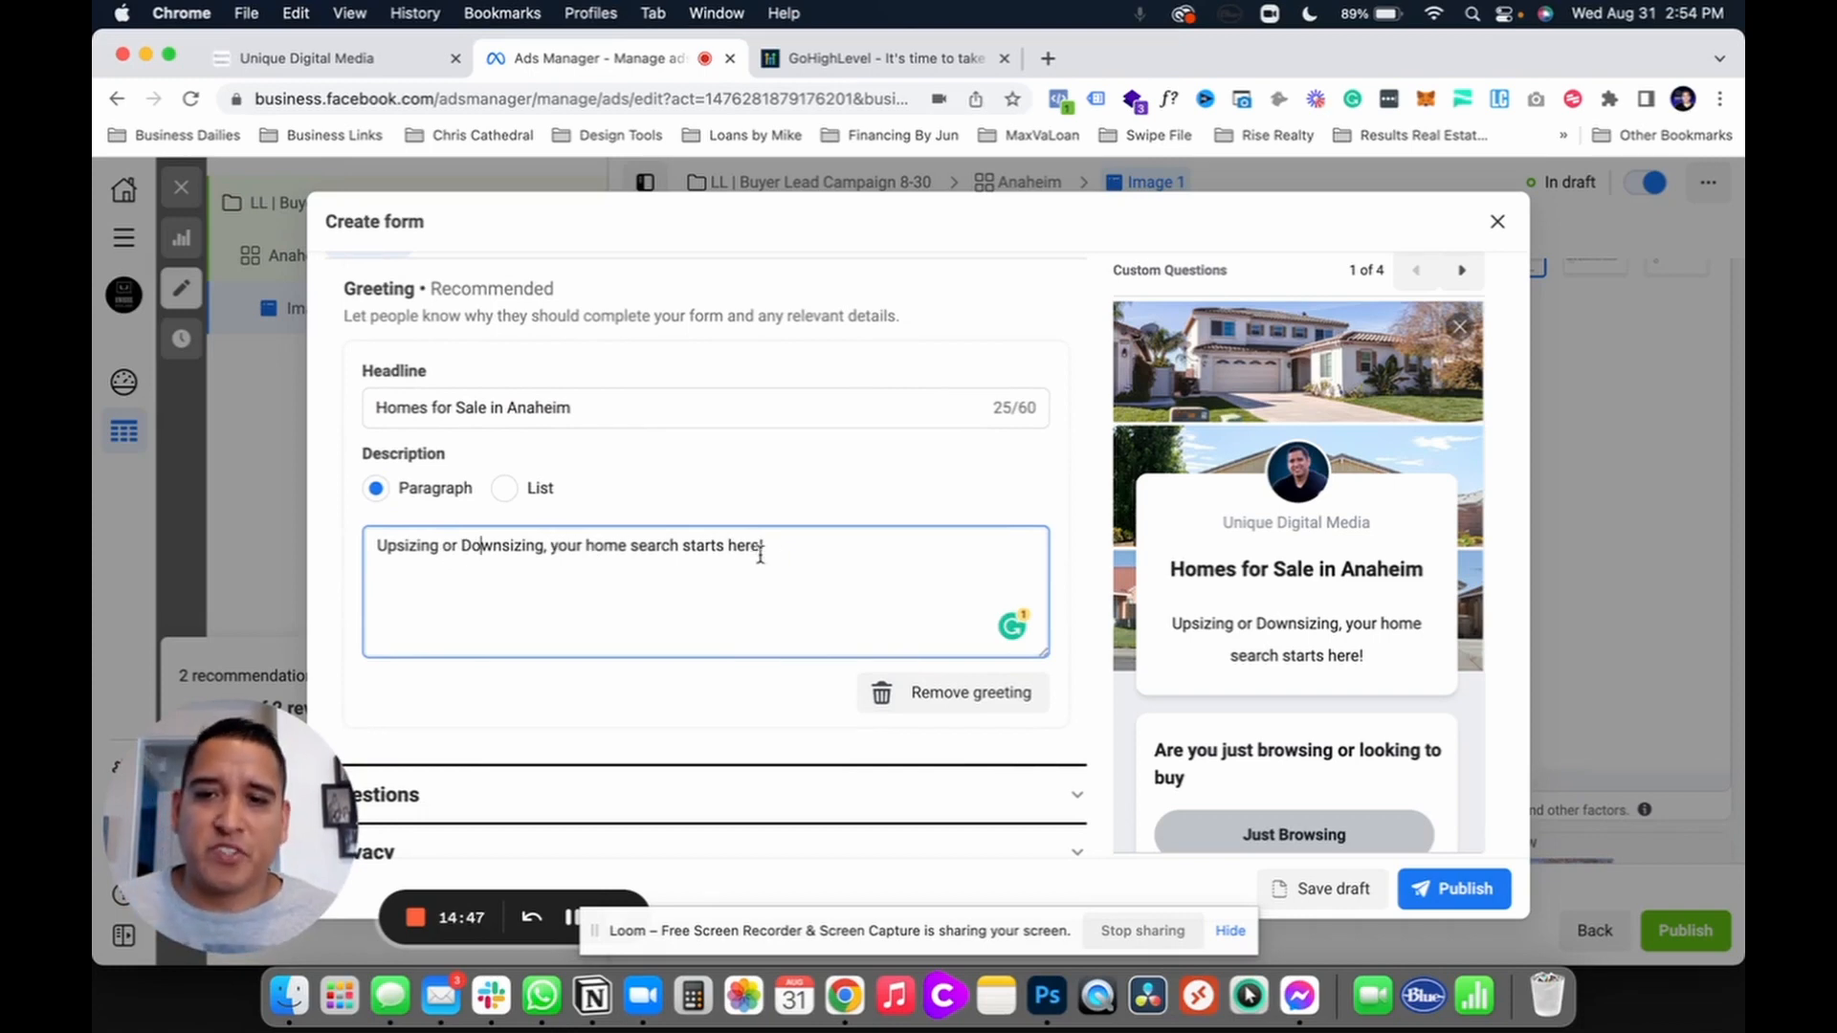
left_click(1078, 588)
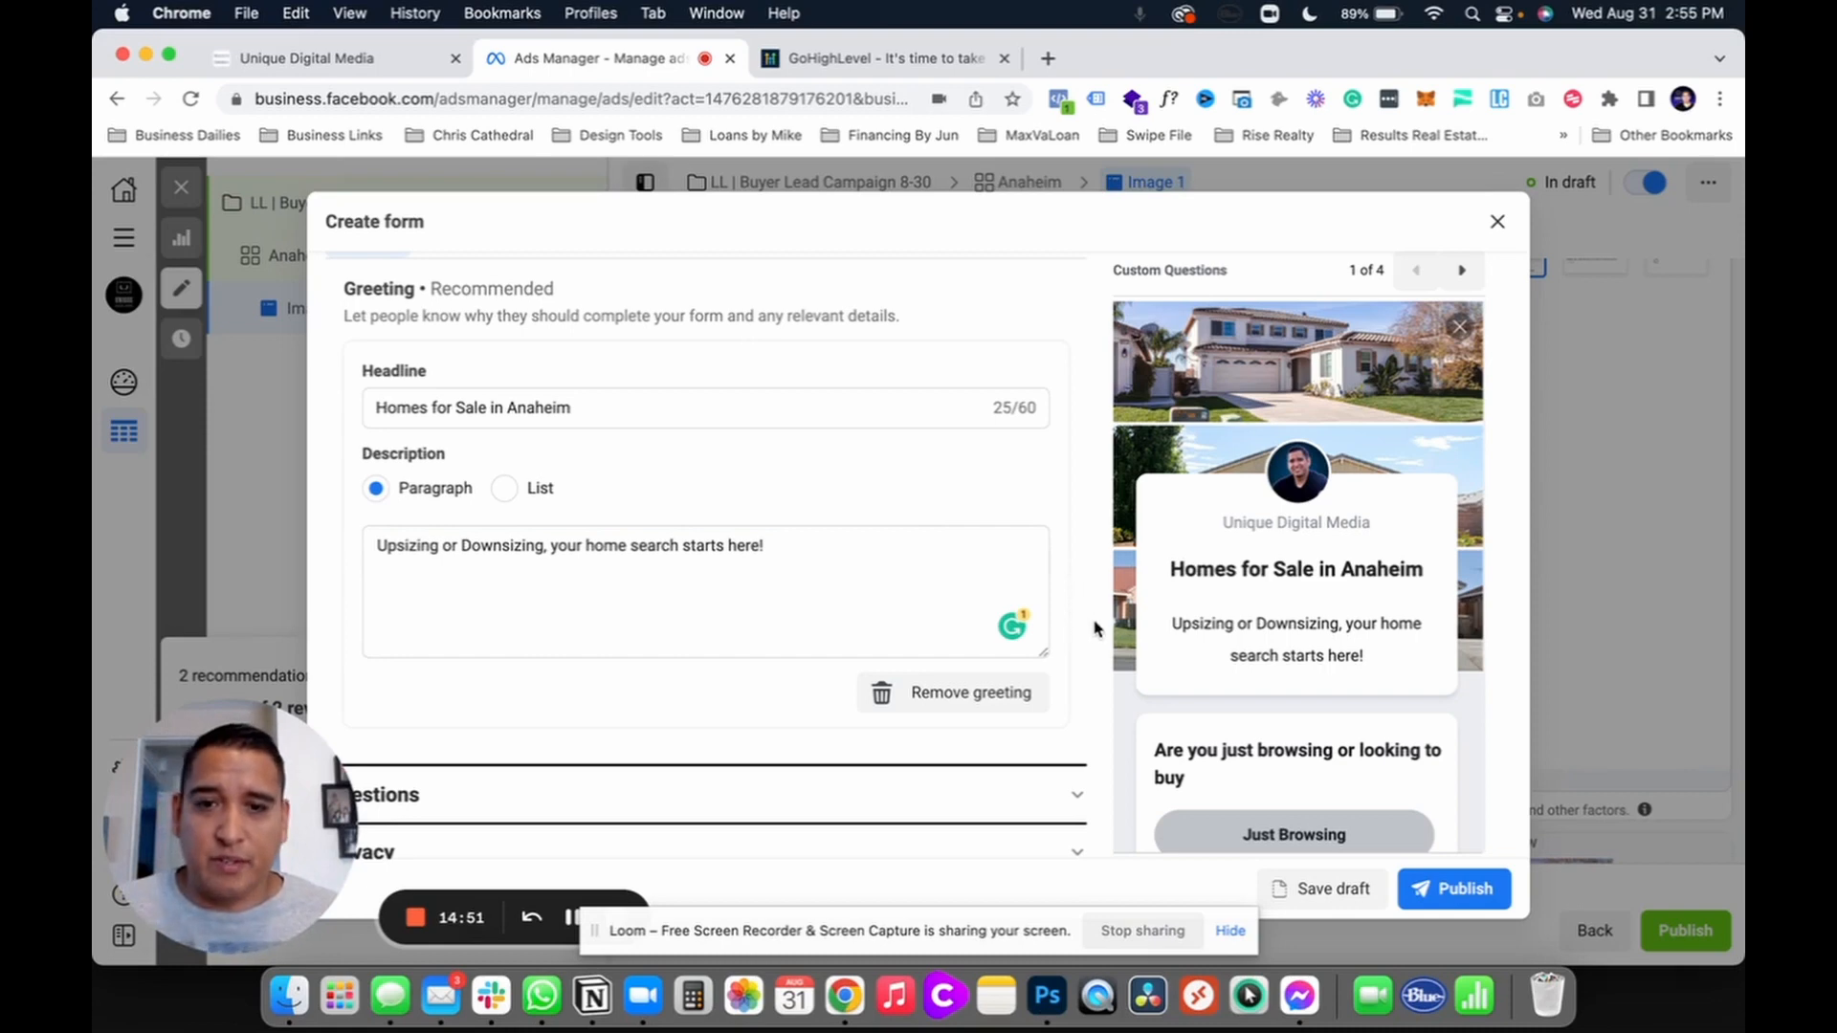
scroll(1093, 627, "down", 2)
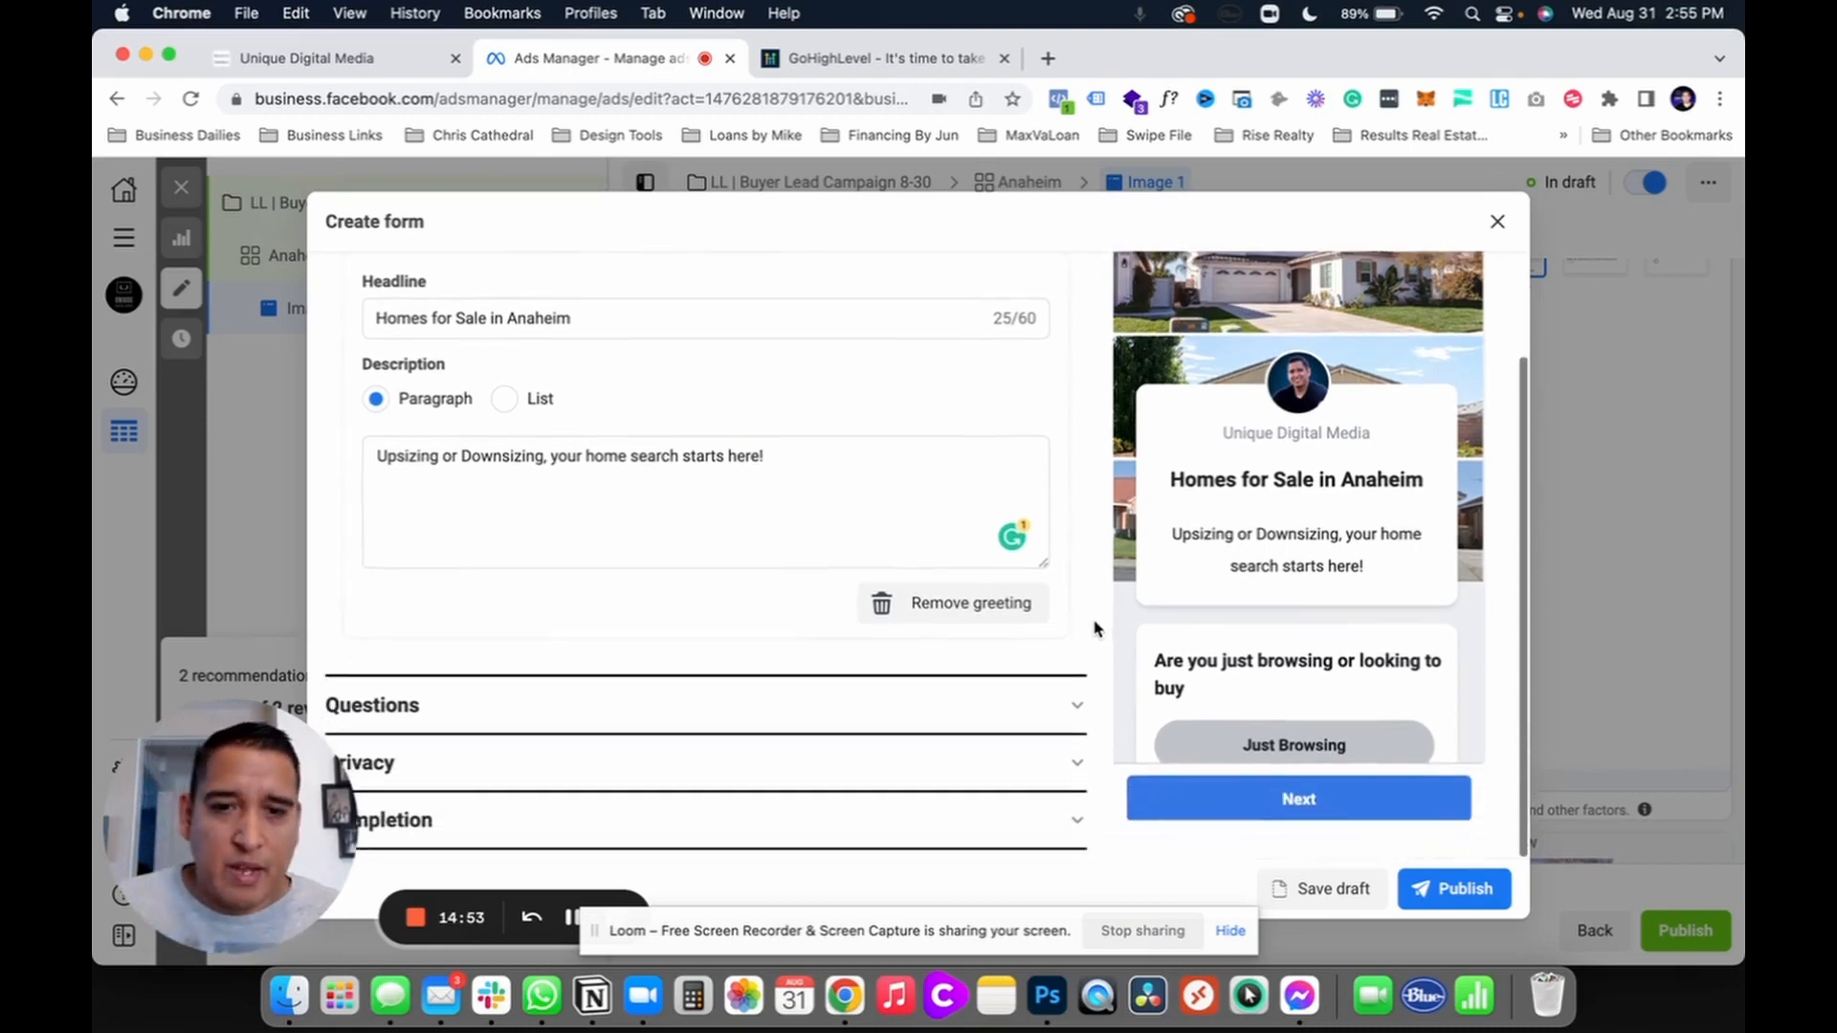
left_click(572, 708)
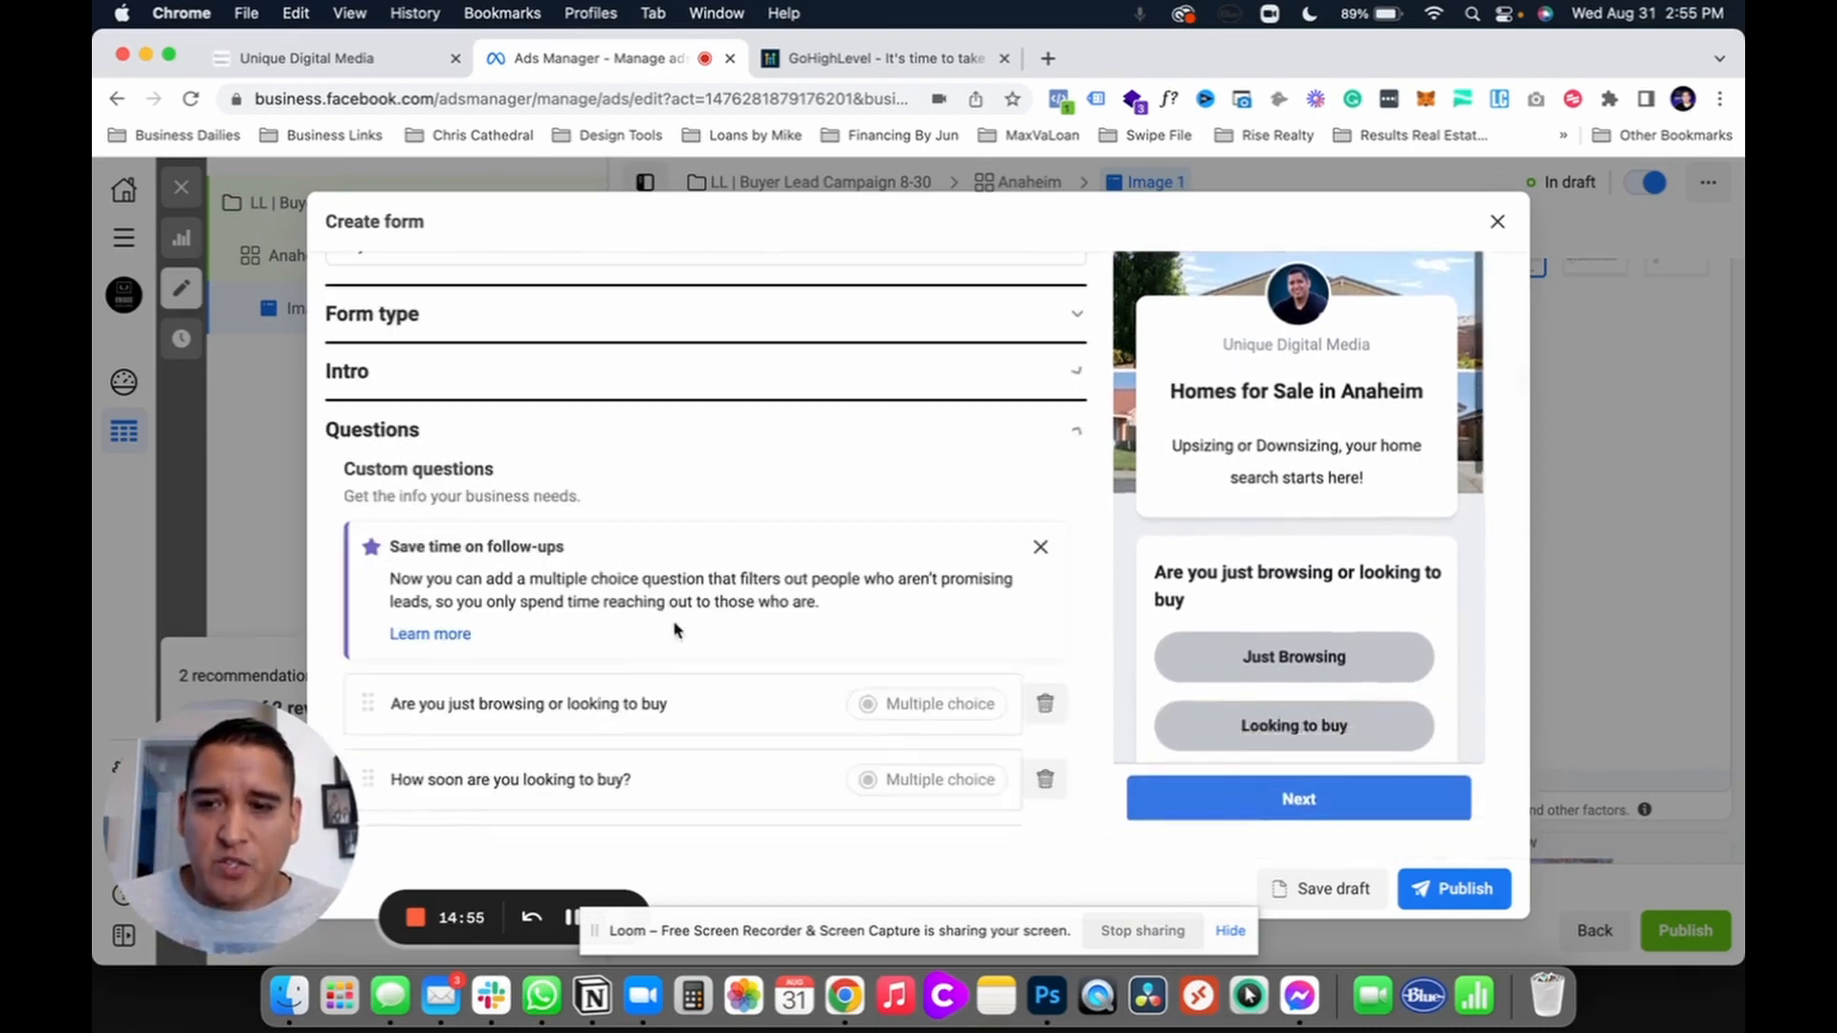
scroll(1211, 449, "up", 2)
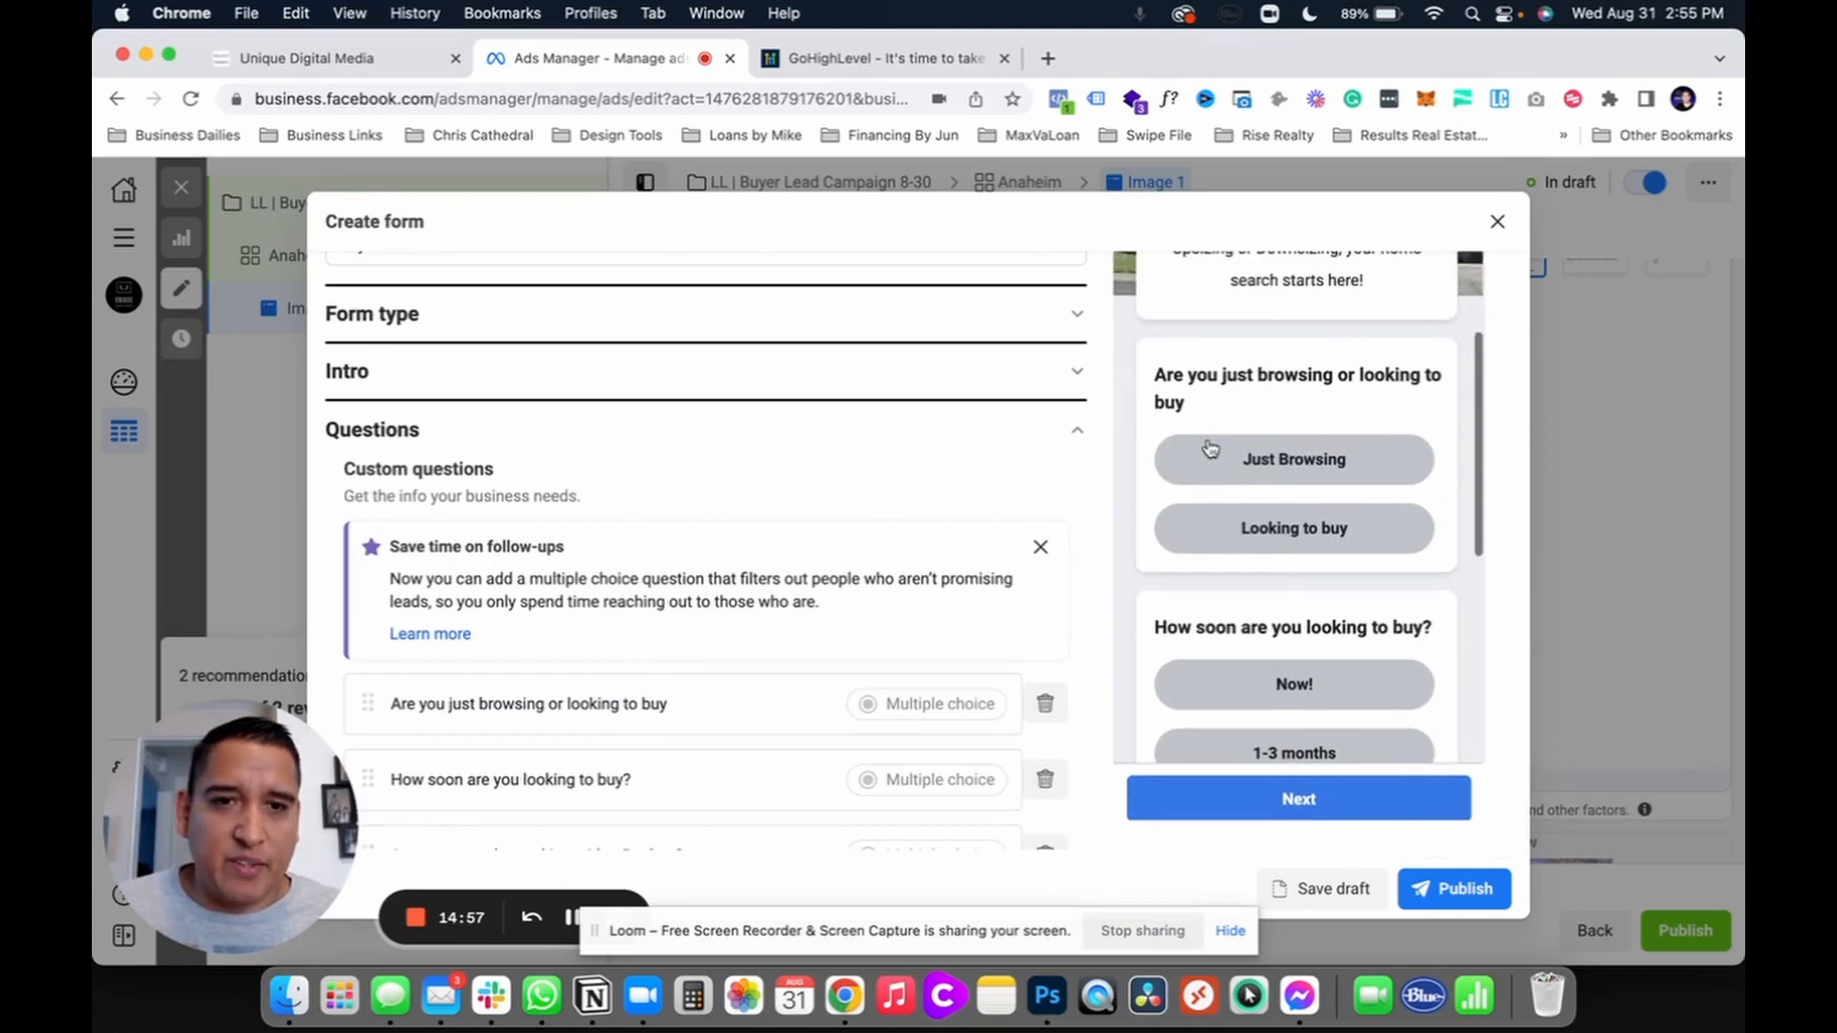
scroll(1132, 521, "down", 2)
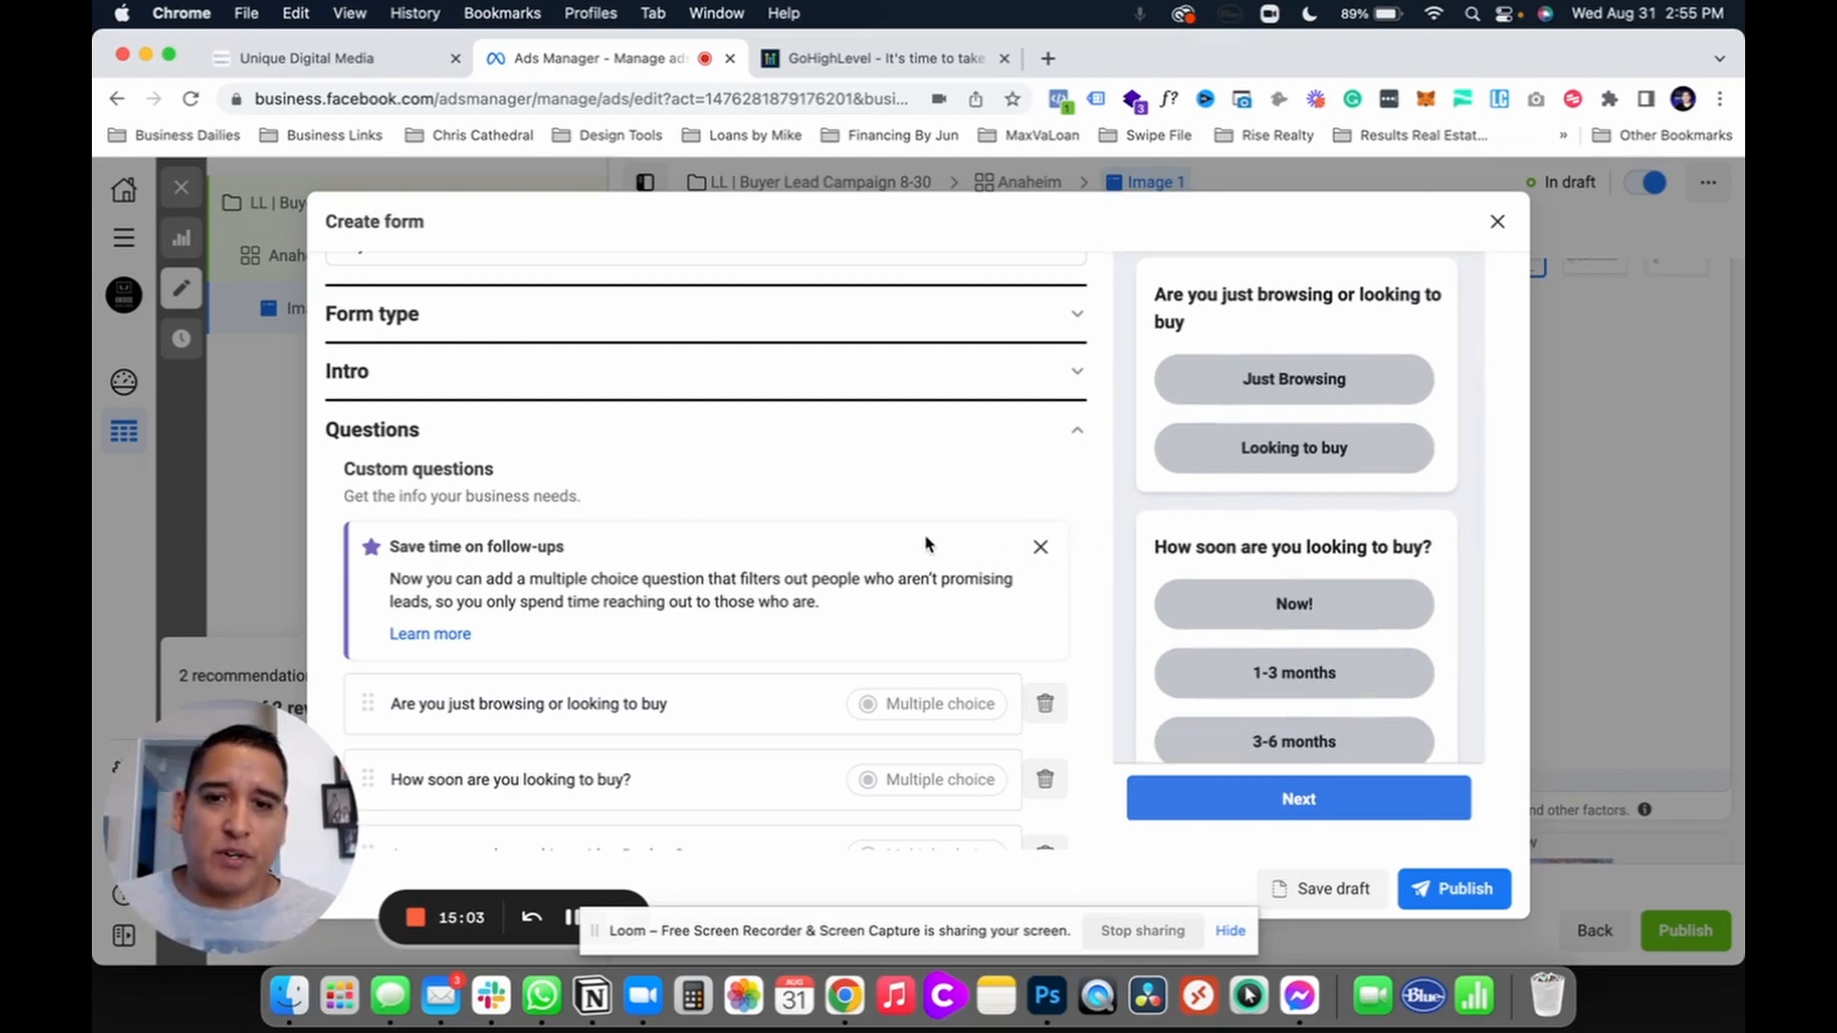
left_click(1042, 552)
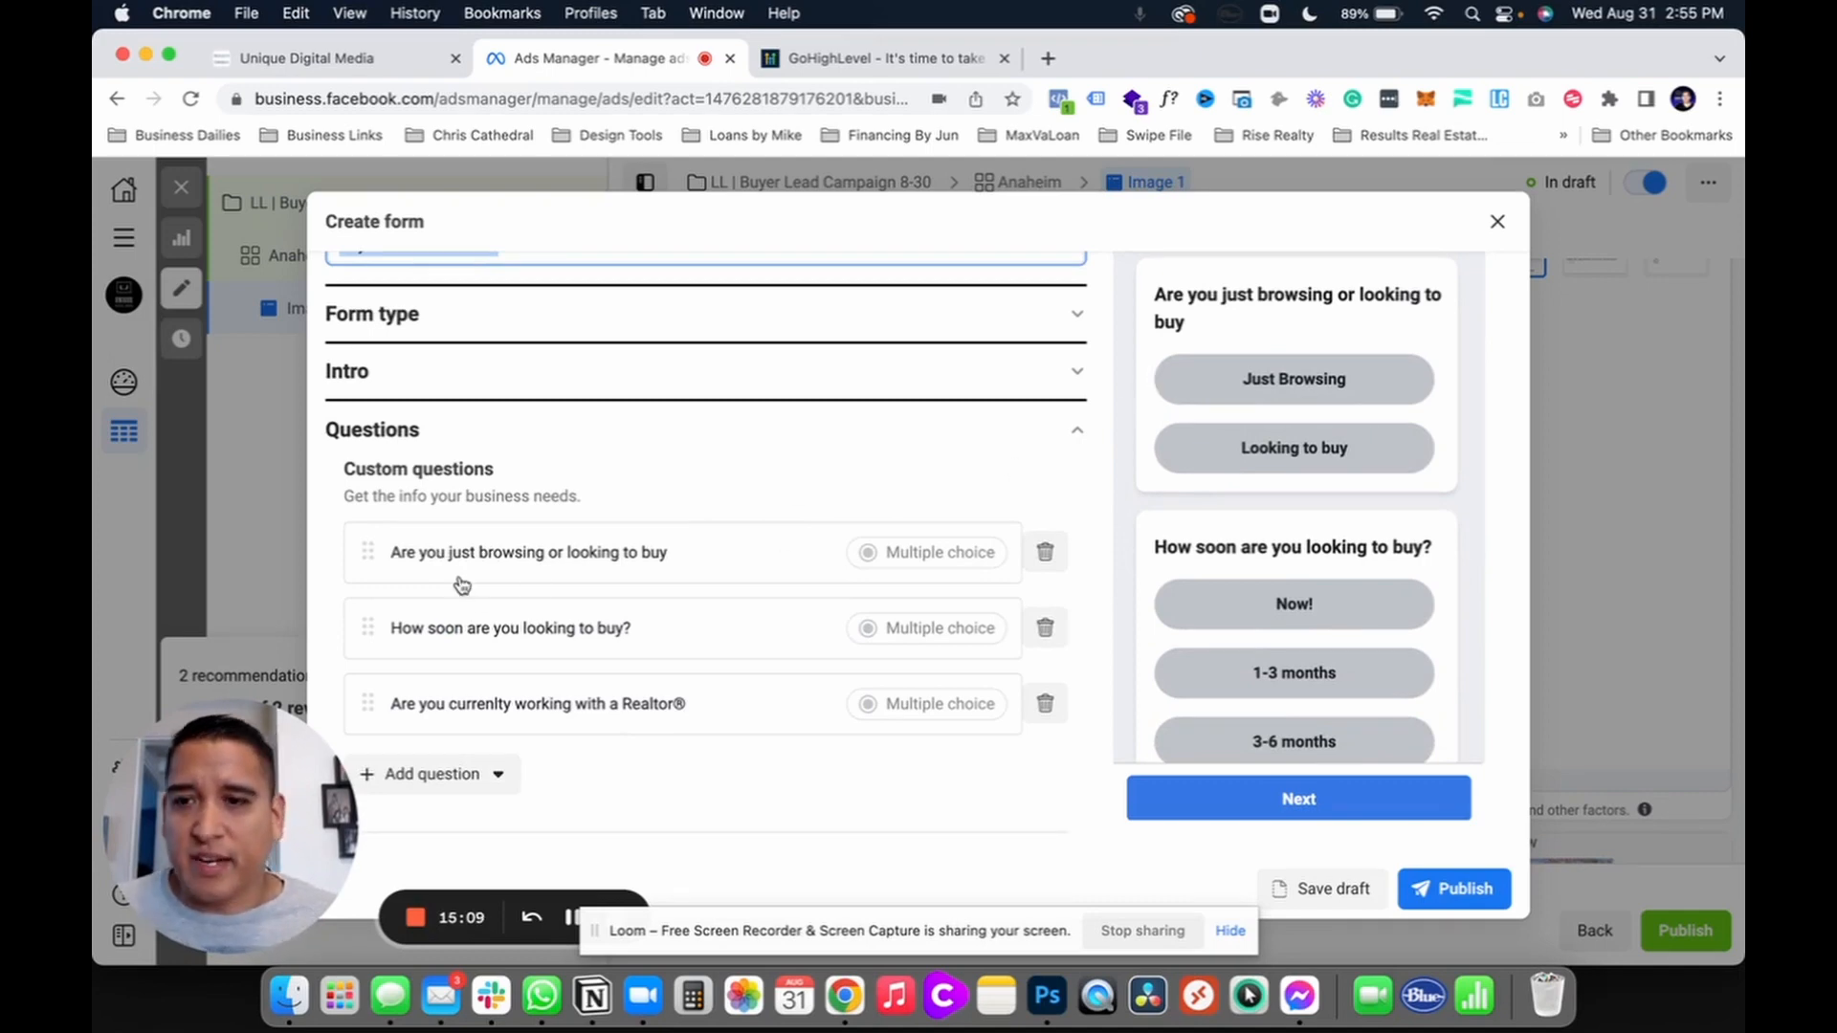
left_click(534, 569)
scroll(674, 590, "down", 2)
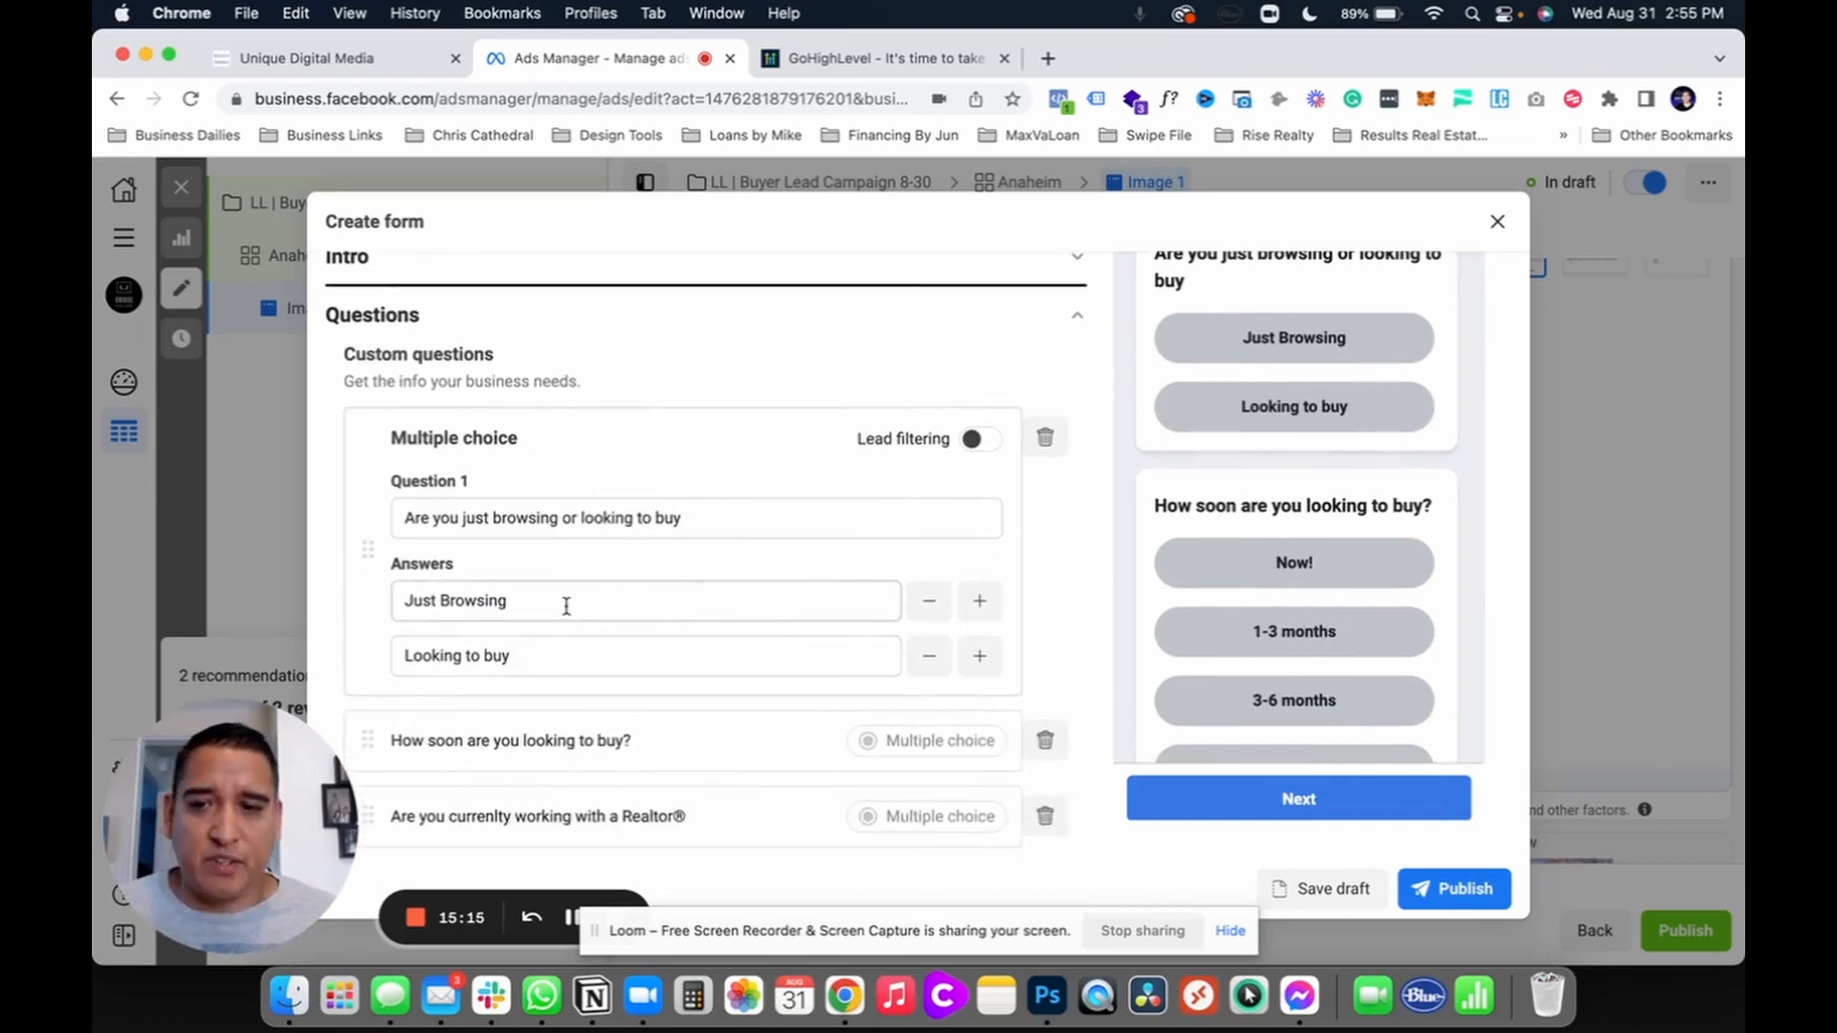
scroll(566, 605, "down", 4)
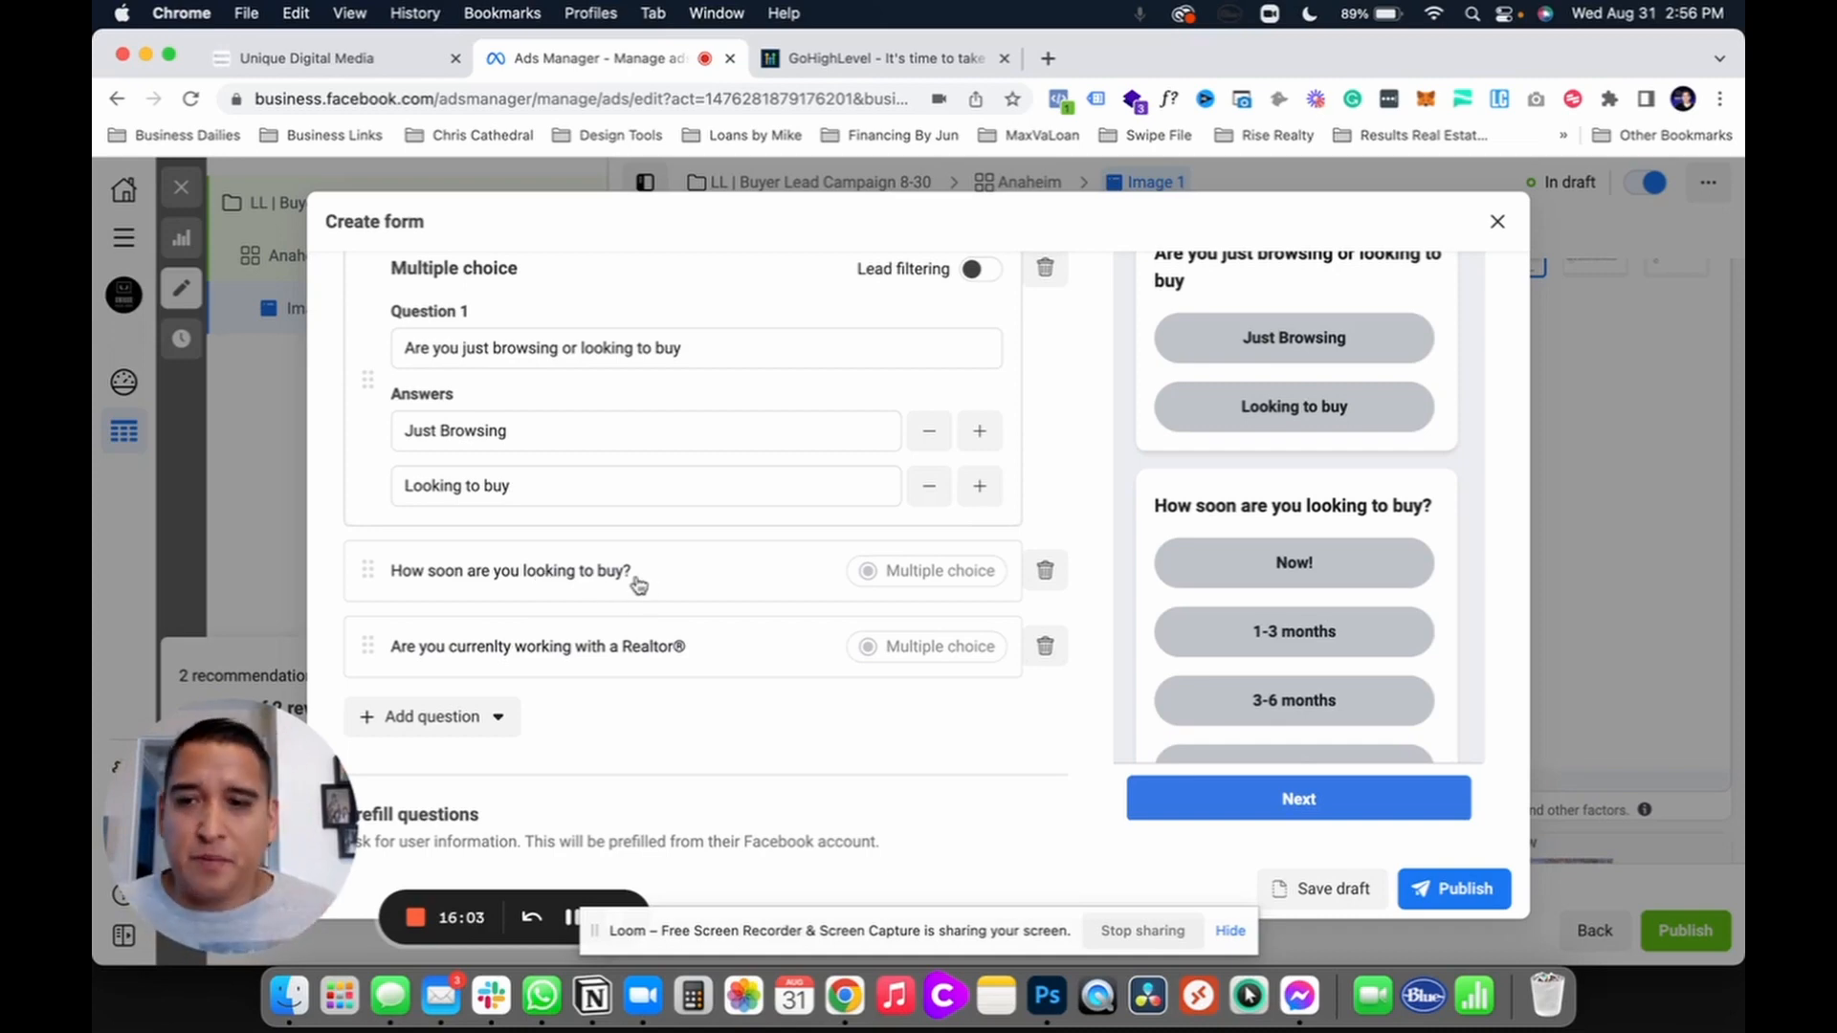
left_click(542, 578)
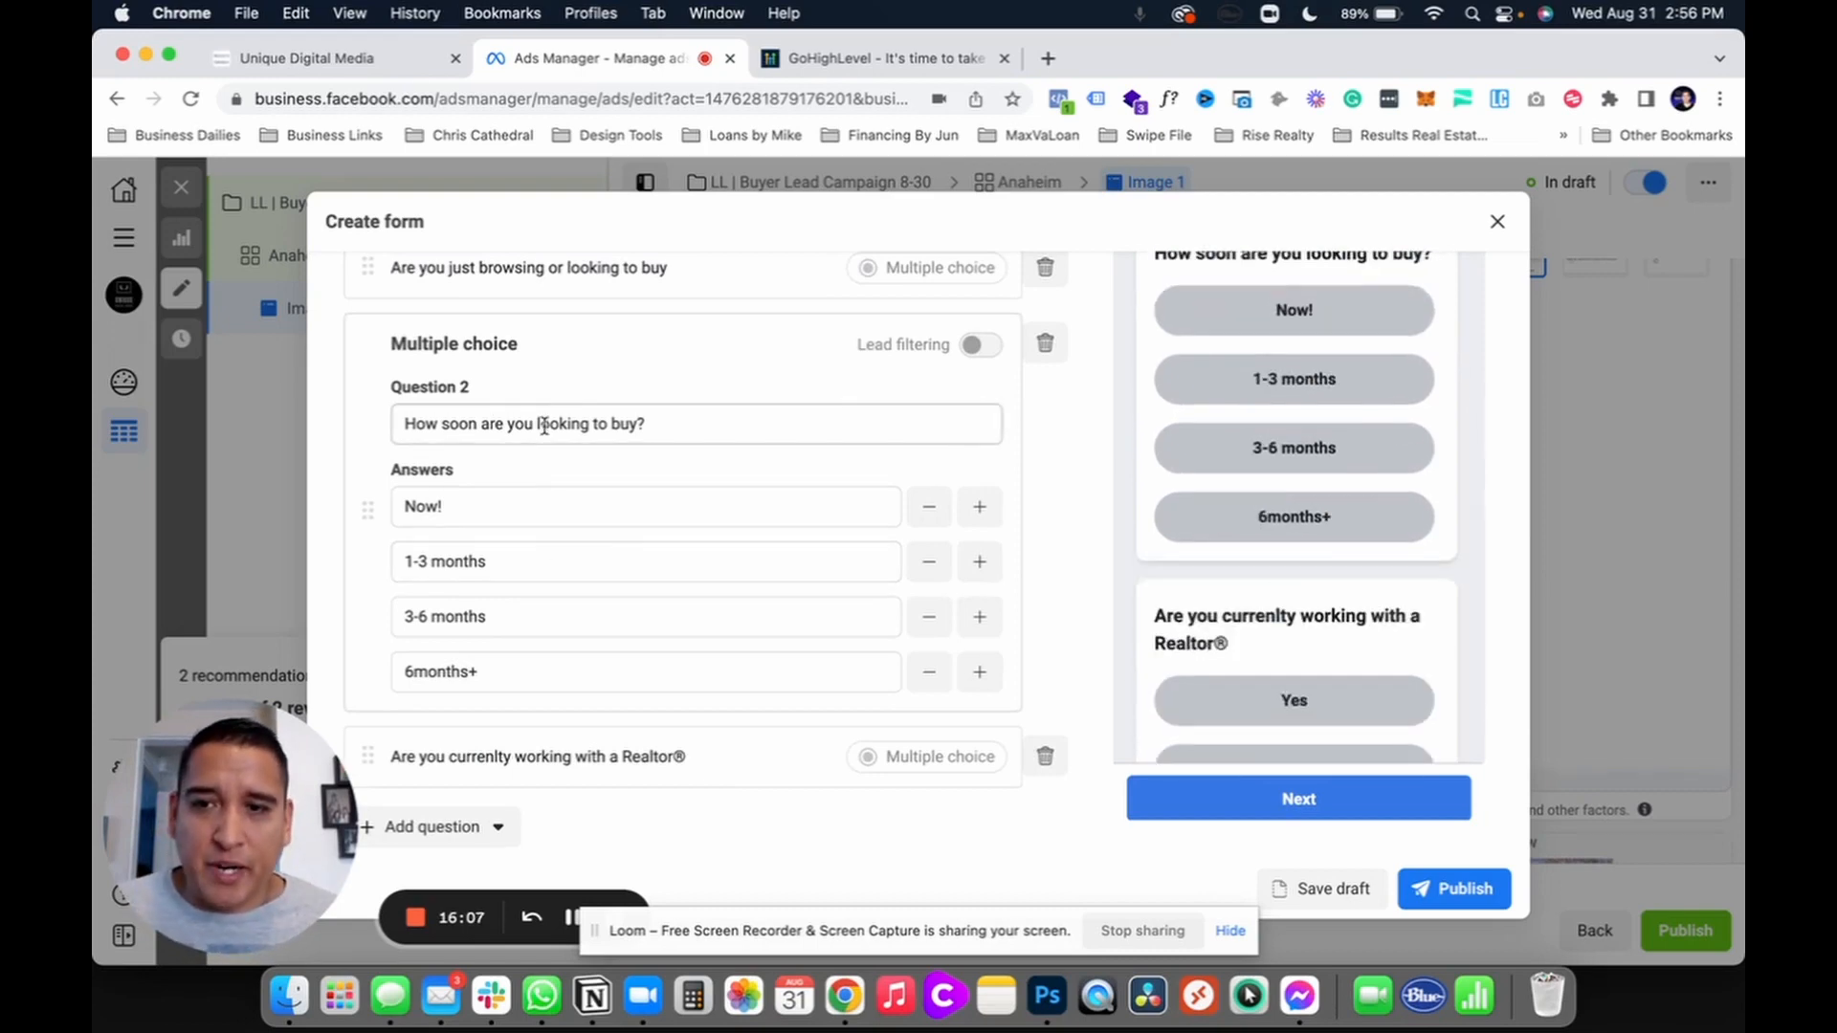
scroll(555, 450, "down", 1)
scroll(517, 732, "down", 3)
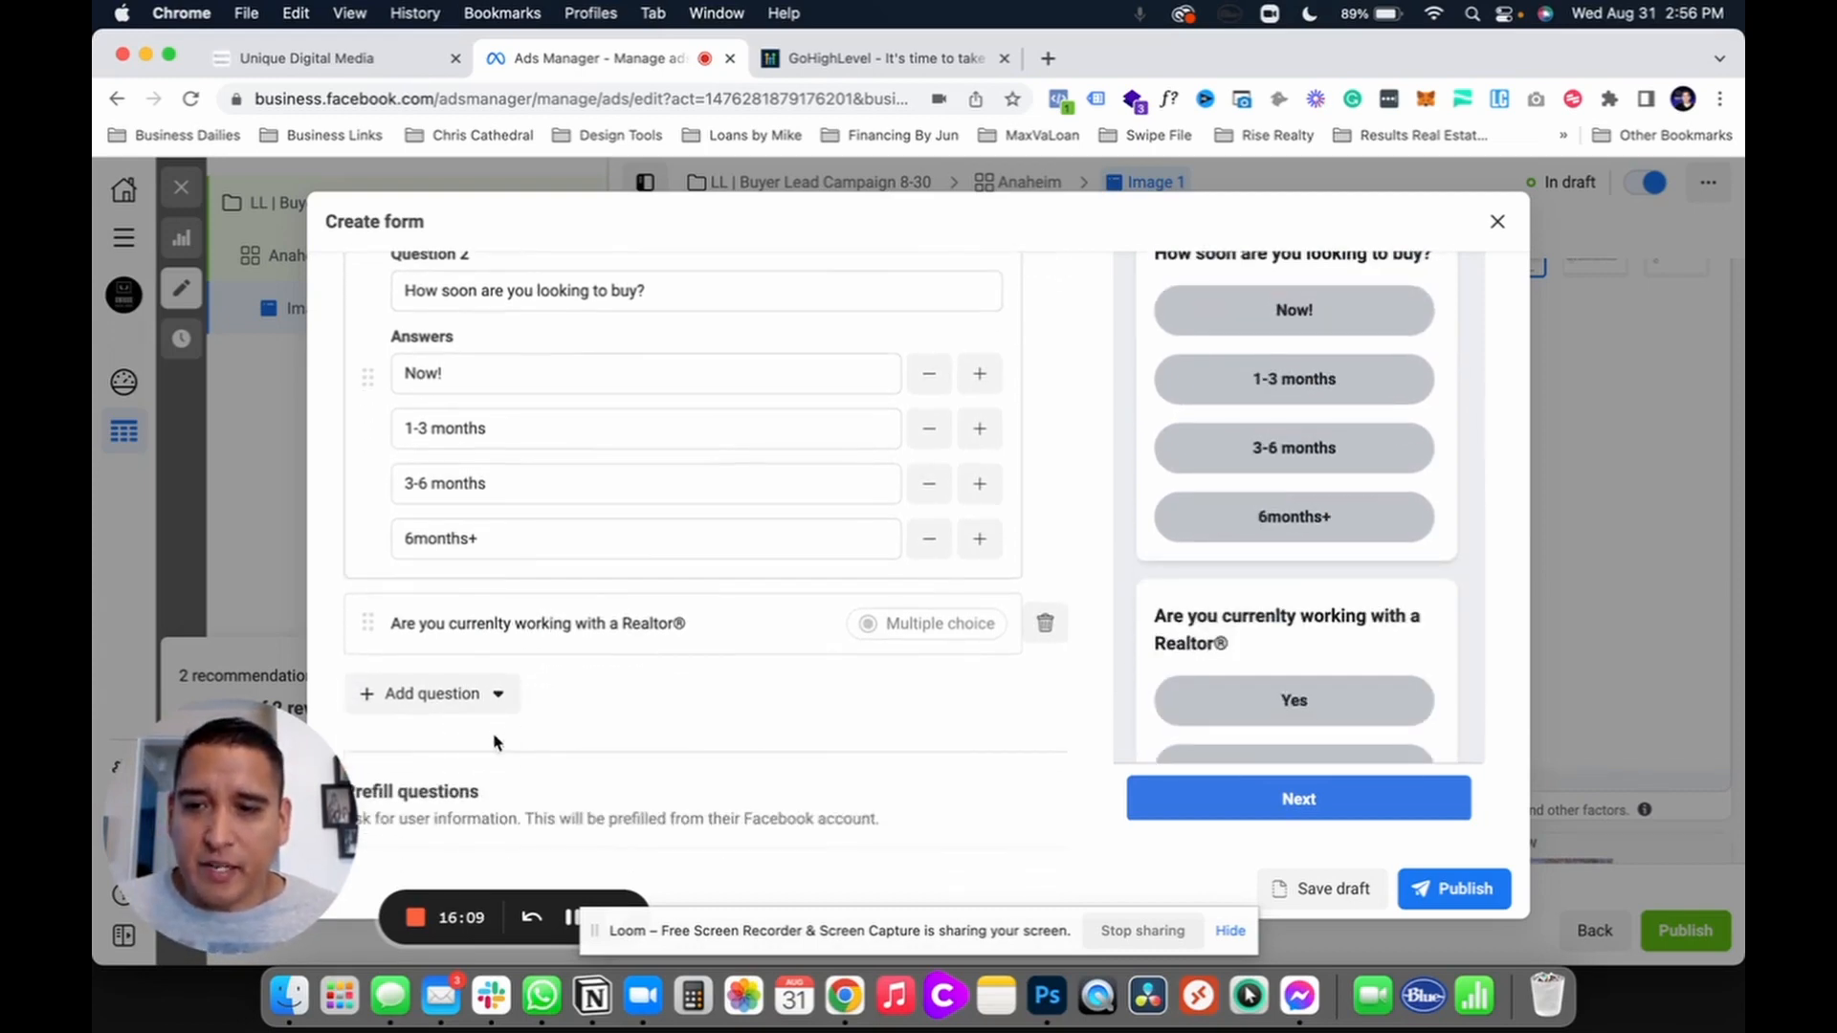
left_click(475, 701)
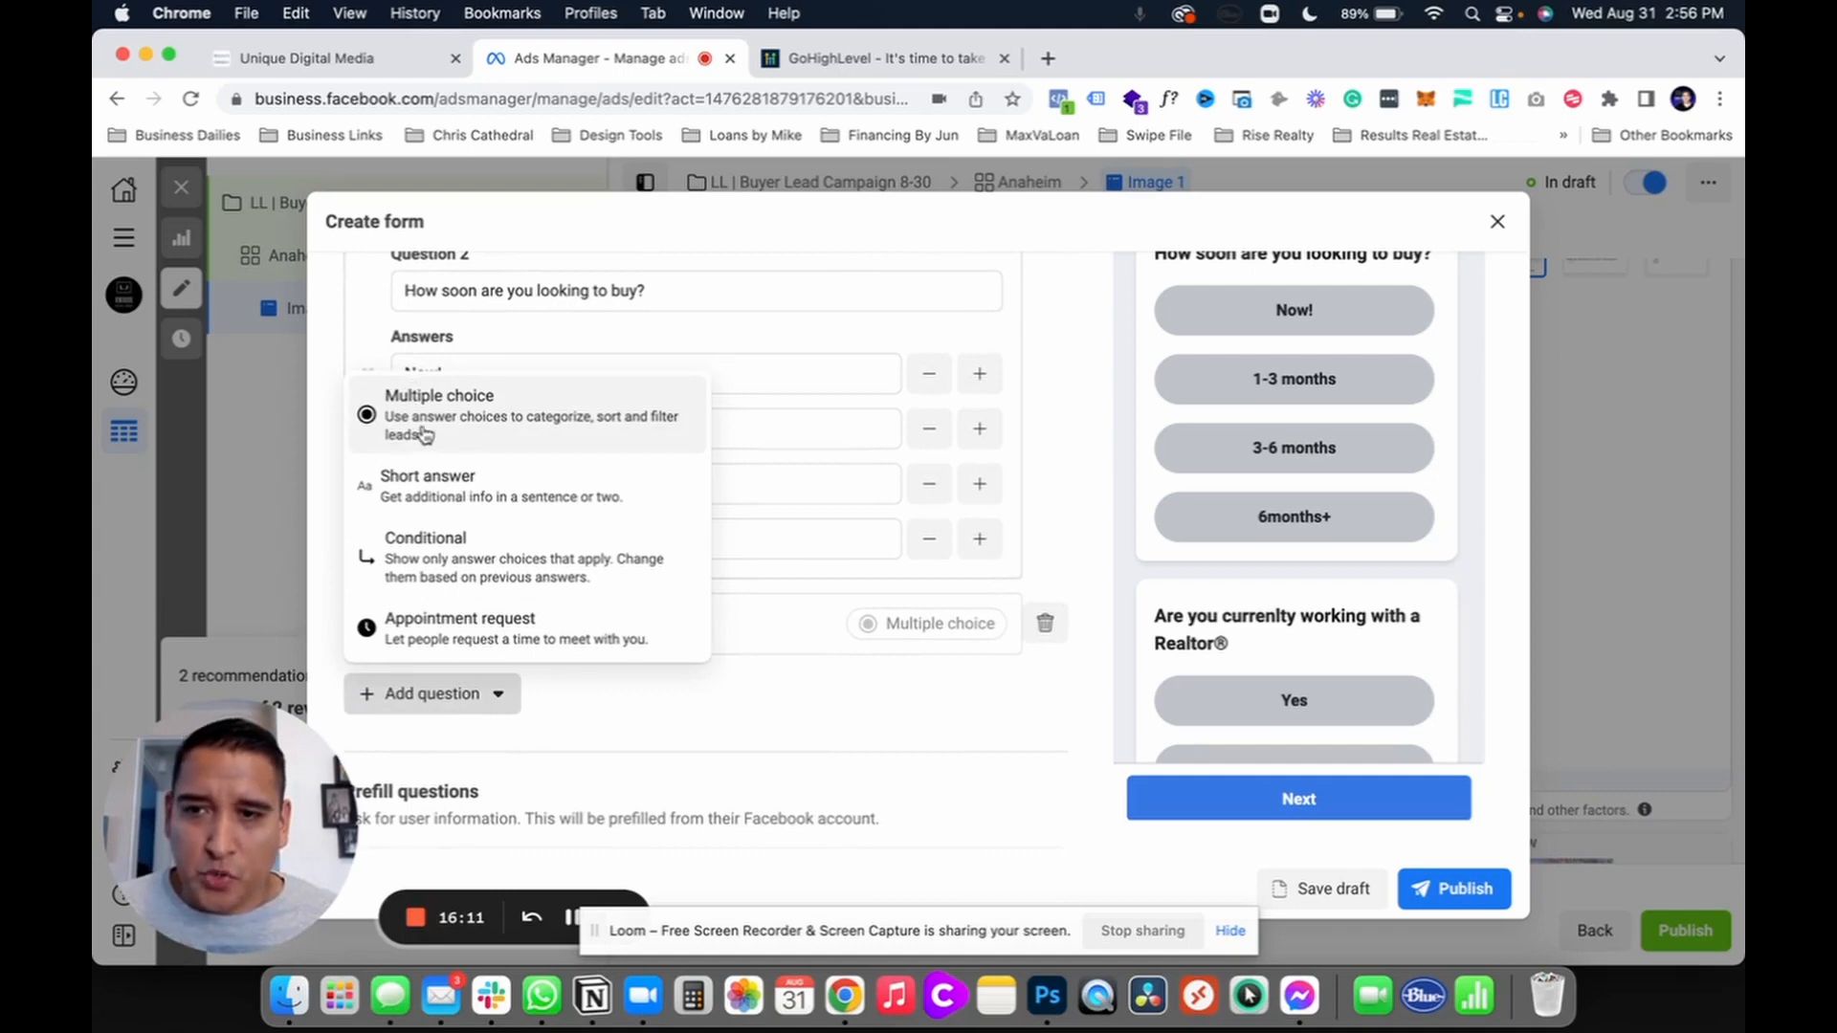
scroll(697, 636, "down", 7)
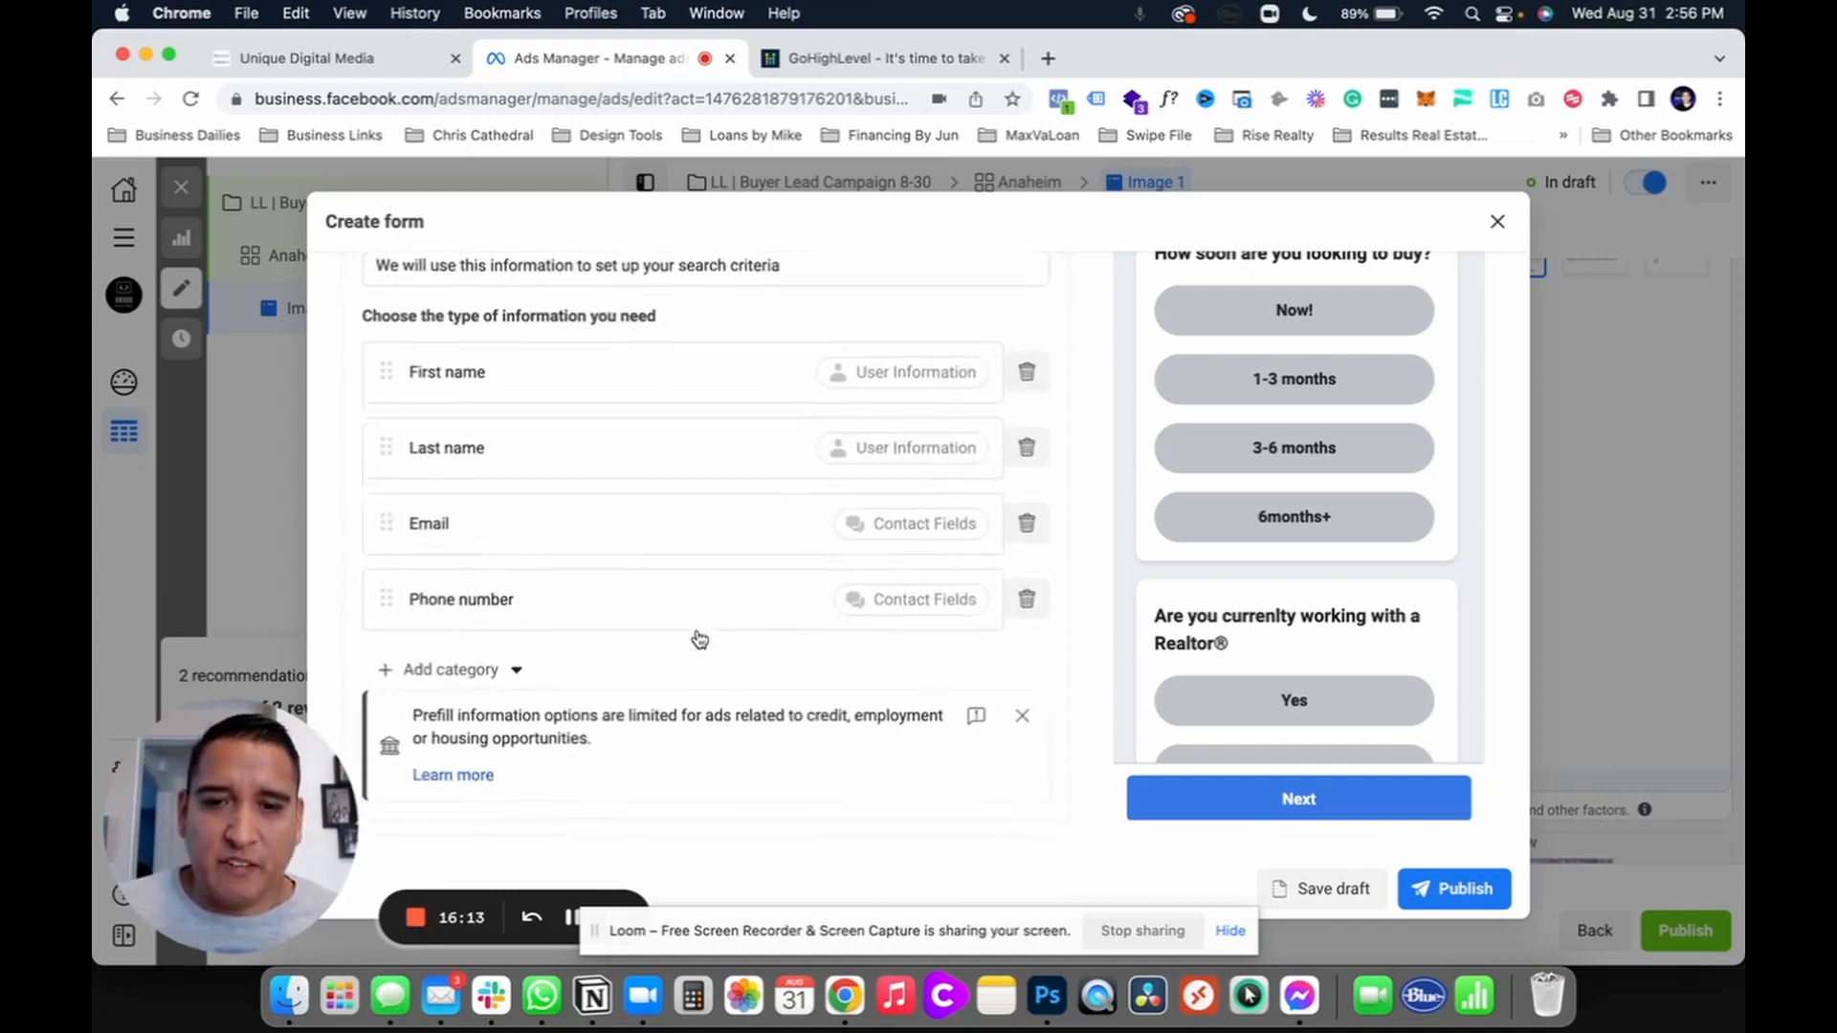
scroll(450, 449, "up", 5)
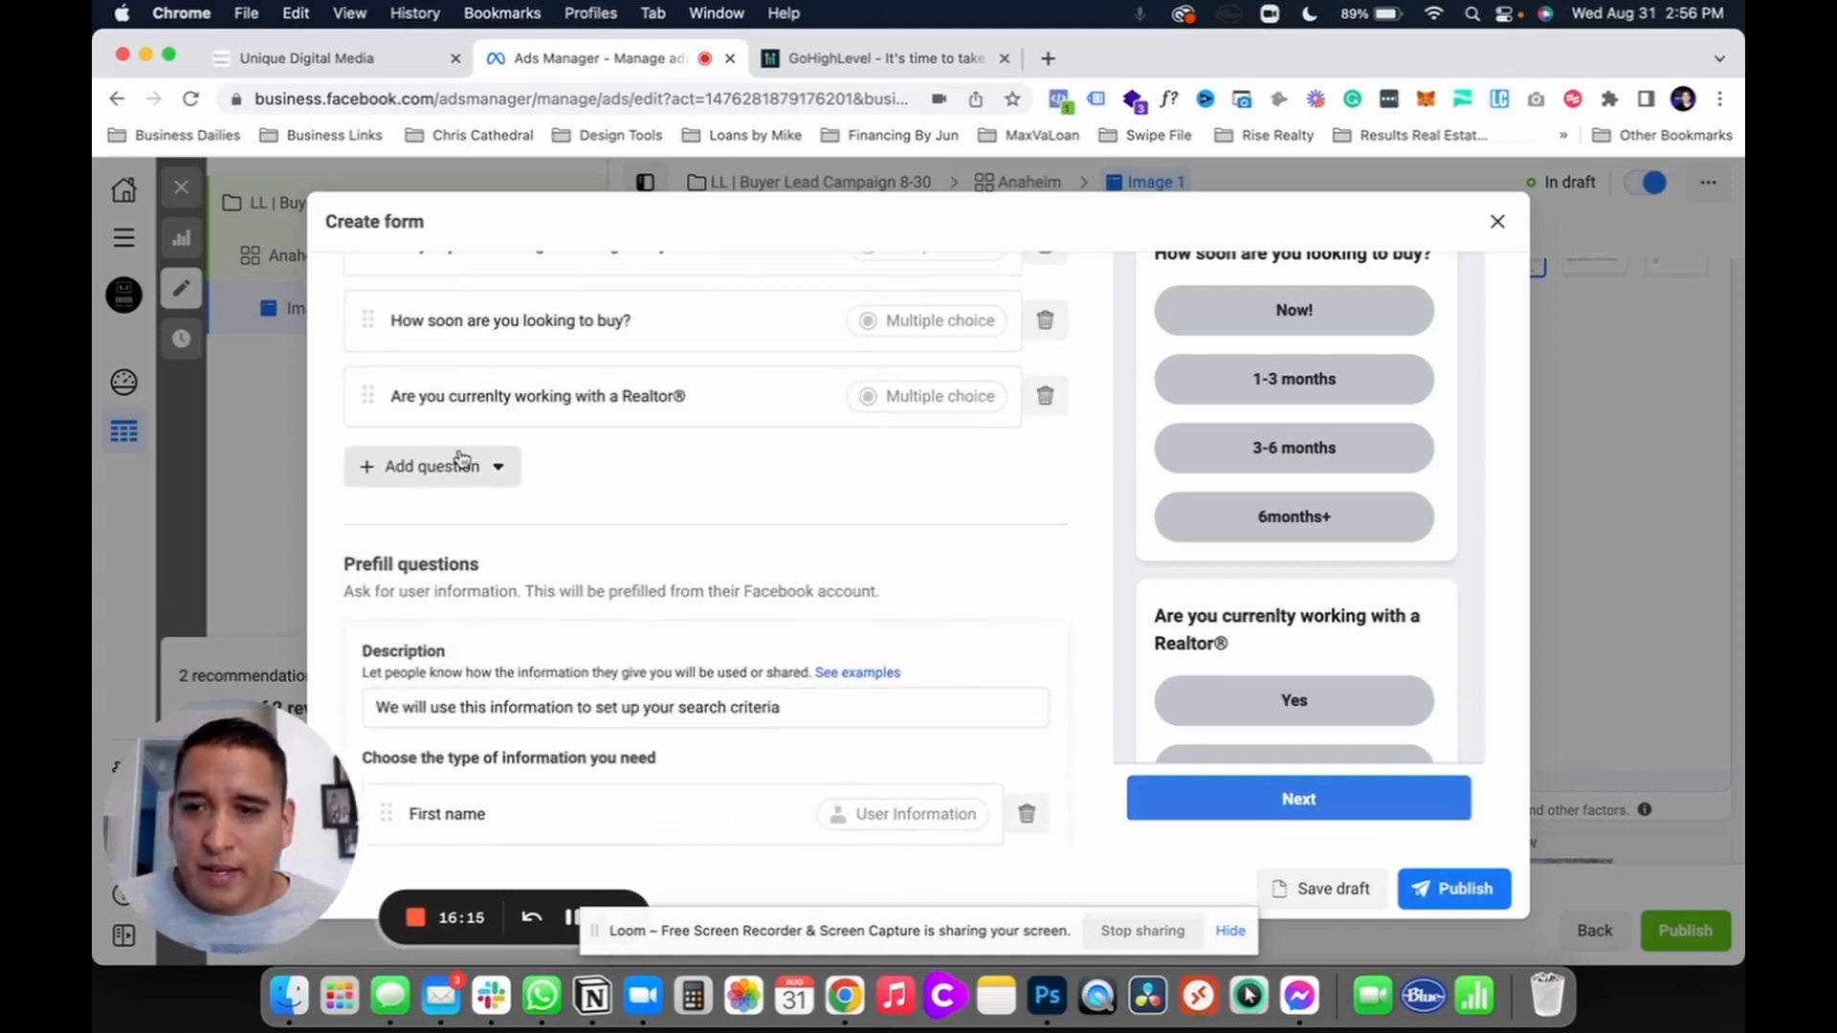
scroll(583, 612, "up", 3)
scroll(1256, 535, "down", 2)
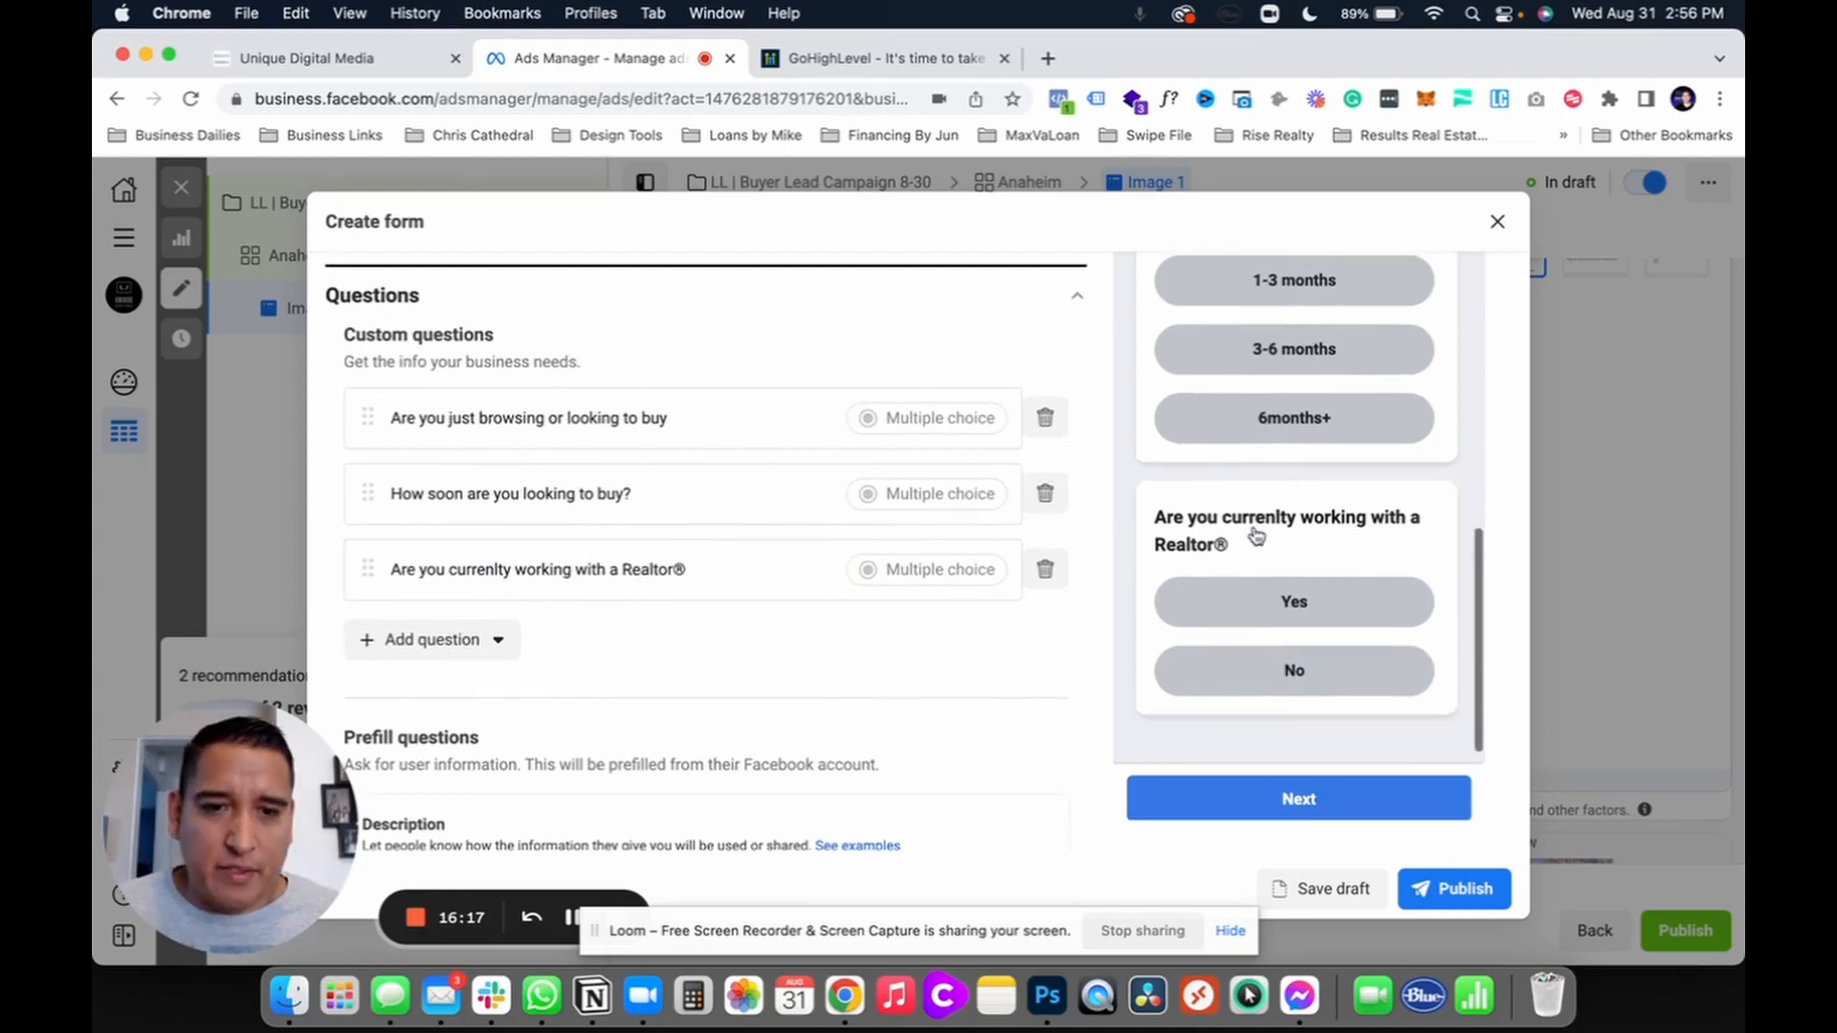
scroll(813, 617, "down", 5)
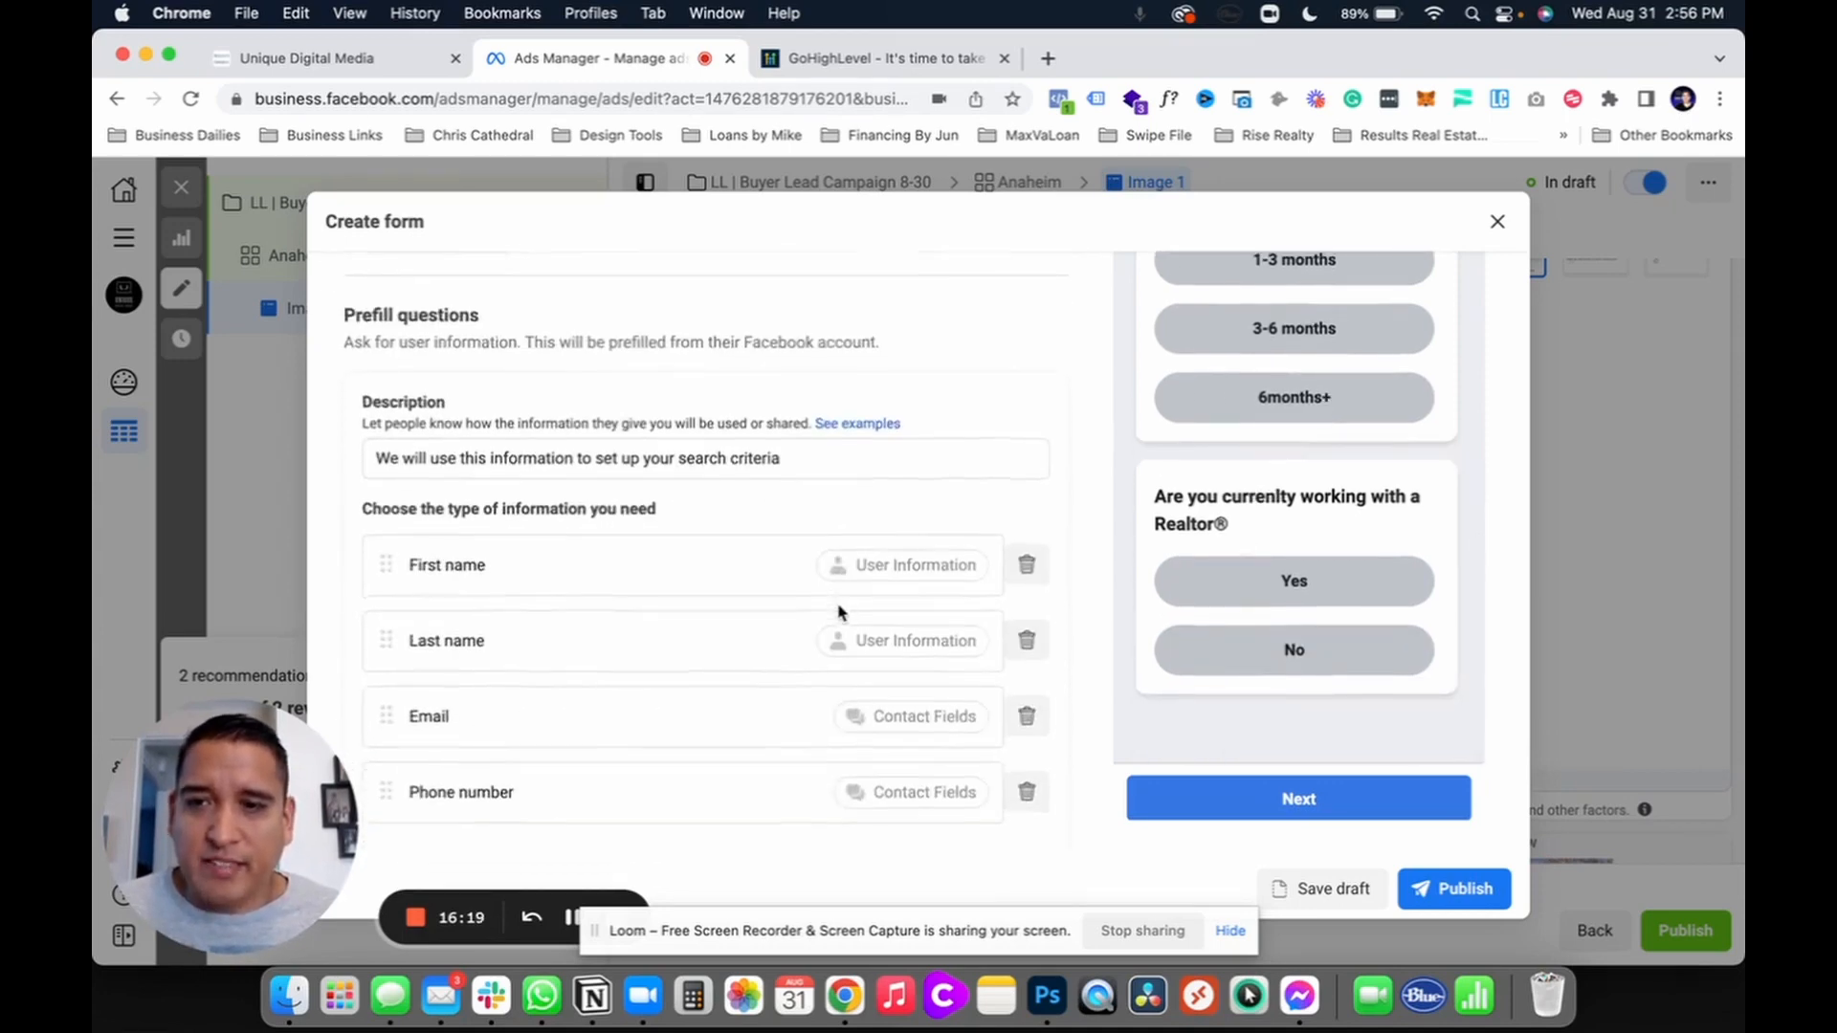
Step: Check the prefill description text and dismiss the prefill information limits notice
left_click(798, 398)
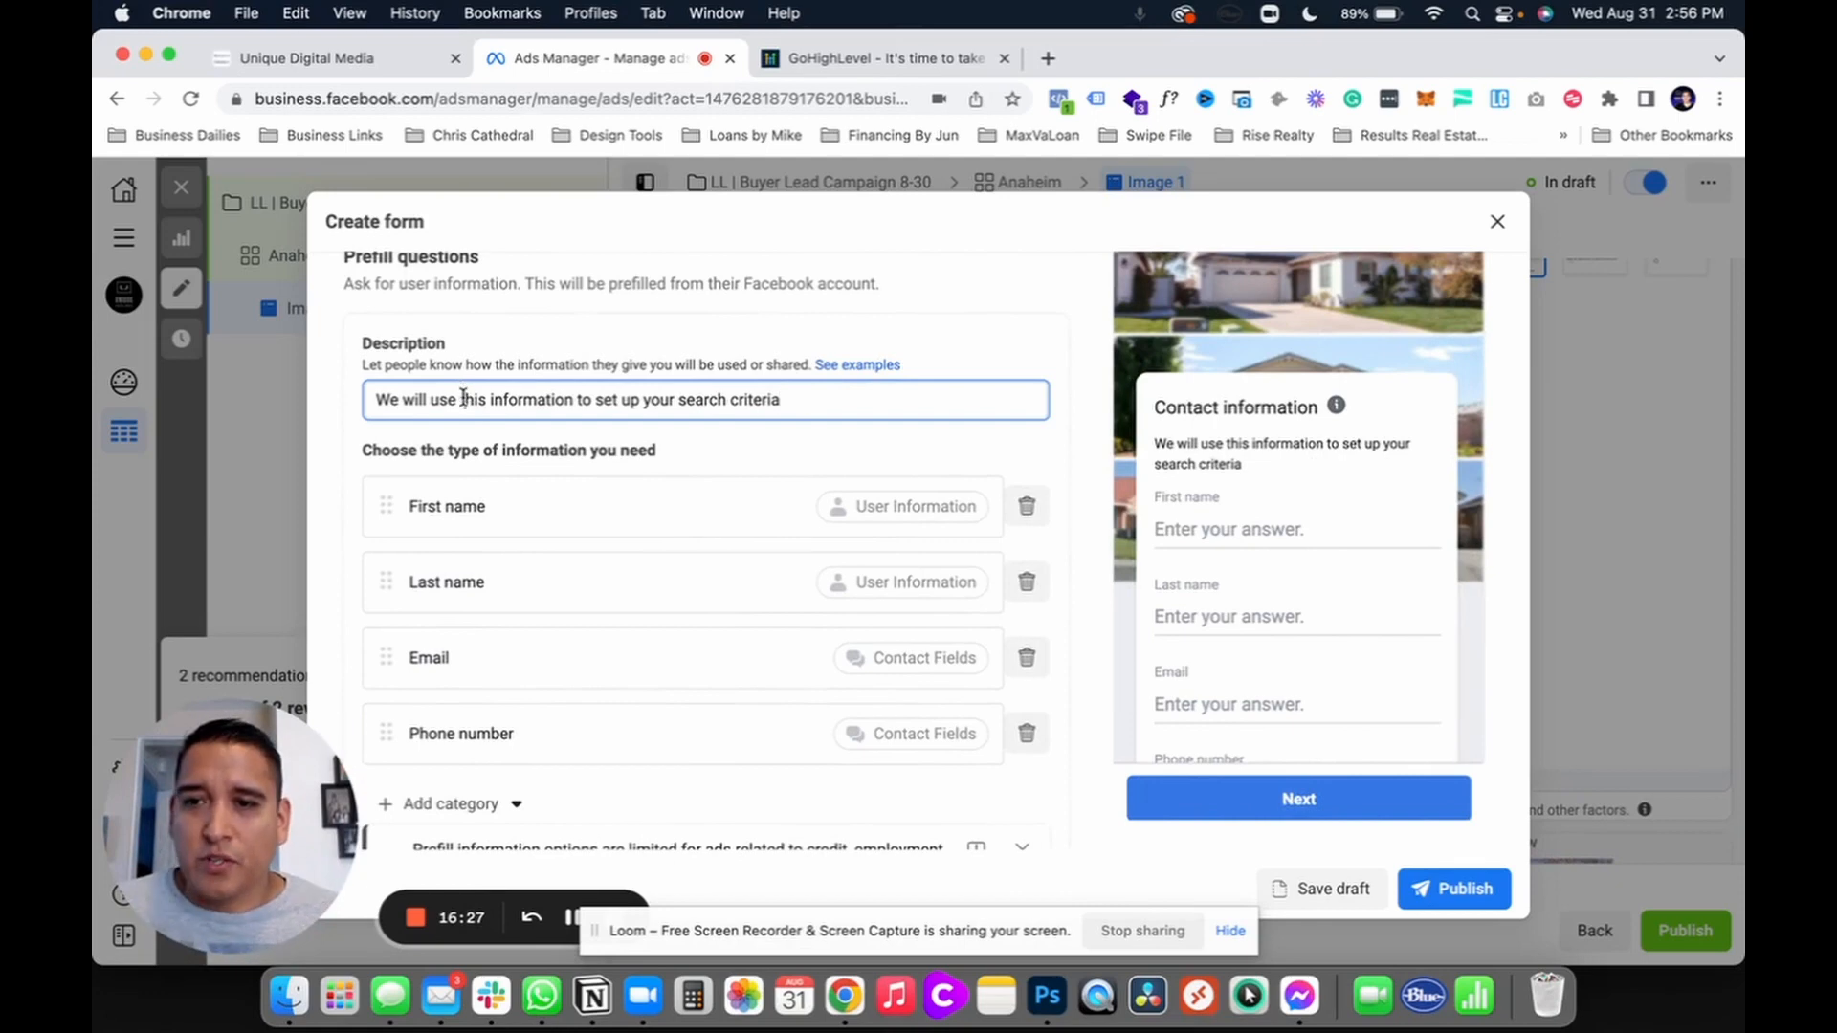
left_click_drag(374, 399, 717, 433)
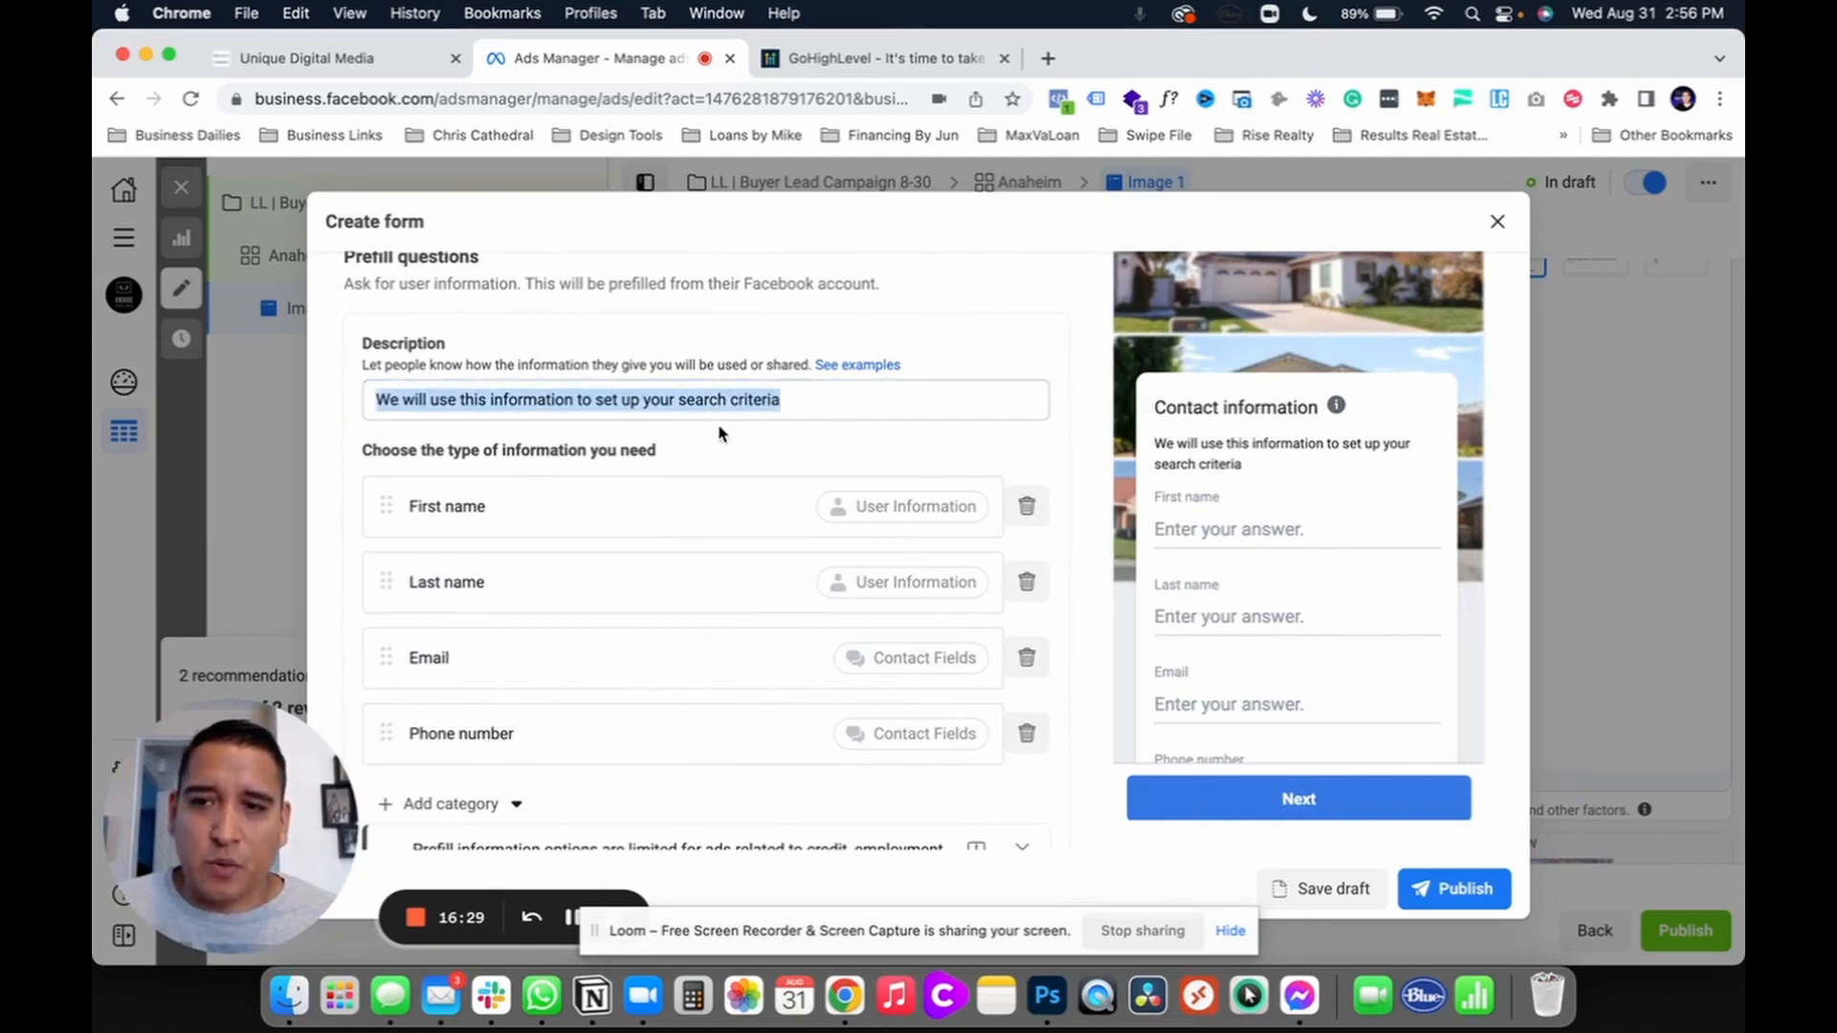
left_click(770, 414)
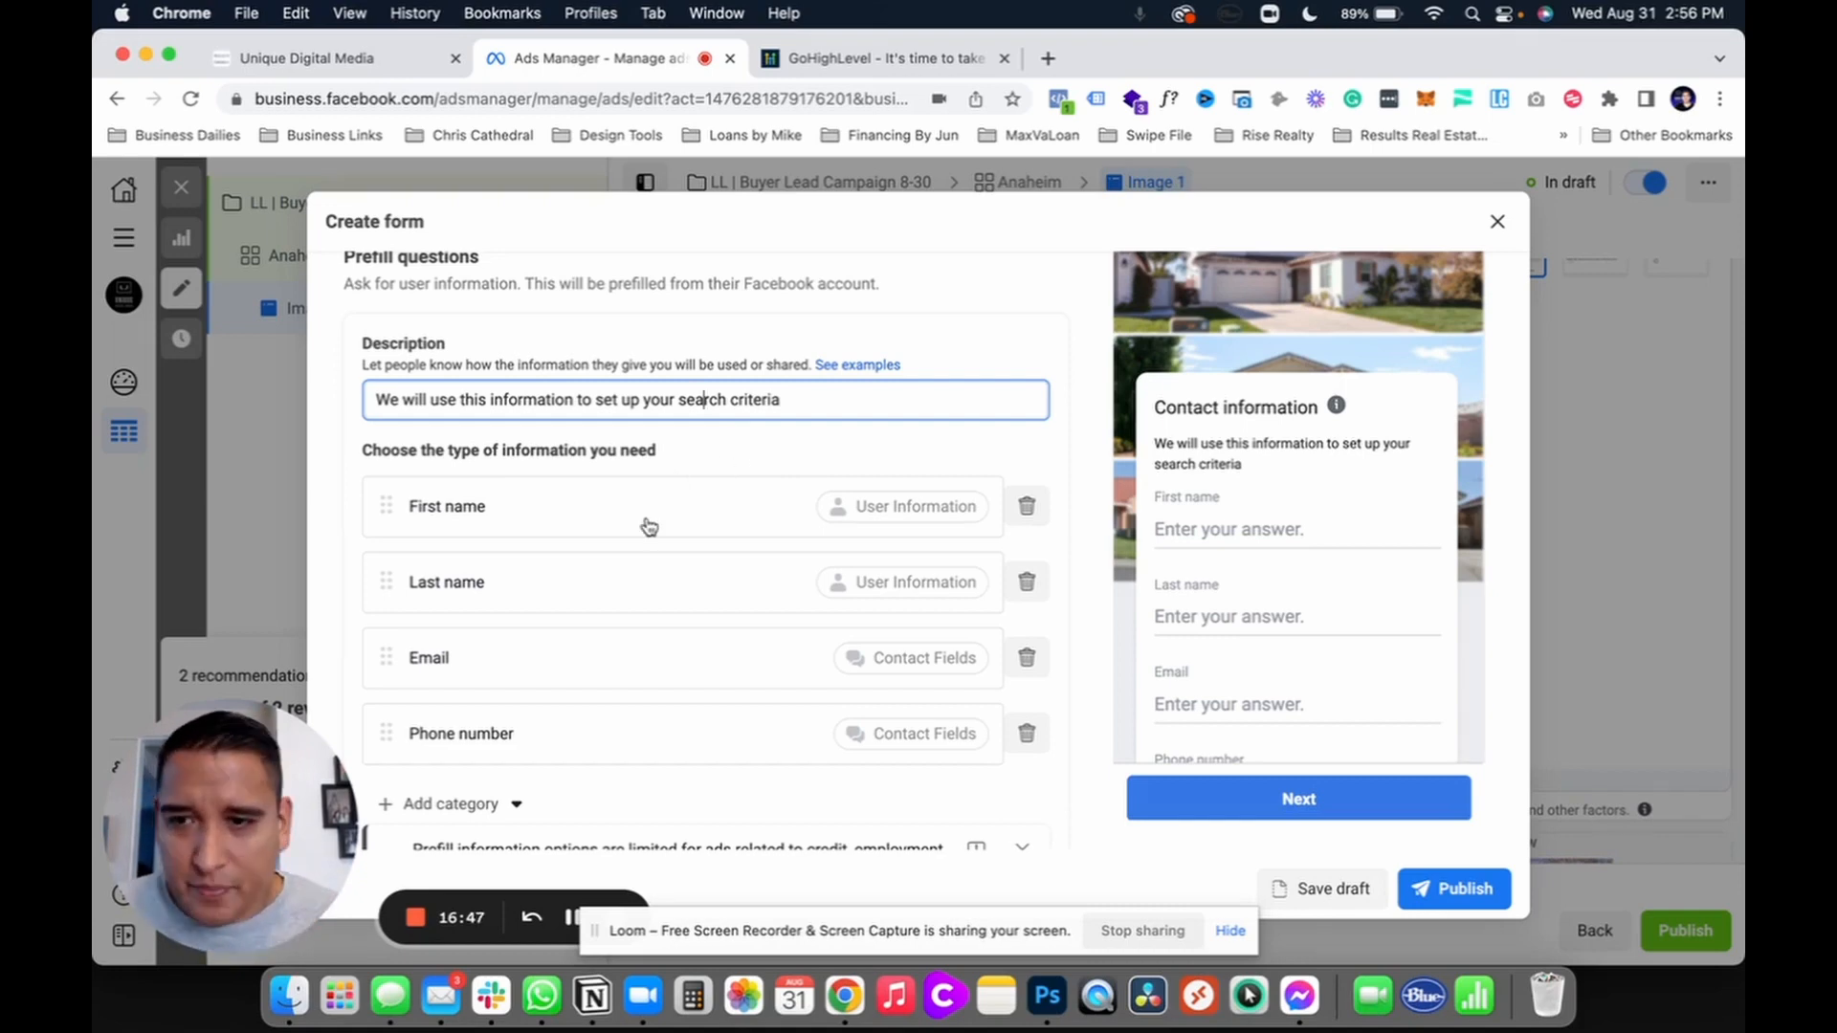
scroll(650, 543, "down", 1)
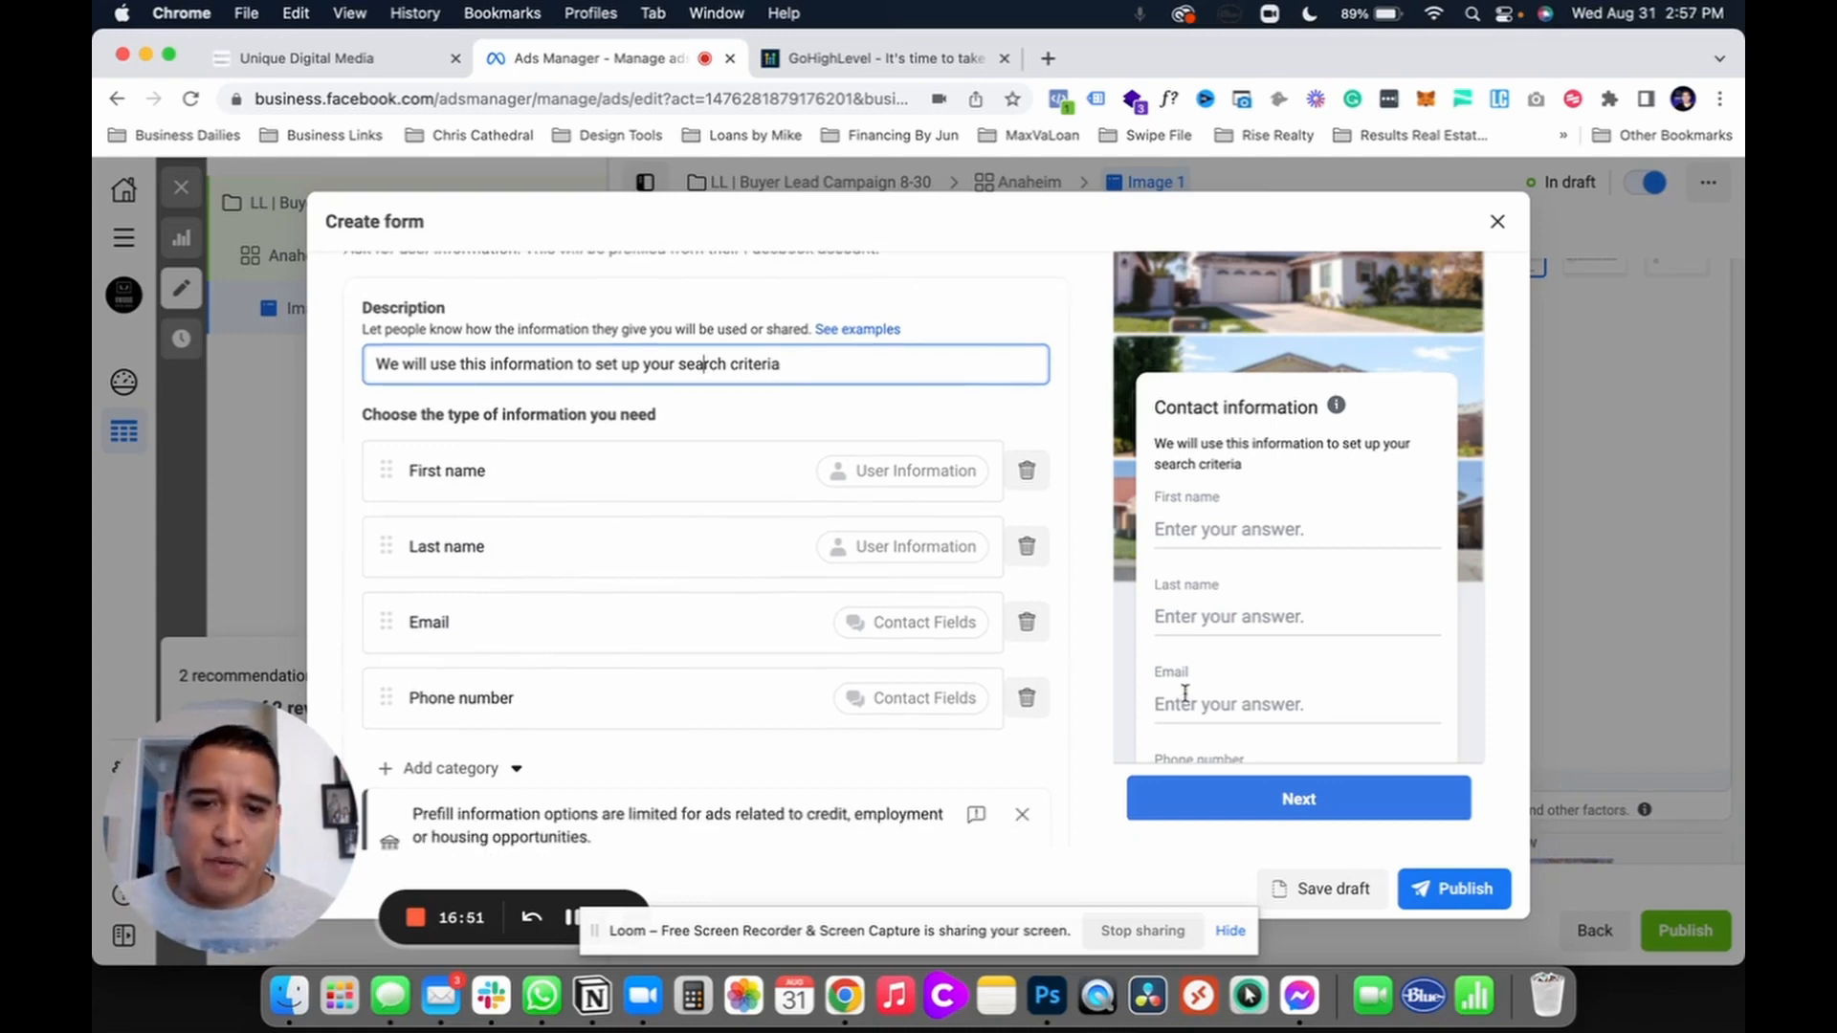
scroll(1184, 608, "up", 1)
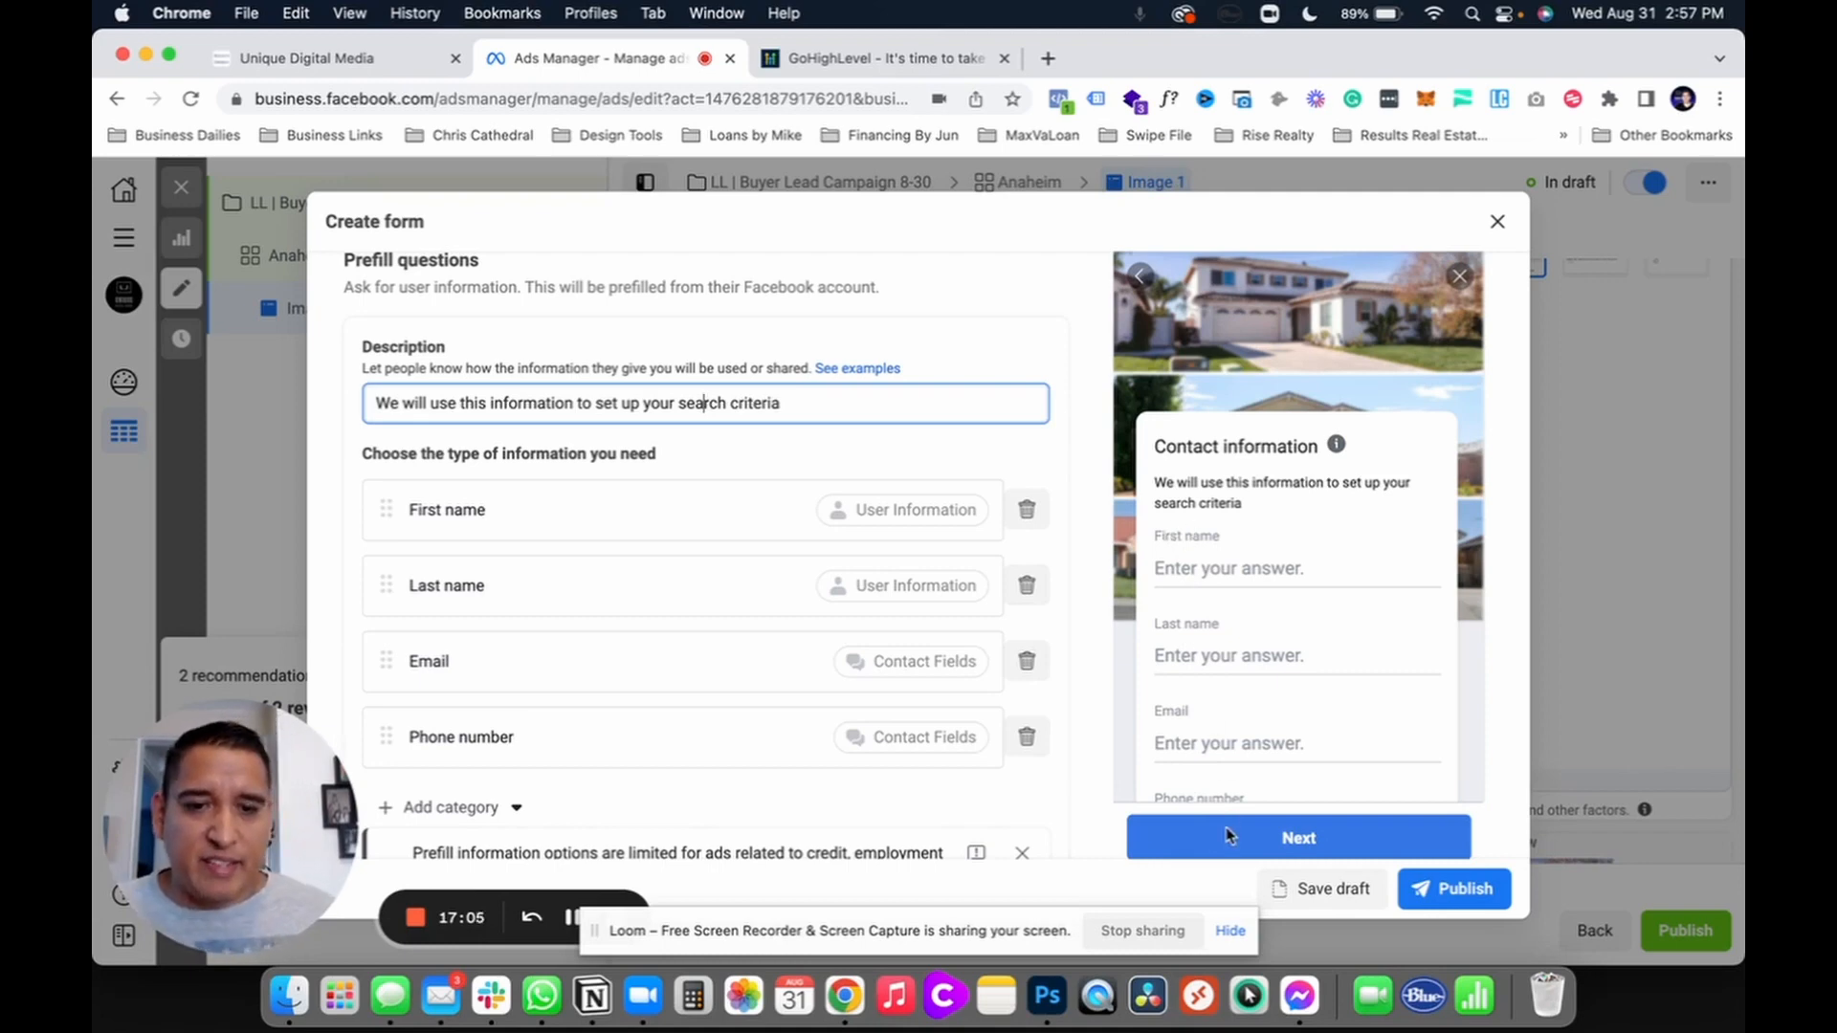
scroll(1016, 755, "down", 2)
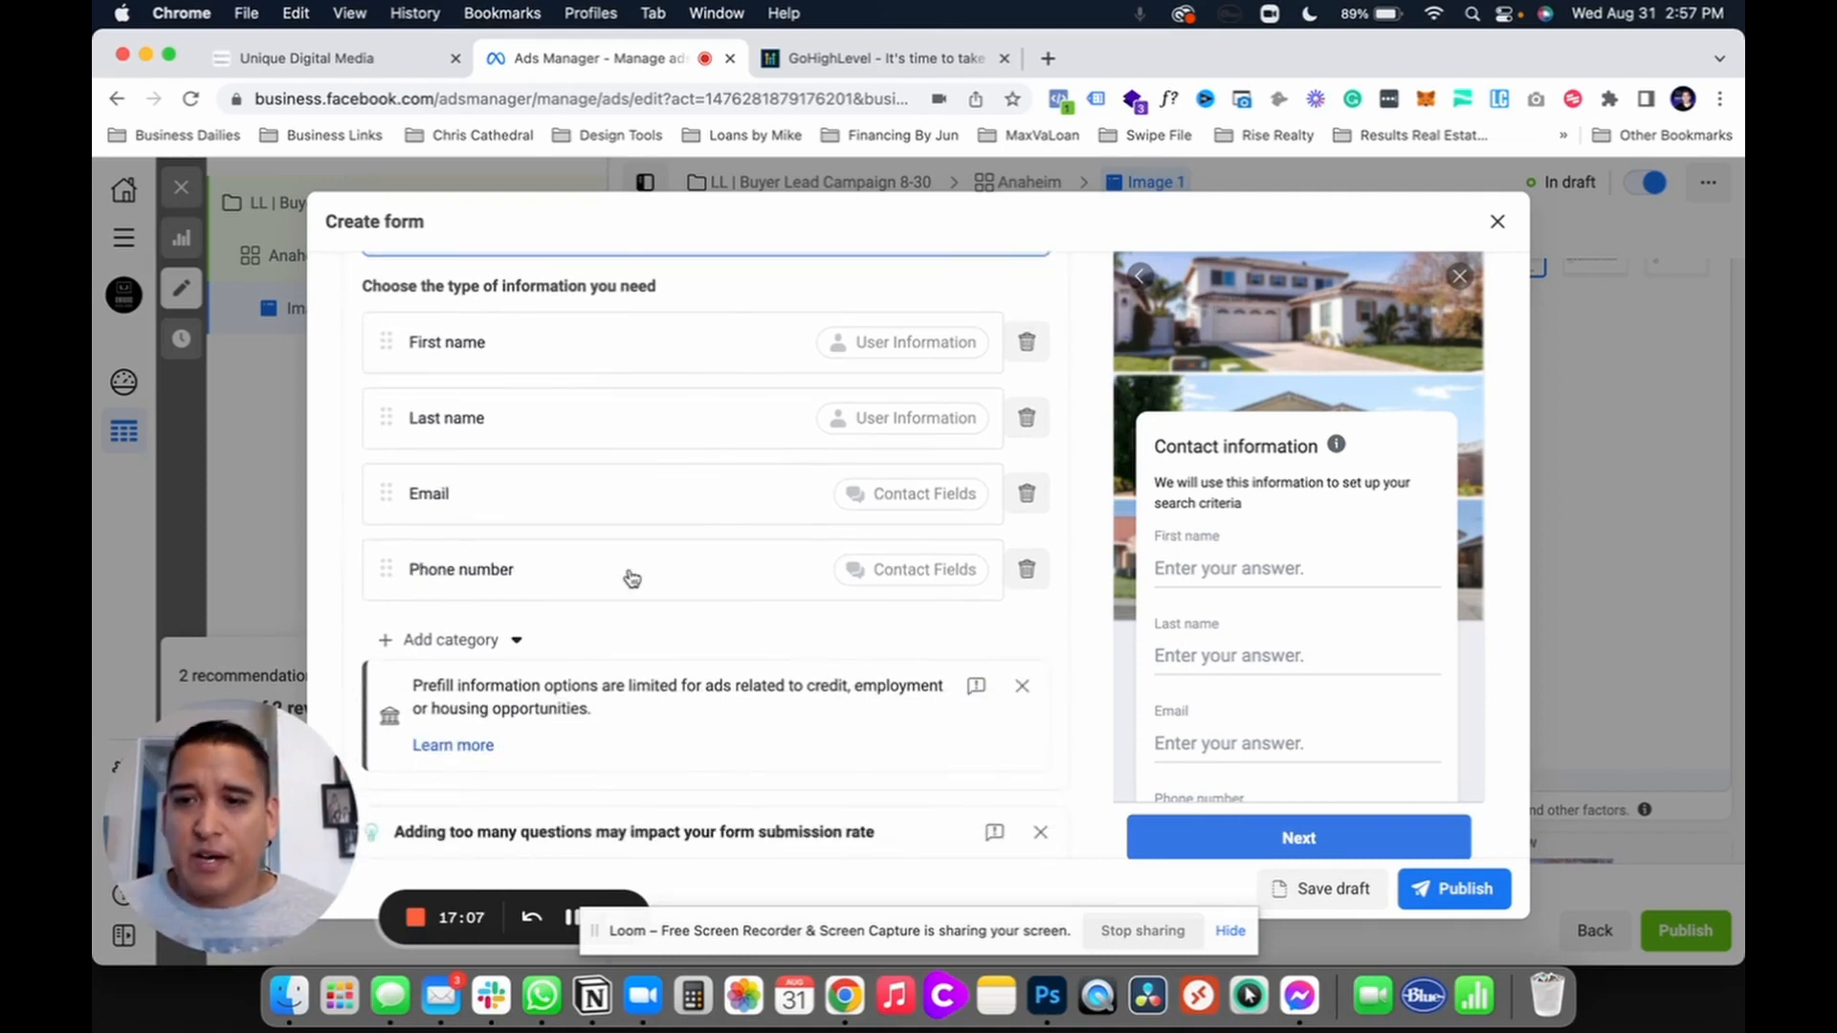
scroll(785, 623, "down", 2)
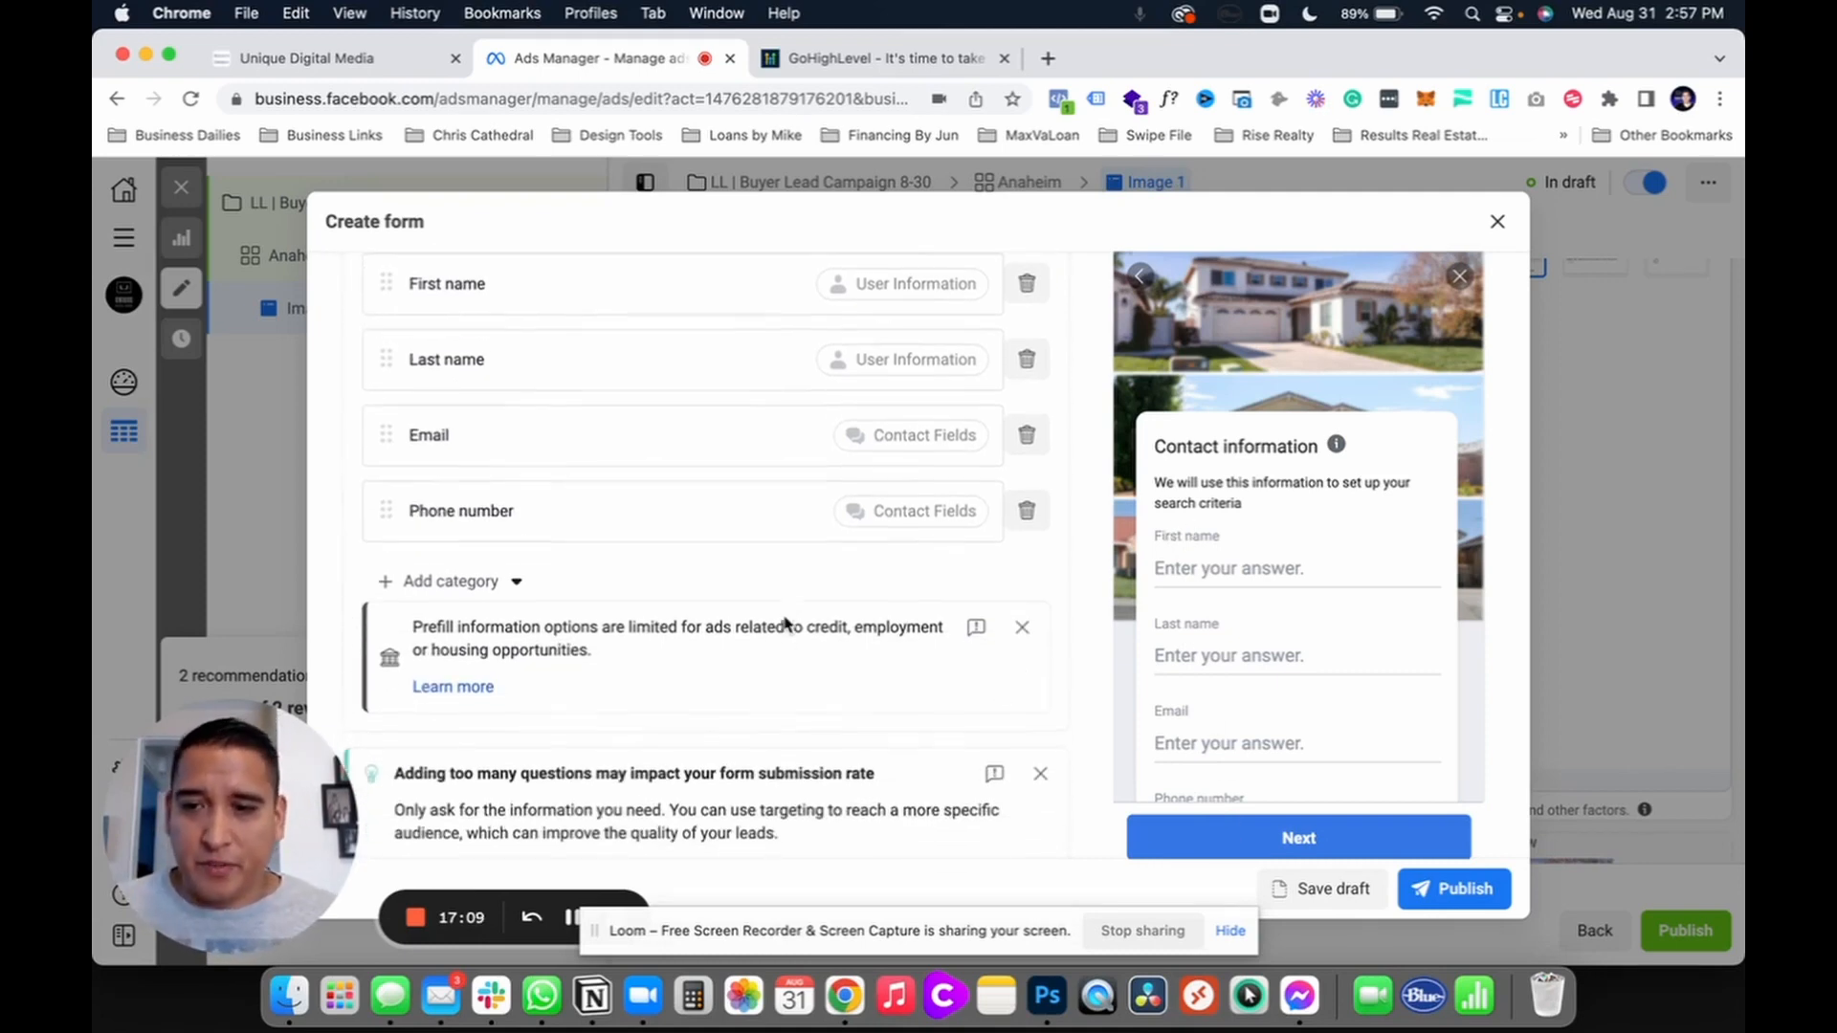
left_click(1022, 611)
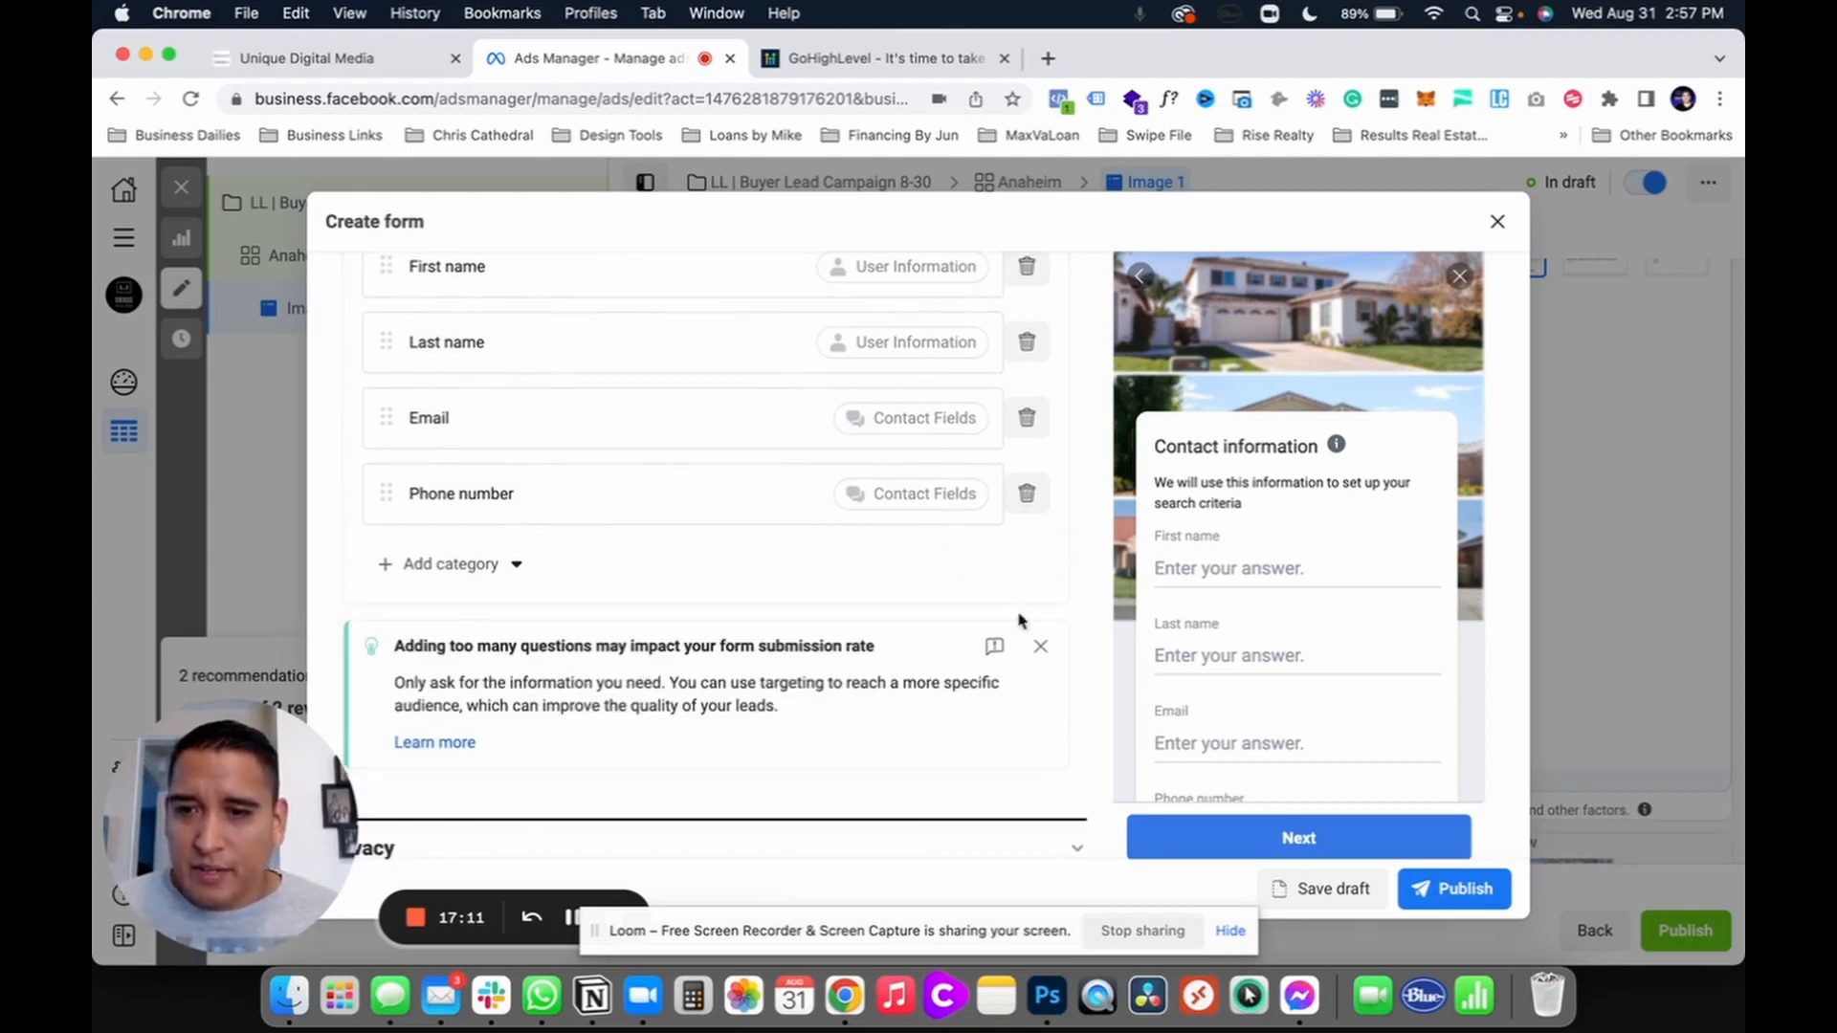
Step: Dismiss the 'Adding too many questions' tip below the four prefilled contact fields
scroll(834, 632, "up", 10)
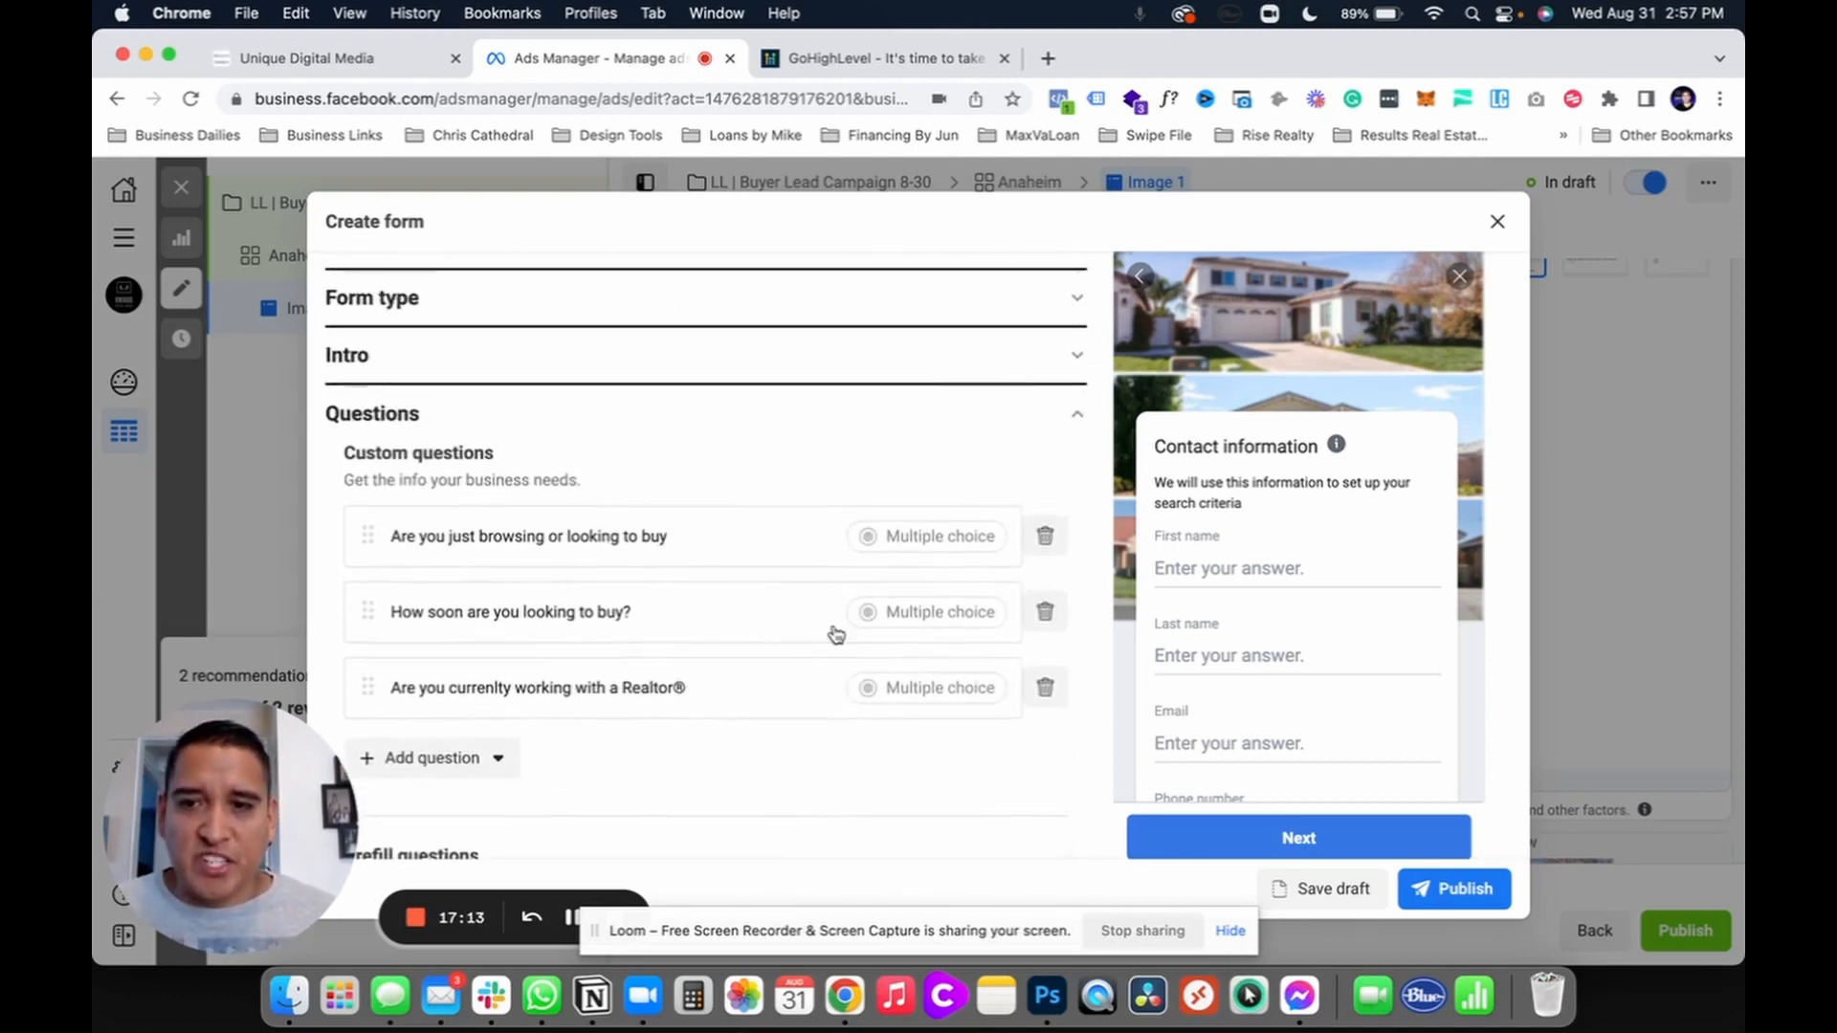
scroll(656, 698, "down", 2)
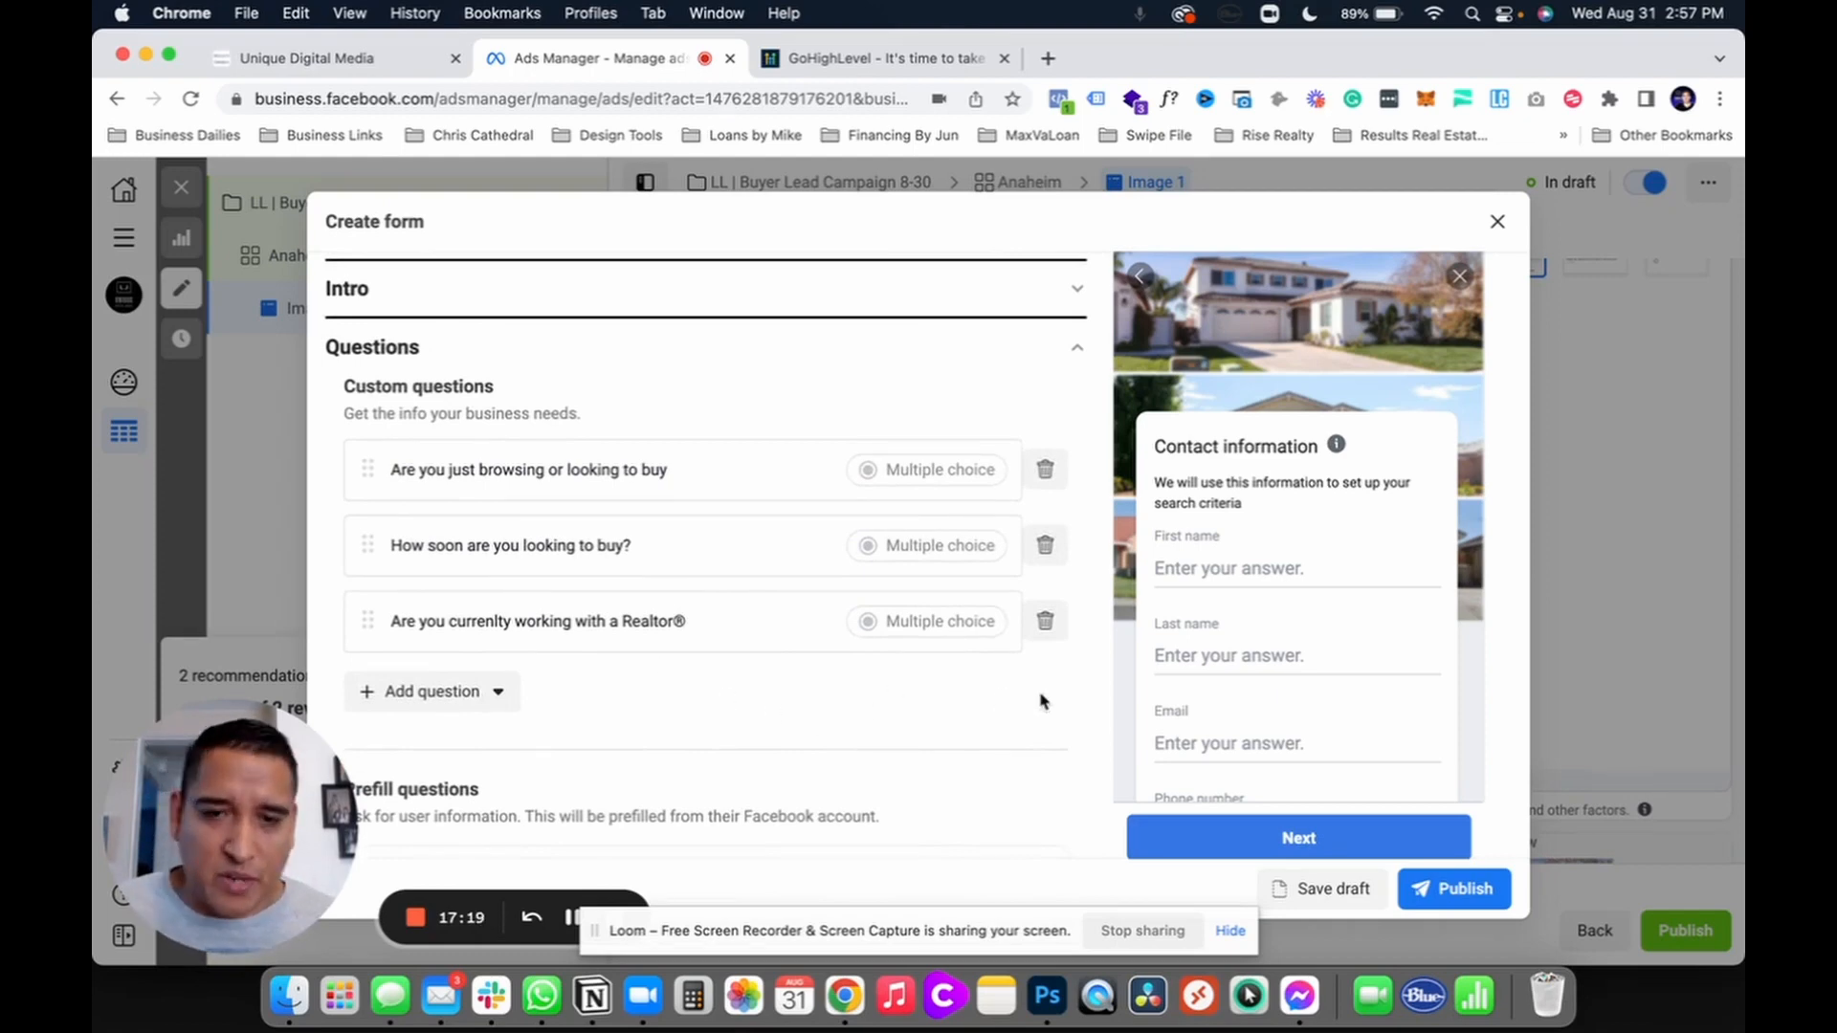
scroll(1042, 701, "down", 2)
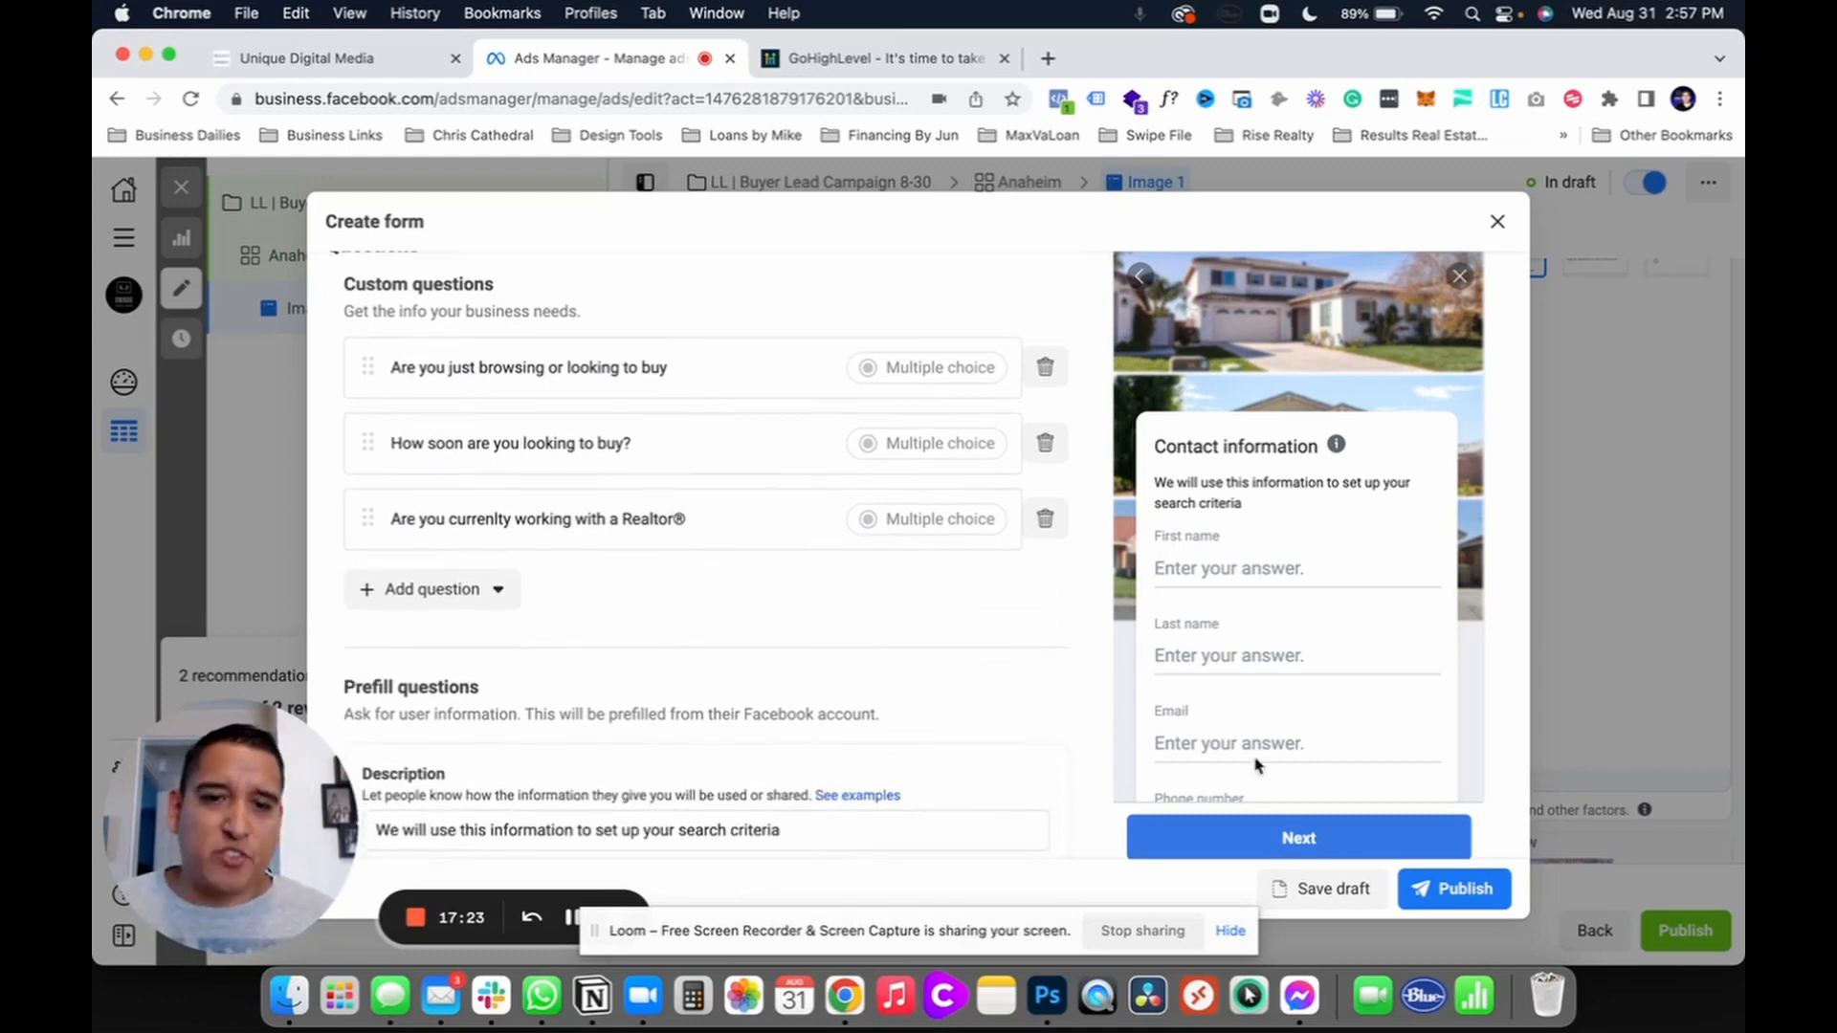
scroll(1088, 694, "down", 1)
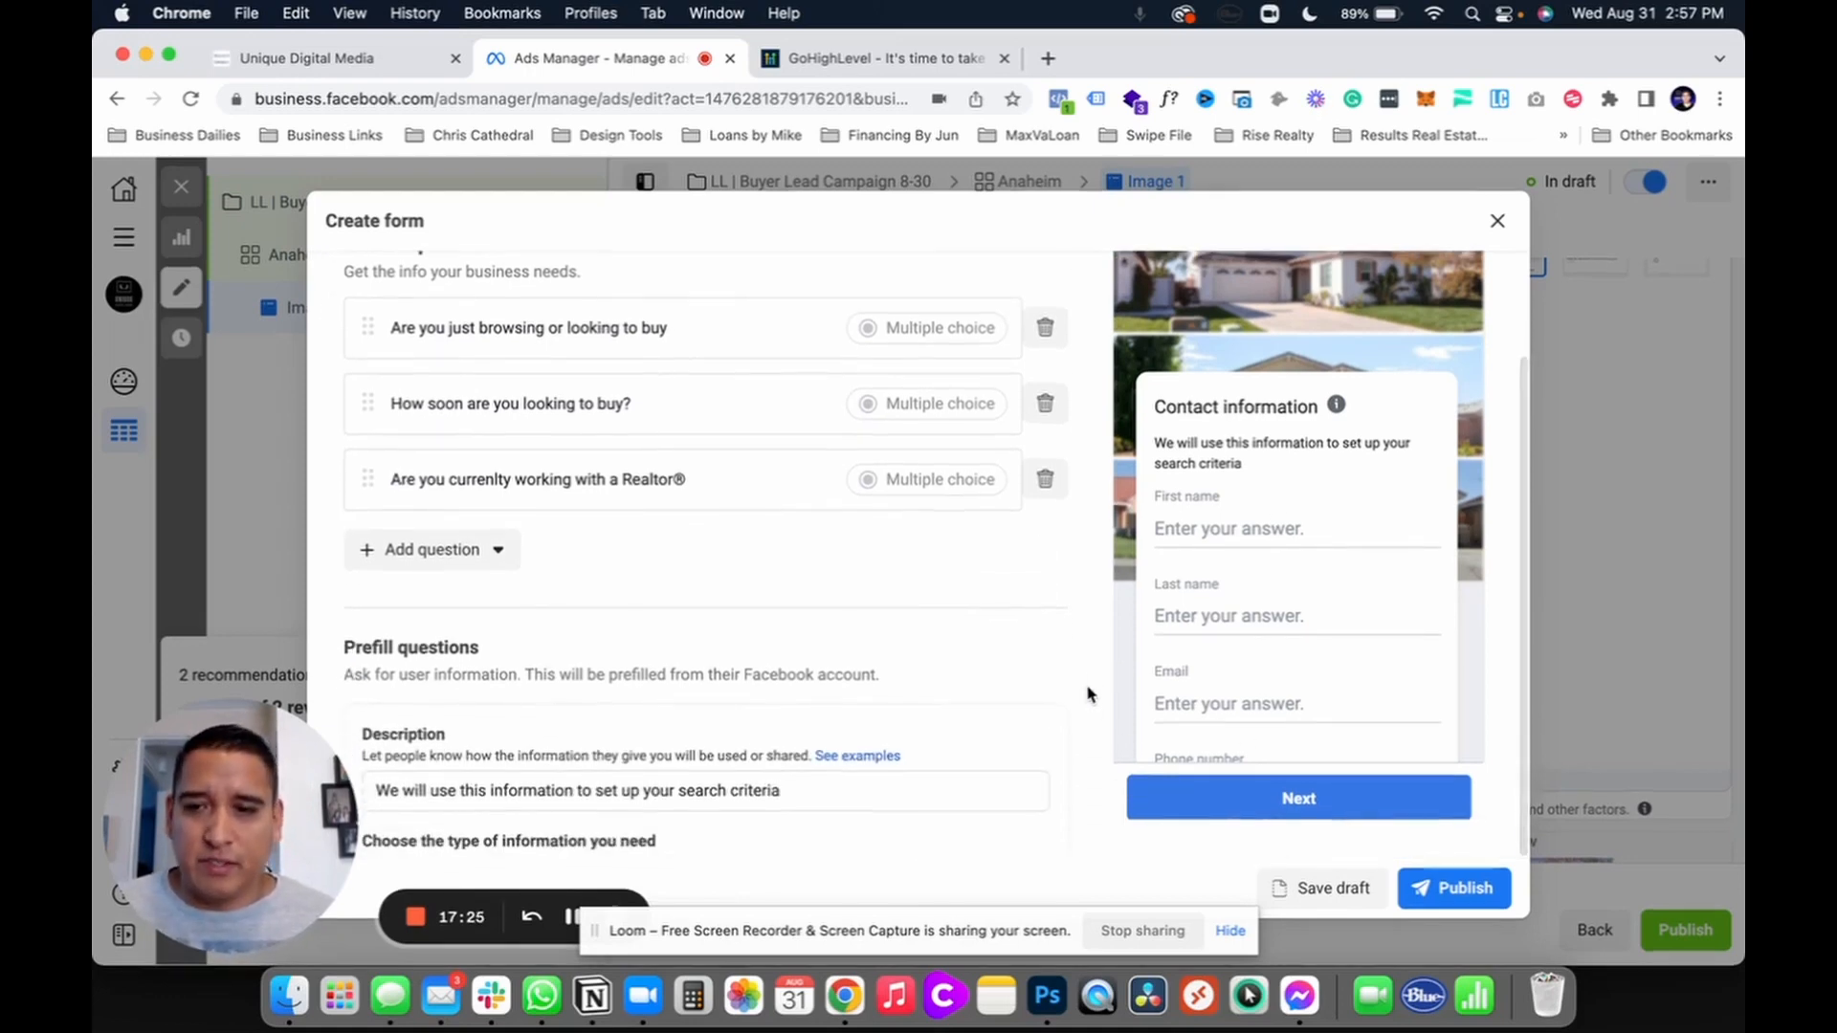
scroll(1028, 682, "down", 1)
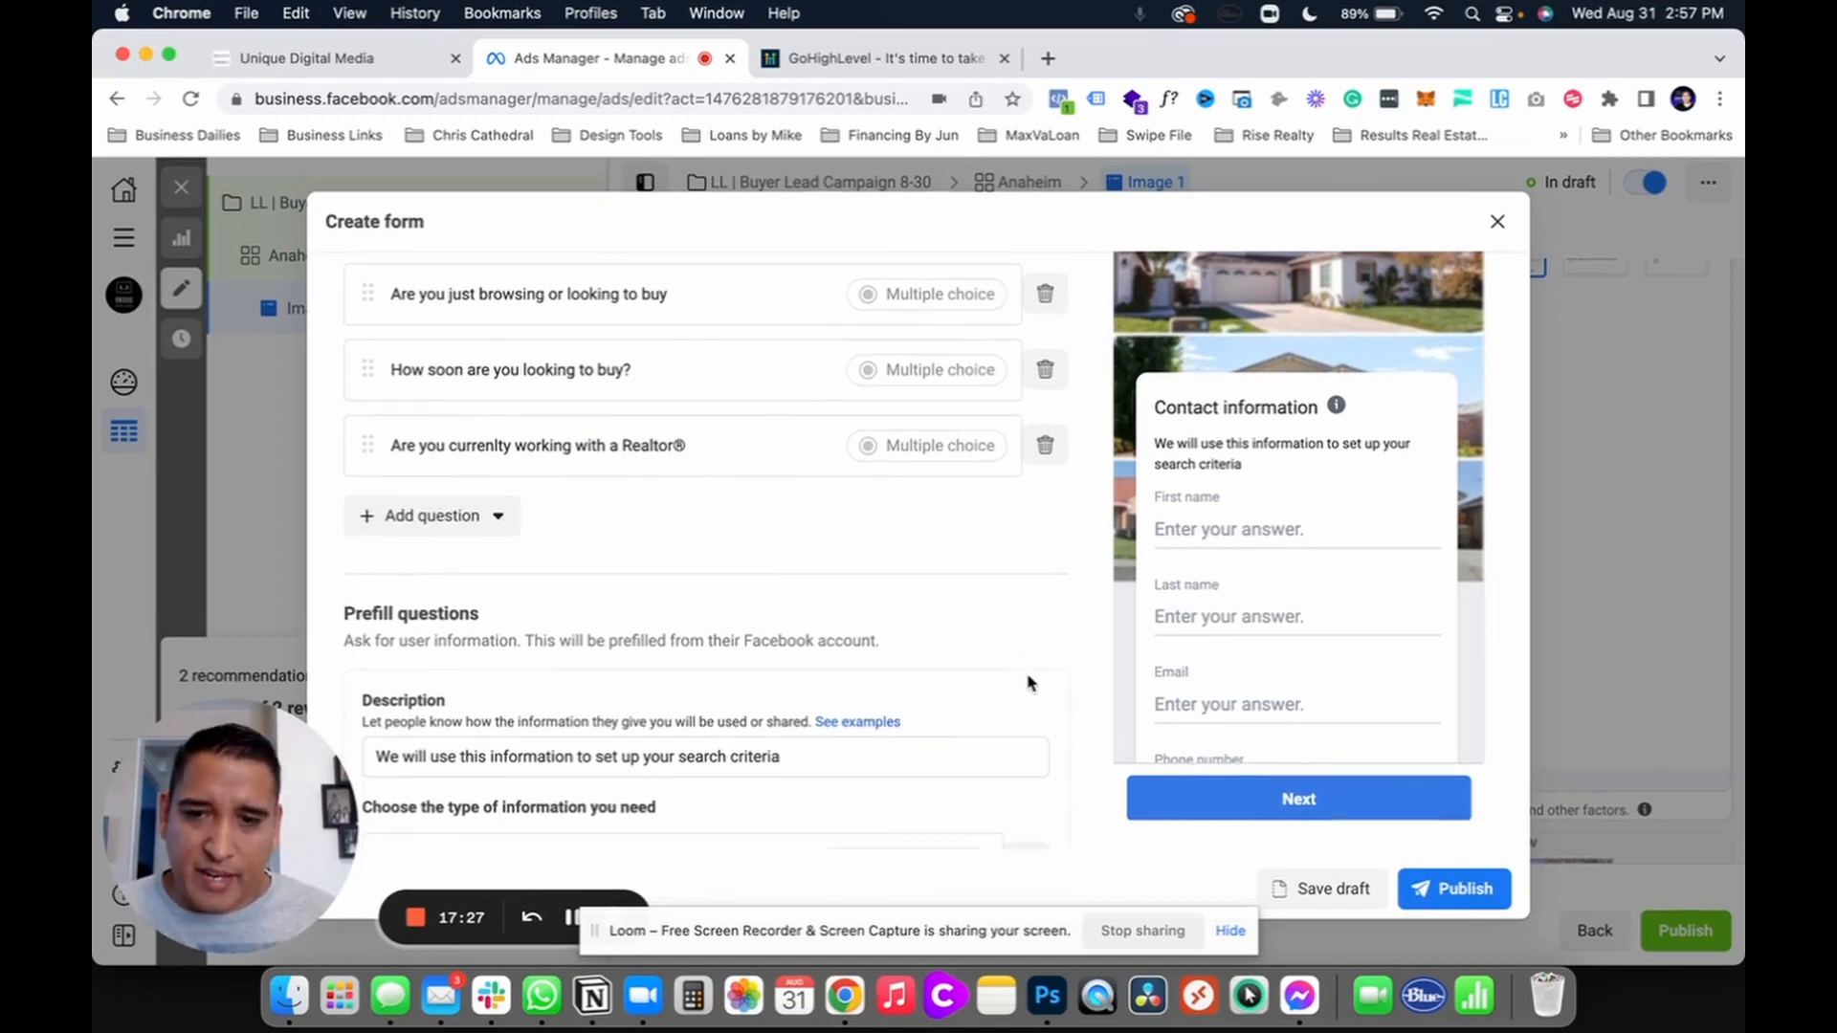
scroll(1078, 770, "down", 5)
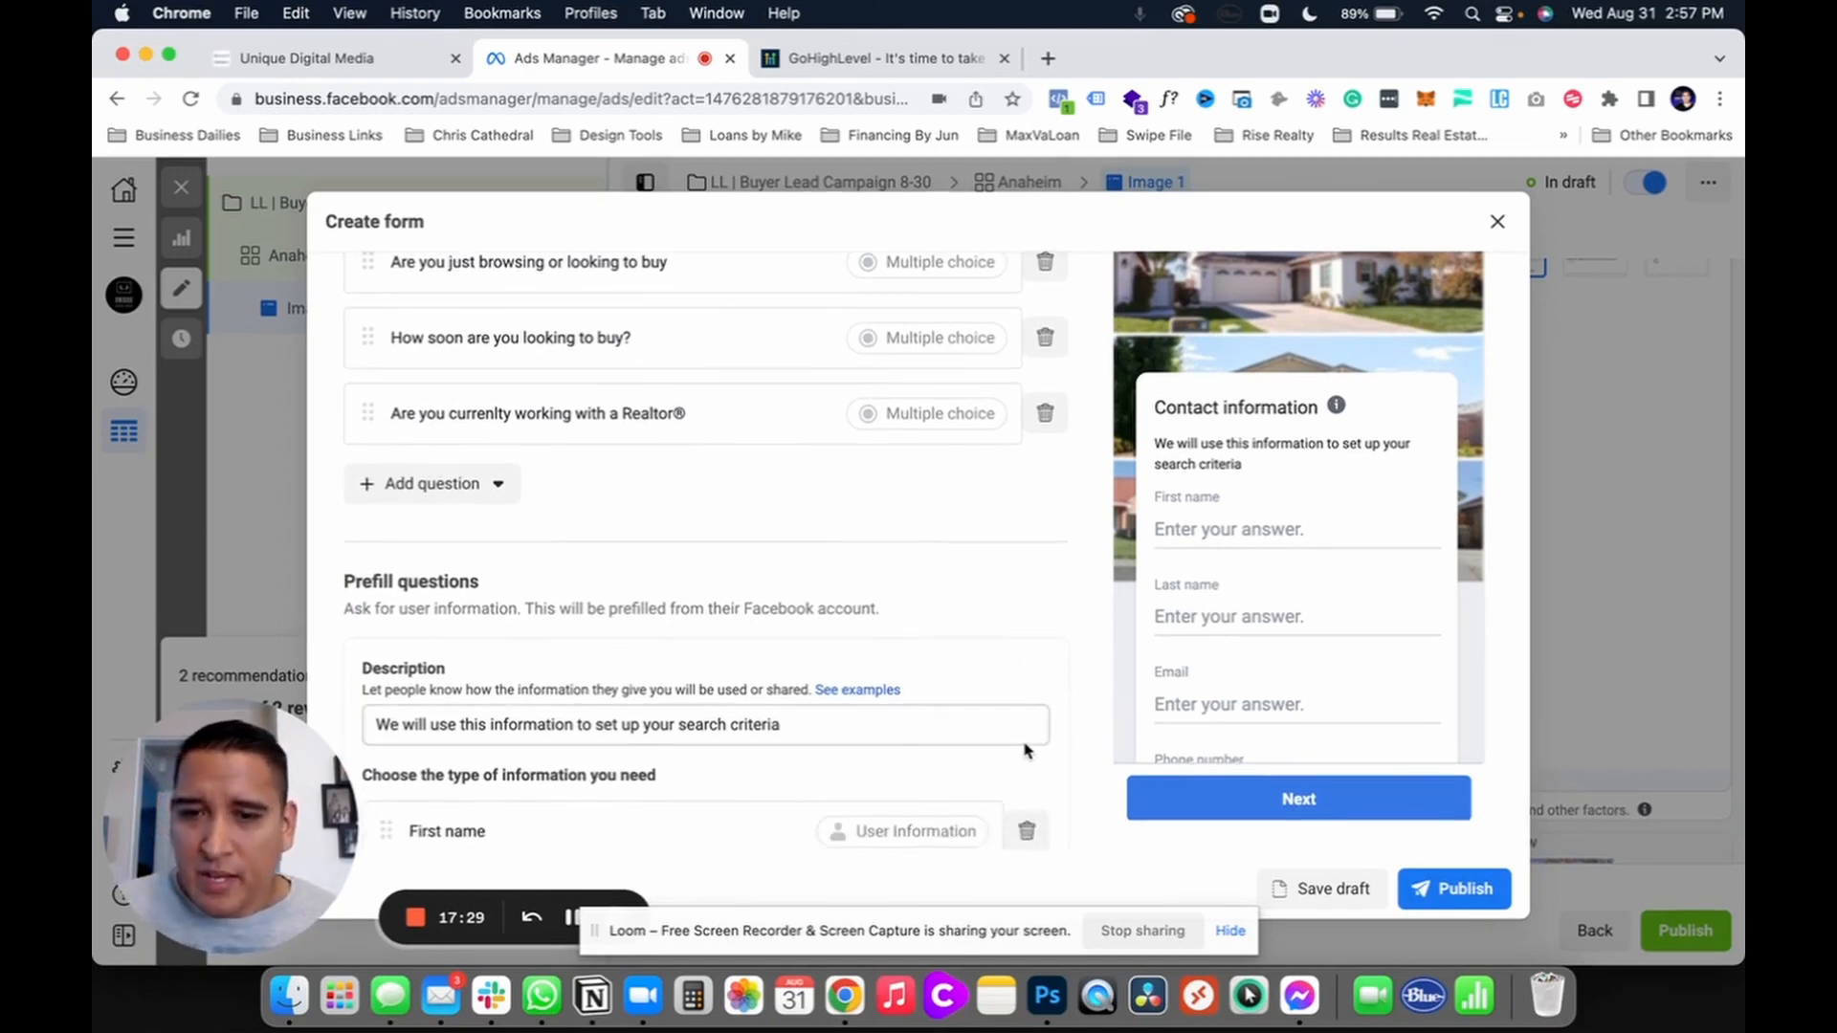
scroll(1026, 753, "down", 5)
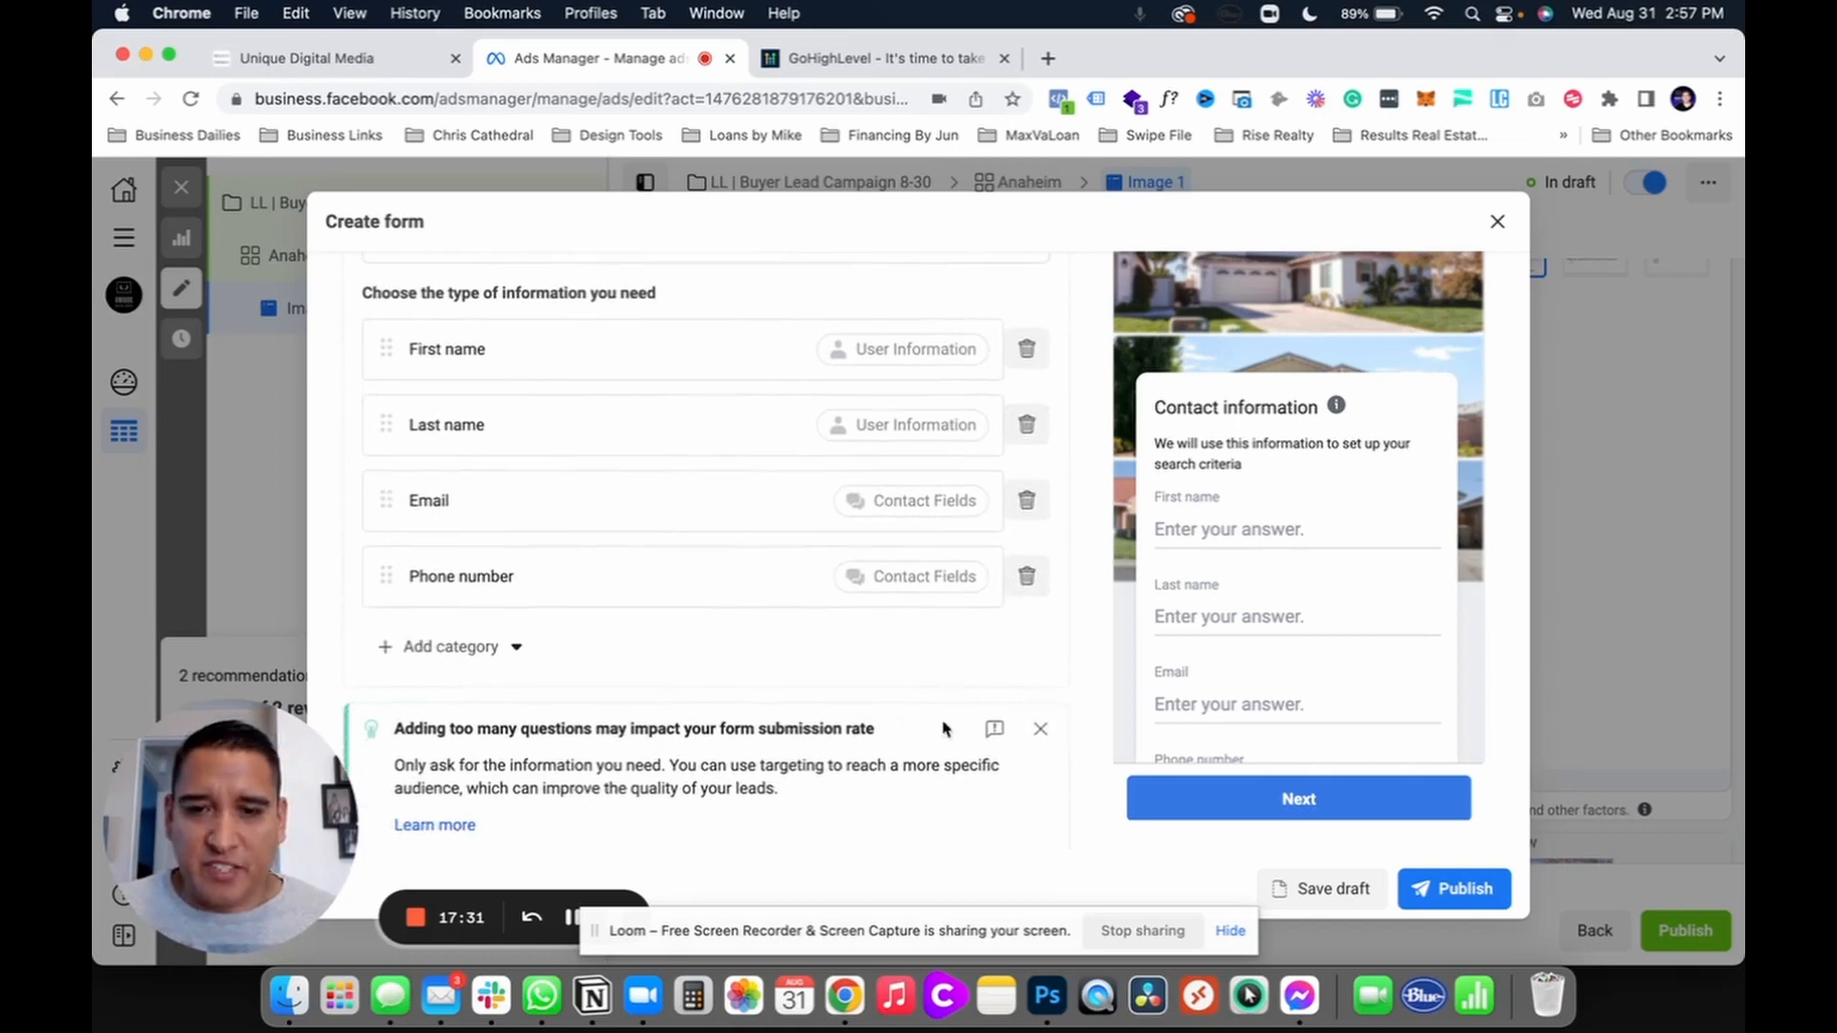
scroll(472, 749, "down", 3)
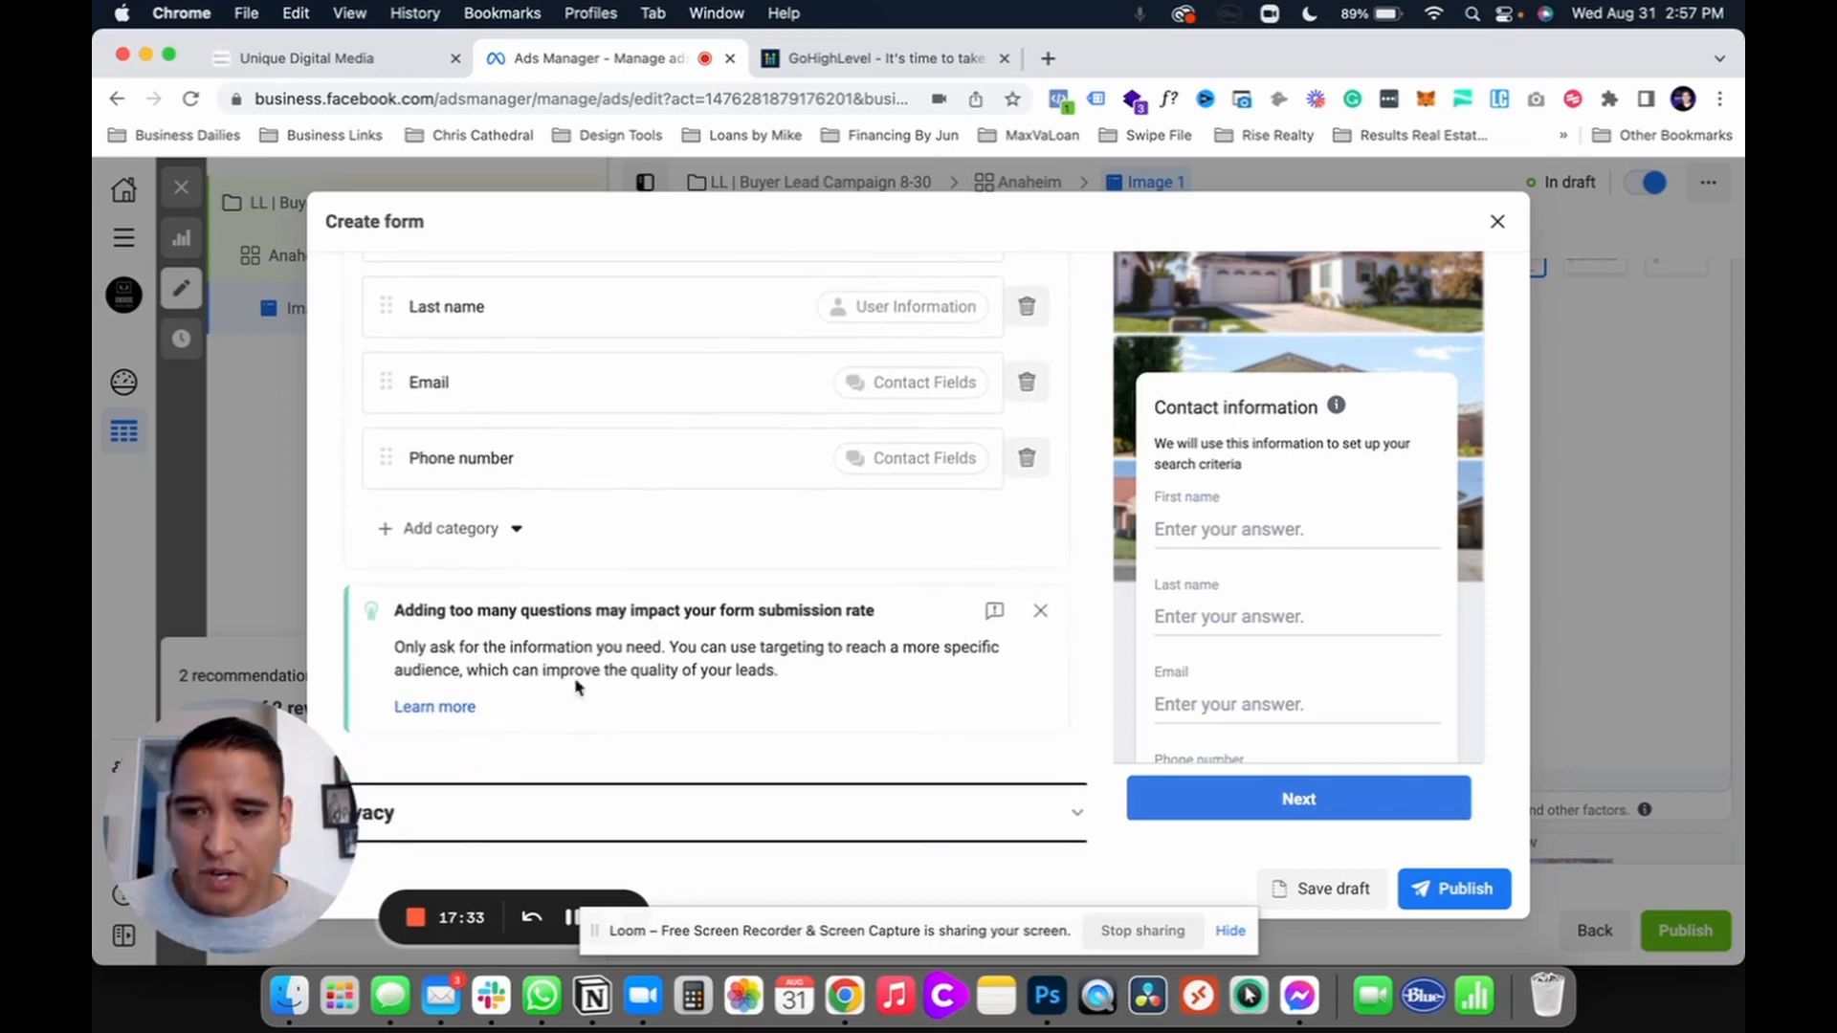
left_click_drag(396, 613, 881, 624)
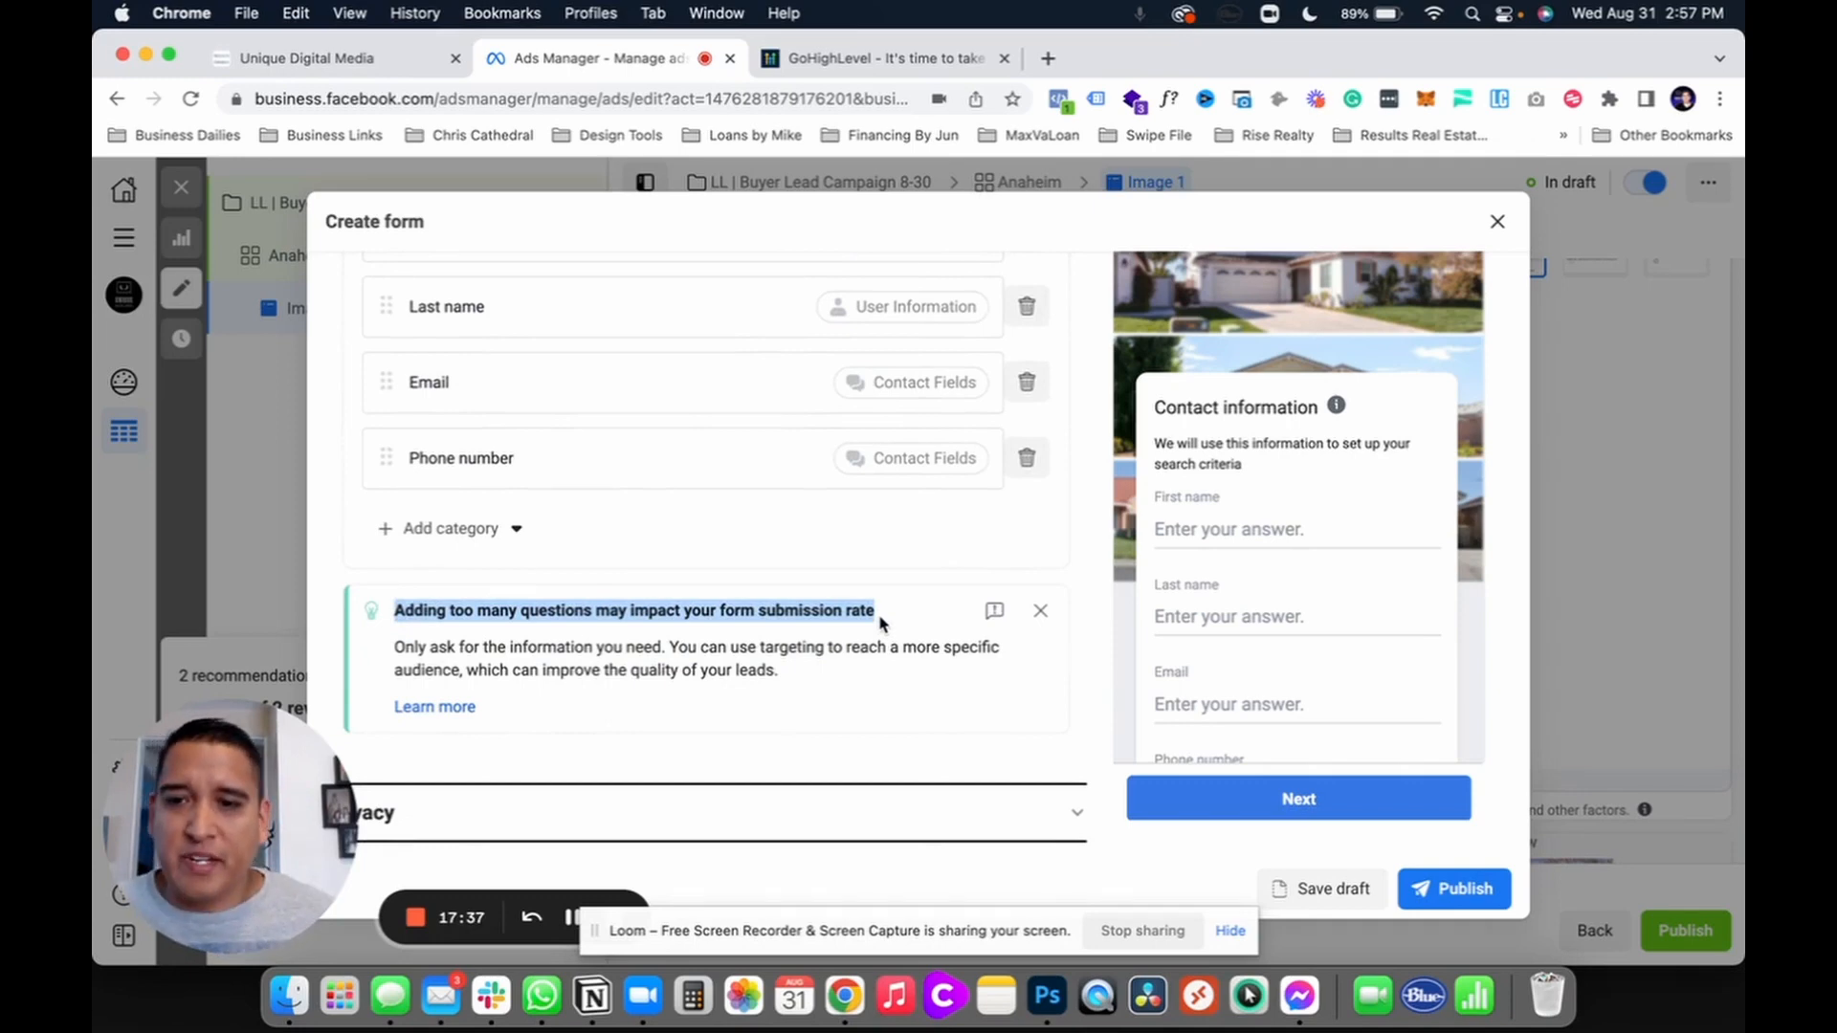
left_click(1040, 612)
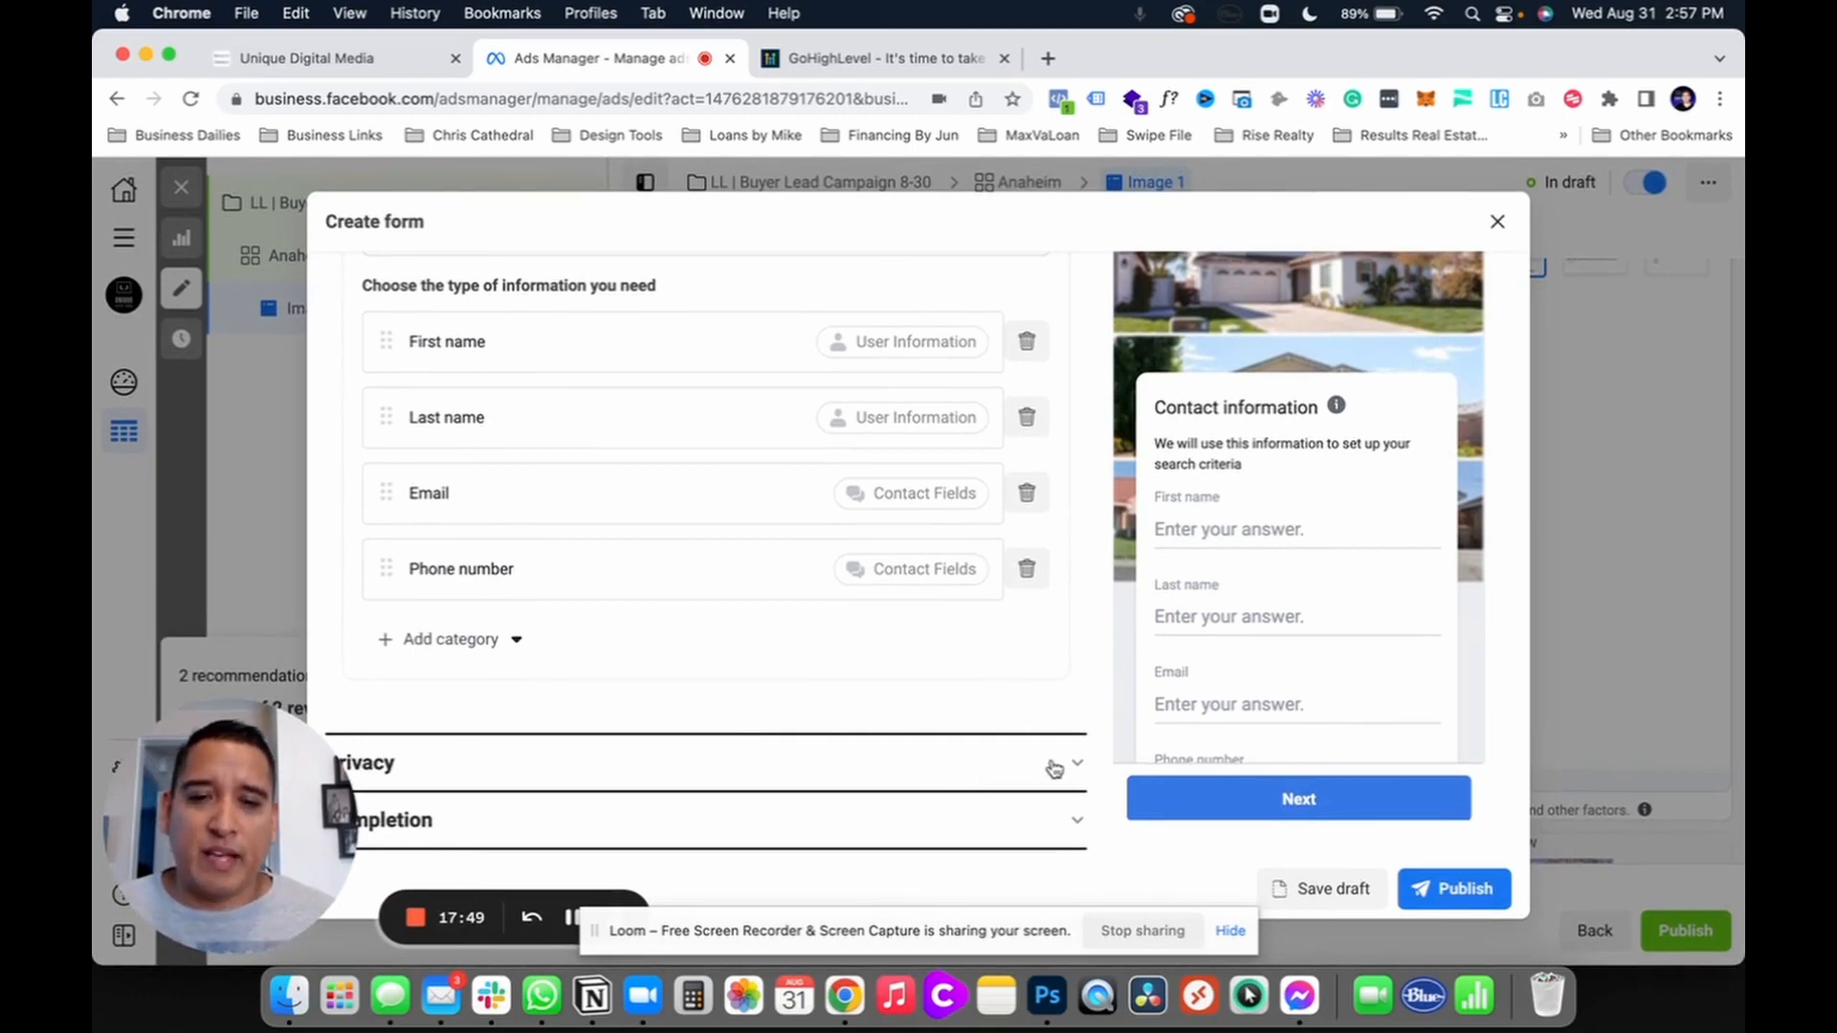
Step: Check the privacy policy link, then expand the Completion message settings
scroll(1117, 717, "down", 3)
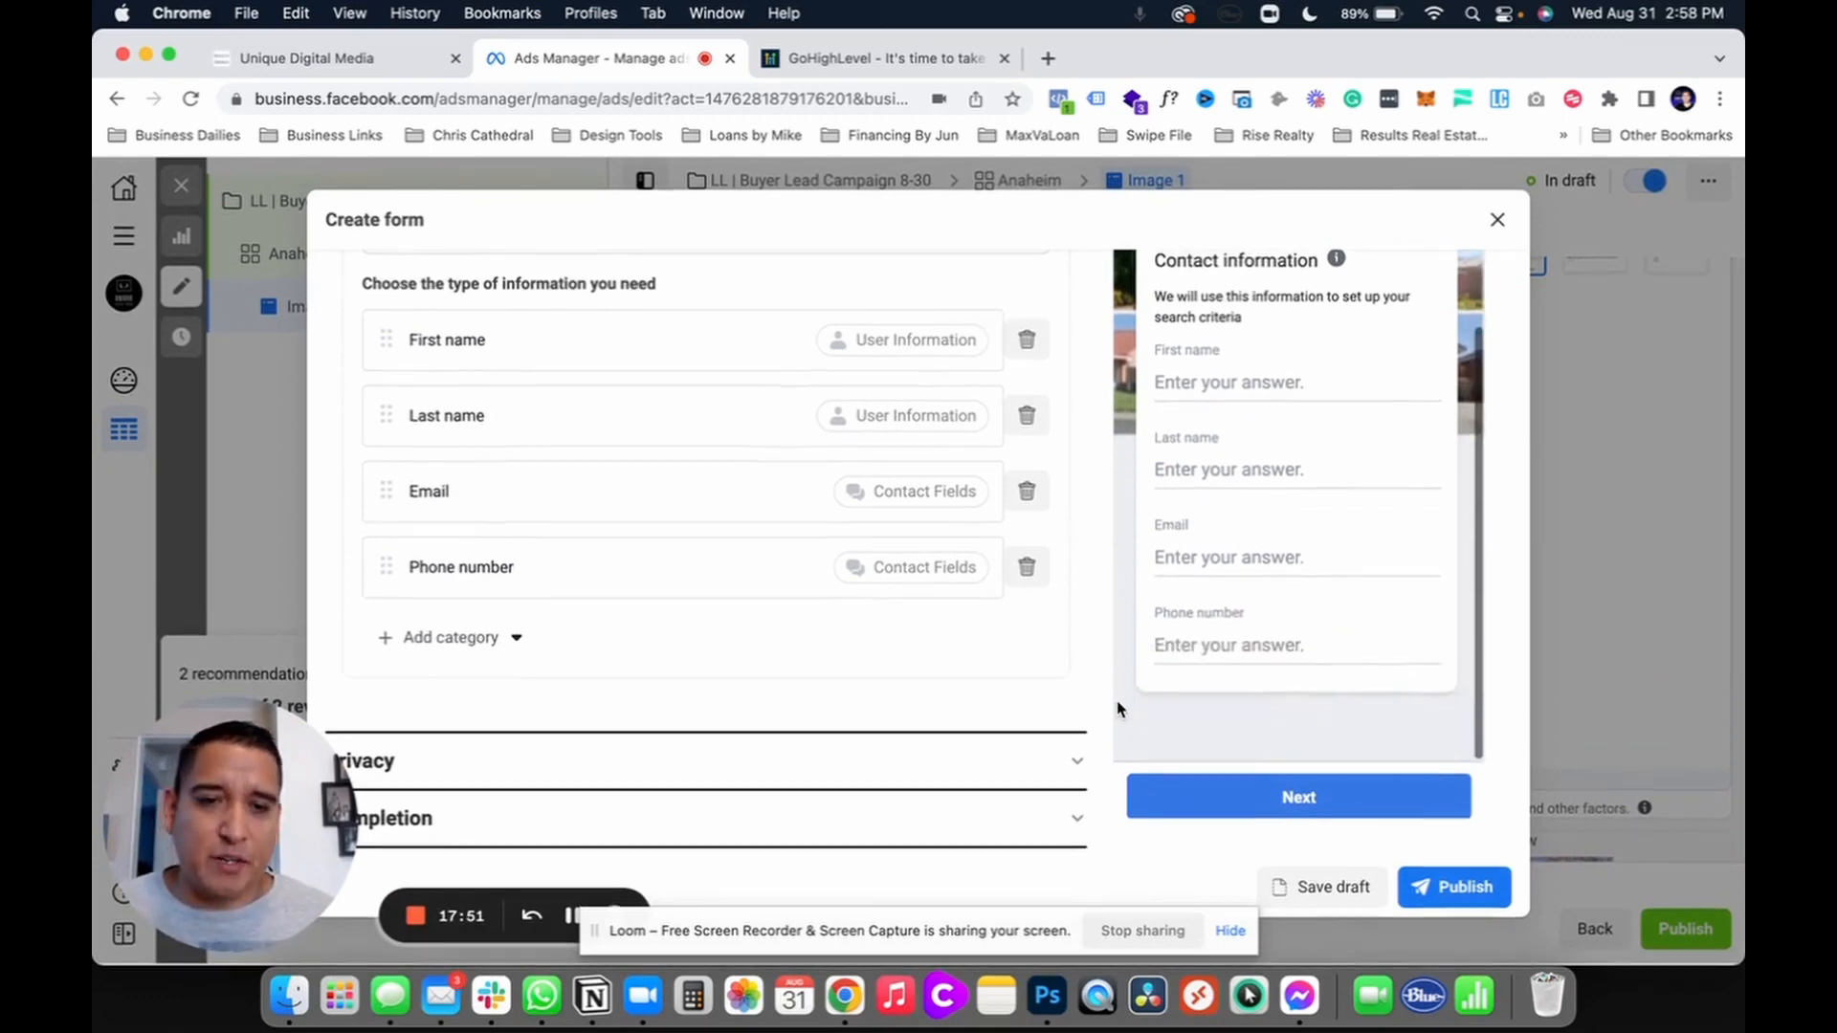
left_click(1078, 769)
left_click(675, 427)
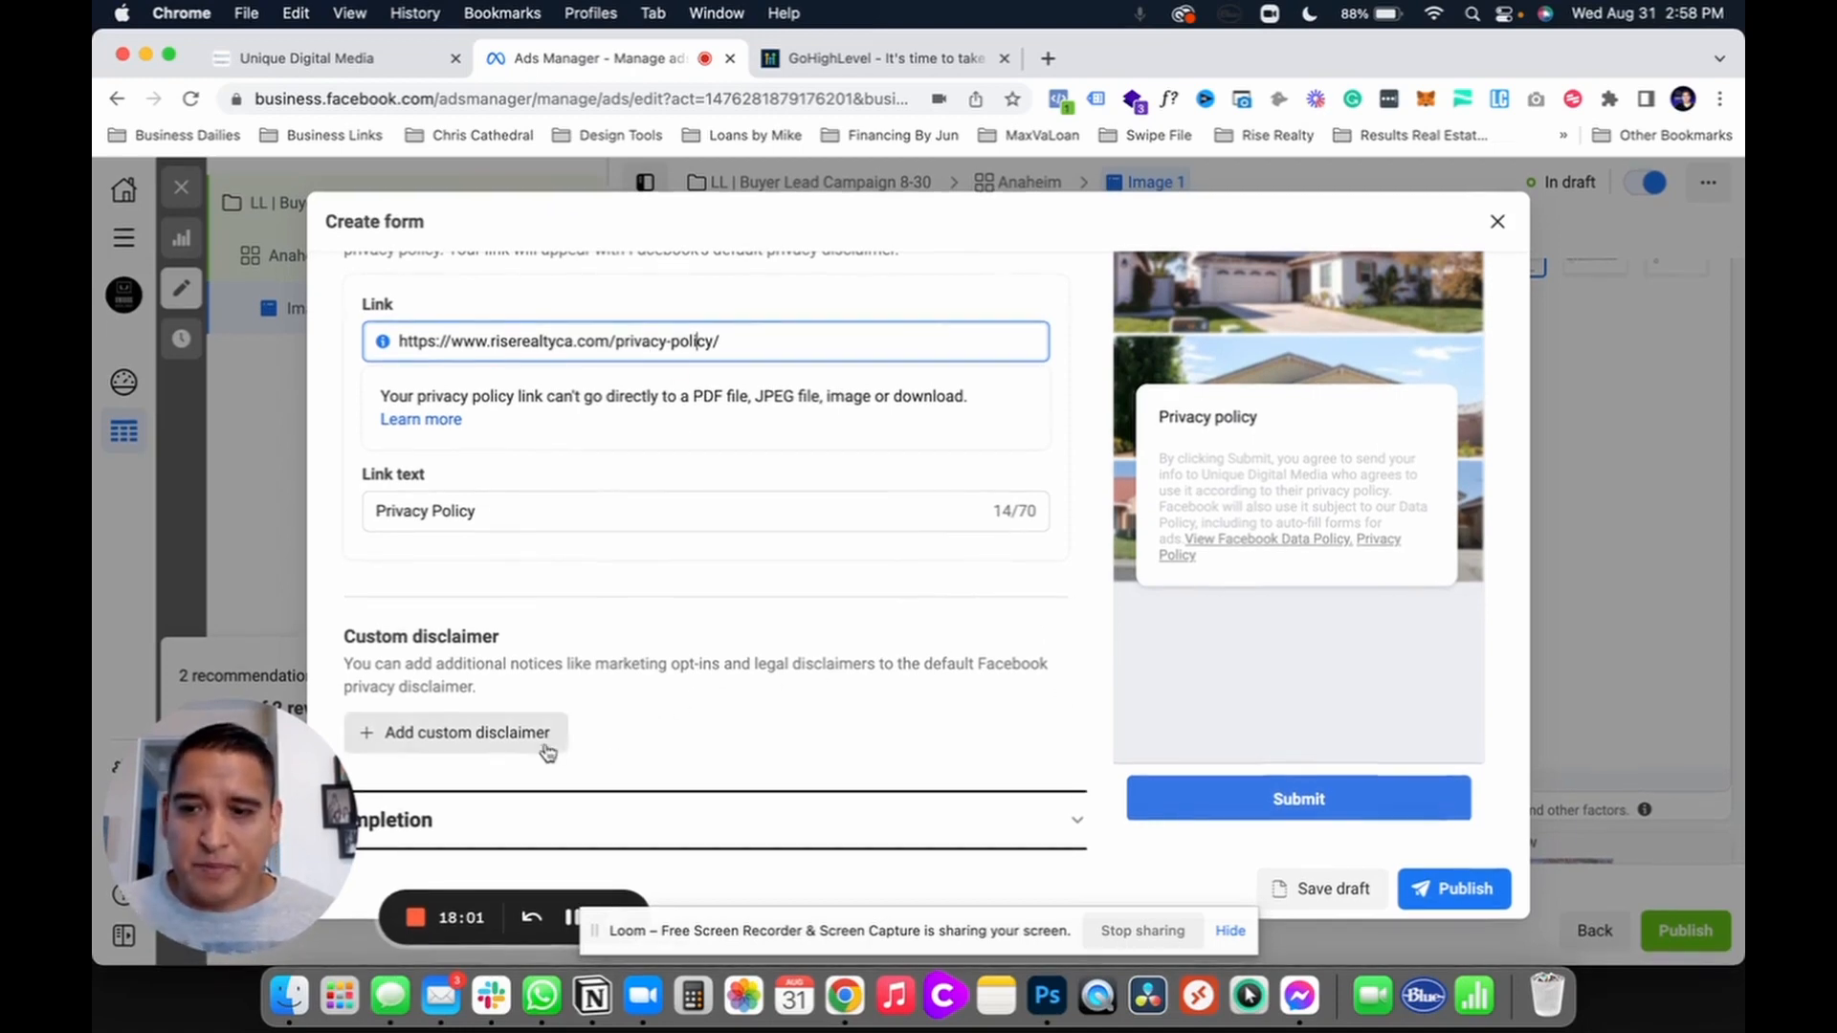
left_click(557, 815)
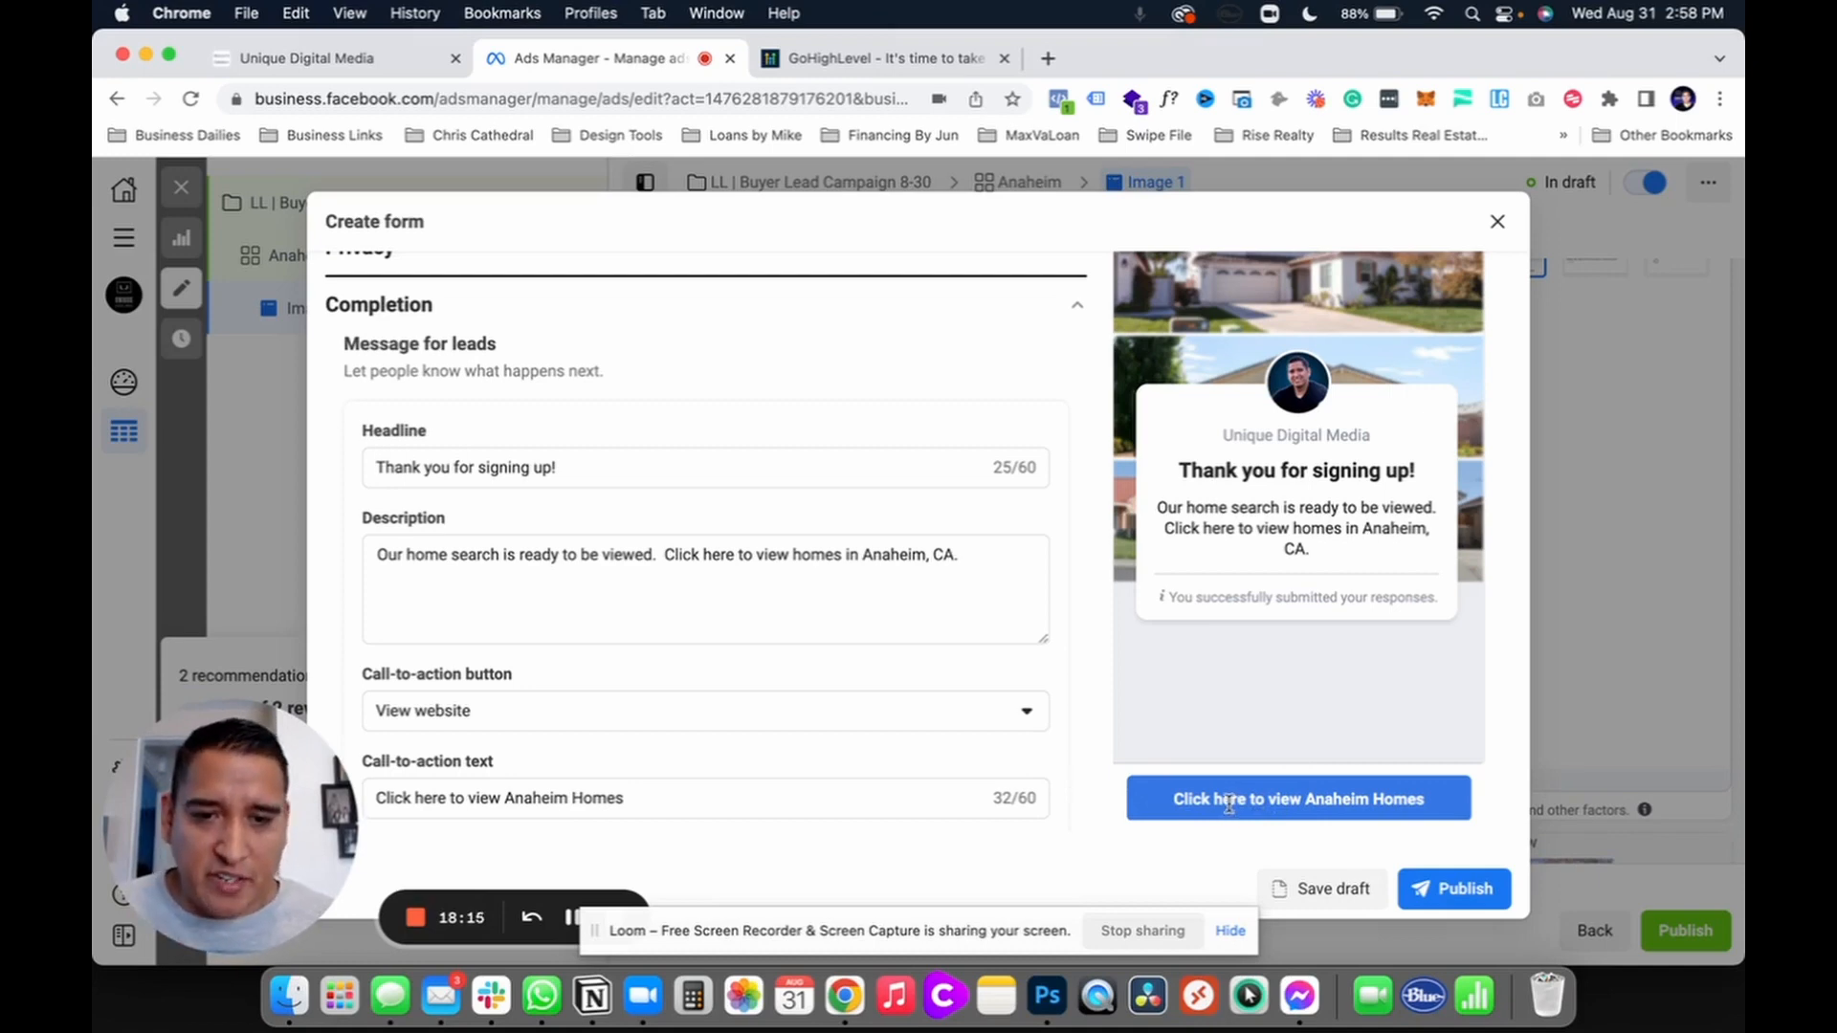
Step: Review the completion call-to-action text and link, then close the lead form editor
left_click(490, 797)
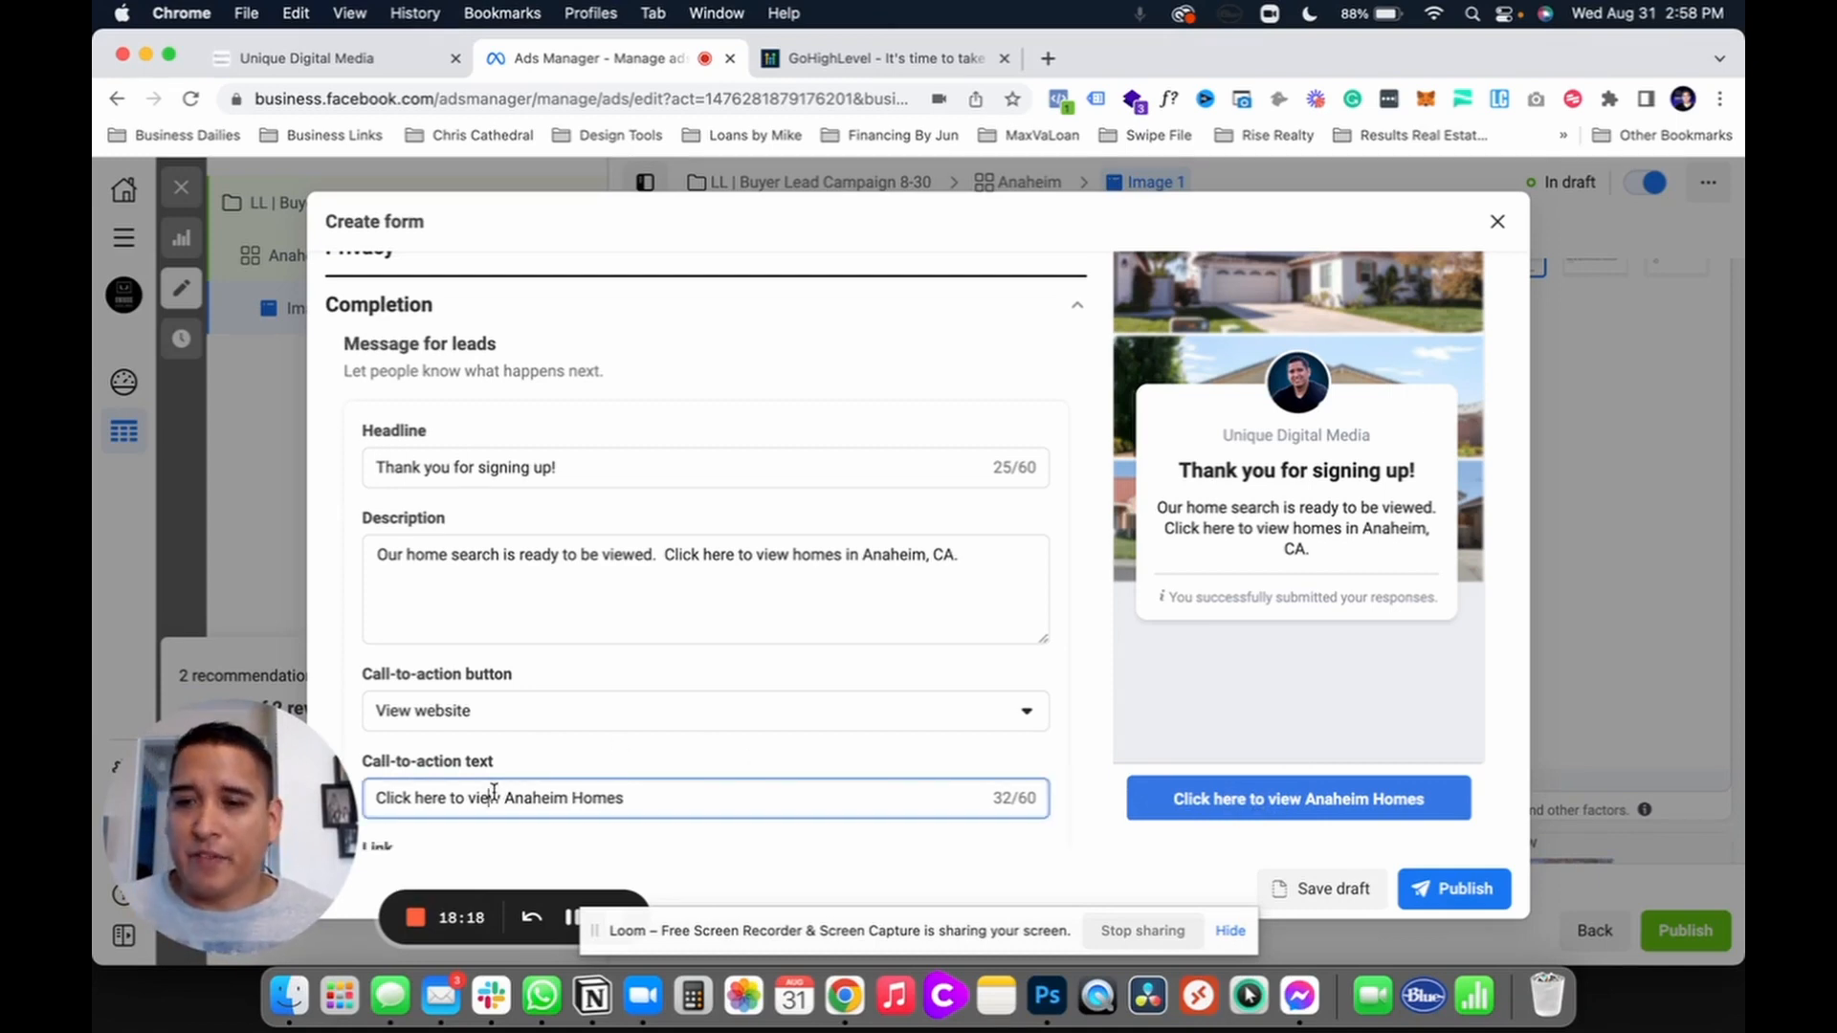
left_click(854, 757)
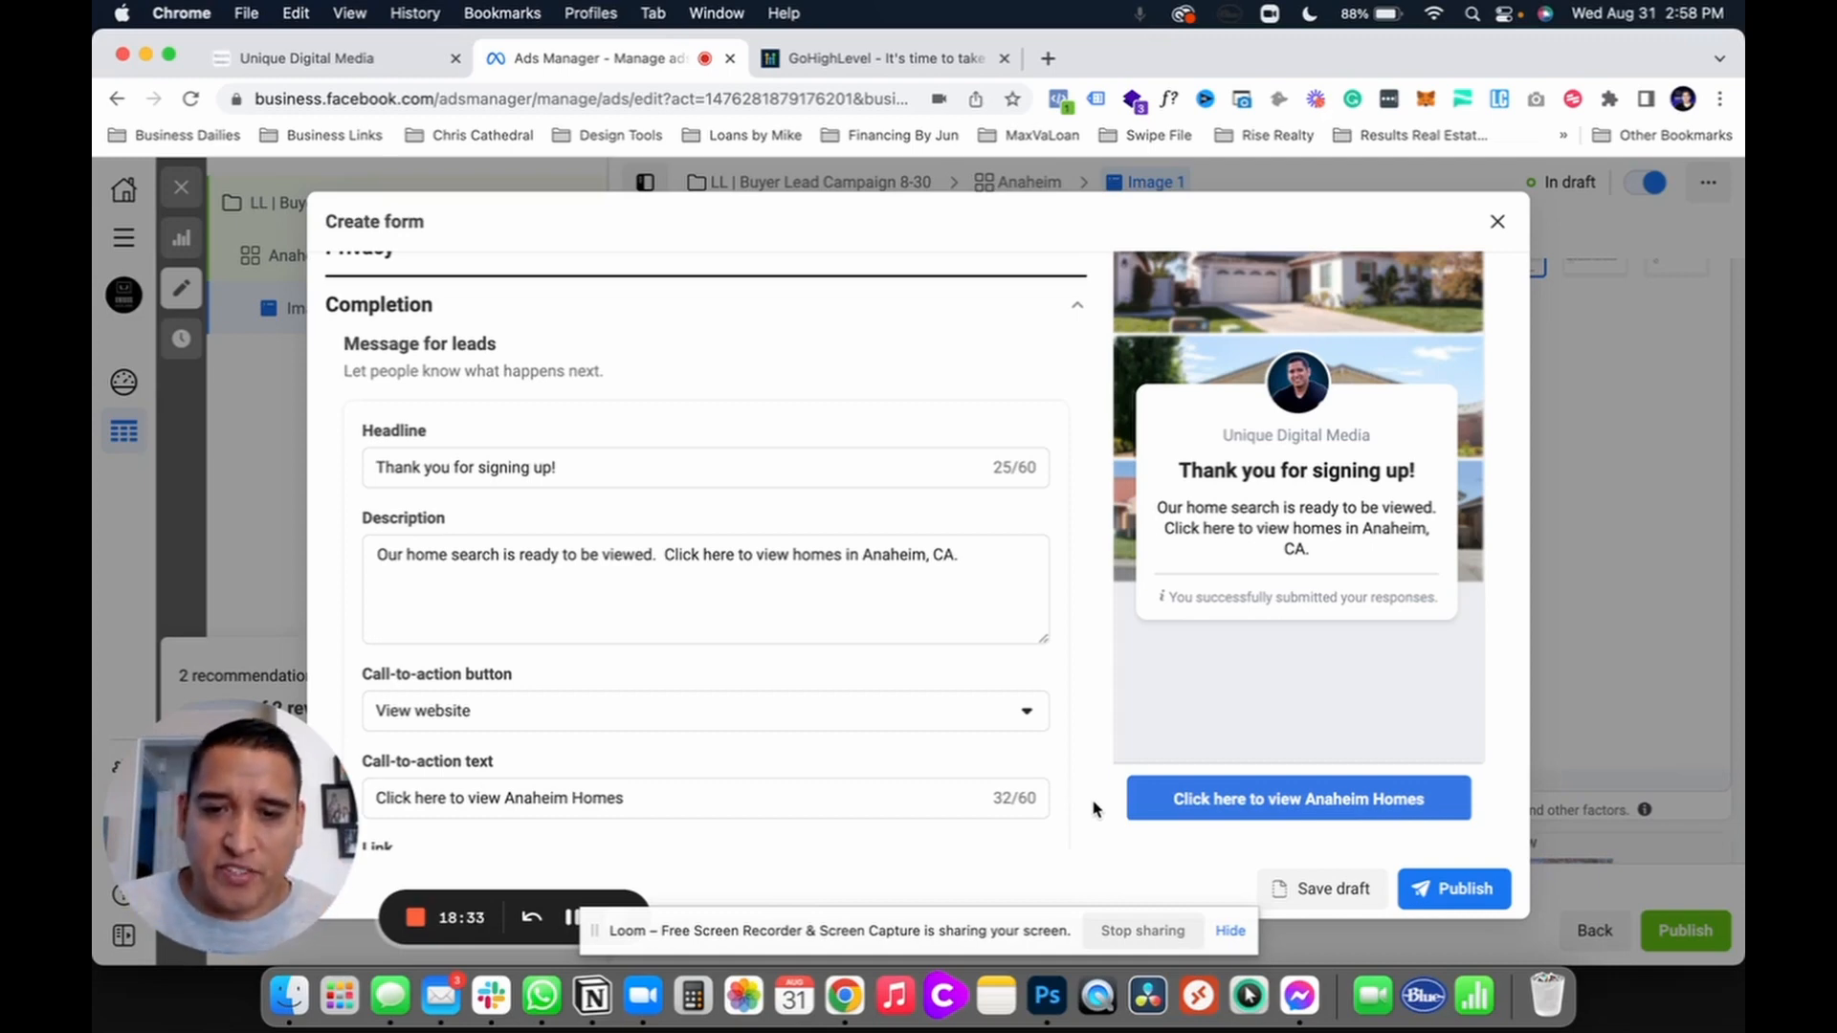
scroll(959, 794, "down", 3)
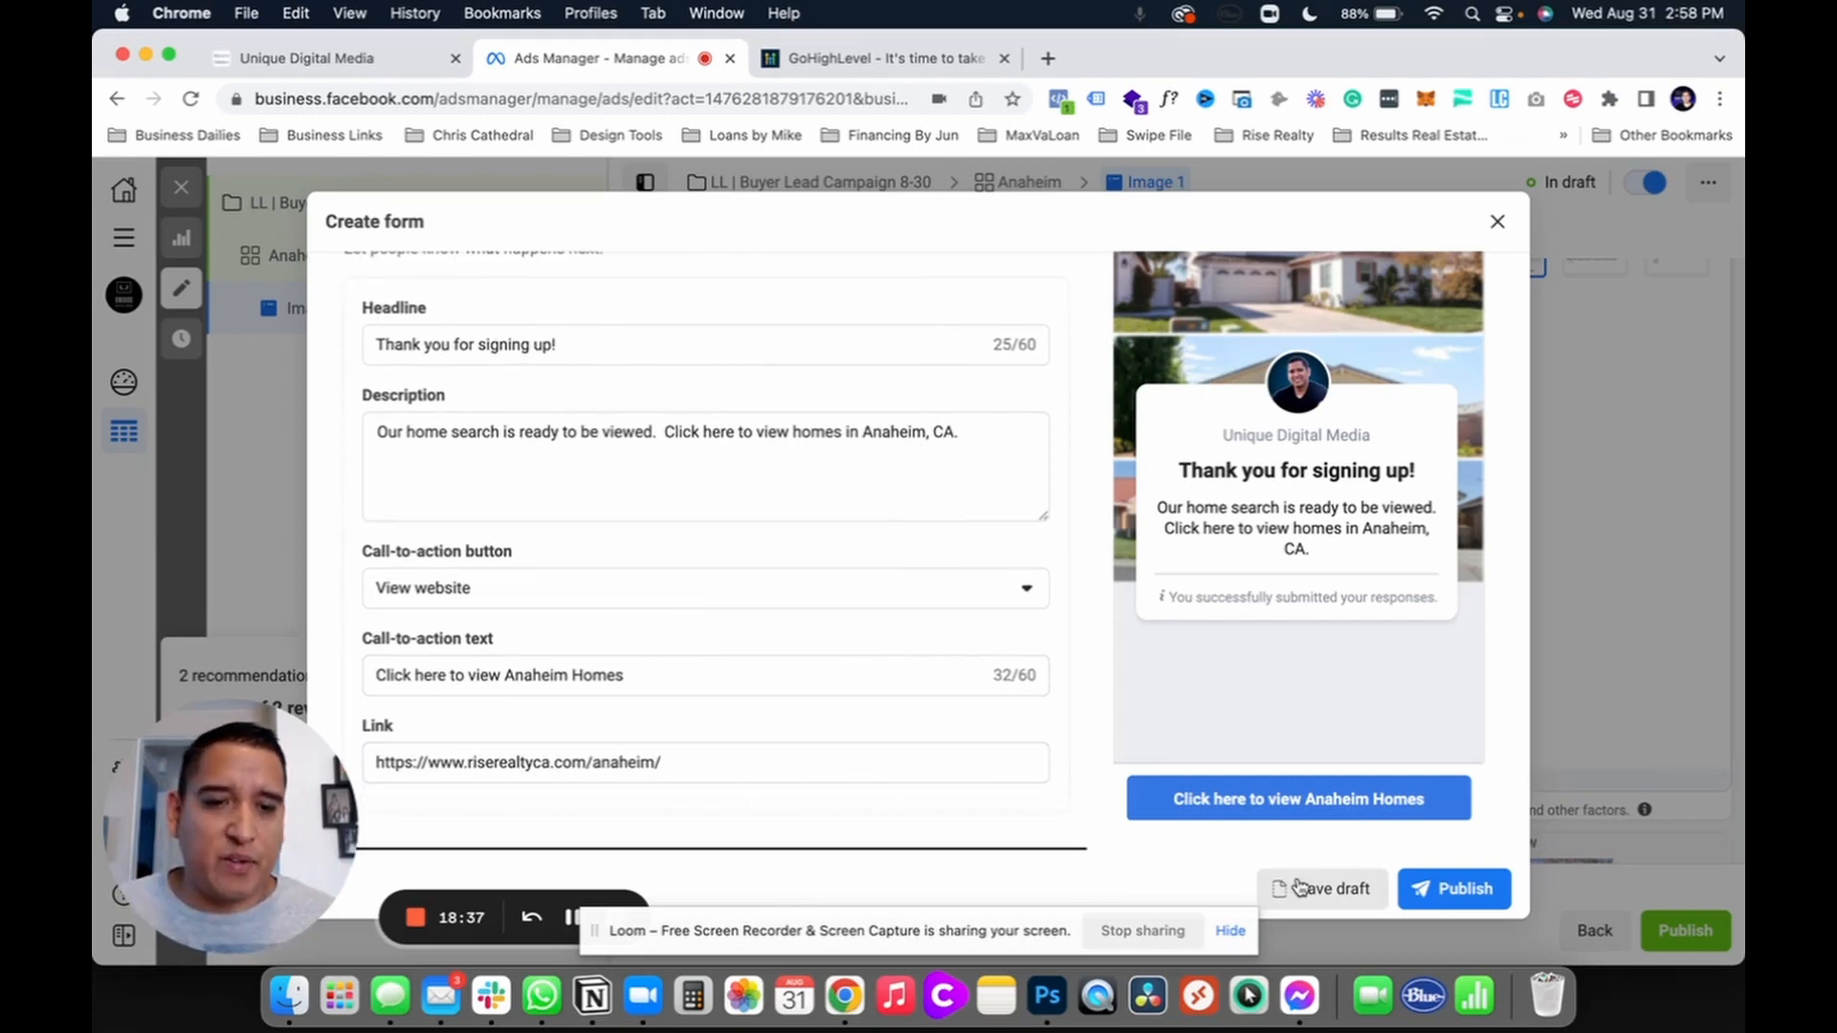
left_click(1495, 227)
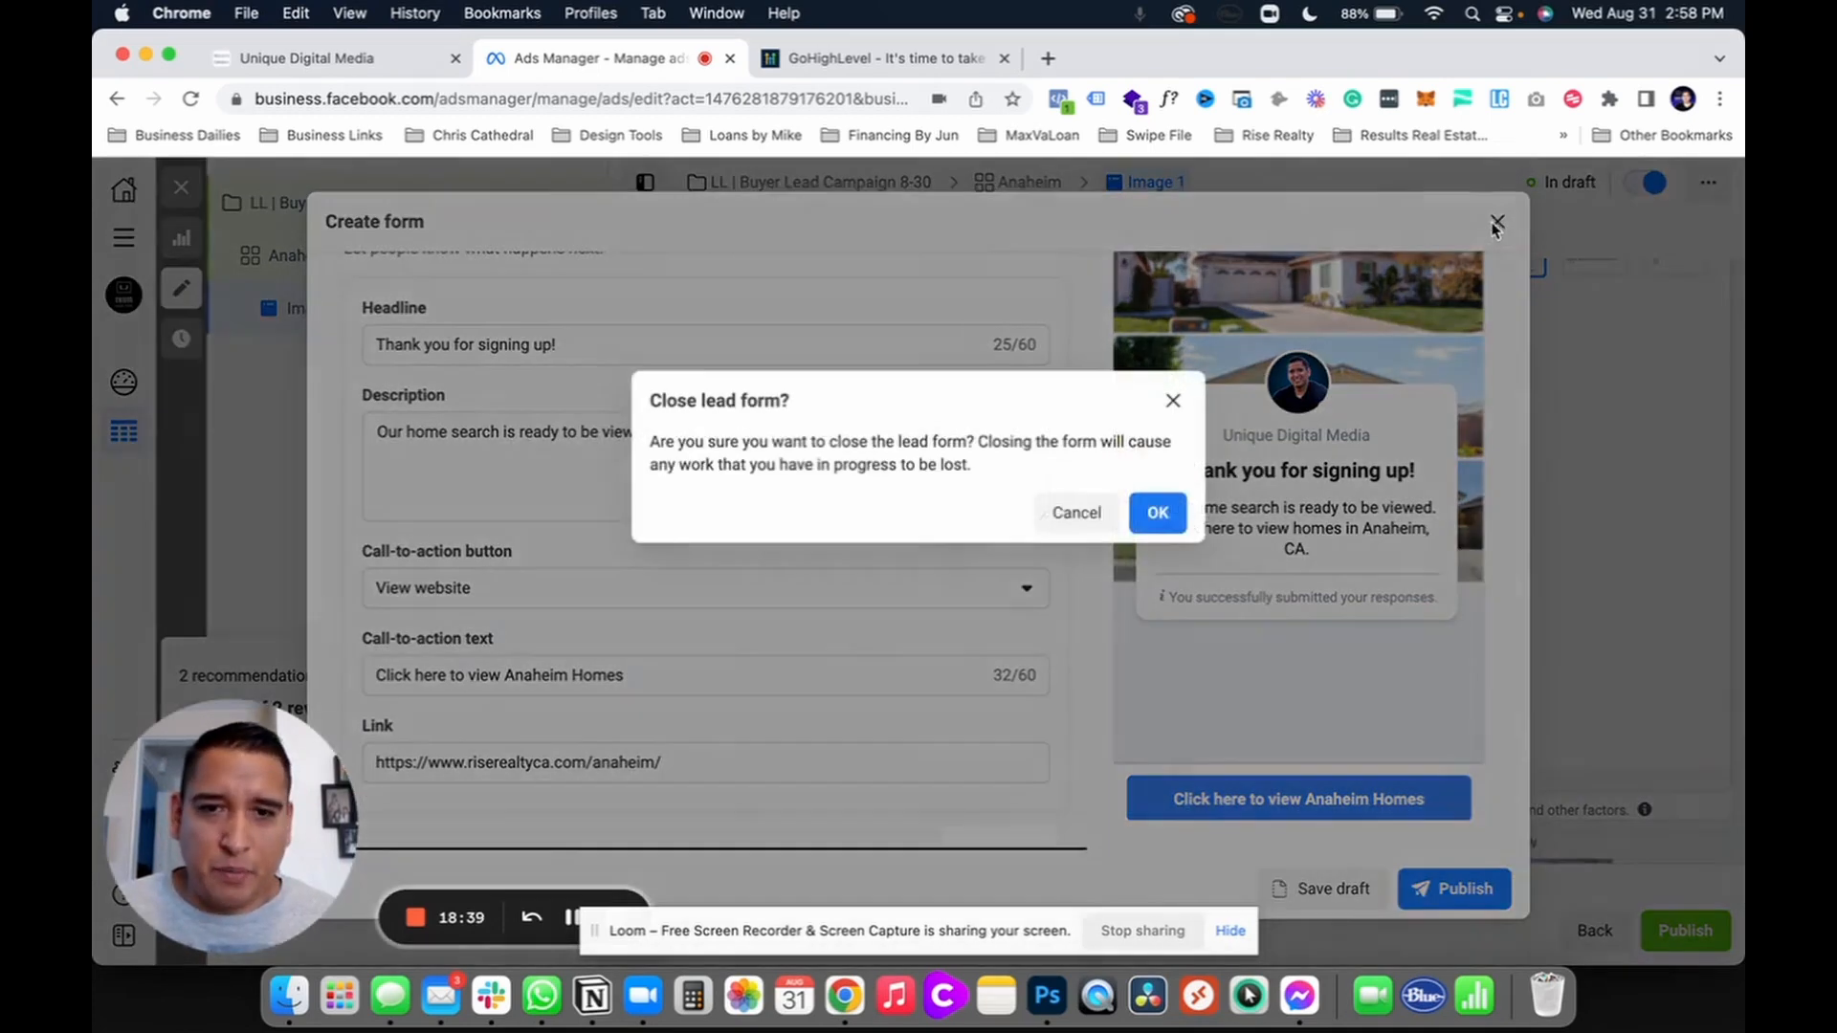
left_click(1148, 514)
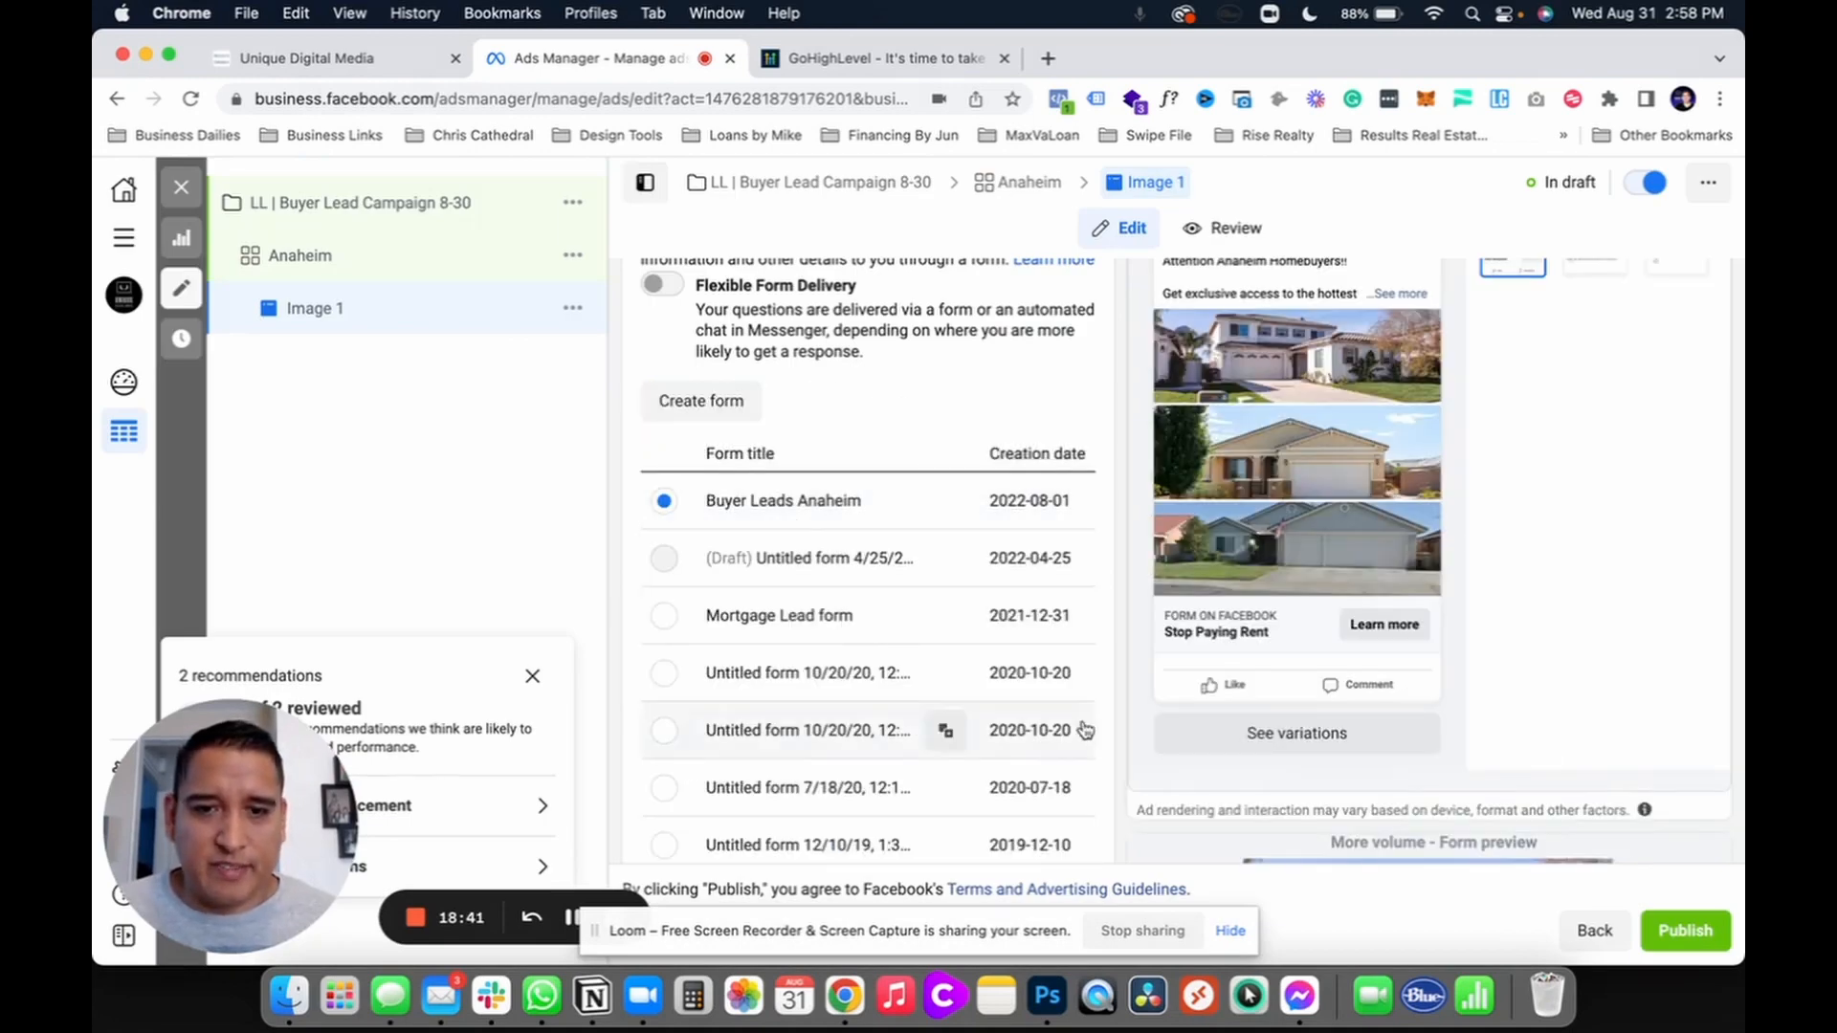
scroll(1135, 770, "down", 6)
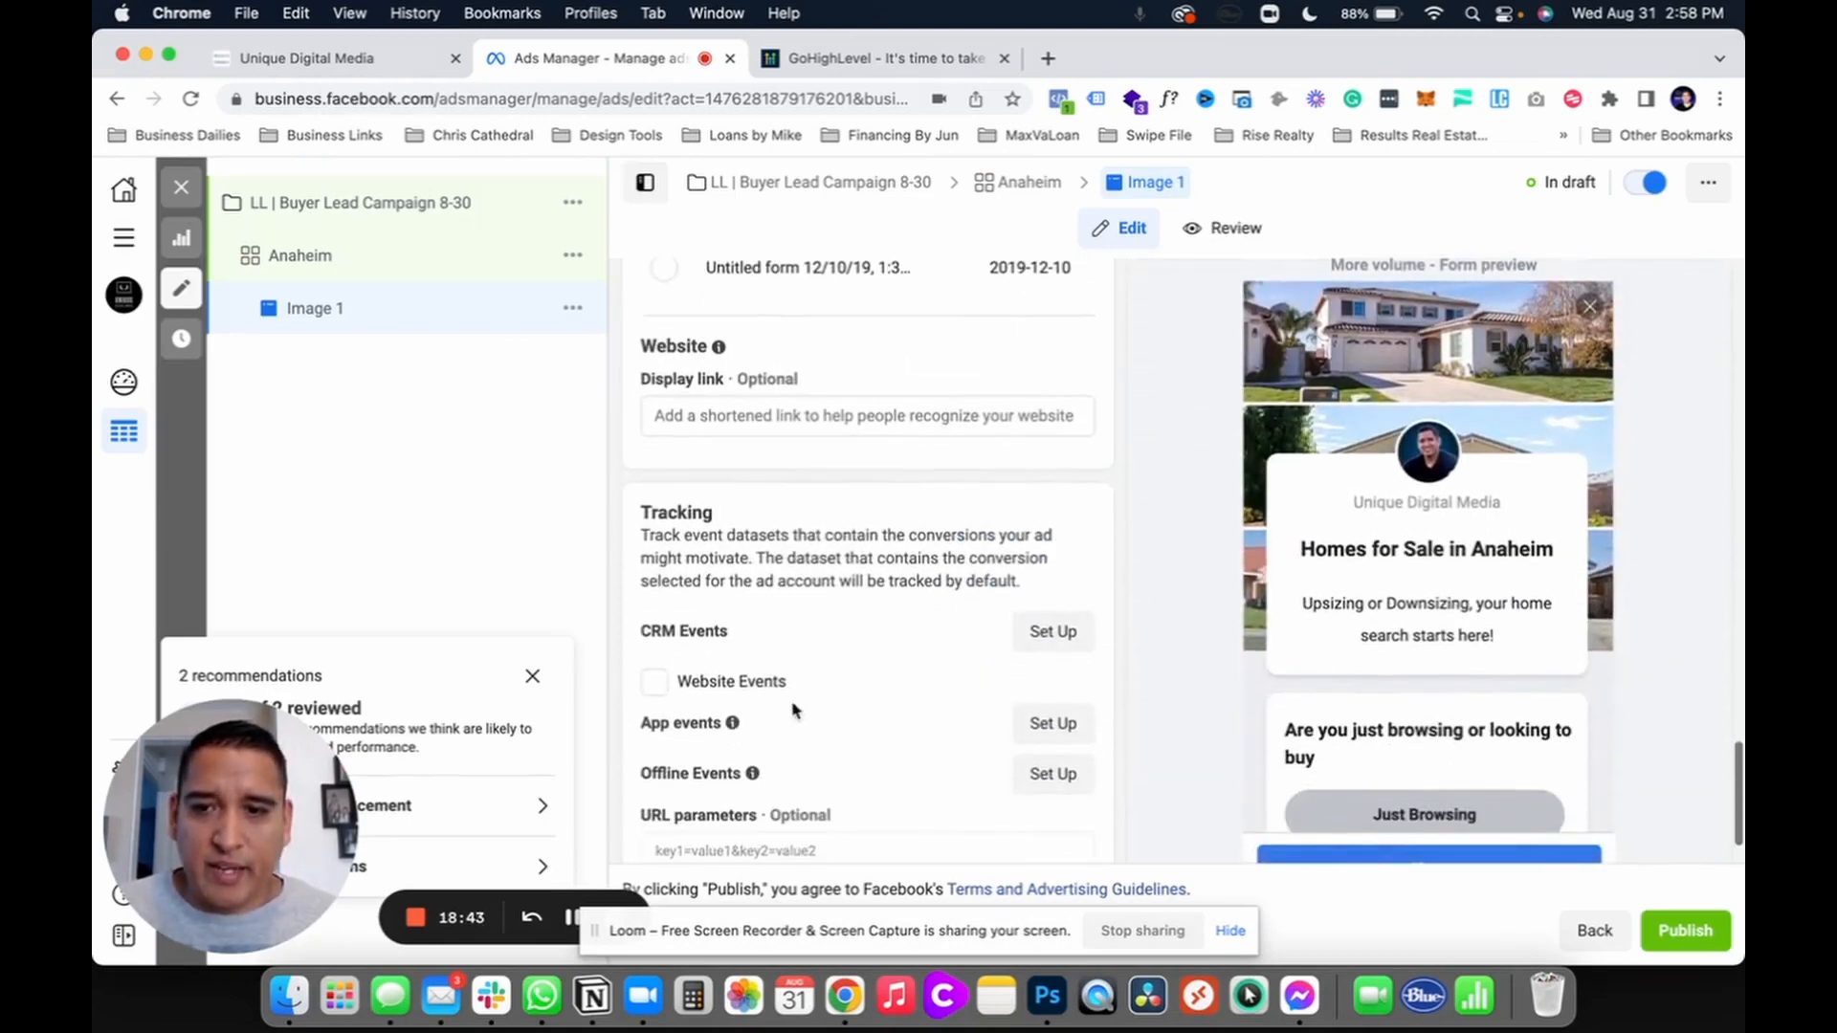
left_click(654, 683)
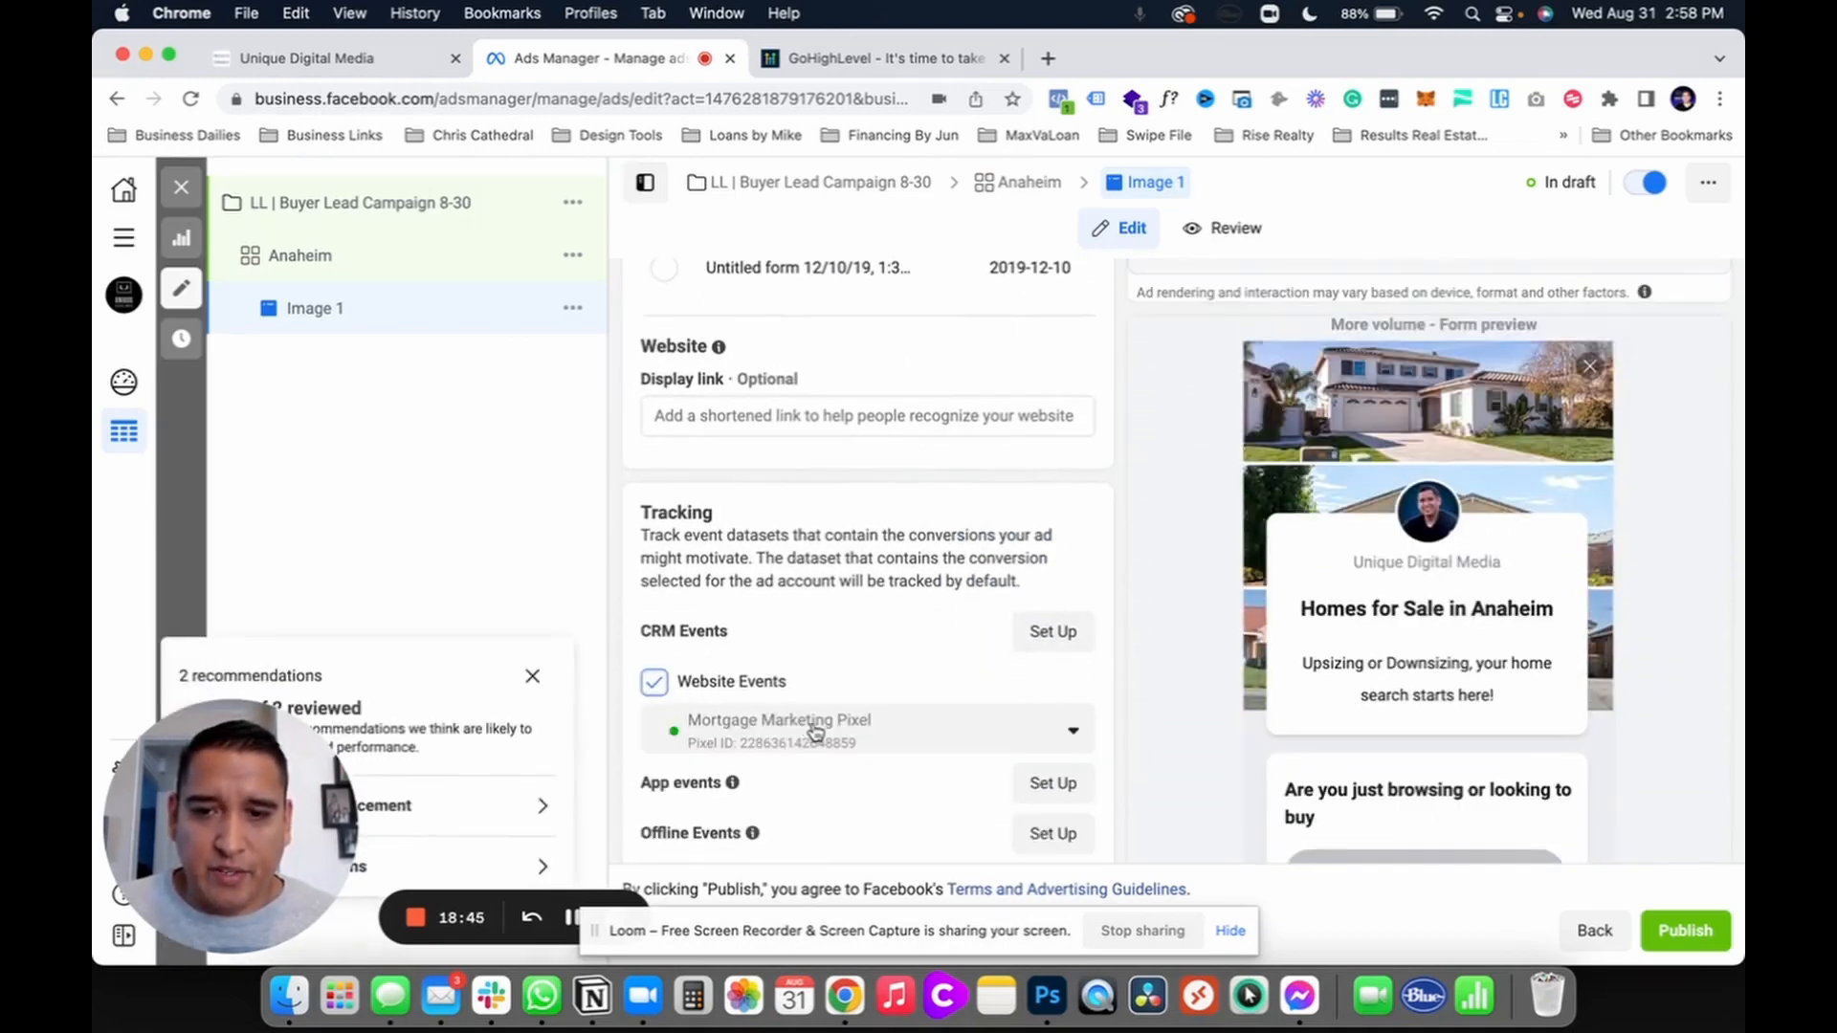
scroll(938, 626, "down", 3)
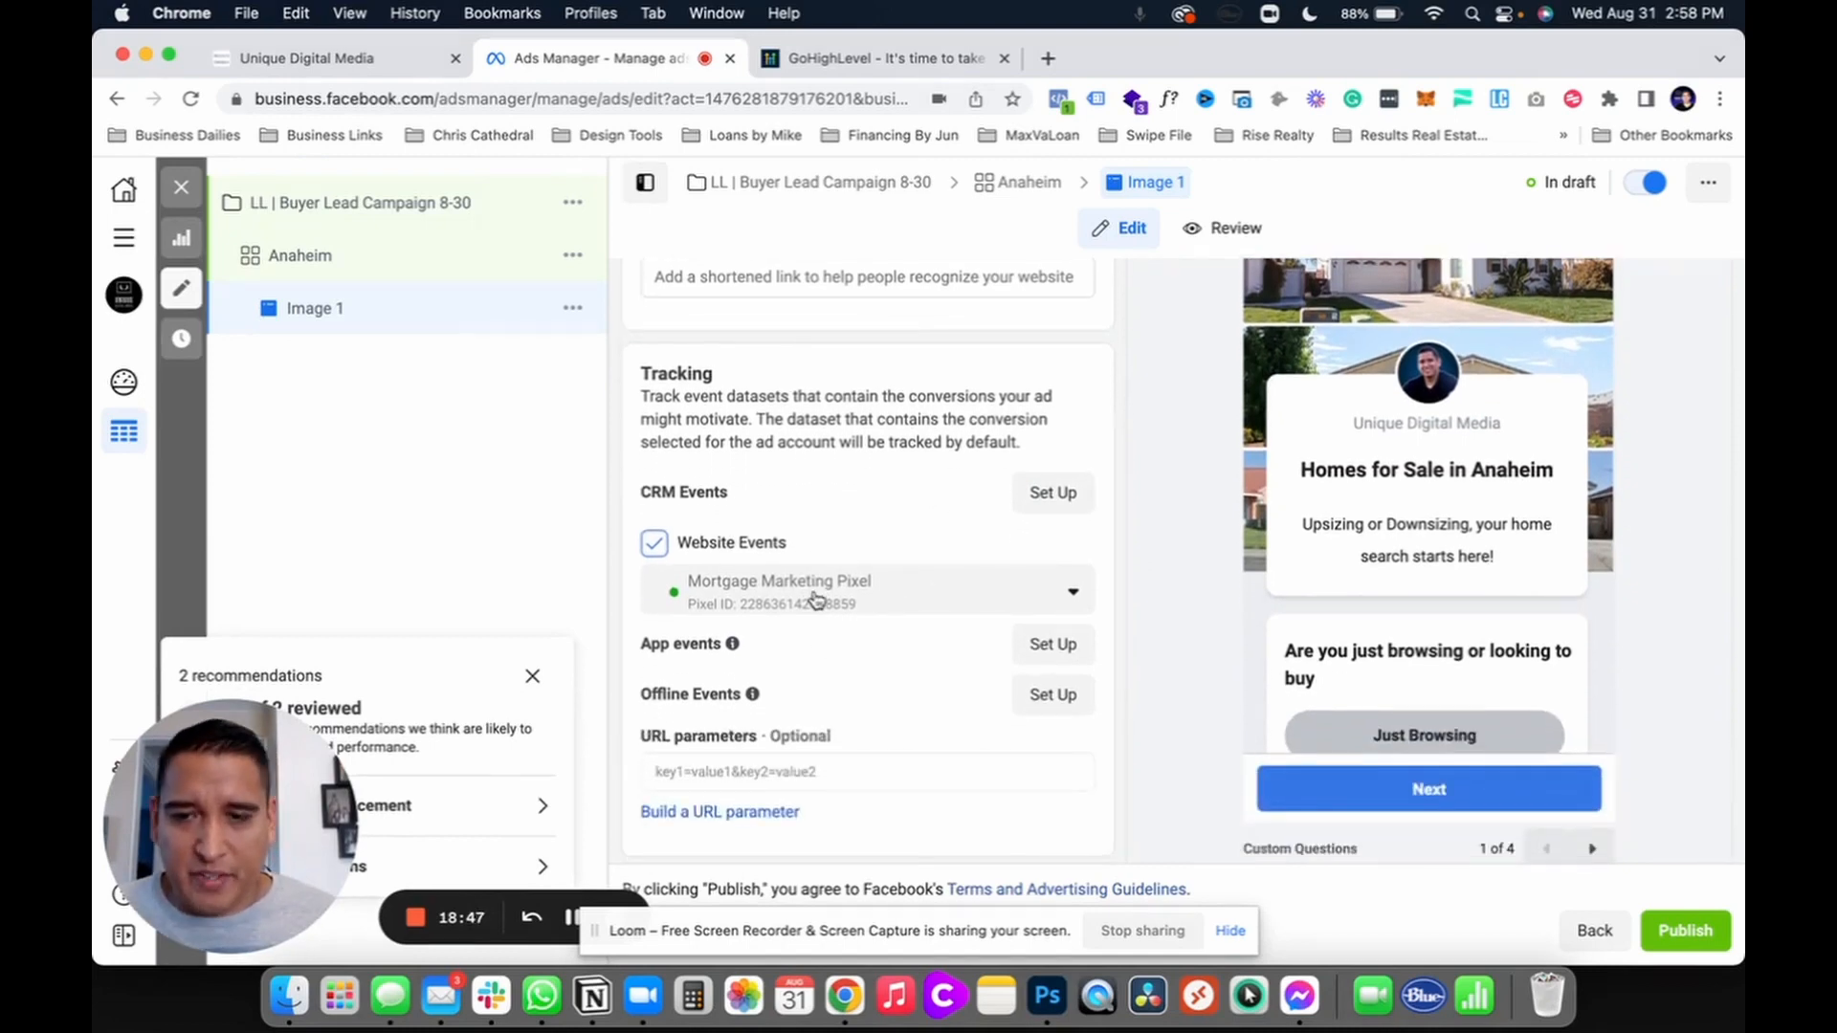
left_click(814, 599)
left_click(765, 708)
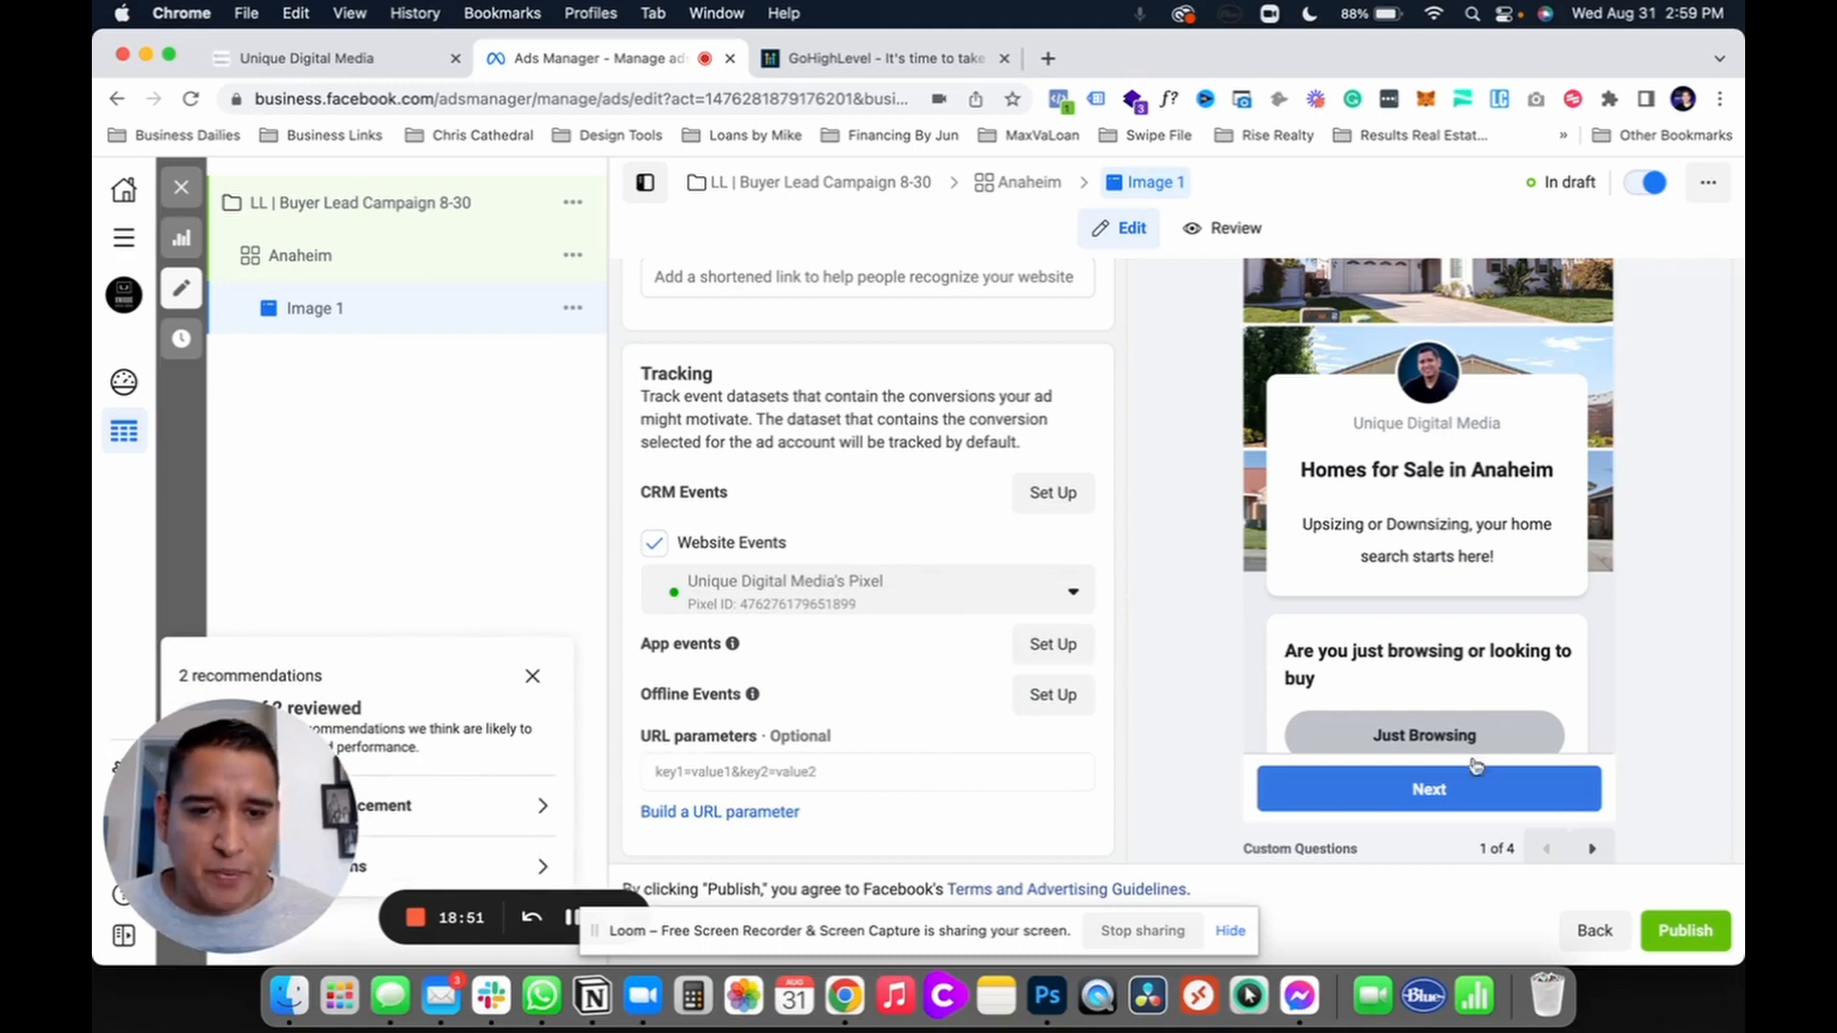
Step: Close the ad editor to save the Image 1 draft and switch to the GoHighLevel tab
scroll(1503, 541, "up", 12)
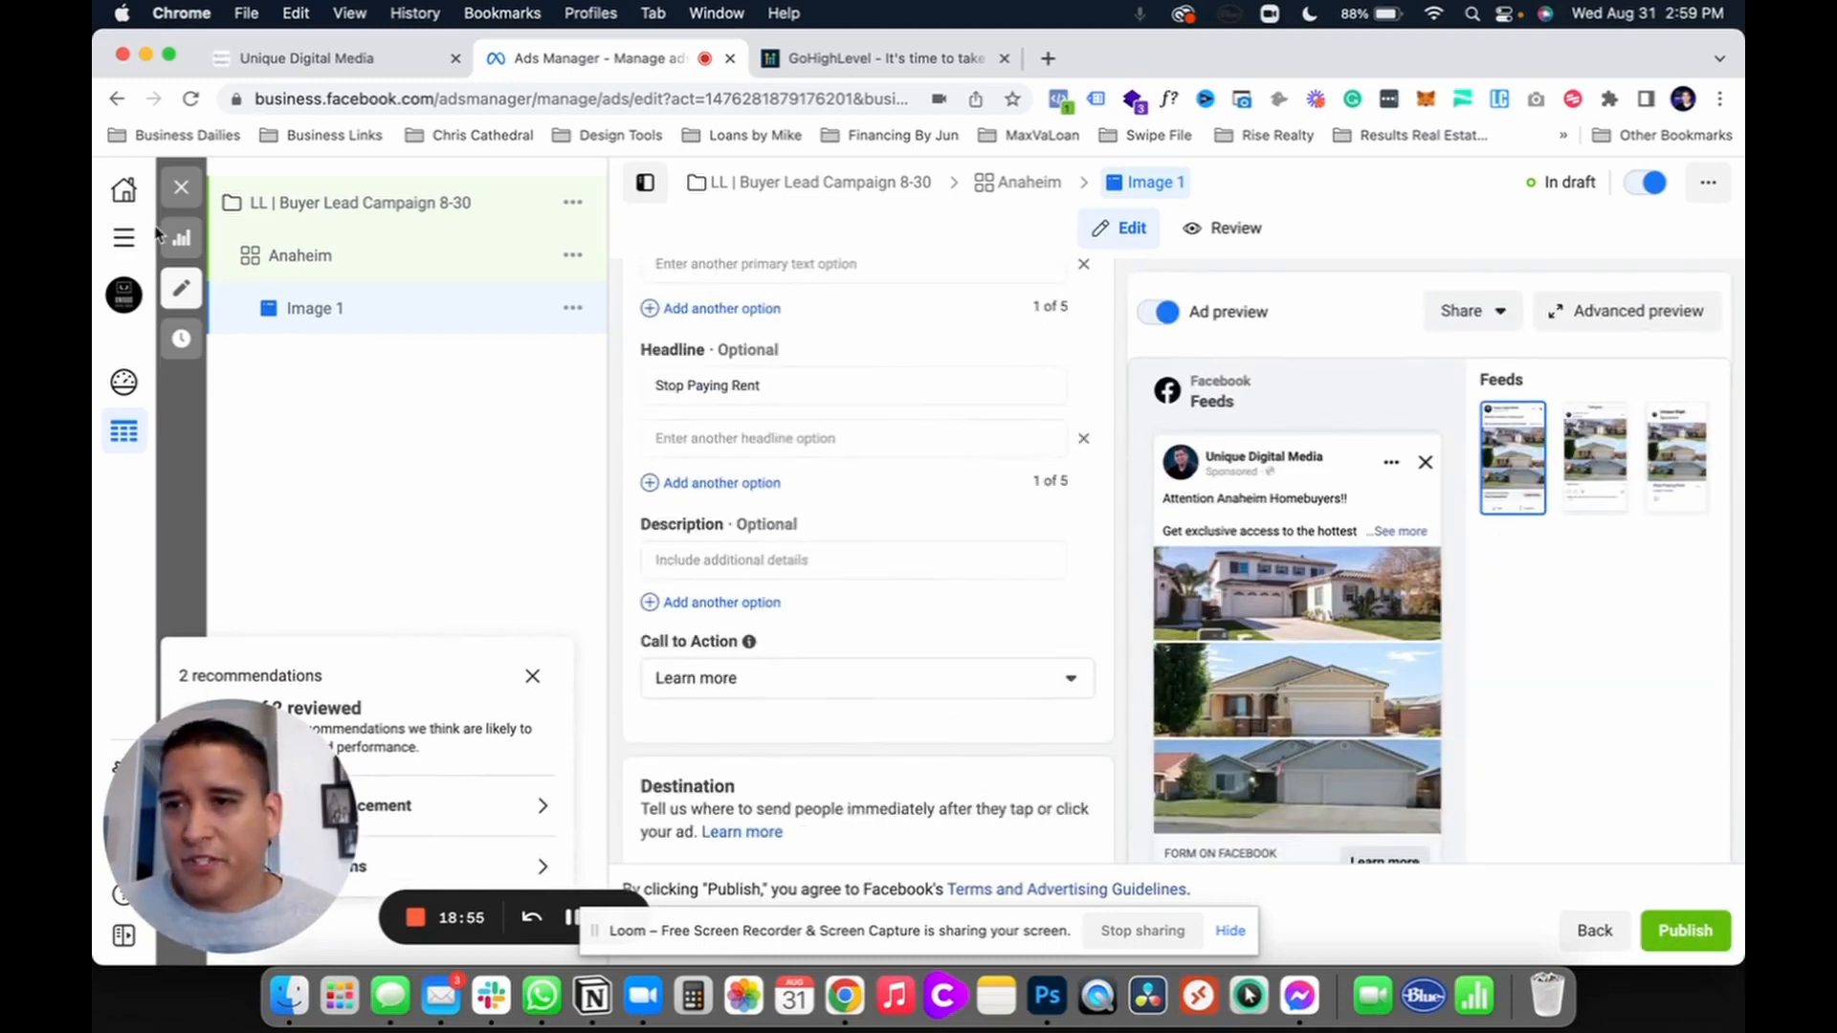
left_click(182, 188)
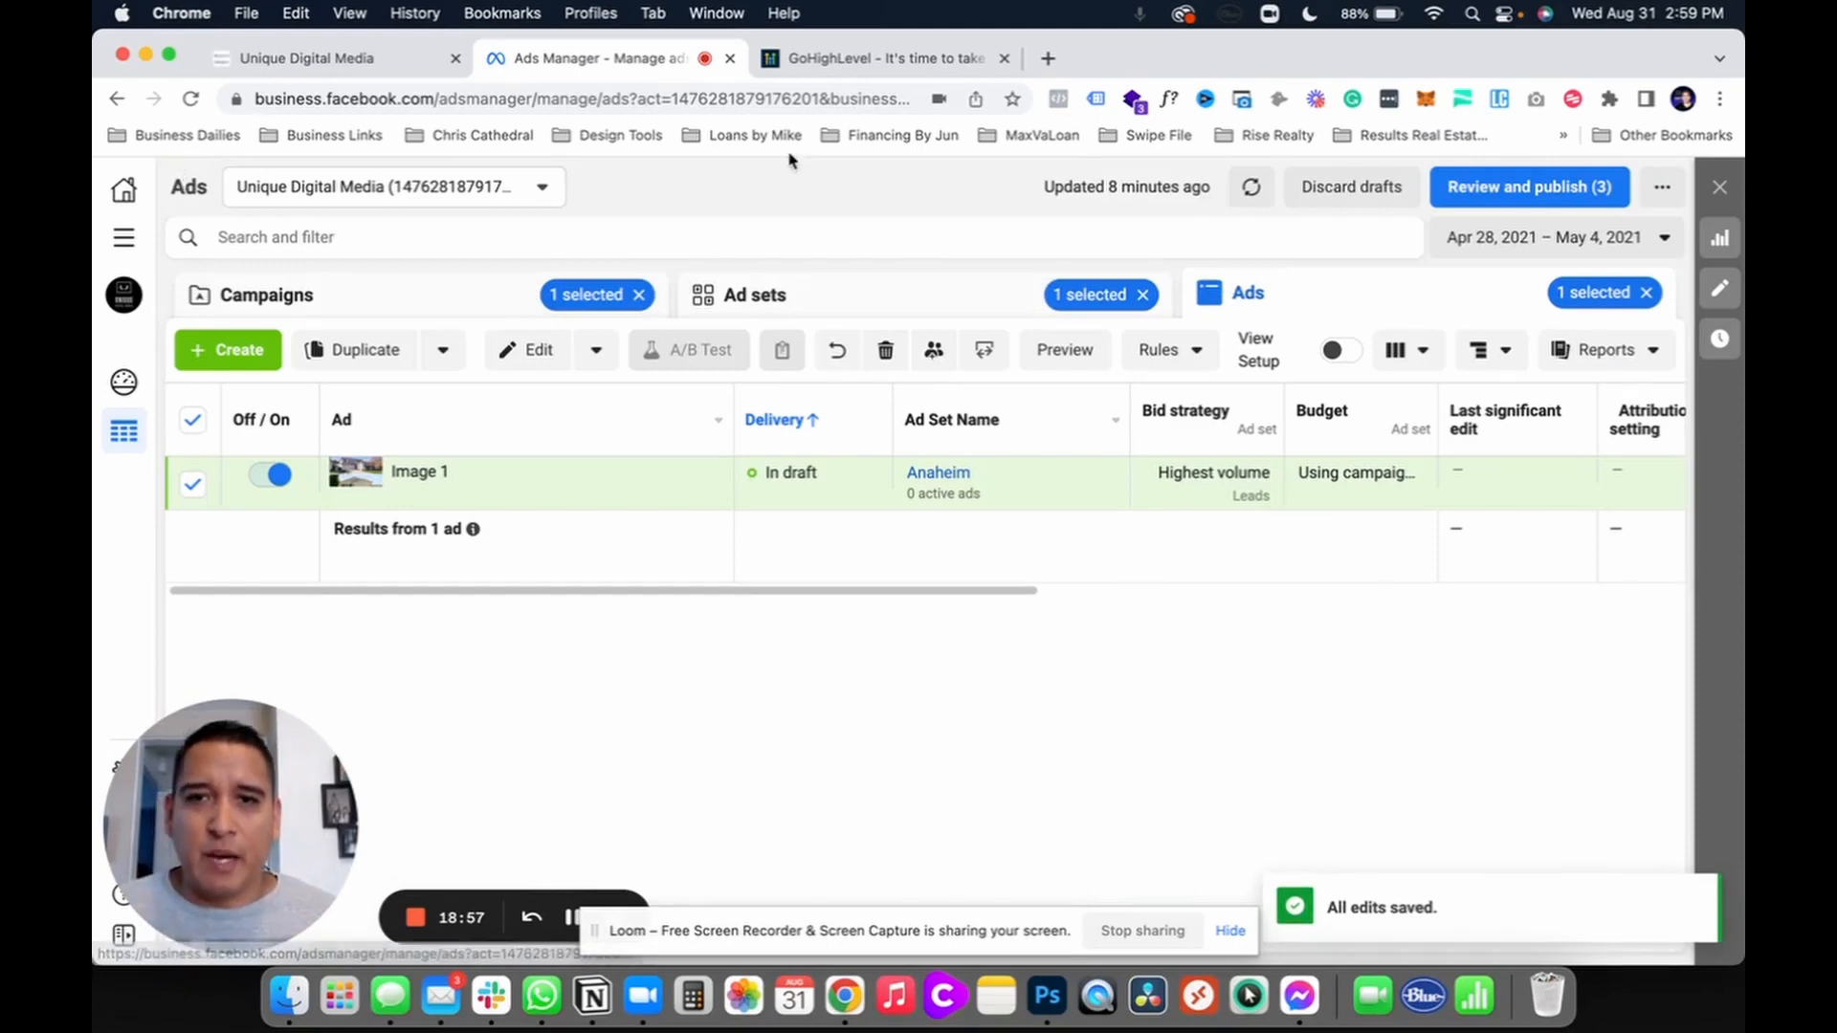
left_click(861, 59)
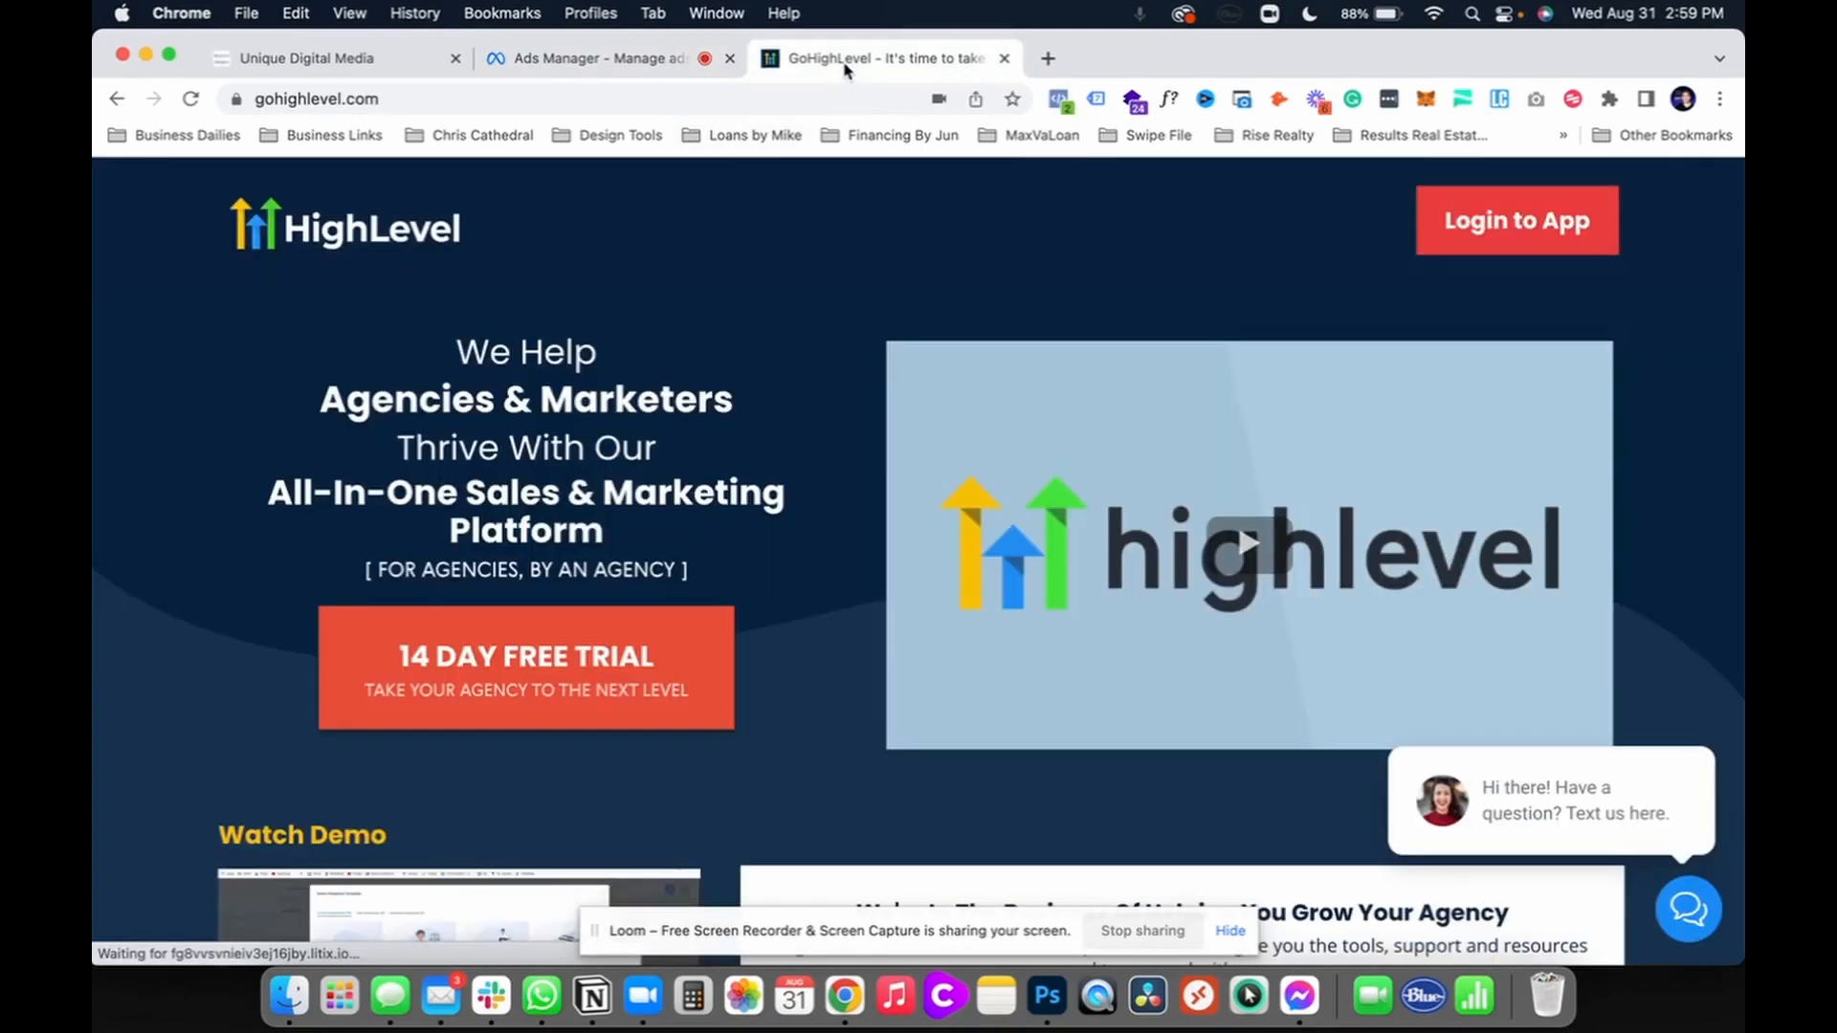
Step: Visit the profile settings, dismiss the sub-account list, and return to the Accelerated Conversion dashboard
left_click(251, 60)
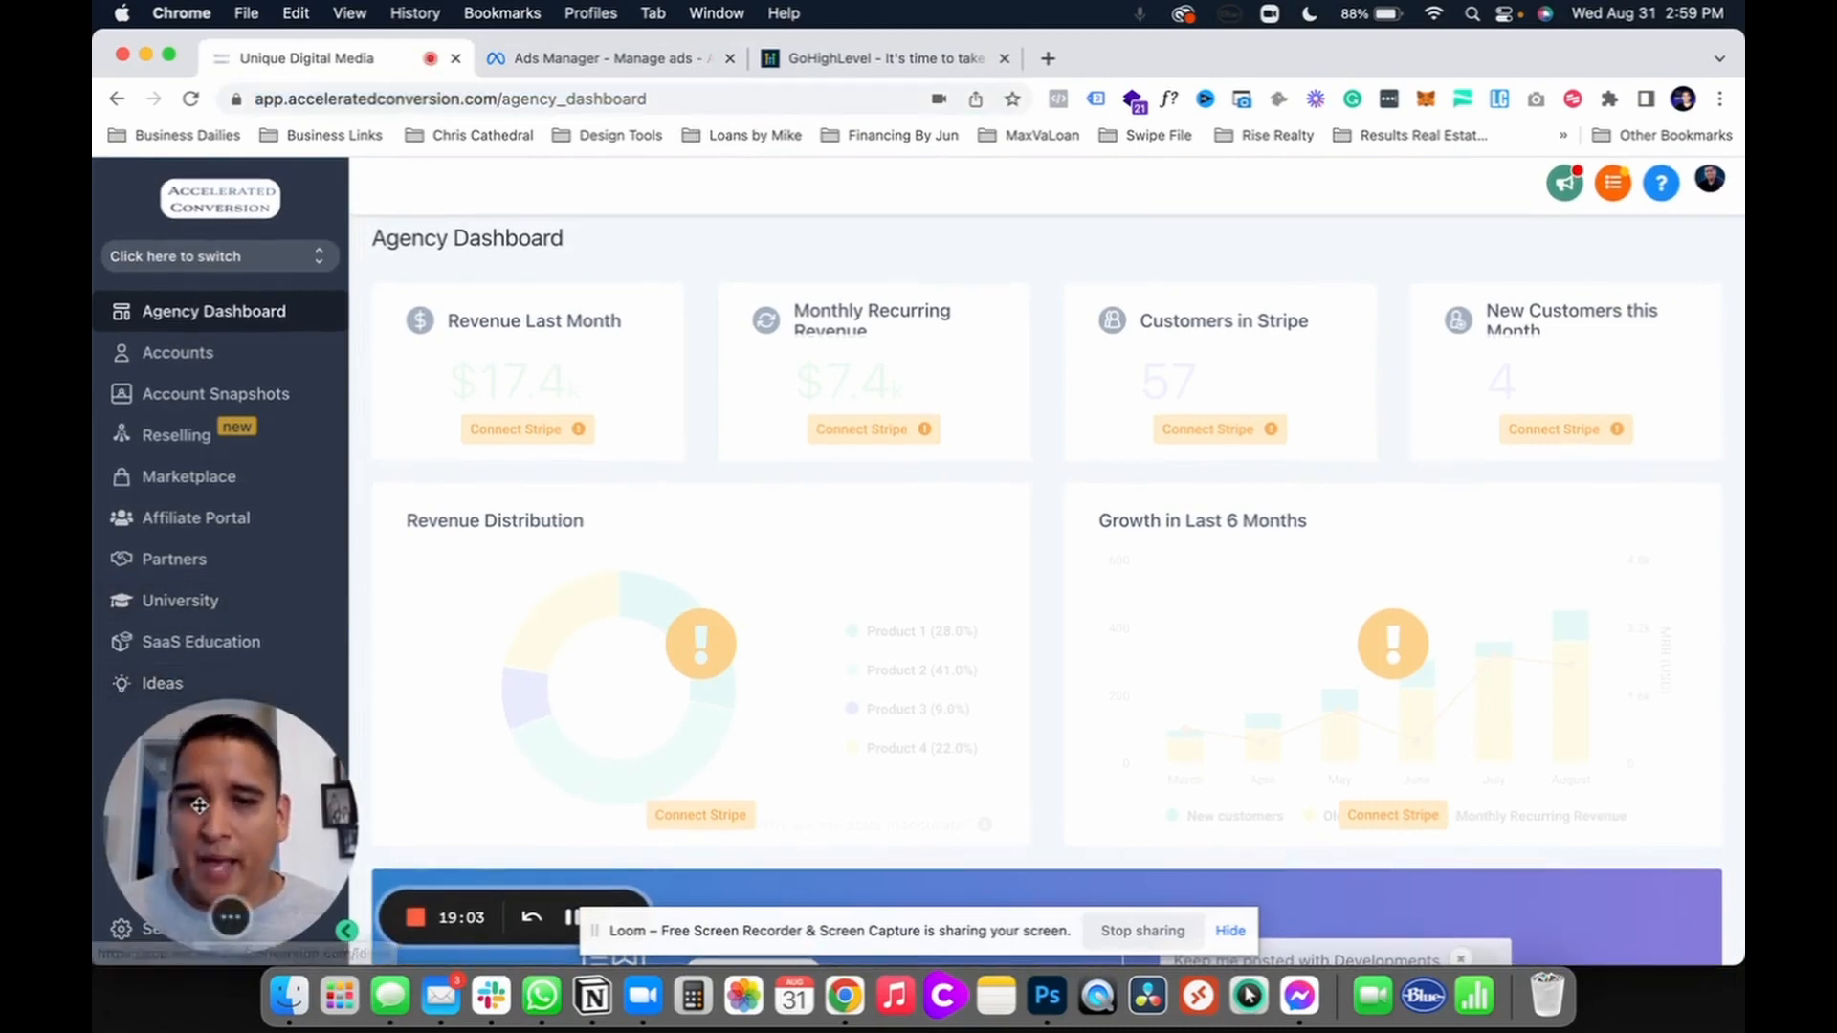
left_click_drag(192, 806, 233, 635)
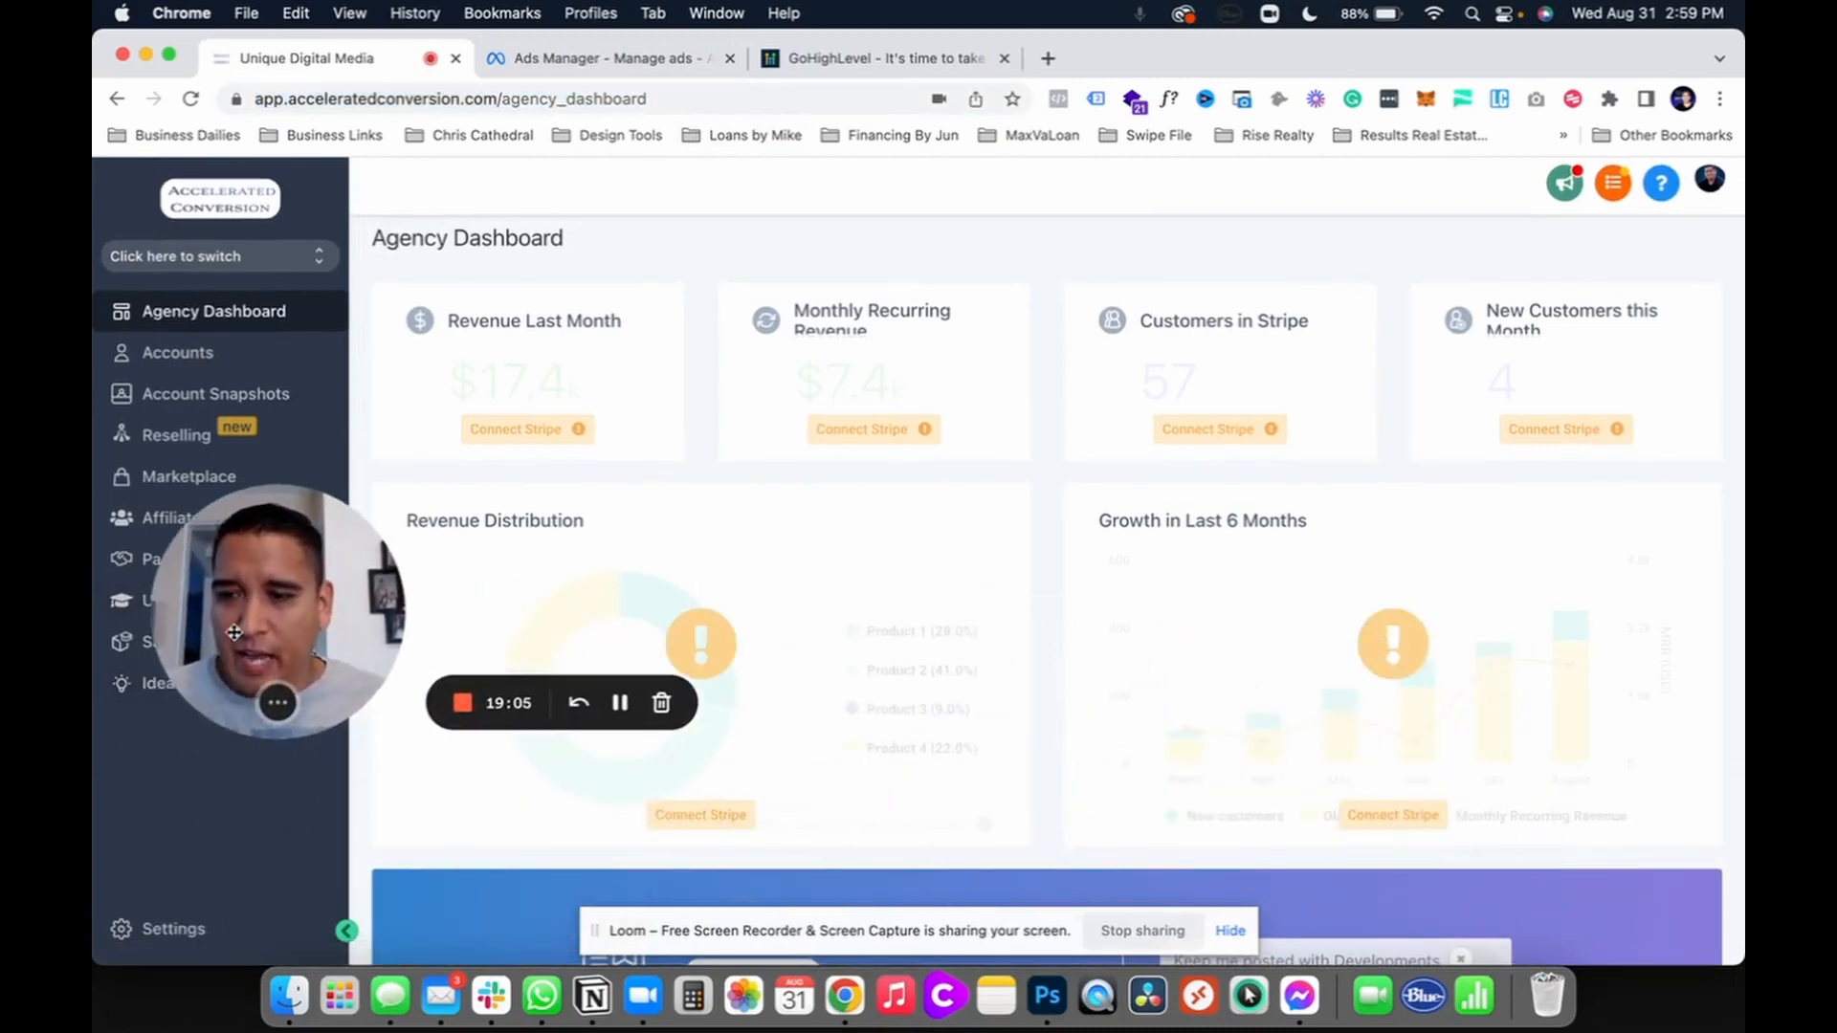
left_click(149, 935)
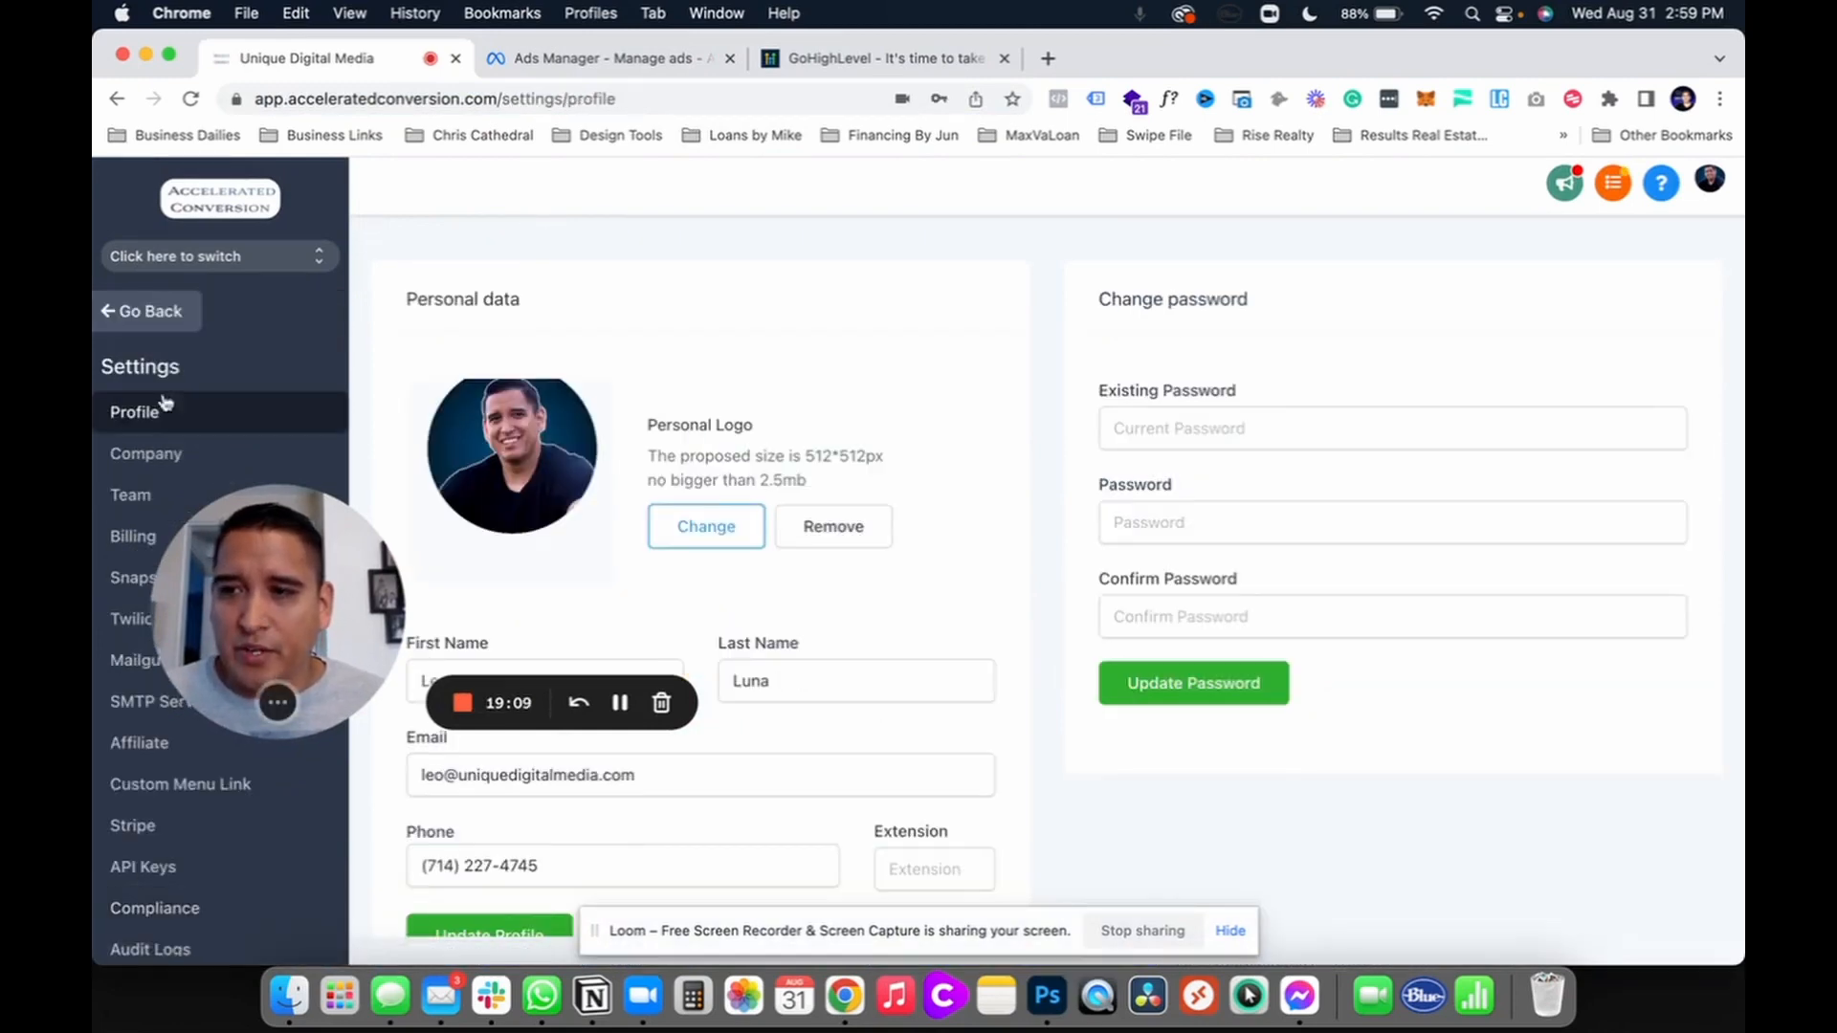
left_click(184, 258)
scroll(492, 599, "down", 5)
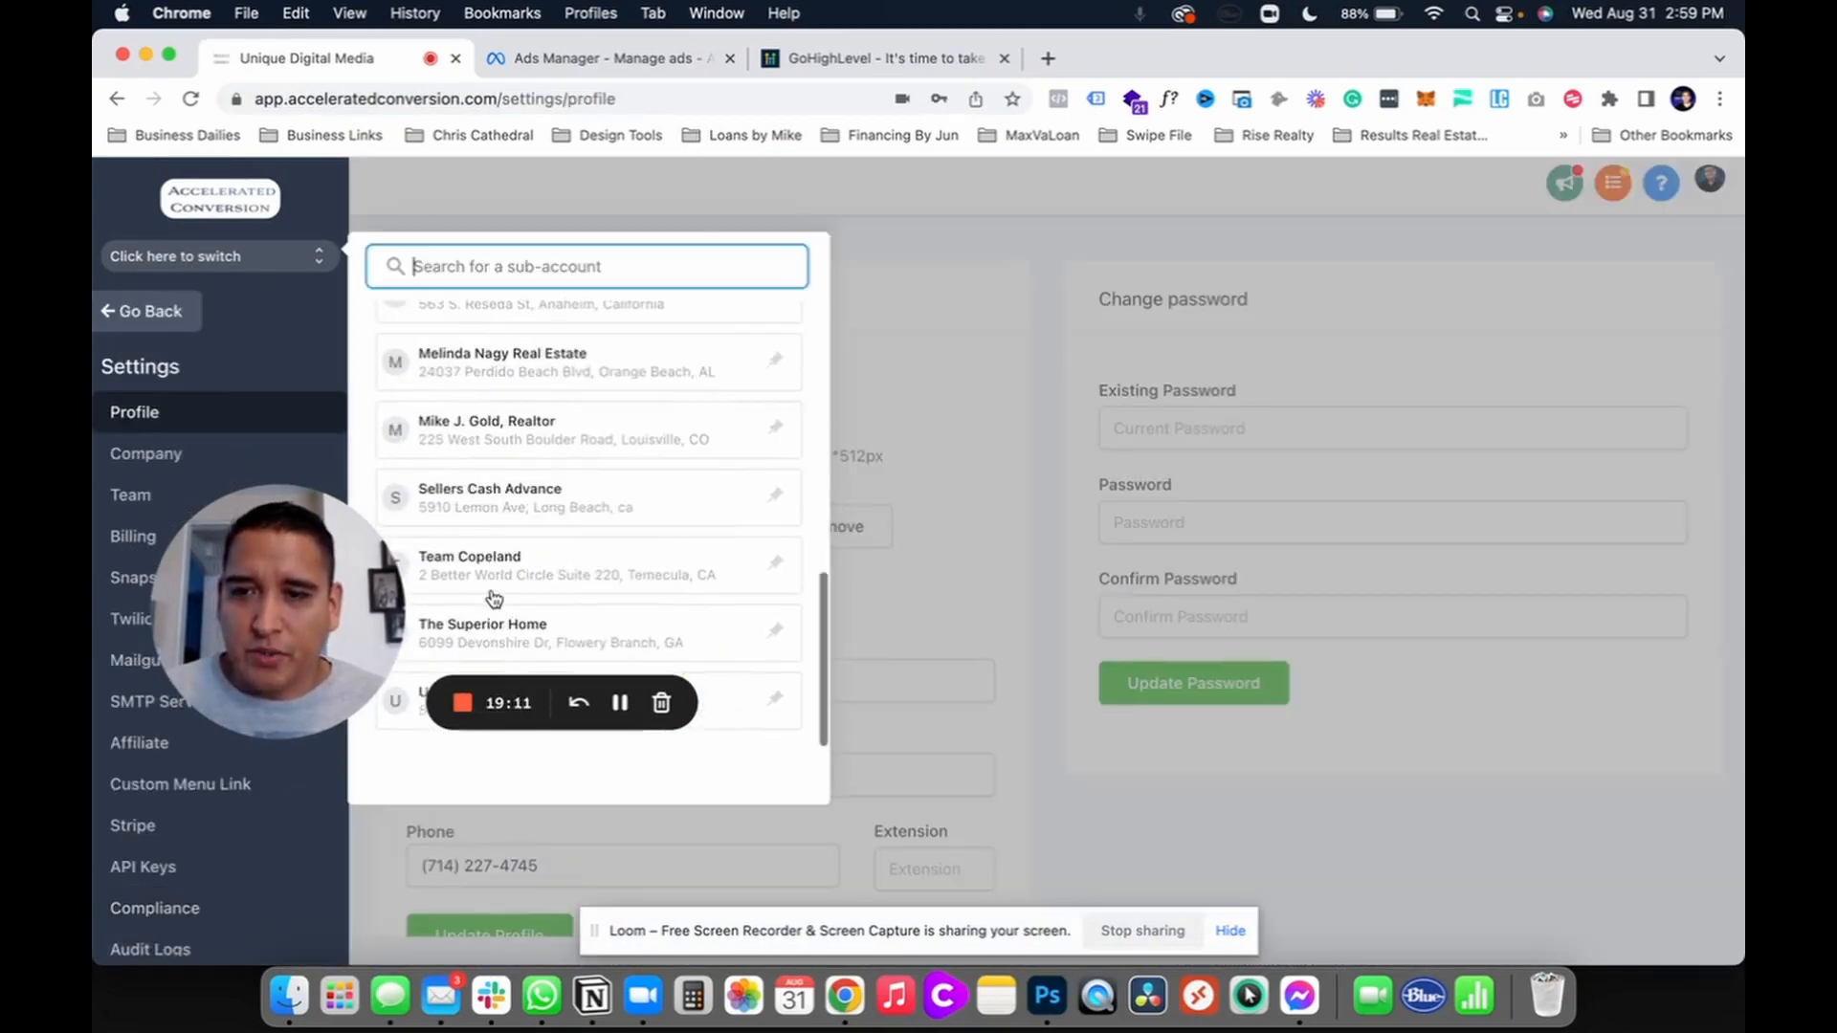
left_click(402, 709)
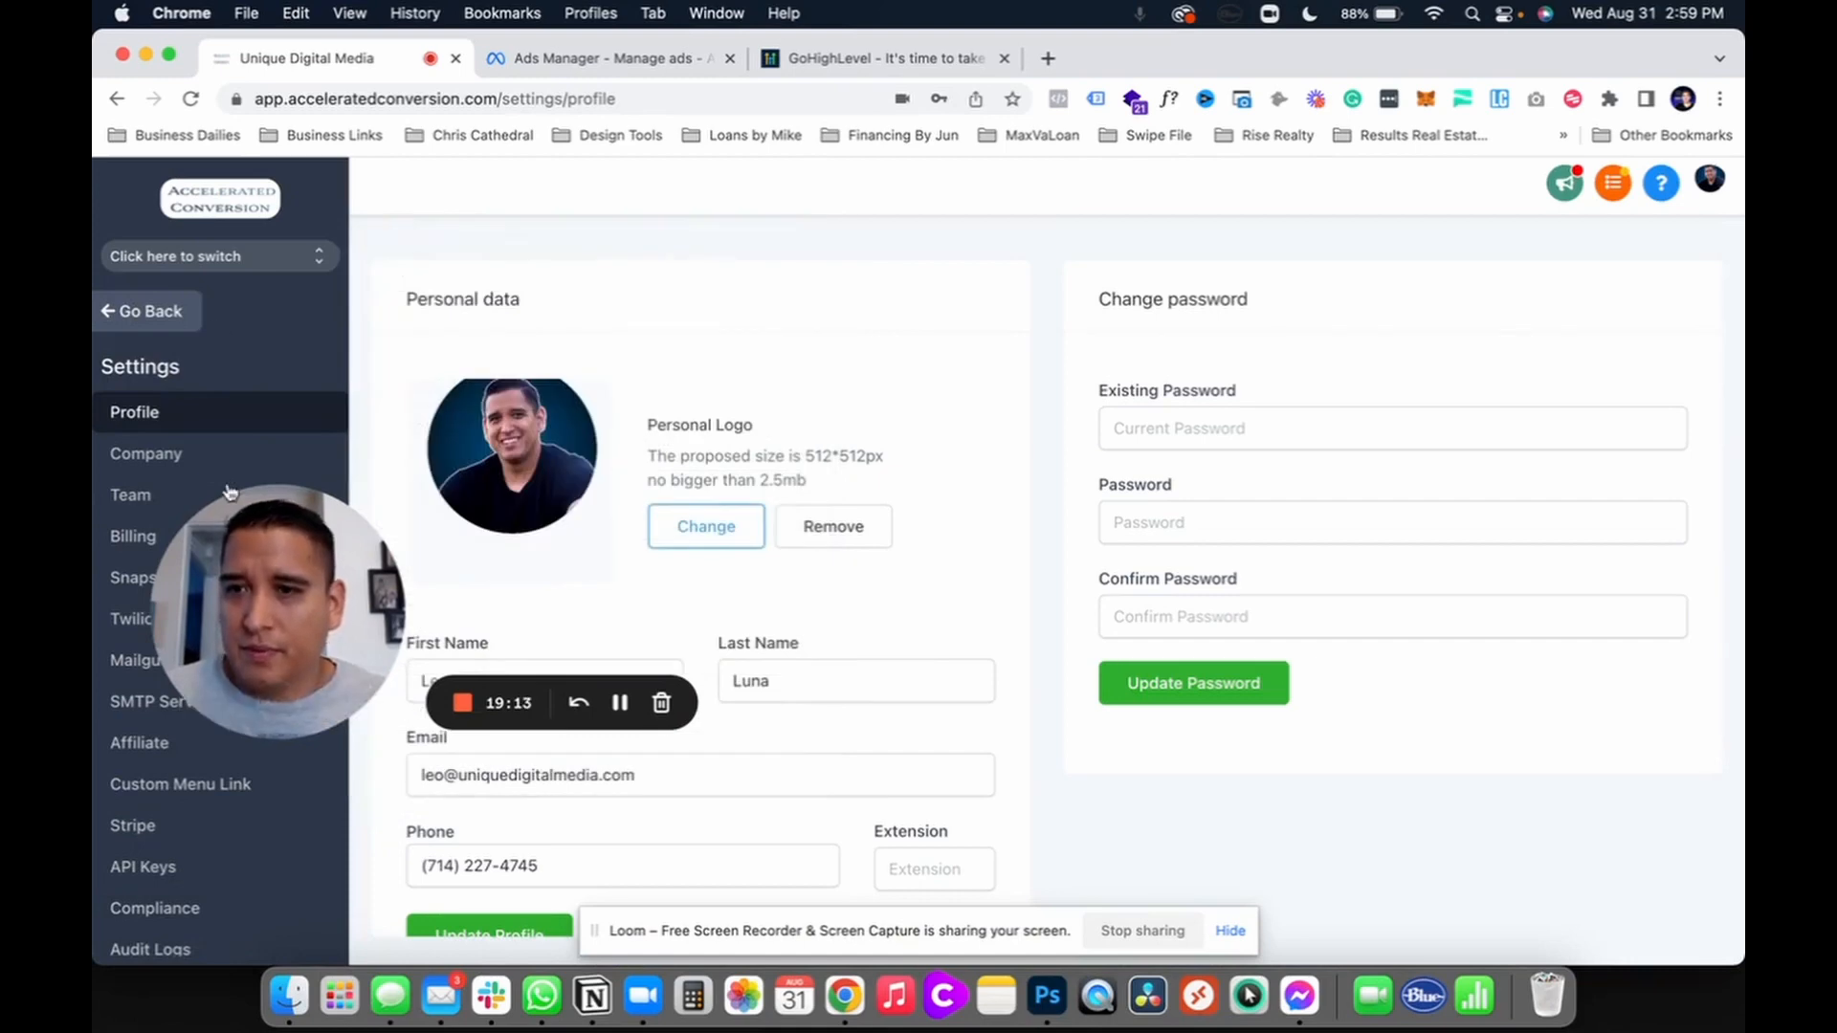
left_click(146, 309)
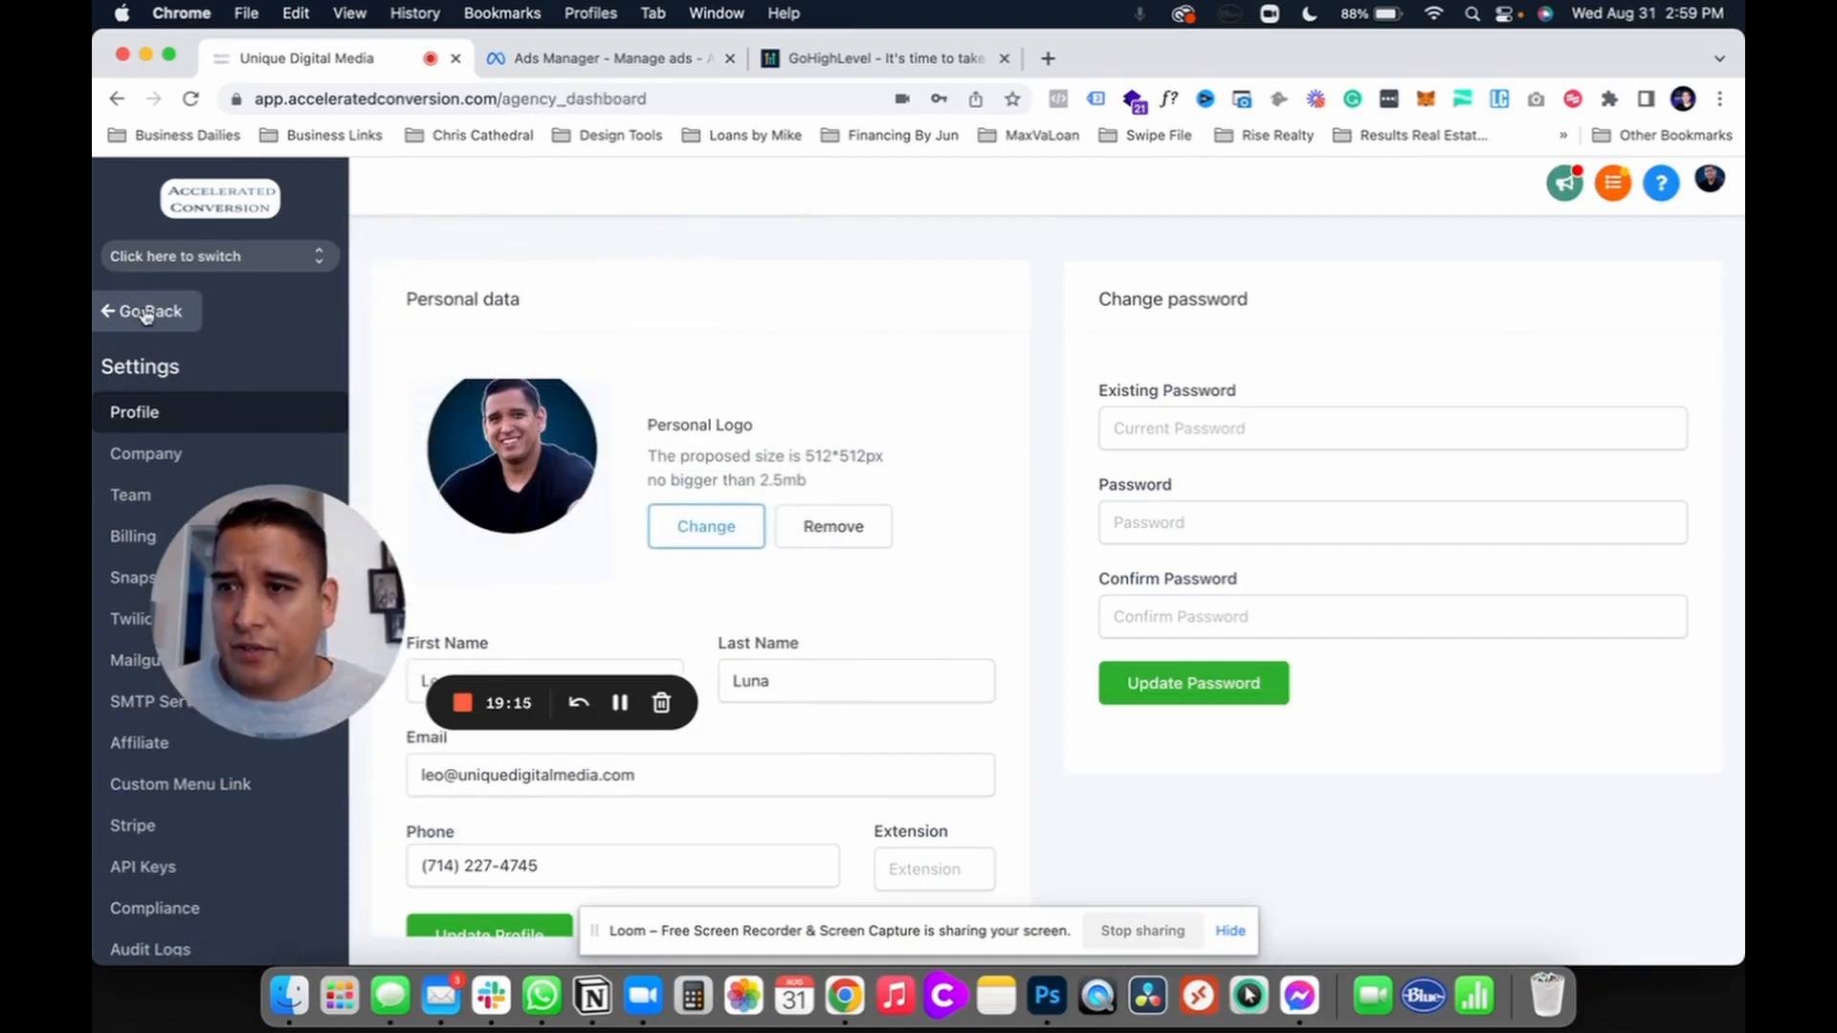
left_click_drag(316, 599, 267, 813)
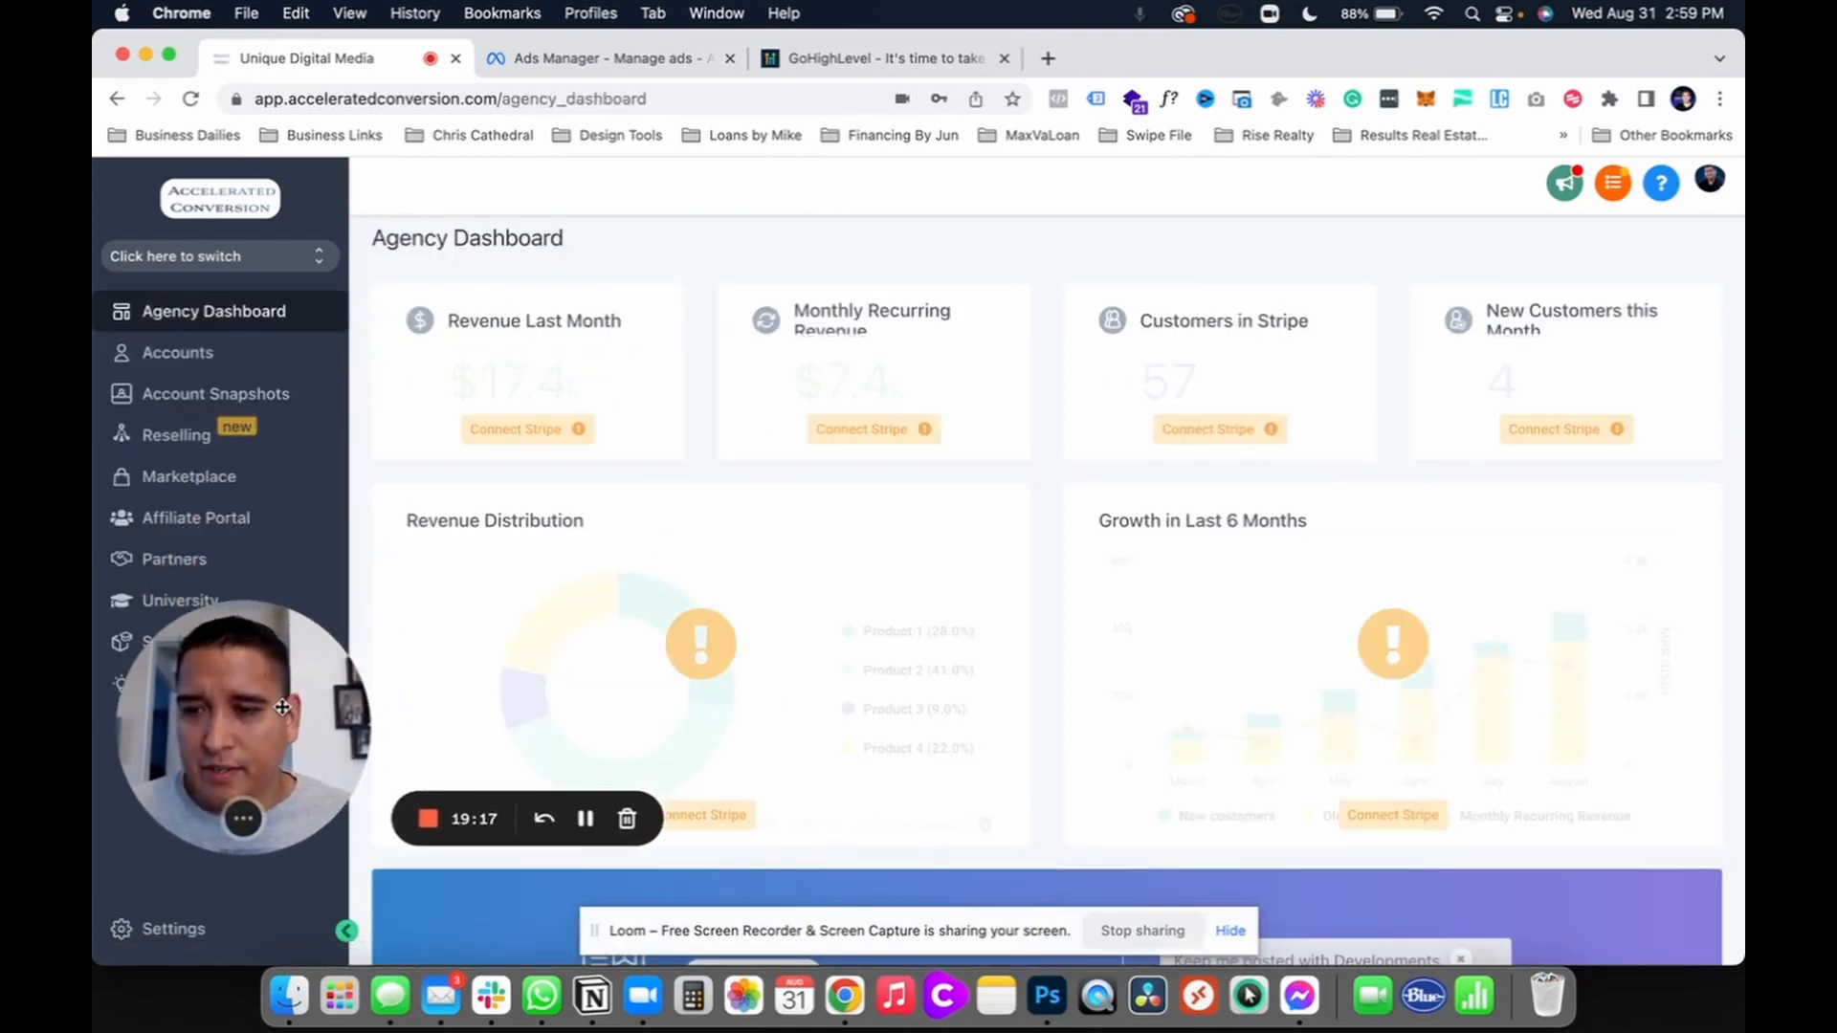
Step: Switch into the Unique Digital Media sub-account and show its Business Info settings
left_click(306, 255)
scroll(536, 593, "down", 10)
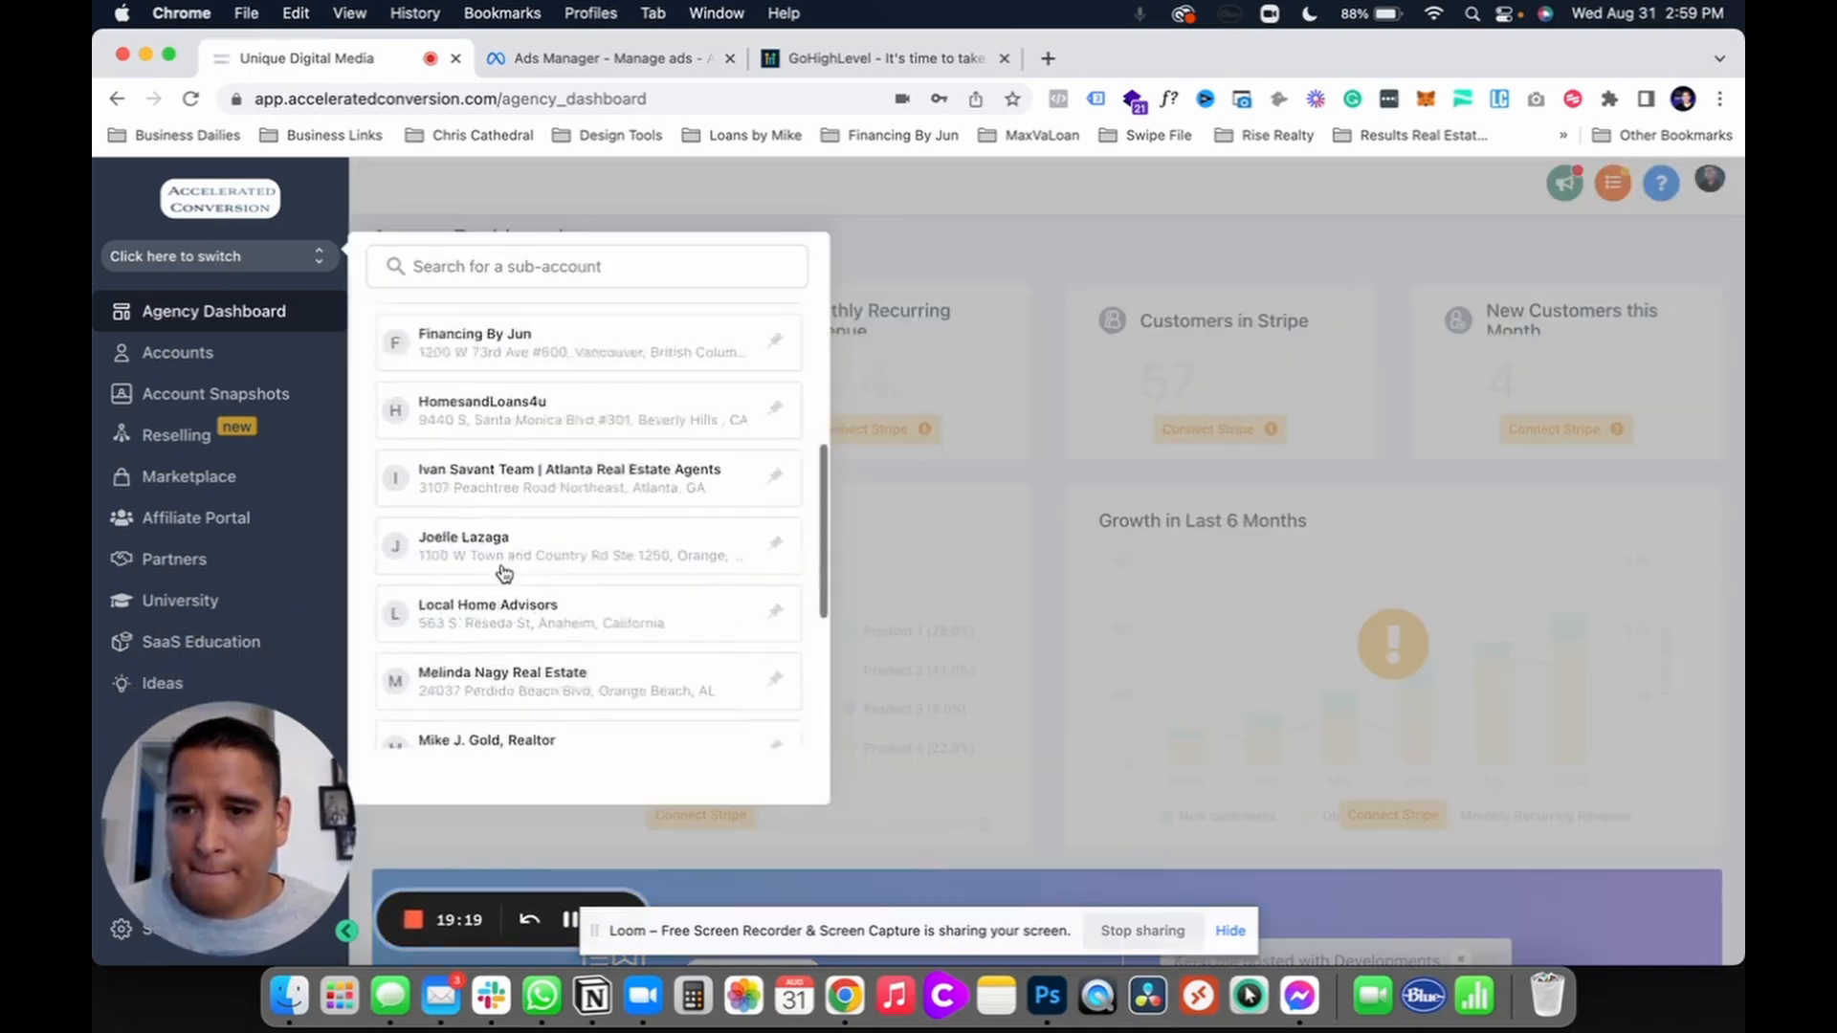
left_click(507, 815)
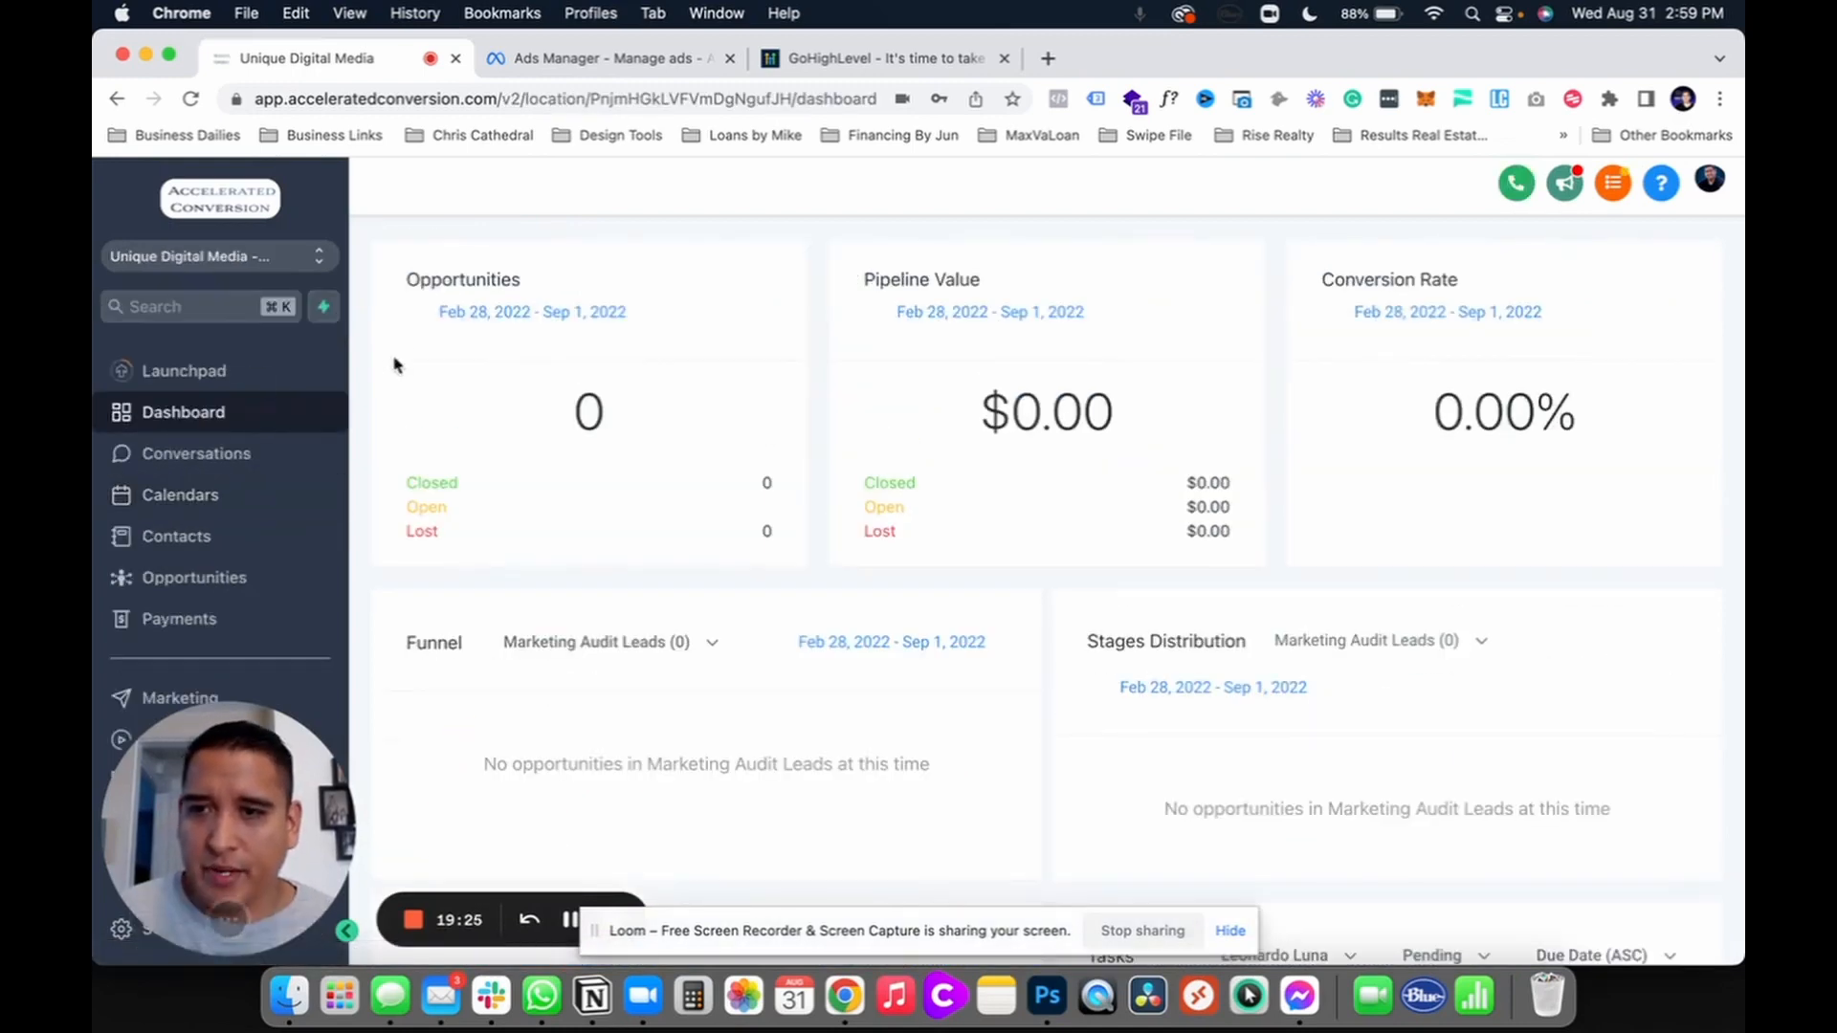
left_click_drag(203, 710, 459, 671)
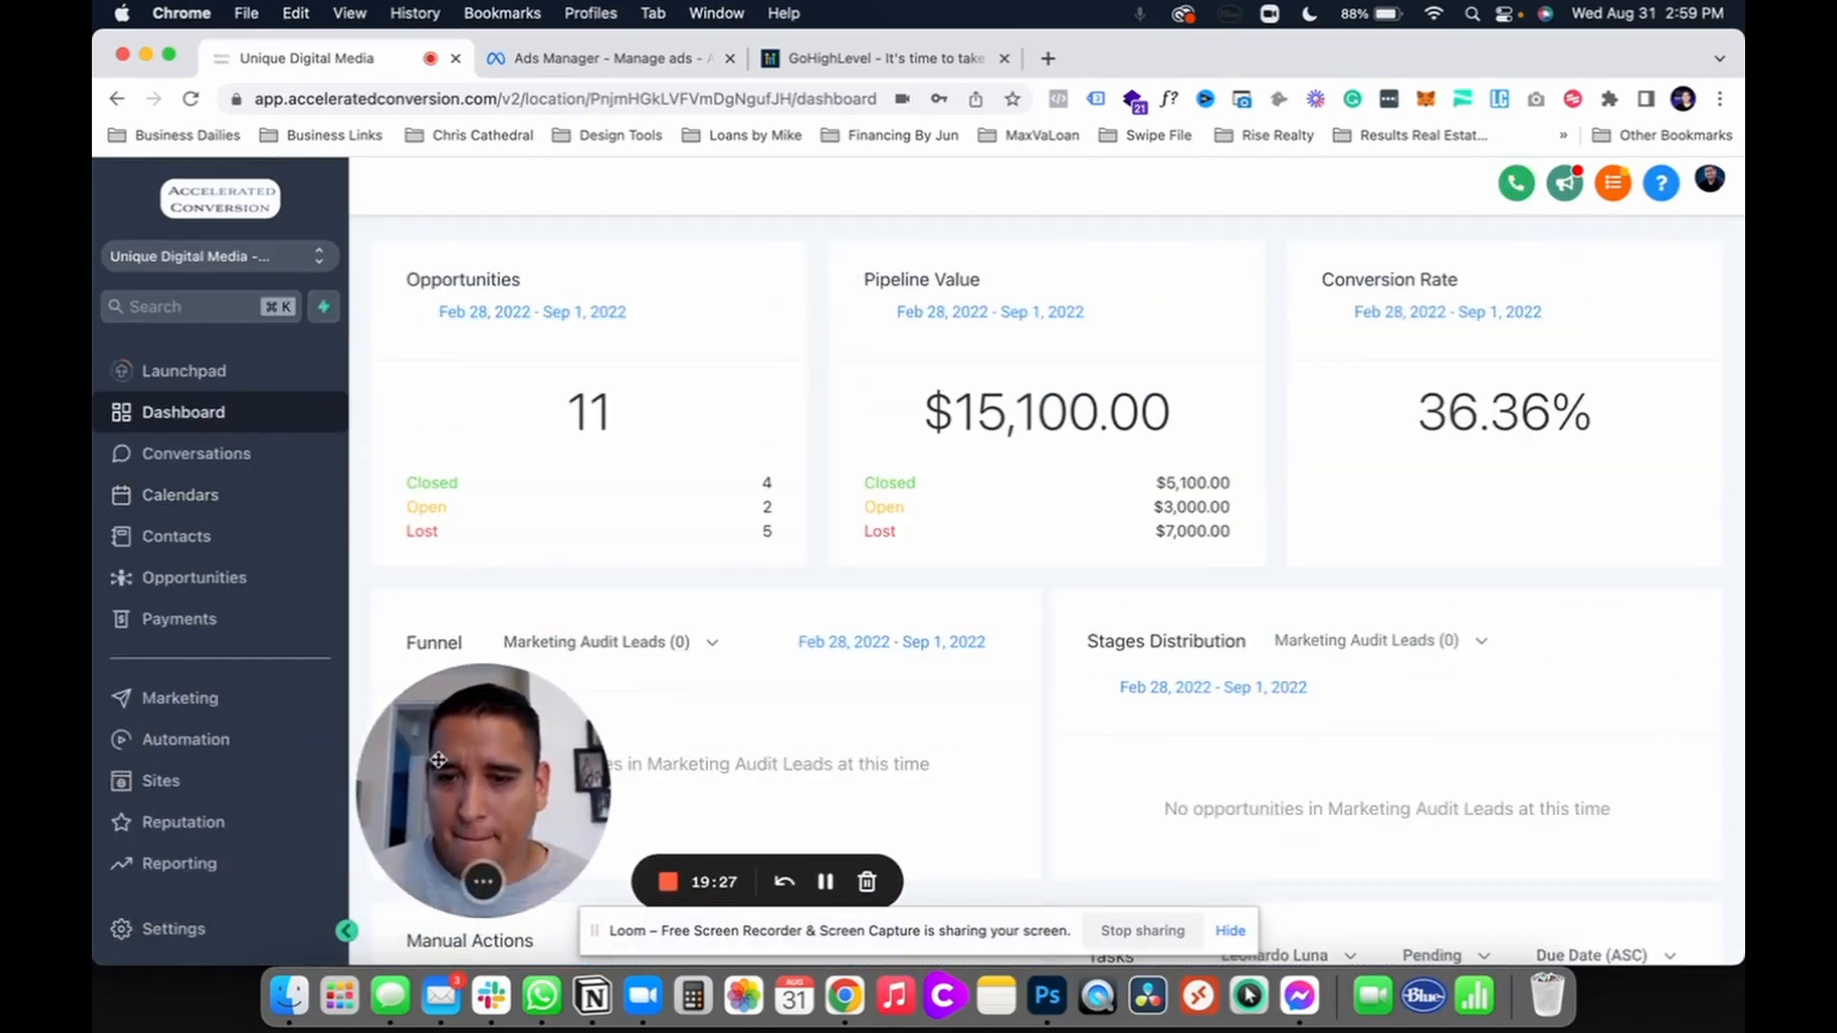
left_click(1230, 929)
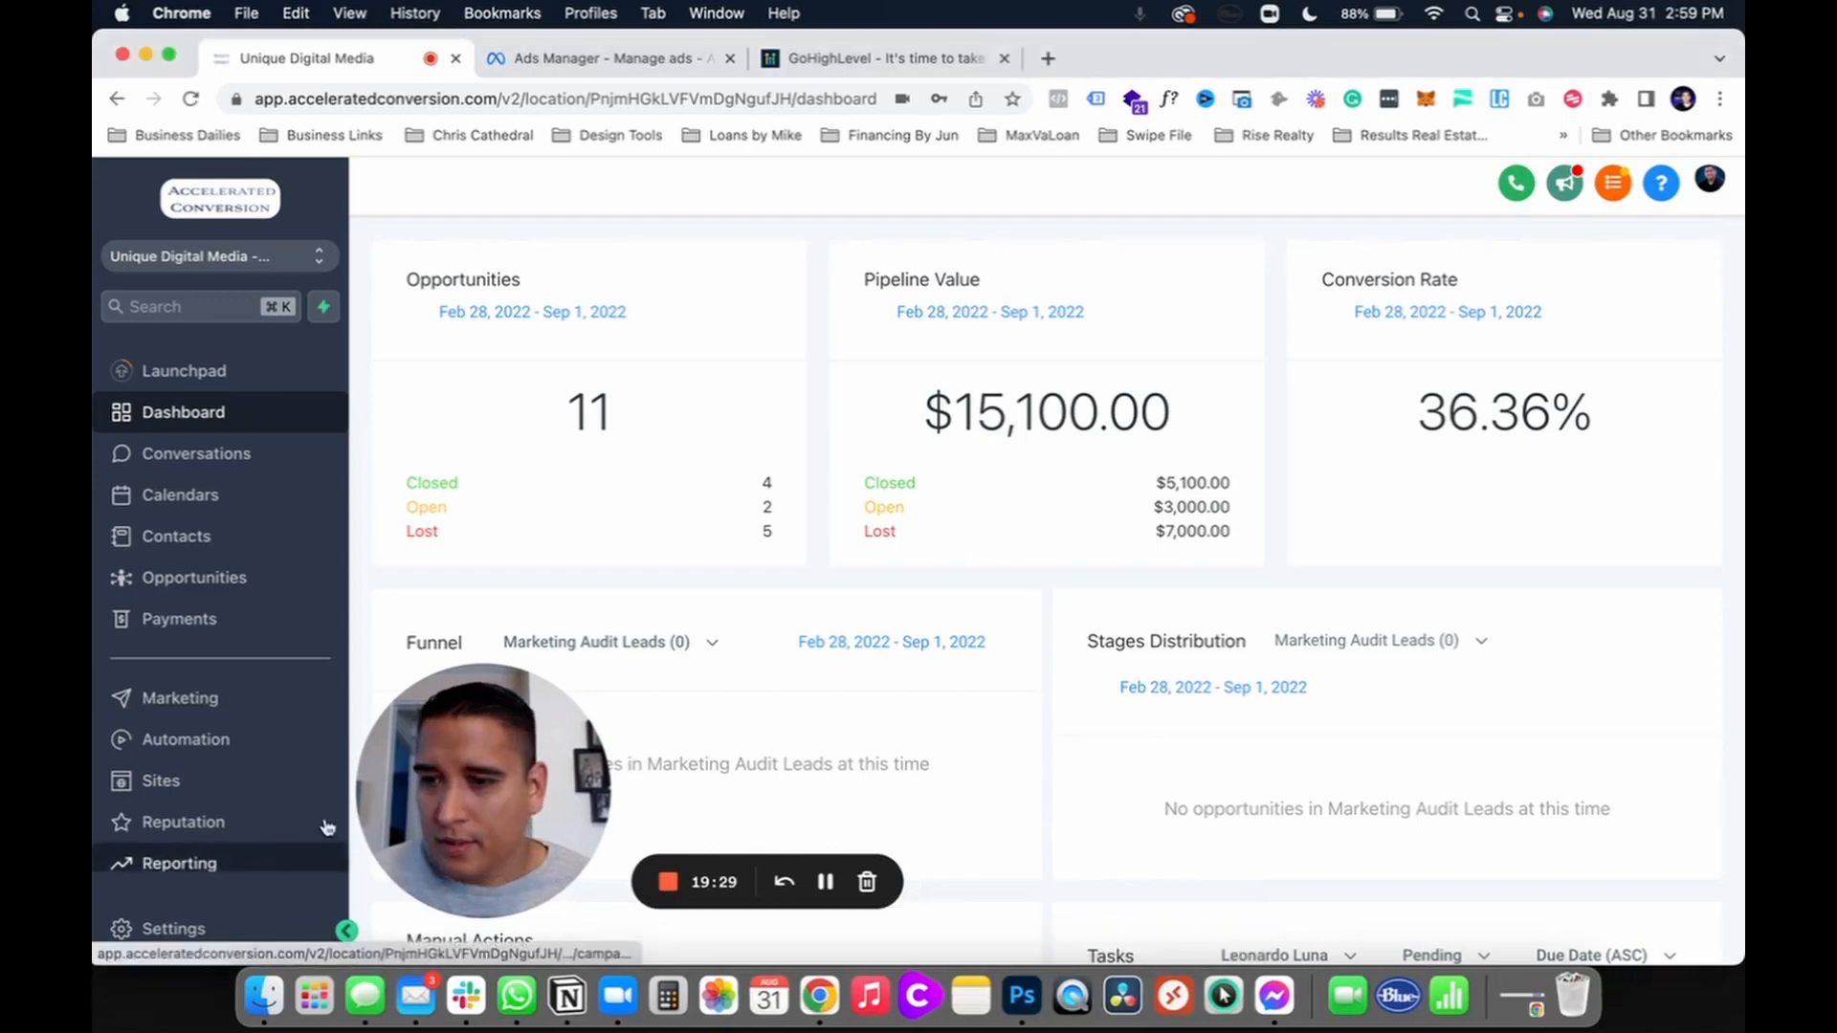
left_click_drag(564, 764, 563, 786)
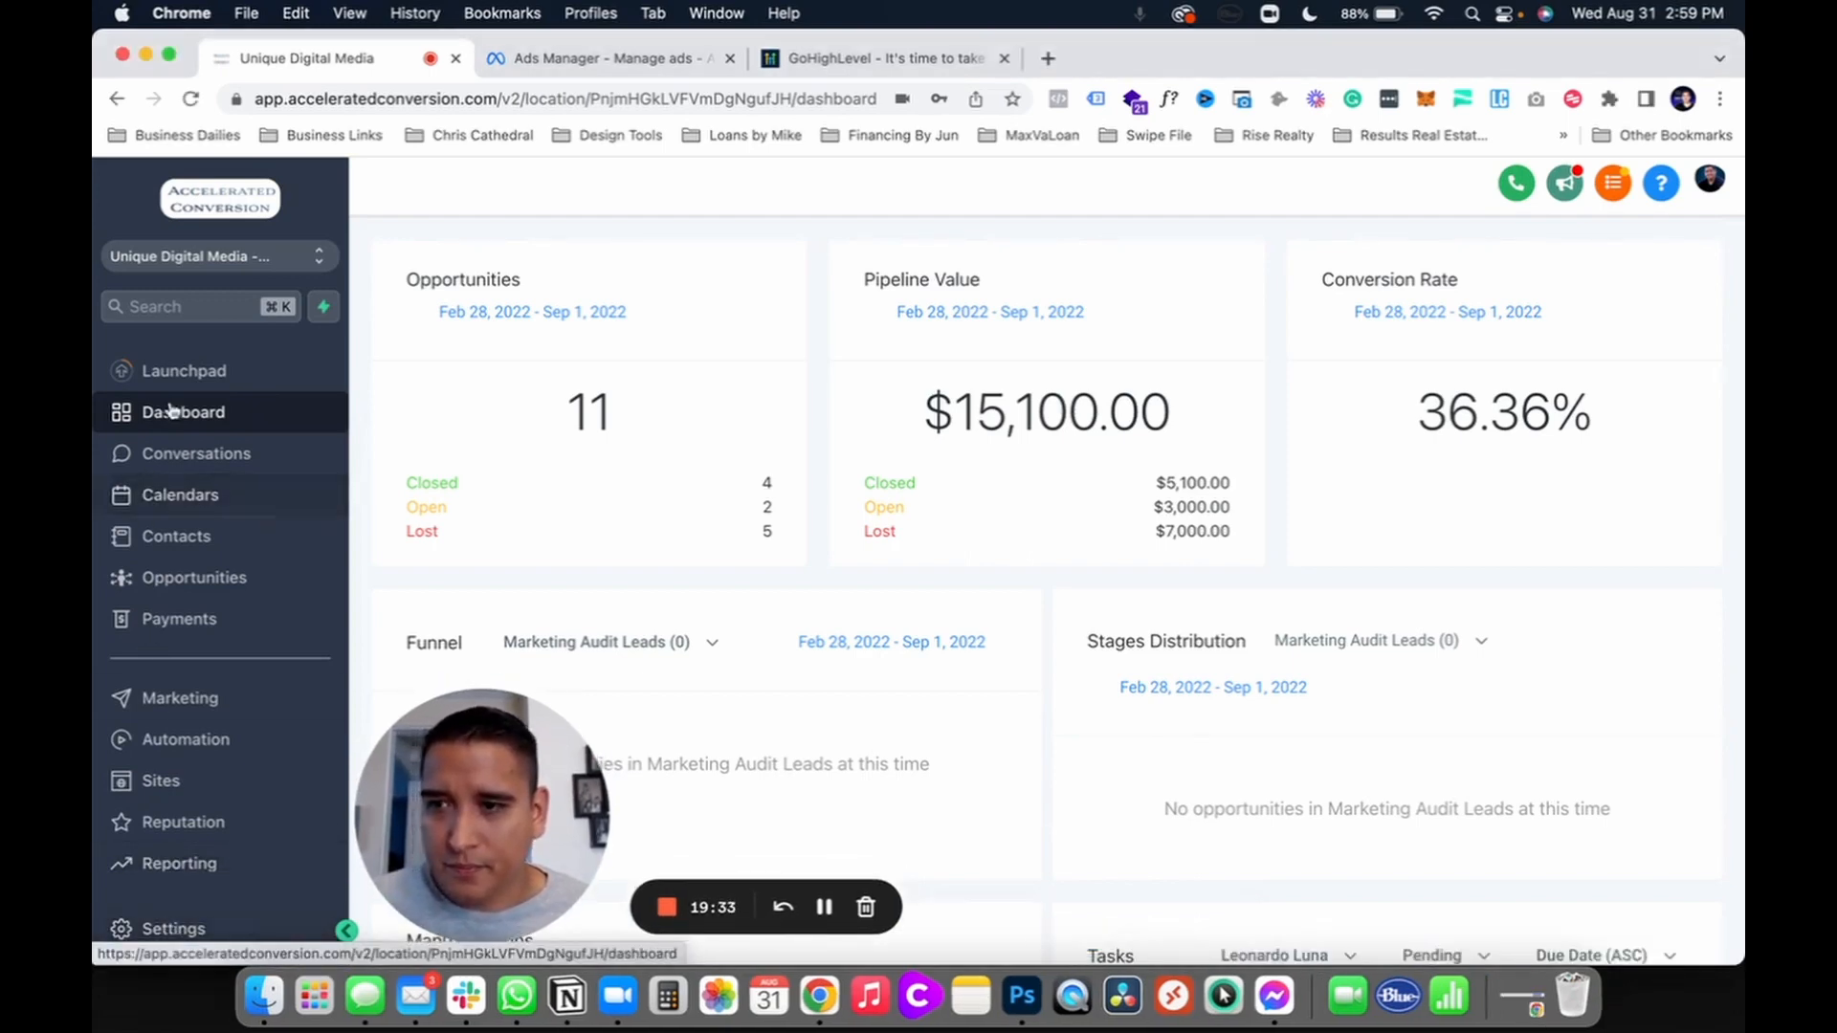
left_click(145, 927)
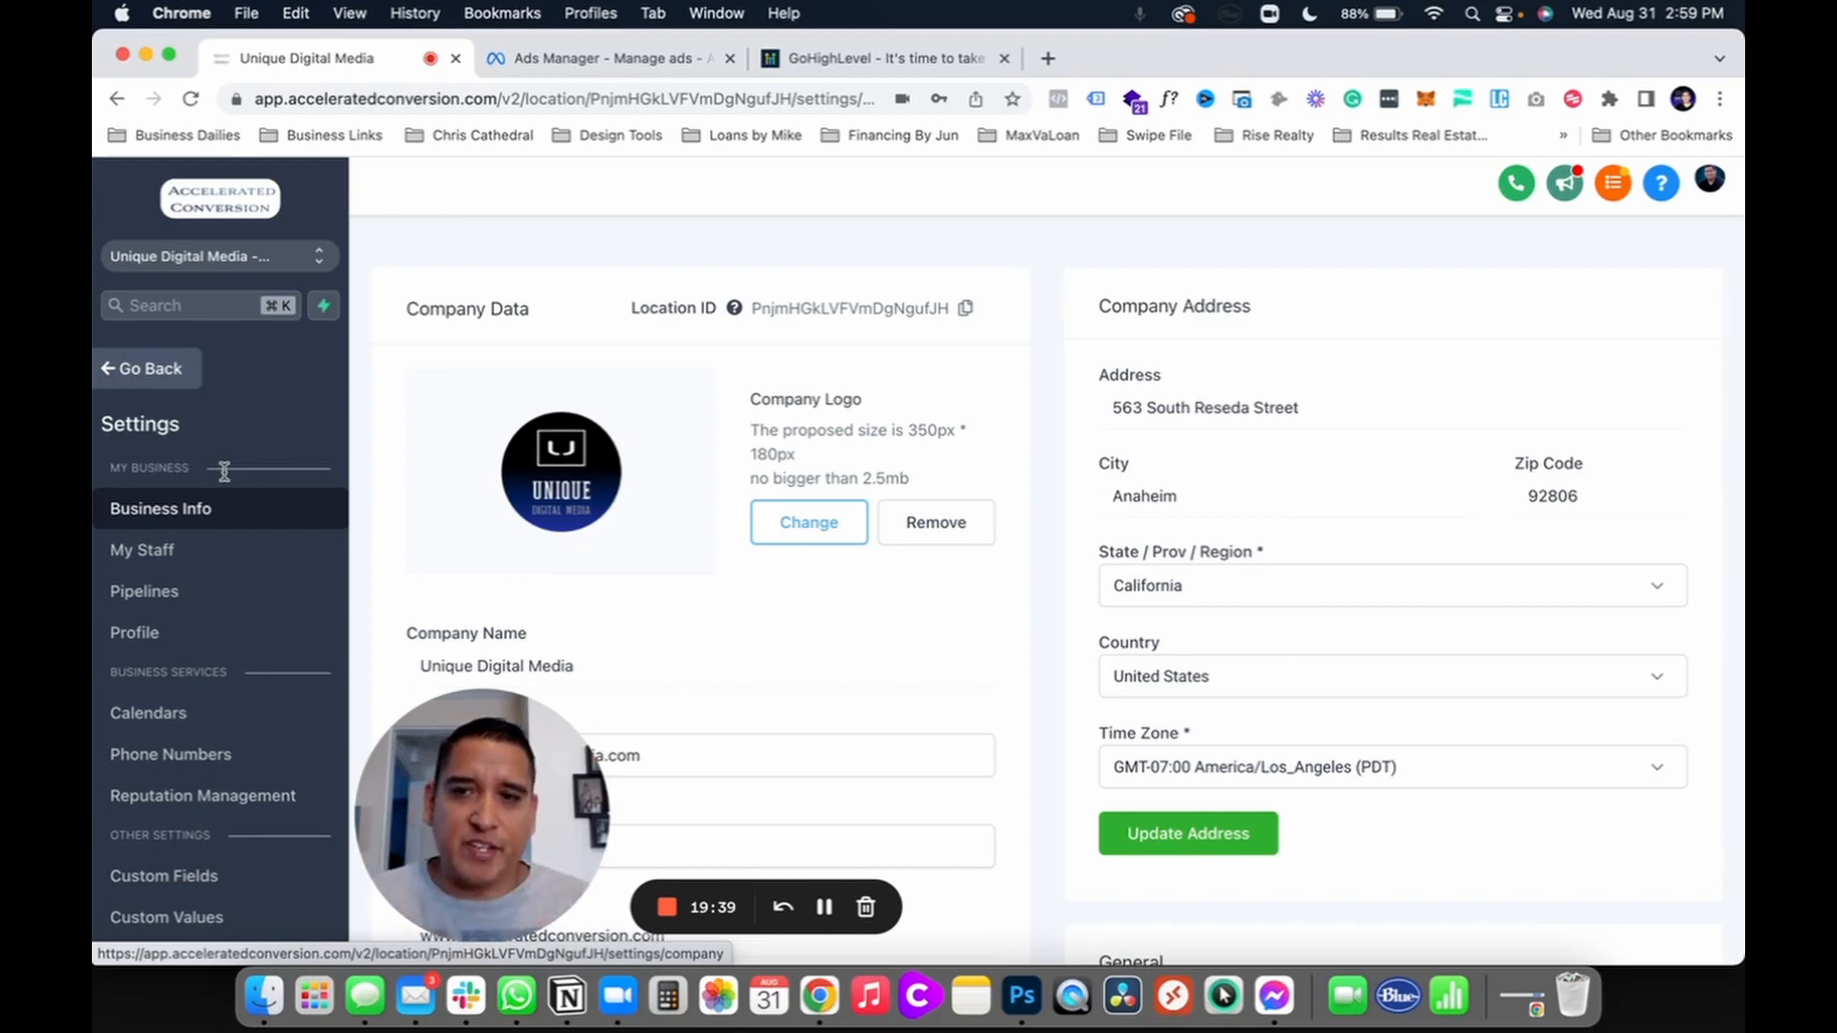
Step: Show the sub-account's Integrations page with Facebook and Instagram connected
scroll(170, 748, "down", 5)
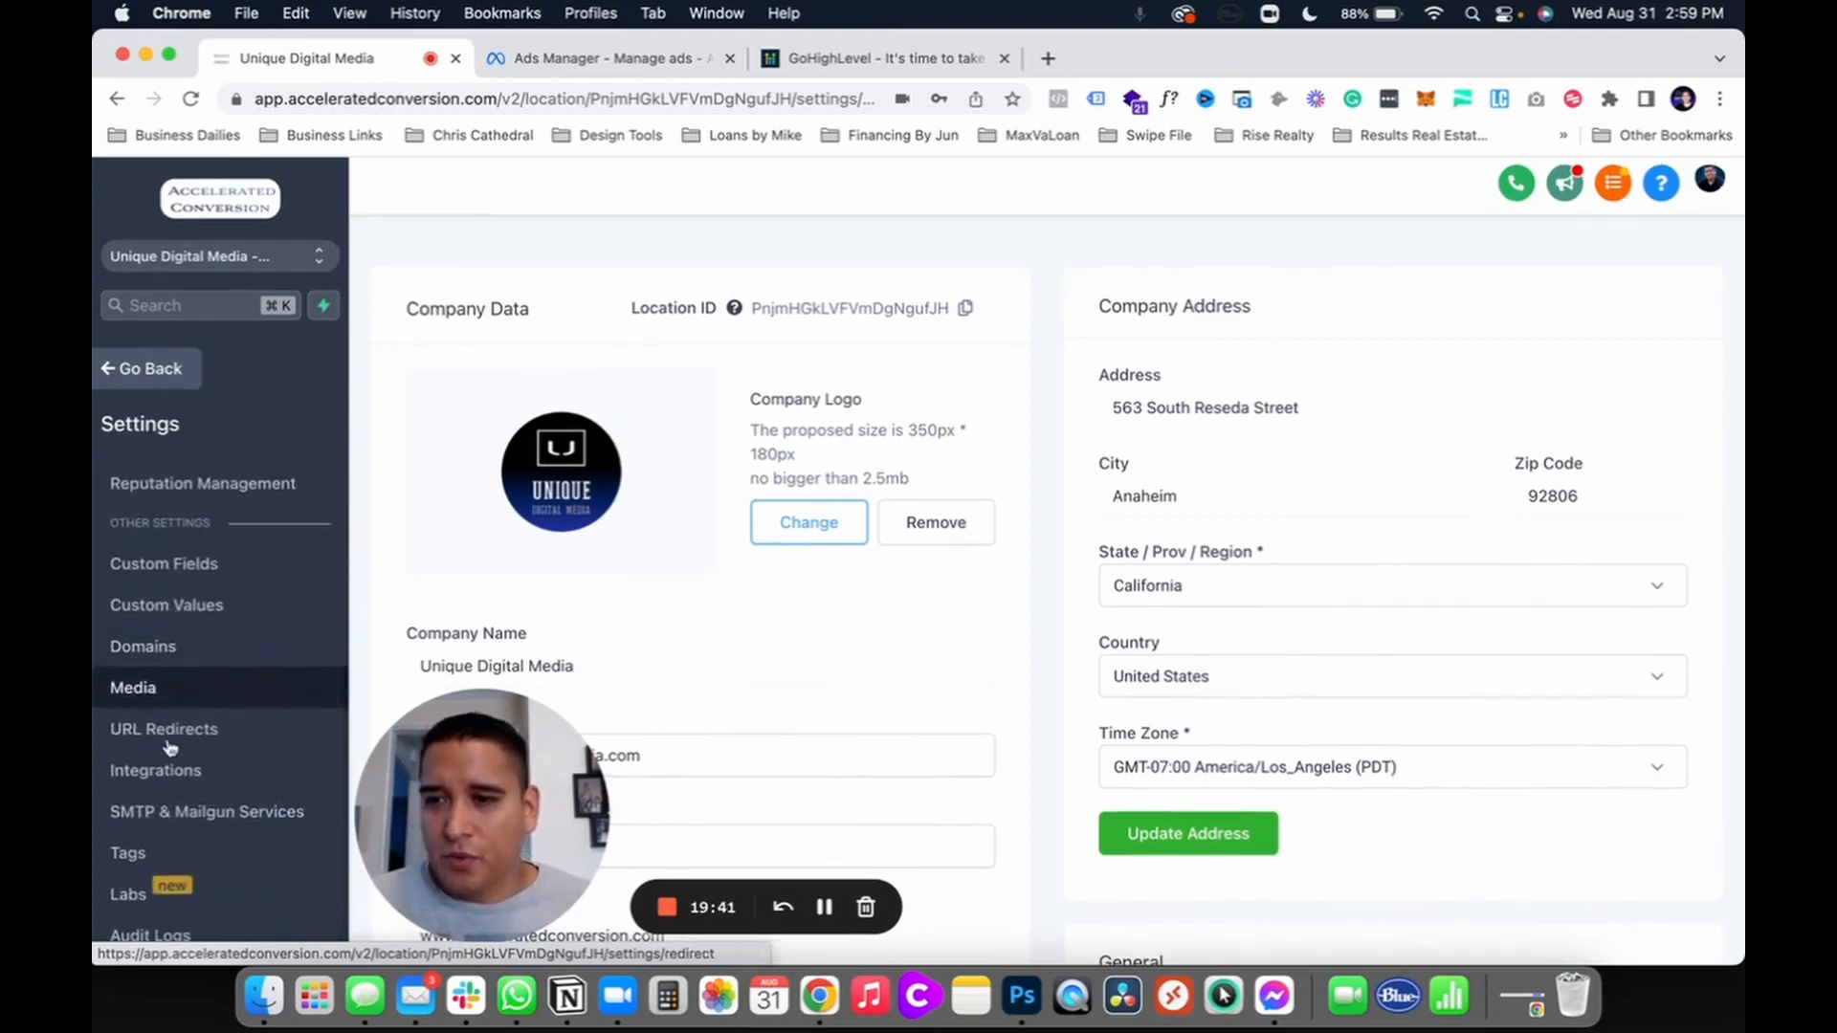
left_click(163, 770)
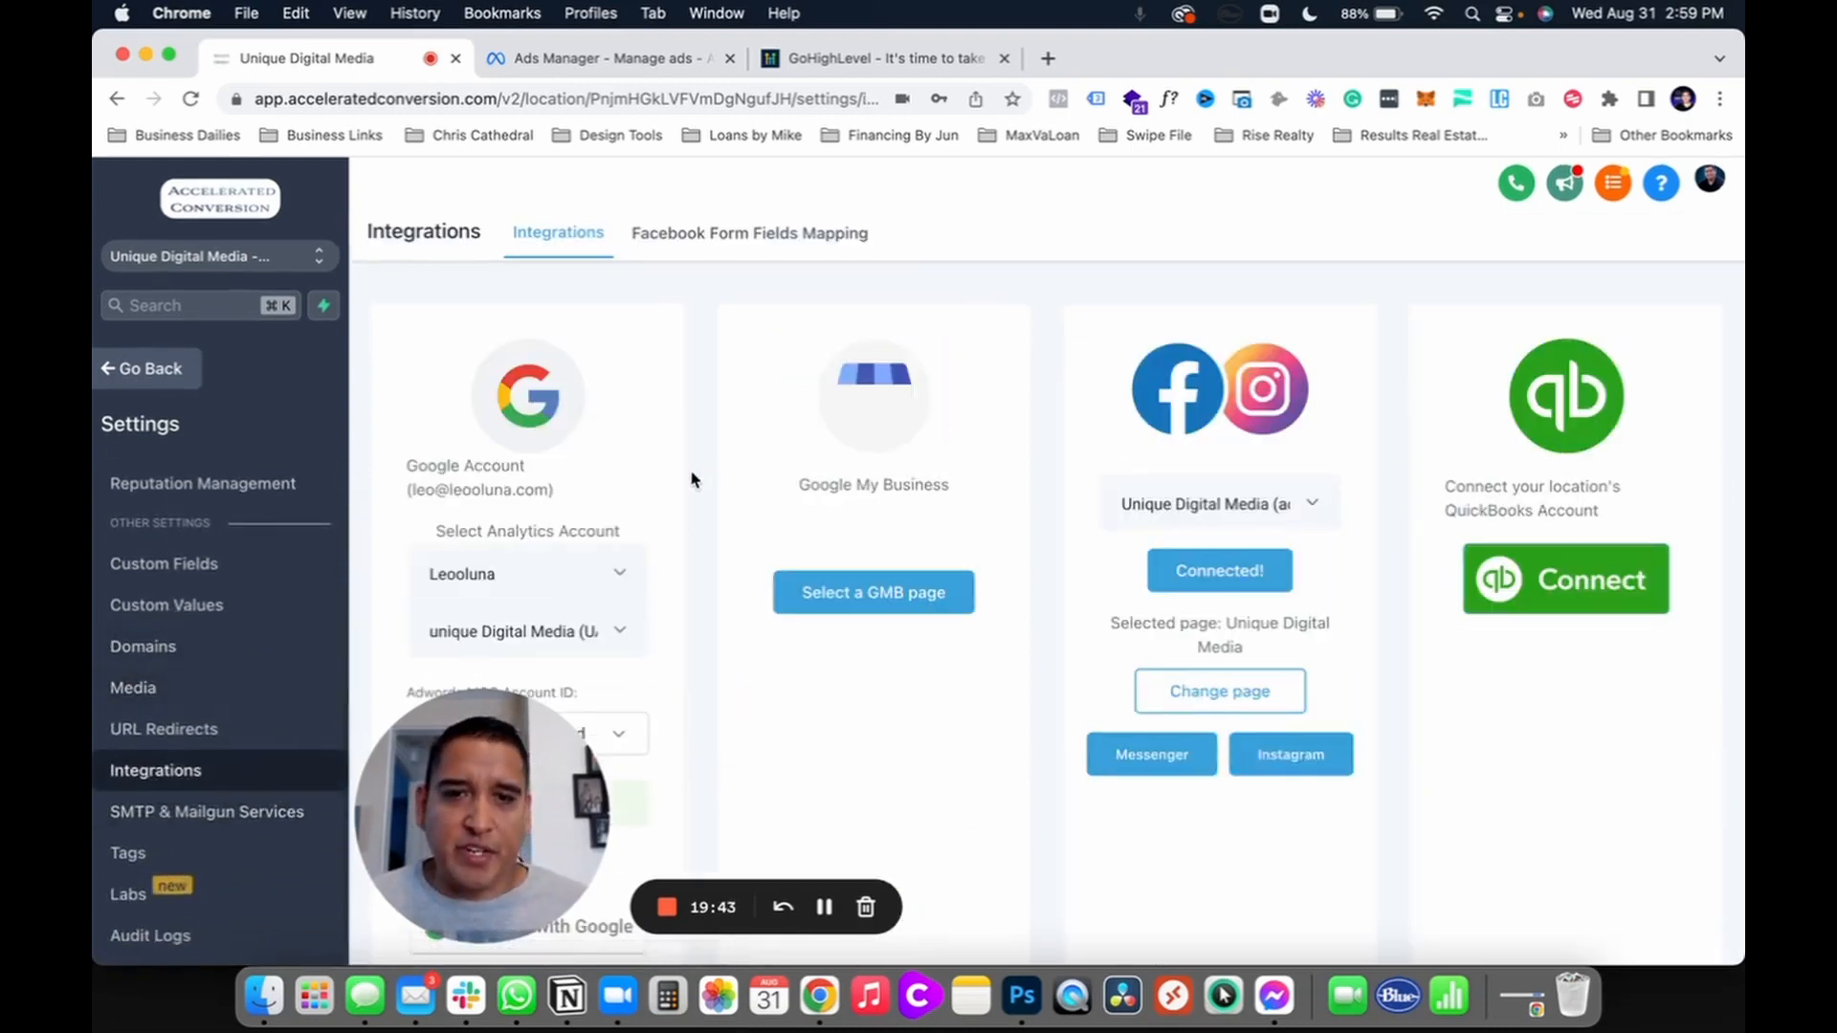
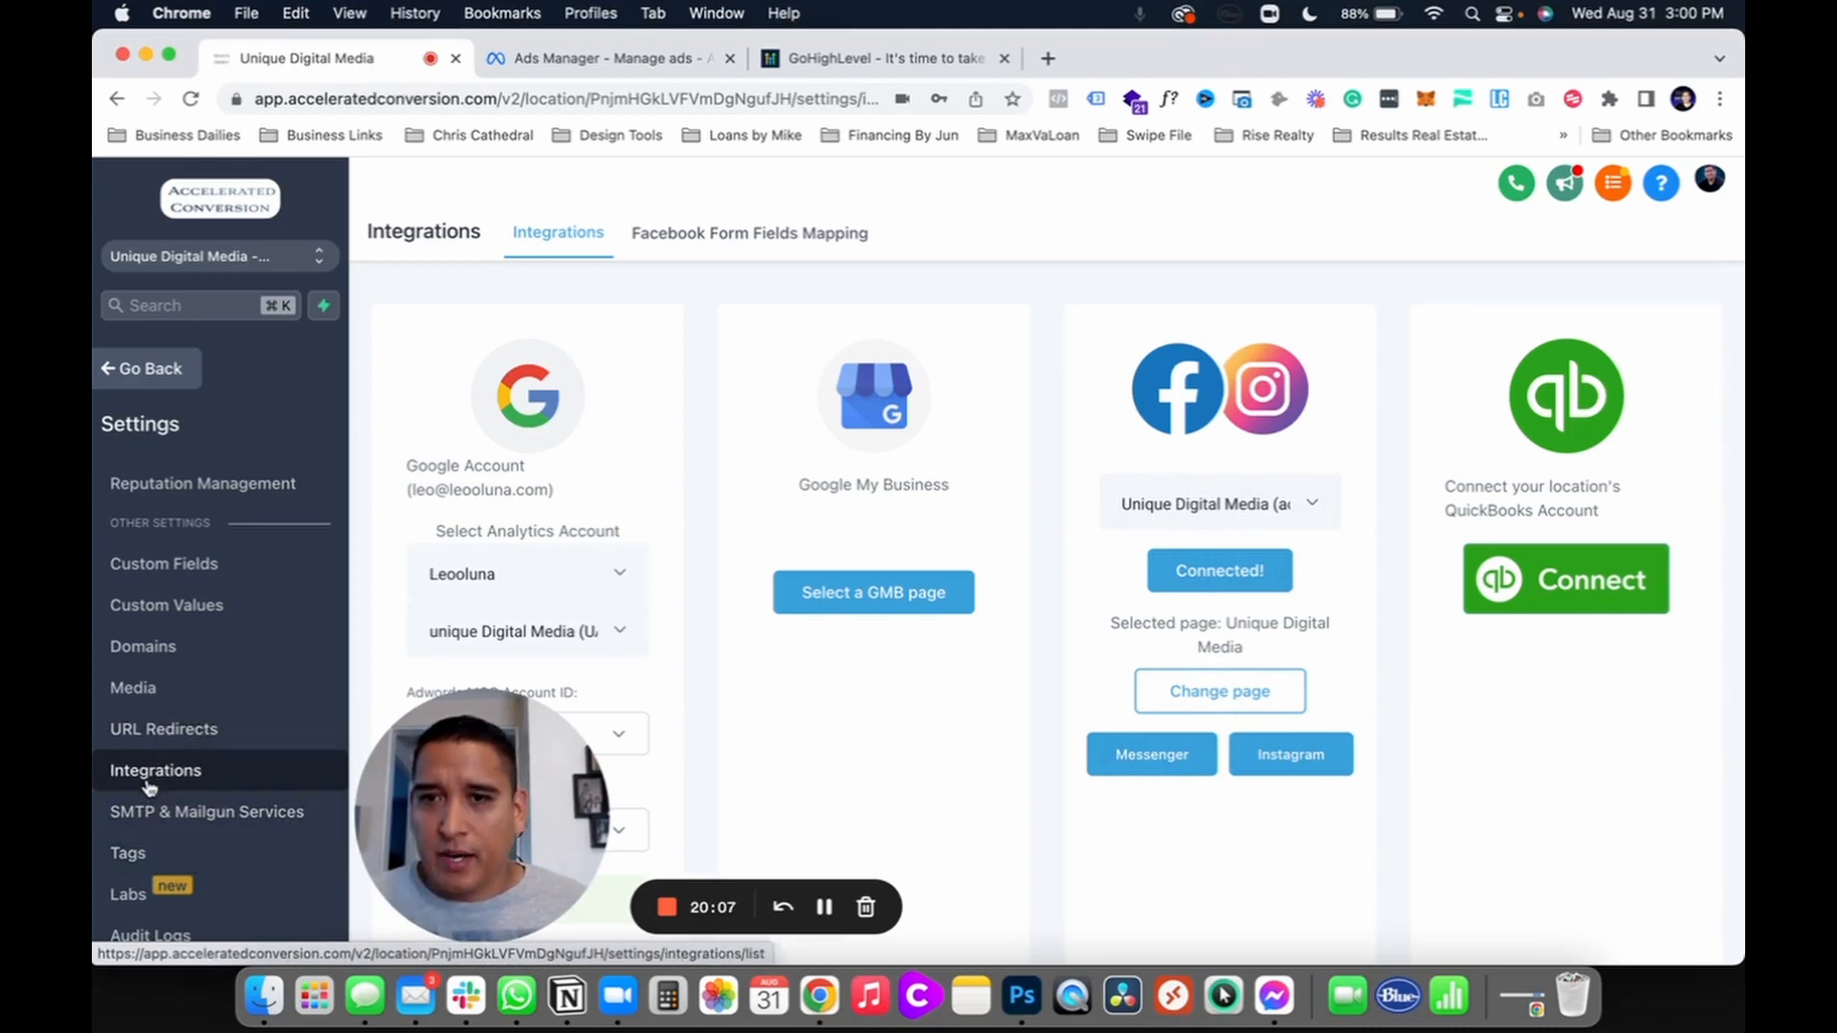
Step: Show the Facebook form field mappings and briefly open Buyer Leads Anaheim's mapping
left_click(745, 237)
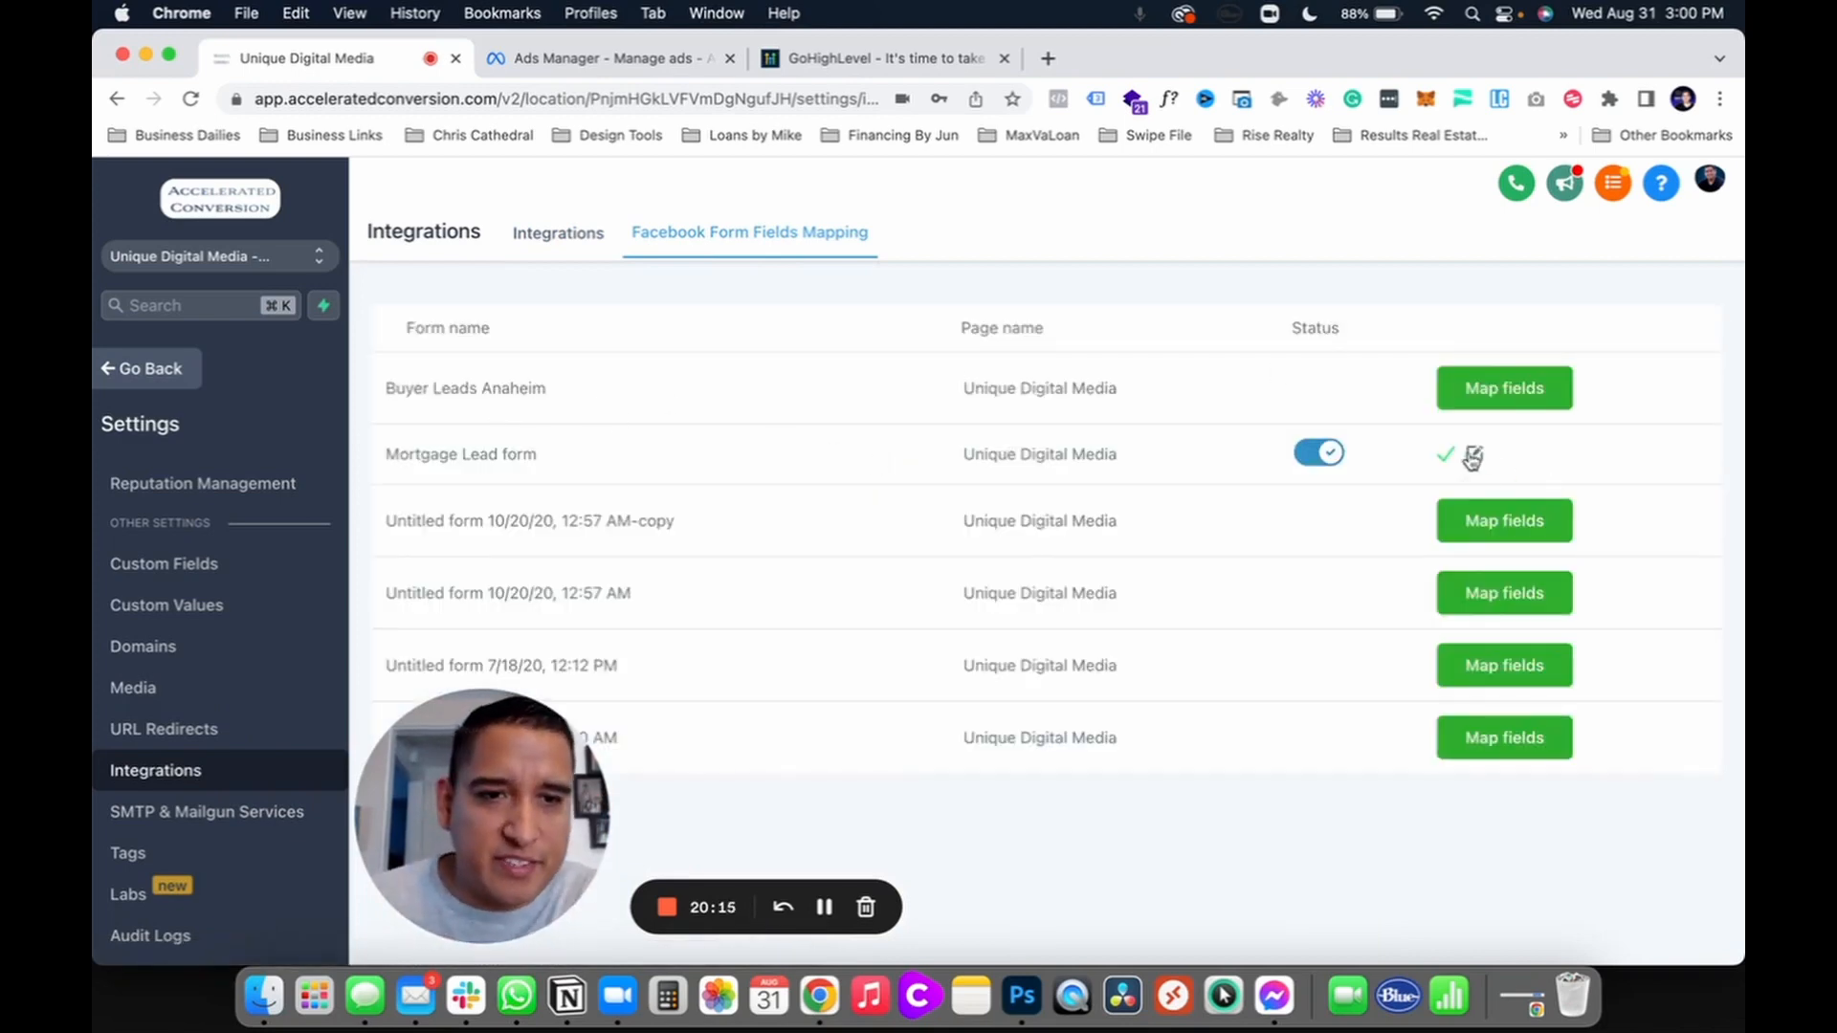
left_click(1500, 393)
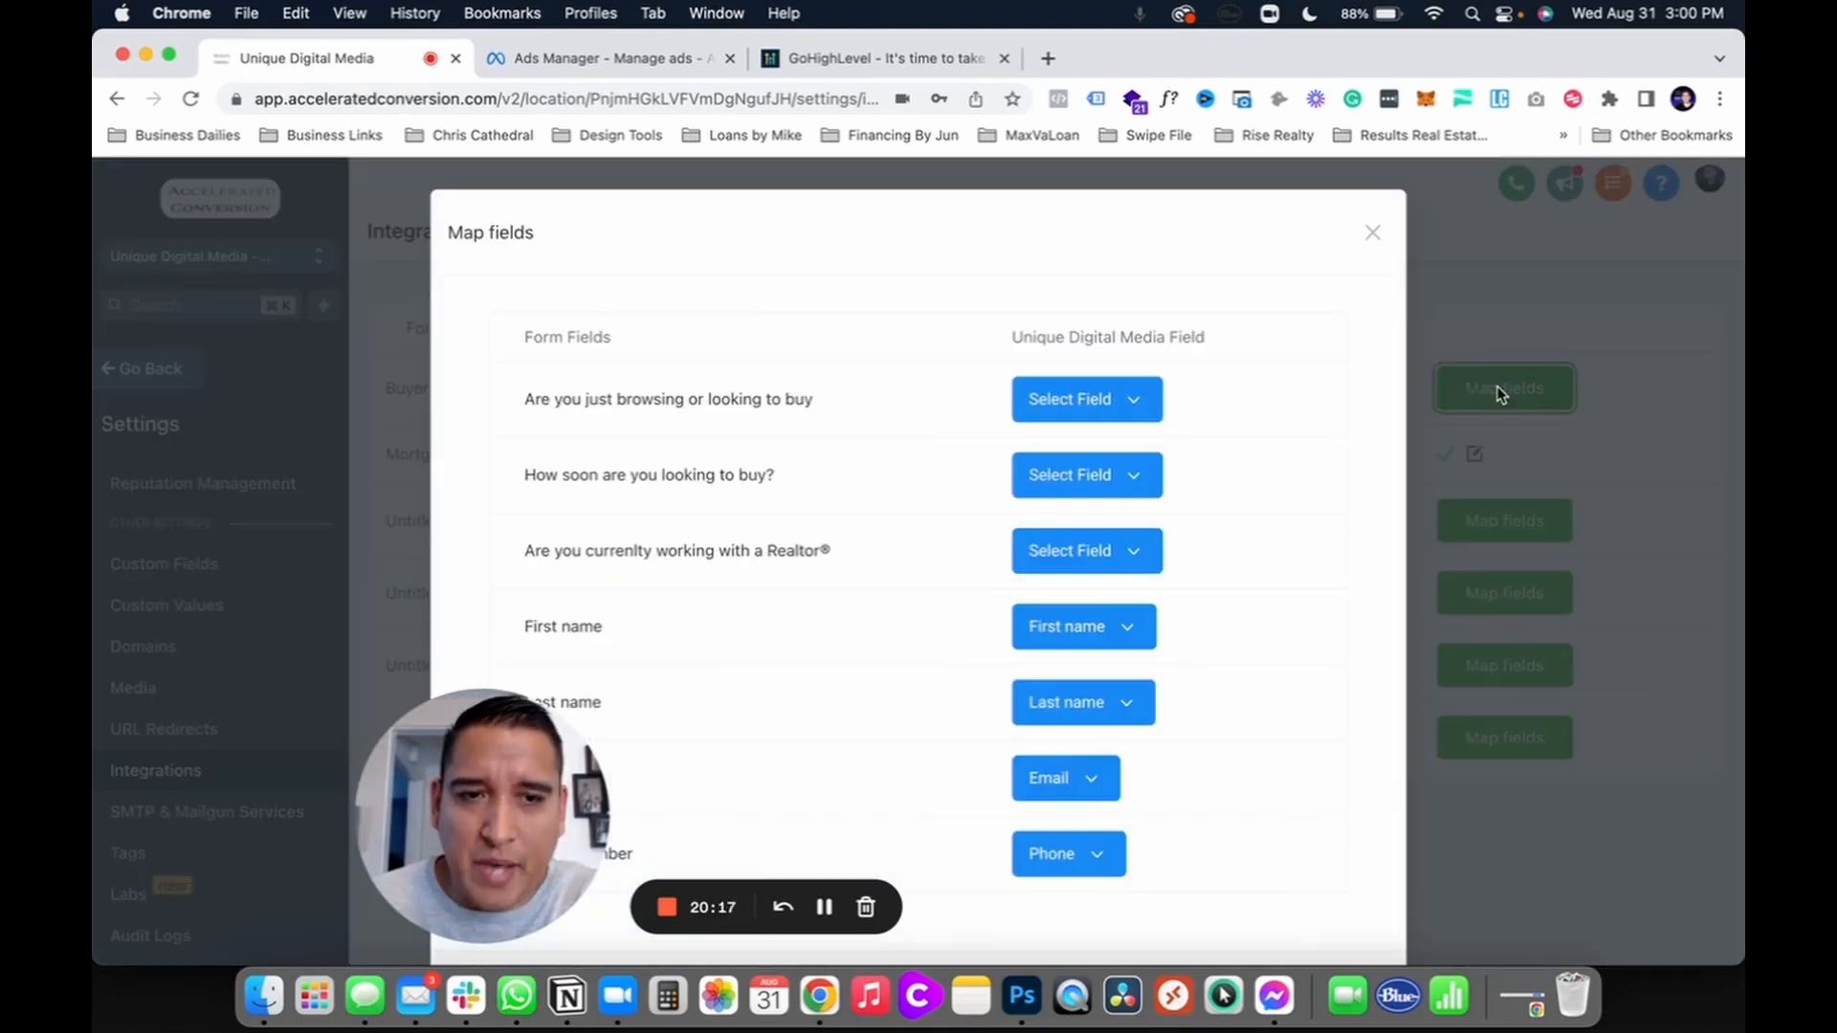
left_click(1366, 230)
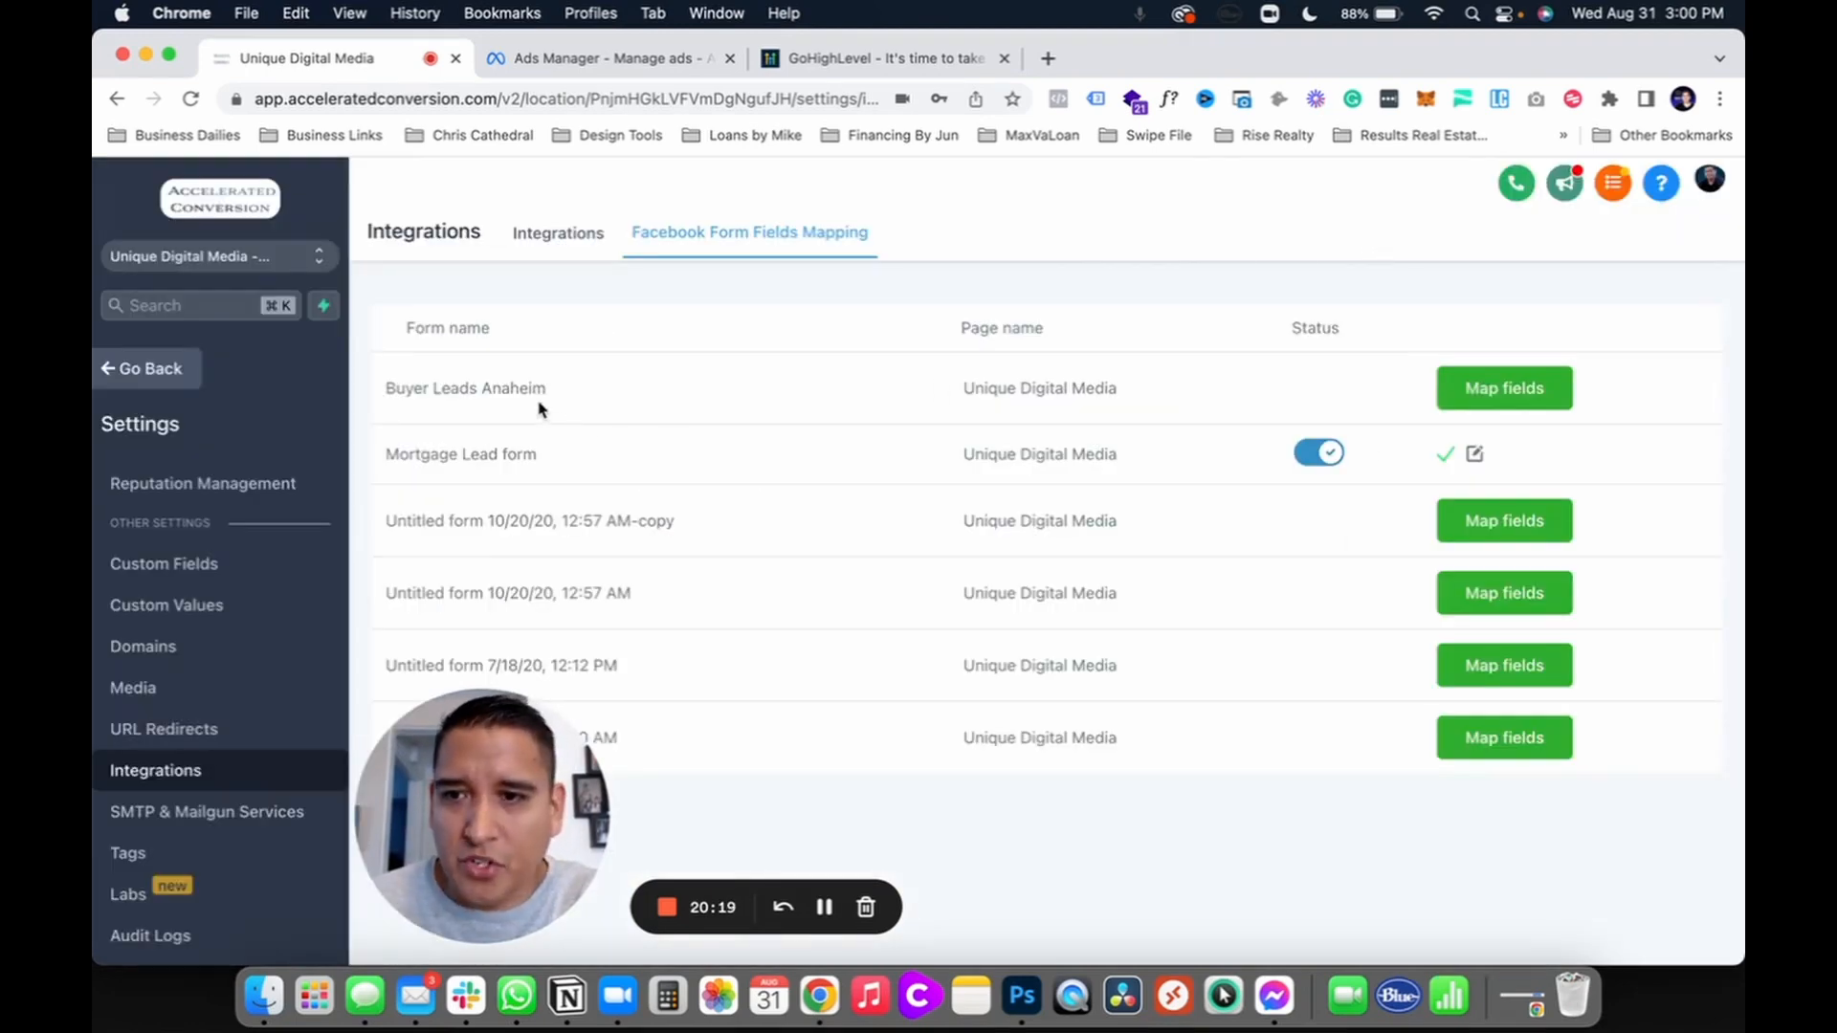
left_click_drag(388, 388, 548, 384)
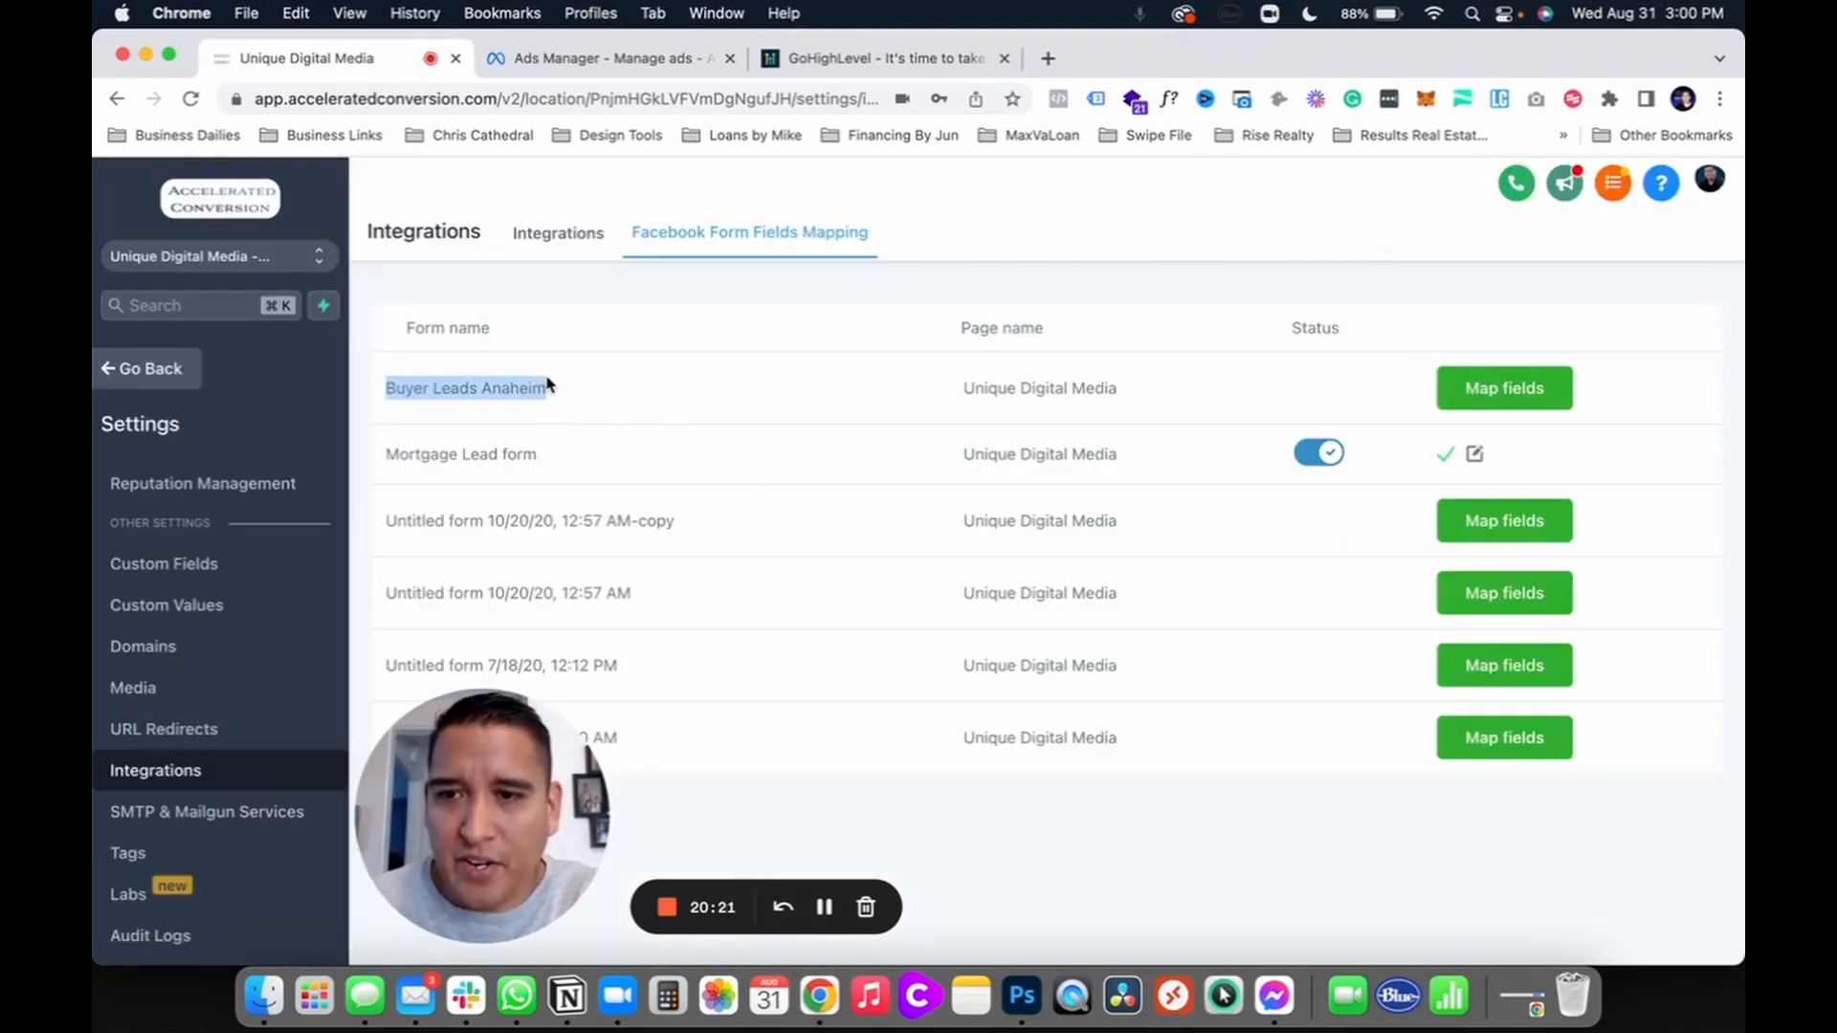
left_click(548, 391)
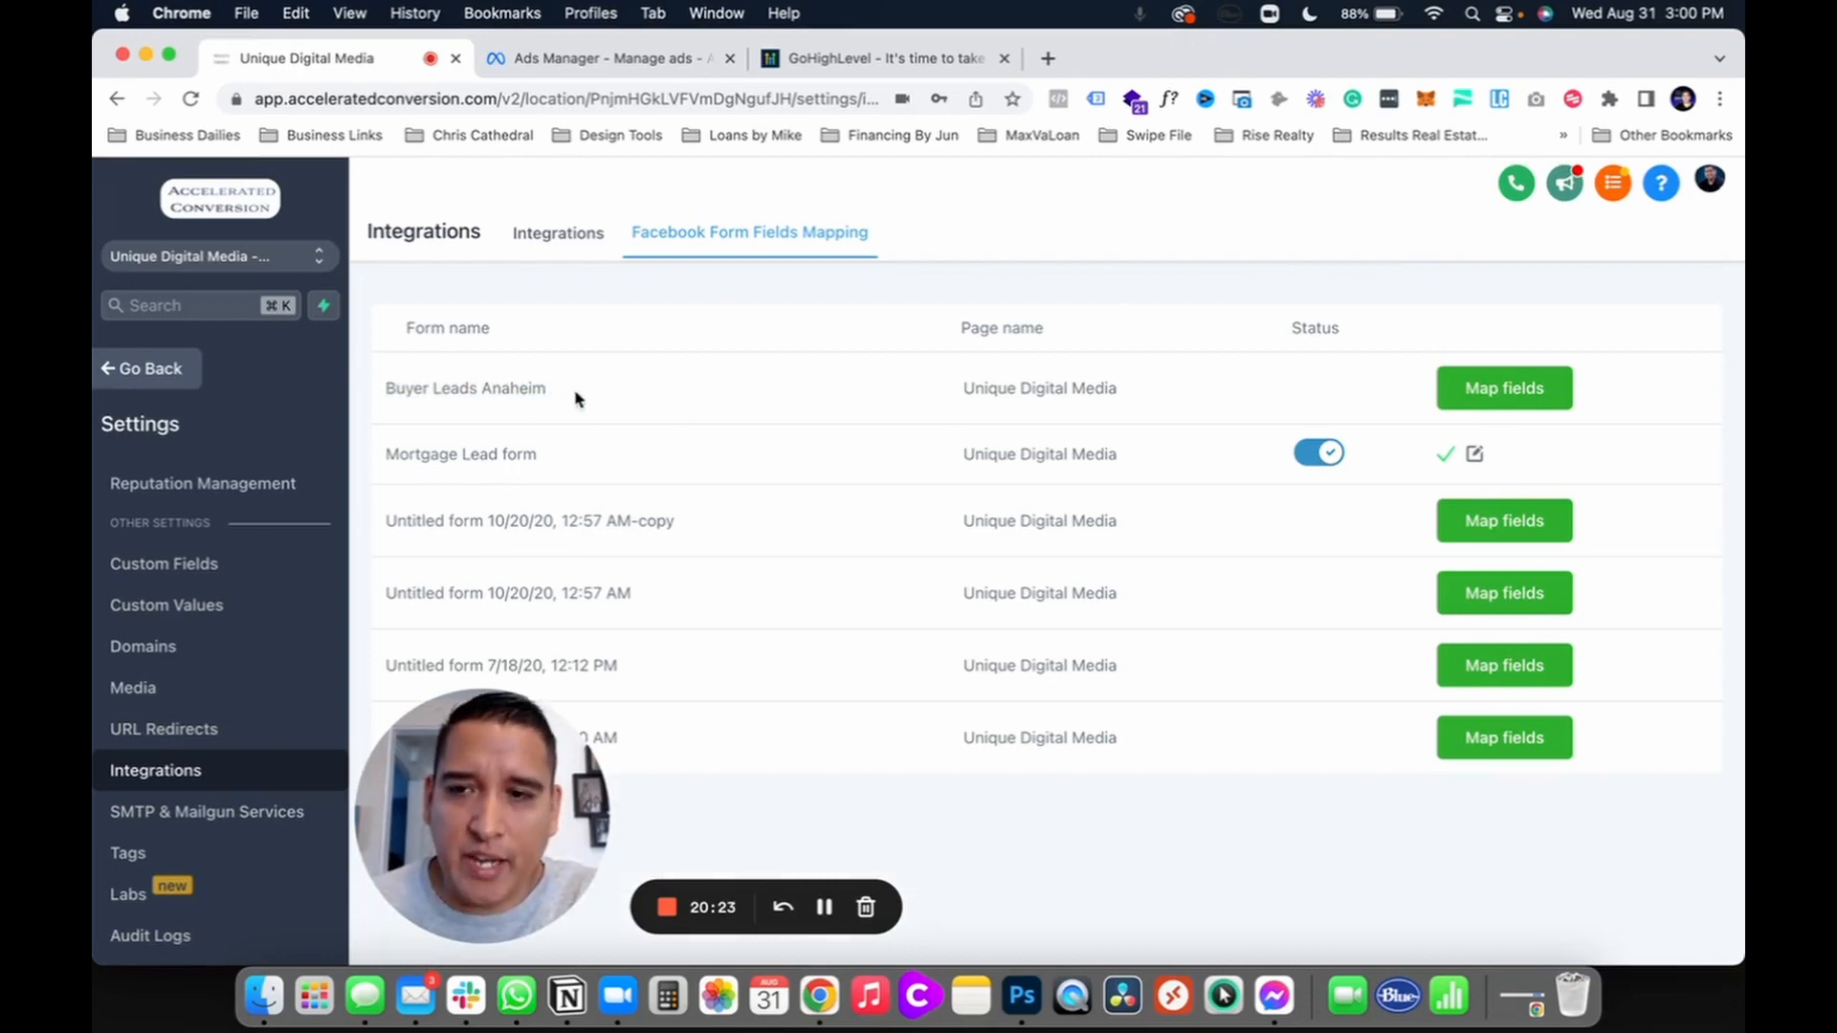
Step: Browse Buyer Leads Anaheim's mapping field list for the first question, then close without changes
left_click(1499, 388)
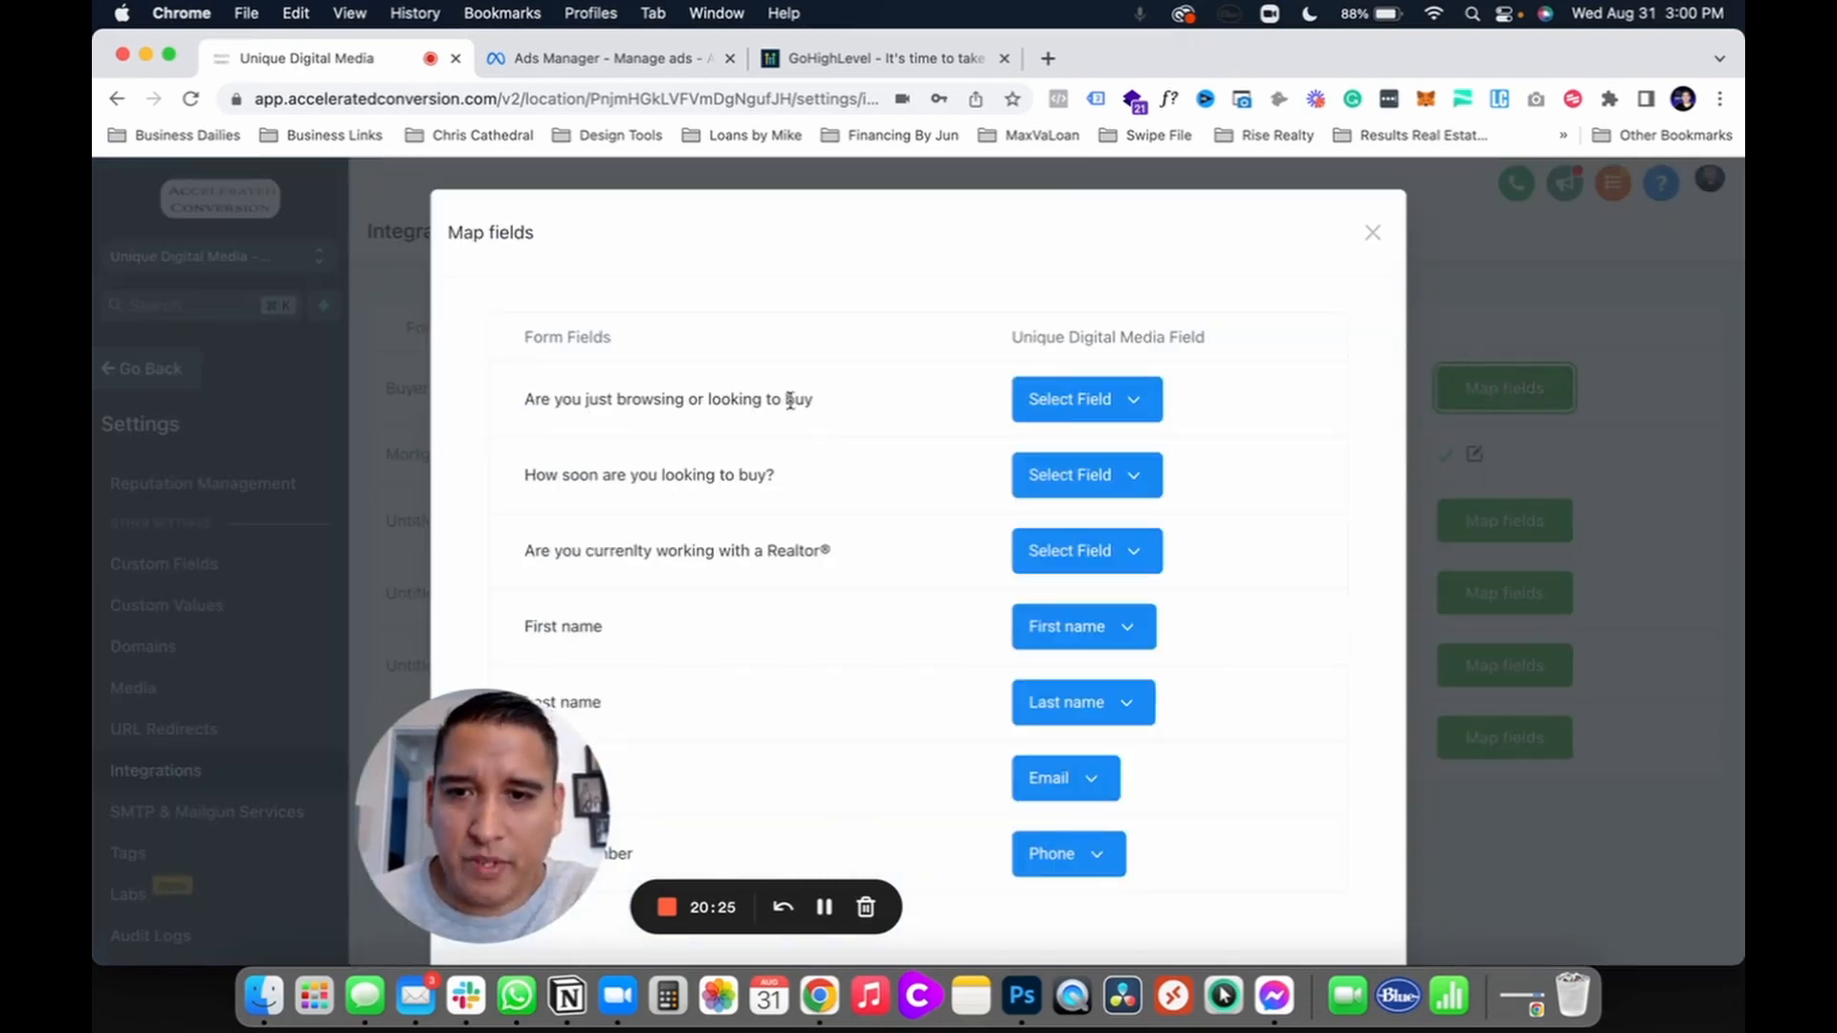
left_click_drag(565, 405, 778, 417)
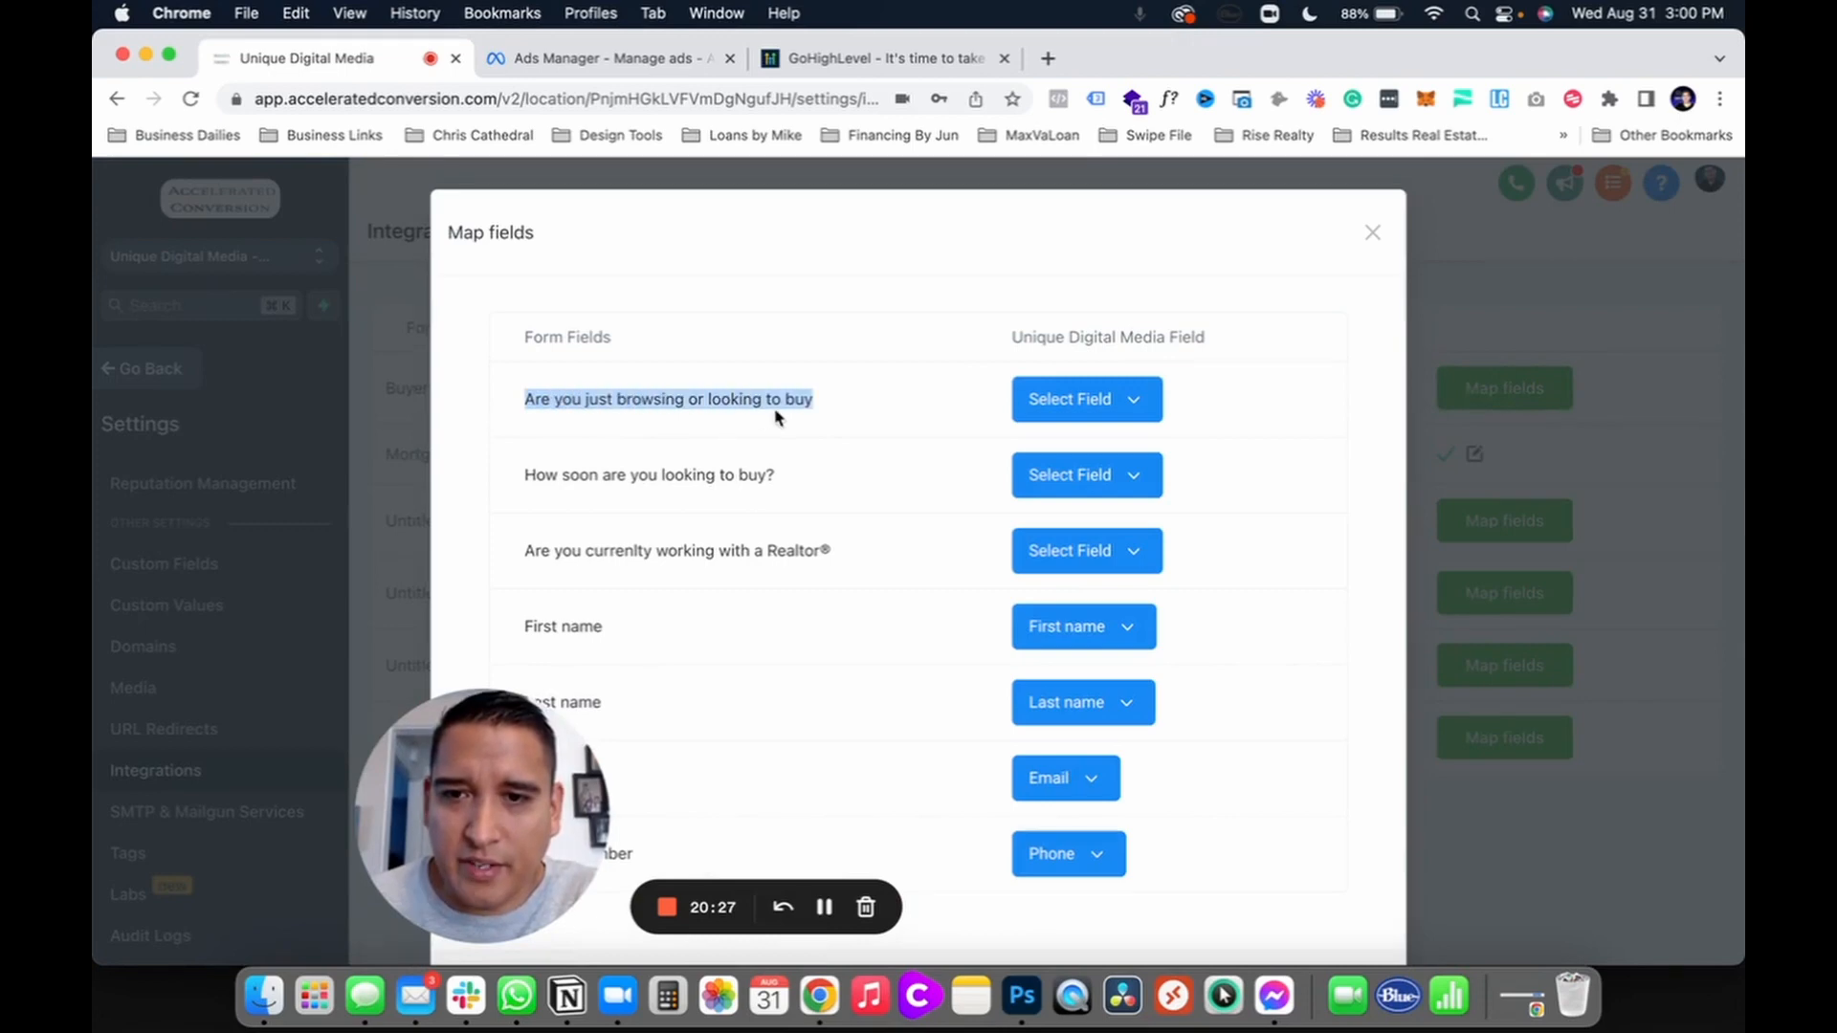
left_click(1110, 402)
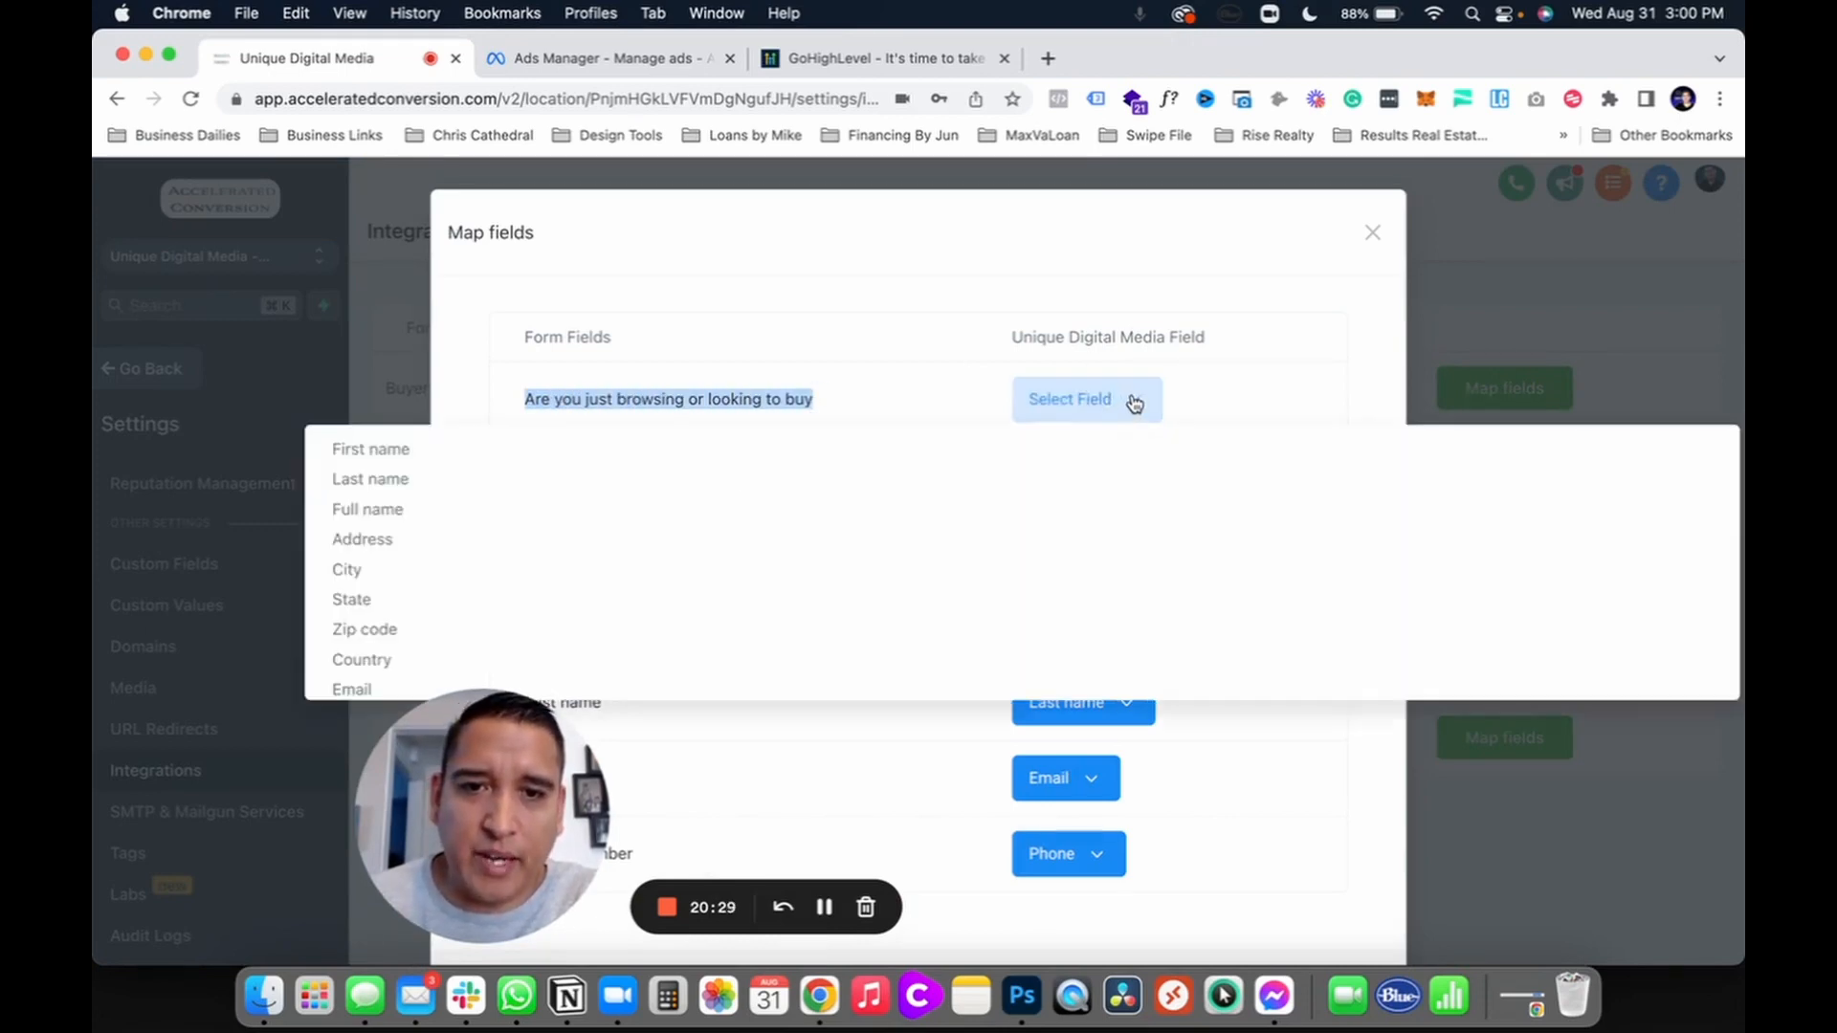
scroll(627, 534, "down", 10)
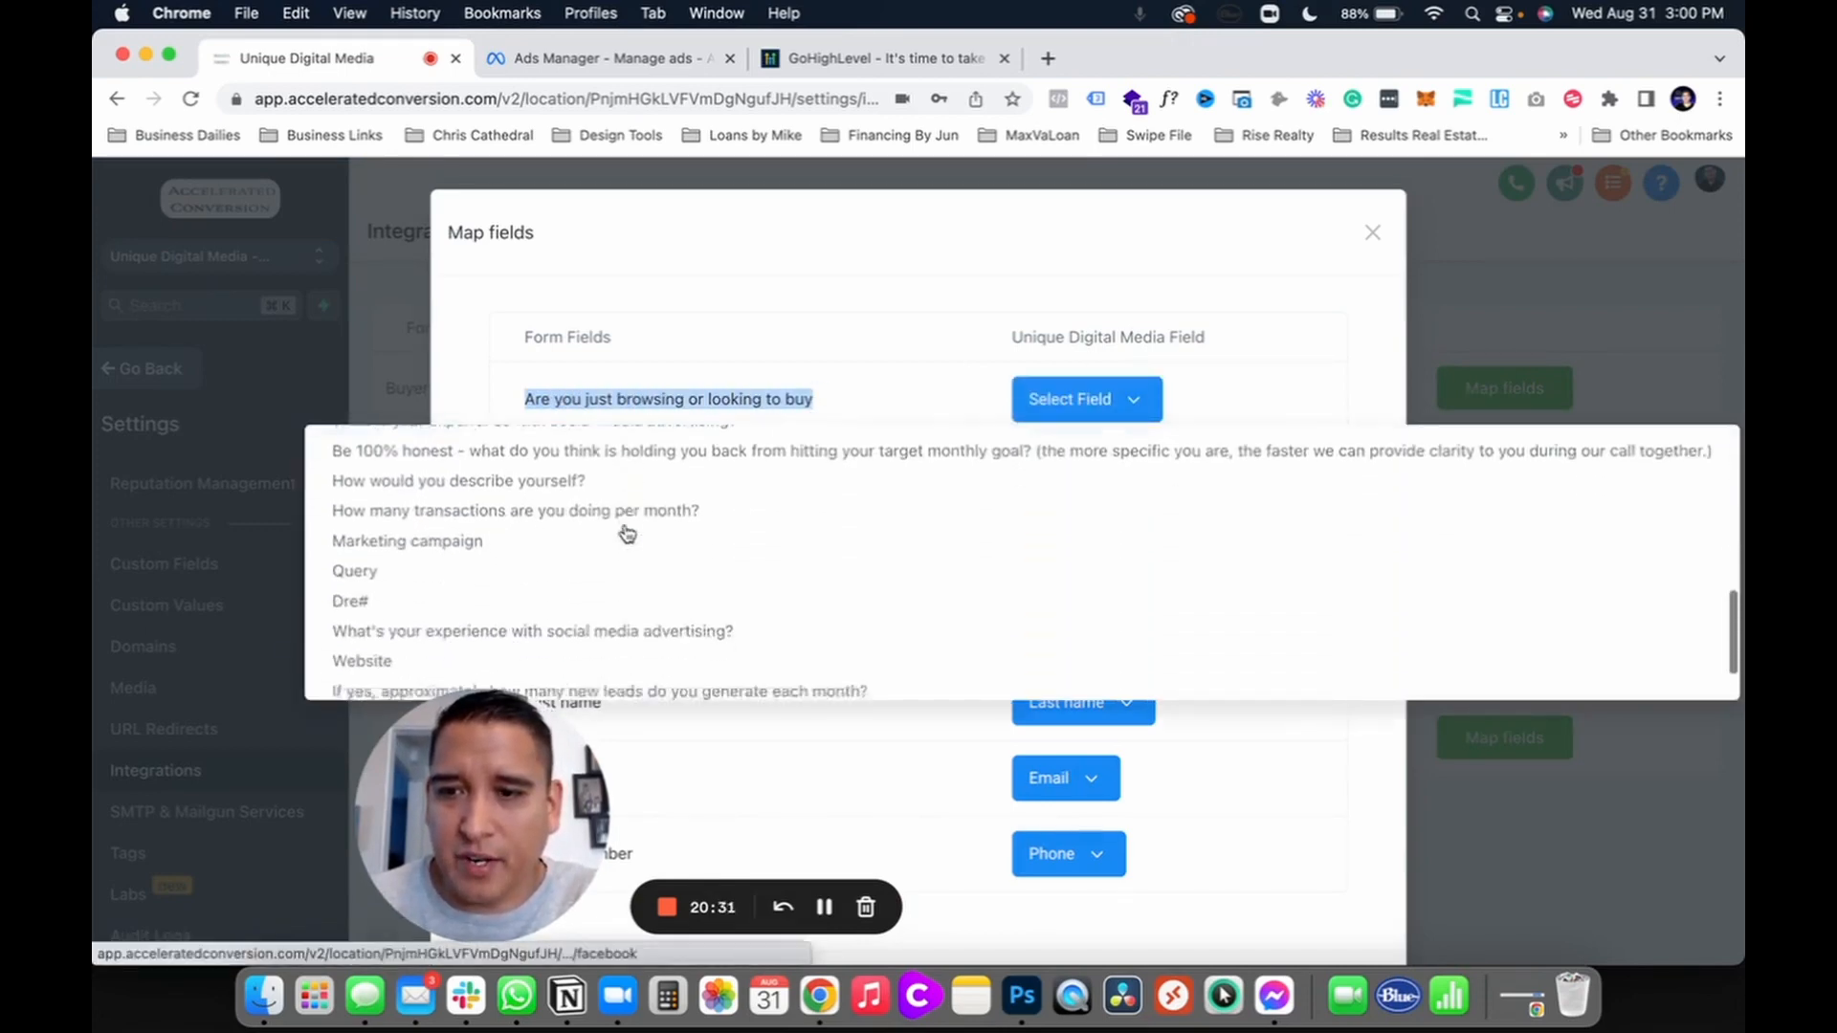
left_click(1084, 399)
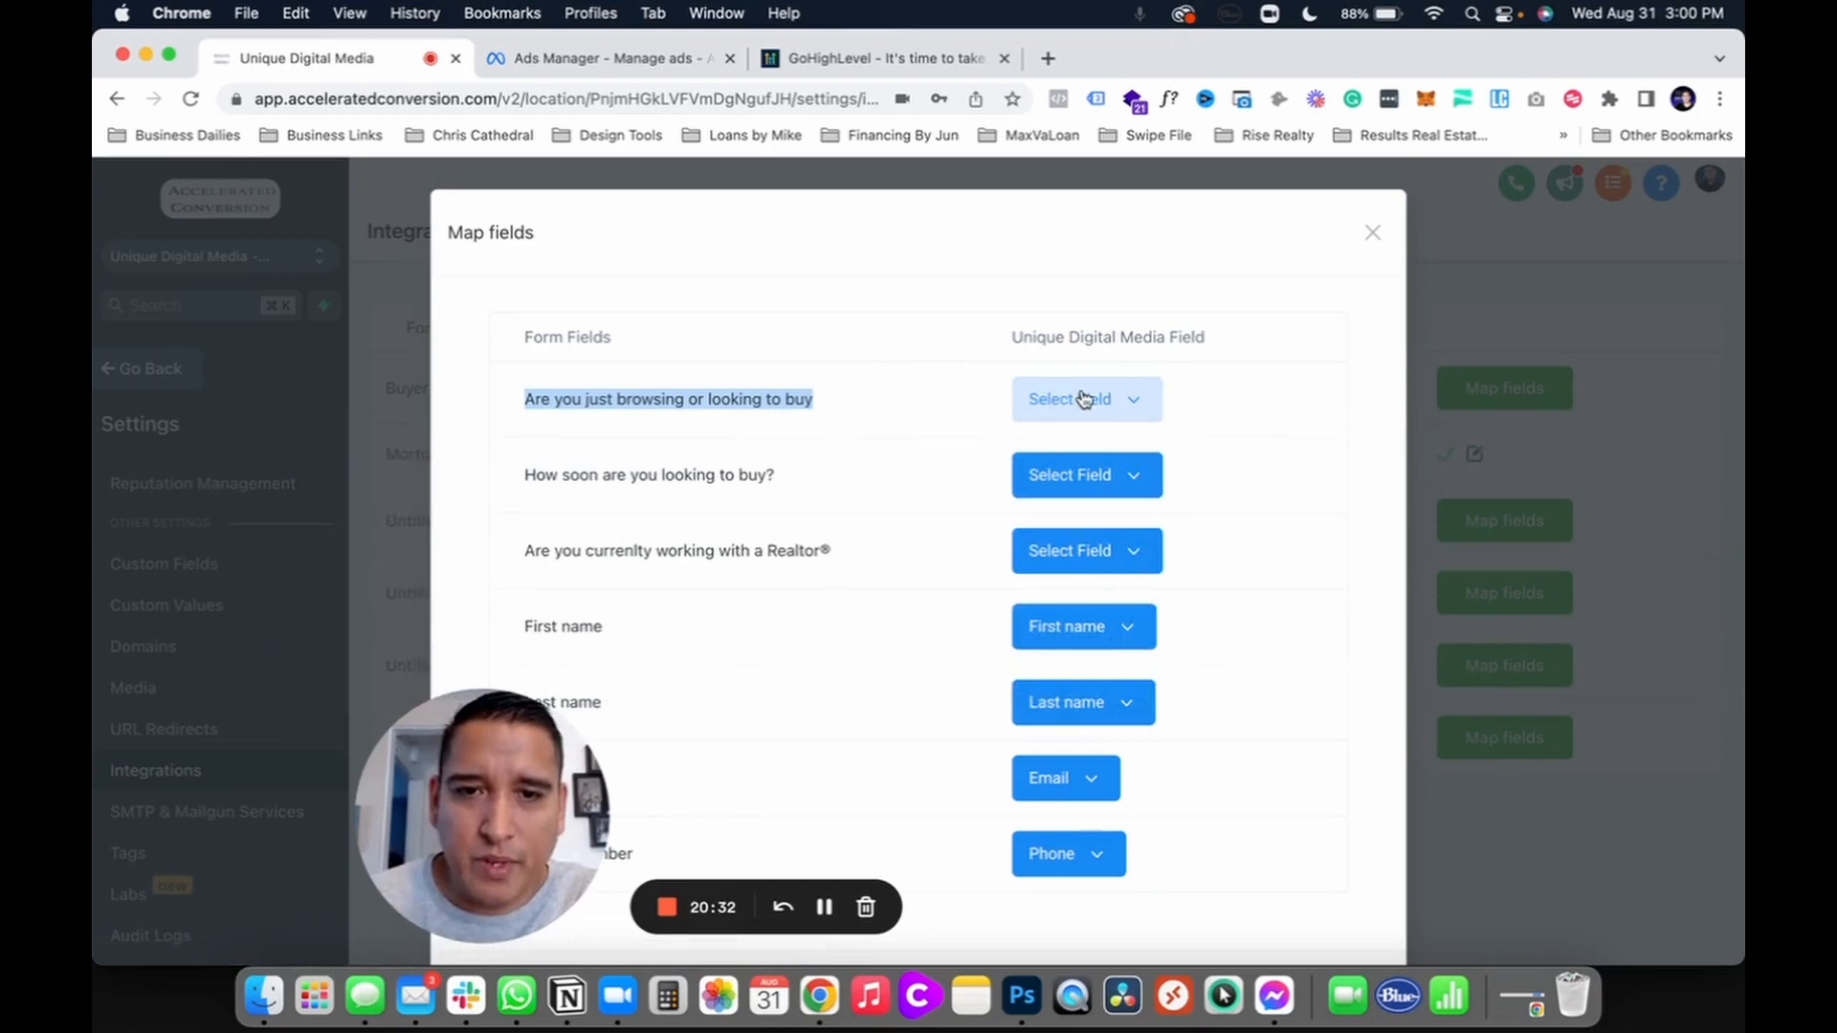
left_click(1370, 228)
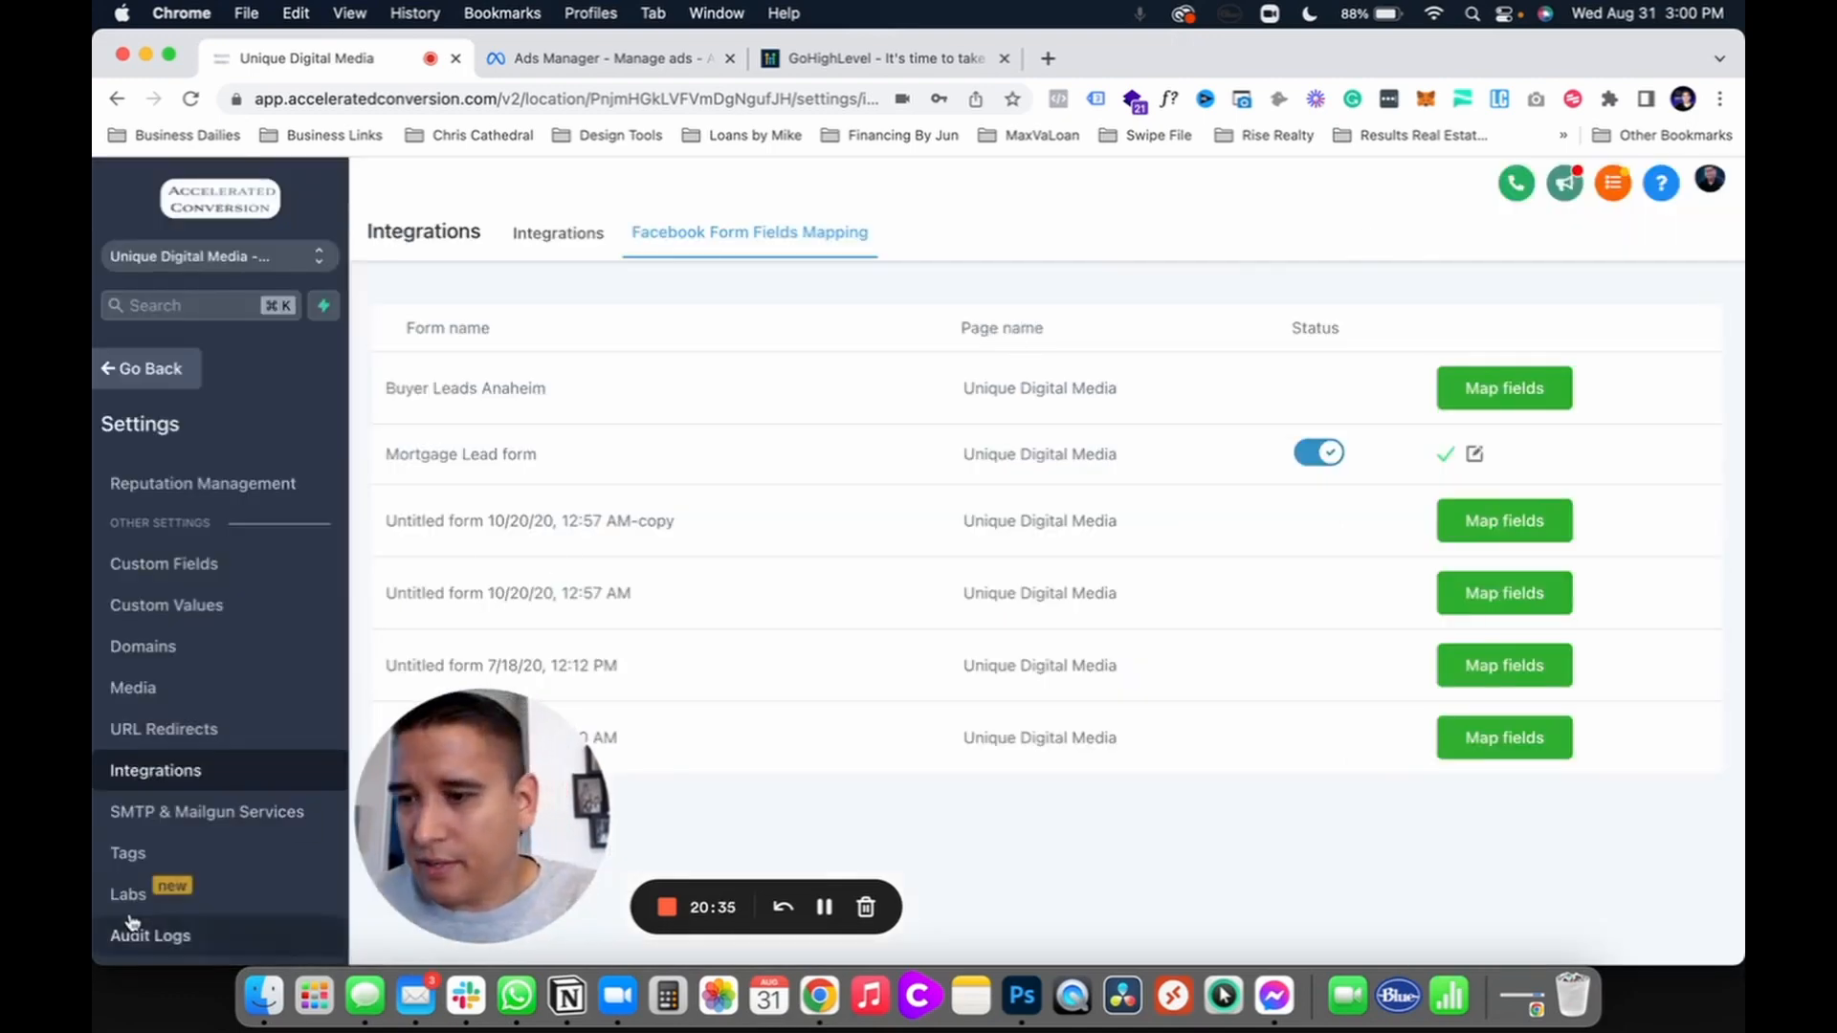
Step: Draft a 'What is your time frame' text custom field, then cancel it unsaved
left_click(153, 566)
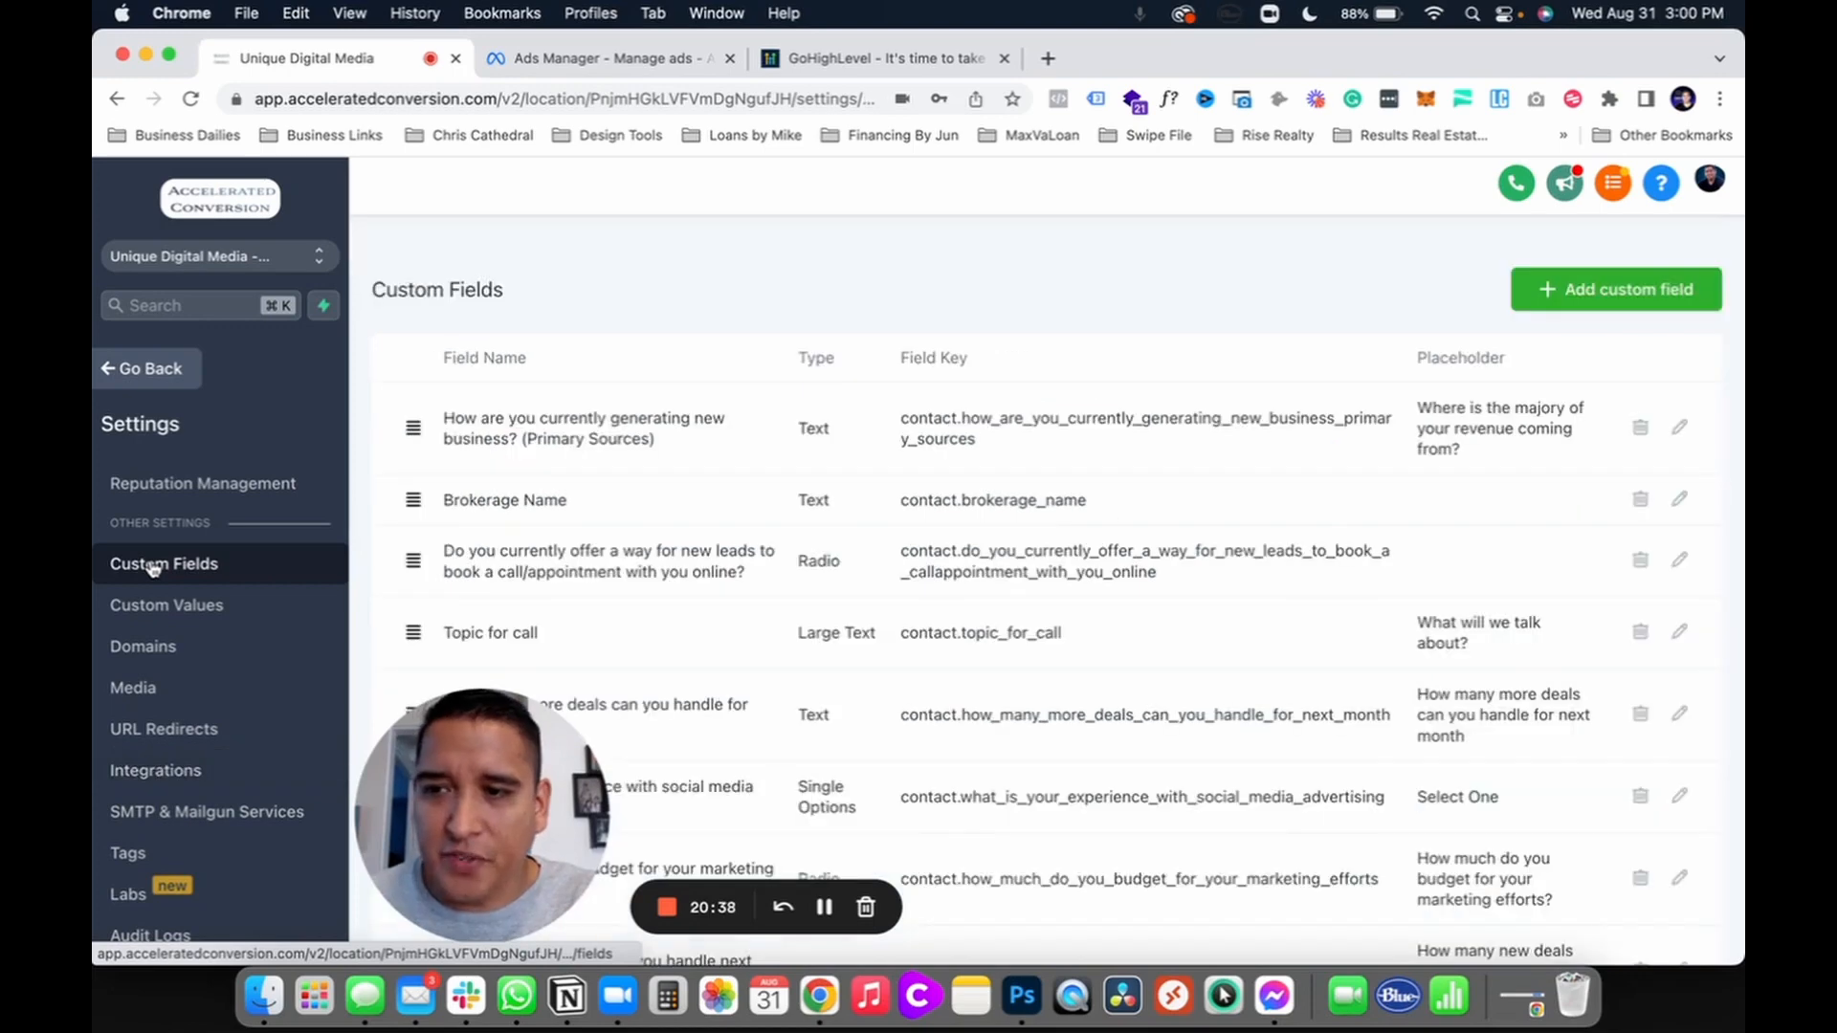
left_click(1611, 291)
left_click(680, 390)
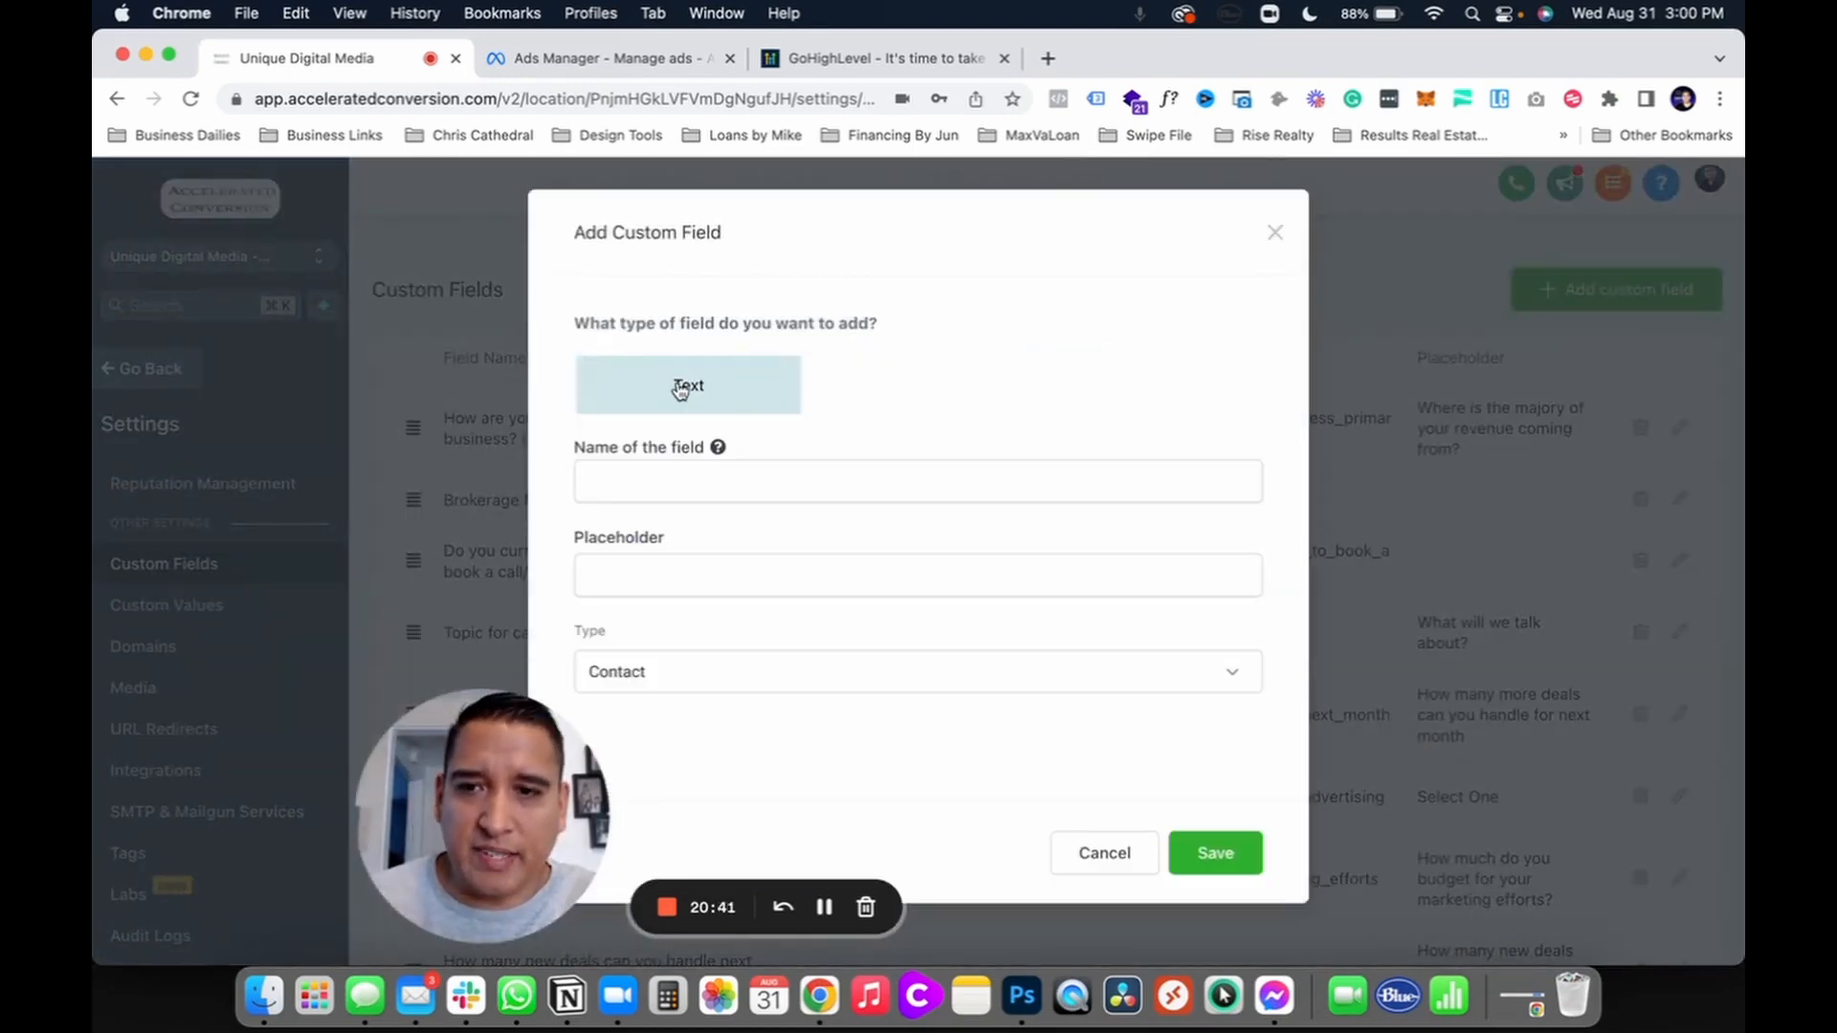
left_click(685, 468)
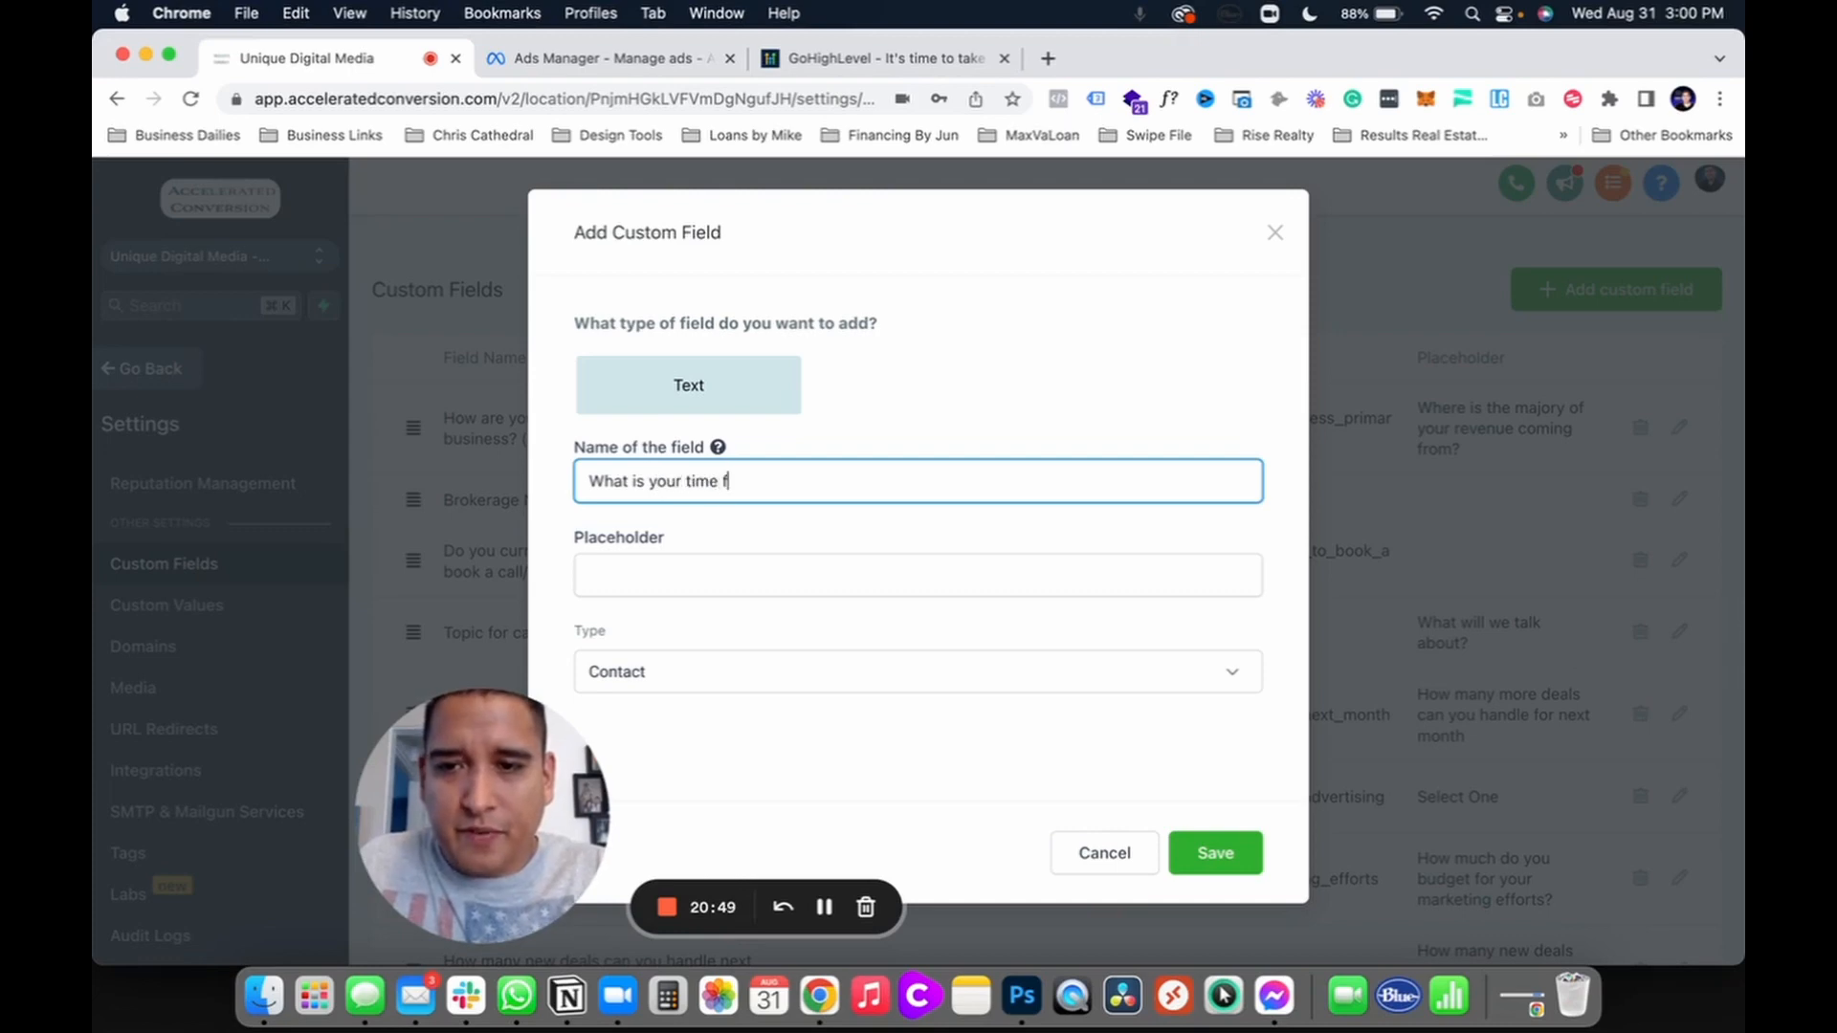
left_click(744, 533)
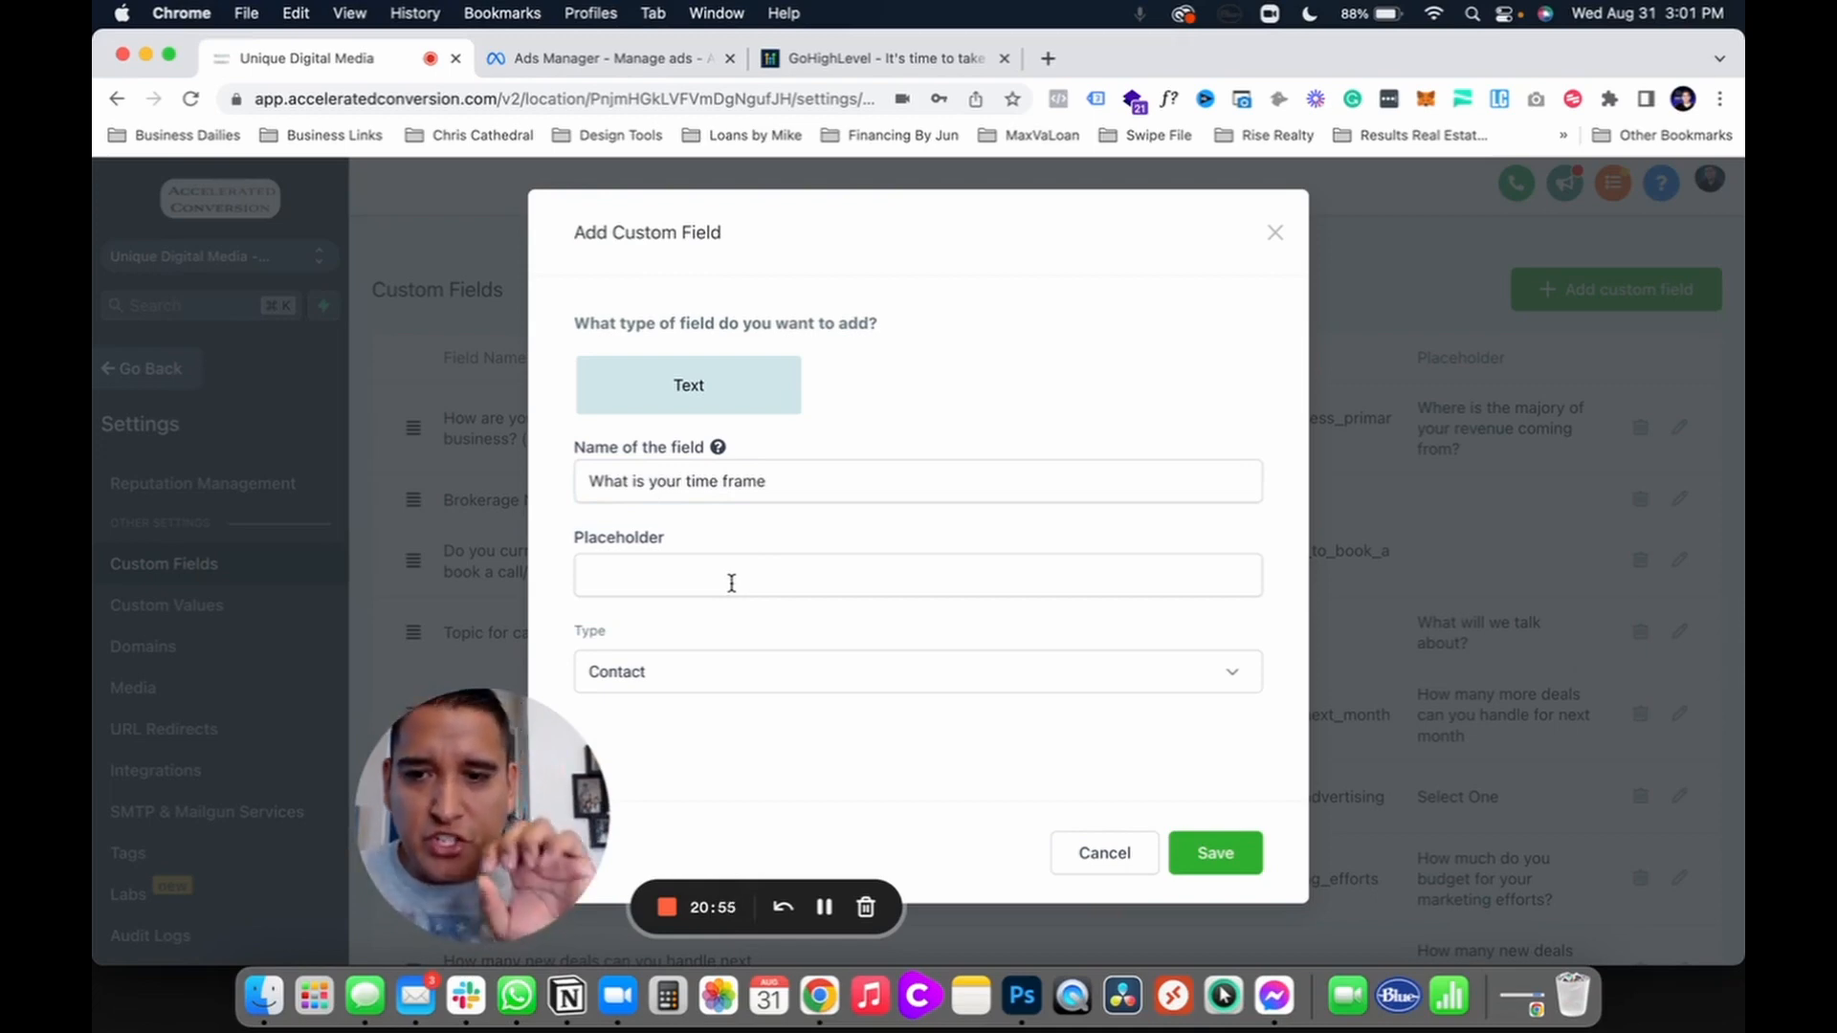
left_click(590, 577)
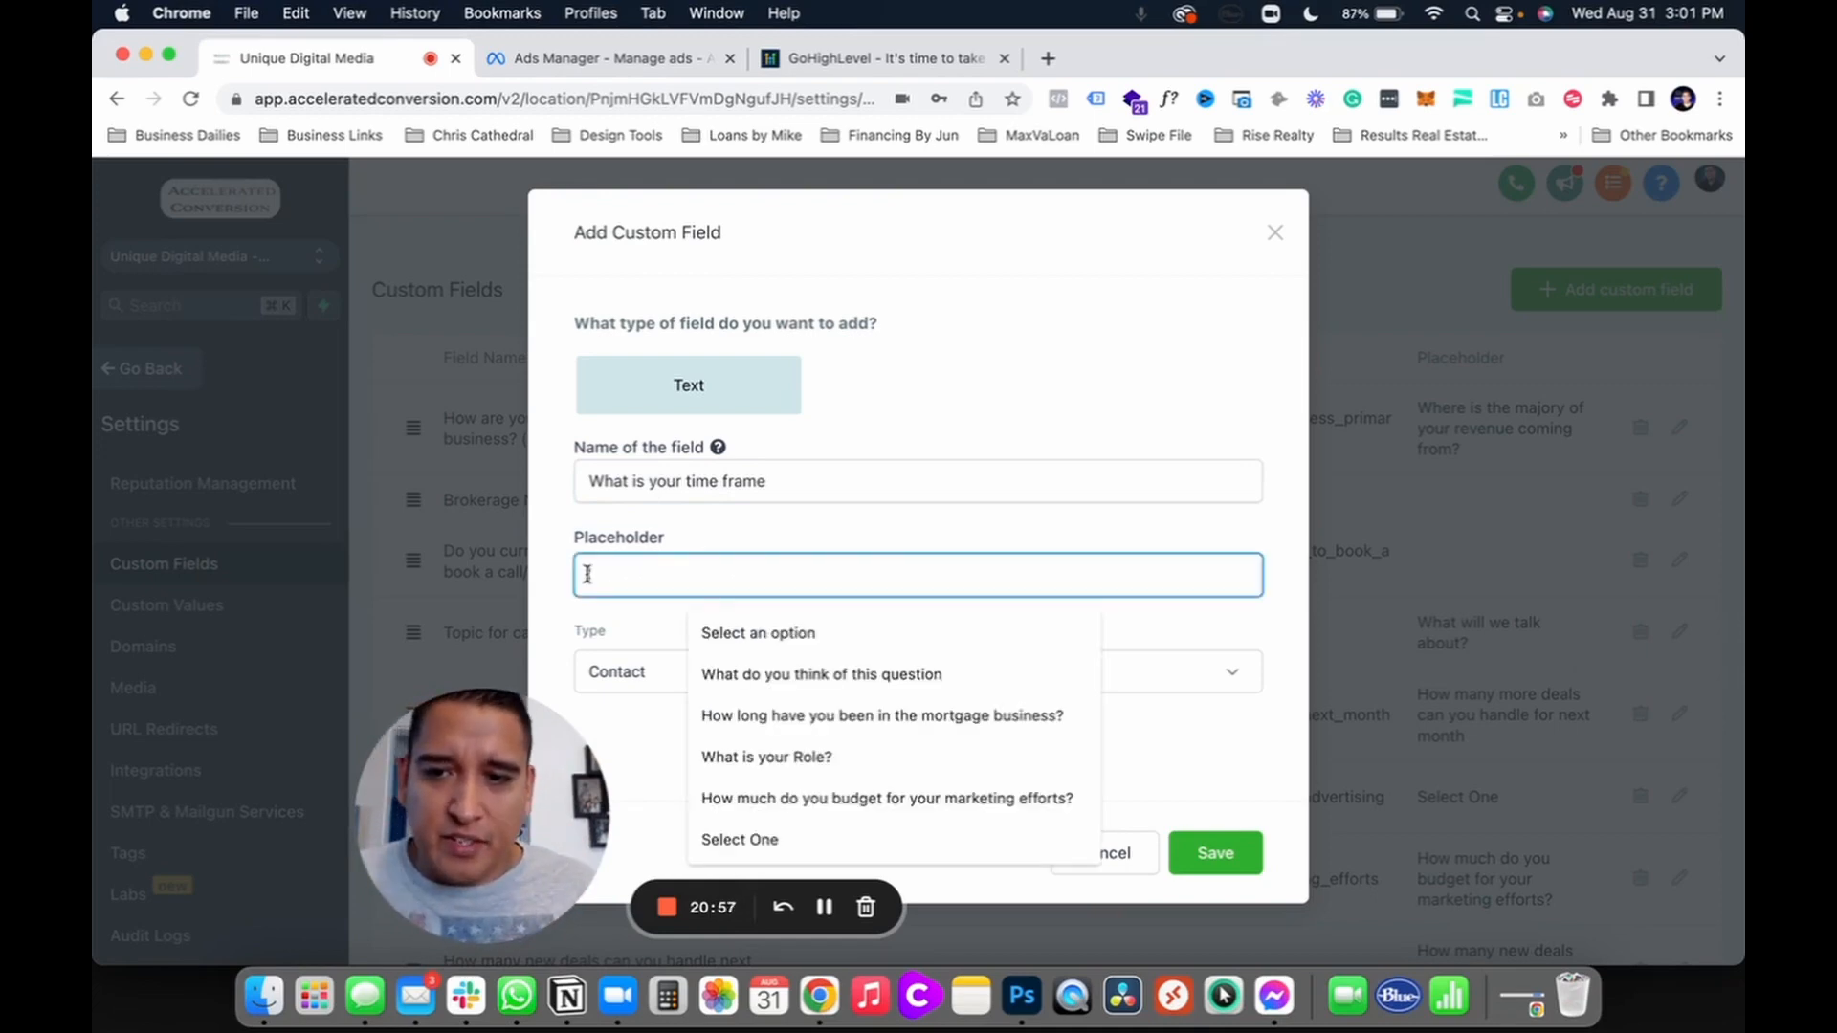
left_click(1136, 856)
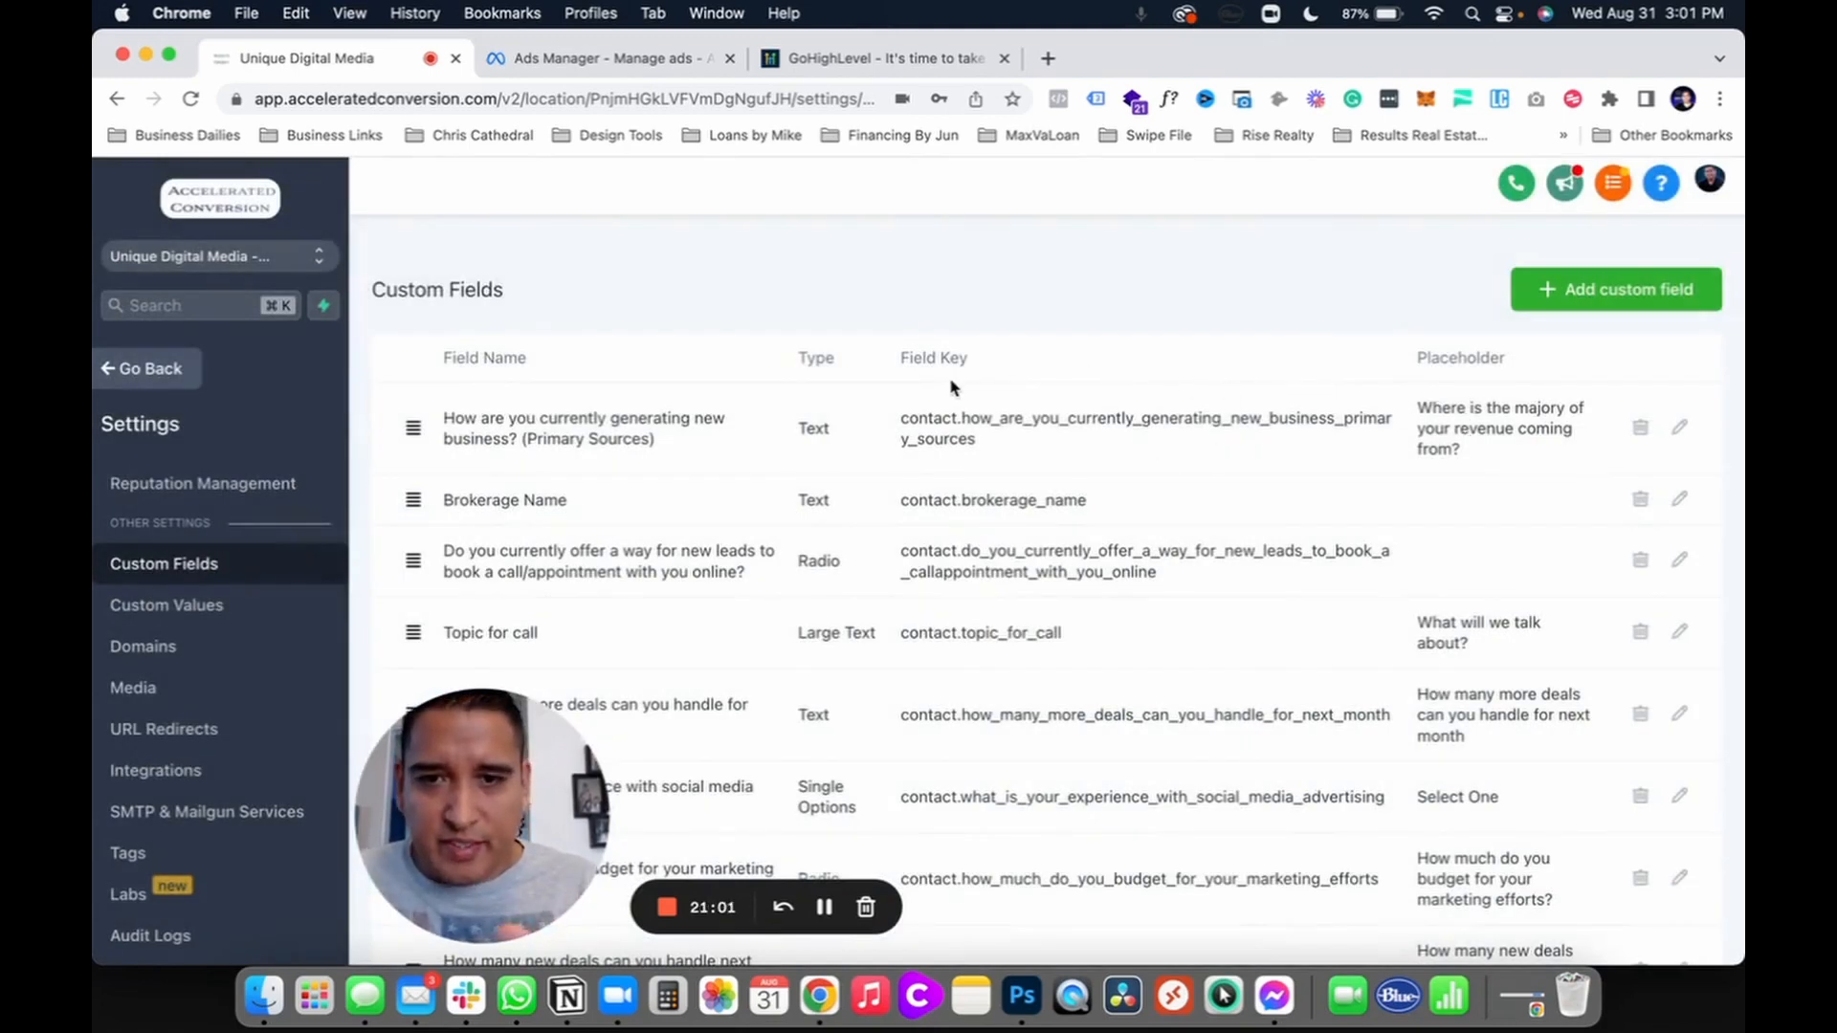
Step: Open a contact from the Contacts list on its Additional Info tab
left_click(129, 369)
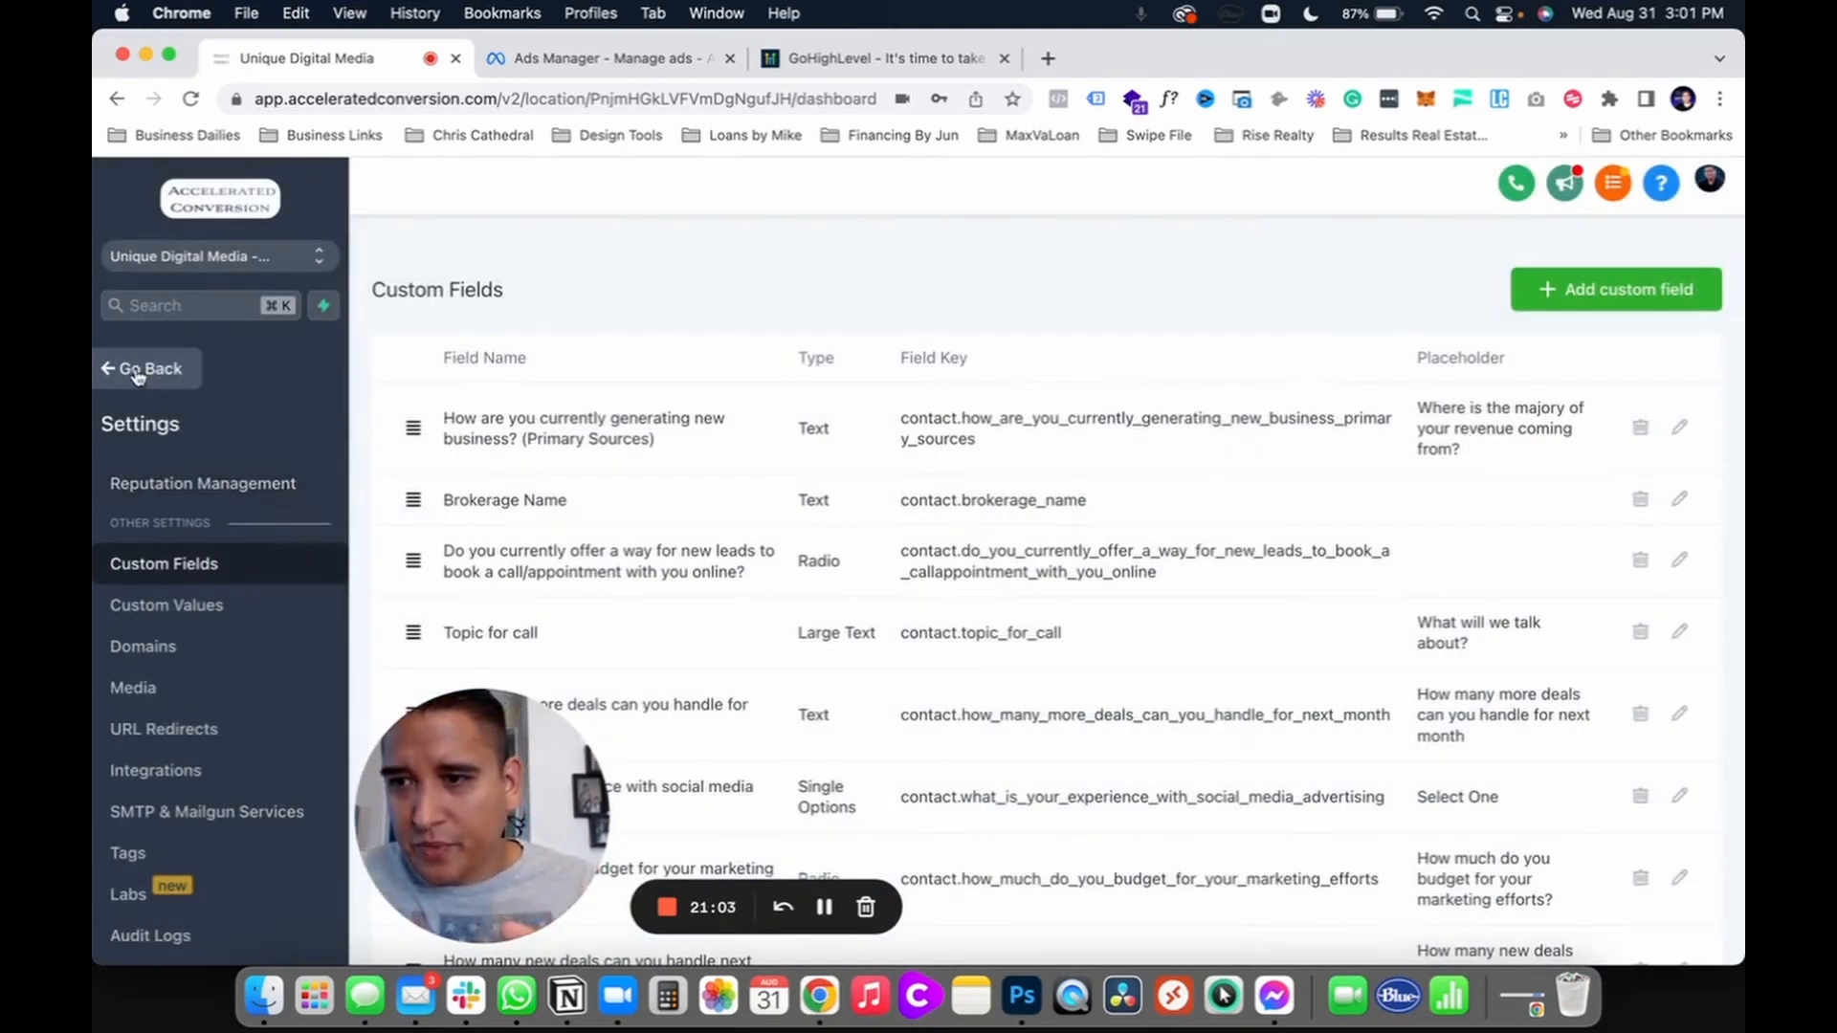
left_click(162, 538)
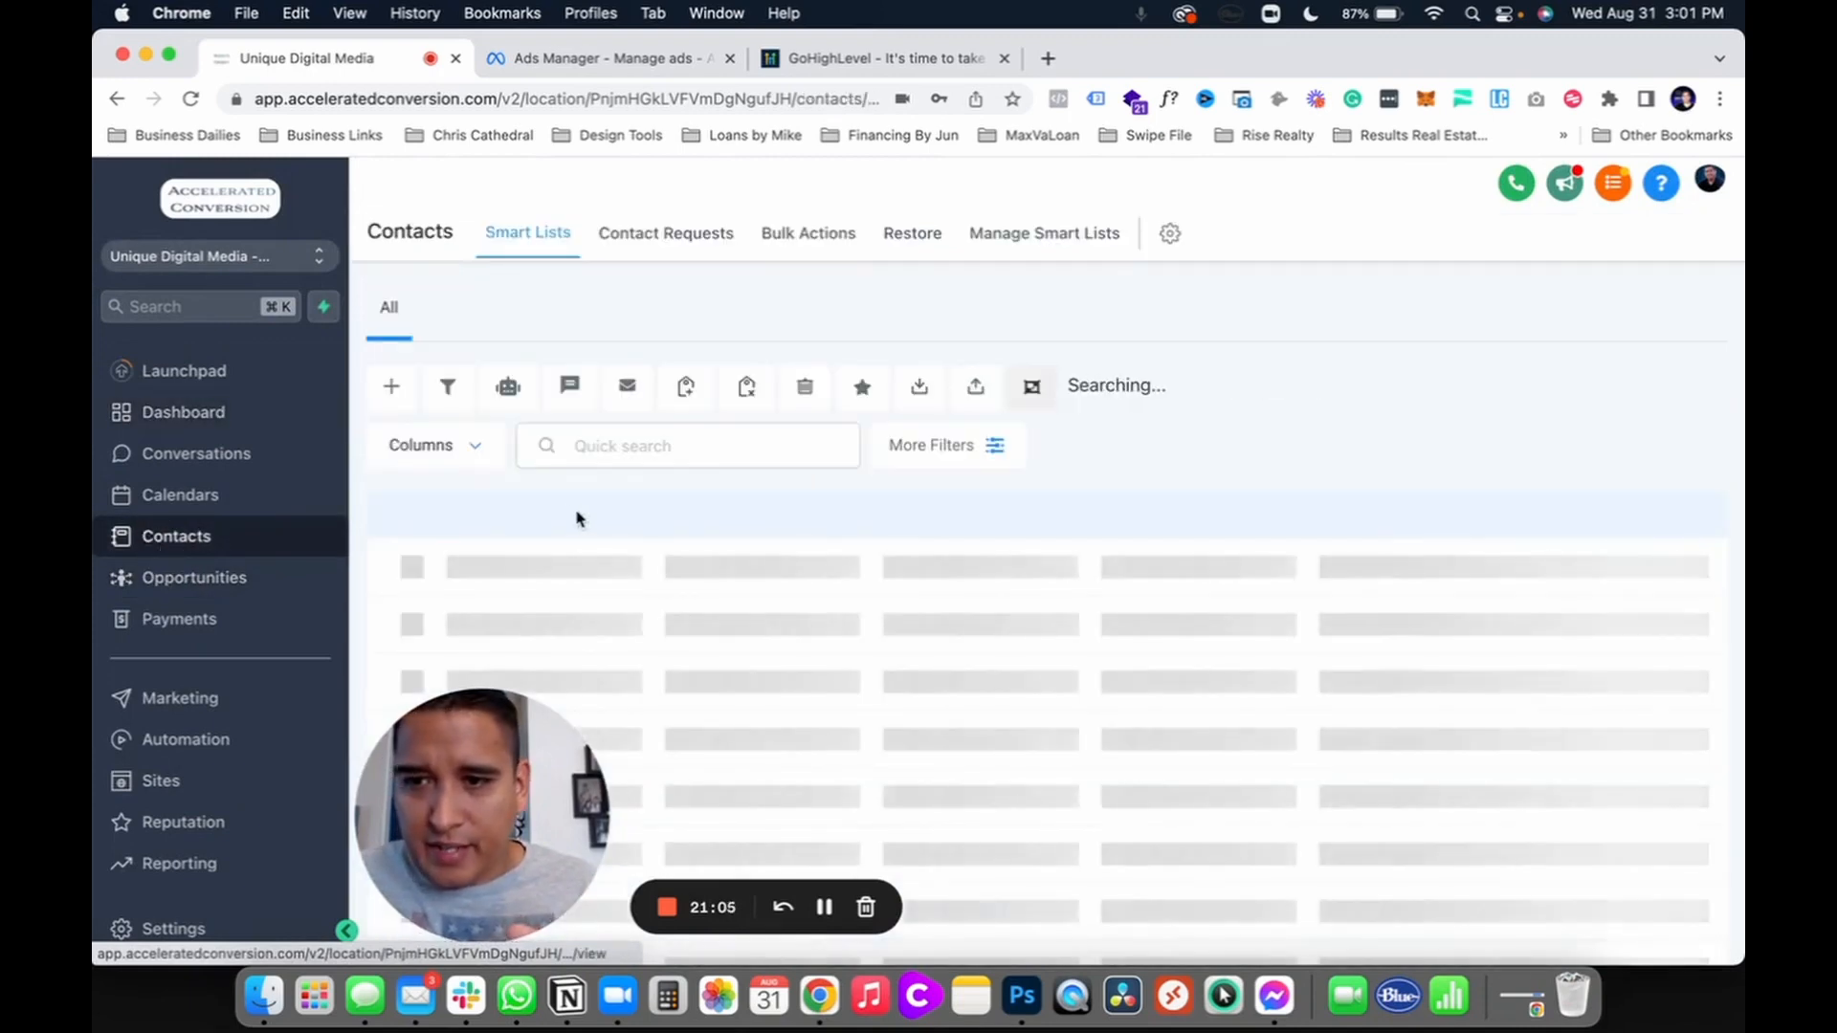
left_click(557, 625)
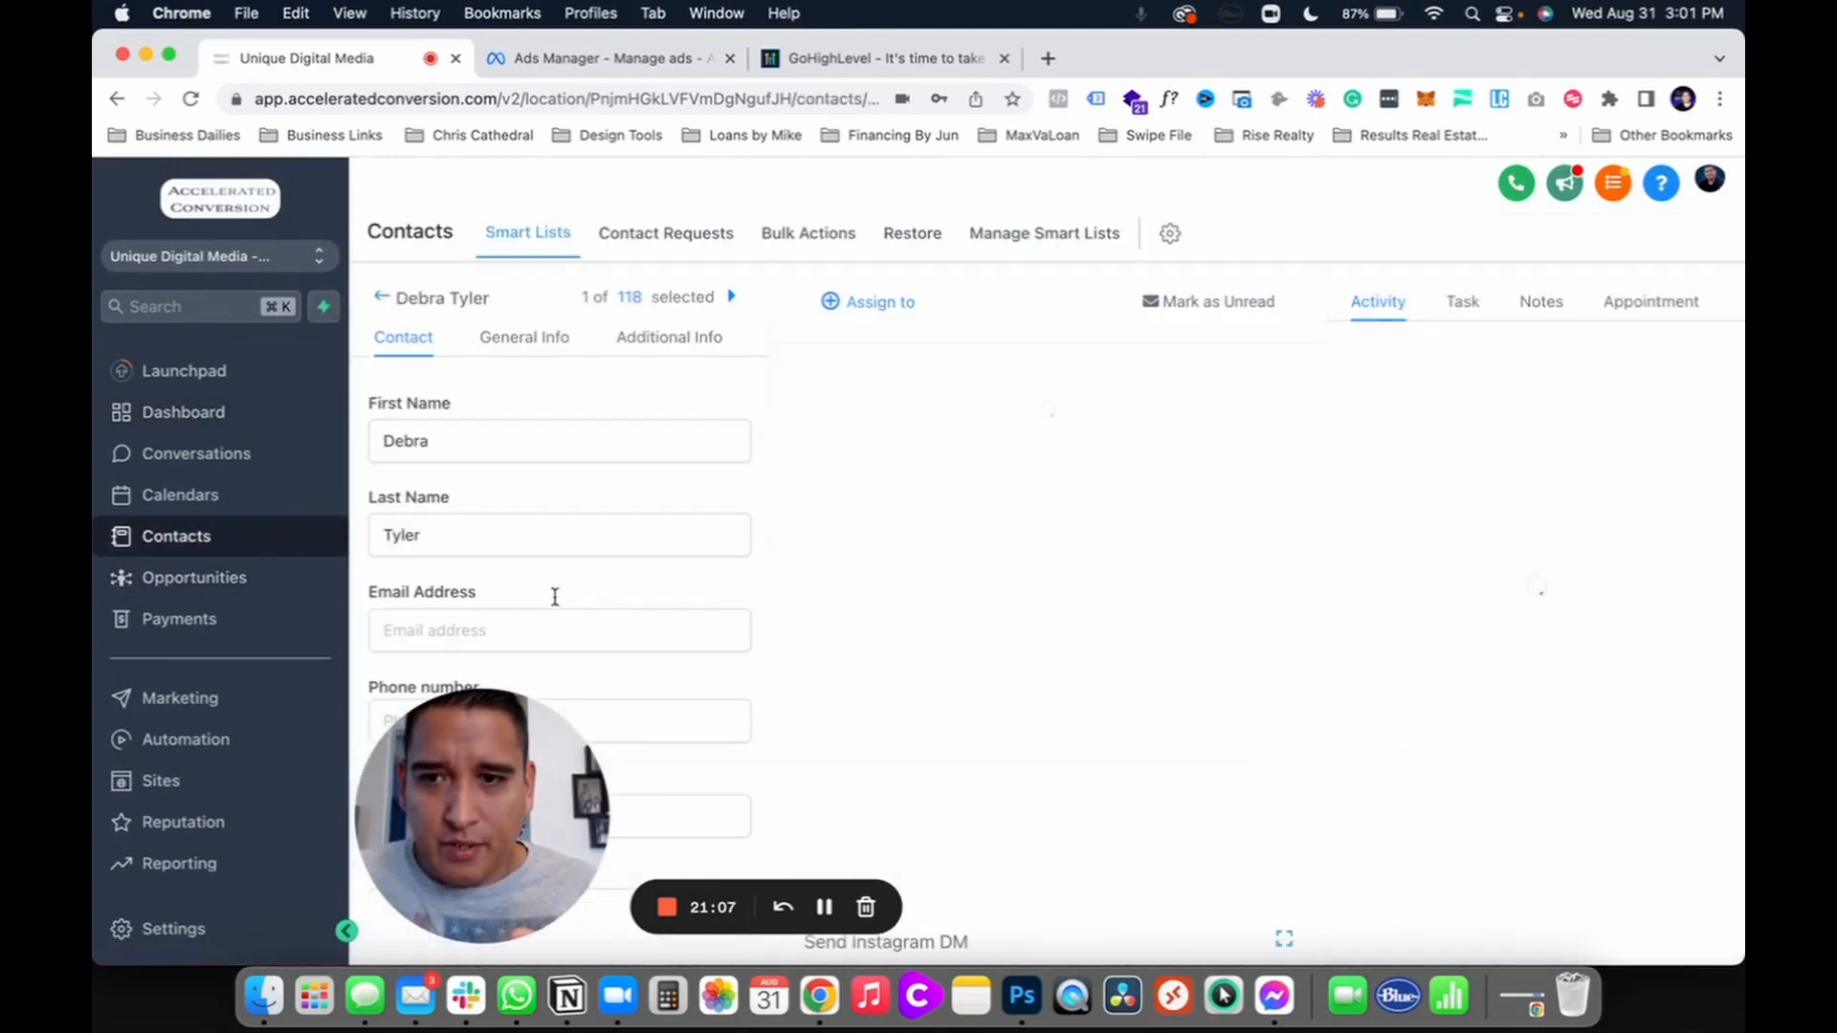
left_click(666, 339)
Step: Show the empty custom fields, review them, then hide empty fields again
left_click(438, 385)
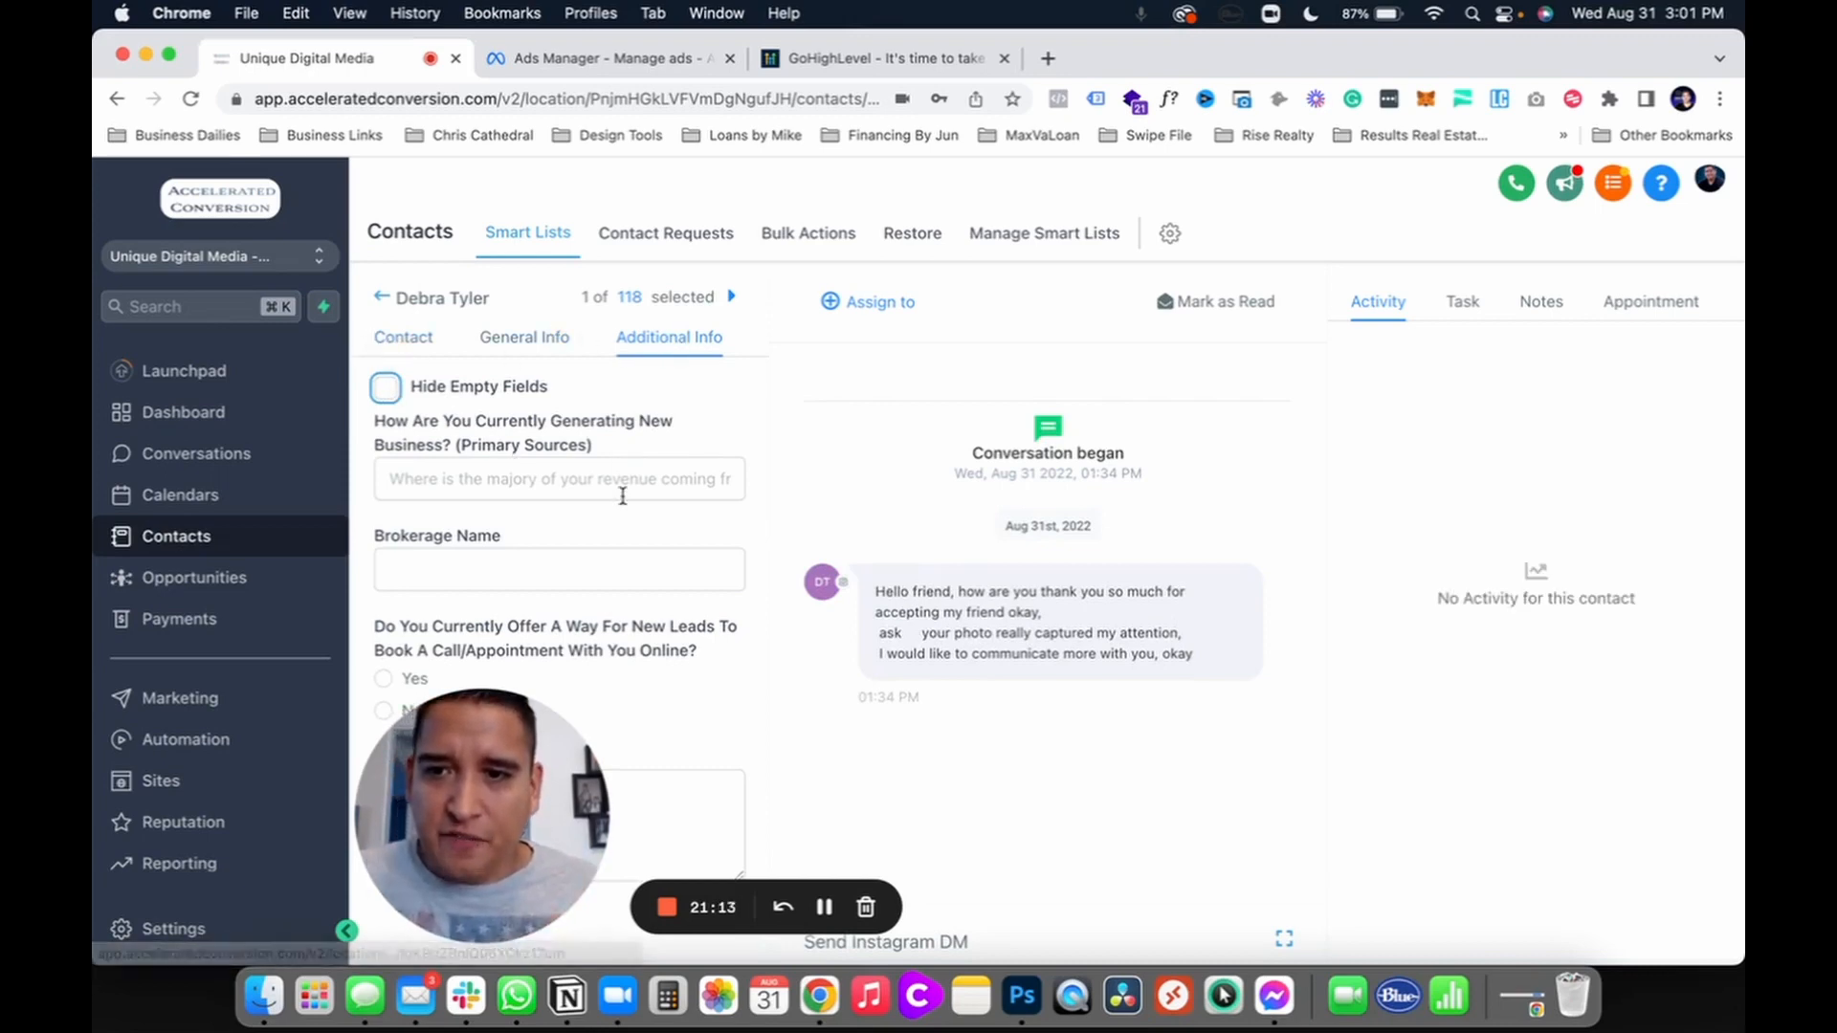
scroll(646, 554, "down", 10)
scroll(647, 555, "down", 10)
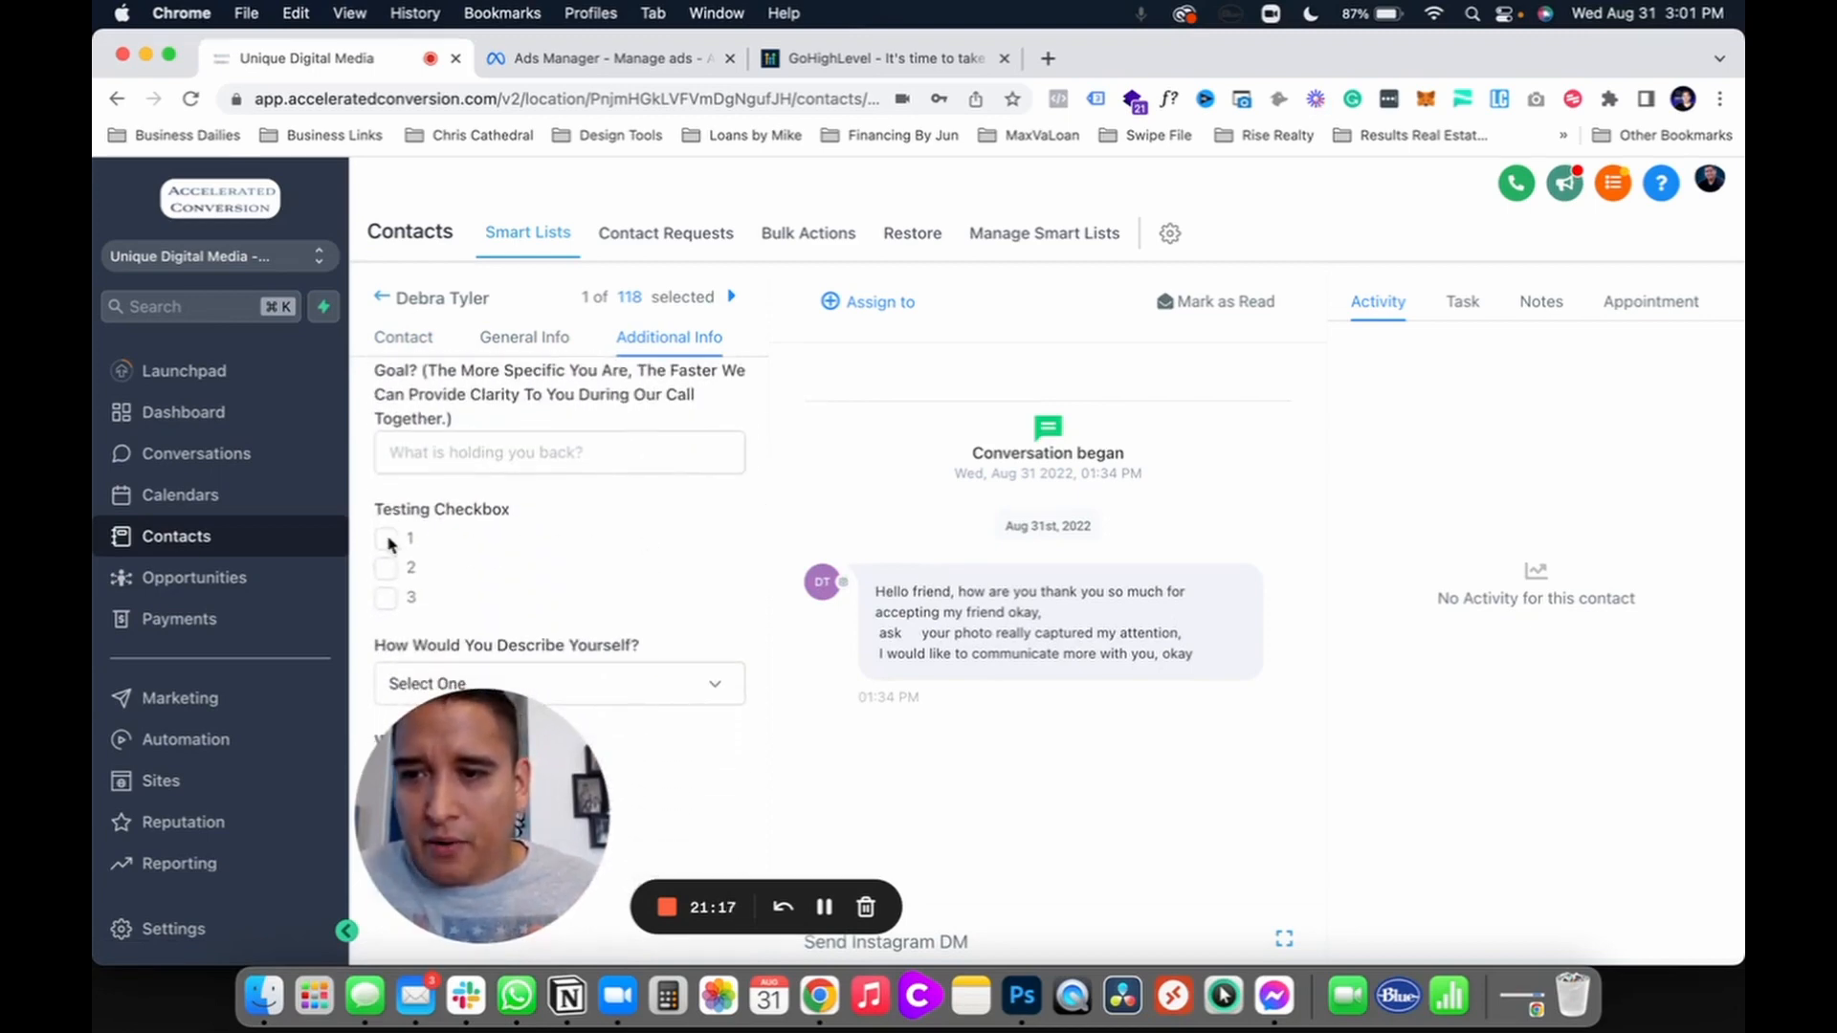
scroll(623, 636, "down", 10)
scroll(623, 636, "up", 15)
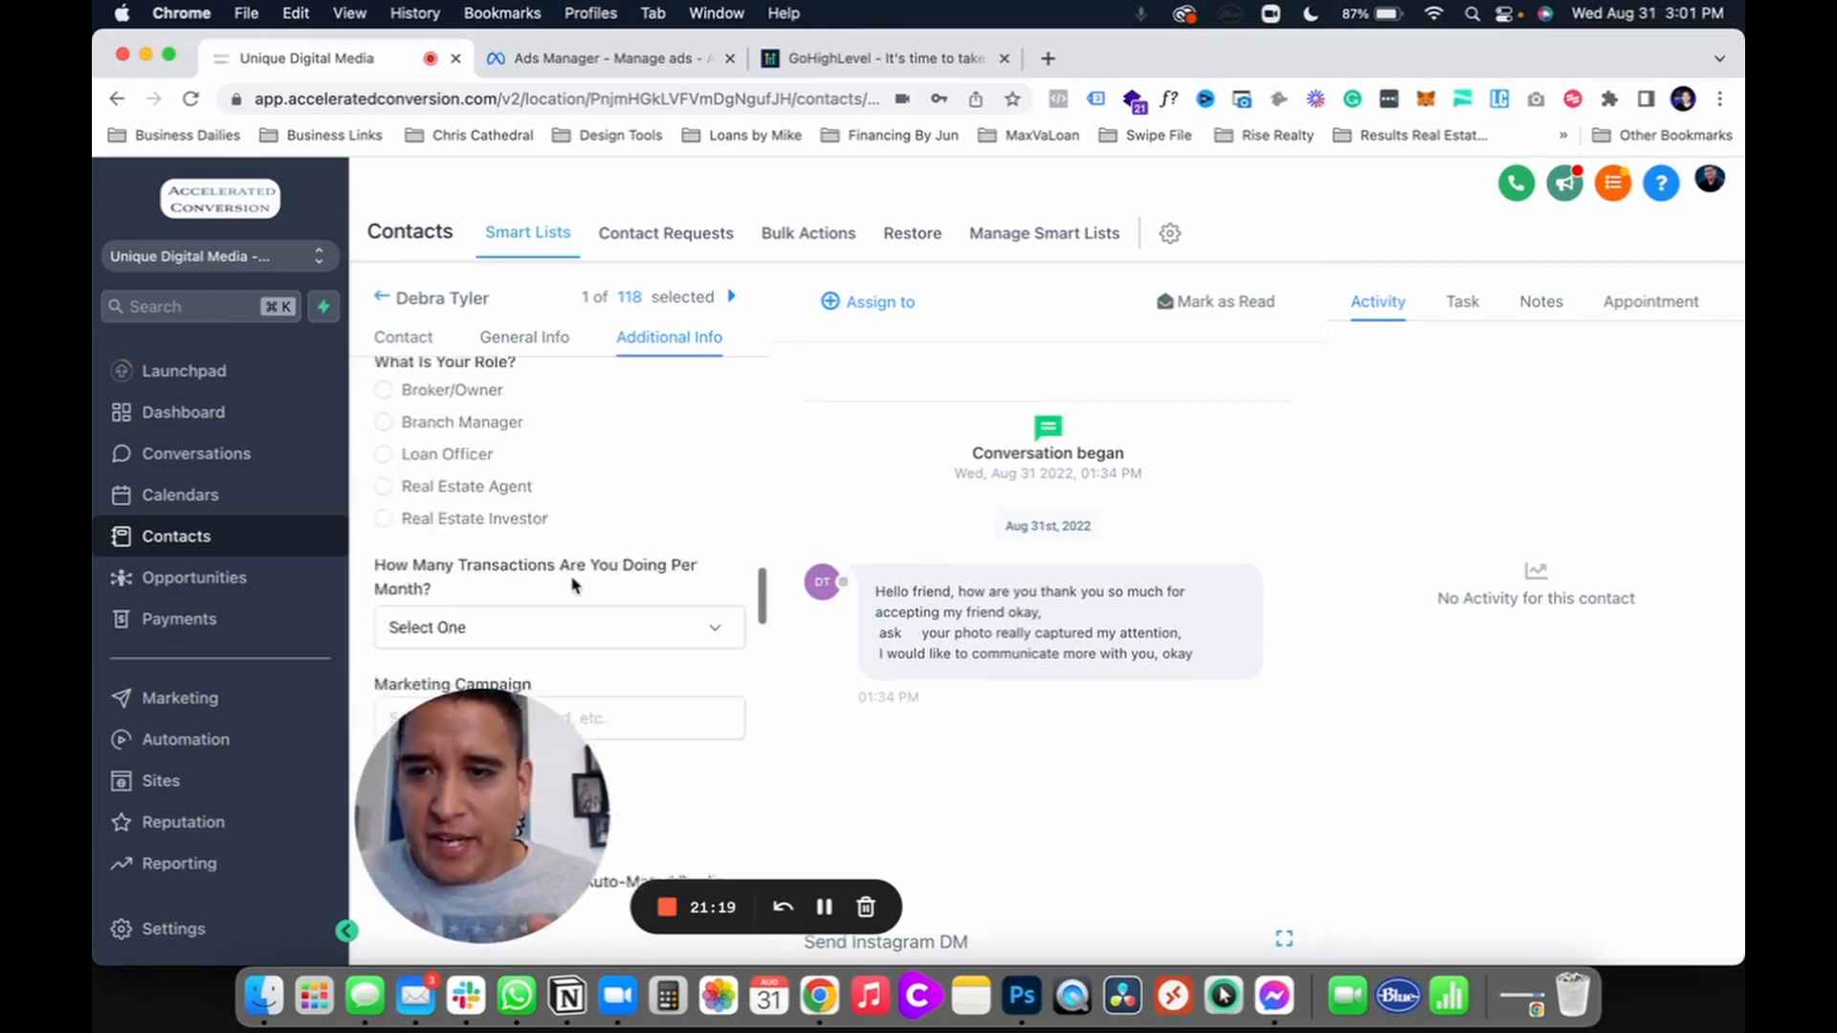
left_click(384, 386)
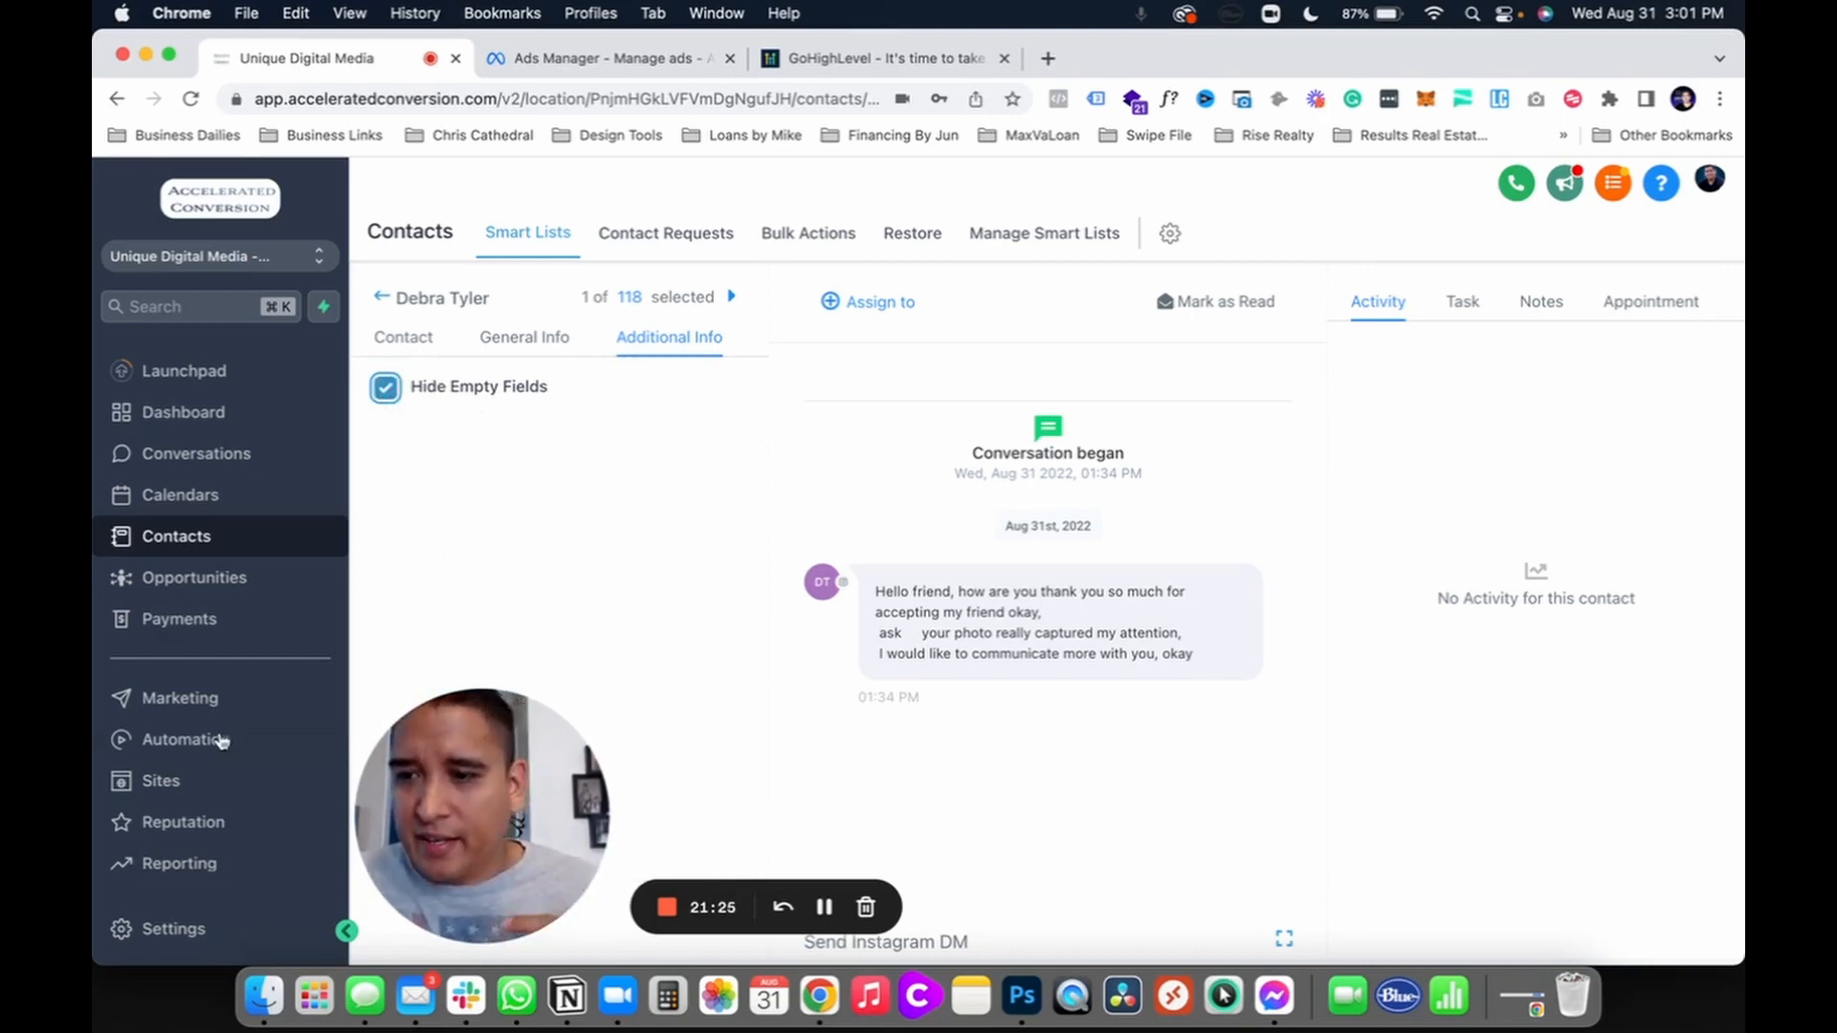
Step: Go from Sites into the account's Integrations settings
left_click(154, 783)
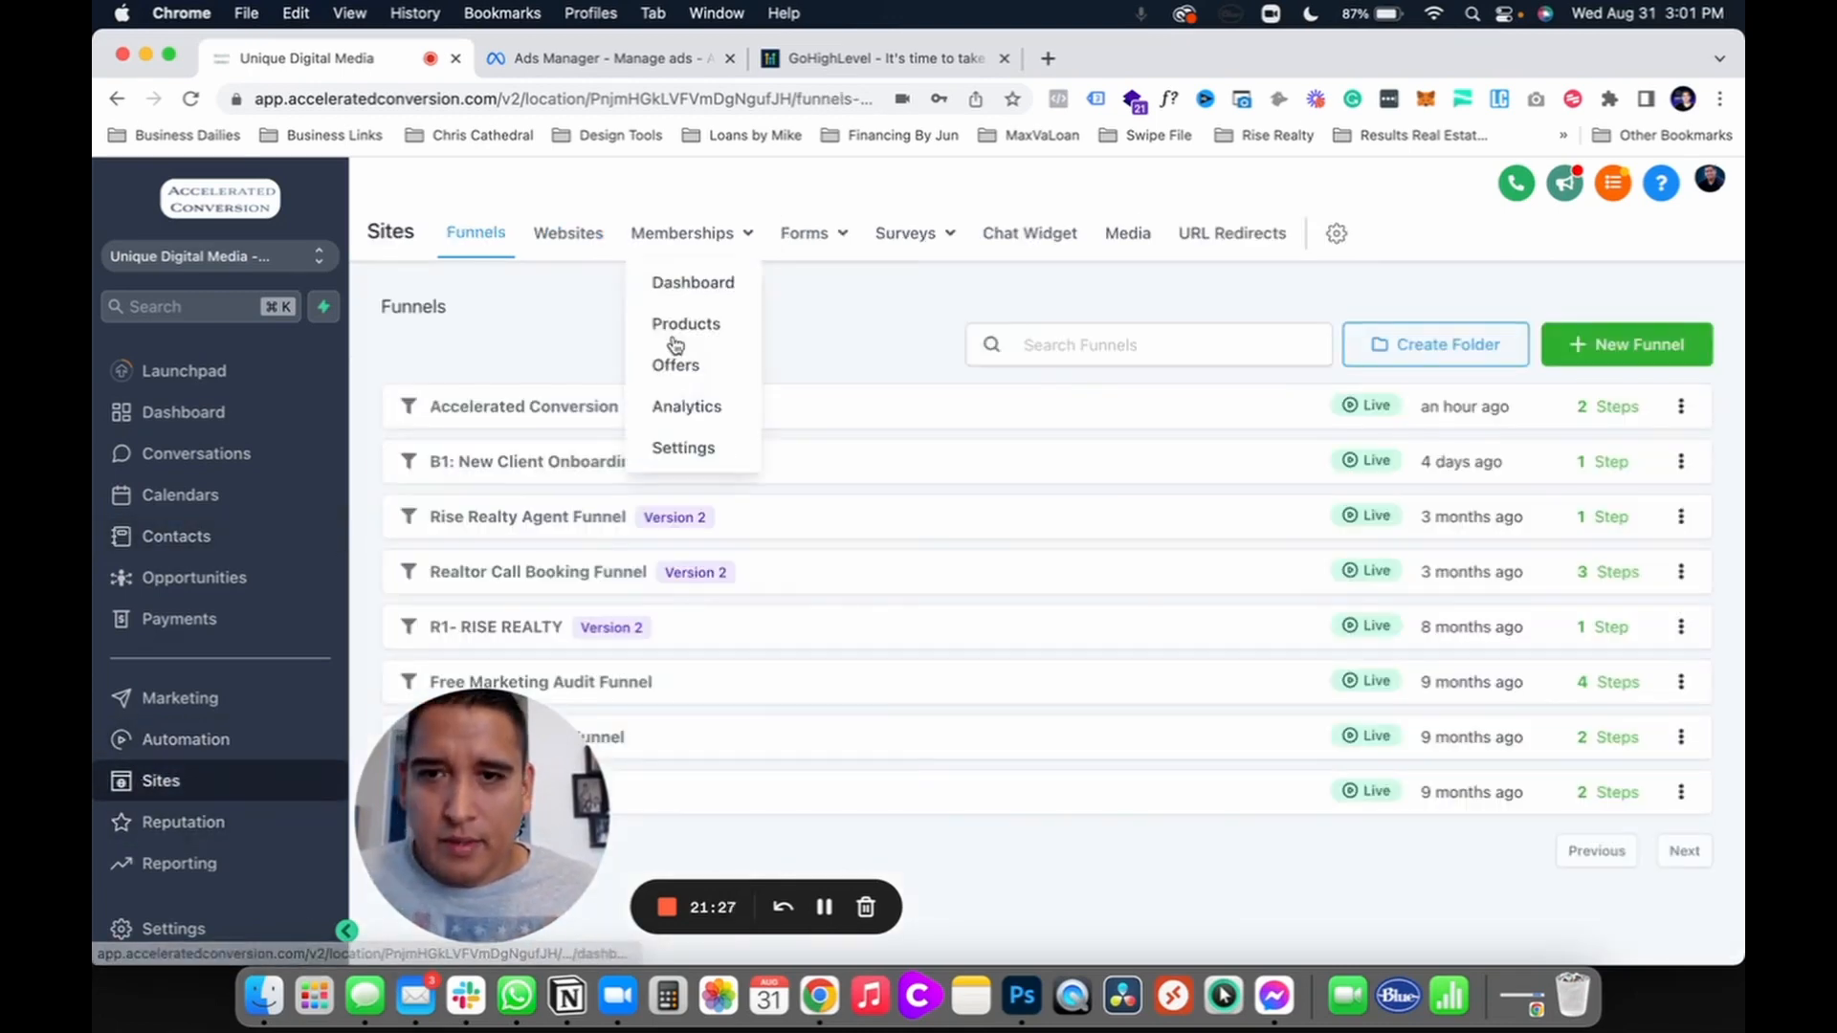
left_click(124, 928)
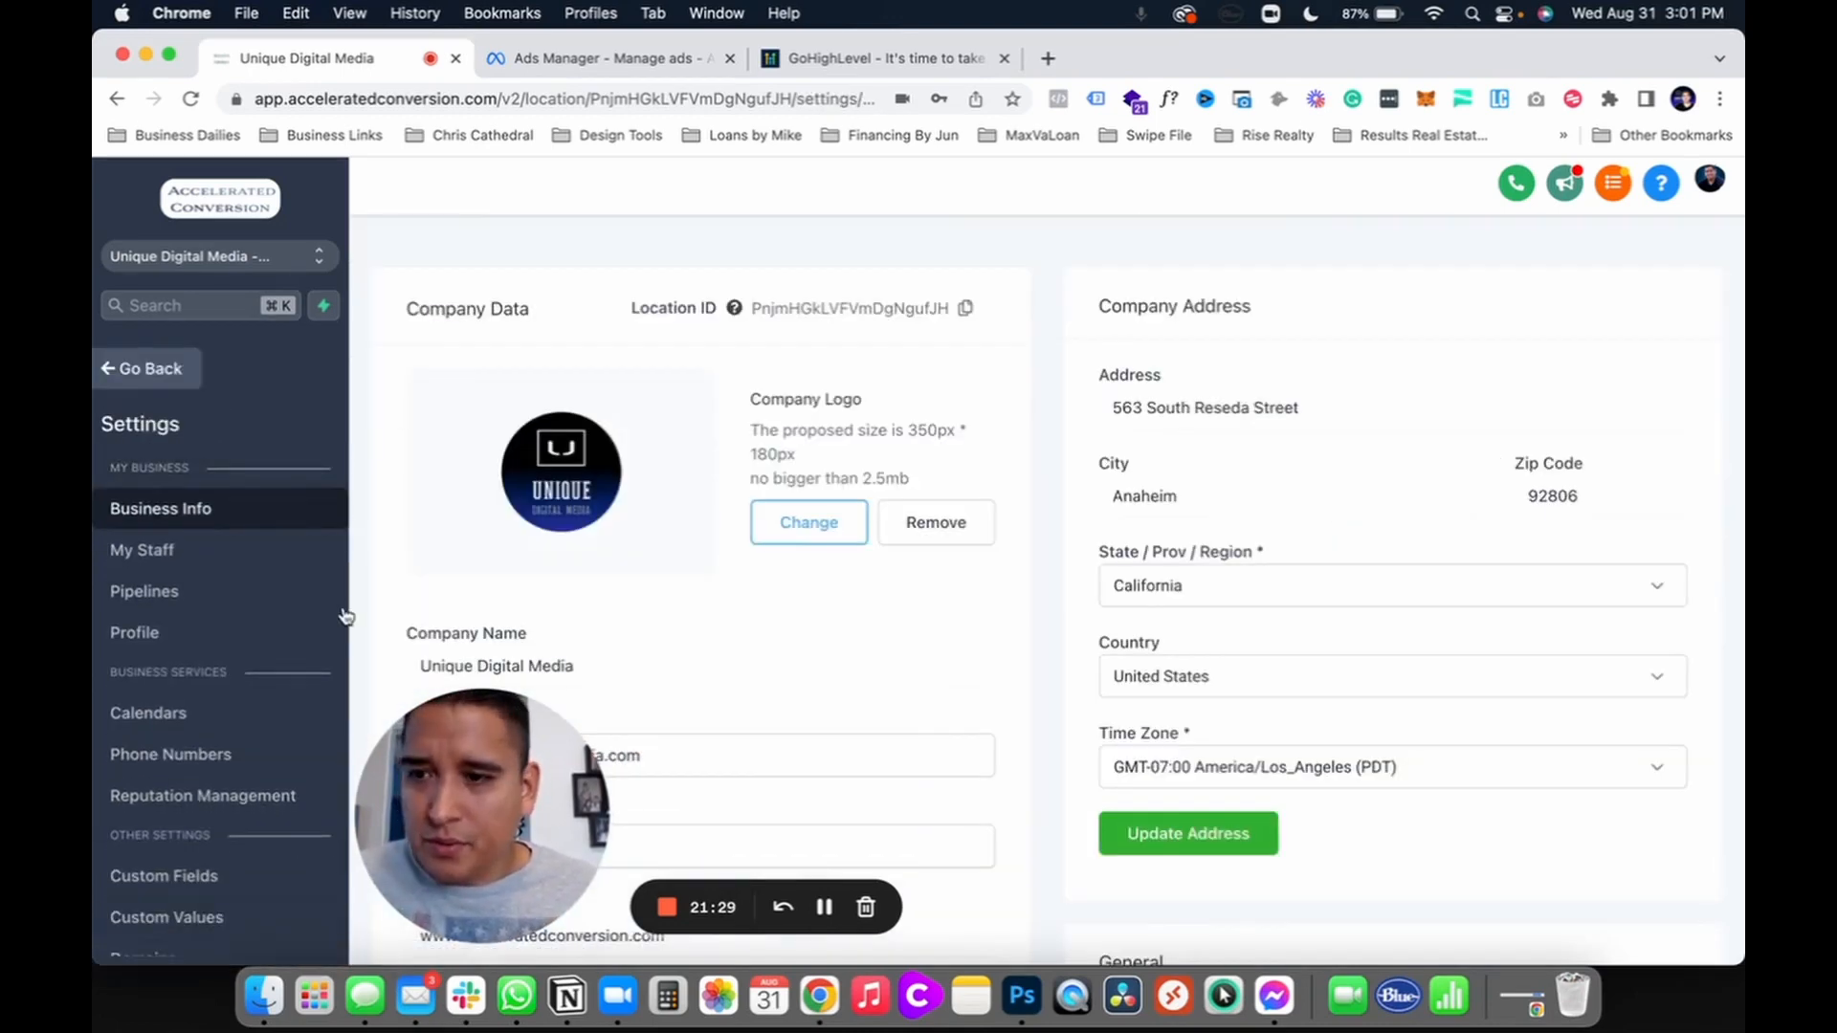
scroll(163, 765, "down", 3)
left_click(166, 780)
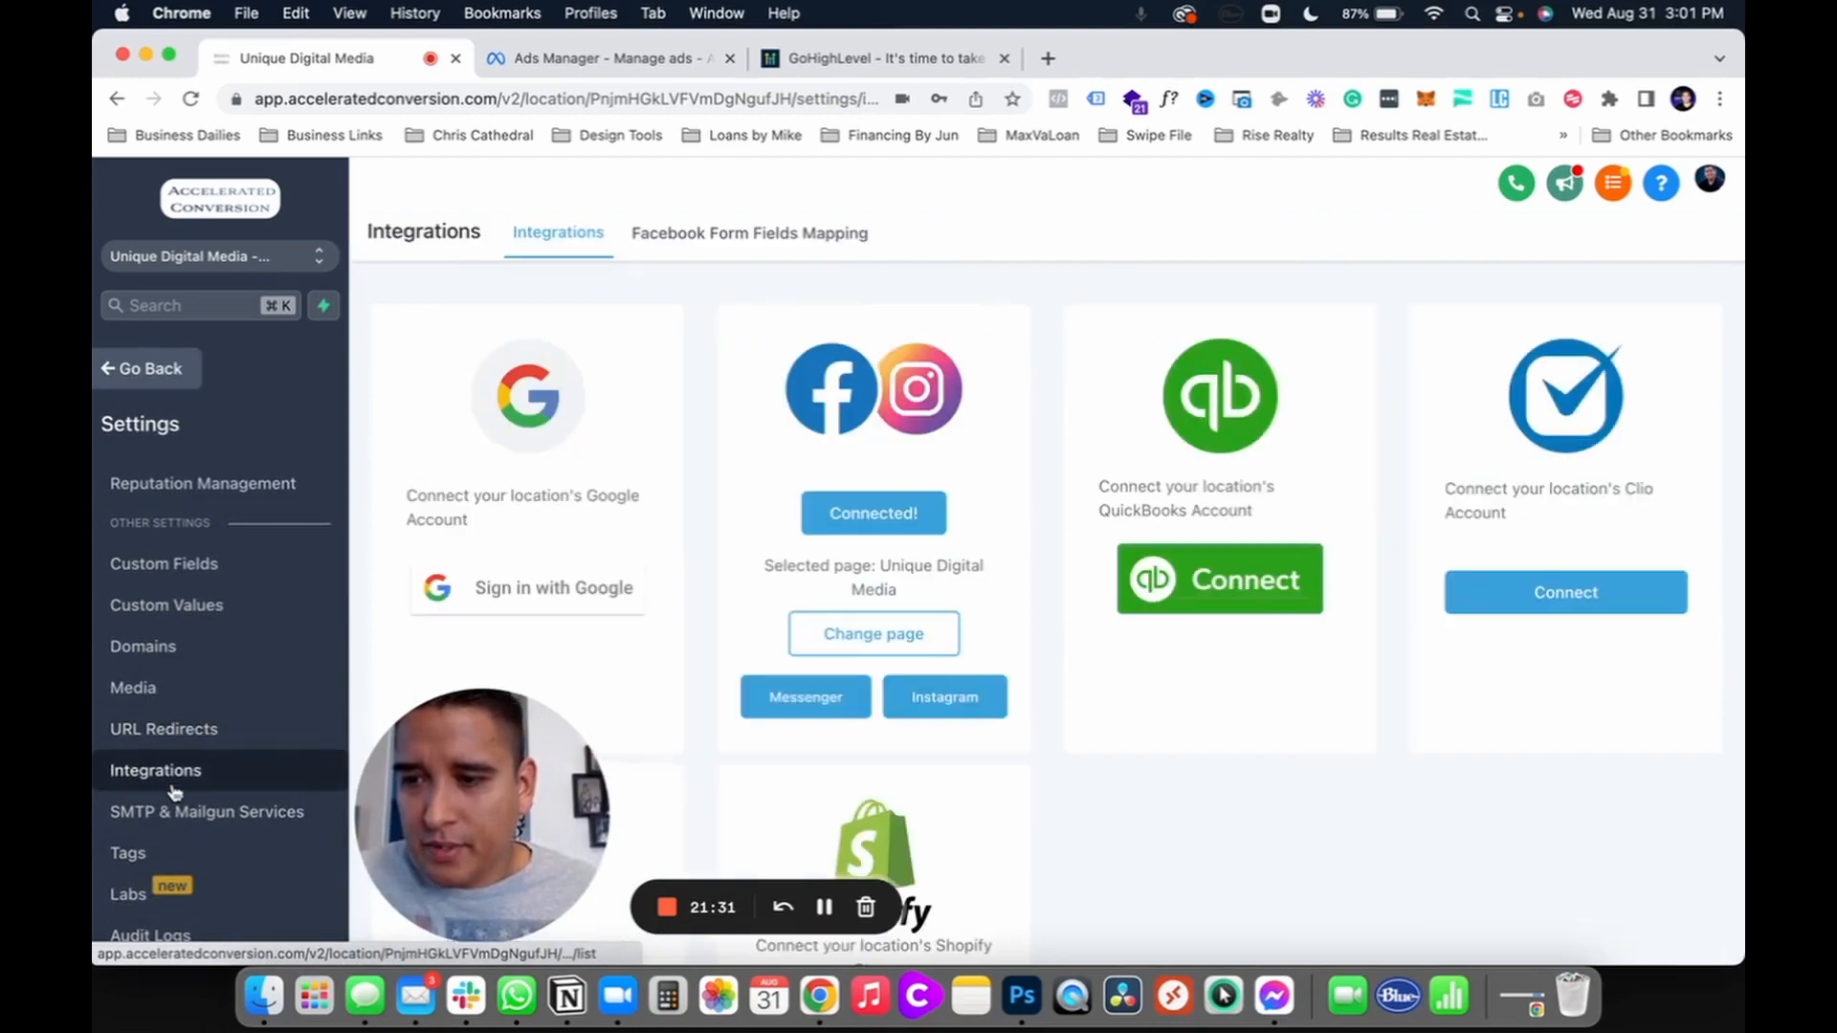
Step: Recheck Buyer Leads Anaheim's field mapping without choosing fields, then leave the integration settings
left_click(746, 230)
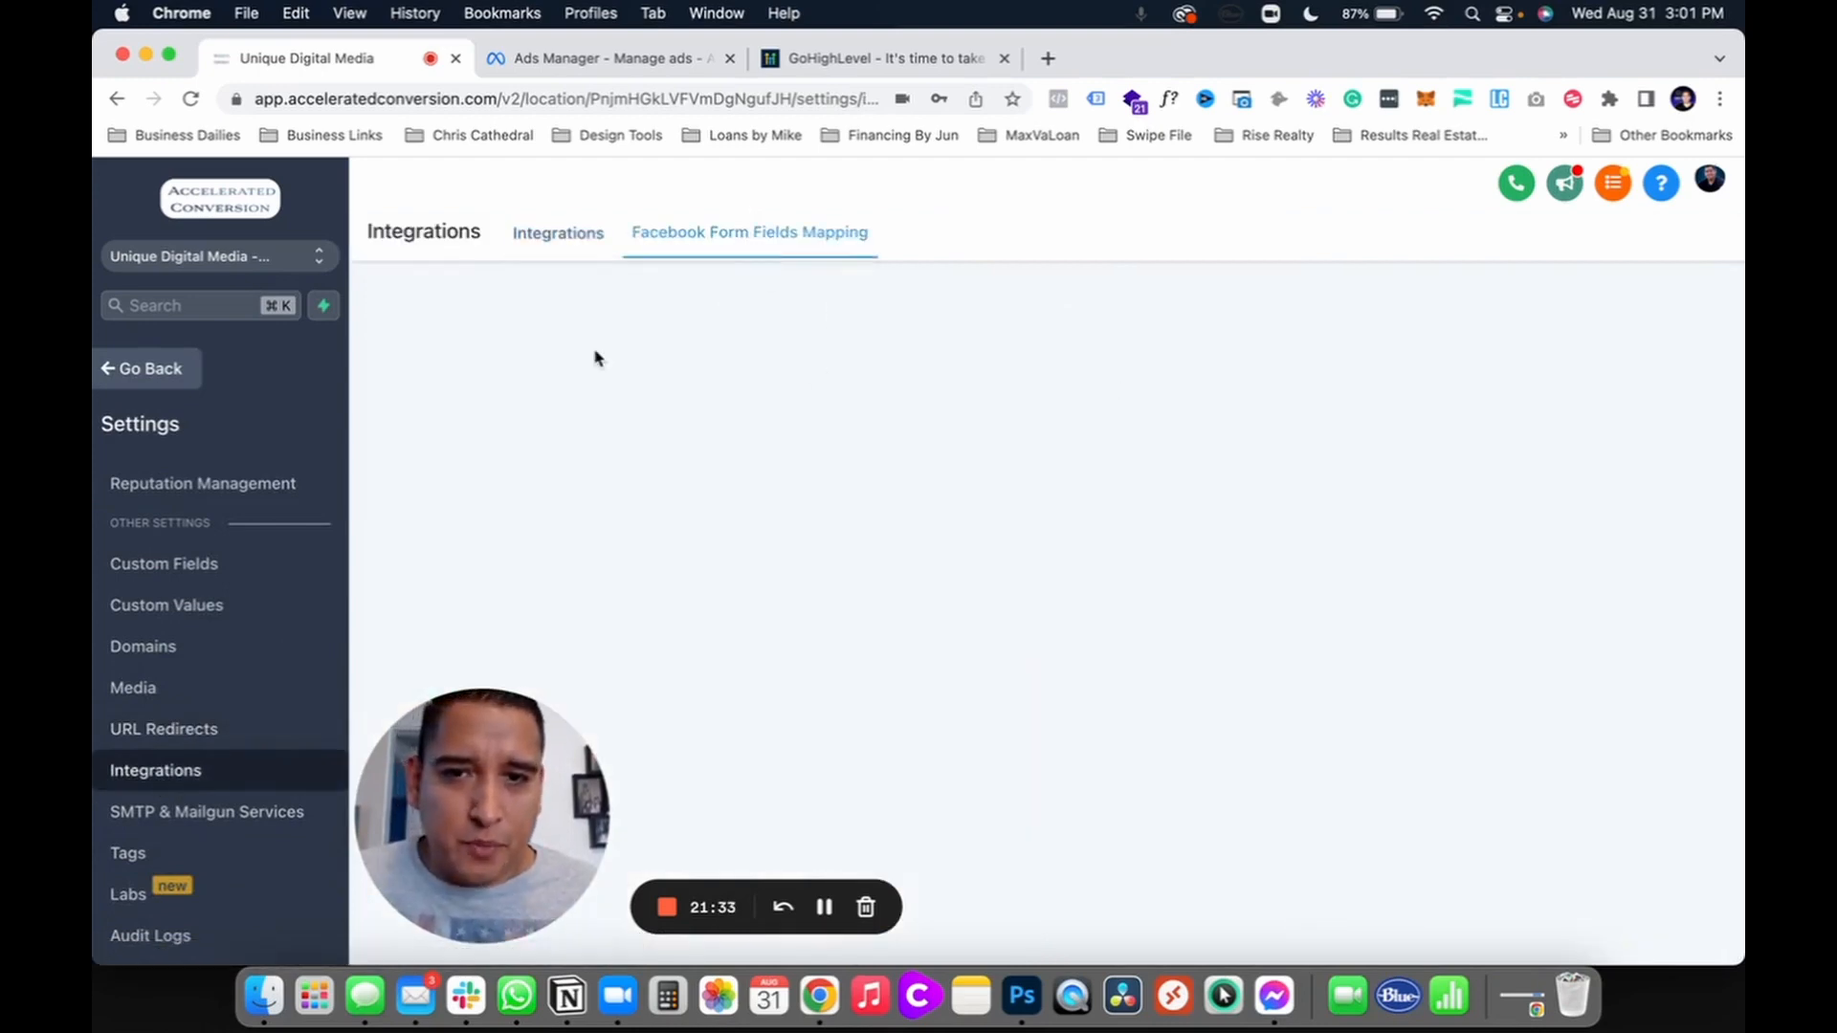
left_click(1486, 400)
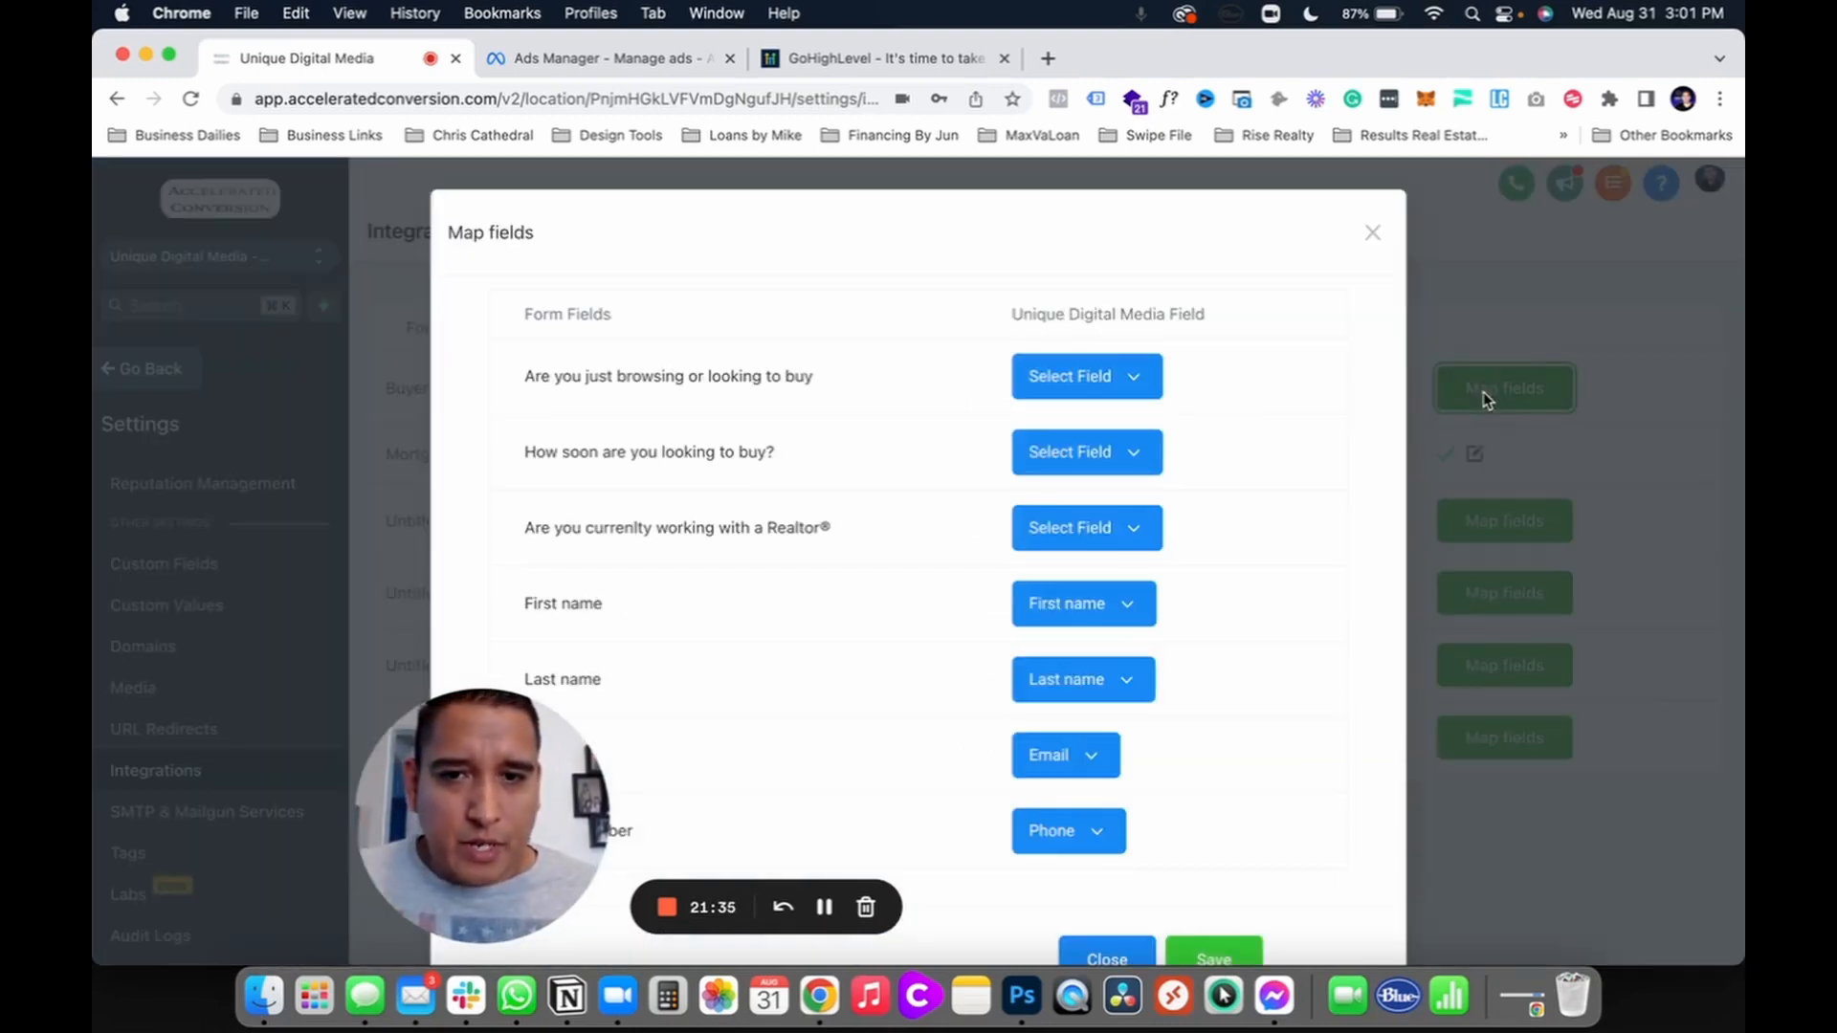
left_click(1074, 373)
left_click(961, 346)
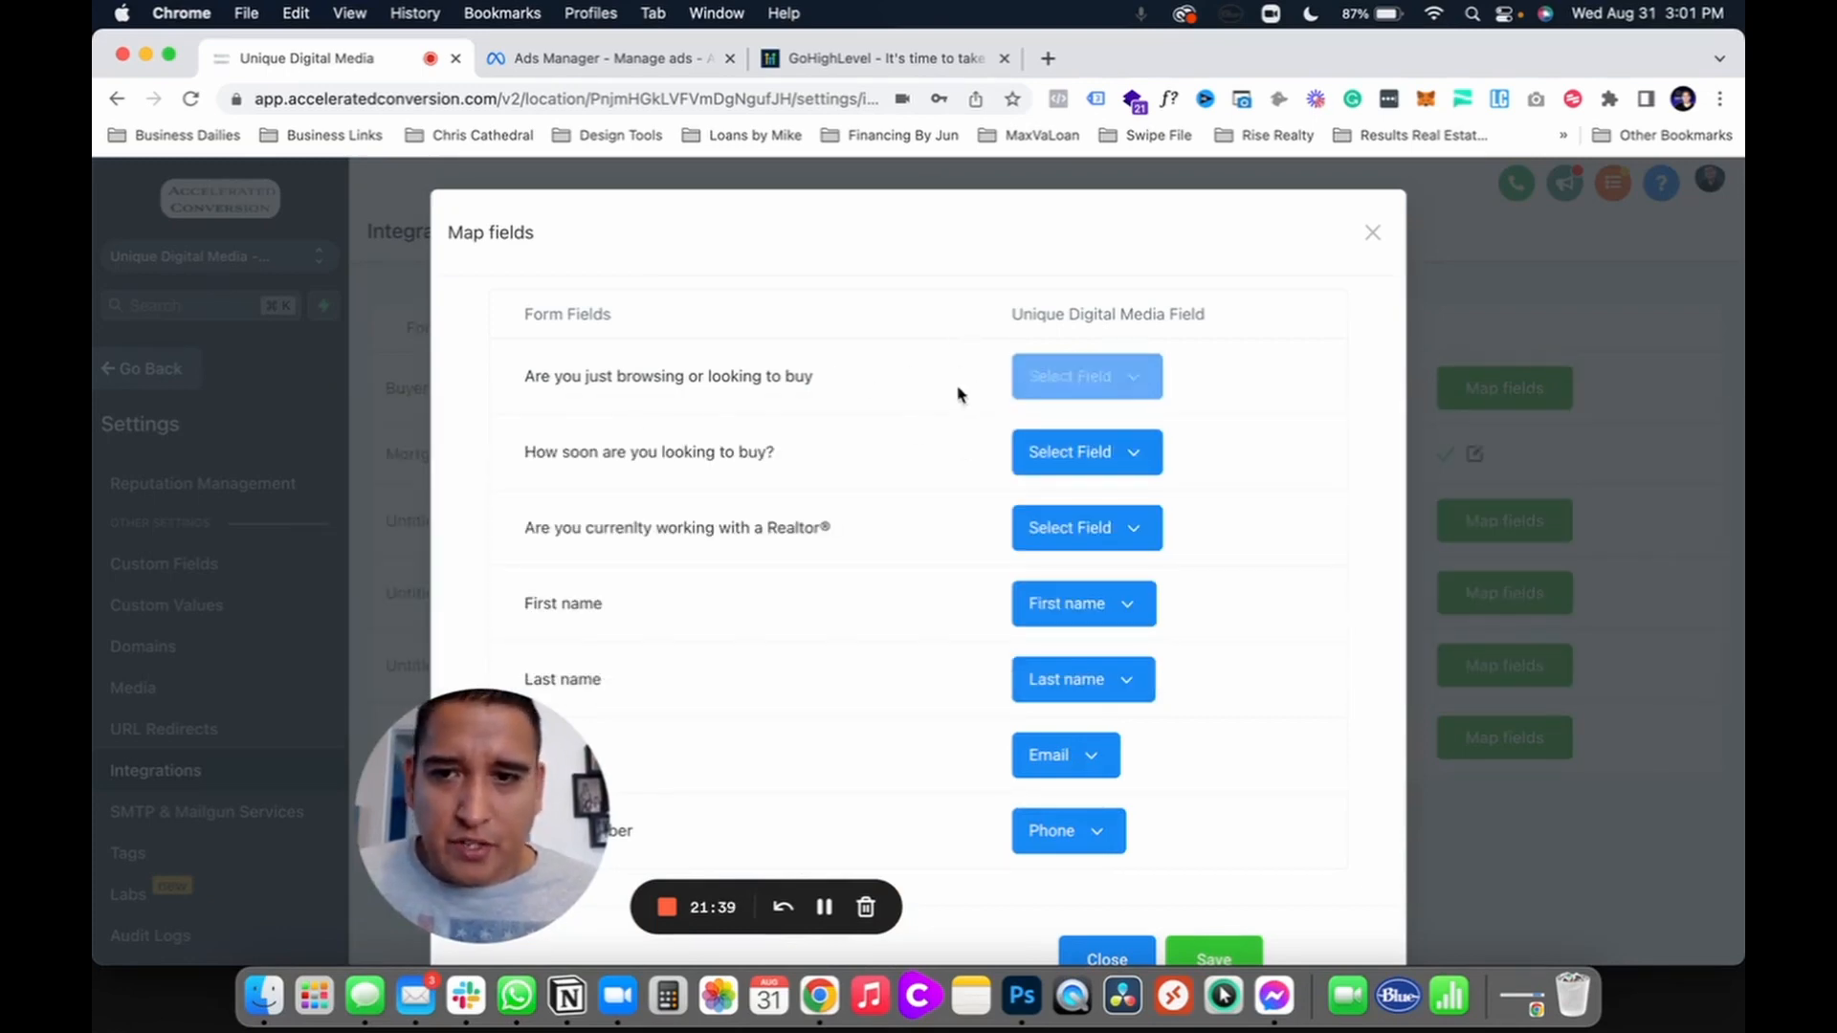
left_click(1049, 379)
left_click(920, 355)
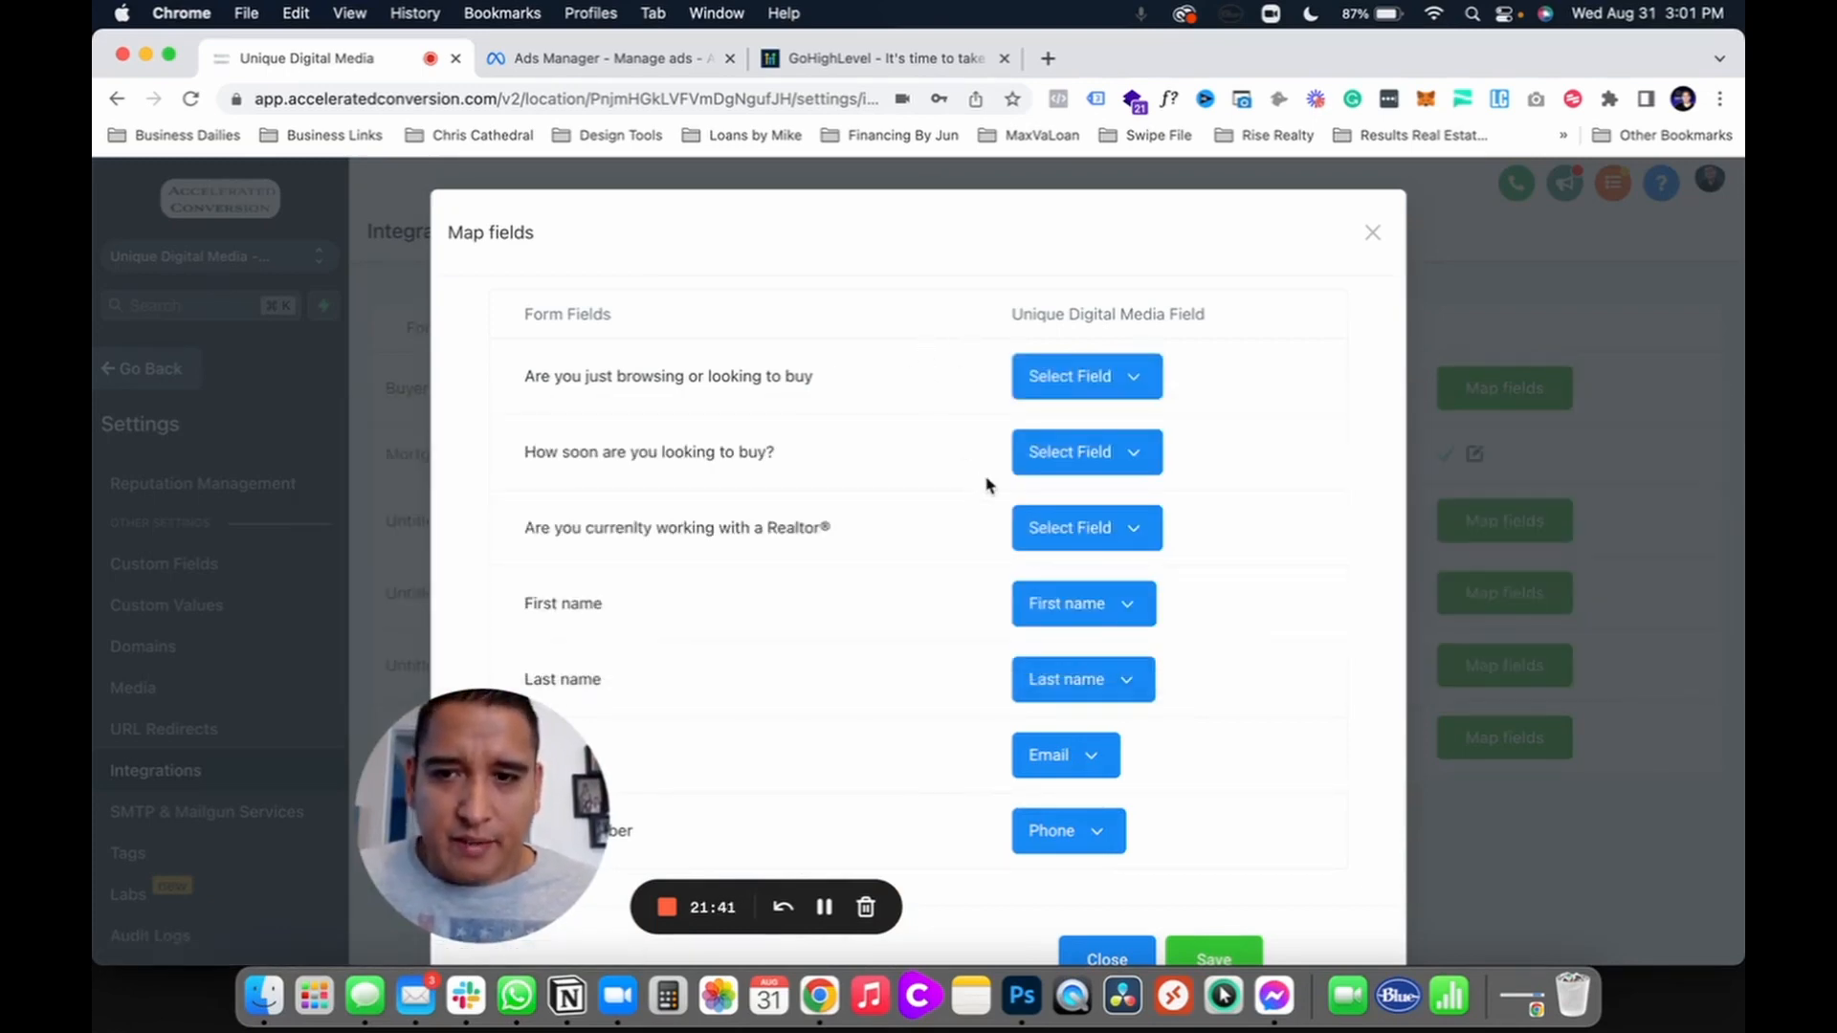
left_click(1069, 954)
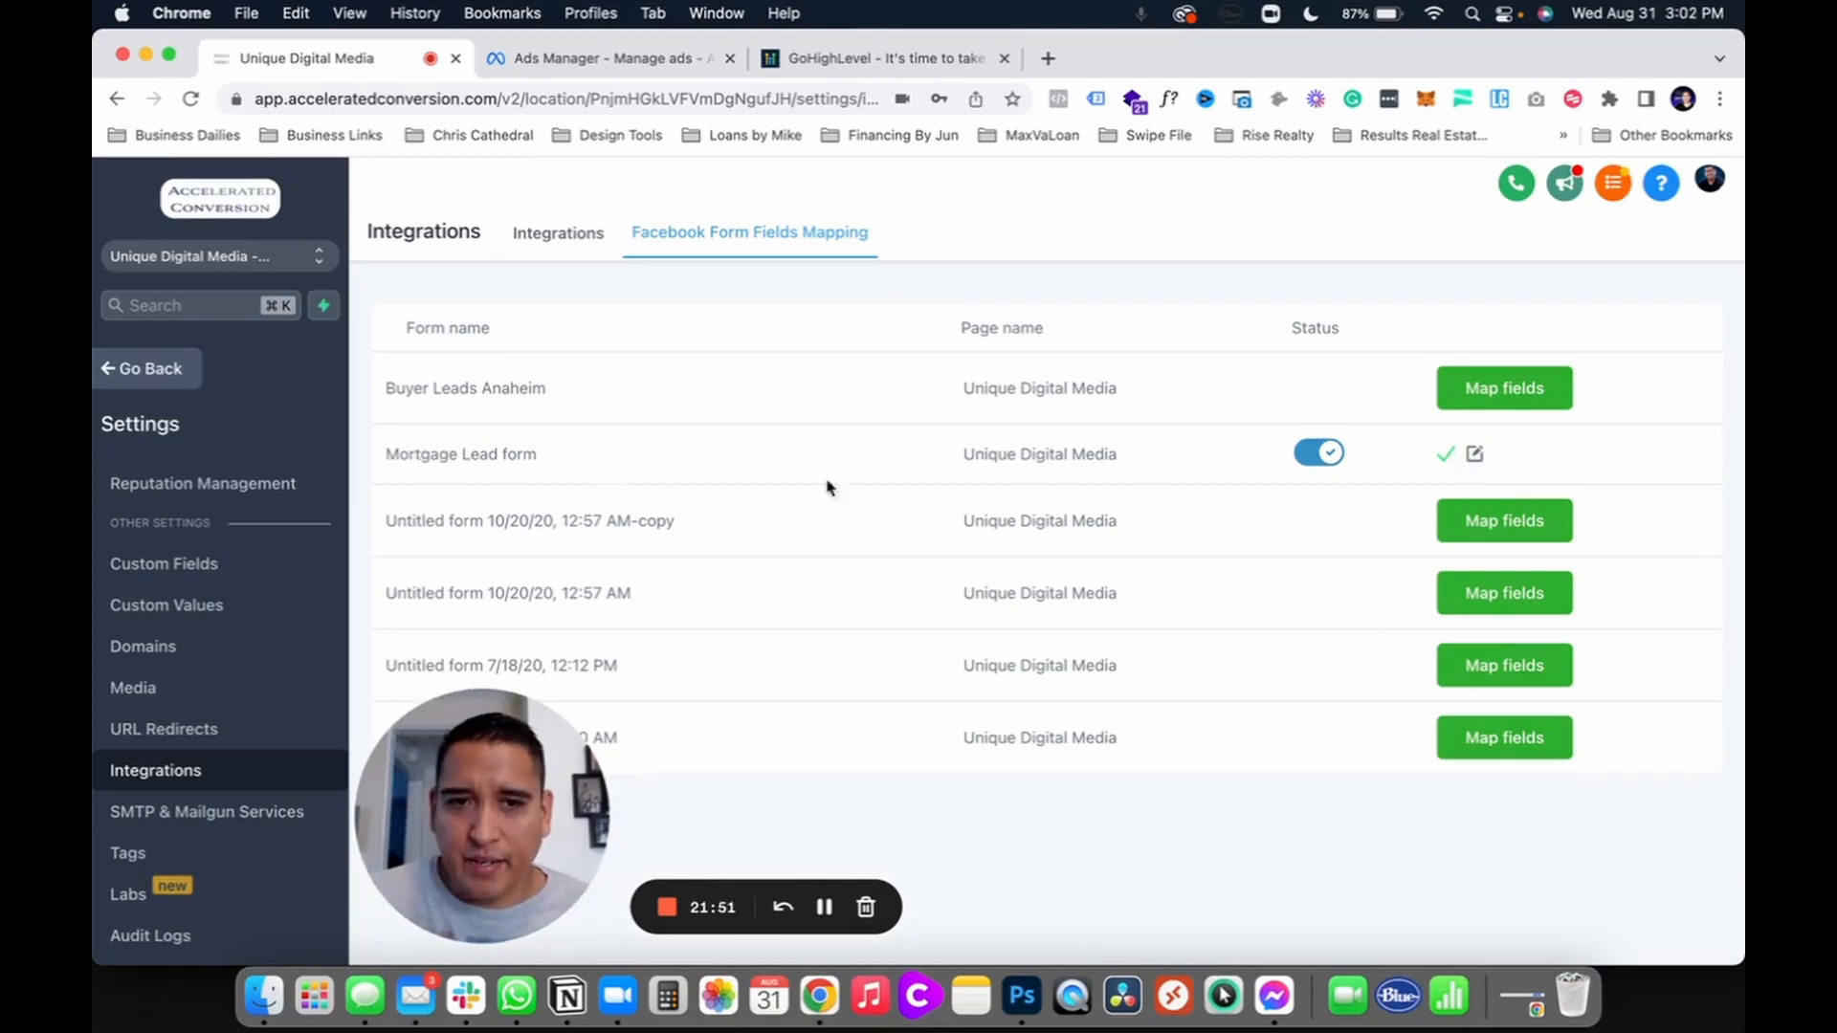
left_click(150, 384)
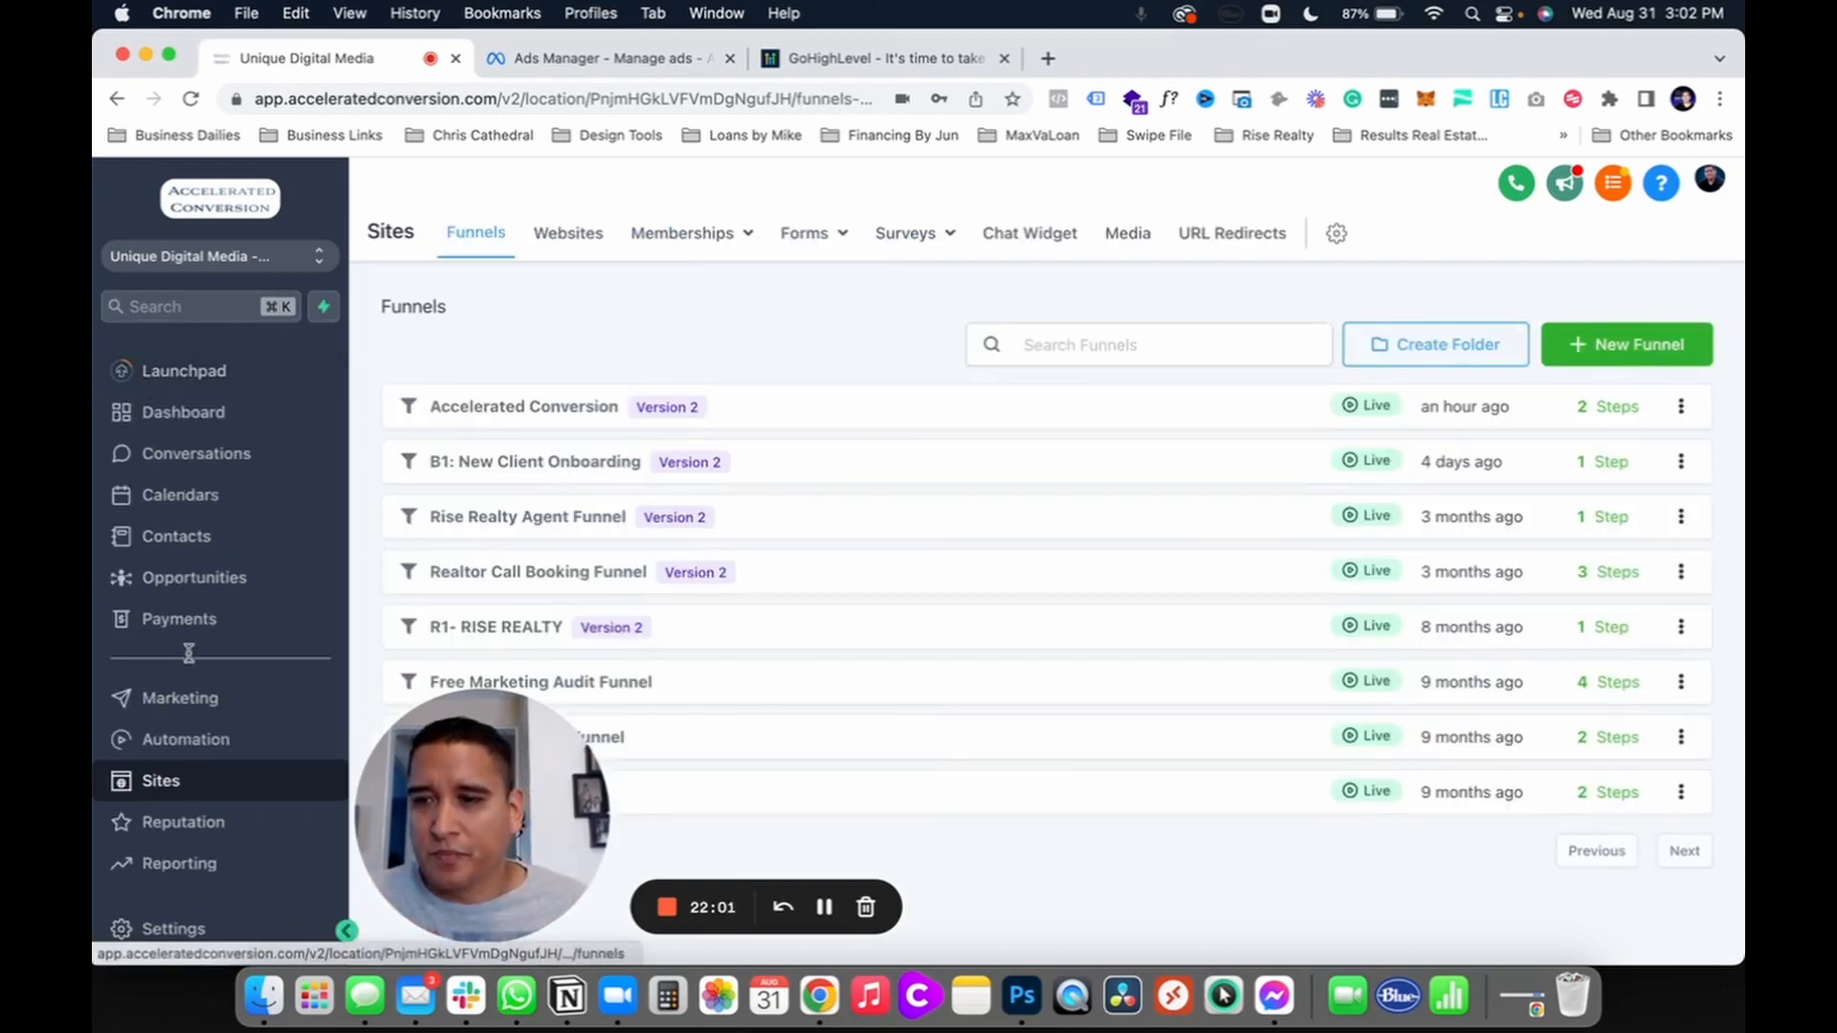
Step: Create a blank workflow triggered by Facebook Lead Form Submitted
left_click(187, 756)
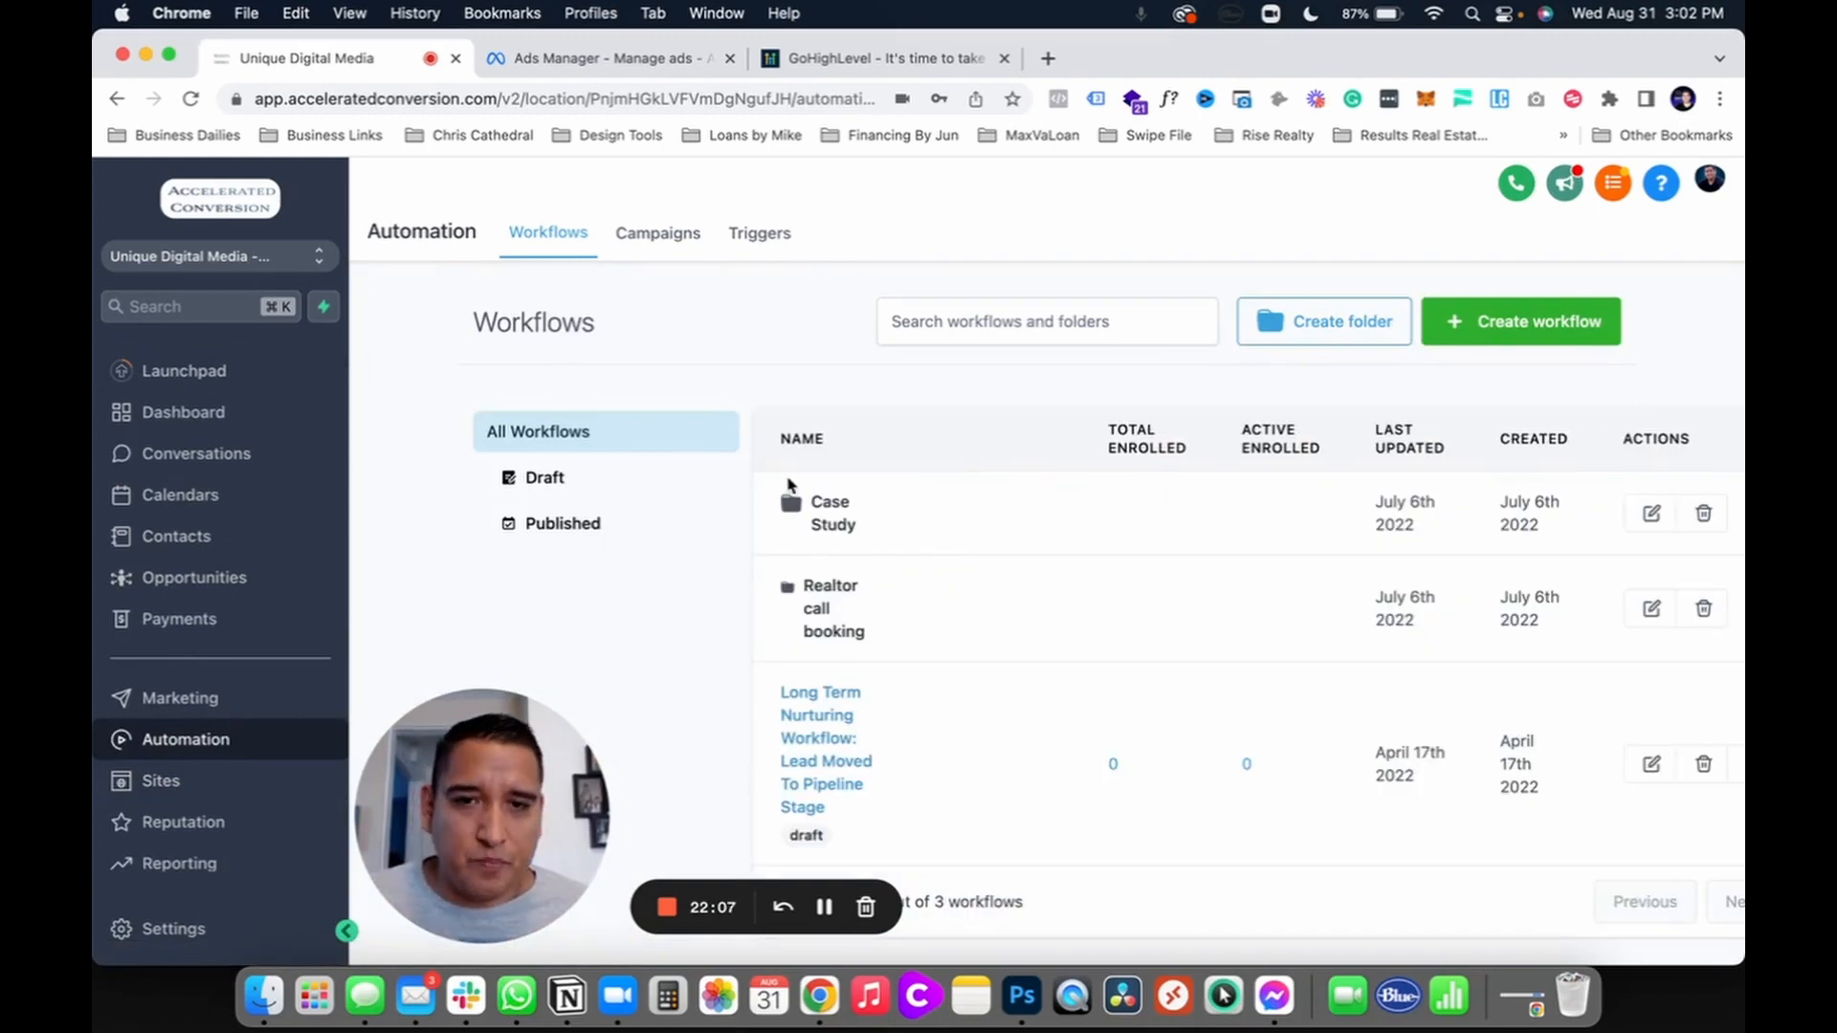
left_click(1526, 330)
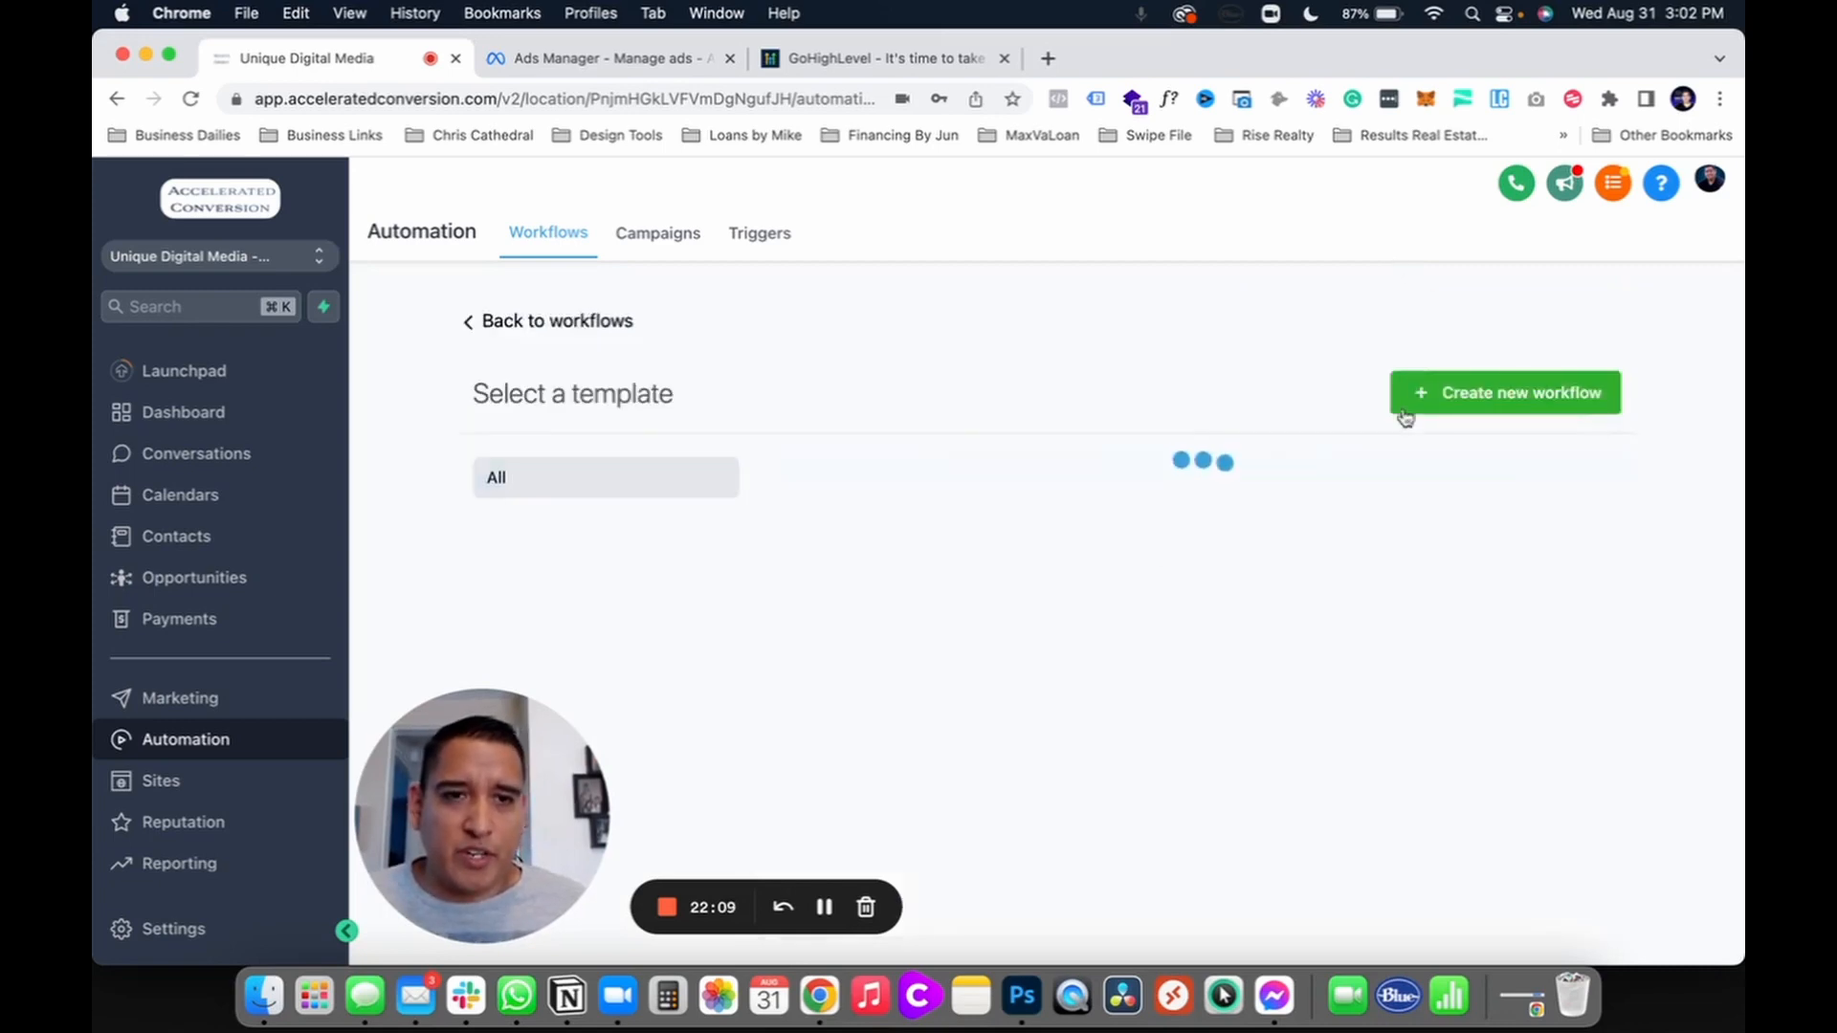
left_click(1440, 396)
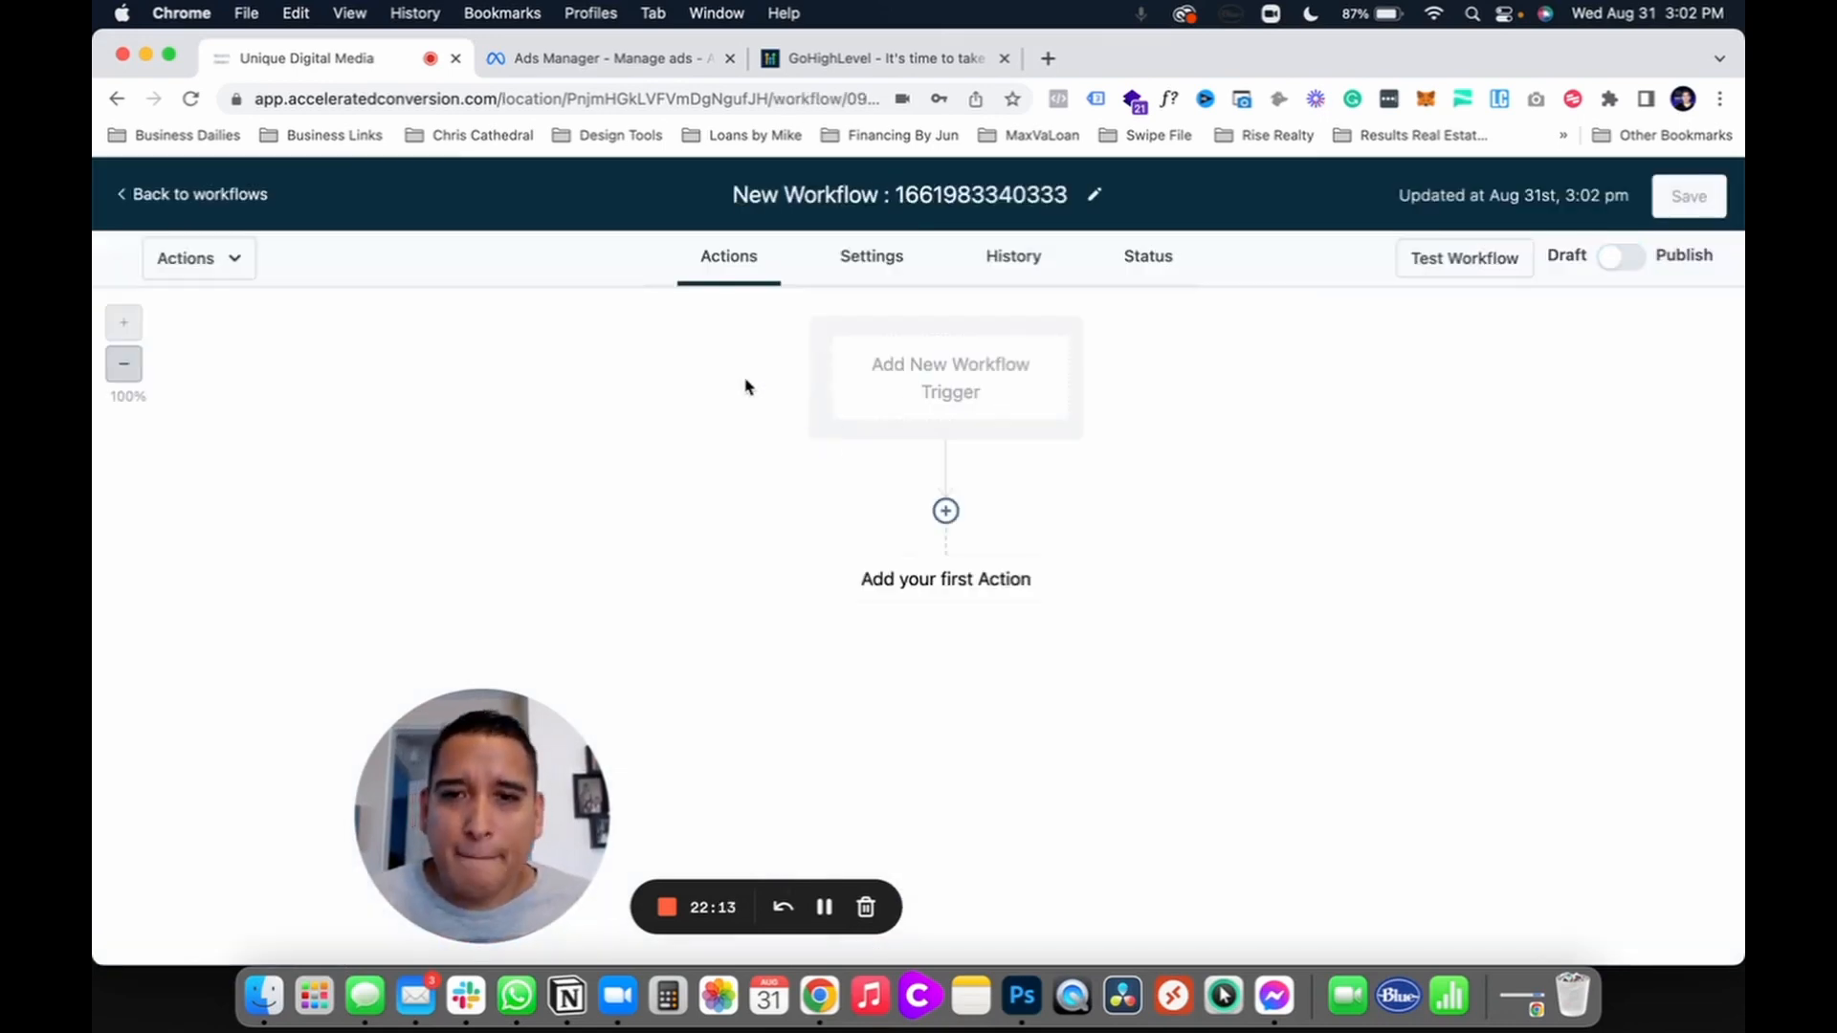
left_click(925, 394)
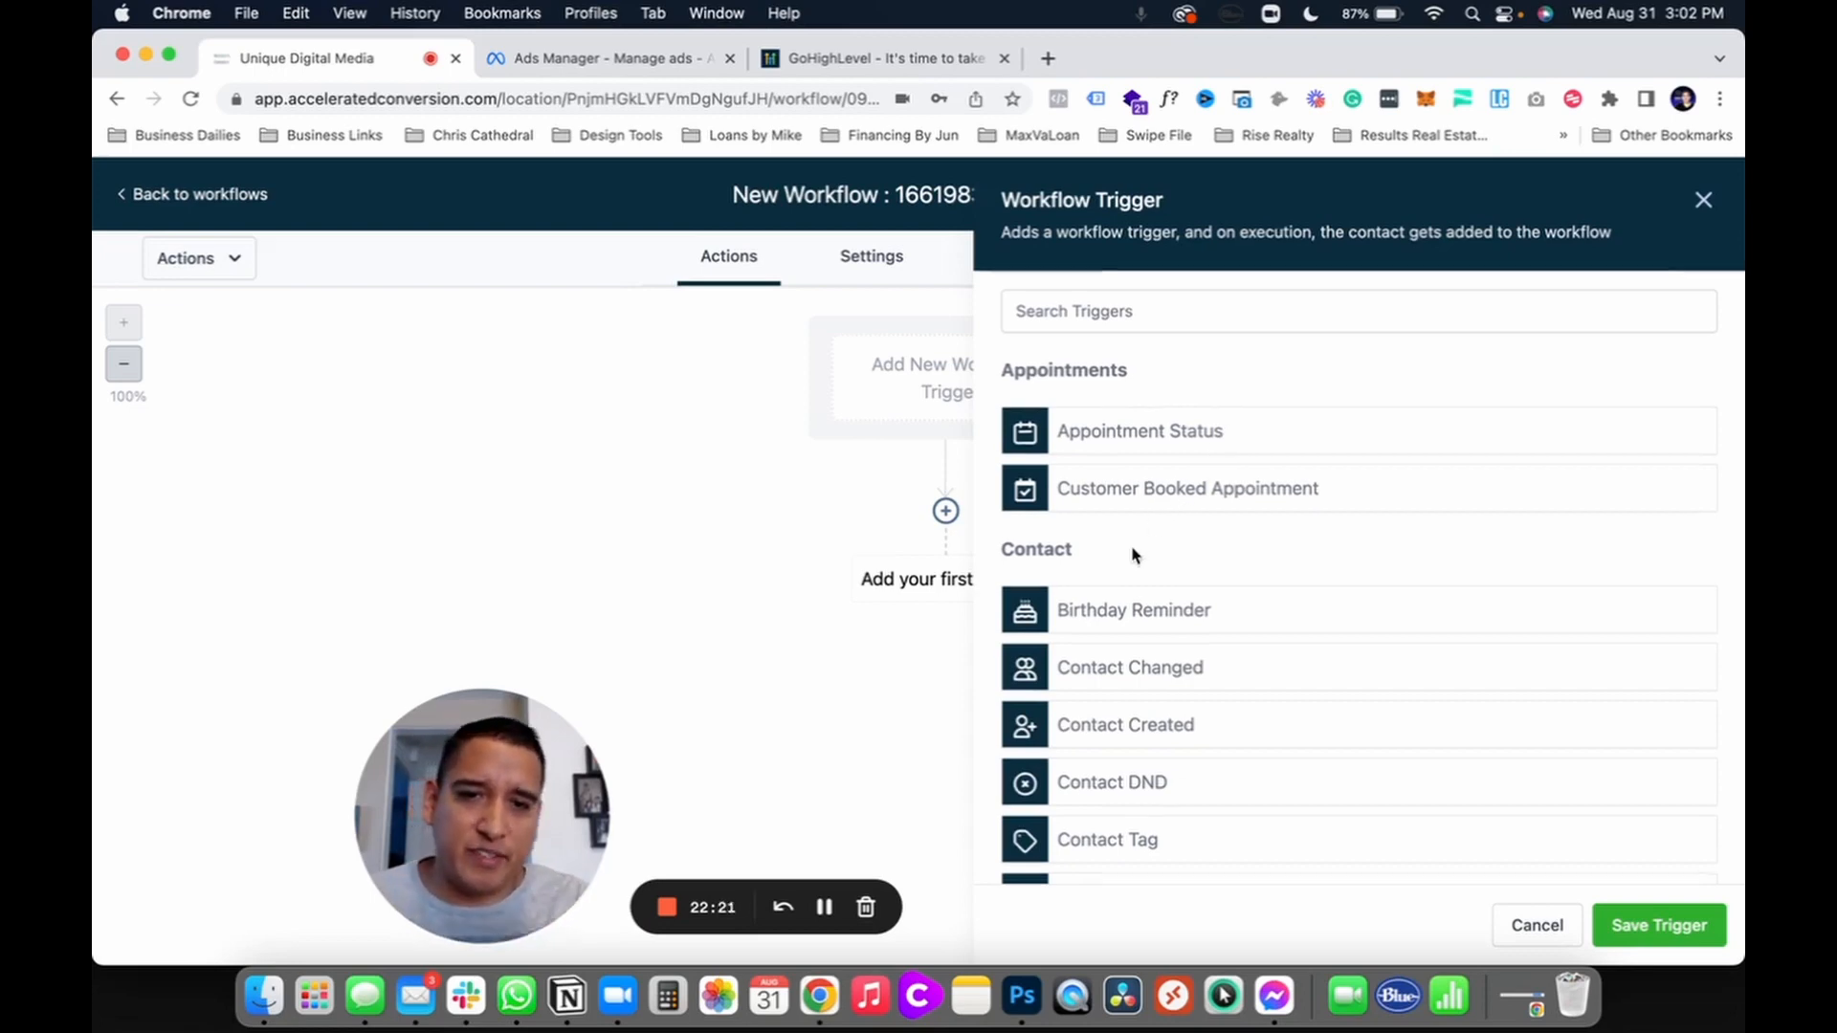
scroll(1132, 555, "down", 6)
scroll(1133, 553, "down", 3)
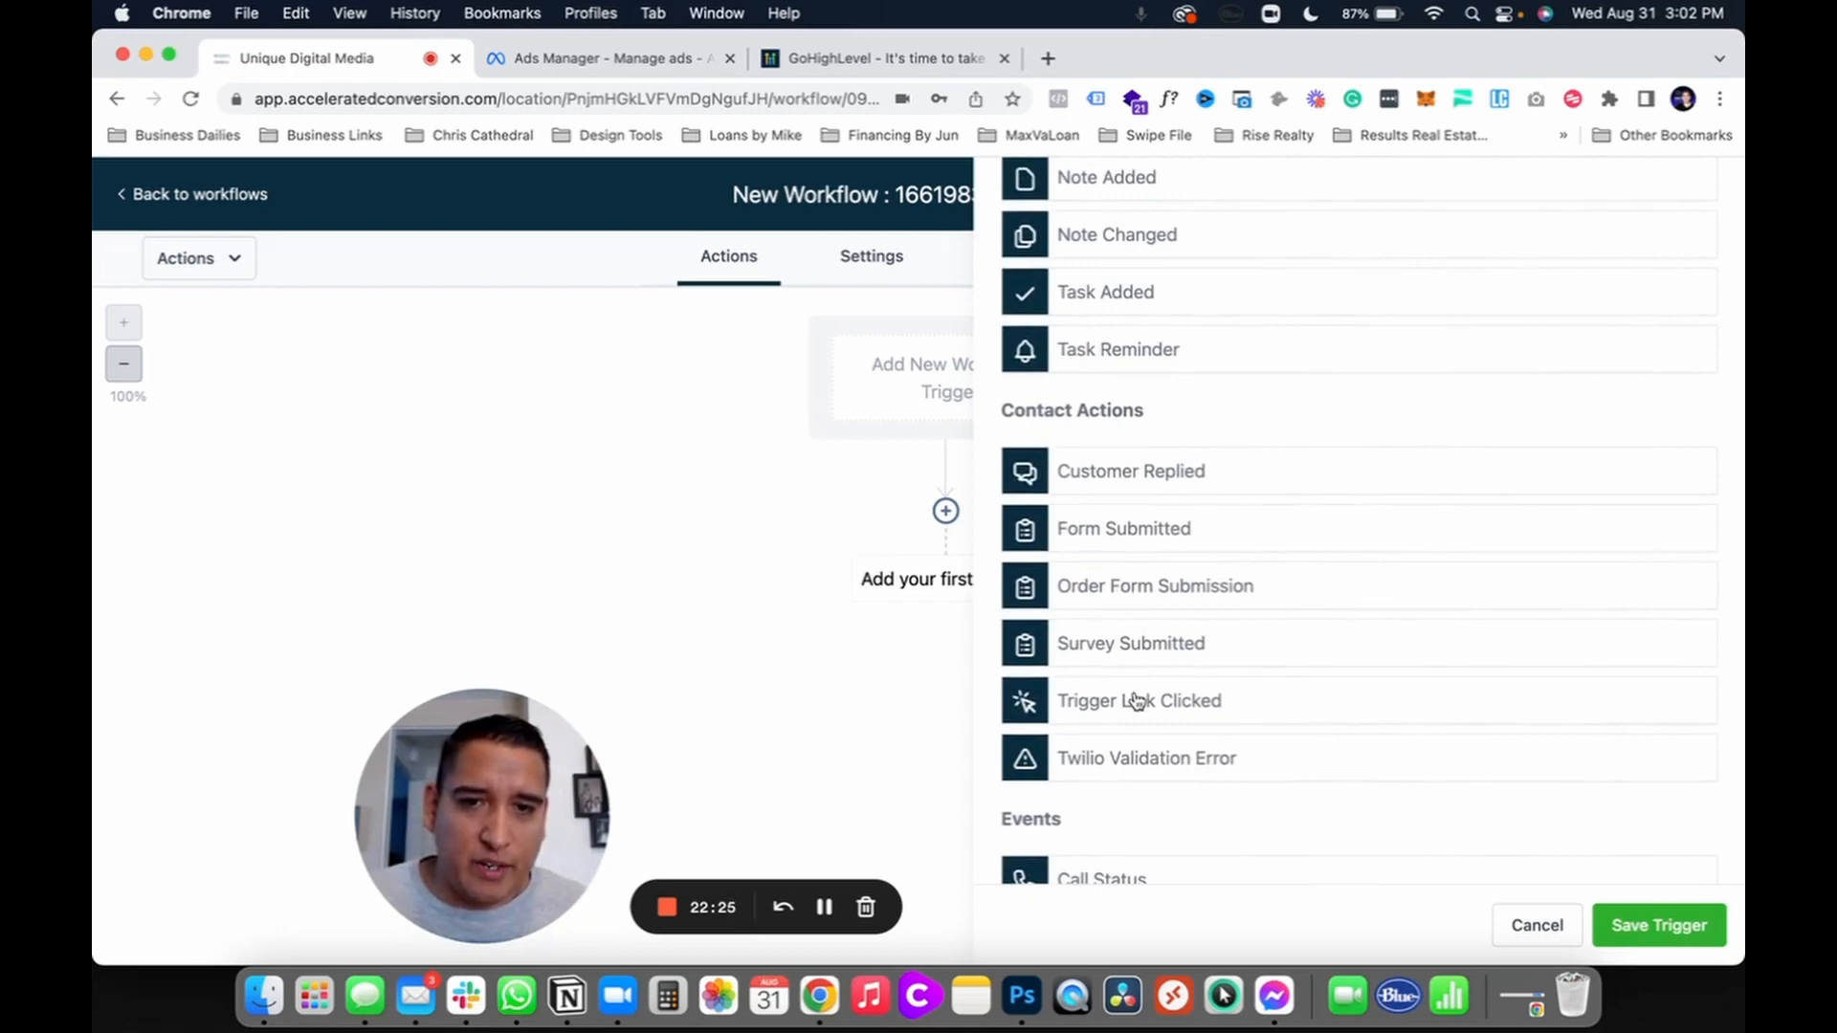
scroll(1112, 738, "down", 5)
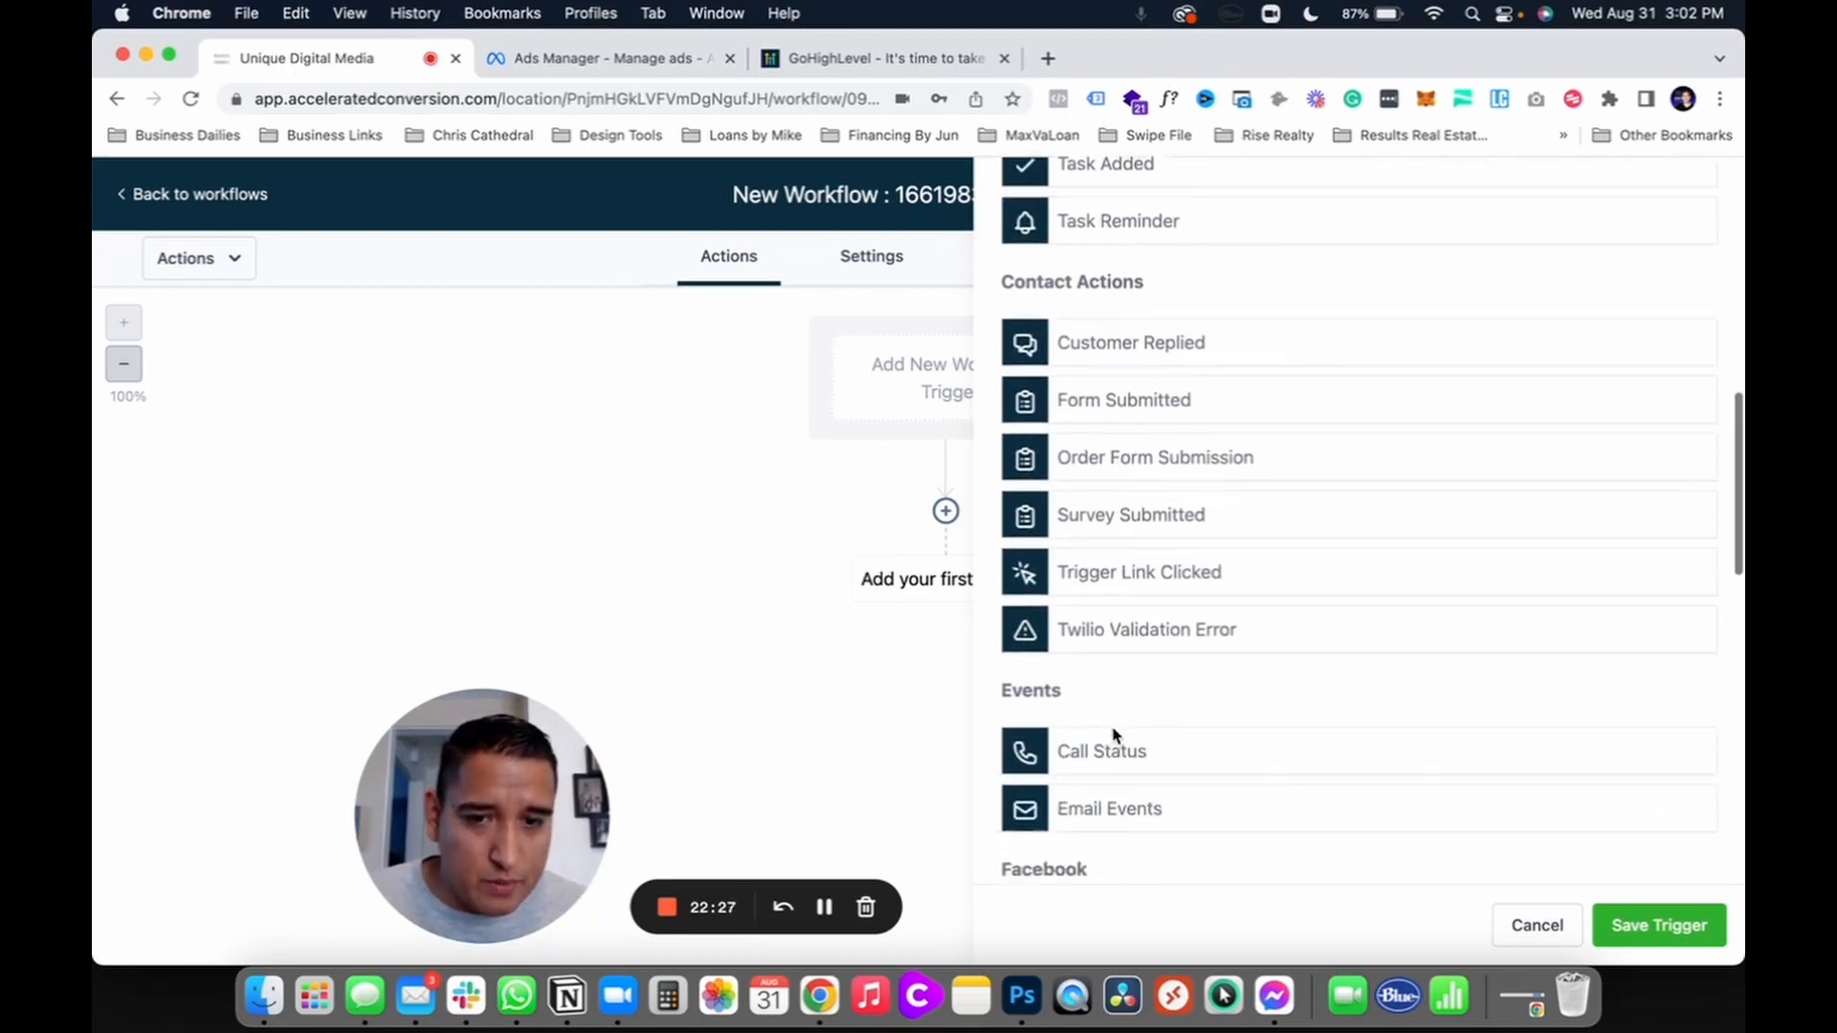
left_click(1113, 653)
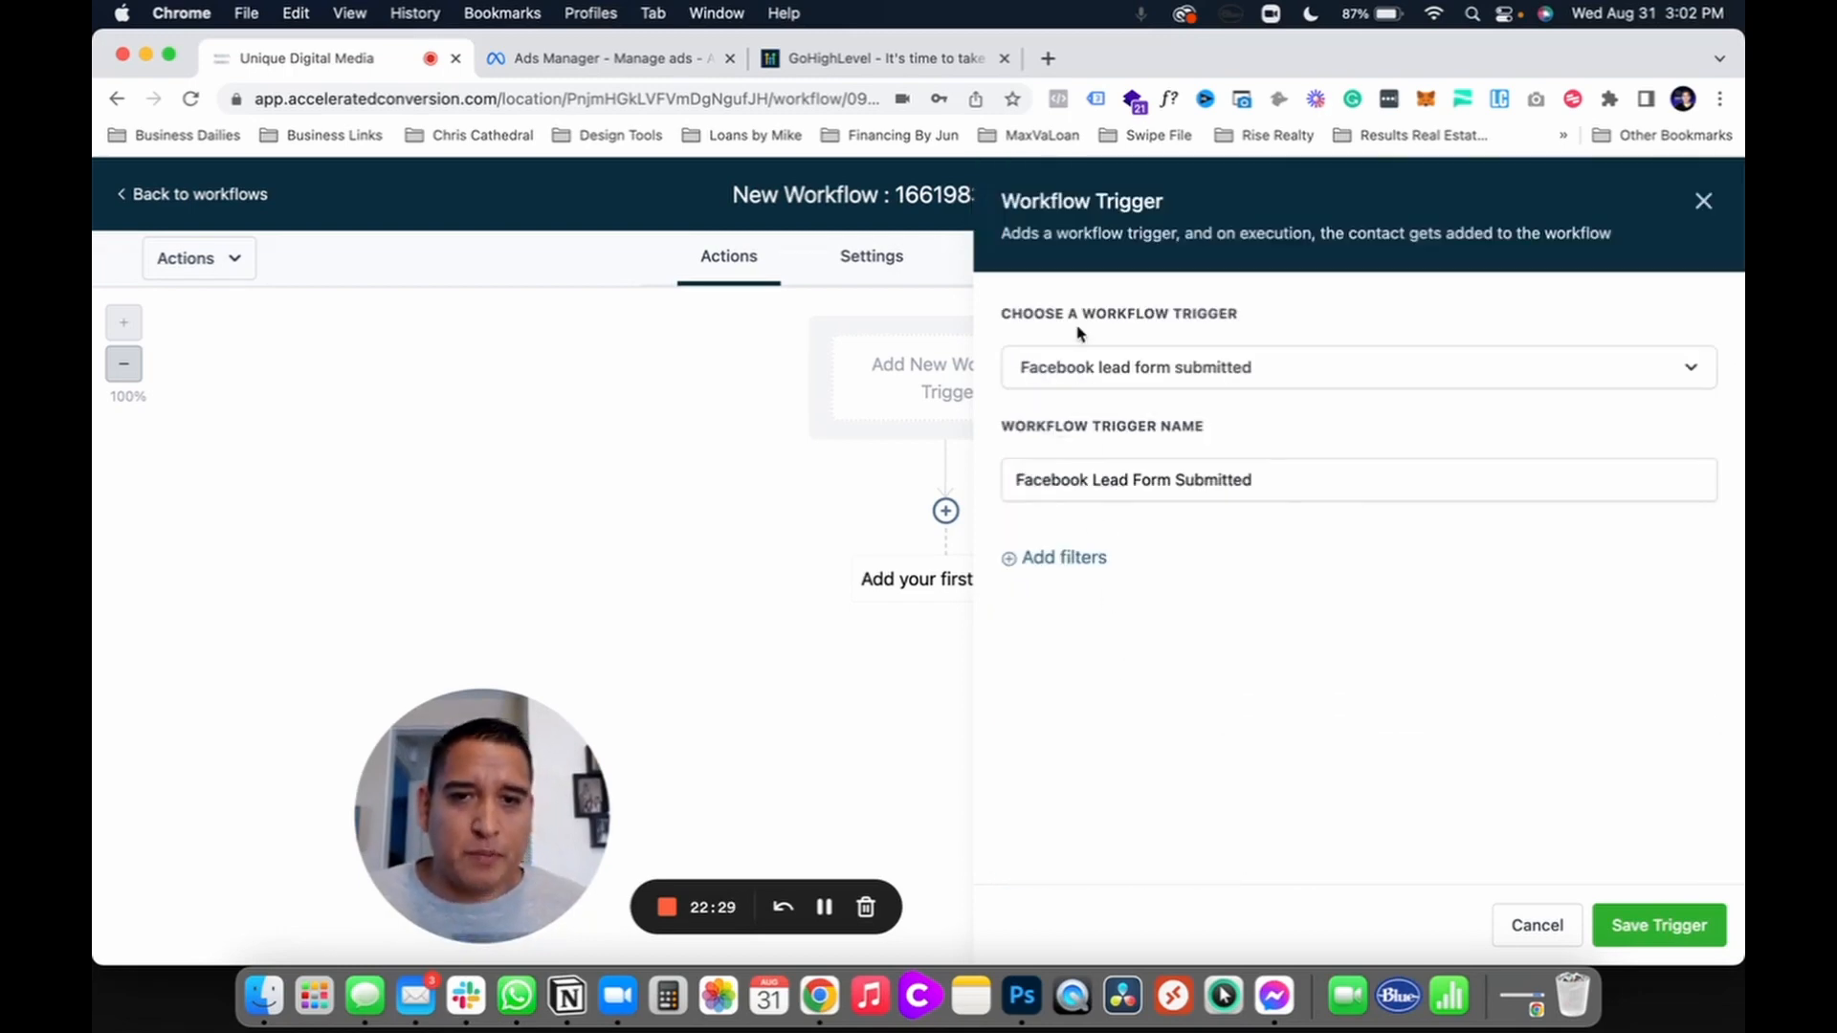
Step: Filter the trigger to In Form = Buyer Leads Anaheim and save it
left_click(1053, 560)
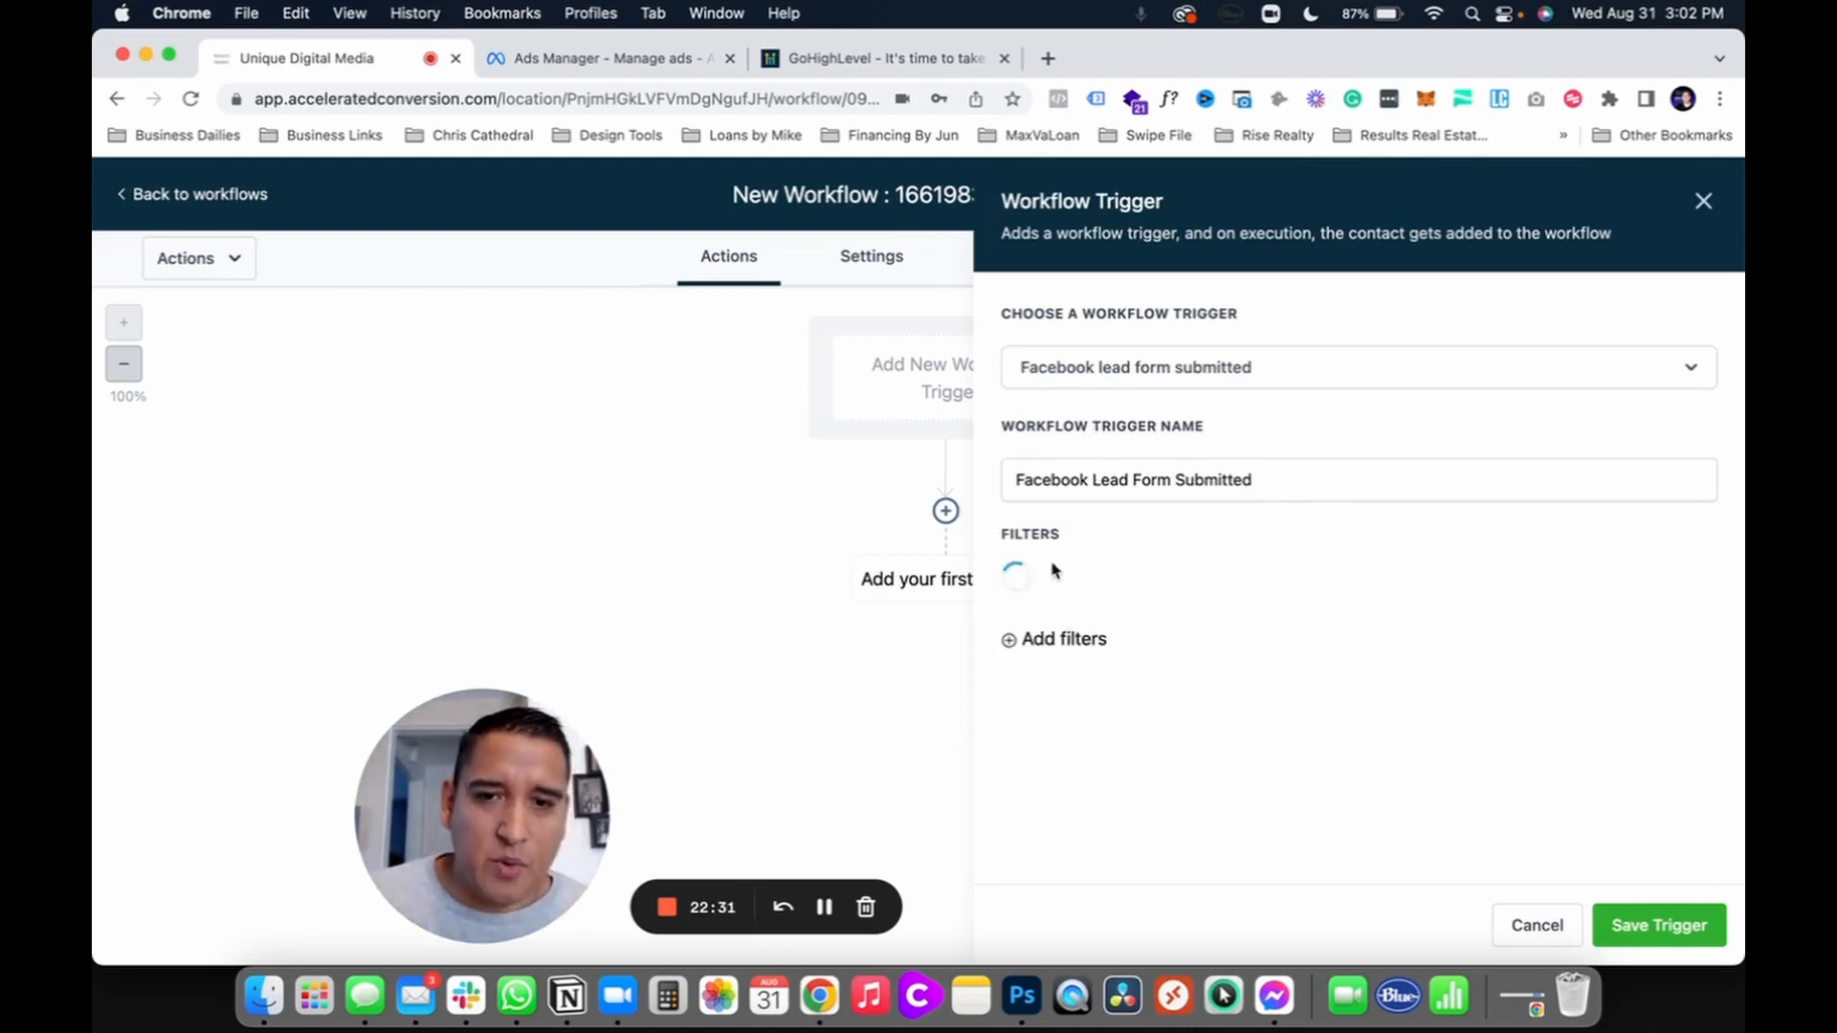
left_click(1051, 585)
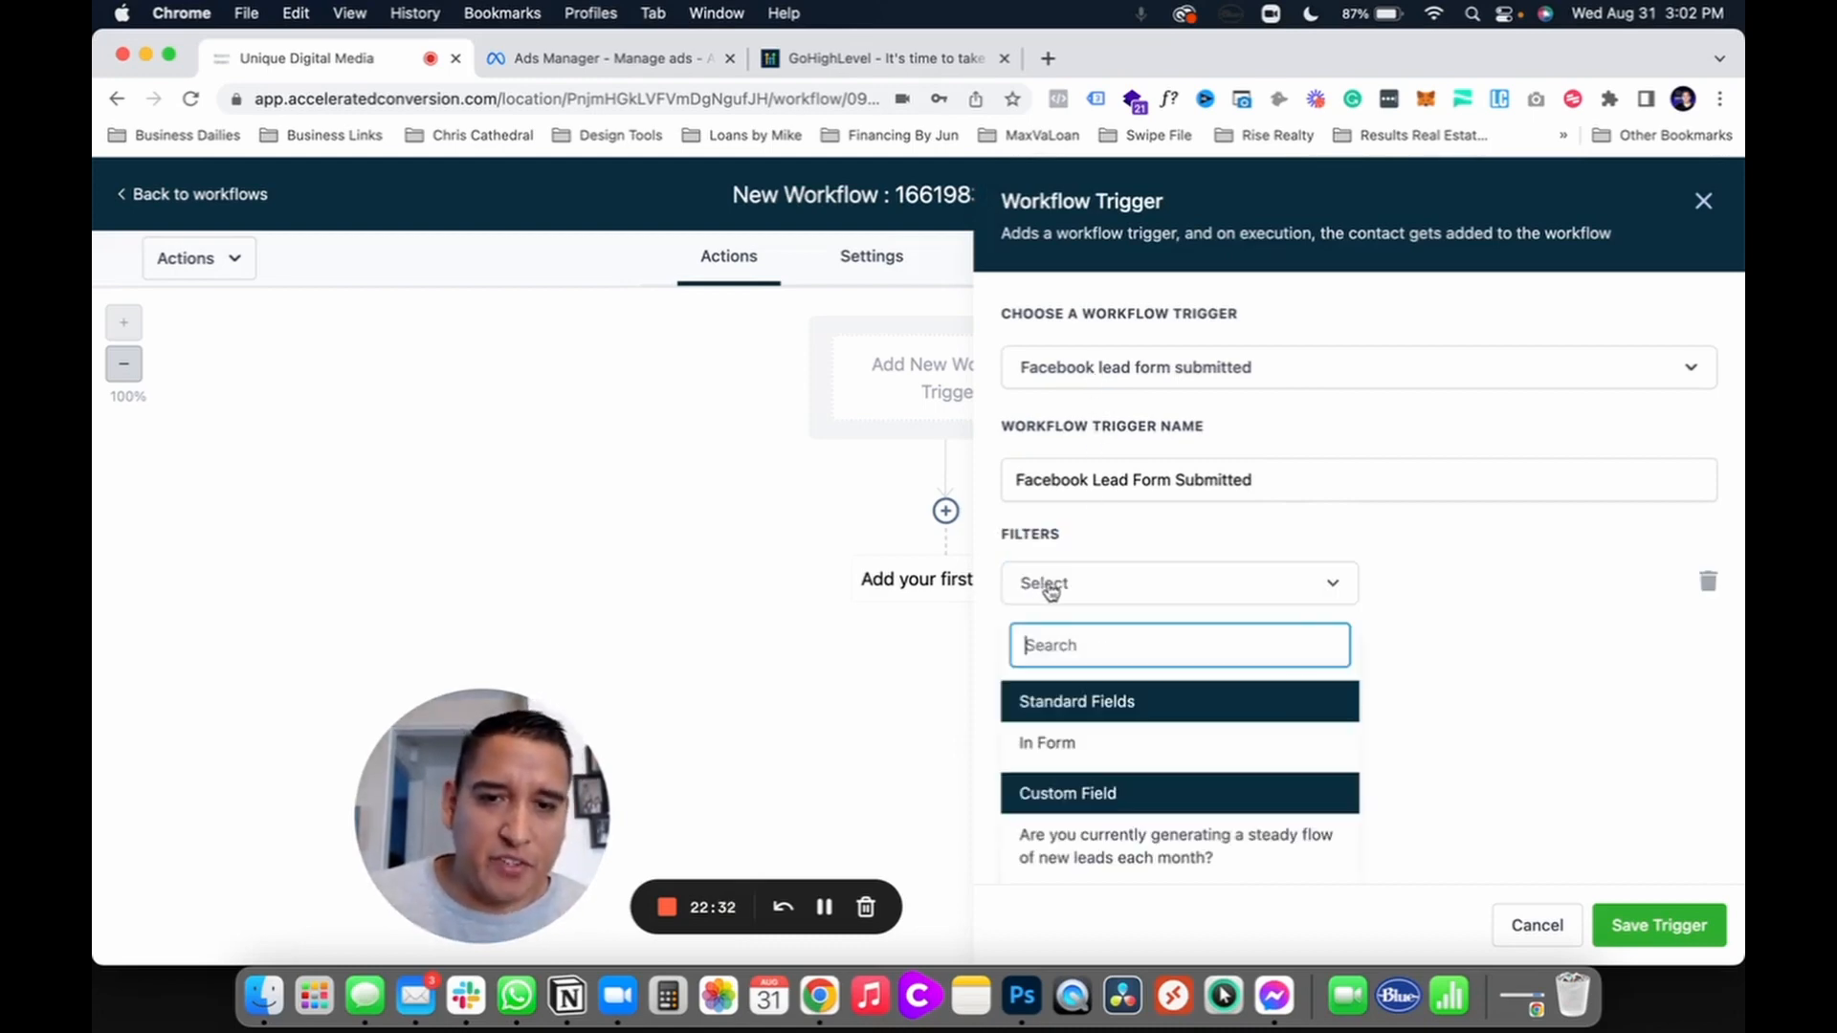
left_click(1047, 744)
left_click(1511, 585)
left_click(1437, 689)
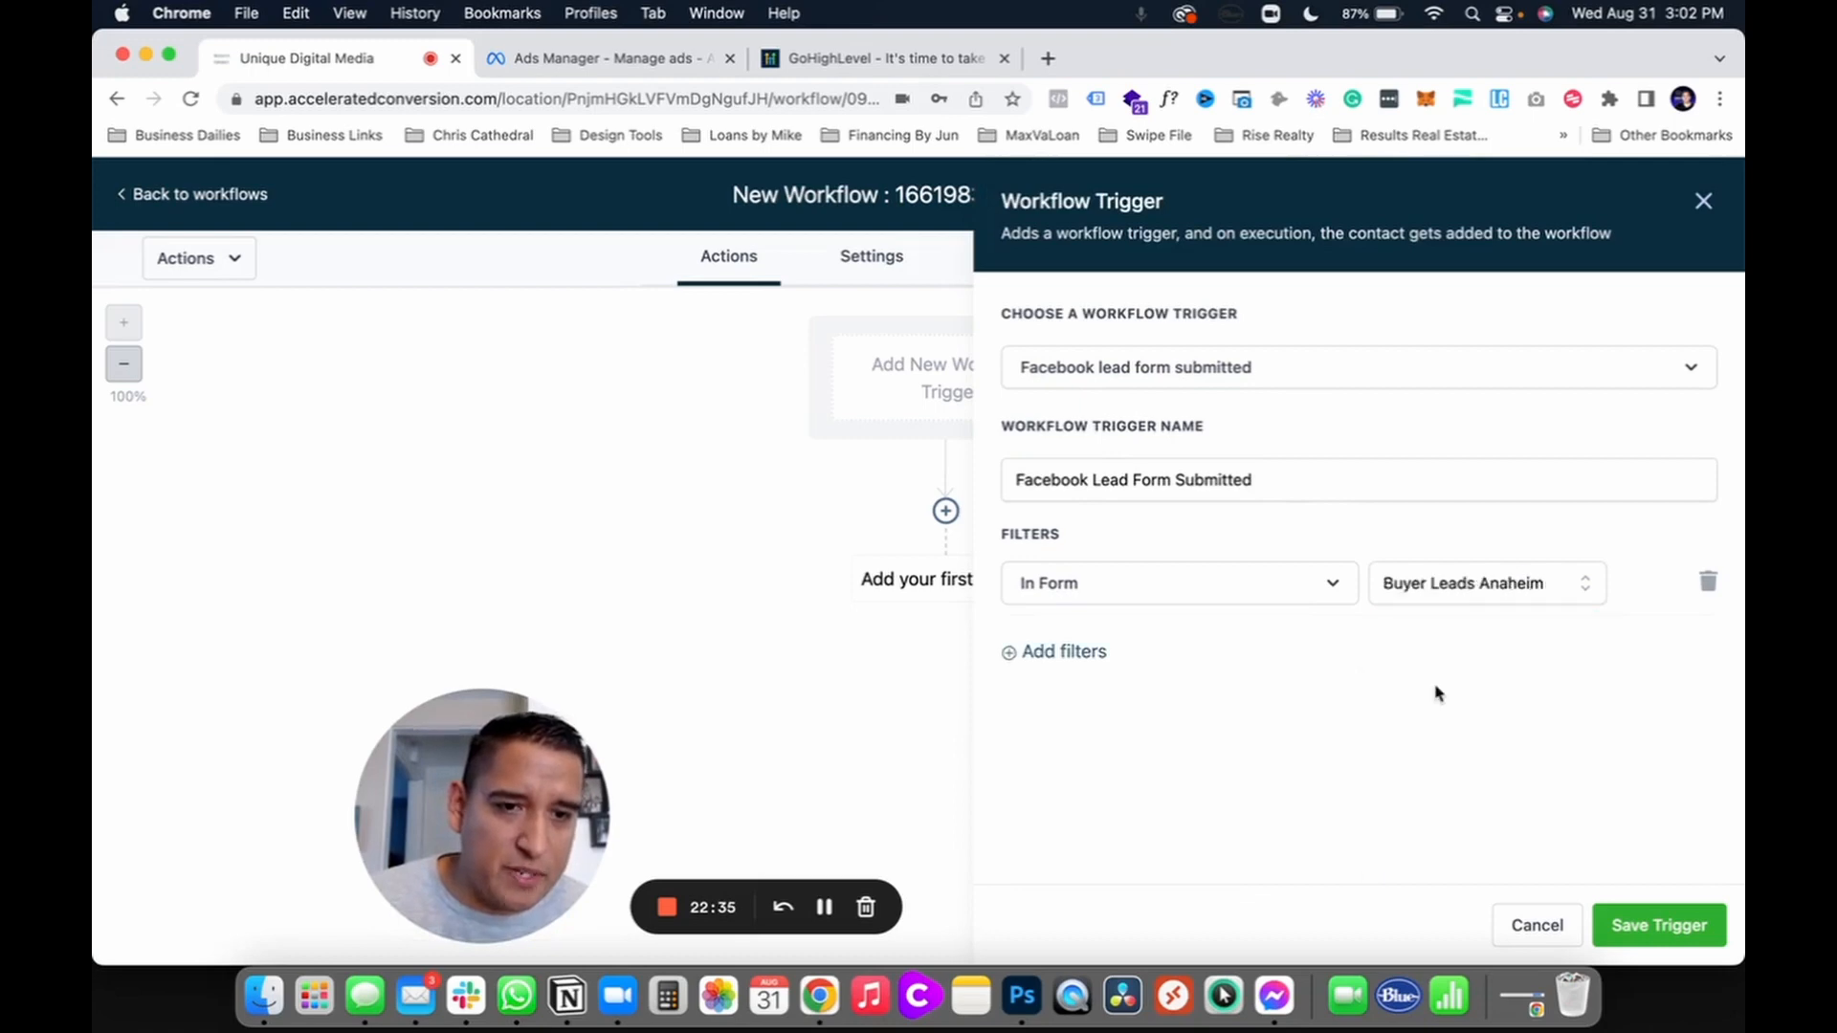
left_click(1627, 924)
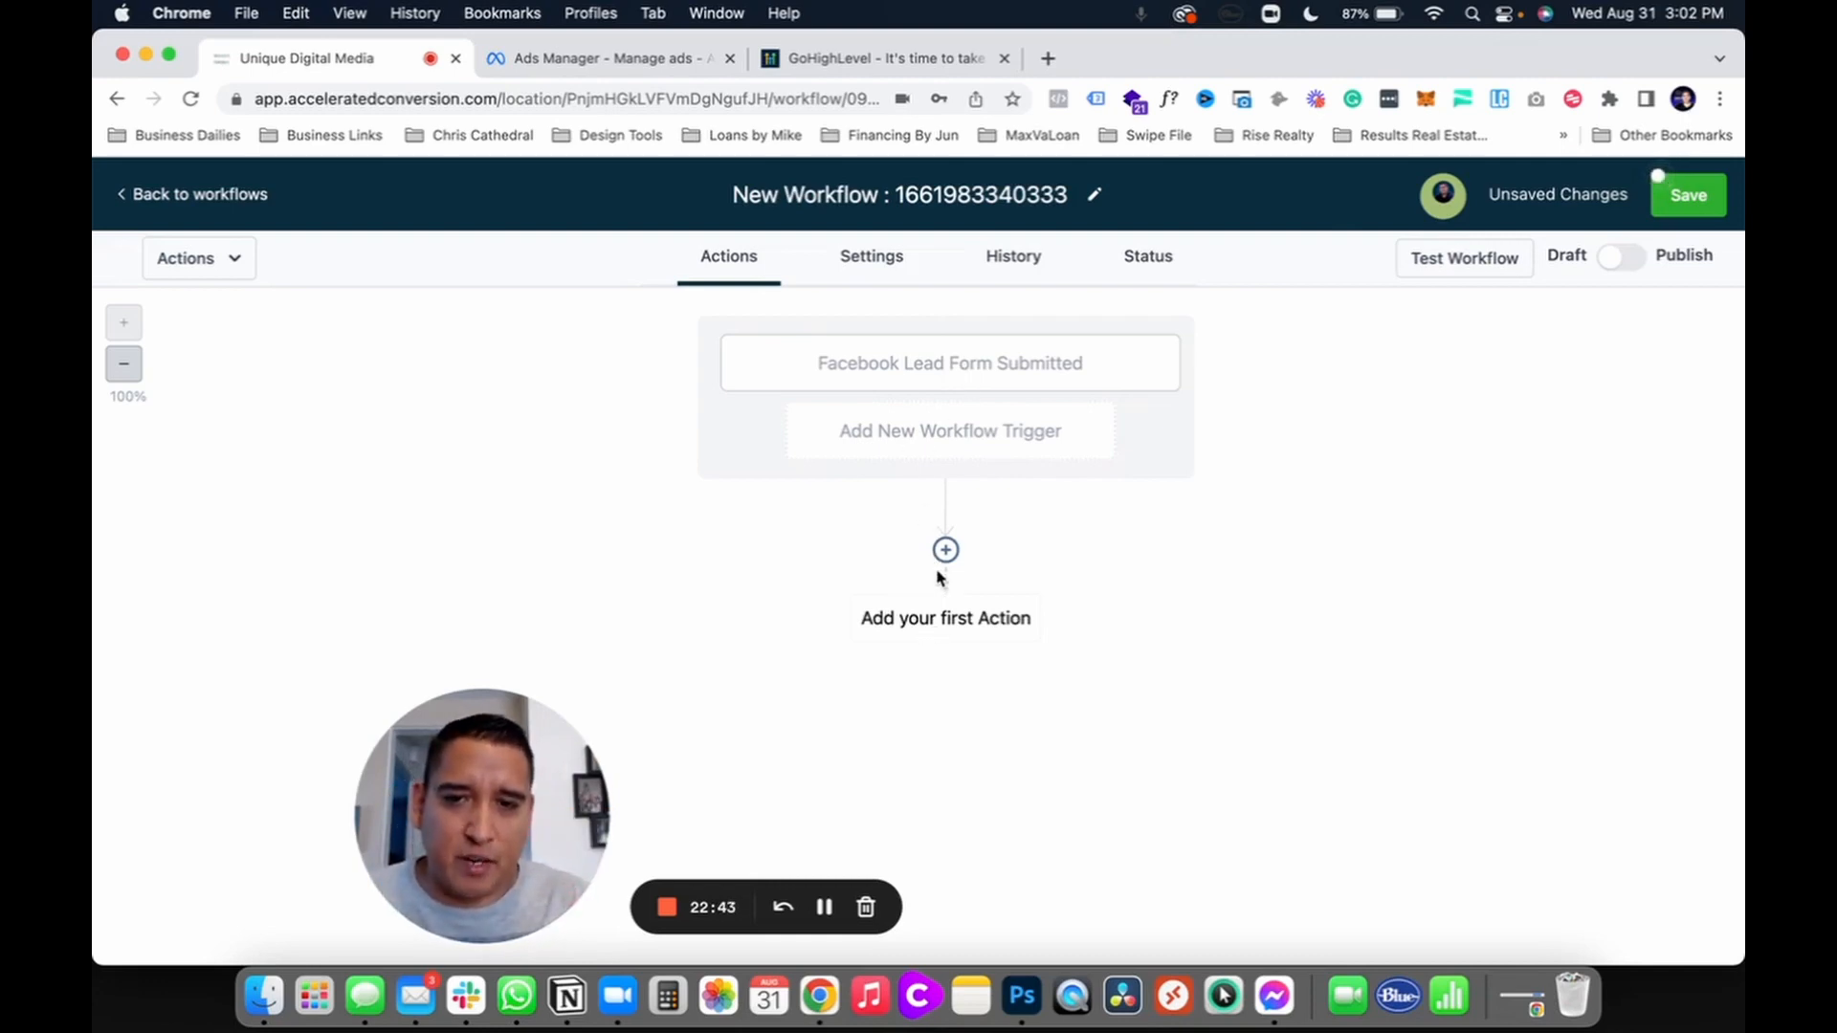
Step: Add an Assign To User action assigning each lead to the first team member
left_click(949, 618)
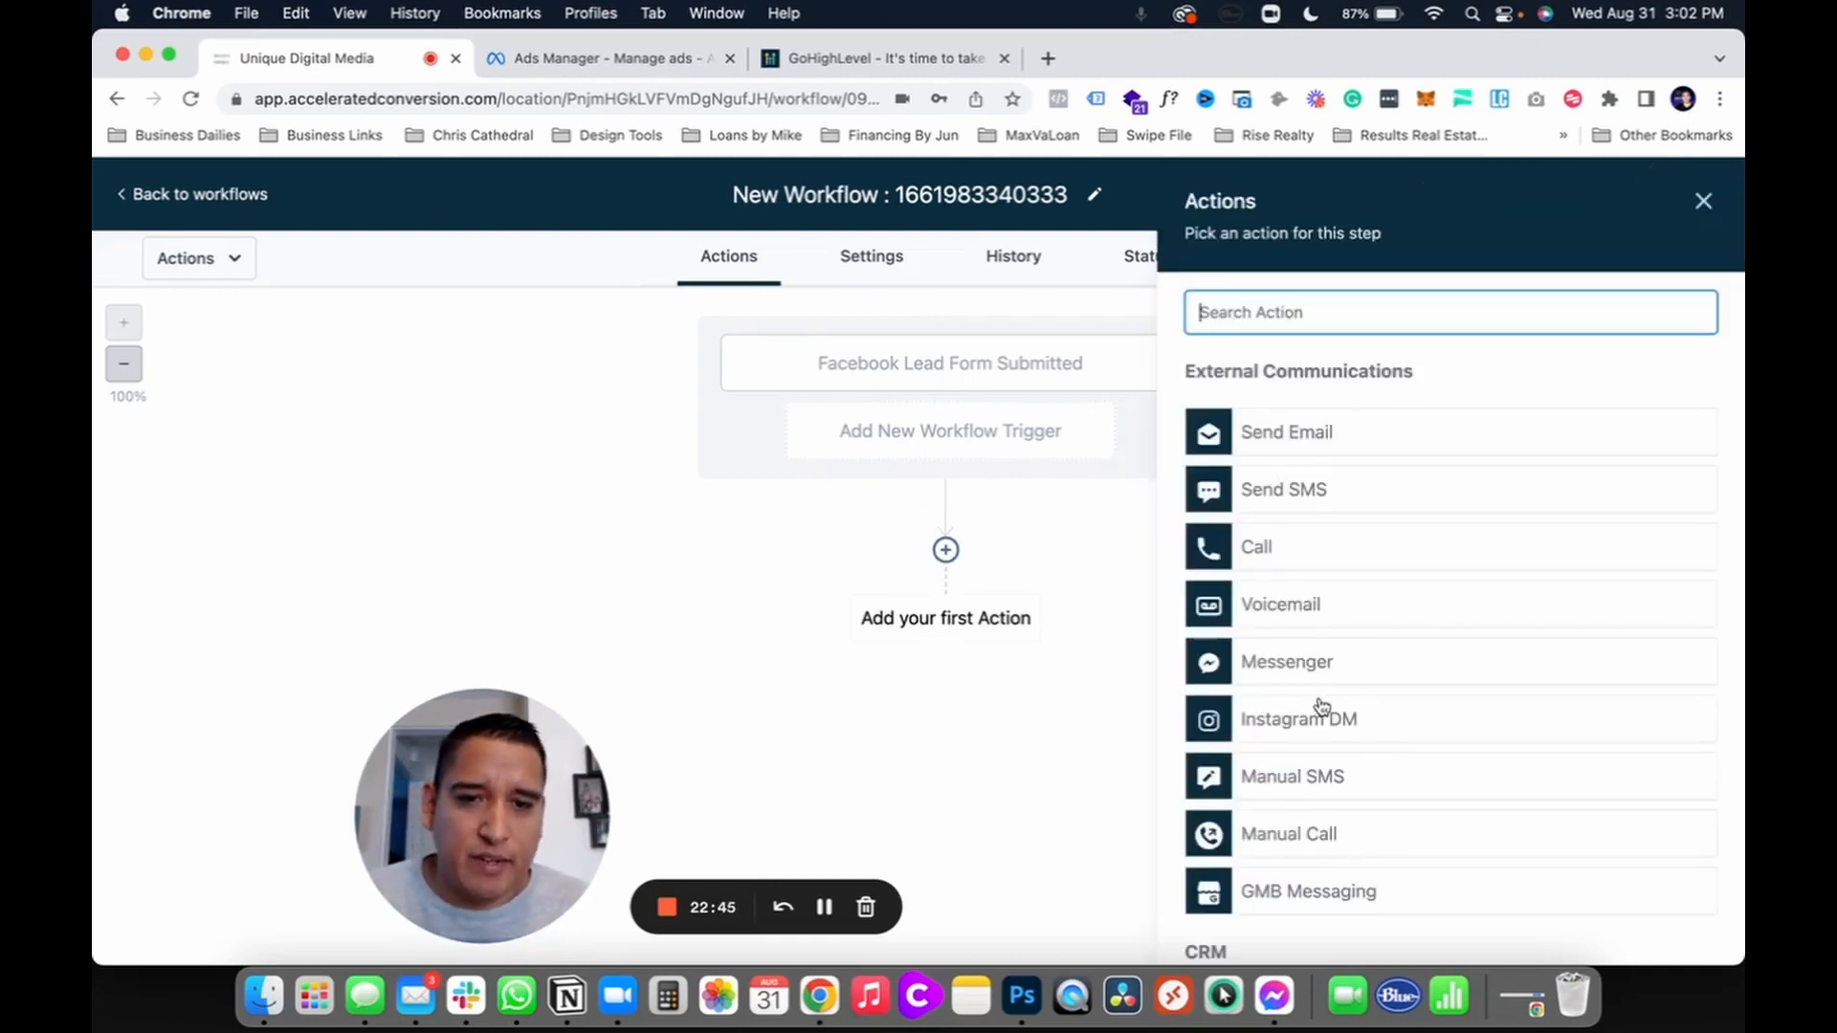
scroll(1322, 706, "down", 6)
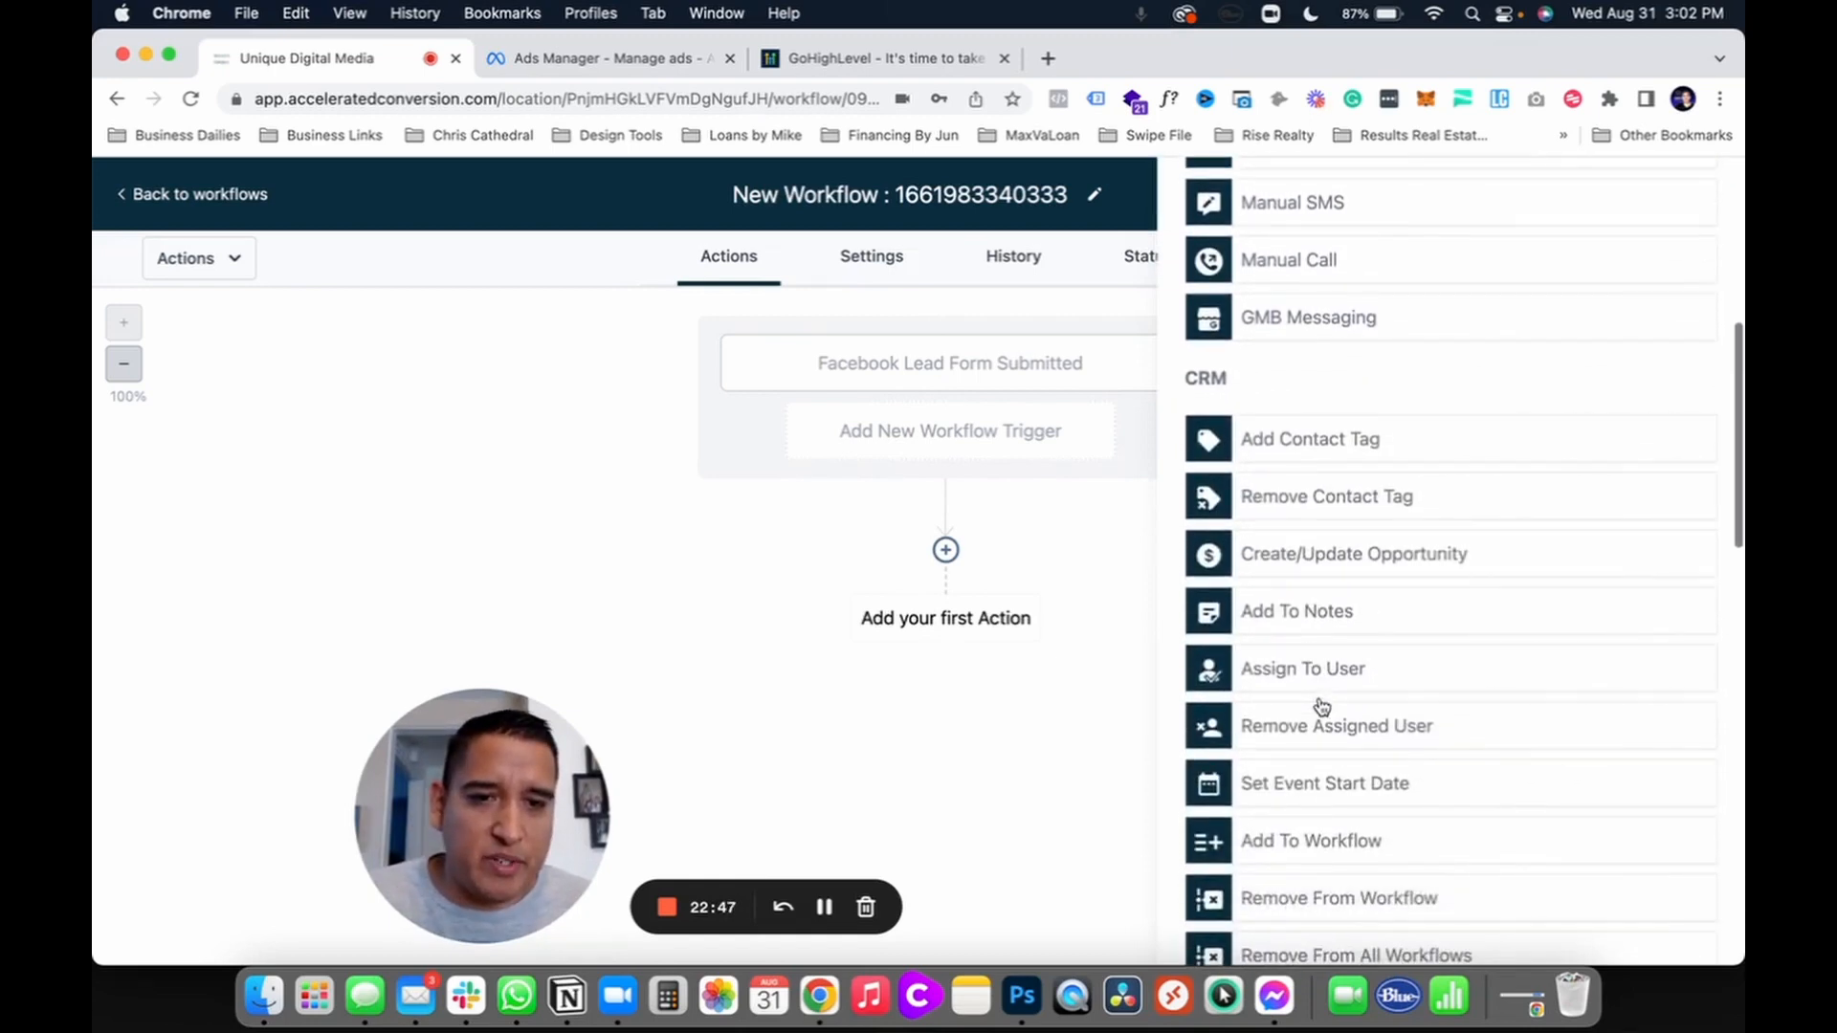
left_click(1286, 666)
left_click(1228, 493)
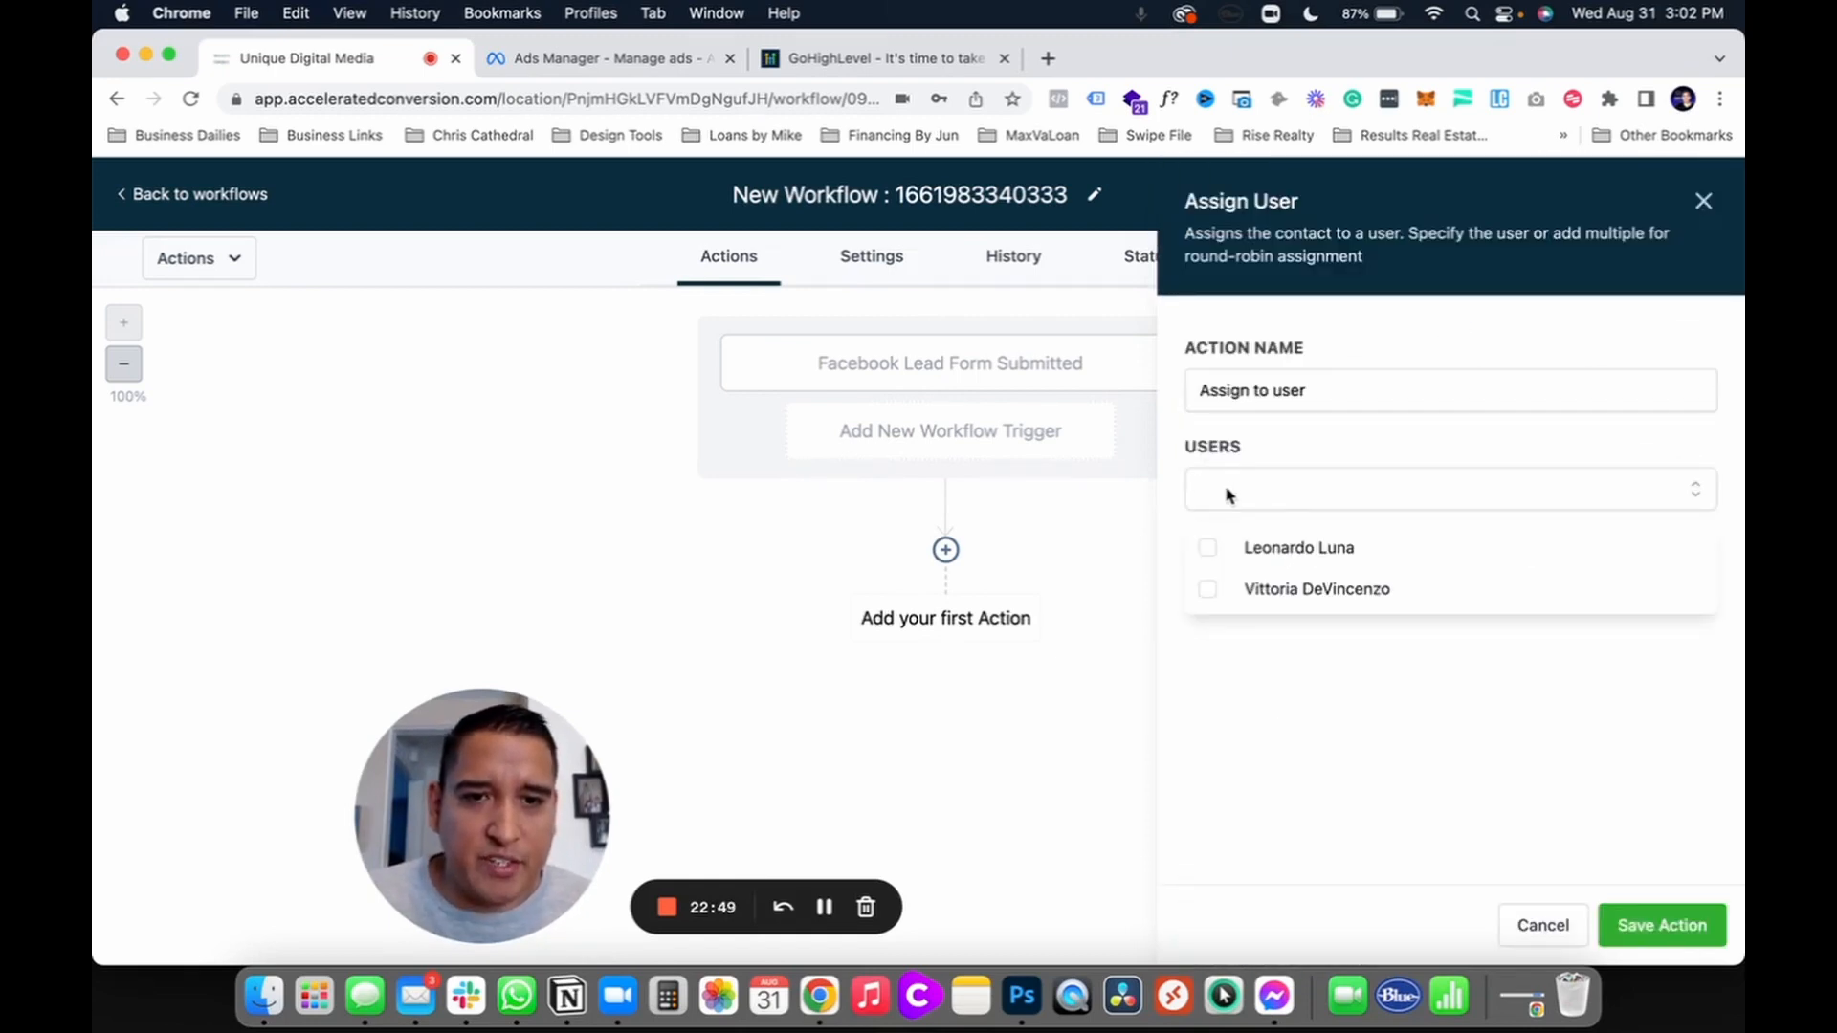
left_click(1213, 549)
left_click(1641, 938)
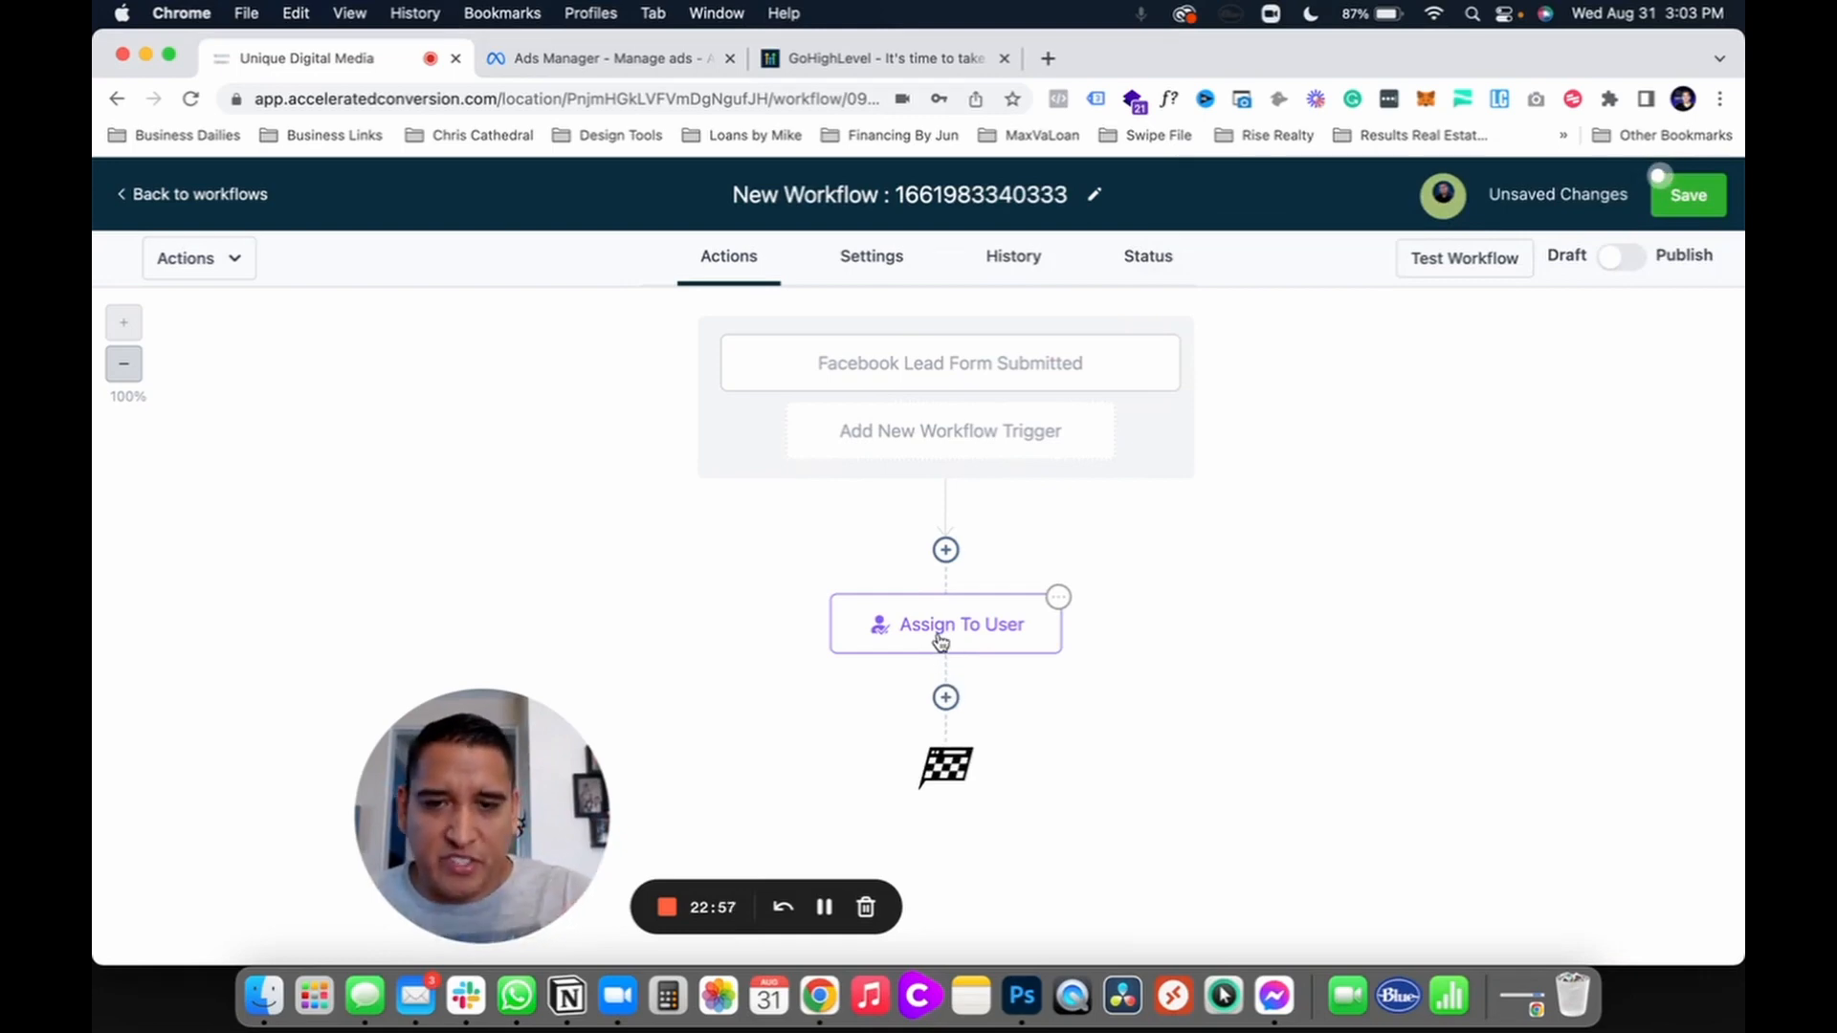
Step: Add a Create/Update Opportunity action in Sales Pipeline at the New Leads stage
left_click(945, 696)
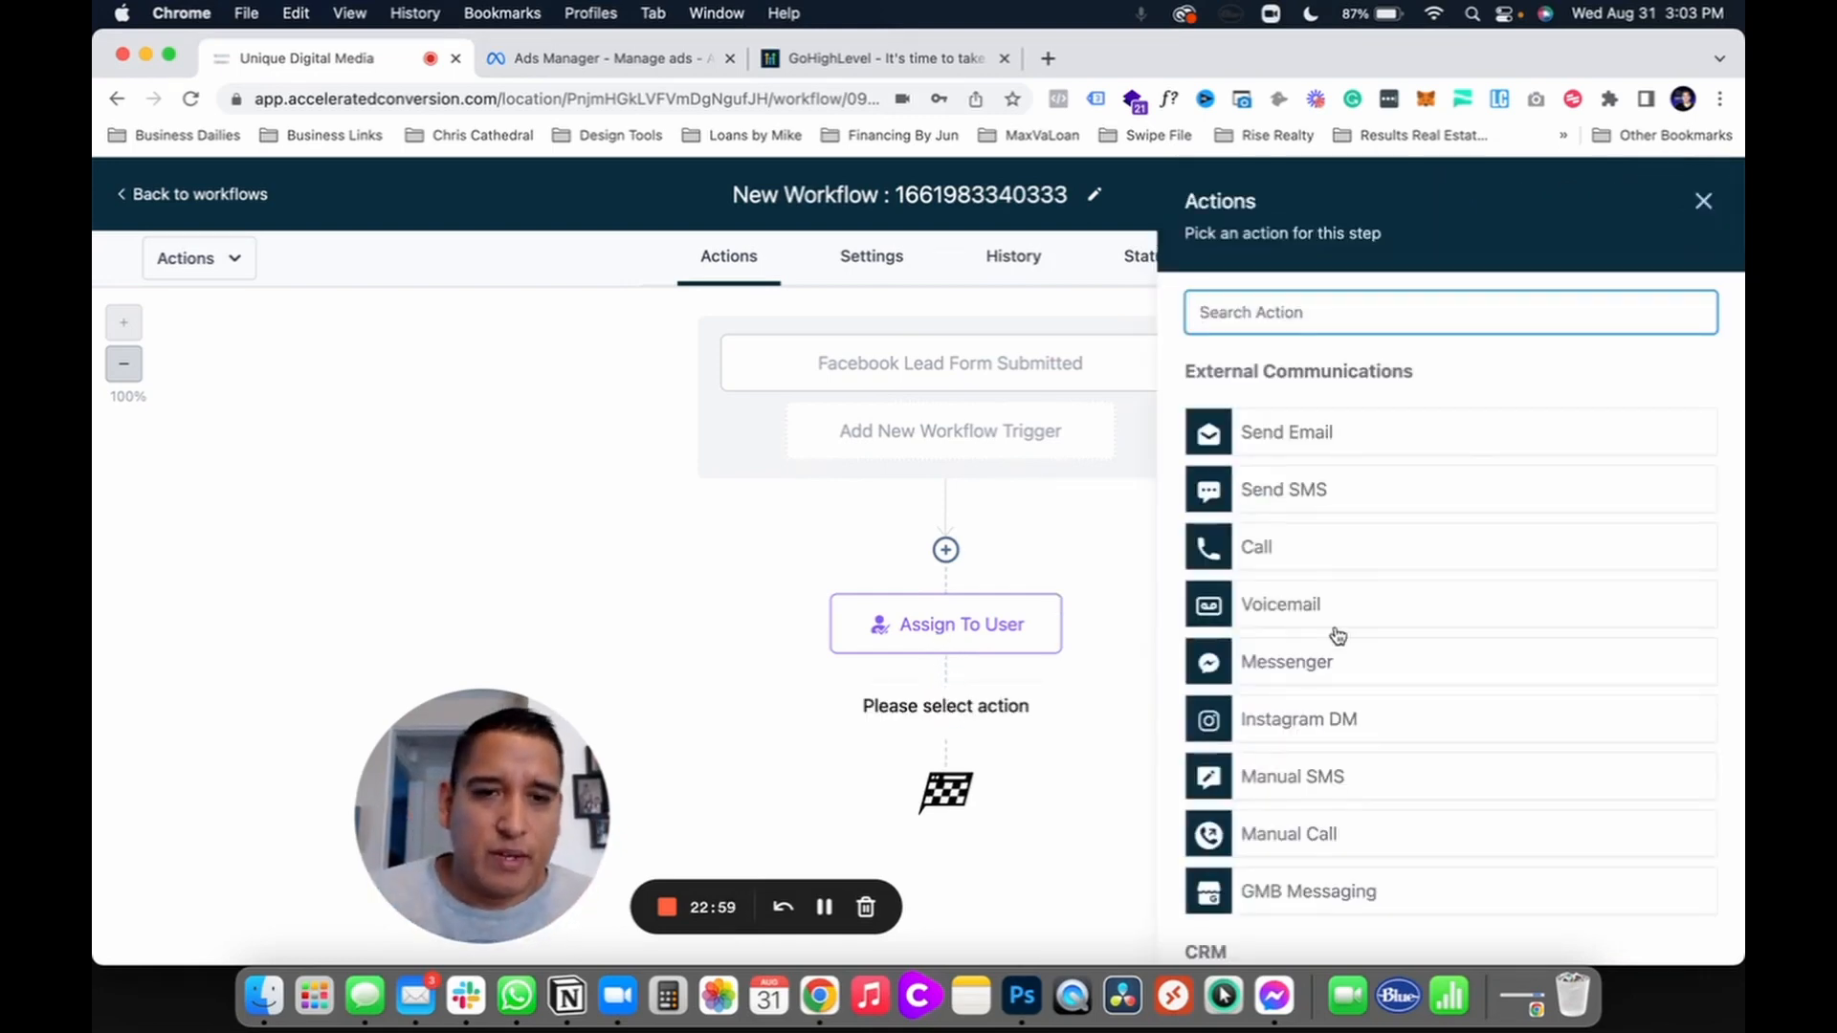
scroll(1337, 635, "down", 10)
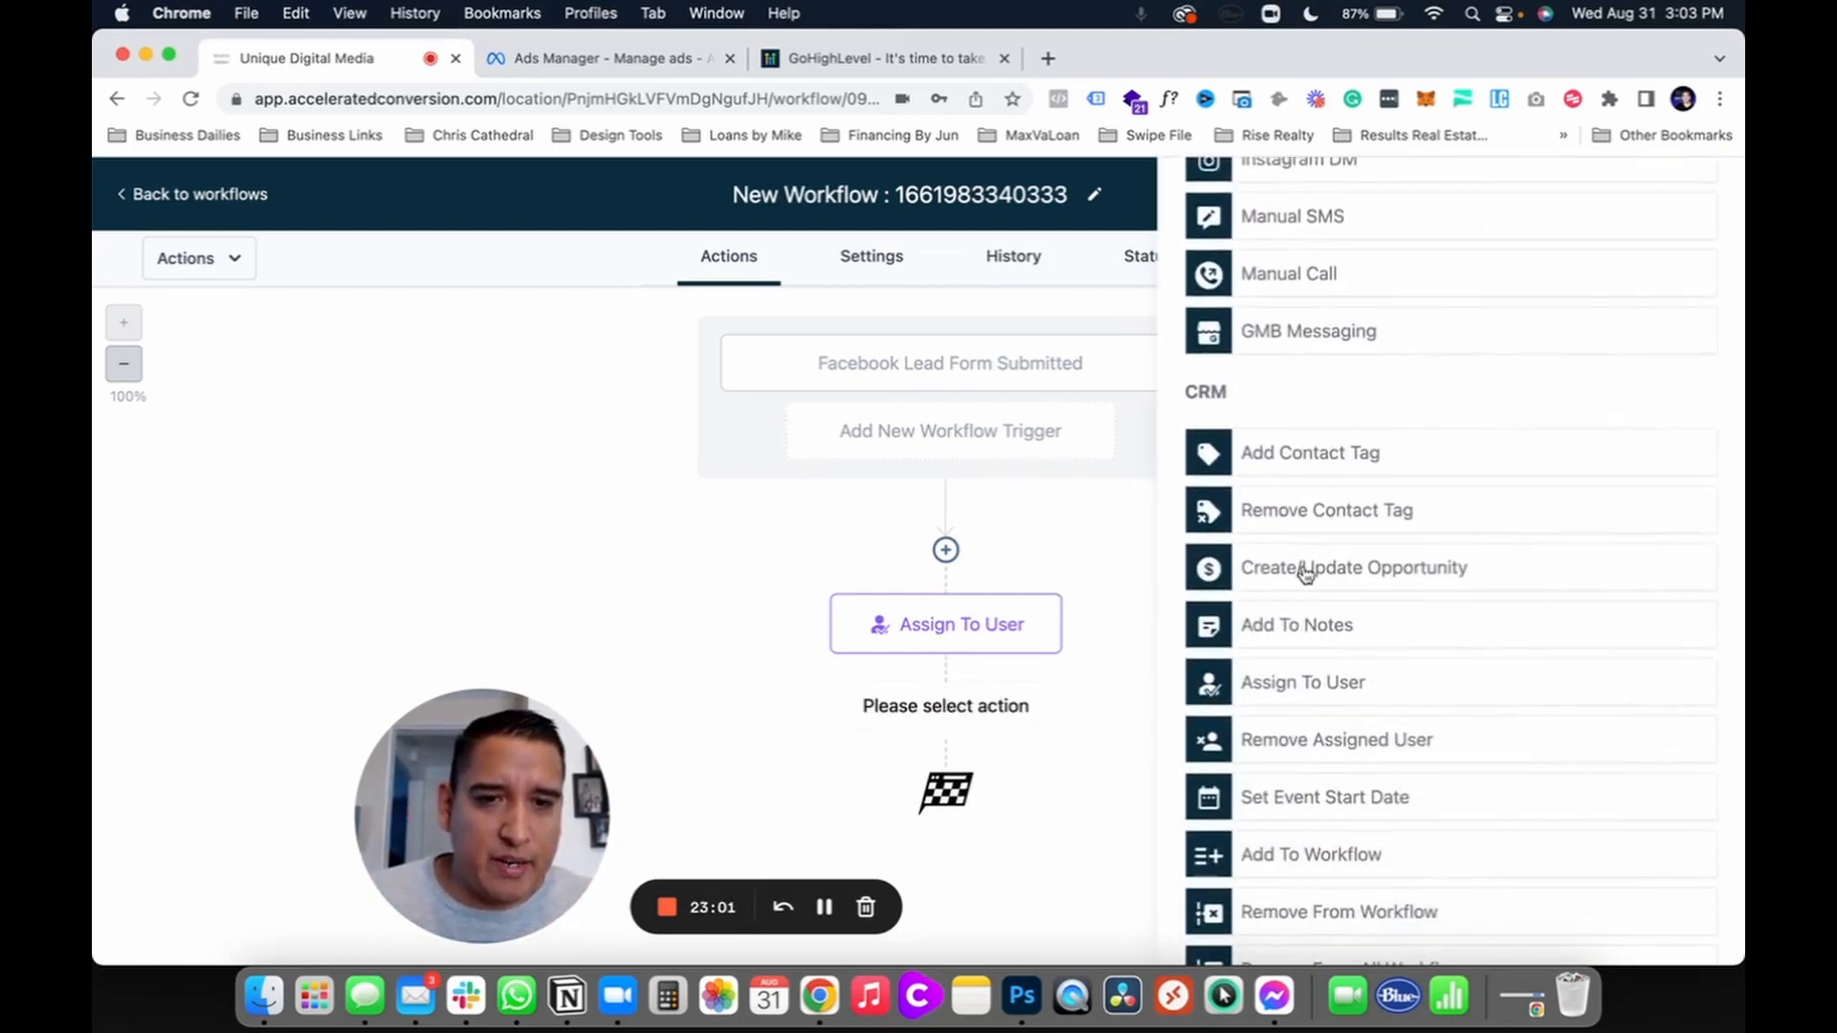
left_click(1306, 572)
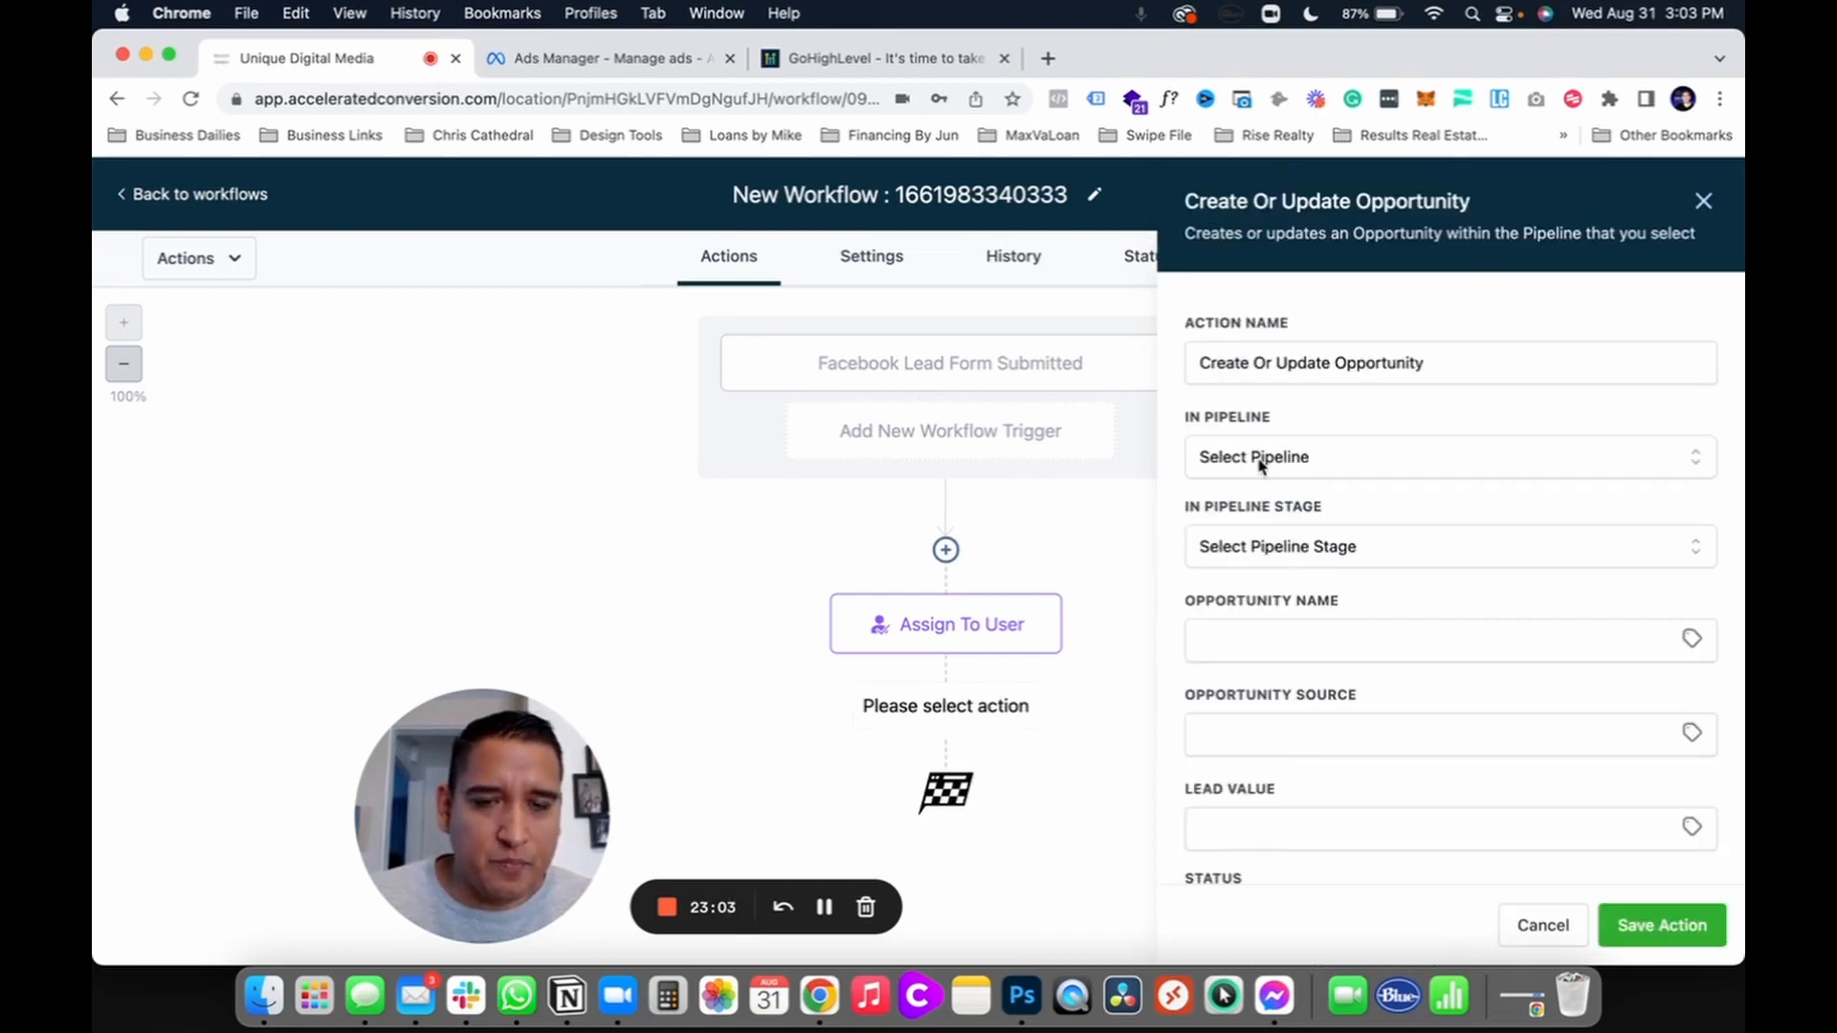
left_click(1261, 461)
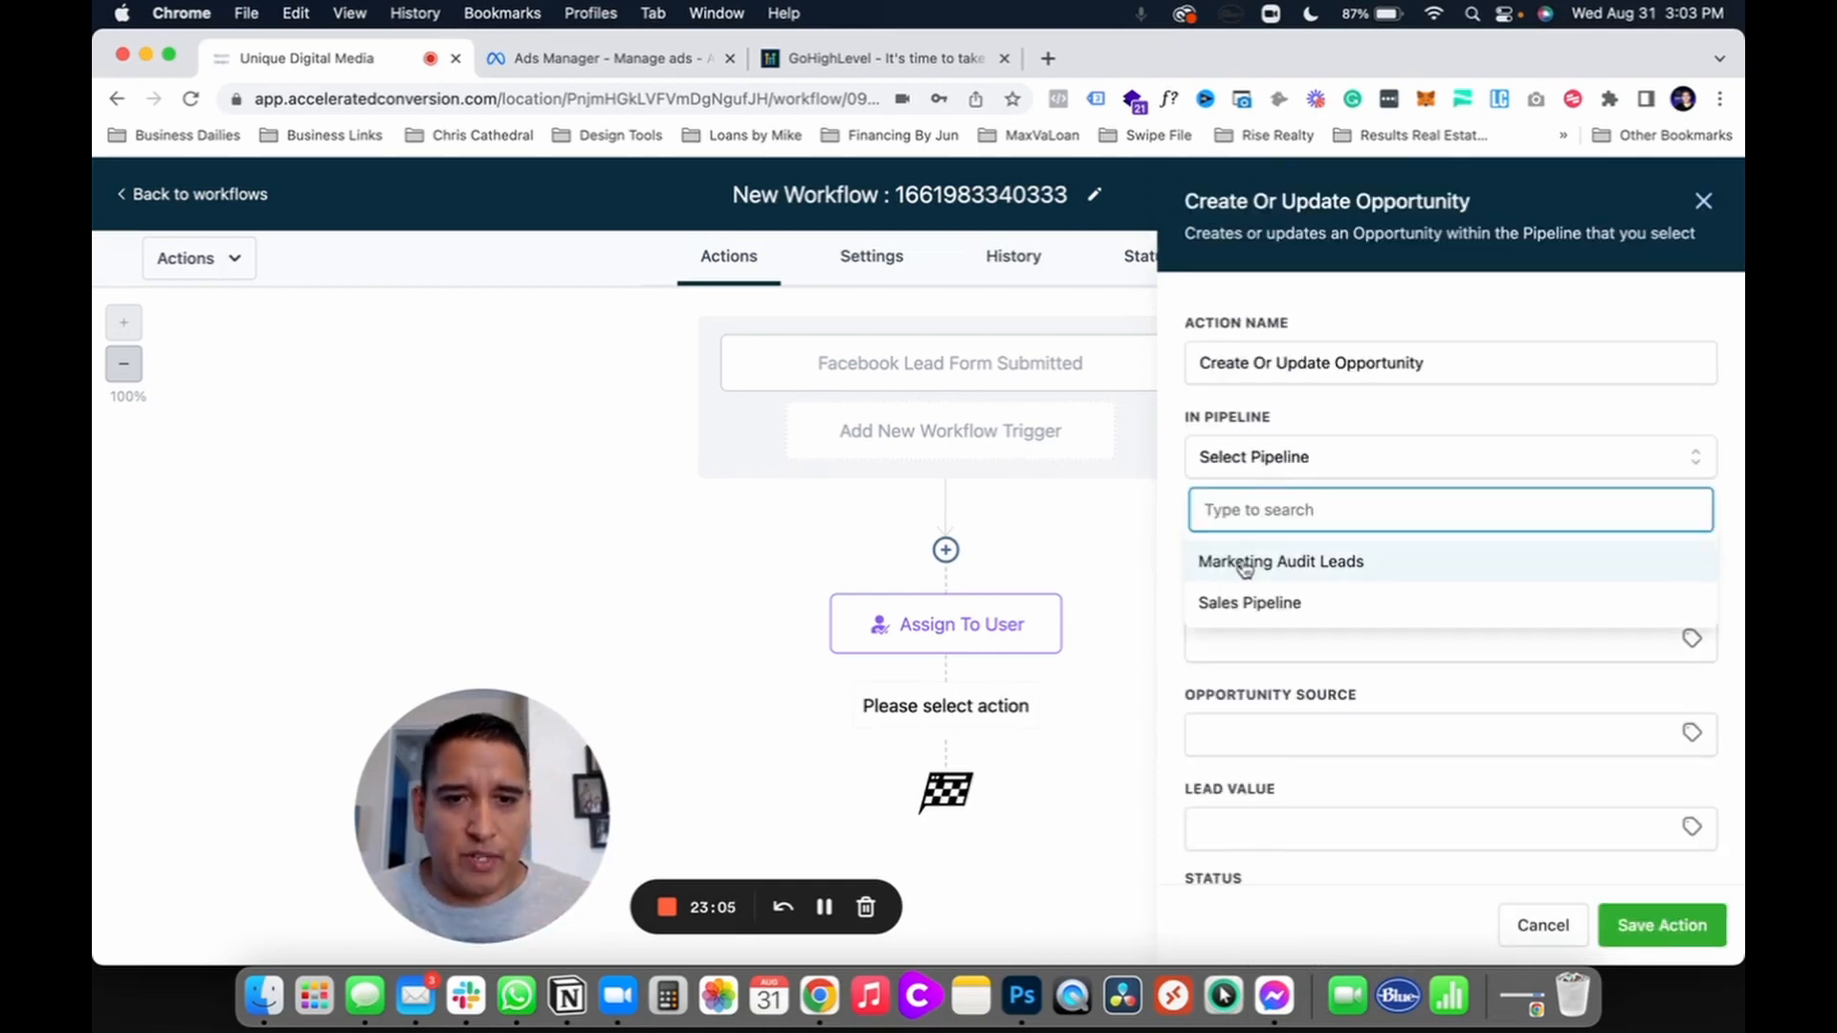
left_click(1244, 602)
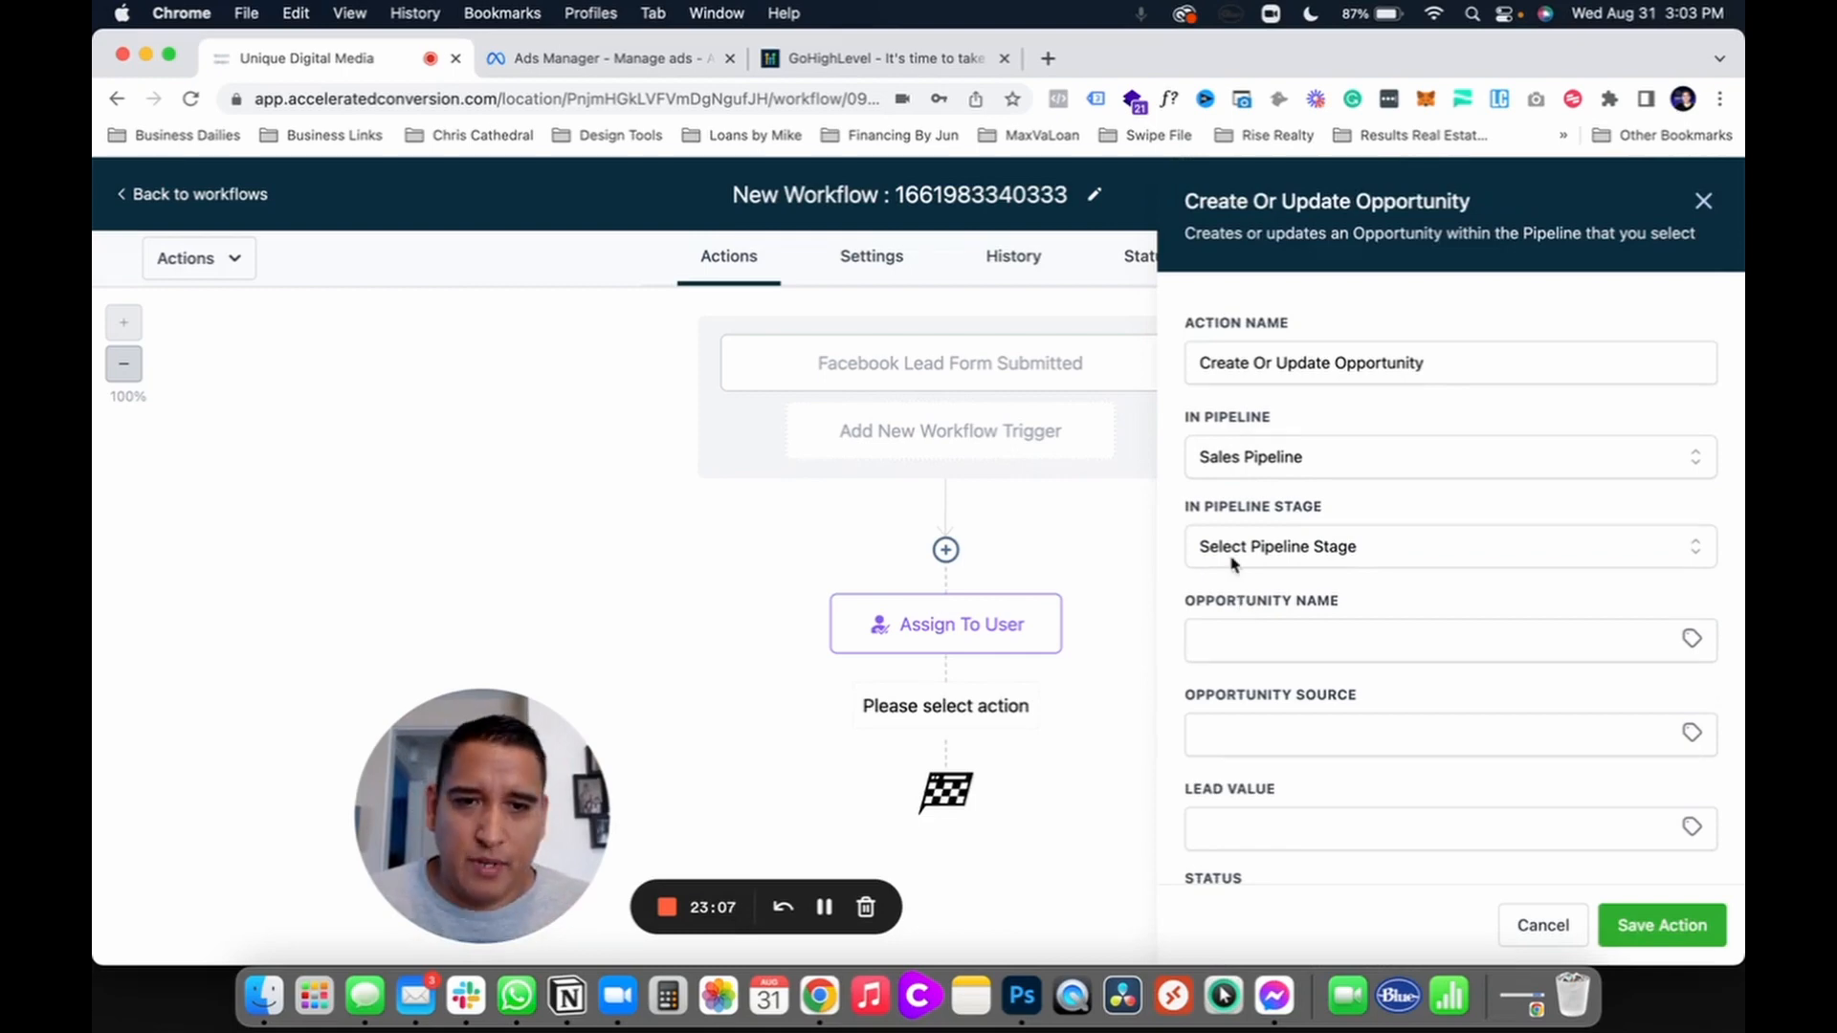
left_click(1236, 554)
left_click(1241, 648)
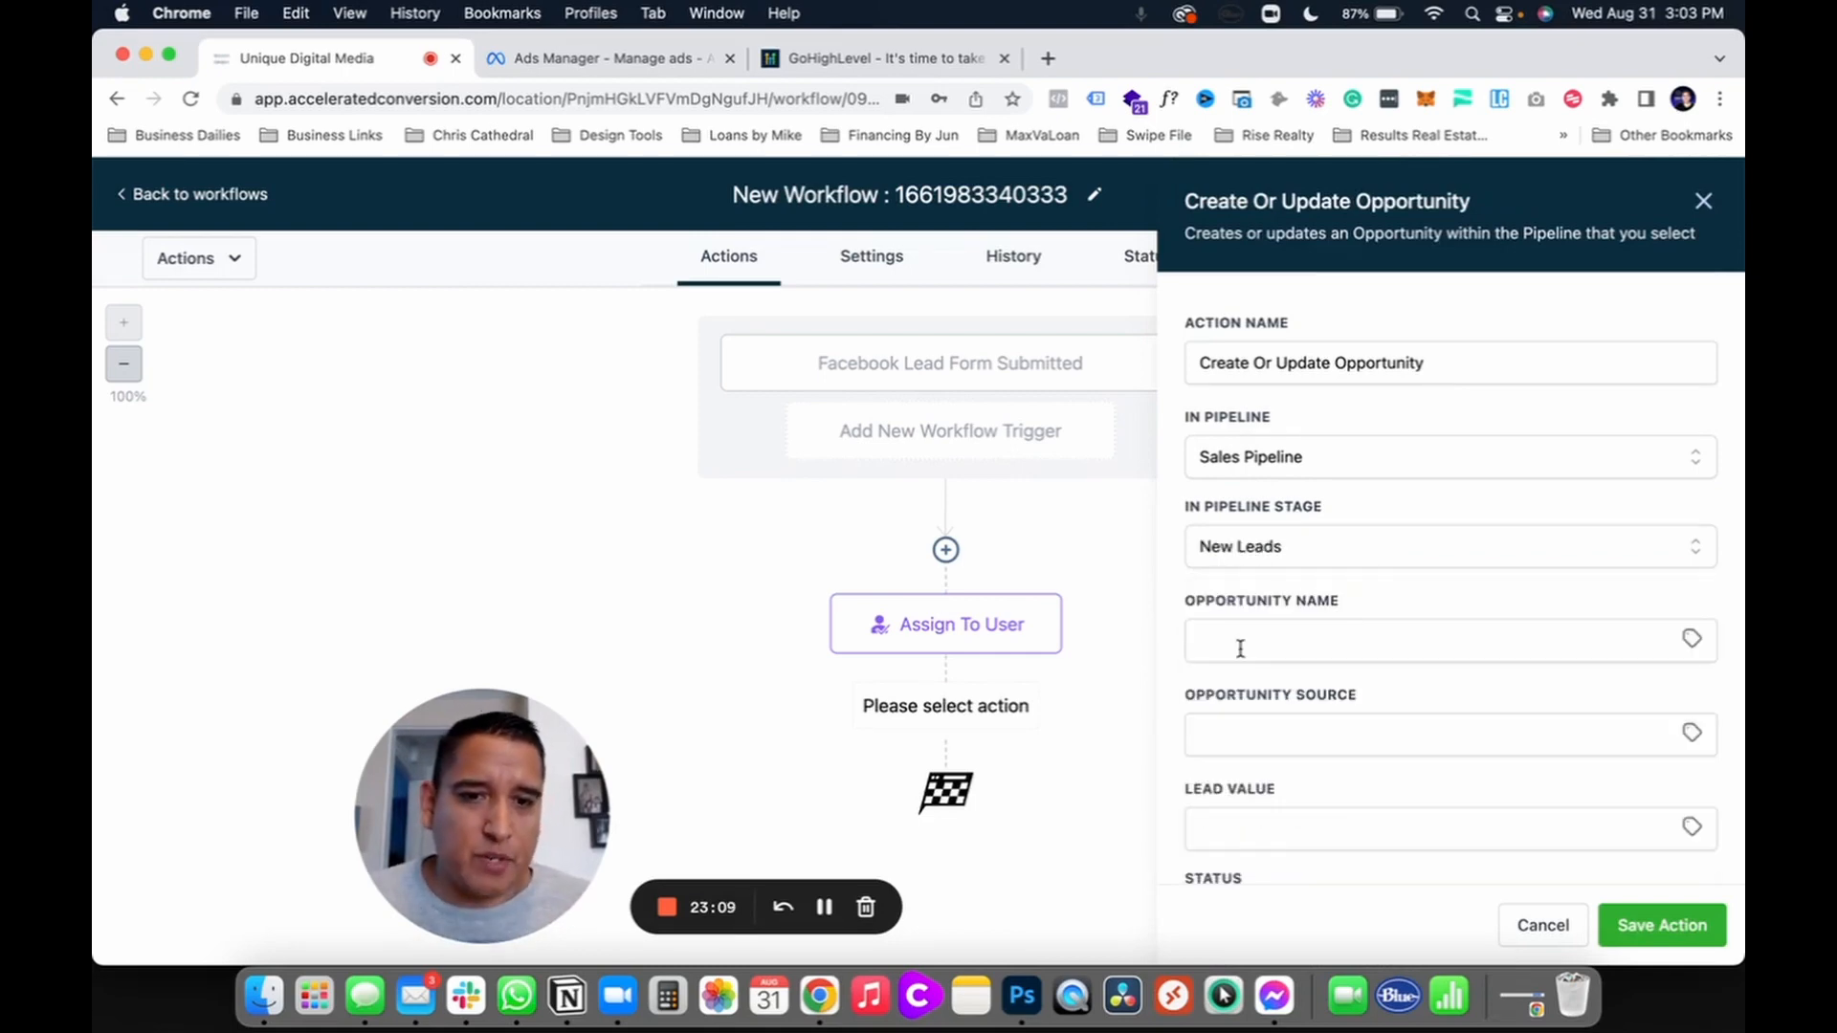
Step: Name the opportunity with the contact's first and last name custom values and save
left_click(1239, 645)
scroll(1262, 738, "down", 3)
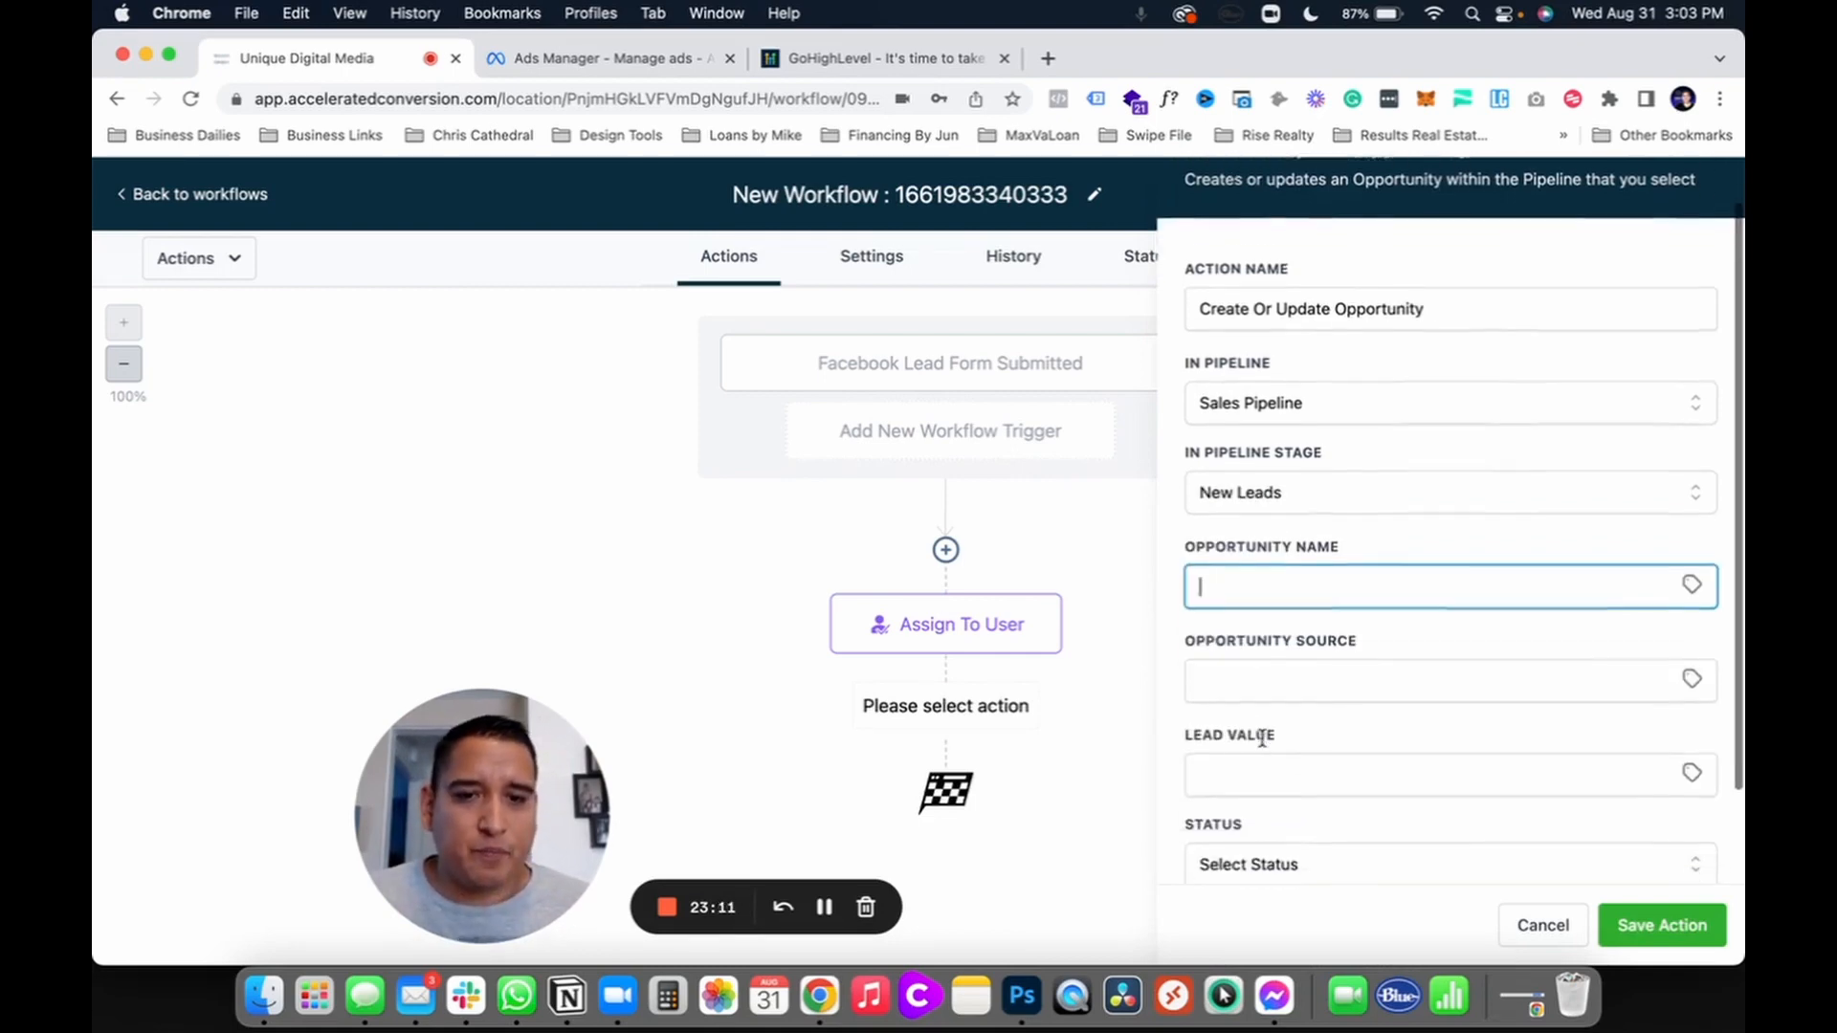
left_click(1691, 490)
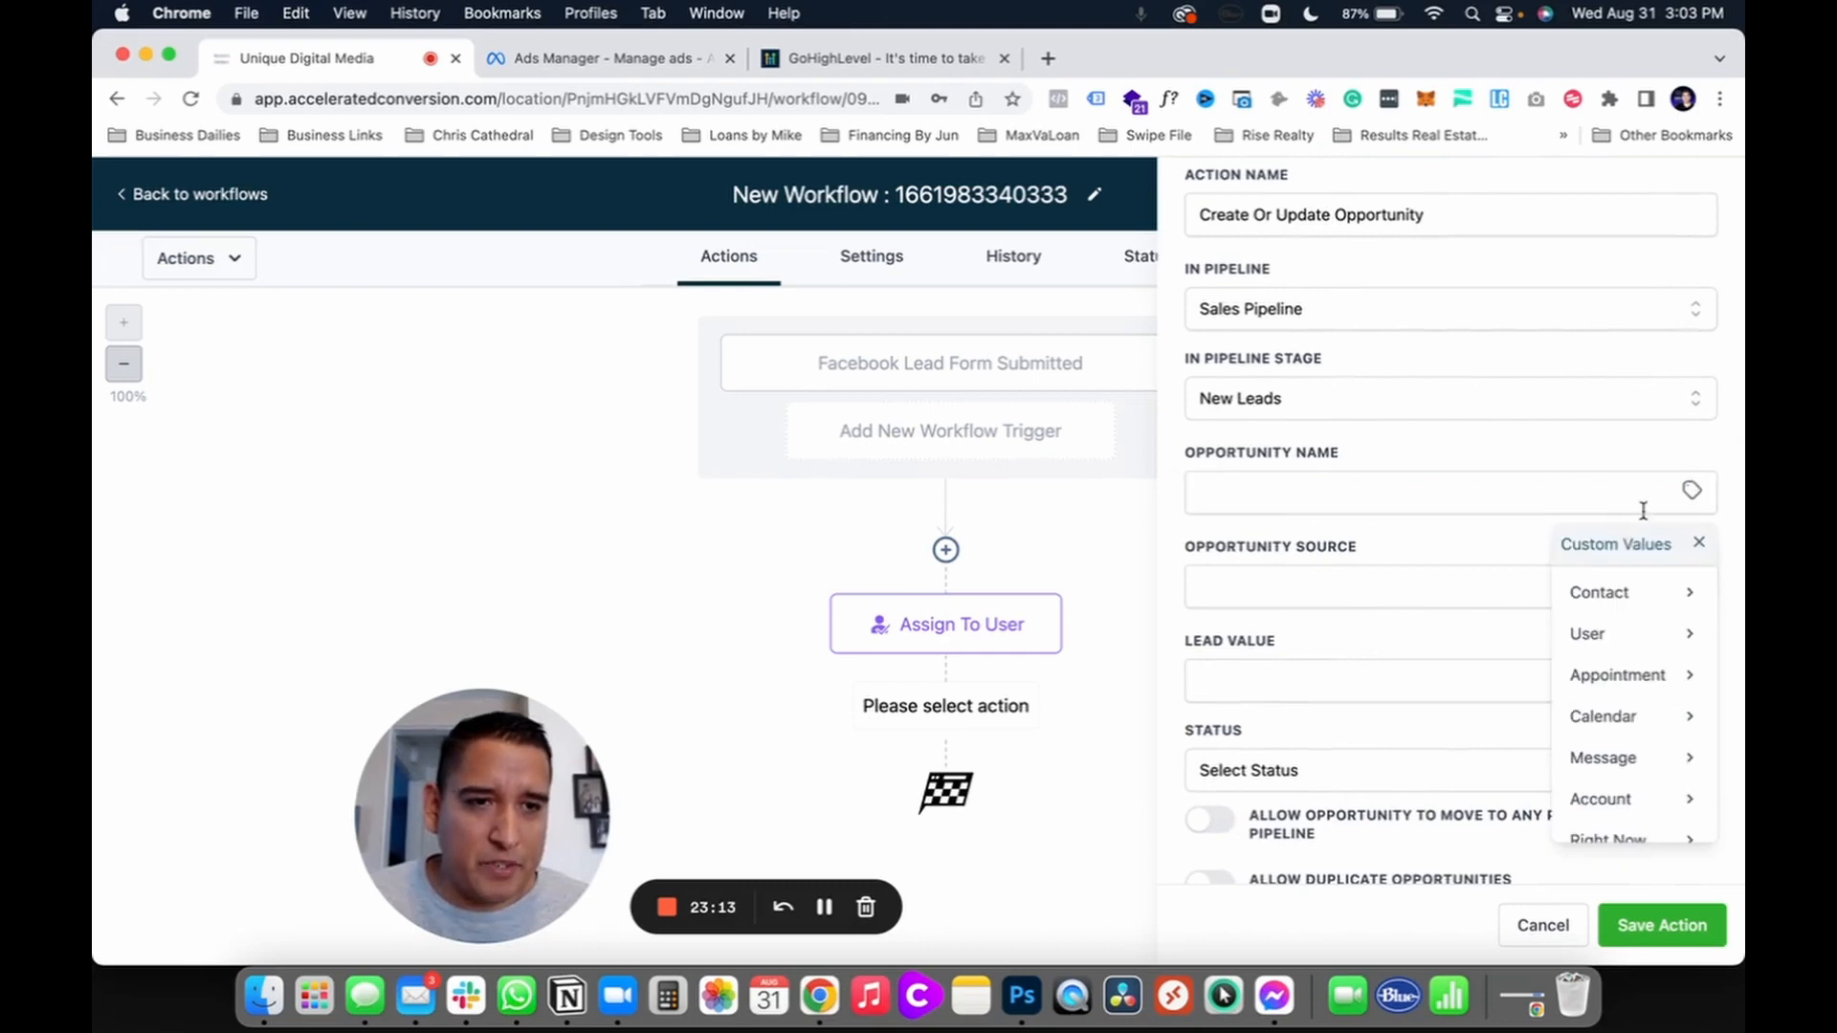
left_click(1596, 593)
left_click(1577, 641)
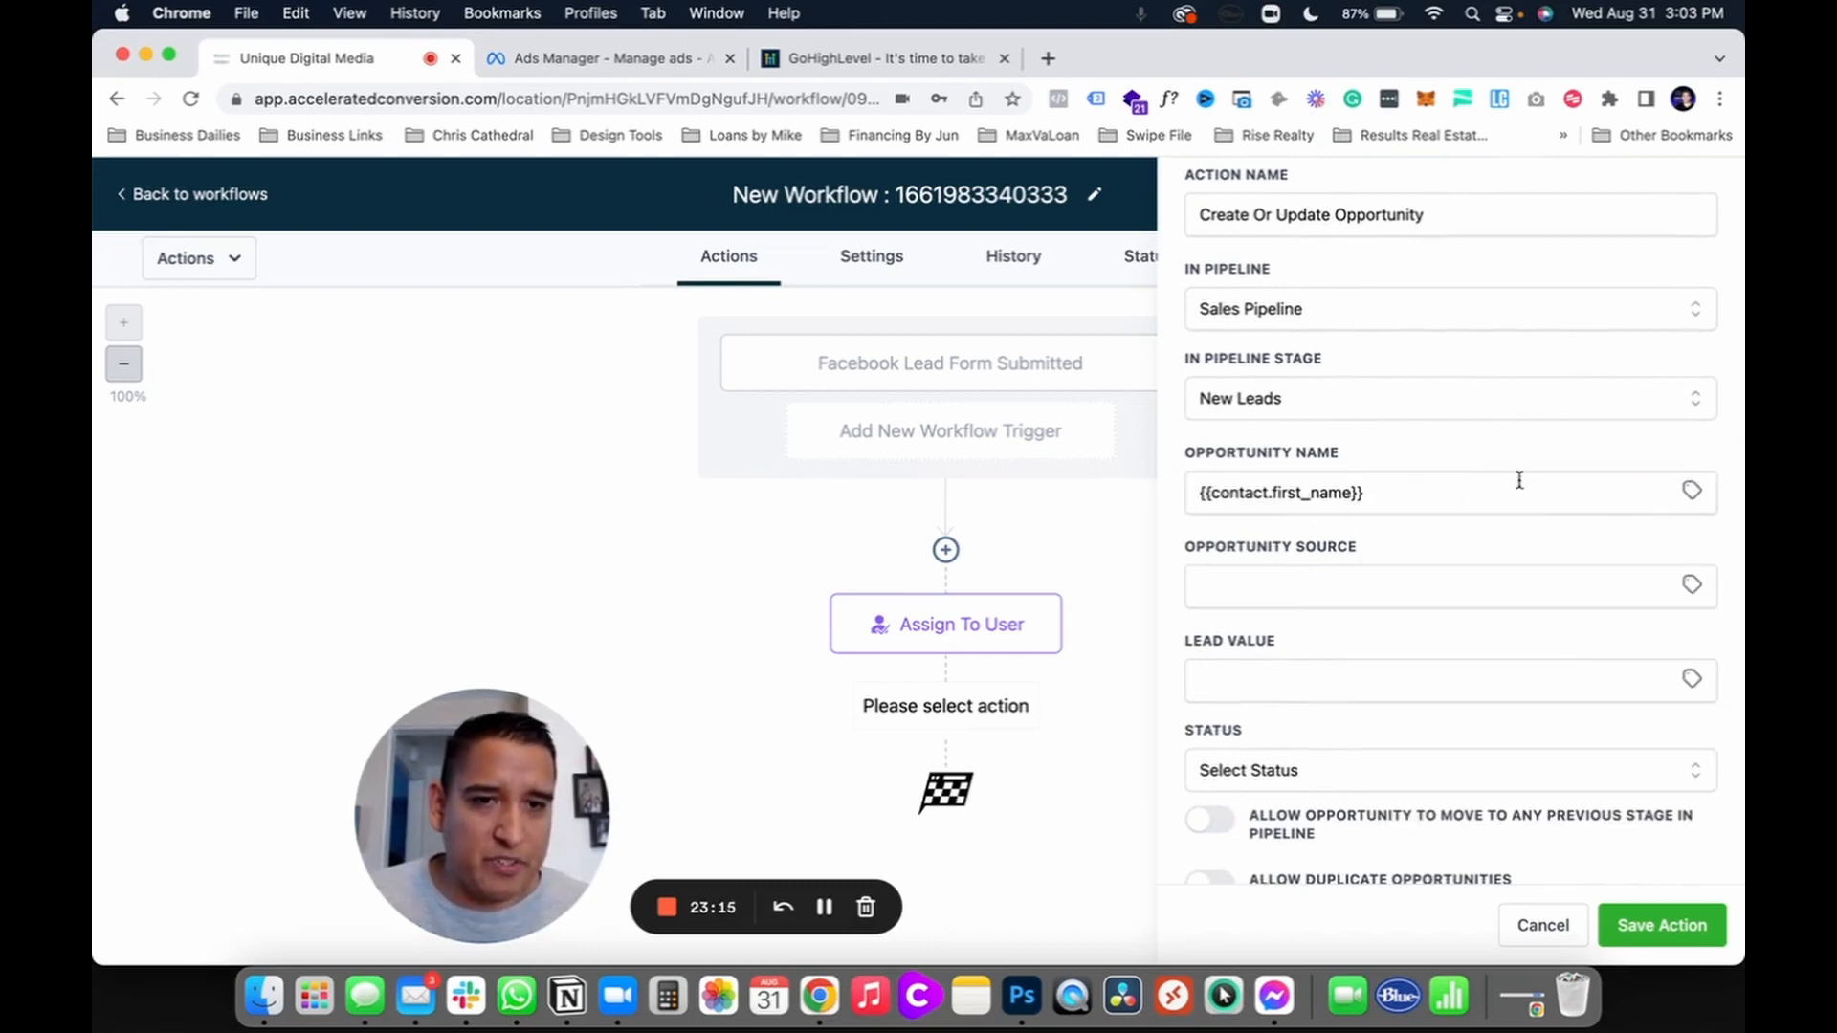
left_click(1692, 489)
left_click(1598, 598)
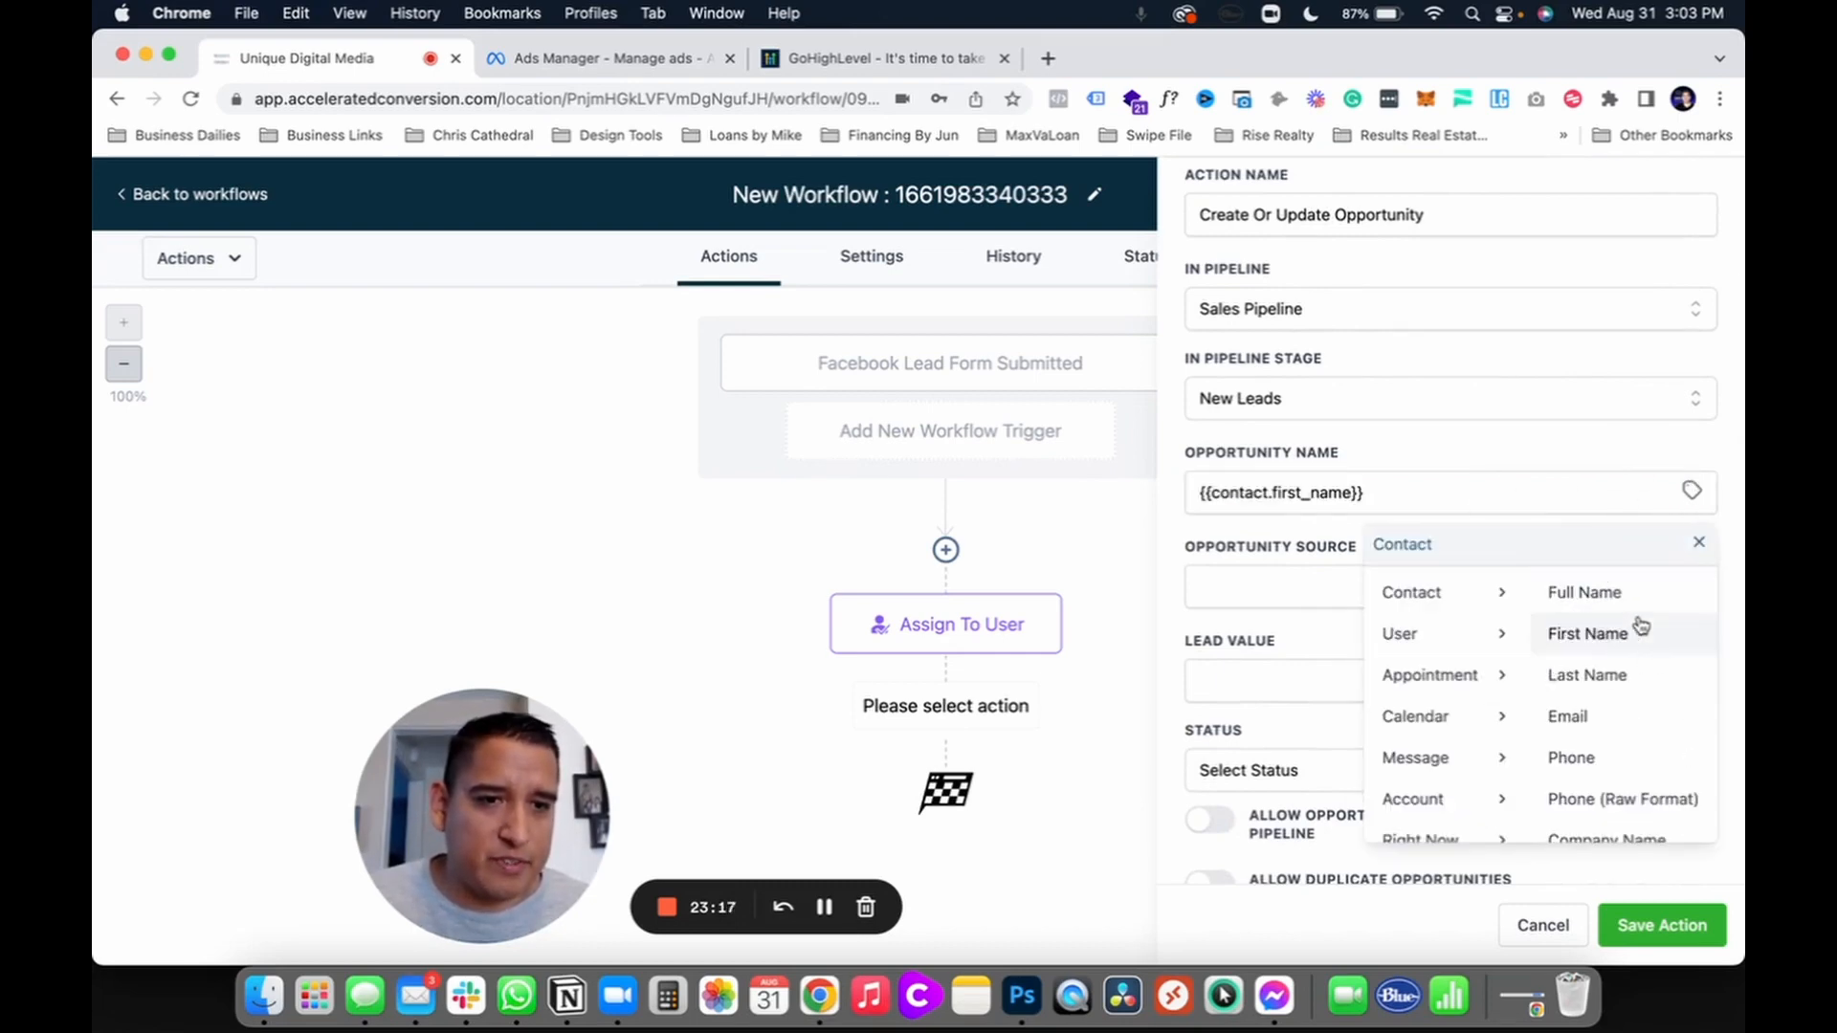
left_click(1603, 689)
left_click(1362, 490)
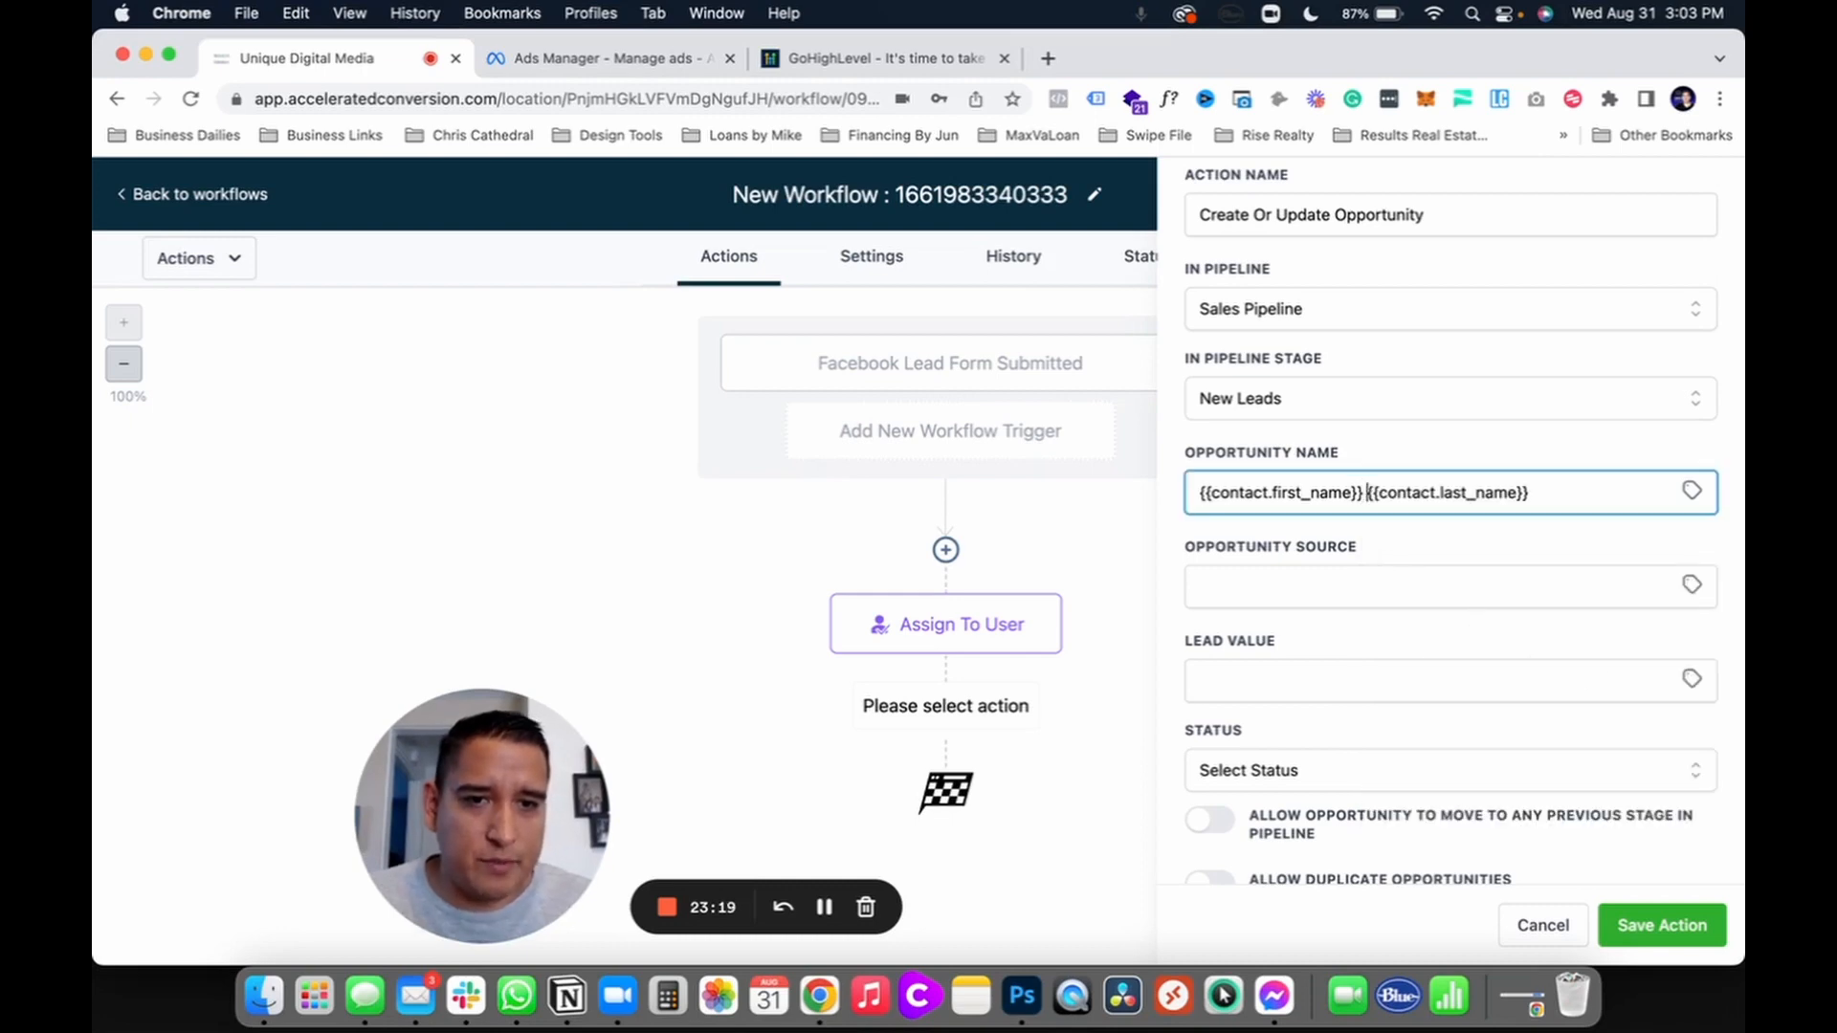
scroll(1245, 648, "down", 1)
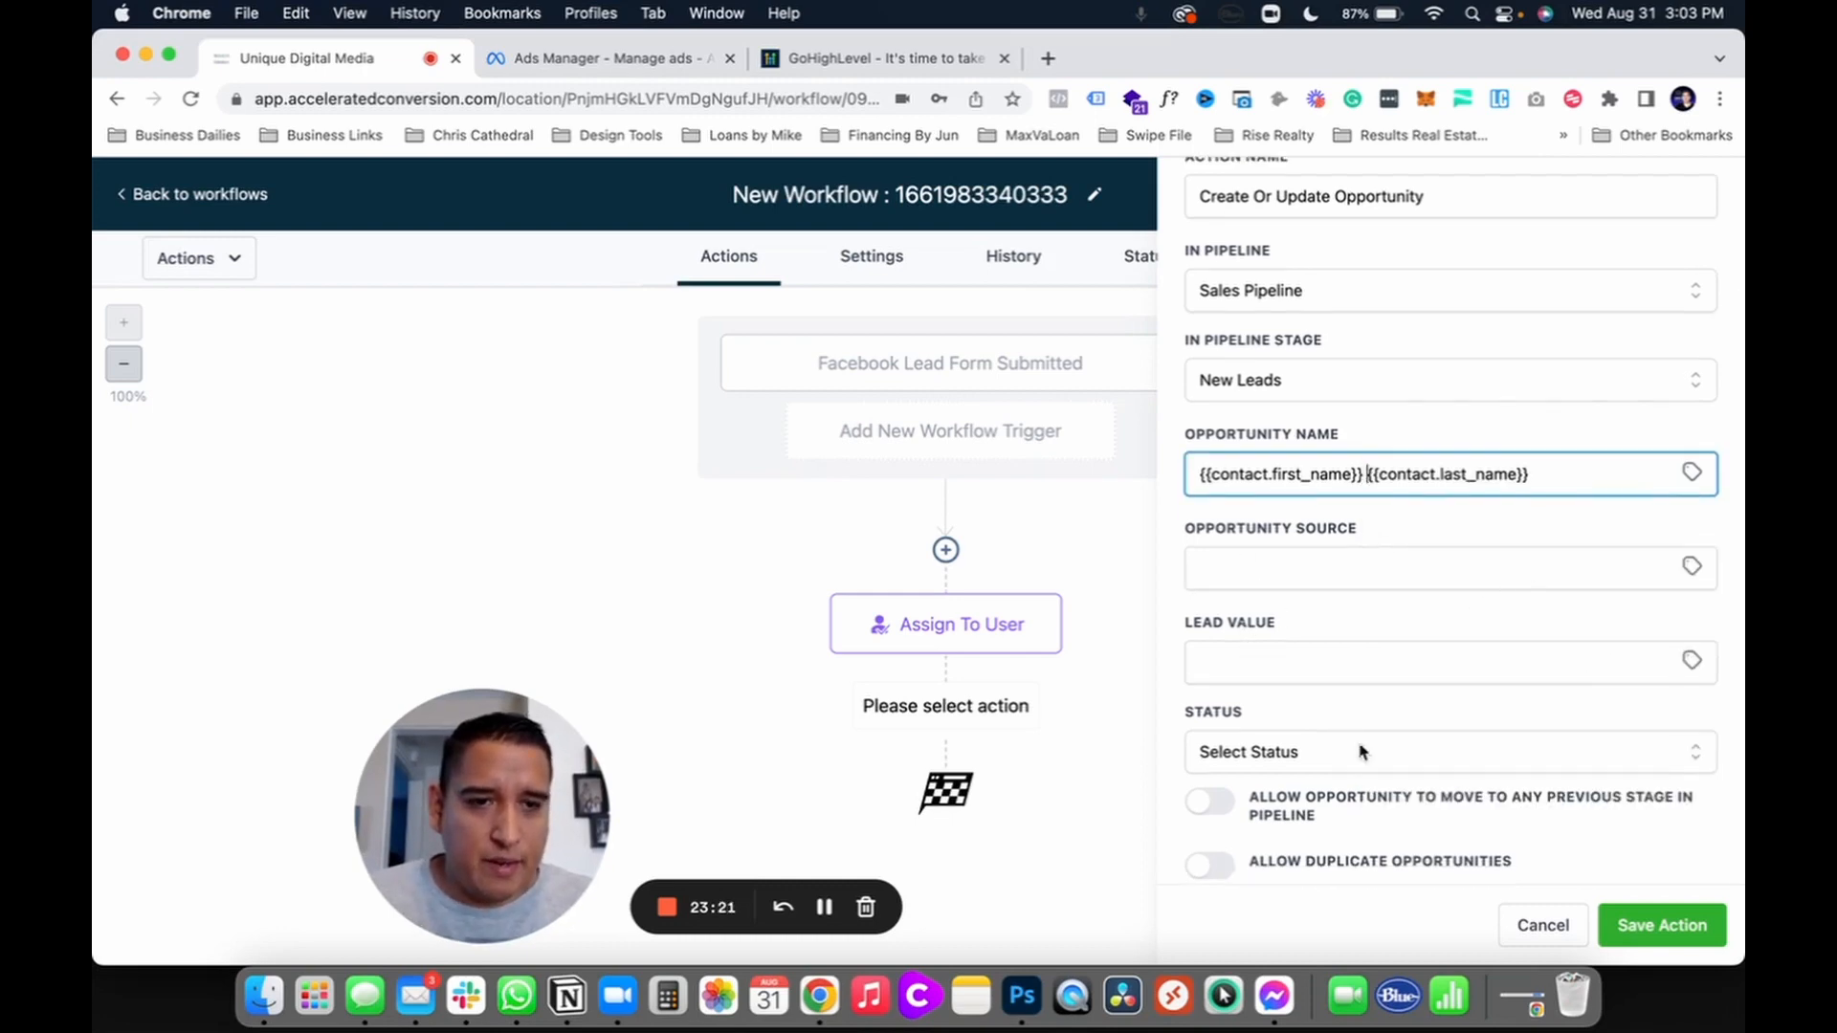
left_click(1631, 932)
scroll(1014, 698, "down", 1)
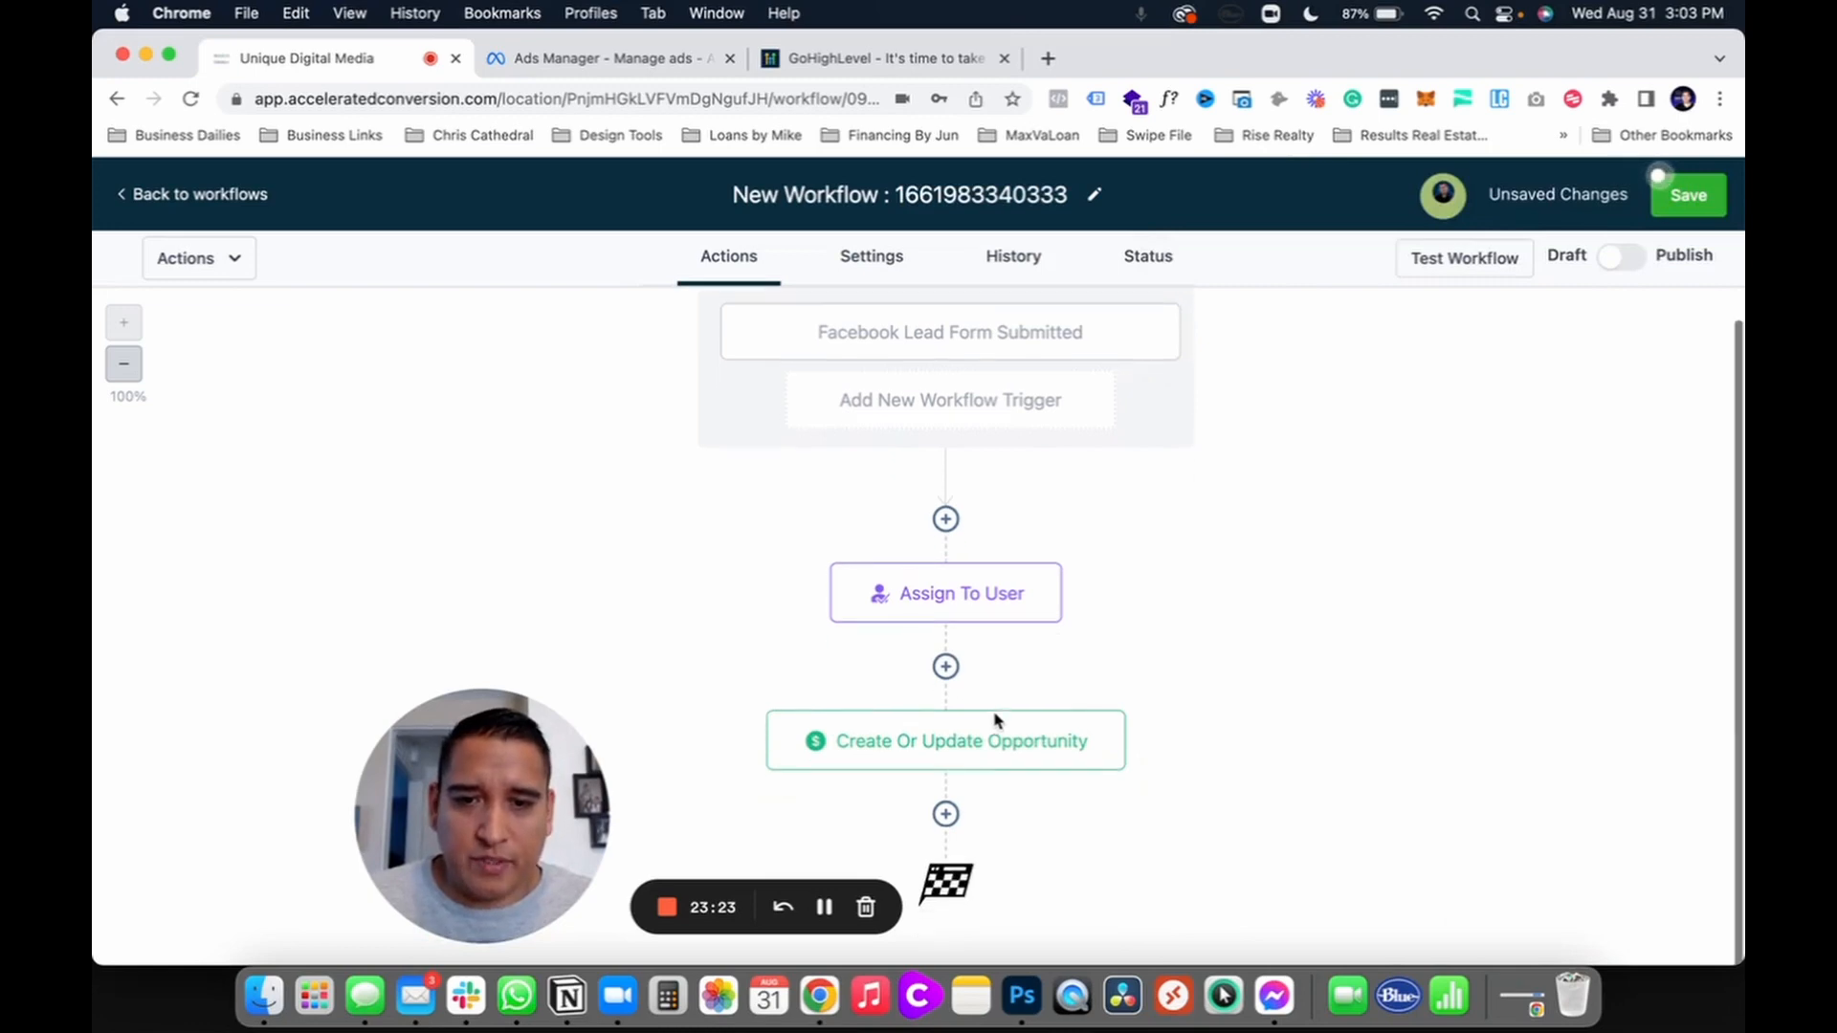
Step: Add an Add Contact Tag action applying the realtor tag and save it
left_click(945, 815)
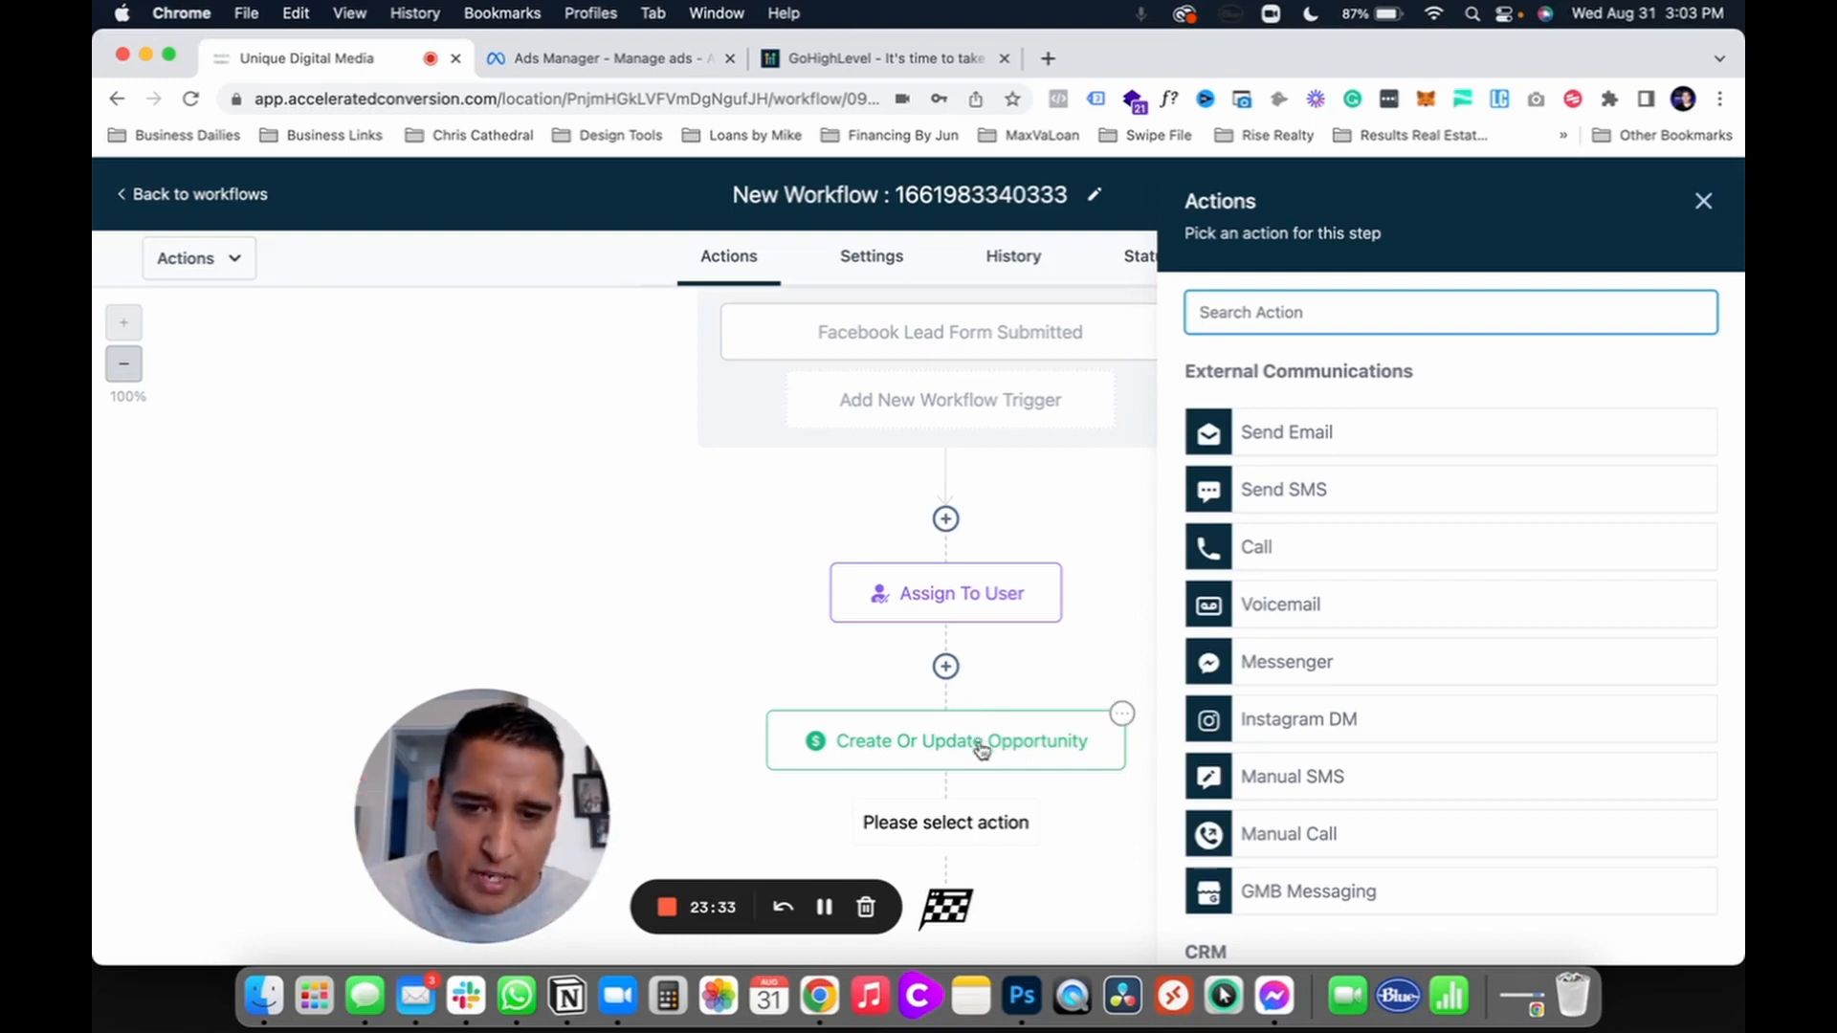
scroll(983, 750, "down", 1)
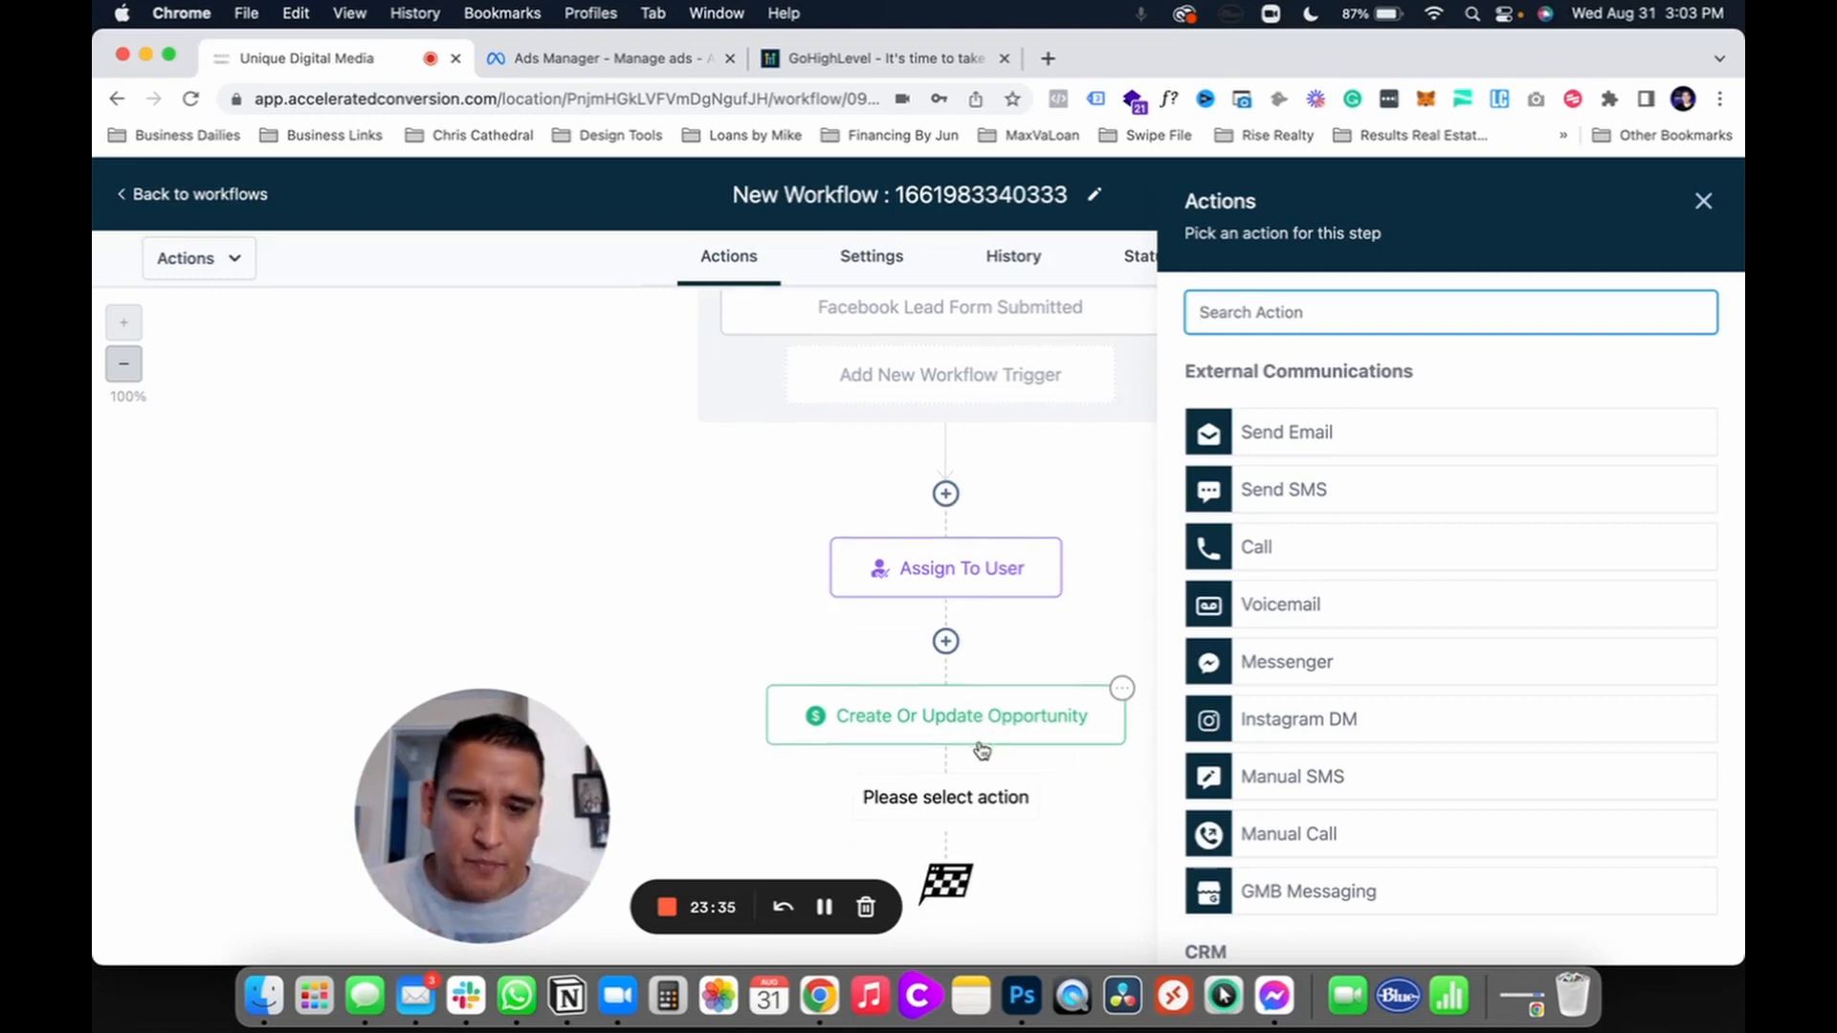
scroll(1324, 705, "down", 6)
scroll(1283, 622, "down", 3)
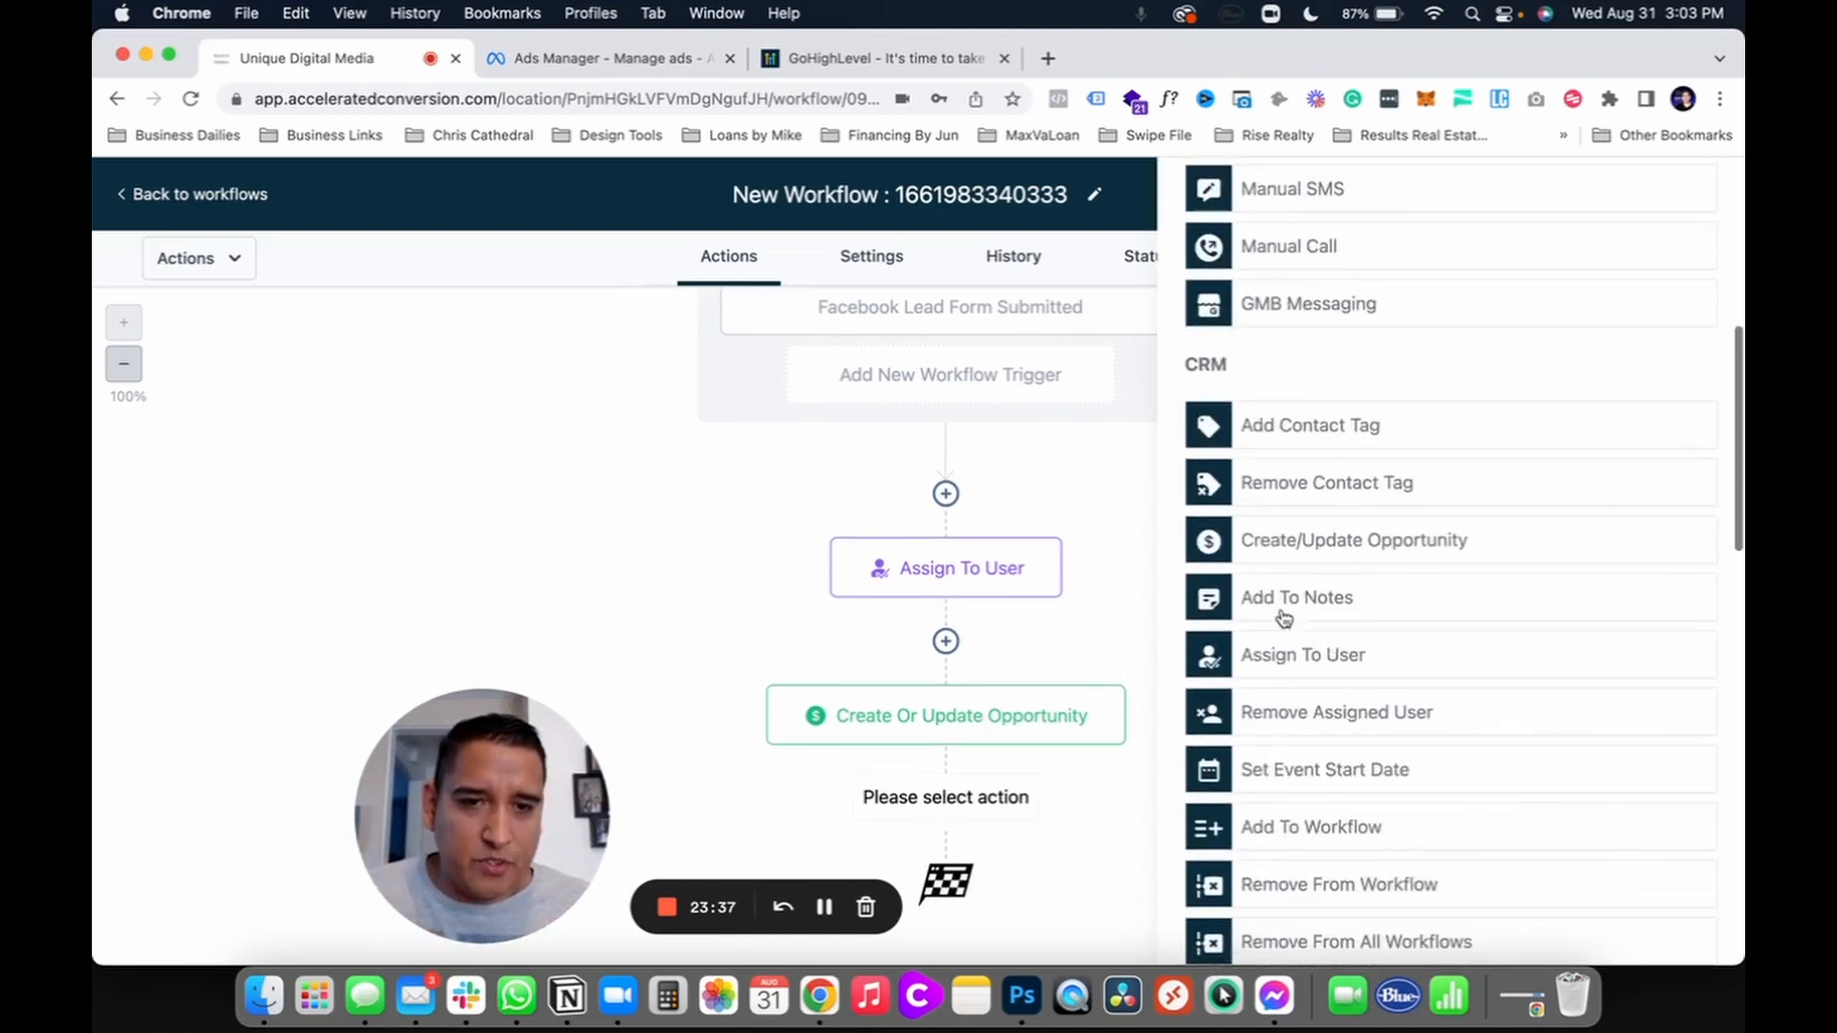
left_click(1277, 342)
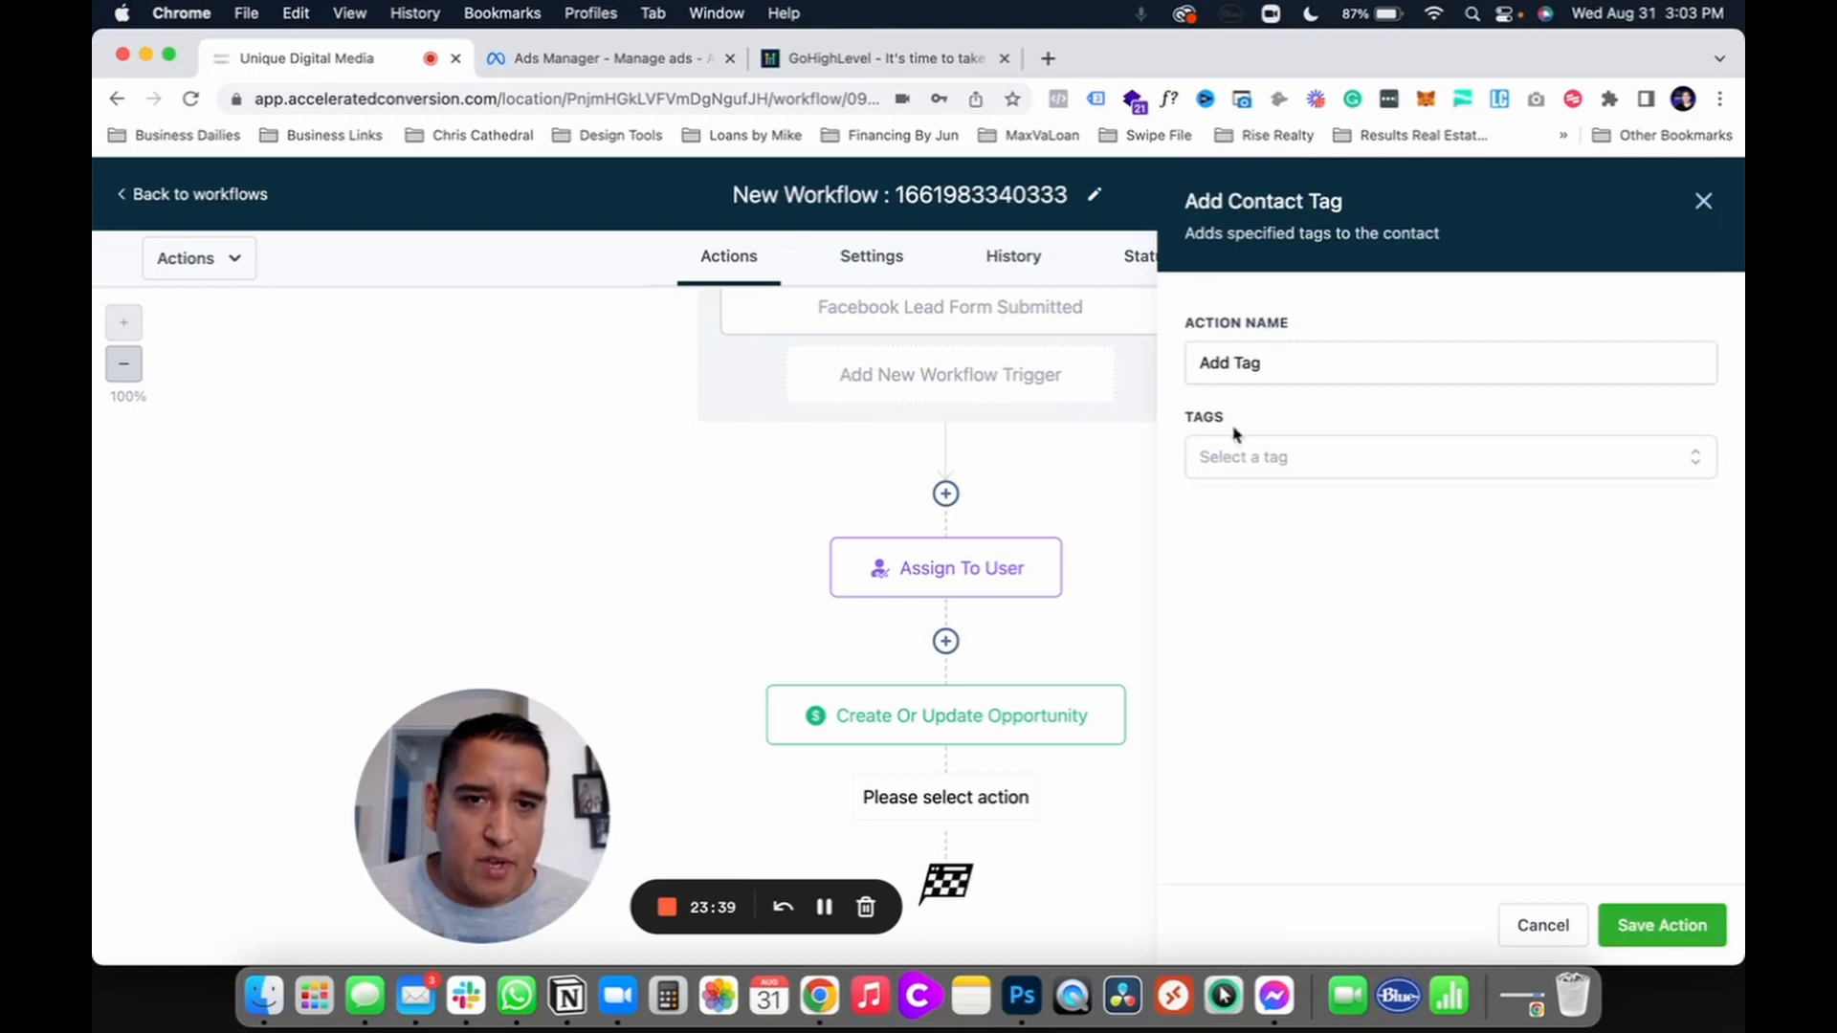
left_click(1239, 453)
scroll(1254, 637, "down", 5)
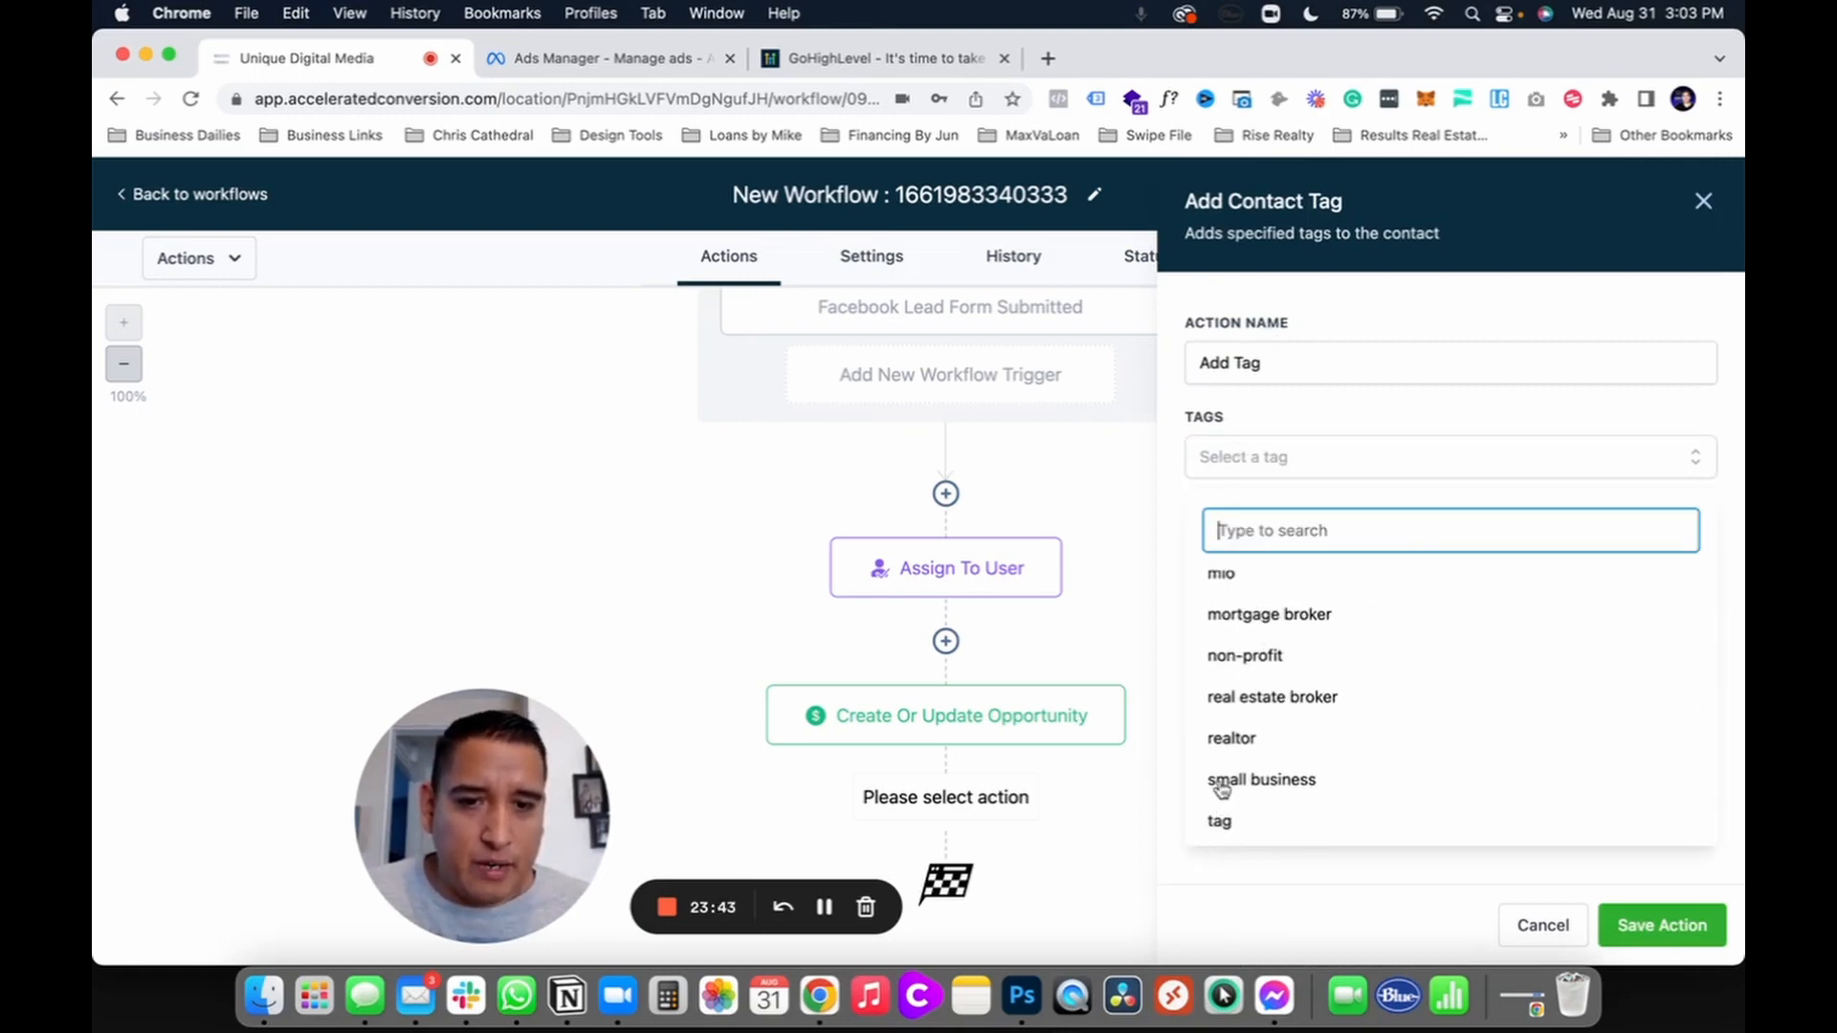
scroll(1225, 777, "up", 3)
scroll(1237, 687, "up", 2)
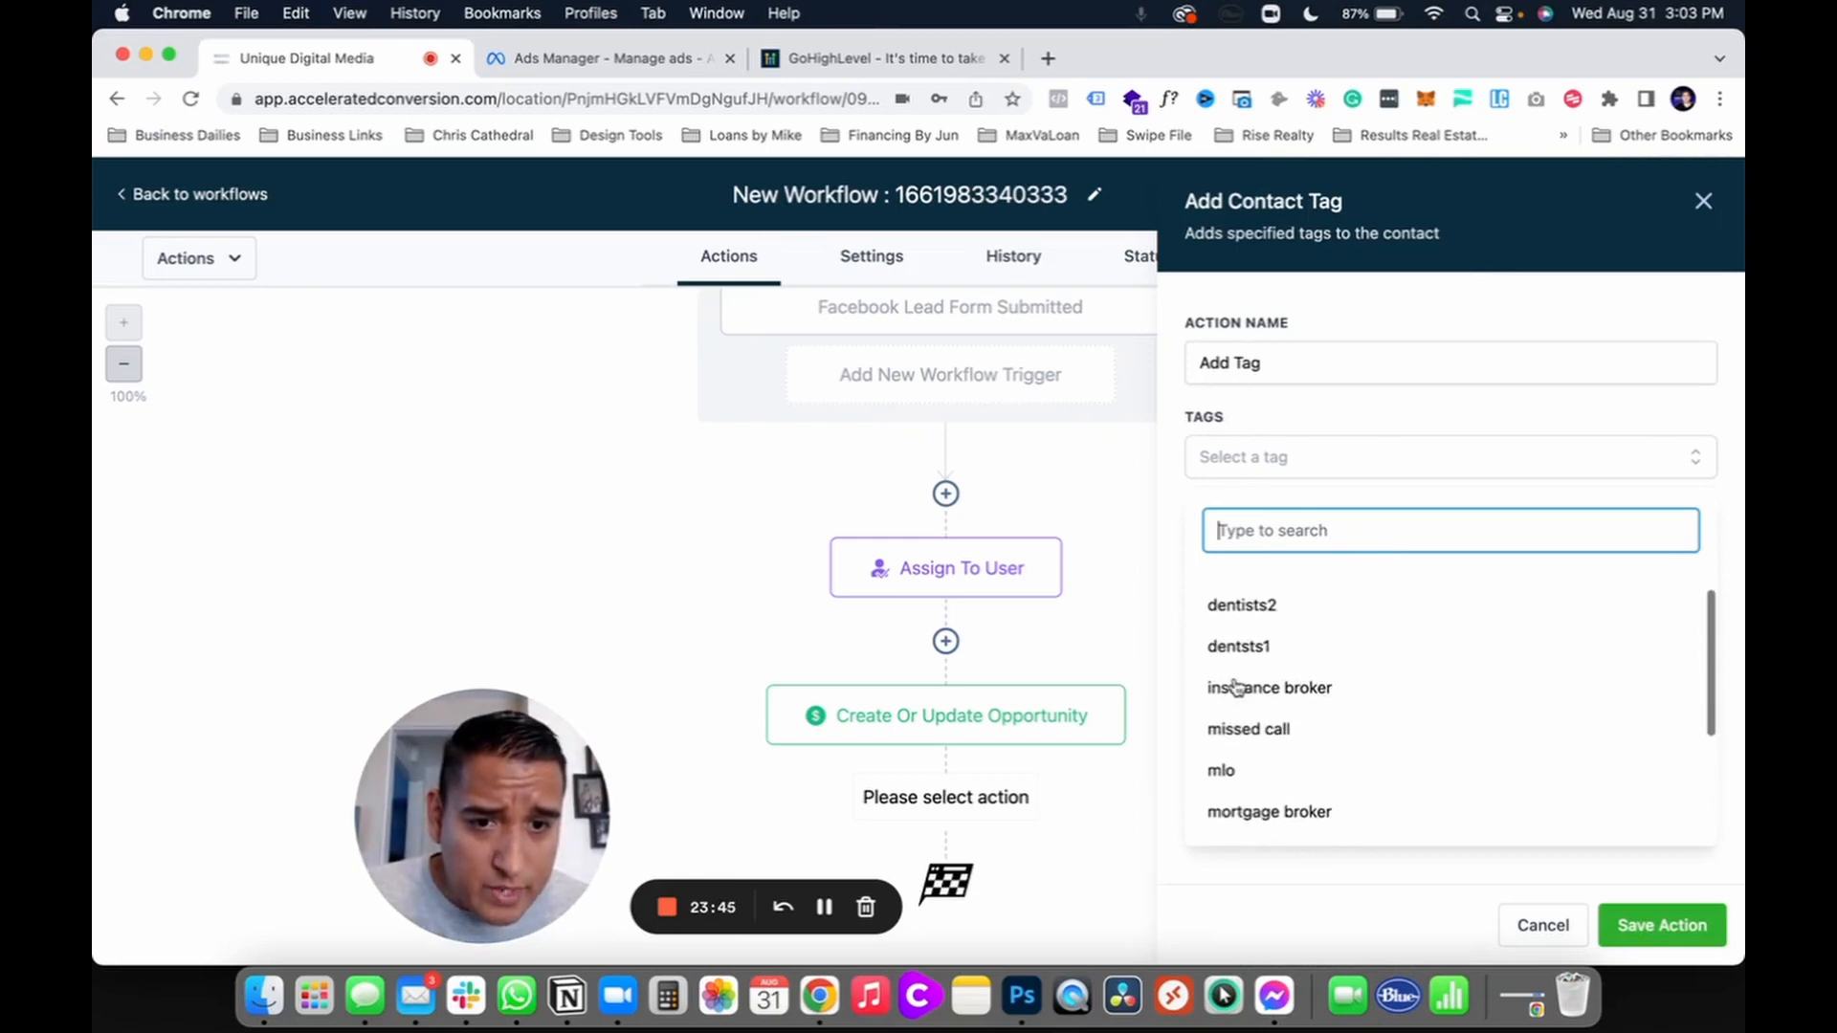
scroll(1241, 696, "down", 3)
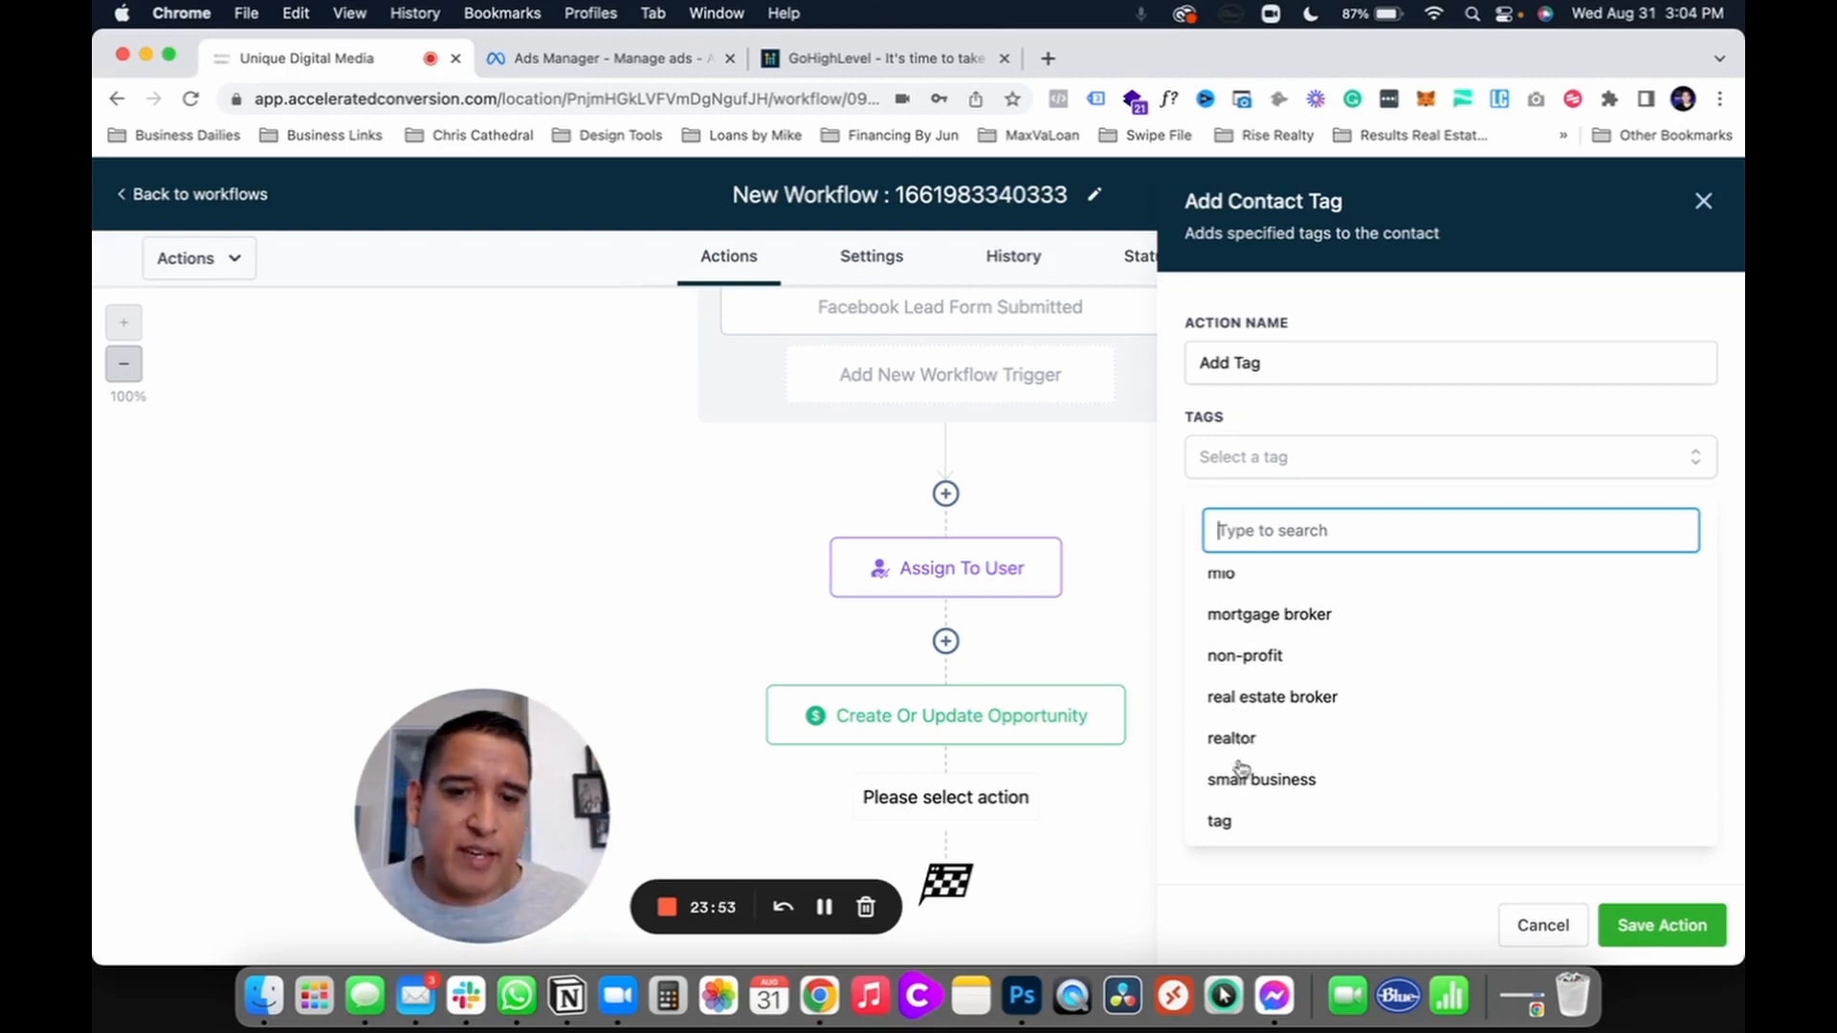
left_click(1234, 741)
left_click(1655, 925)
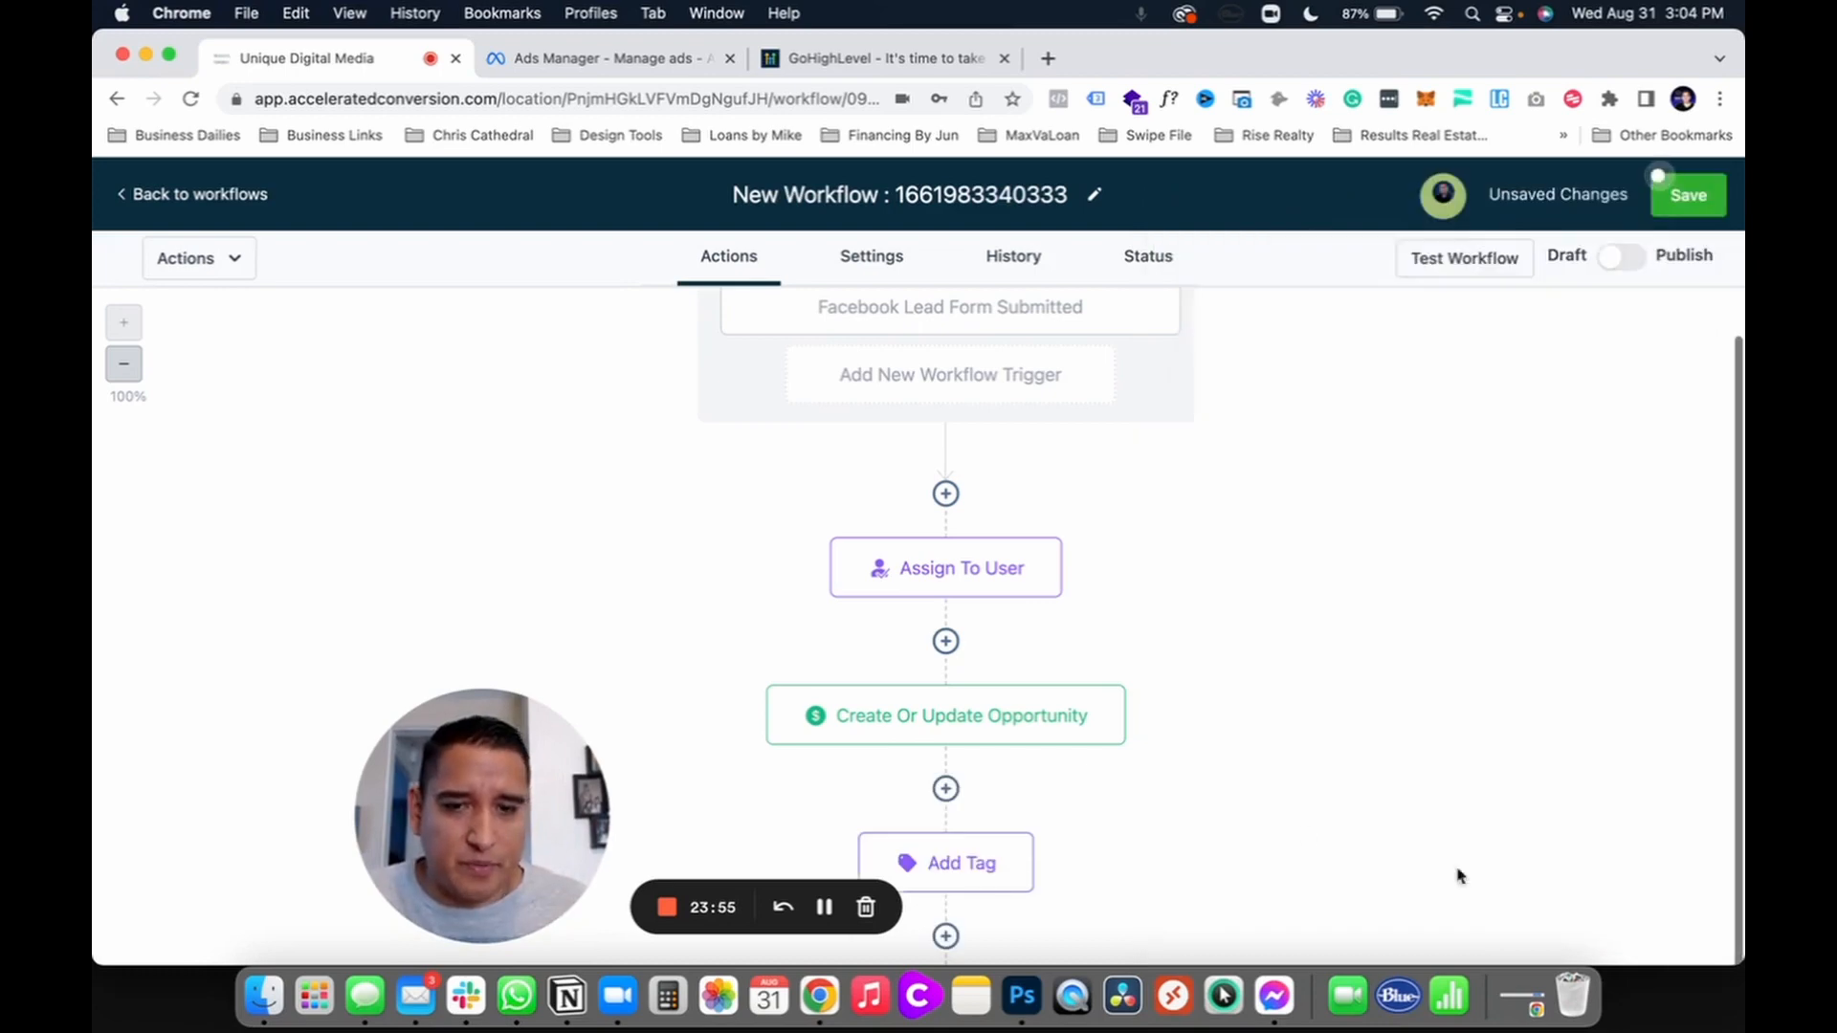
Step: Open the action picker for a new step below Add Tag
scroll(1003, 780, "down", 2)
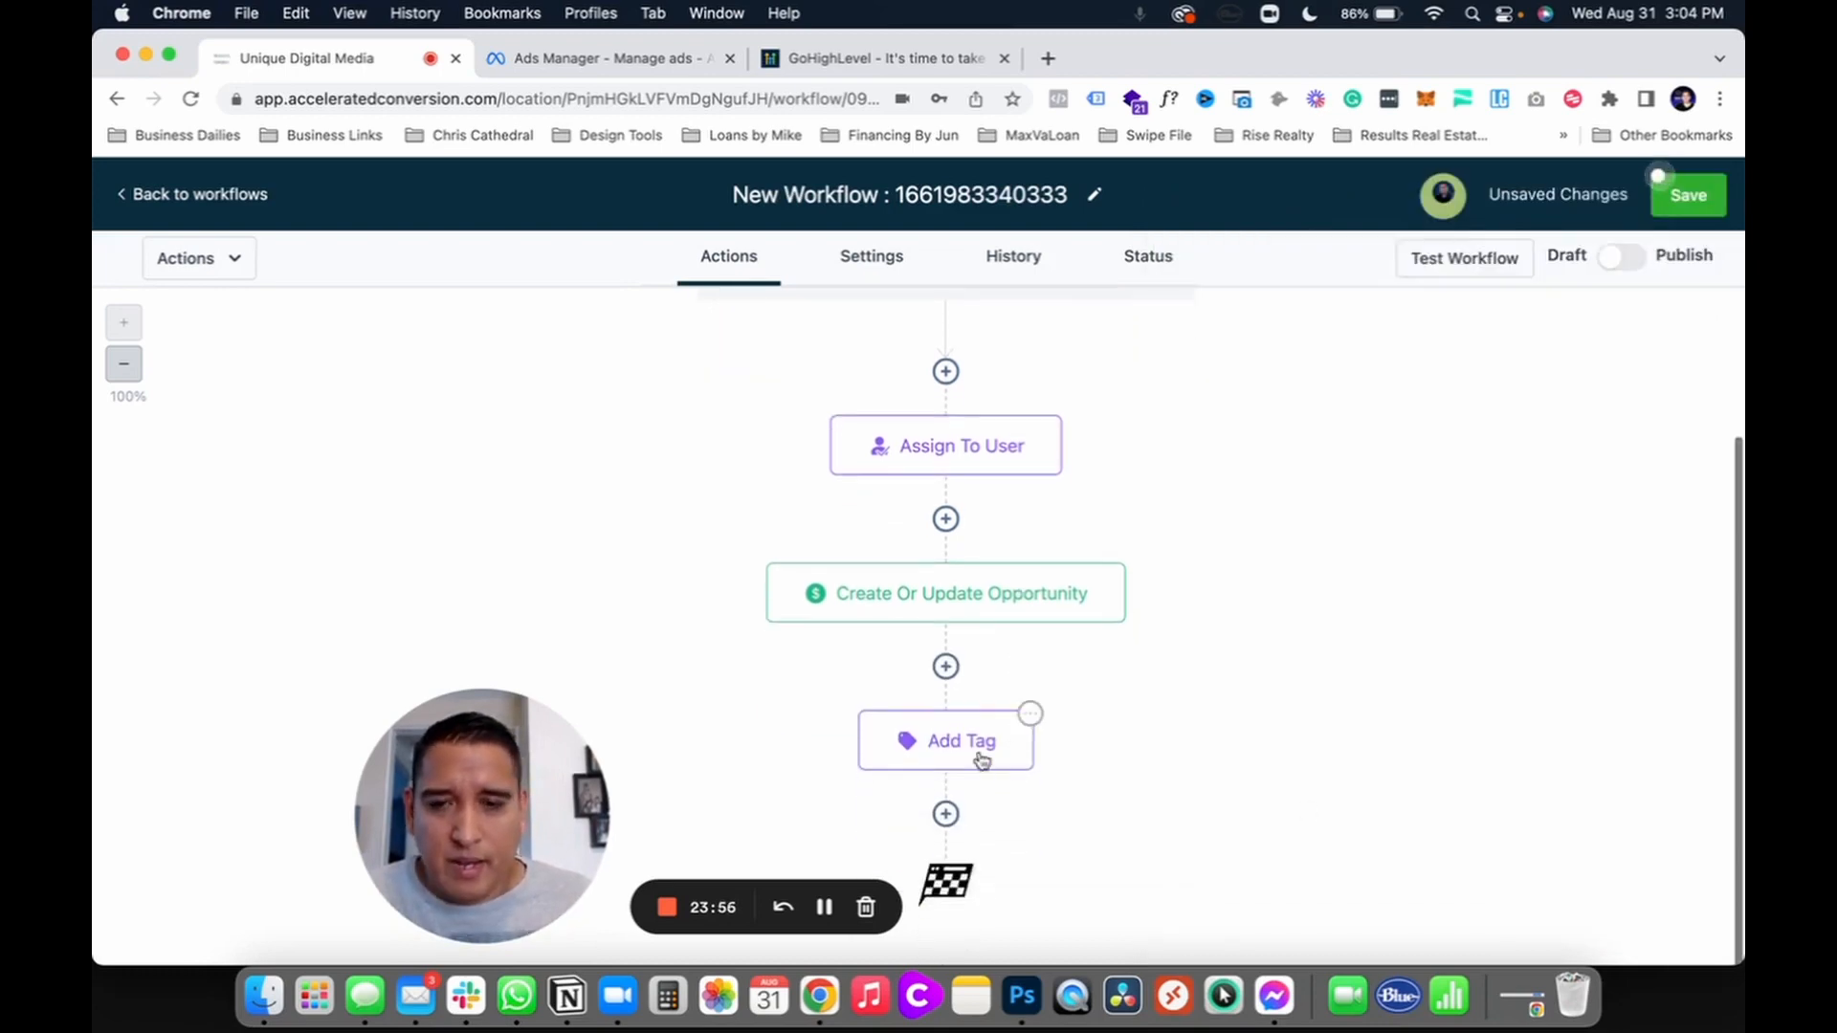
left_click(947, 815)
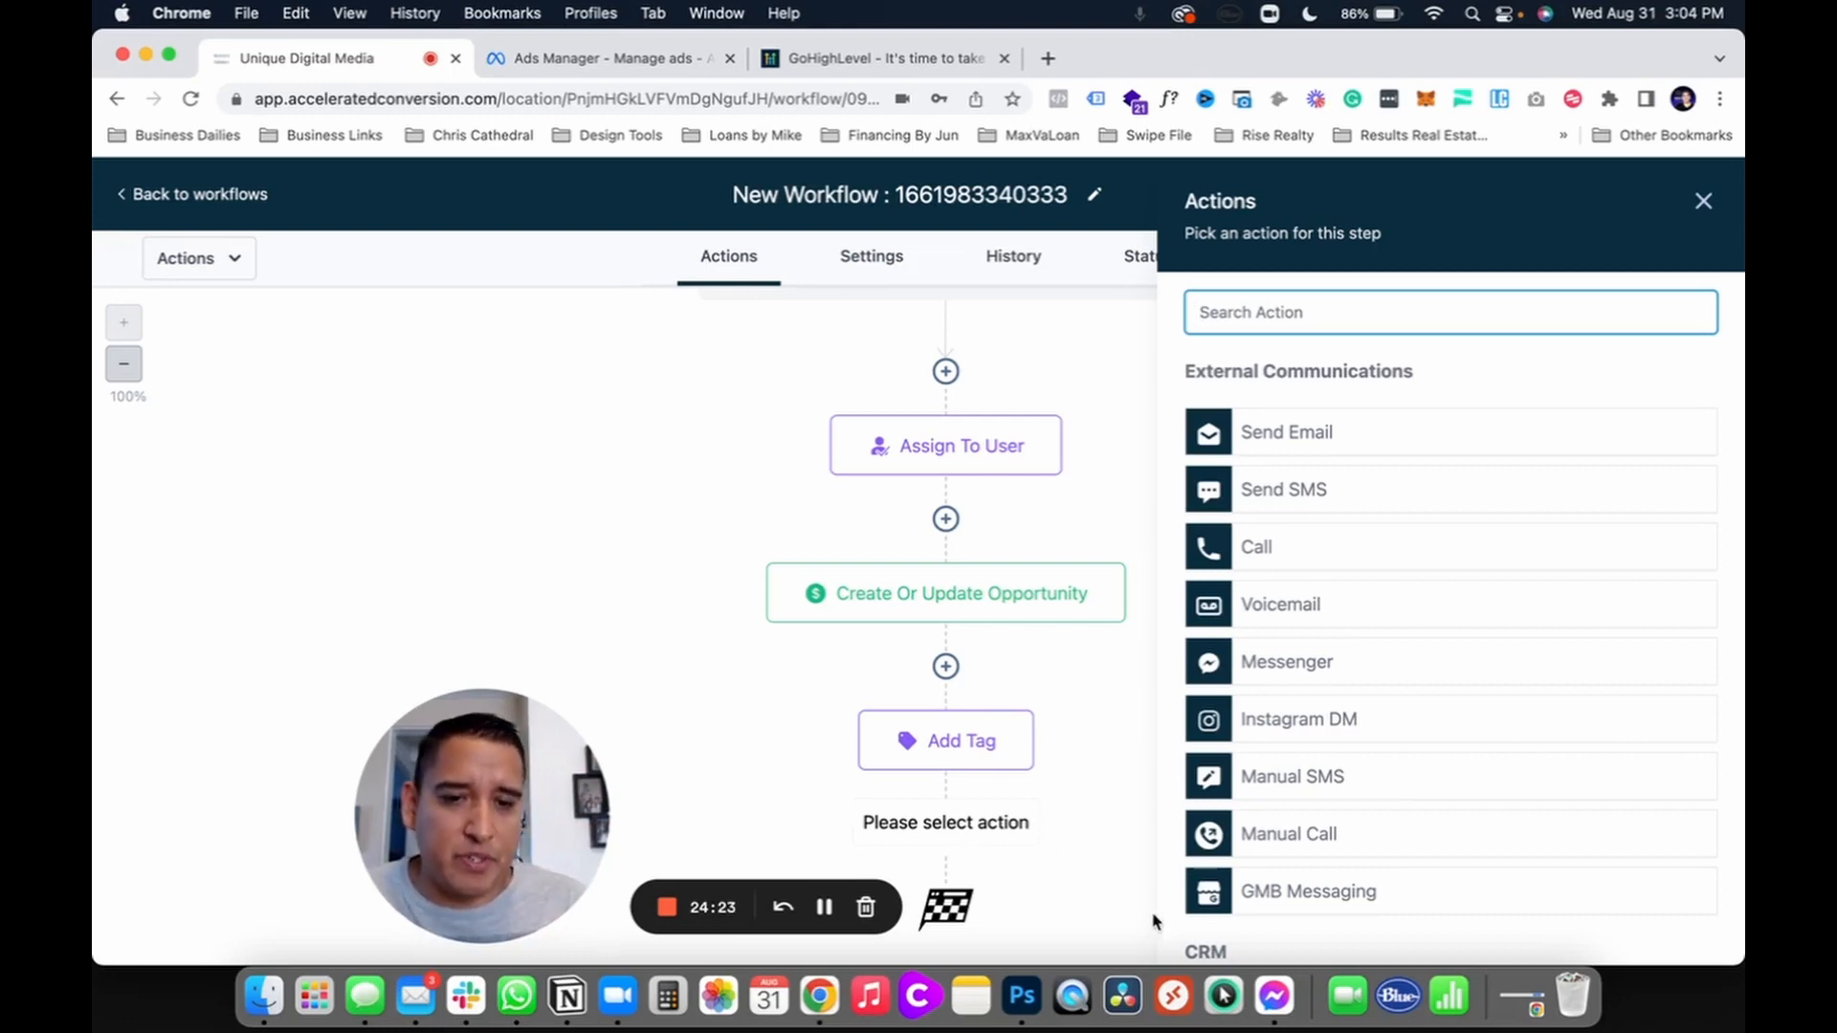
Step: Start a Send Internal Notification step as an SMS to the Assigned User
scroll(1074, 865, "down", 1)
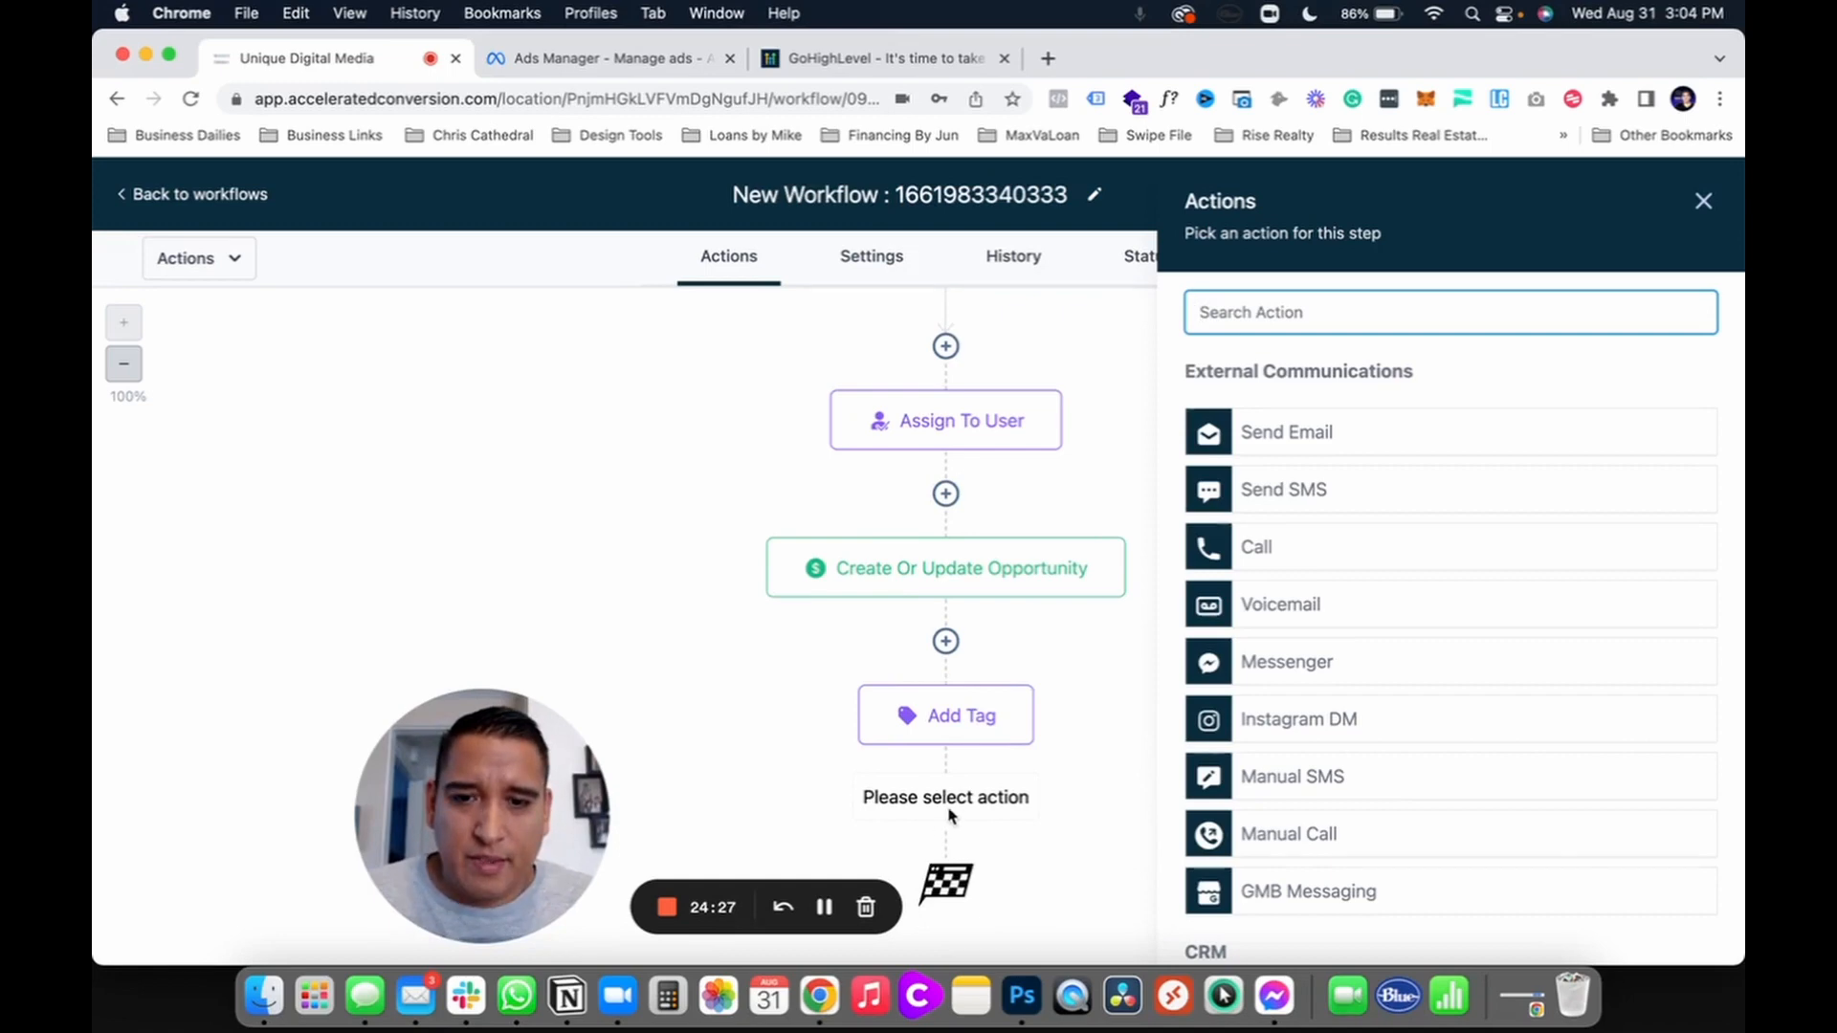
scroll(1262, 758, "down", 2)
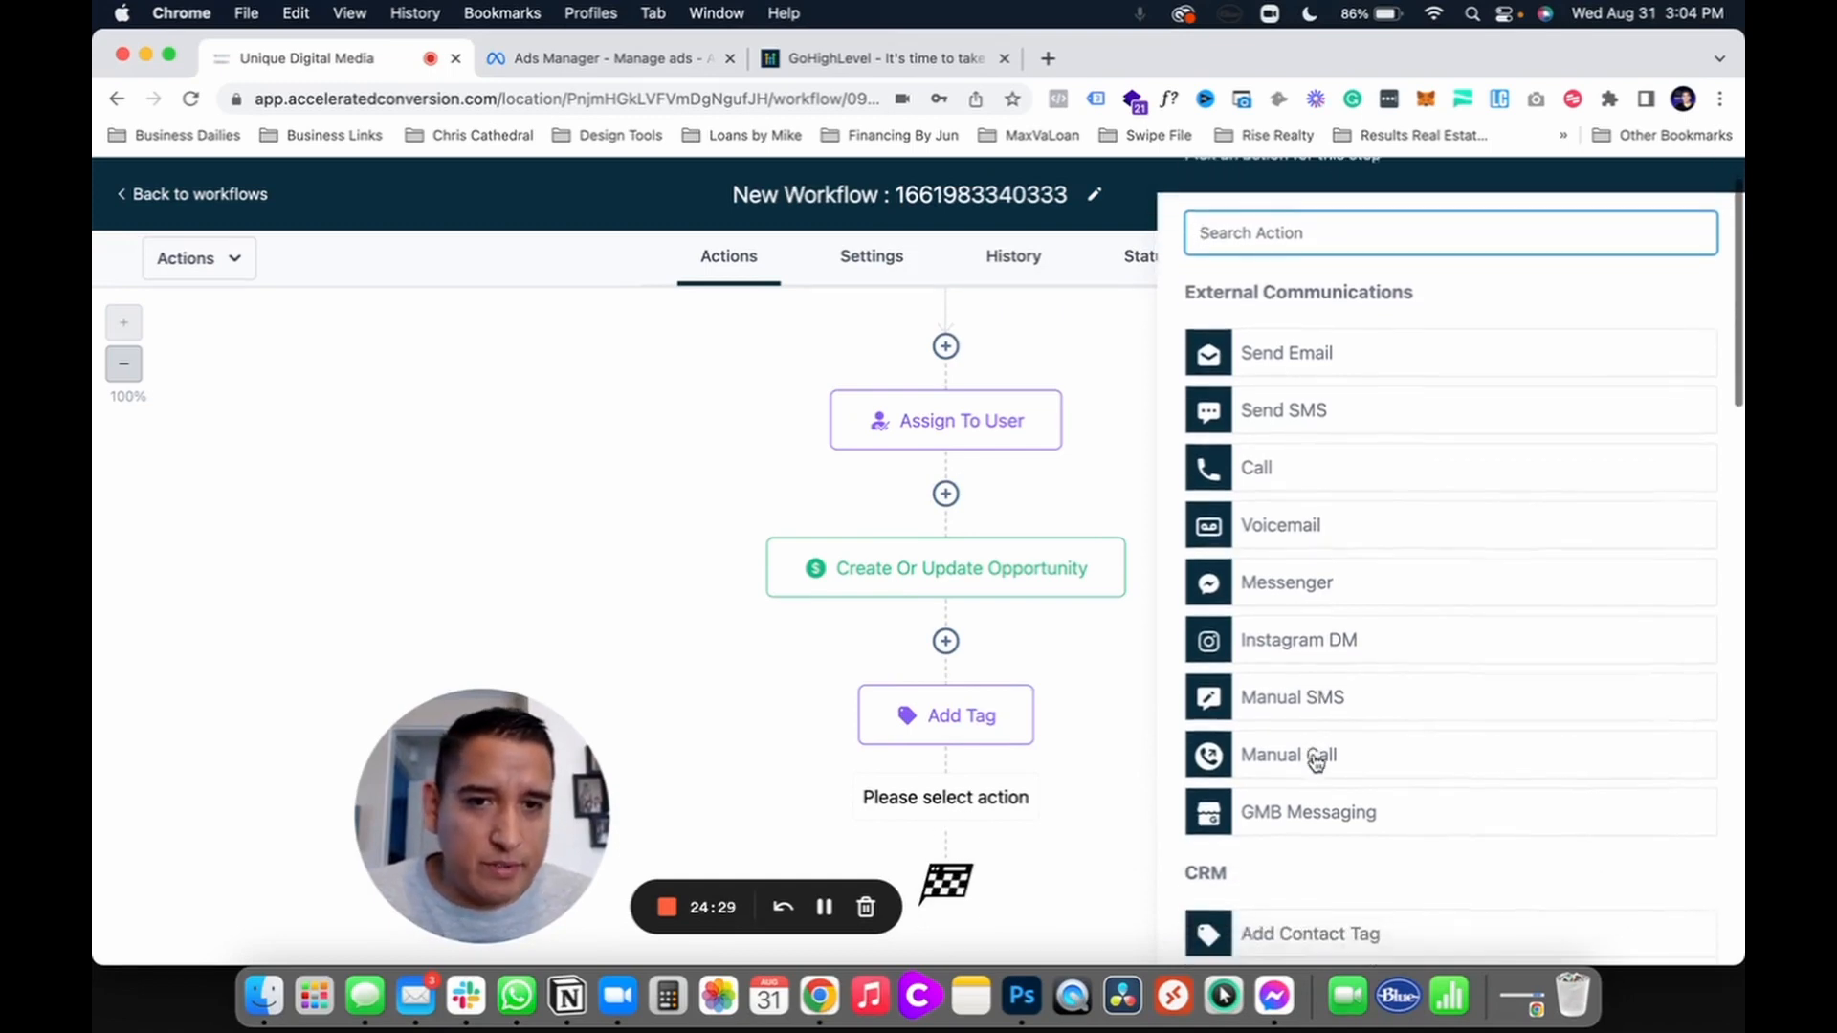
scroll(1275, 656, "up", 2)
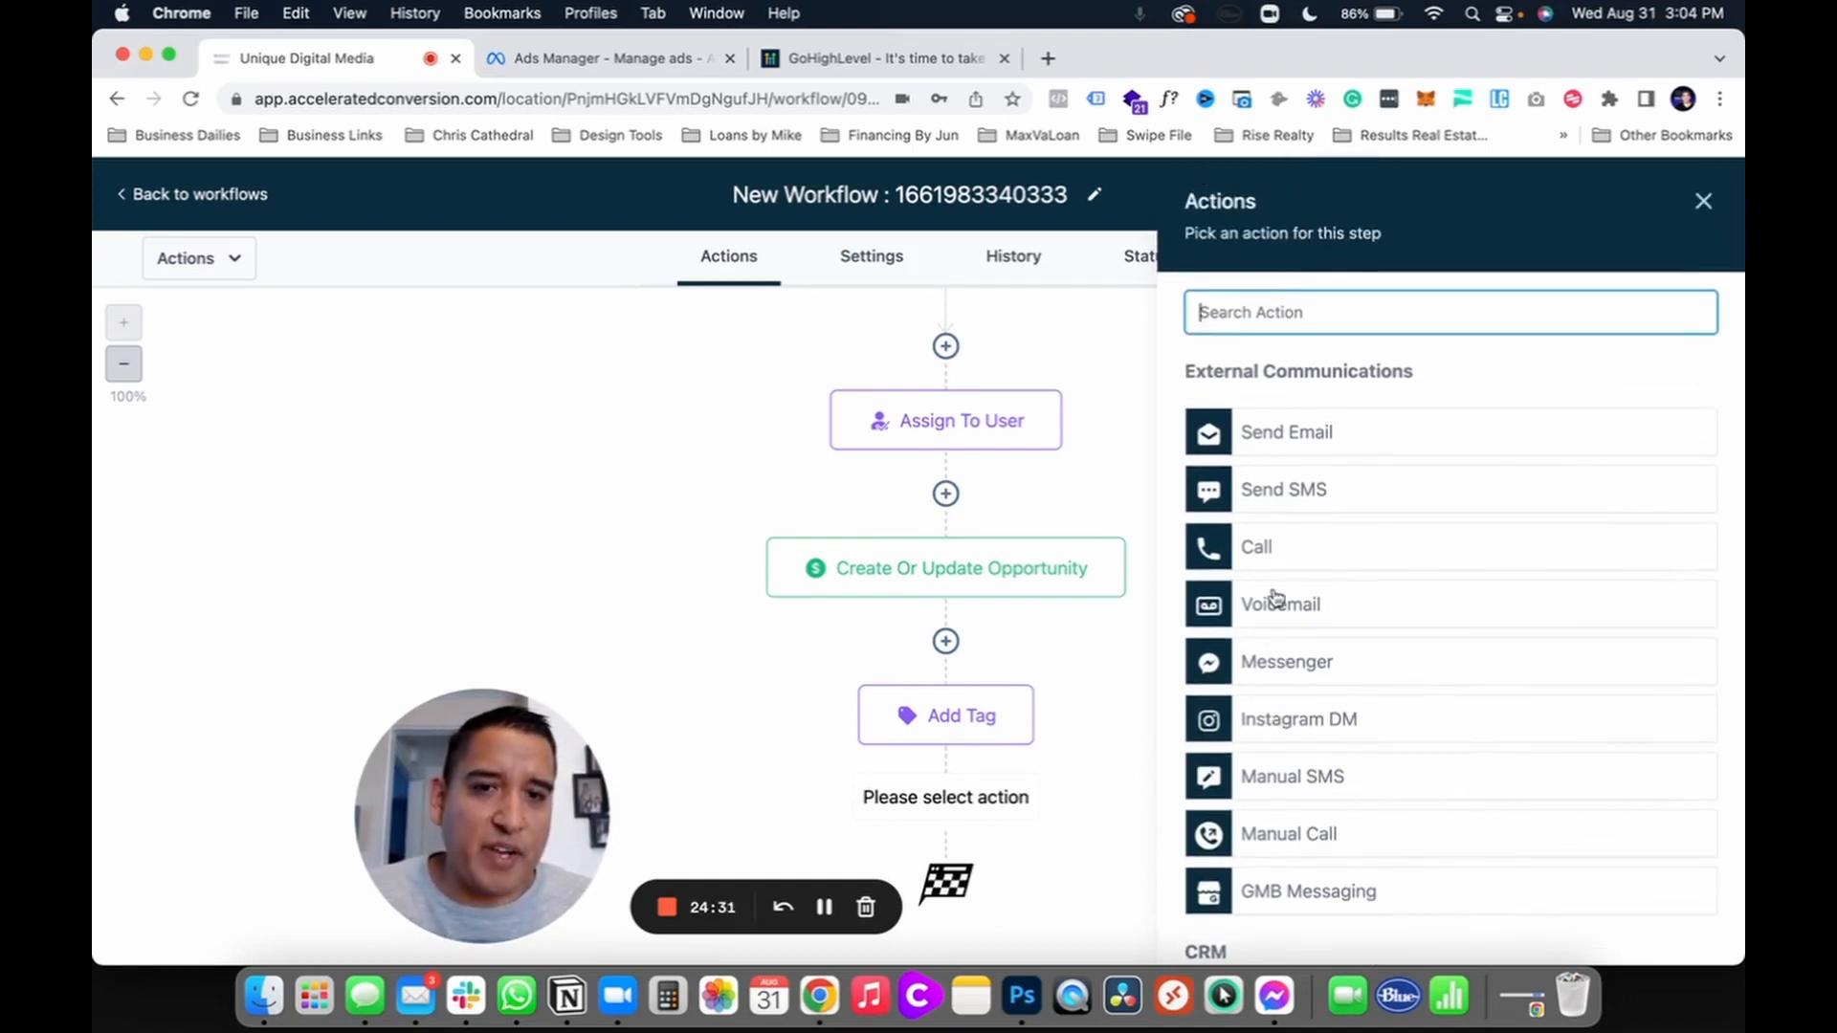
scroll(1275, 603, "down", 2)
scroll(1275, 597, "down", 6)
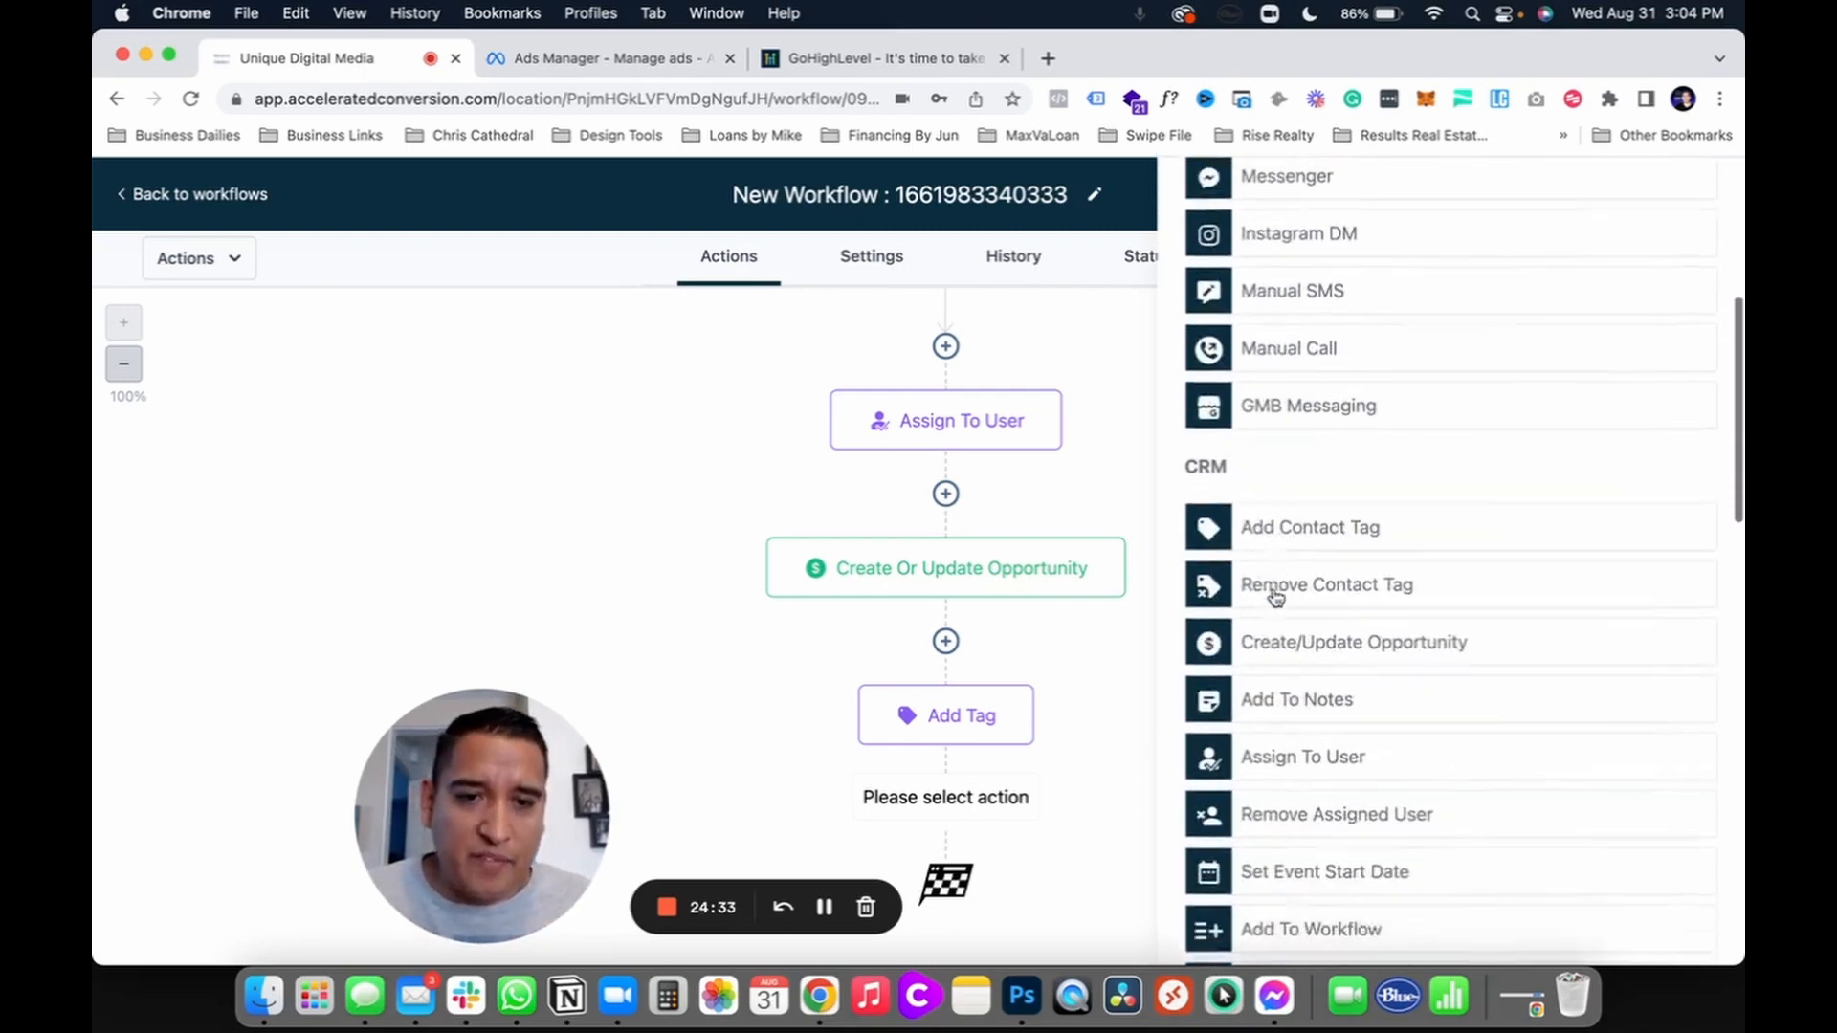
scroll(1282, 791, "down", 2)
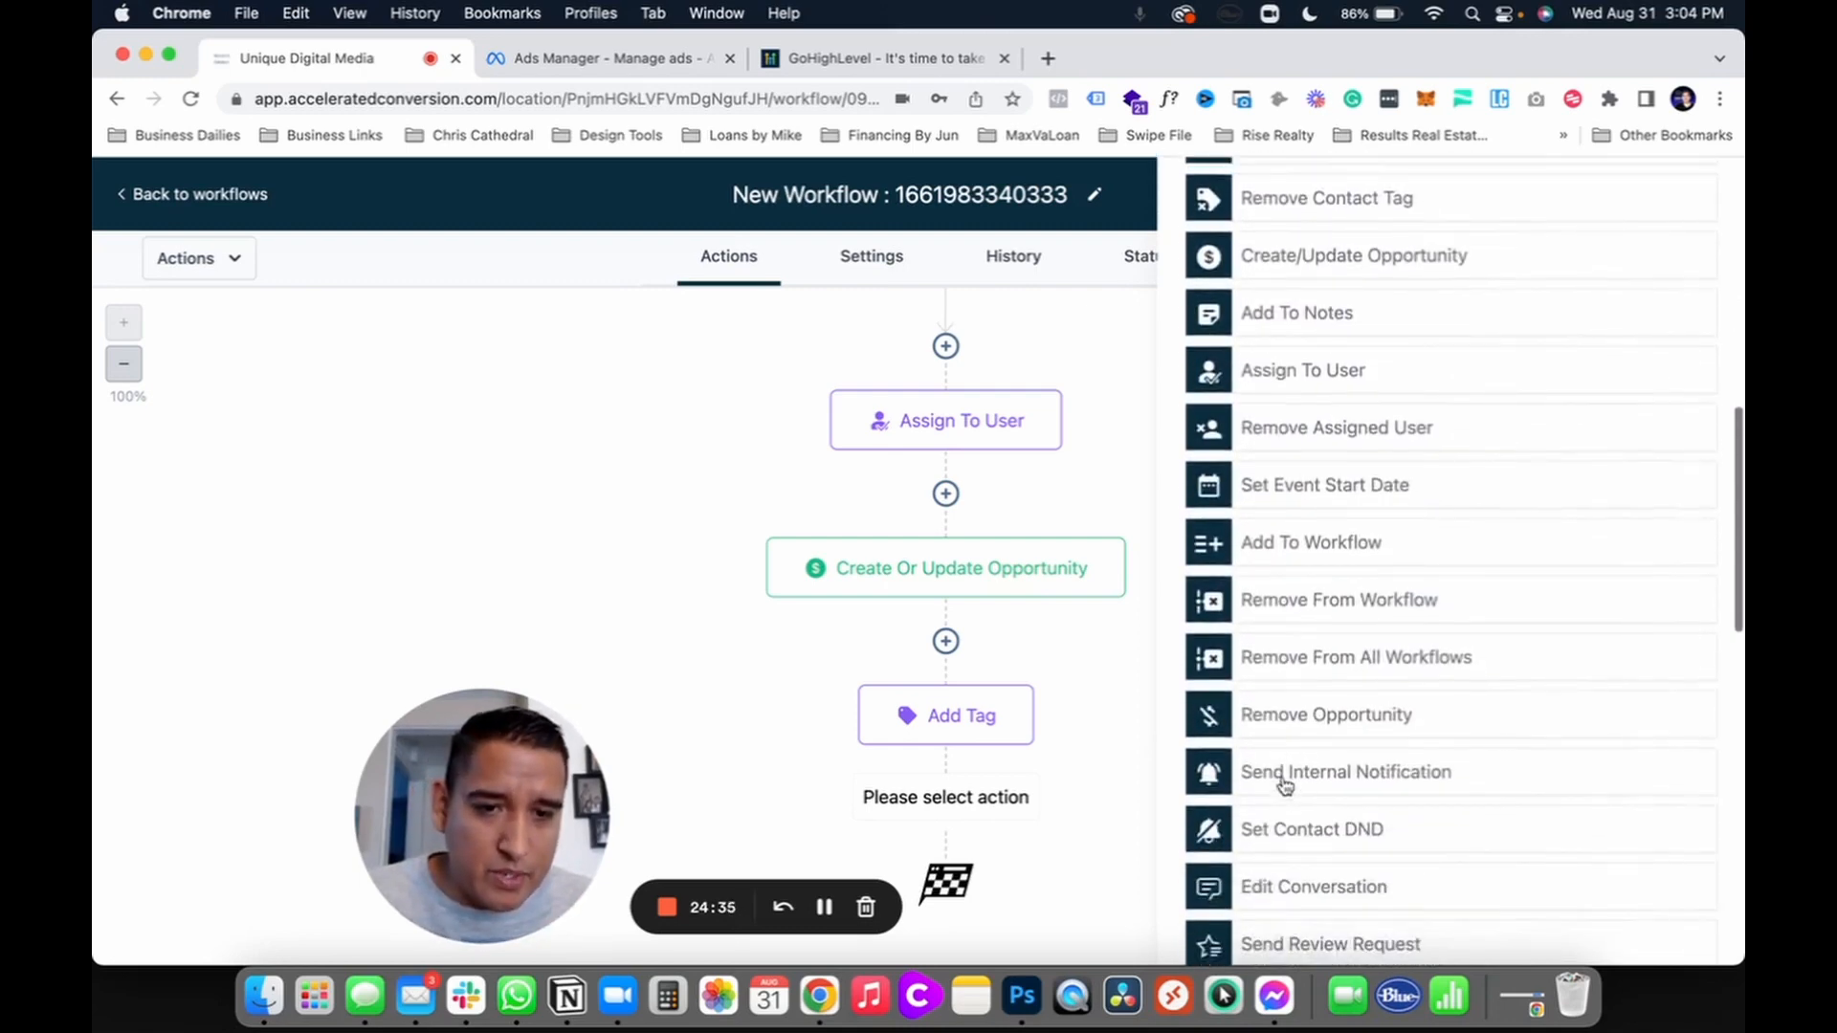
left_click(1284, 780)
left_click(1220, 457)
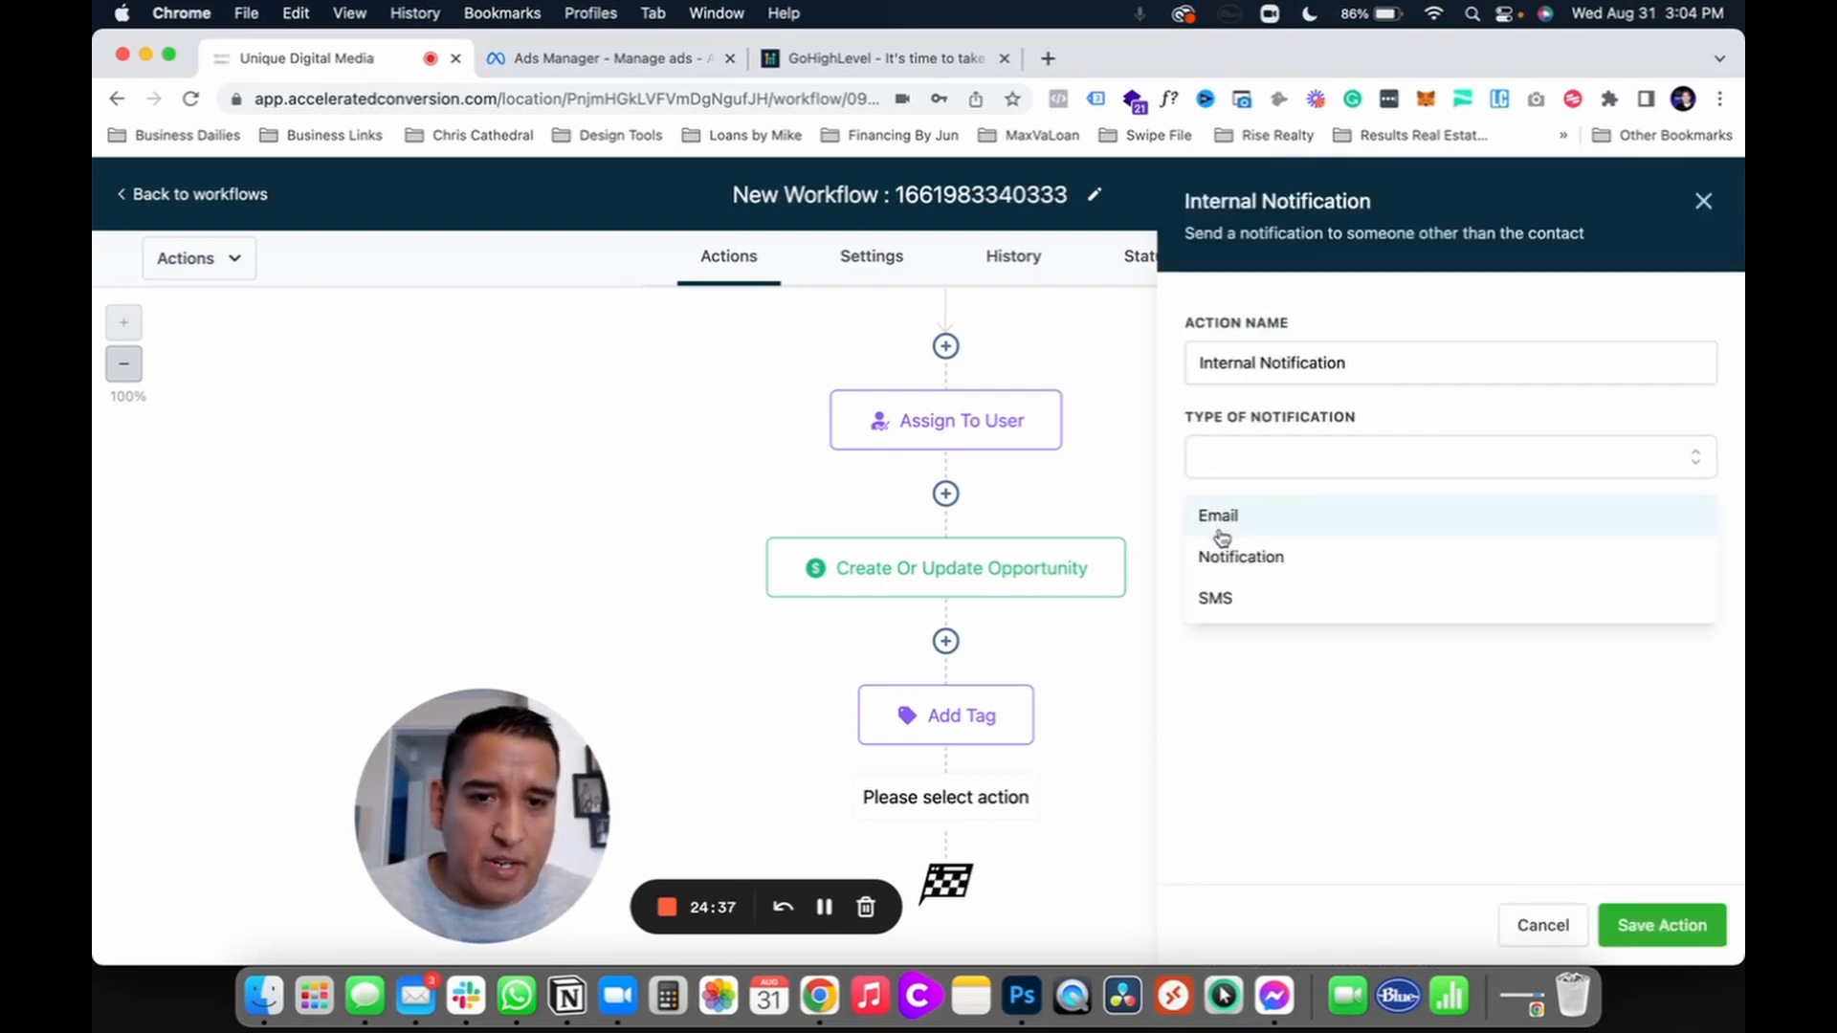
left_click(1217, 601)
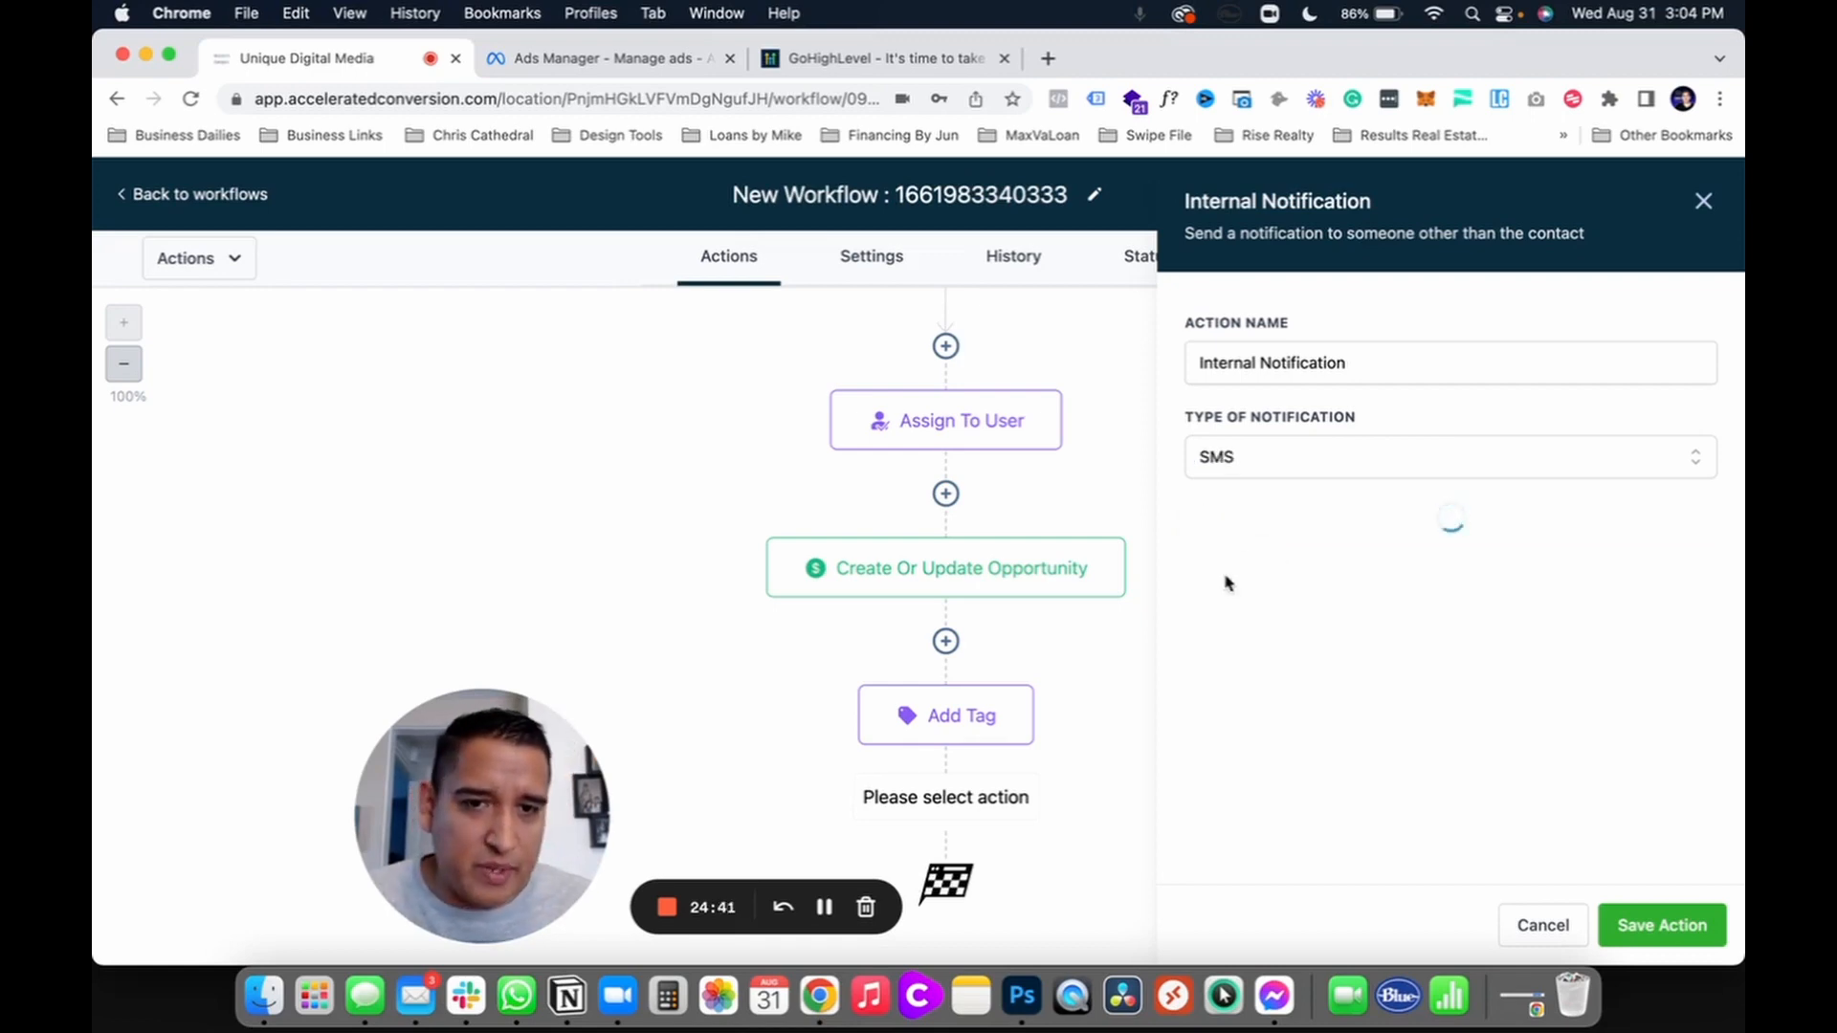
left_click(1319, 567)
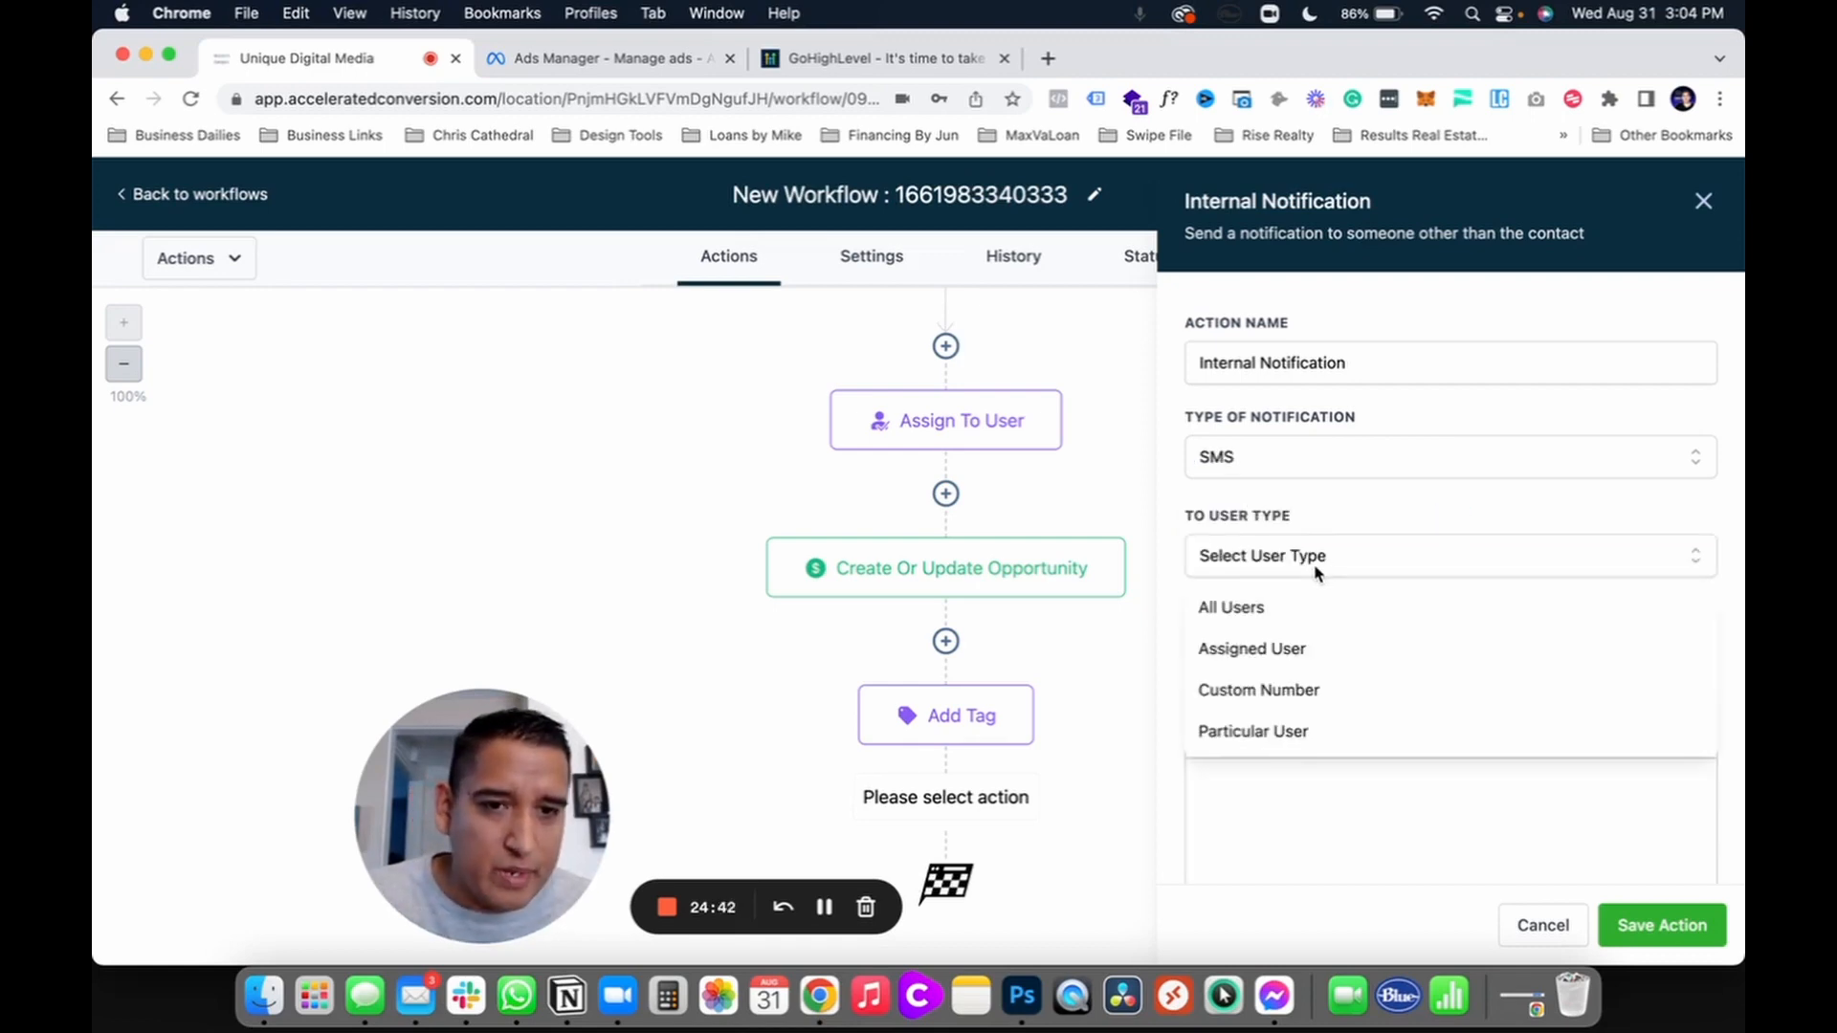
left_click(1228, 650)
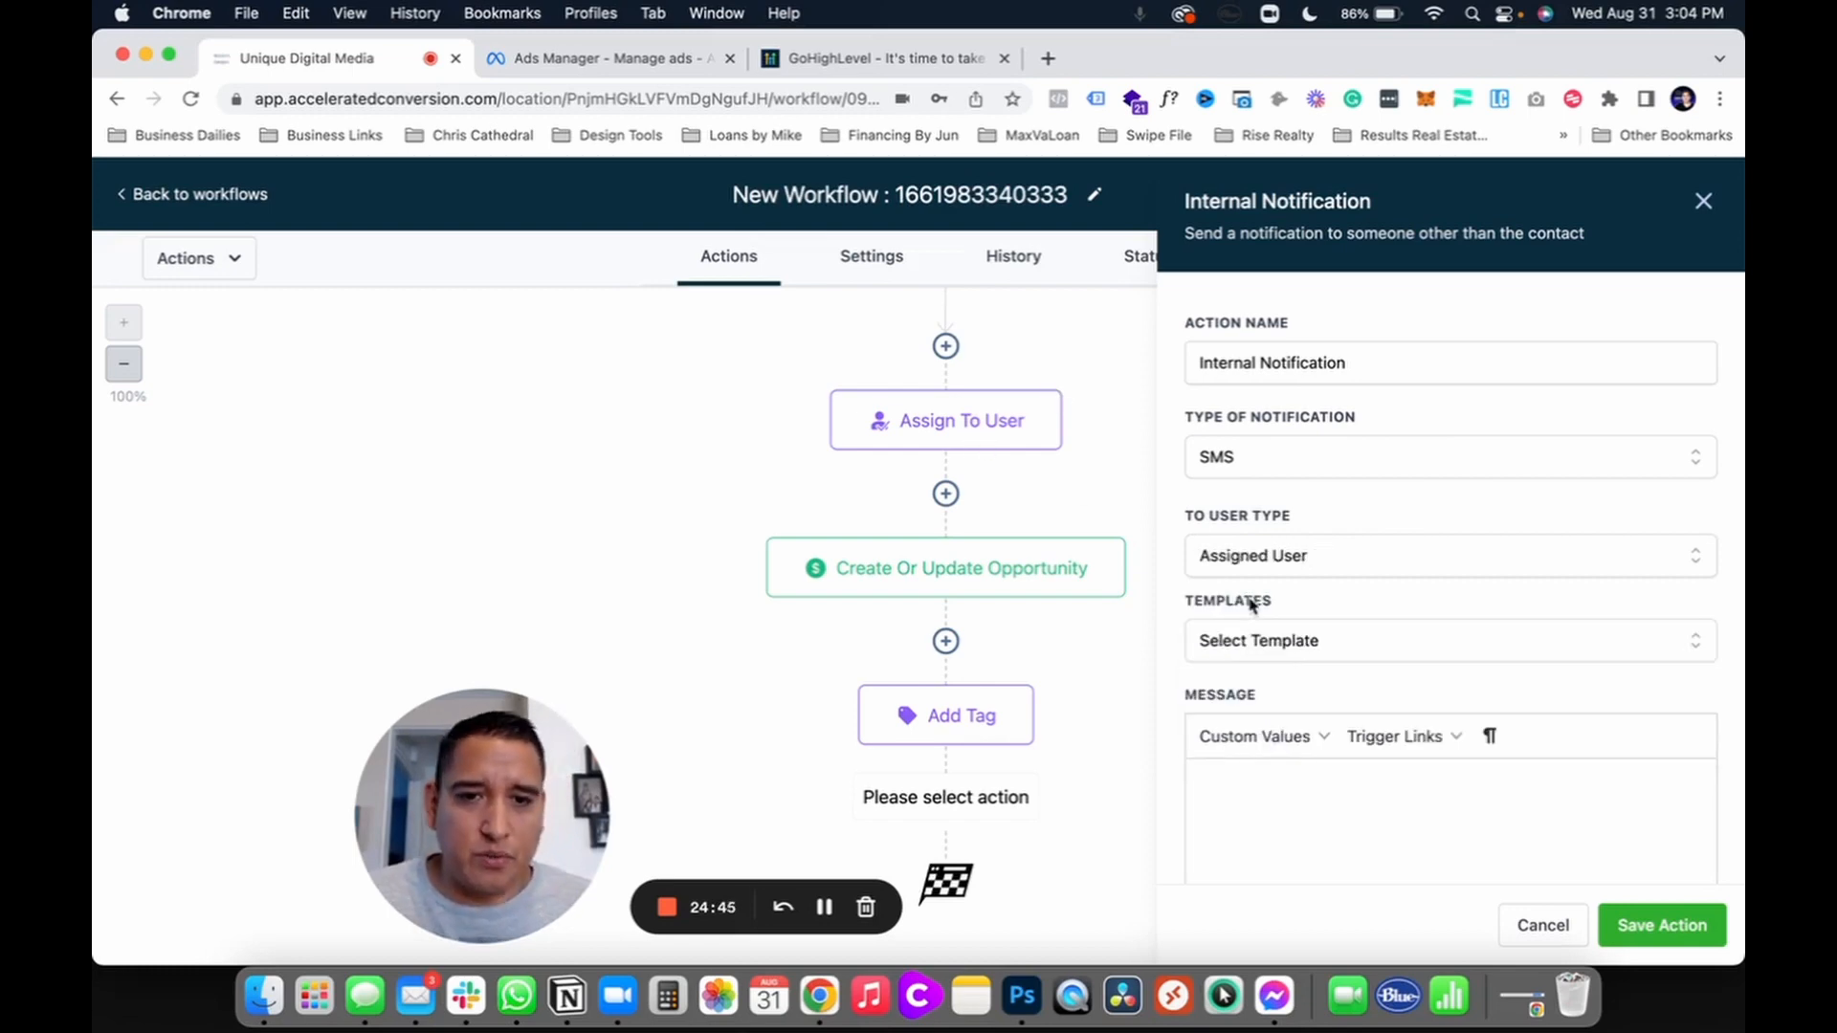
Step: Write the message 'New' plus the contact's Full Name, then close the panel discarding it
left_click(1282, 781)
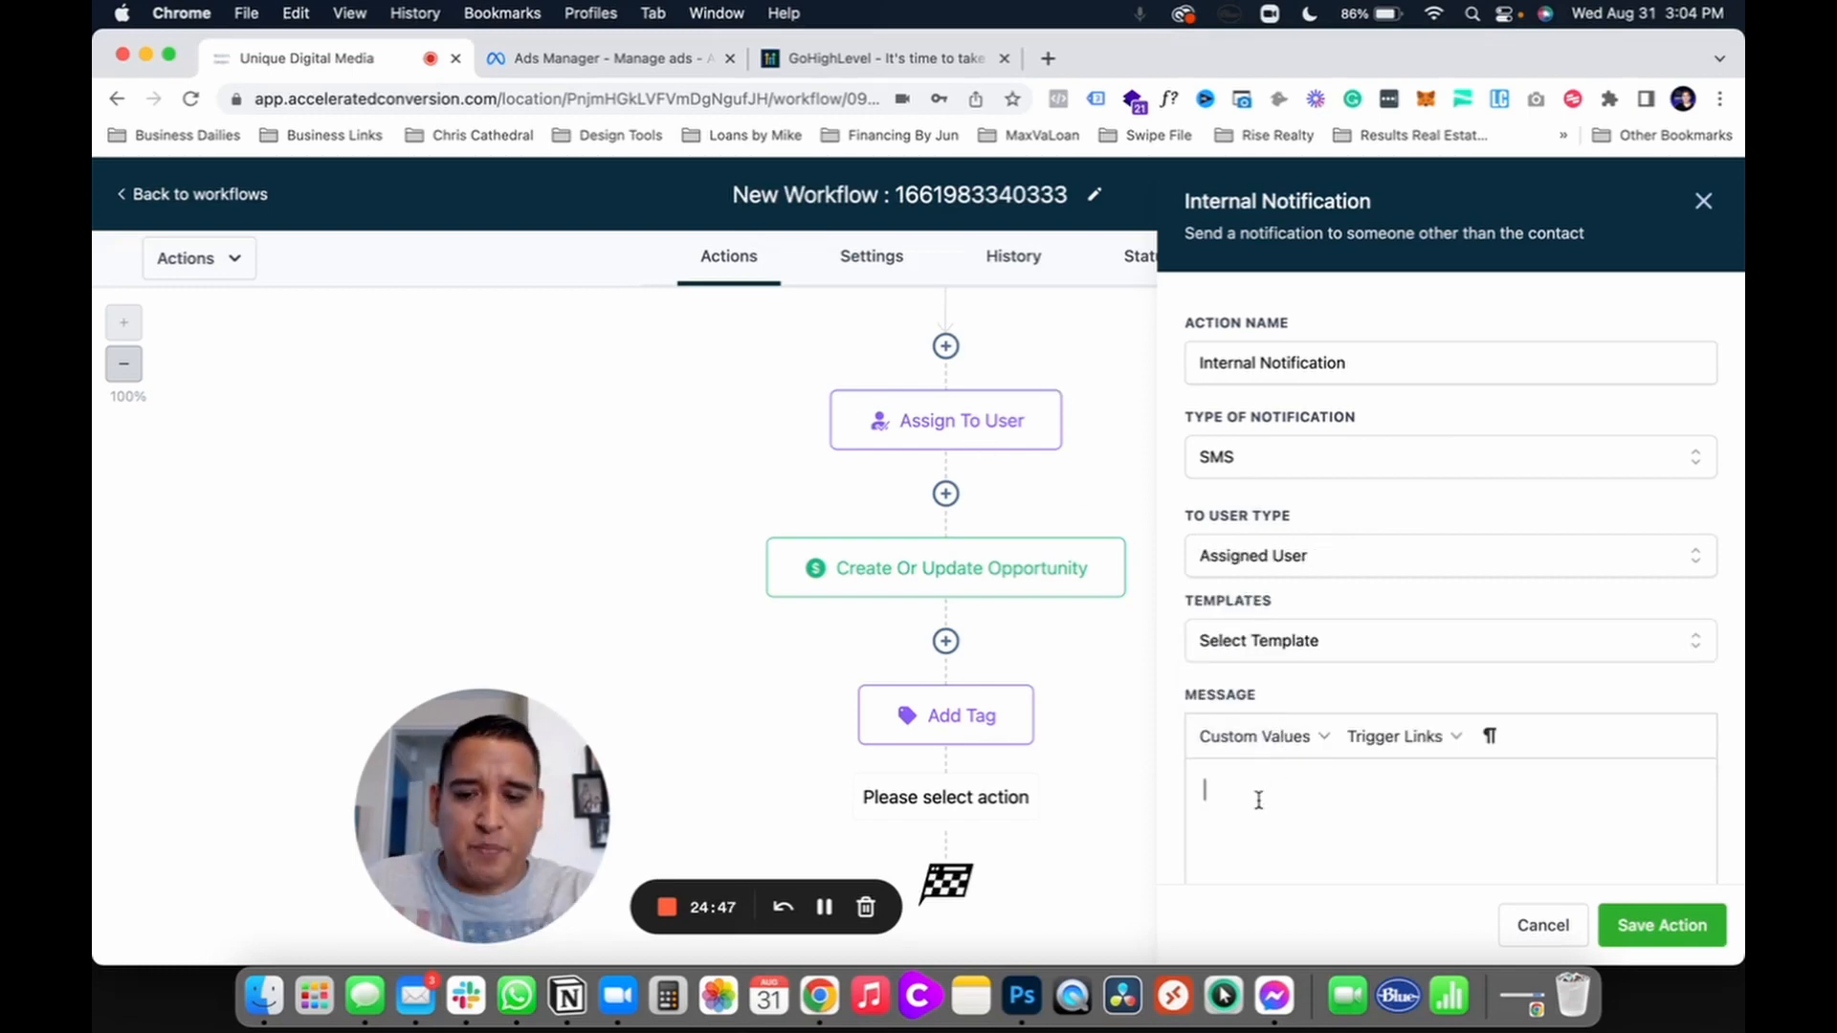
type("New lead")
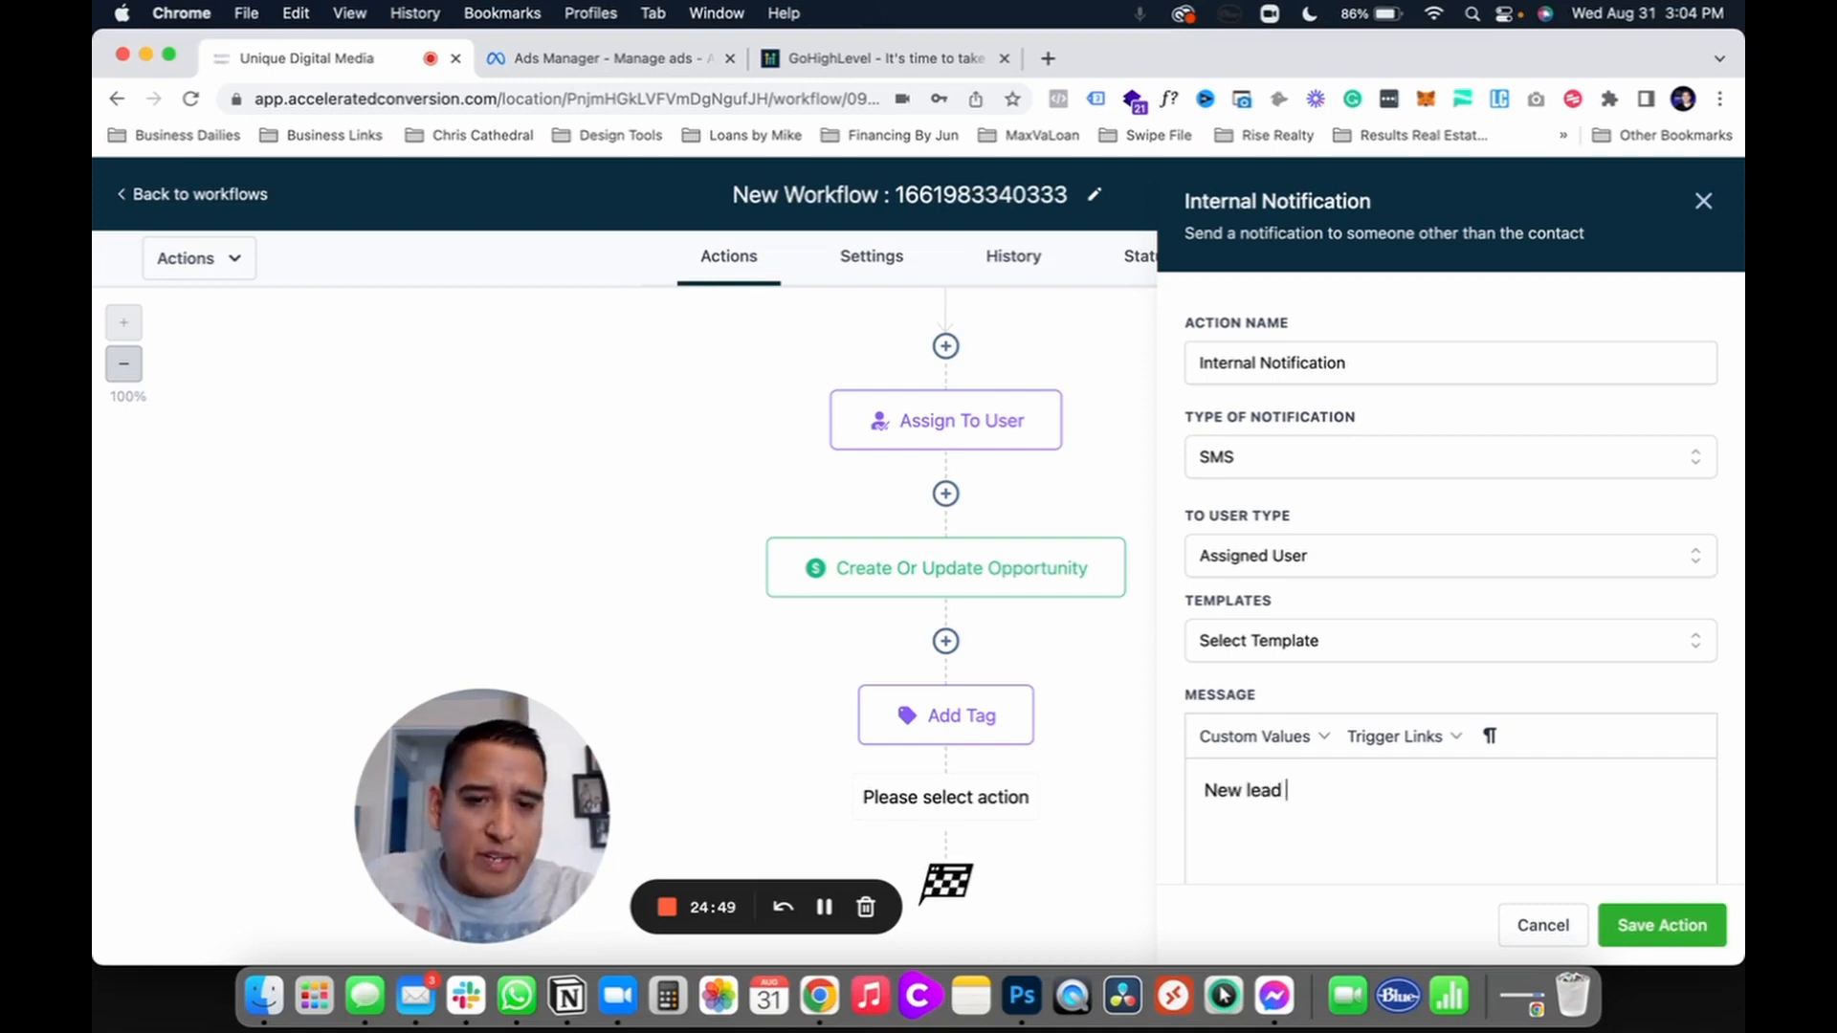
left_click(1272, 748)
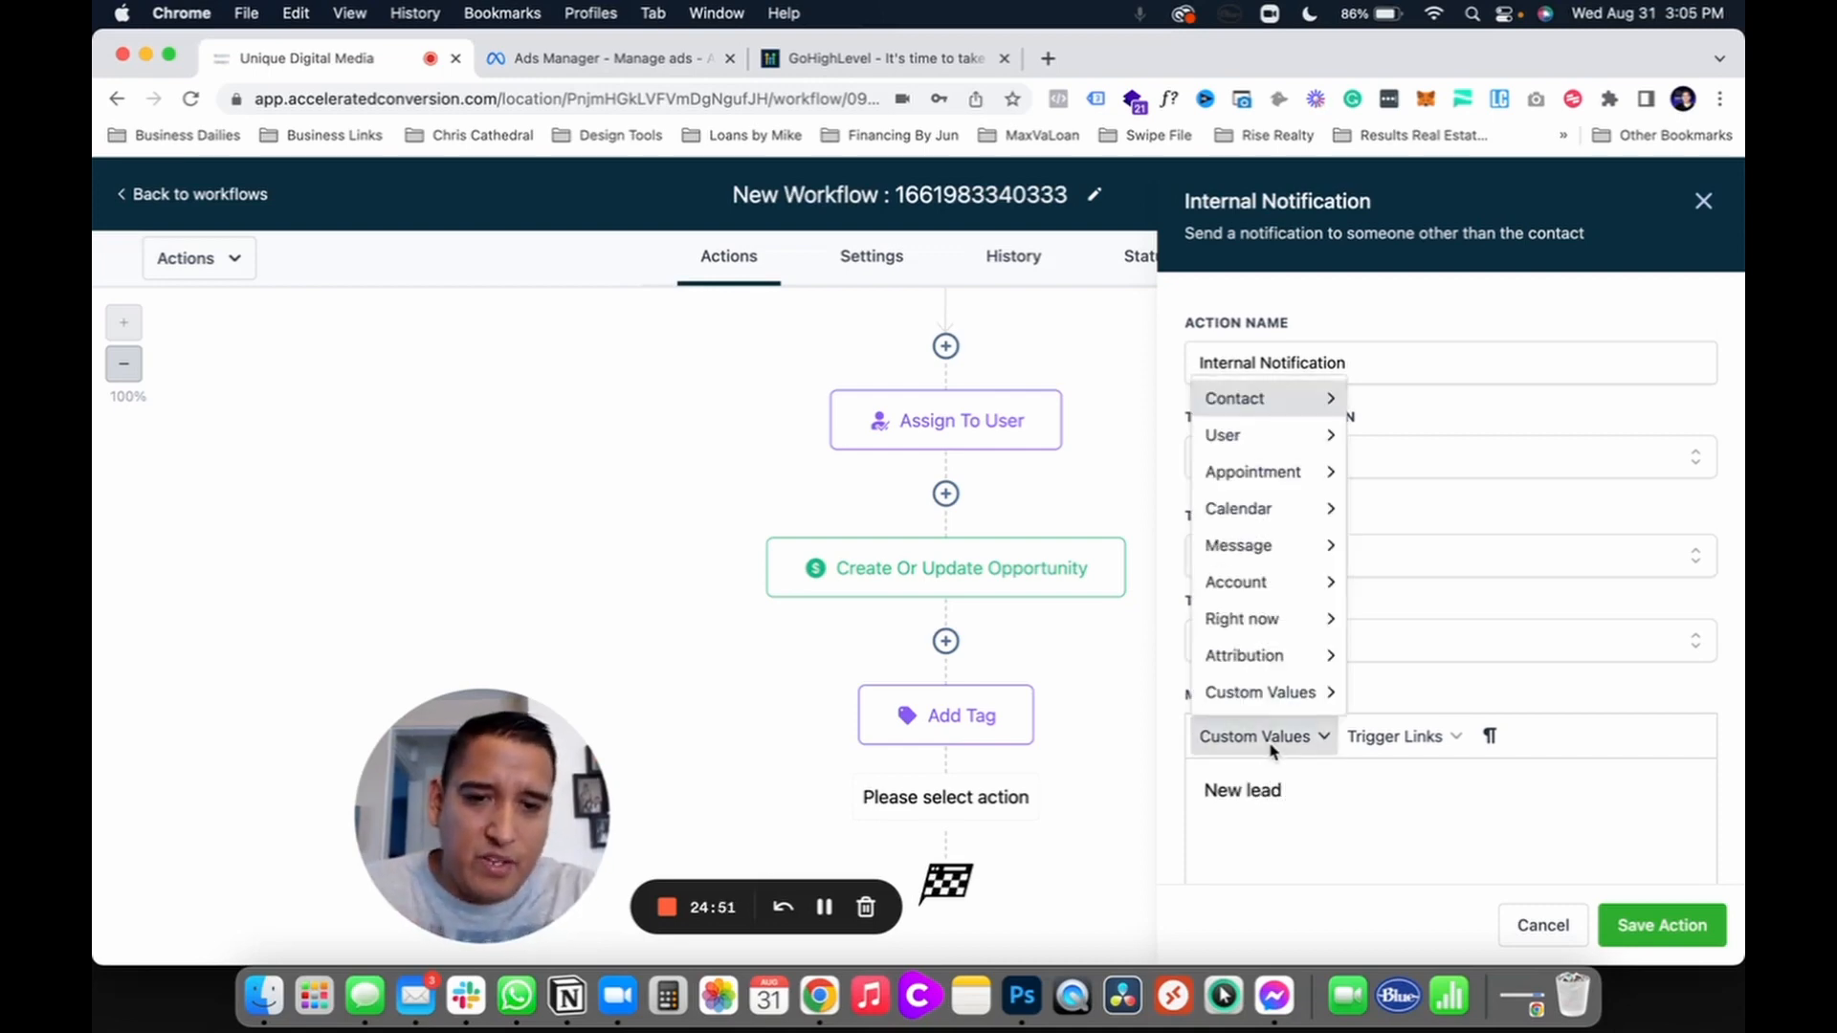
mouse_move(1297, 407)
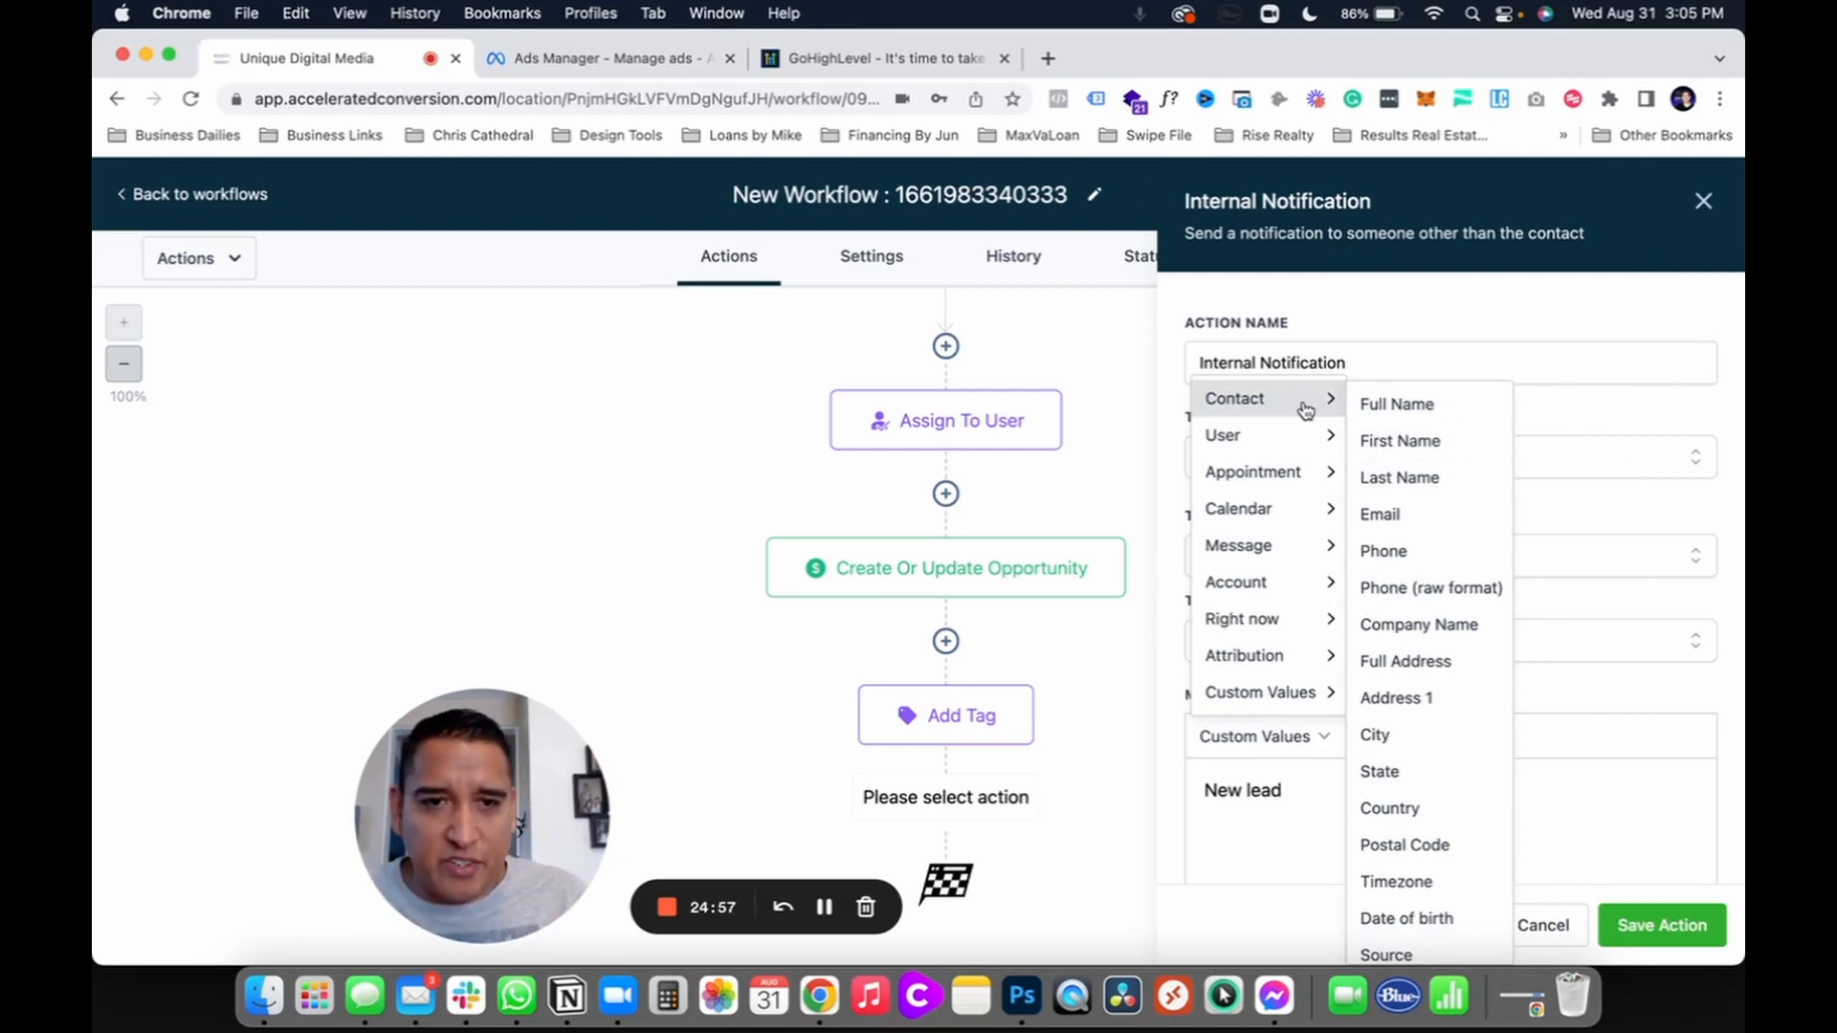
mouse_move(1282, 452)
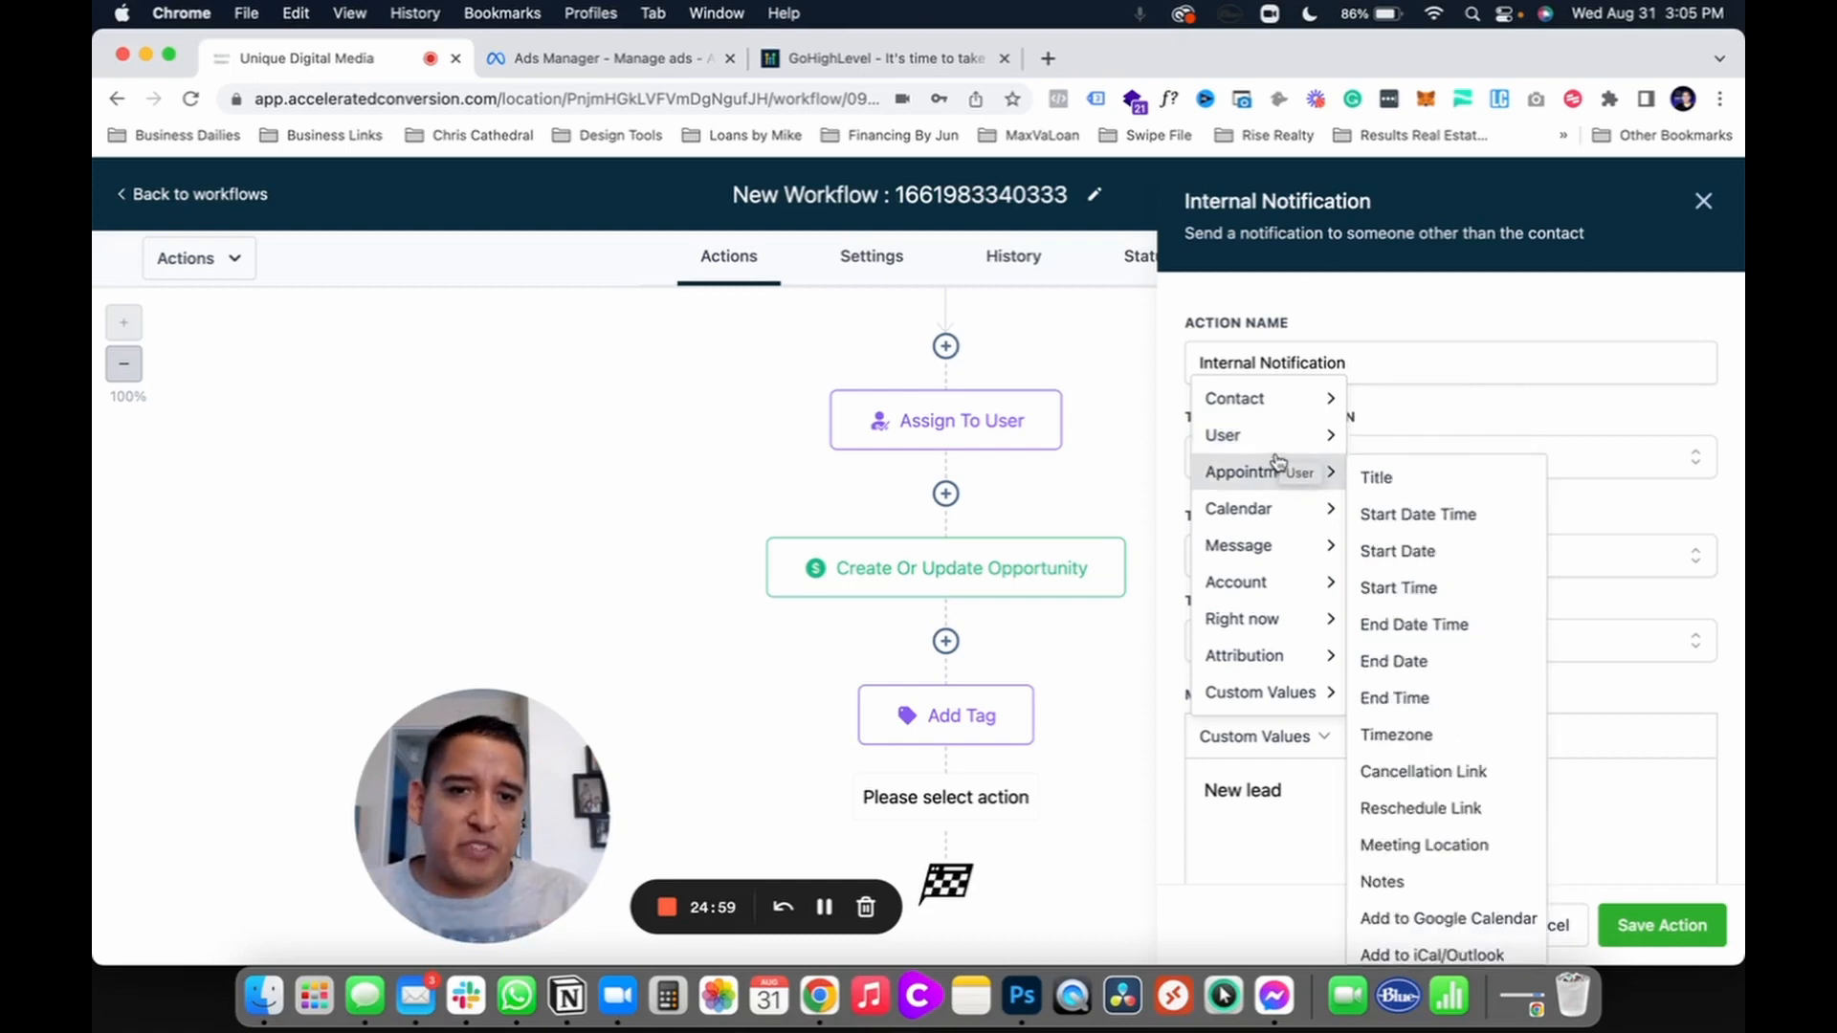
mouse_move(1293, 517)
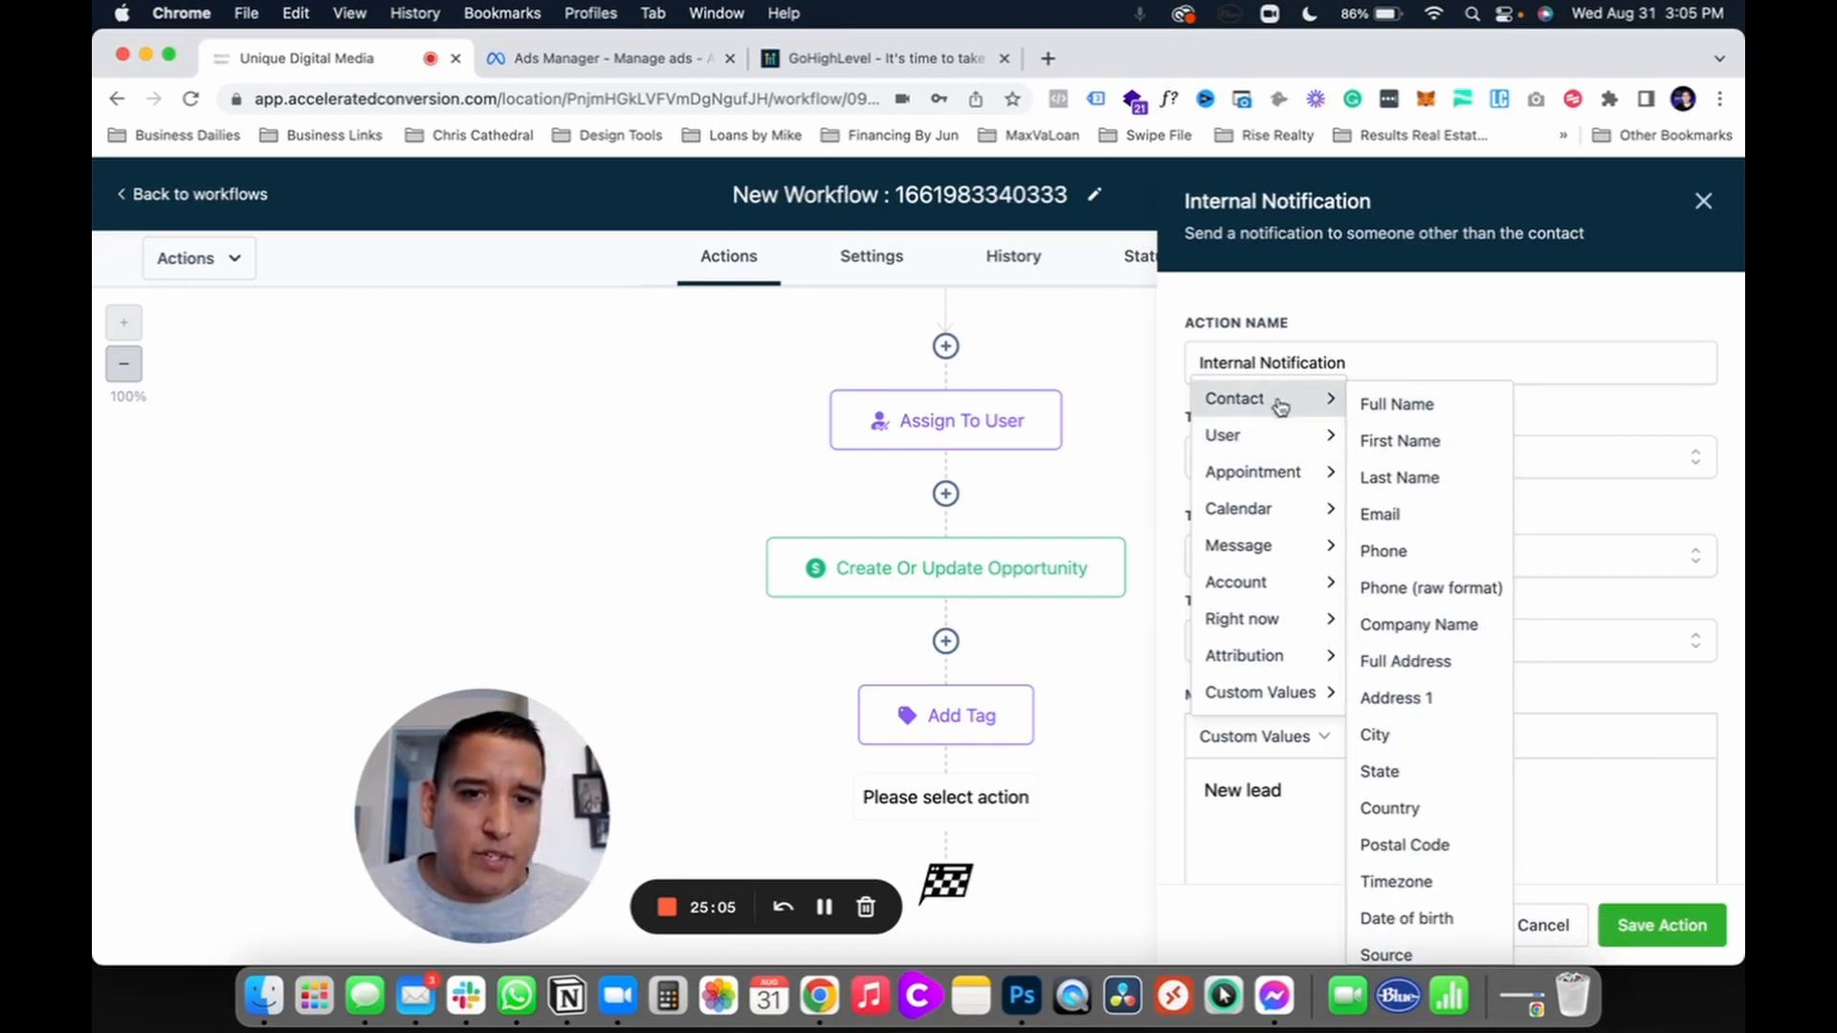
left_click(1389, 404)
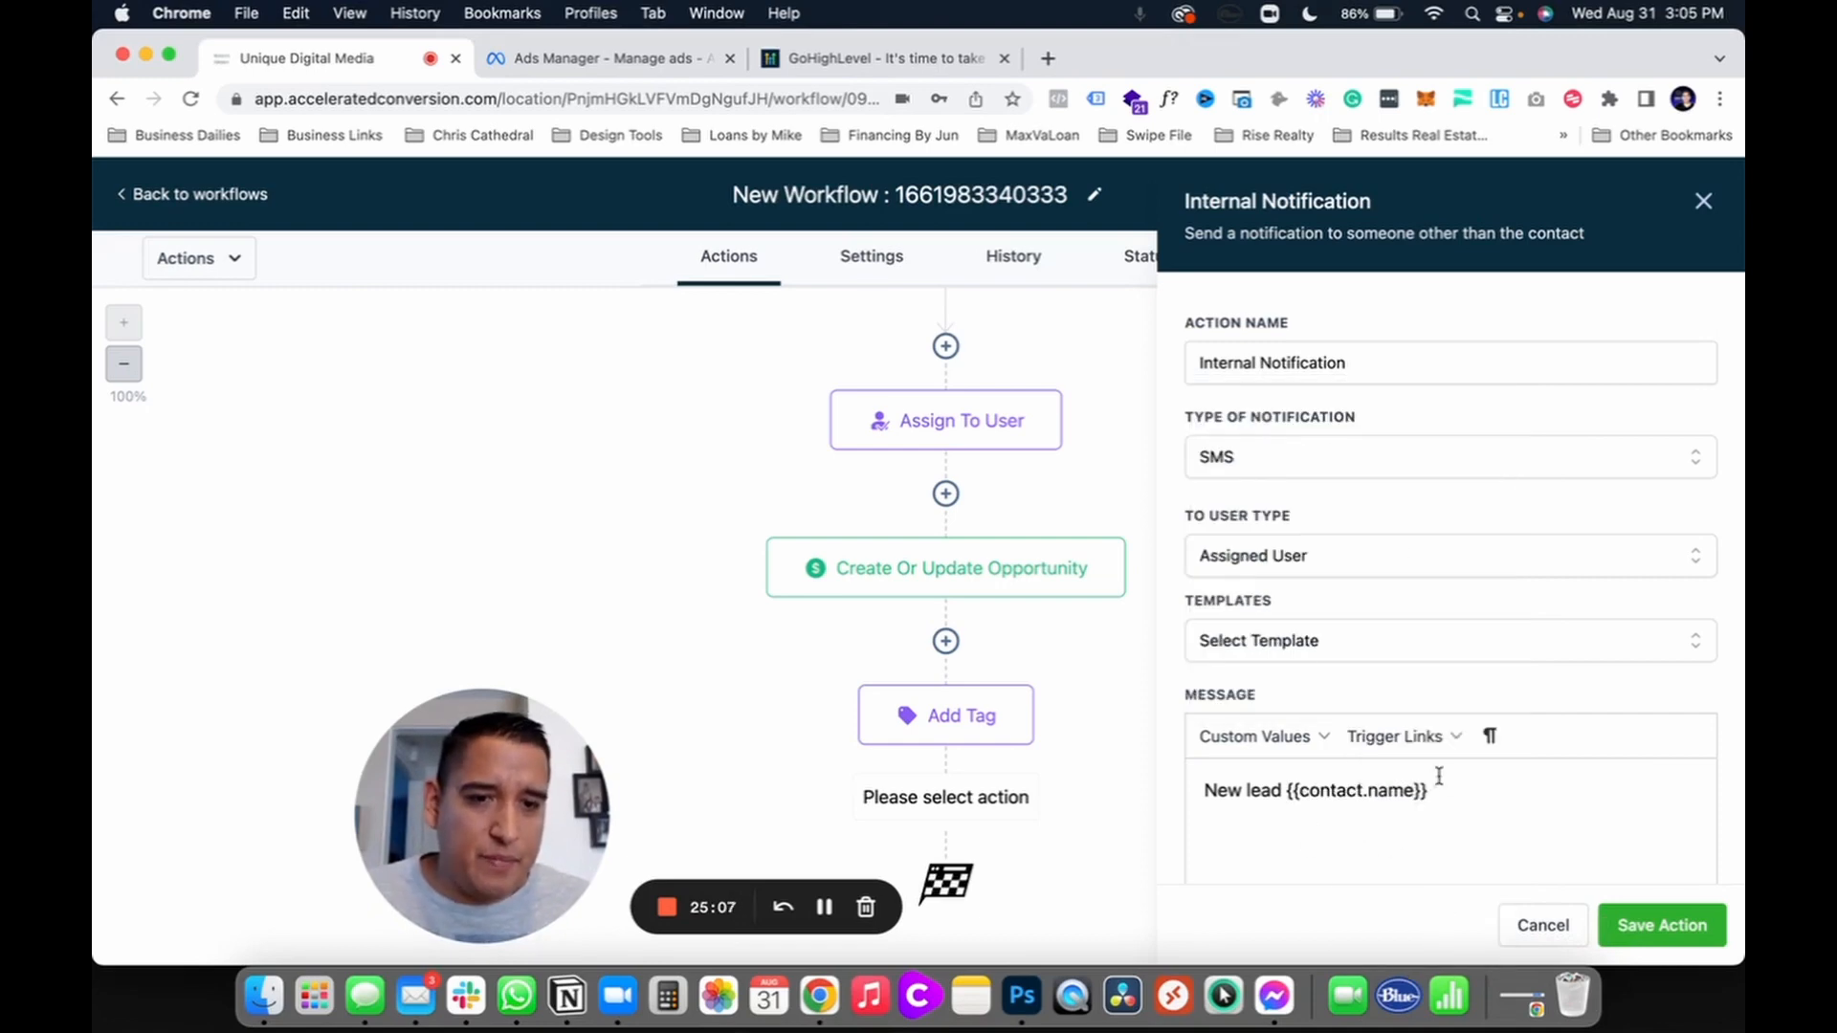
key("Return")
left_click(1537, 924)
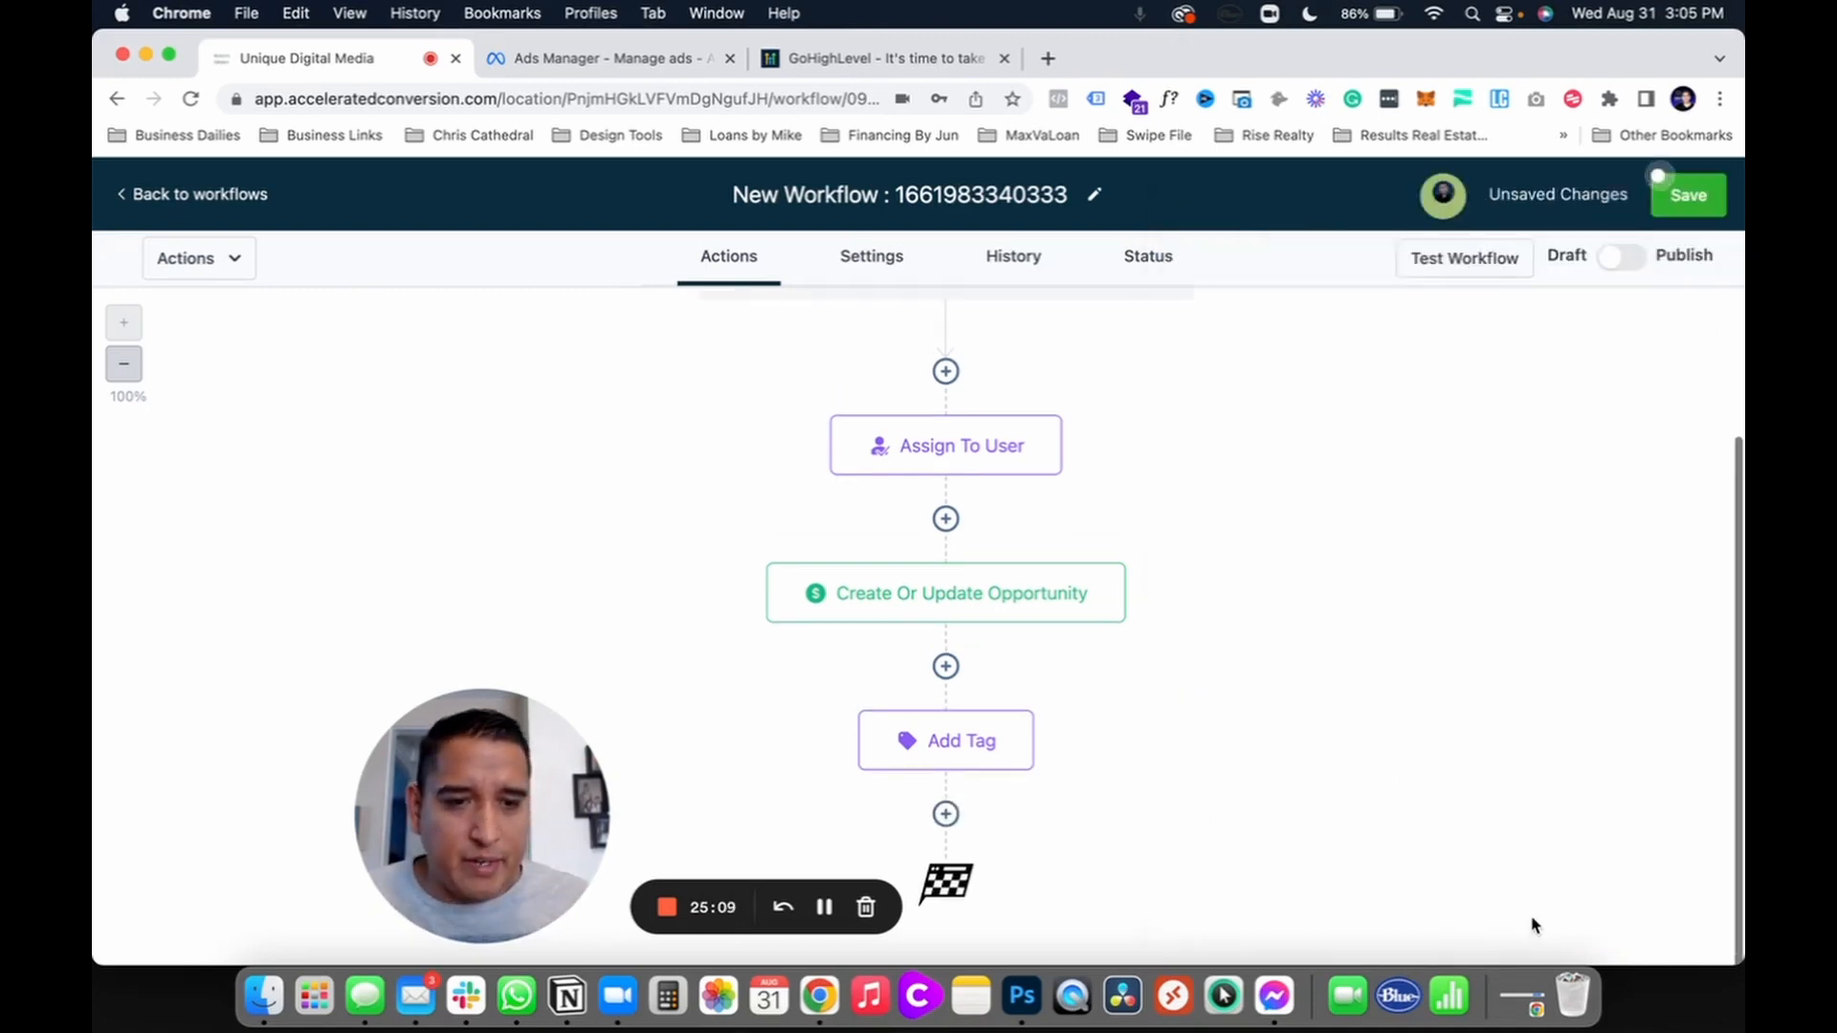
Step: Add an SMS Internal Notification step after Add Tag with the message test
left_click(946, 813)
scroll(1315, 603, "down", 10)
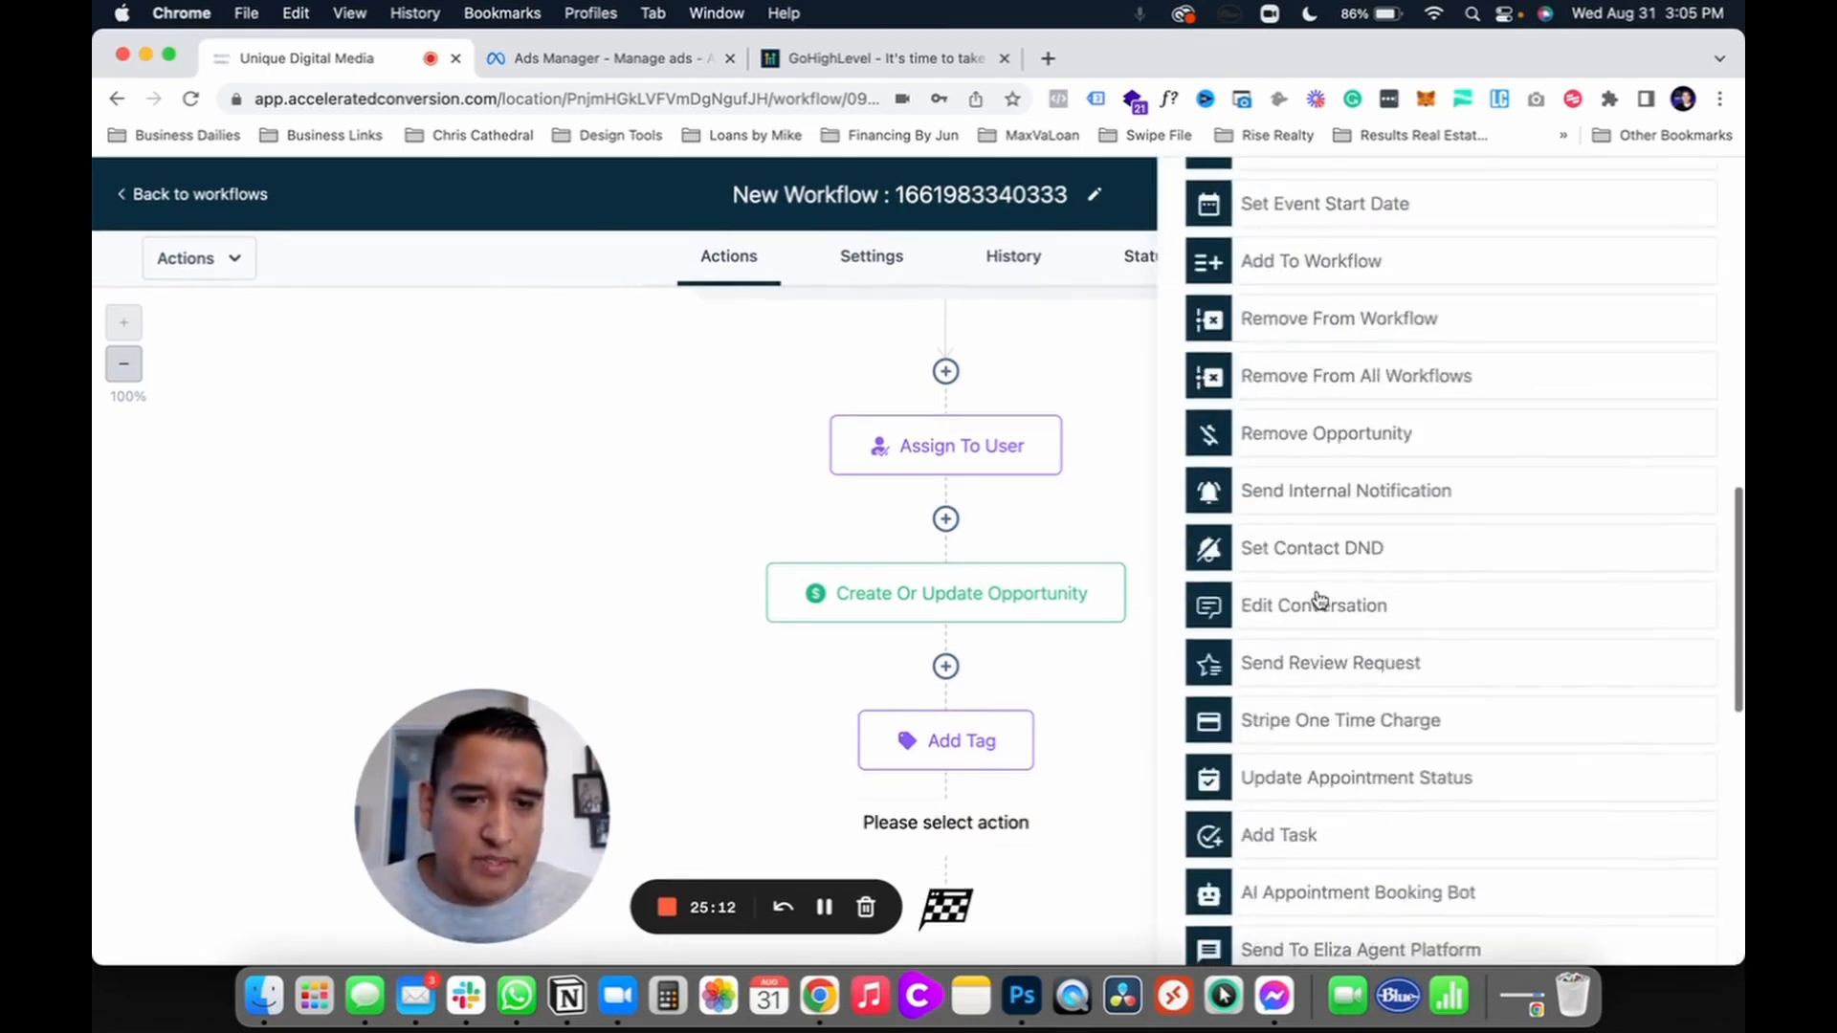
left_click(1306, 491)
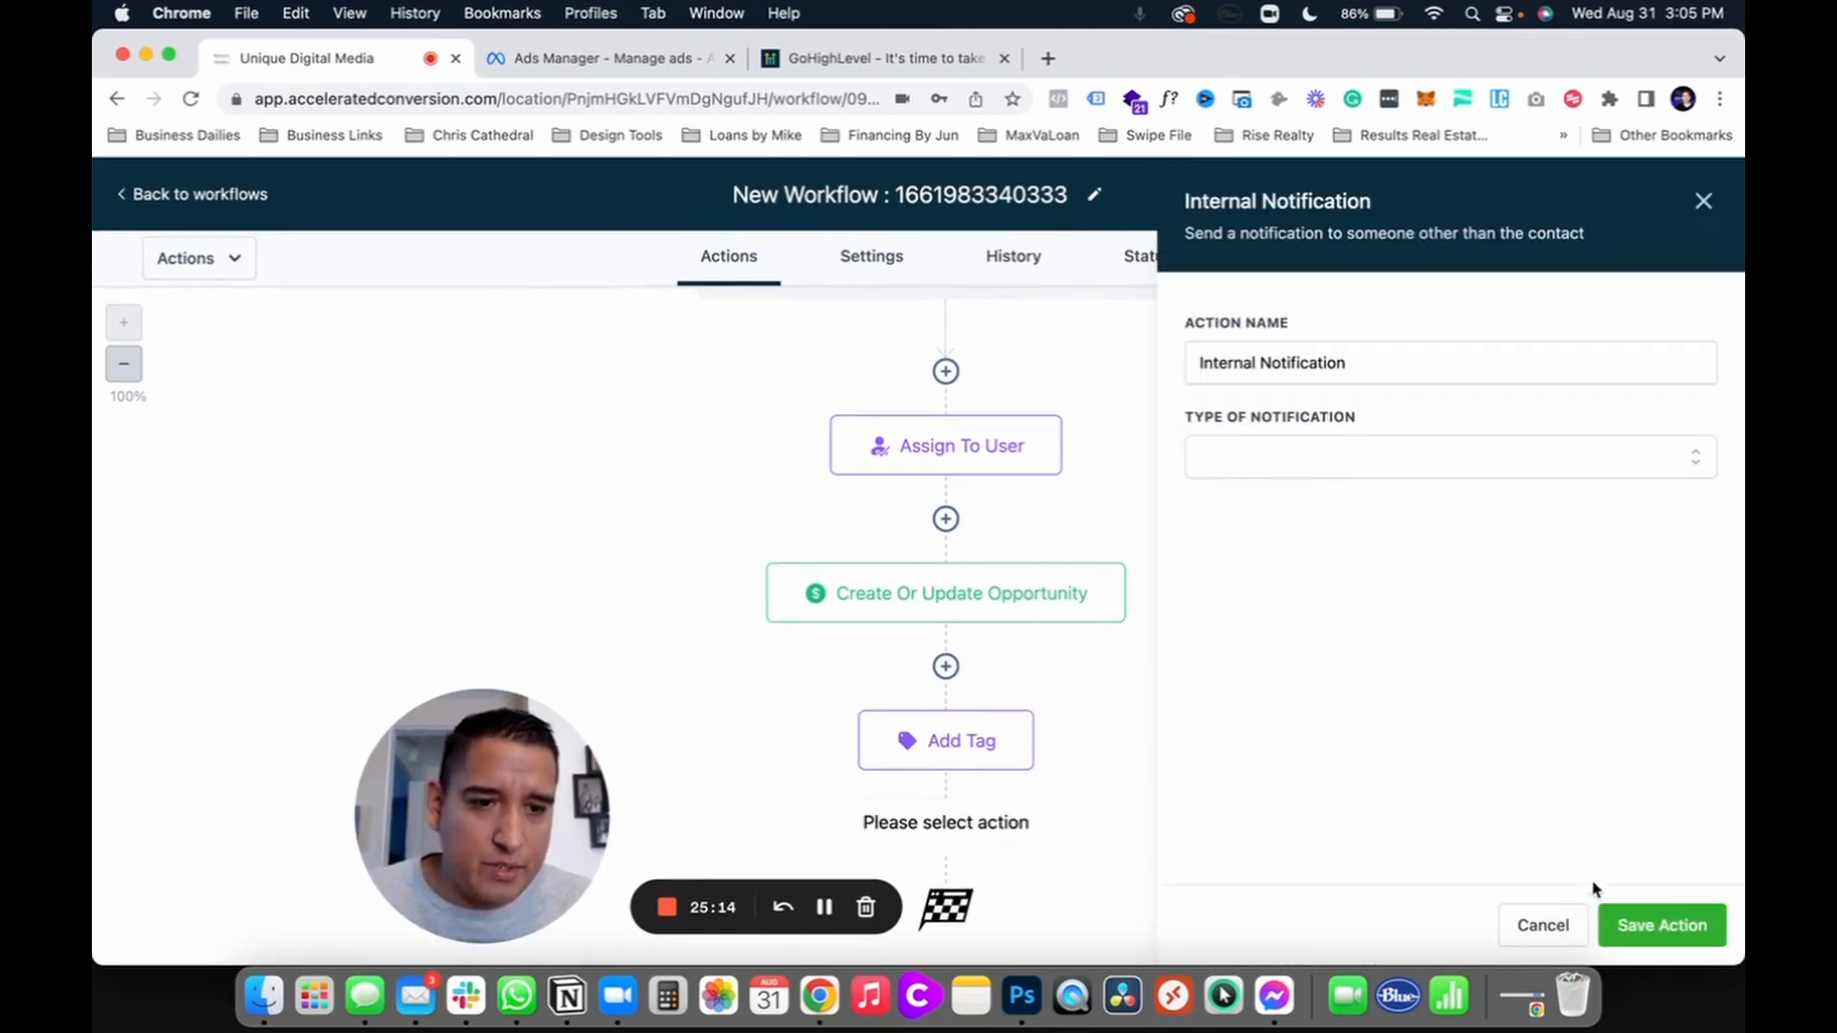
left_click(1318, 458)
left_click(1232, 513)
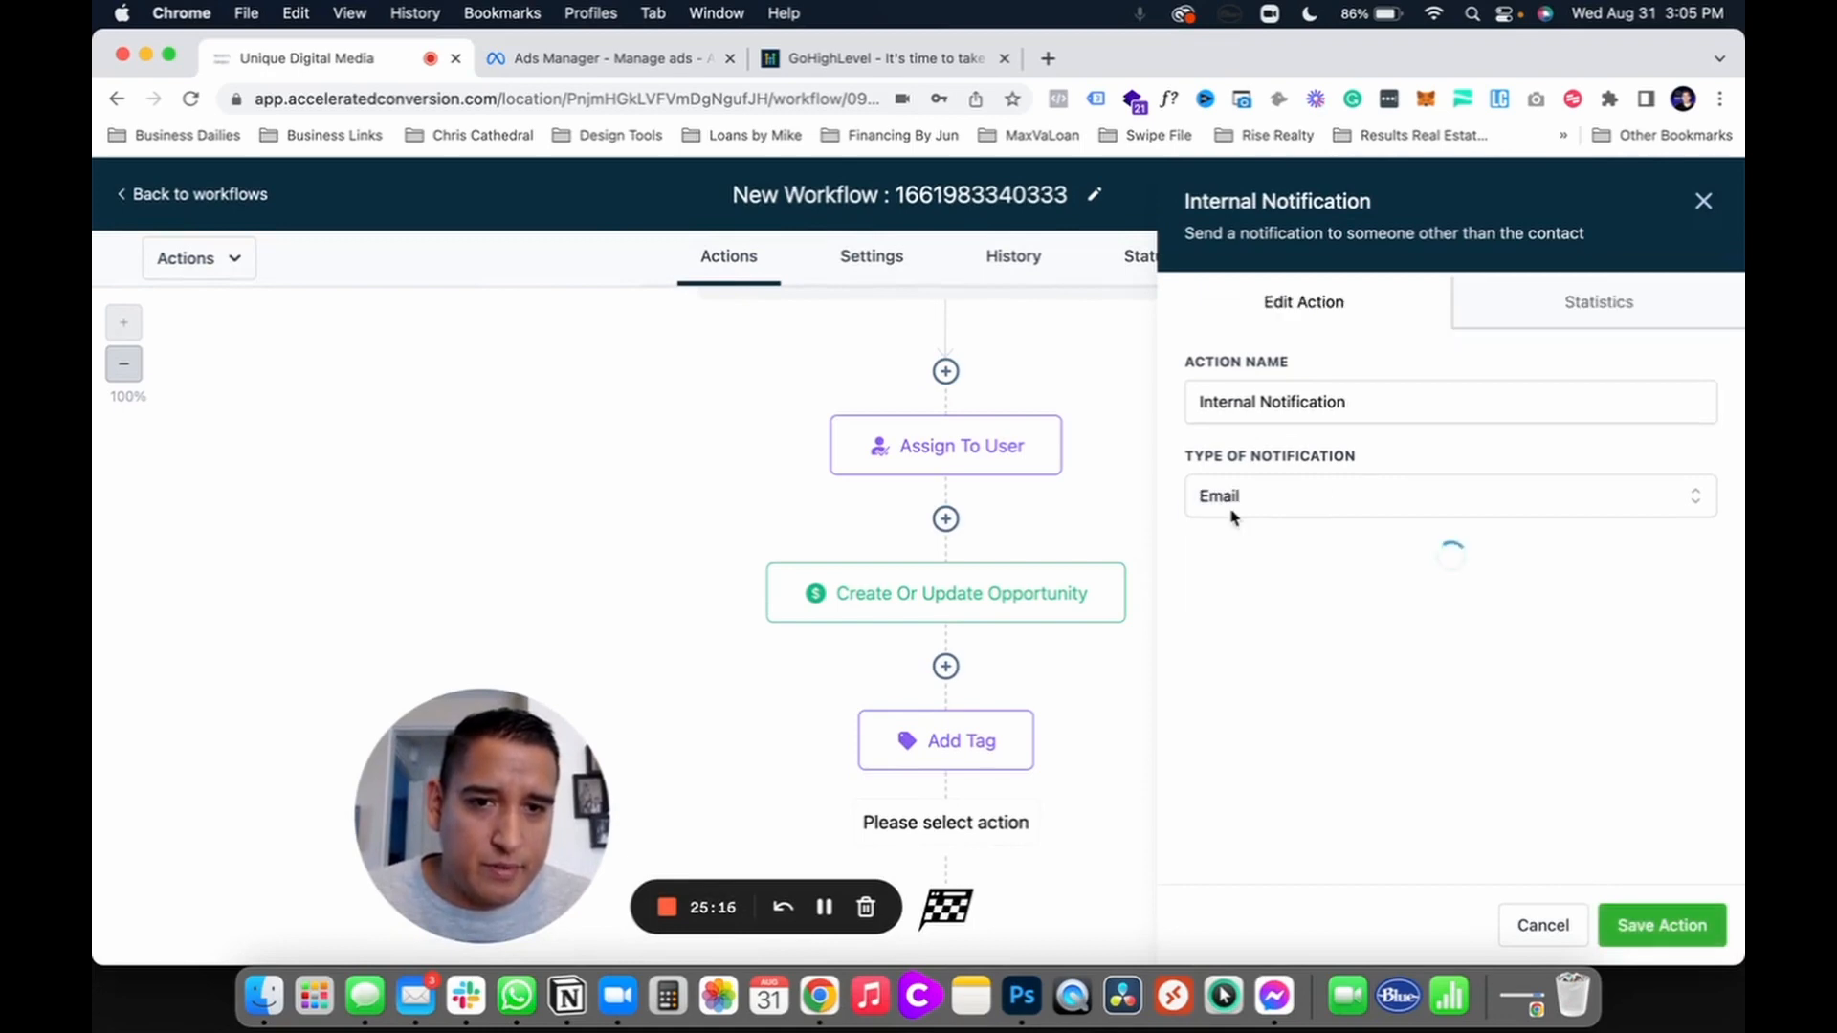
left_click(1636, 922)
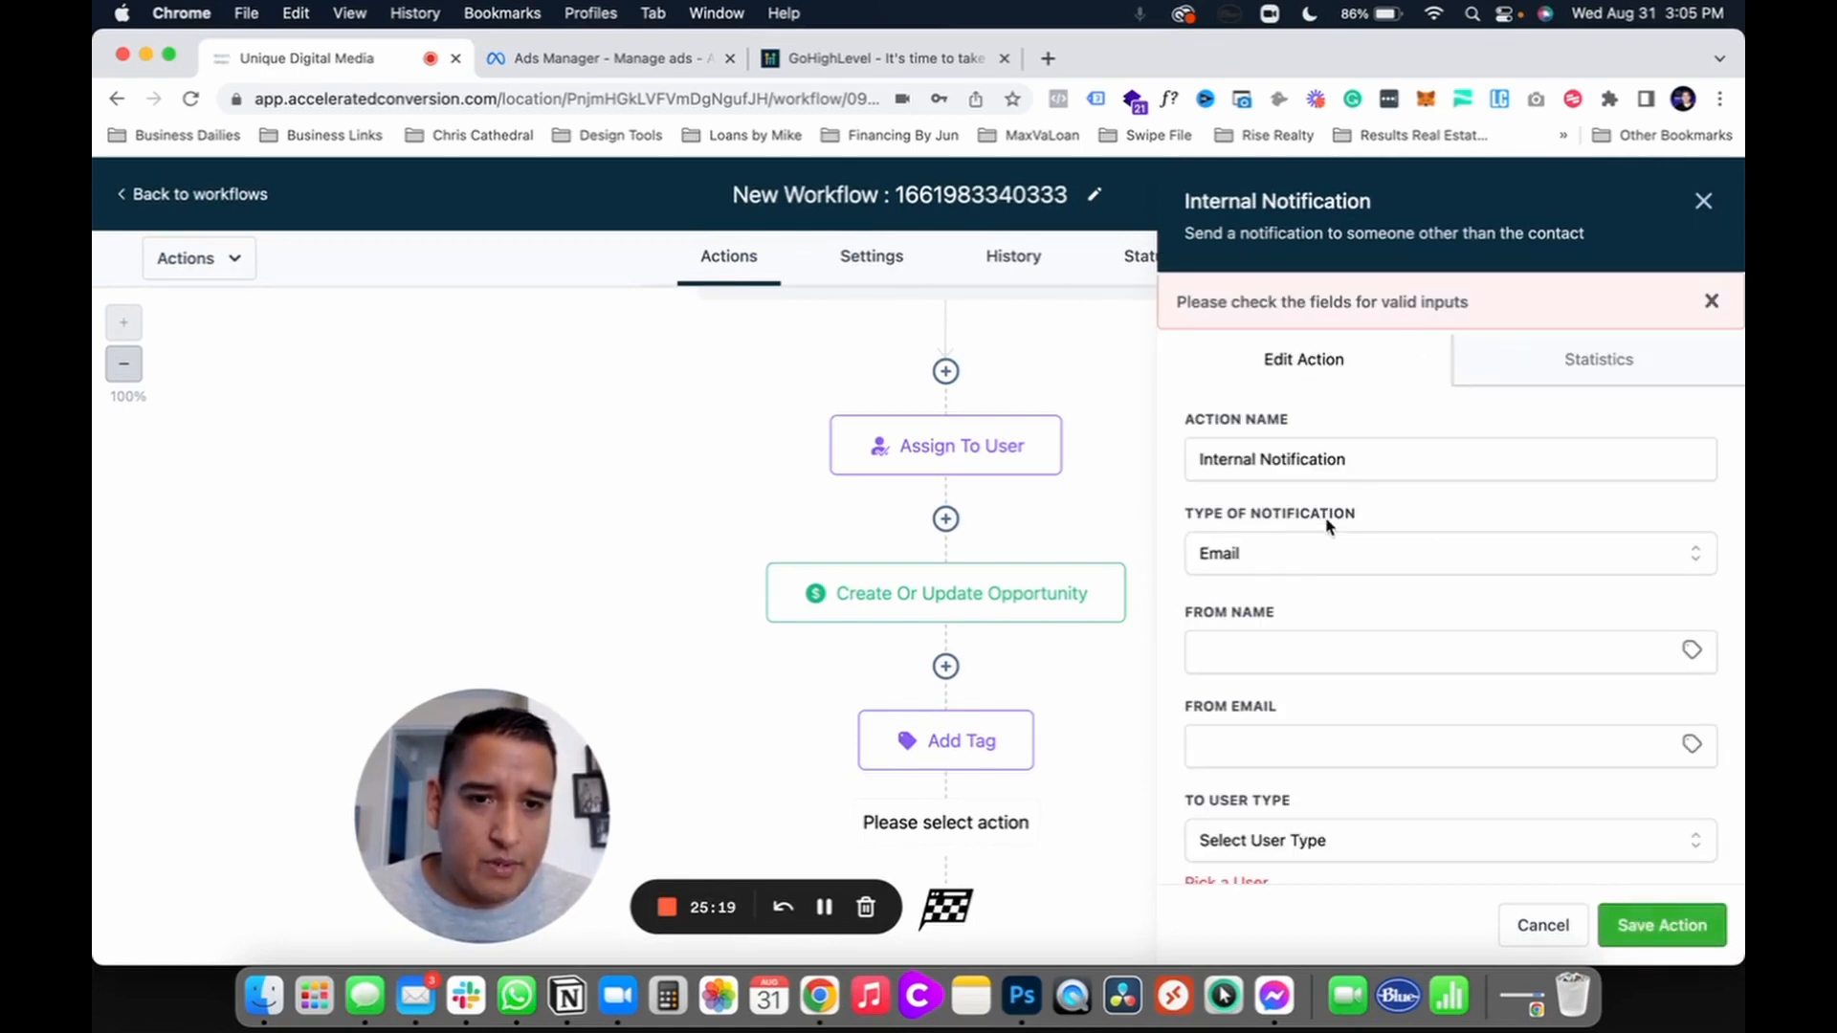
scroll(1285, 739, "down", 3)
left_click(1279, 802)
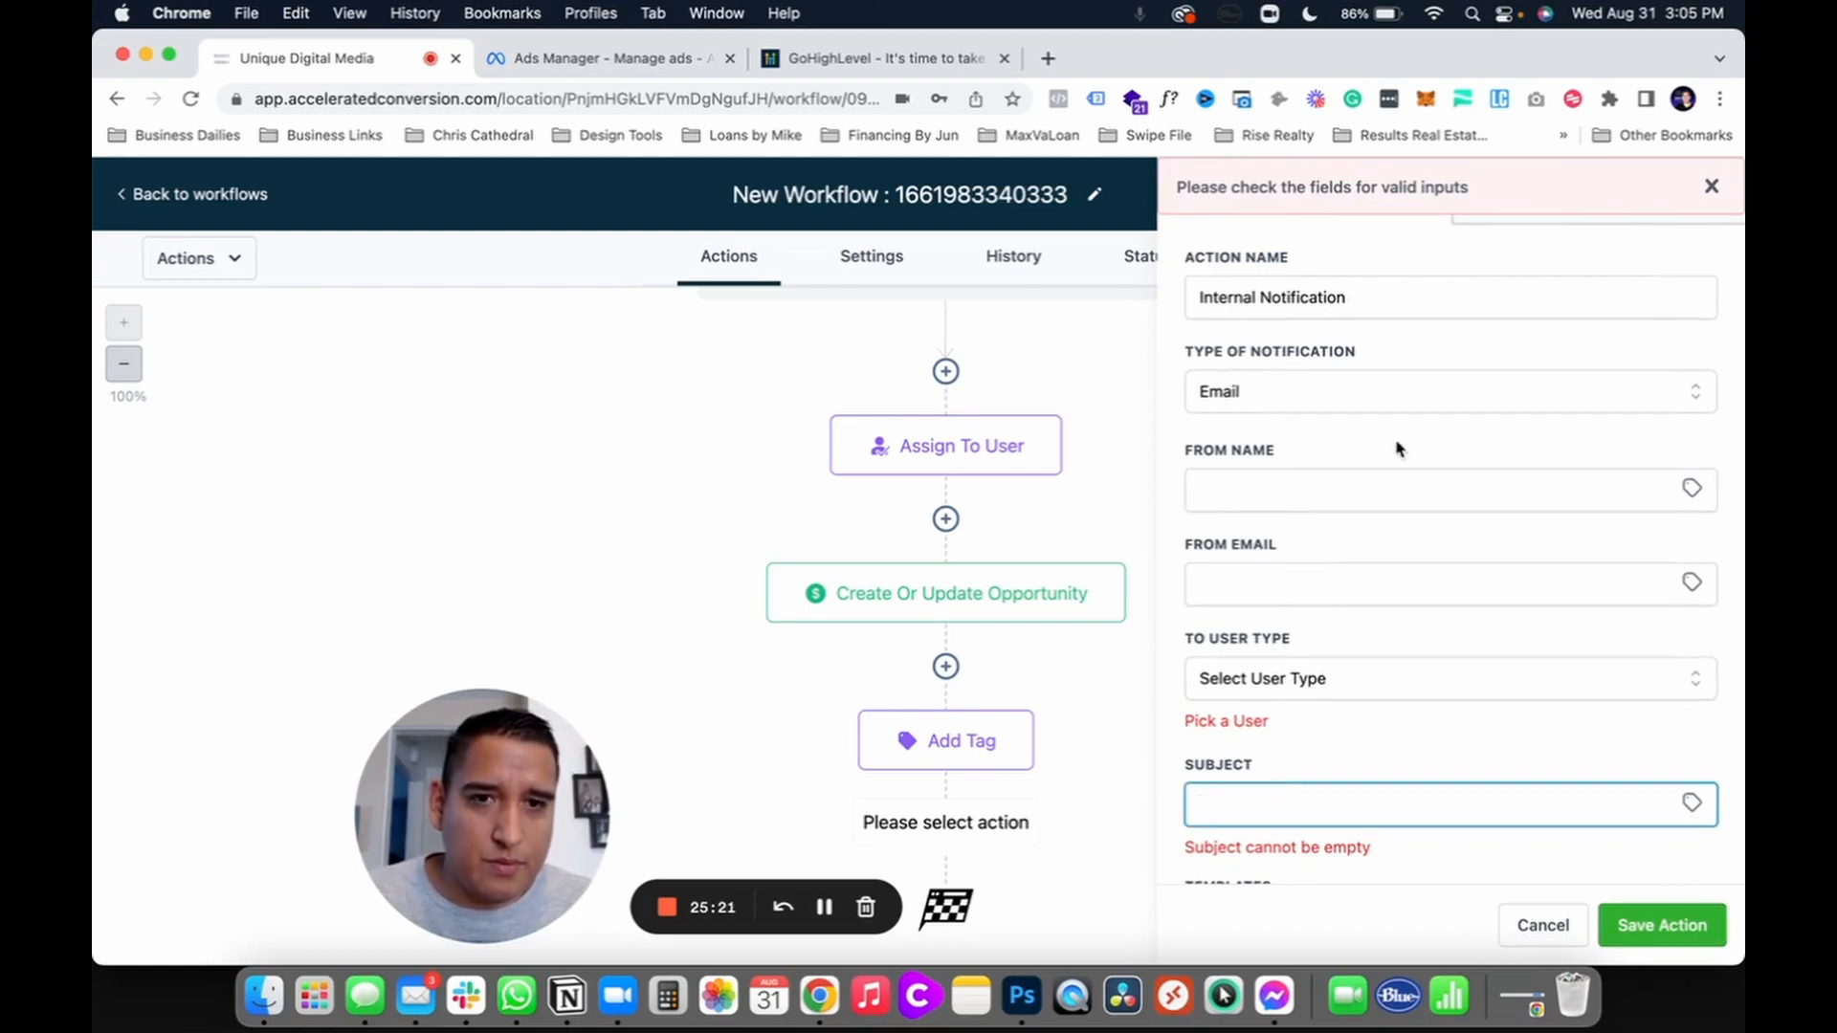
scroll(1394, 377, "up", 3)
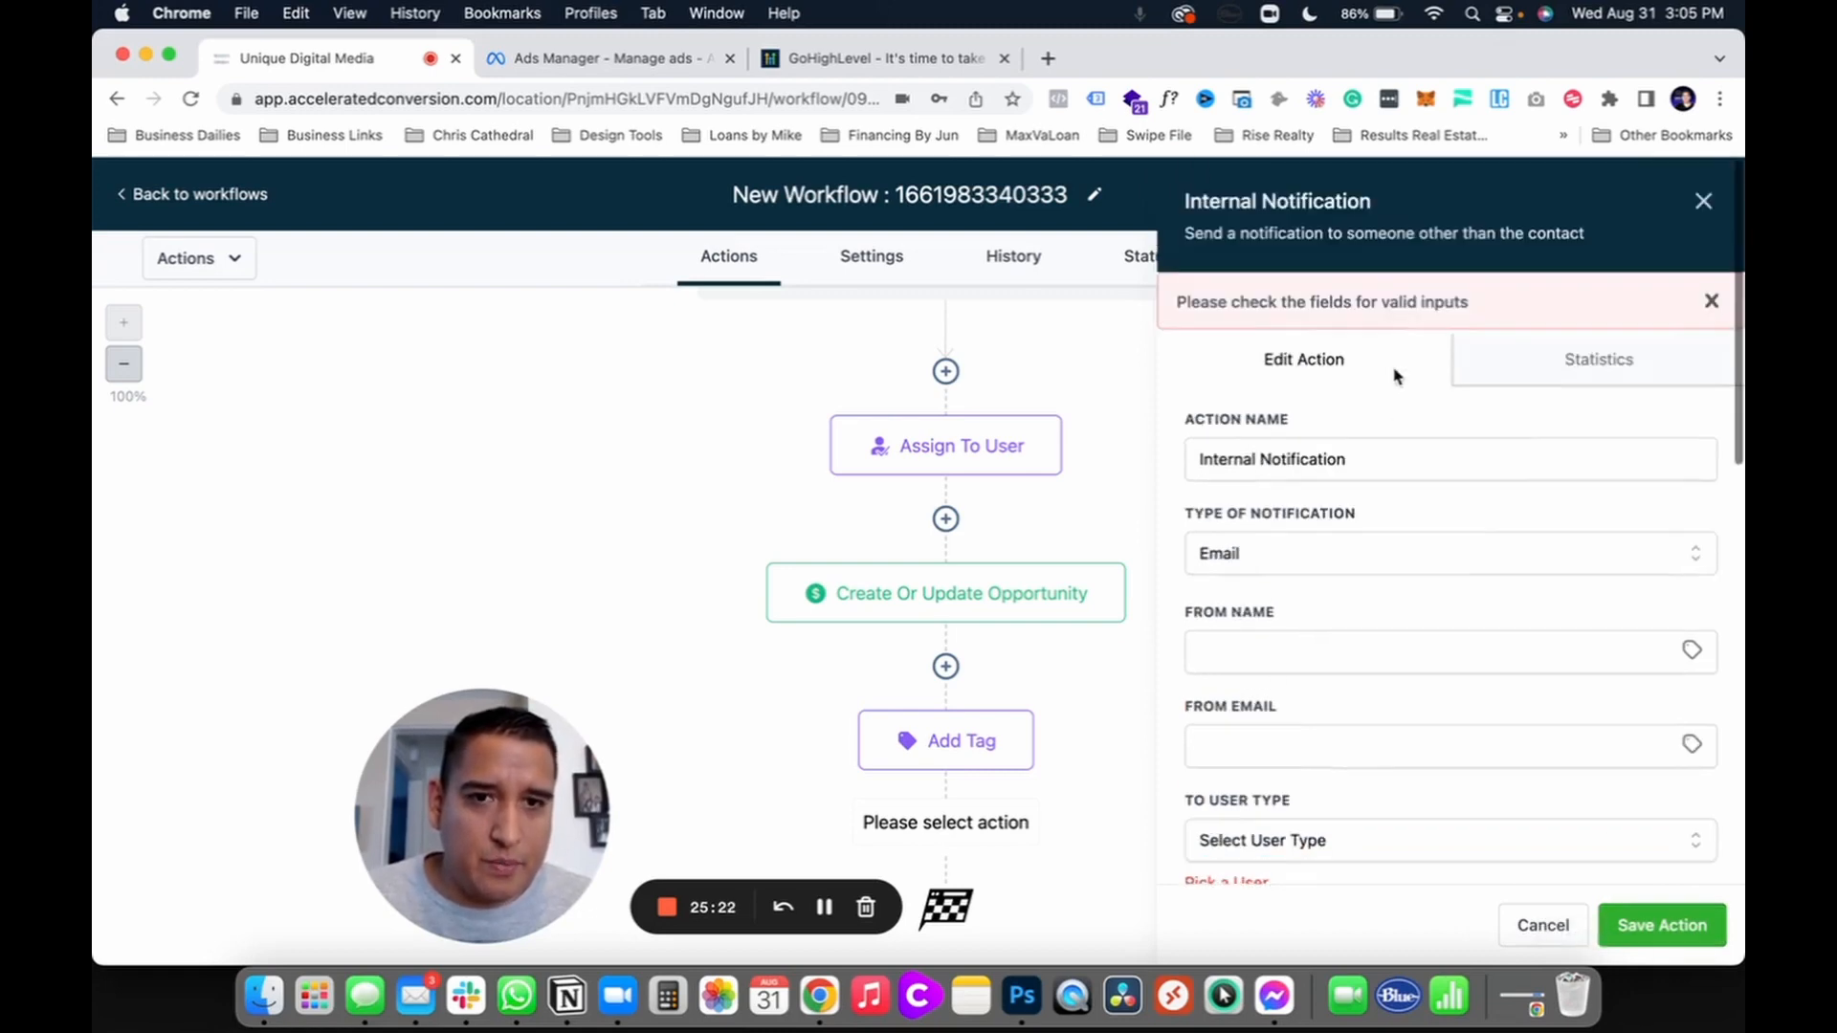
left_click(1309, 570)
left_click(1237, 693)
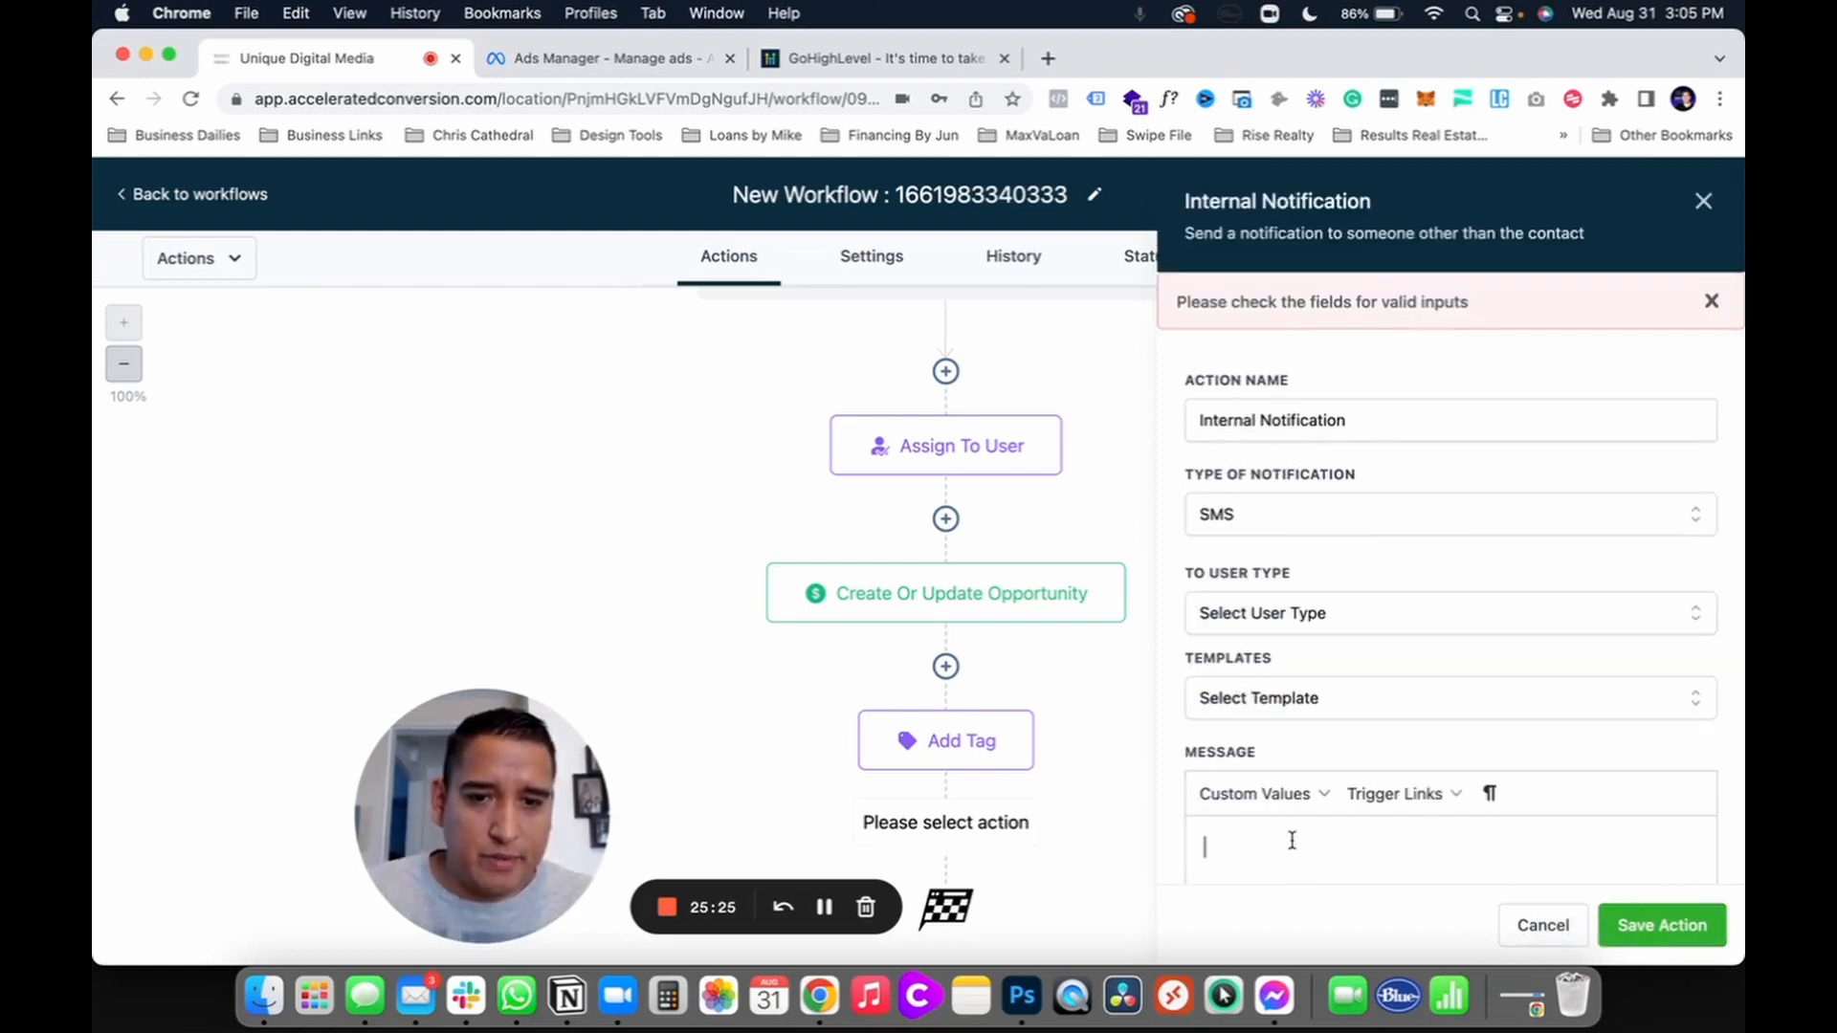
type("test")
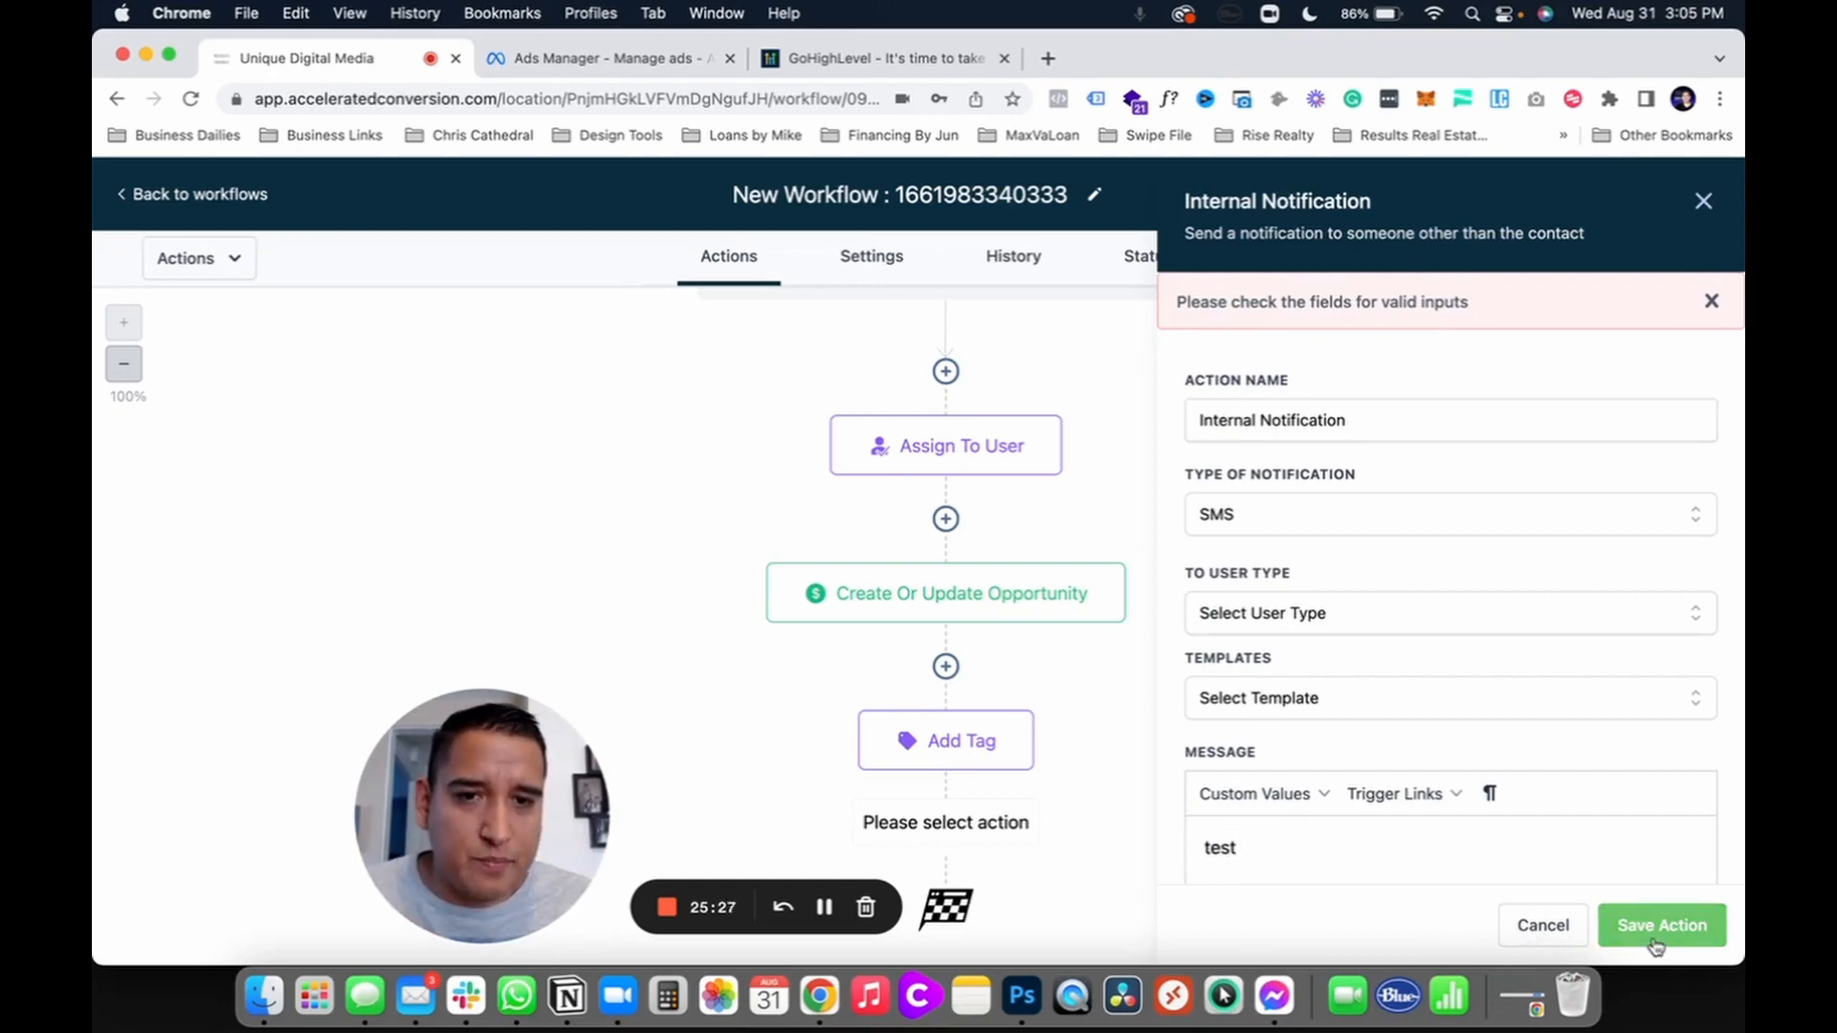
Step: Send the notification to the Assigned User and save the step
left_click(1656, 942)
left_click(1262, 613)
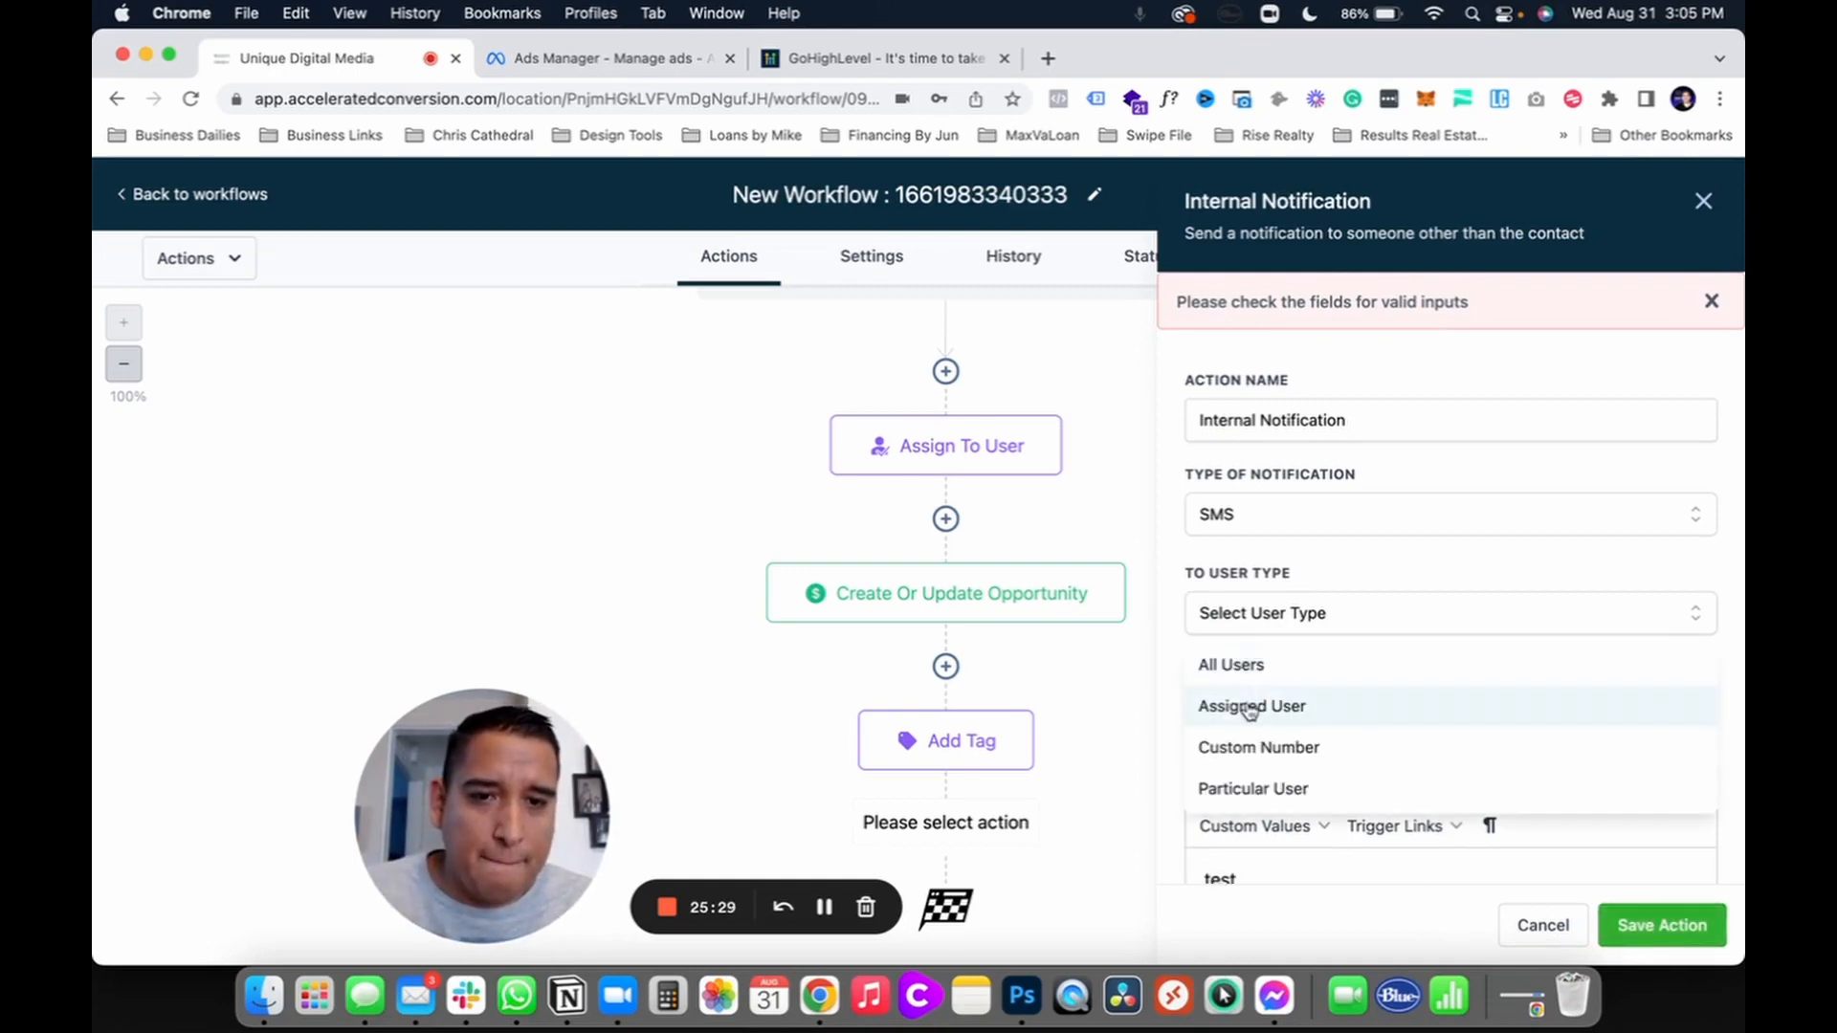
left_click(1249, 708)
left_click(1639, 912)
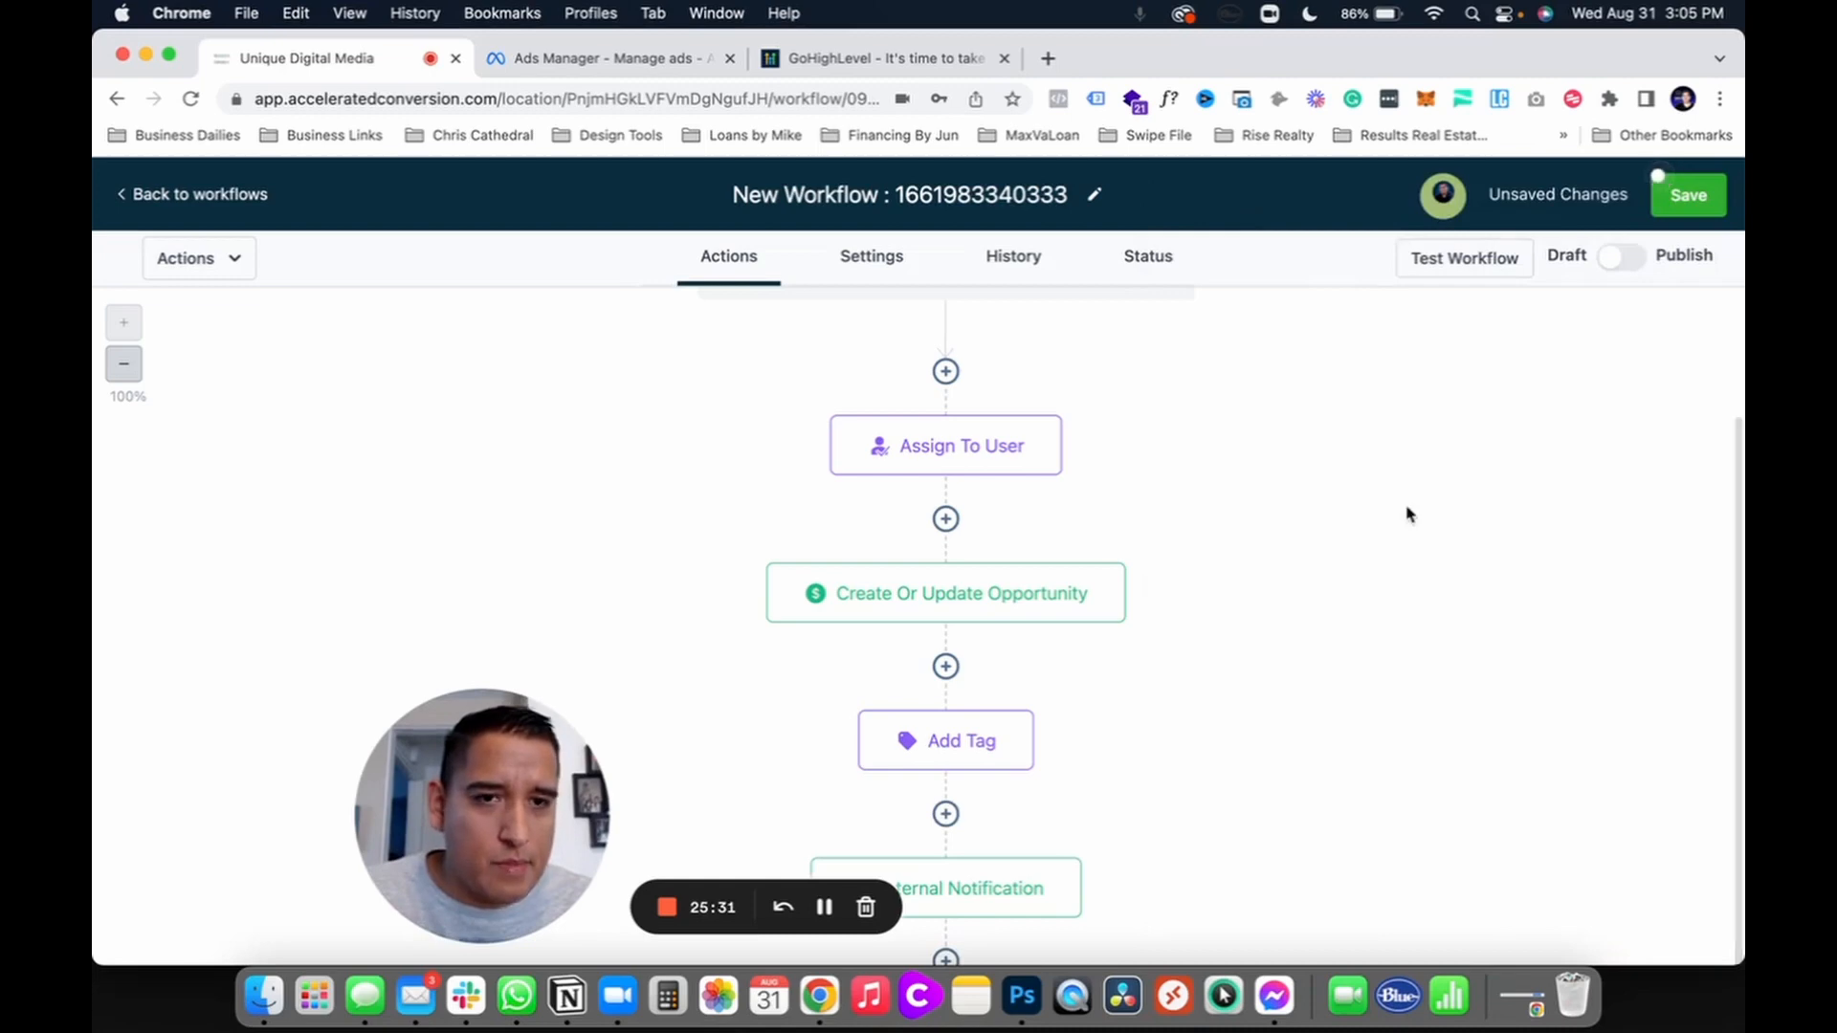
scroll(1247, 771, "down", 2)
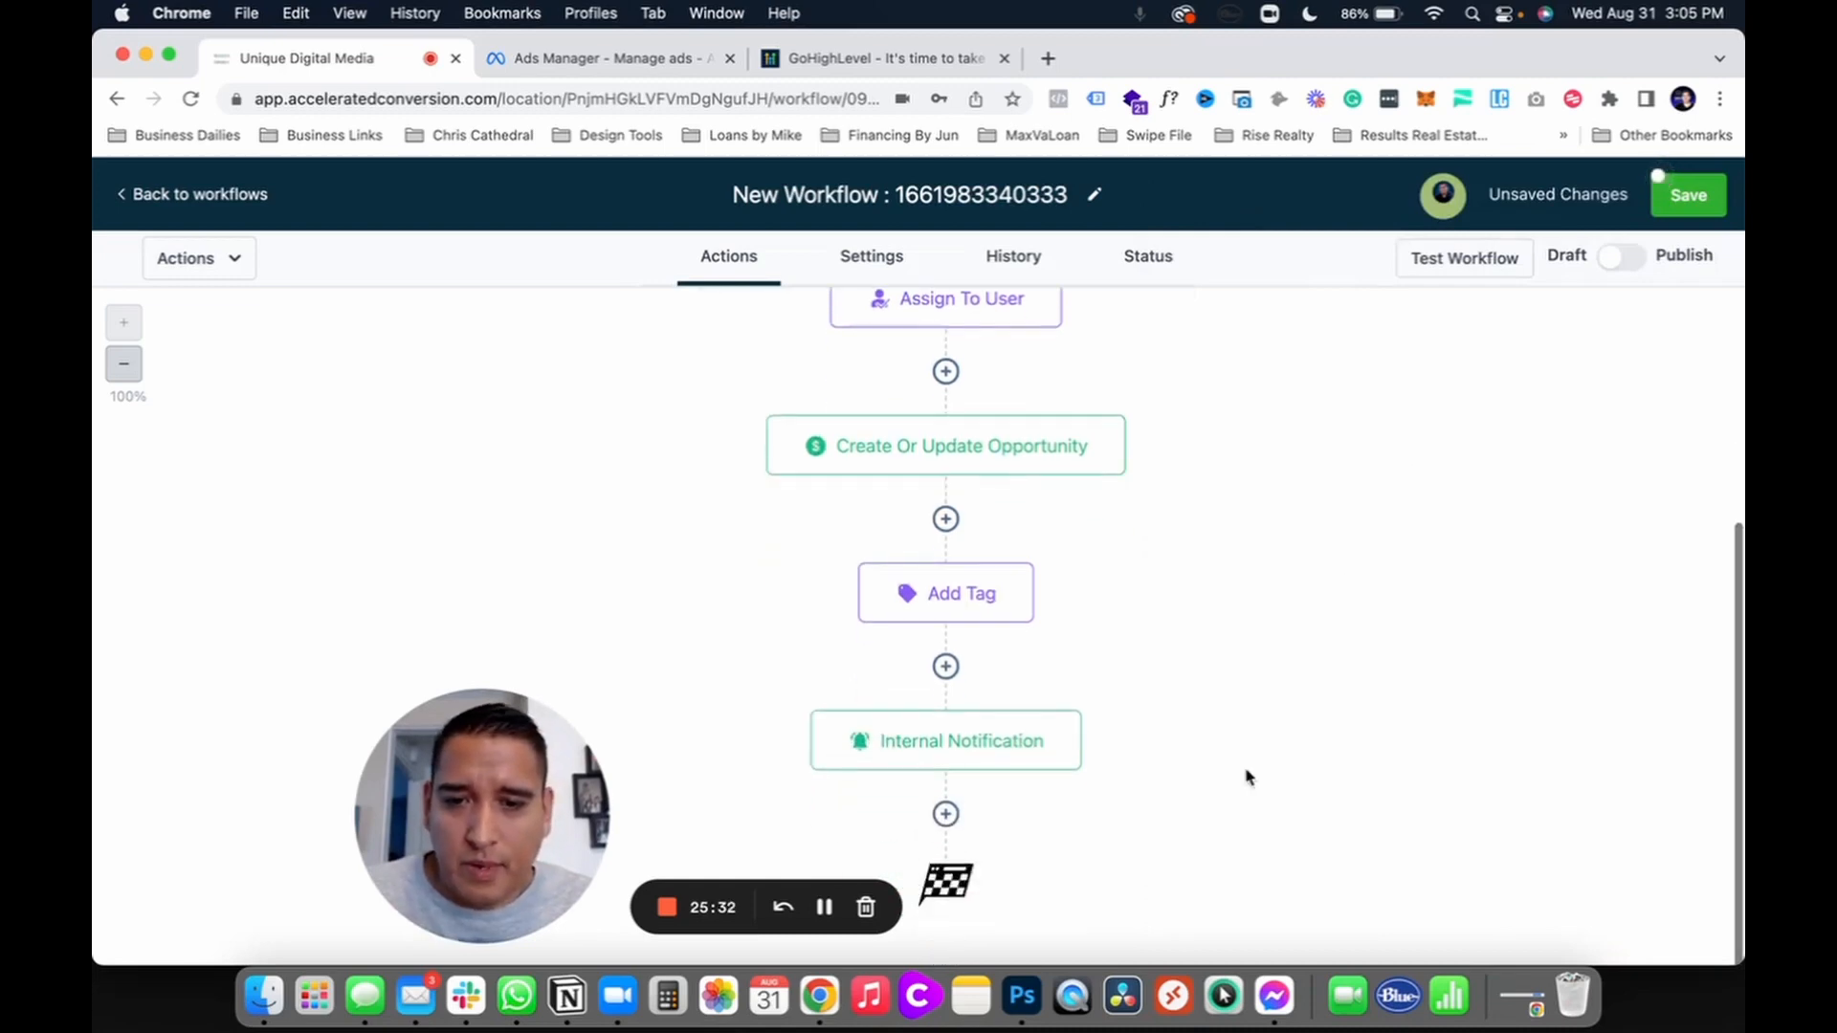
Step: Add a Wait step with a 2-minute delay after the Internal Notification
left_click(946, 814)
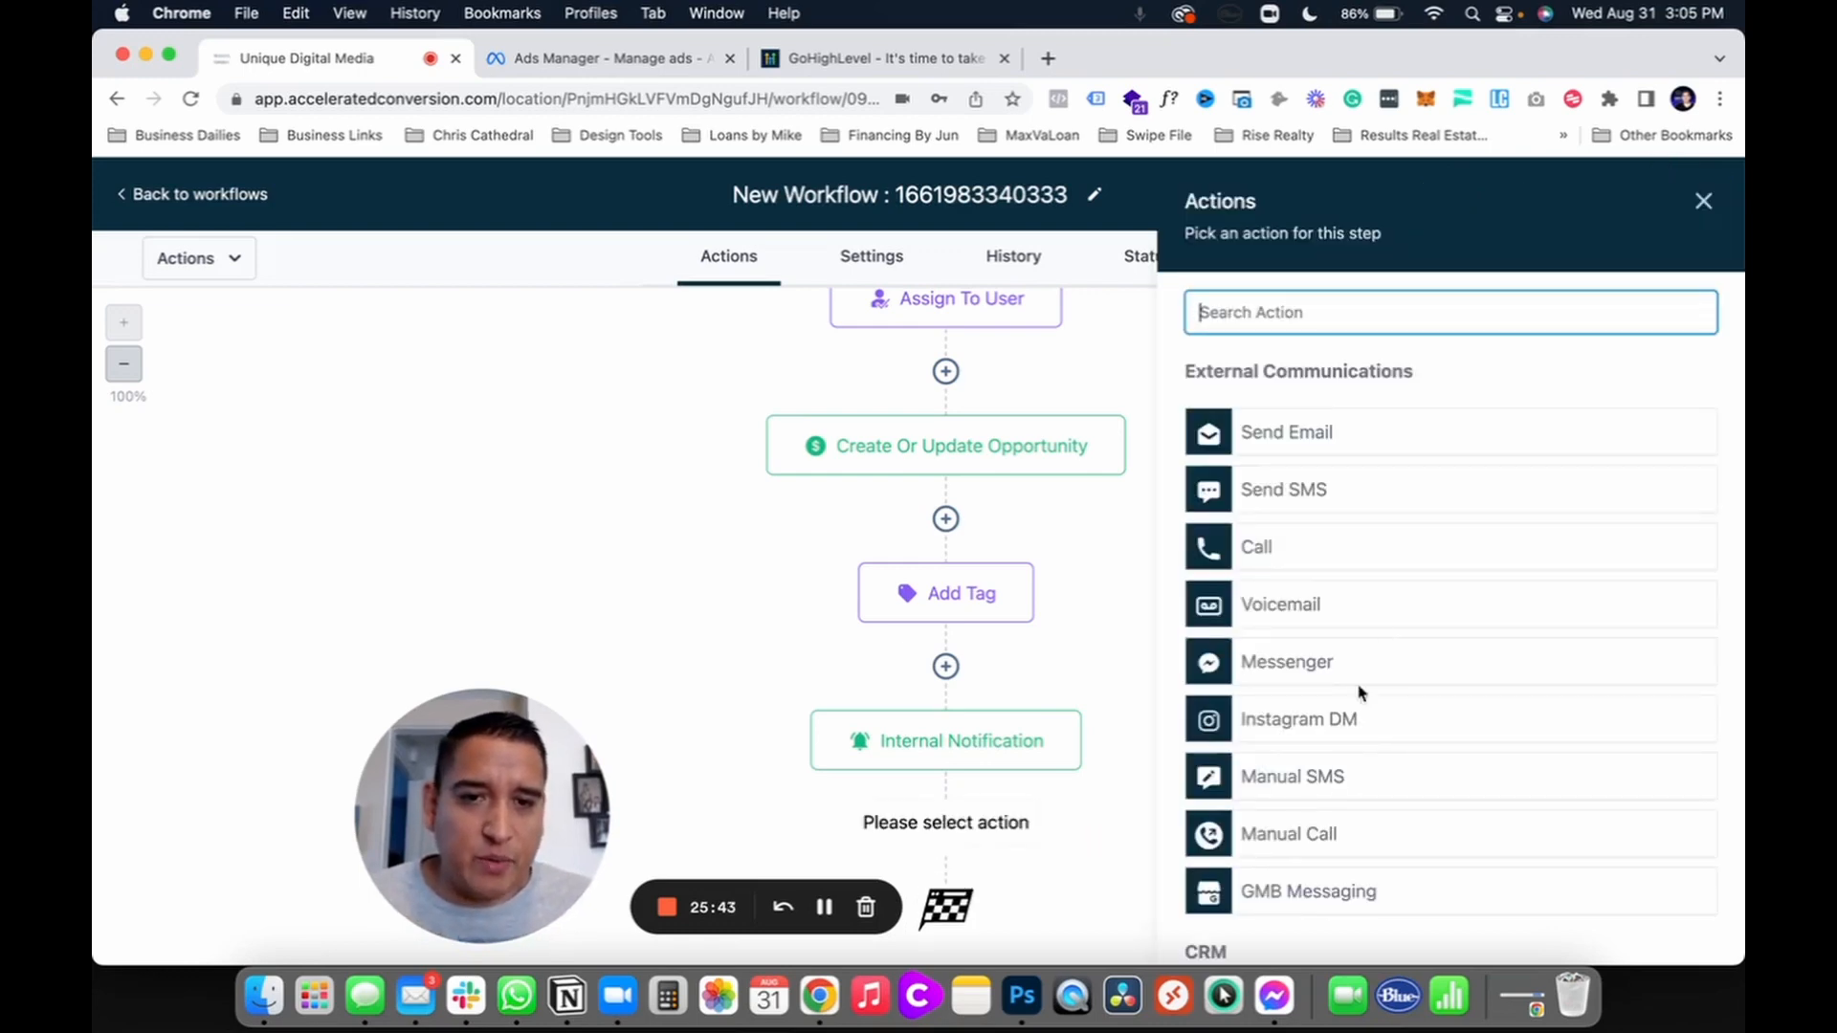
scroll(1340, 795, "down", 5)
scroll(1340, 795, "down", 10)
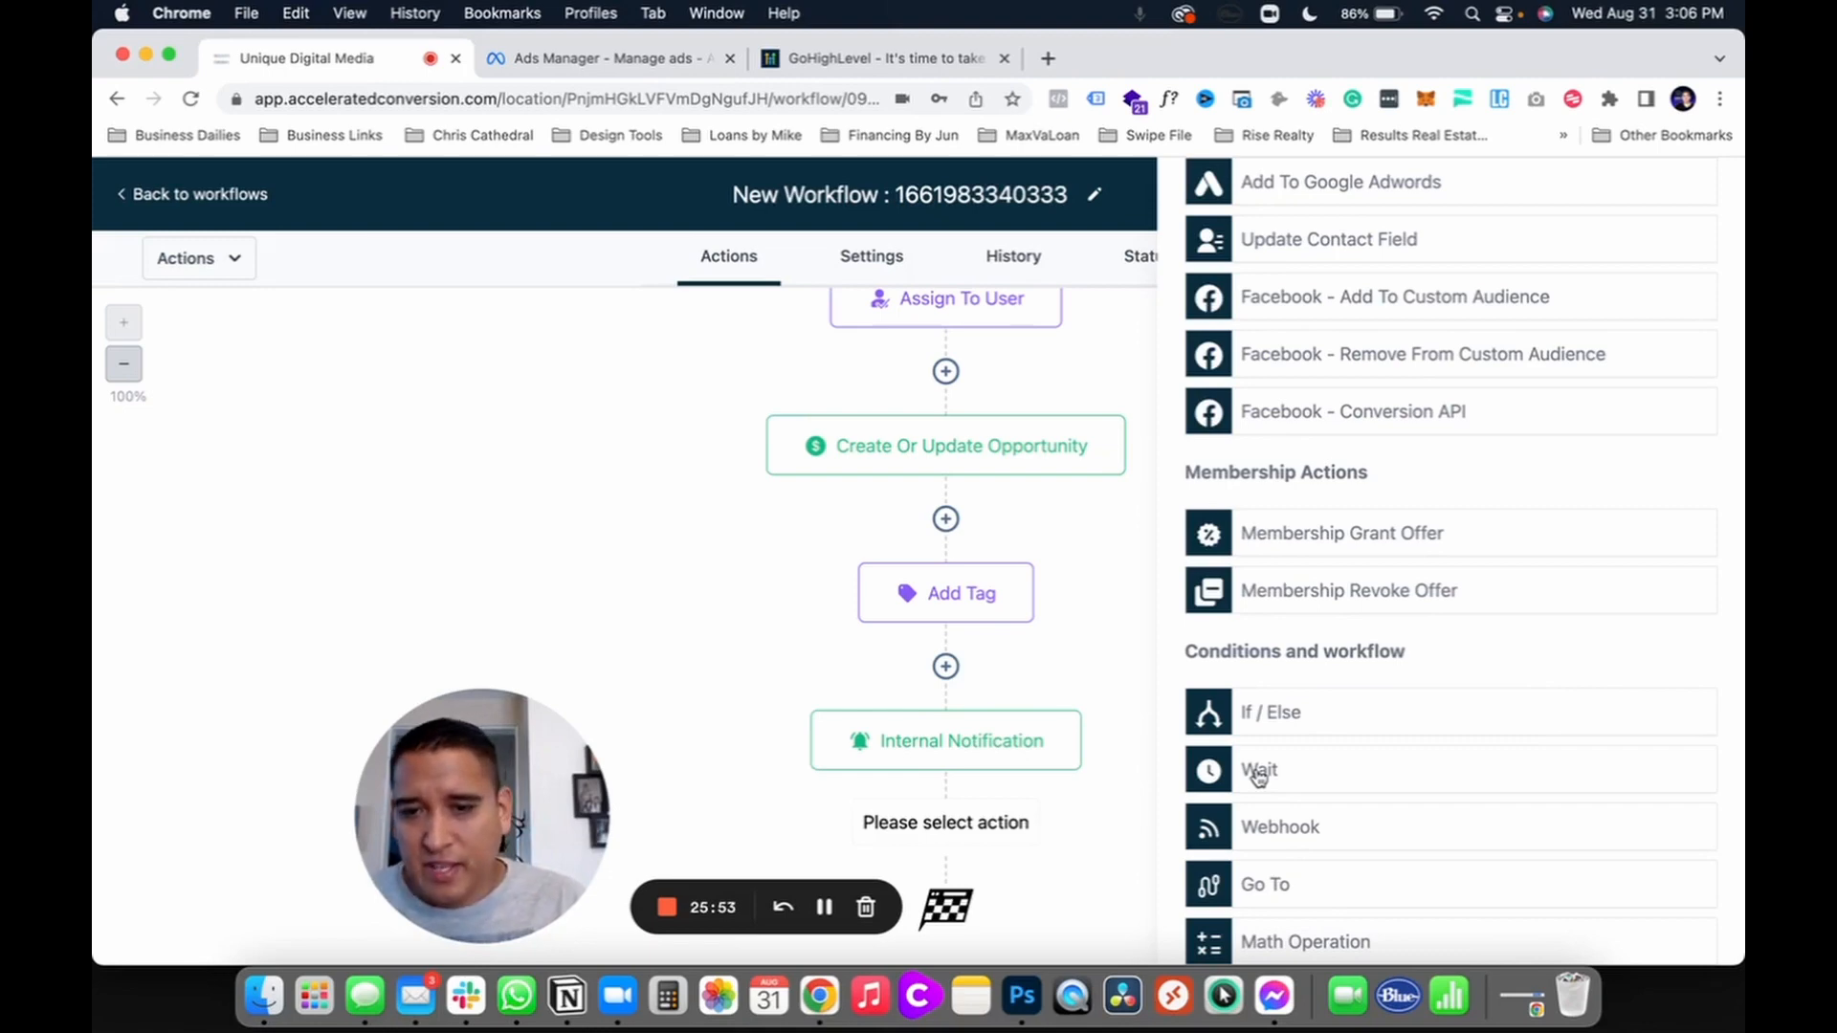
left_click(1258, 773)
left_click(1073, 563)
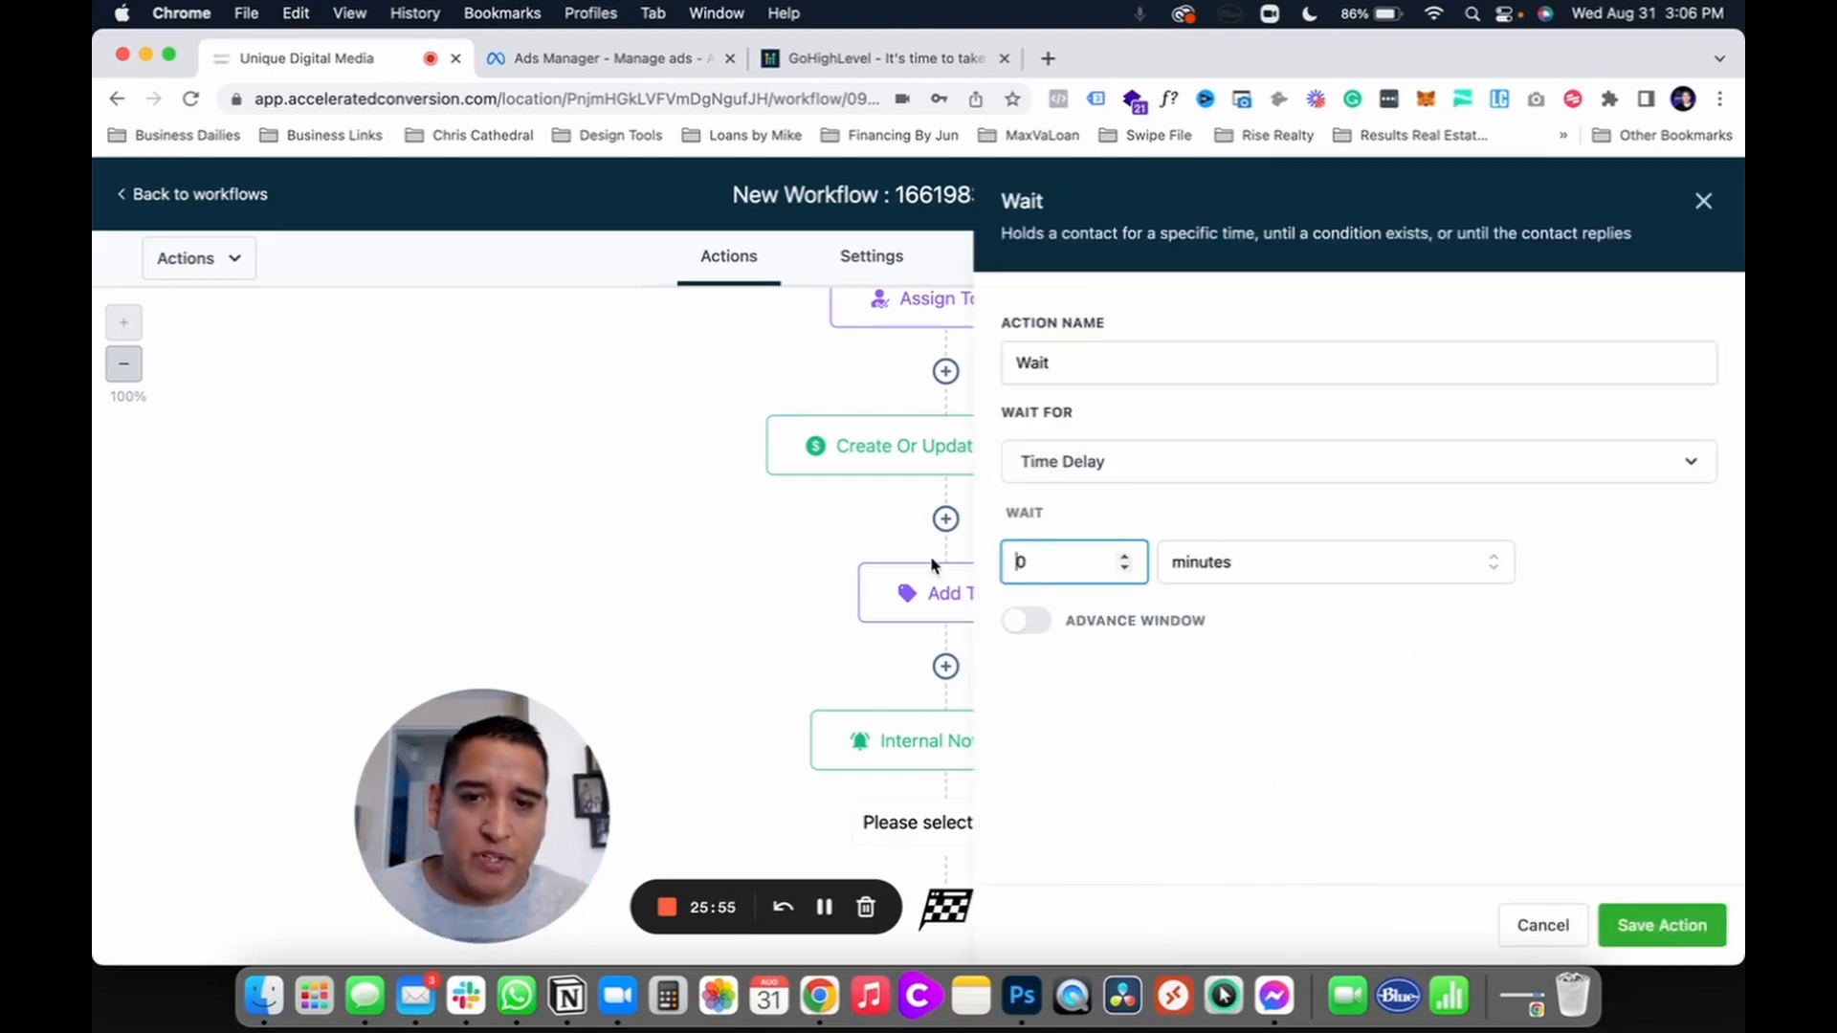
type("2")
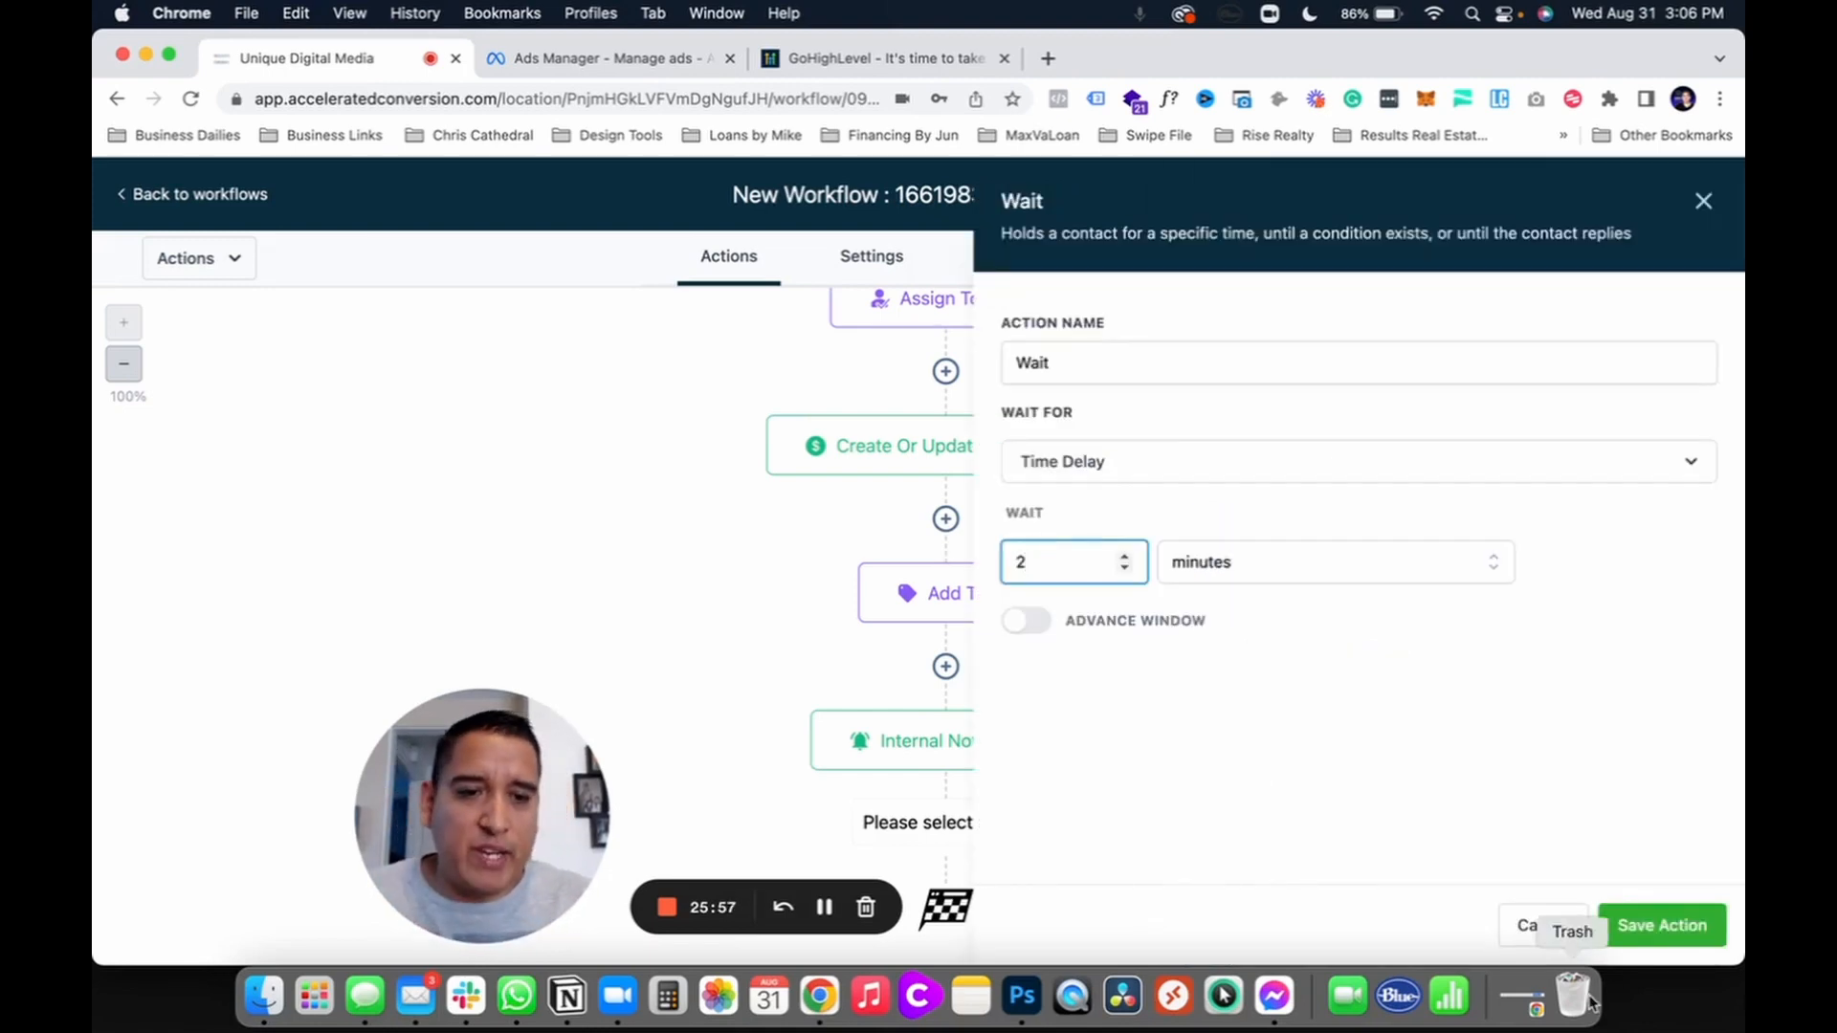
left_click(1662, 925)
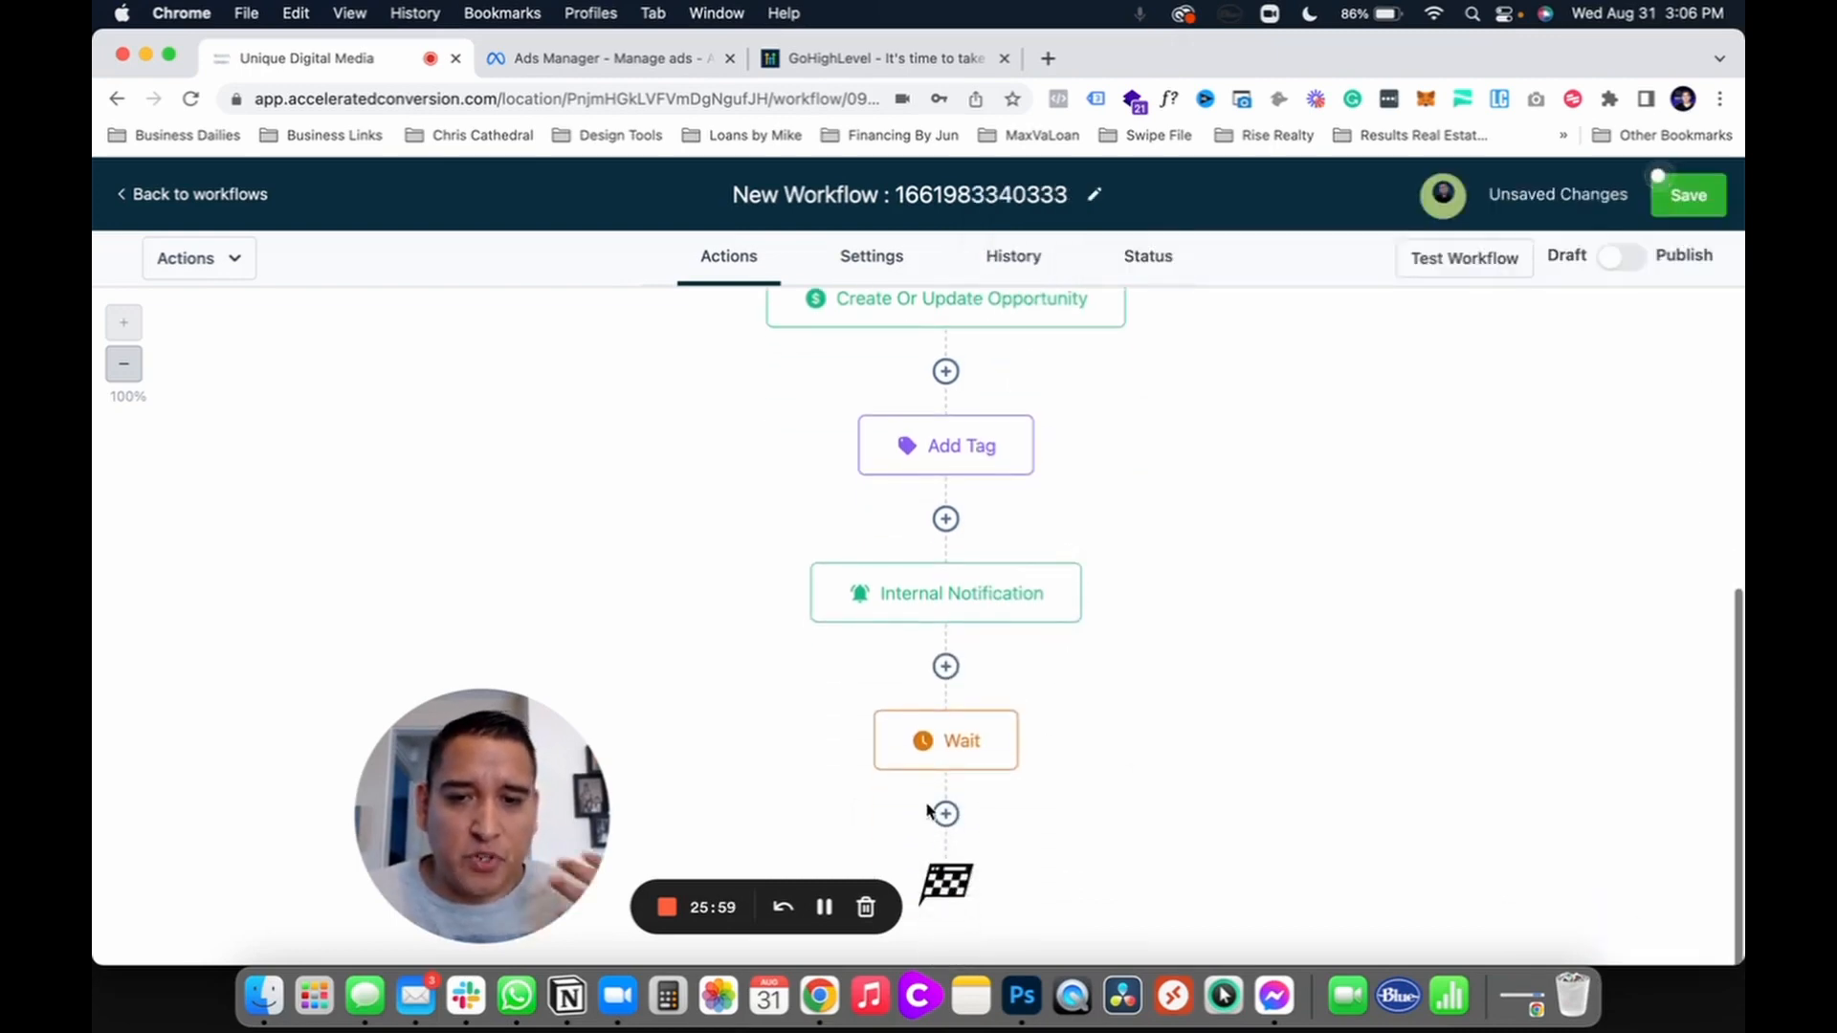
Step: Add a Send SMS step reading 'Hi there' after the first Wait
left_click(944, 814)
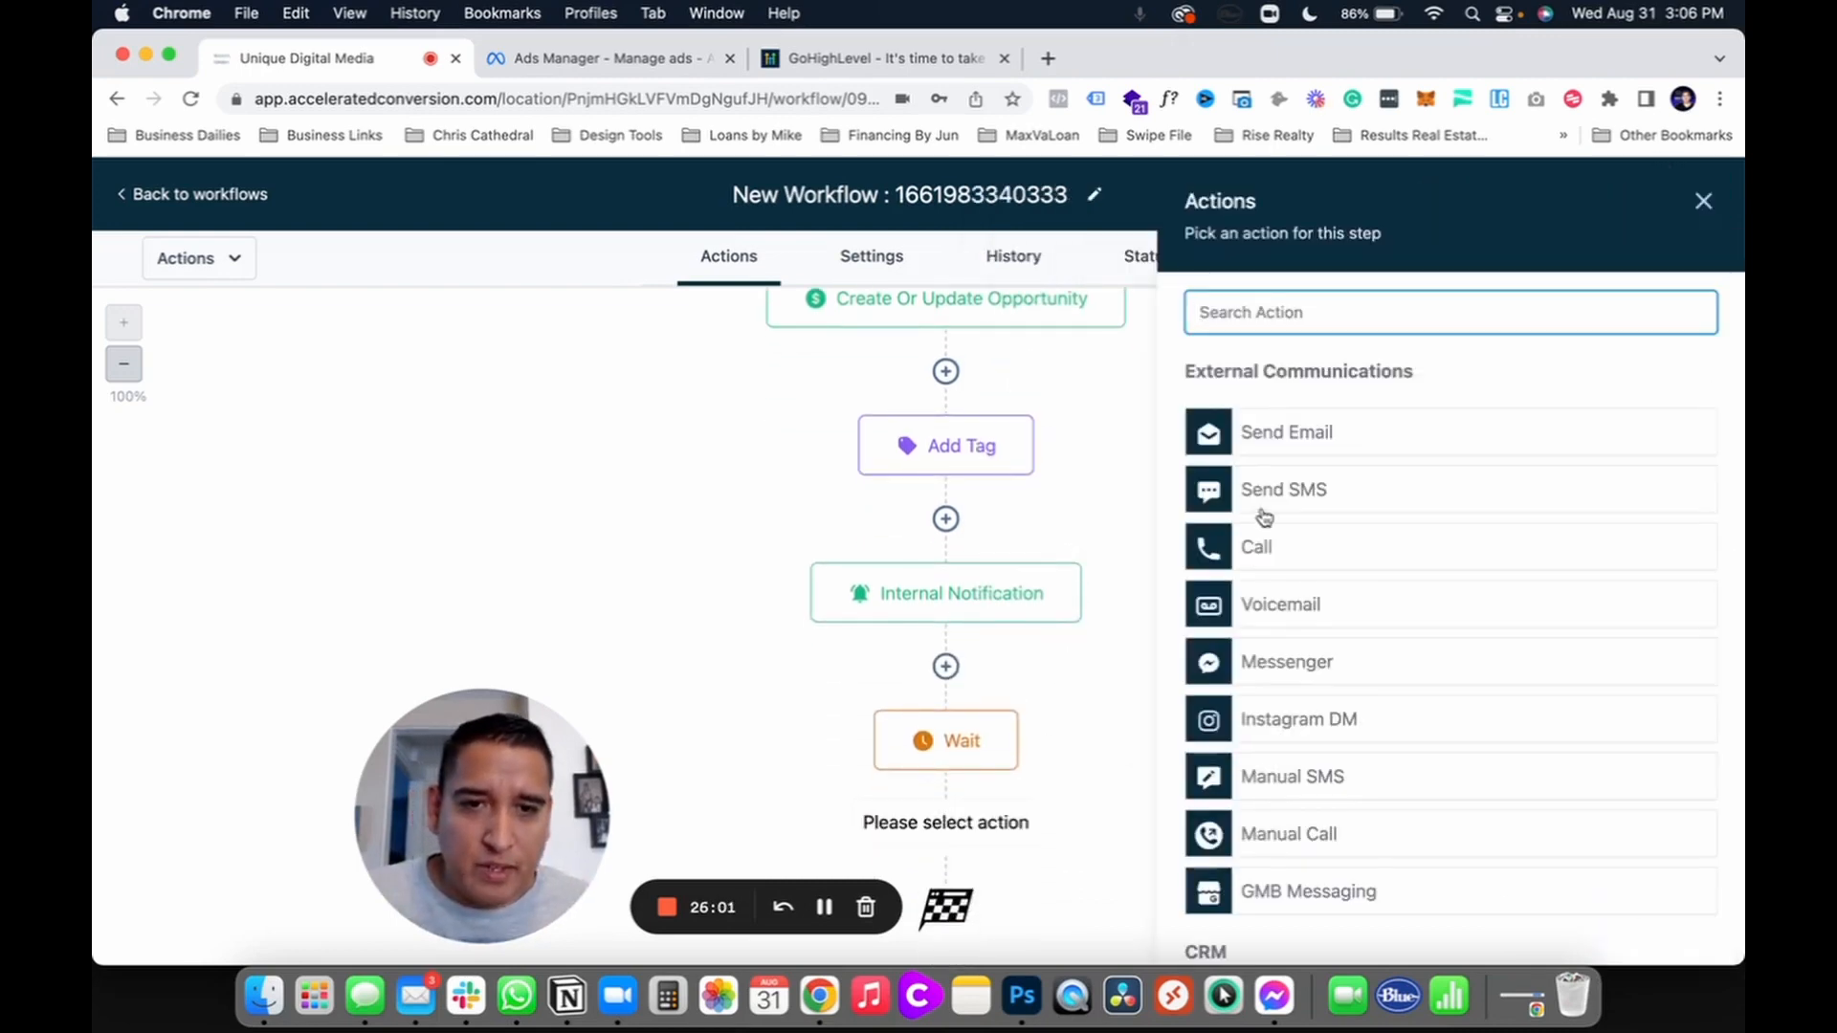
left_click(1295, 492)
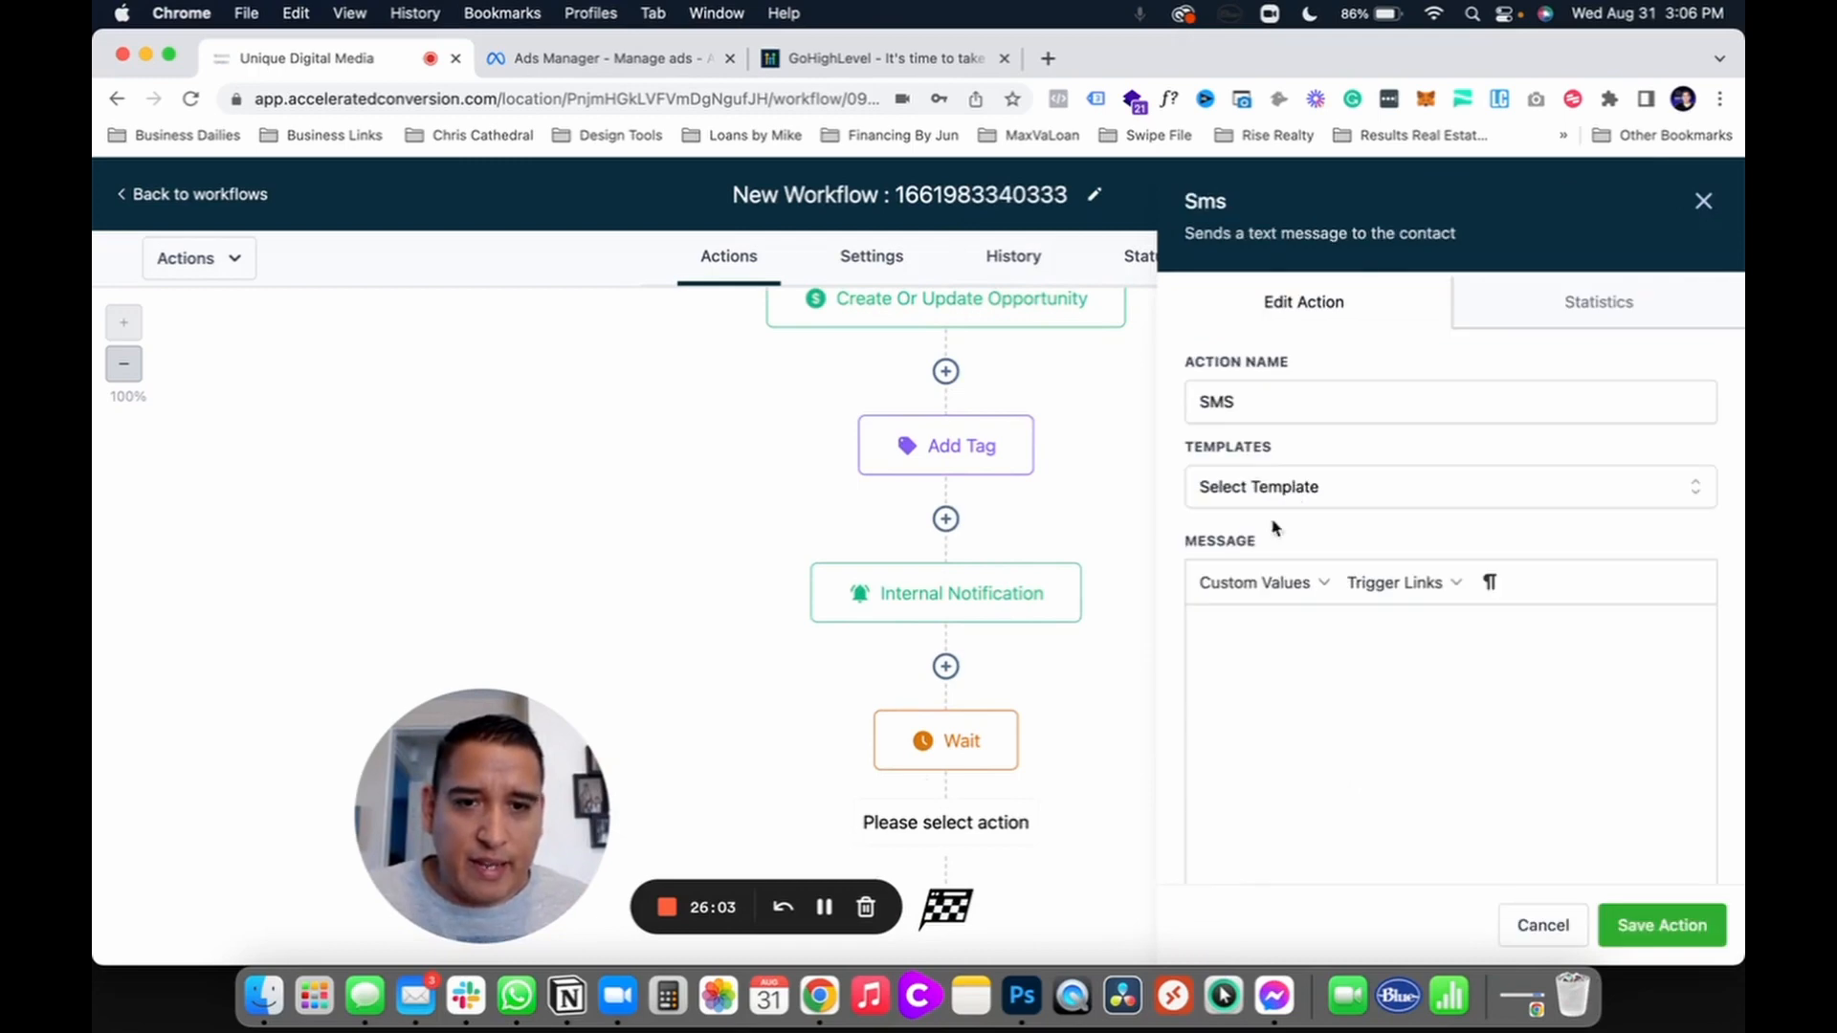
left_click(1262, 683)
type("Hi there")
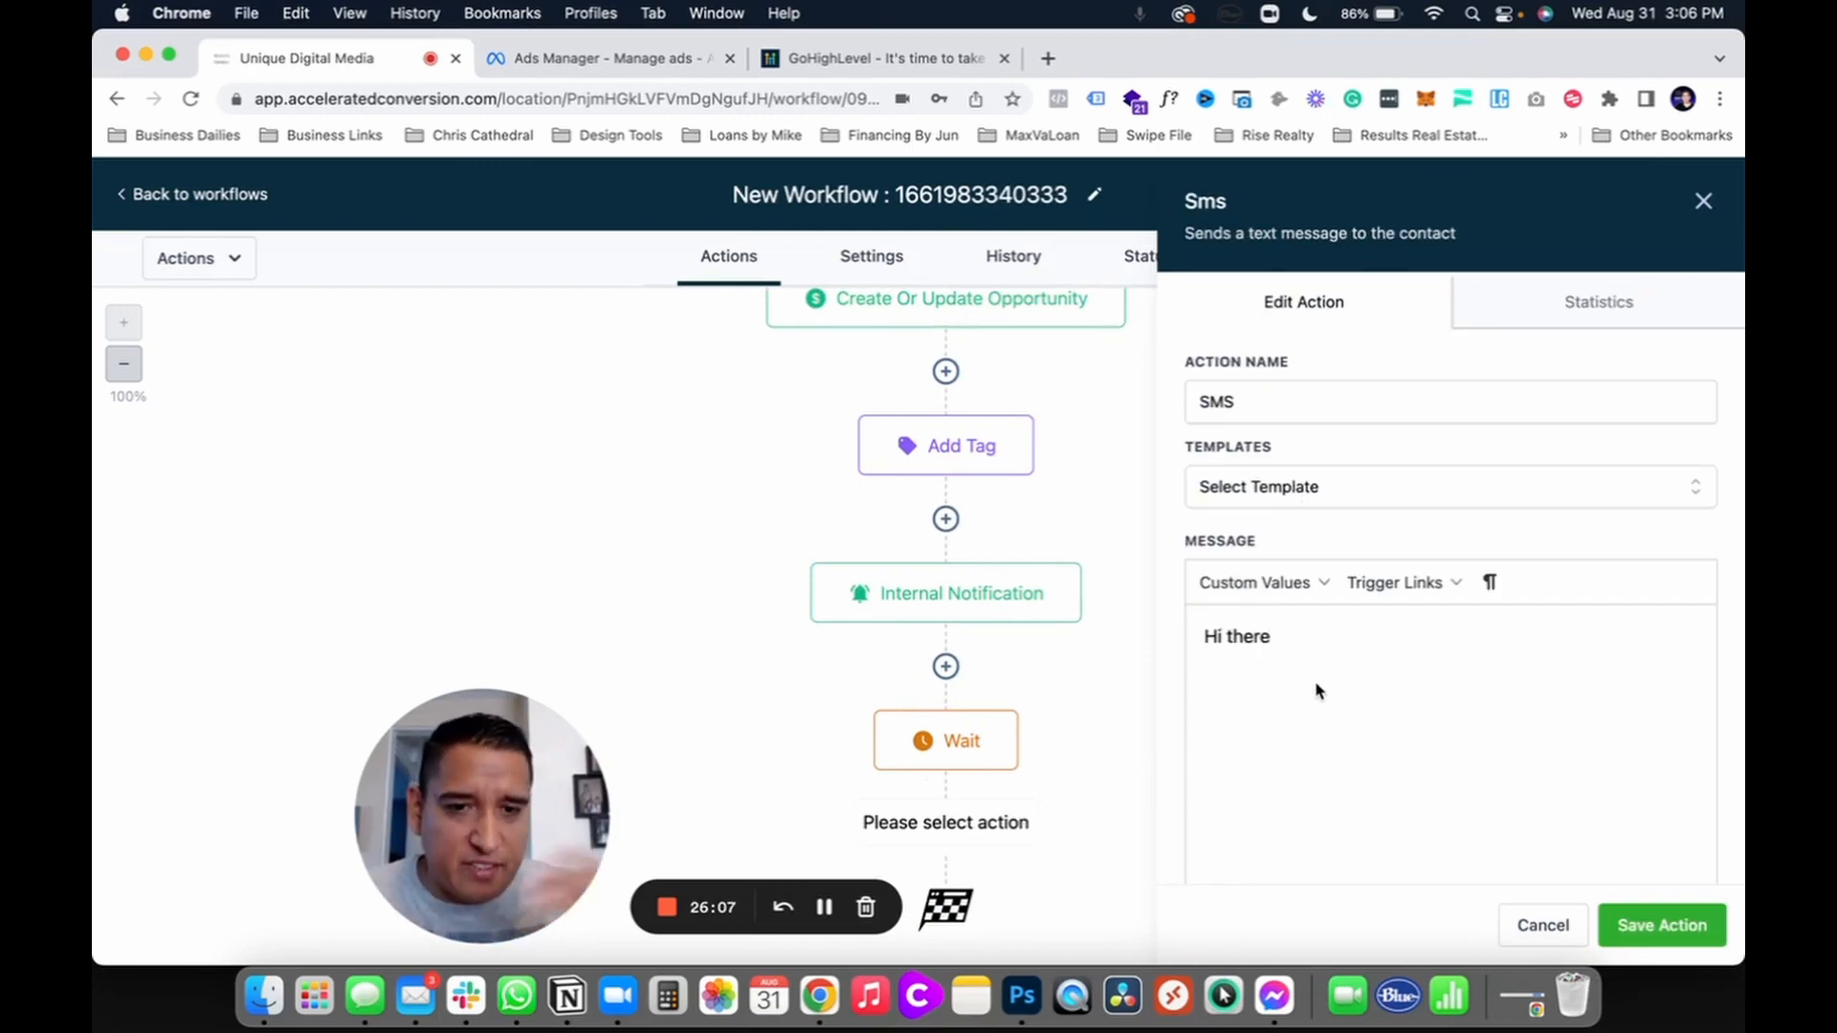
left_click(1655, 923)
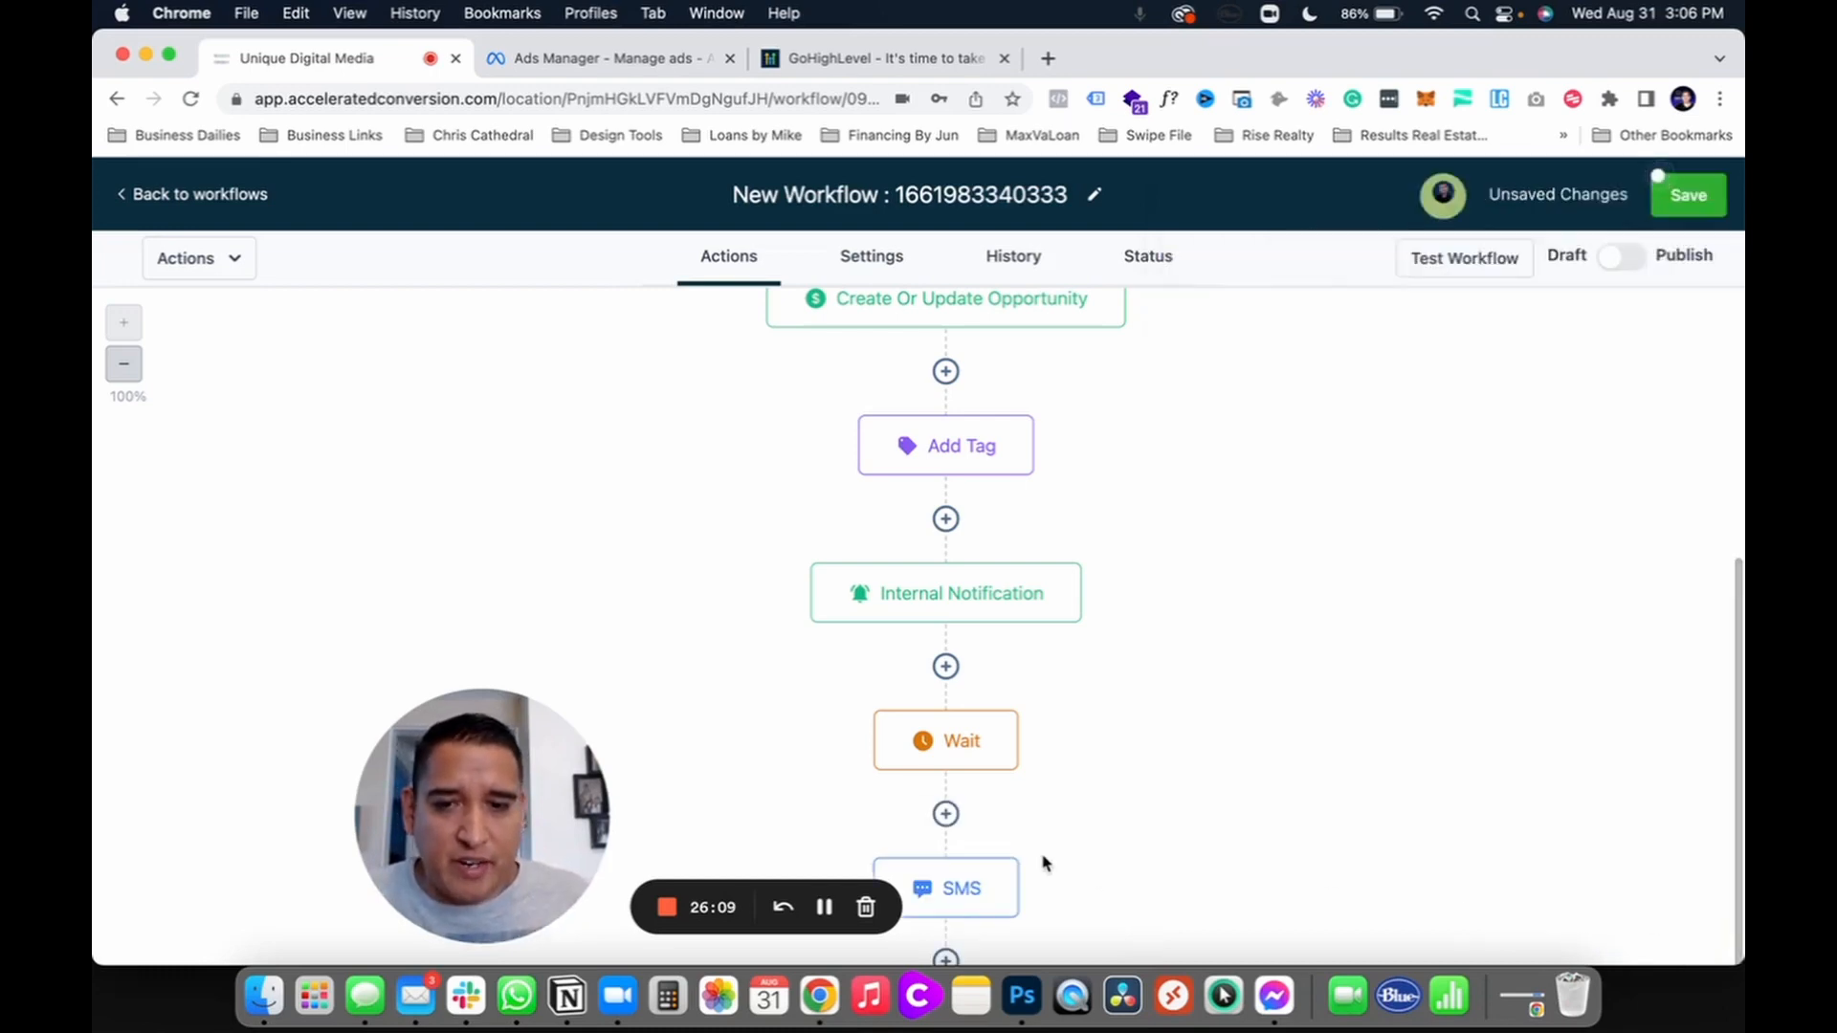
Step: Add another 2-minute Wait step after the SMS
left_click(946, 813)
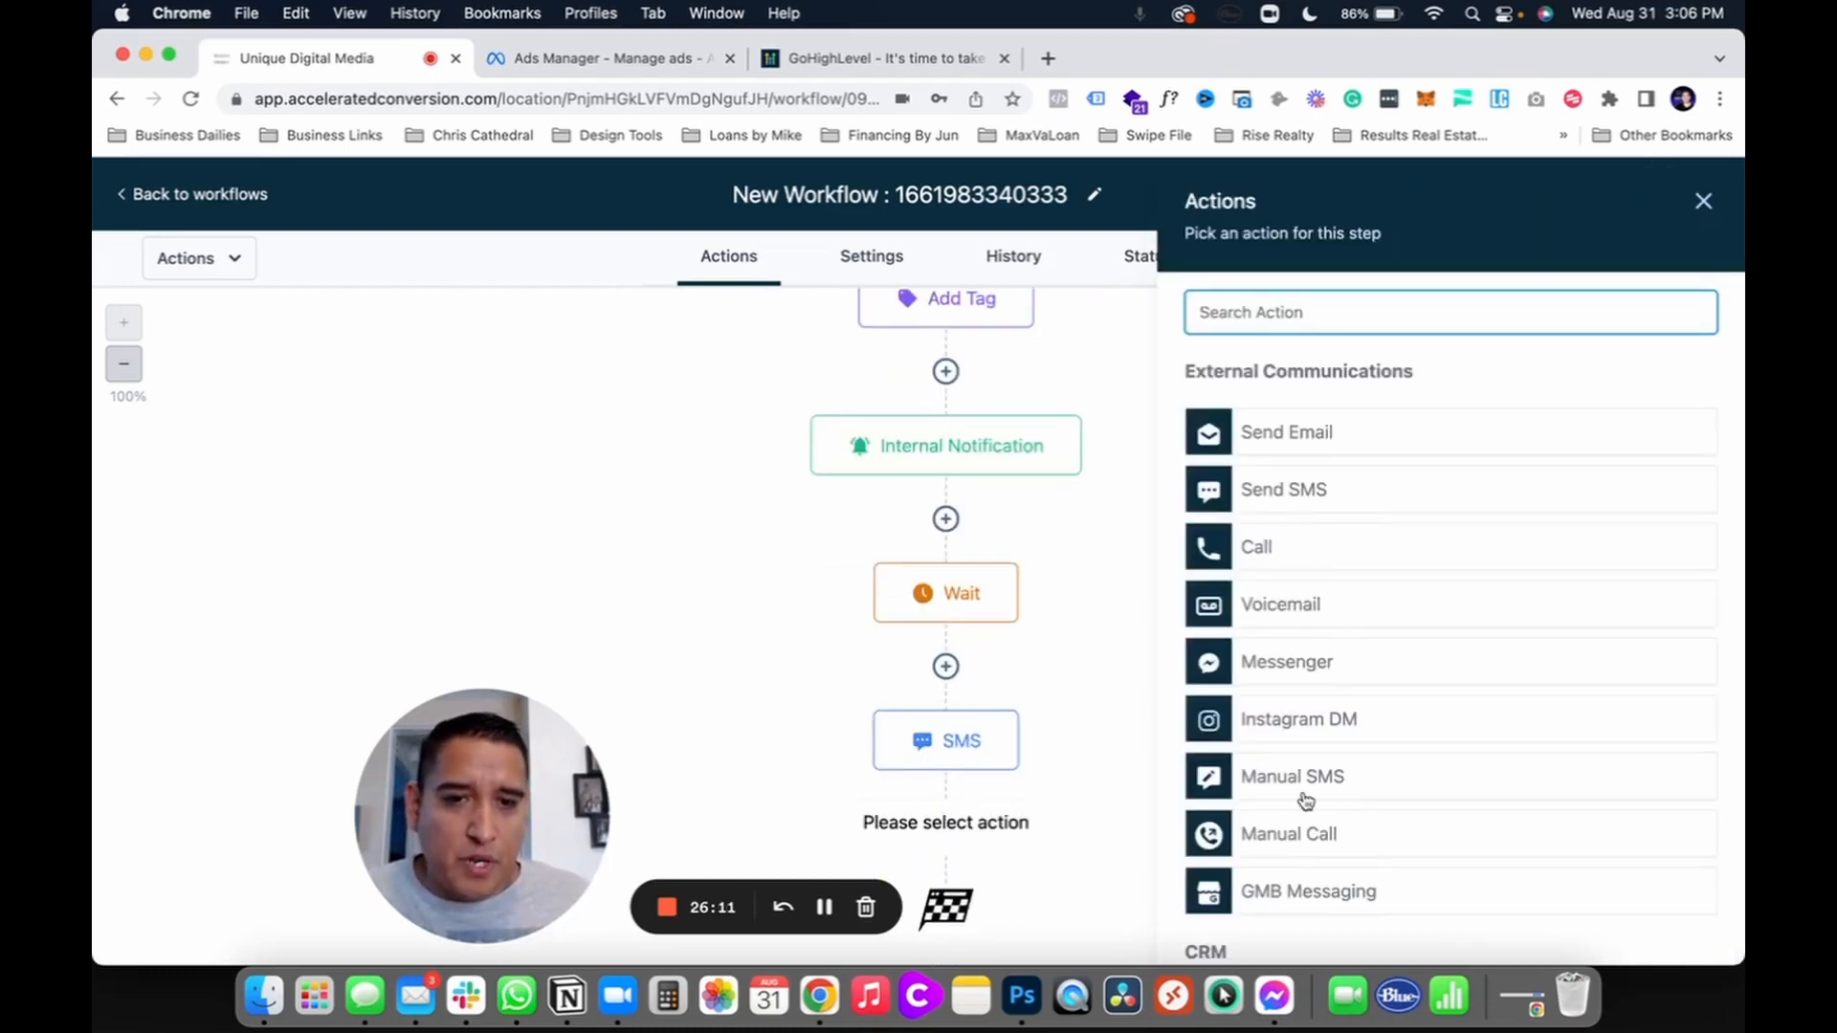
scroll(1309, 803, "down", 10)
left_click(1236, 774)
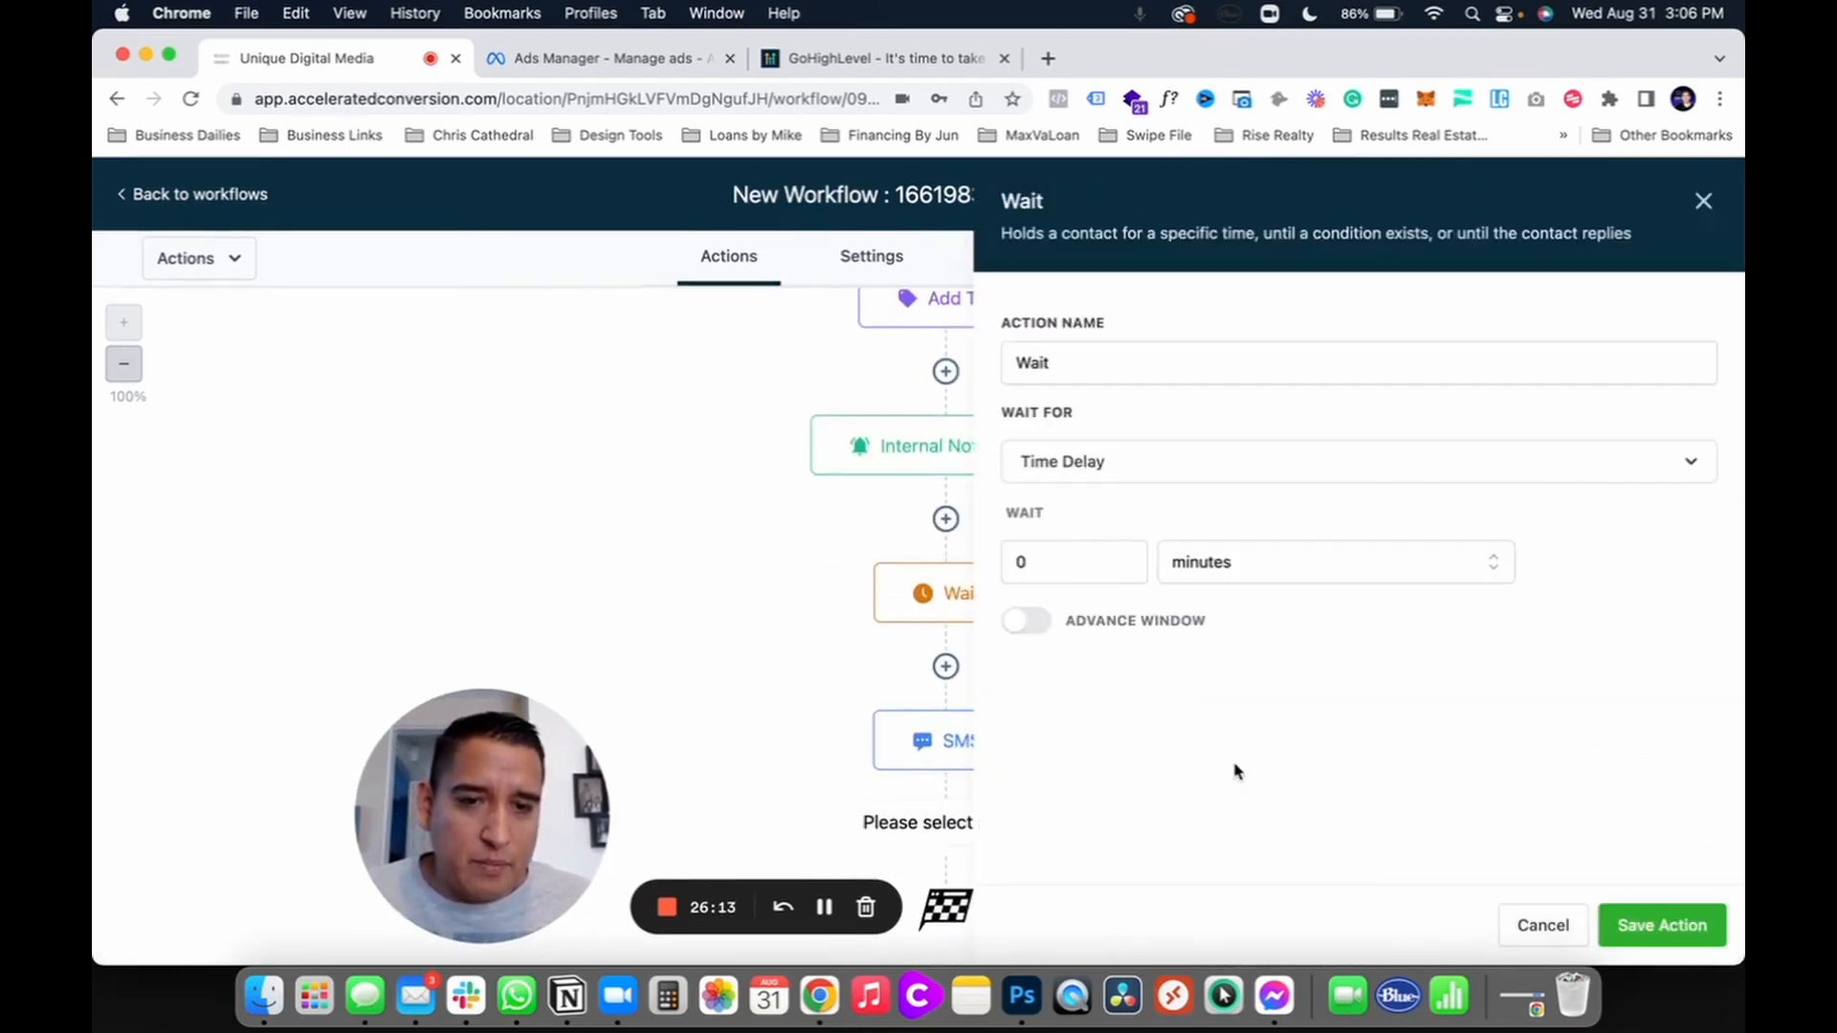
double_click(1020, 563)
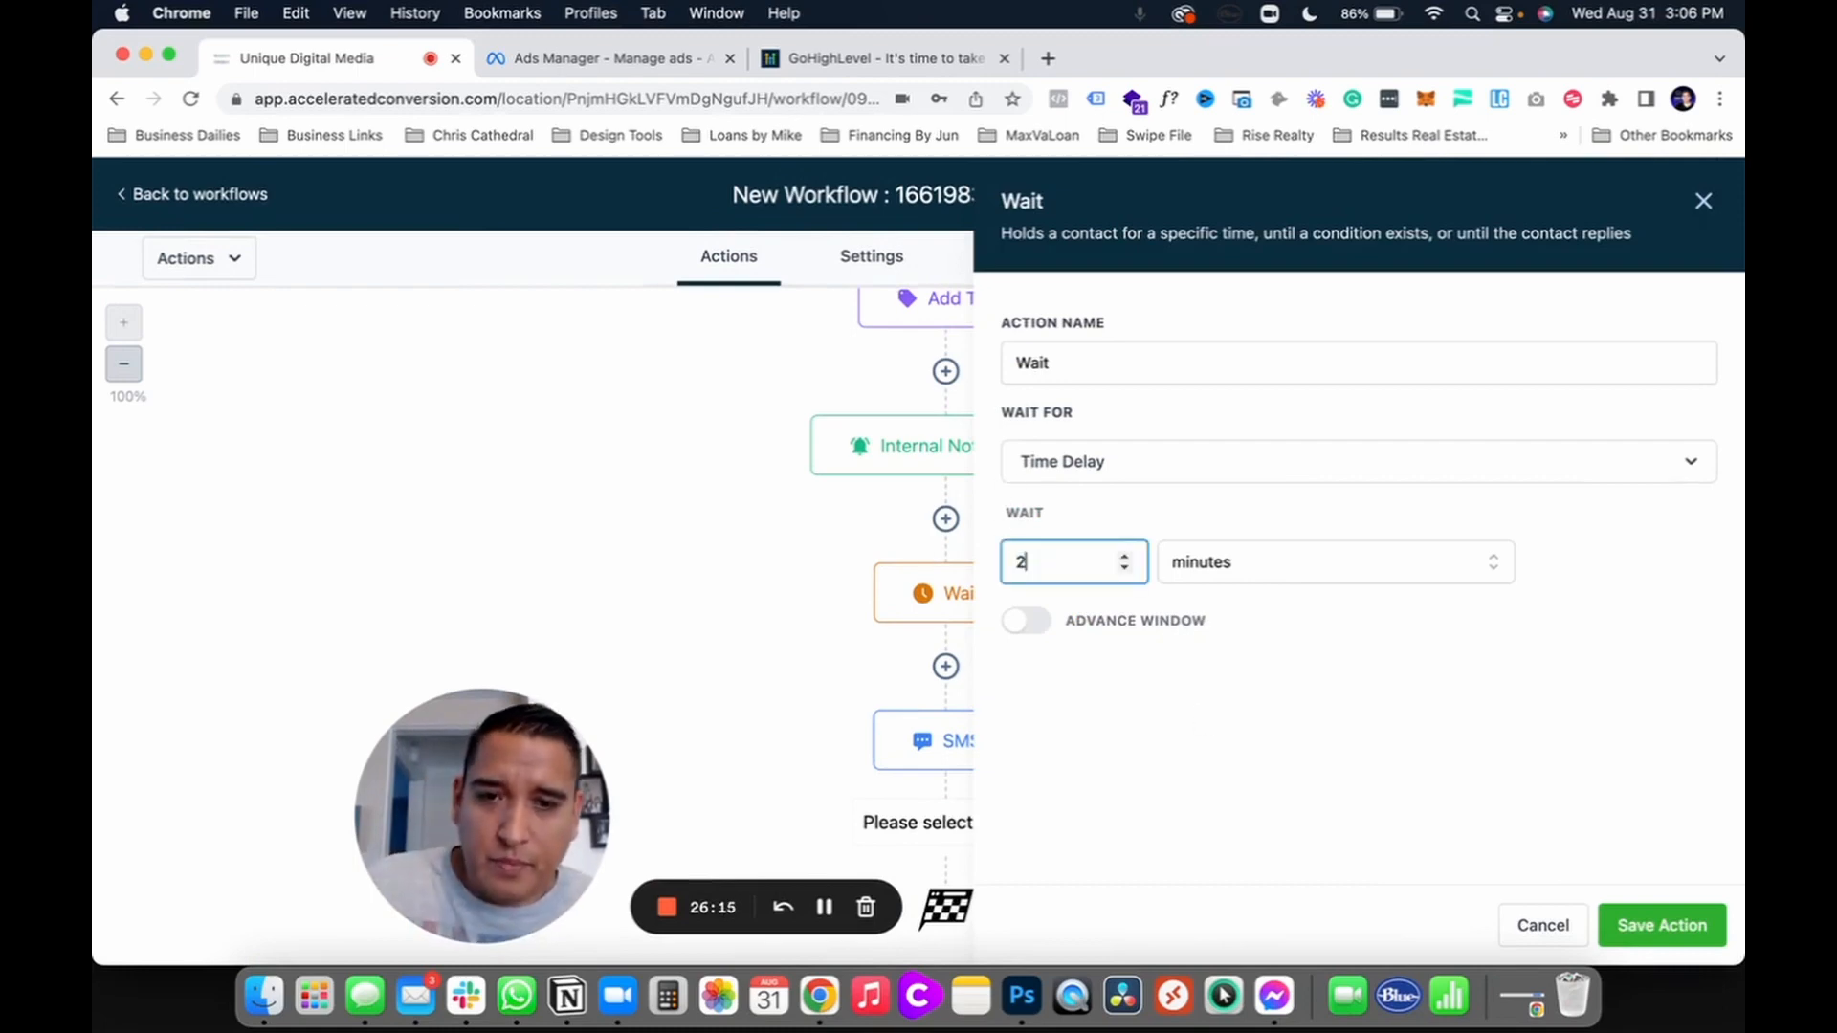
type("2")
left_click(1662, 925)
scroll(972, 820, "down", 3)
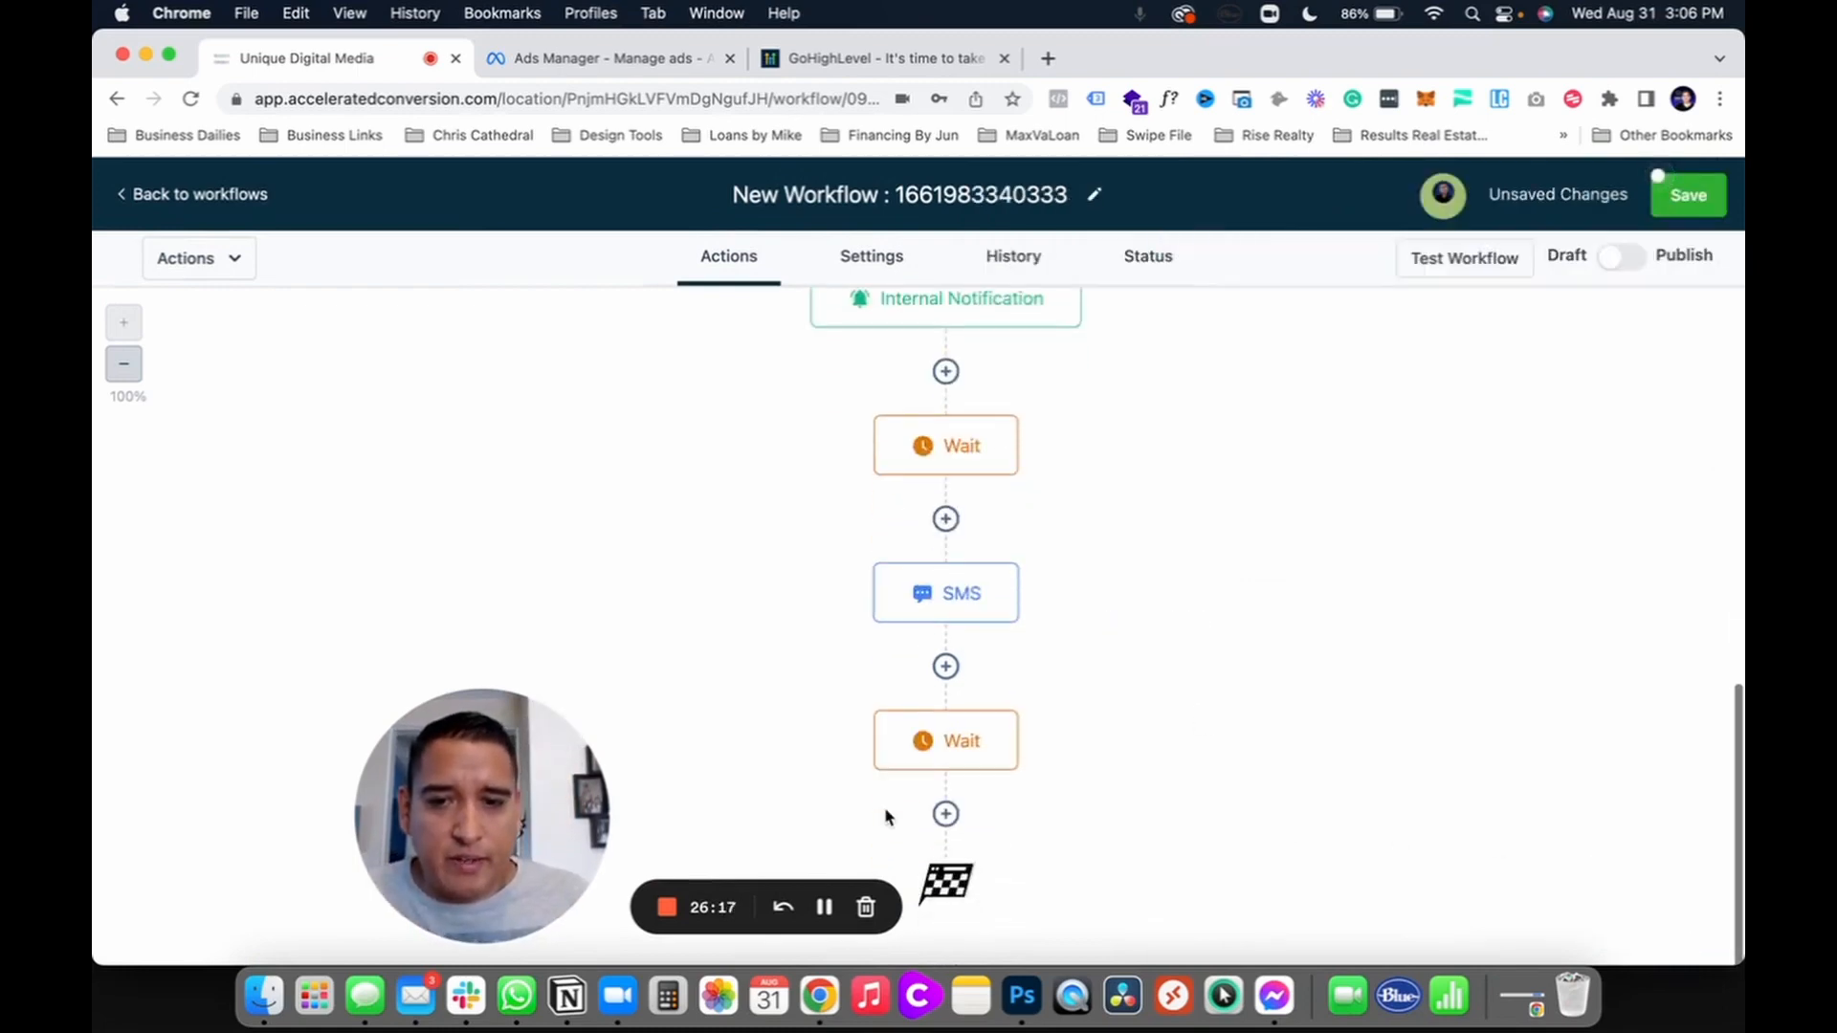
Step: Start an Email step after the second Wait, then cancel it
left_click(946, 815)
left_click(1252, 424)
left_click(1249, 498)
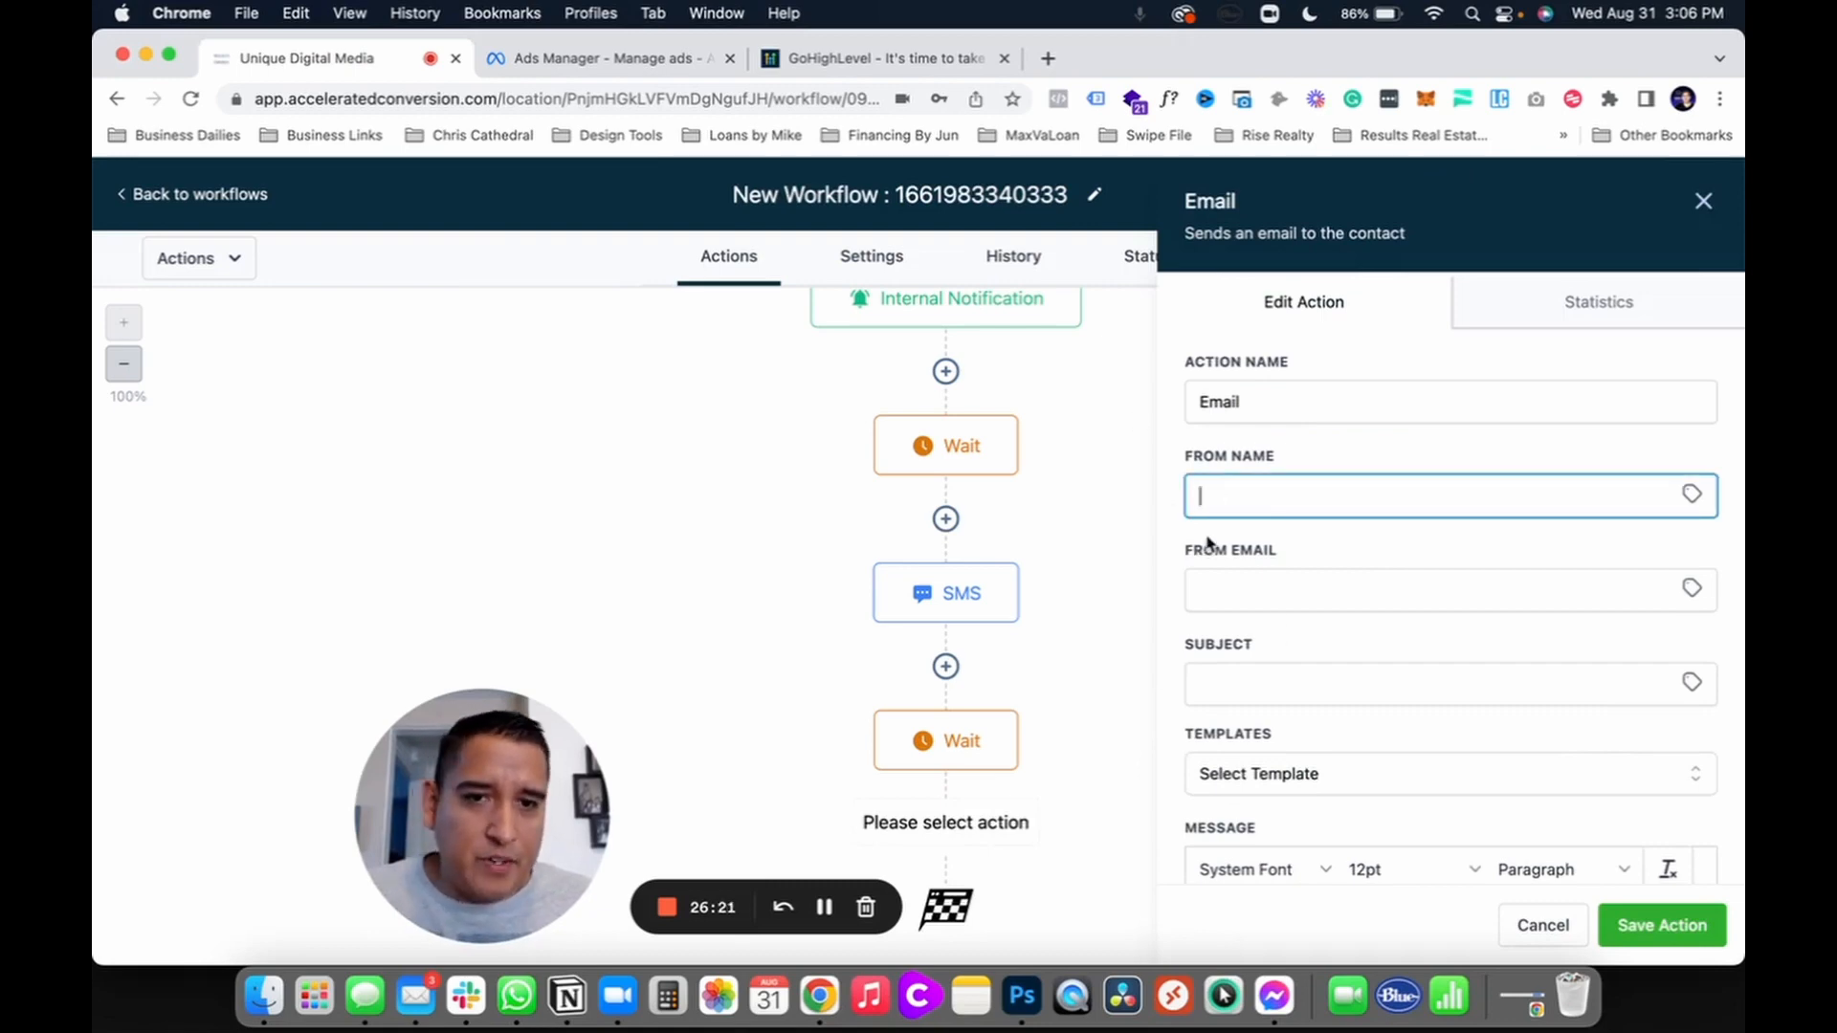
left_click(1541, 923)
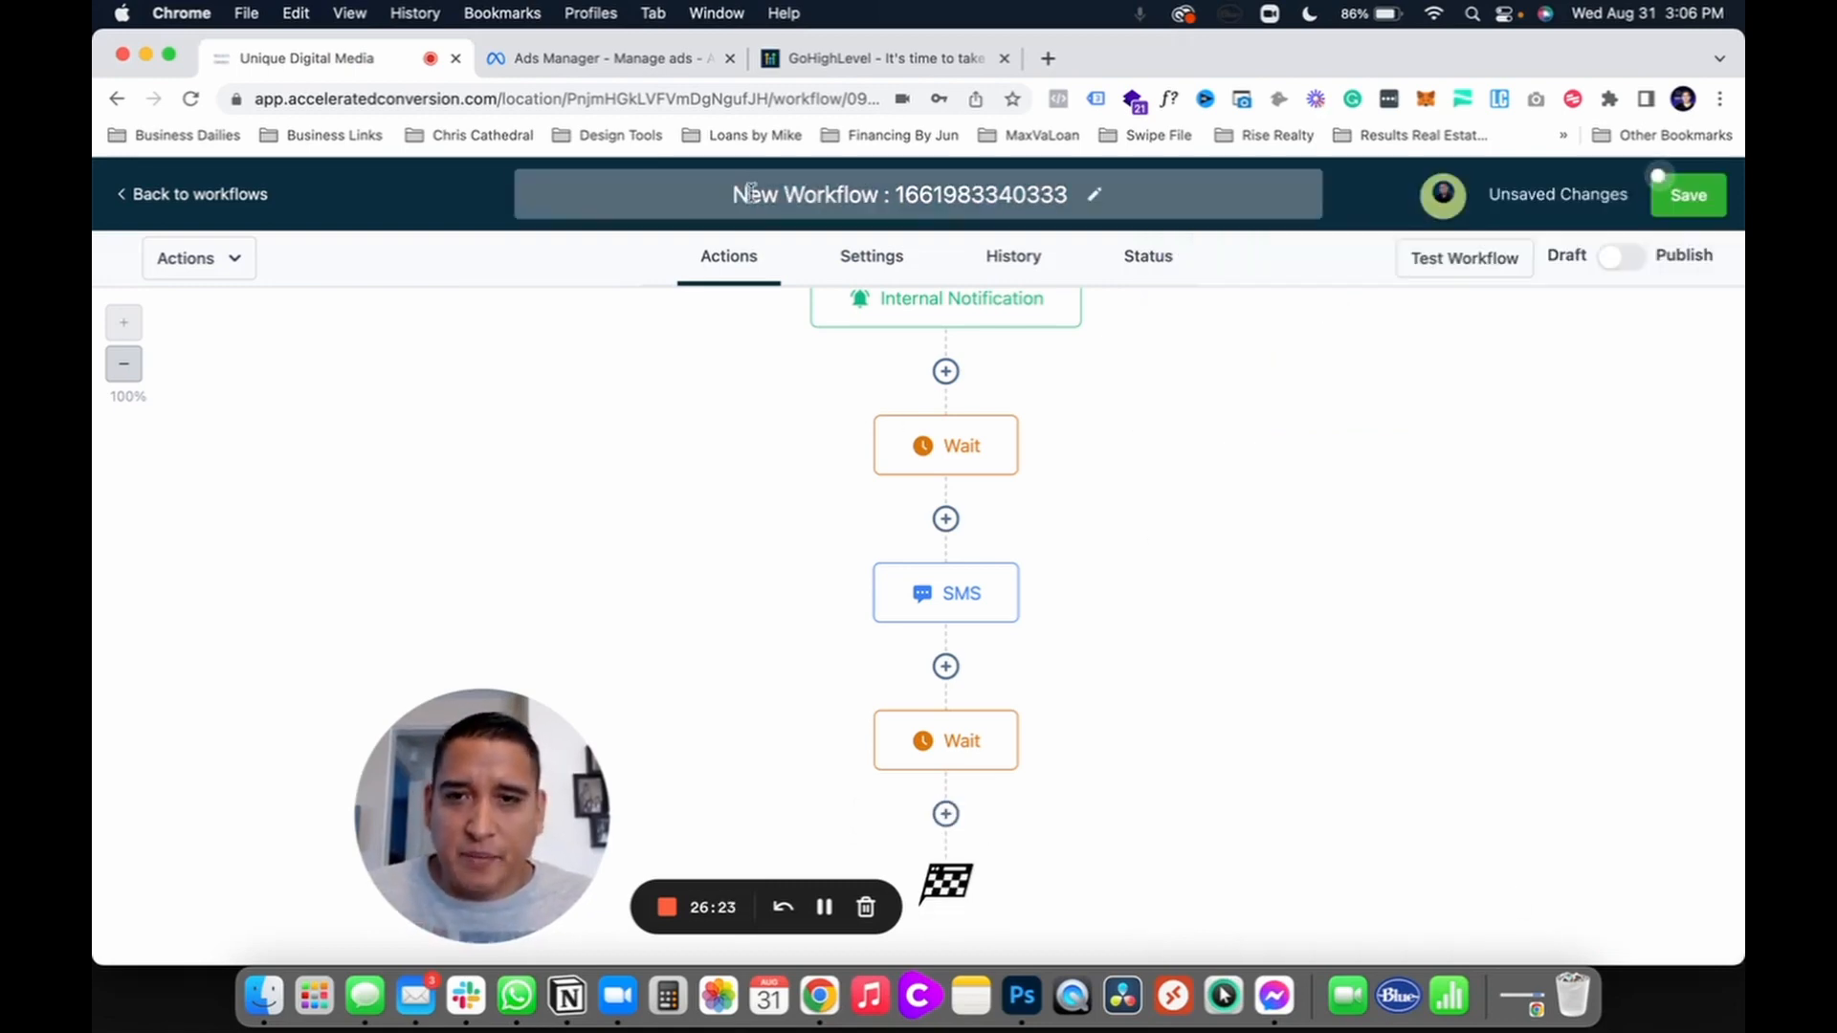
Step: Fill in the default sender From Name and From Email in the workflow Settings
left_click(870, 259)
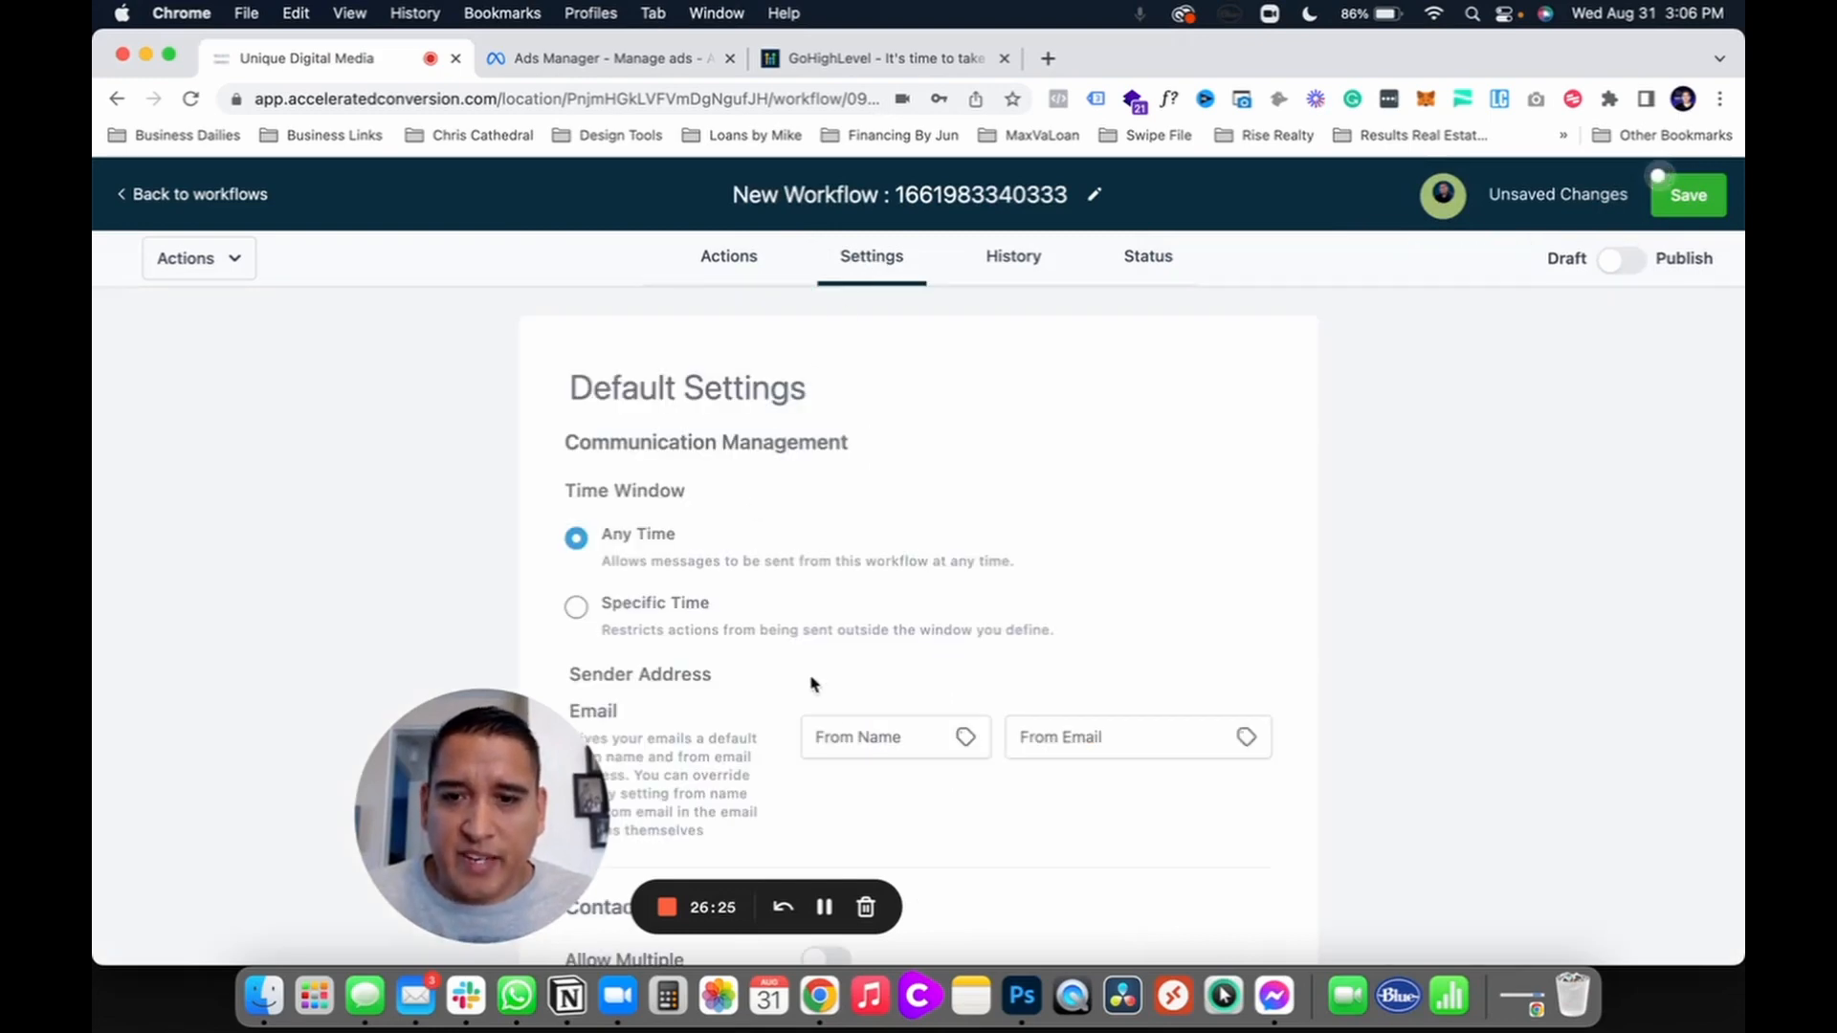
left_click(864, 735)
type("una")
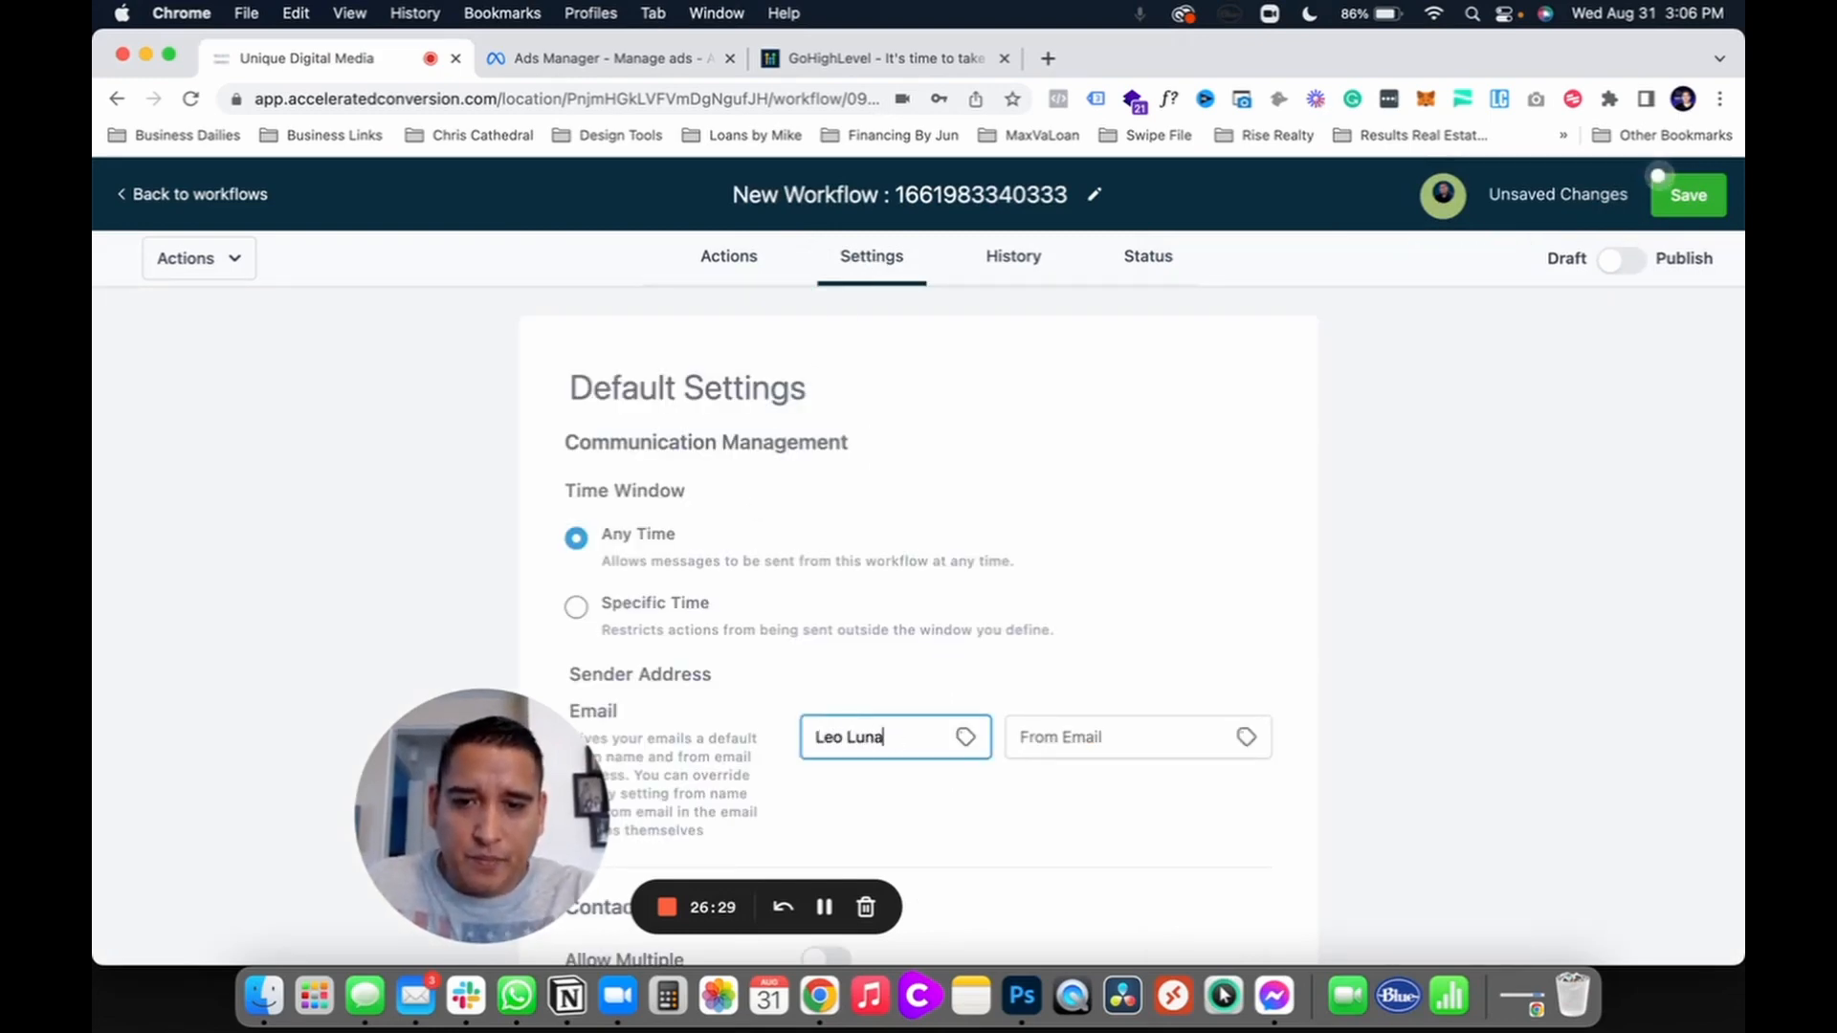
key("Tab")
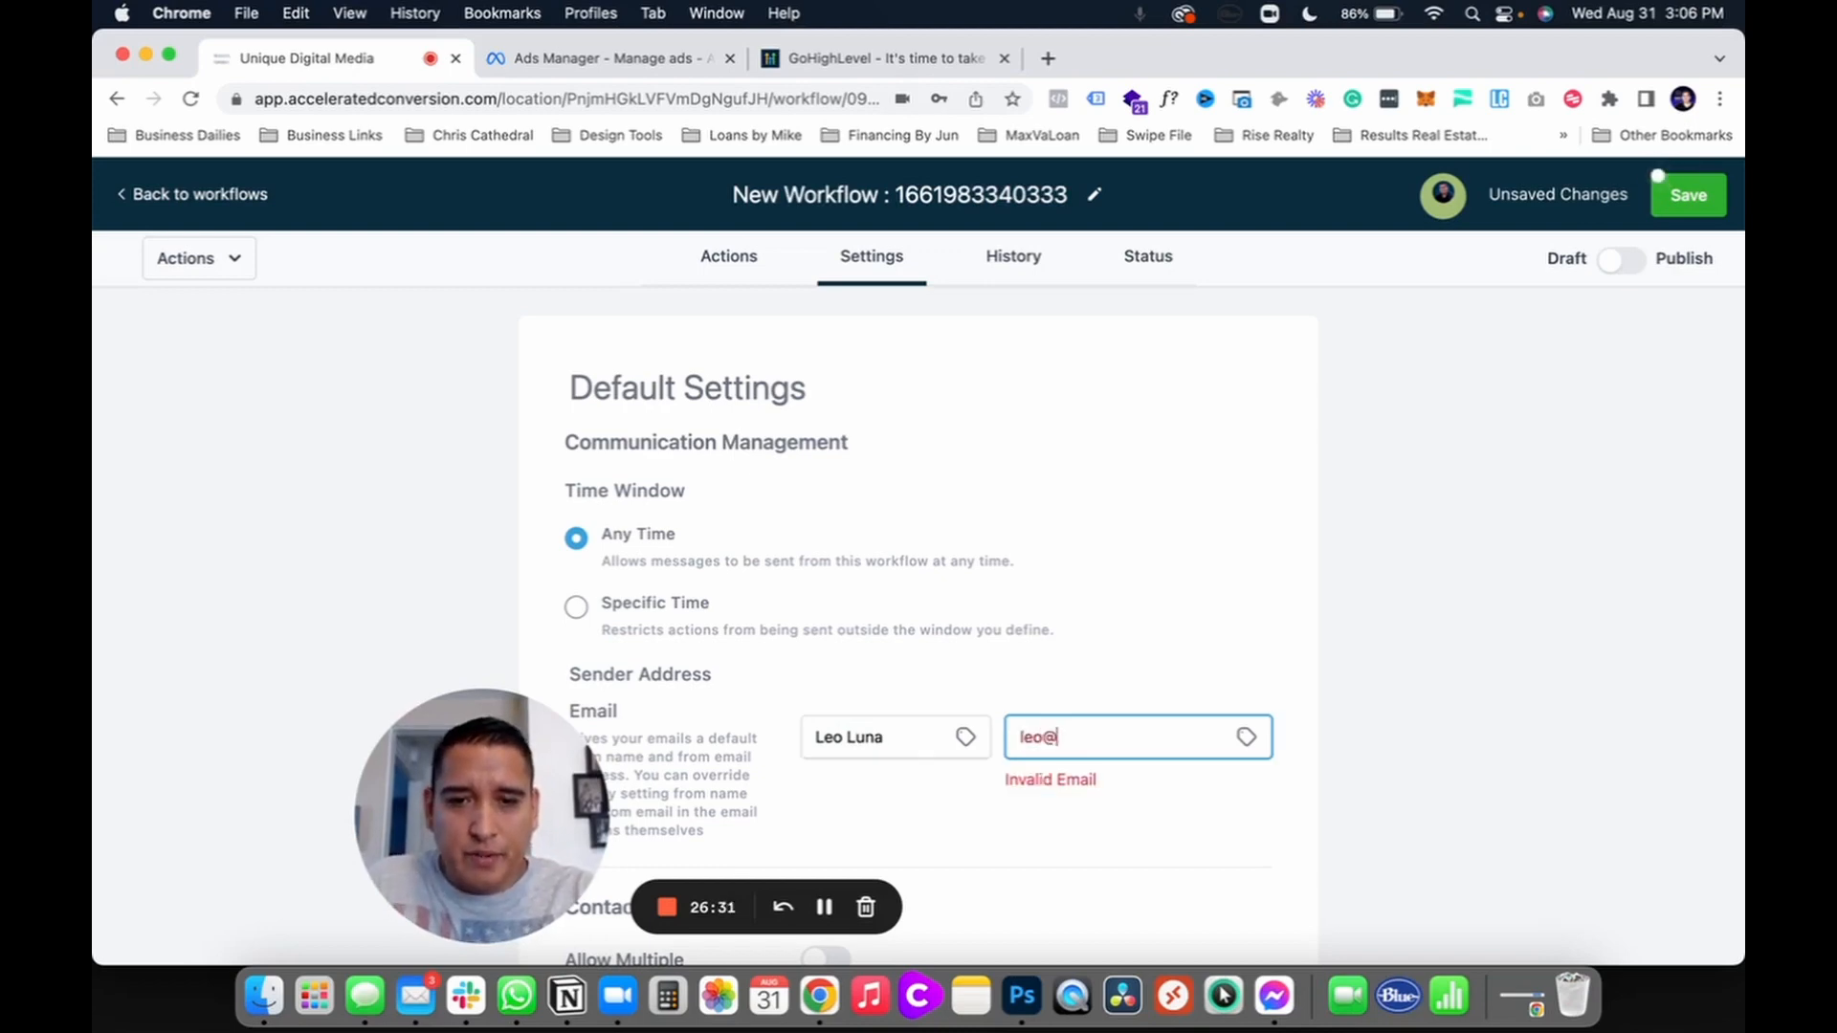
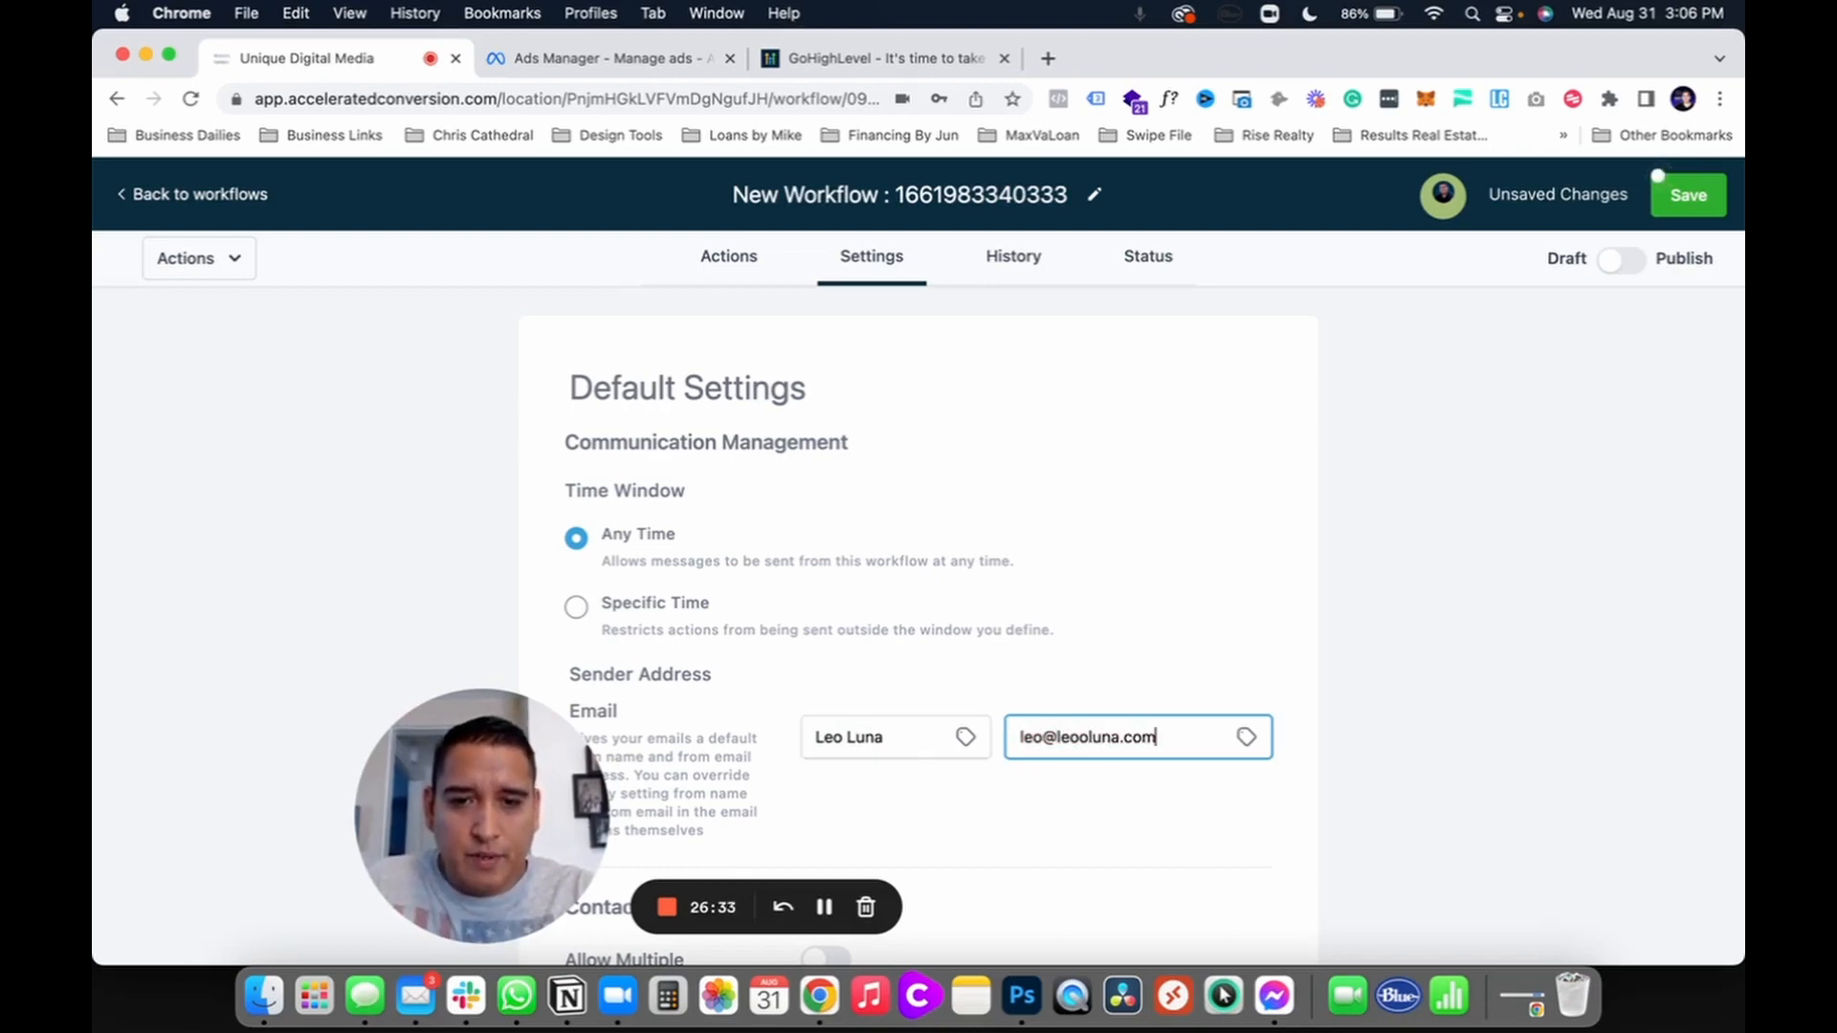
left_click(1098, 679)
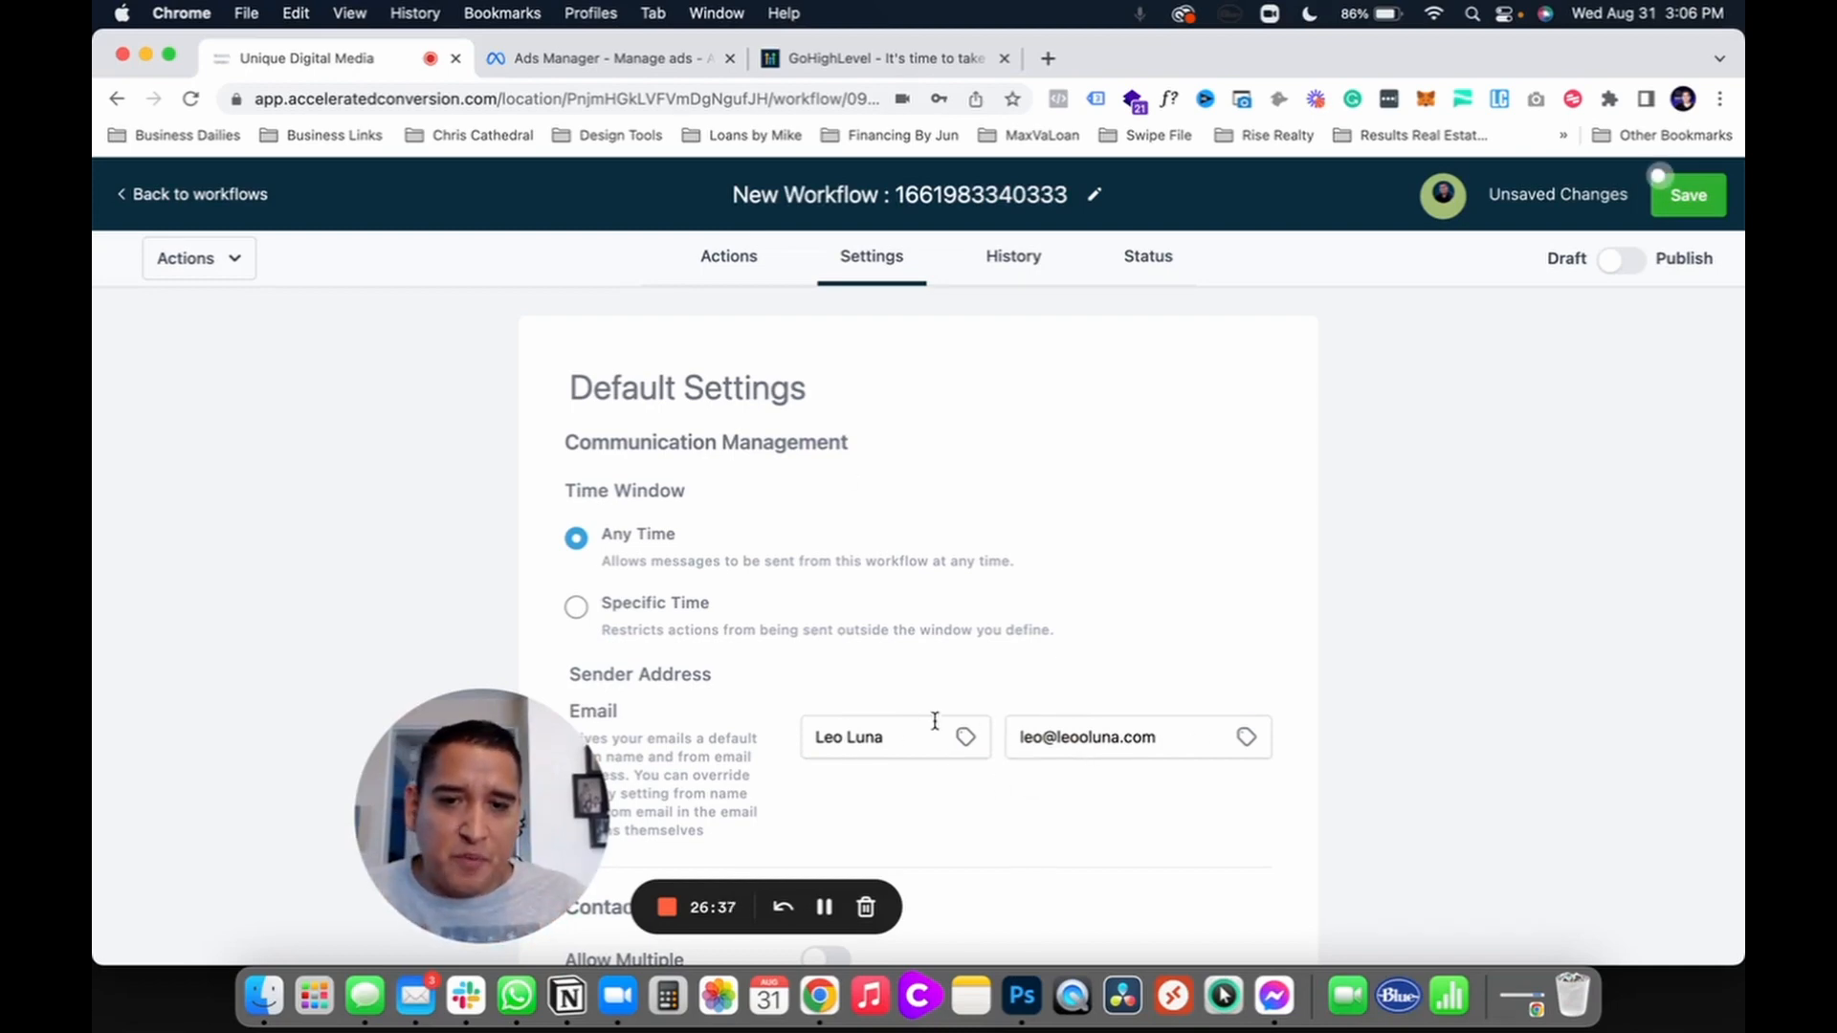
left_click(725, 268)
Step: Add an Email step with subject 'Your hot list of homes!' and message 'test'
scroll(956, 685, "down", 10)
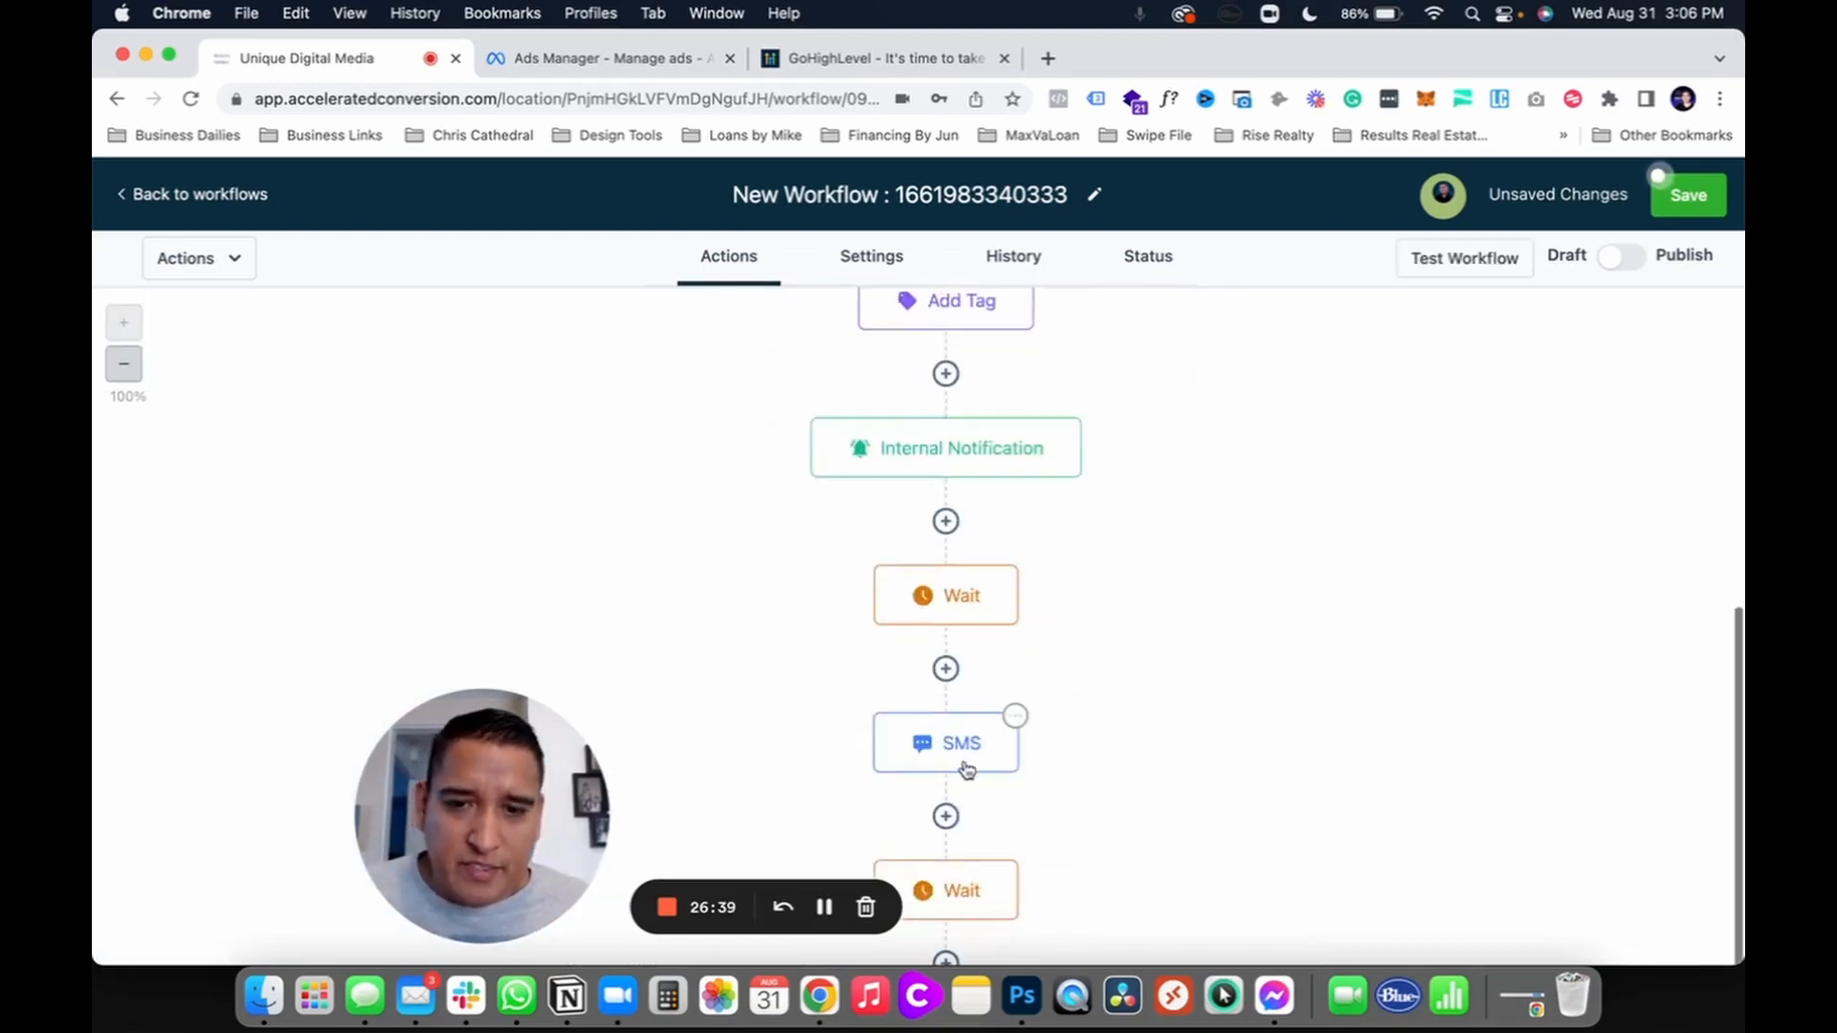
left_click(947, 815)
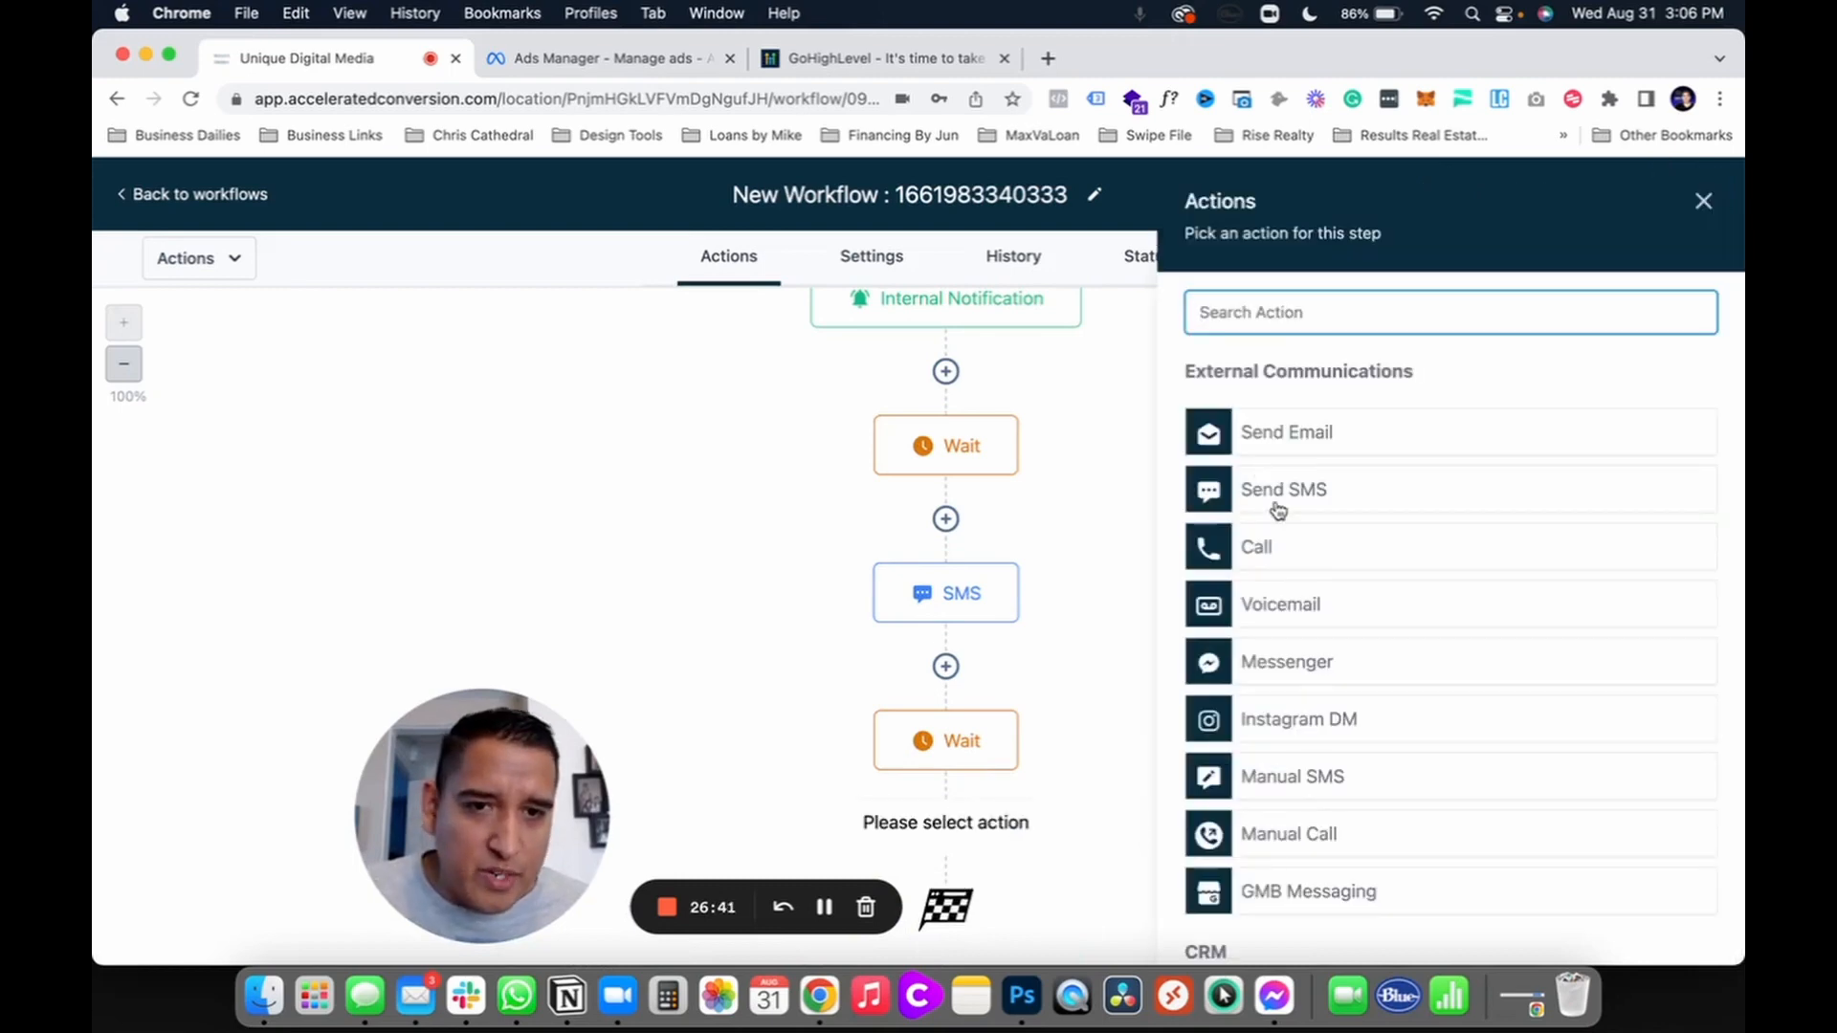
left_click(1278, 442)
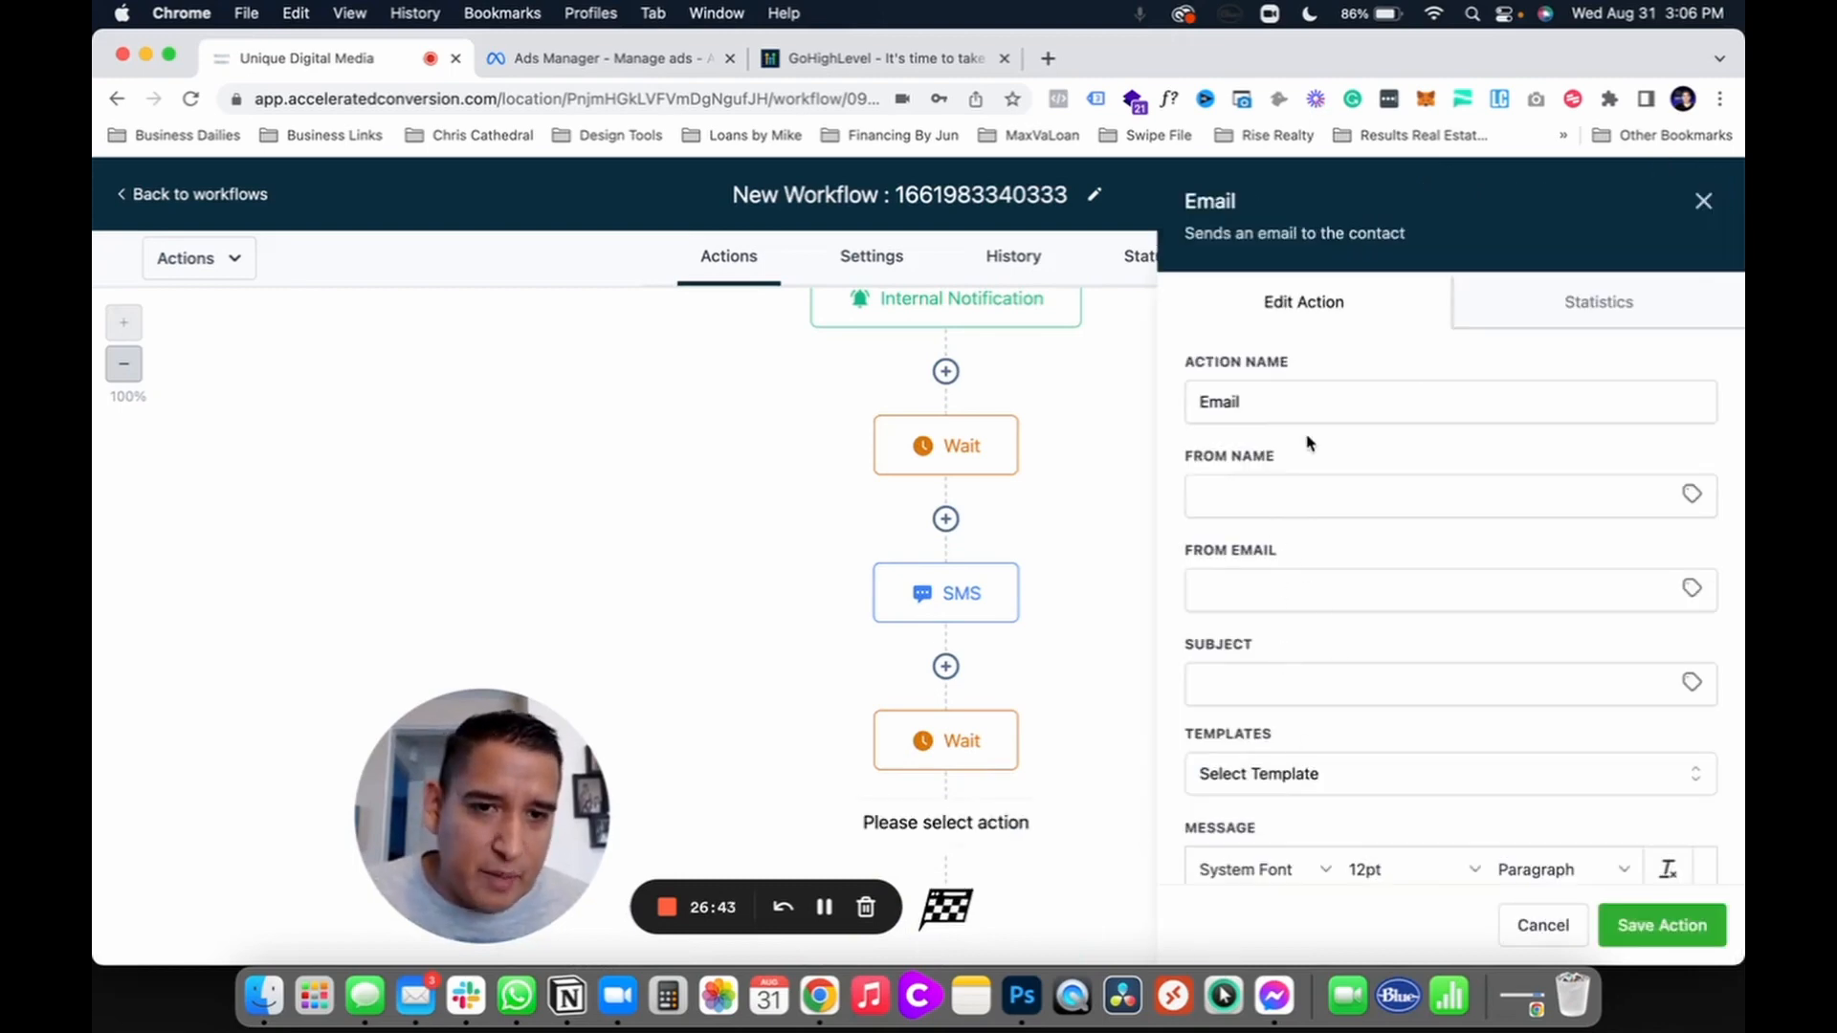
left_click(1253, 495)
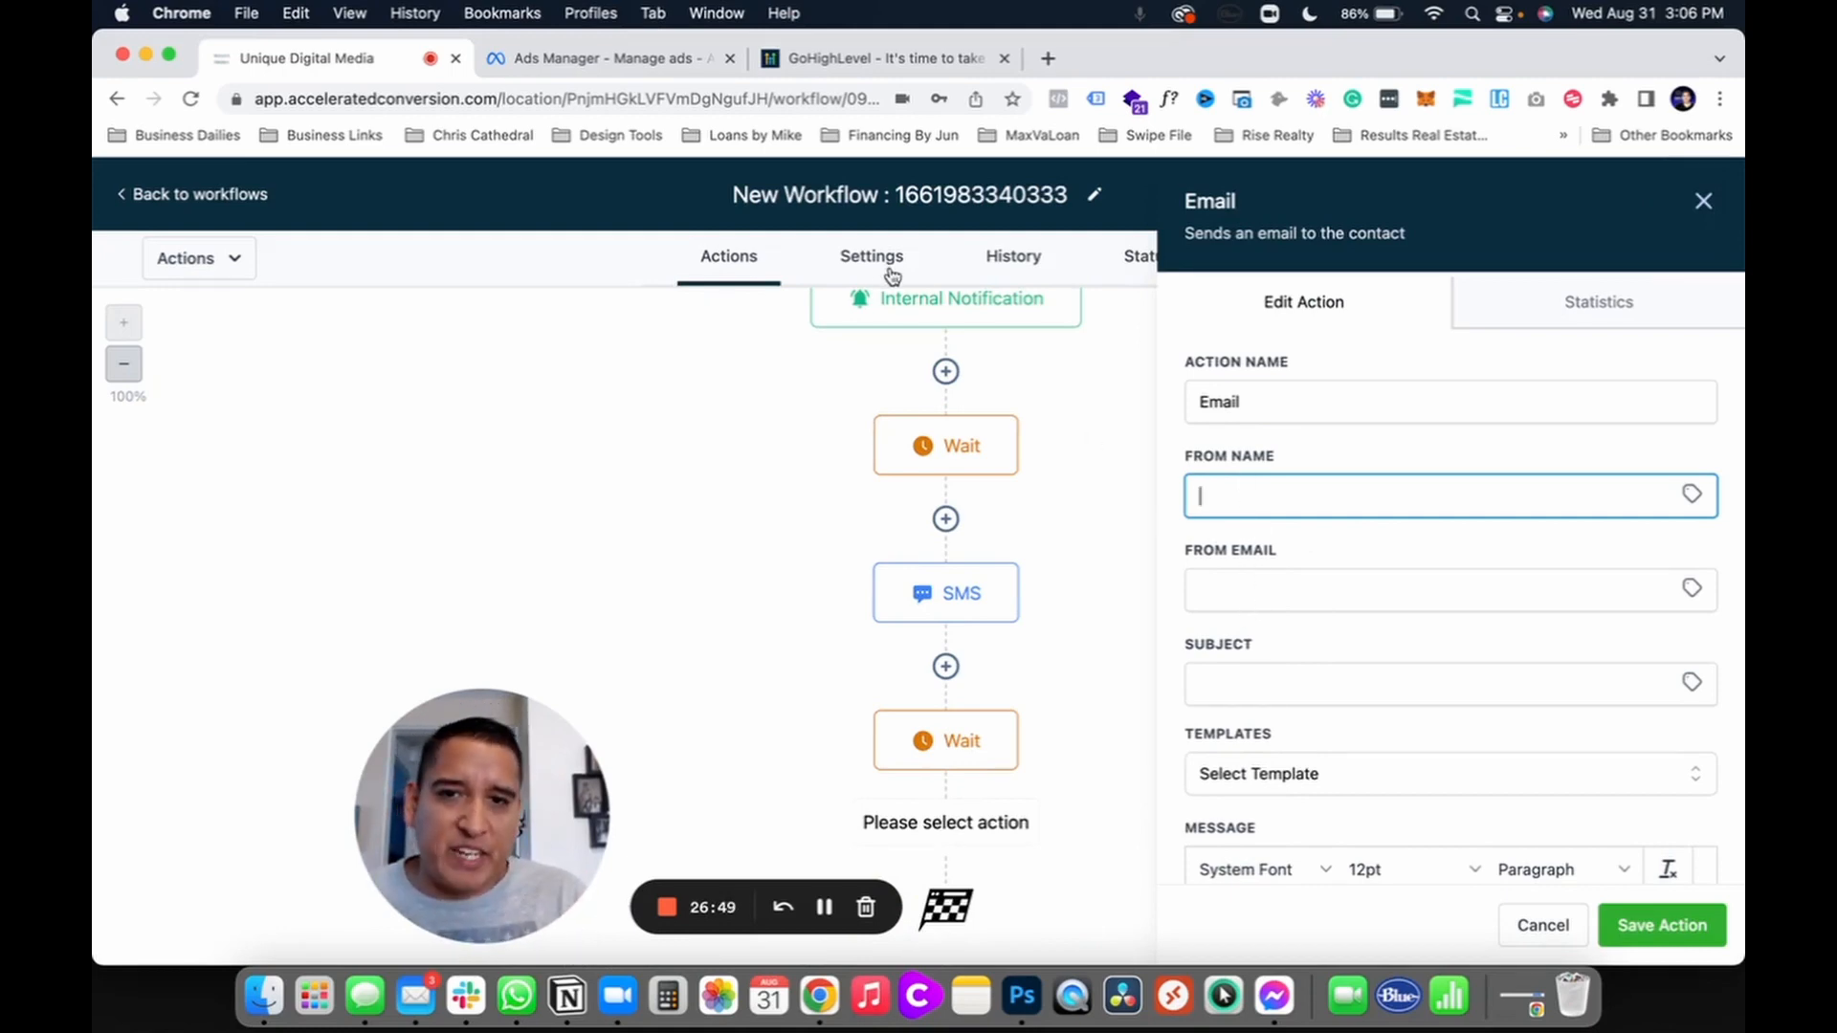
left_click(1228, 689)
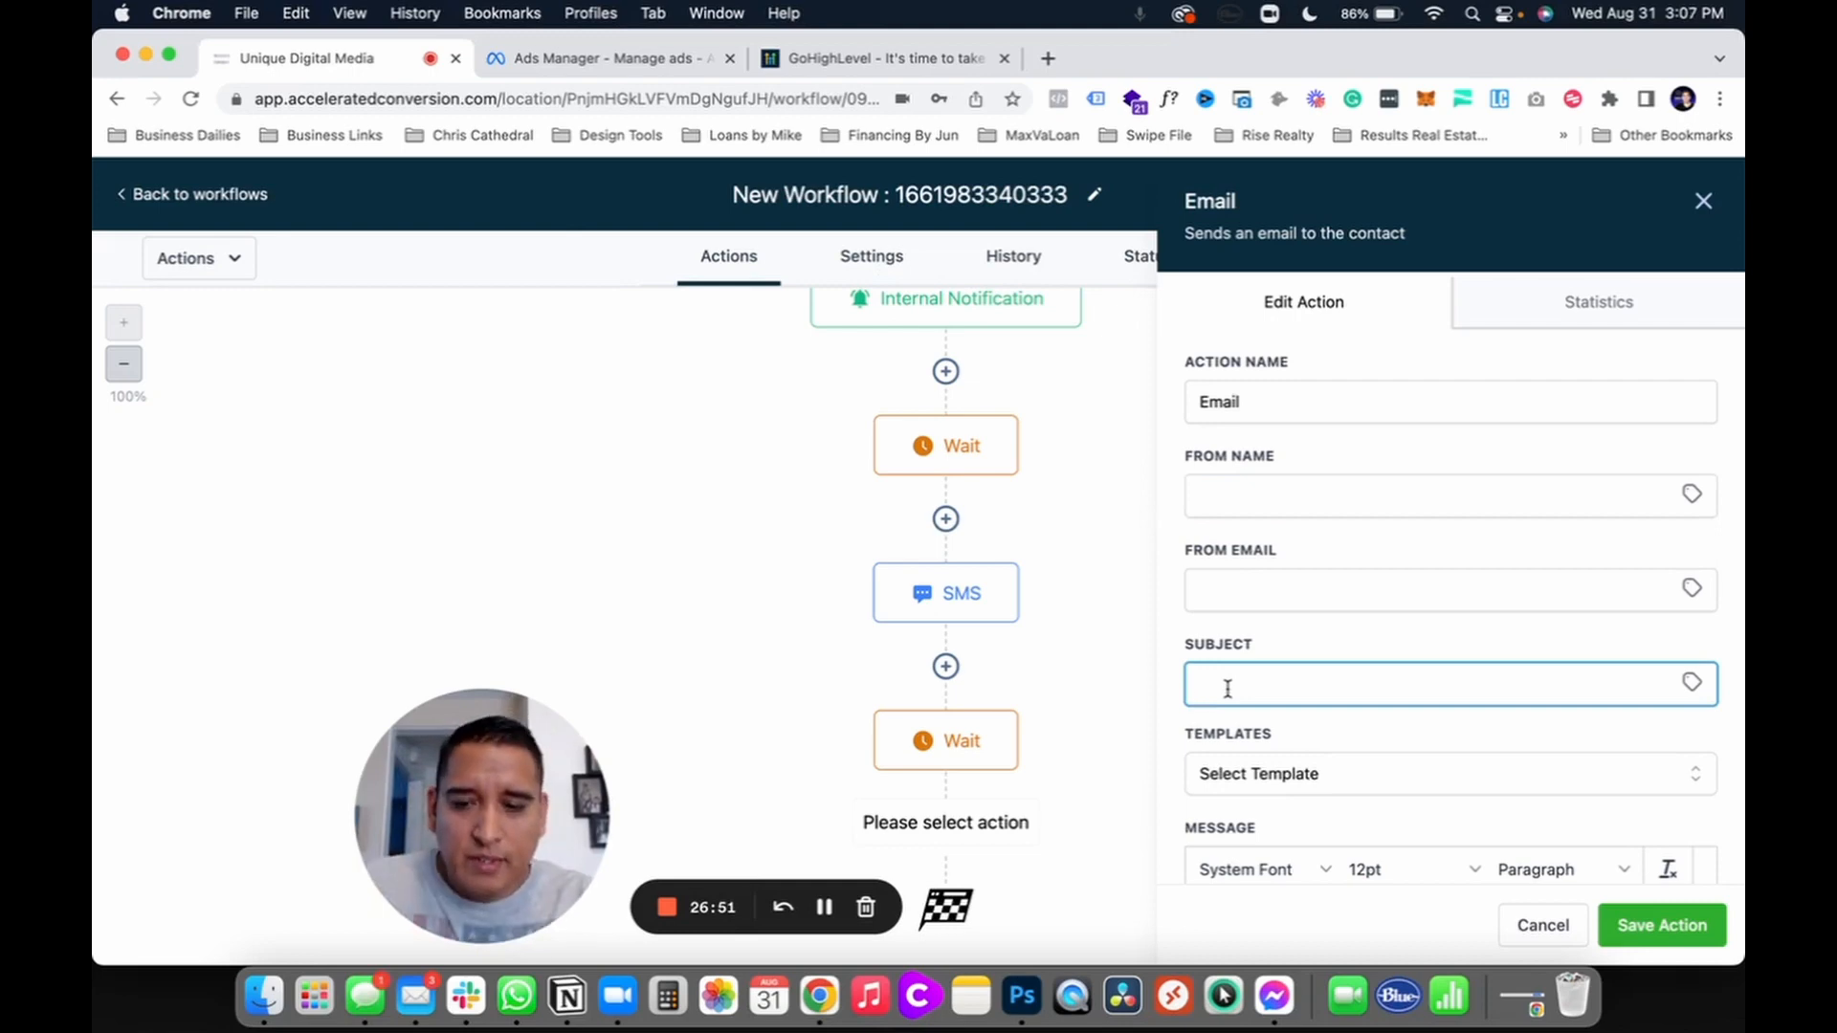
type("Your hot l")
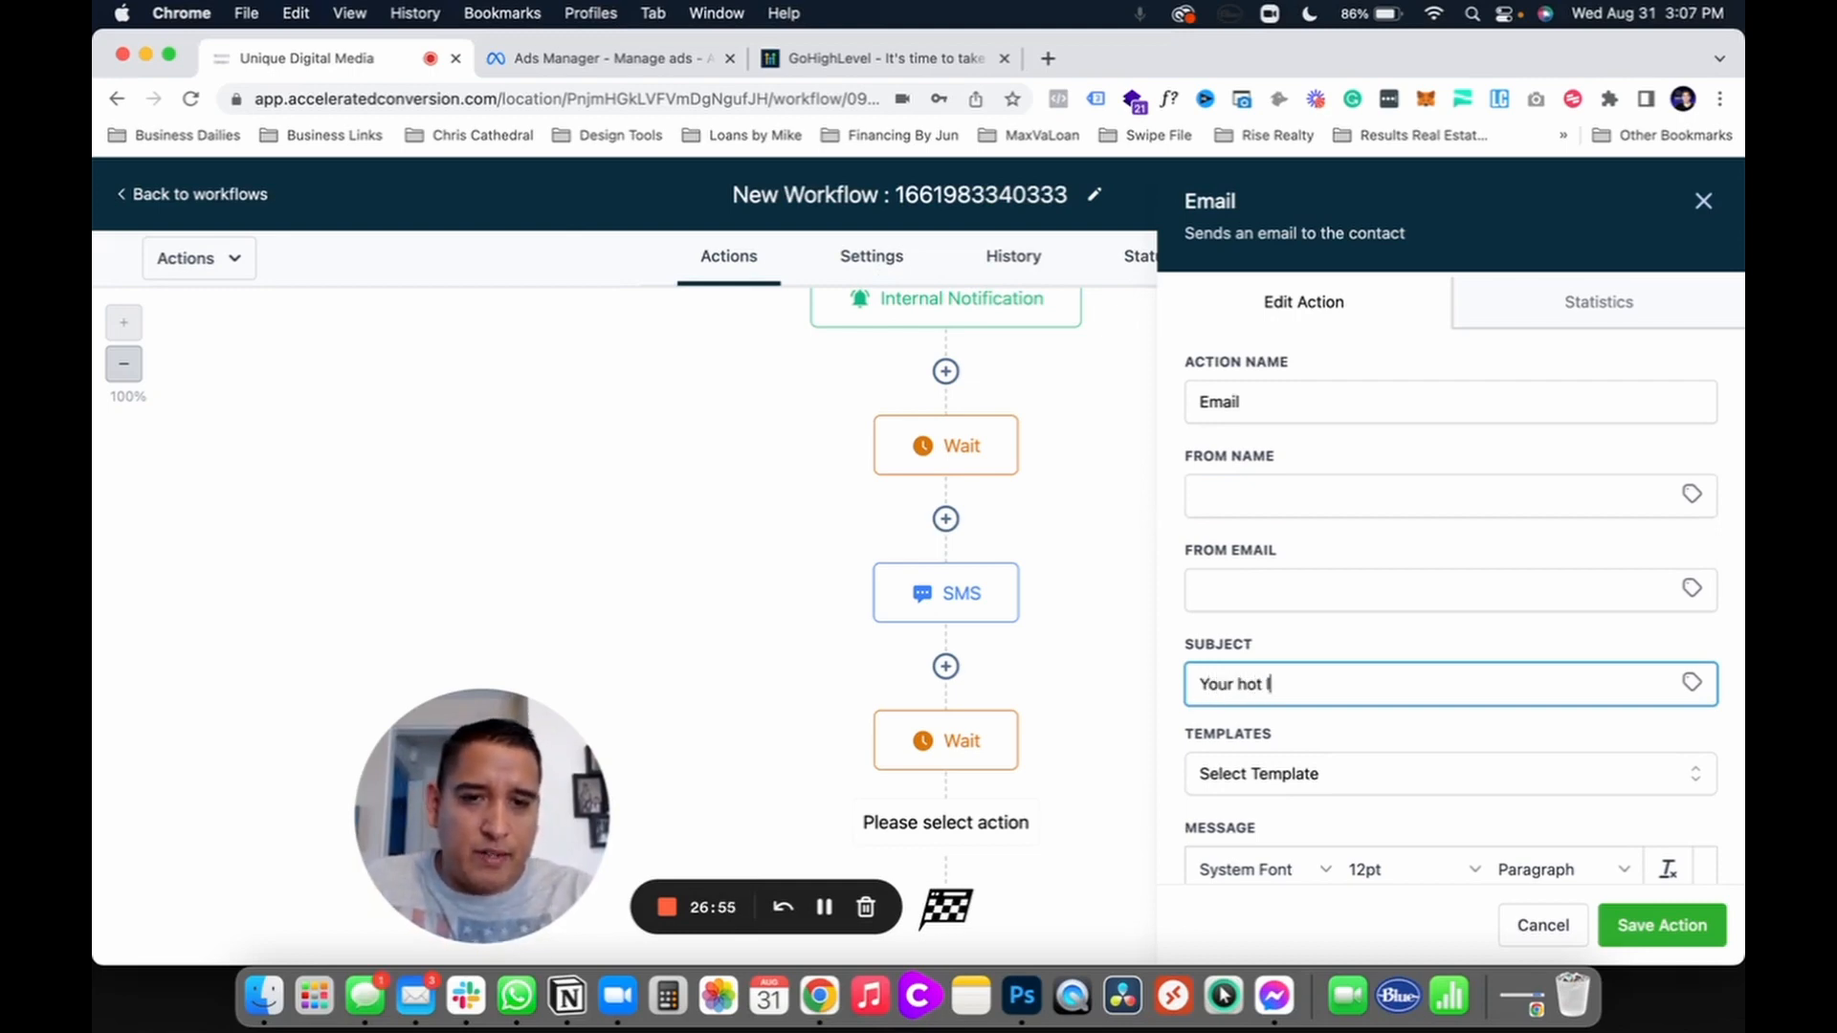
type("ist of homes!")
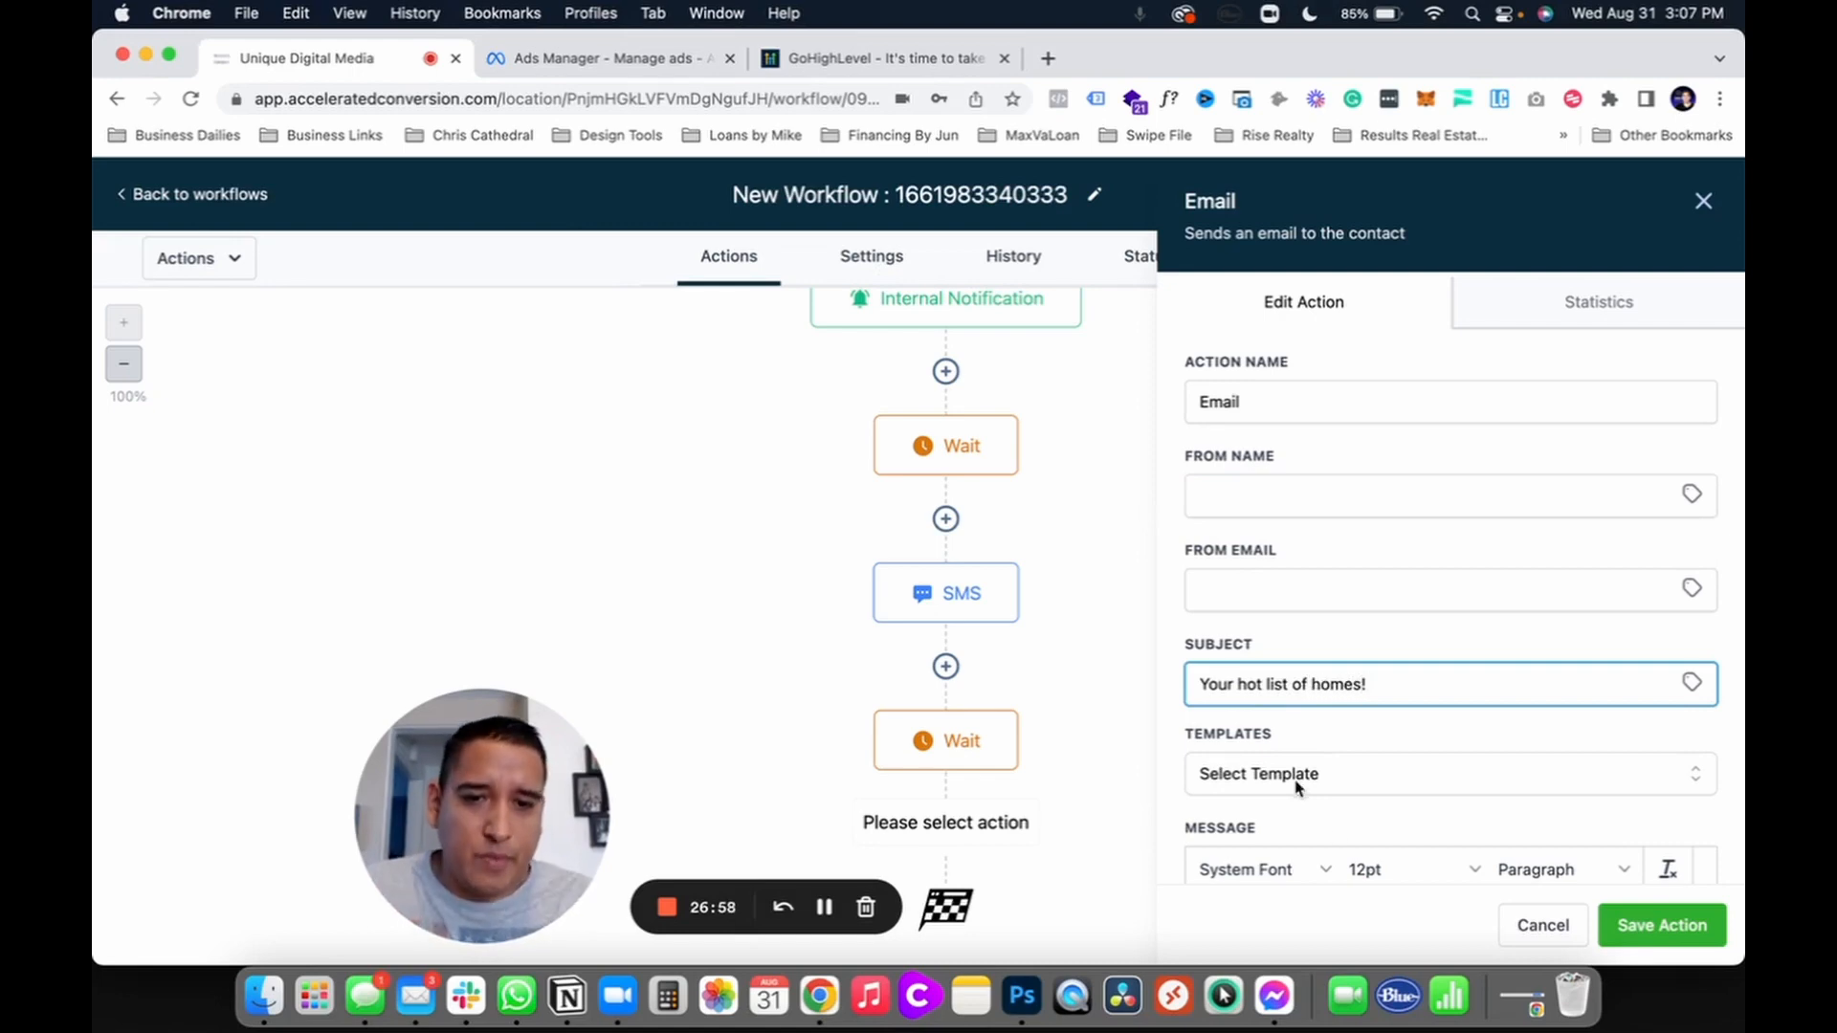
scroll(1298, 786, "down", 5)
left_click(1271, 832)
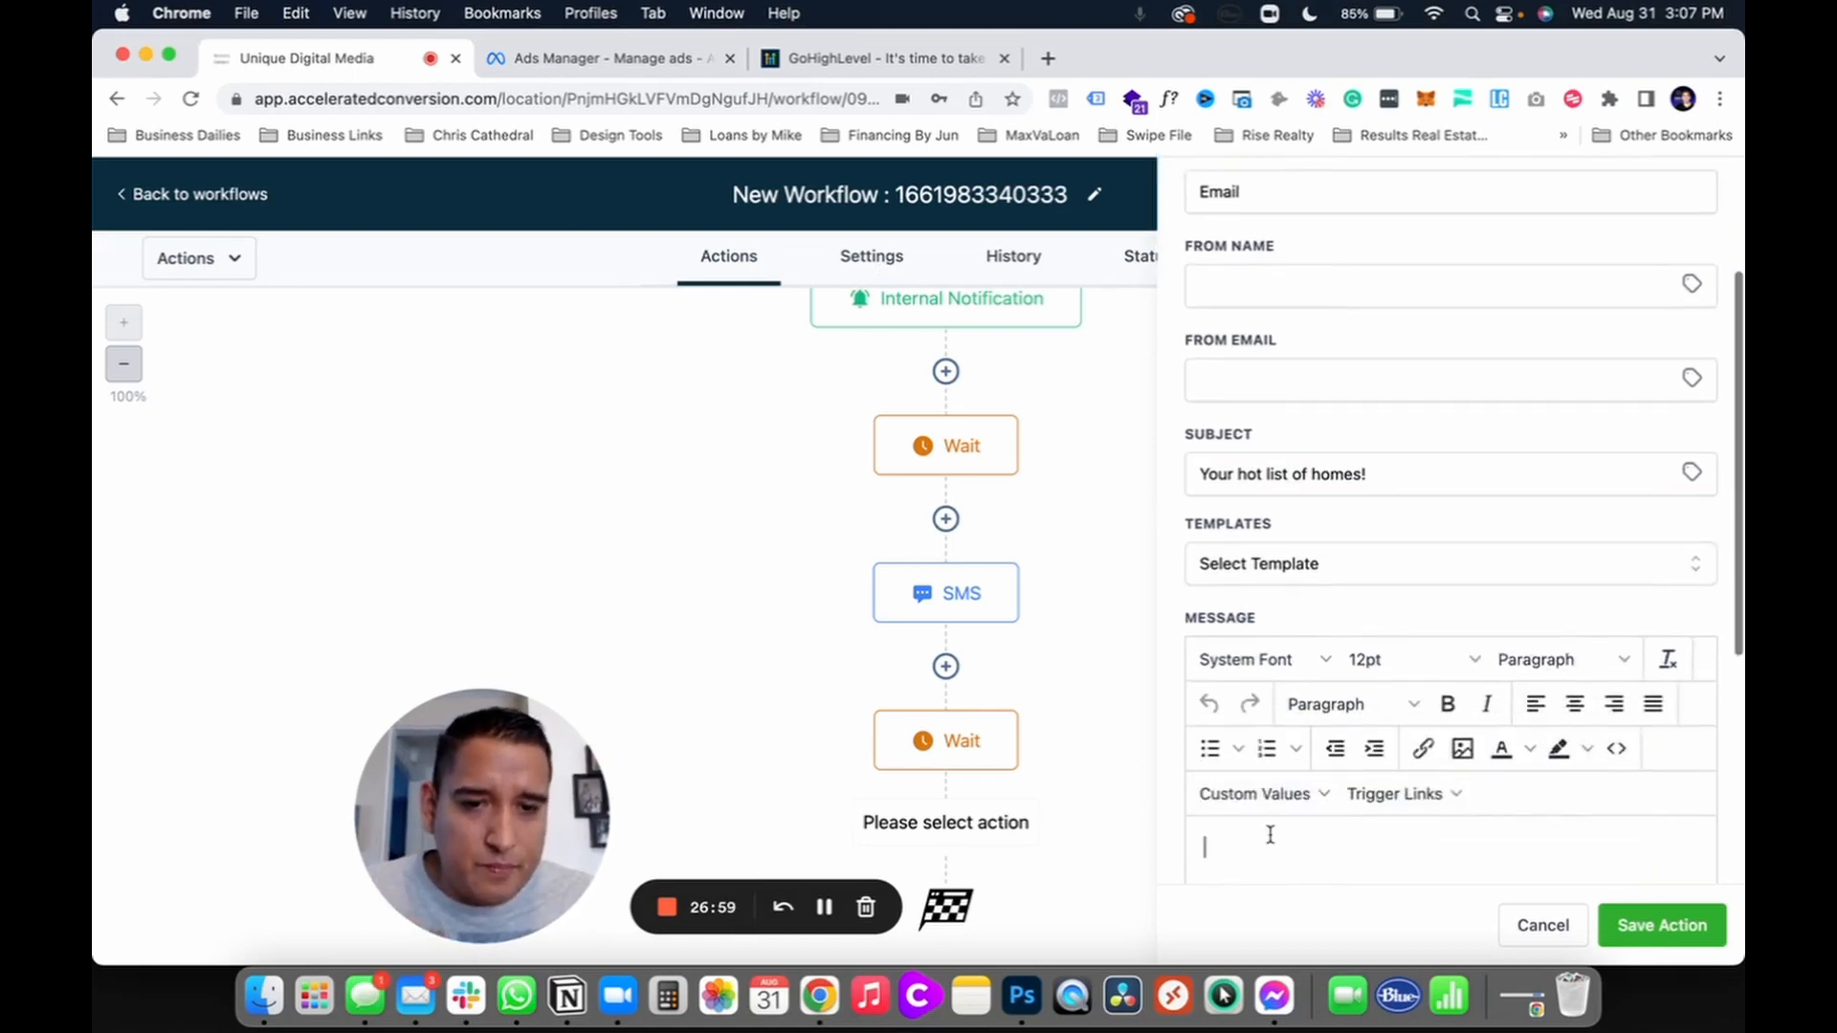
type("te")
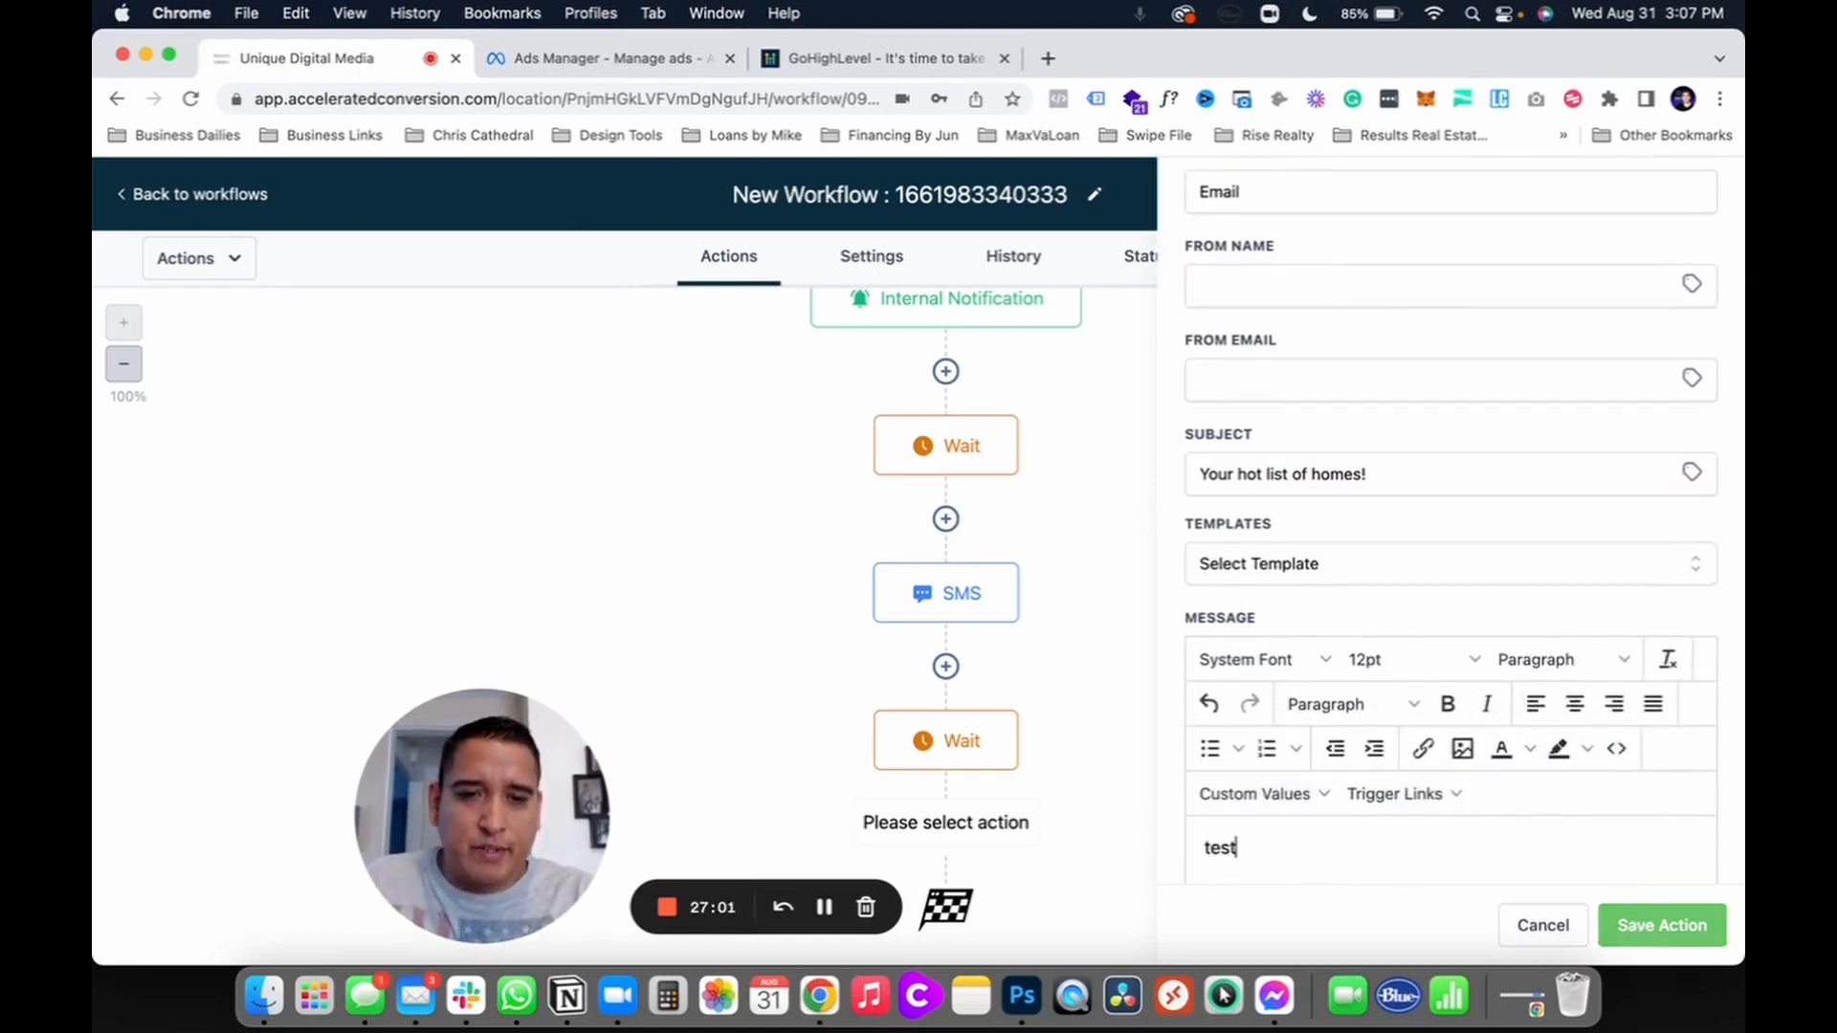
type("st")
left_click(1662, 925)
scroll(1242, 693, "down", 2)
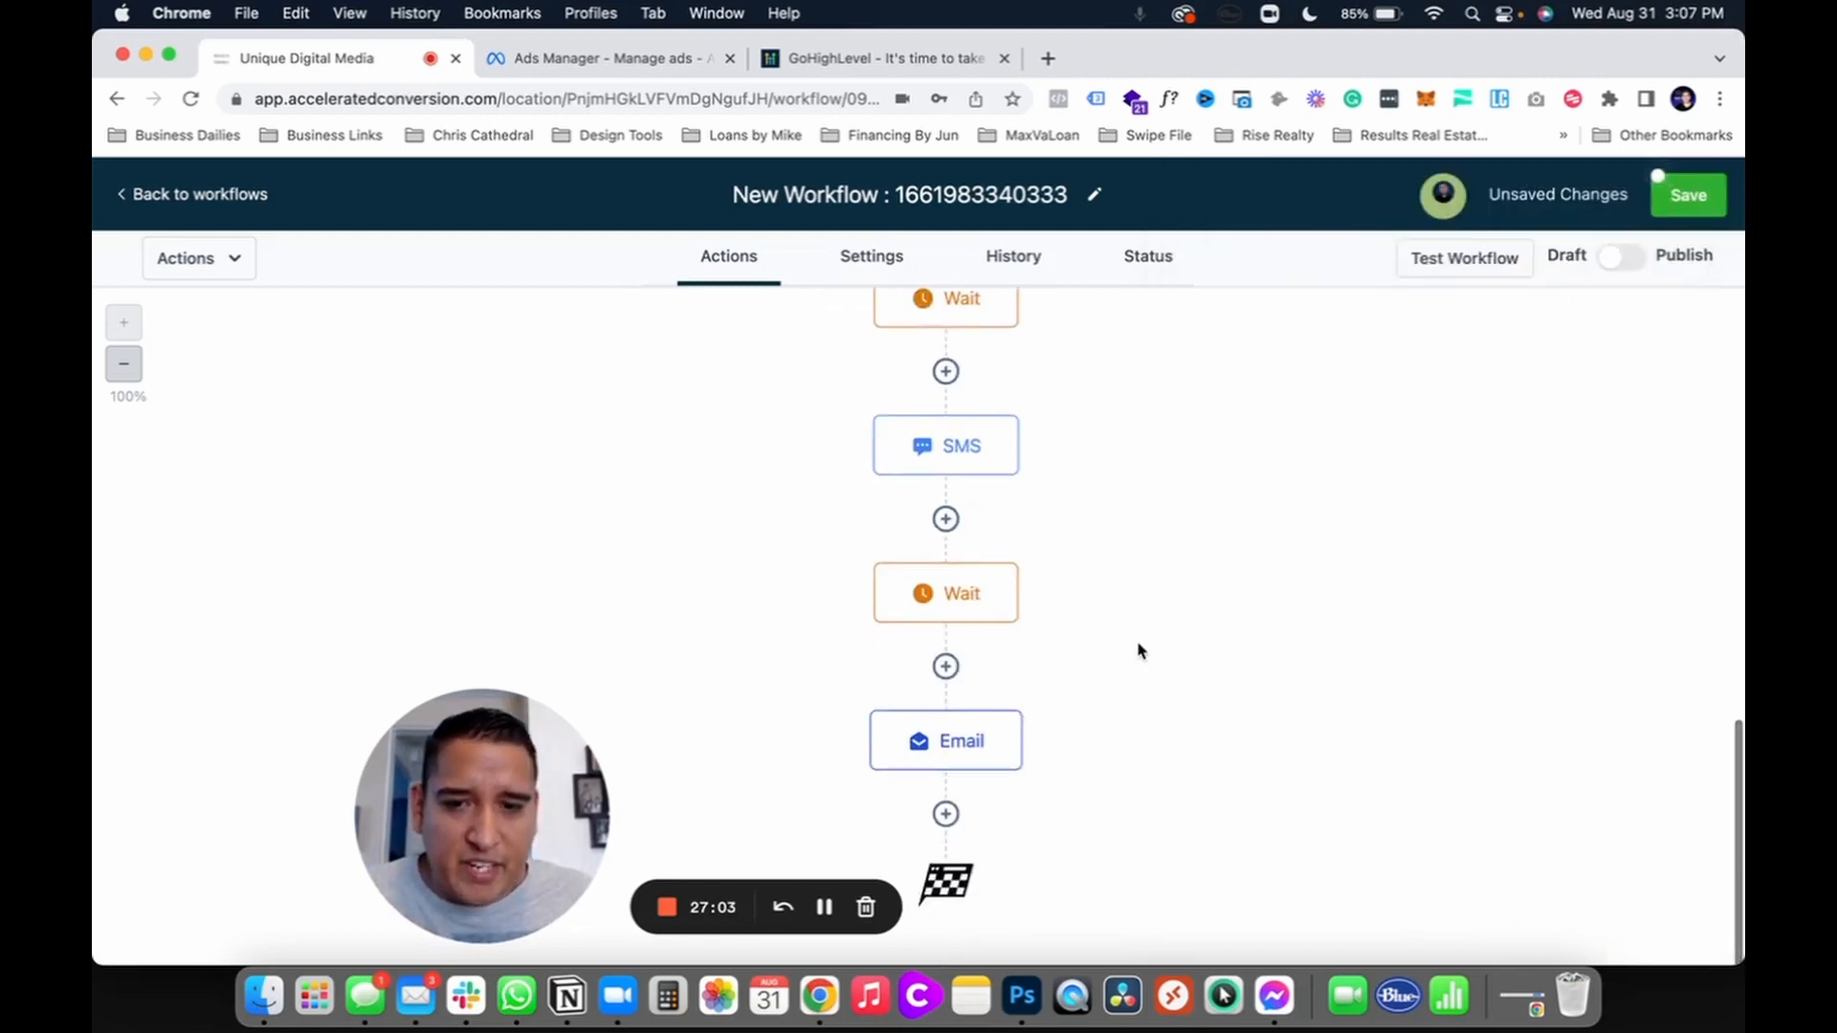
left_click(945, 816)
scroll(1253, 777, "down", 15)
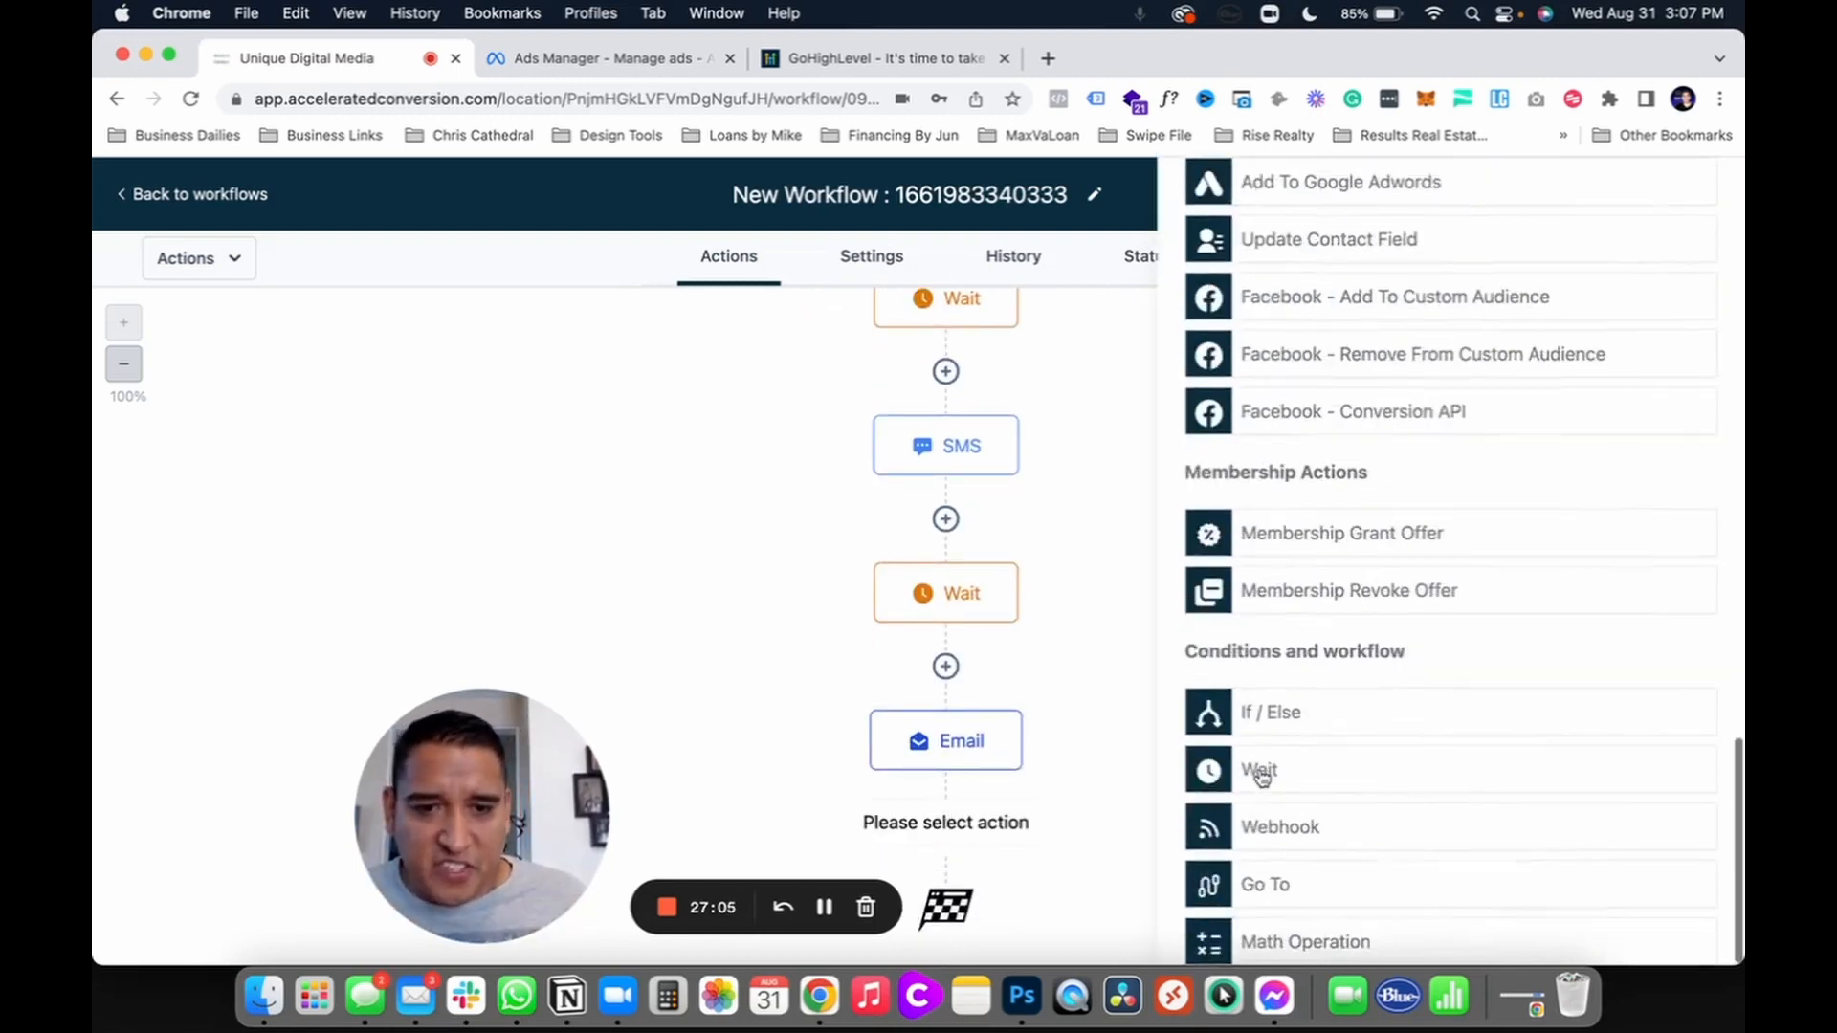
scroll(1261, 777, "up", 7)
scroll(1260, 777, "up", 10)
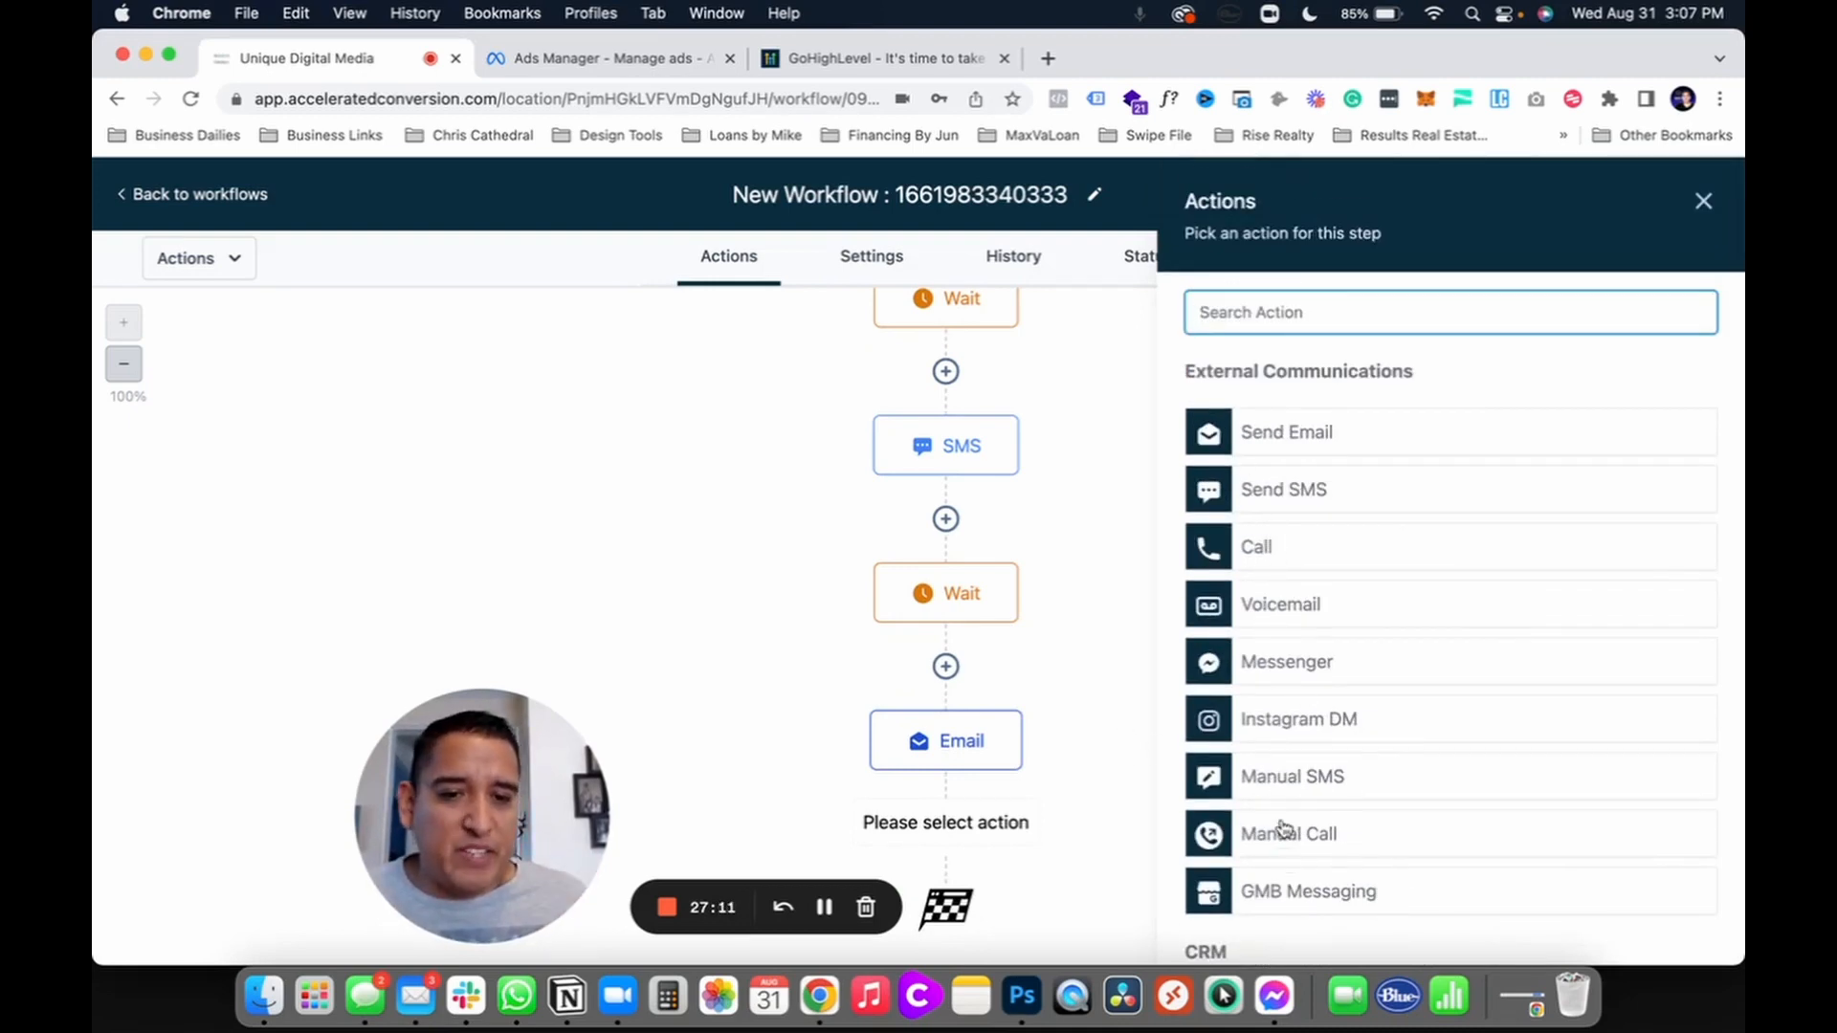
scroll(1283, 825, "down", 1)
left_click(1249, 472)
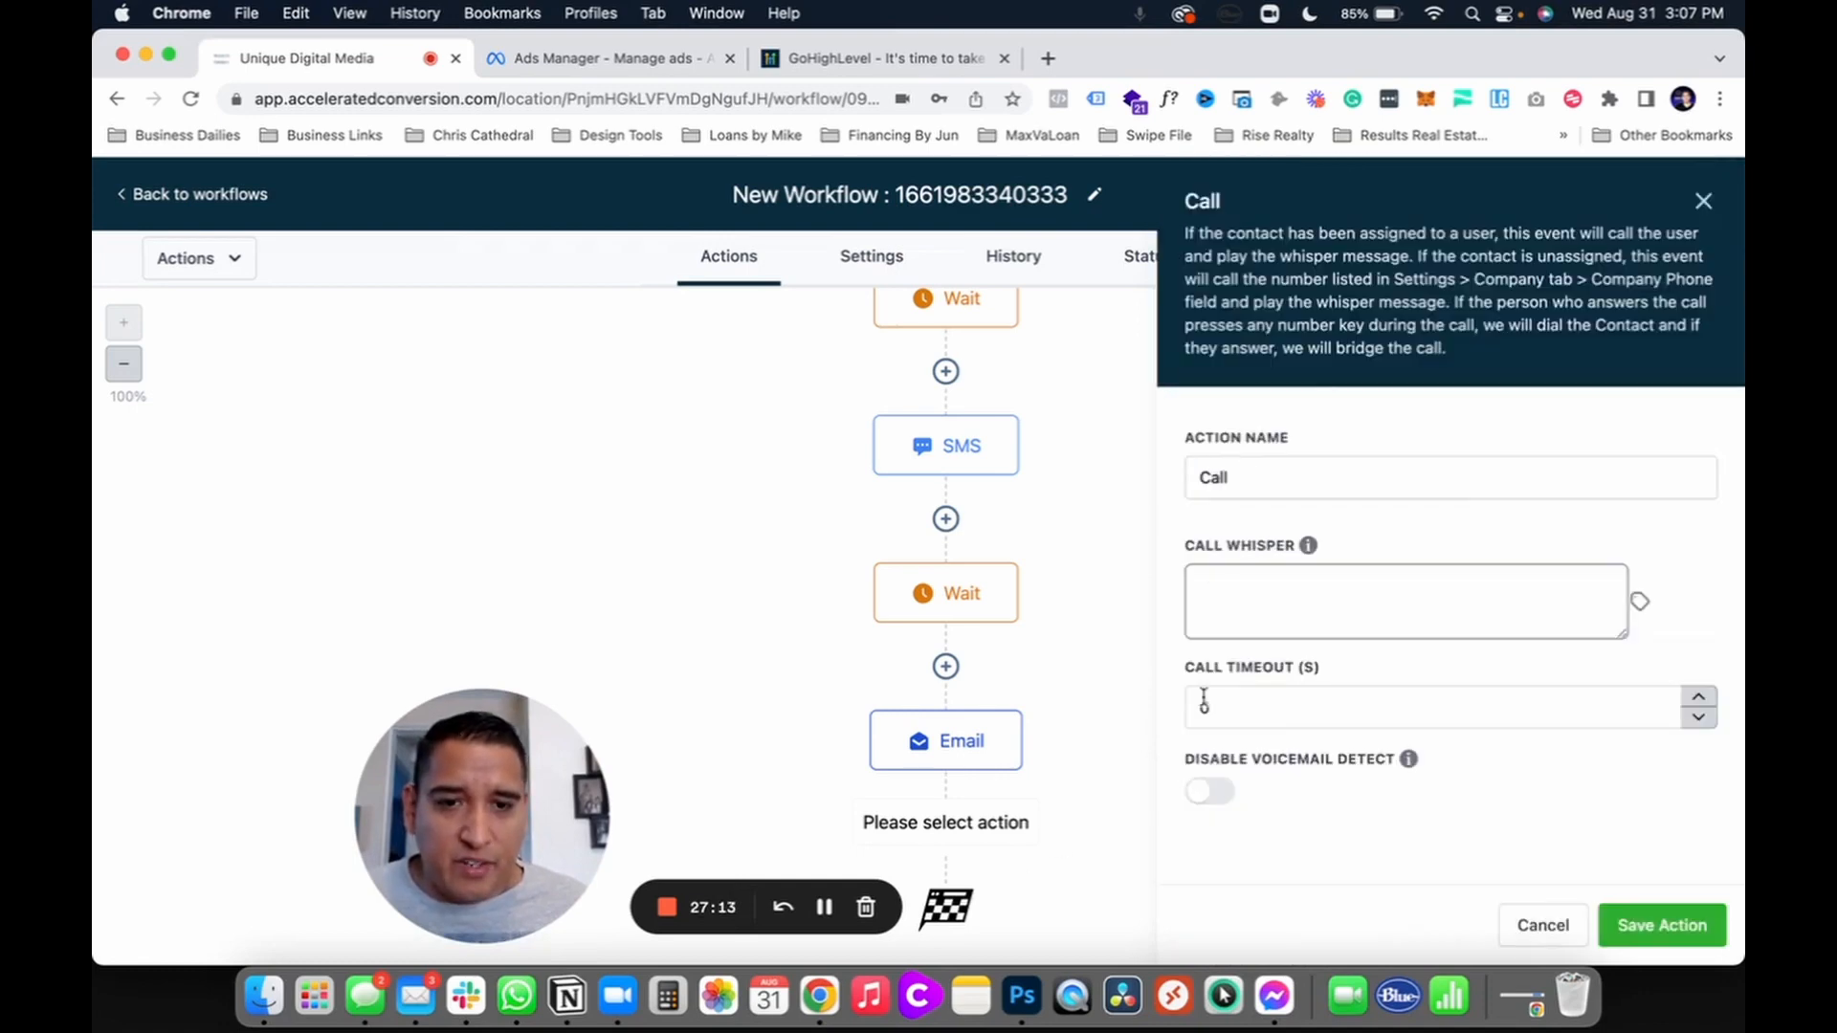
left_click(1245, 586)
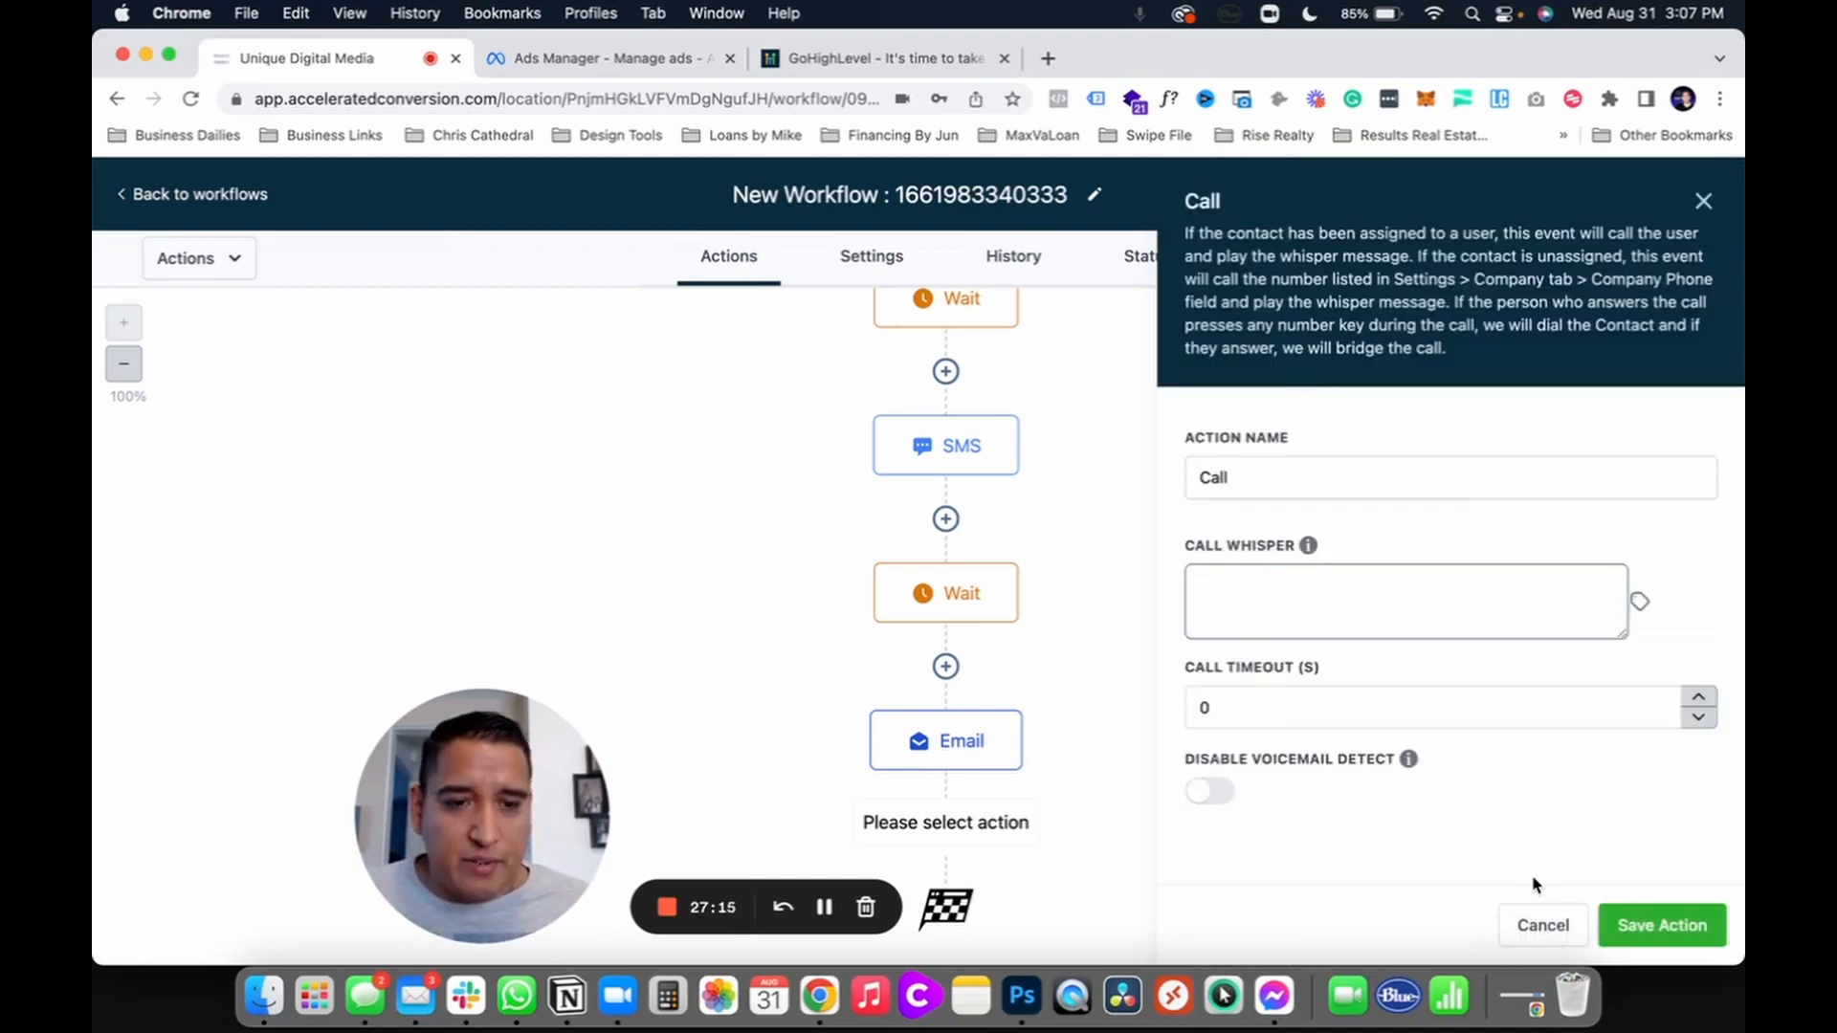
left_click(1535, 920)
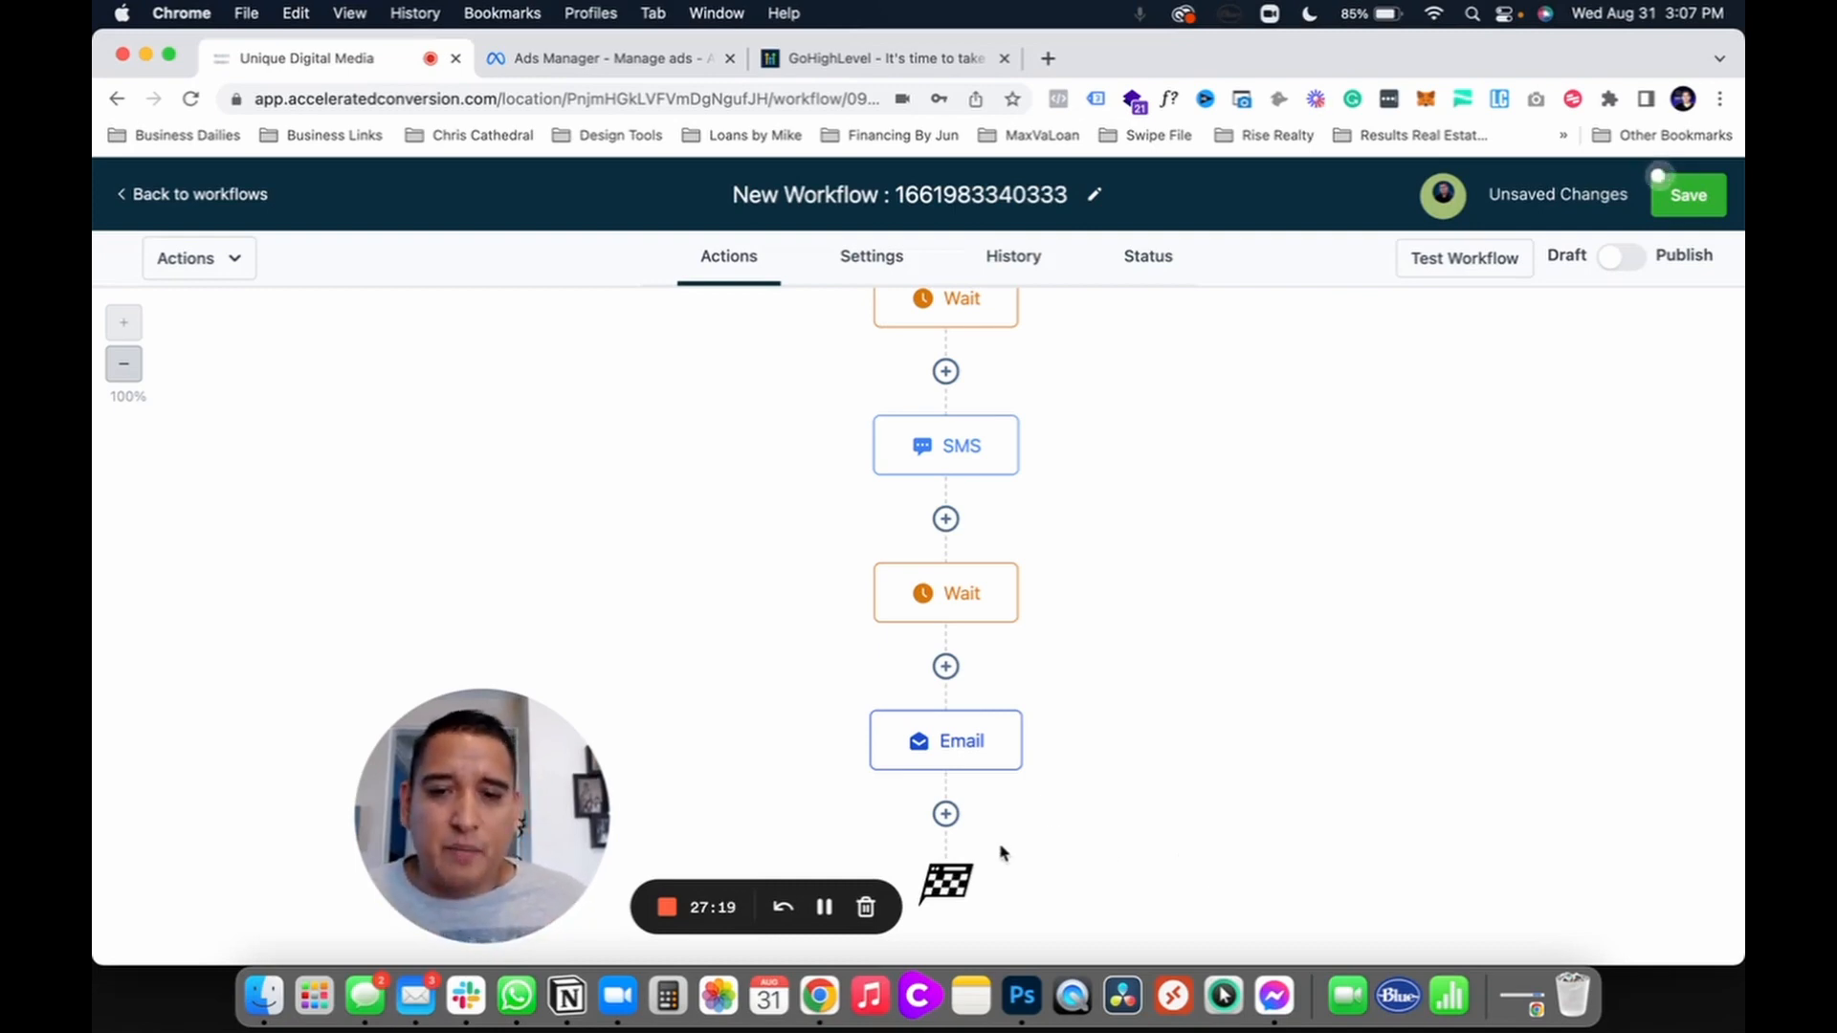
Step: Add a Wait step of 1 day after the Email step
left_click(946, 815)
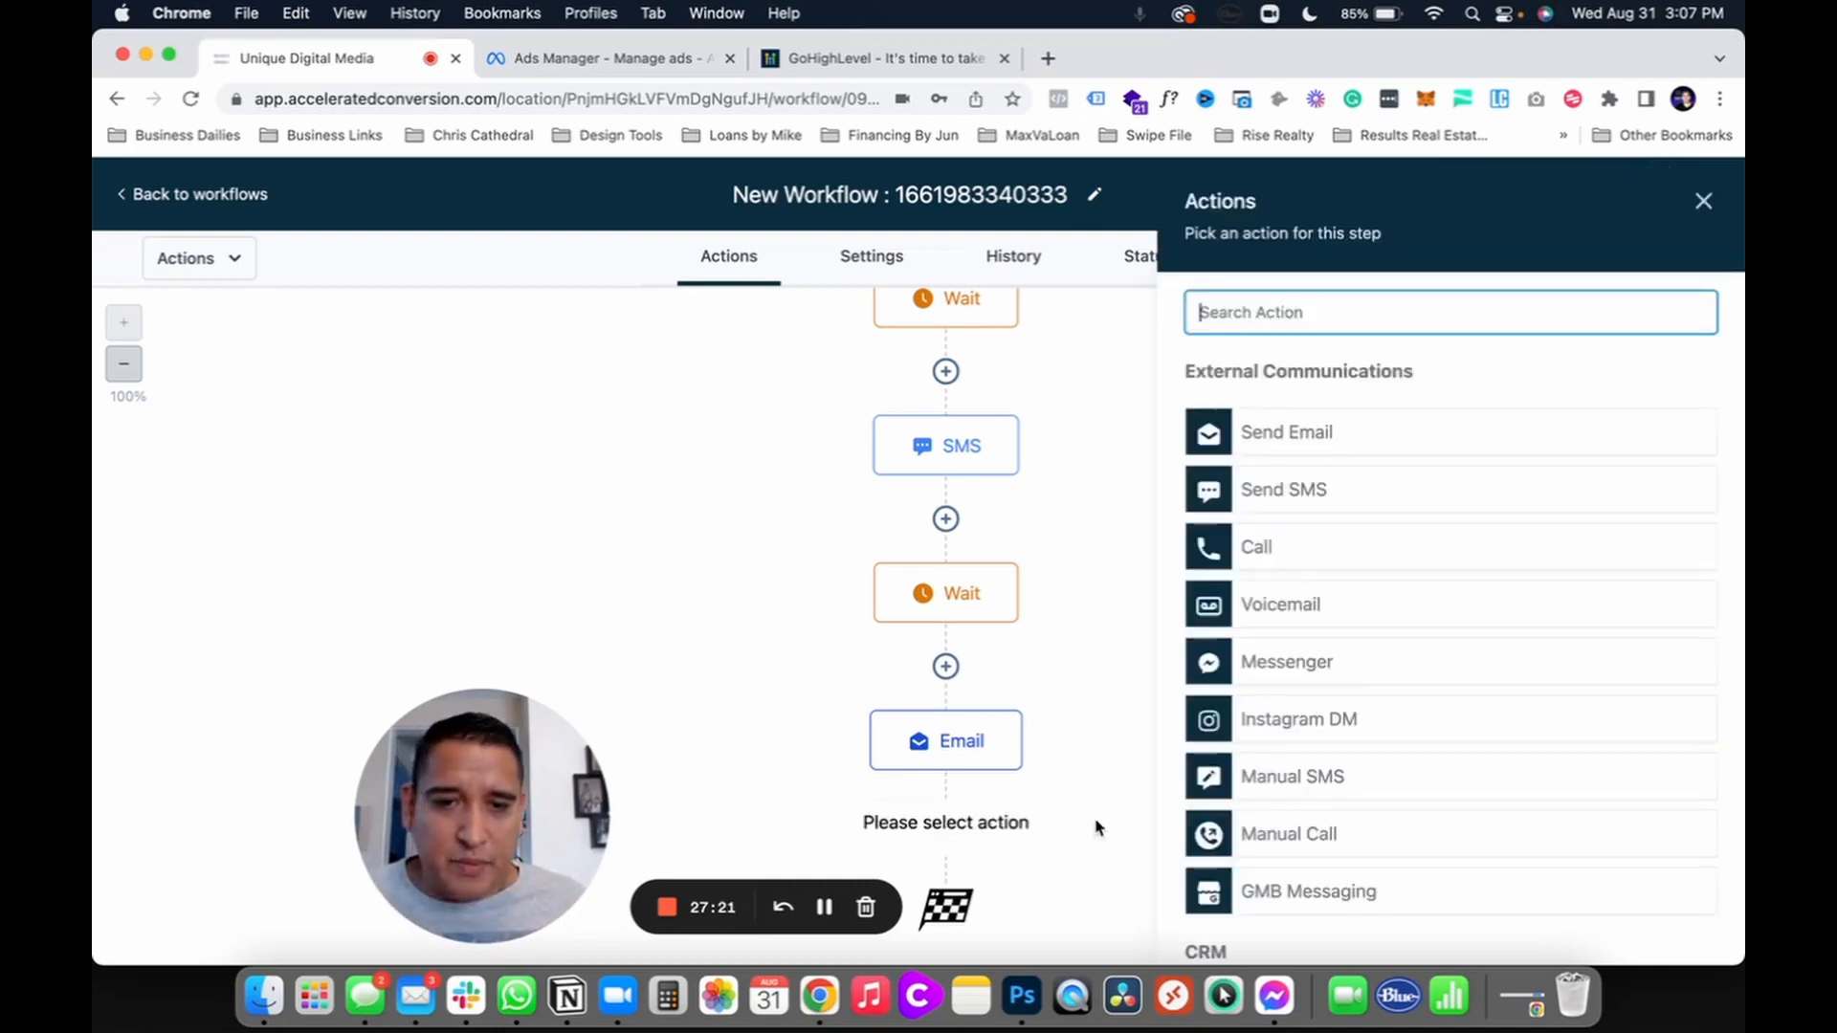
scroll(1292, 626, "down", 15)
left_click(1250, 769)
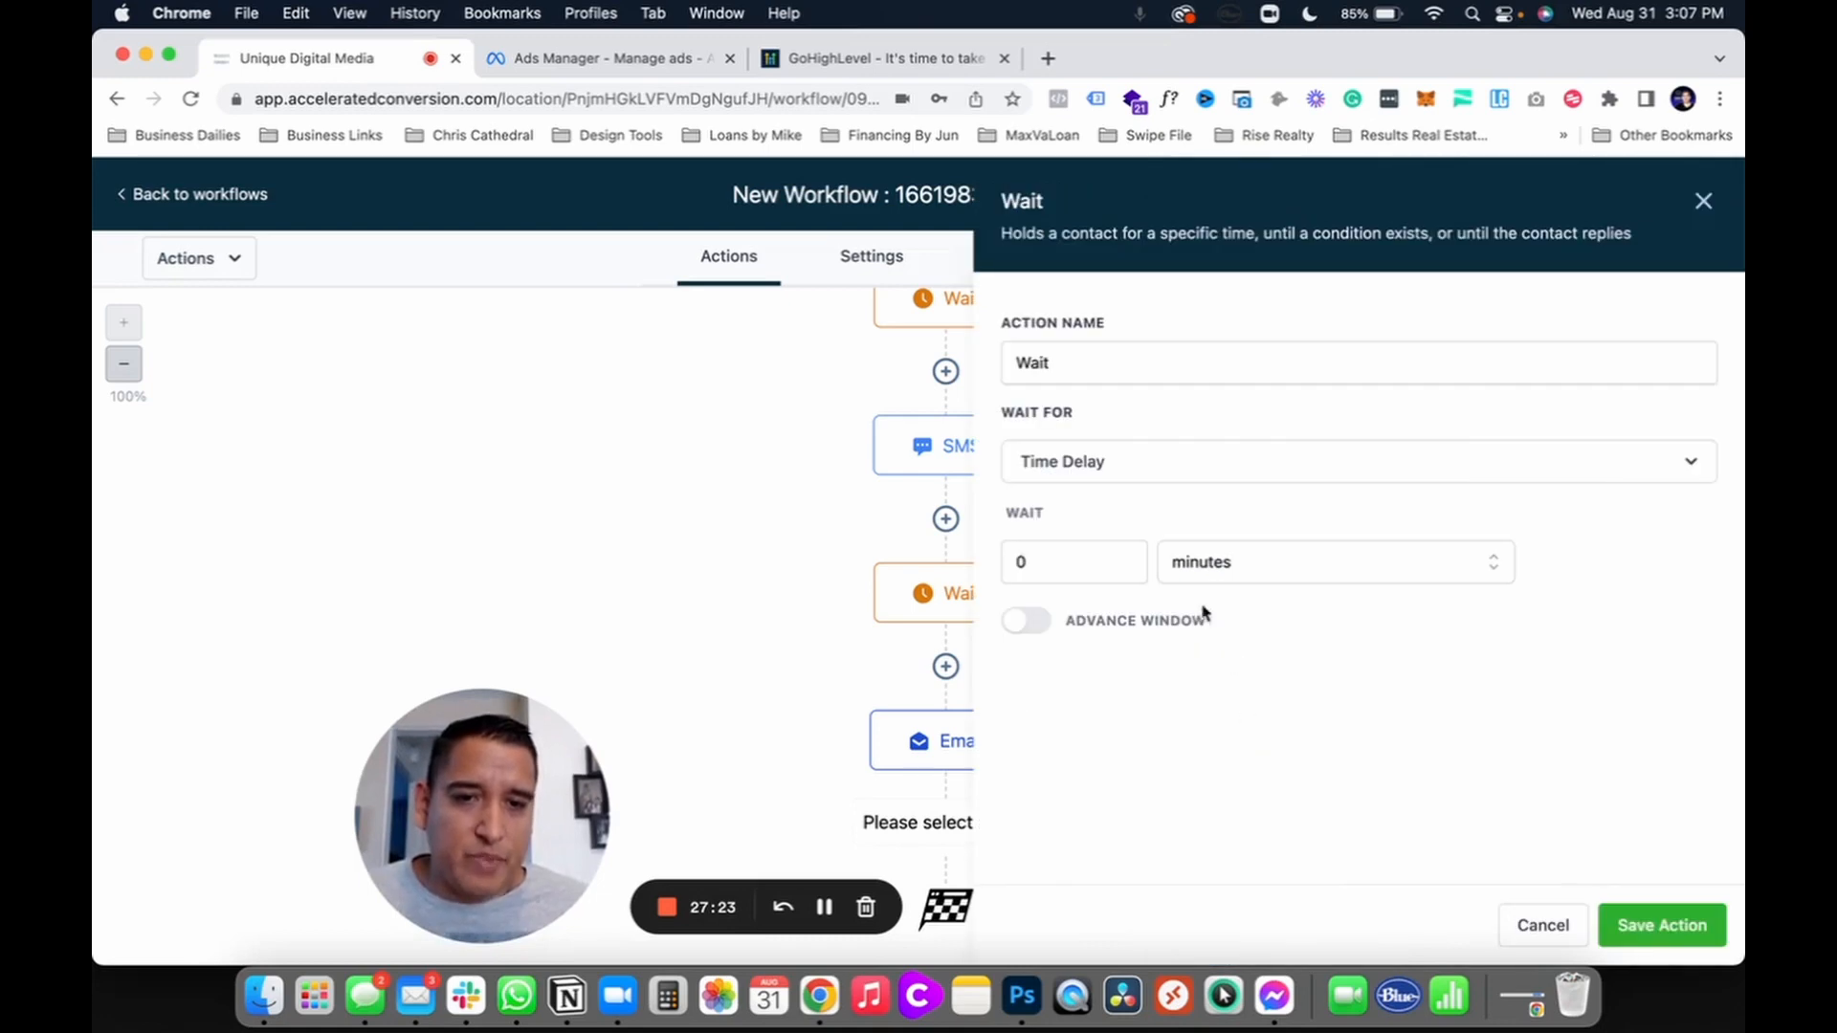
left_click(1058, 547)
left_click(1272, 580)
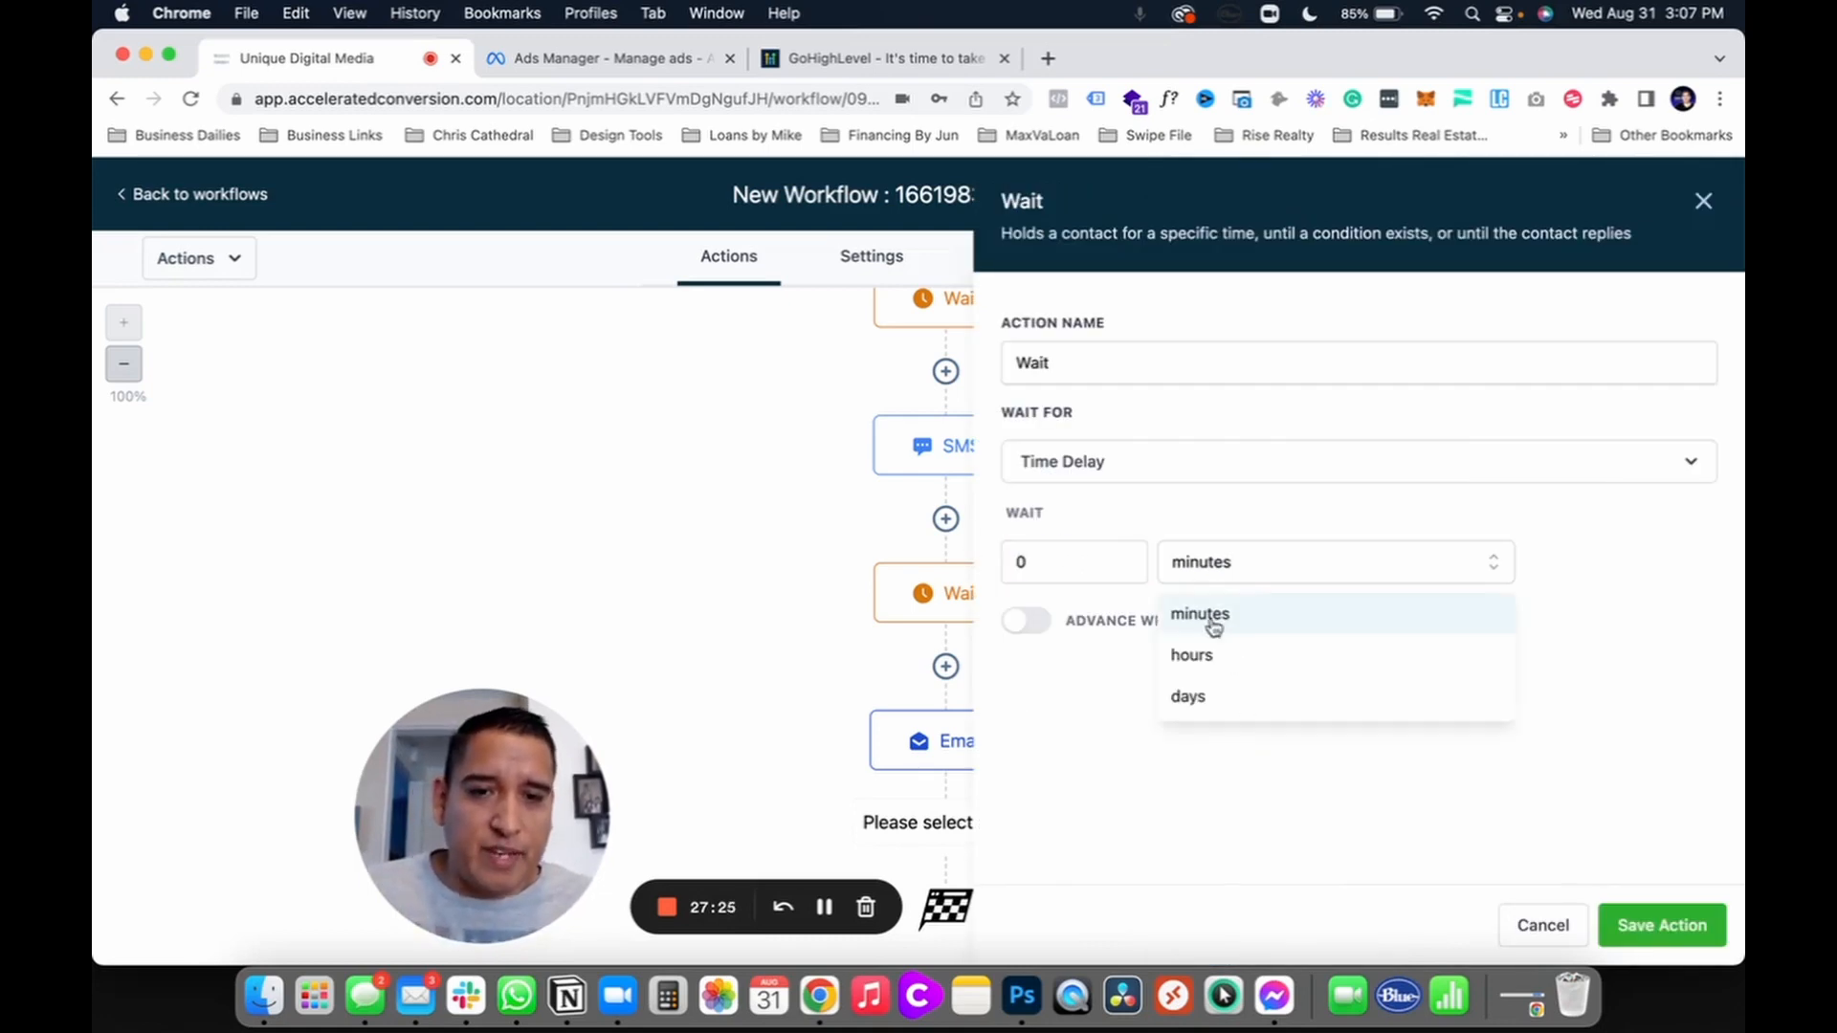
left_click(1195, 662)
left_click(1213, 566)
left_click(1191, 696)
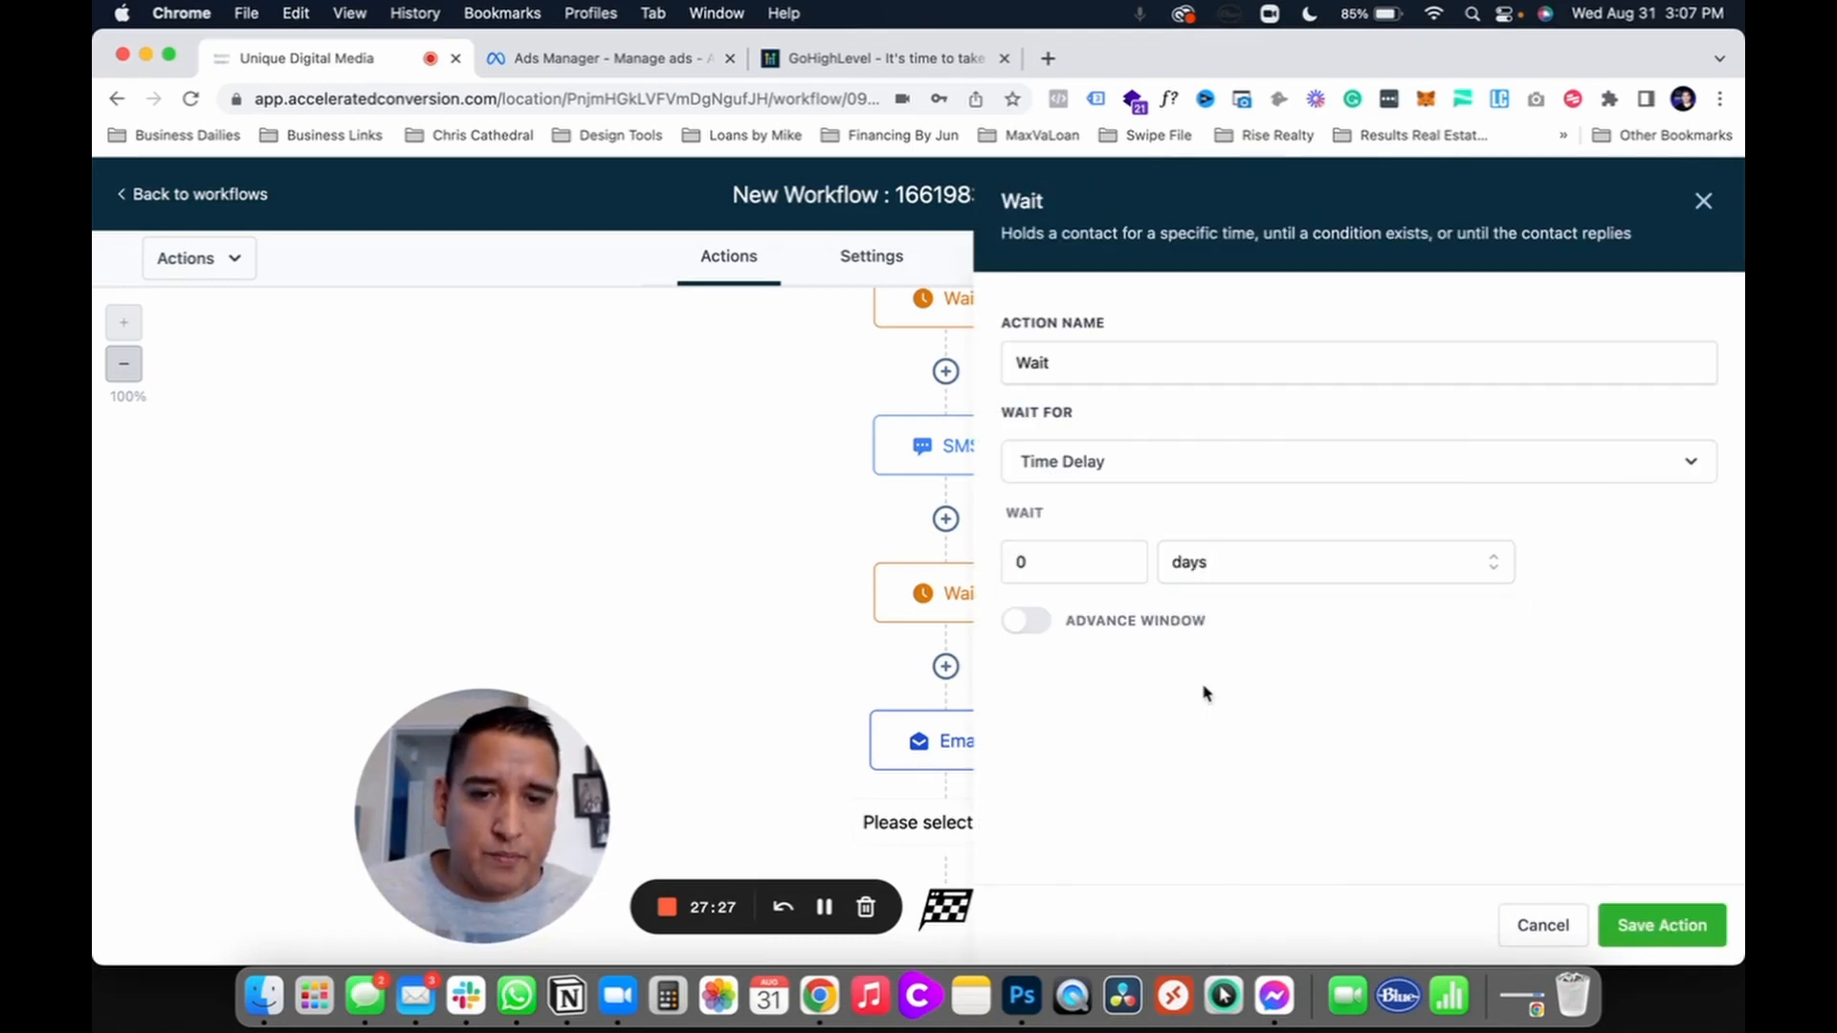
left_click(1066, 568)
type("1")
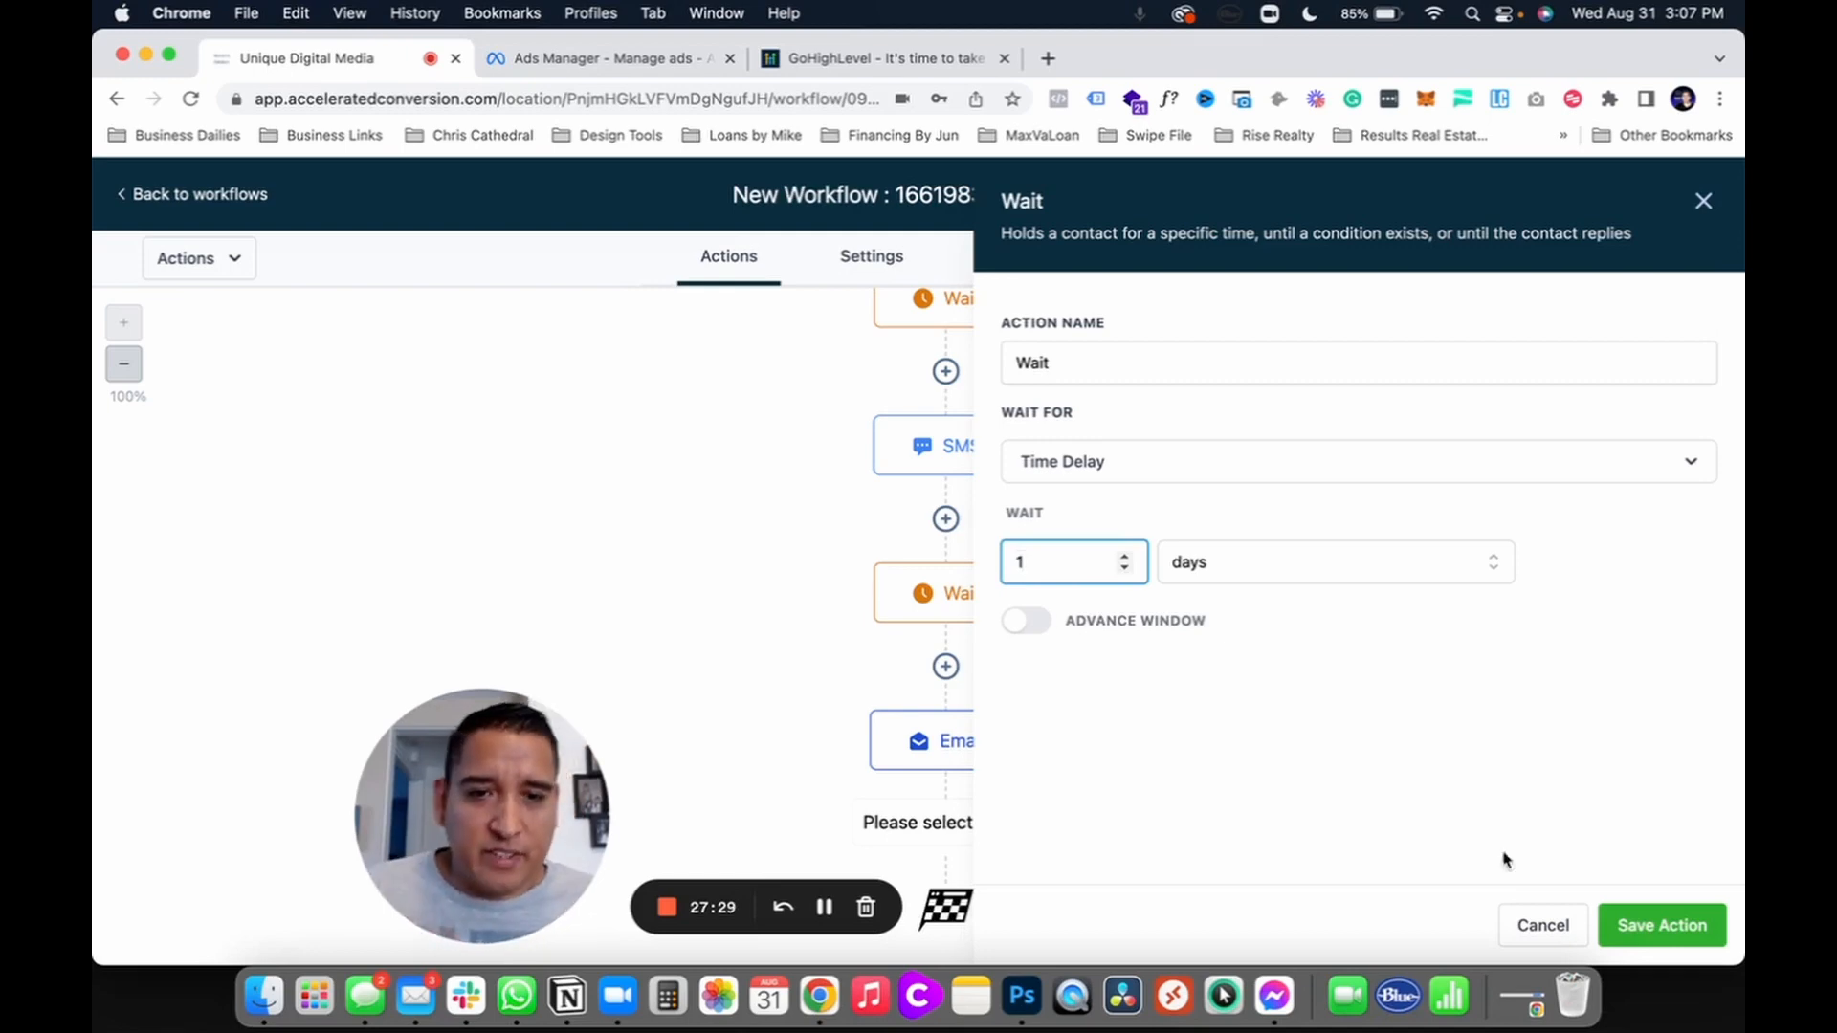
left_click(1662, 925)
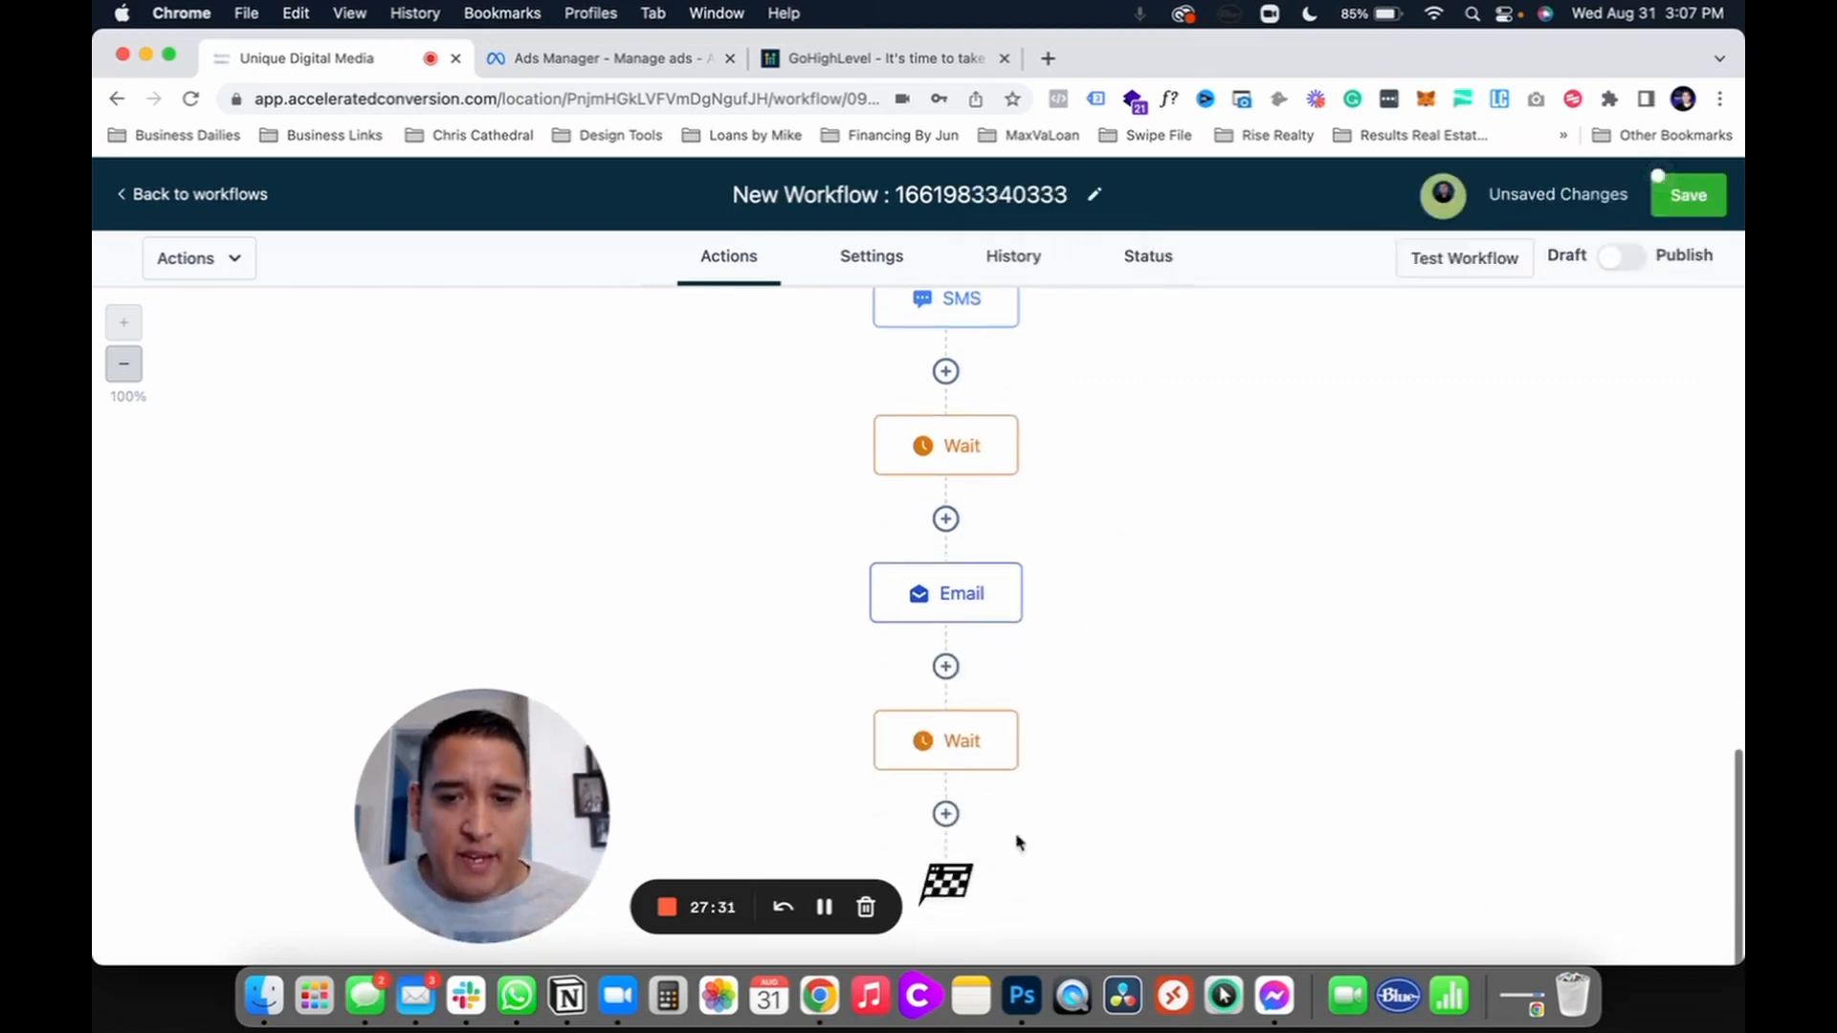
left_click(945, 813)
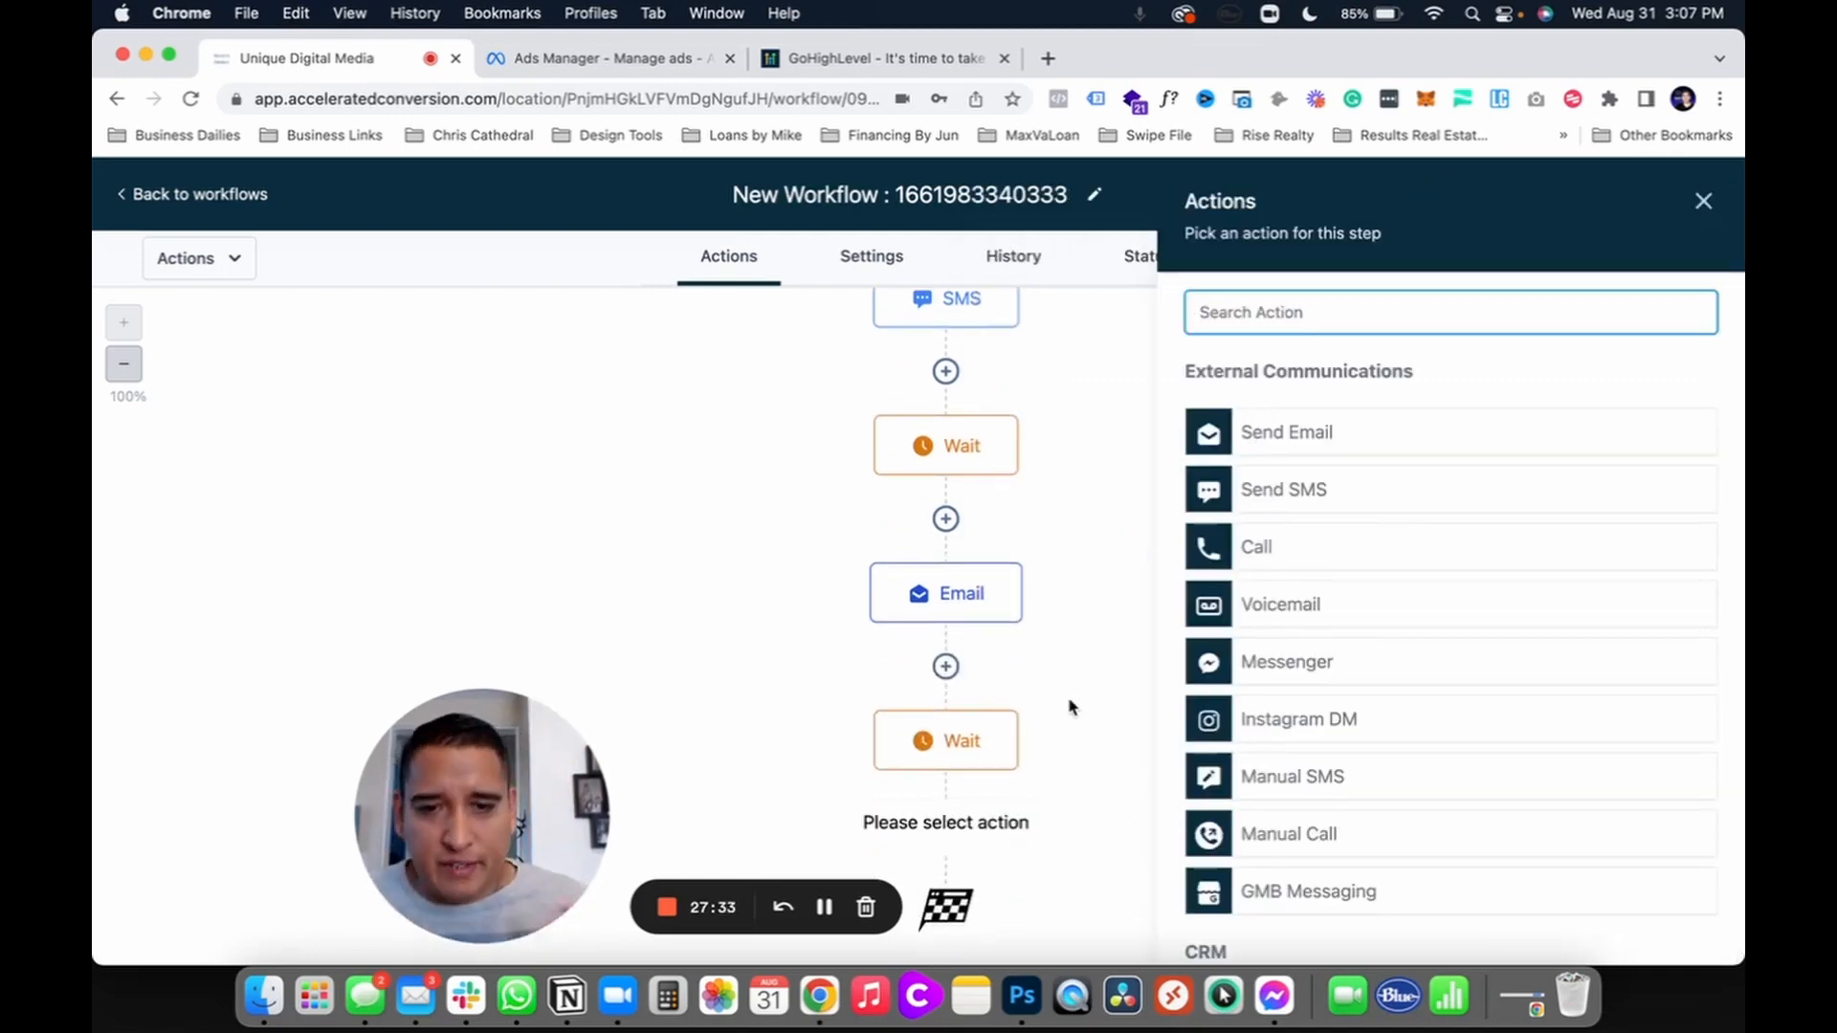
left_click(1087, 515)
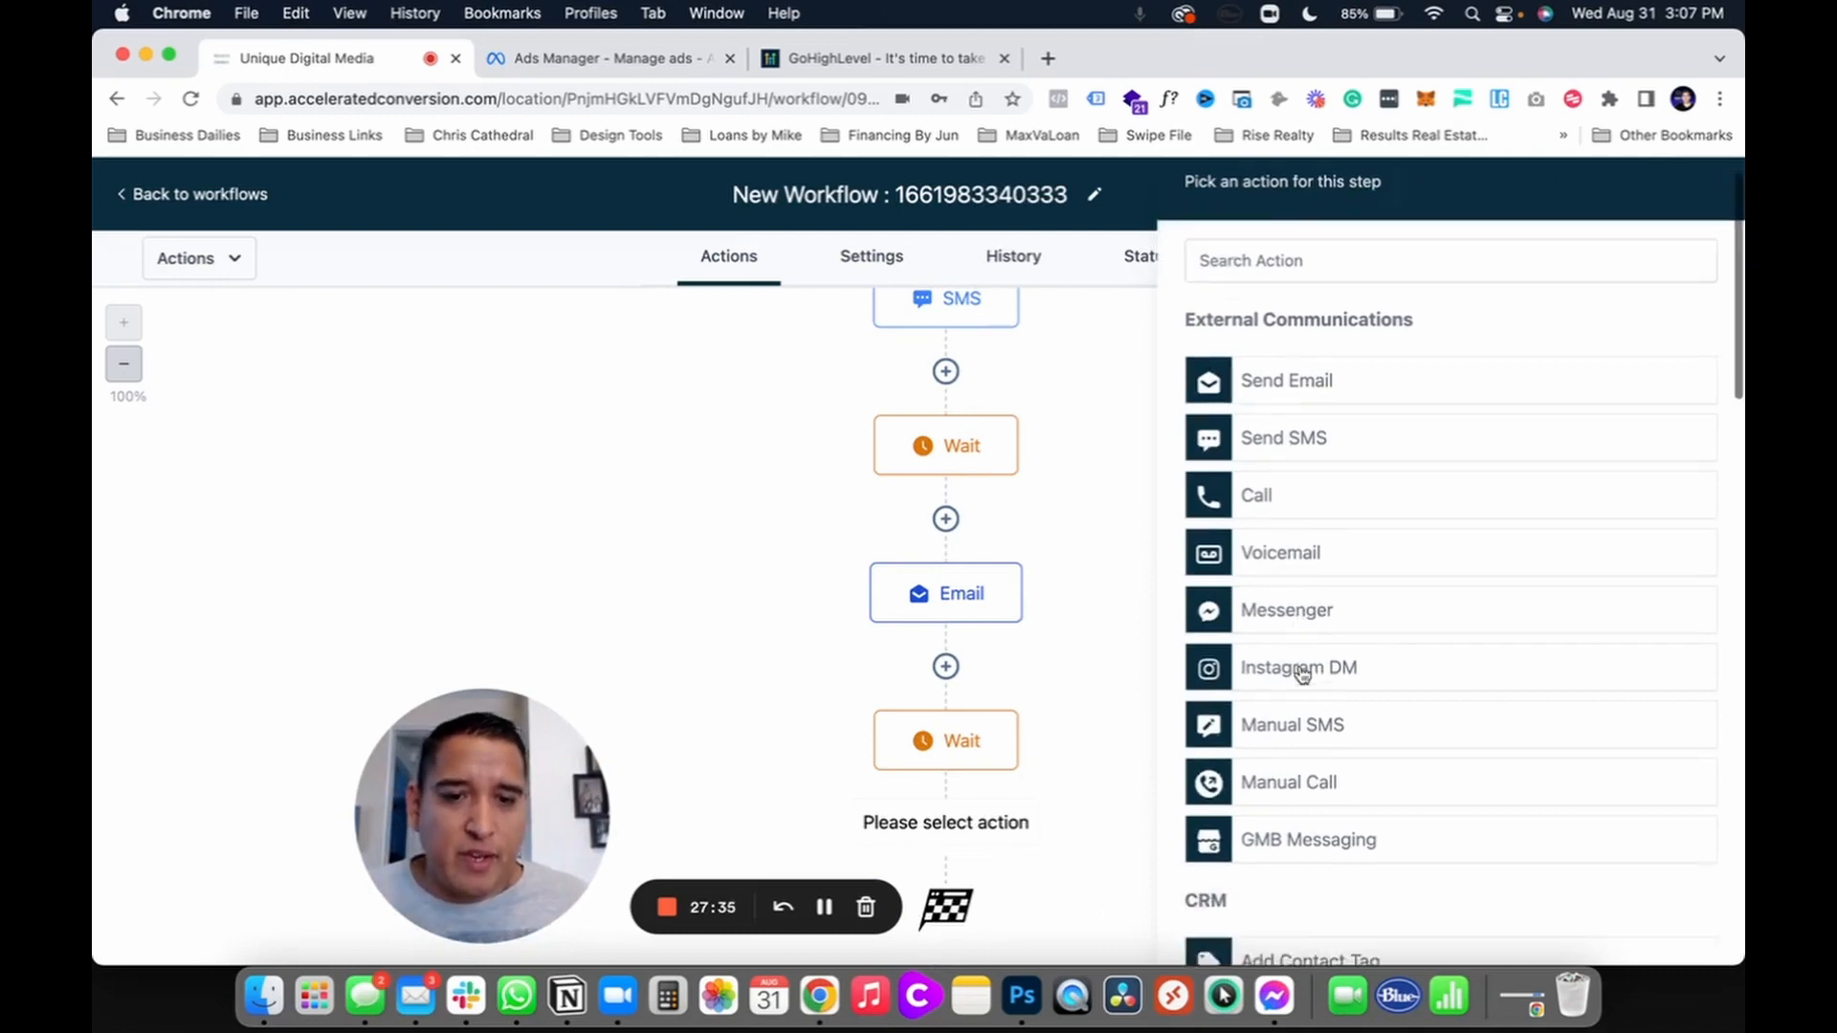
scroll(1304, 669, "down", 15)
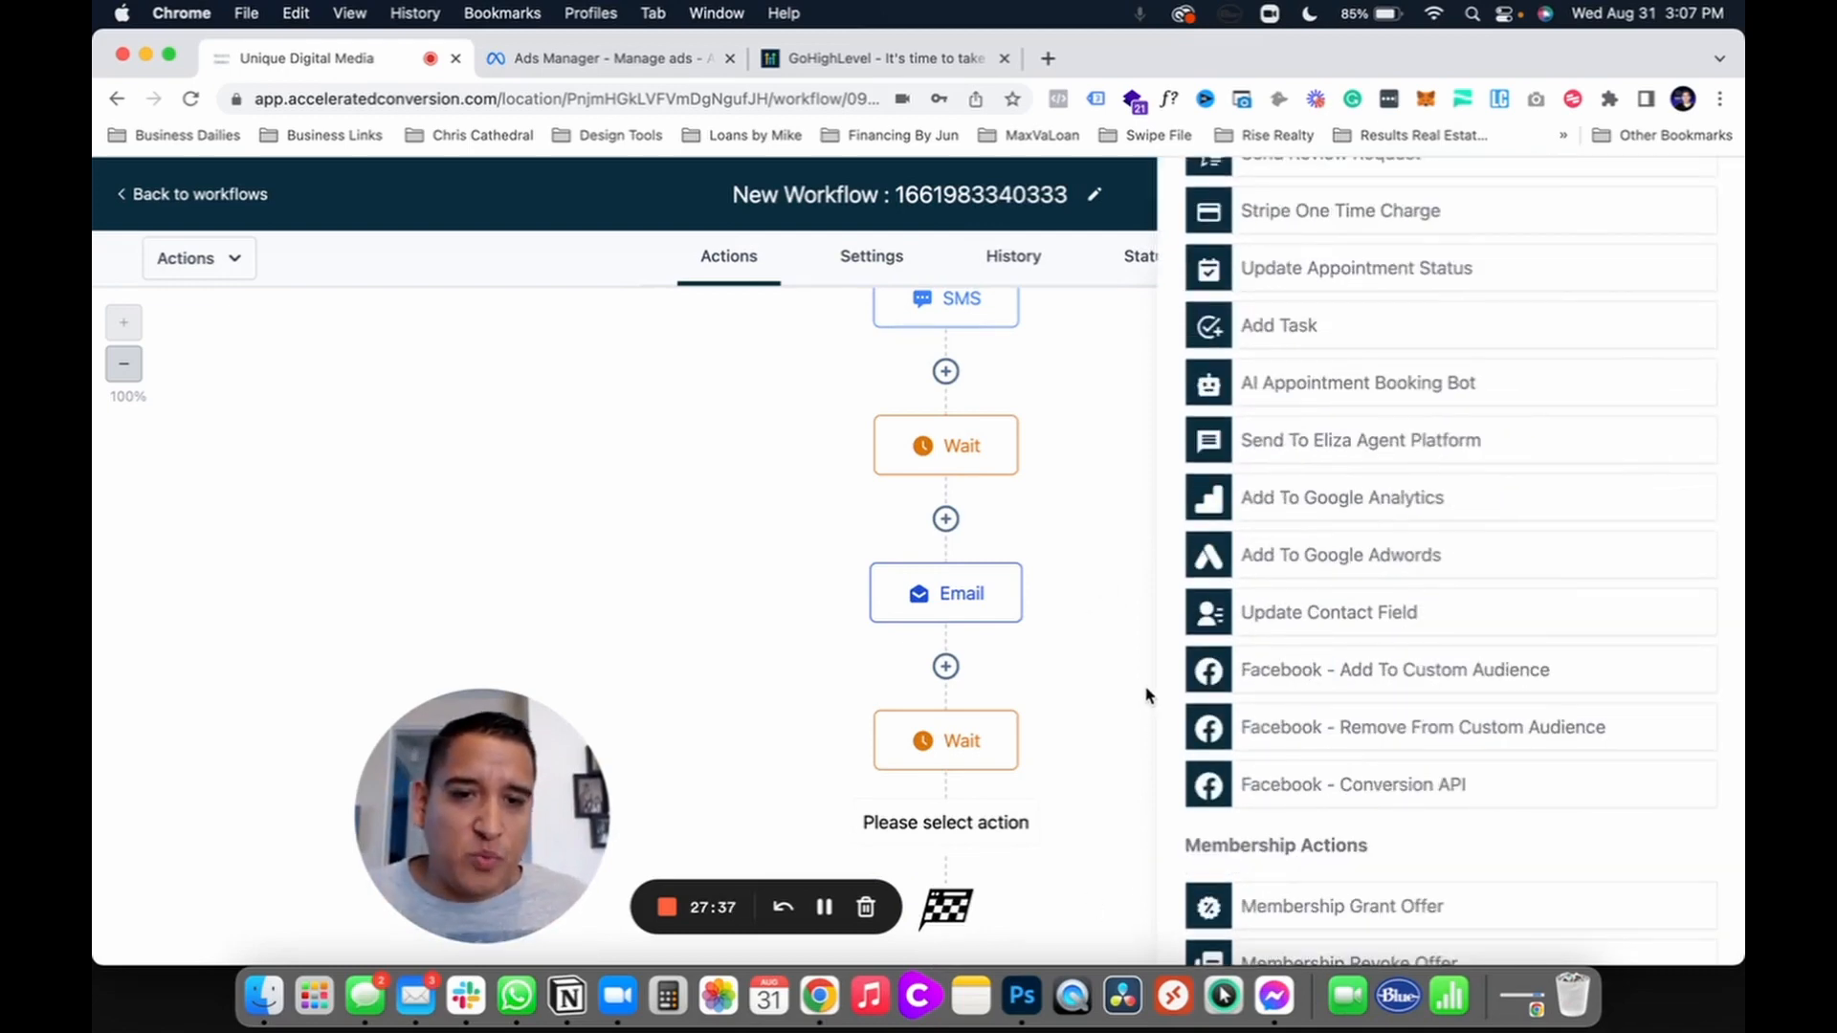
scroll(1187, 574, "up", 15)
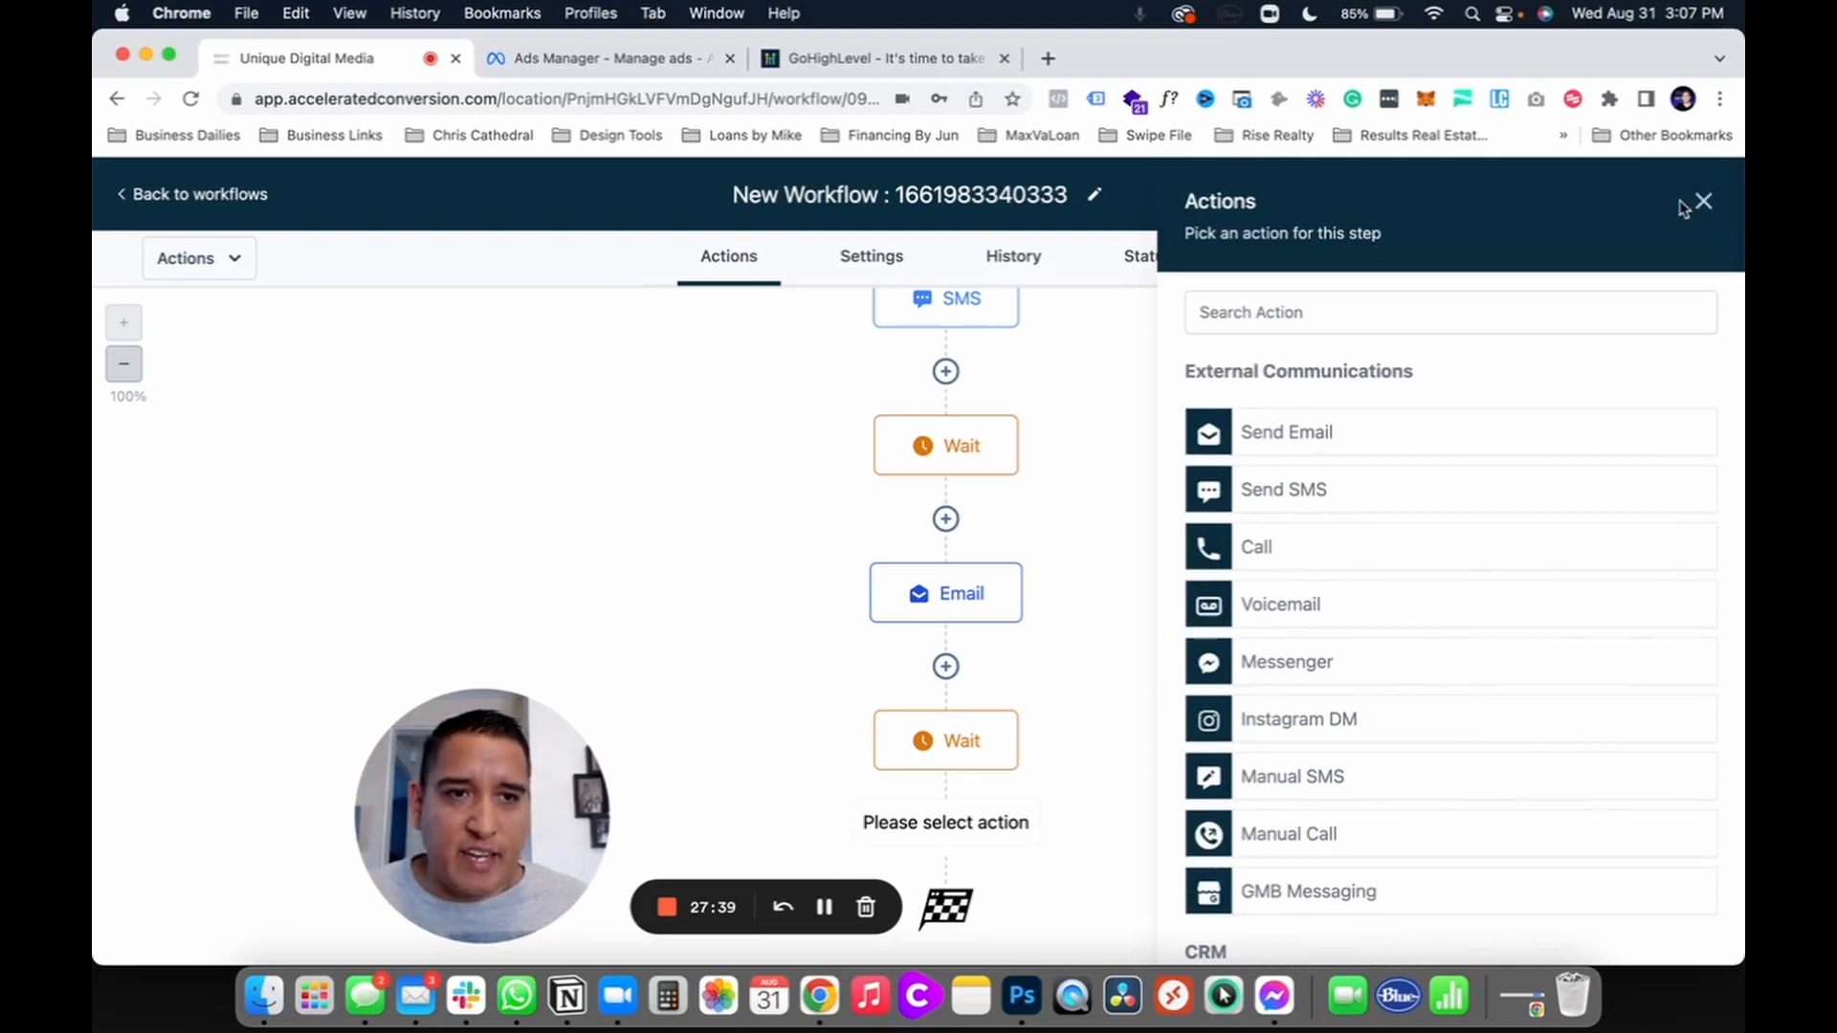
left_click(1695, 200)
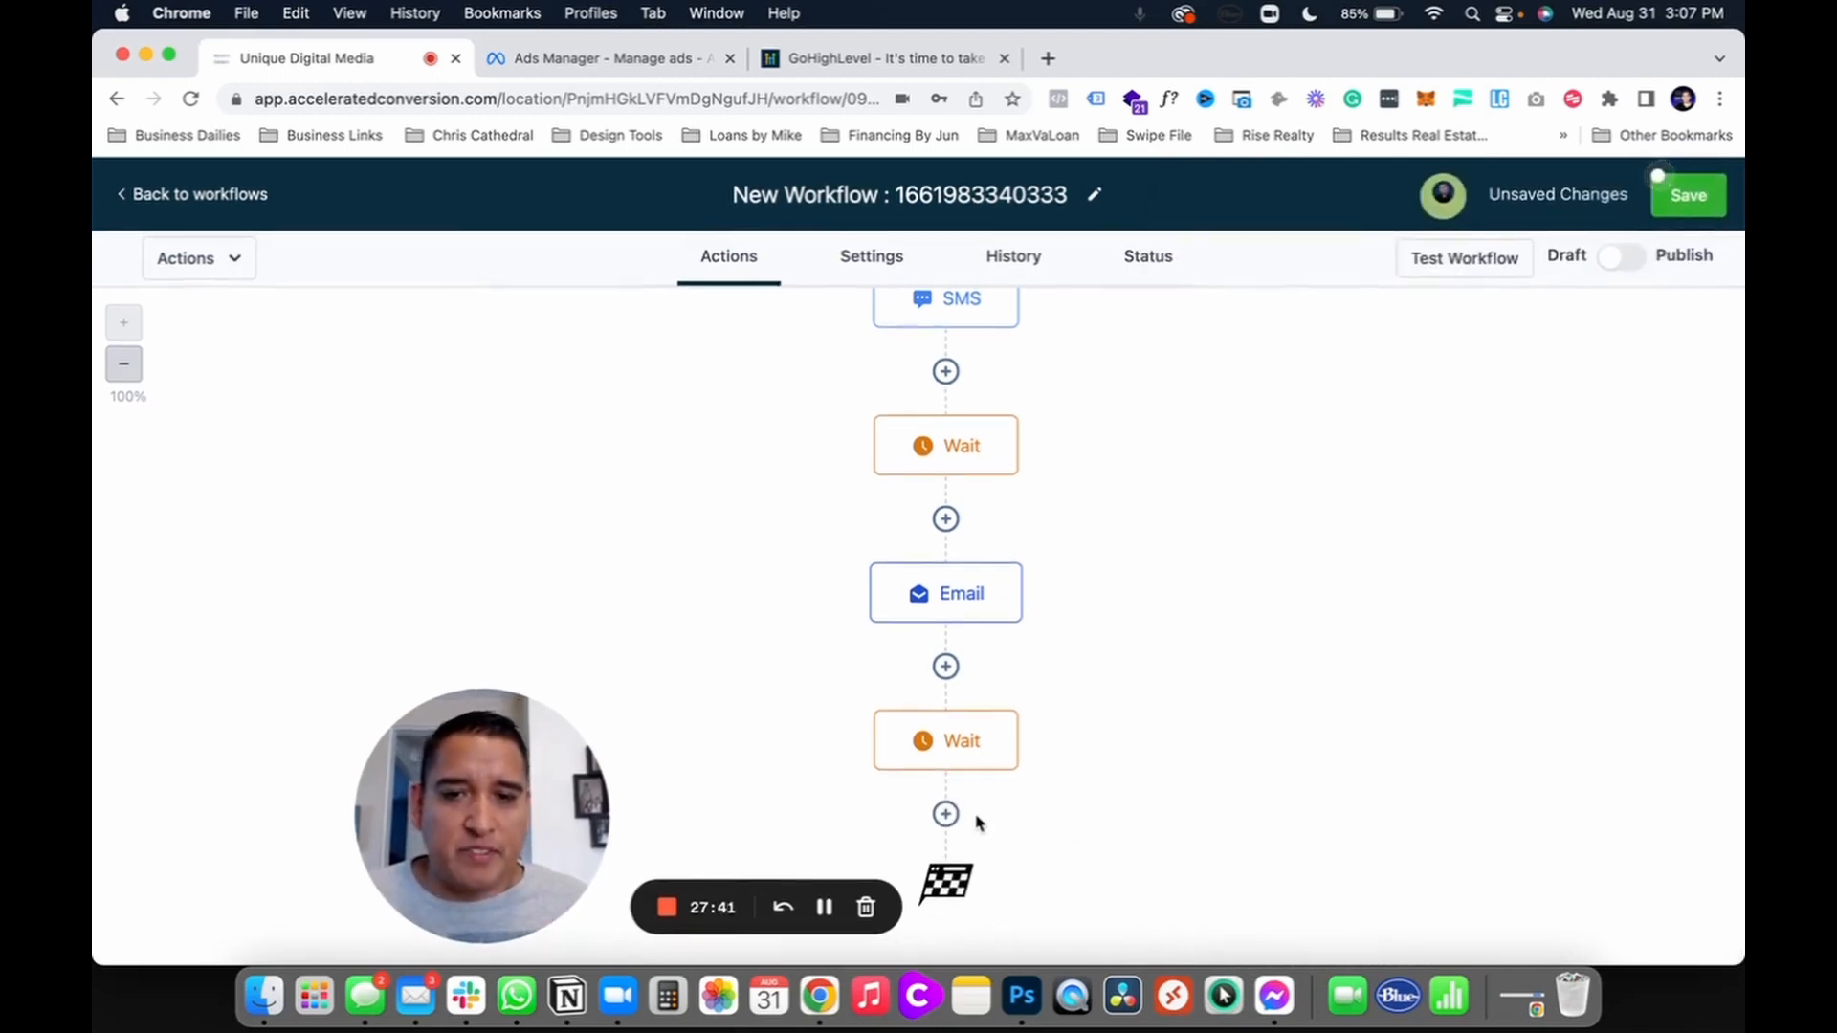
scroll(977, 821, "up", 6)
scroll(977, 828, "down", 6)
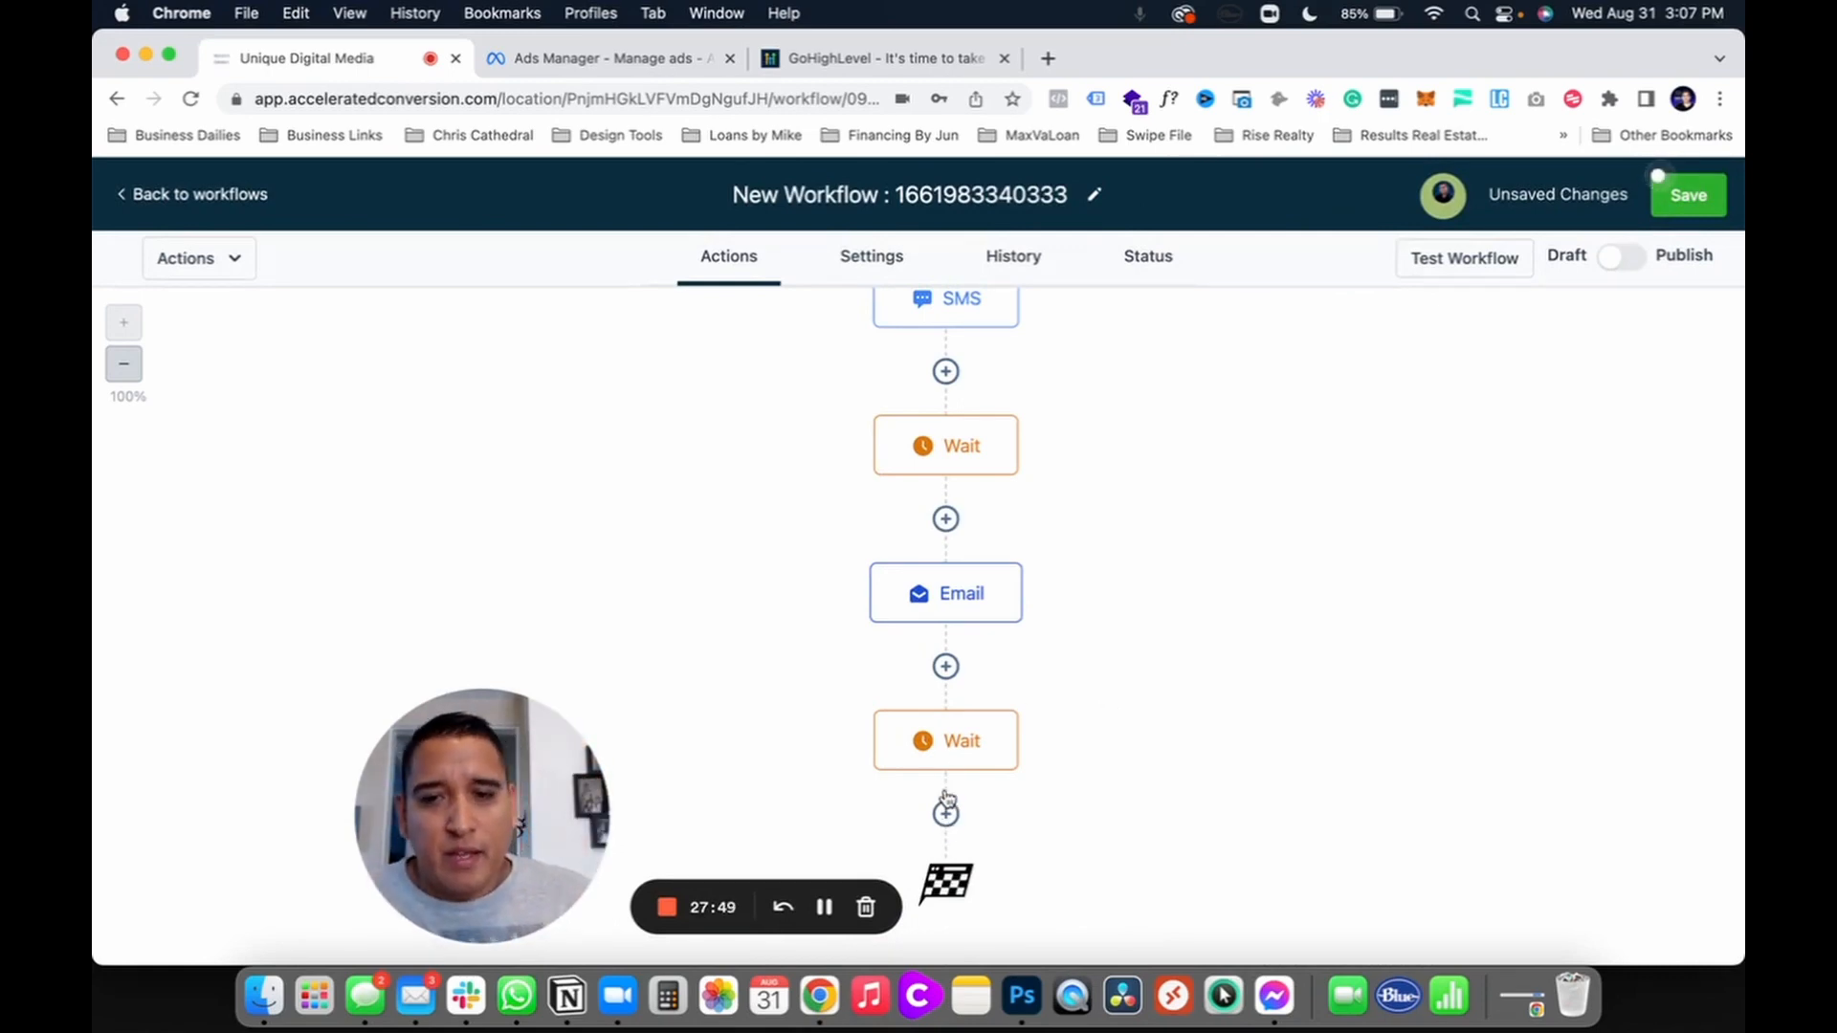
scroll(1218, 644, "up", 3)
scroll(1220, 646, "down", 2)
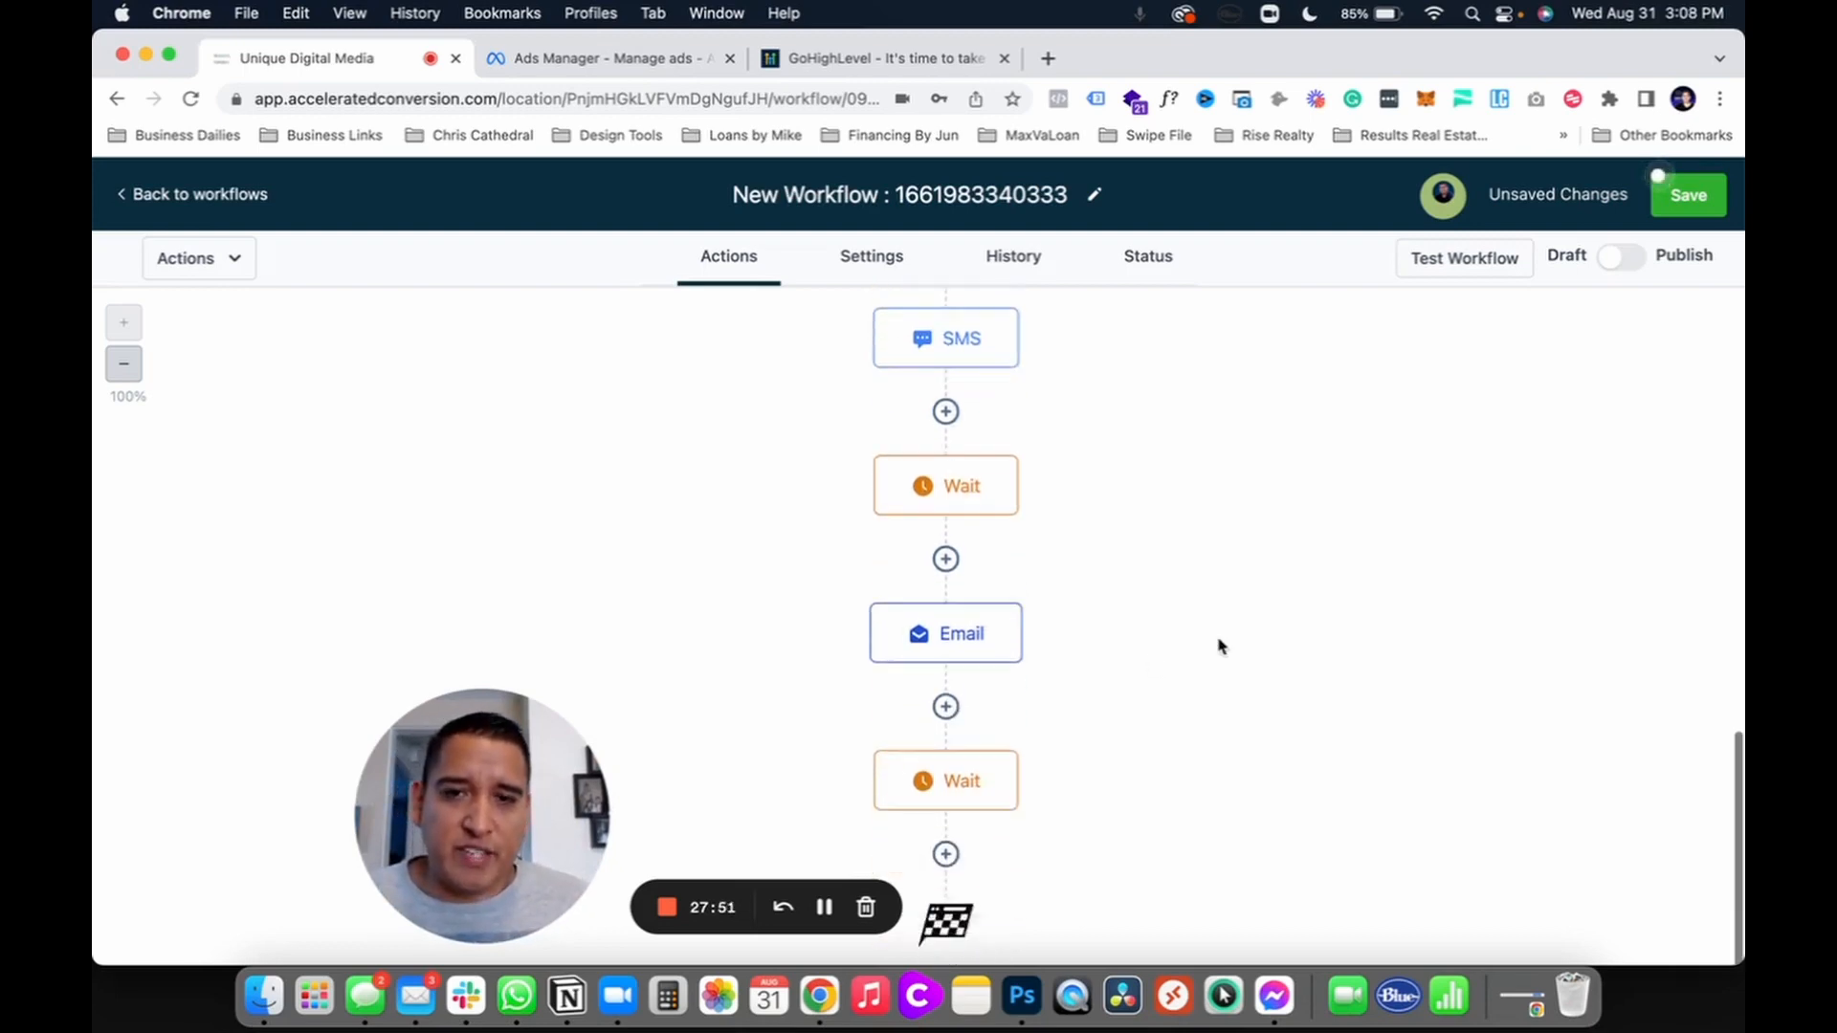
Step: Save the workflow using the green Save button in the header
scroll(1220, 646, "down", 1)
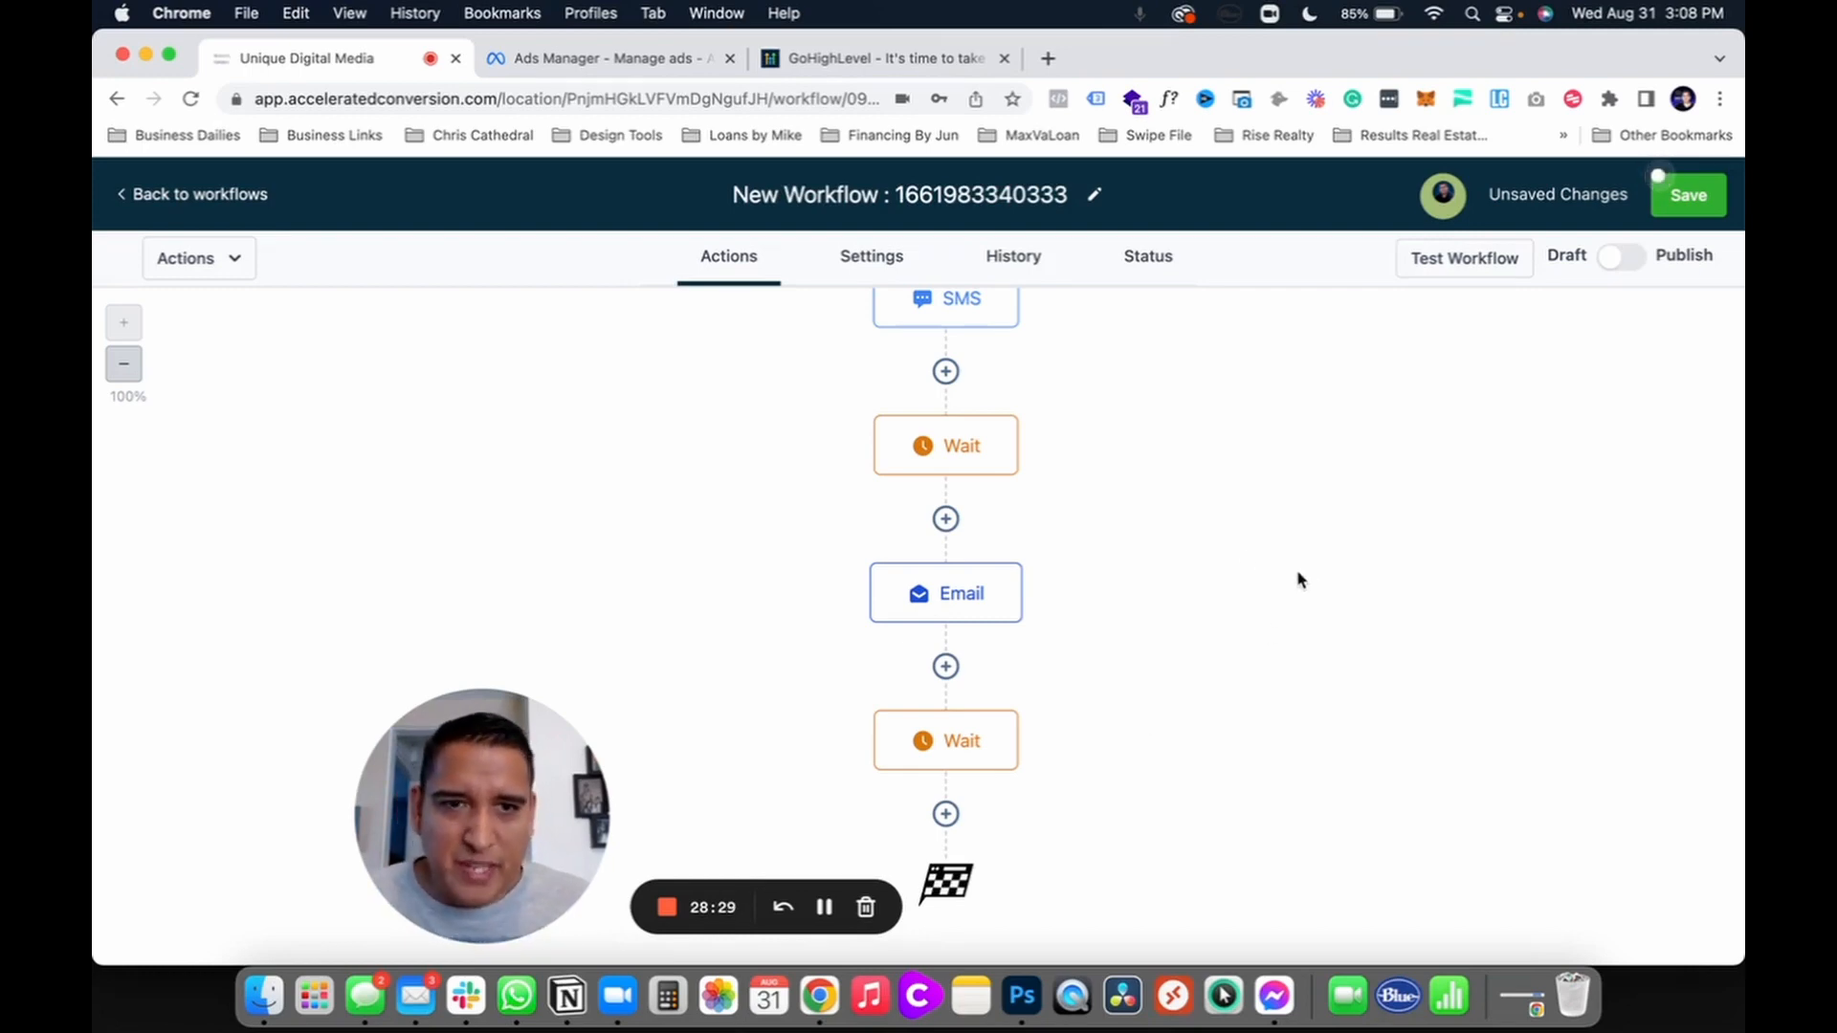
left_click(1686, 199)
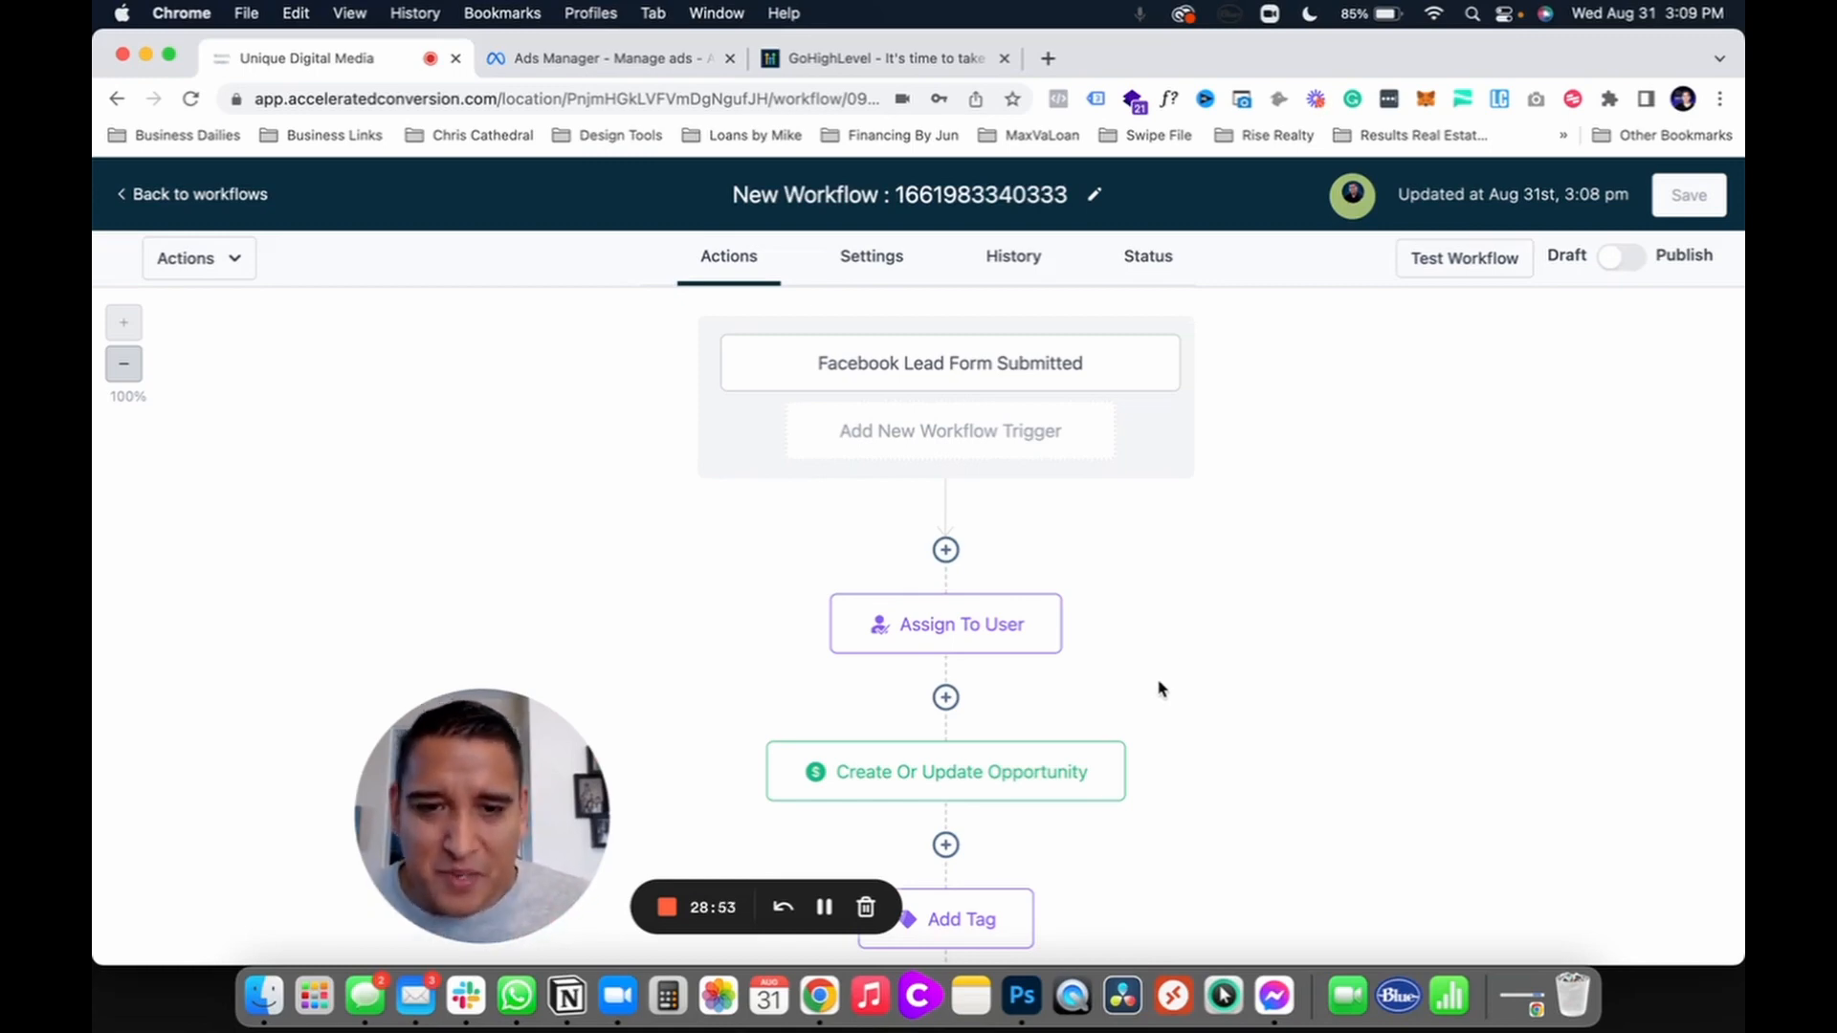
Step: Scroll through the saved workflow canvas to review the trigger and all steps
scroll(1161, 693, "down", 2)
scroll(1160, 688, "down", 2)
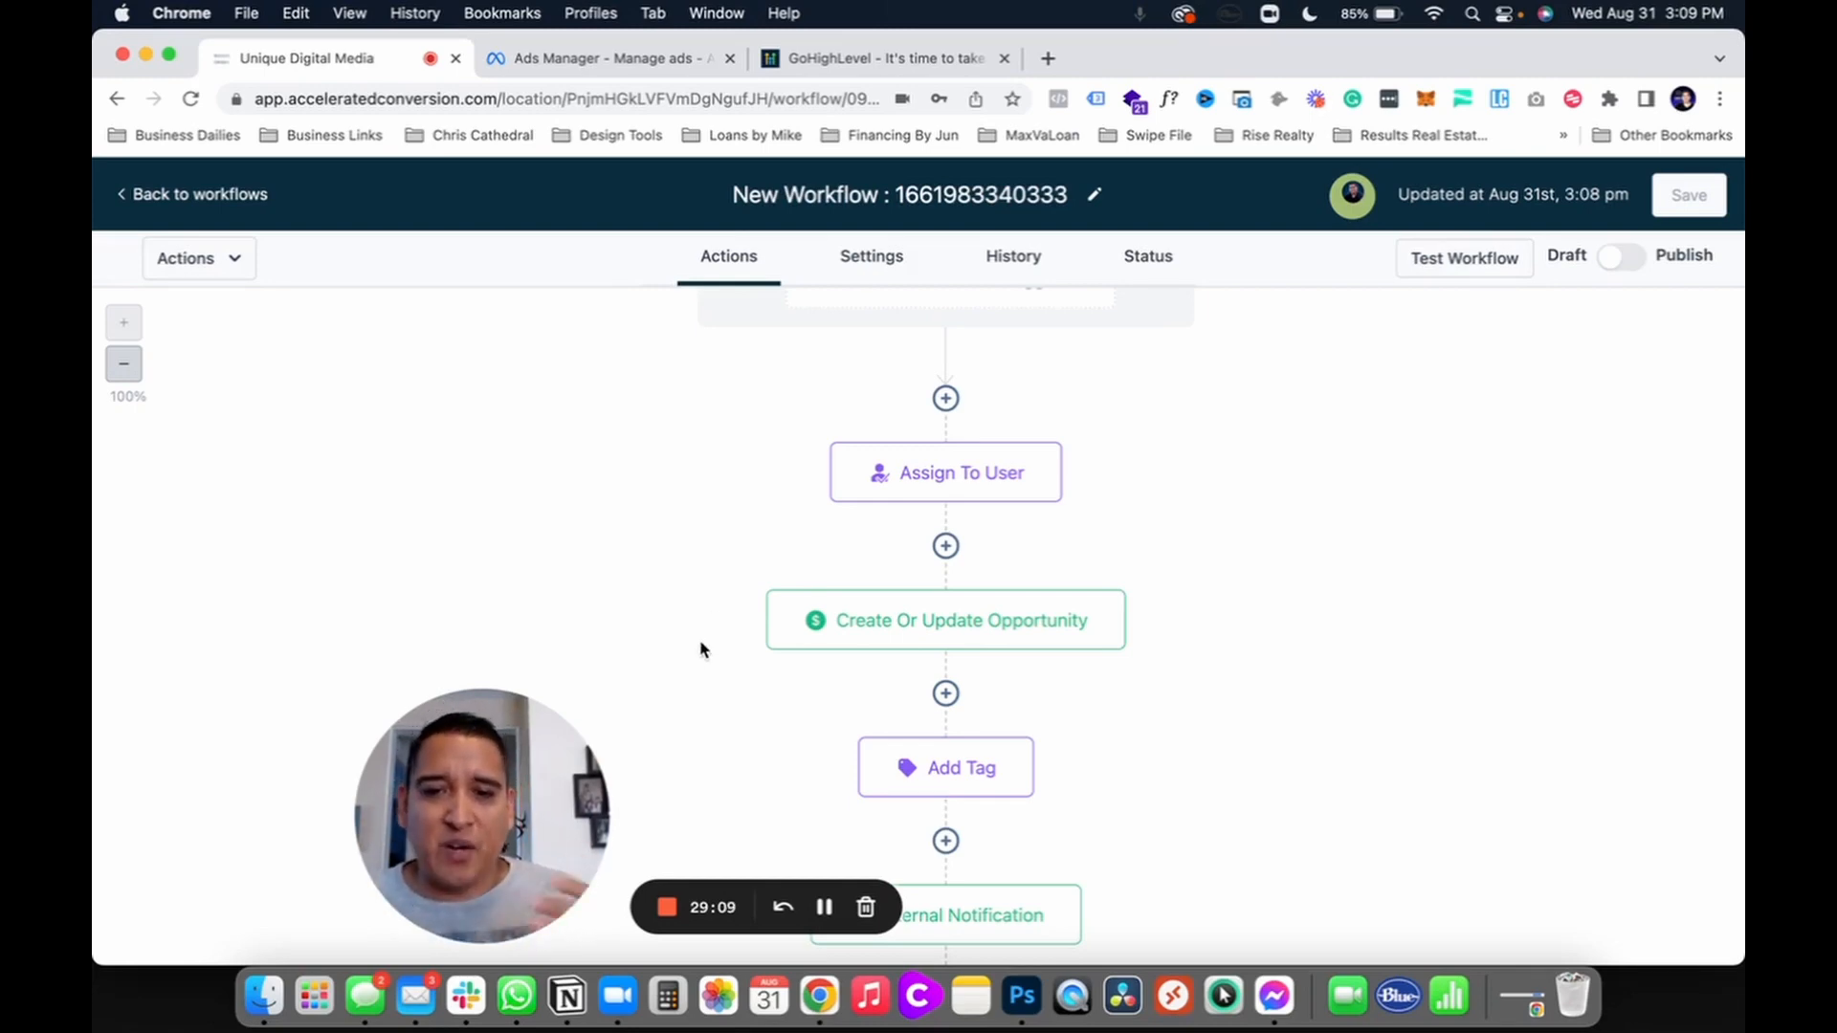
scroll(699, 626, "down", 1)
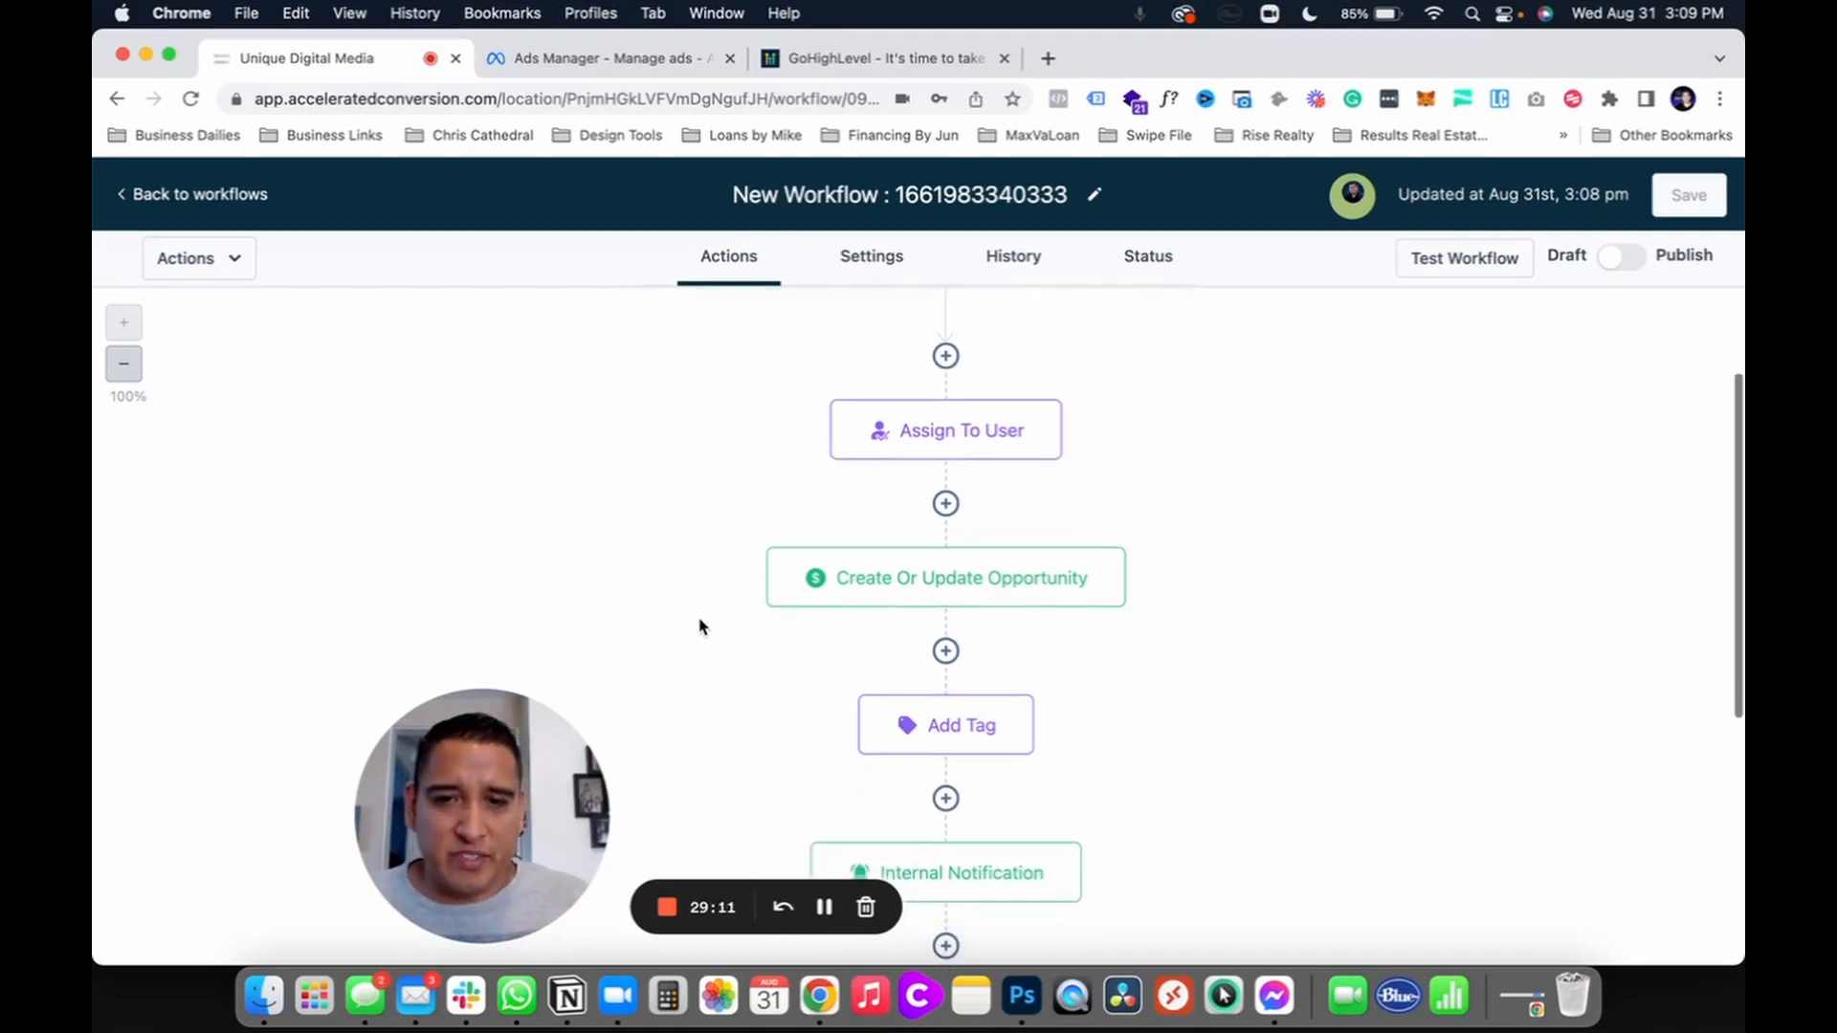
scroll(699, 627, "down", 1)
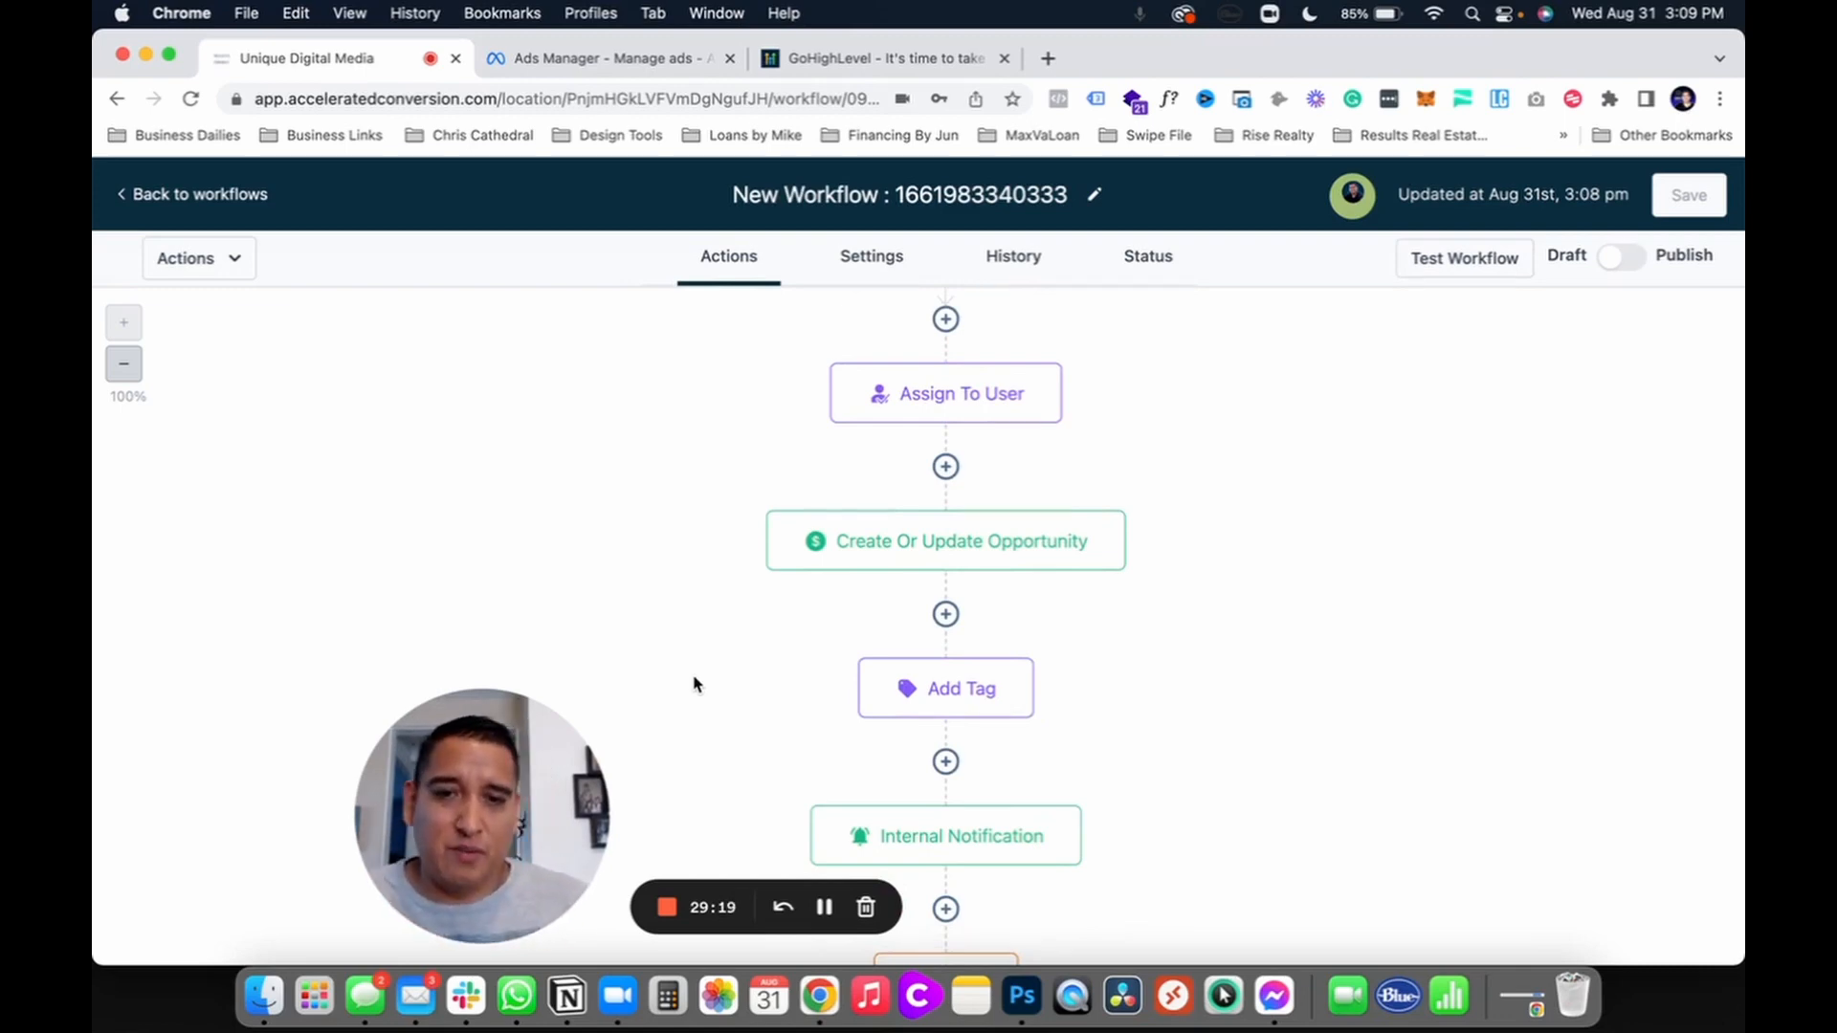
scroll(696, 683, "down", 5)
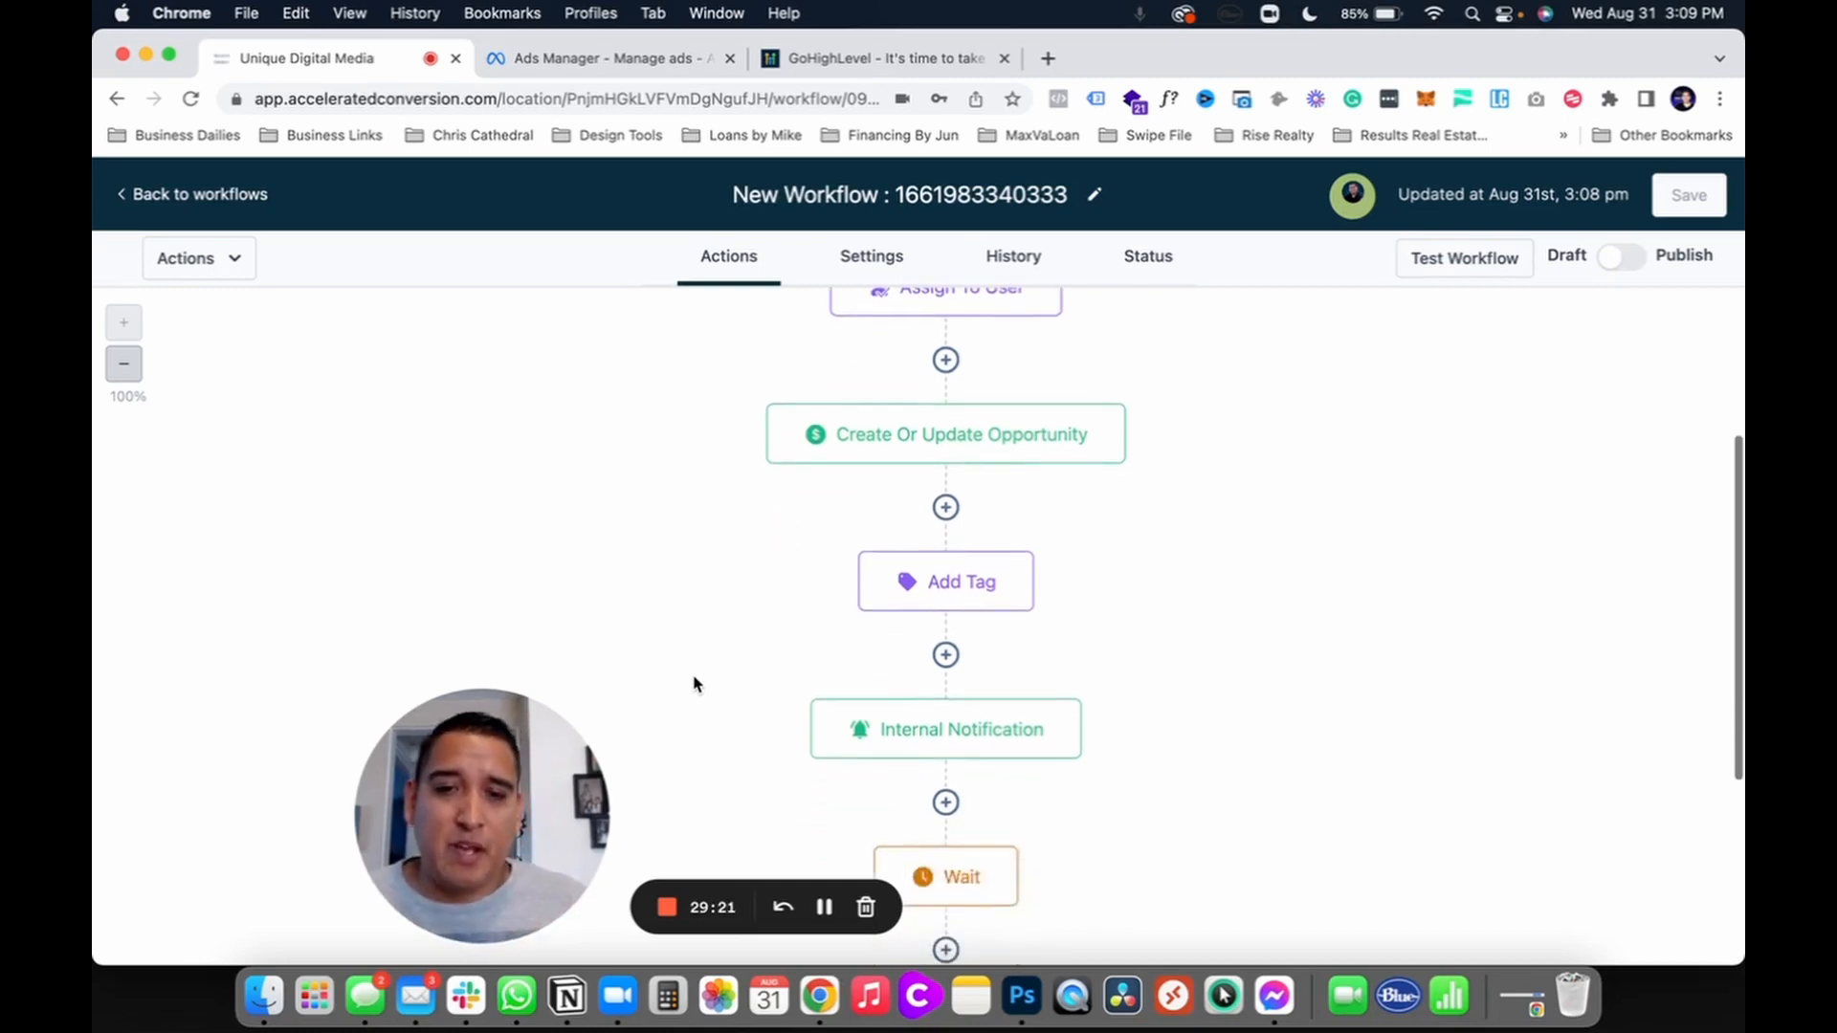
scroll(695, 683, "down", 2)
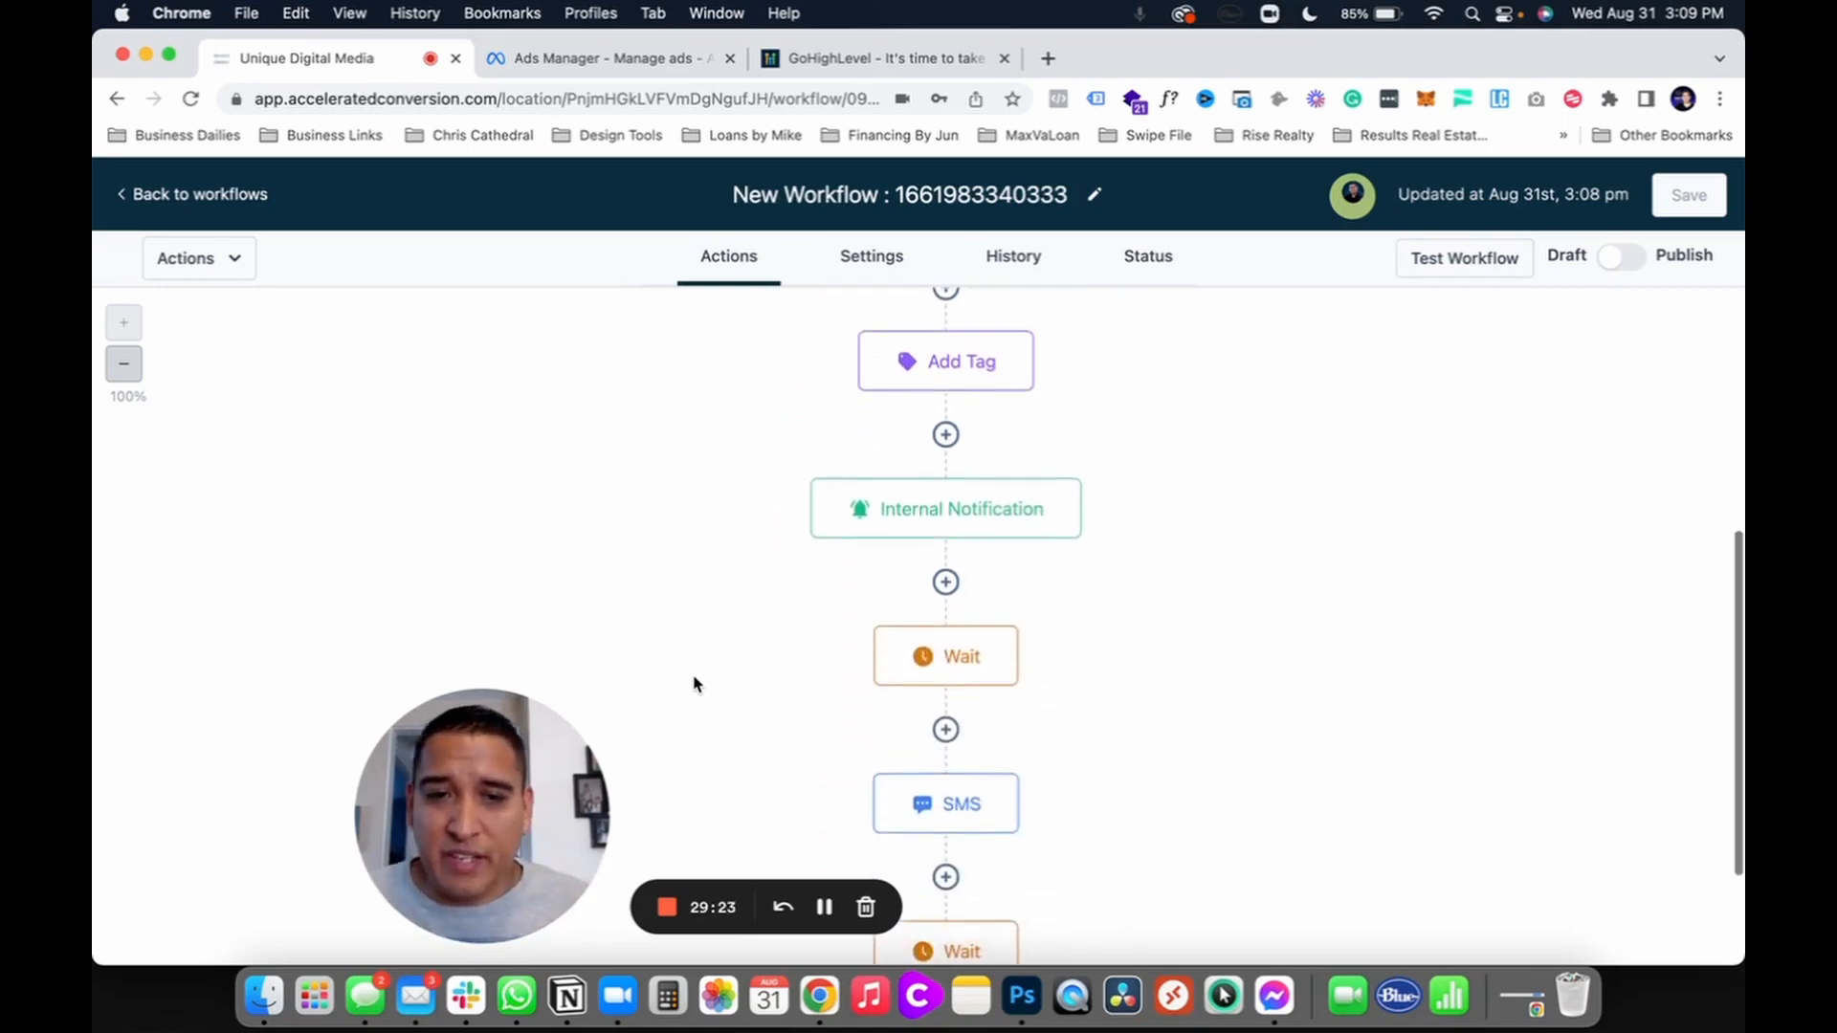
scroll(696, 683, "down", 1)
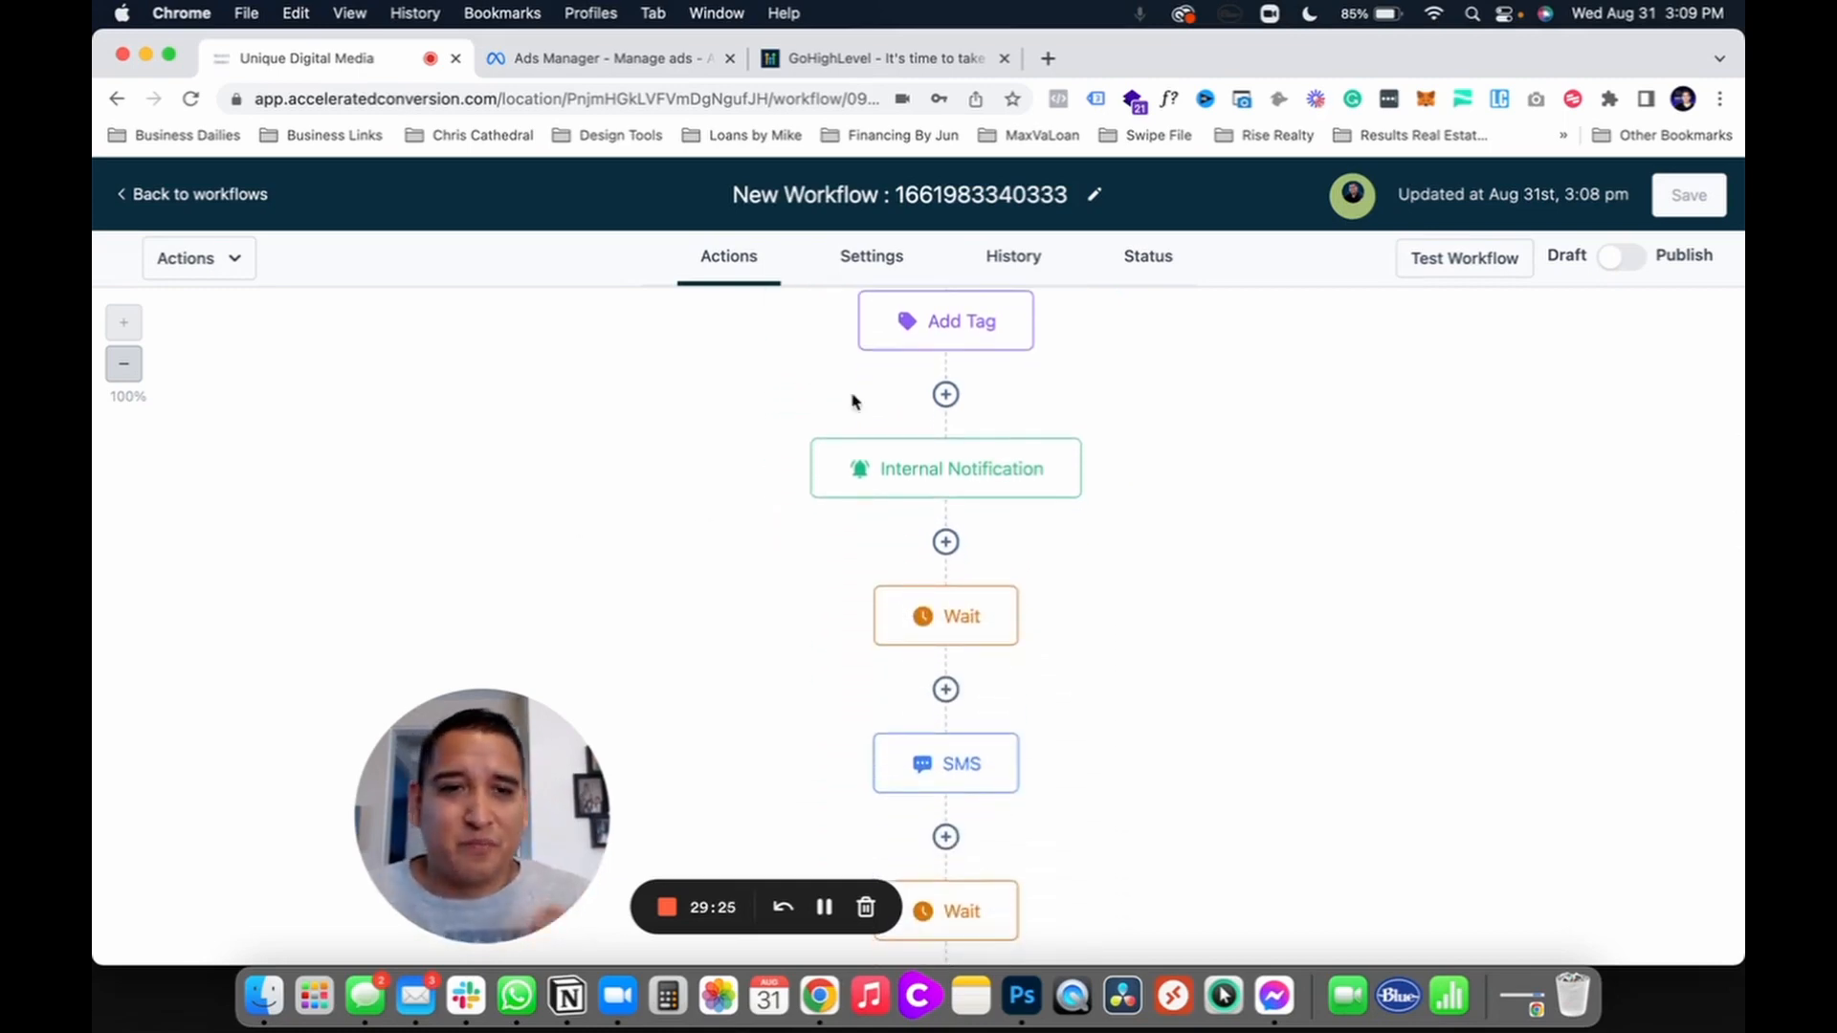